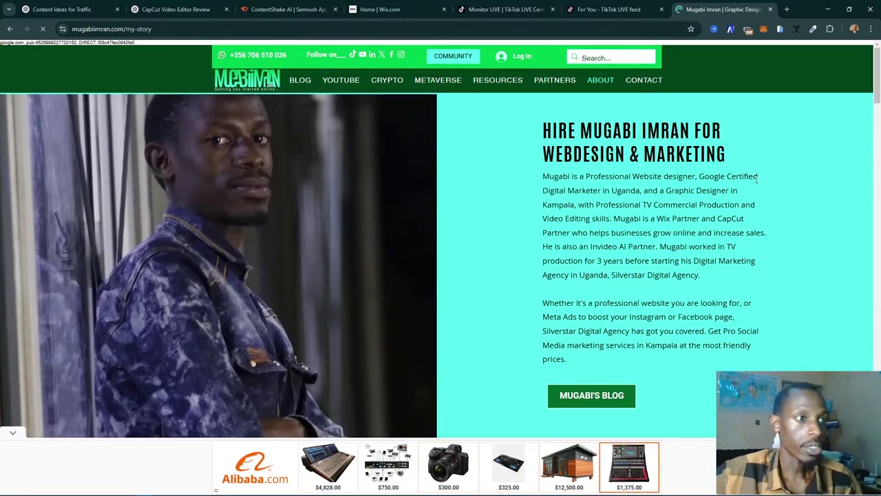
- Scroll through the whole mugabiimran.com About page, then switch to the Wix dashboard tab
scroll(775, 164, down, 5)
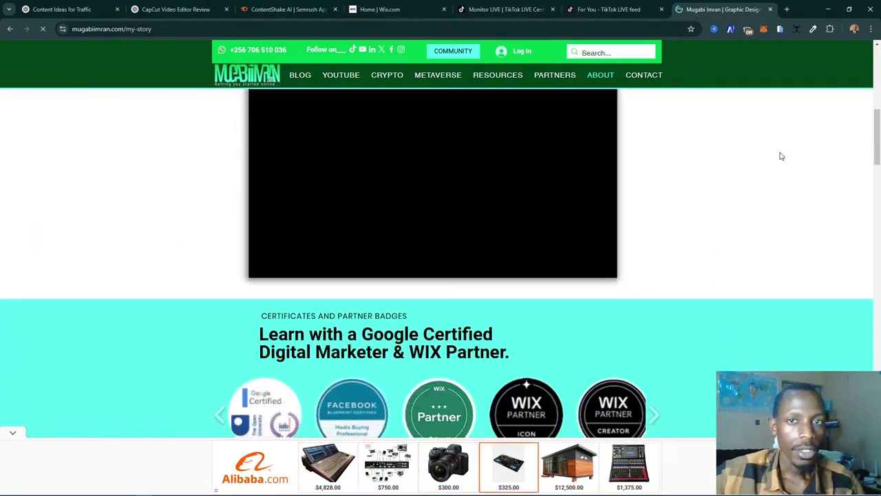
scroll(781, 156, down, 3)
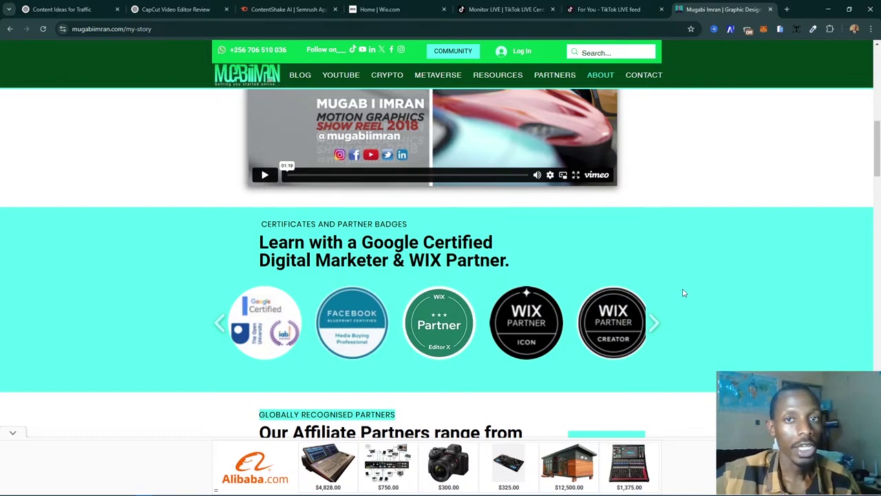
scroll(683, 293, down, 5)
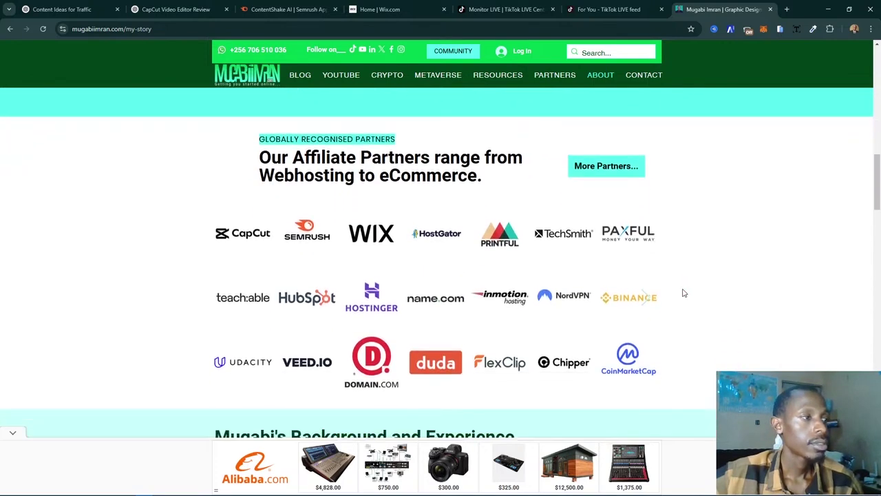
scroll(684, 294, up, 1)
scroll(684, 294, down, 3)
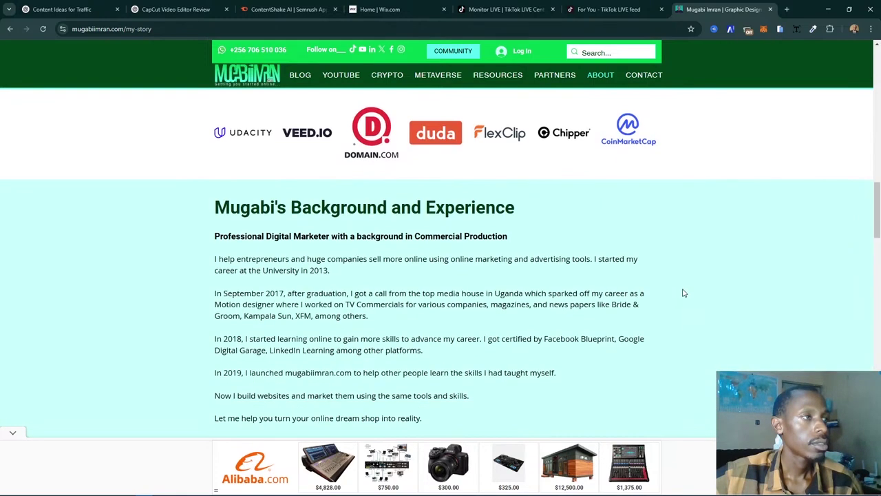
scroll(684, 293, down, 2)
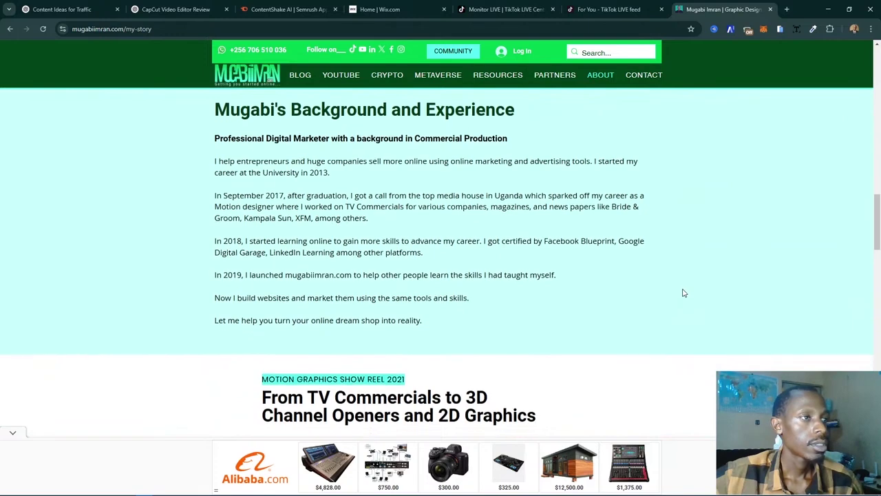
scroll(684, 293, up, 1)
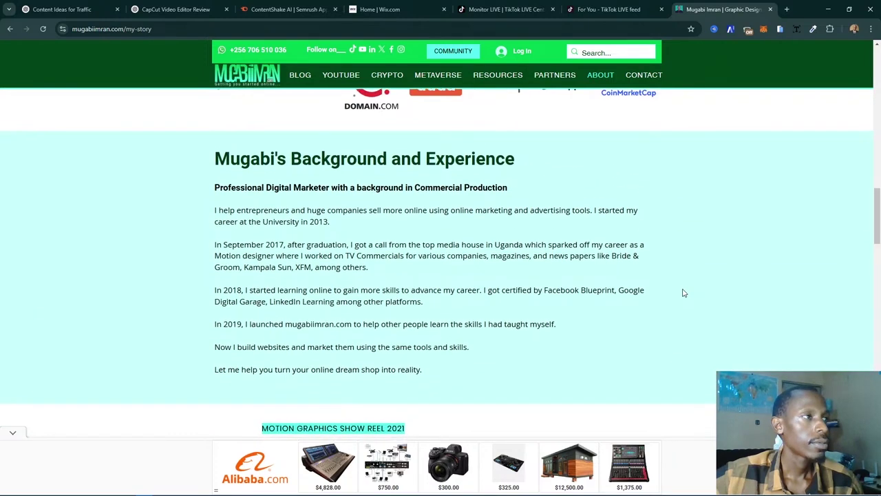
scroll(684, 293, down, 5)
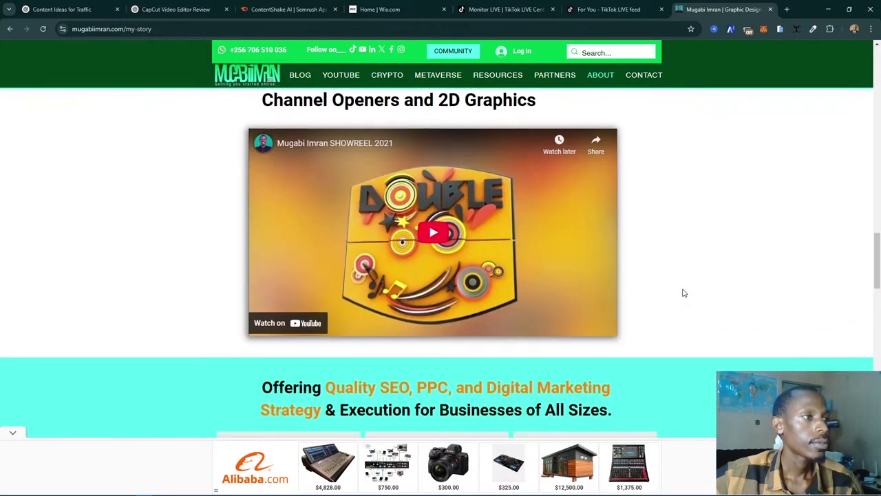
scroll(684, 294, down, 10)
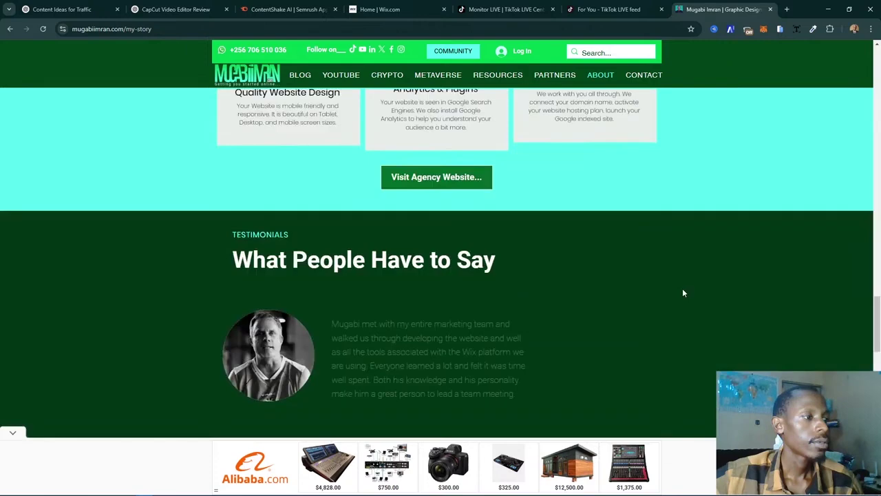
scroll(684, 294, up, 3)
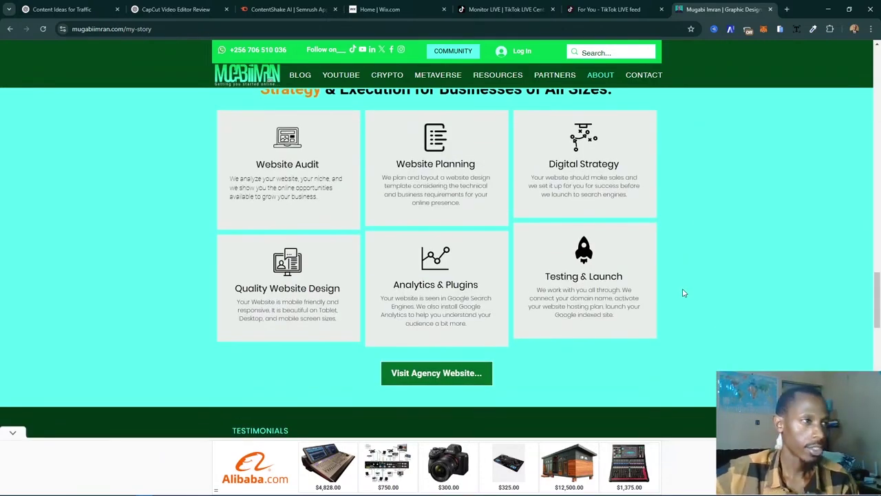
scroll(684, 293, up, 1)
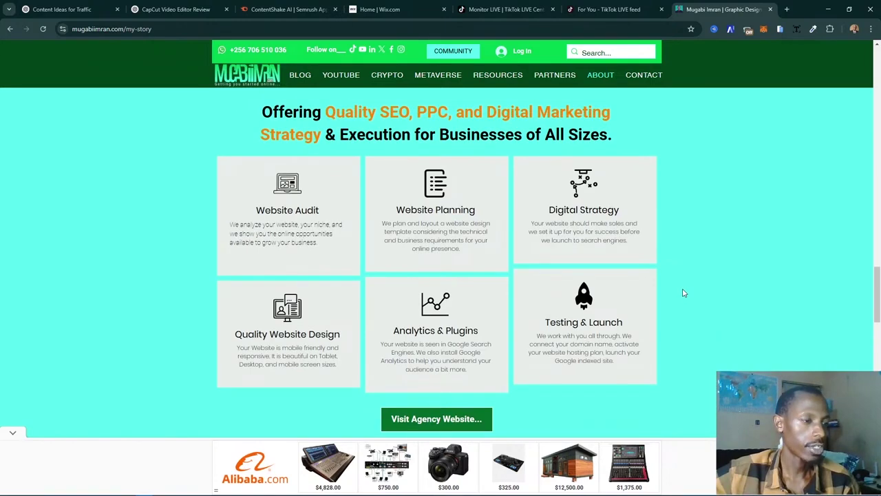
scroll(684, 293, down, 5)
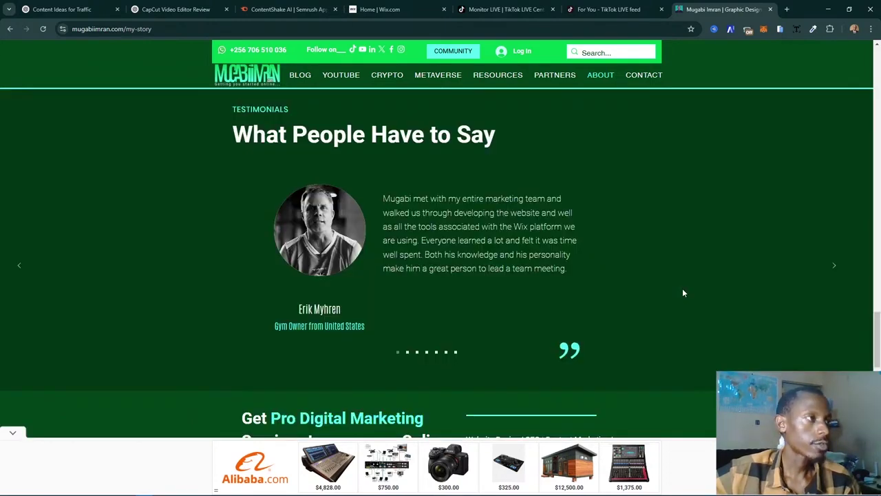
scroll(683, 293, up, 1)
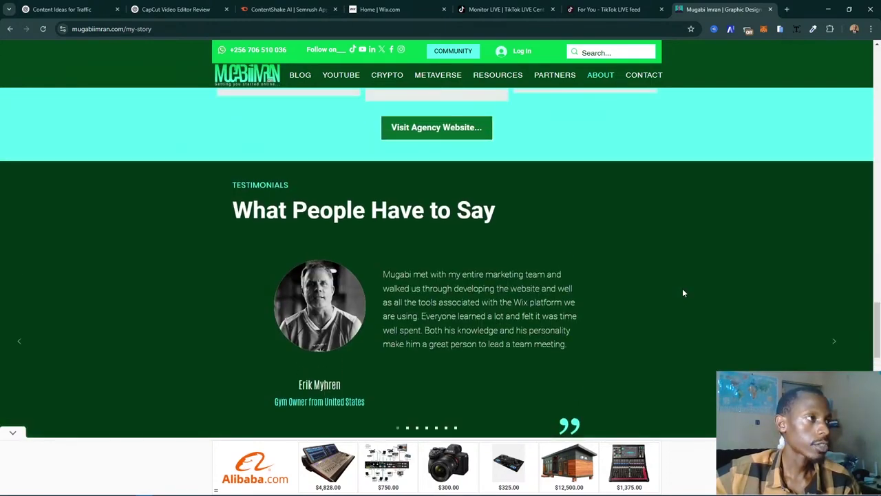
scroll(684, 293, down, 7)
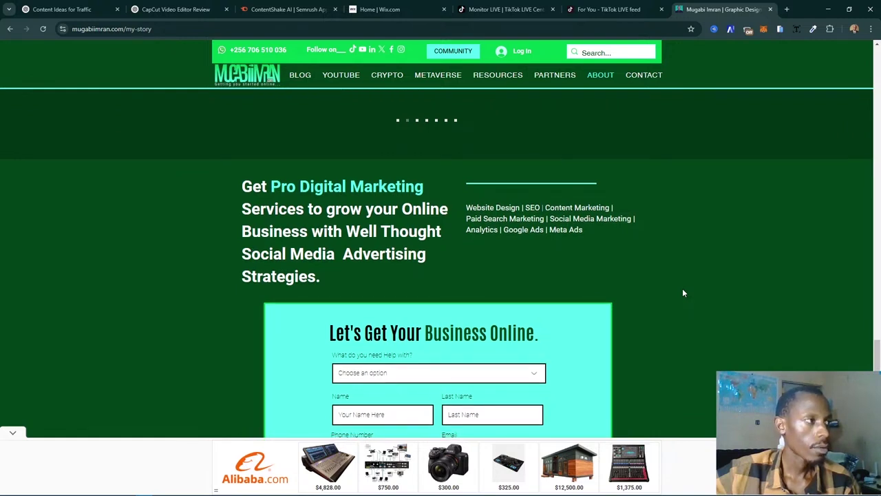
scroll(684, 293, down, 3)
scroll(684, 294, up, 1)
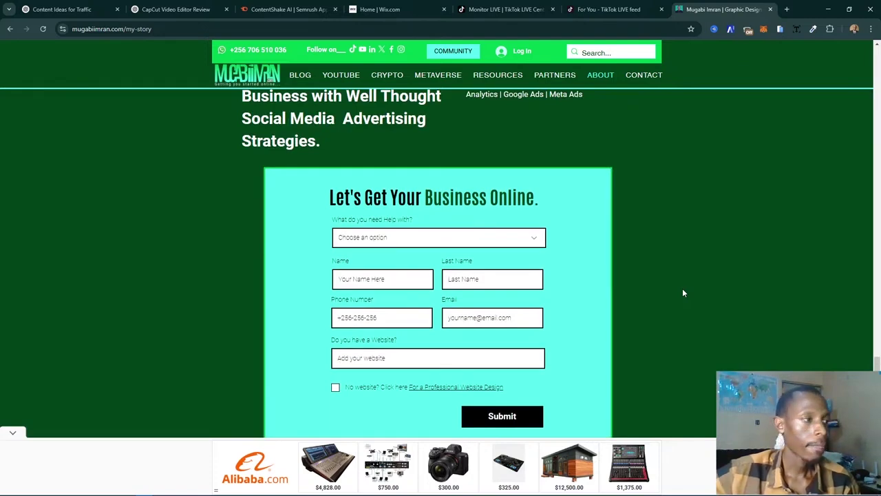
scroll(719, 276, down, 3)
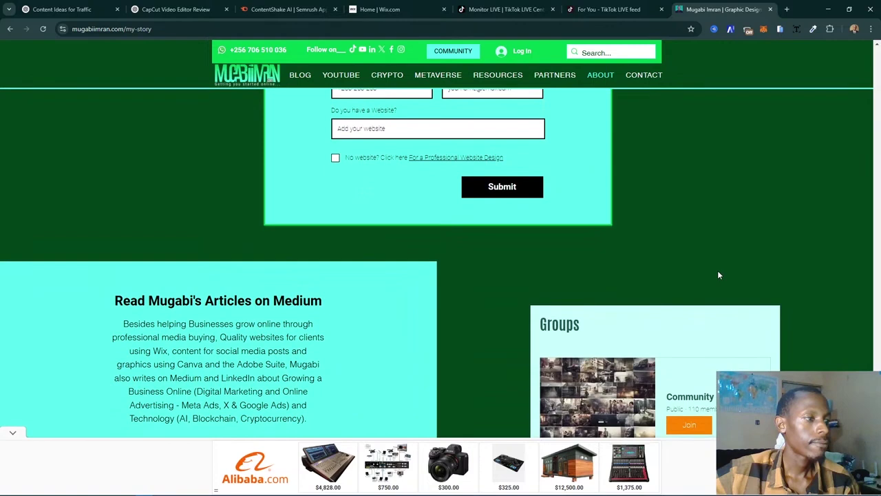
scroll(718, 276, down, 2)
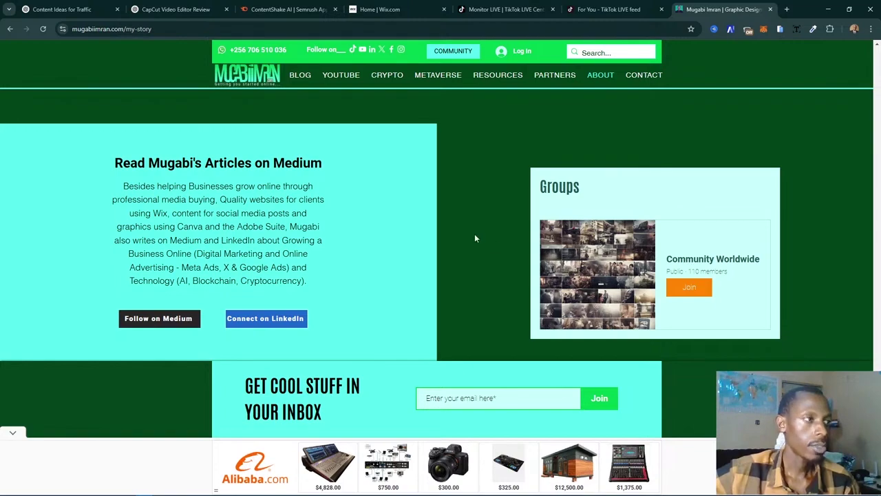
scroll(471, 237, down, 4)
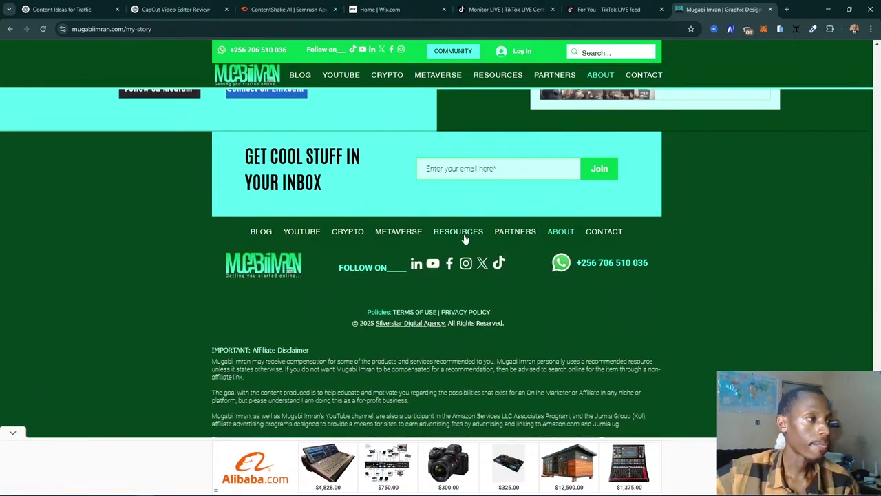
scroll(465, 238, up, 1)
scroll(475, 235, up, 10)
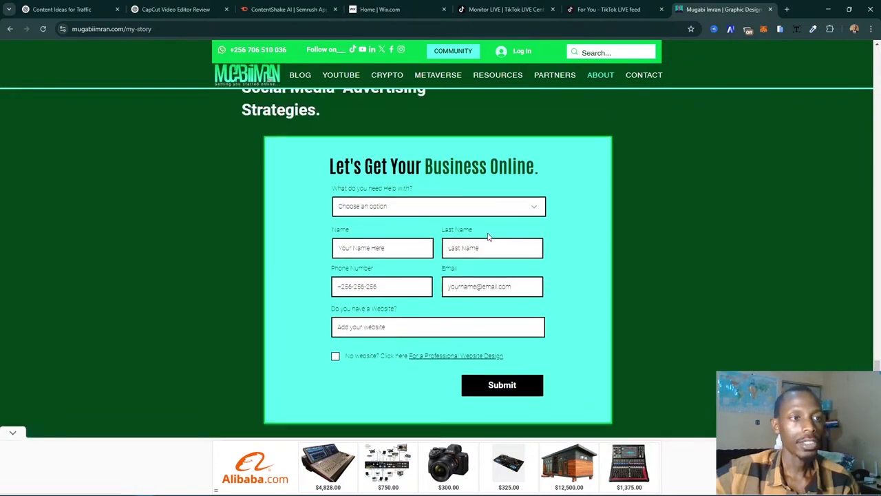
scroll(487, 236, down, 3)
scroll(487, 237, down, 5)
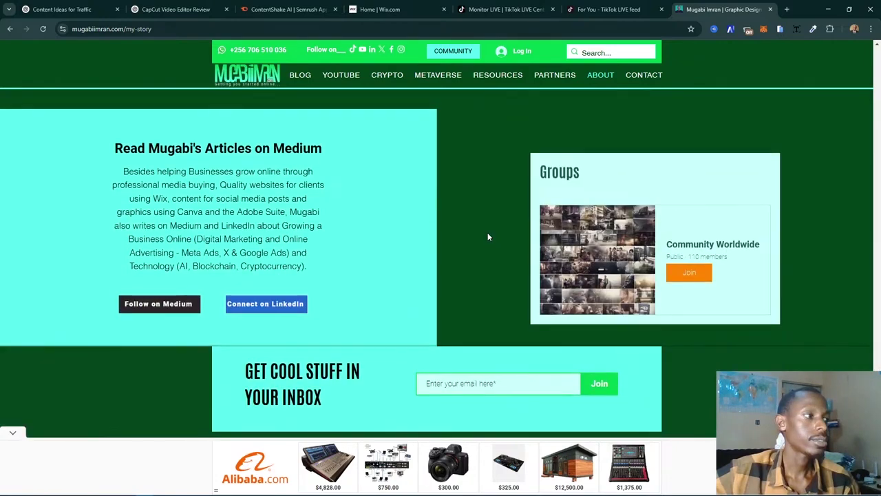
scroll(488, 236, up, 8)
scroll(489, 237, up, 10)
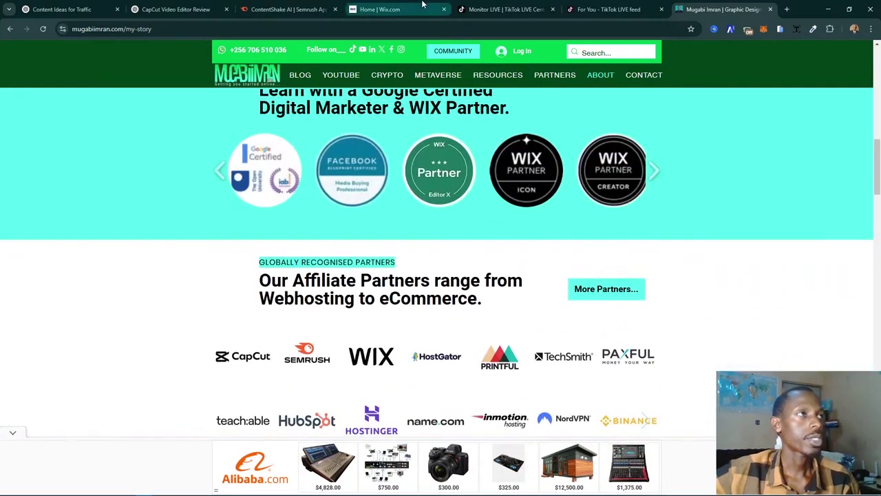
click(414, 9)
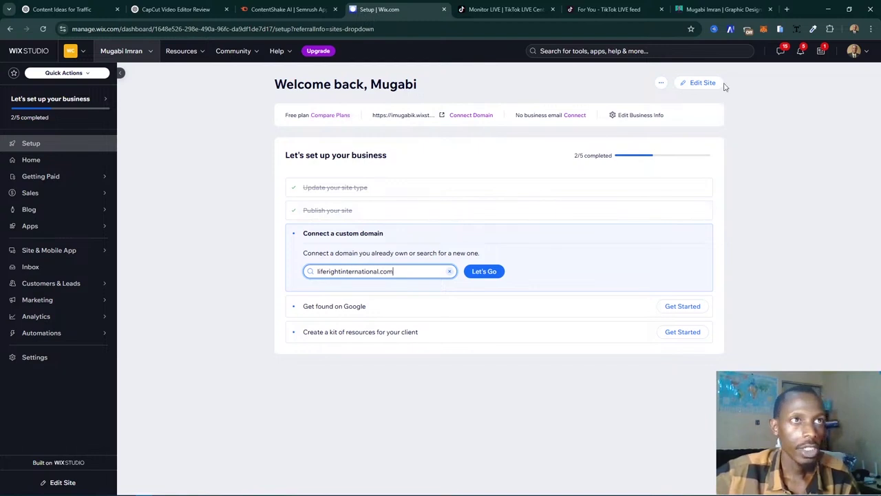
- Open the site's Home page in the Wix Studio editor and scroll its canvas
click(703, 83)
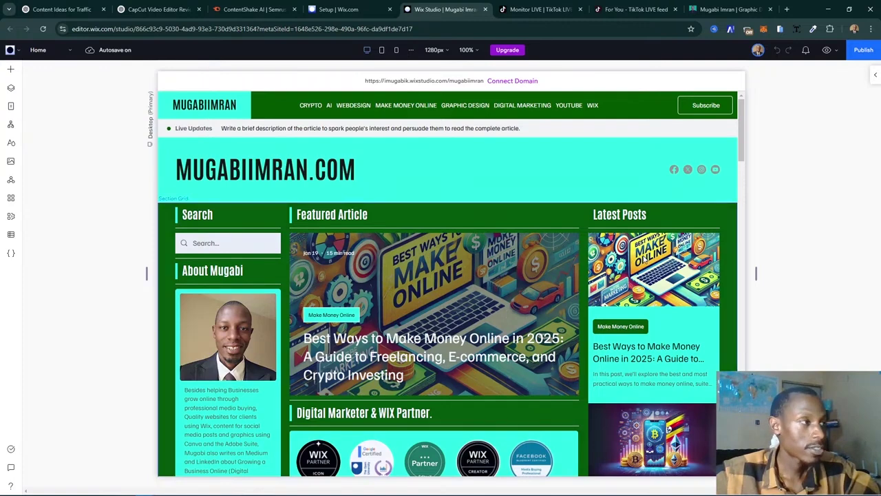
scroll(494, 236, down, 2)
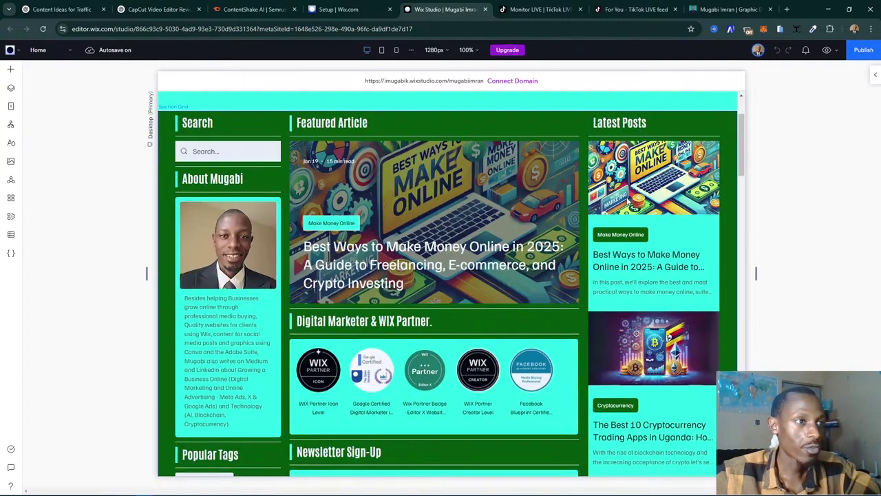
scroll(571, 216, up, 2)
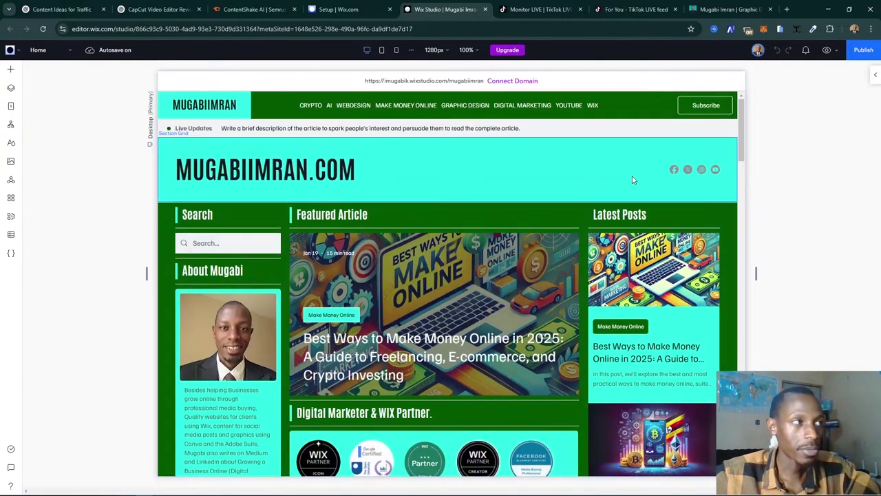
- Select the cyan MUGABIIMRAN.COM header section, then scroll down to the newsletter, tags and category columns
click(569, 179)
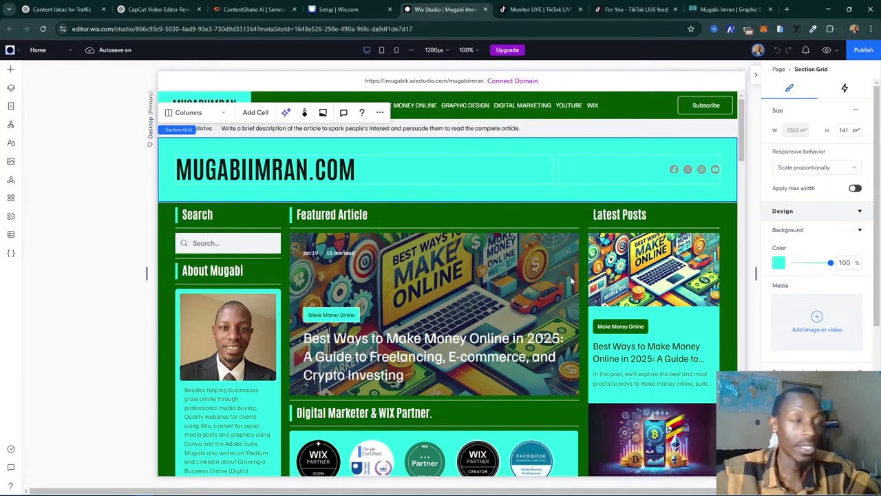
scroll(575, 279, down, 3)
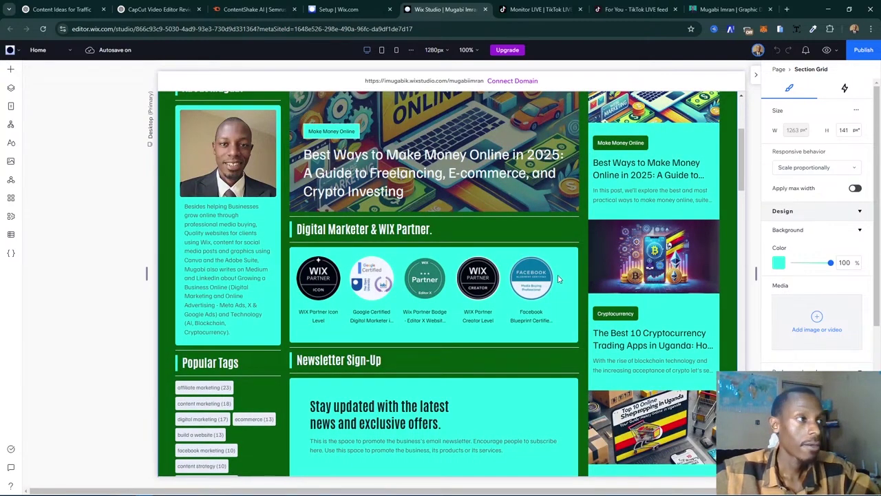
scroll(468, 272, down, 3)
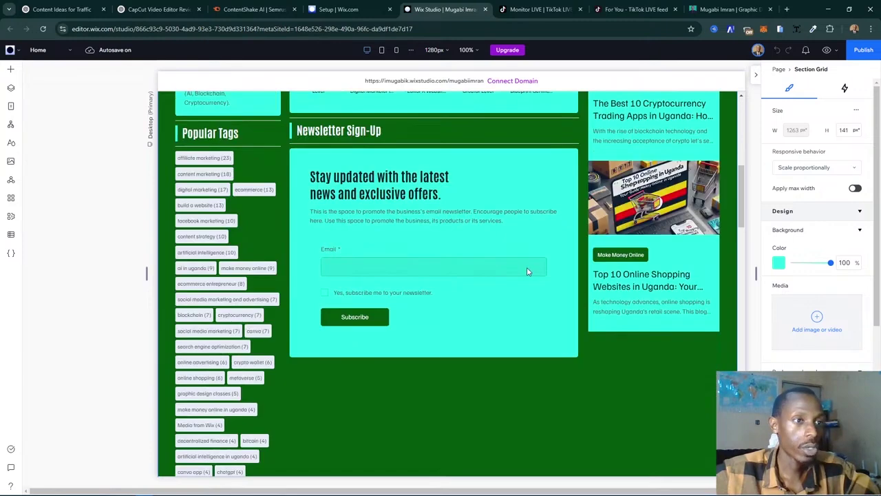
scroll(527, 271, down, 2)
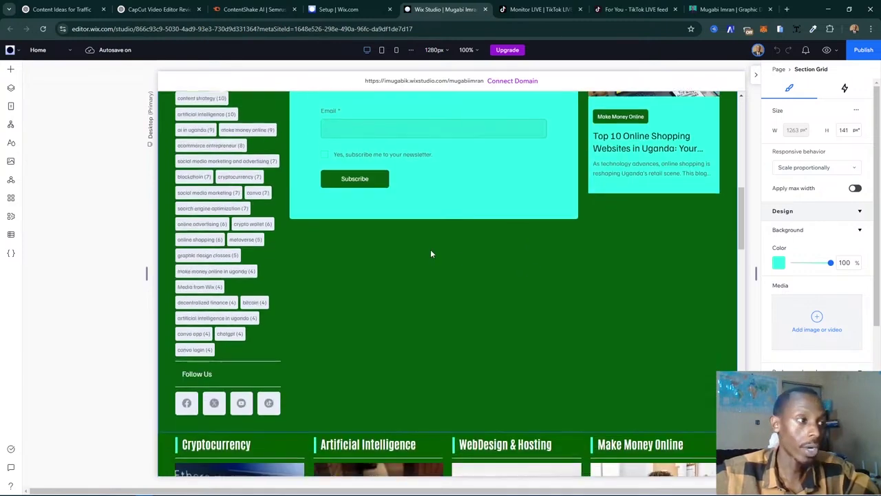
scroll(431, 254, down, 3)
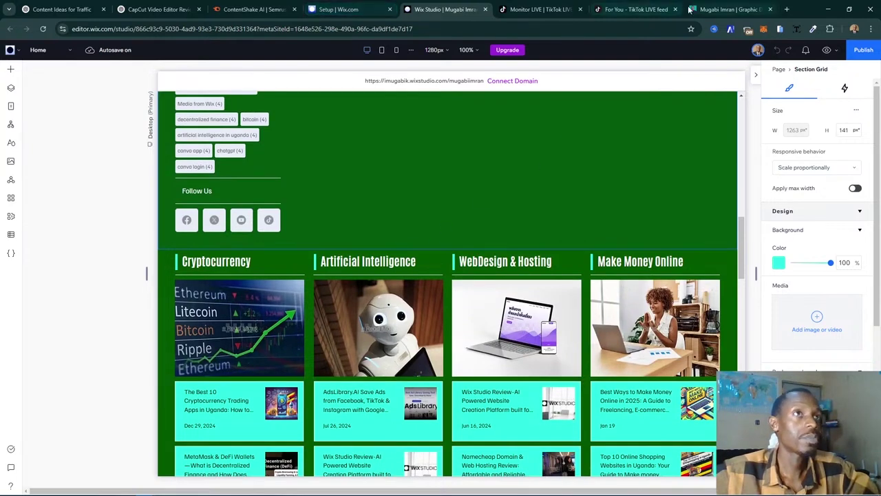
- On the live site, close the Google vignette ad and review the My Story page down to the contact form
click(722, 10)
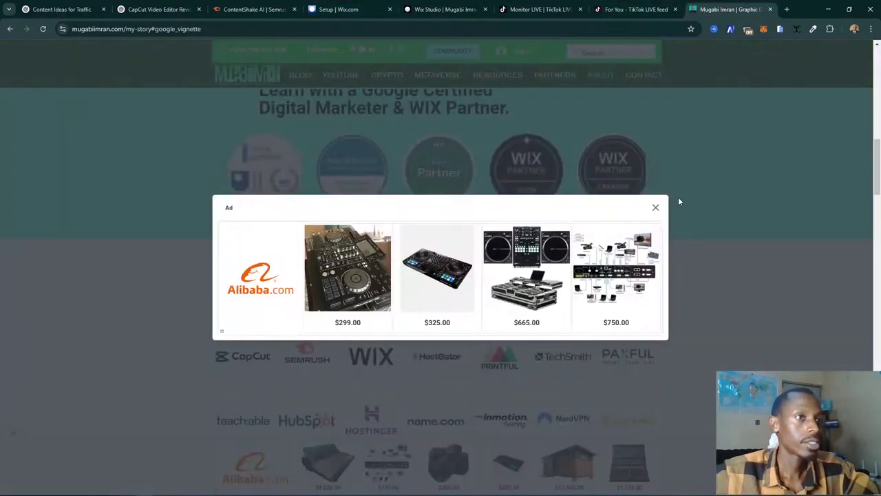
click(656, 207)
scroll(480, 170, up, 10)
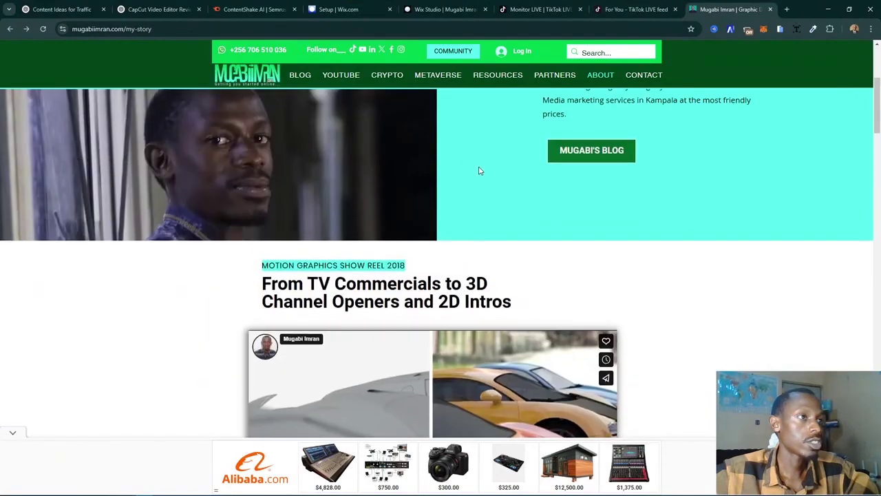
scroll(480, 171, up, 4)
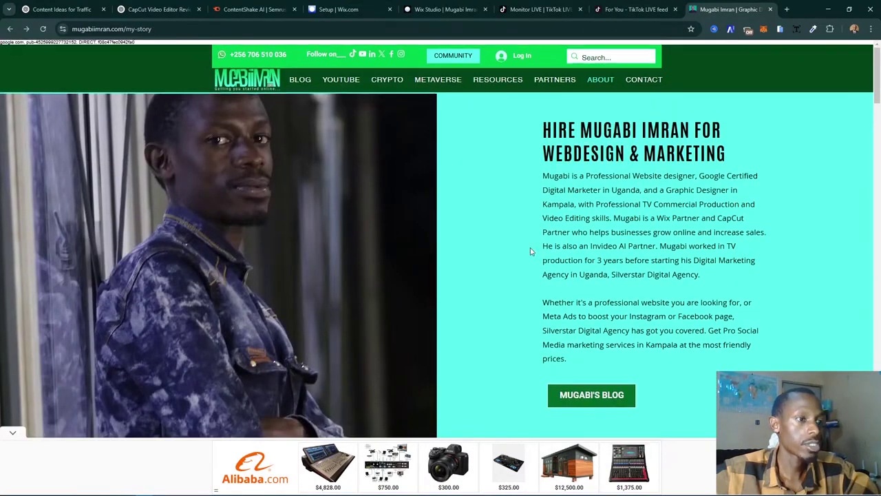
scroll(505, 235, down, 8)
scroll(605, 222, down, 4)
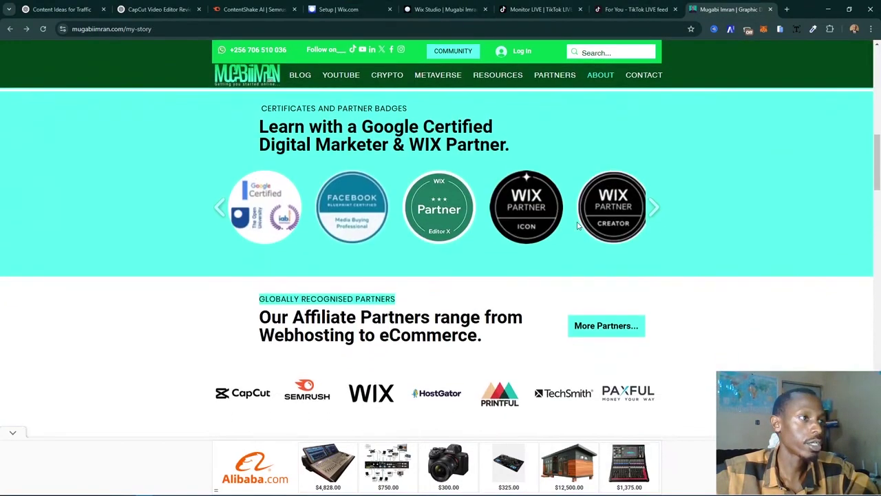
scroll(507, 204, down, 5)
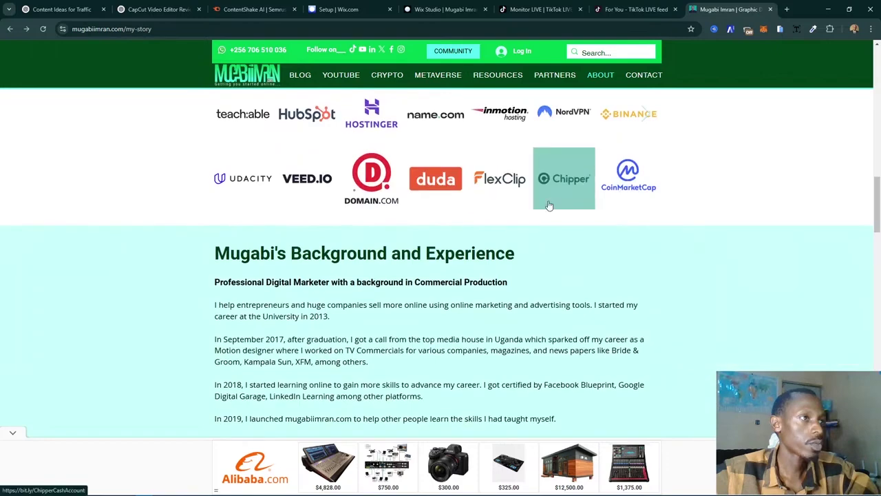
scroll(462, 197, down, 10)
scroll(462, 197, up, 3)
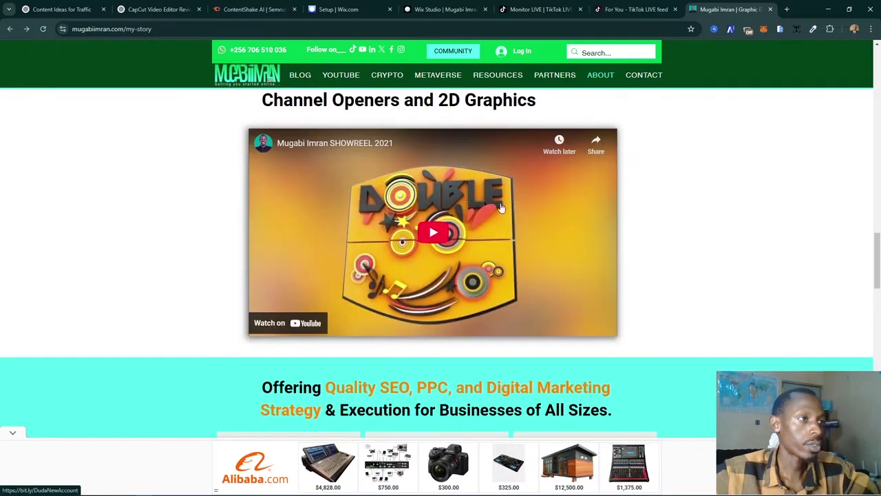
scroll(462, 195, up, 2)
scroll(468, 242, down, 3)
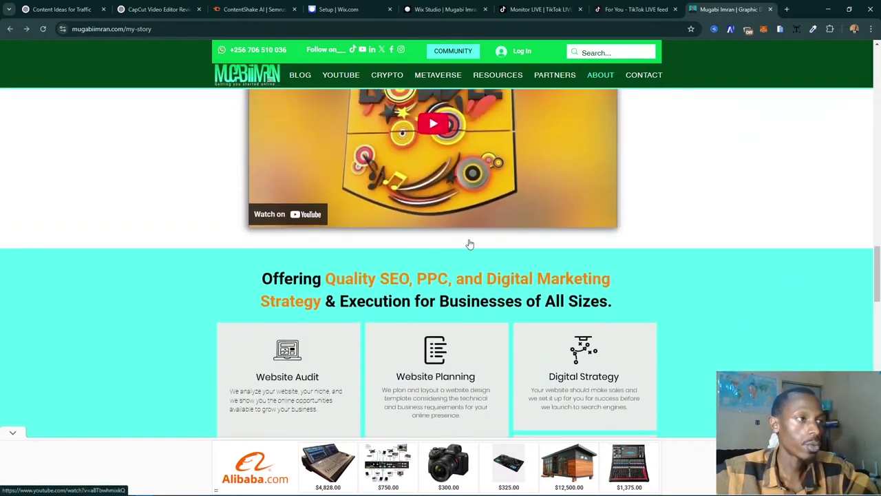
scroll(482, 243, up, 1)
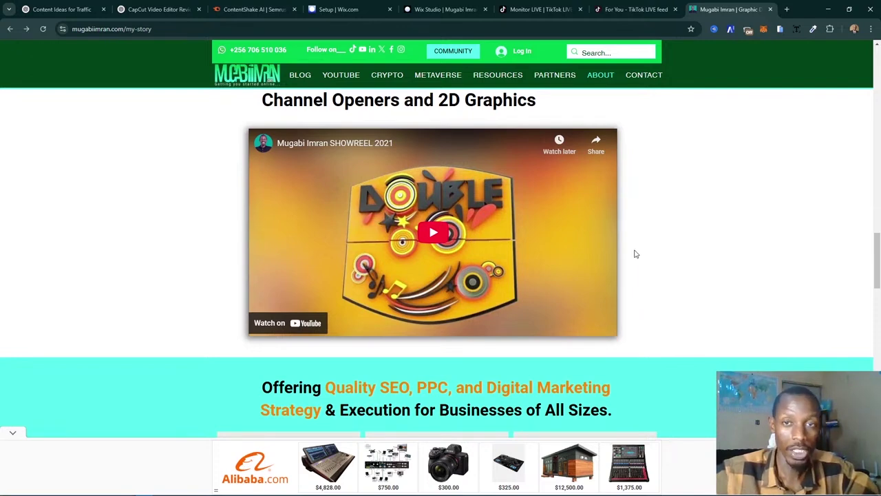
scroll(513, 236, down, 4)
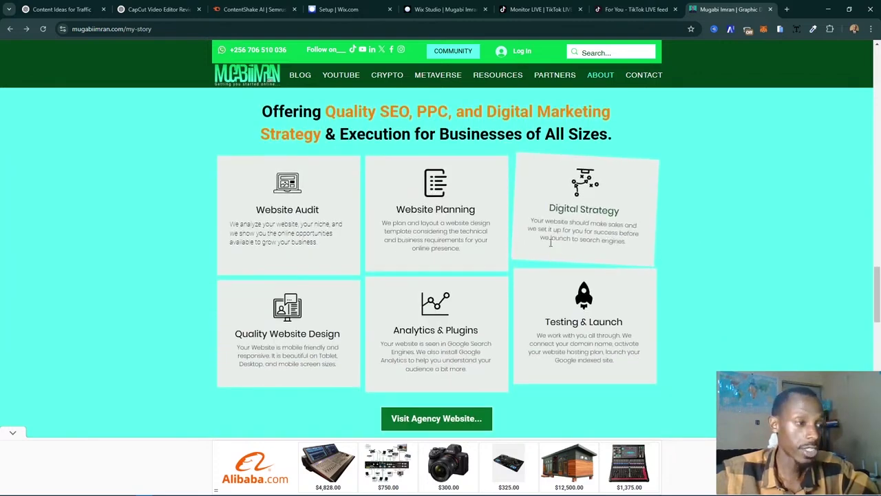
scroll(607, 241, down, 5)
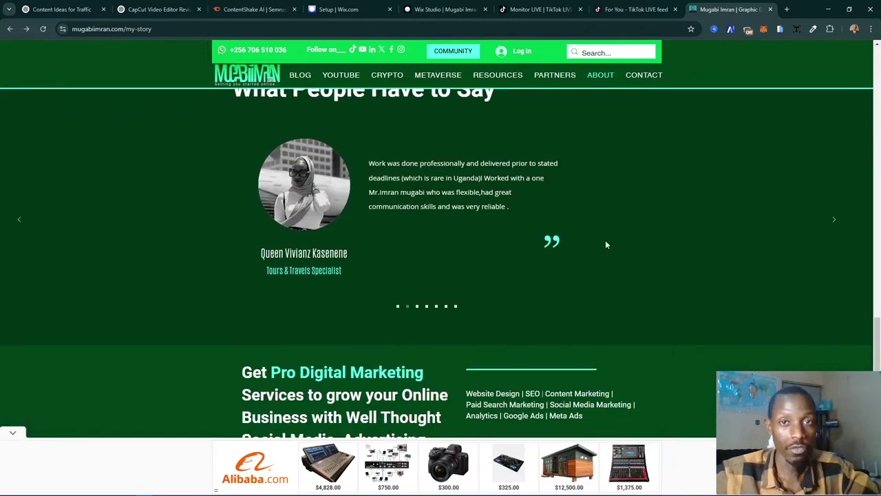
scroll(554, 243, down, 4)
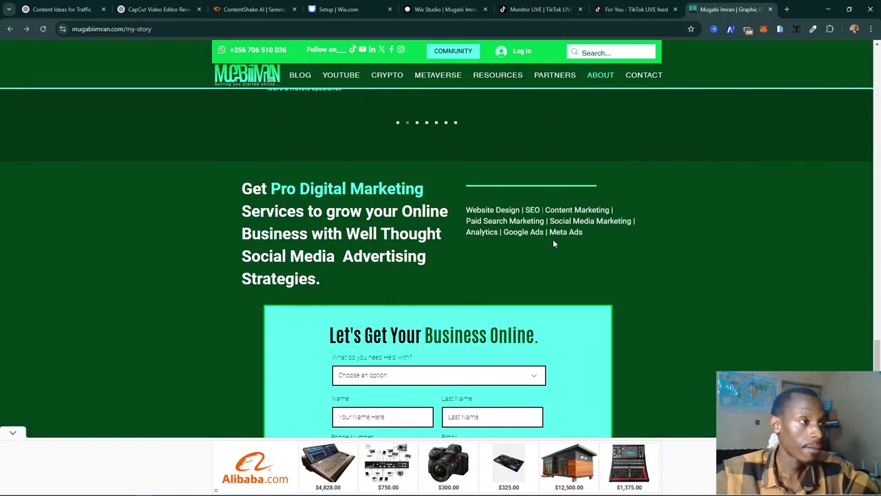
scroll(615, 241, down, 5)
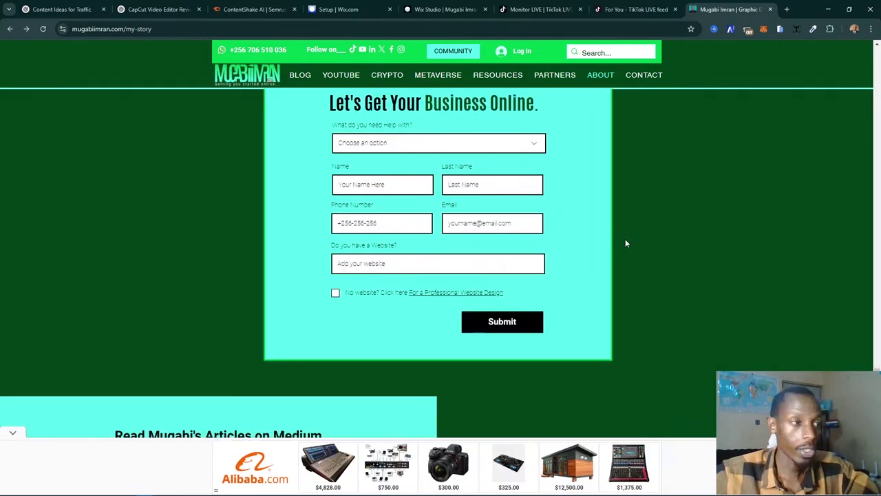
scroll(626, 243, down, 1)
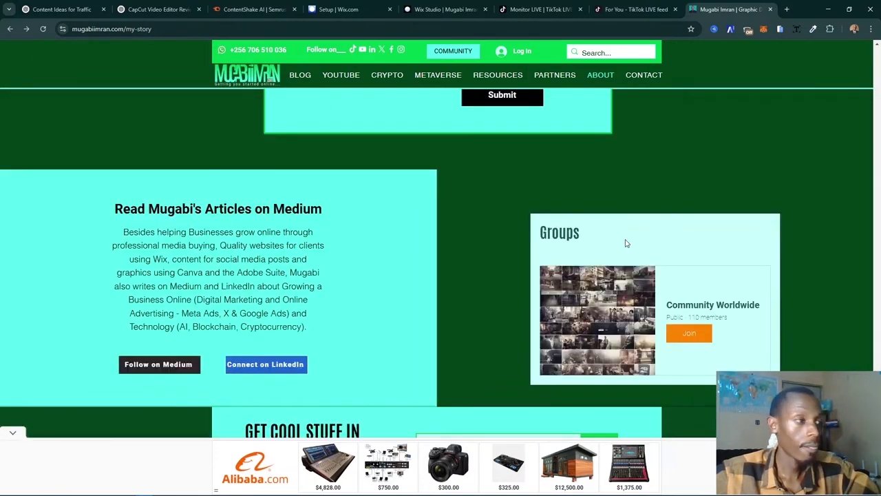
scroll(692, 251, up, 15)
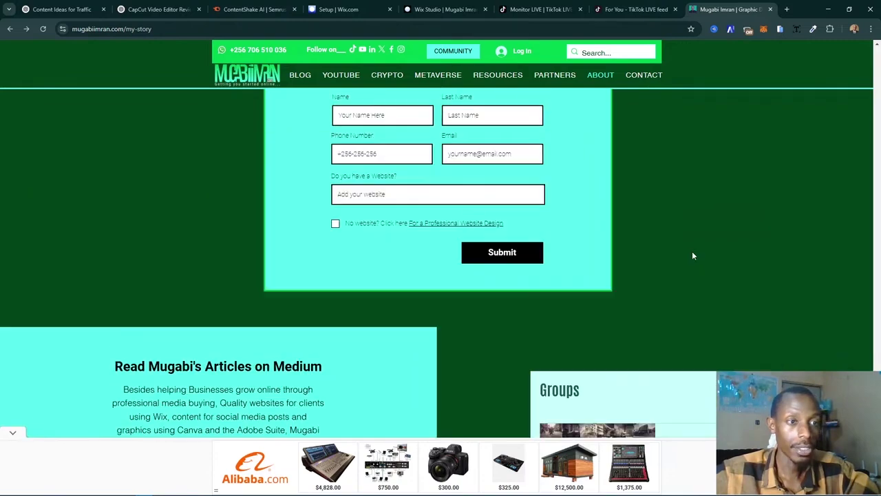
scroll(694, 256, up, 15)
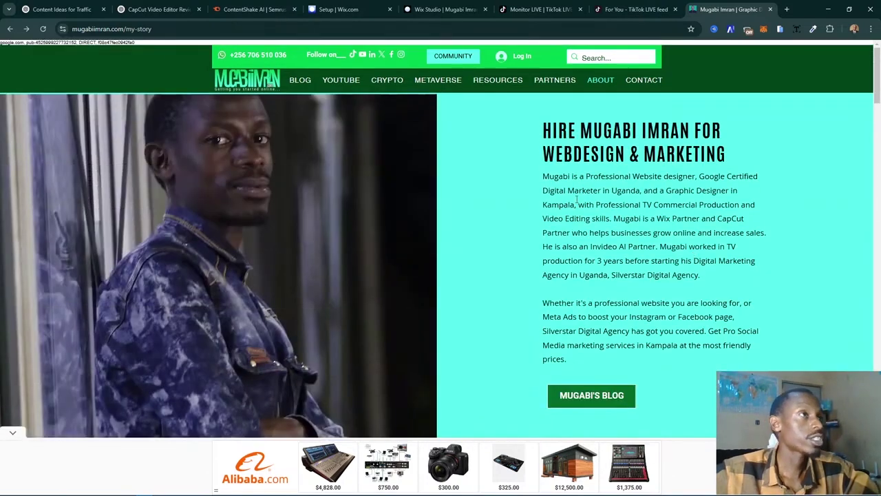
- Back in the editor, insert a blank section above the MUGABIIMRAN.COM banner with + Add Section
click(540, 8)
click(444, 9)
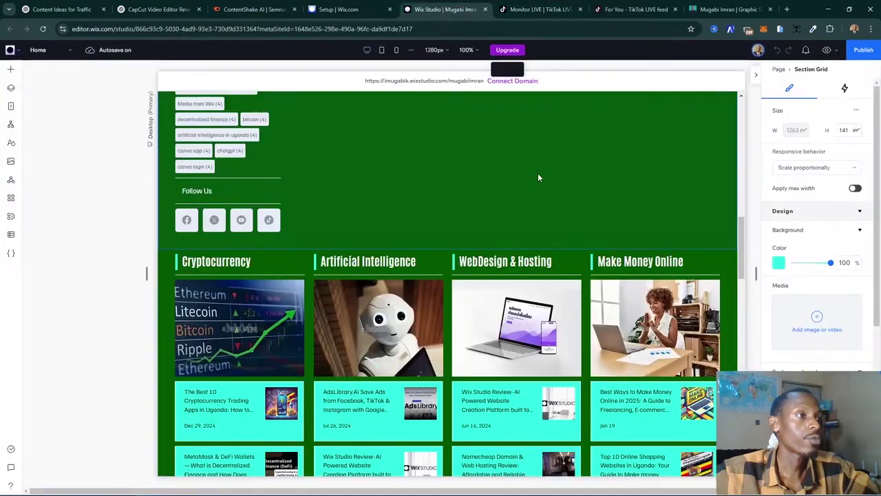
scroll(543, 216, up, 10)
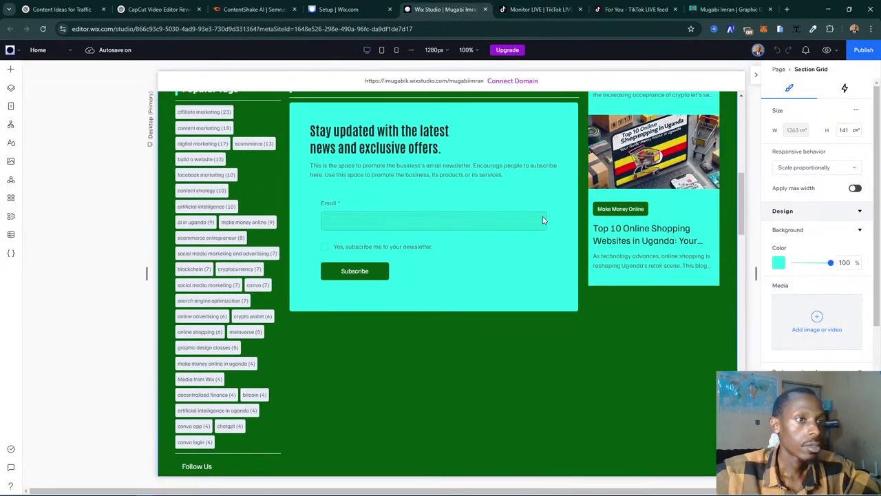
scroll(543, 220, up, 3)
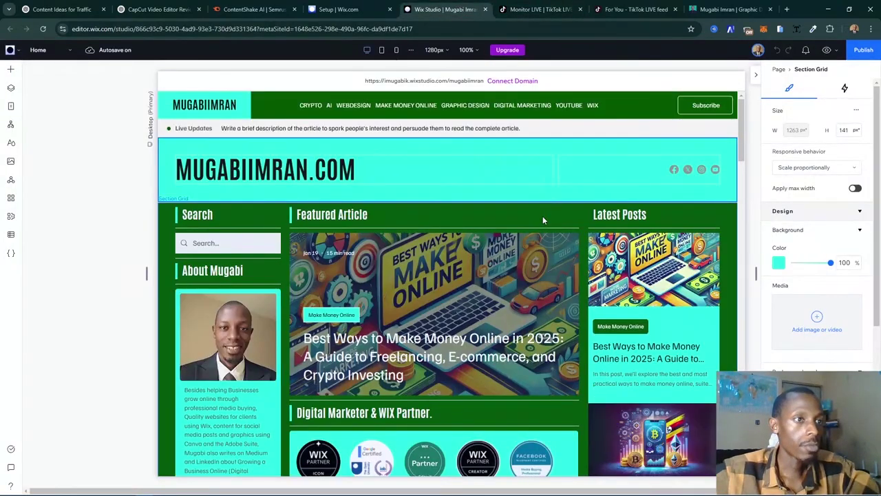
mouse_move(456, 140)
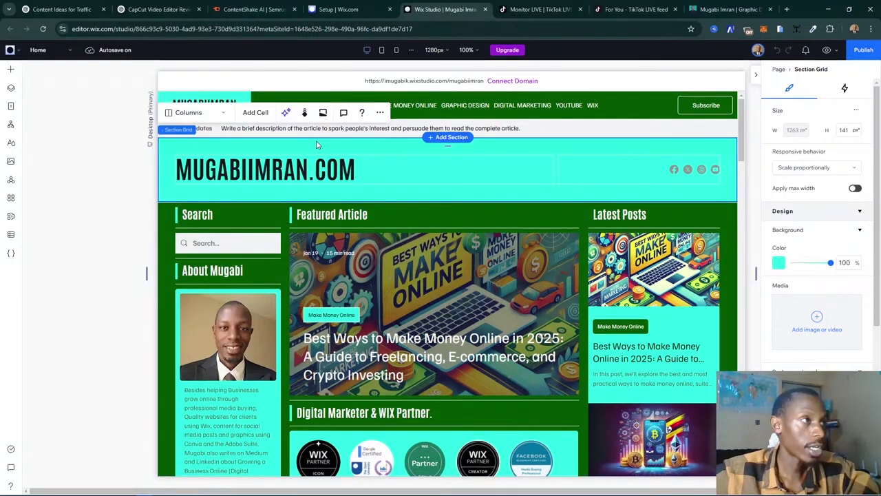
click(451, 137)
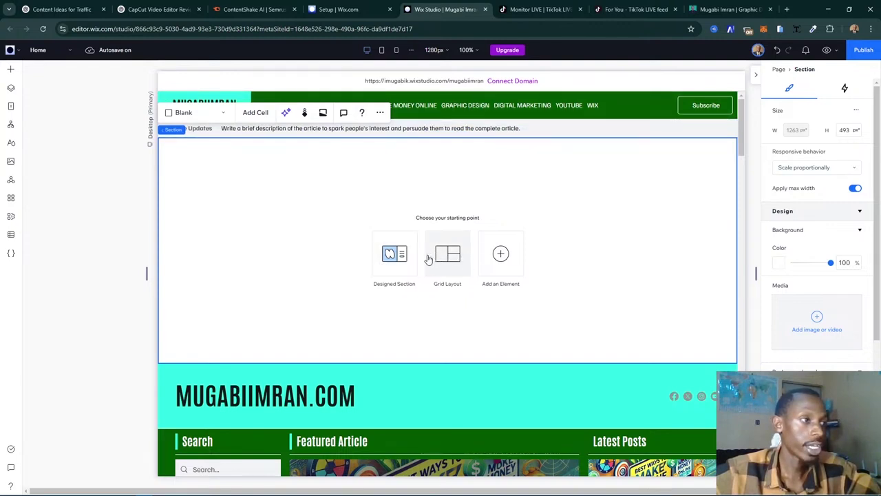
- Open the Designed Section catalogue and browse the About section designs
click(398, 256)
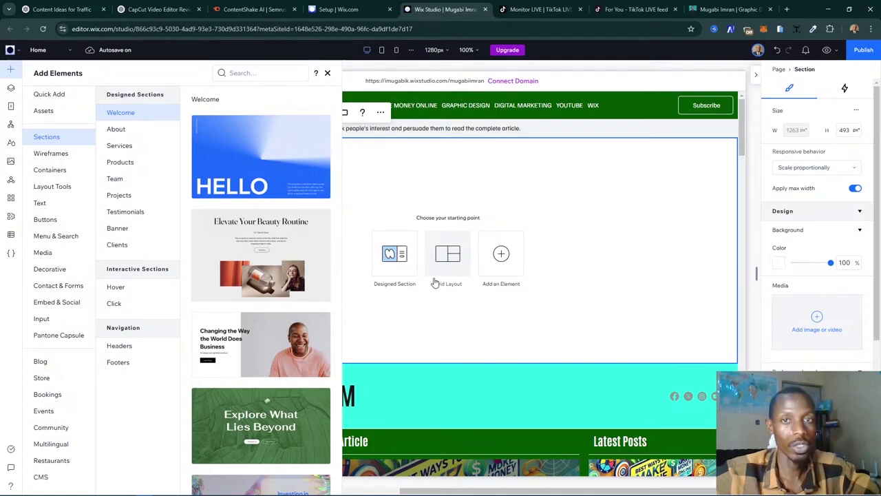
scroll(261, 172, down, 3)
scroll(260, 172, down, 10)
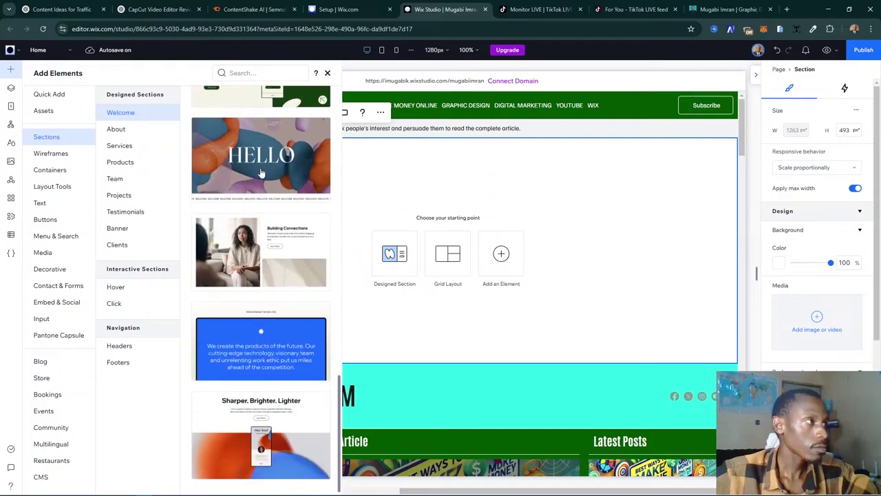
click(116, 131)
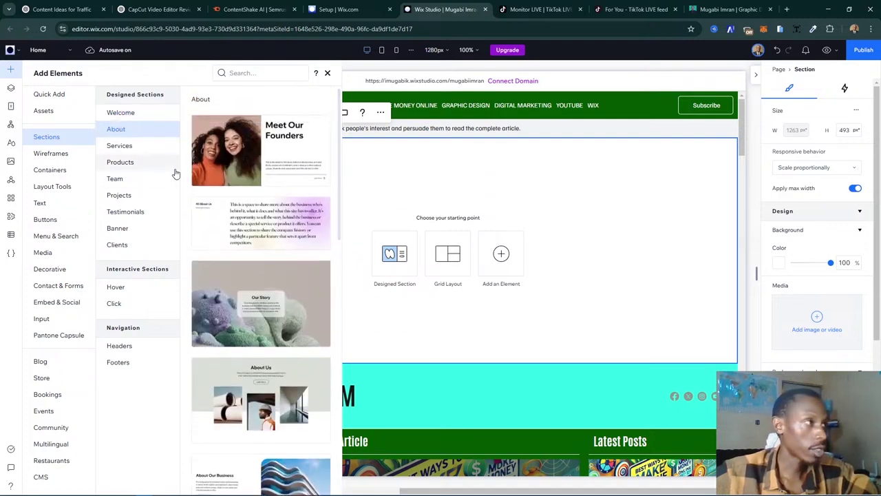
scroll(220, 221, down, 4)
scroll(227, 228, up, 2)
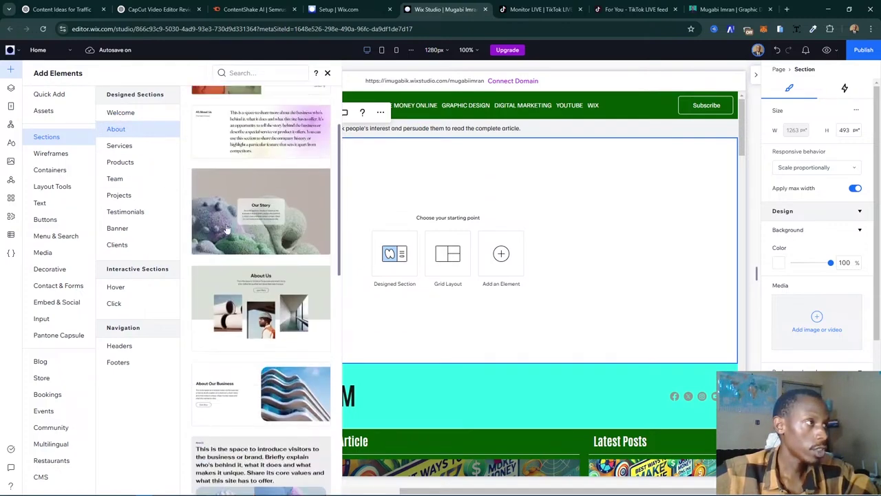
scroll(290, 228, down, 8)
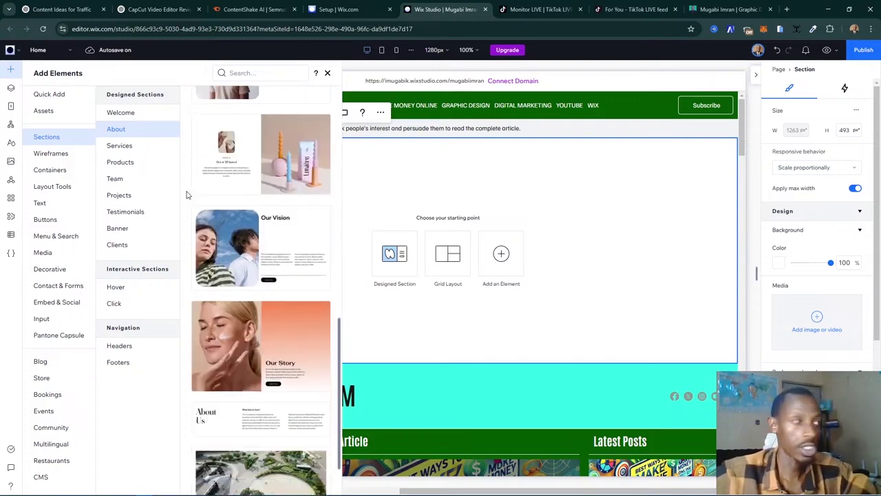
- Compare the Projects and Products designs, then show the Wireframes hero layouts
click(138, 195)
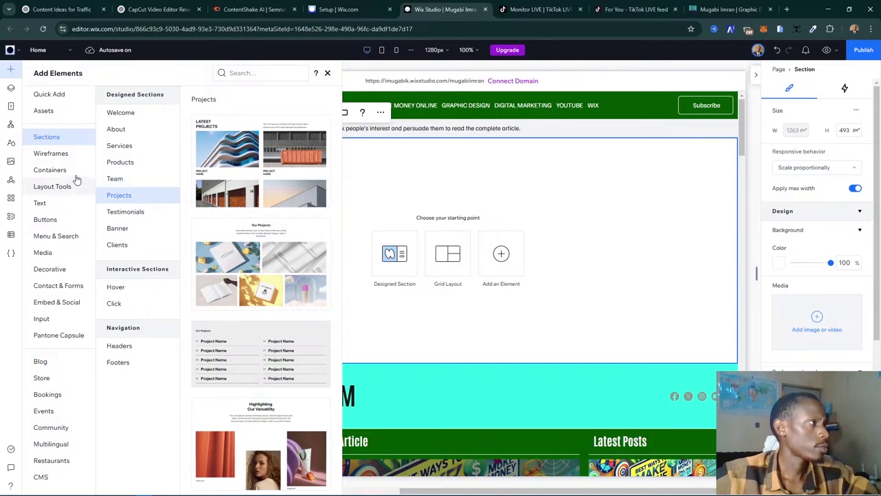
click(144, 129)
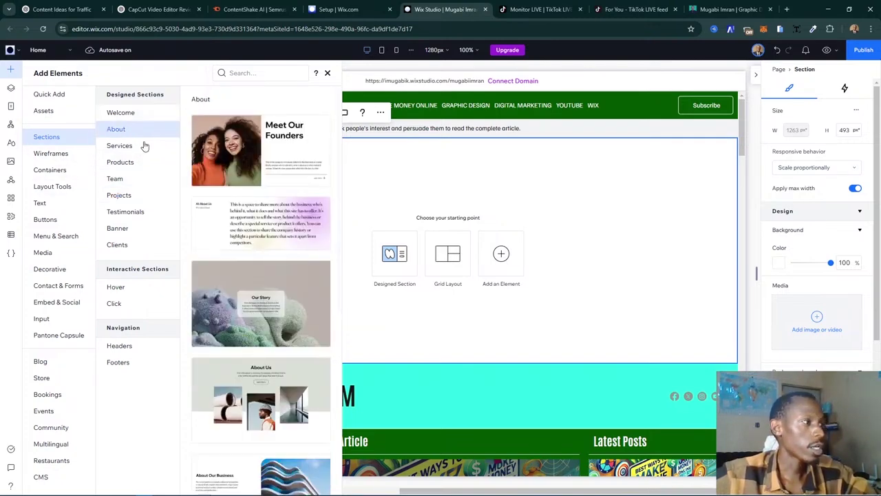
scroll(198, 191, down, 10)
click(127, 162)
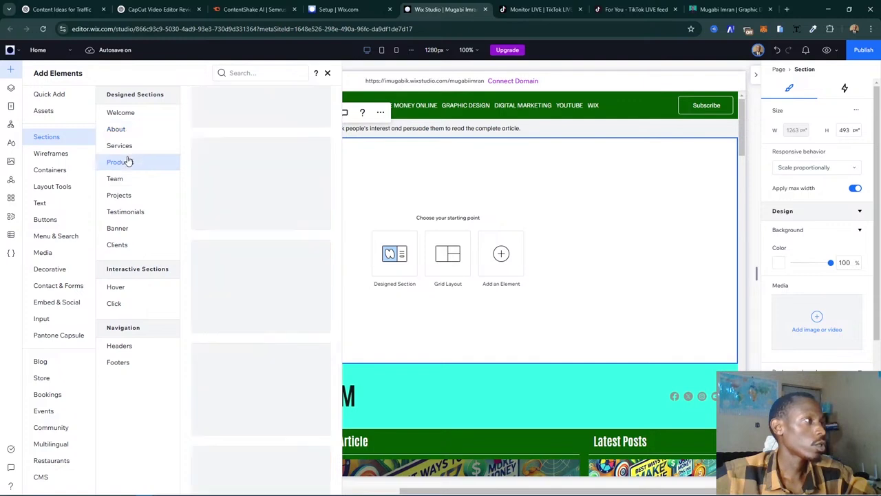
click(73, 153)
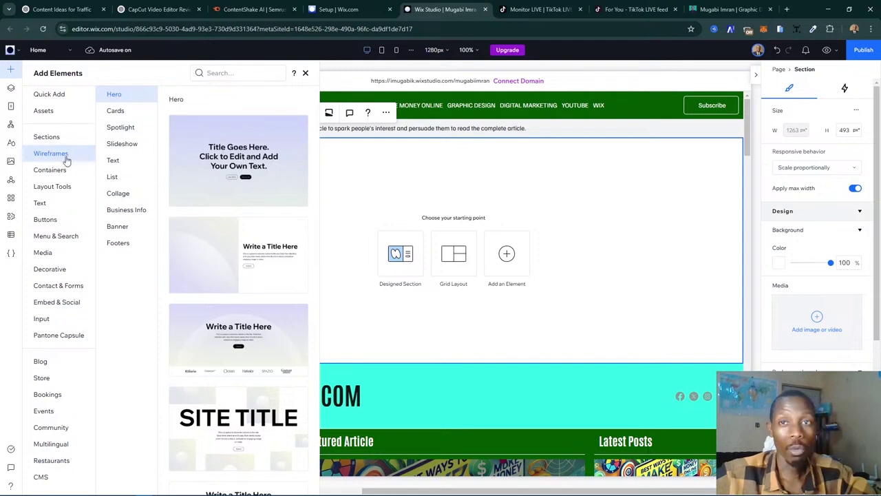
- From Wireframes > Slideshow, insert the 'Write a Title Here' slideshow with arrows and Explore button
click(118, 144)
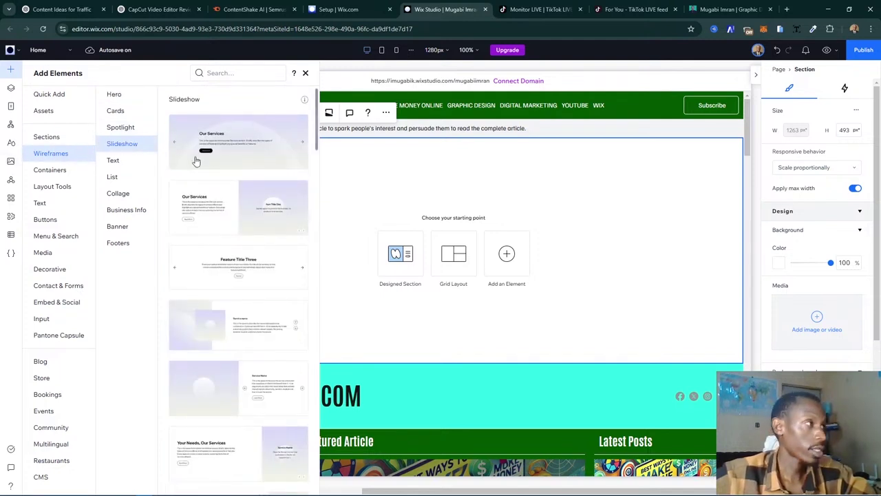
scroll(227, 285, down, 3)
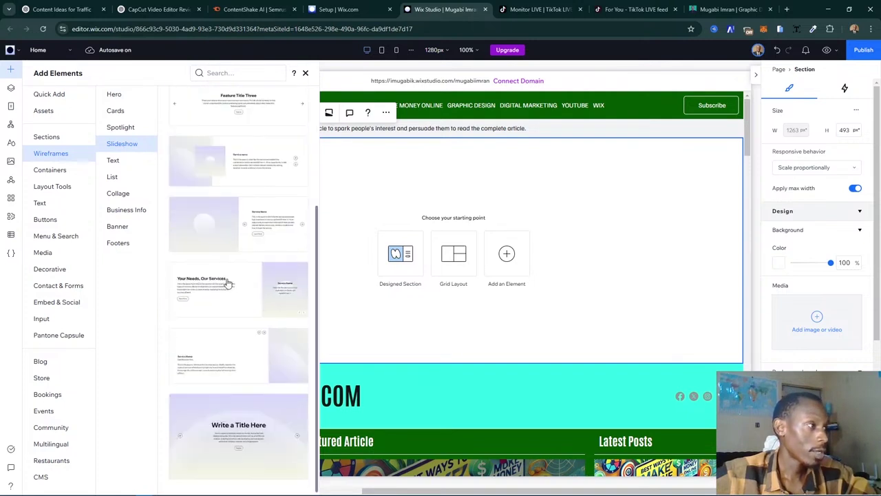
scroll(228, 284, up, 3)
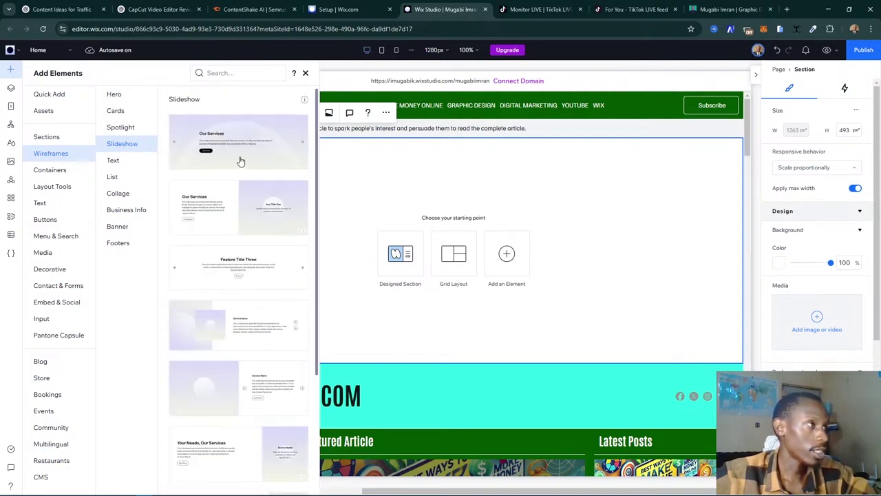
scroll(264, 296, down, 3)
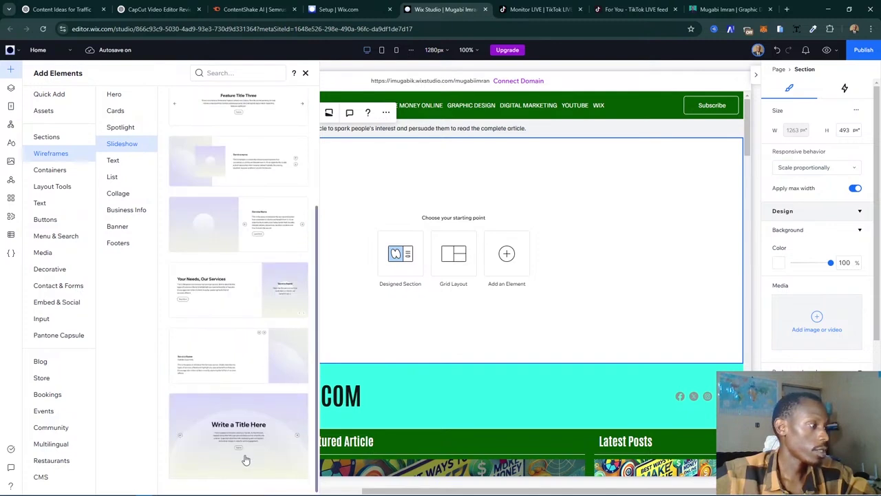
scroll(246, 458, up, 3)
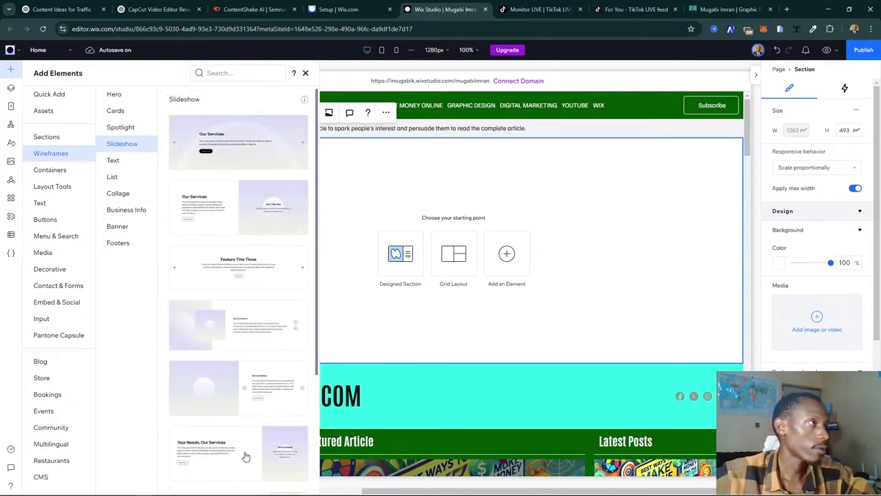
scroll(246, 456, down, 3)
click(246, 448)
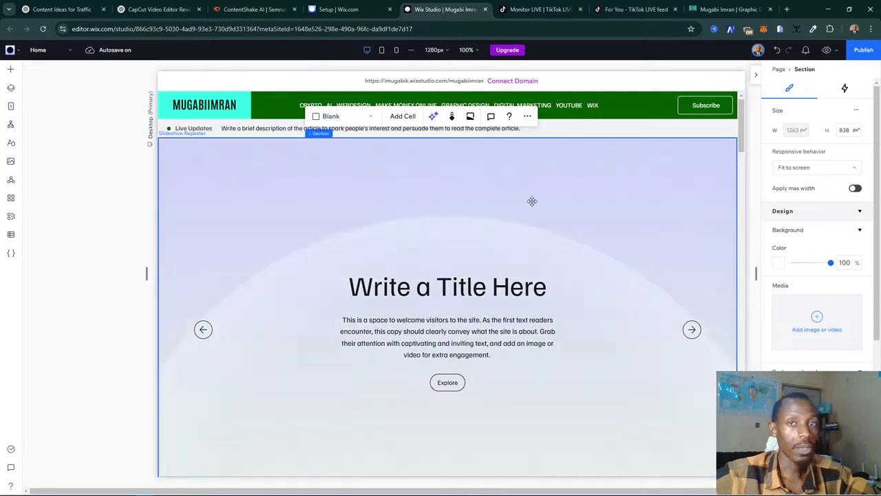
- Select the slideshow's current slide, then switch to the live mugabiimran.com tab
click(368, 206)
click(368, 206)
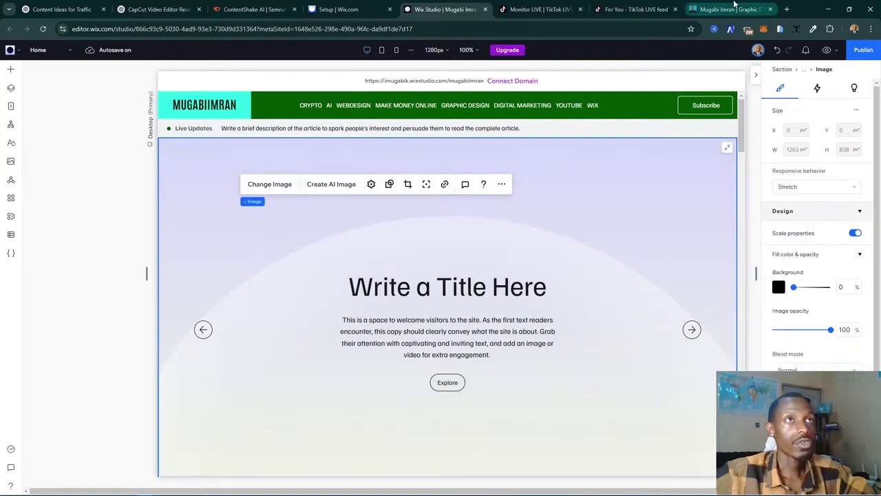
click(733, 9)
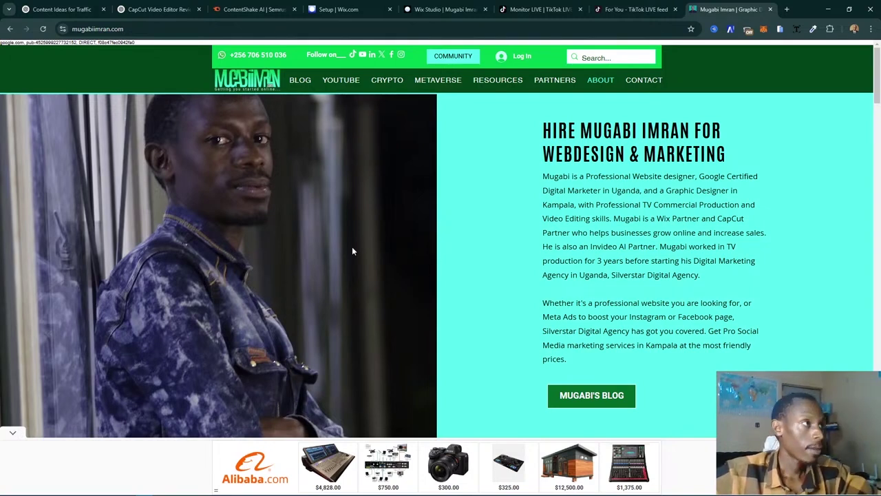
- Close the newsletter popup, advance the live slideshow two slides and preview a slide image in a new tab
scroll(431, 235, down, 4)
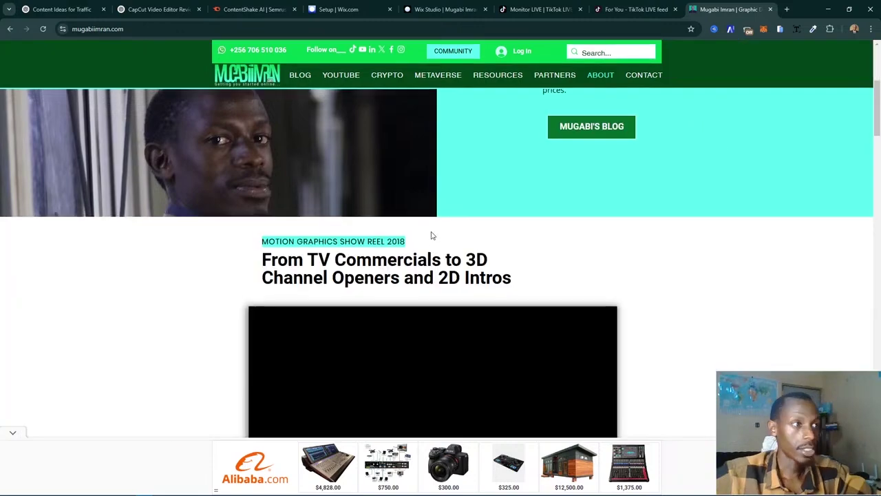
scroll(432, 236, up, 4)
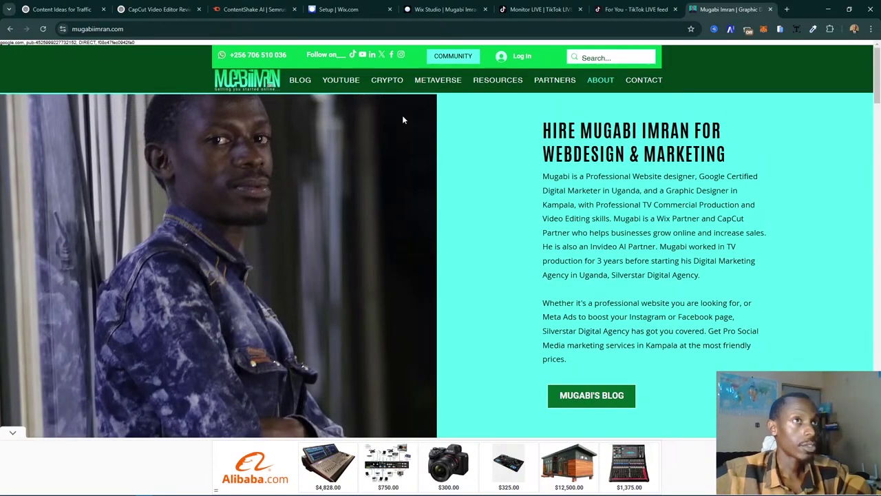
scroll(404, 165, up, 3)
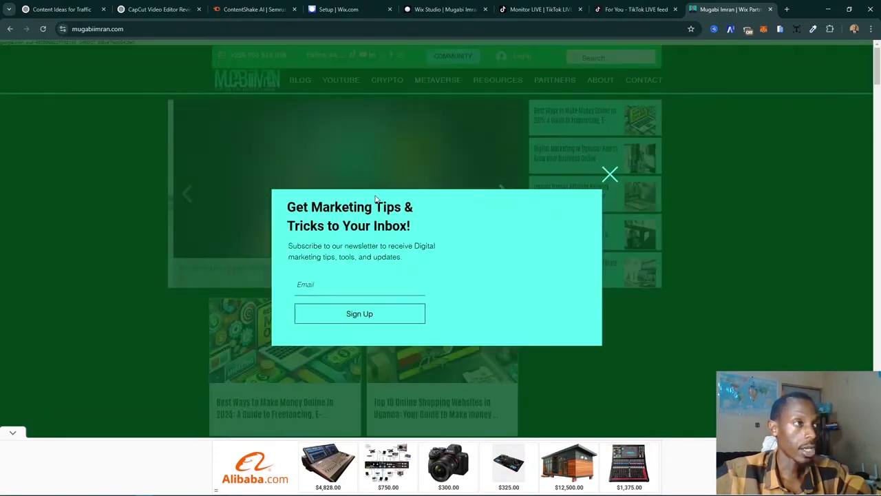
click(611, 175)
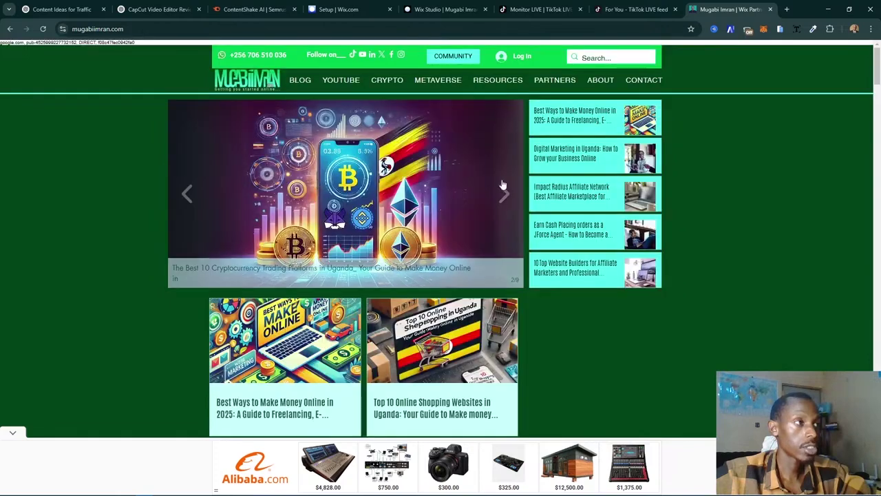
click(505, 195)
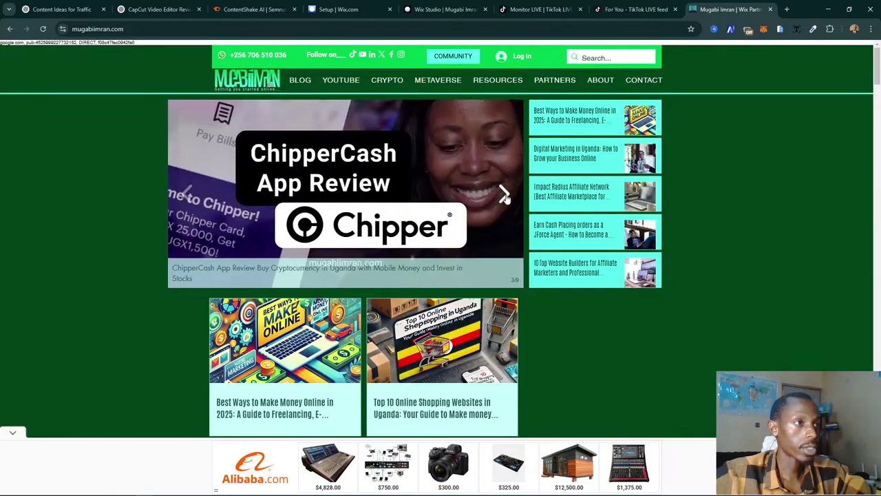
click(504, 195)
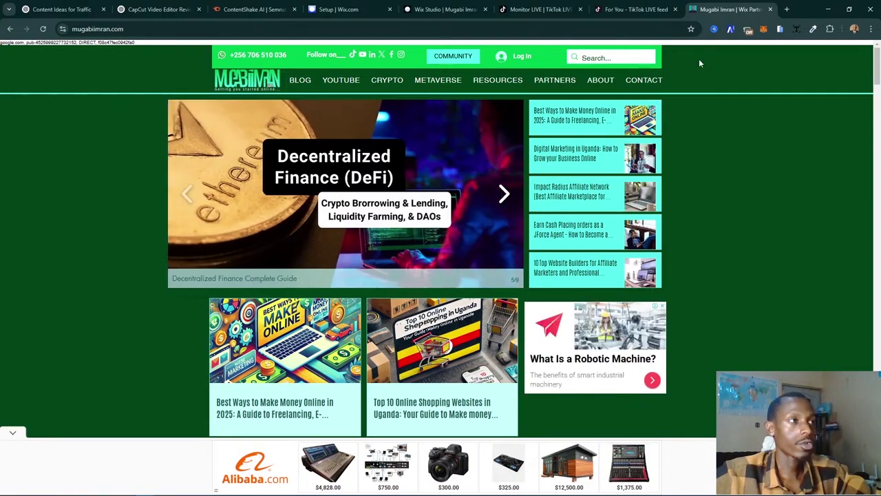
right_click(304, 174)
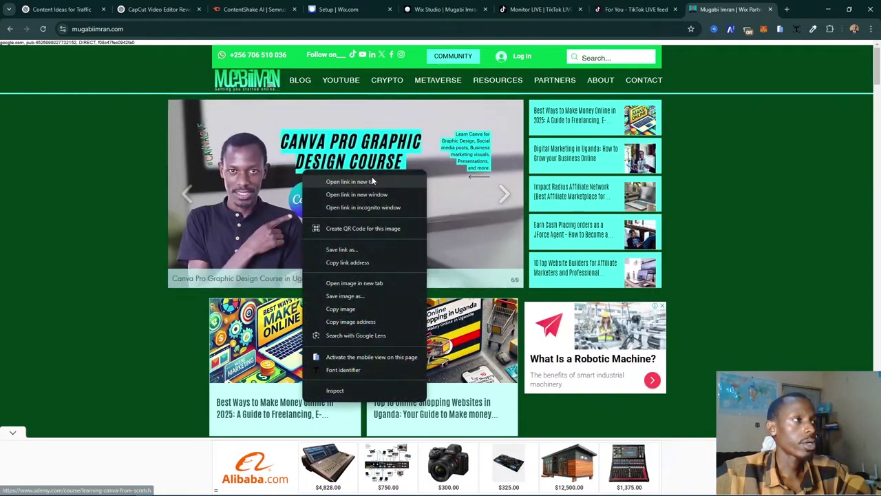
click(370, 284)
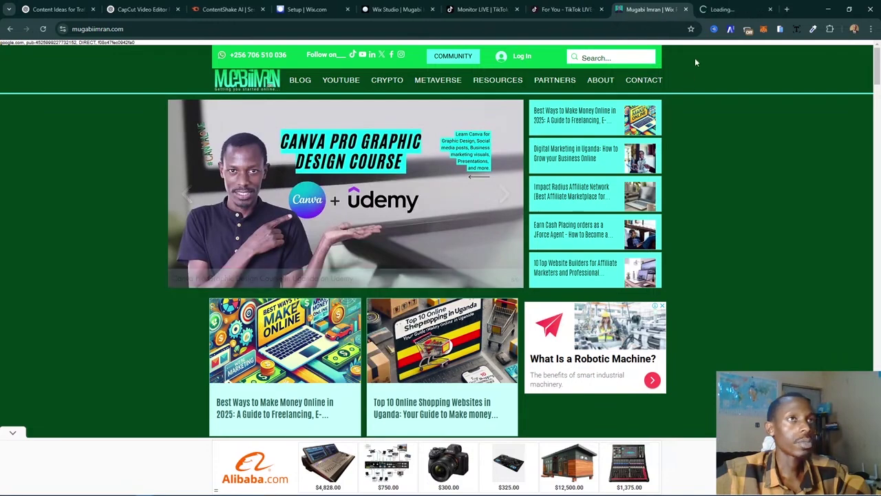
click(728, 13)
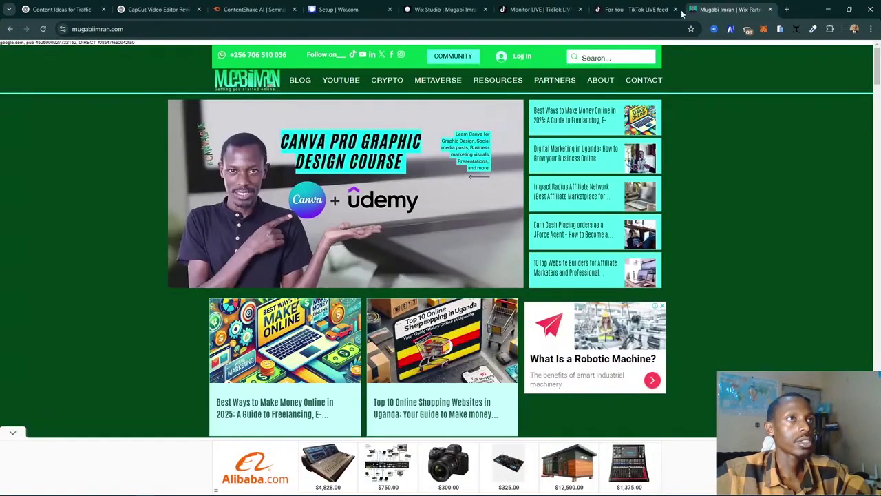
click(770, 8)
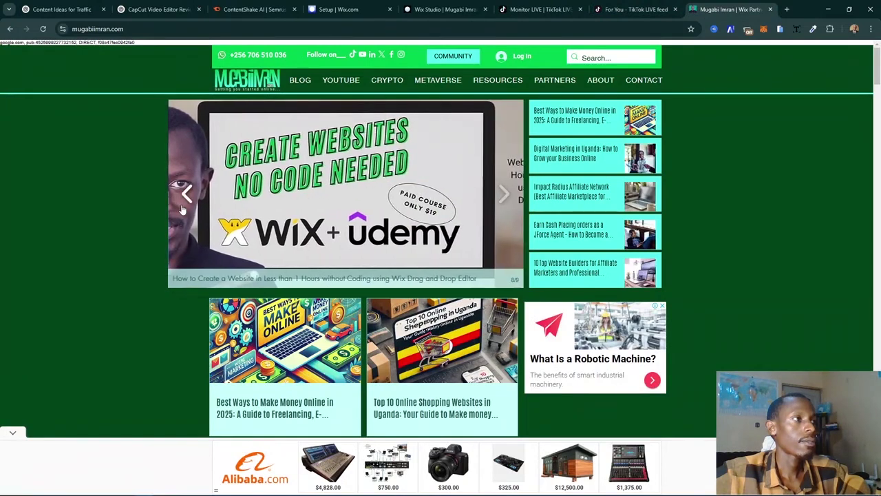
- Step back to the Decentralized Finance slide, open its image in a new tab, and return to the editor
click(184, 205)
click(186, 195)
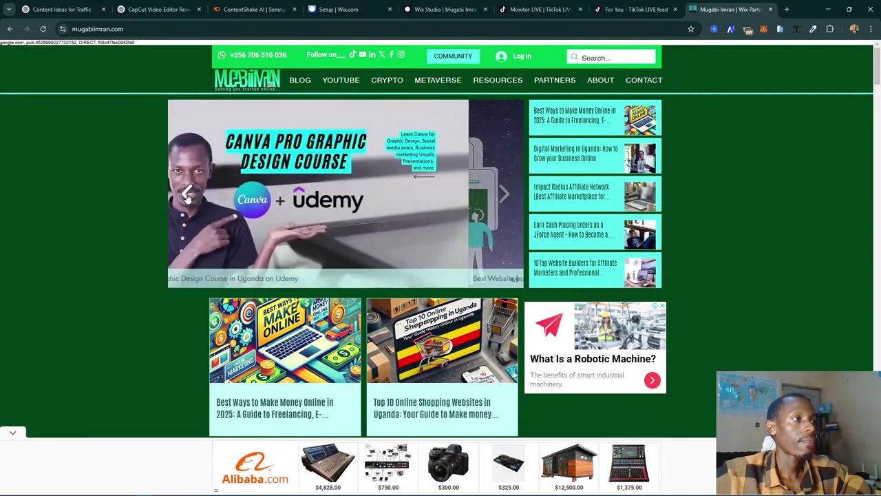
click(186, 195)
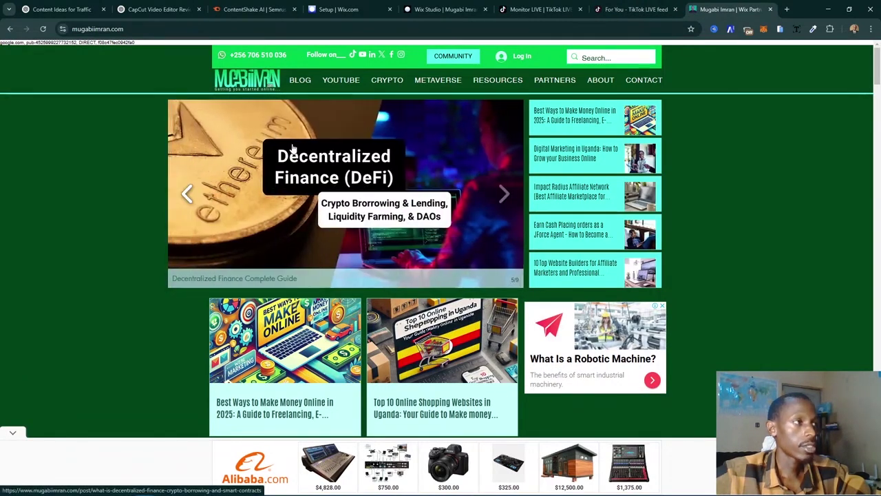
right_click(291, 145)
click(364, 258)
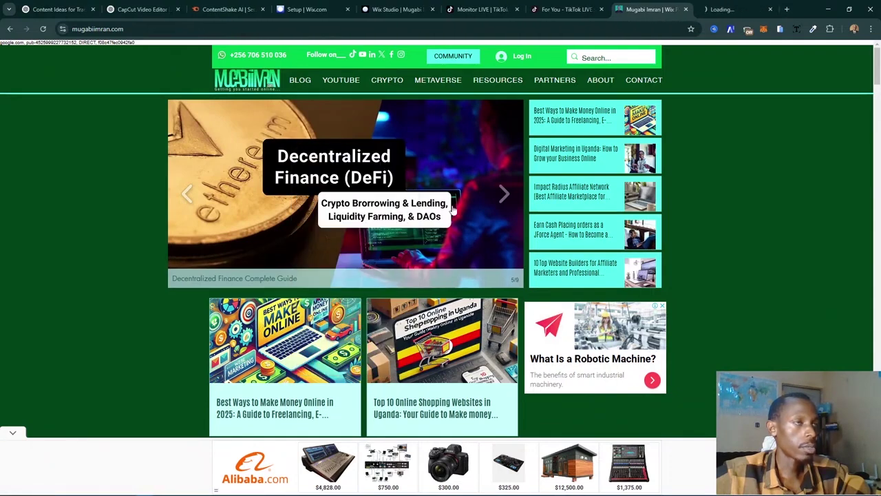
click(727, 10)
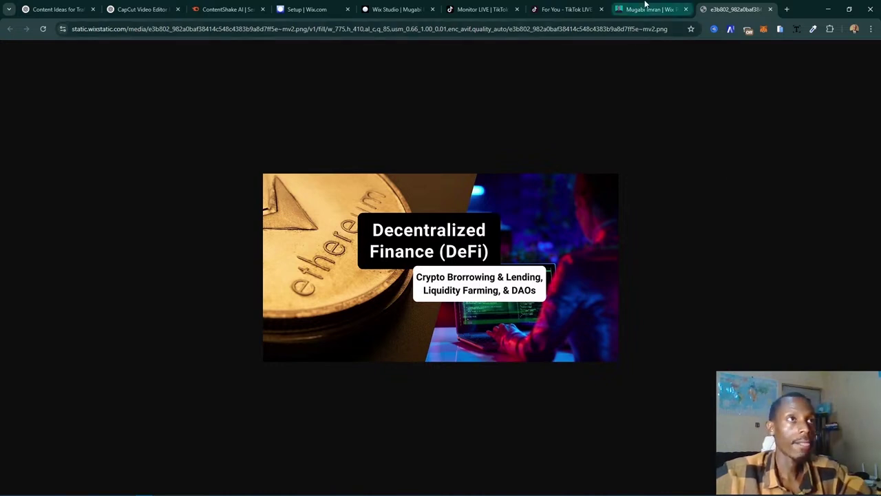
click(644, 9)
click(569, 9)
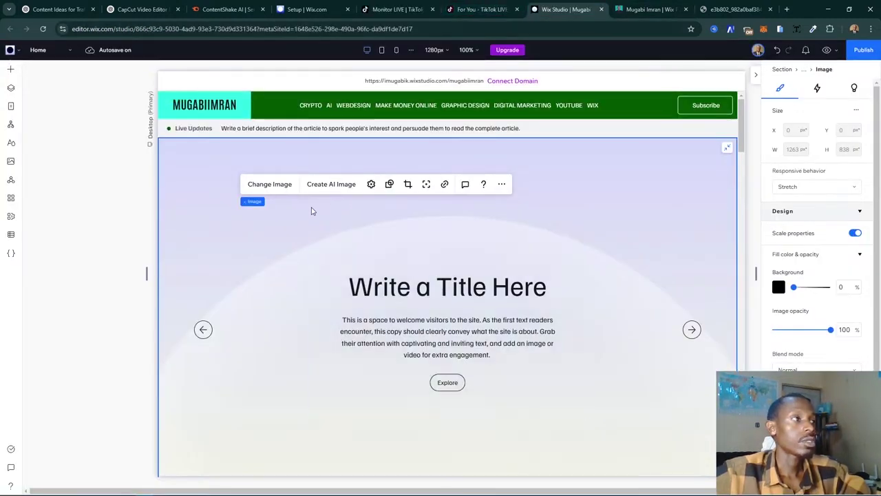
- Replace the slide's lilac background with the Cryptocurrency & Blockchain Uganda image from Site Files
click(272, 223)
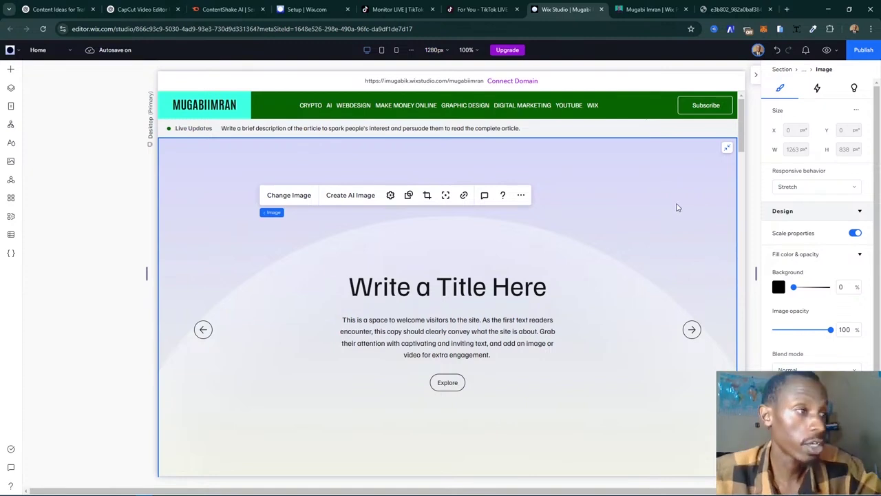
click(667, 203)
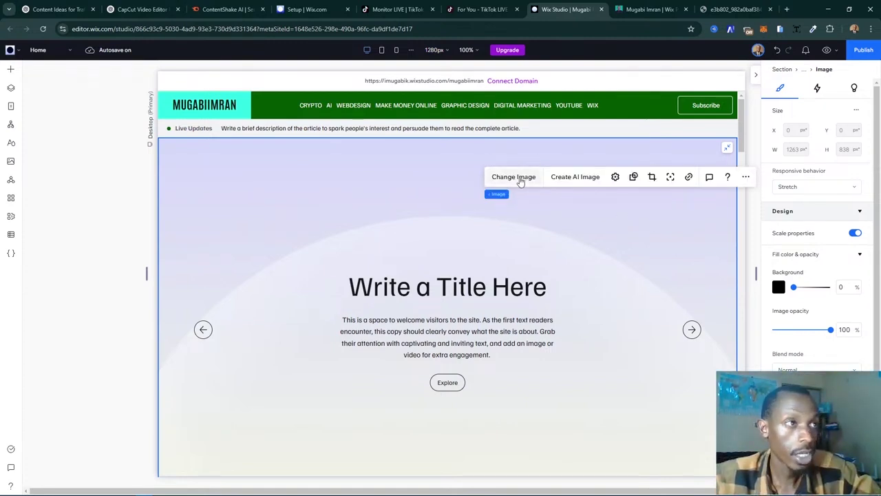
double_click(634, 281)
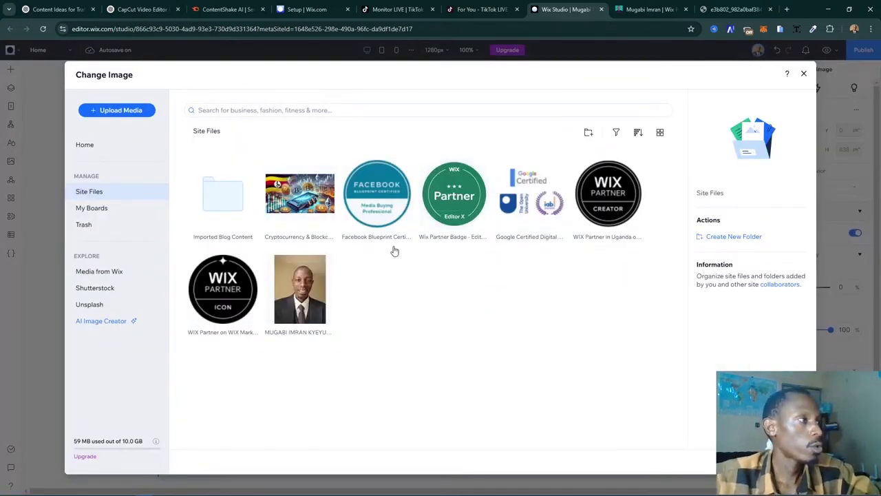
double_click(292, 194)
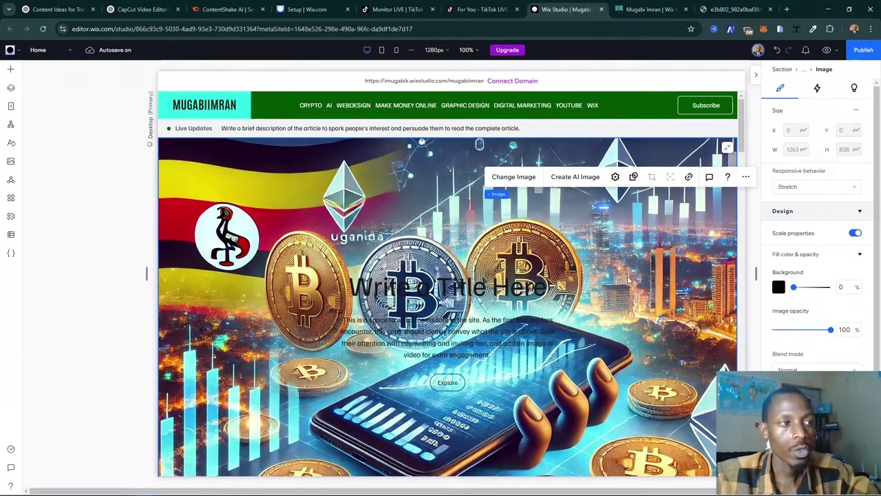
scroll(628, 278, down, 1)
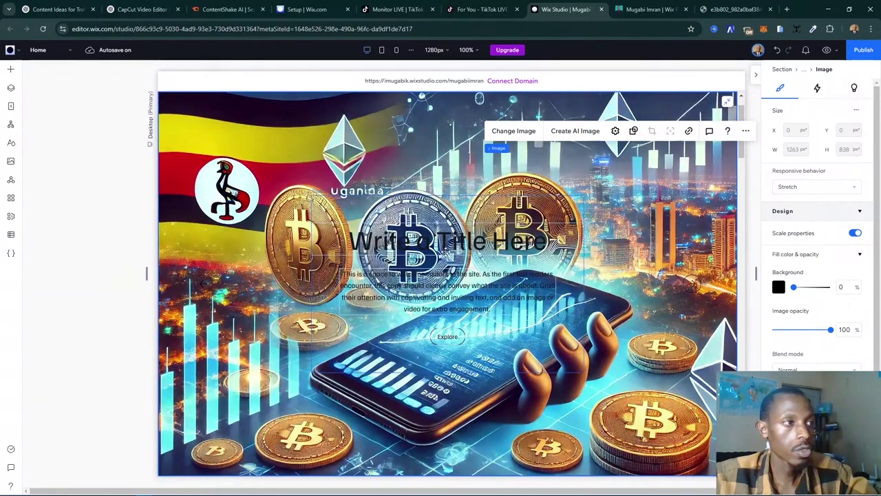
- Set both the slide heading and the paragraph beneath it to white text
click(448, 245)
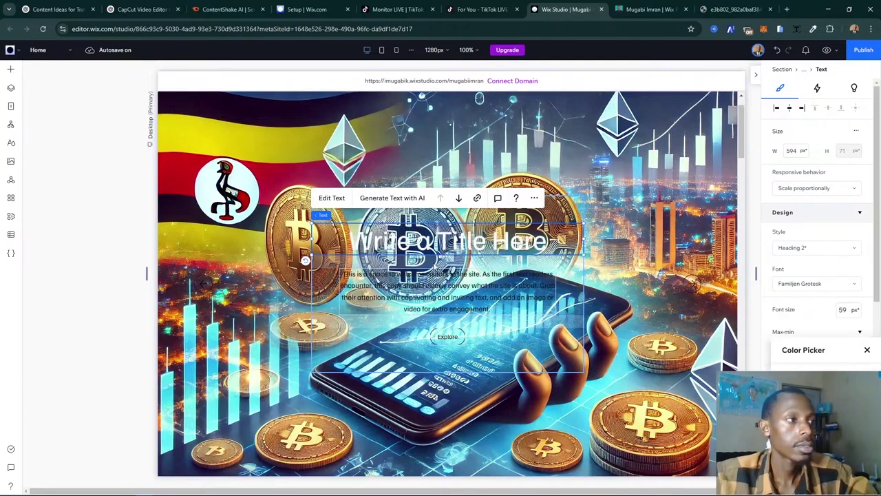
click(867, 349)
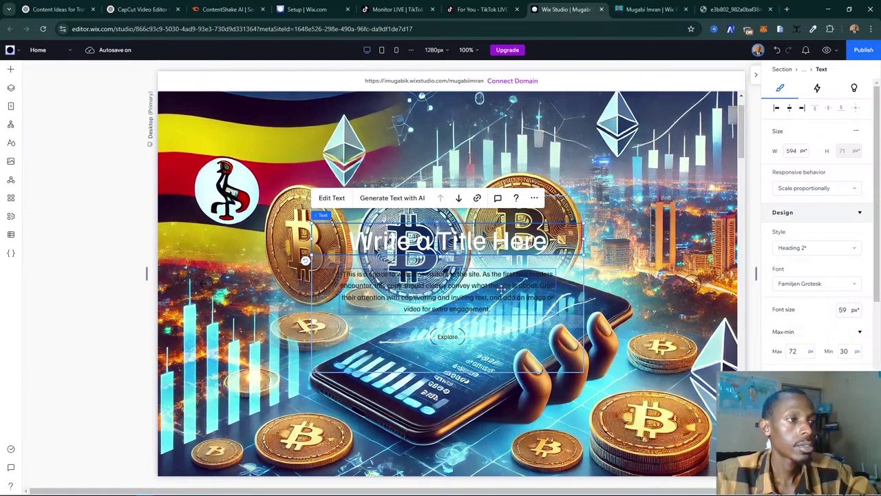
click(501, 290)
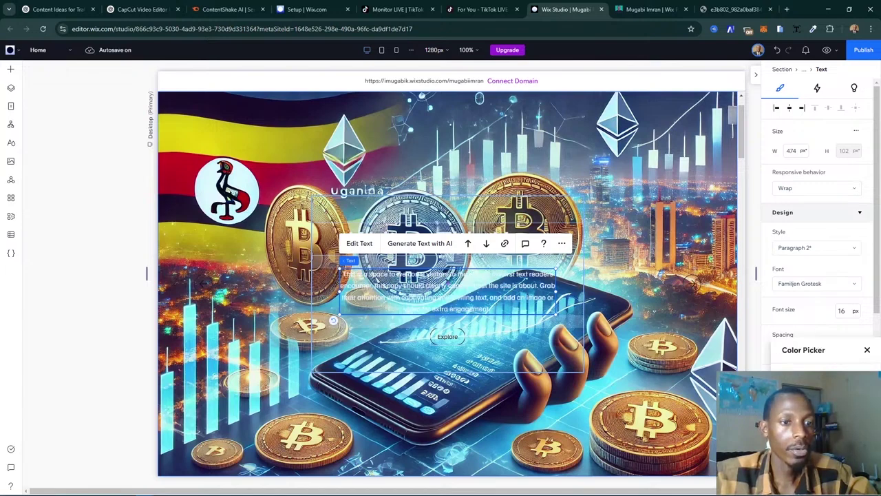
click(867, 350)
scroll(441, 328, down, 2)
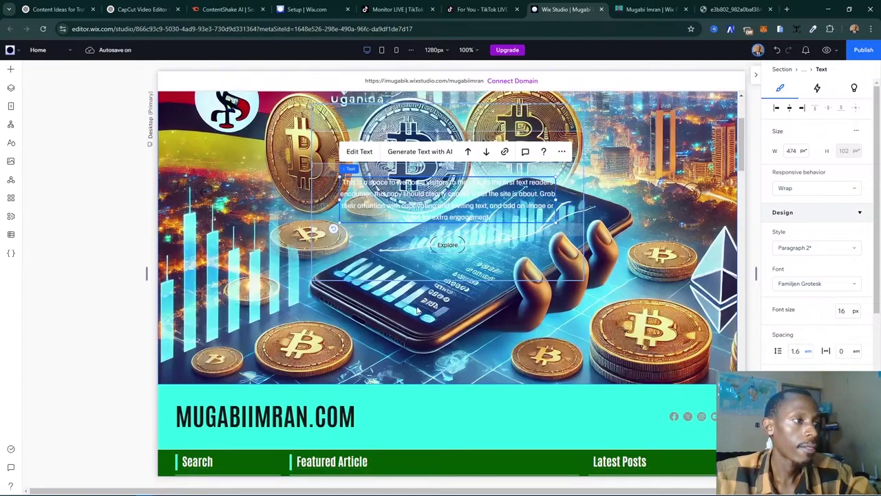
scroll(442, 328, up, 2)
click(447, 337)
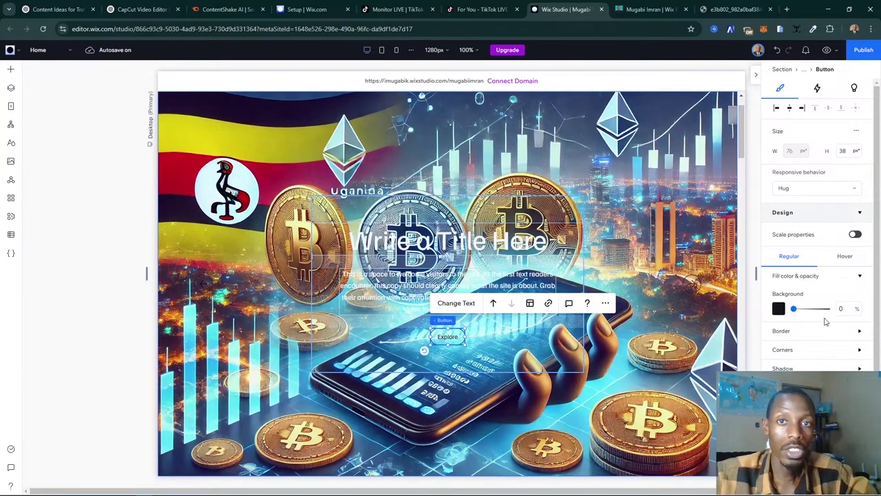
- Give the Explore button a cyan theme fill at 0% opacity so it is transparent
scroll(785, 328, down, 1)
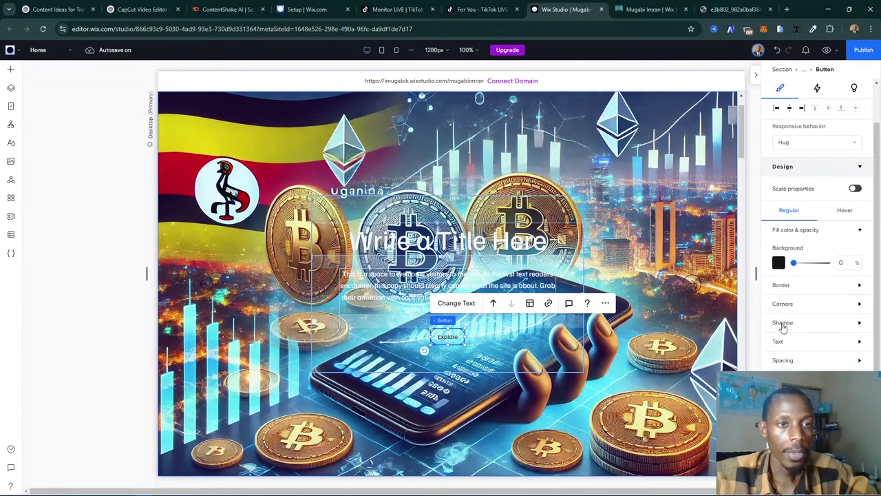
click(782, 285)
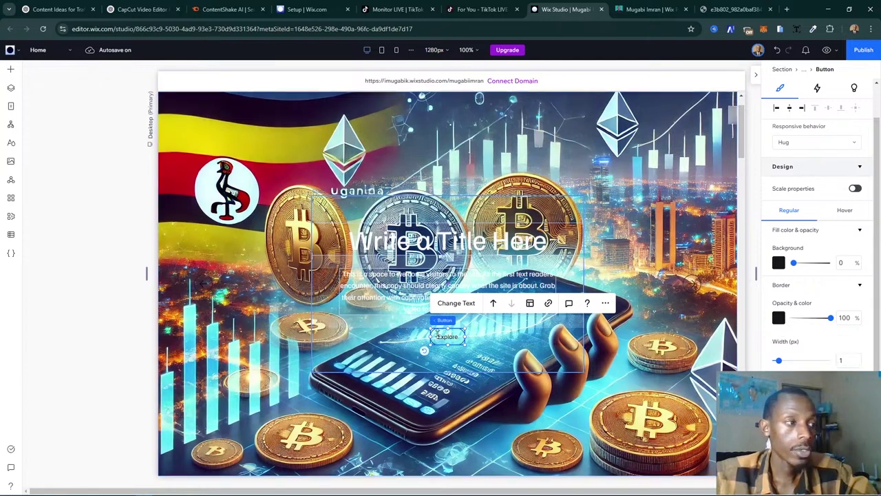
click(476, 347)
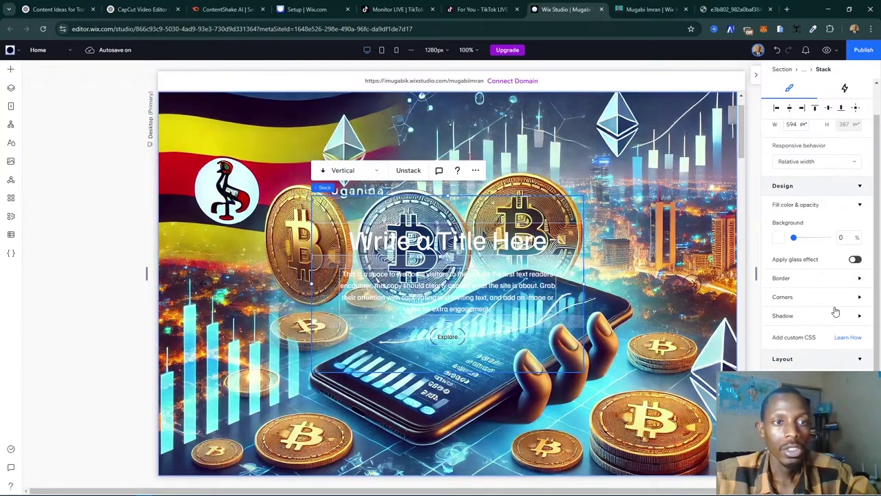
click(460, 334)
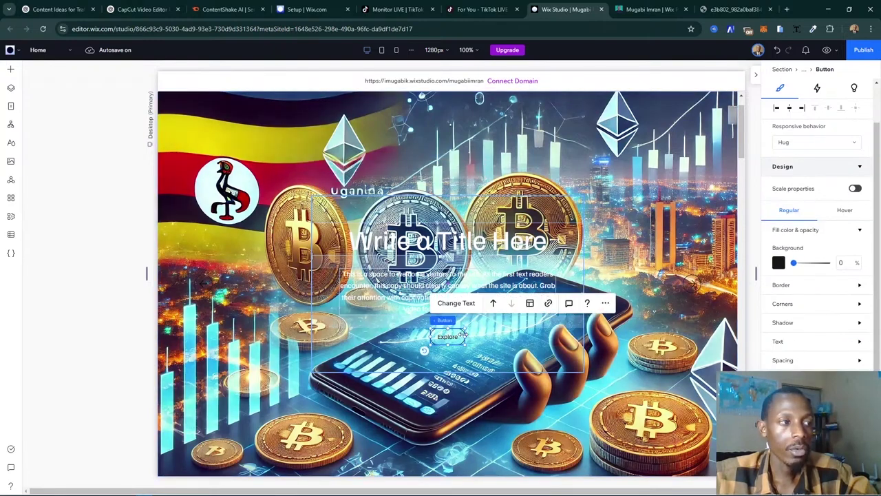
click(779, 263)
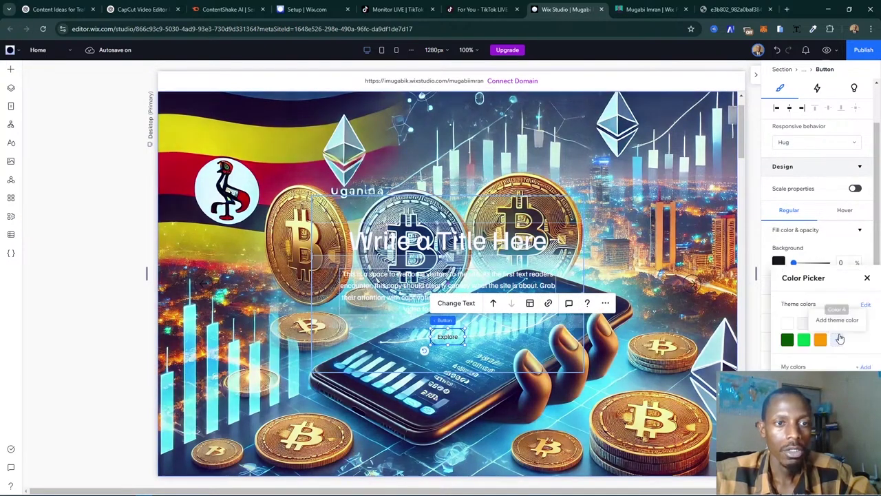
click(821, 323)
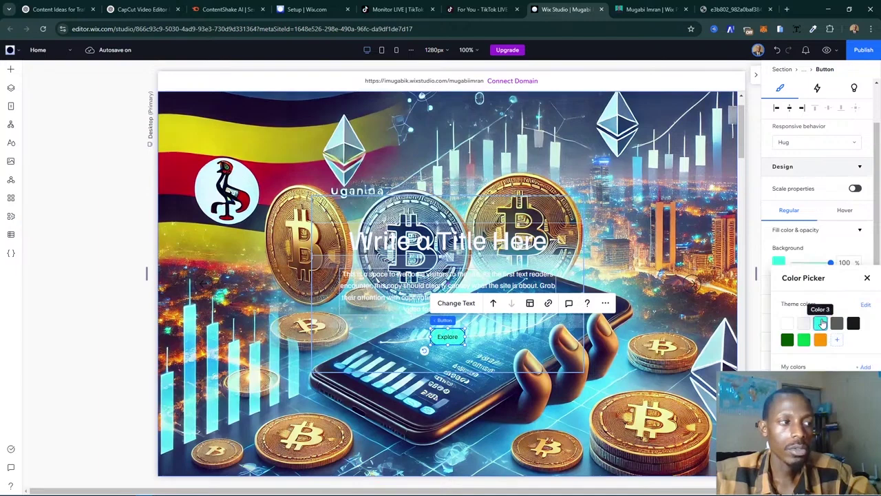
click(867, 278)
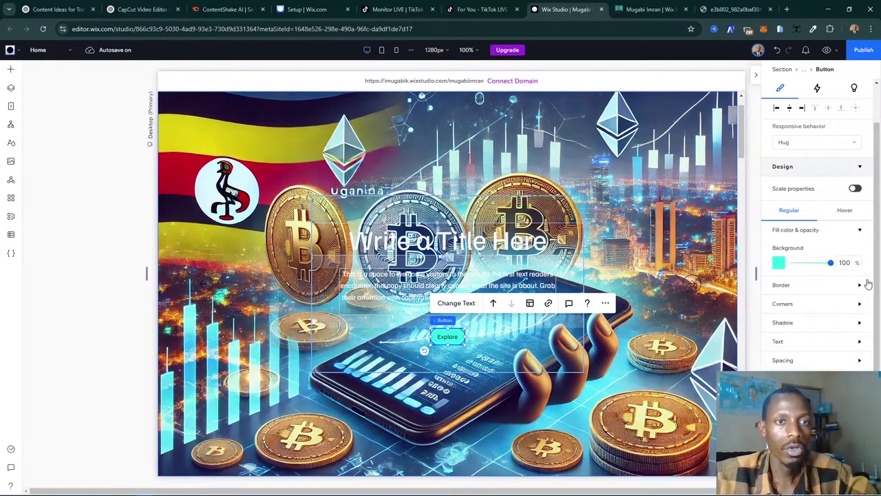
click(796, 263)
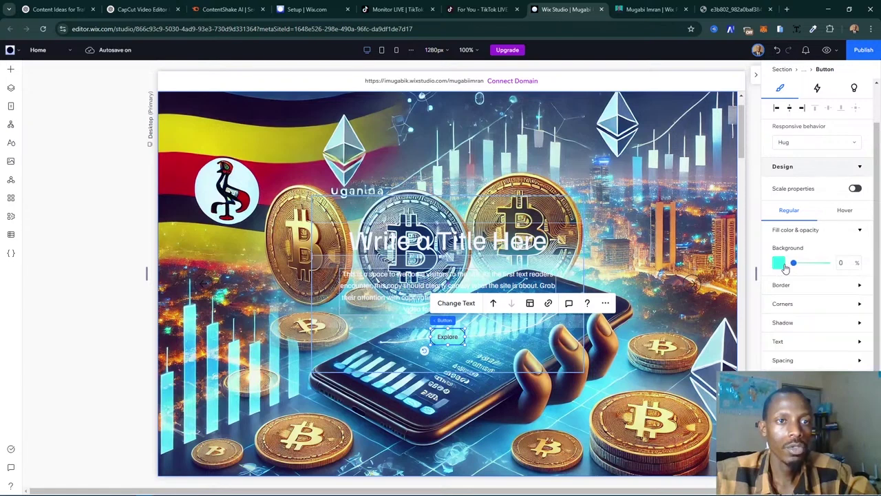
- Set the Explore button's border colour to the cyan theme Color 3
click(781, 286)
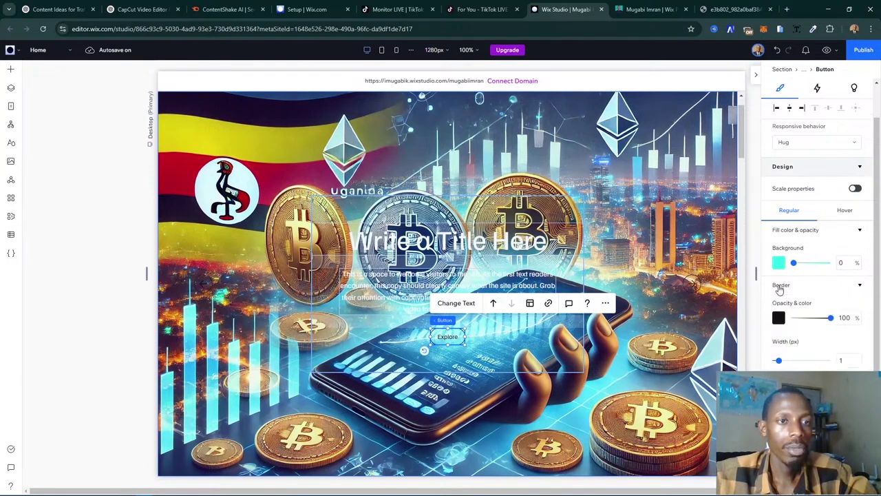
click(780, 318)
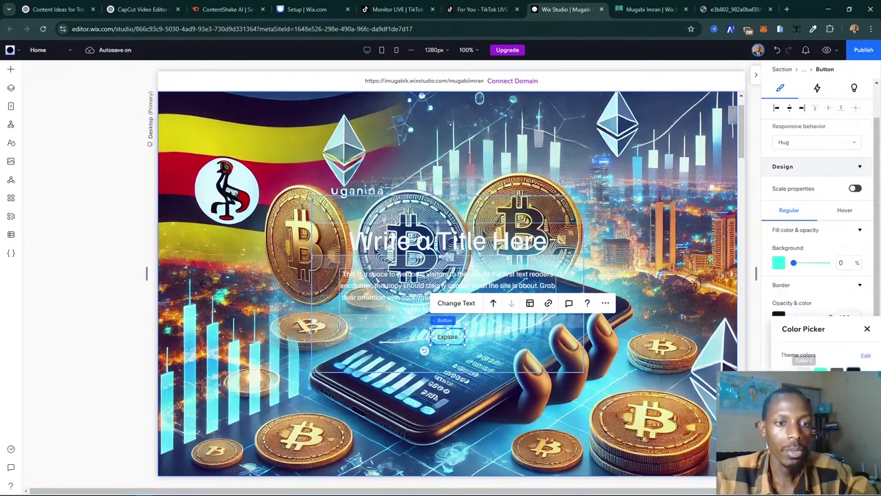
click(819, 399)
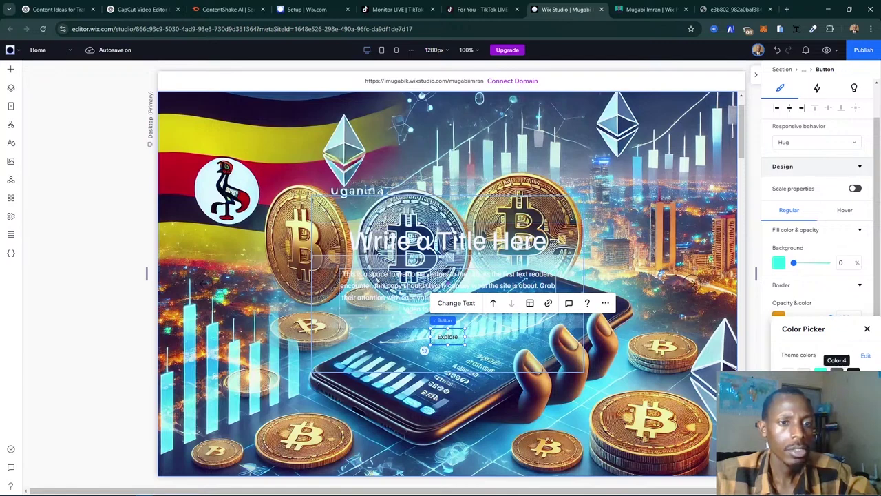
click(787, 372)
click(820, 372)
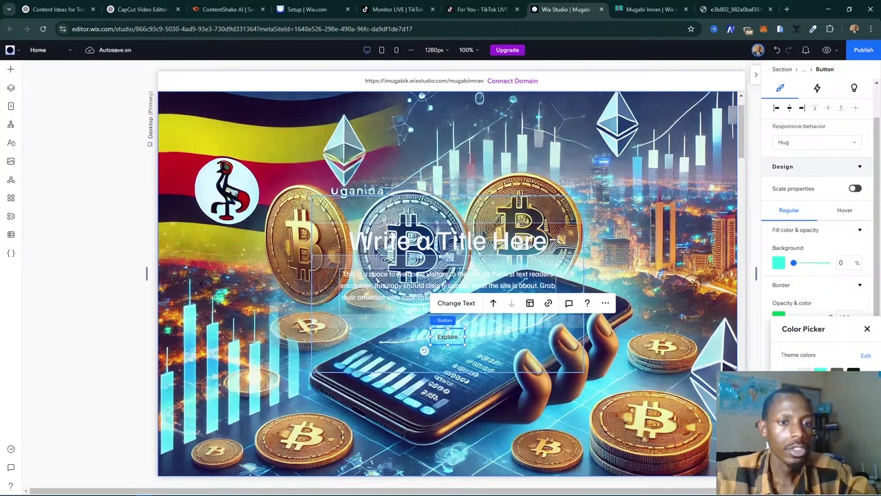
click(820, 370)
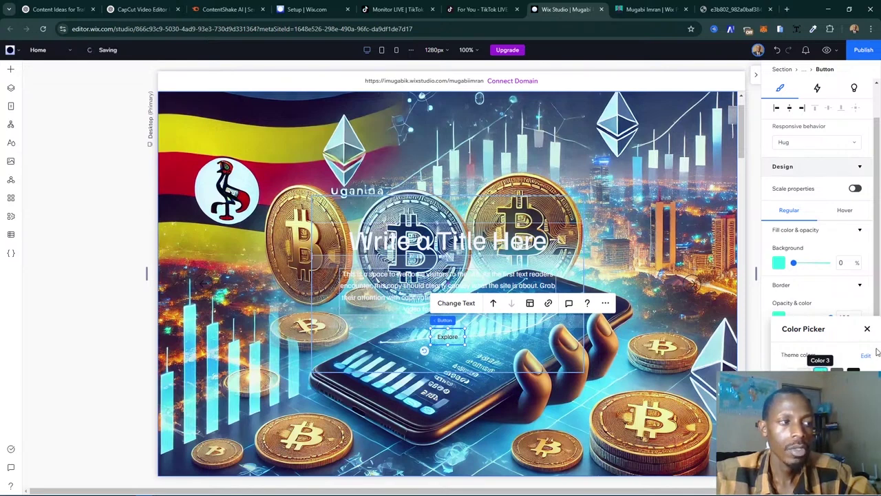
click(857, 317)
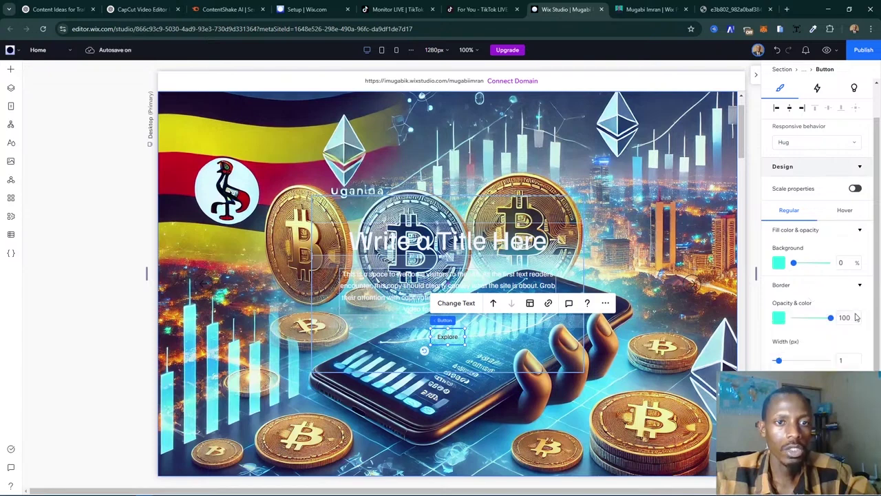
- Change the Explore button's label text colour to white
scroll(820, 345, down, 3)
click(797, 296)
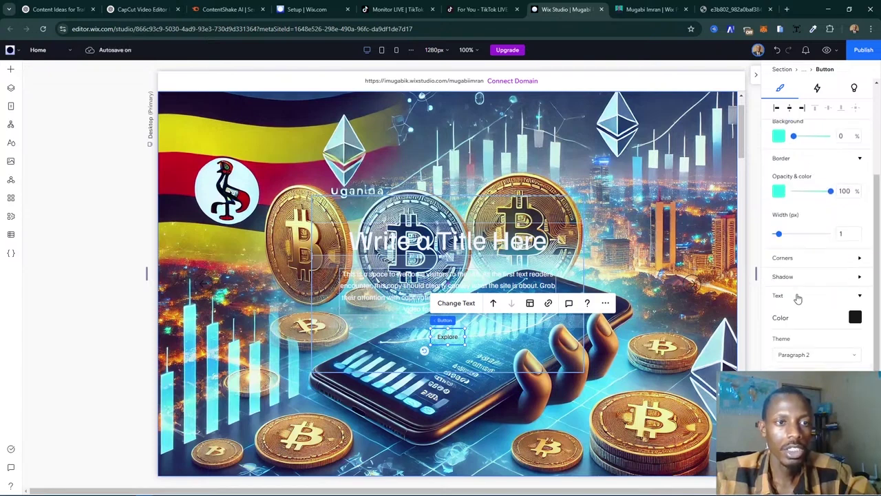
click(854, 318)
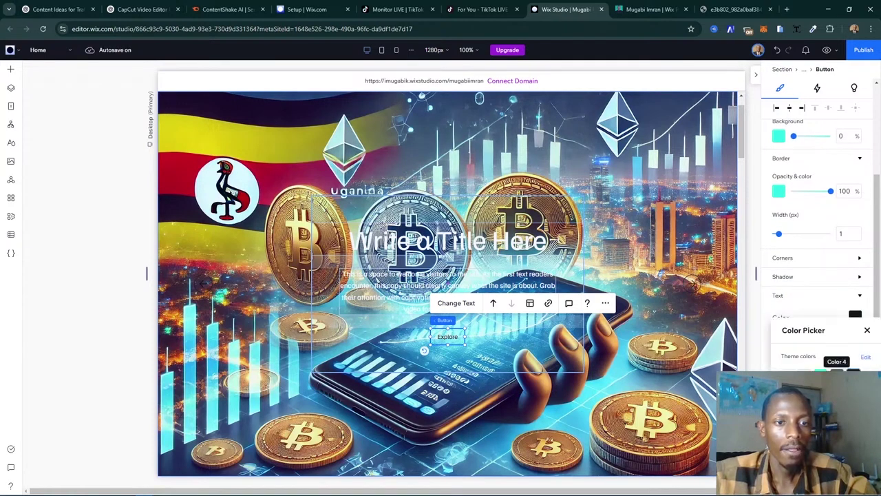
click(821, 374)
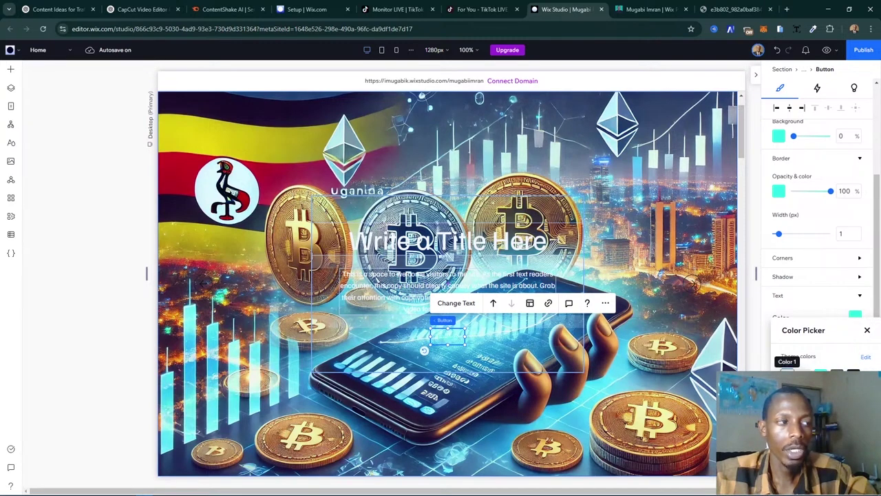
click(866, 330)
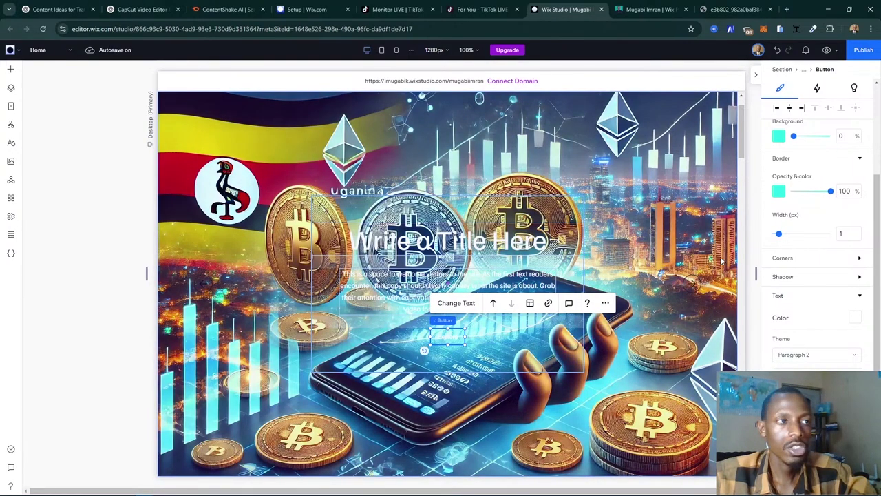
scroll(796, 233, up, 5)
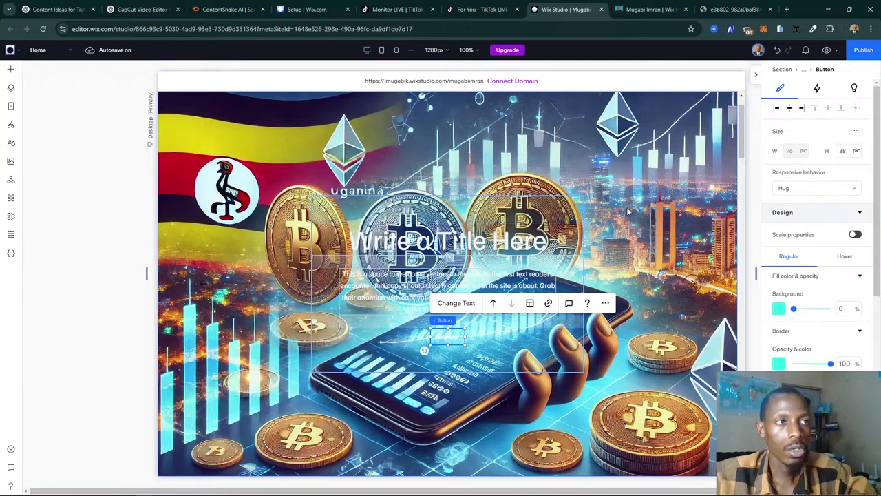
- Set the background image's black backdrop to 100% and the image opacity to 70%
click(665, 210)
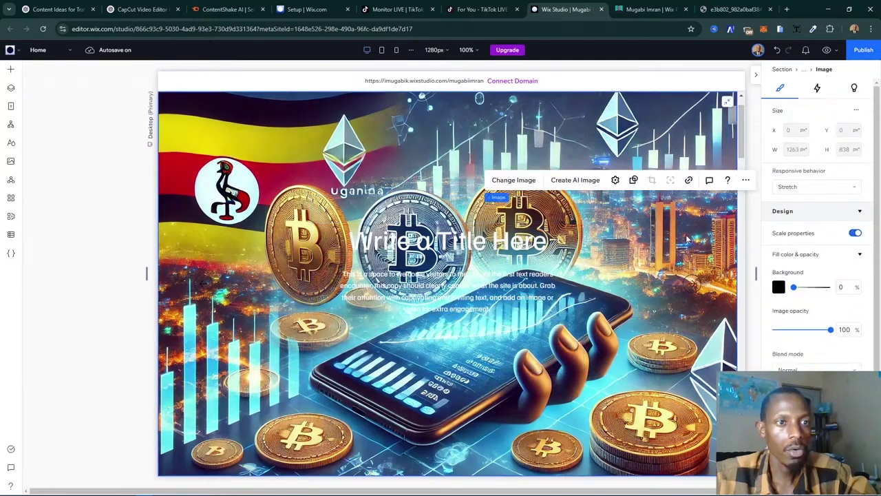
scroll(709, 260, up, 1)
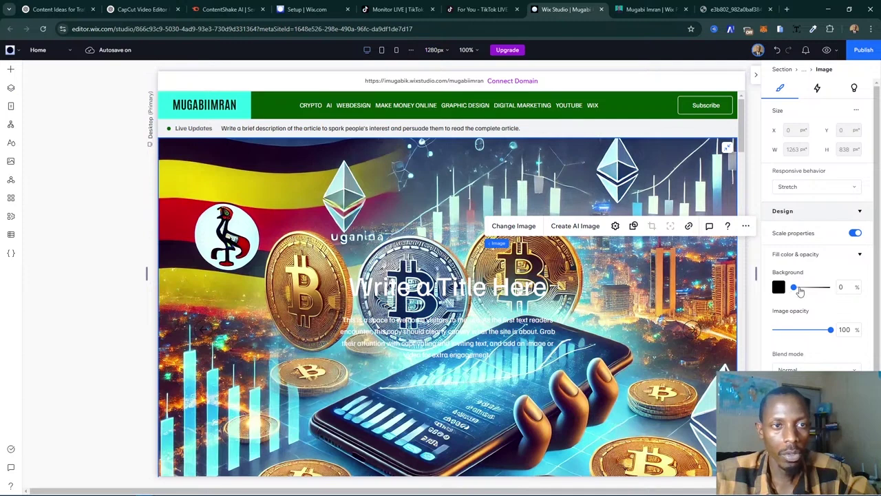
drag(795, 290, 843, 290)
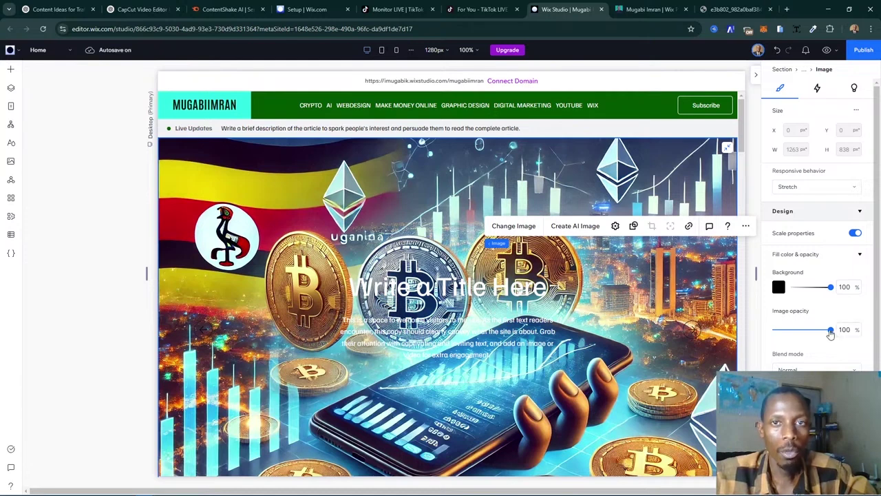
drag(829, 333, 823, 331)
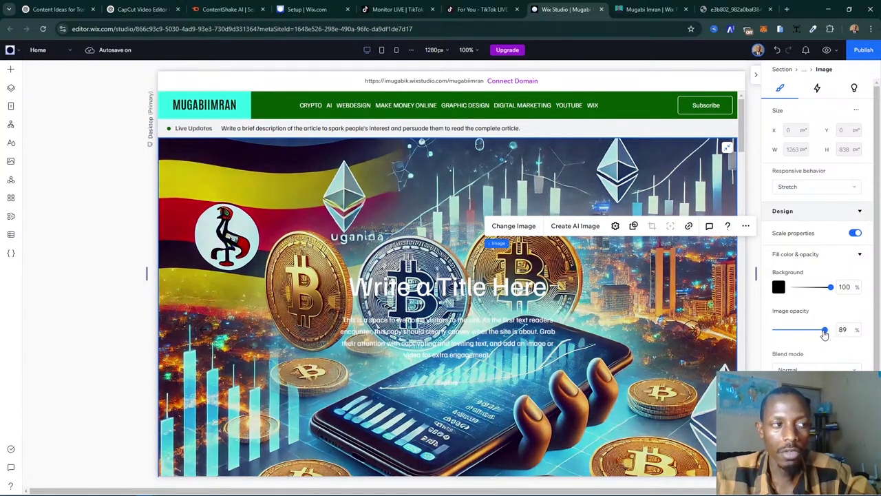
click(843, 330)
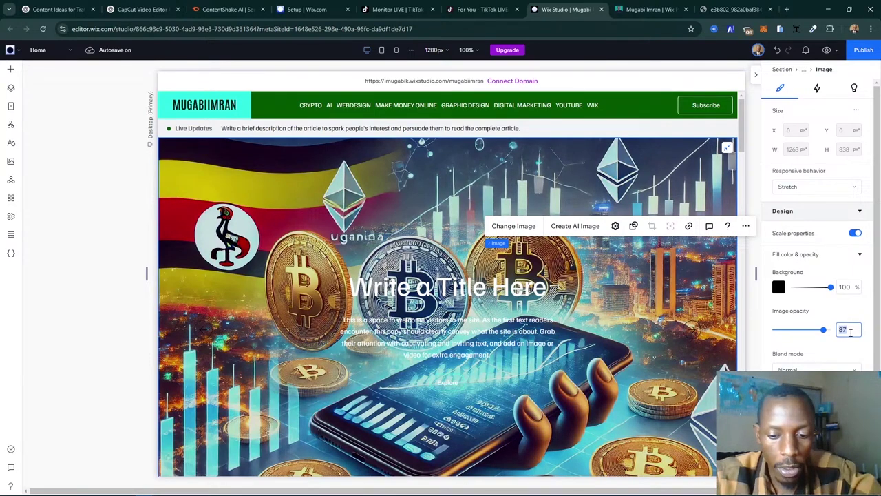
text(79)
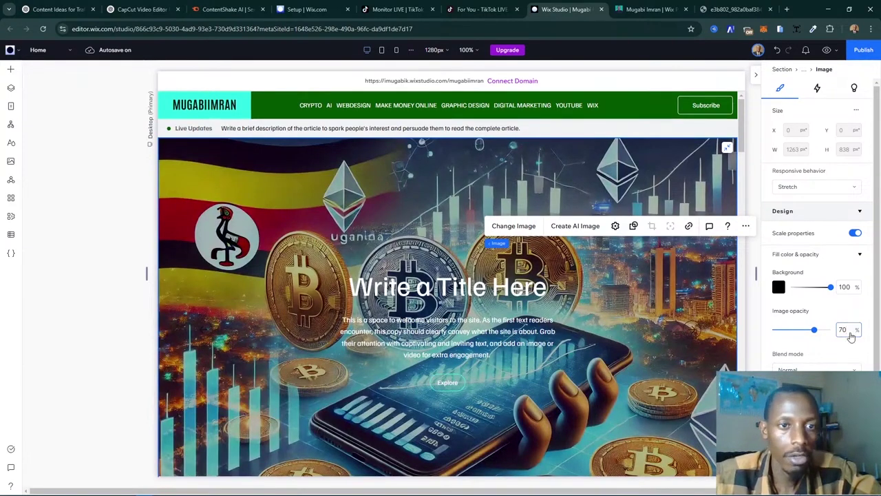
key(Return)
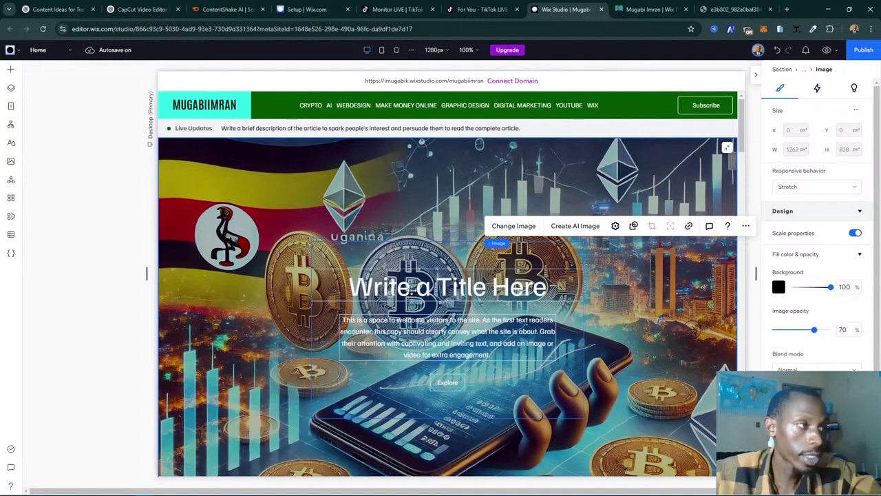
scroll(389, 303, down, 1)
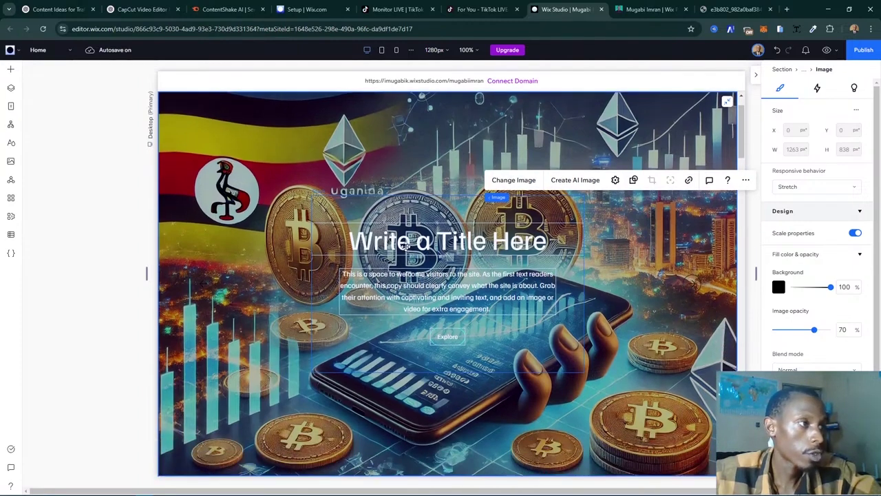
- Replace the 'Write a Title Here' heading with 'Crypto Trading Apps in Uganda'
click(405, 245)
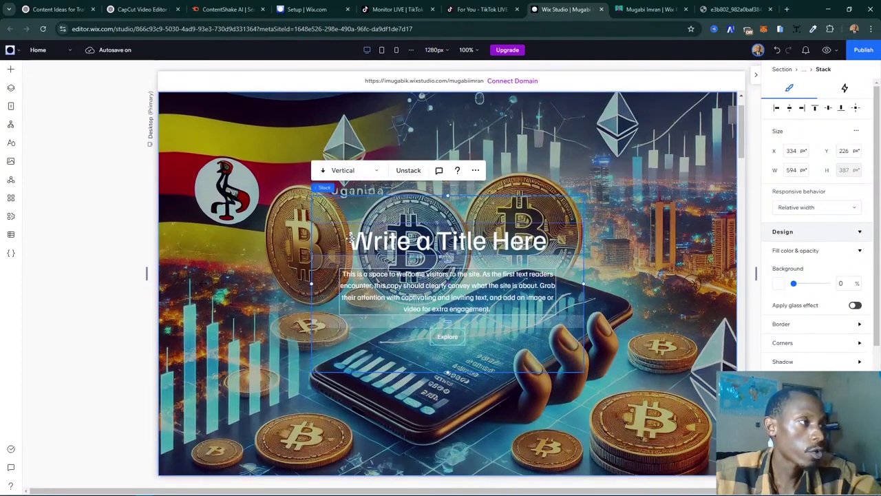
click(420, 239)
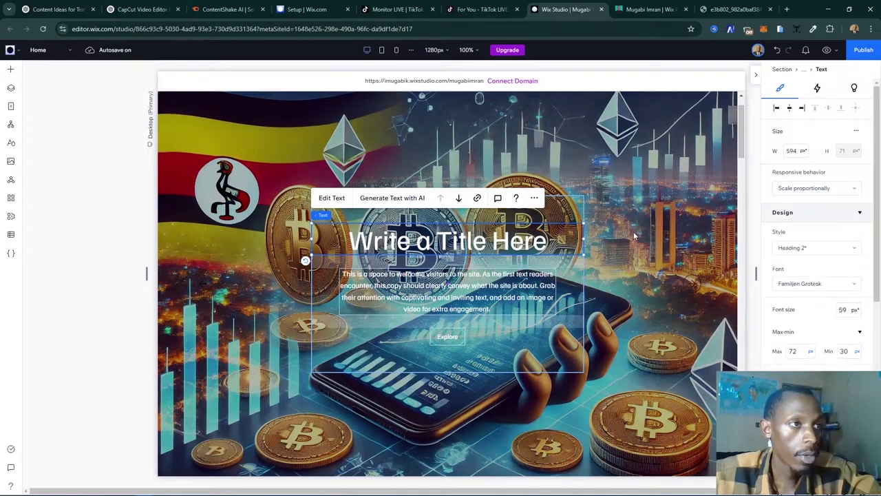
click(580, 219)
click(513, 217)
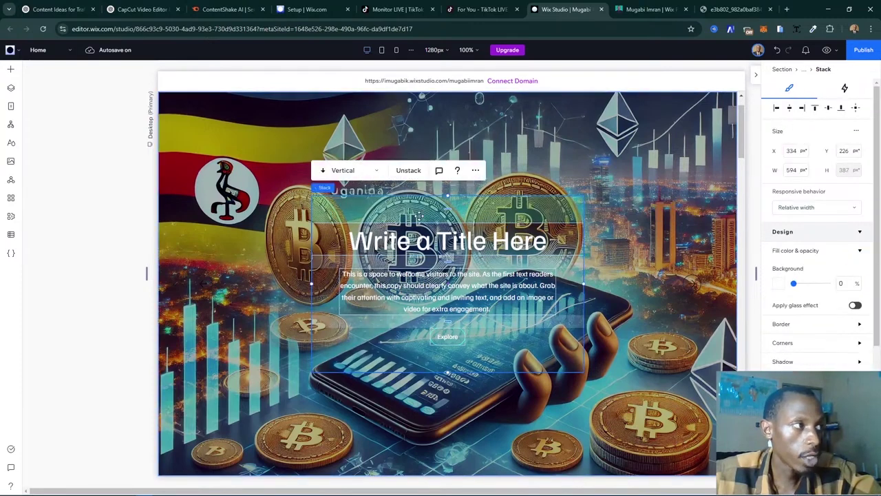
click(532, 236)
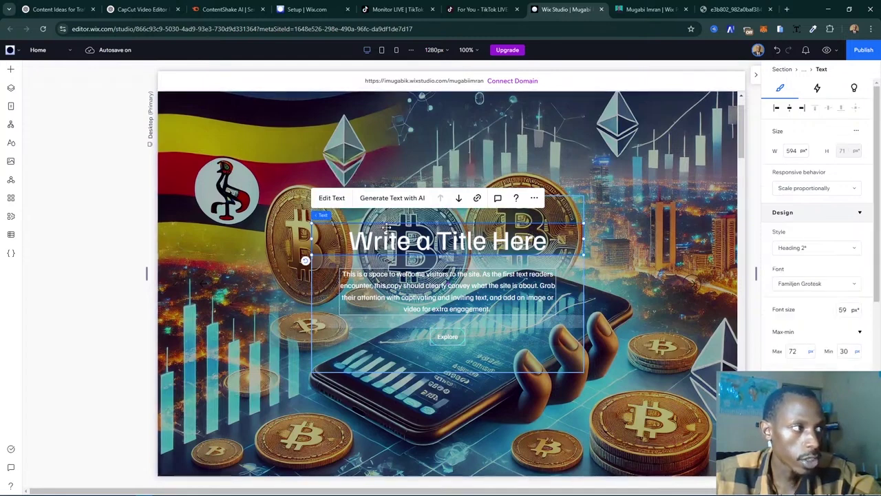
click(332, 198)
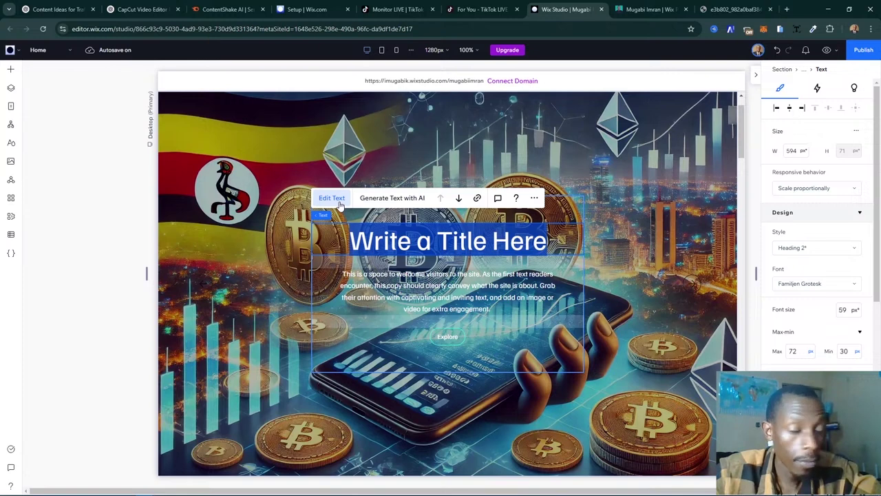
text(C)
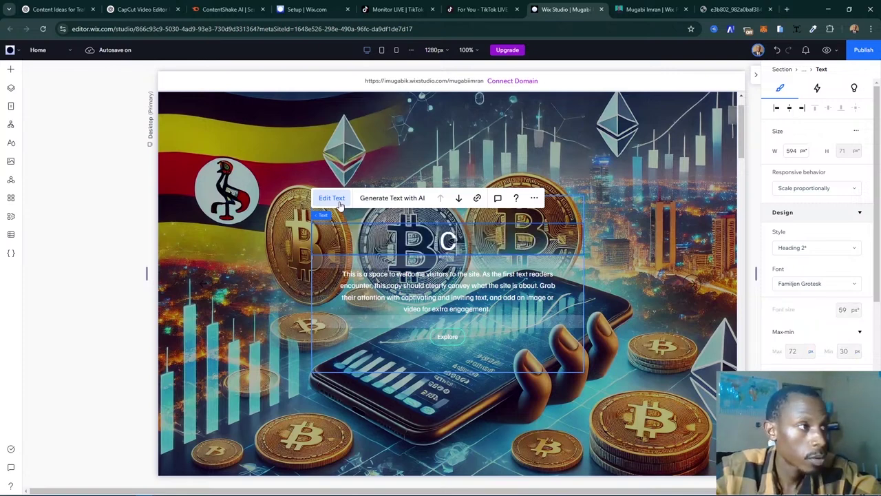
text(ryp)
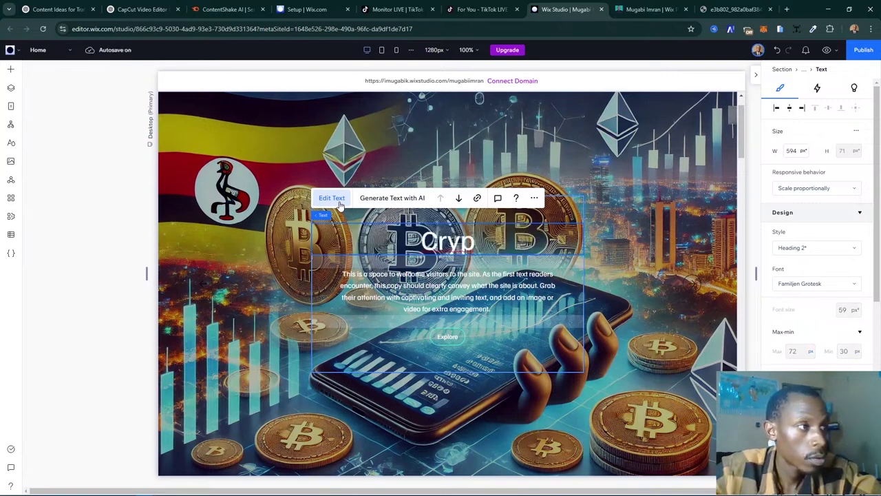
text(to Trading)
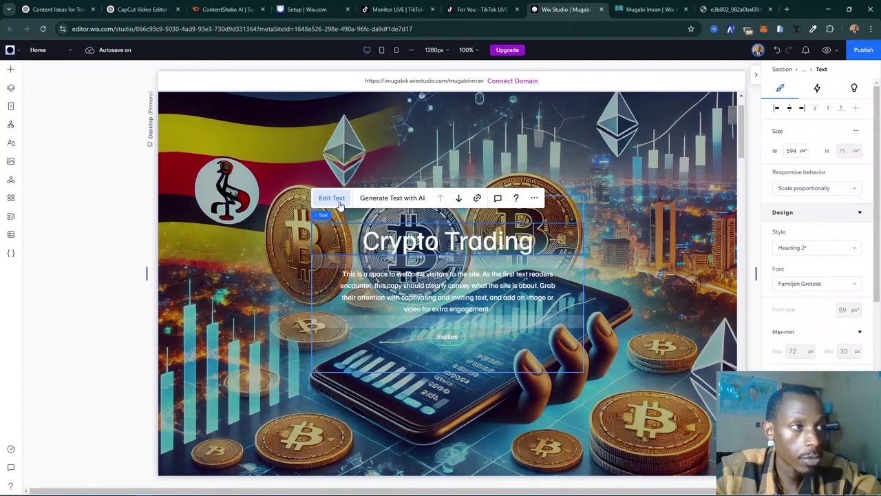
text( Apps)
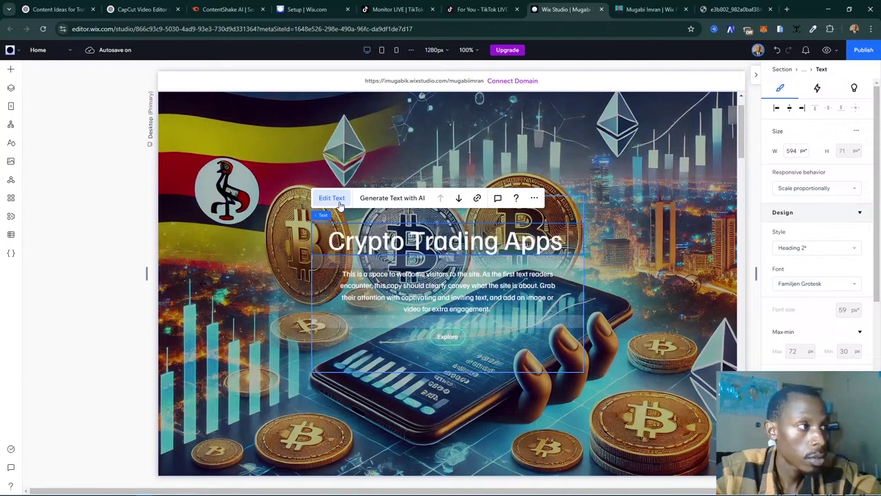
text( in Uganda)
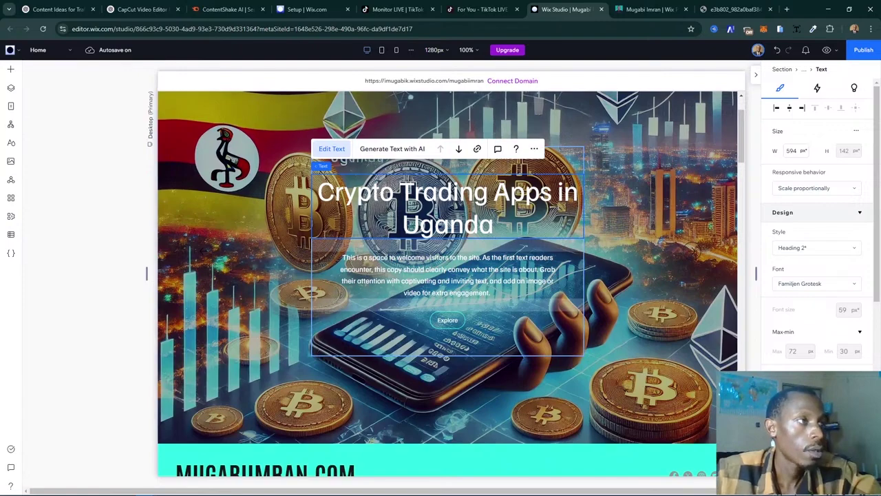
- Open 'The Best 10 Cryptocurrency Trading apps in Uganda' article on the live site
click(658, 9)
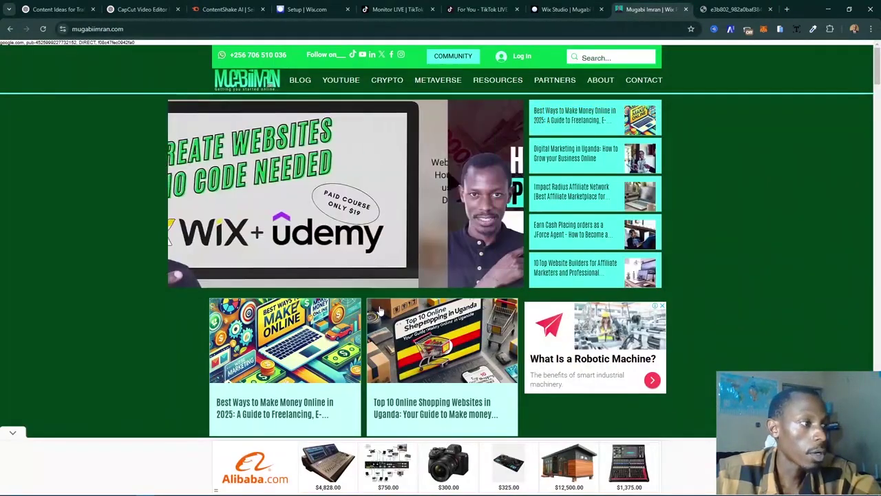
scroll(504, 191, down, 7)
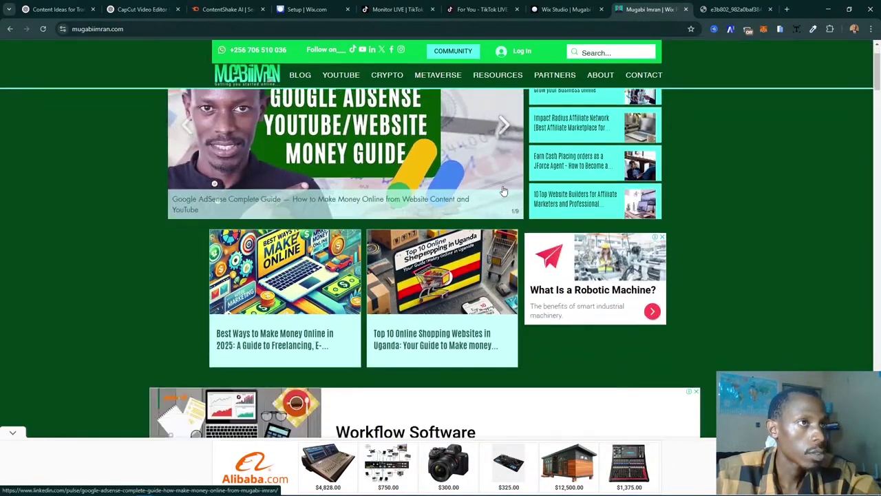
scroll(504, 190, down, 5)
scroll(357, 222, up, 2)
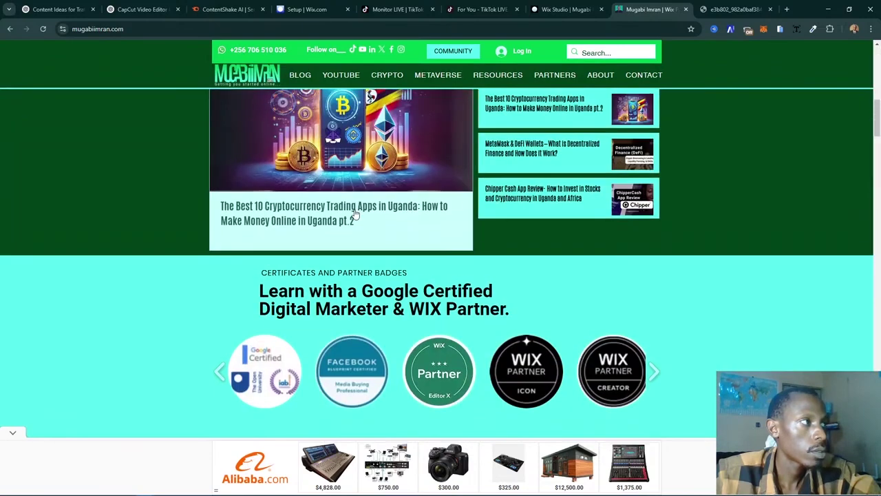
click(336, 215)
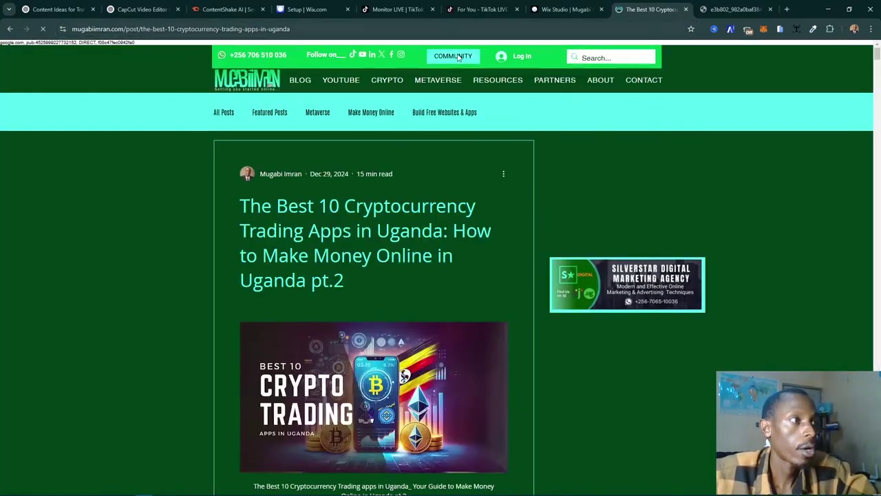
- Scroll through the article and select its opening intro sentence
scroll(356, 267, down, 3)
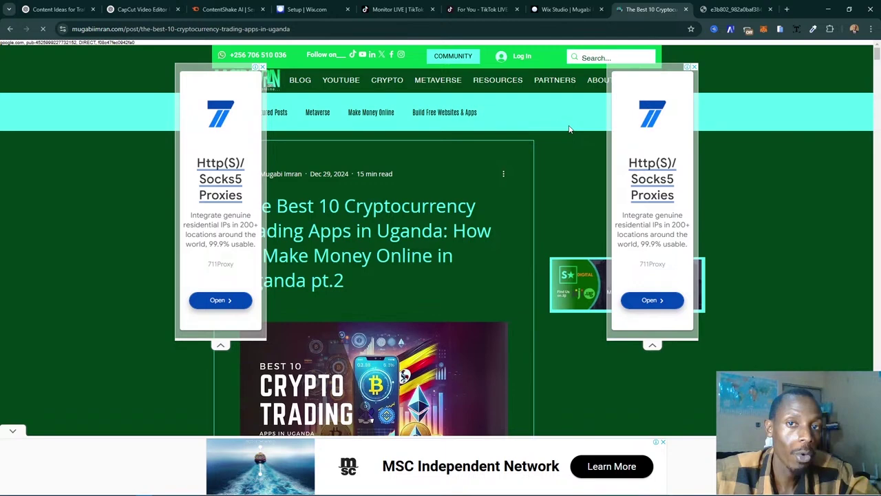
scroll(542, 126, down, 4)
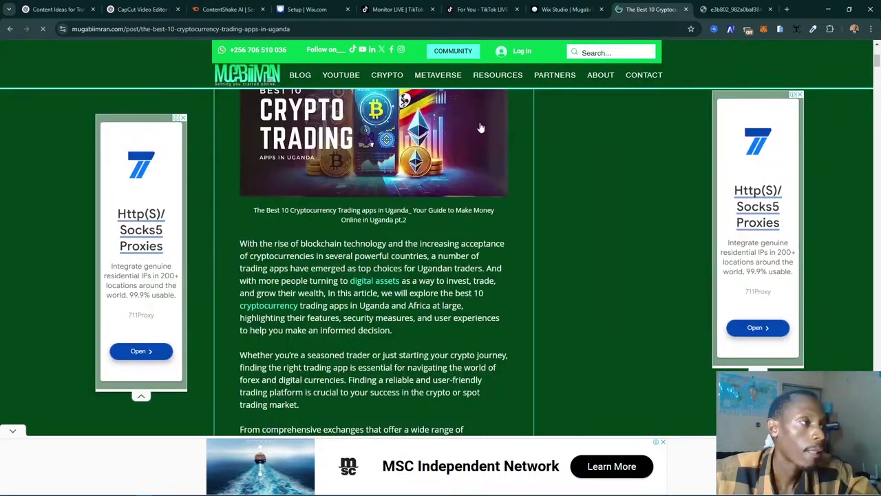
scroll(479, 126, down, 7)
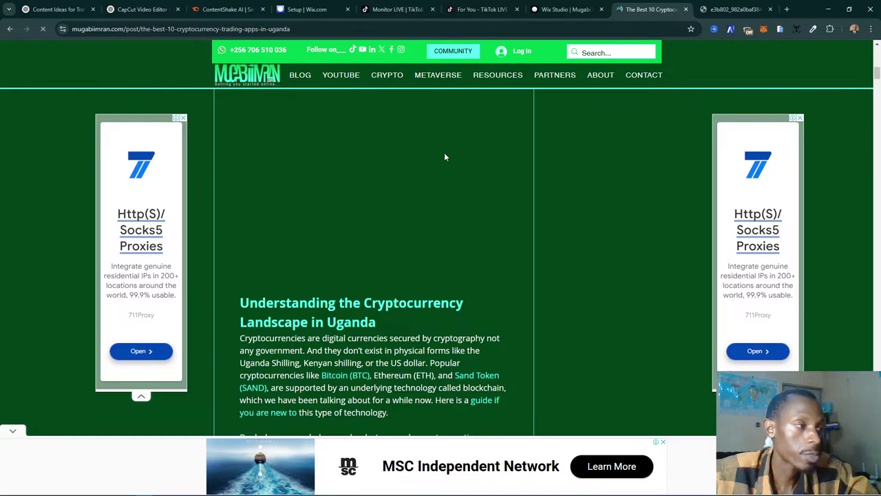
scroll(445, 157, down, 3)
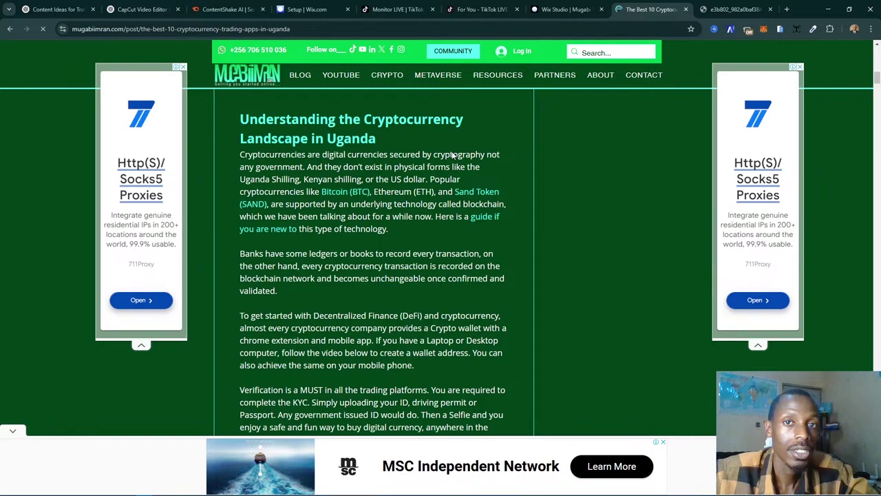
scroll(392, 154, down, 7)
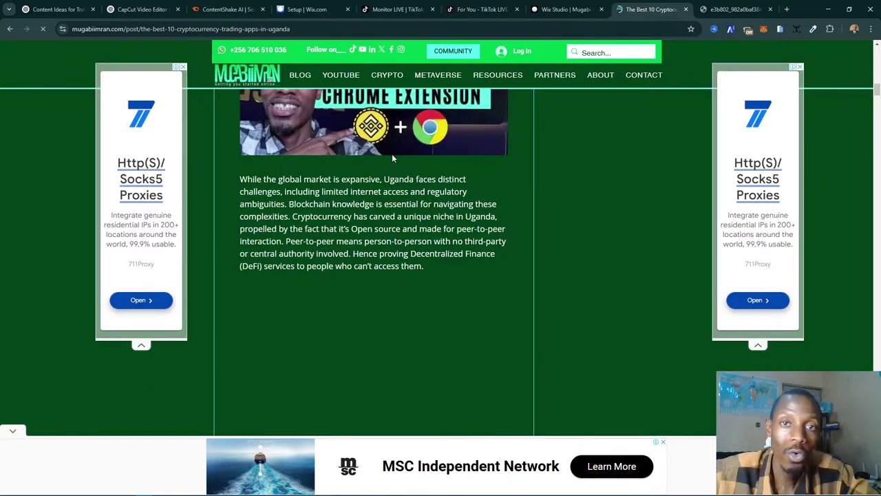
scroll(392, 153, down, 3)
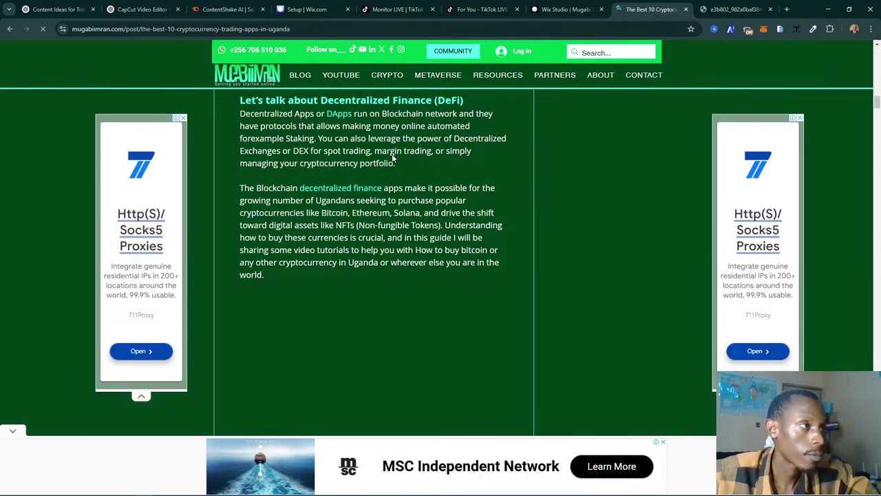
scroll(392, 154, up, 10)
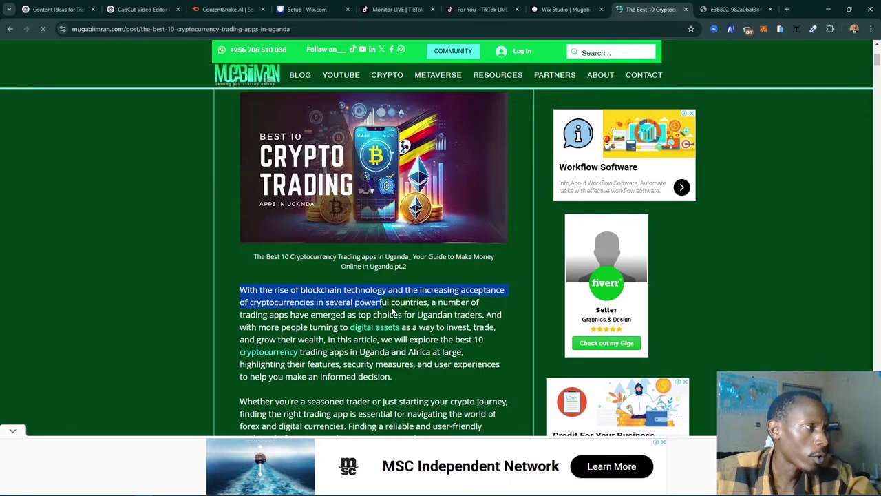
drag(393, 312, 484, 315)
key(ctrl+c)
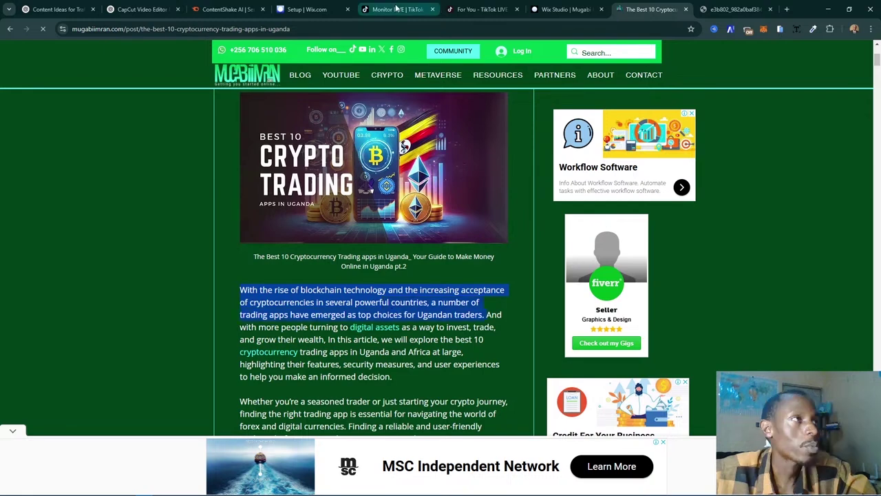
- Paste the article's opening sentence into the slide's paragraph in Wix Studio
click(565, 9)
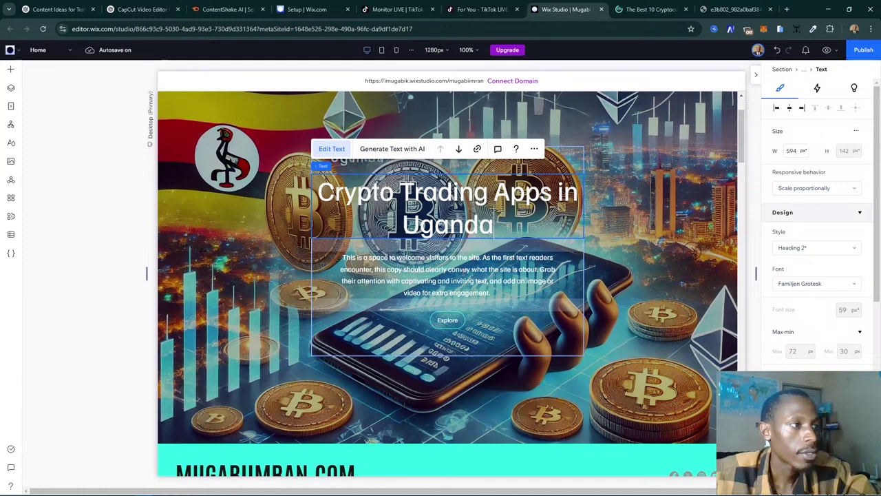
double_click(448, 275)
key(ctrl+v)
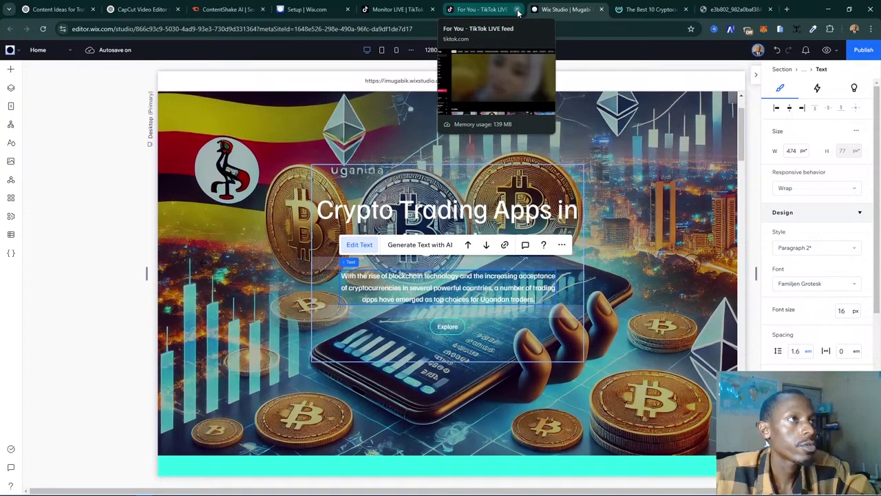
- Close the TikTok, Wix setup, CapCut, content ideas and image browser tabs
click(518, 9)
click(432, 9)
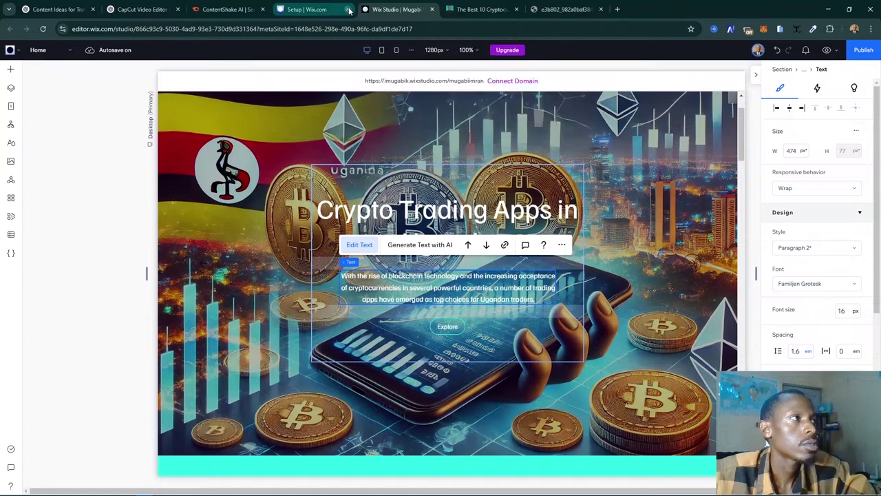
click(349, 10)
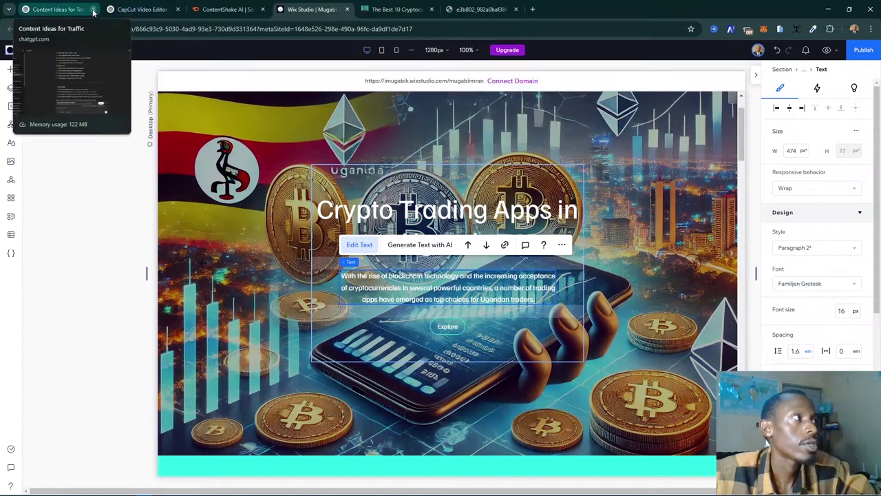
click(178, 9)
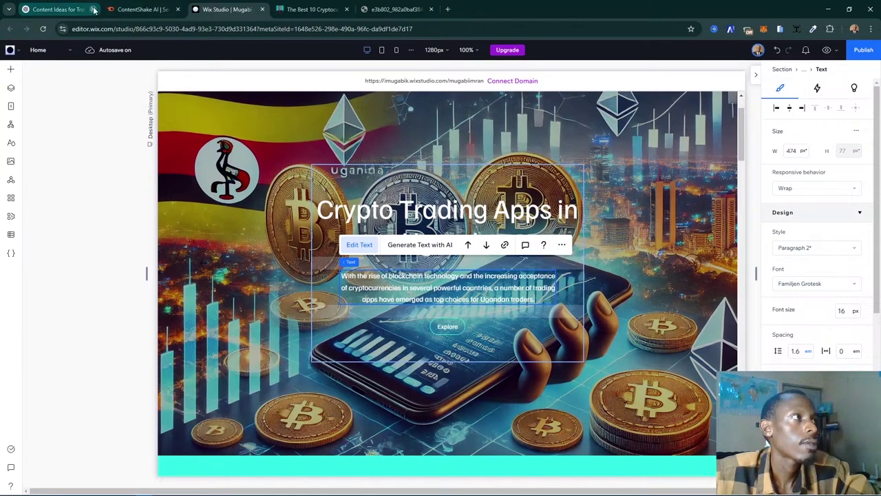
click(94, 9)
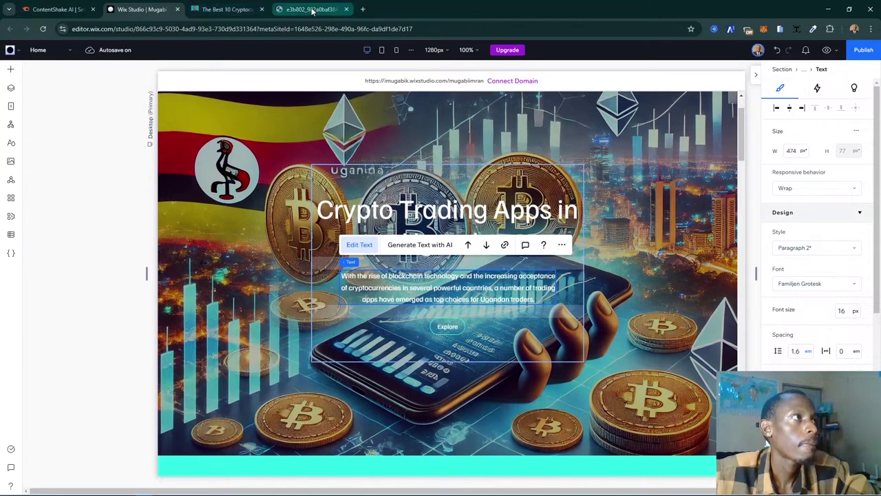
click(347, 9)
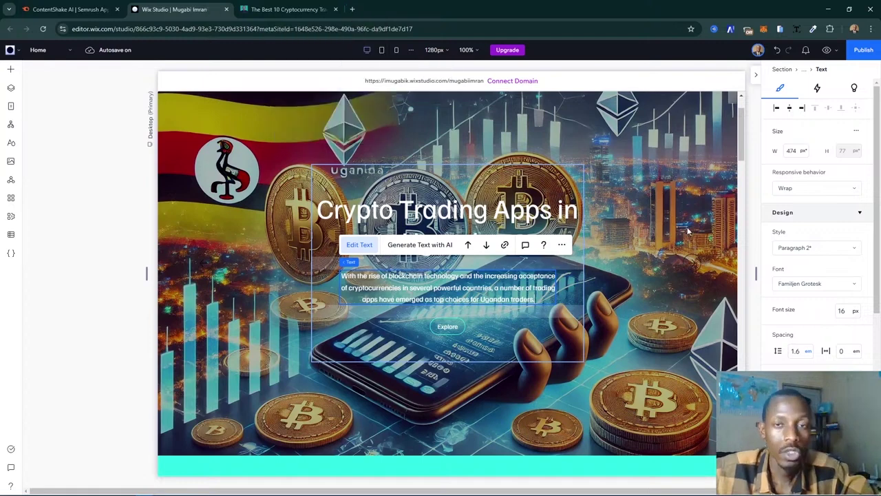
- Select the slideshow's right next-slide arrow and browse its design settings
click(659, 232)
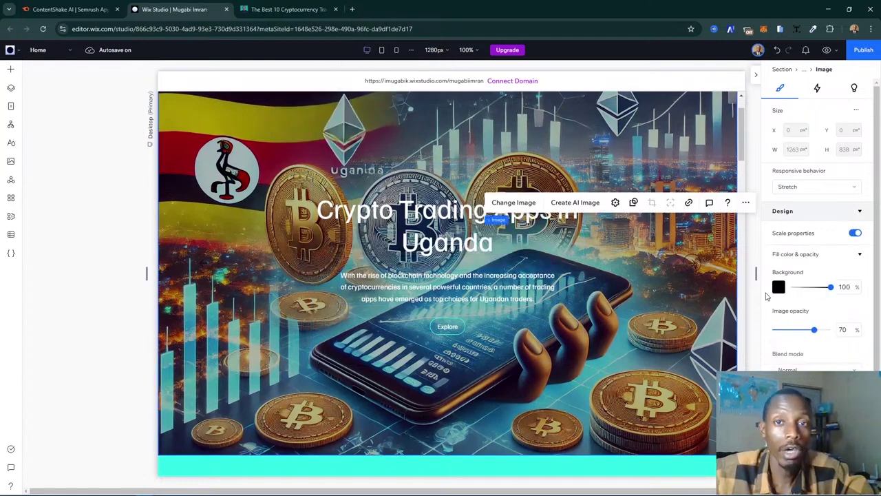
click(692, 262)
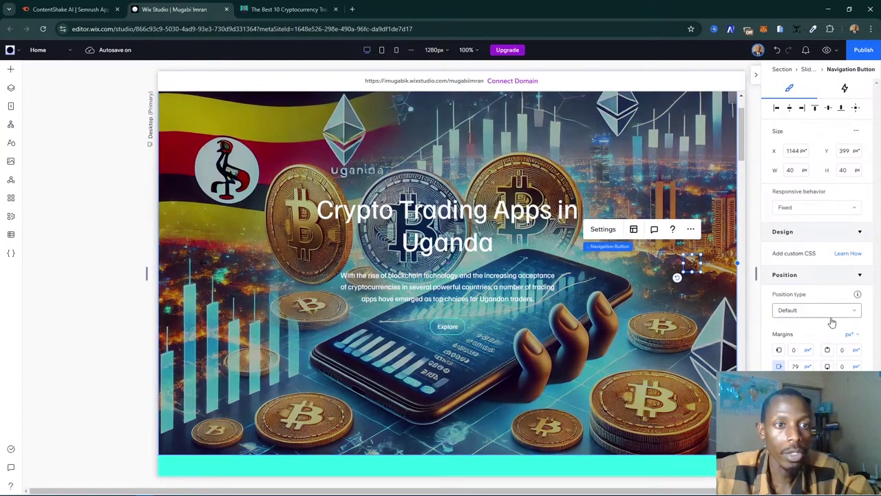
click(603, 229)
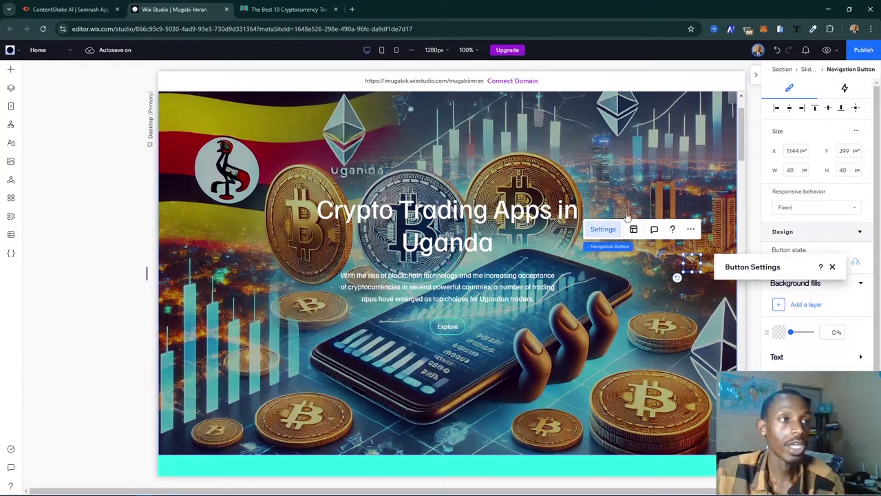
click(833, 267)
scroll(819, 289, down, 3)
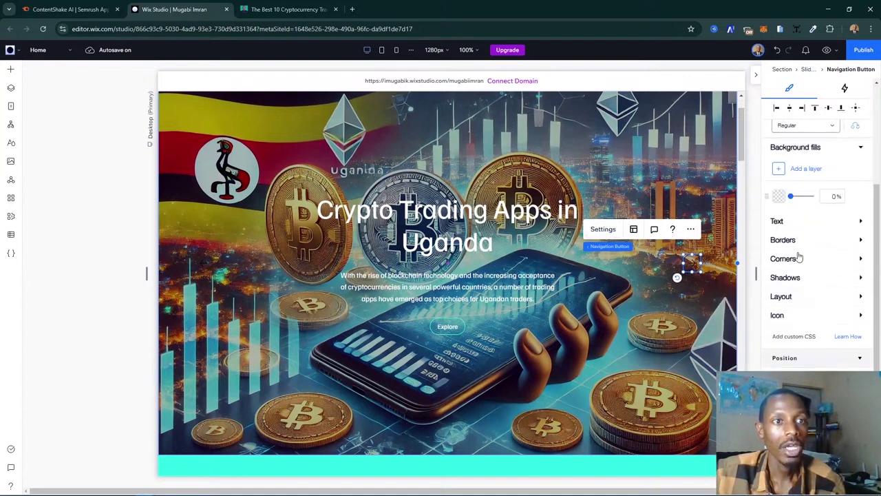
scroll(797, 255, up, 3)
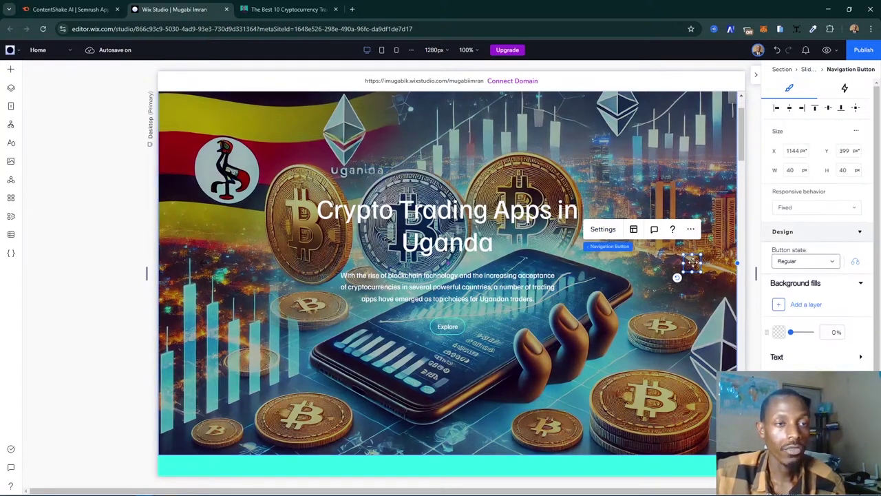
scroll(806, 166, down, 2)
scroll(817, 170, up, 2)
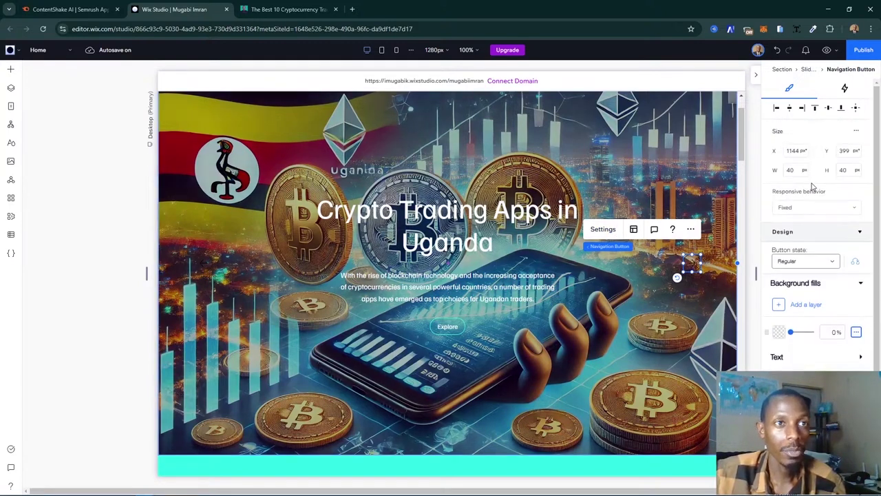
scroll(821, 225, down, 2)
scroll(821, 225, down, 1)
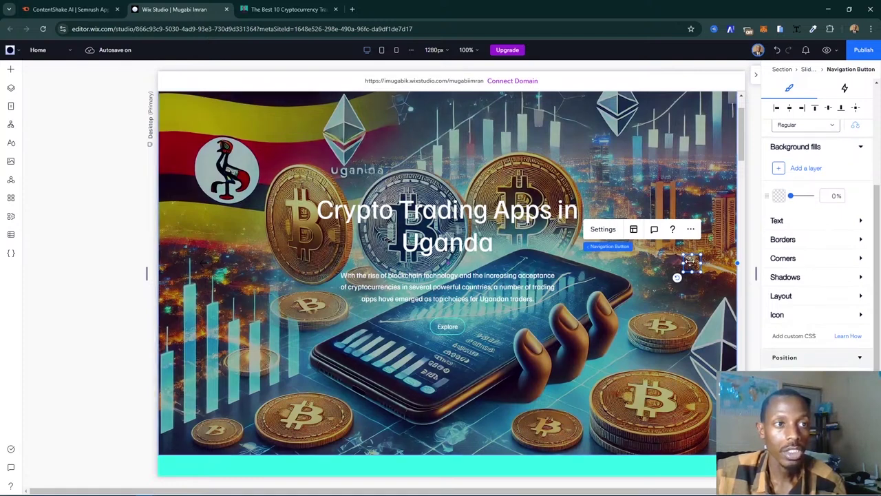
- Give the right navigation arrow a cyan border
click(785, 239)
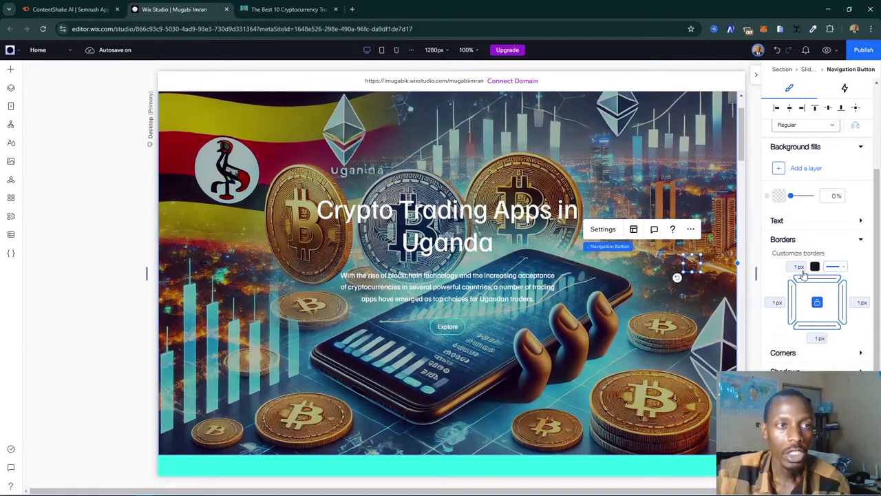
click(818, 326)
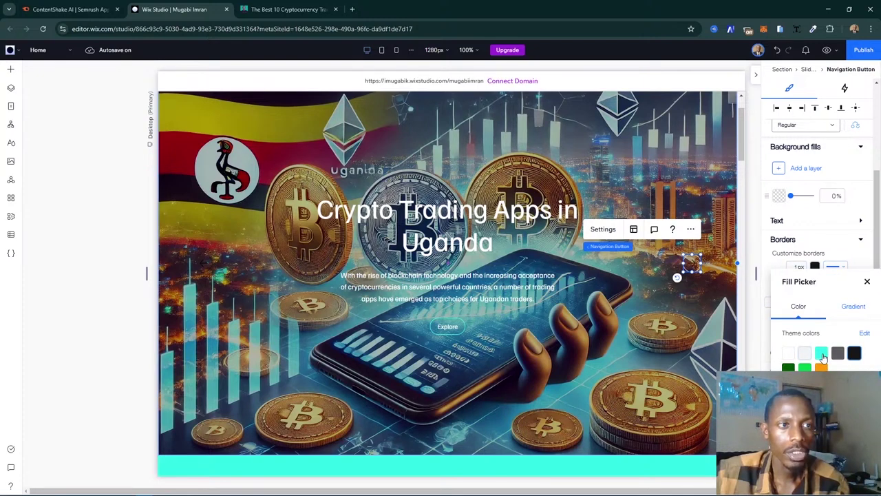
click(821, 354)
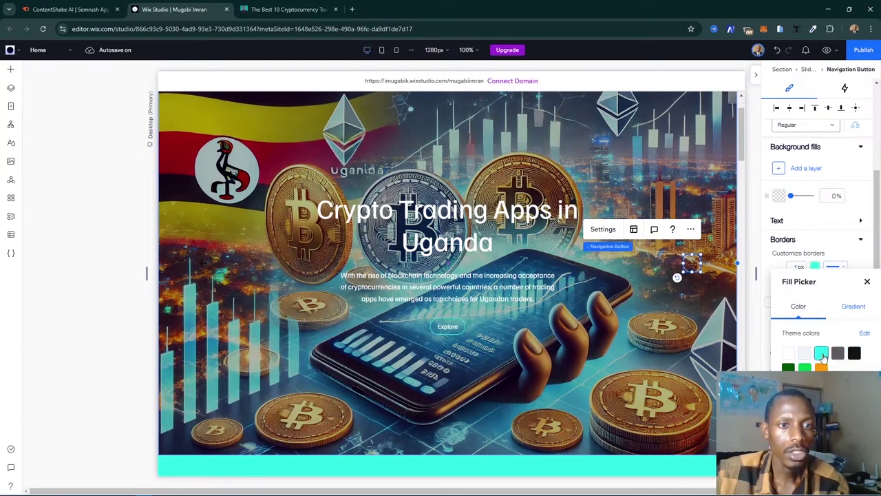
click(867, 282)
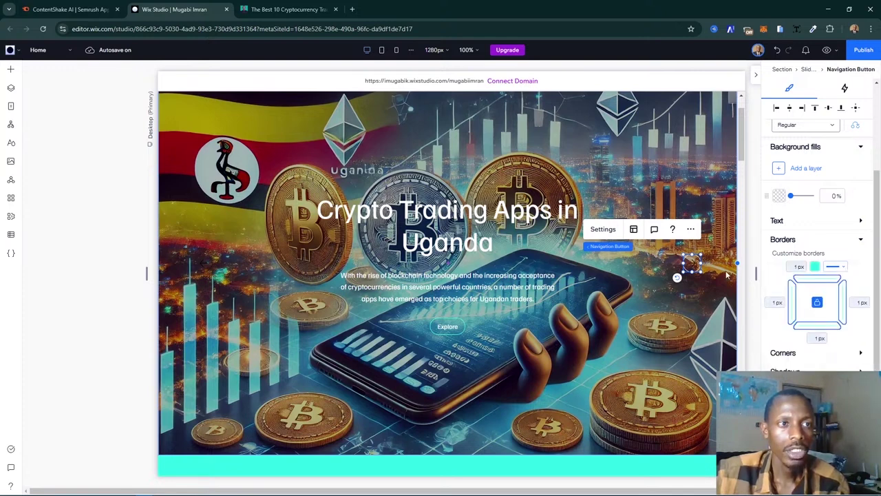
- Make the right arrow's icon turquoise
scroll(803, 316, down, 2)
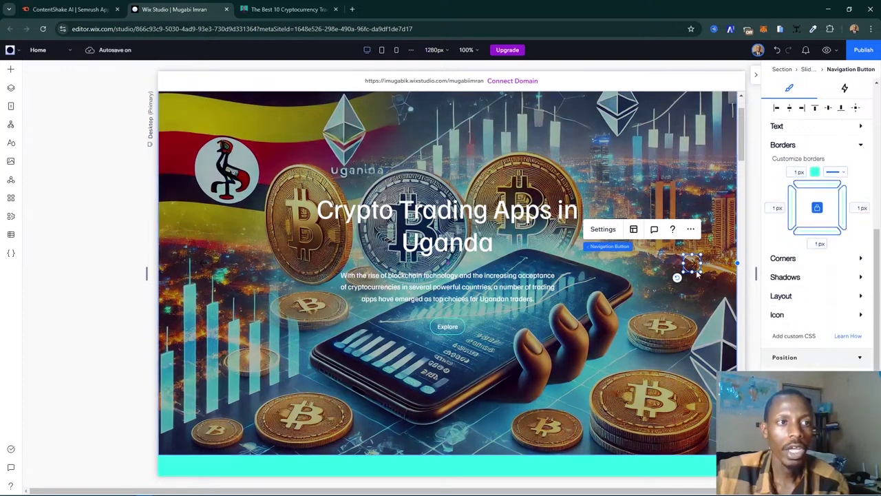
click(784, 314)
scroll(805, 320, down, 2)
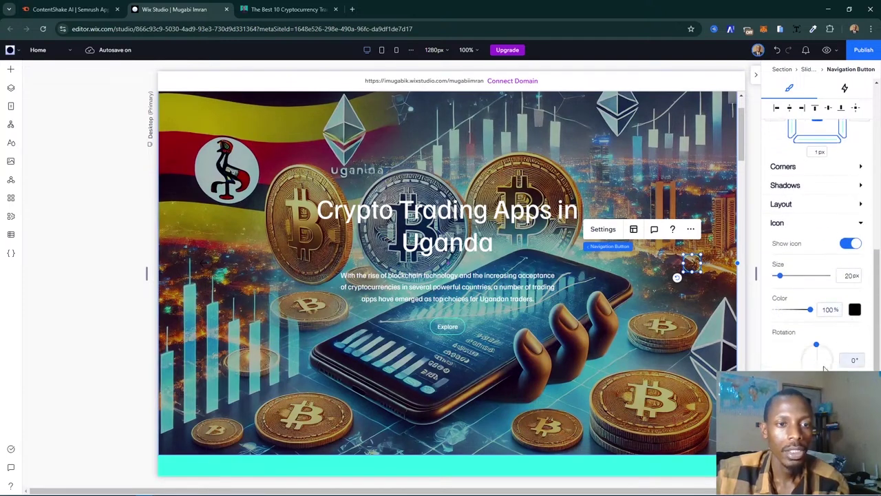
click(855, 310)
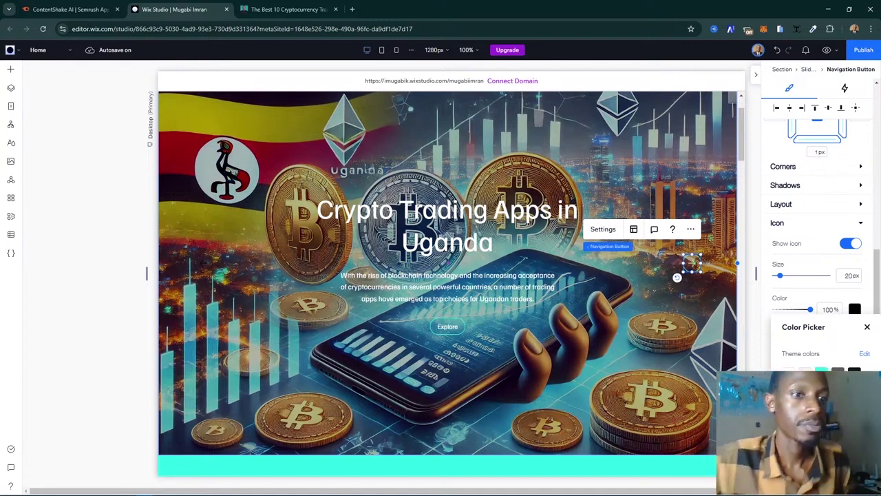
click(822, 374)
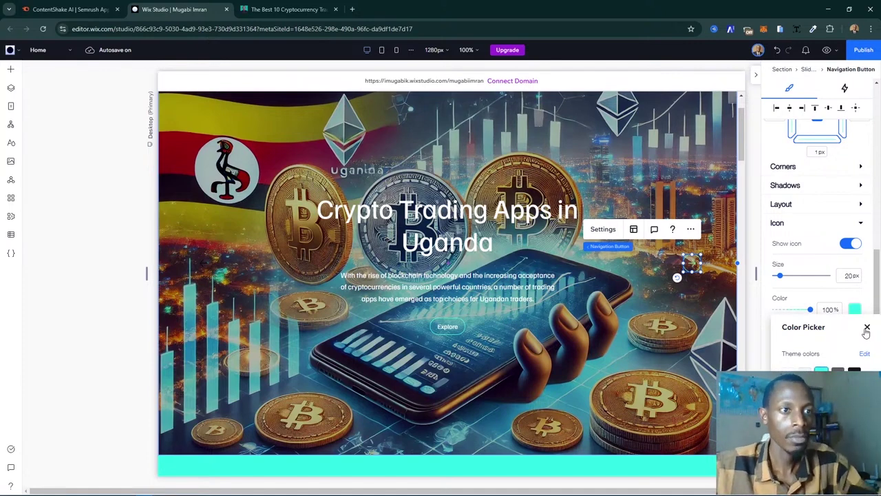
click(867, 327)
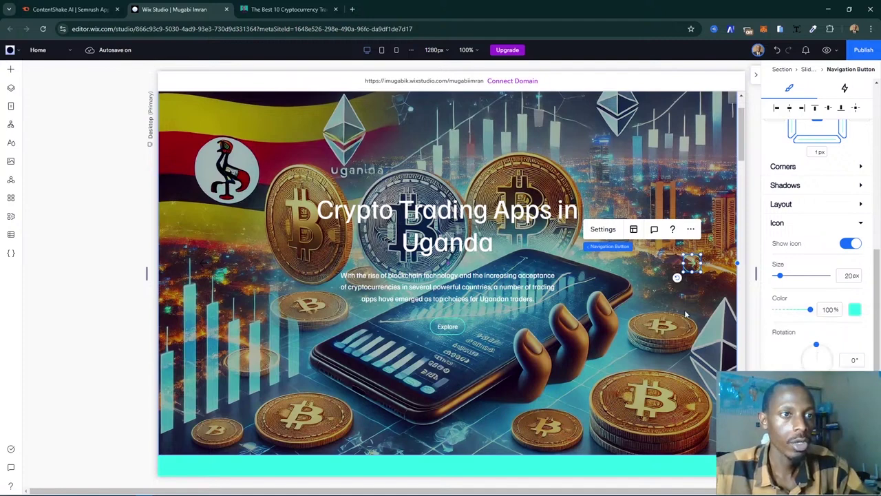
click(695, 272)
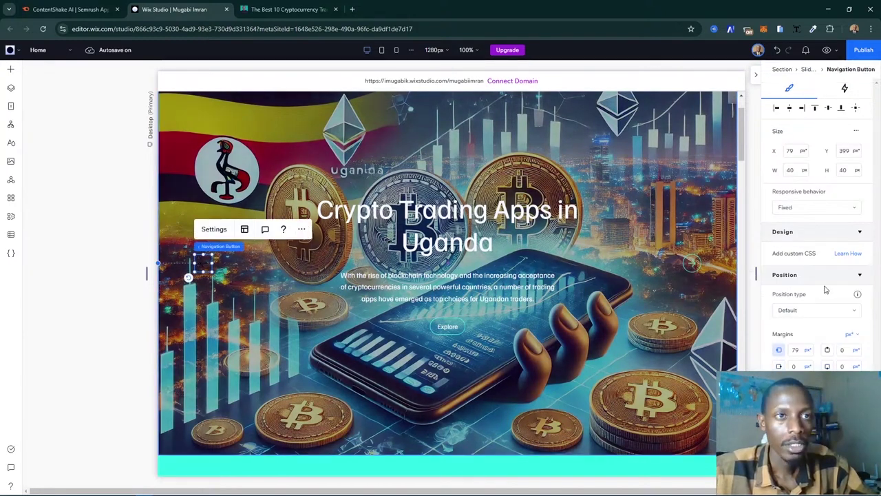
- Give the left navigation arrow a cyan border
click(794, 262)
scroll(799, 350, down, 2)
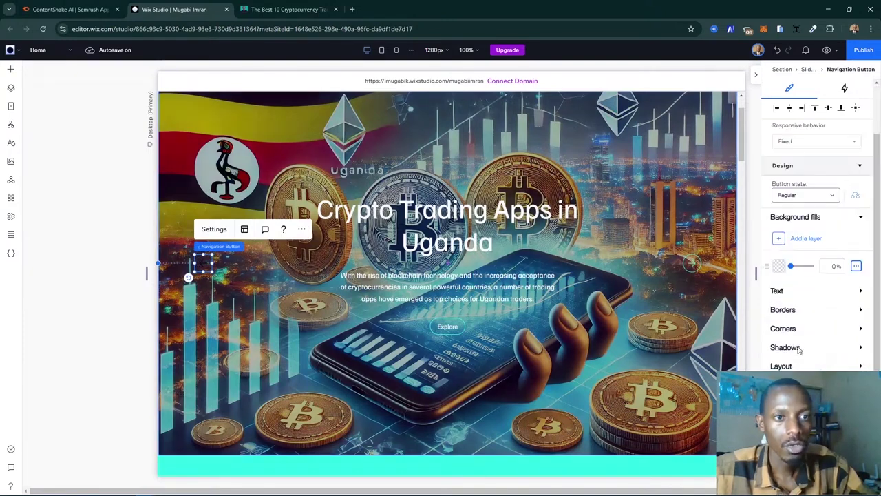
scroll(799, 350, down, 1)
click(785, 240)
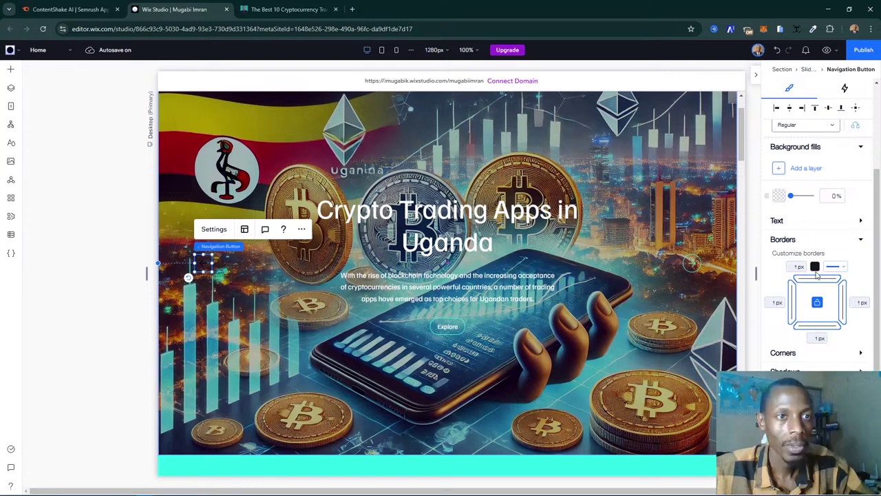
click(815, 267)
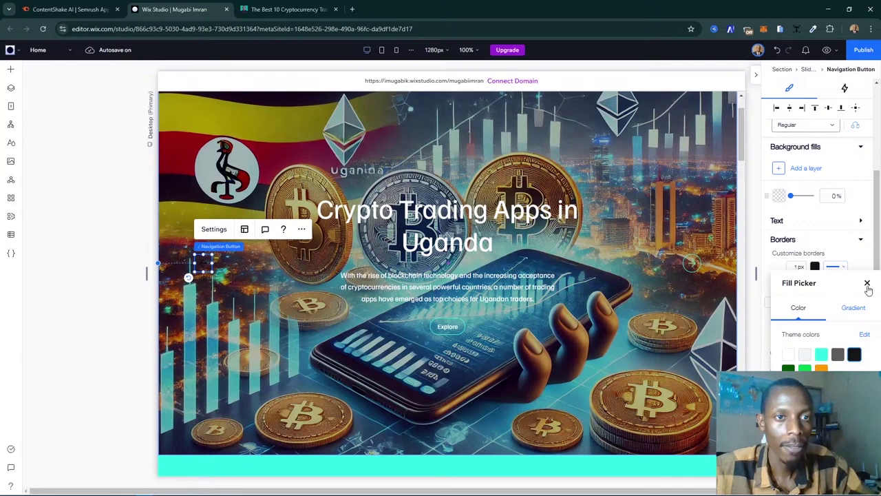
click(823, 354)
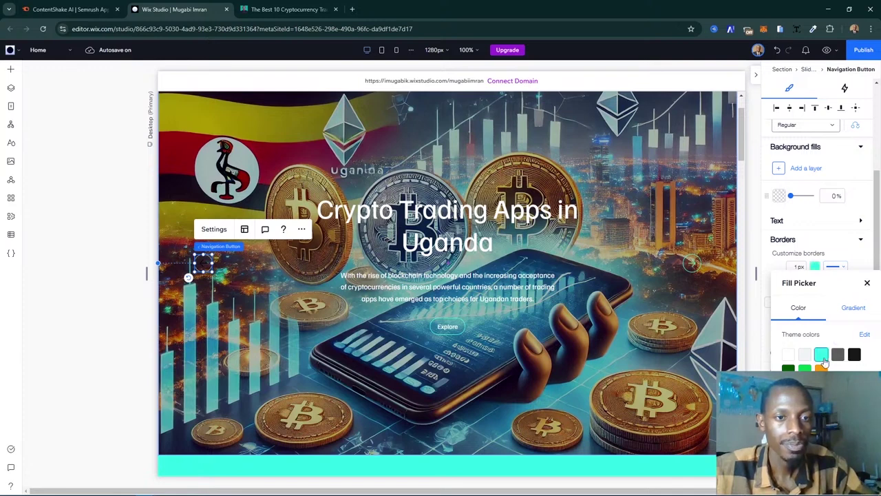
- Check the left arrow's icon colour options unchanged, then preview the page at 768px tablet width
scroll(820, 305, down, 2)
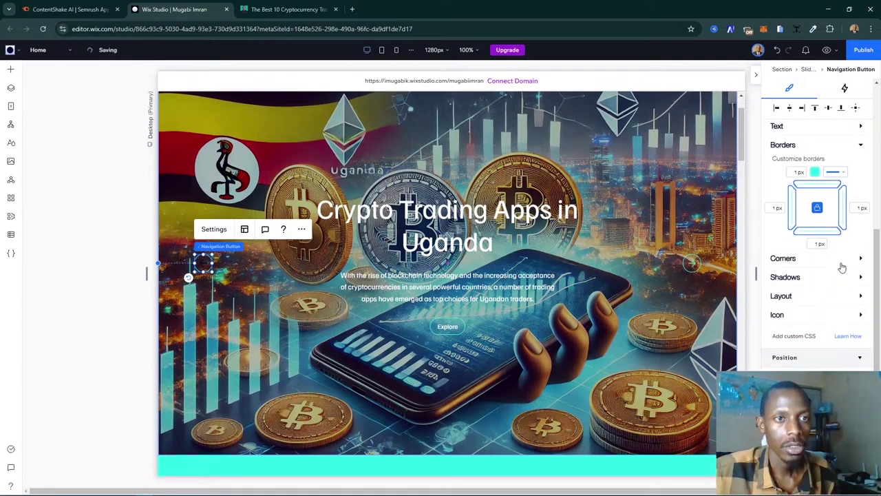
click(829, 321)
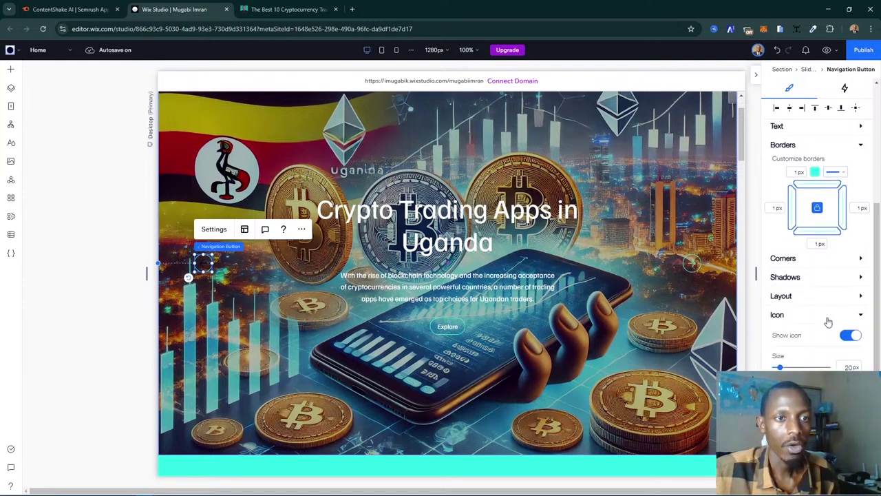
scroll(829, 322, down, 3)
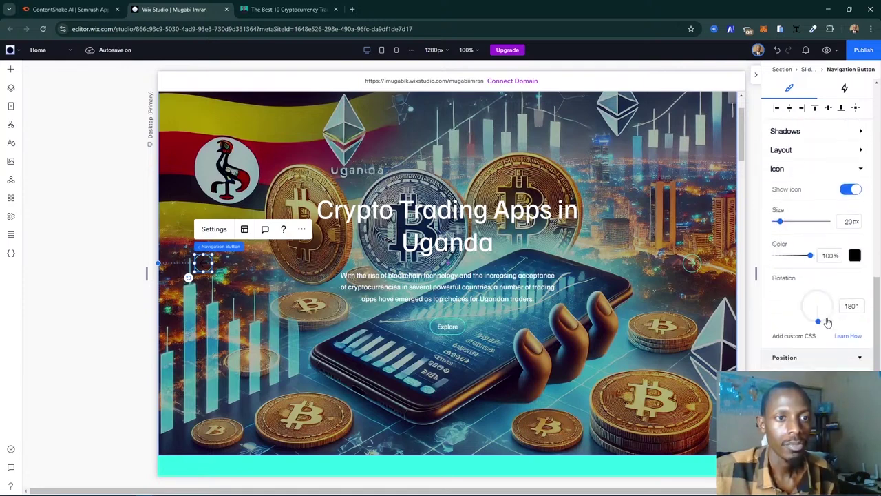
click(855, 257)
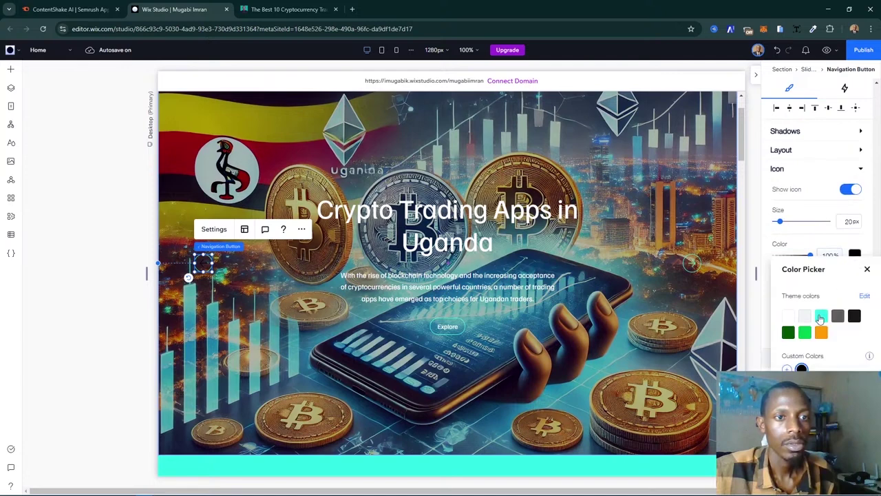
click(867, 269)
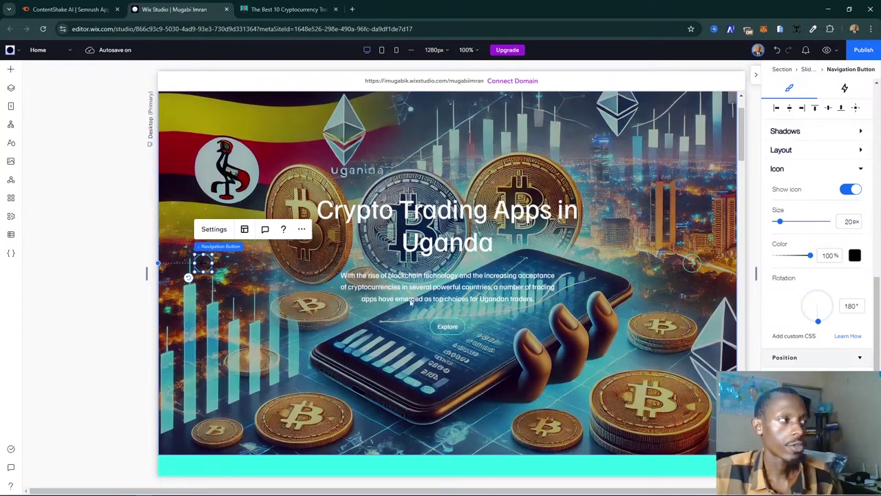
click(856, 257)
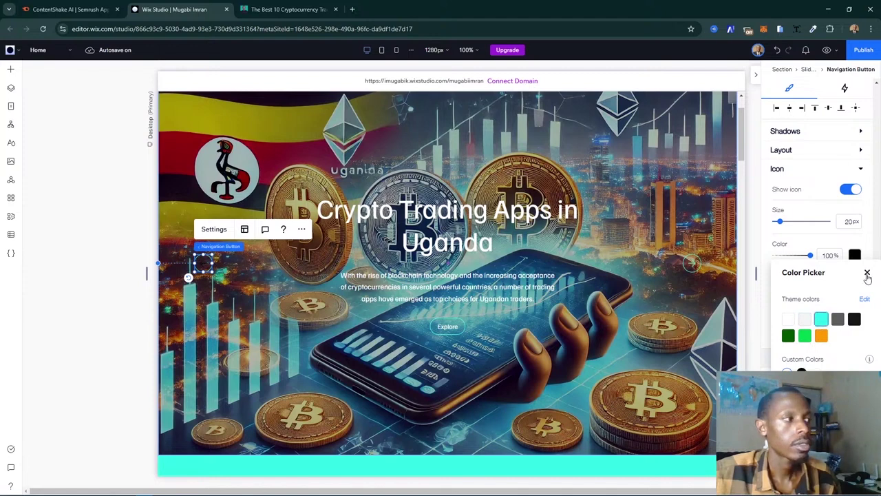
click(867, 274)
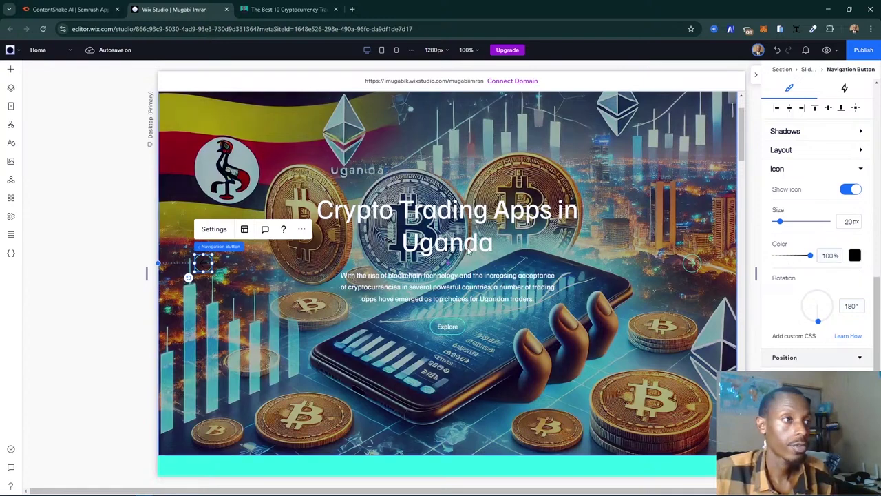
click(381, 51)
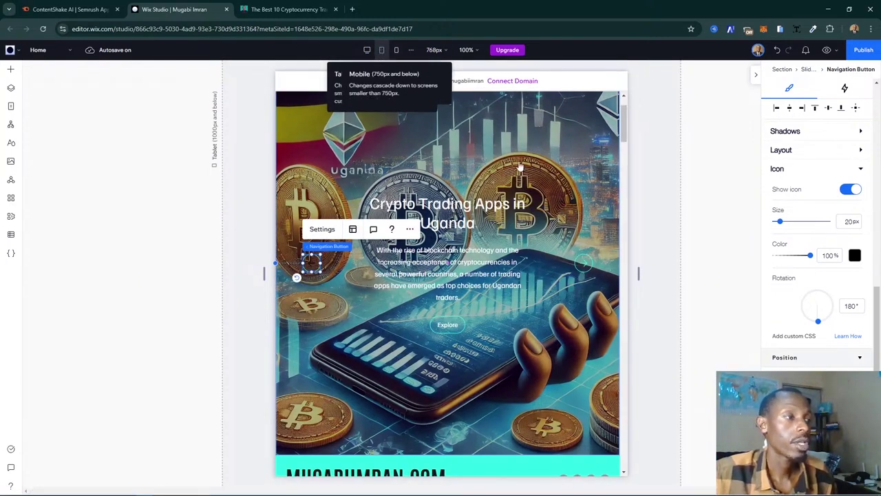
- Check the mobile layout, return to desktop, and make the left arrow icon turquoise
click(397, 51)
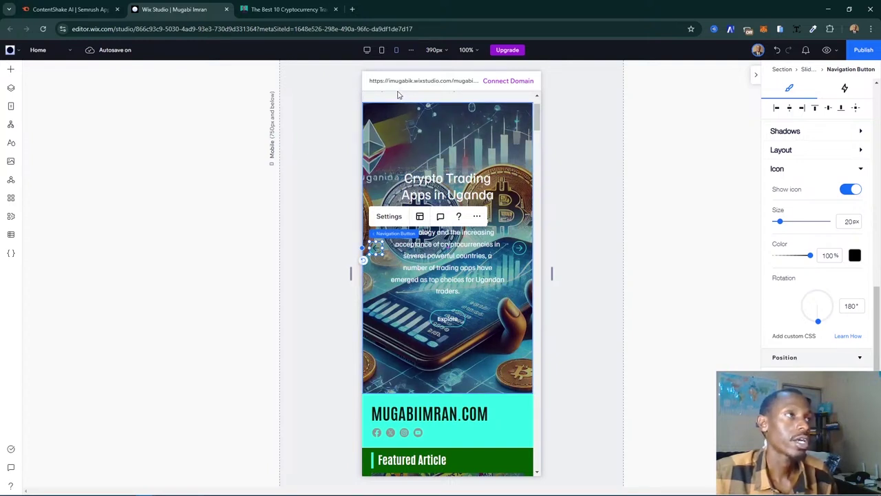
click(367, 52)
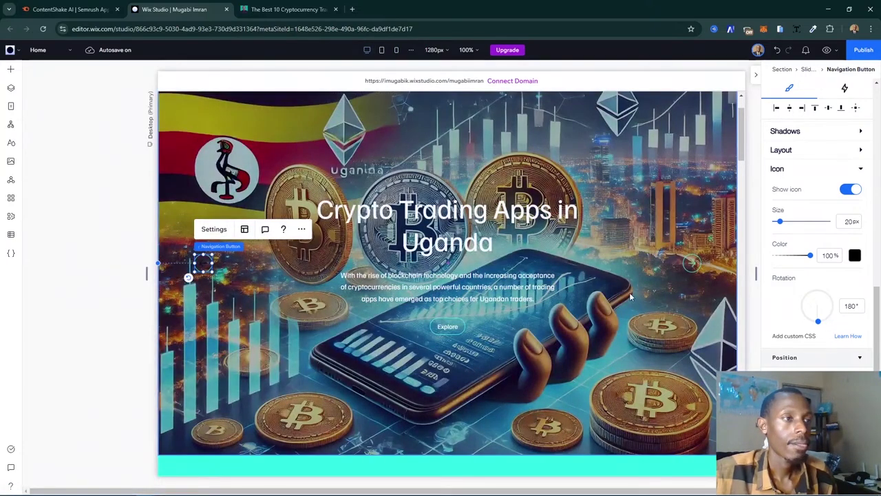
click(855, 257)
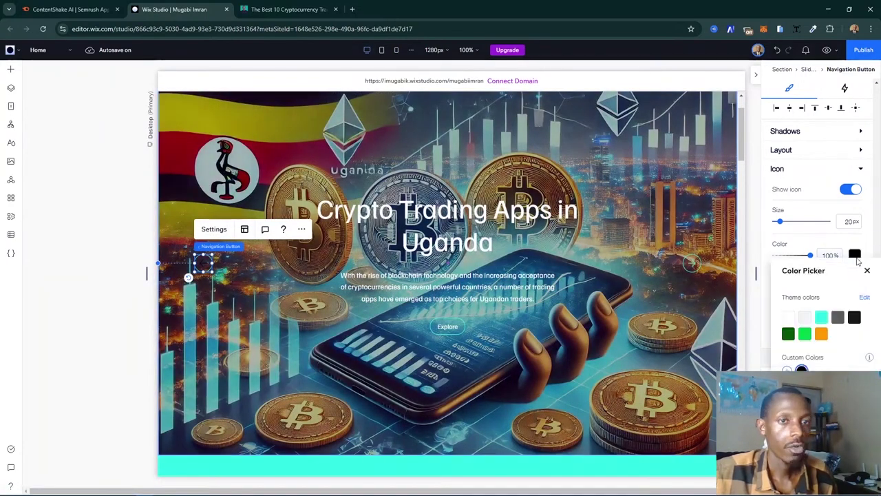
click(820, 320)
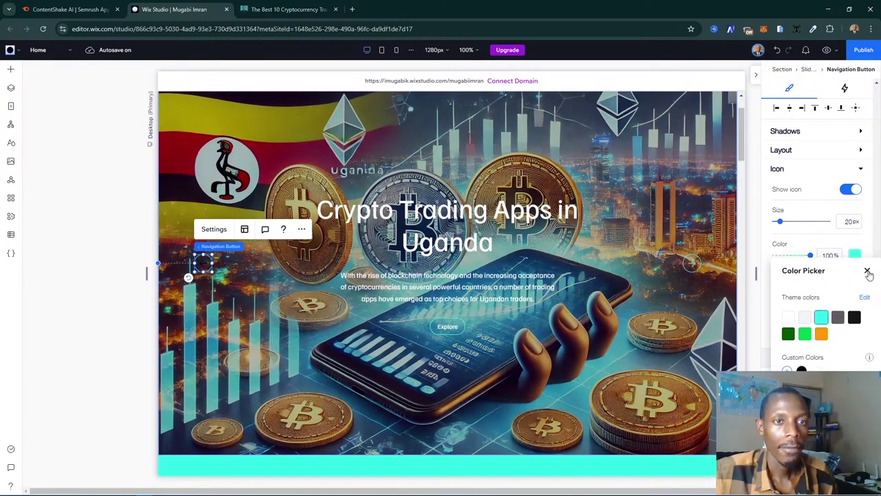
click(867, 270)
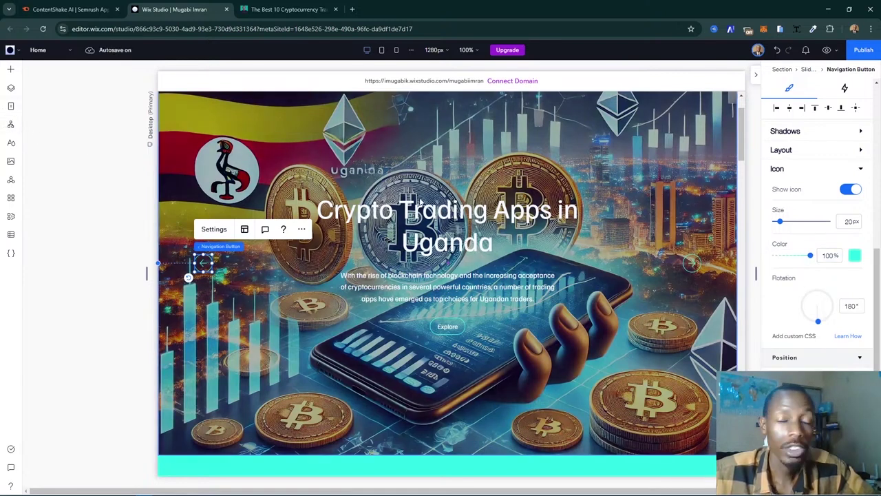
scroll(431, 199, up, 1)
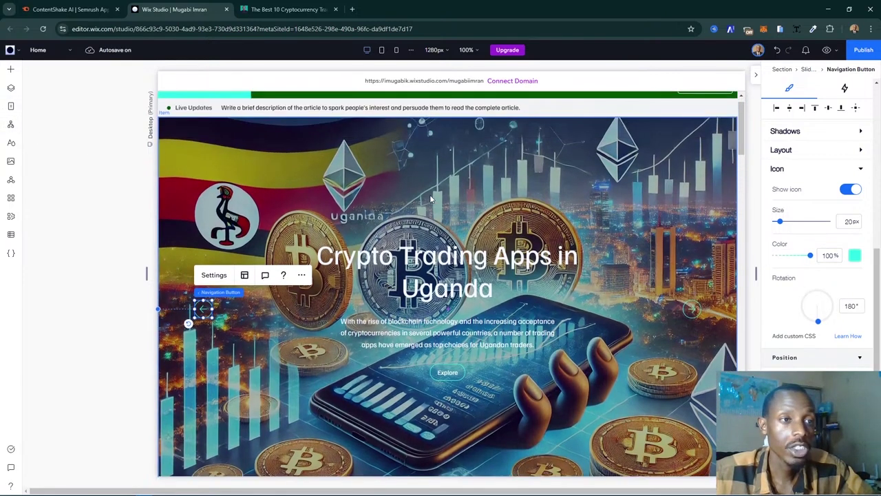
- In the Layers panel, step through the slideshow's slide items back to the first slide
click(373, 156)
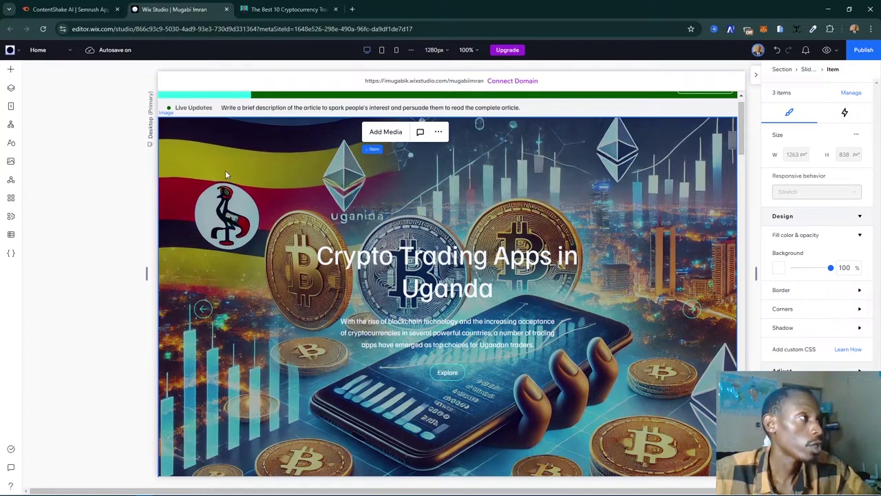
click(206, 158)
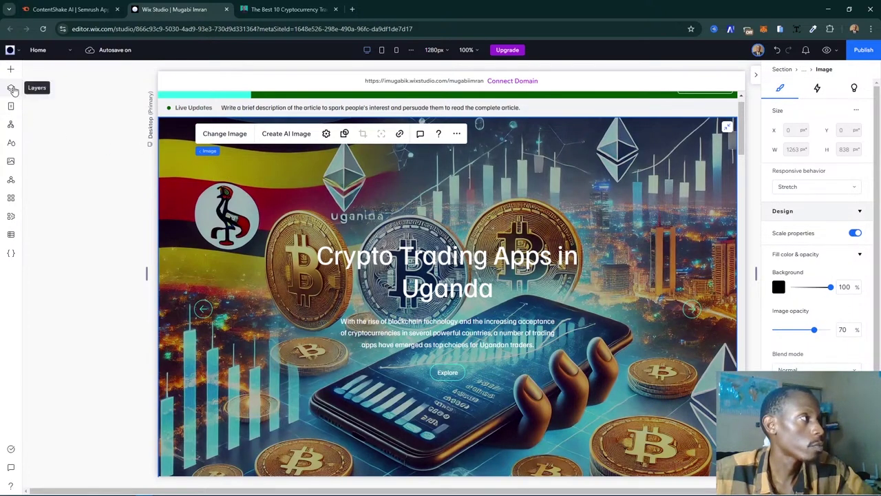
click(11, 88)
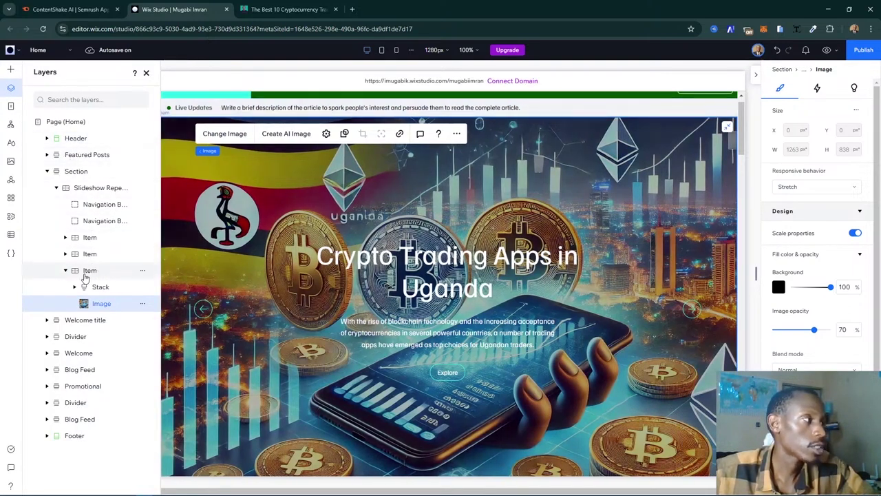
click(66, 270)
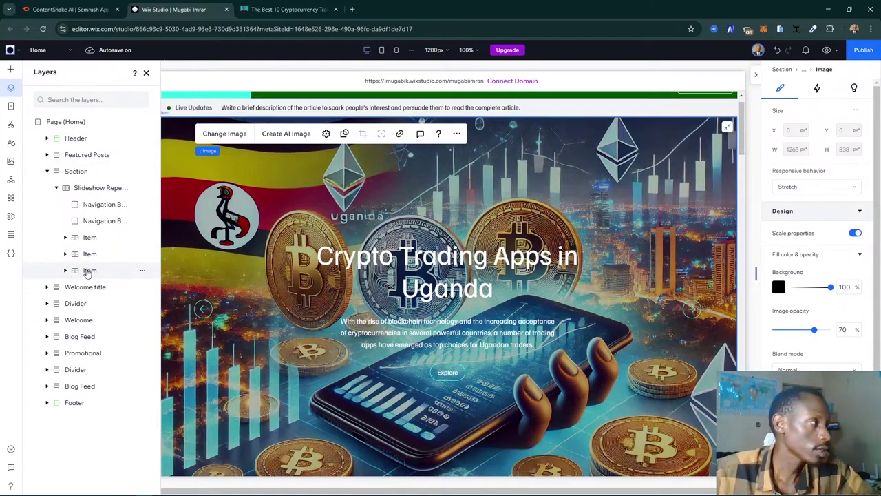
click(90, 254)
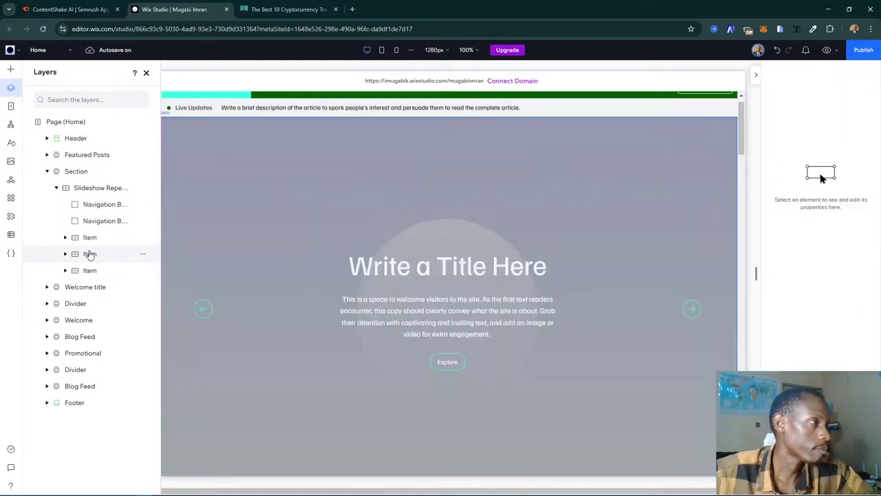
click(90, 254)
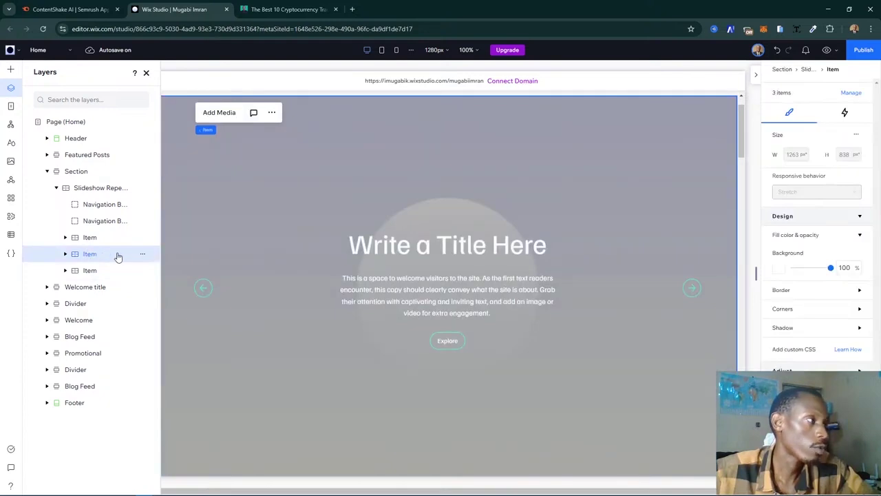
click(90, 237)
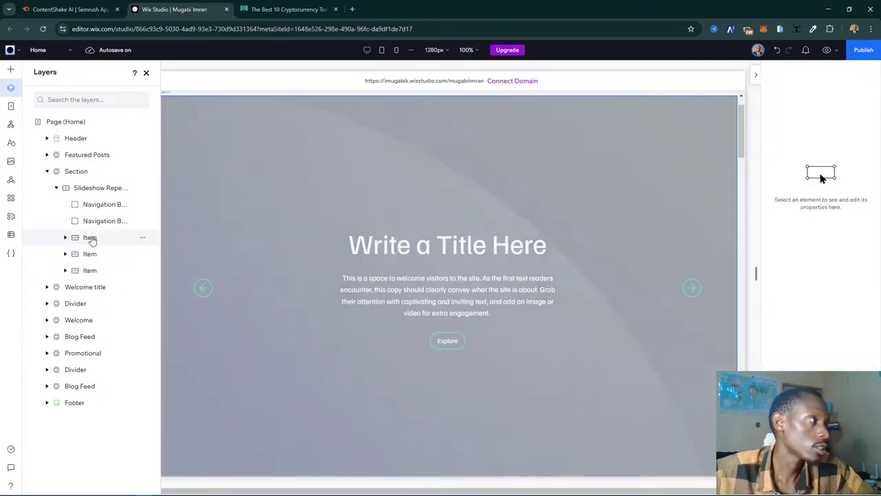
click(92, 239)
- Collapse and re-expand the slideshow layers, close Layers, and select the slide's background image
click(57, 188)
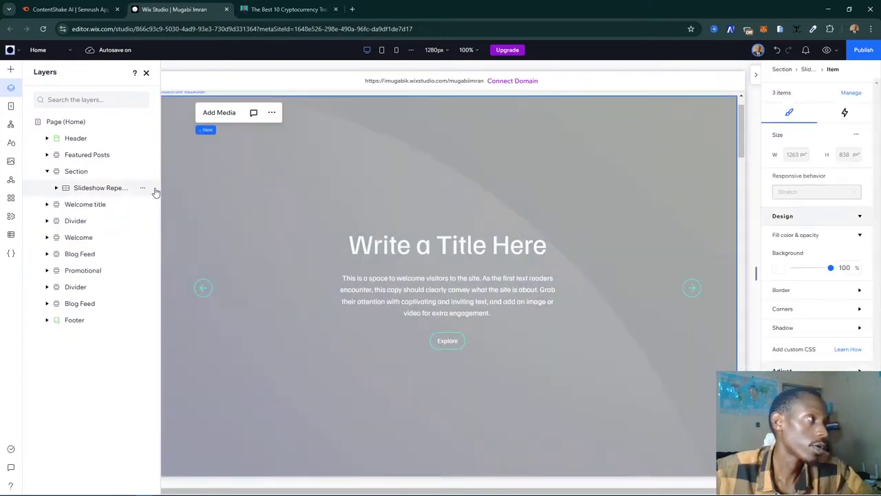
click(57, 187)
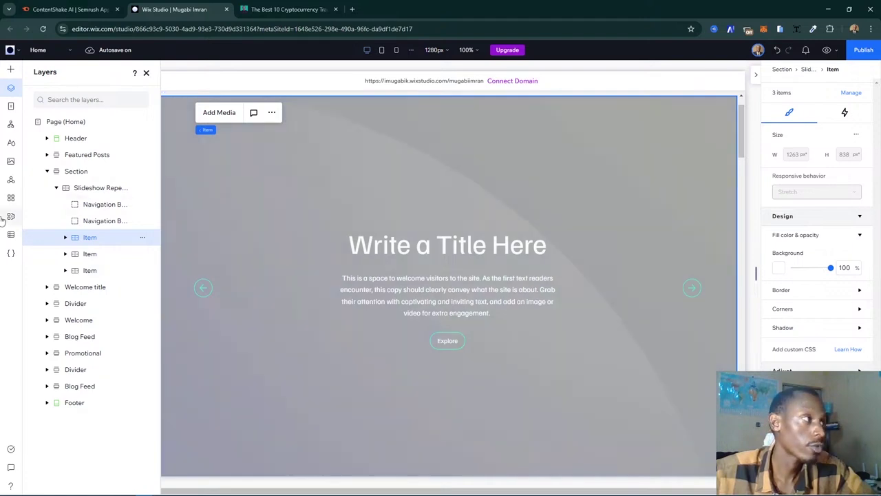
click(146, 72)
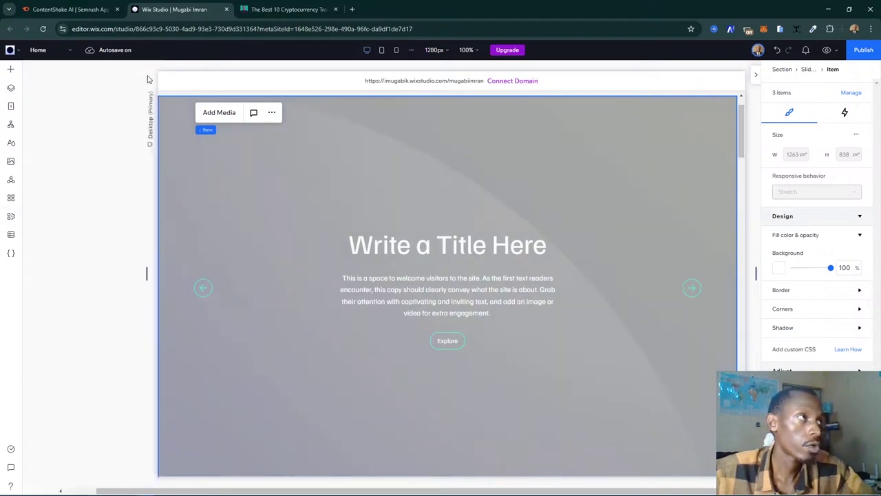
click(289, 218)
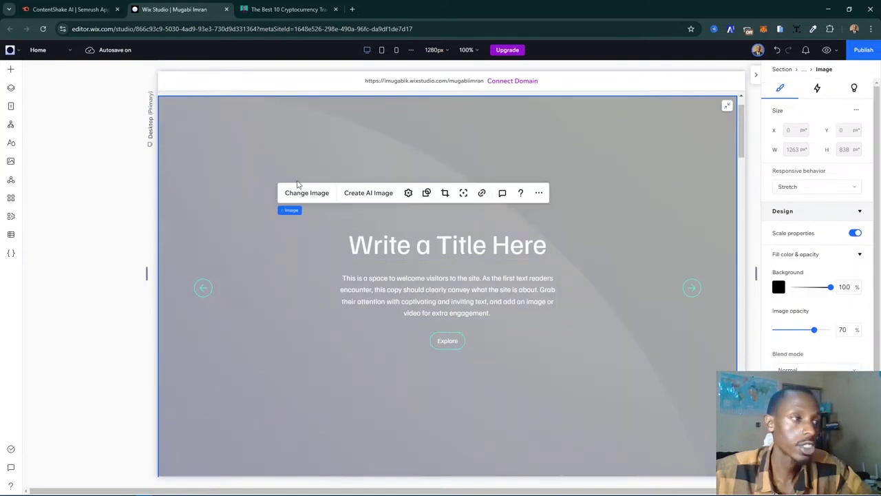
- Select the blank slide's background image, open Change Image, then go to the crypto trading apps post
click(242, 155)
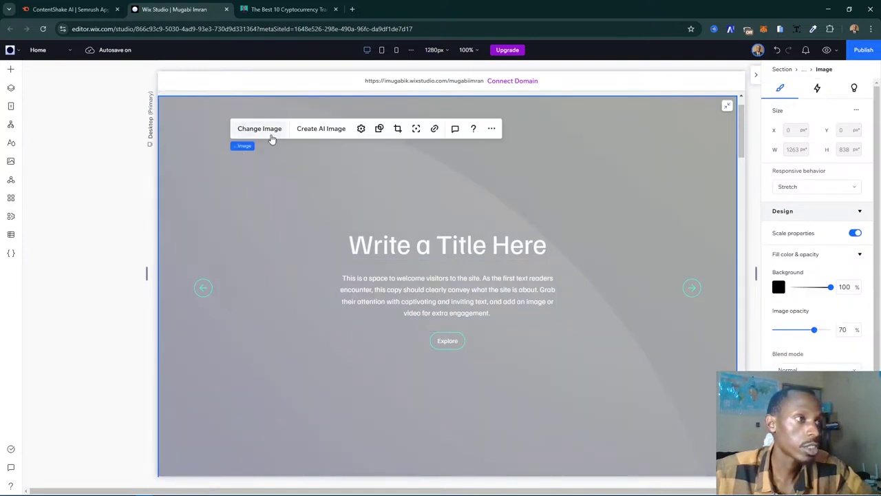
click(259, 129)
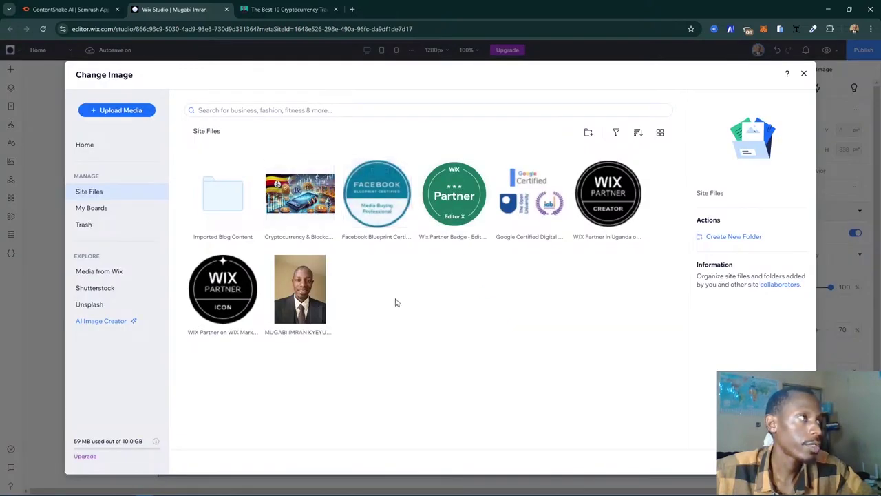
click(279, 10)
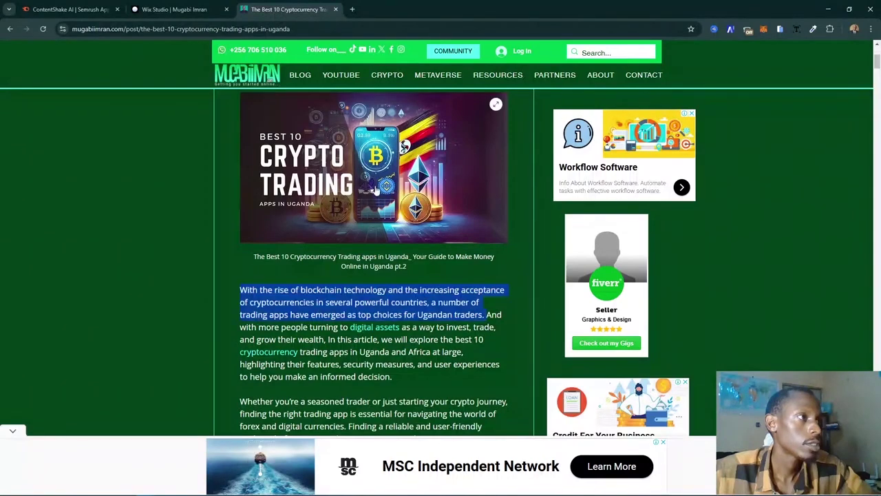
- Enlarge the post's Best 10 Crypto Trading cover image in its viewer, discarding the small image tab
scroll(376, 190, up, 3)
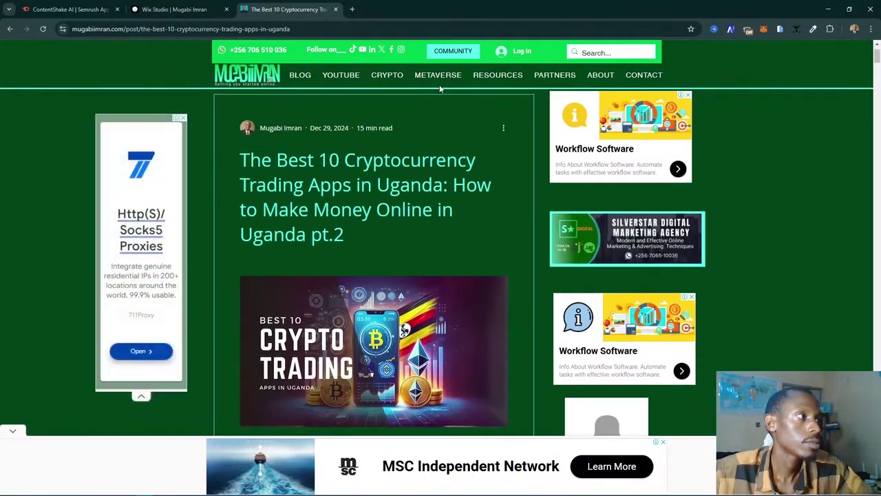
right_click(336, 306)
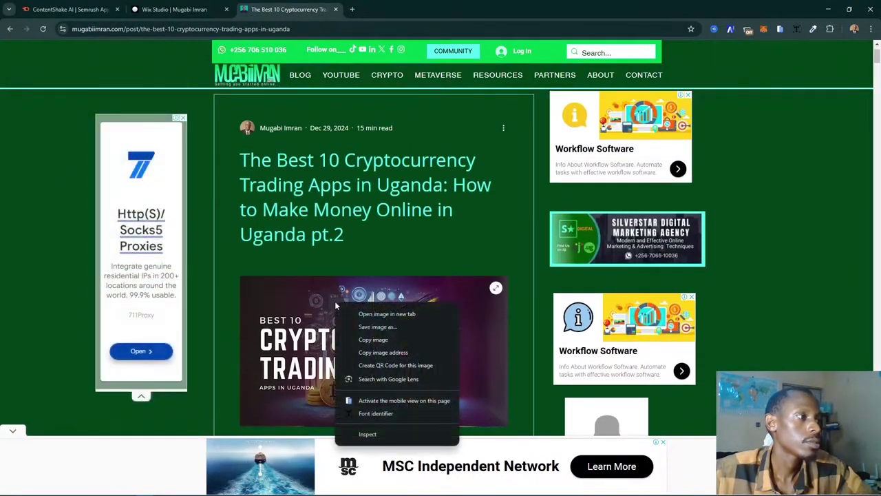
click(387, 314)
click(382, 12)
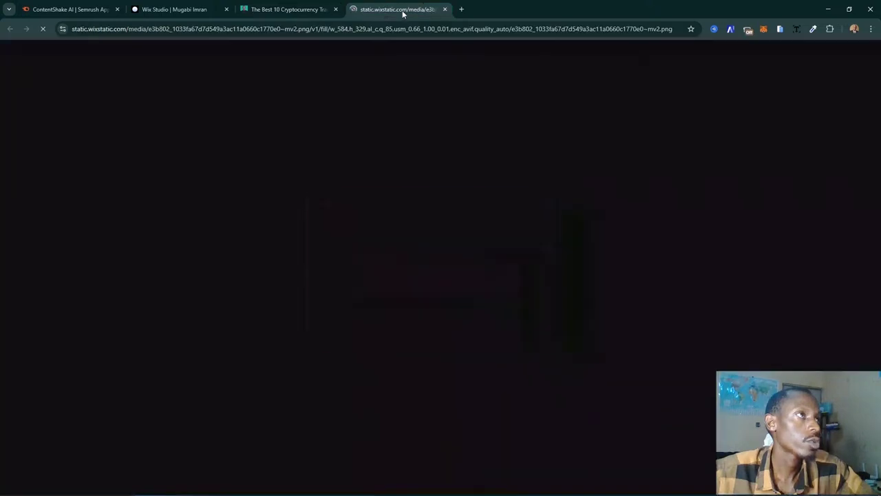
click(289, 9)
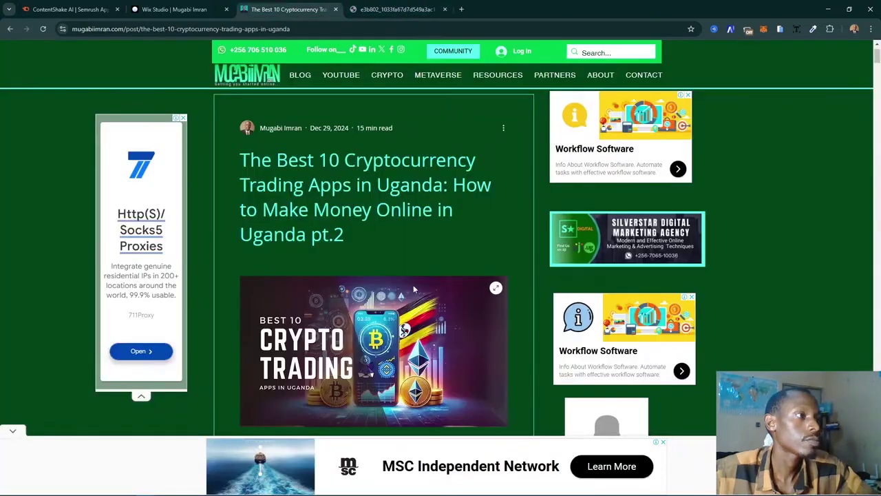
click(503, 293)
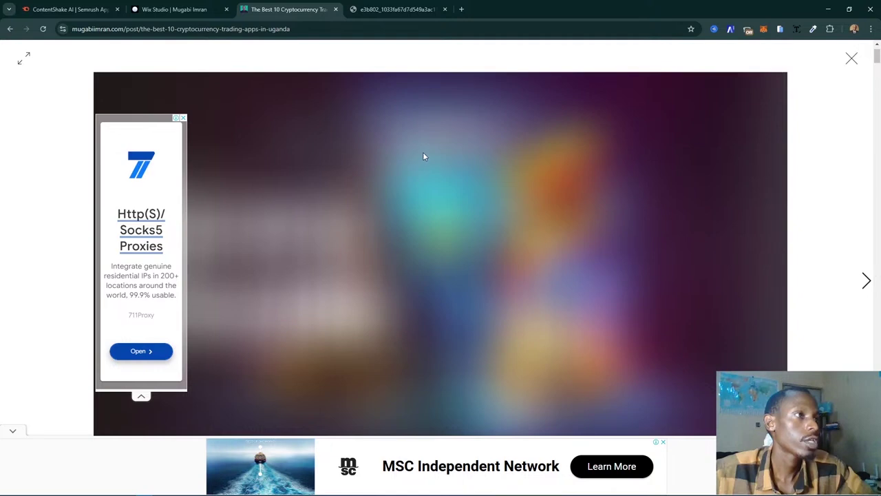
click(413, 9)
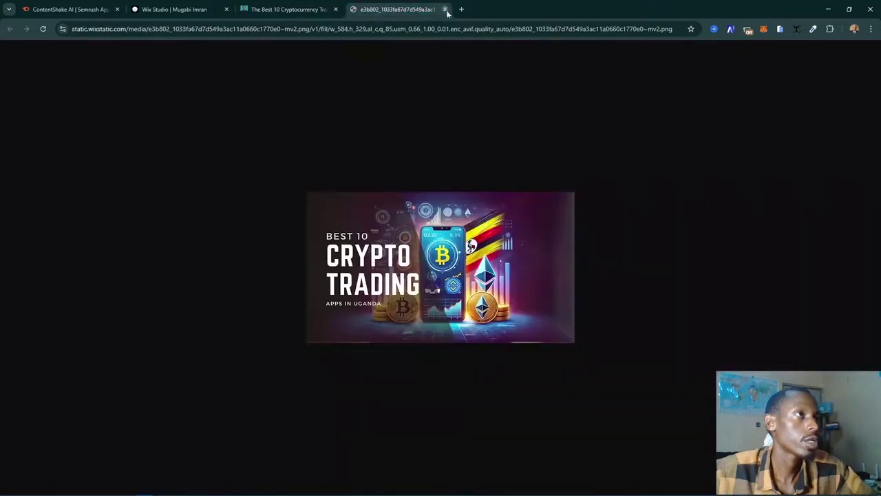
click(444, 9)
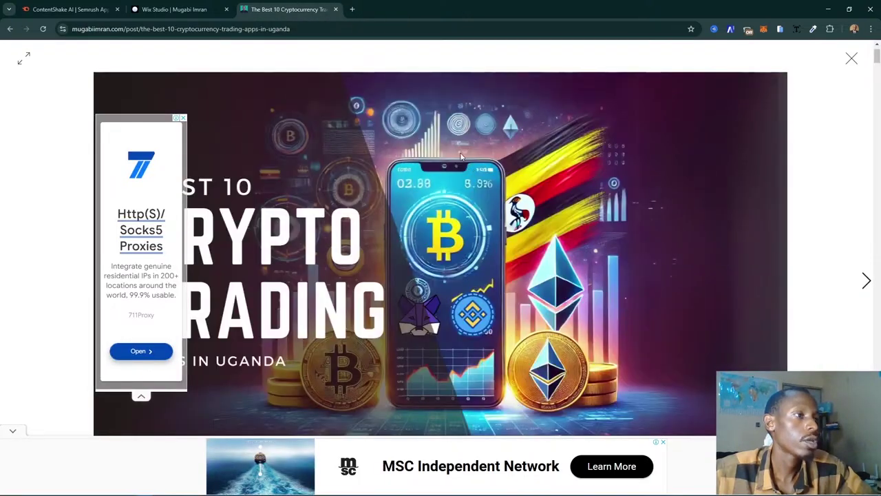
- Open the full-size crypto cover image in its own tab and select its web address
right_click(461, 157)
click(512, 165)
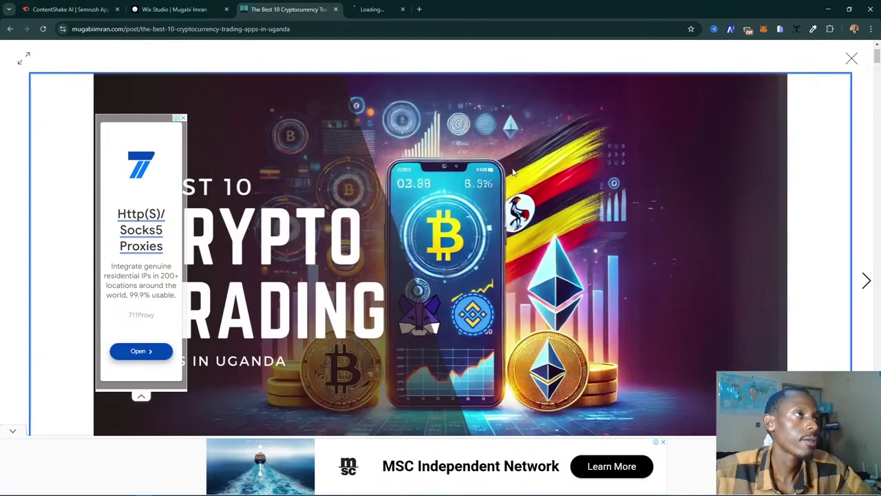
click(376, 11)
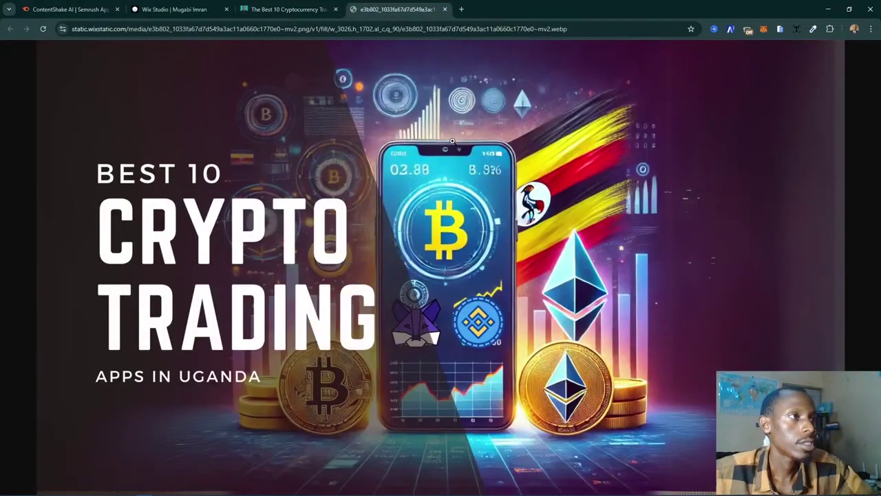
right_click(453, 142)
click(474, 26)
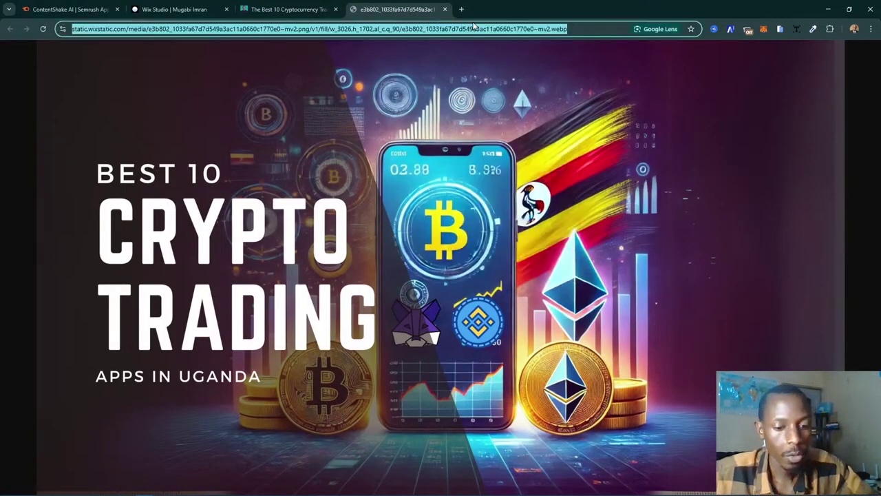
- Import the crypto cover image into Wix media from the pasted image link
click(175, 9)
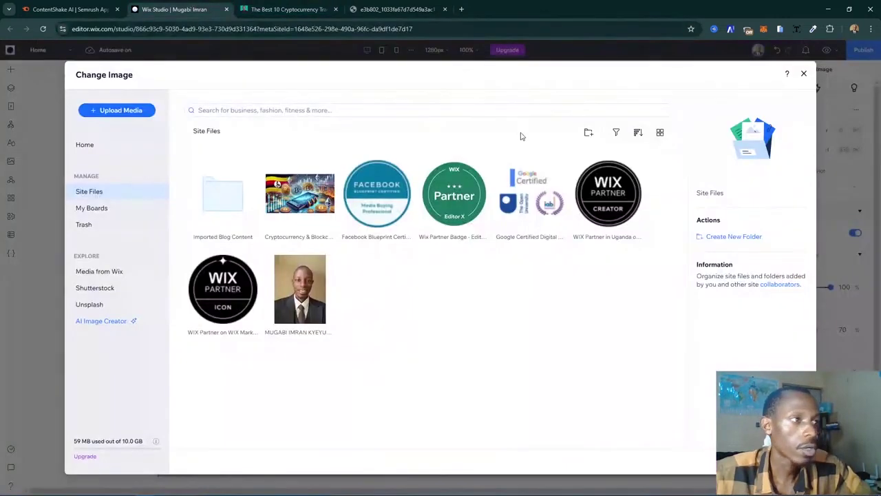
click(132, 113)
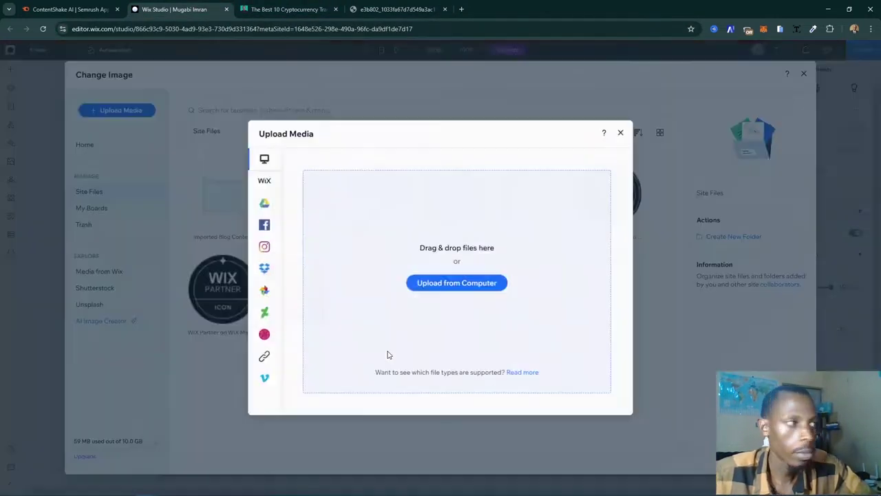
click(263, 357)
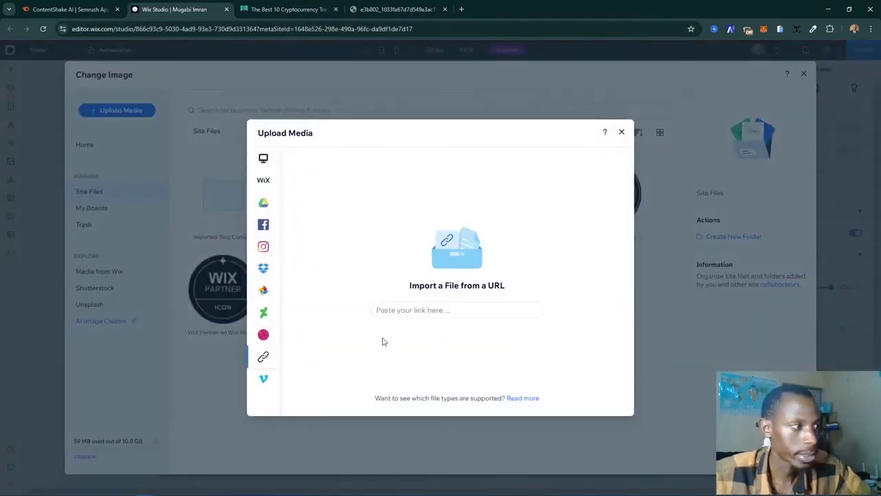
click(440, 312)
key(ctrl+v)
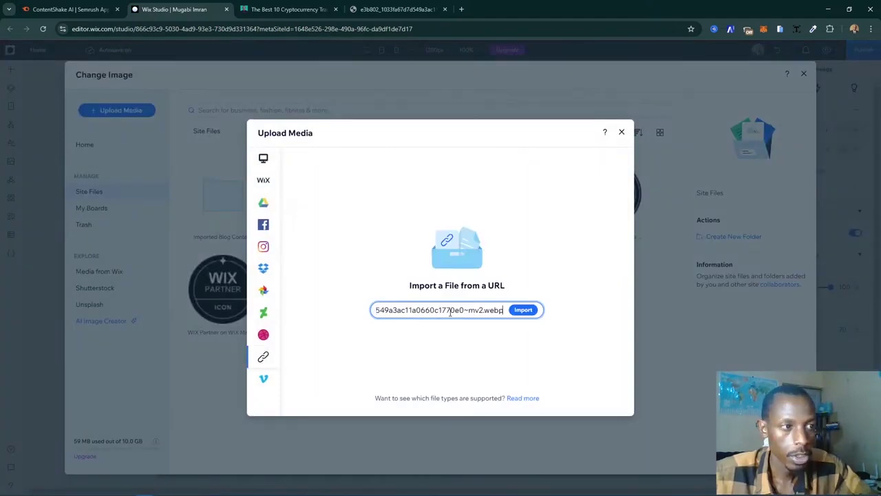
click(522, 314)
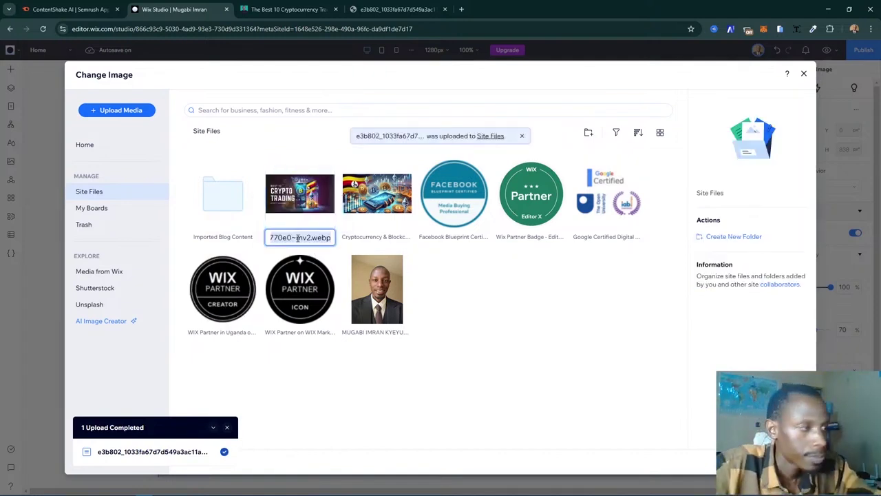
- Rename the image 'Best Crypto Trading Platforms' and make it the slide background
text(R)
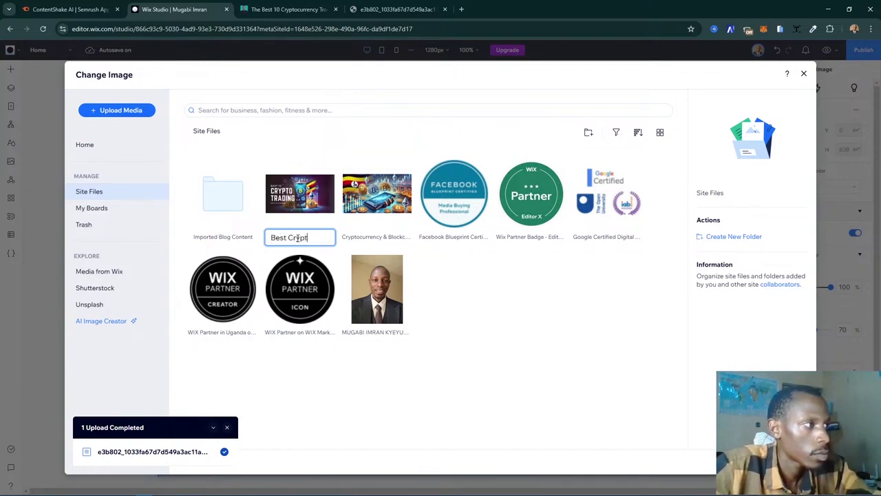
text(est Crypto Tradi)
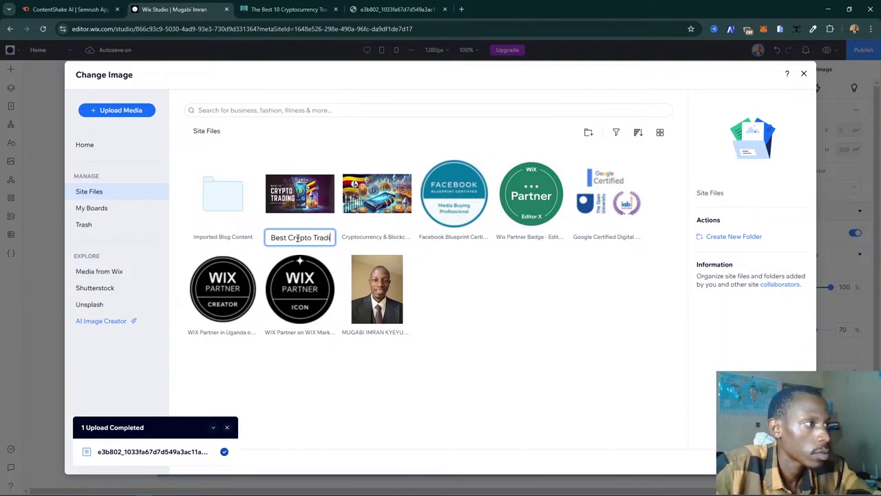
text(ng Plat)
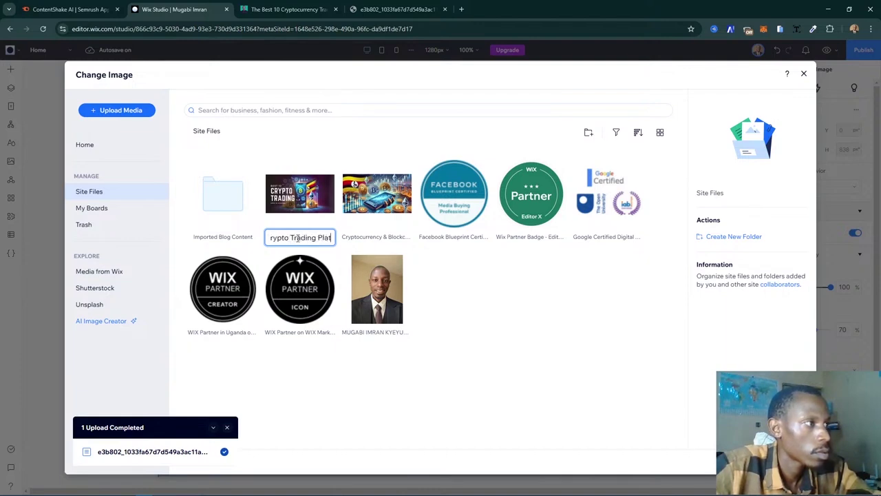
text(forms)
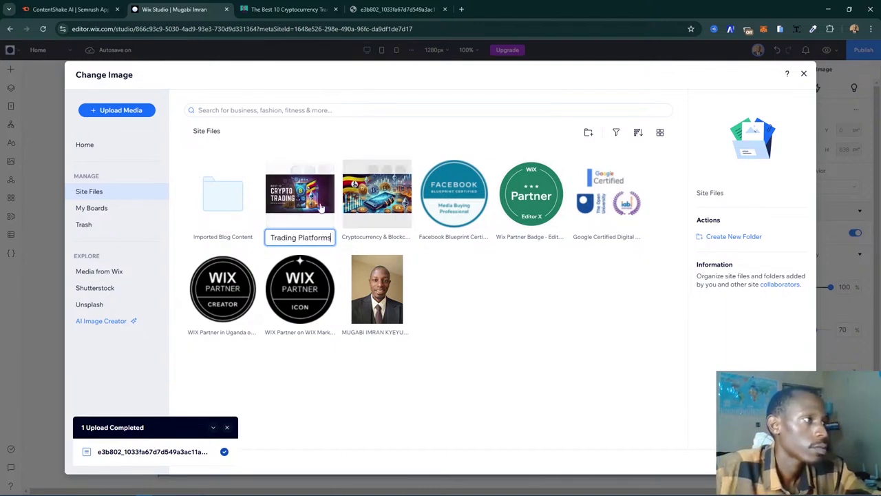
key(Return)
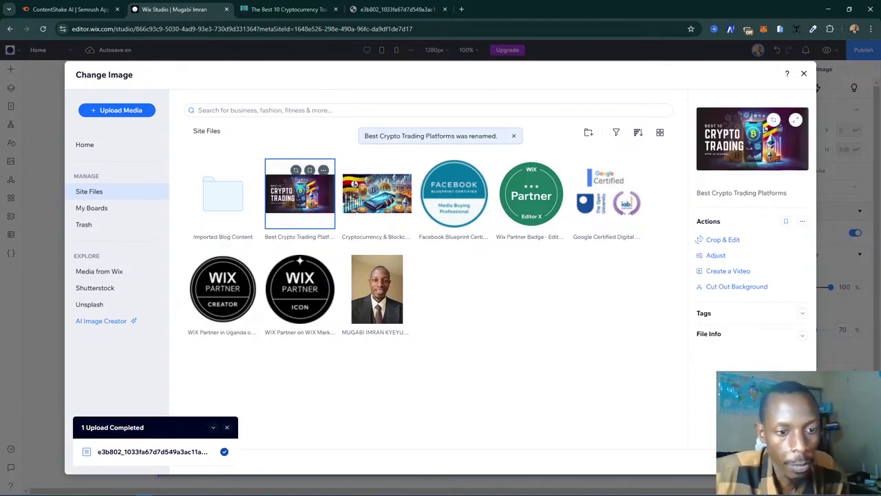
click(776, 461)
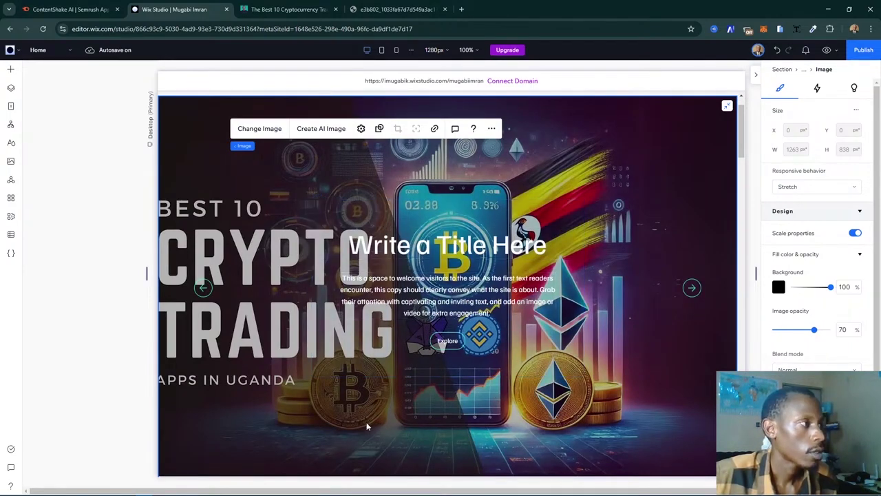
- Close the full-size crypto image tab and the post's viewer, visit BLOG, and return to Wix
click(398, 9)
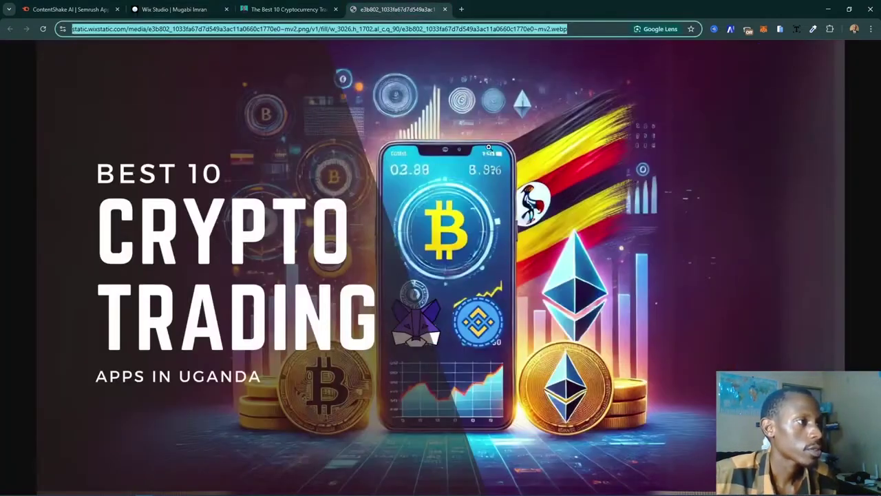
click(444, 9)
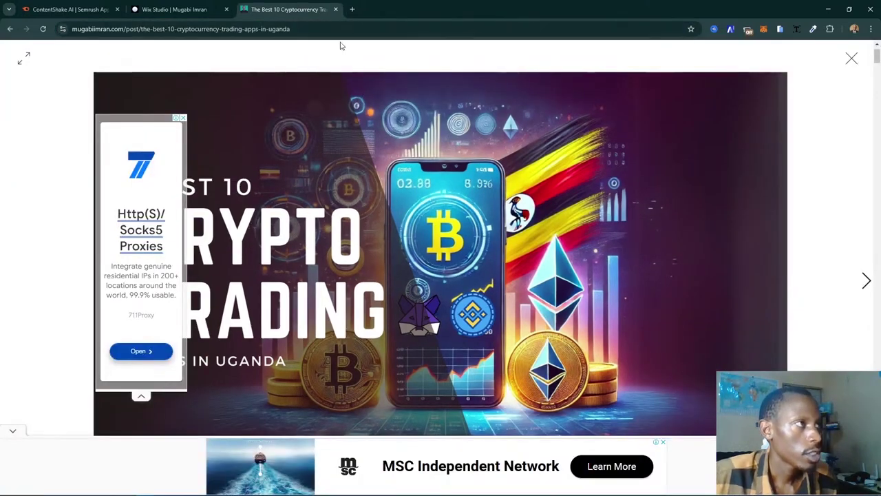
click(851, 58)
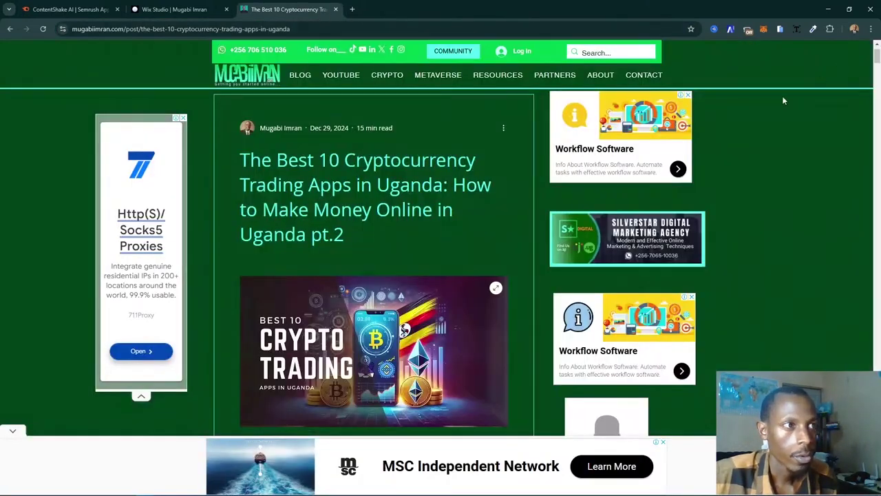
mouse_move(384, 75)
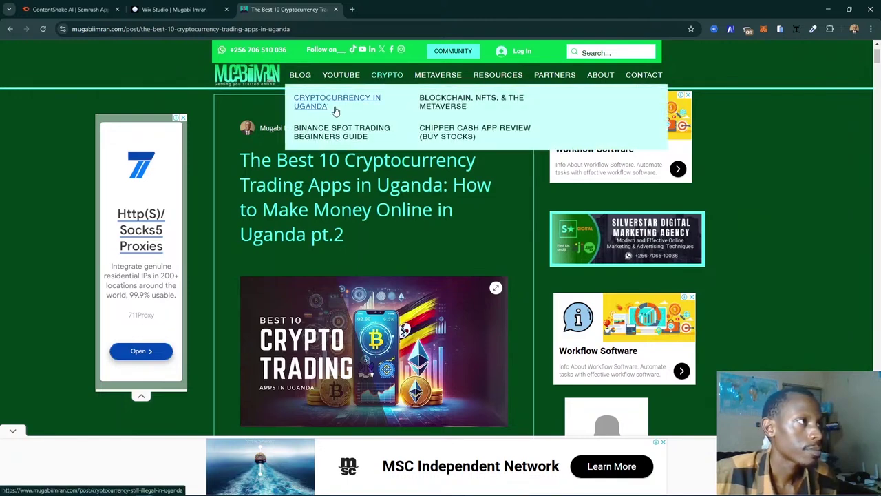
click(299, 74)
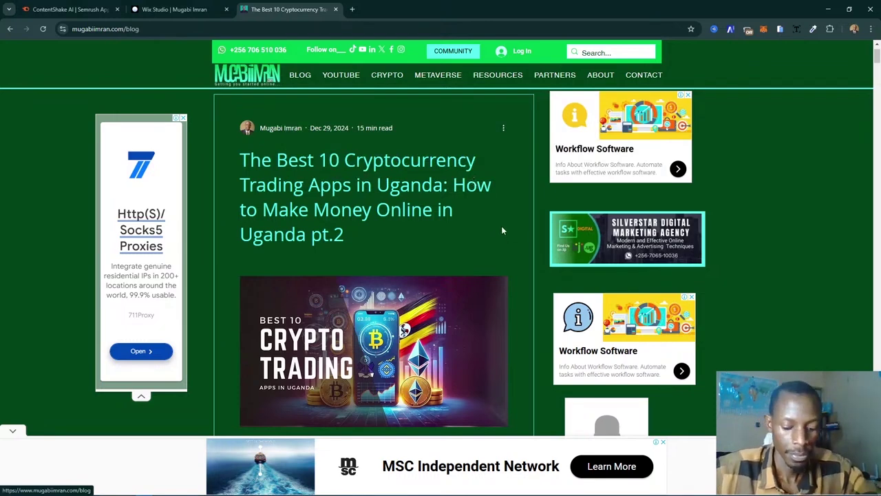
click(186, 9)
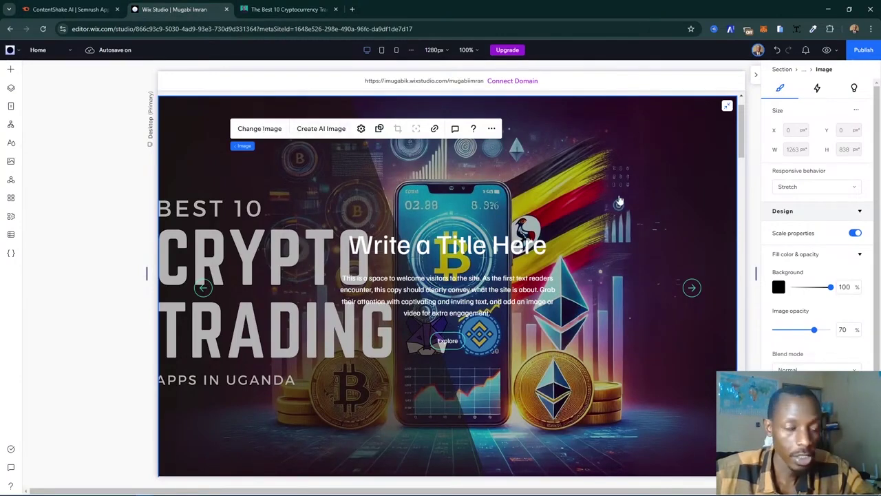
- Search the Unsplash stock photos in the hero image's media picker for 'website design'
double_click(412, 213)
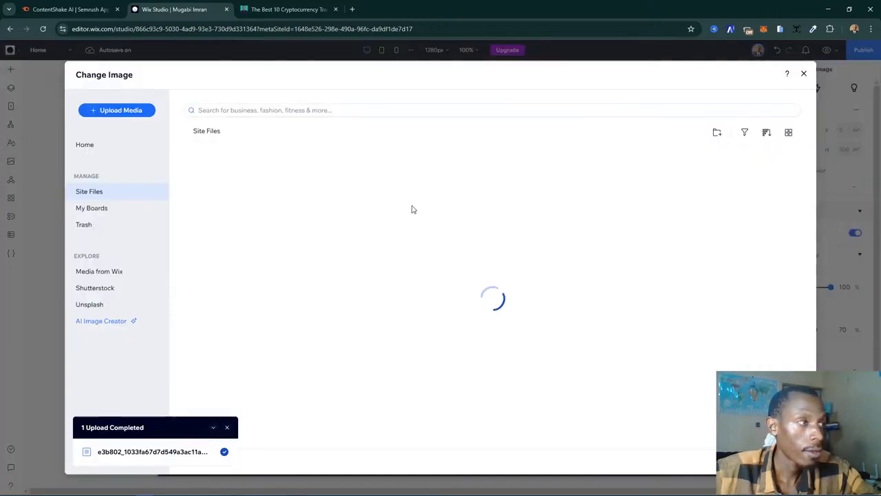
click(125, 274)
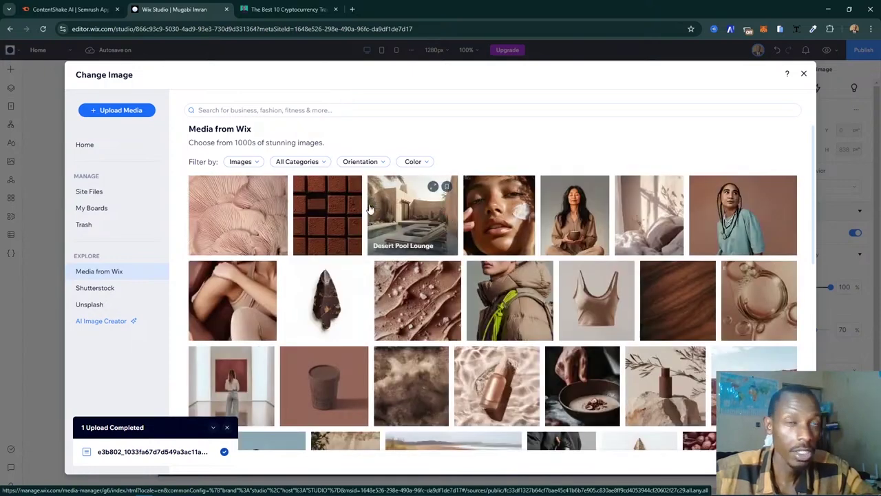
click(93, 307)
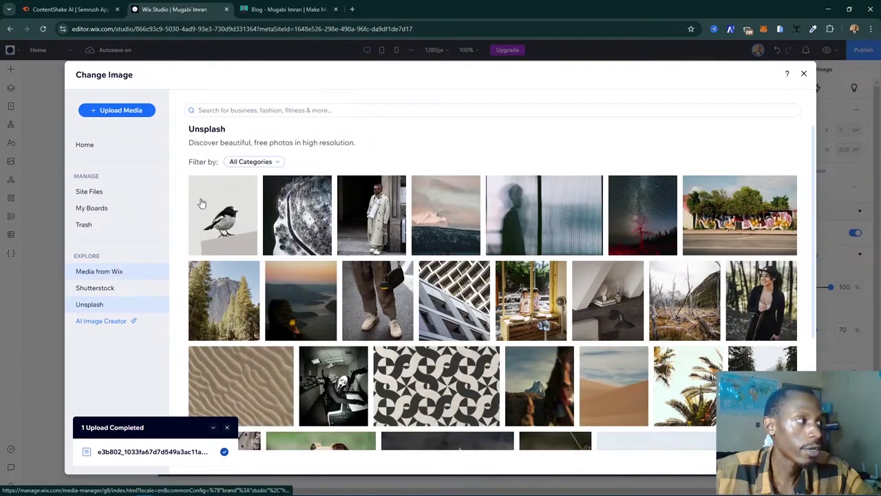
click(307, 108)
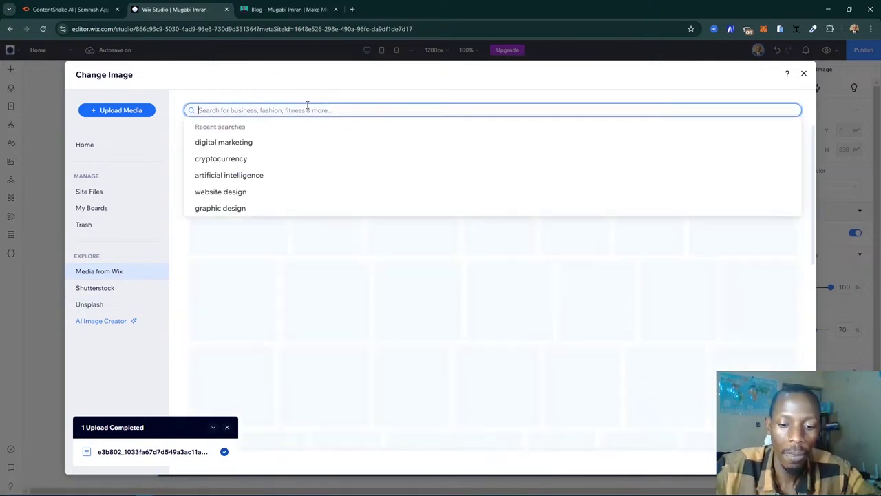
text(cr)
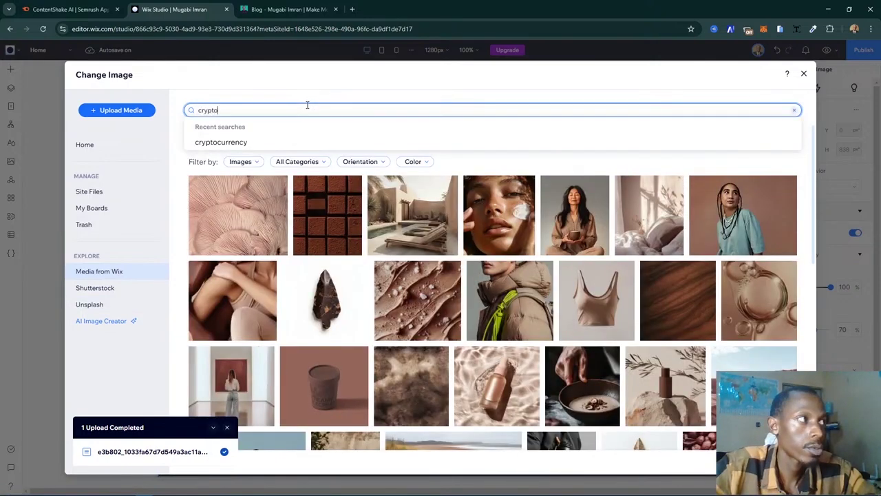
text(ypt)
key(BackSpace)
key(BackSpace)
key(BackSpace)
key(BackSpace)
key(BackSpace)
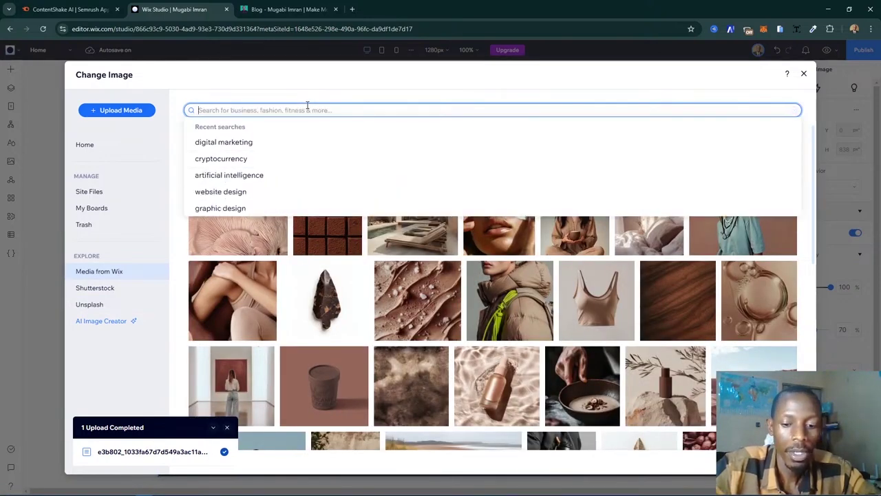
text(web)
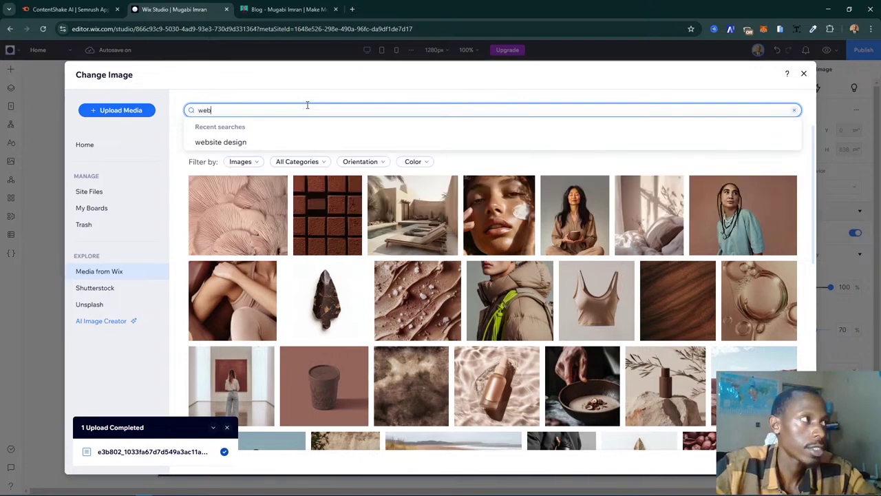
text(site design)
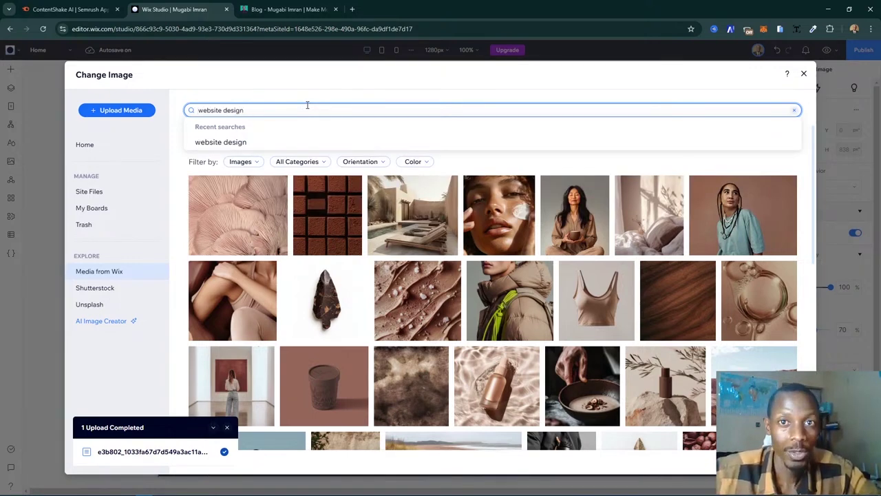
key(Return)
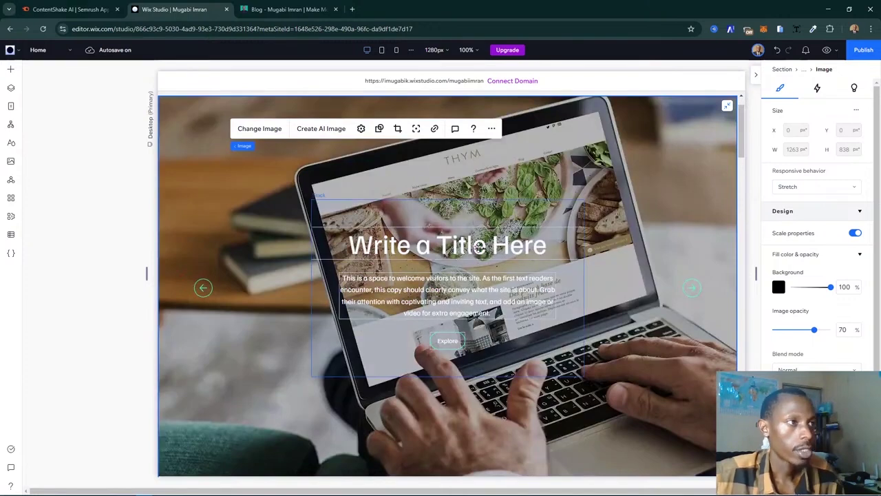
- Replace the slide's title placeholder with 'How to Buiild Websites'
click(485, 250)
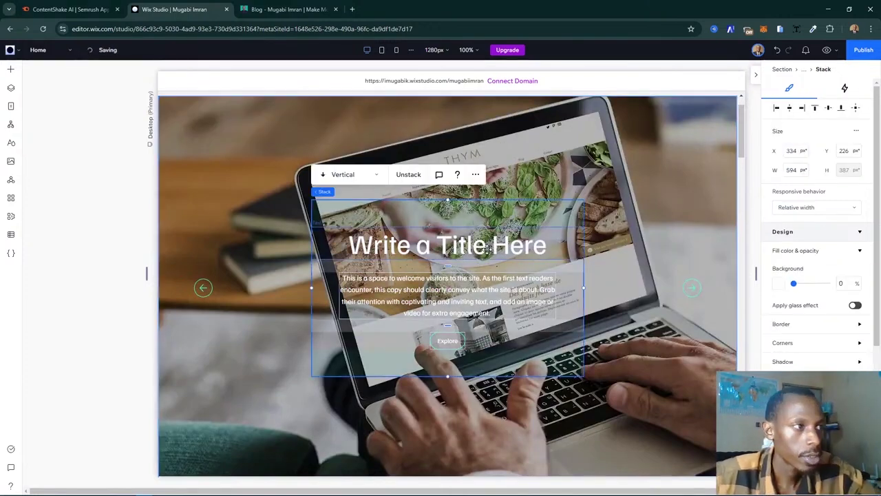
click(500, 249)
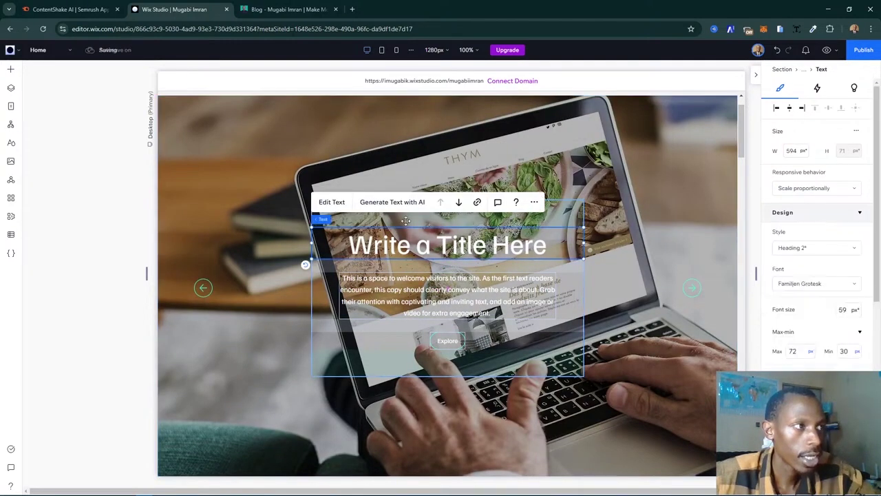
click(338, 204)
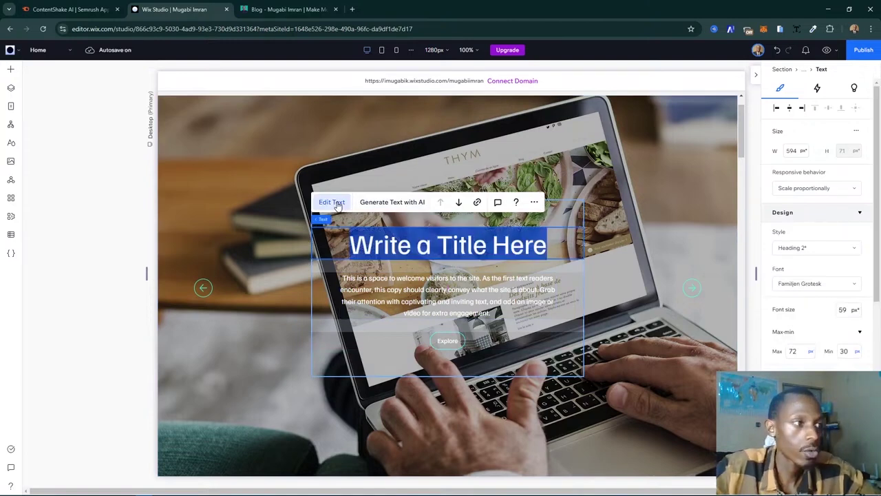
text(How)
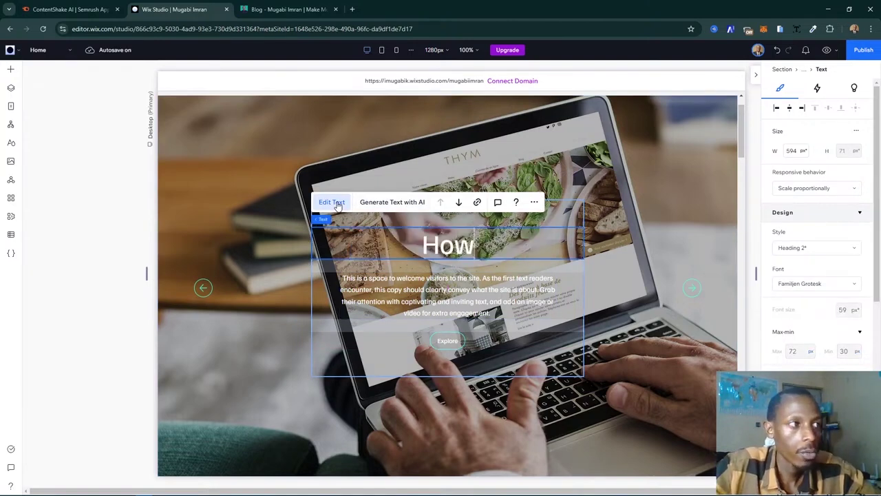
text( to Buiild)
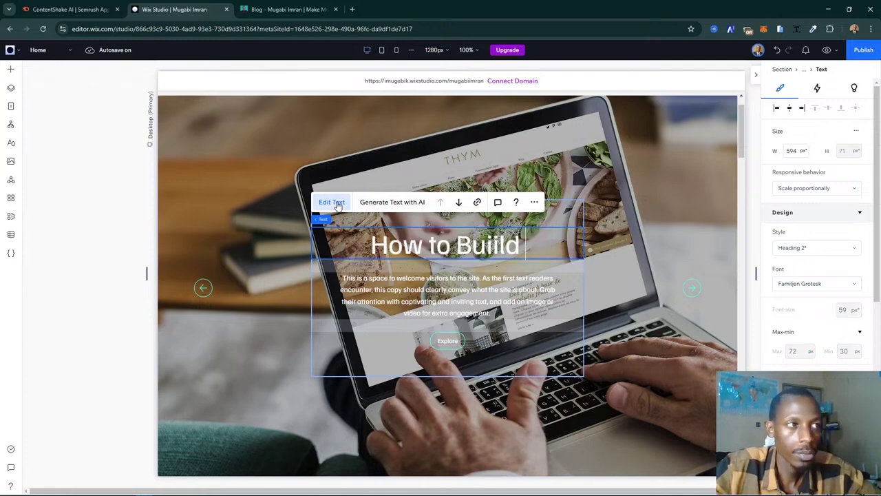
text( Websites)
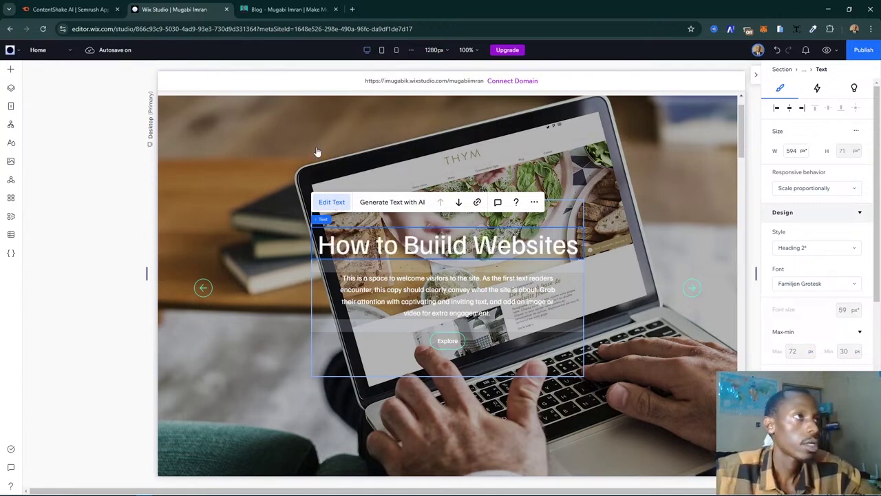
click(302, 12)
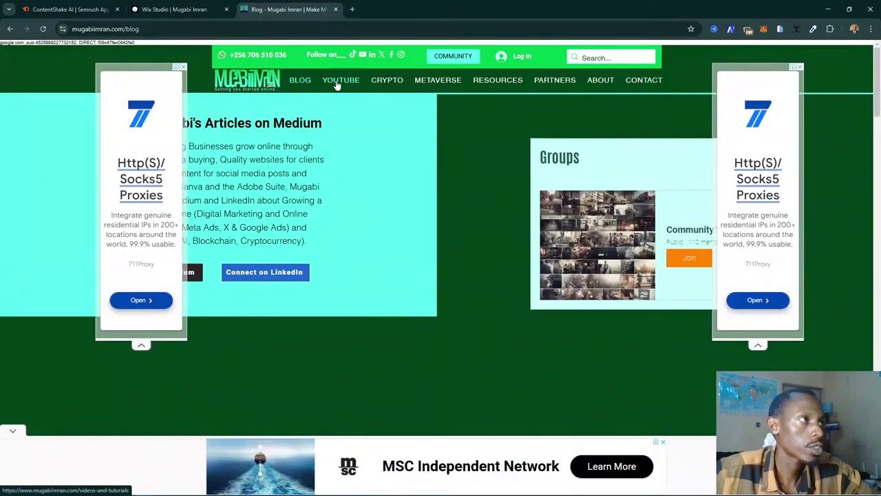
- Open the free Wix tutorial post 'How To Build a Website with Wix' in Chrome
mouse_move(301, 81)
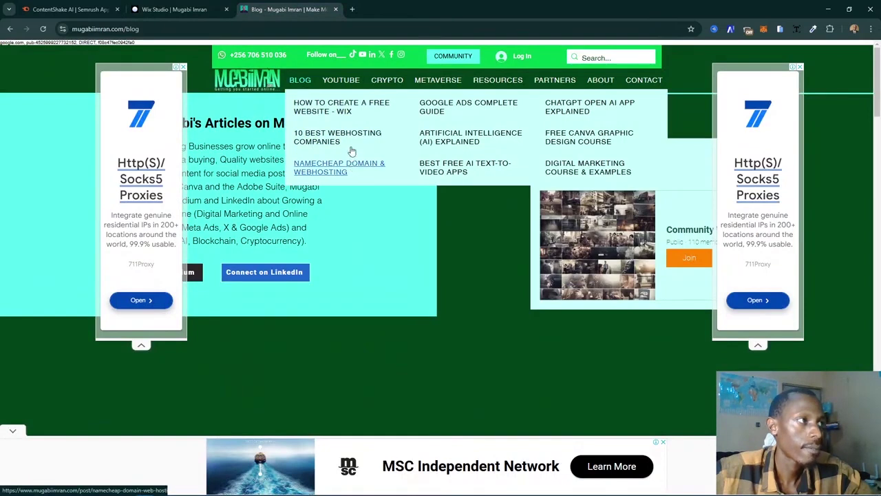
click(346, 108)
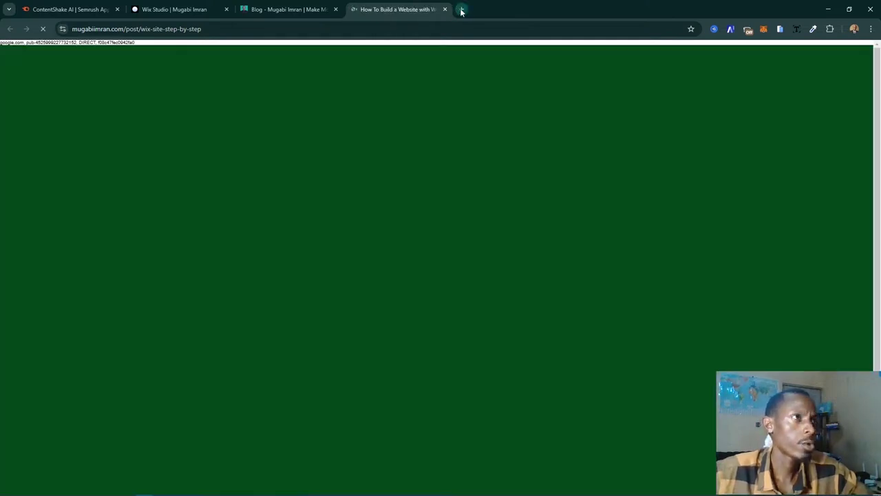
click(460, 9)
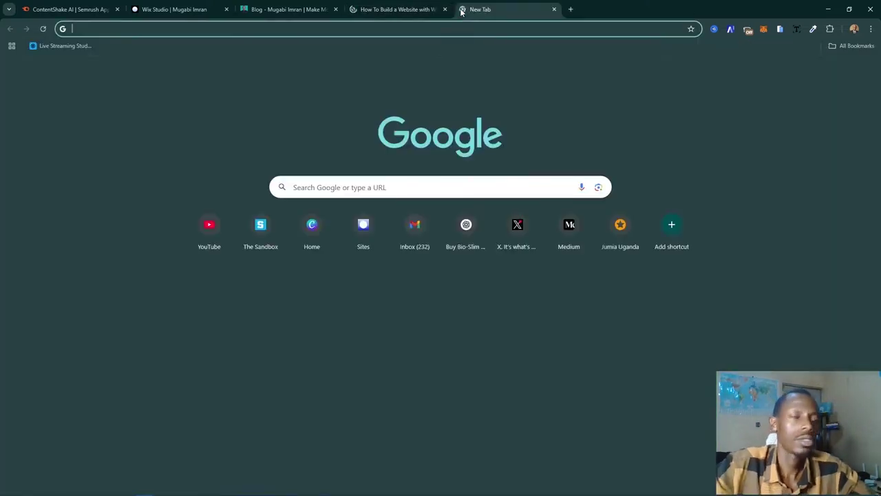
text(you)
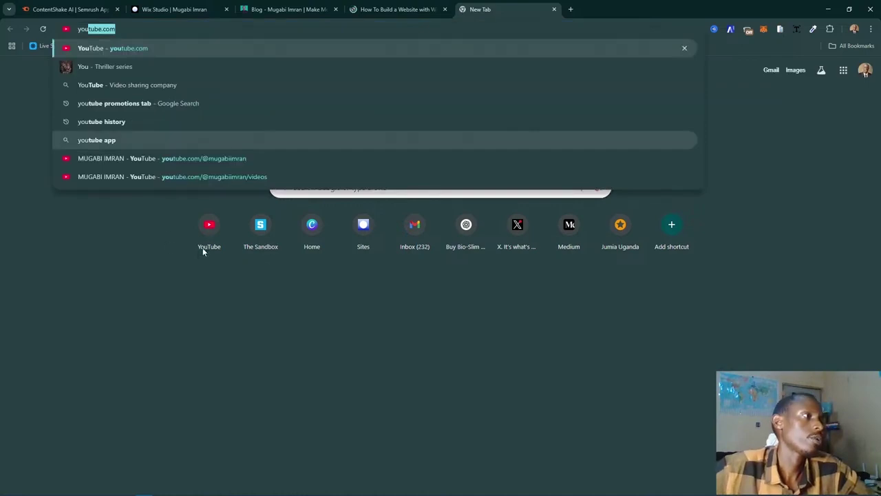
click(555, 9)
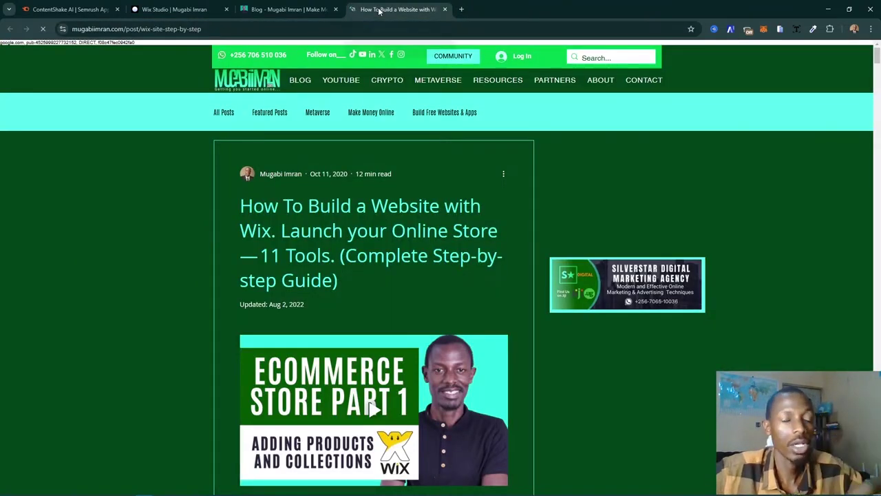
click(306, 7)
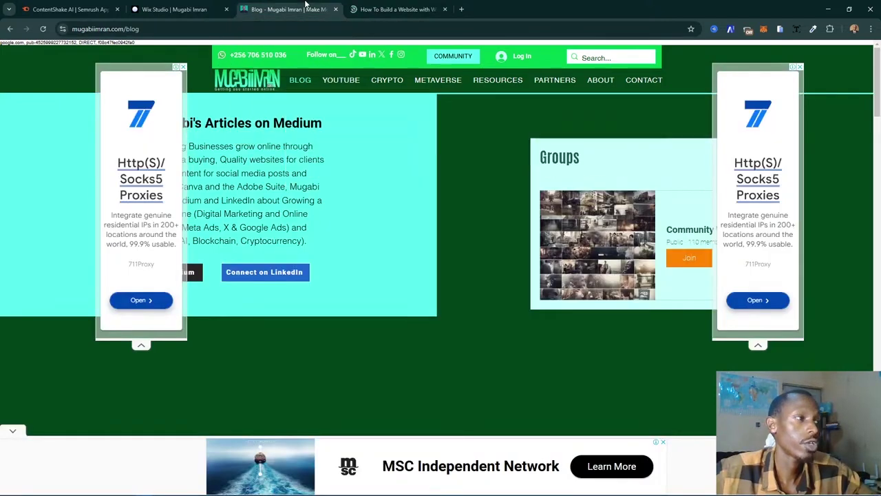
click(383, 6)
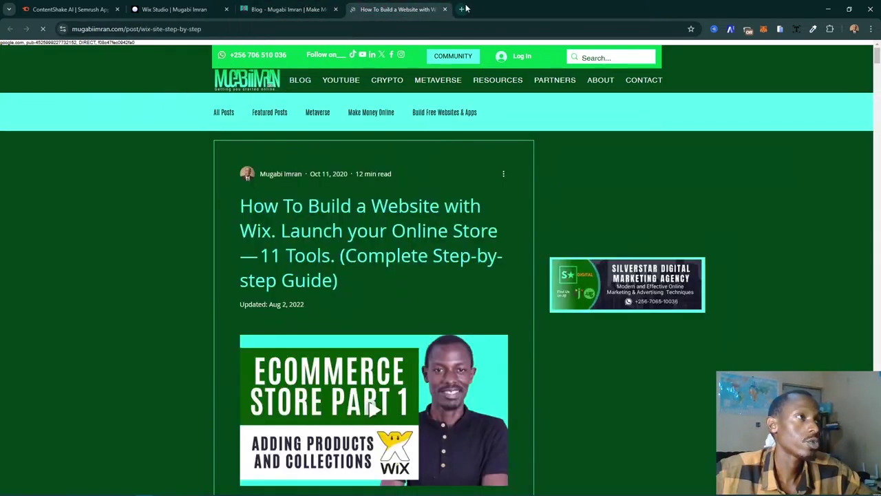
- Load youtube.com in a new tab and return to the Wix Studio editor
click(462, 9)
text(youtube.com)
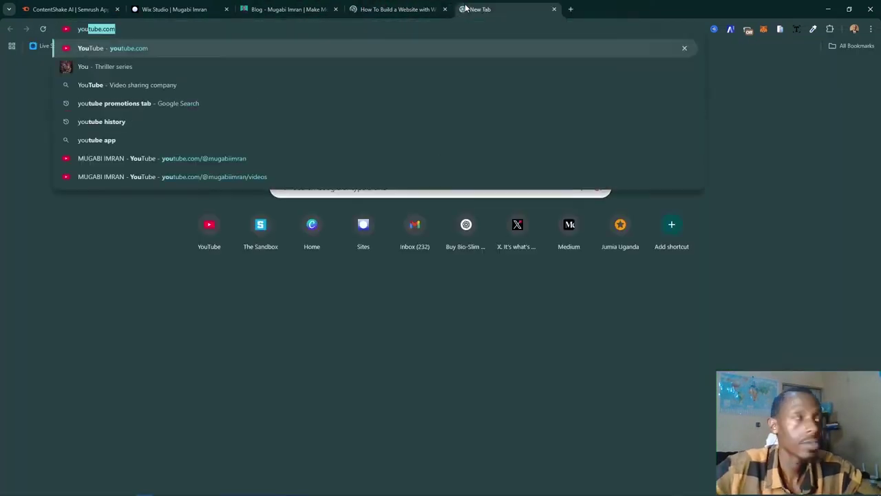
key(Return)
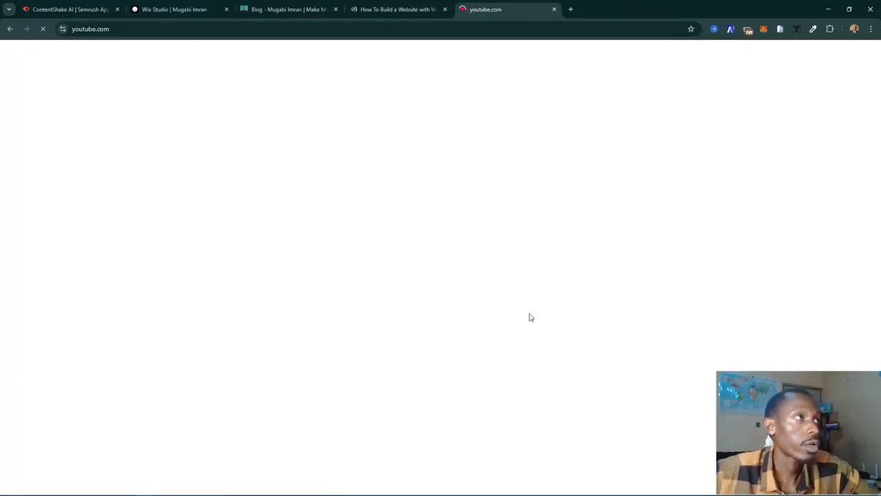
click(210, 9)
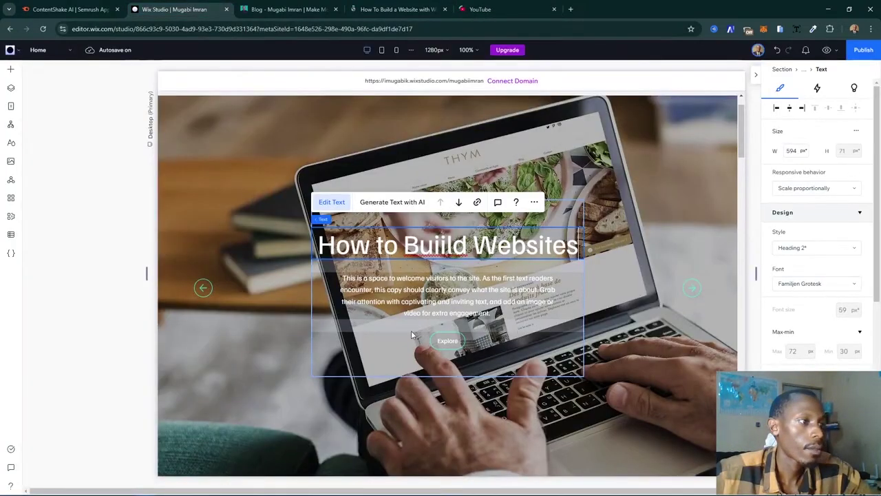
- Set the hero slide's Explore button link to the WEBDESIGN site page
click(253, 297)
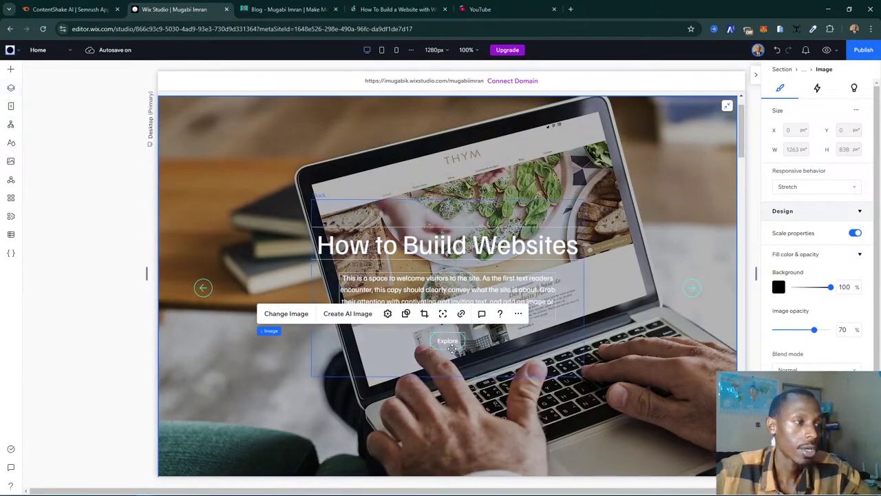
click(454, 342)
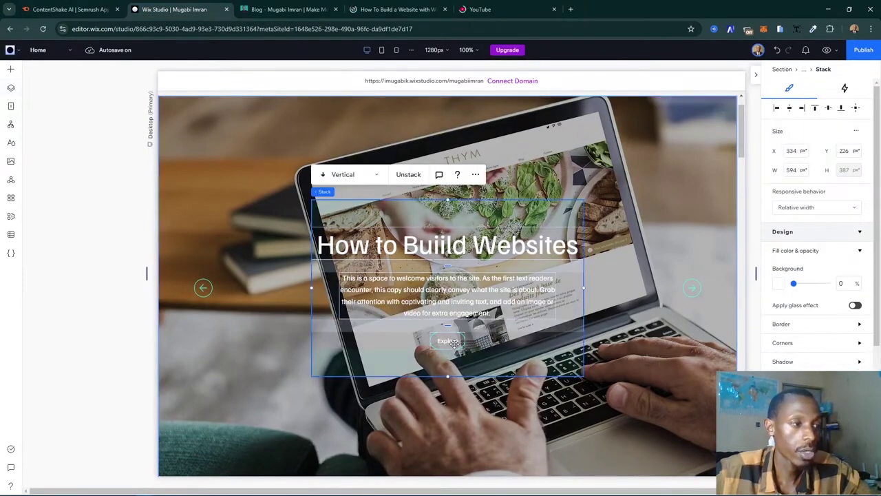
click(442, 343)
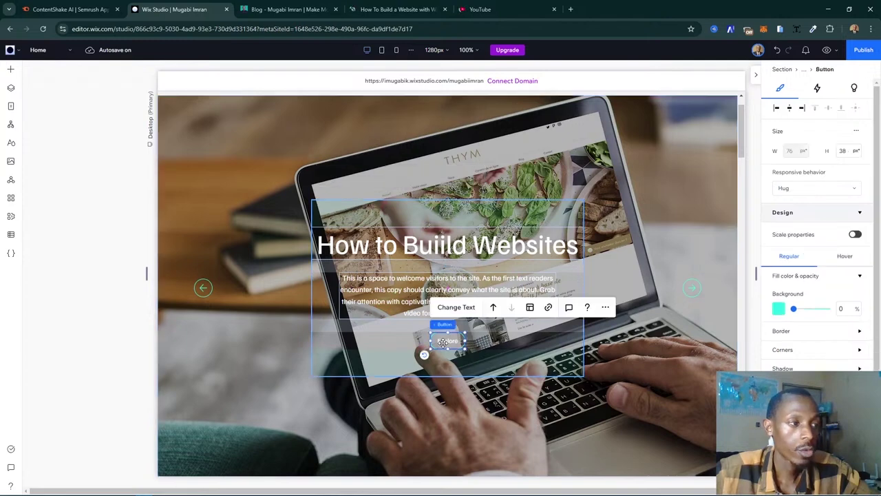
click(548, 308)
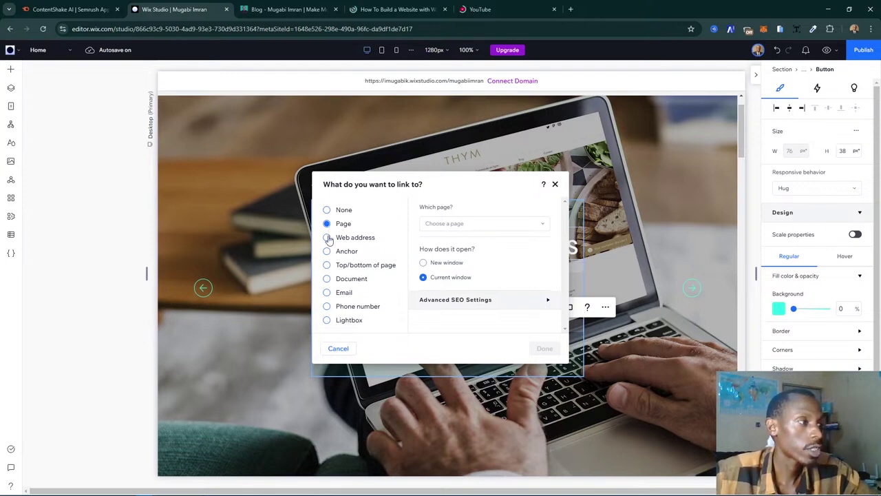
click(442, 223)
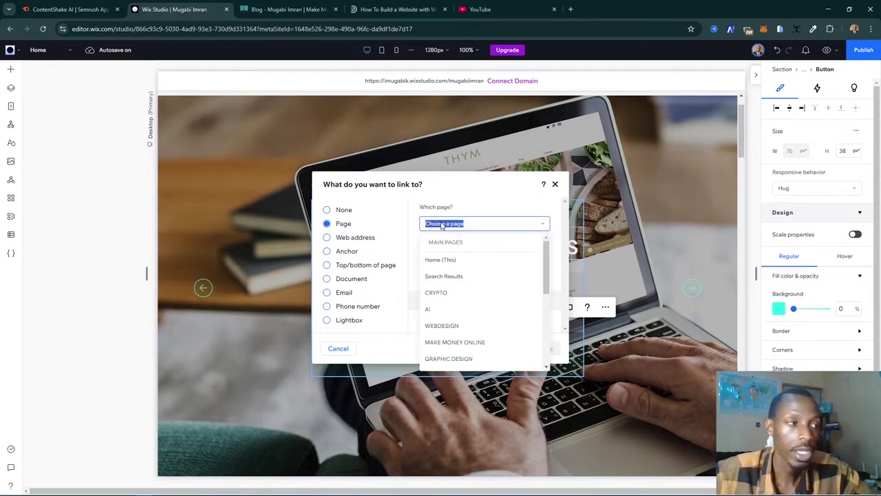
click(452, 326)
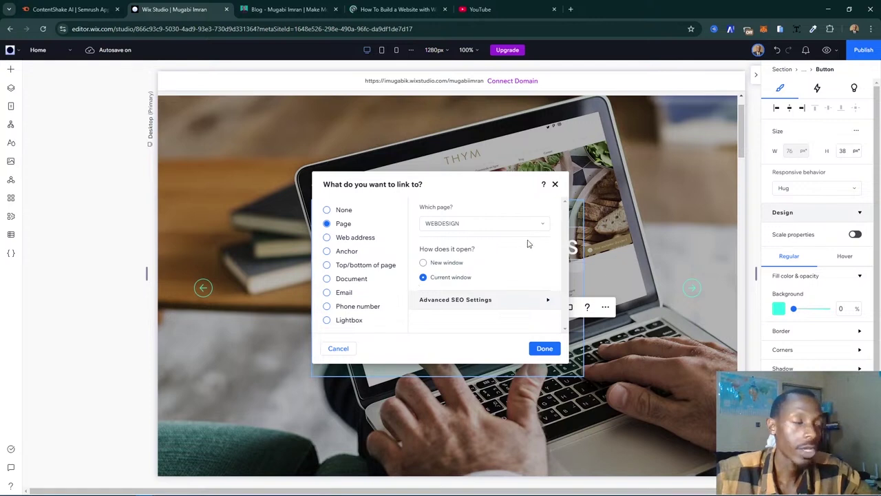
click(538, 347)
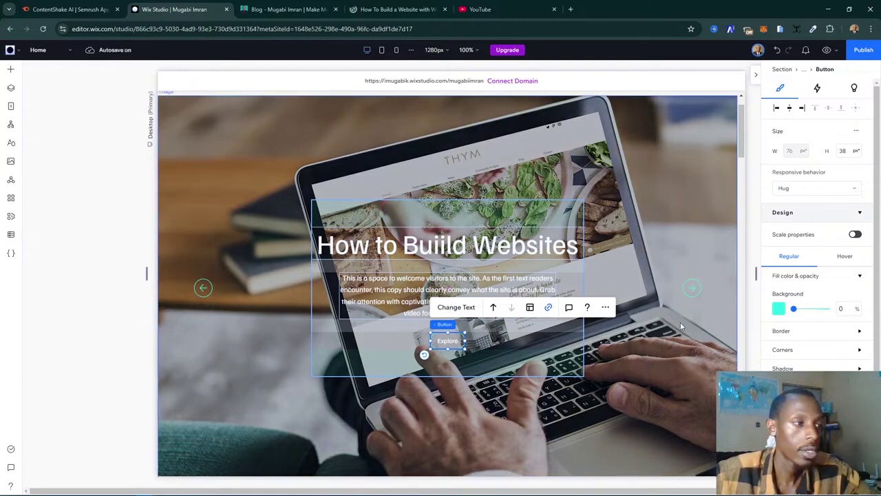
click(548, 310)
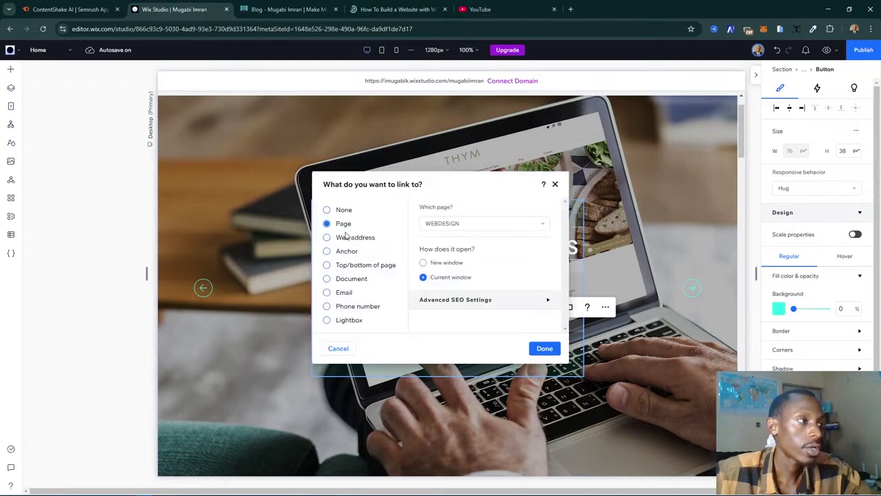
- Try a mugabiimran.com web address, then restore the Explore button's WEBDESIGN page link
click(344, 238)
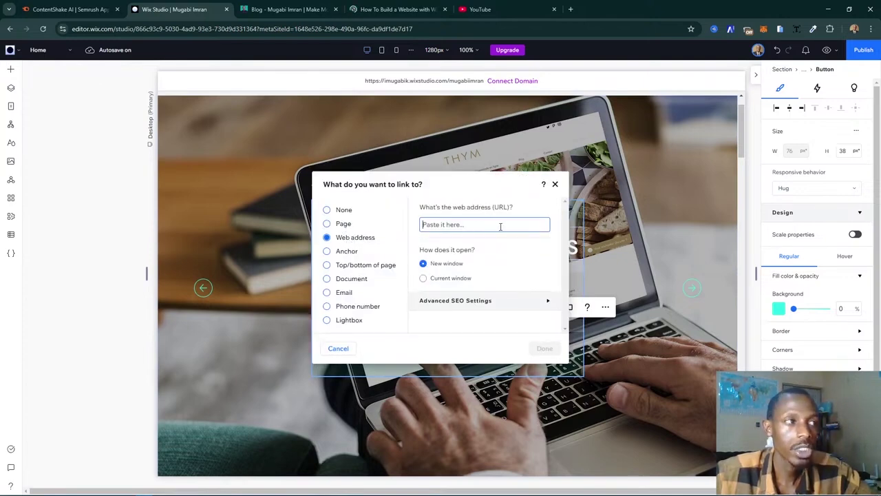
text(mugabiimr)
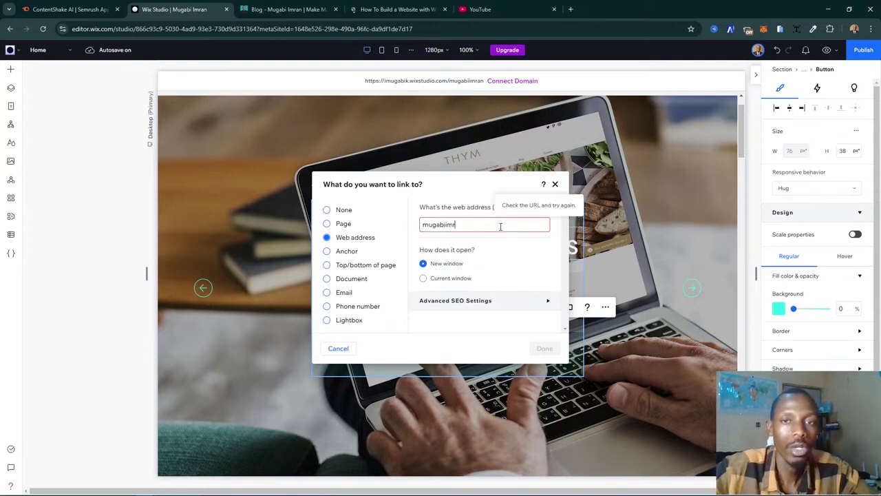
text(an.com)
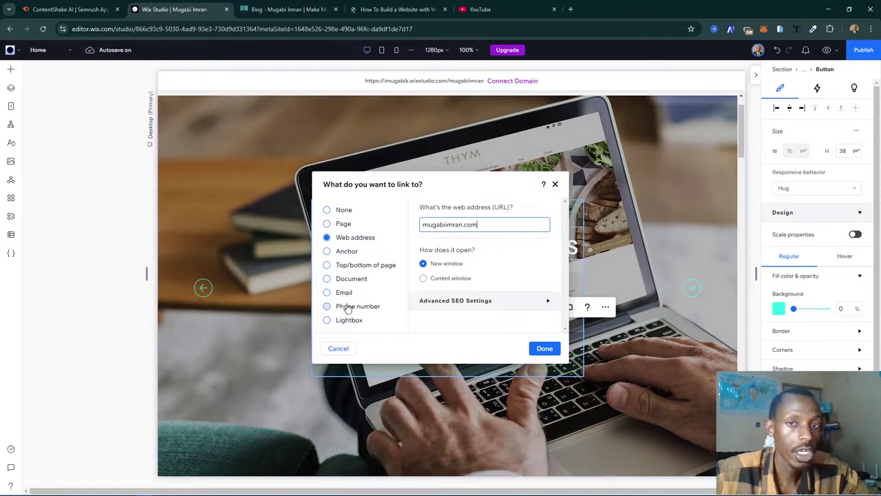
click(343, 227)
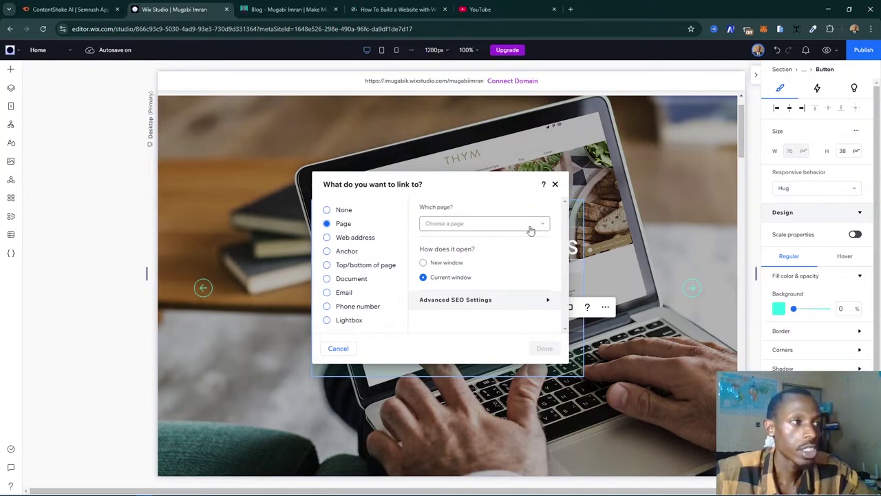
click(530, 227)
click(460, 327)
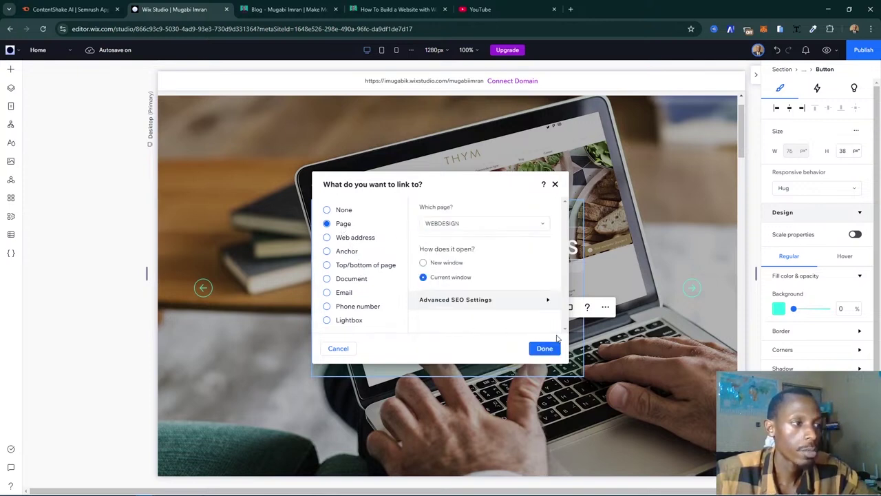
click(543, 350)
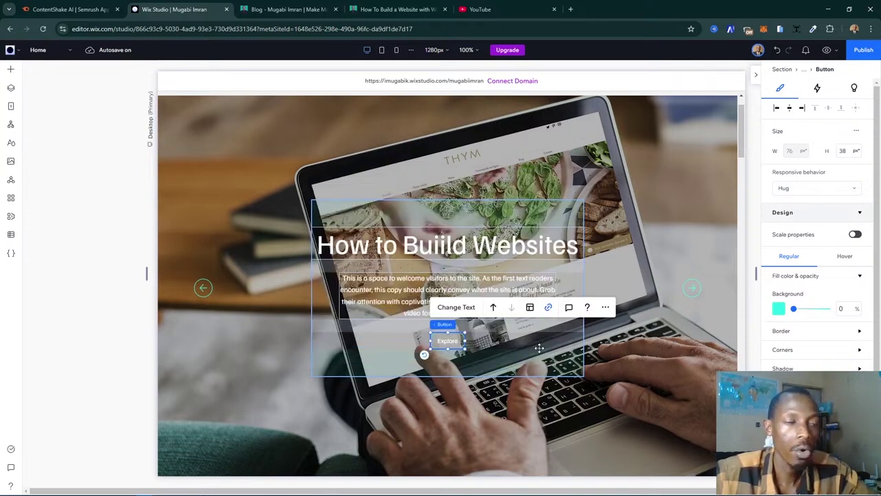
- Copy the opening paragraph of the 'How To Build a Website with Wix' post
click(414, 282)
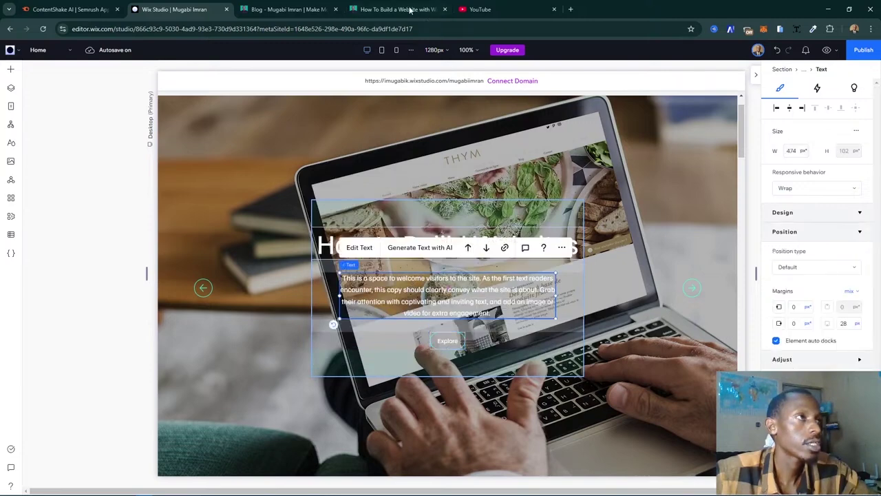
click(398, 9)
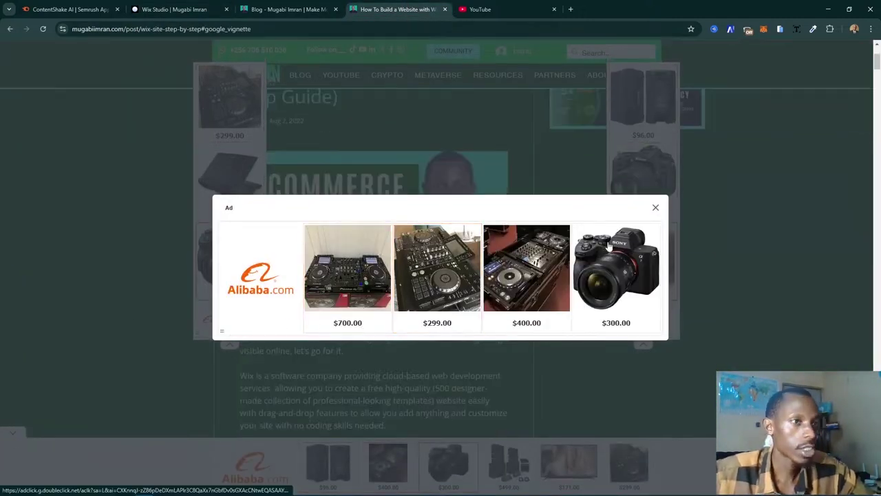
click(656, 208)
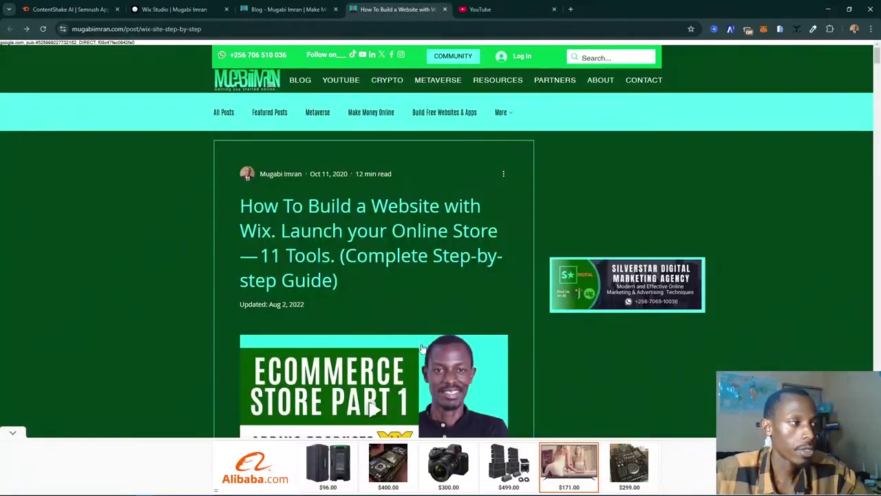
scroll(385, 330, down, 5)
scroll(384, 331, up, 2)
triple_click(295, 351)
key(ctrl+c)
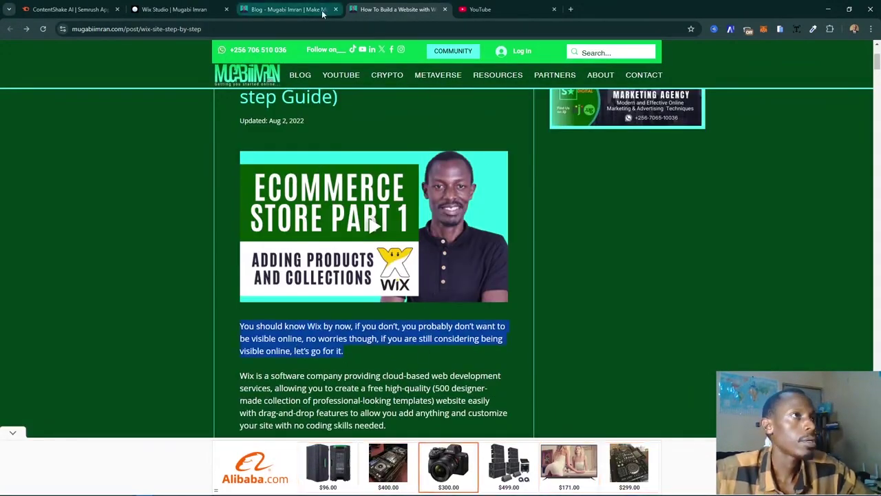
click(175, 8)
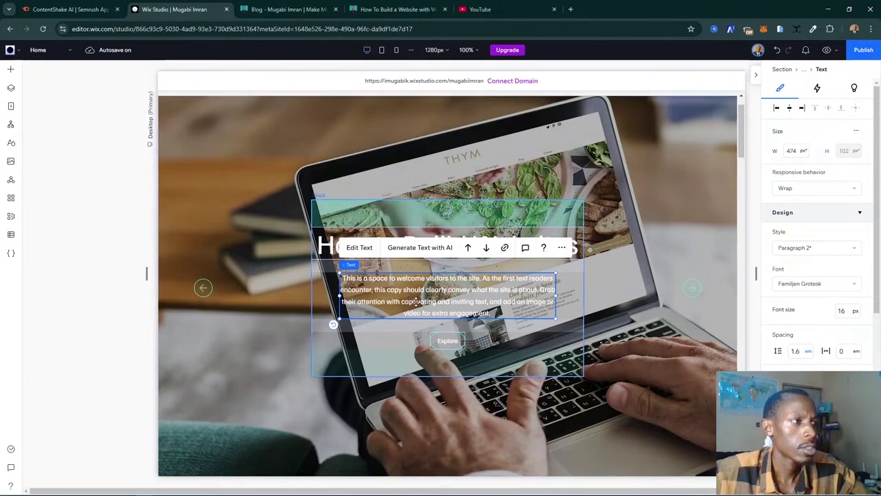
- Paste the blog intro ('You should know Wix by now…let's go for it!') over the placeholder paragraph
double_click(479, 301)
key(ctrl+v)
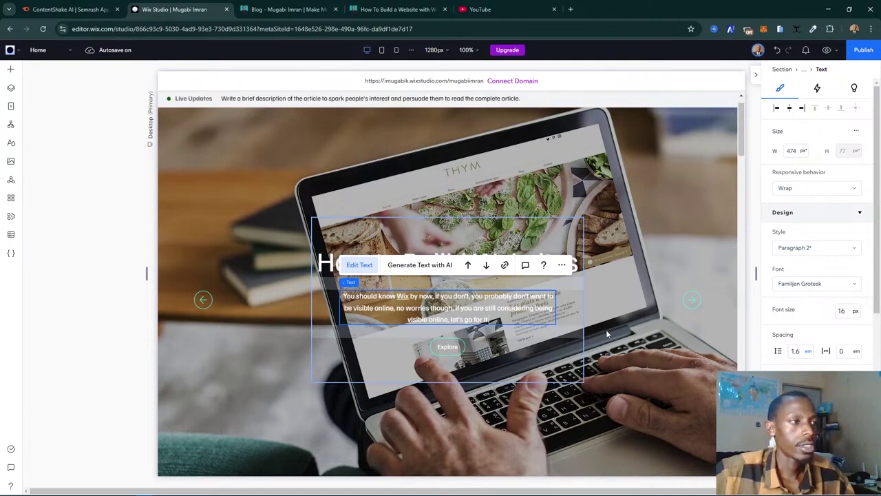
click(607, 334)
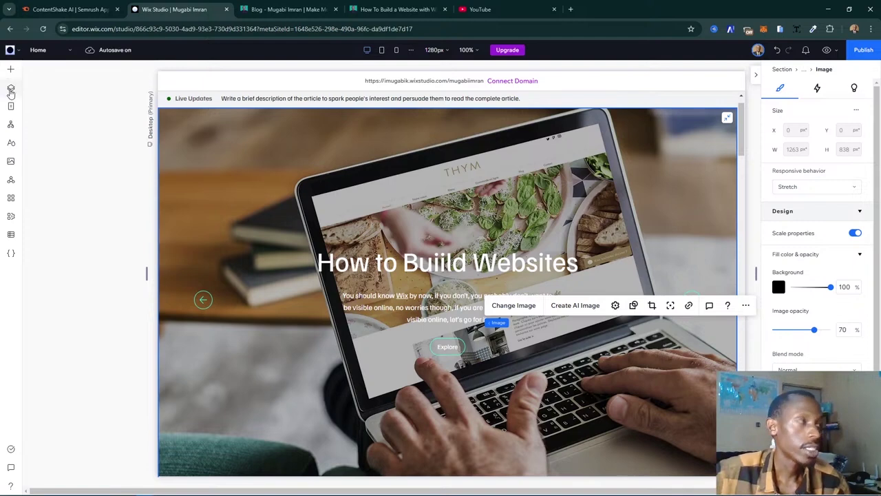
click(11, 89)
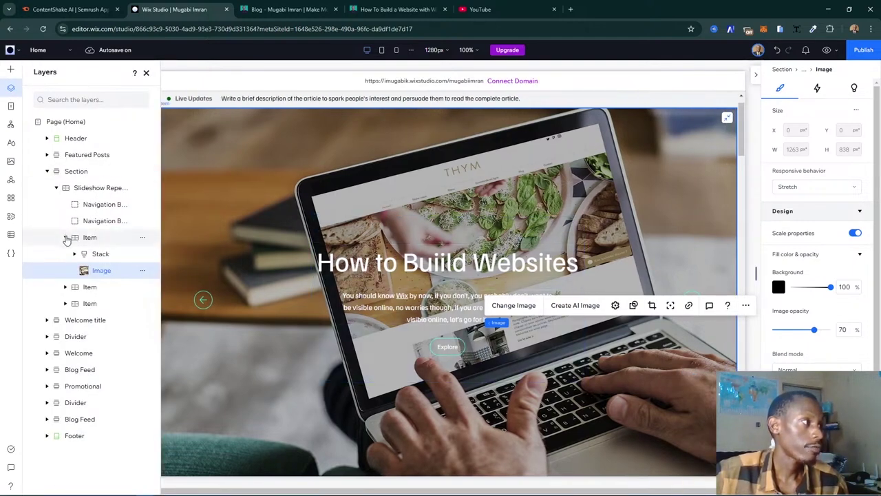
- Collapse the first slide's layers, then select the third slide, 'Crypto Trading Apps in Uganda', and close the Layers panel
click(99, 239)
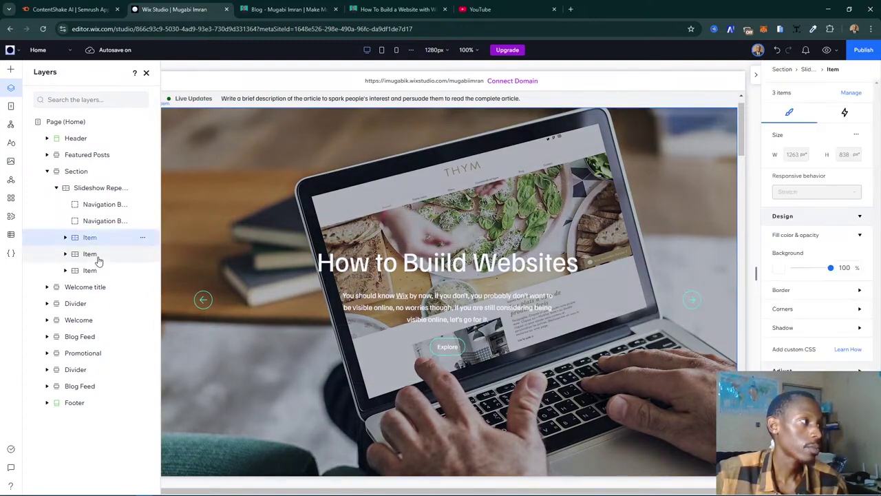
click(98, 261)
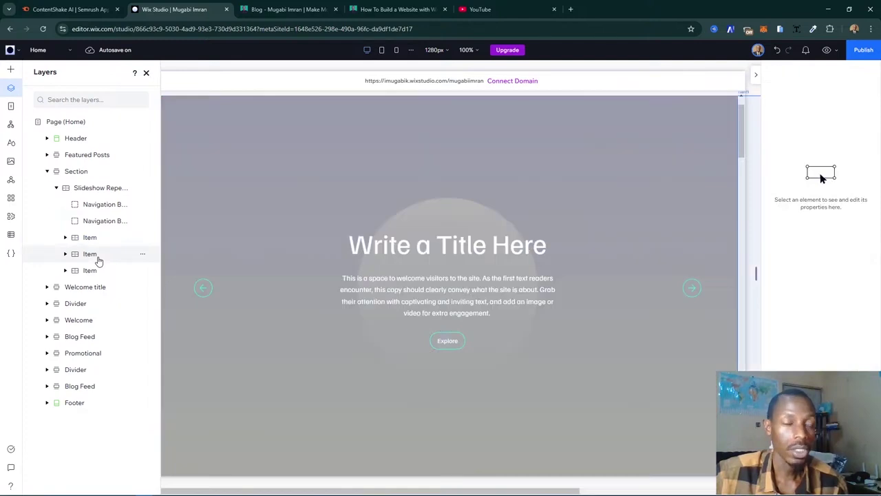
click(98, 261)
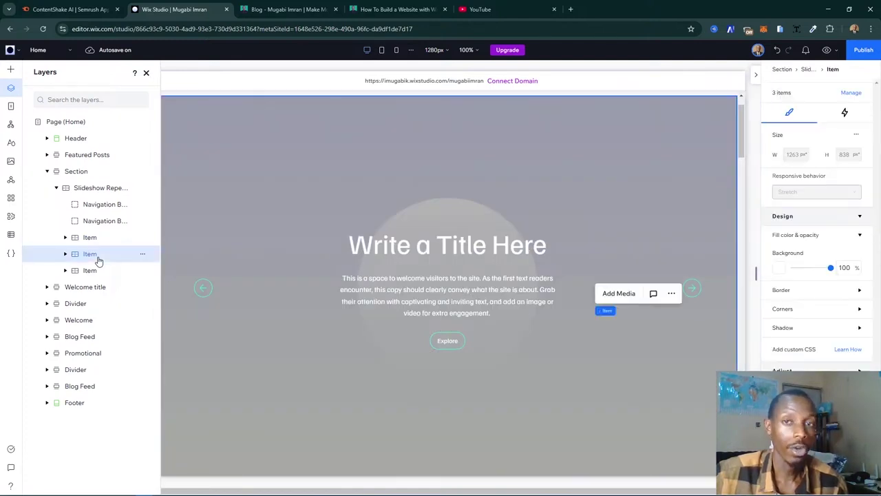
key(Escape)
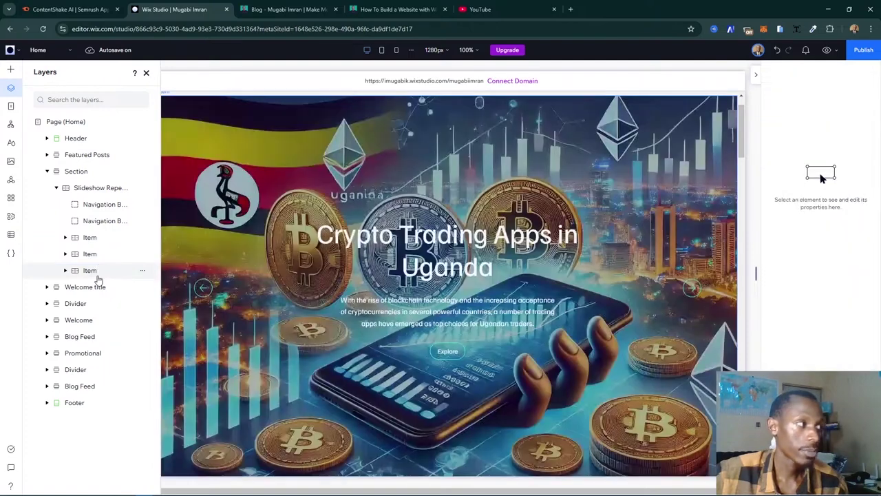
click(280, 293)
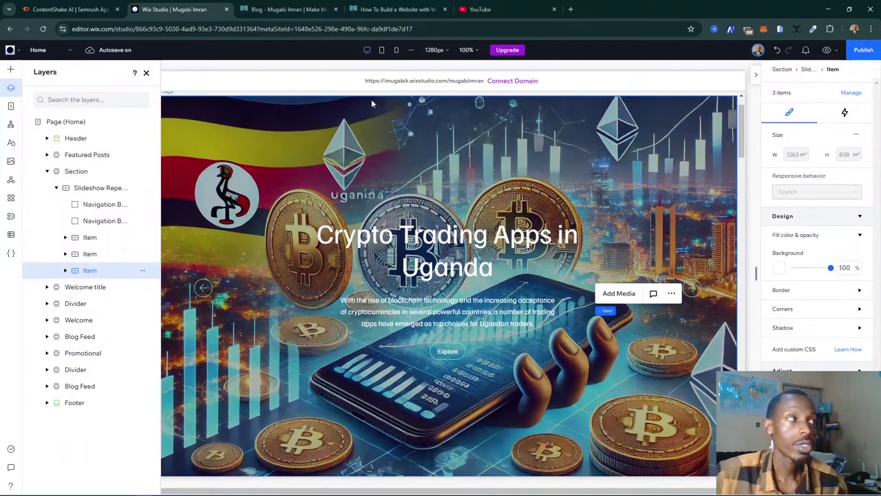
click(147, 73)
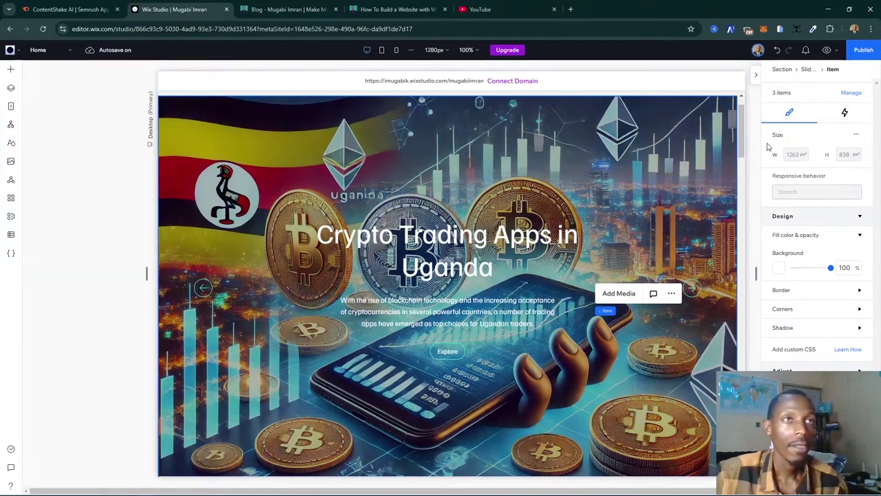
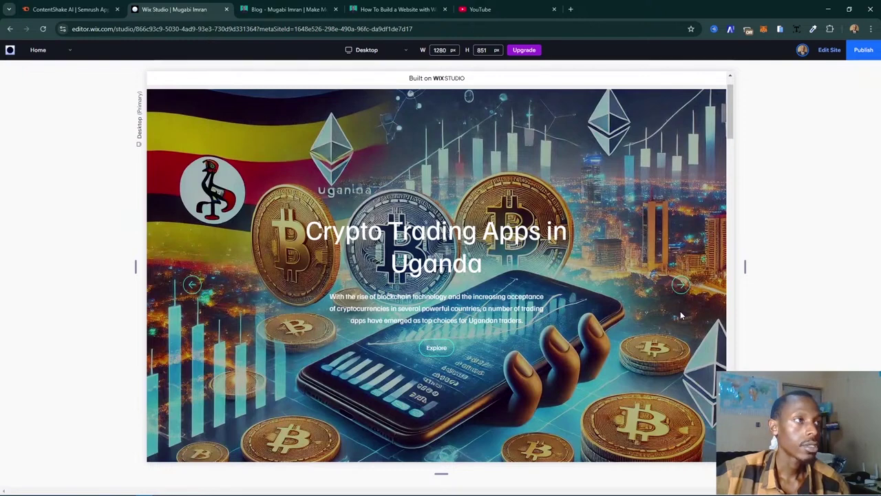
- Advance the preview slideshow to the Crypto Trading Apps slide and return to the editor
click(681, 285)
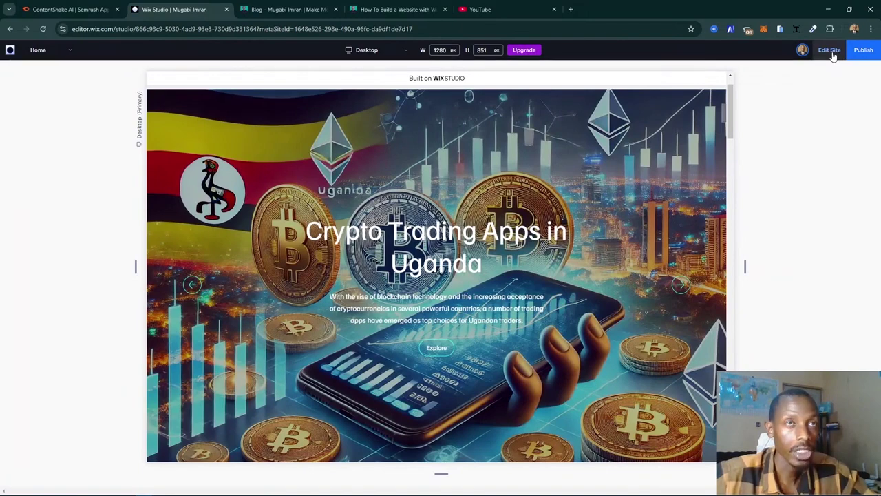
click(829, 50)
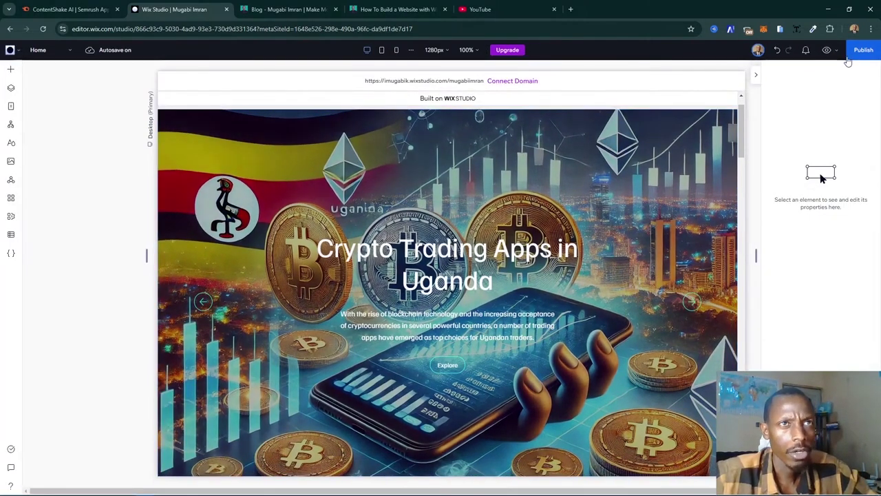
- Publish the site live and dismiss the Congratulations confirmation
click(859, 53)
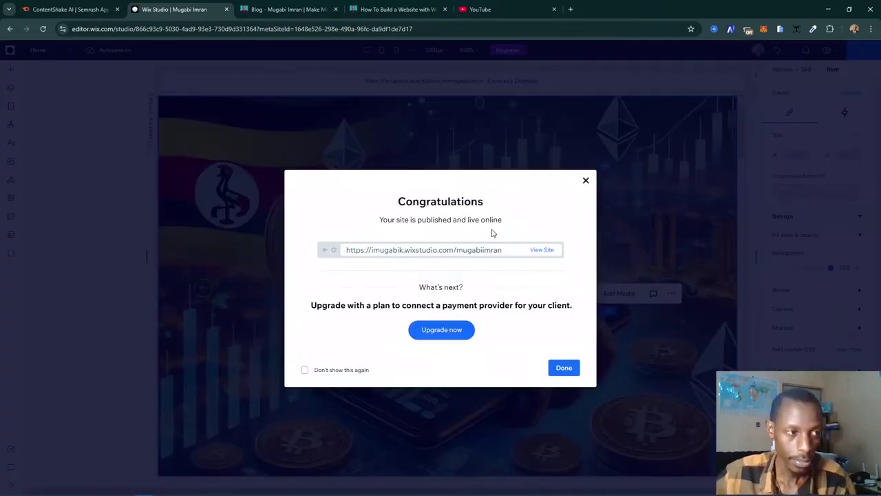
click(562, 369)
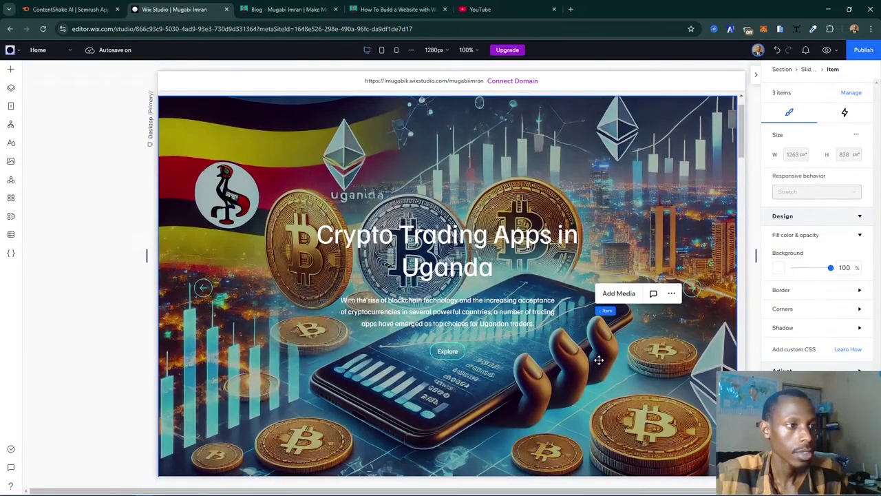
- Delete the cyan MUGABIIMRAN.COM banner section, then select the Live Updates strip
scroll(599, 360, down, 3)
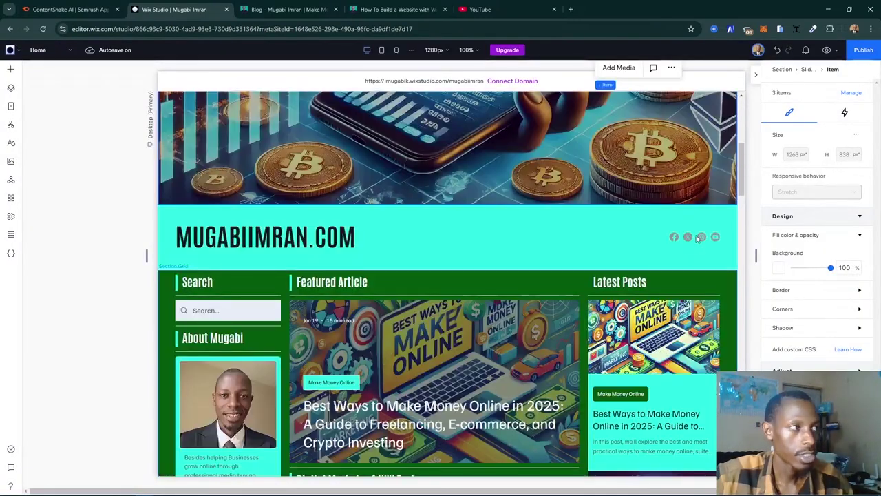
click(479, 237)
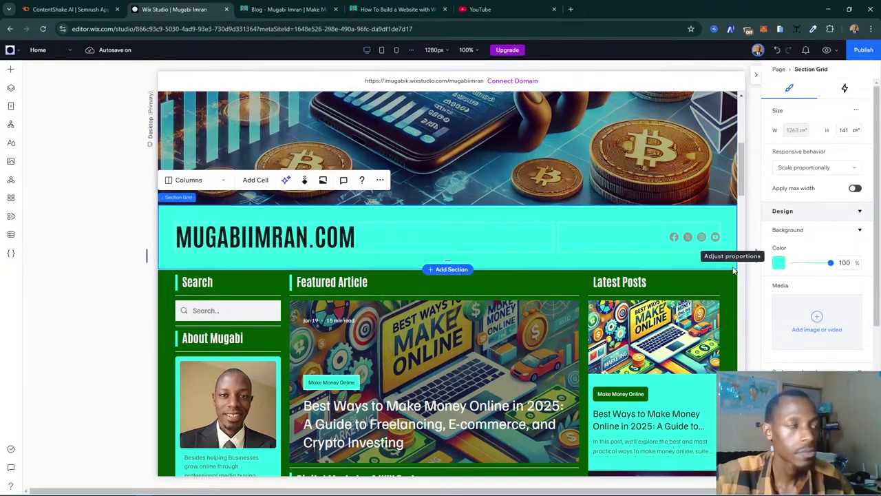
key(Delete)
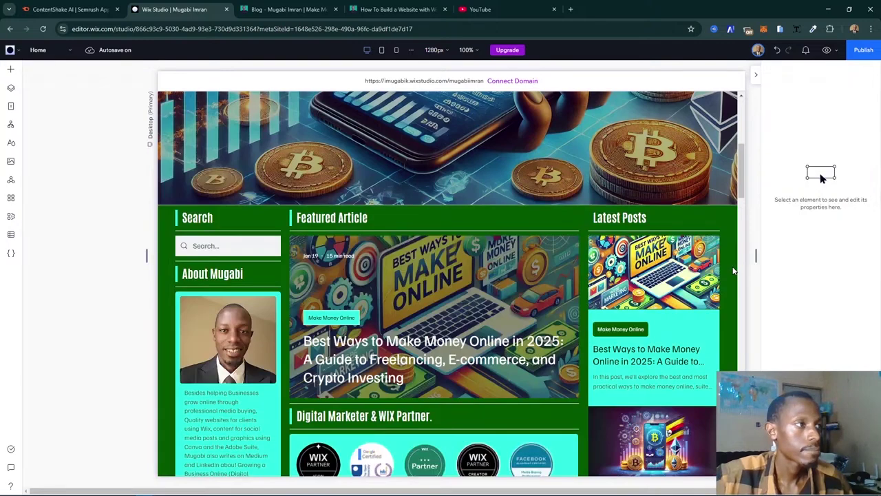
scroll(496, 270, up, 10)
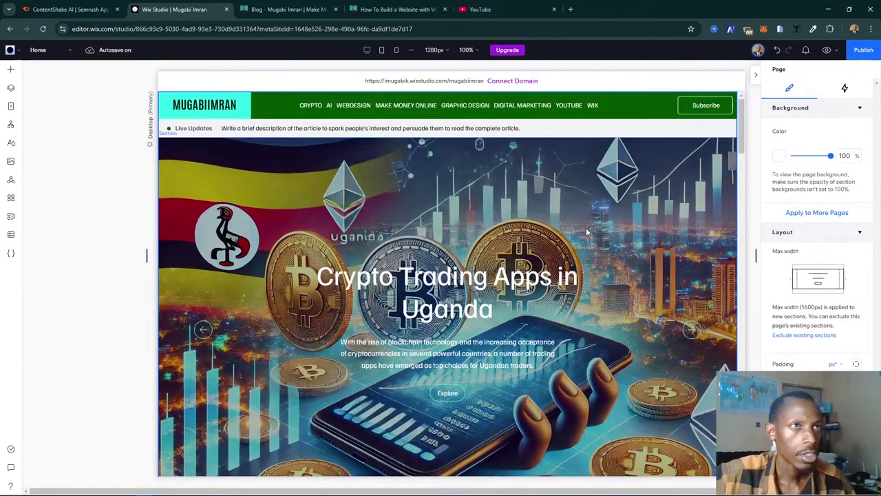
click(709, 131)
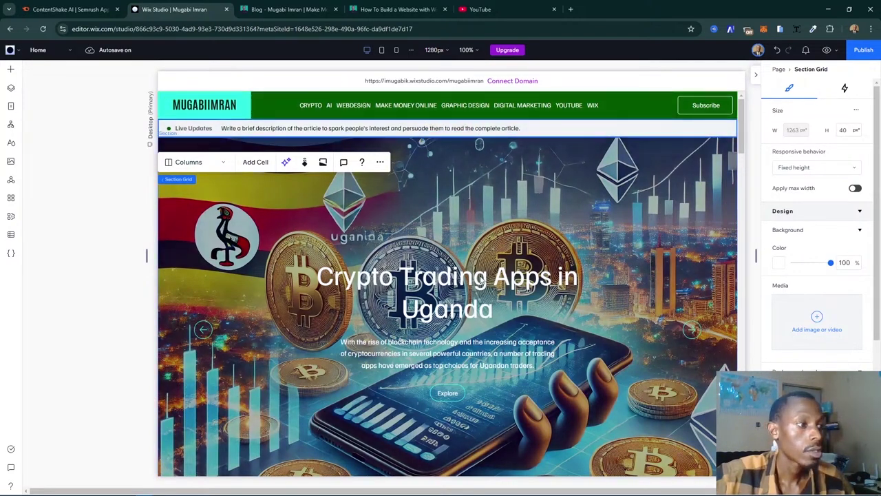
scroll(480, 279, down, 3)
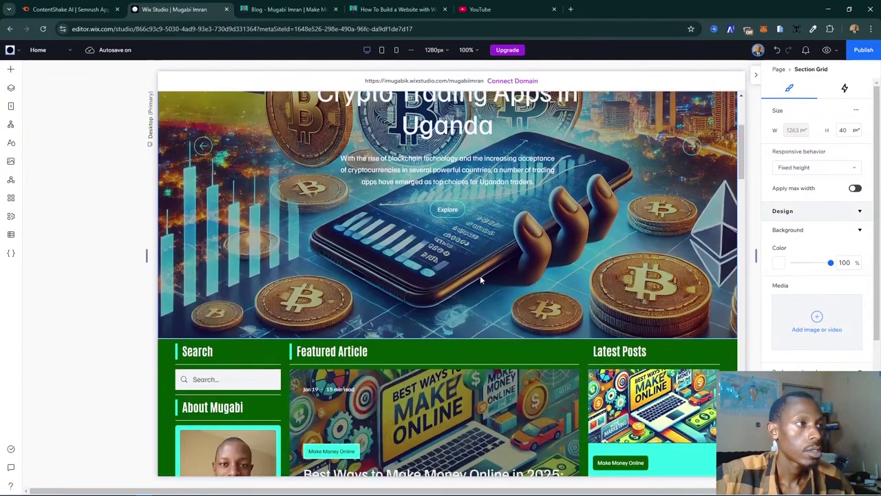
scroll(480, 276, down, 2)
scroll(480, 275, up, 5)
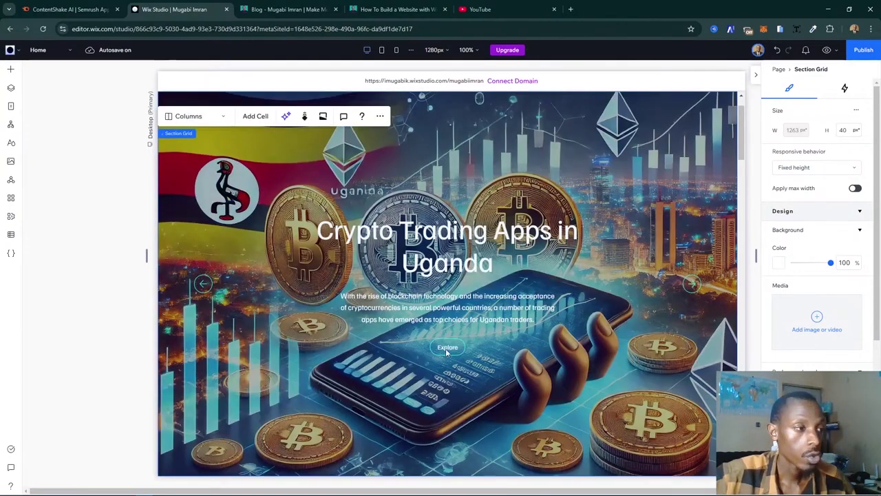
- Drill down to the hero's Explore button and relabel it 'Learn More...'
click(446, 348)
click(446, 348)
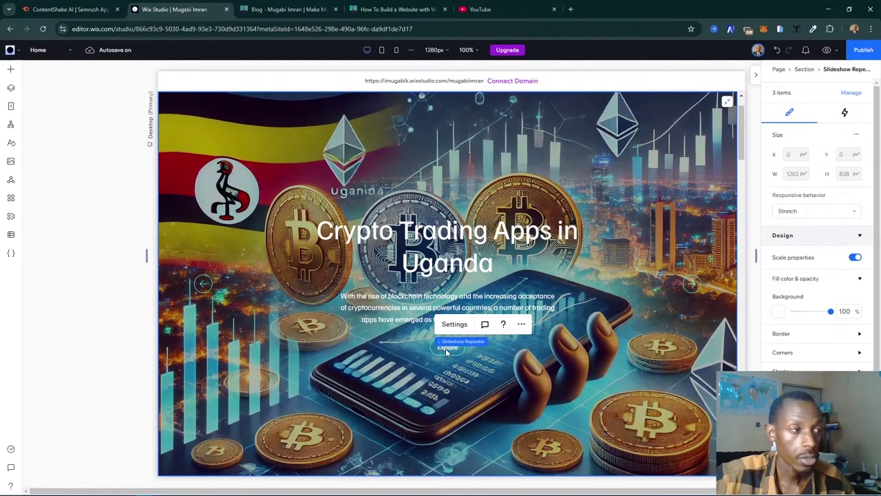
click(446, 348)
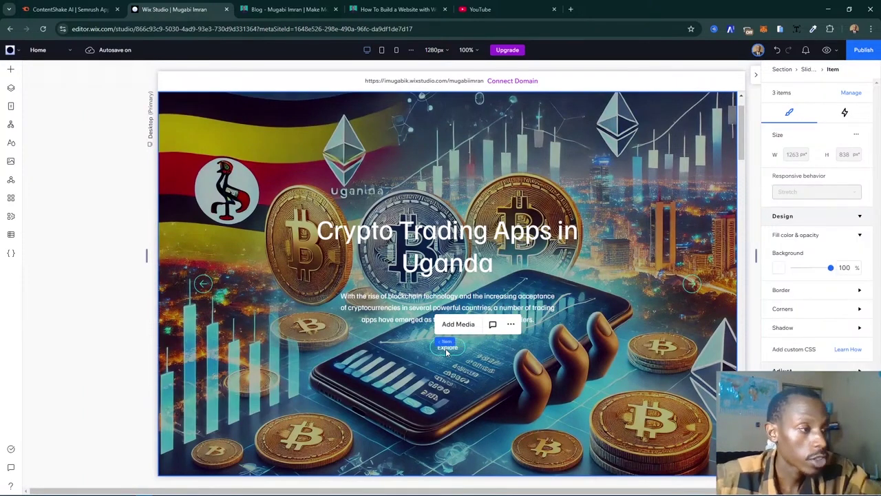
click(446, 350)
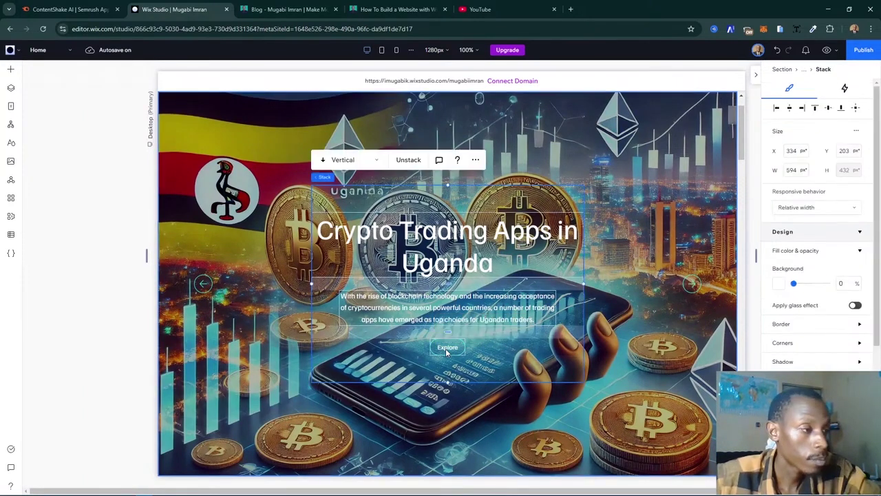
click(446, 350)
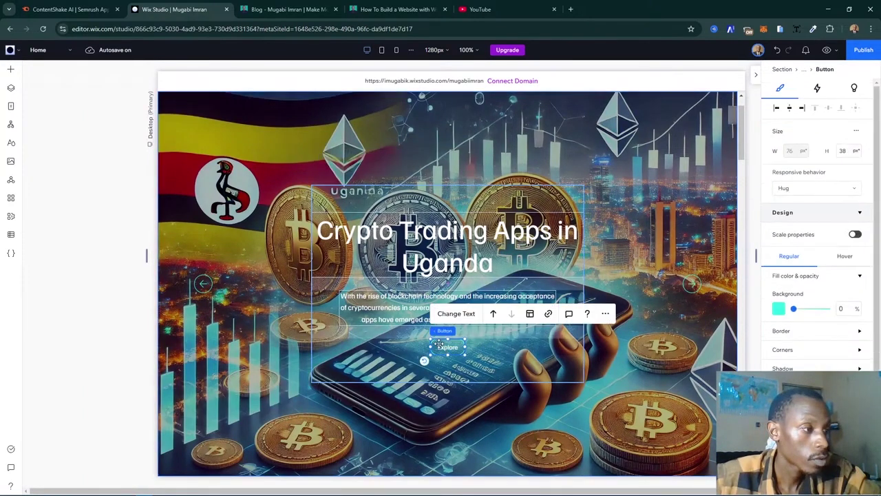
click(465, 320)
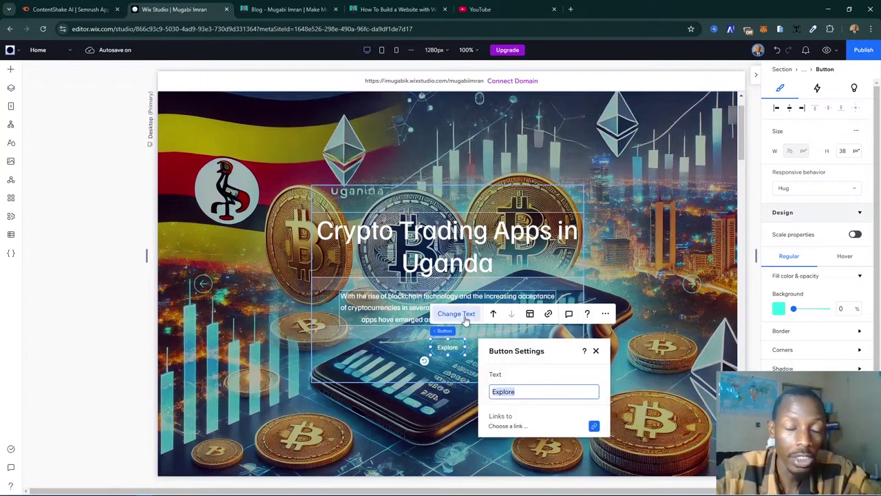
text(Learnmore)
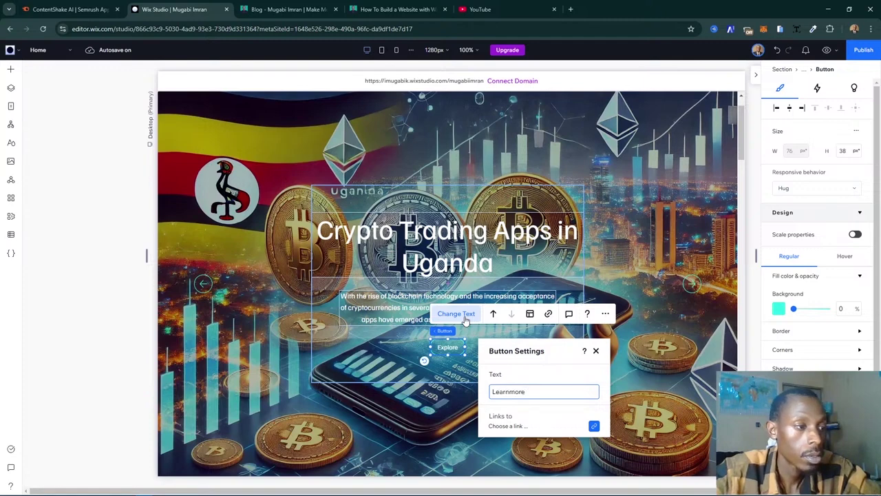
key(BackSpace)
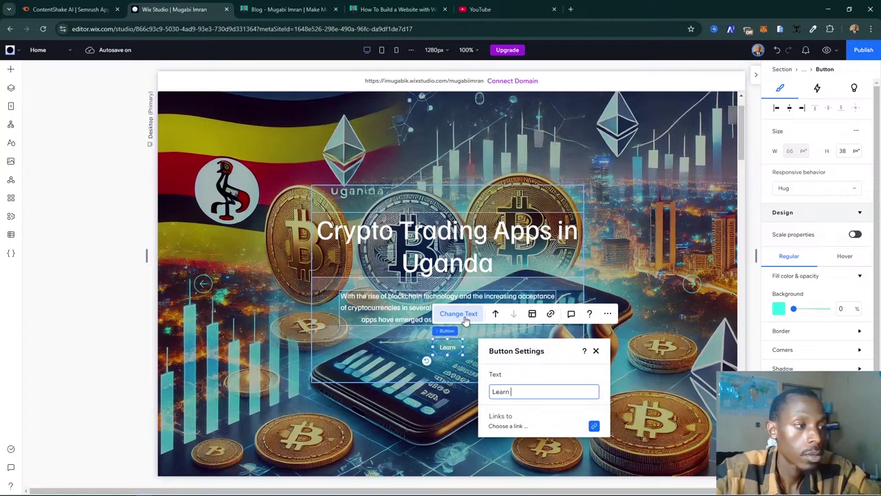
text(More...)
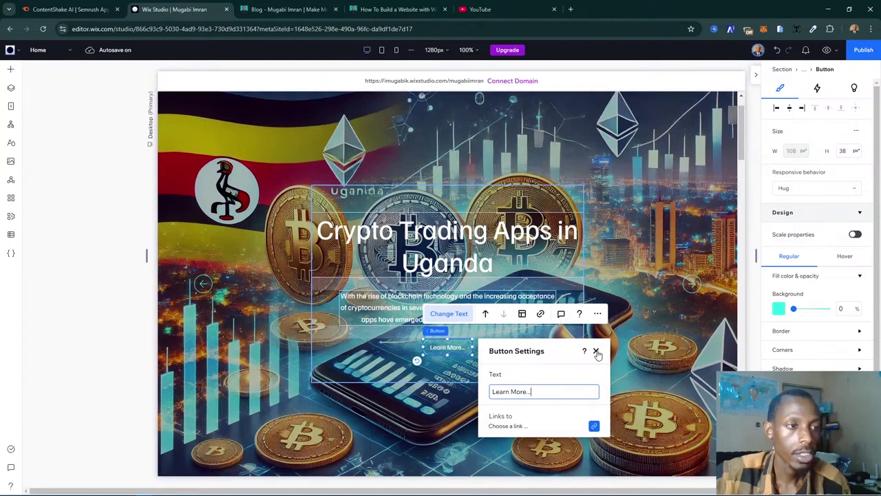
click(597, 350)
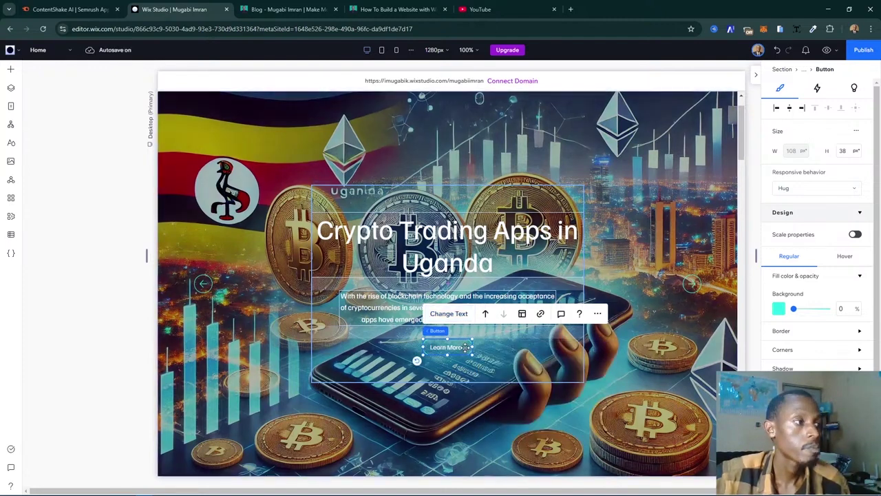
- Link the Learn More... button to the CRYPTO page, then switch to the live blog tab
click(543, 314)
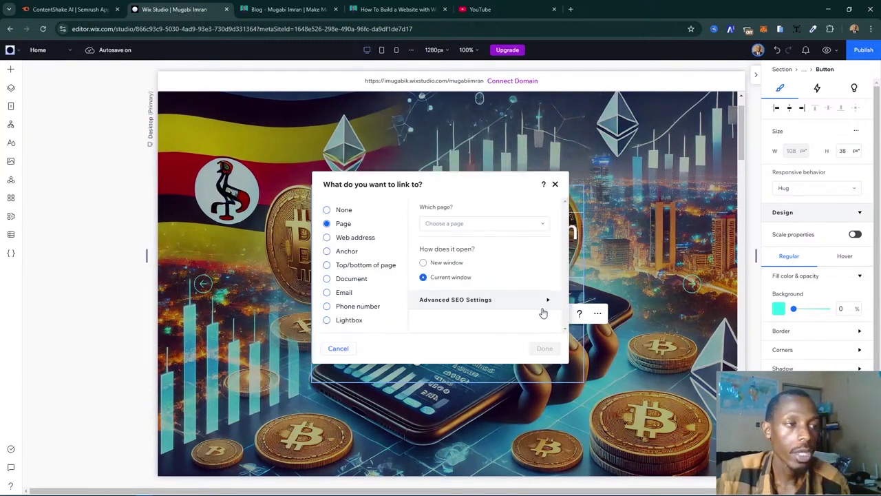
click(470, 226)
click(501, 294)
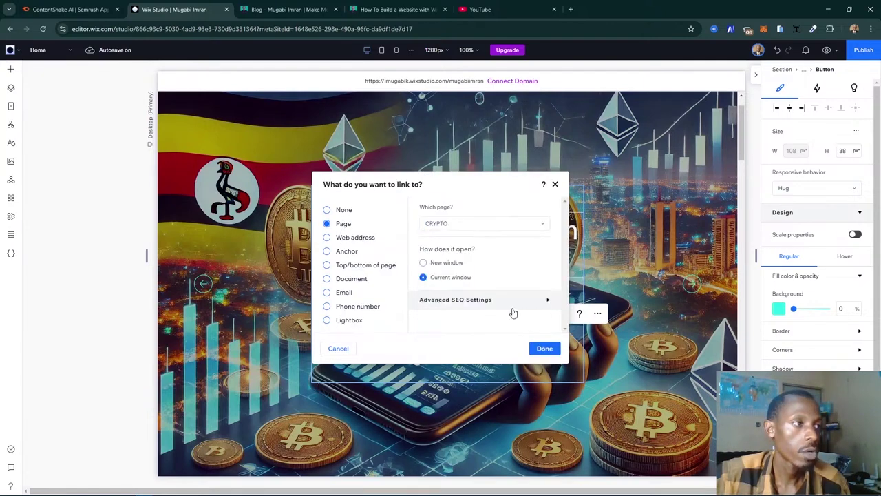
click(545, 350)
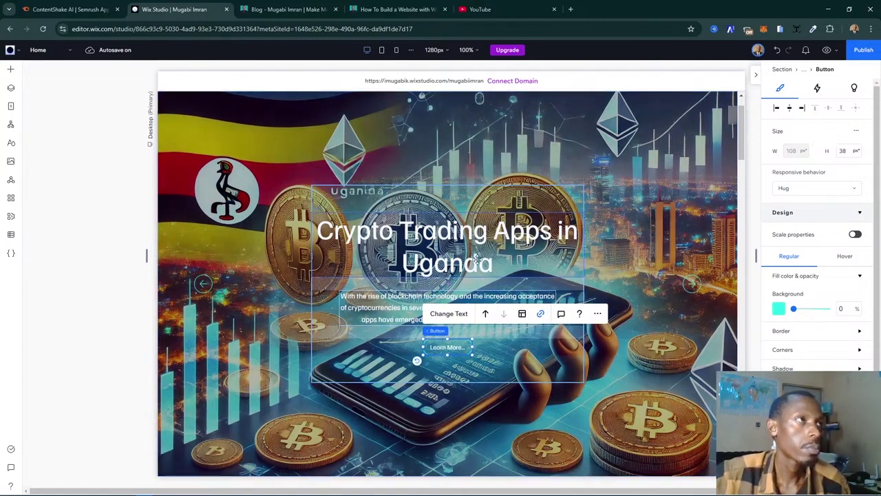
click(287, 9)
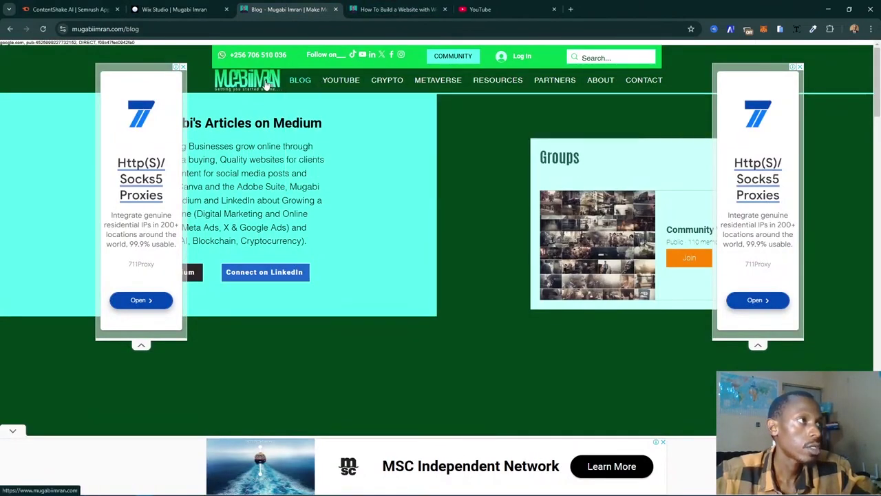
- Open 'The Best 10 Cryptocurrency Trading Apps in Uganda' post and select its URL
scroll(484, 240, down, 3)
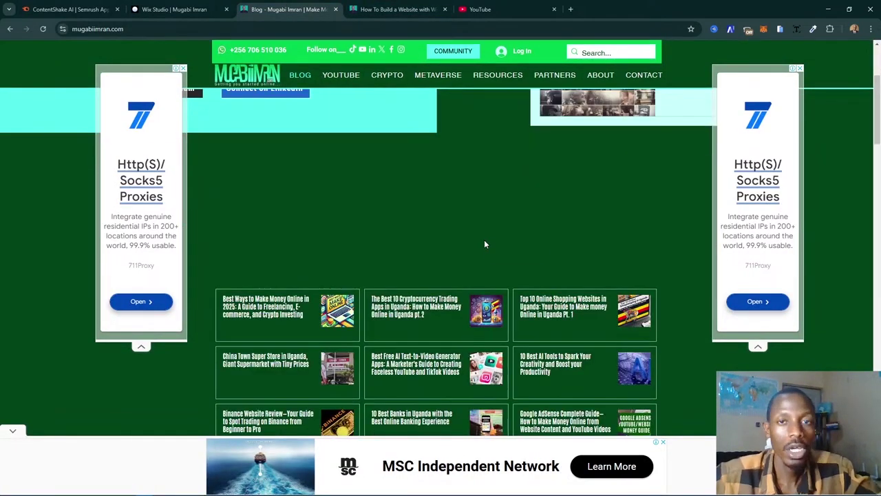
scroll(484, 244, down, 2)
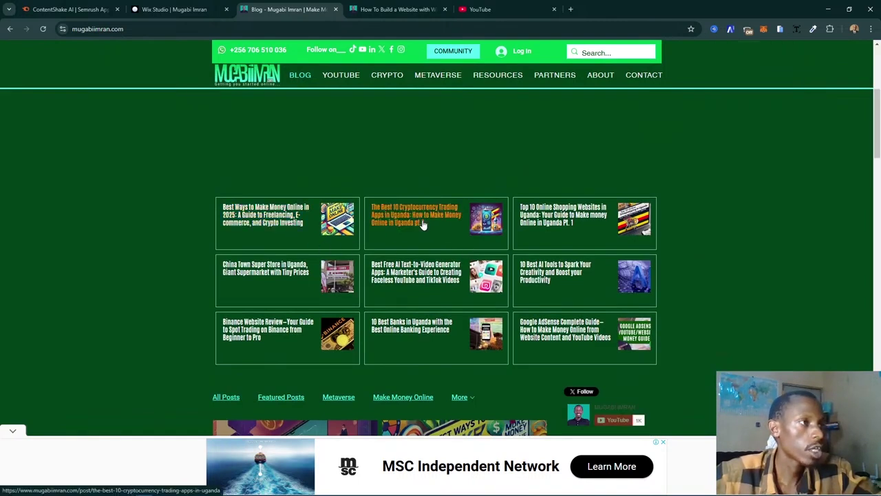
click(423, 222)
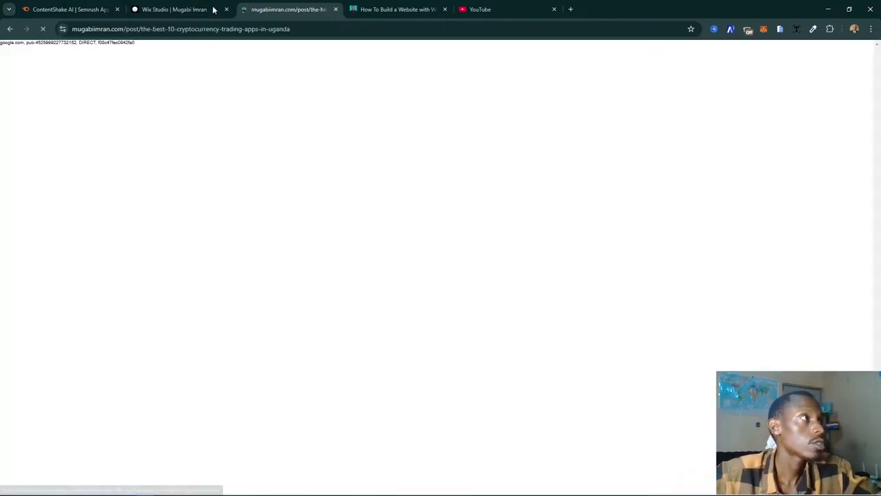
click(224, 29)
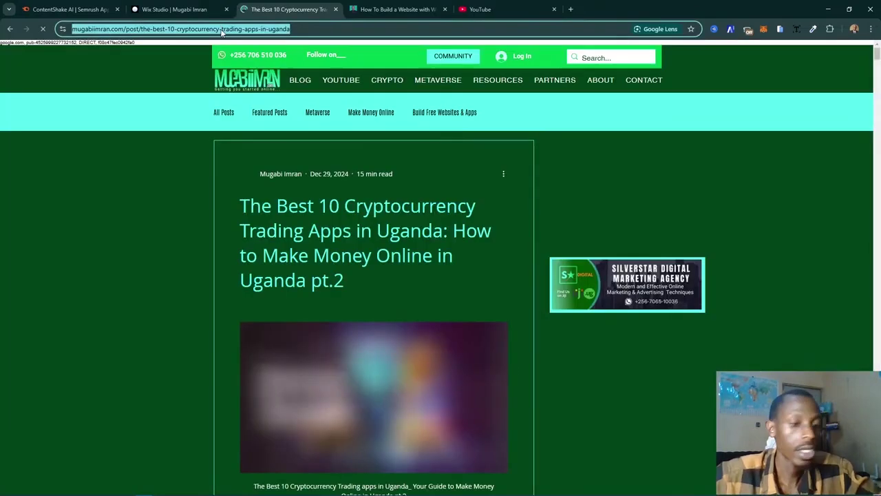
click(176, 9)
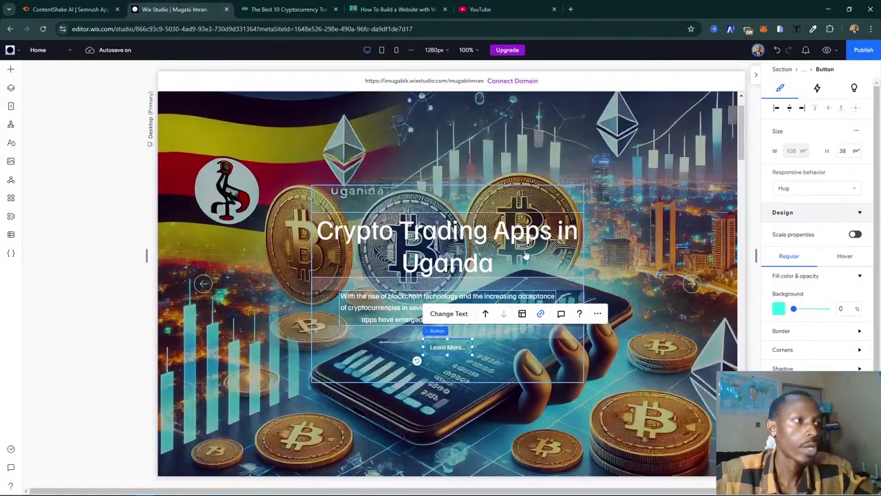
- Link Learn More... to the pasted crypto post URL, opening in the current window
click(541, 315)
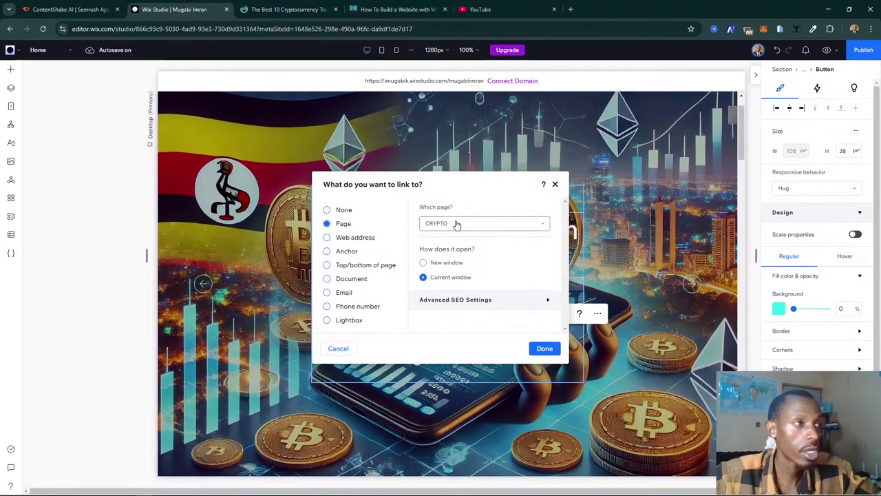
click(334, 238)
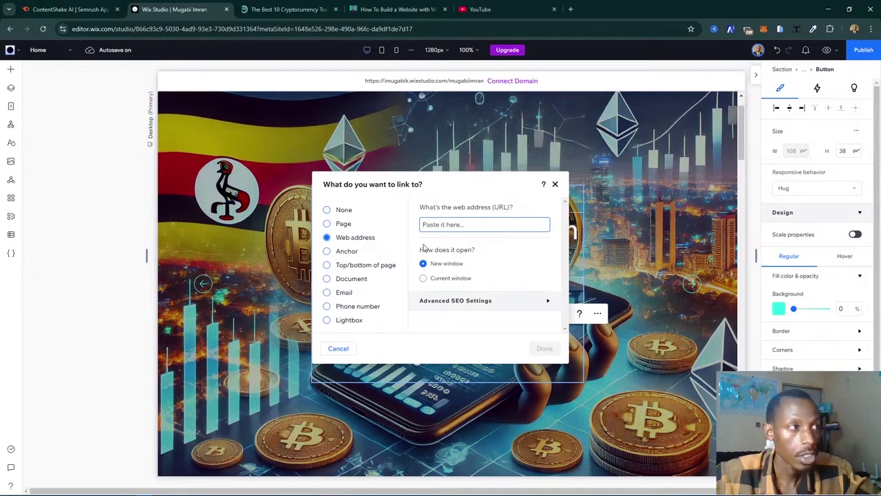
key(ctrl+v)
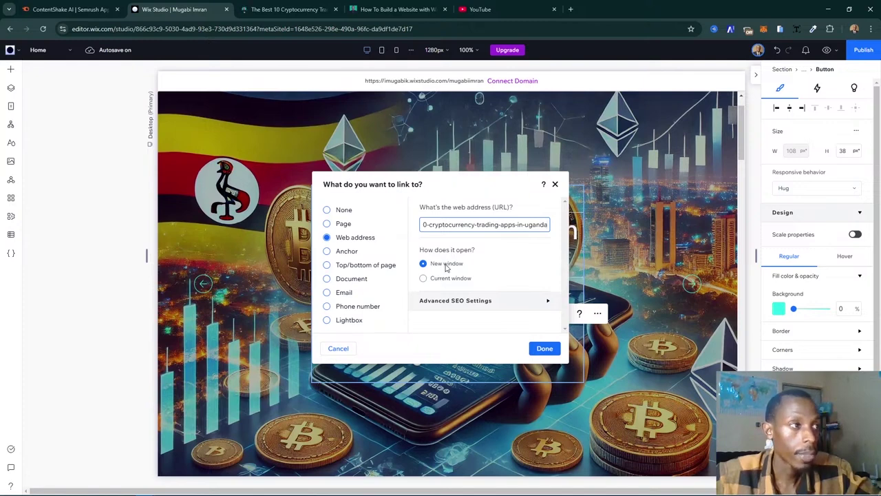
click(424, 278)
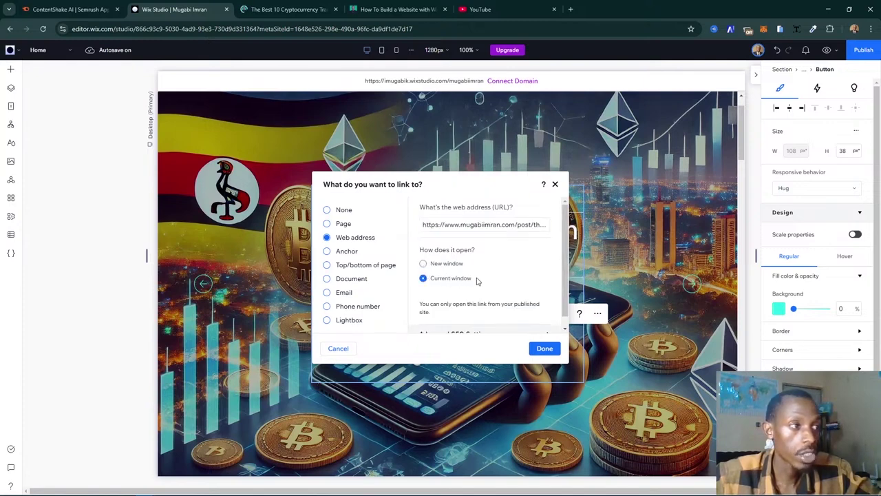
click(543, 348)
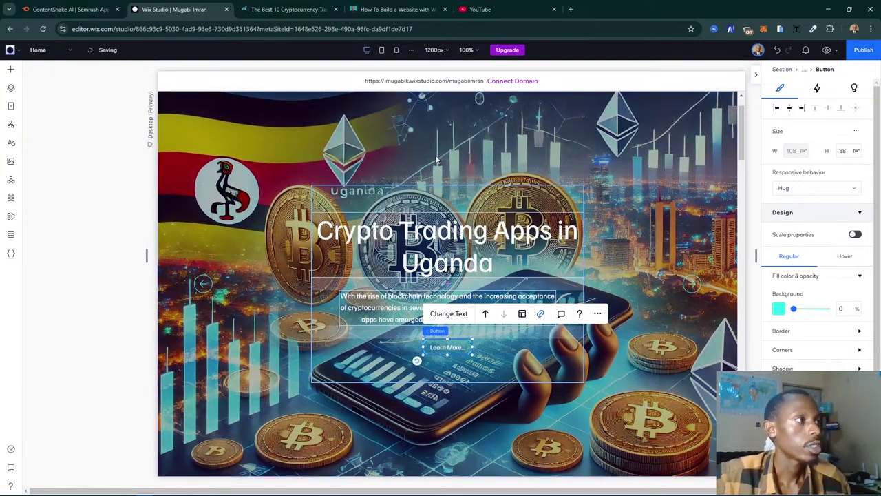
scroll(431, 158, down, 1)
scroll(430, 155, down, 2)
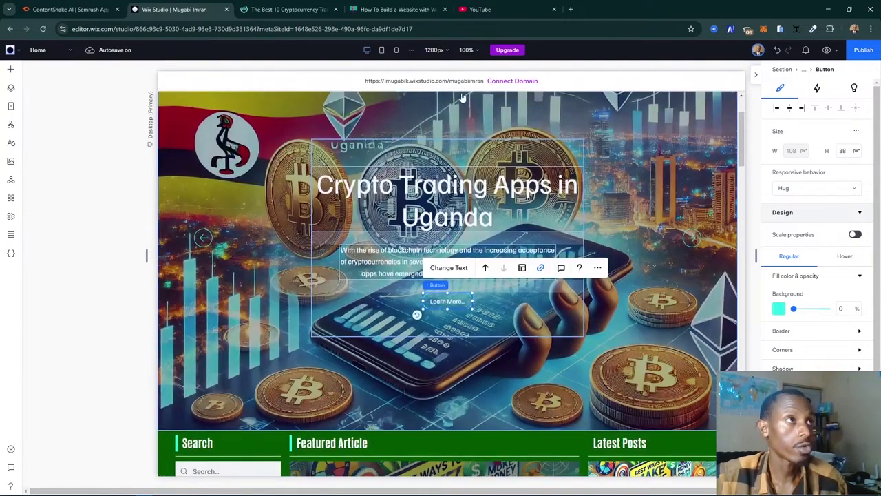
click(377, 11)
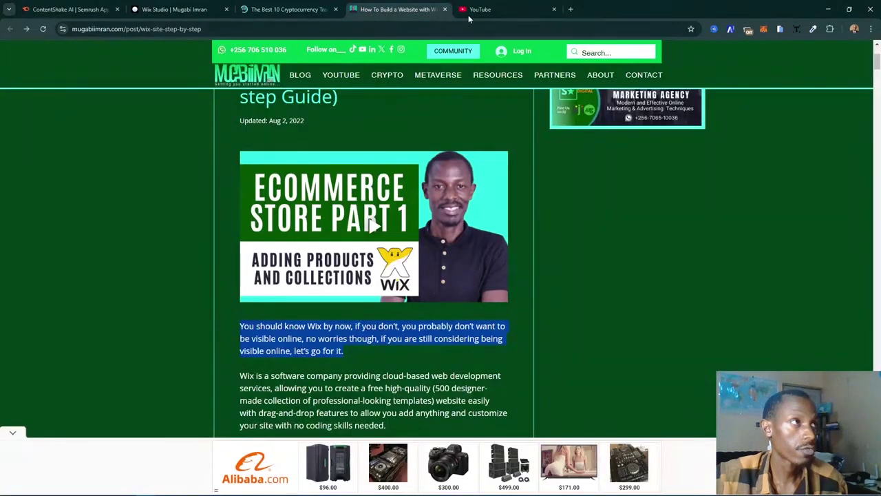
- Close the Wix tutorial tab and open the live site's ABOUT (my-story) page from the crypto post
key(ctrl+w)
click(291, 11)
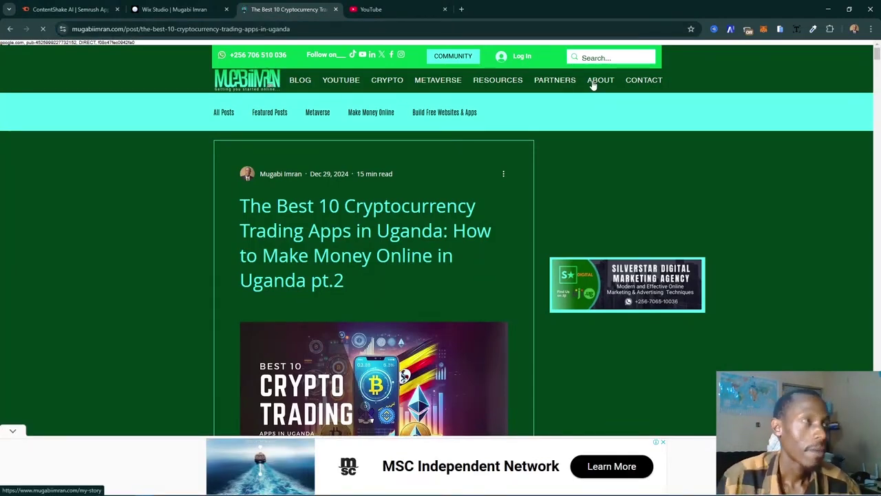
click(594, 83)
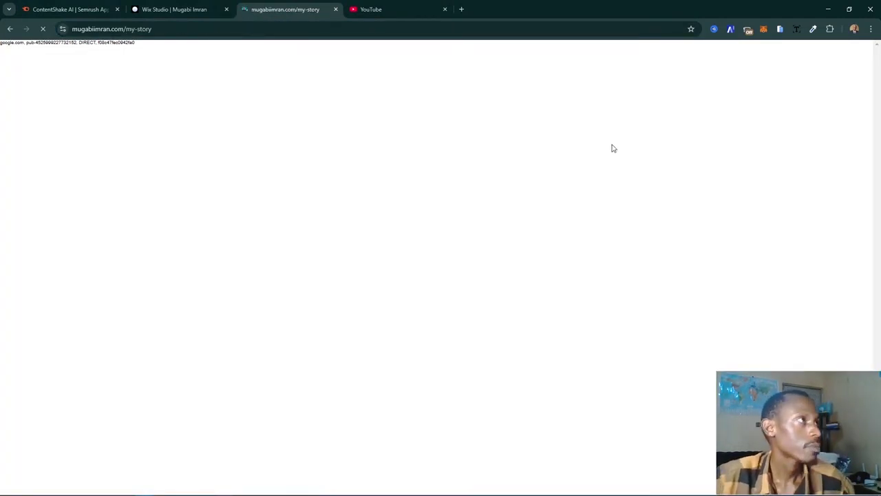
key(ctrl+shift+Tab)
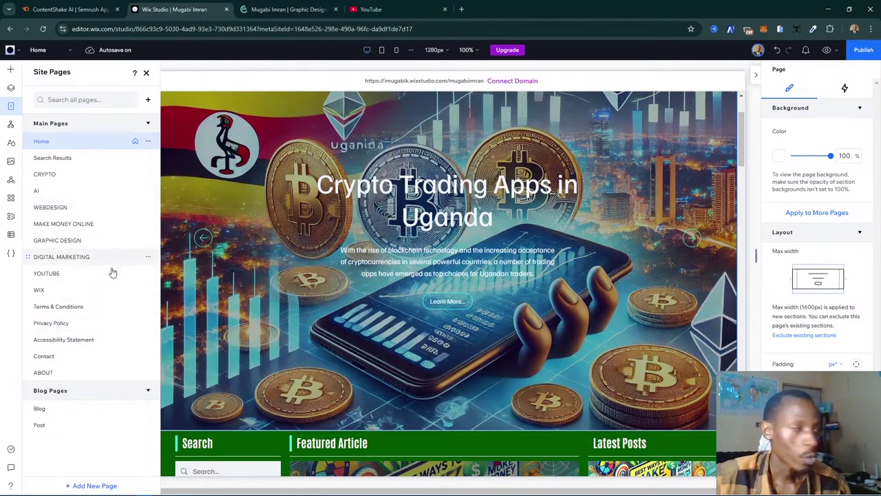
- Add a blank page beneath ABOUT in Site Pages and rename it 'About Us'
click(78, 380)
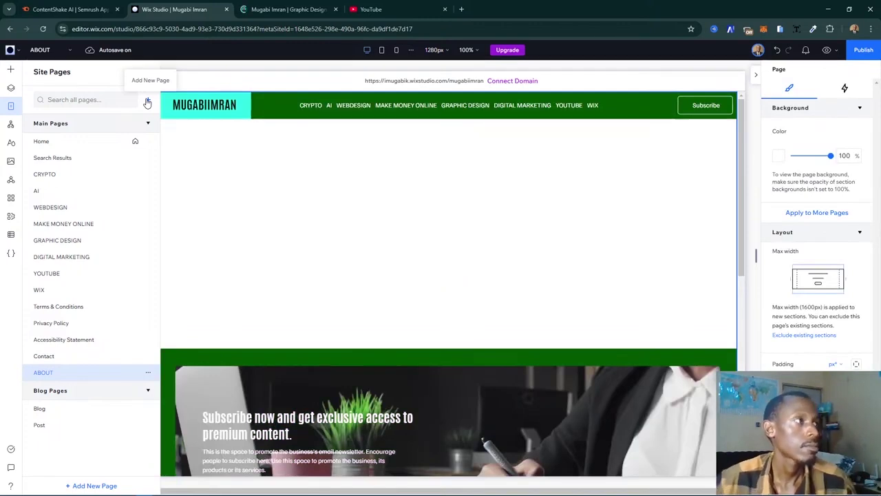
mouse_move(396, 280)
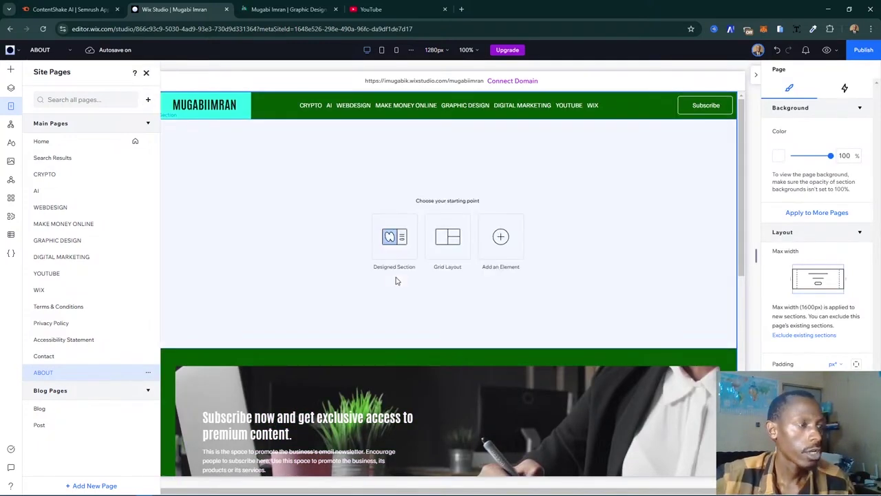
click(148, 102)
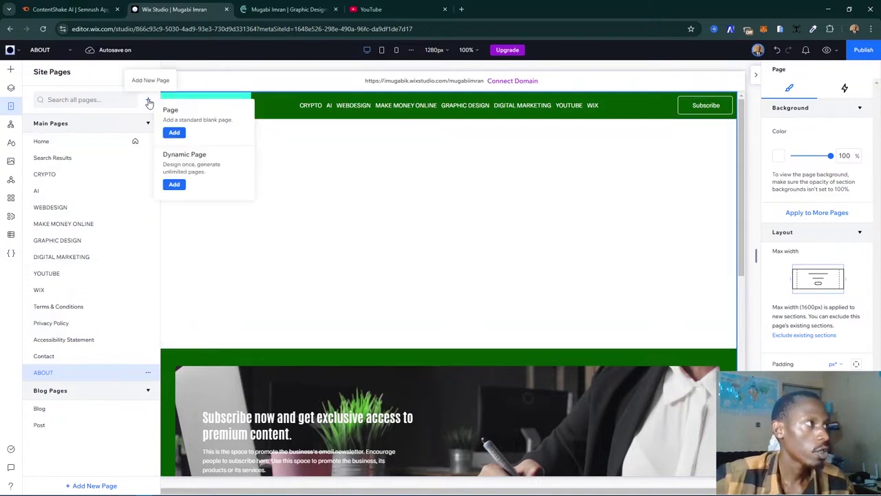
click(174, 132)
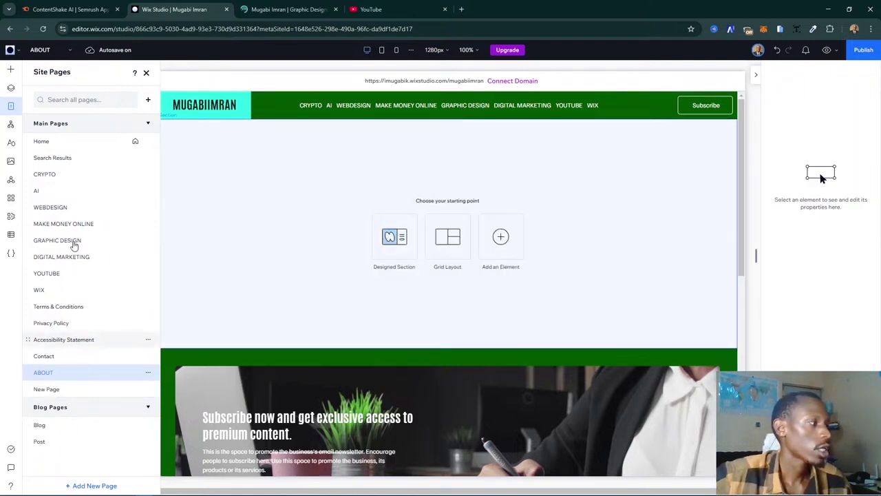
drag(59, 381, 67, 374)
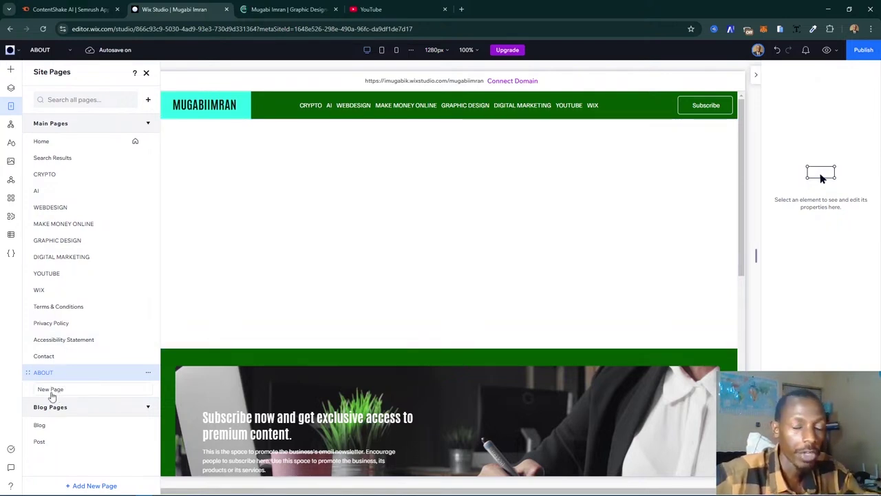
double_click(51, 390)
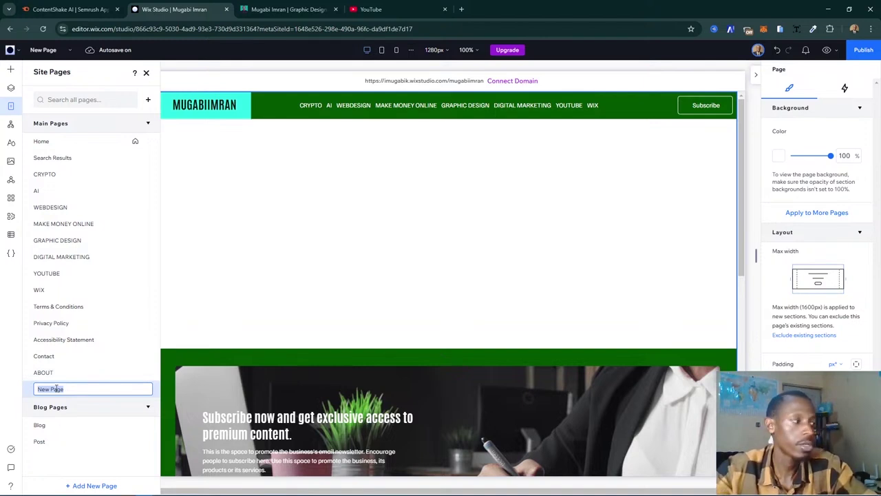
text(AI)
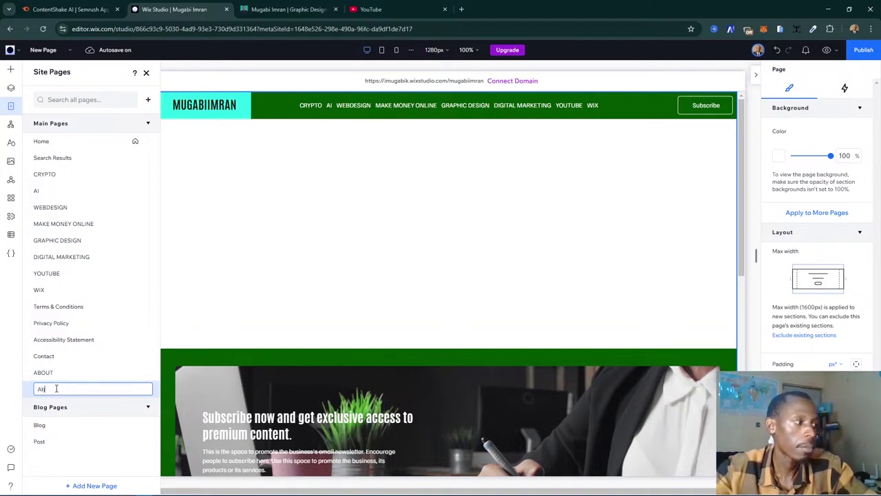
text(out Us)
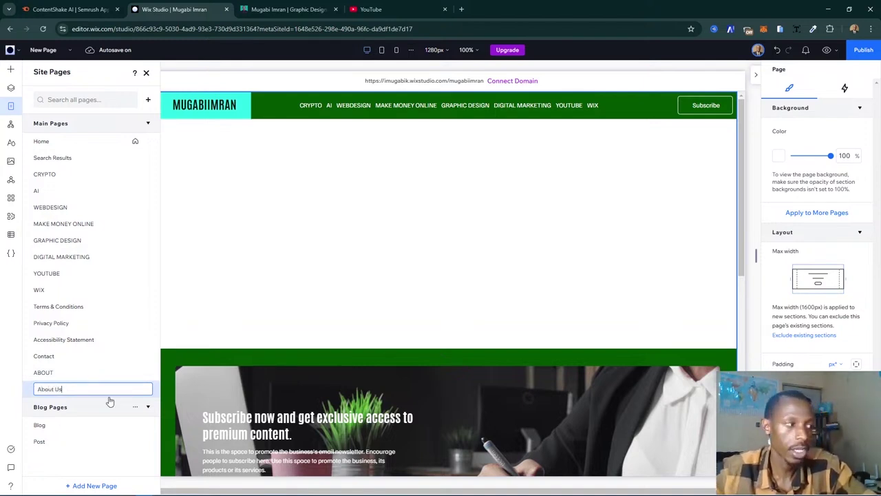
key(Return)
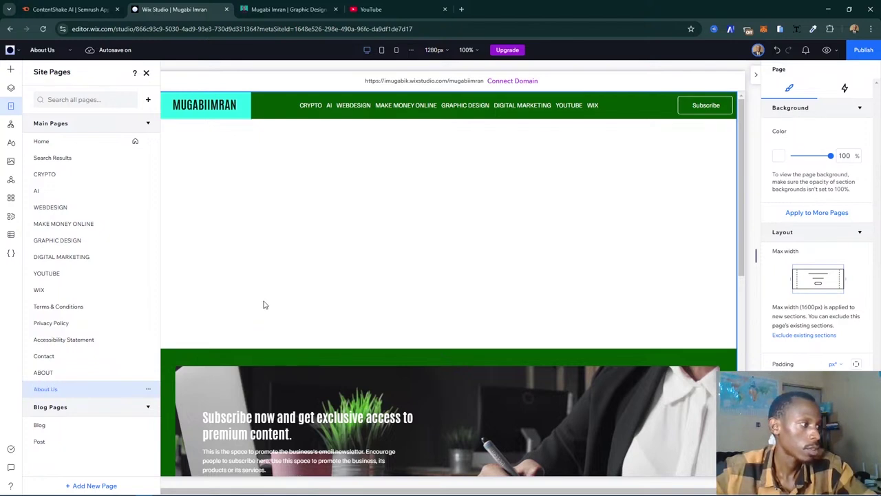
click(248, 311)
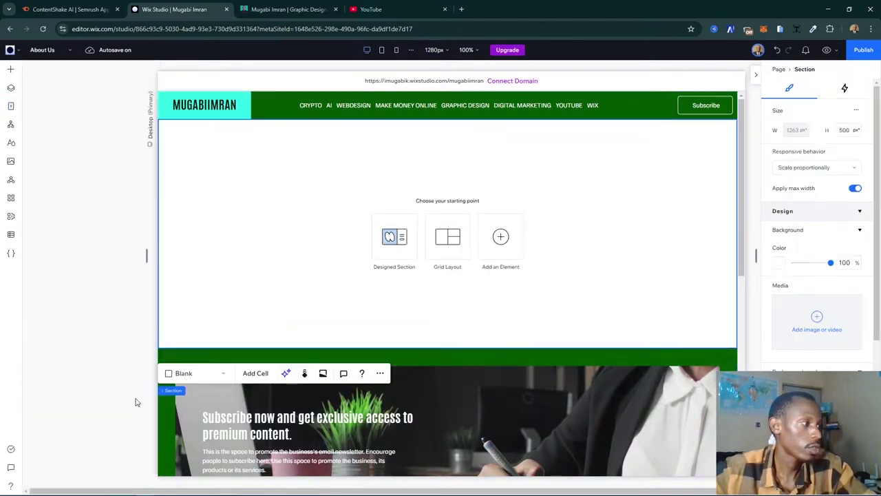
click(10, 107)
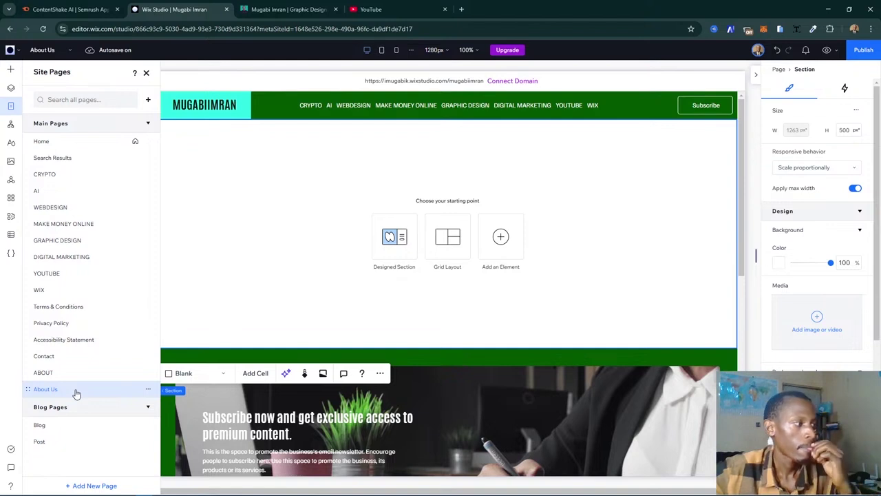
- In the About Us page's SEO Basics, replace the 'blank' URL slug with 'about-us'
click(149, 390)
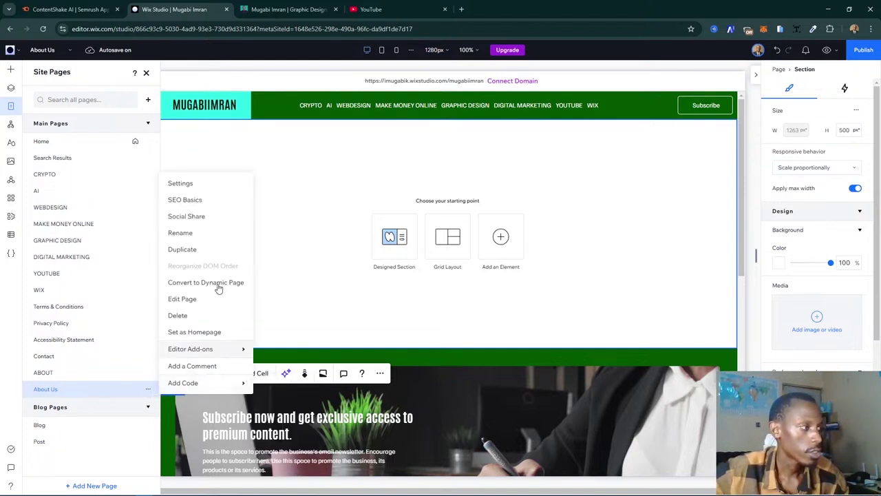
click(204, 207)
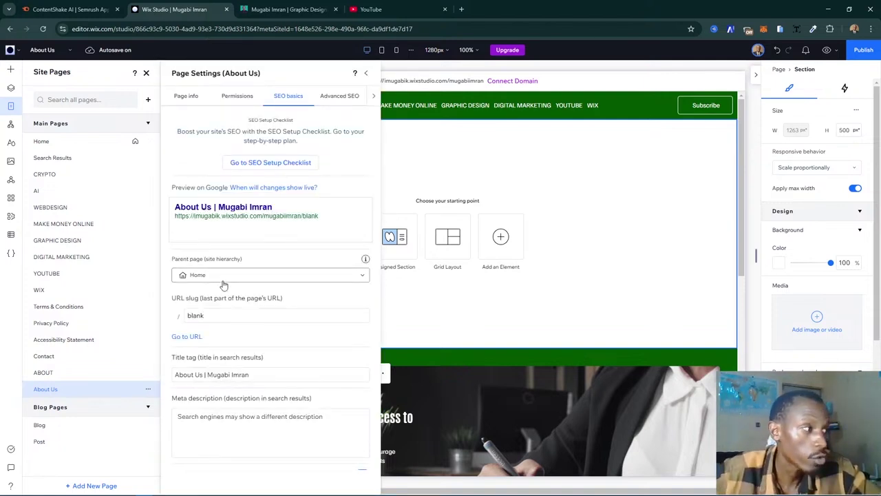
double_click(215, 315)
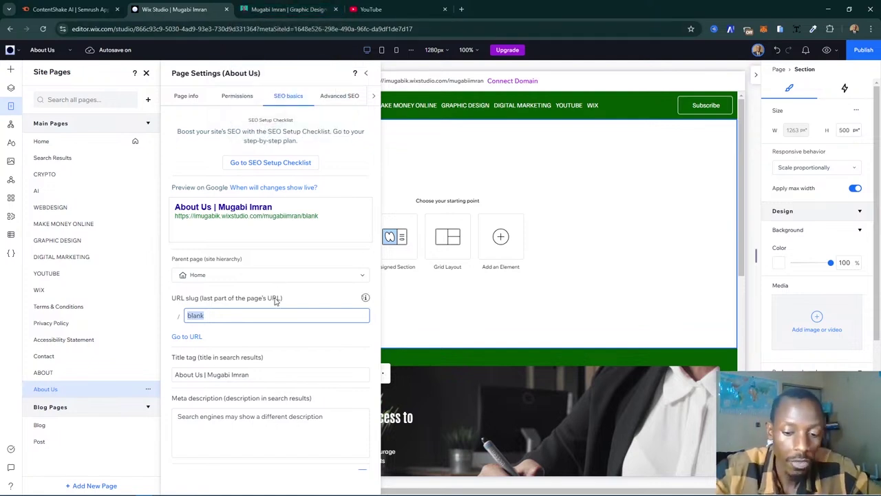
text(abou)
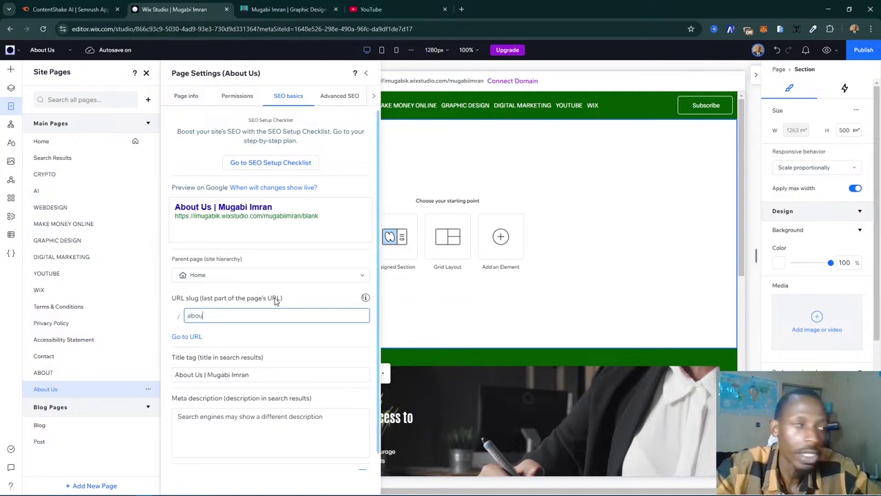
text(t-us)
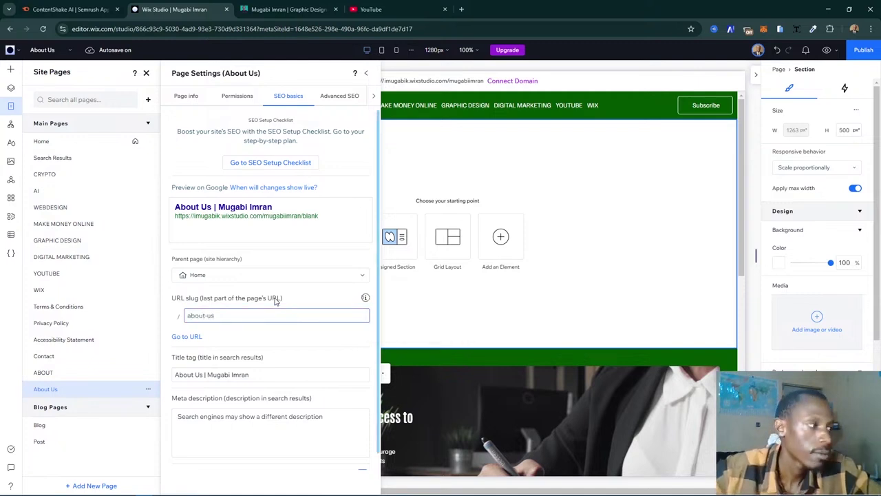
click(325, 337)
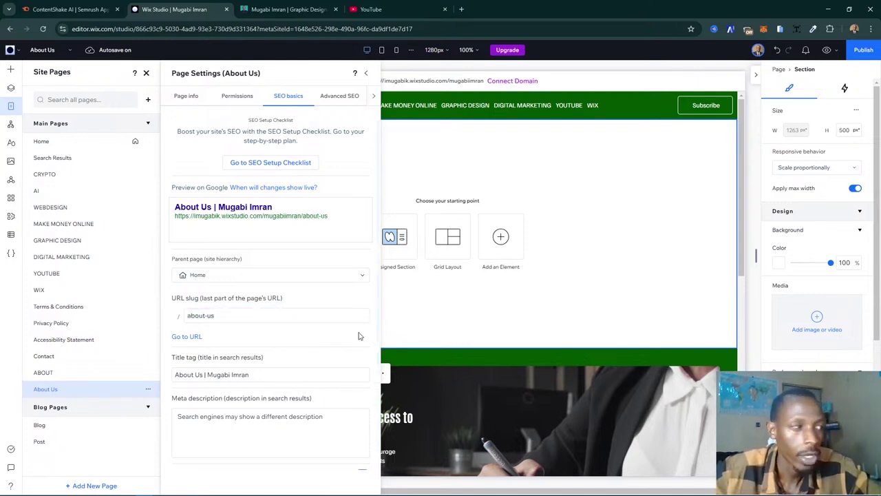
- Delete the About Us page from Site Pages, confirm the deletion, and close its settings
click(148, 390)
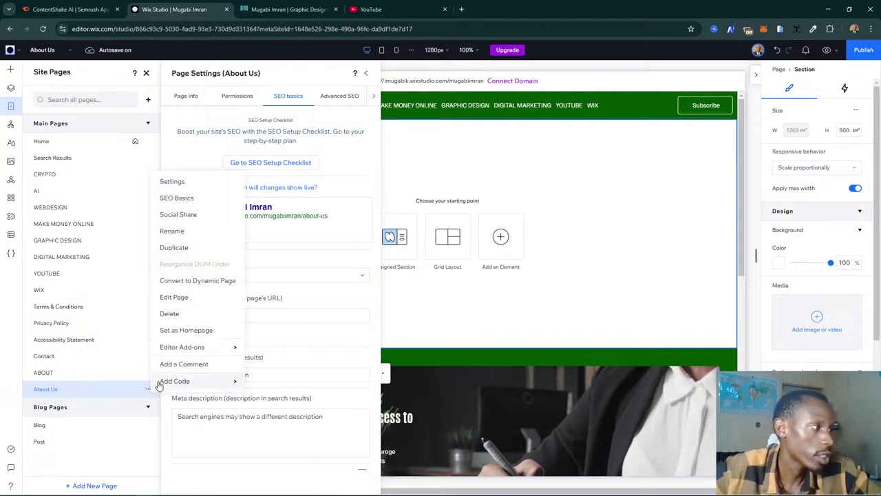
click(191, 314)
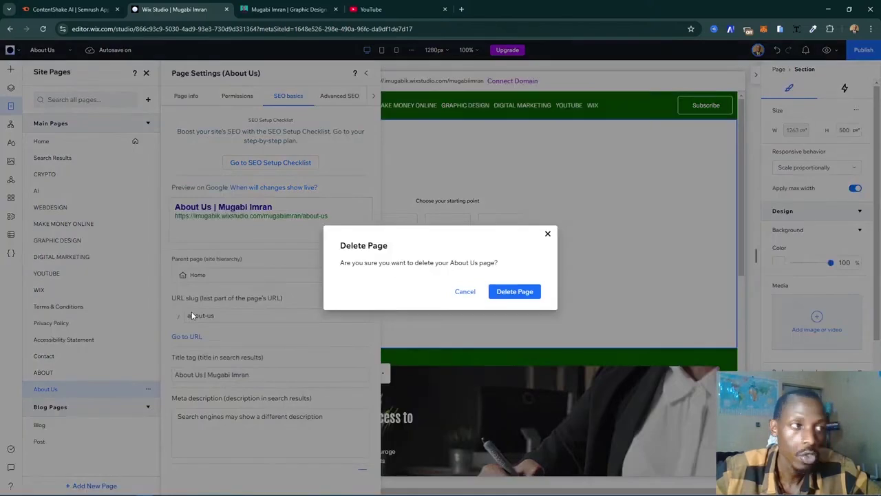
click(531, 292)
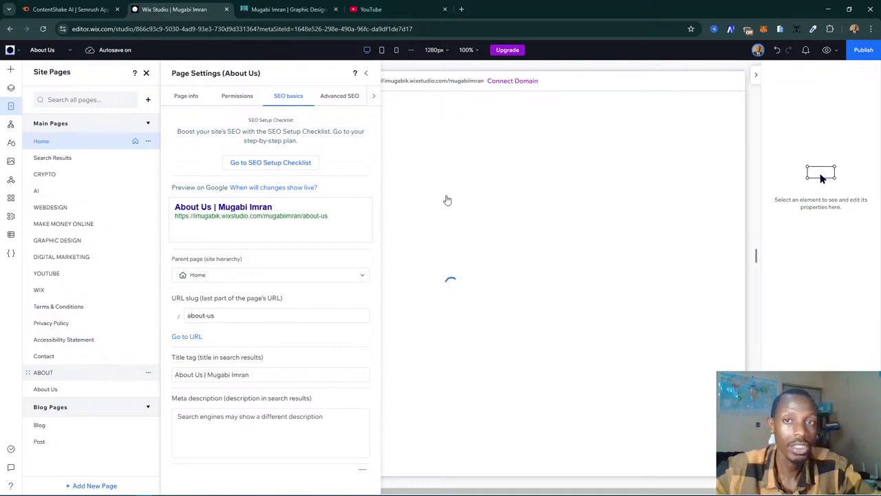
click(454, 193)
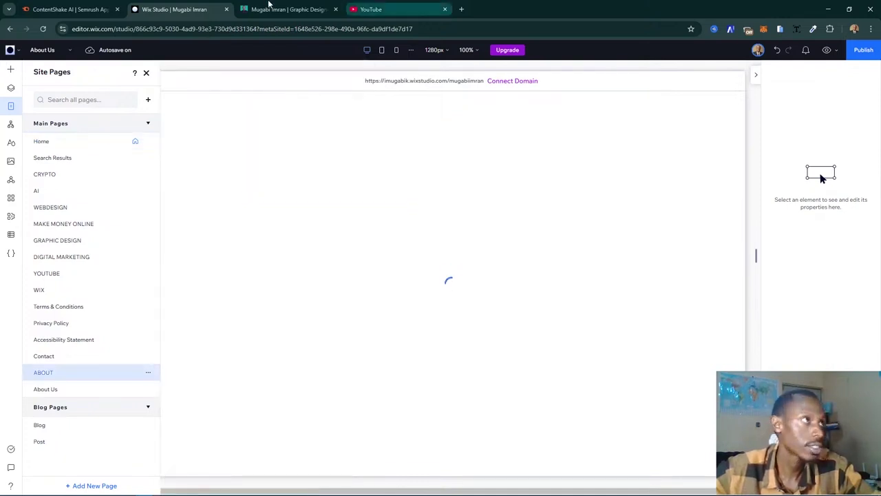
click(269, 7)
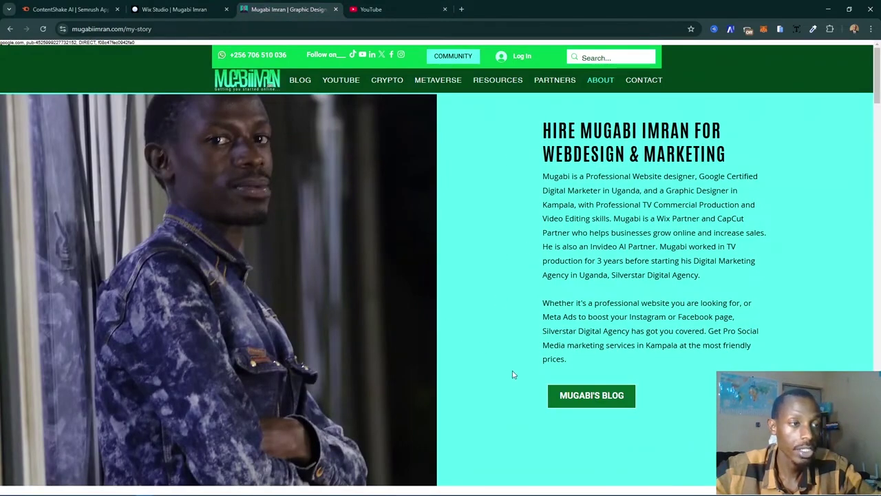
scroll(500, 241, down, 3)
scroll(500, 241, up, 4)
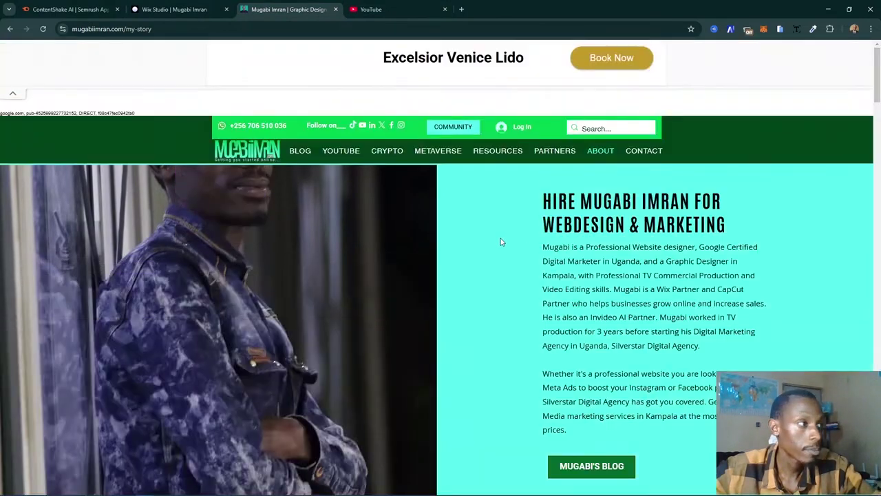
scroll(498, 246, down, 1)
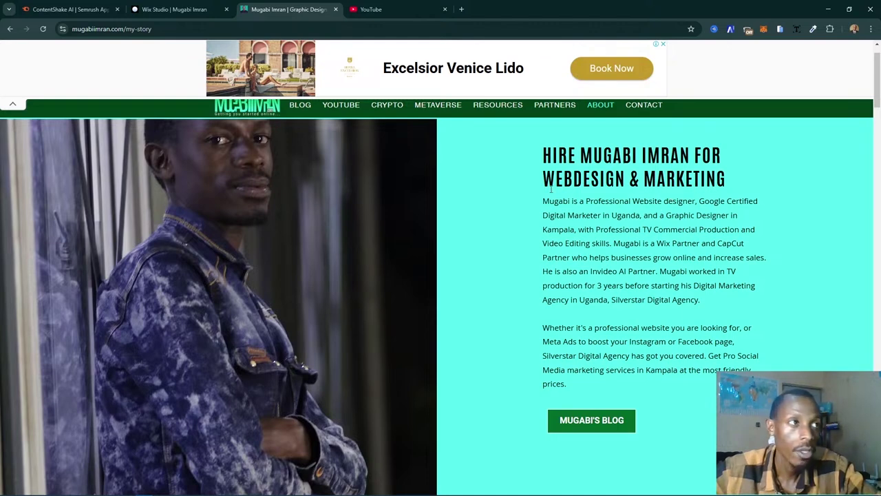
scroll(553, 189, up, 1)
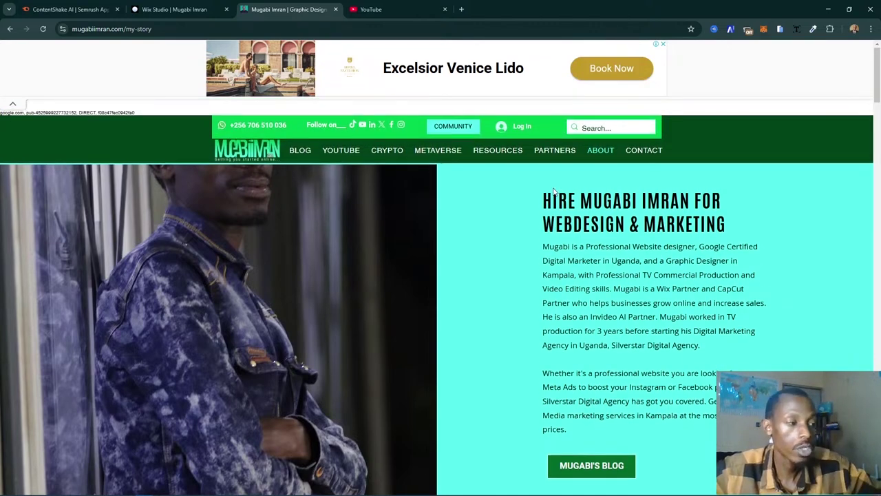
scroll(553, 190, down, 2)
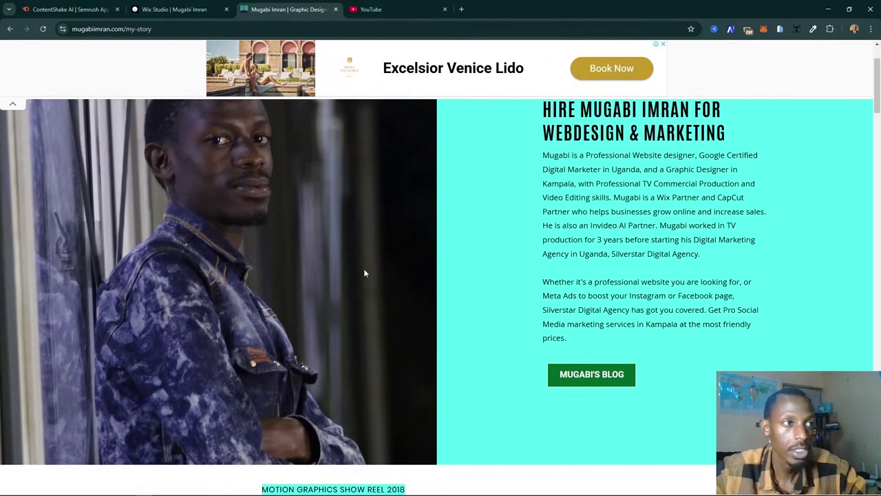
scroll(493, 323, up, 2)
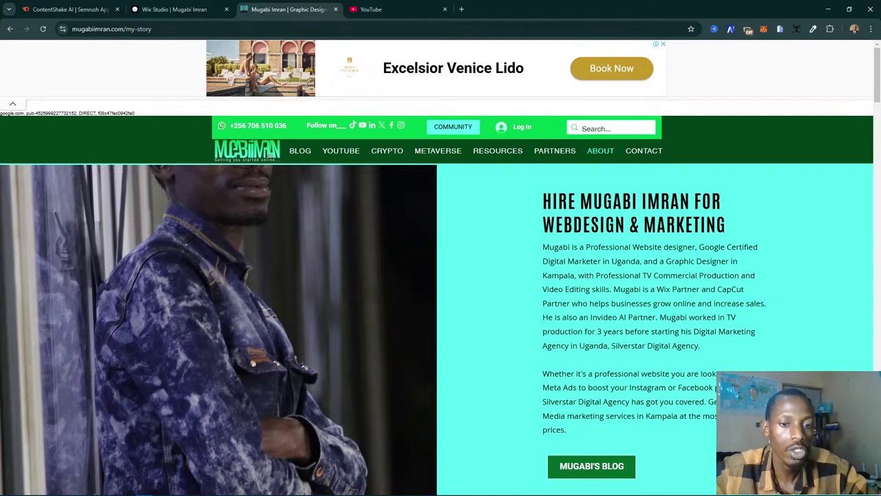
scroll(437, 296, down, 1)
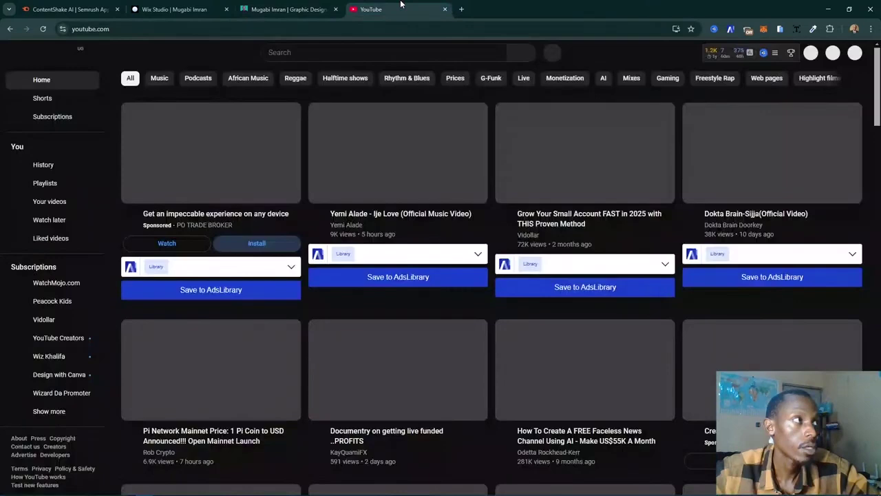
click(375, 9)
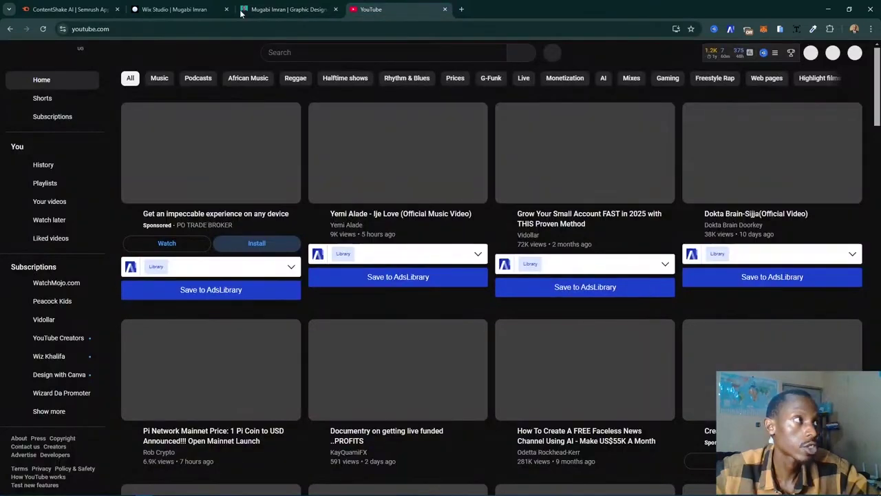
click(290, 9)
click(175, 9)
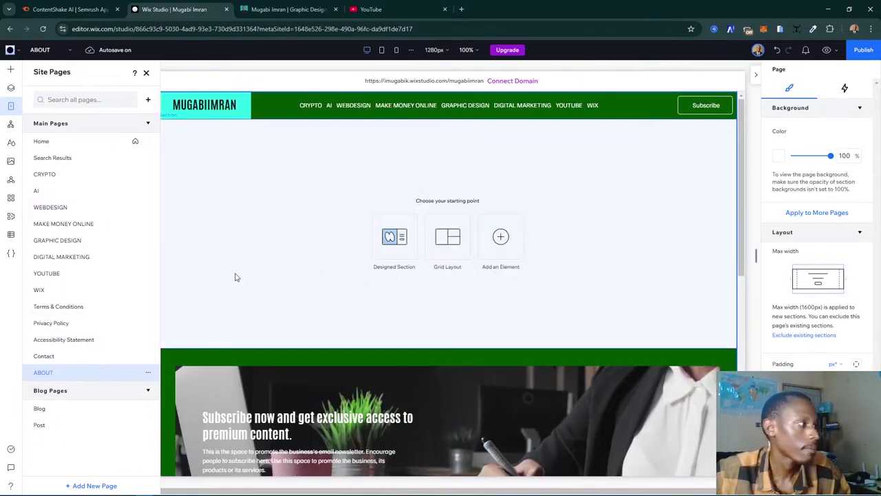
- Check the ABOUT page's SEO Basics, then close the settings and pages list to select the empty section
click(148, 373)
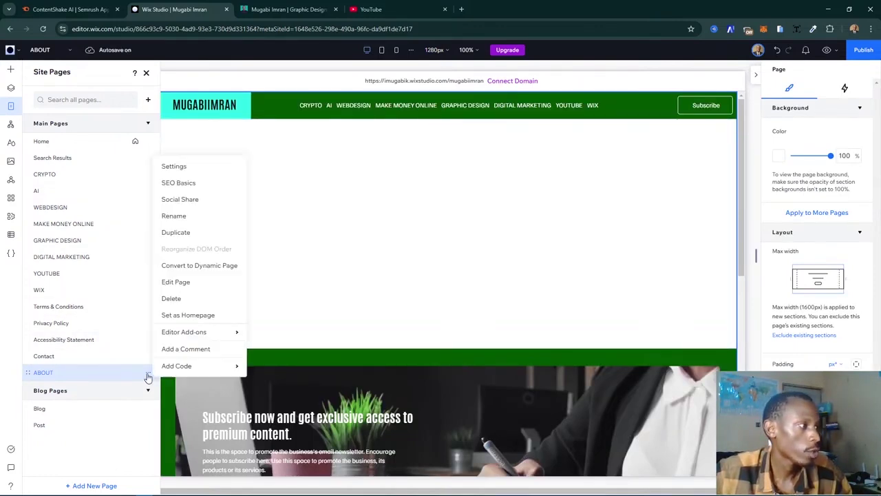
click(195, 184)
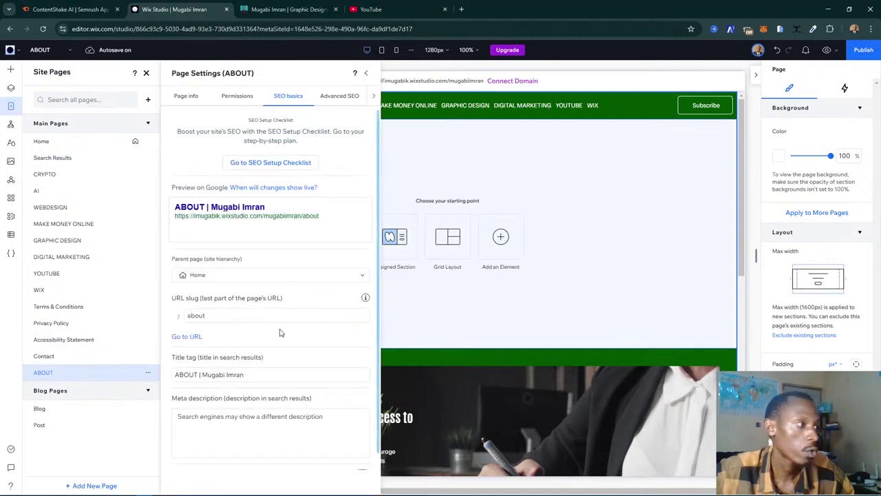
click(367, 73)
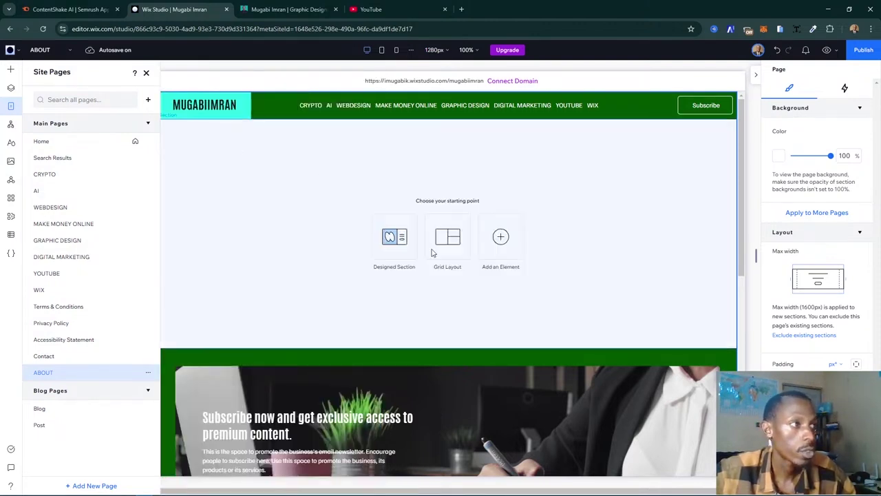
click(432, 253)
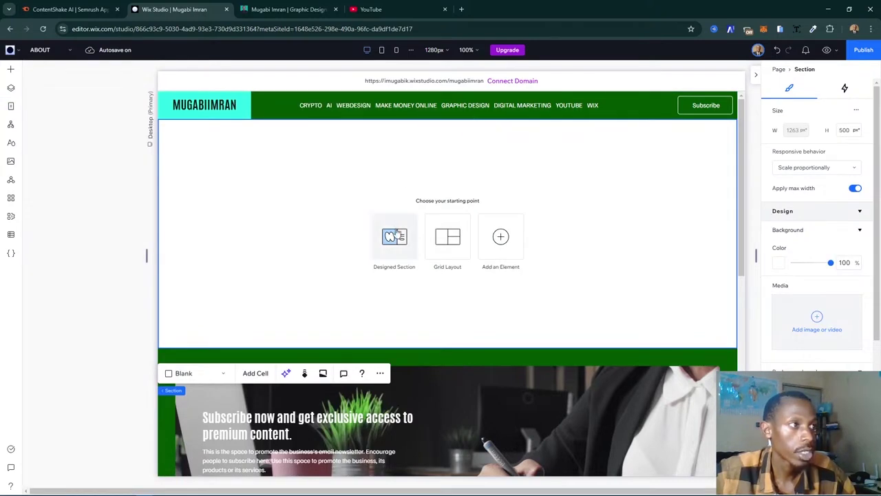
- Browse the designed About section templates in Add Elements
click(394, 236)
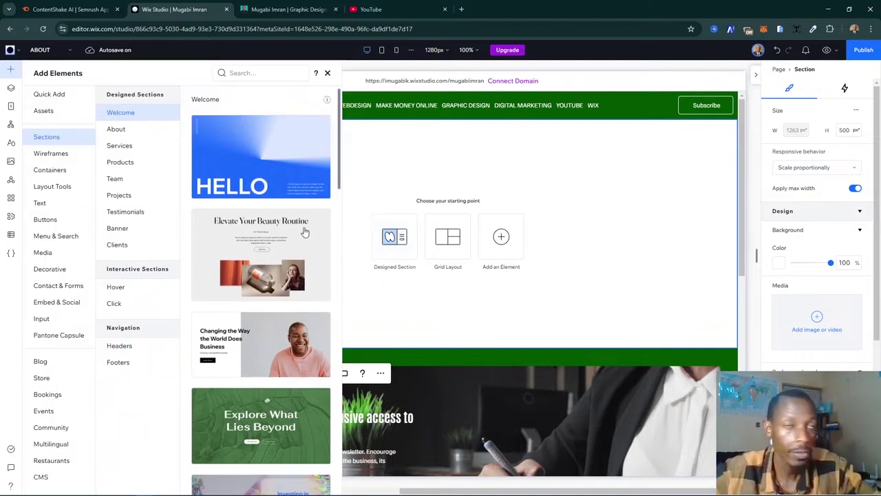
click(131, 131)
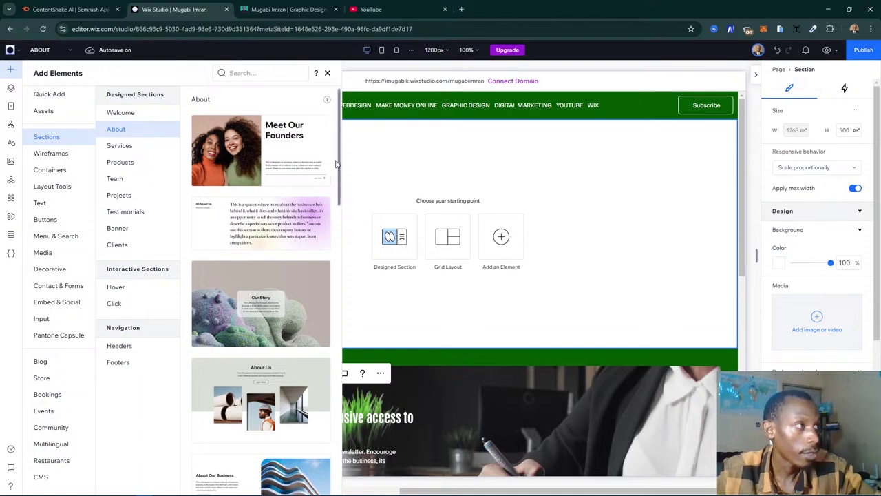
scroll(279, 167, down, 3)
scroll(280, 167, down, 10)
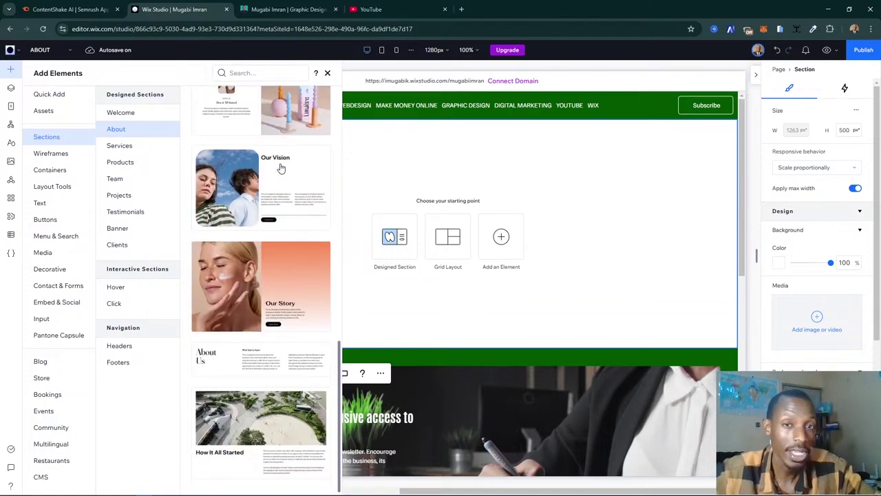
scroll(281, 167, up, 2)
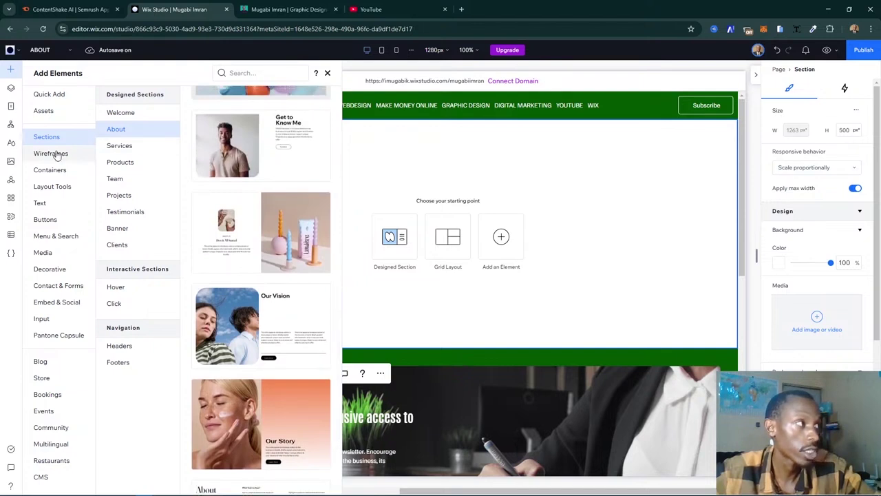
- Switch to Wireframes and look through the Slideshow and Hero layouts
click(57, 154)
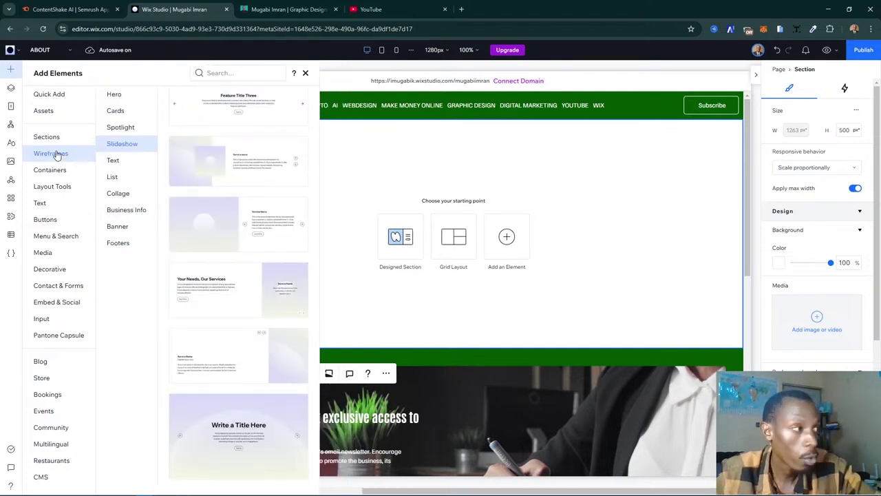
click(111, 143)
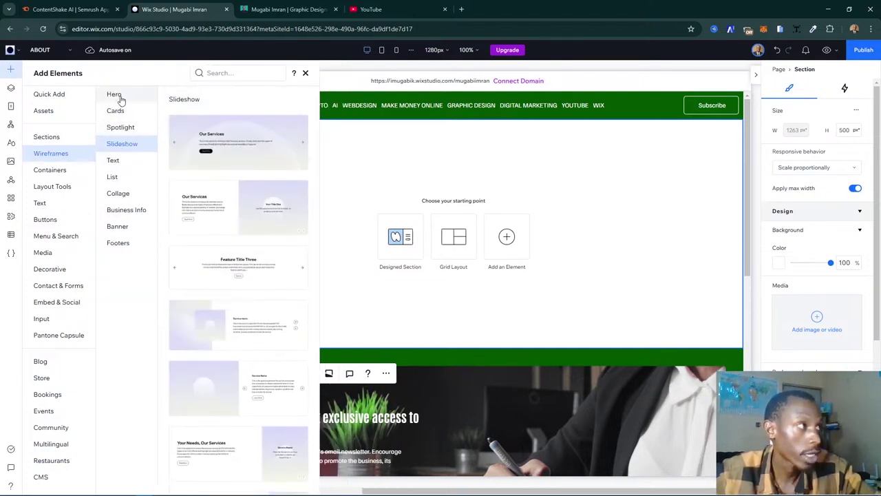
click(120, 98)
scroll(241, 205, down, 2)
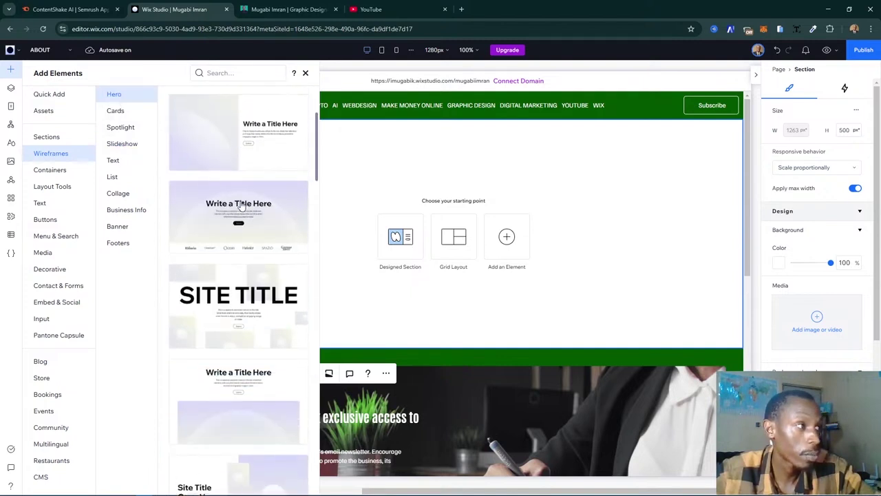
scroll(241, 206, up, 2)
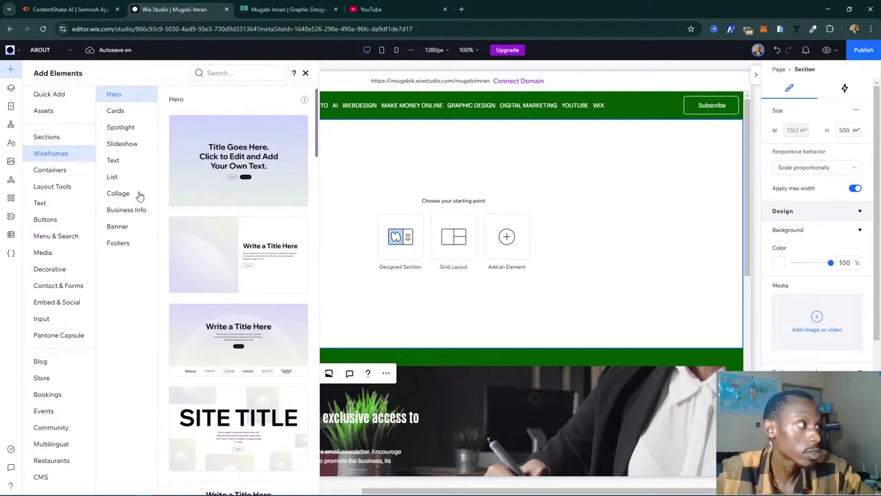
- Compare the About designs with the live About page, then return to the Hero wireframes
click(47, 137)
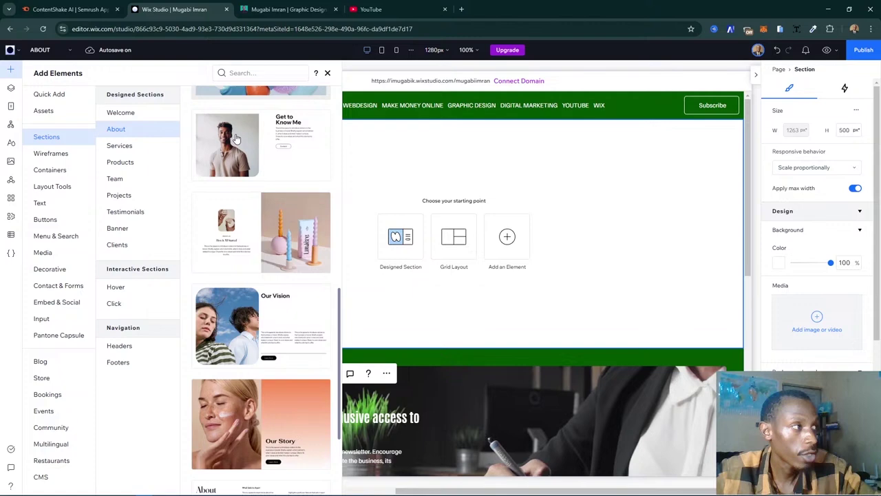
scroll(240, 167, up, 5)
scroll(240, 167, down, 7)
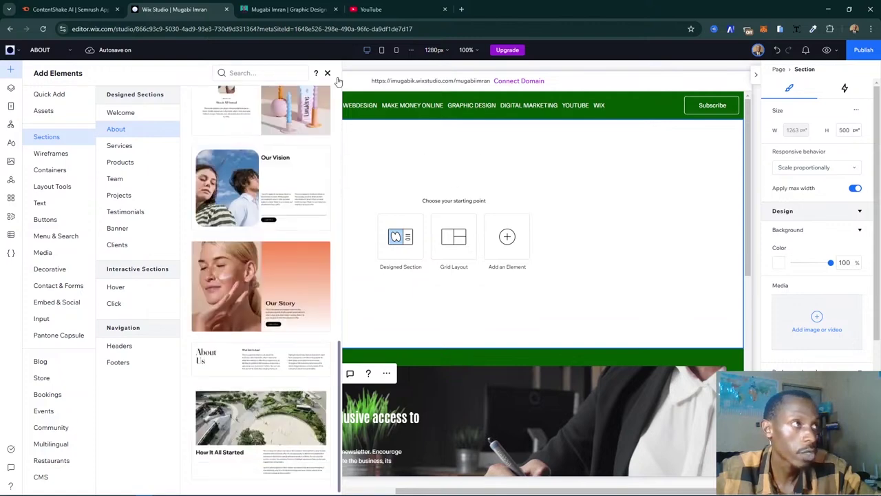
click(270, 15)
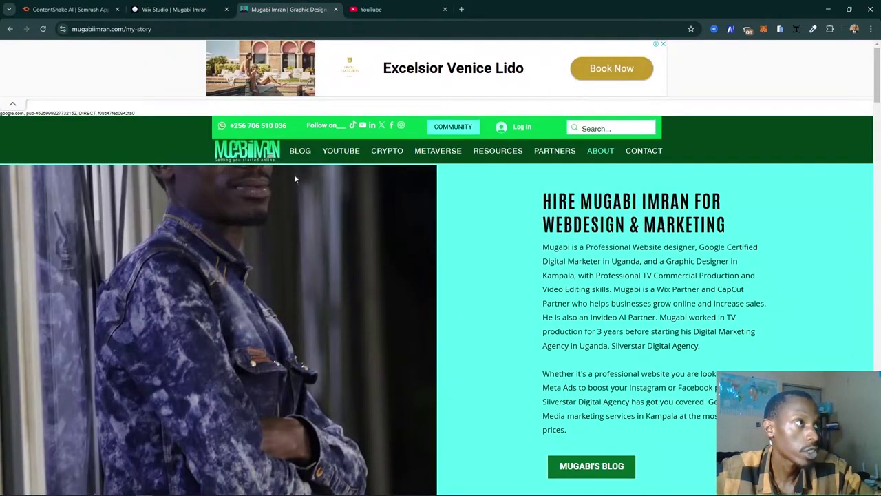
click(216, 5)
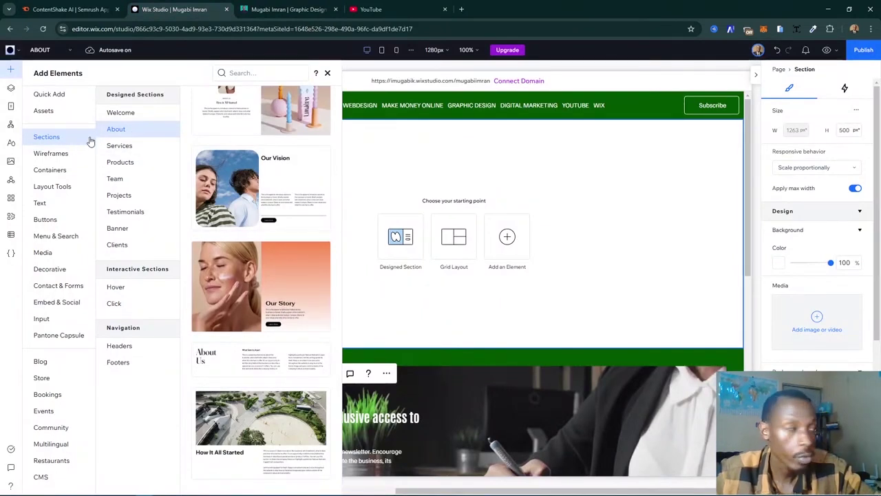
click(49, 152)
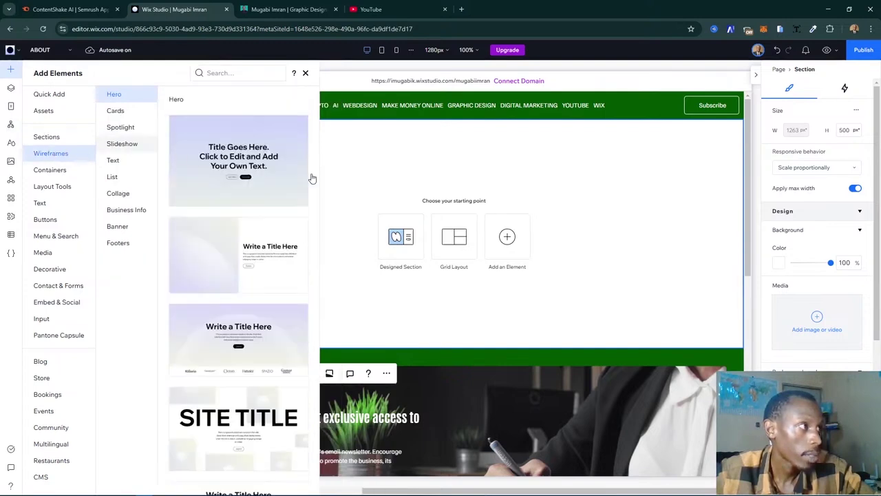
- Drop the second Hero wireframe into the empty section and select its placeholder image
drag(263, 250, 263, 250)
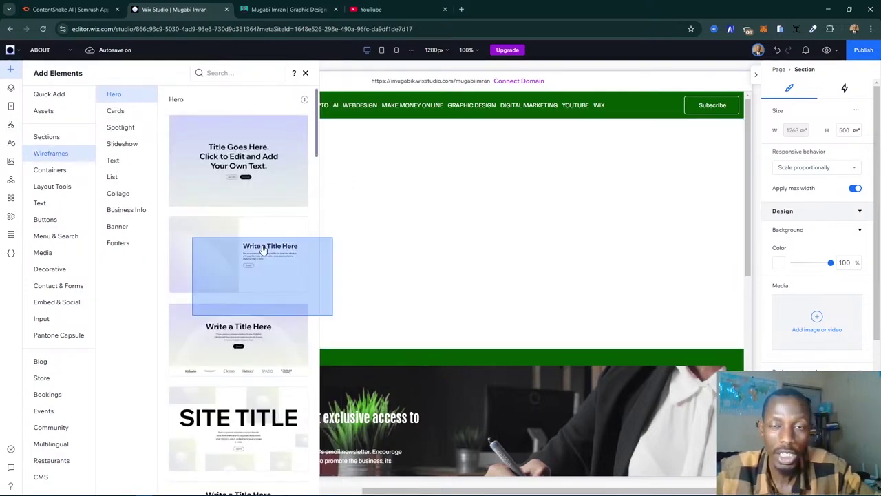
drag(263, 250, 263, 250)
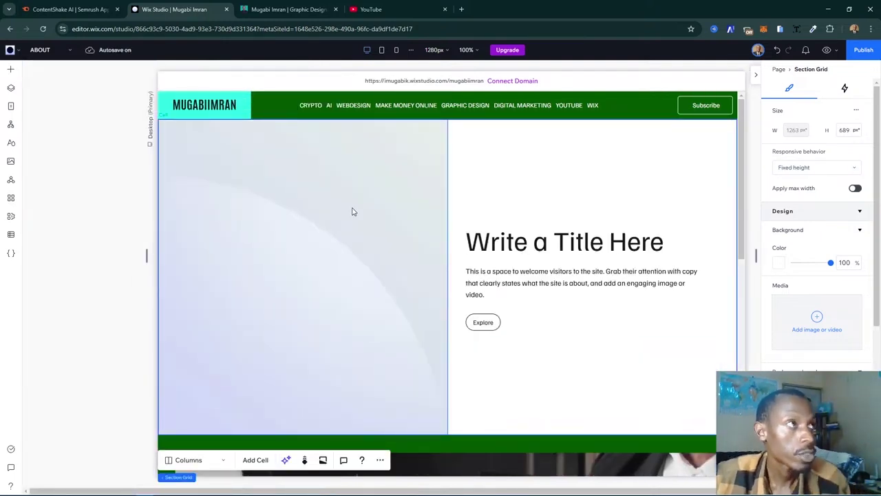
click(365, 181)
click(383, 177)
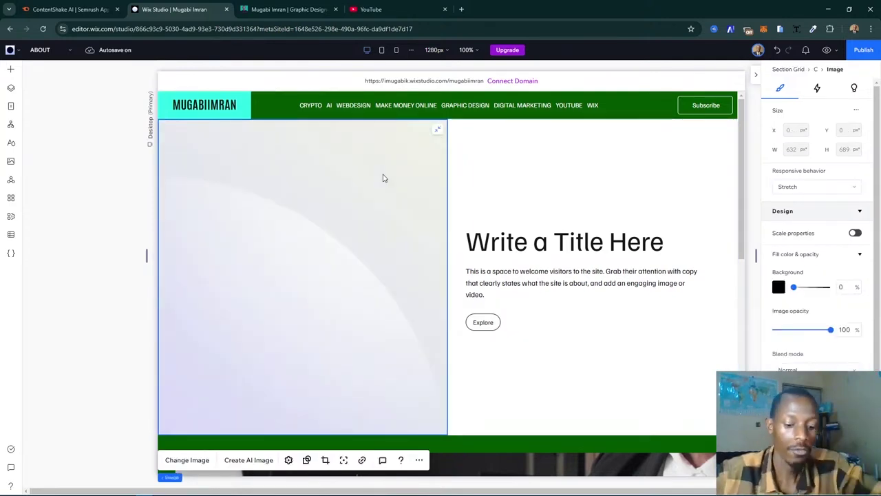
- Open the live About page's portrait in its own tab, copy its image URL, and return to Wix
click(295, 8)
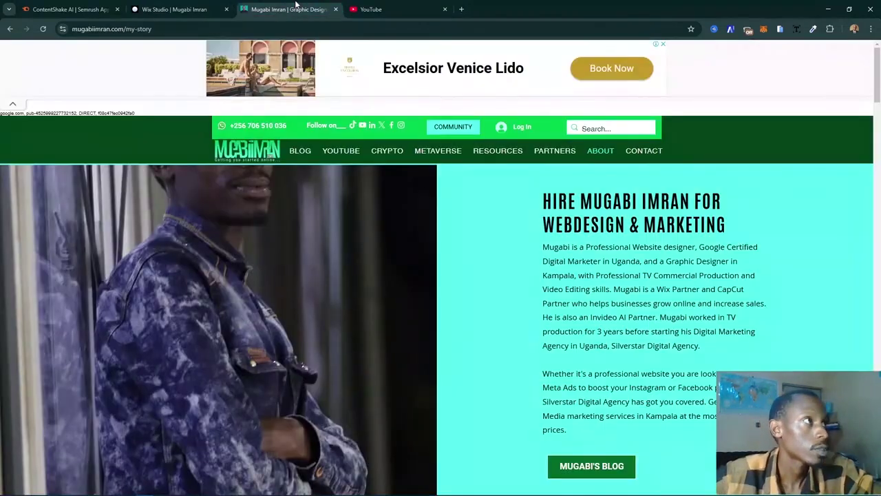
right_click(294, 273)
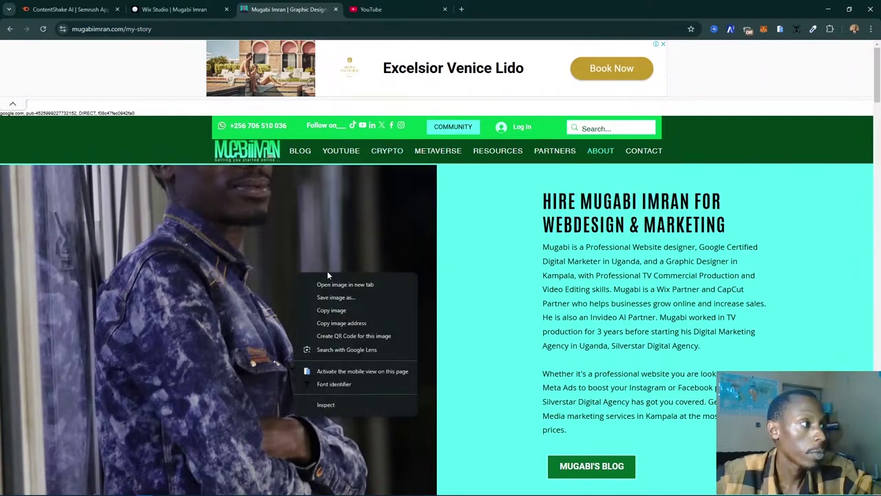
click(368, 278)
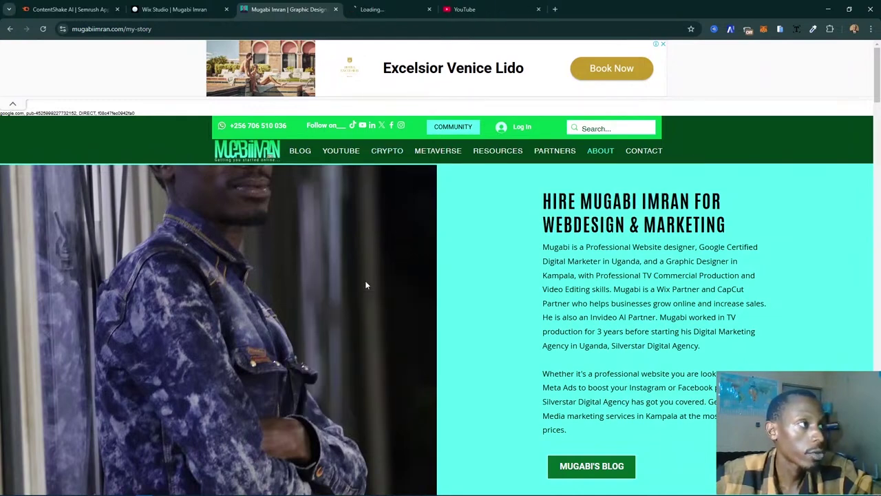
click(417, 6)
click(435, 29)
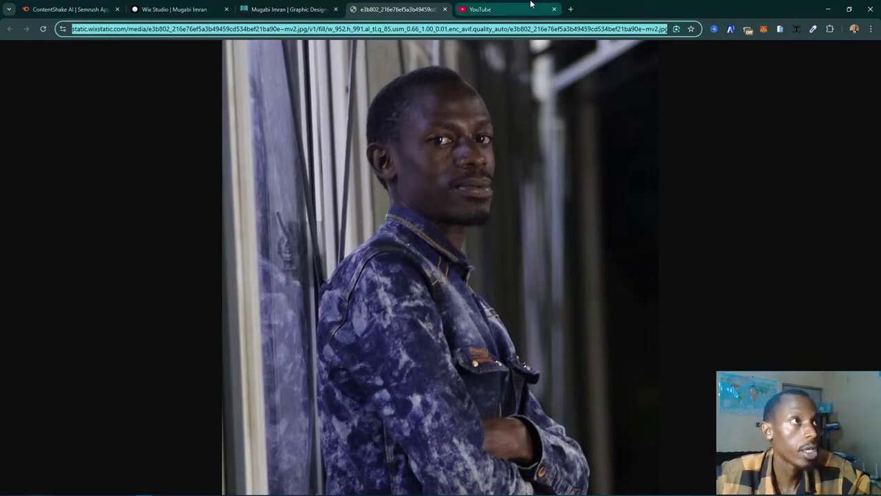
click(189, 6)
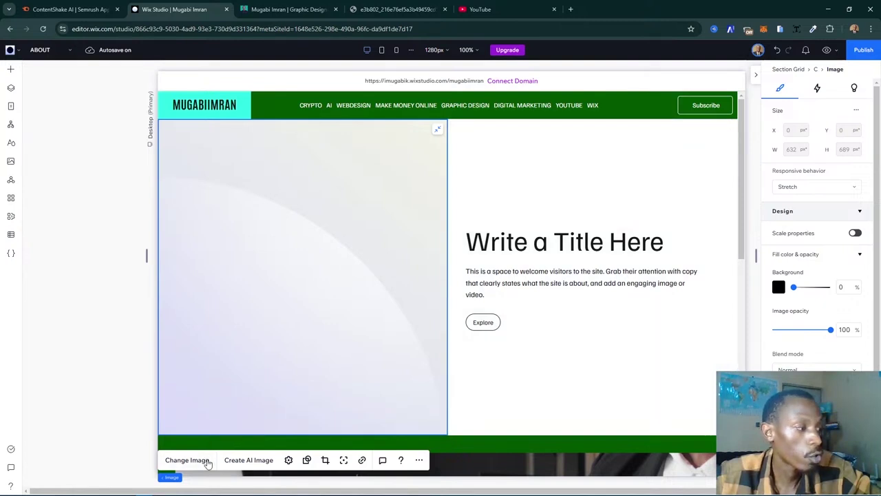
- Import the portrait into Site Files from its pasted image URL using Link (URL)
click(206, 462)
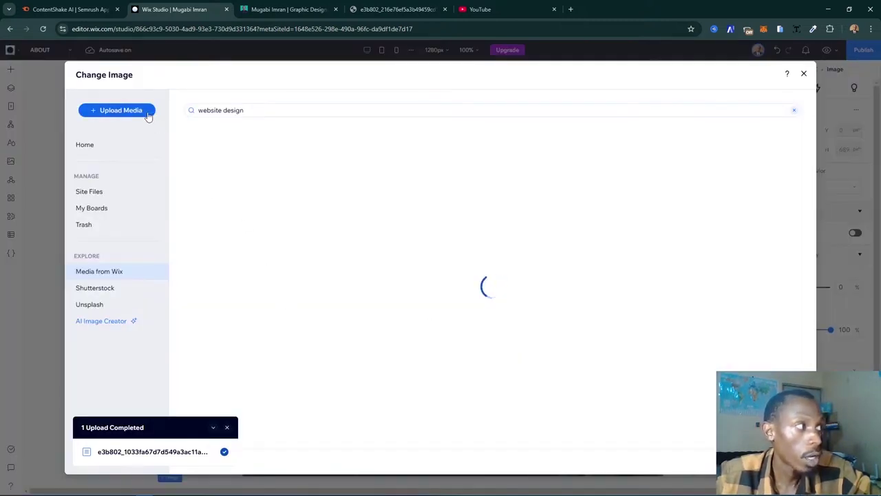
click(96, 191)
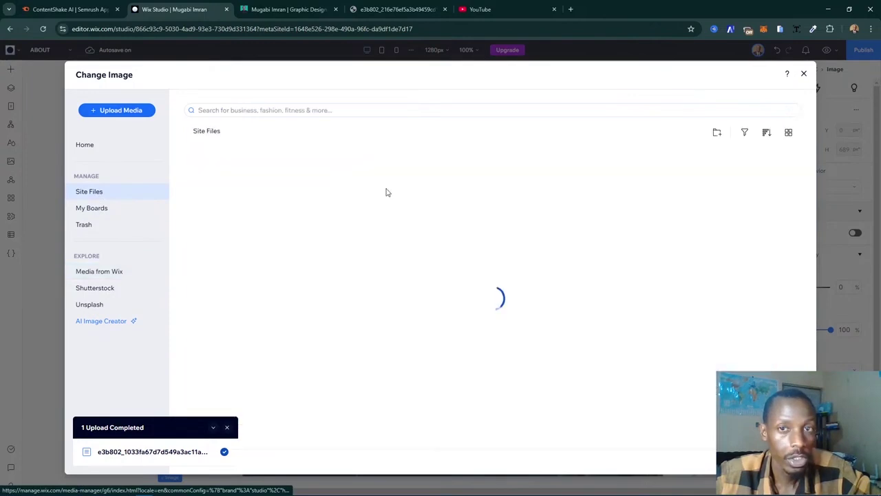
click(130, 114)
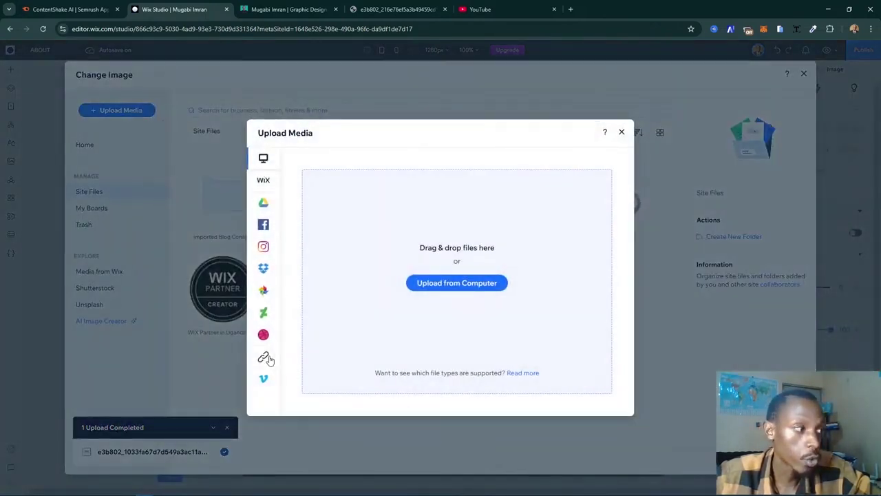
click(267, 358)
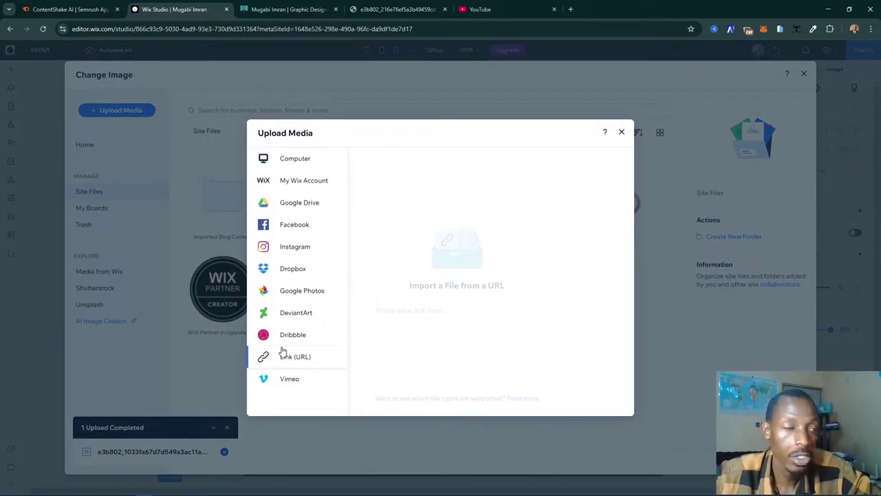
click(442, 311)
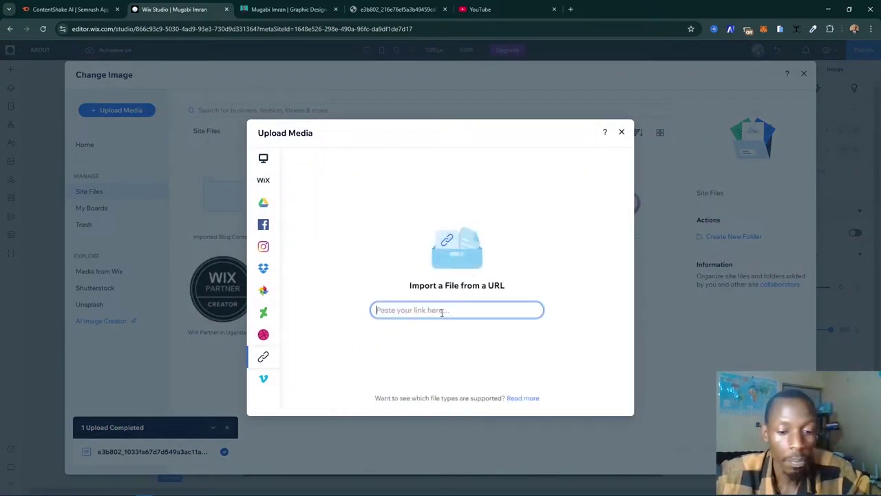
key(ctrl+v)
click(523, 311)
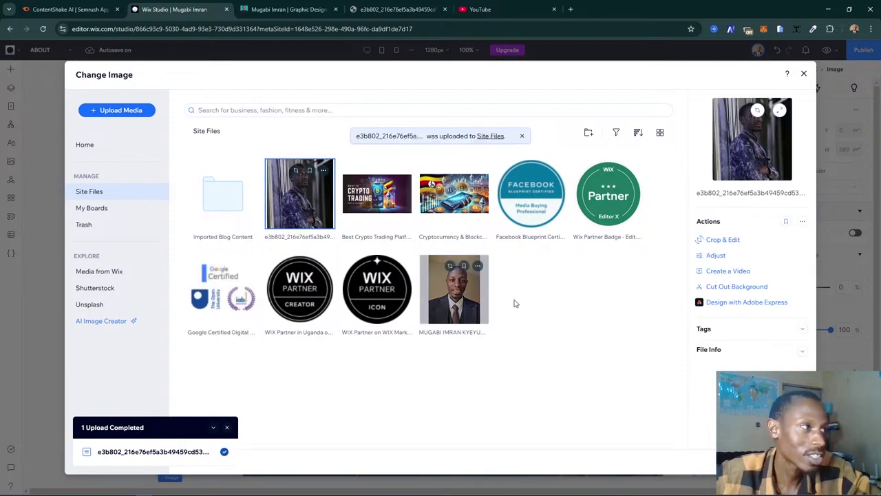
- Rename the imported portrait with the marketer's name and role, then apply it as the hero image
click(311, 235)
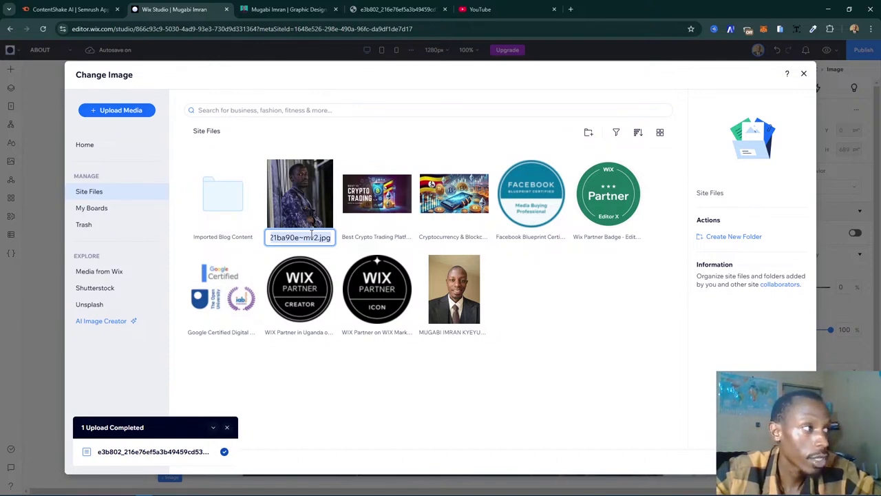
text(D)
text(uga)
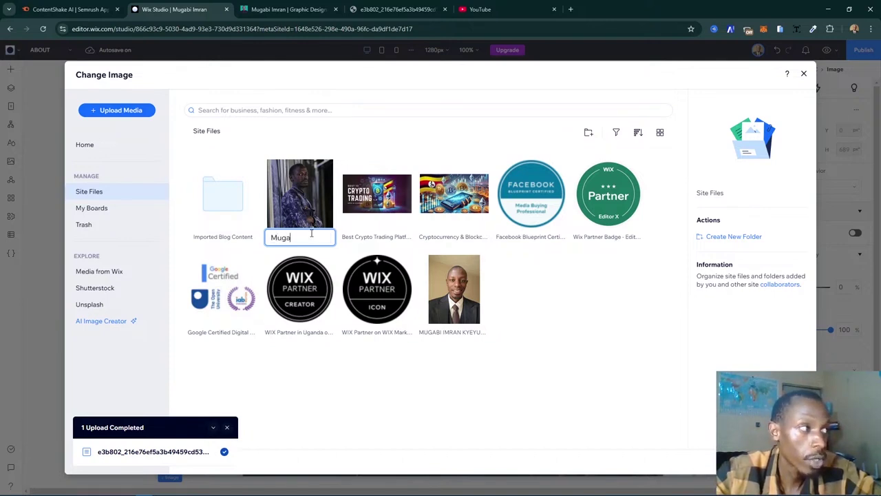
text(bi Imran)
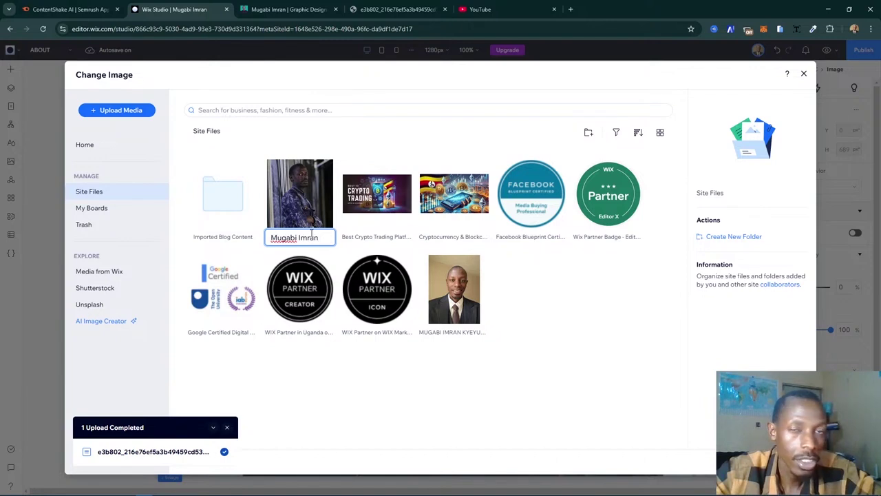
text( Di)
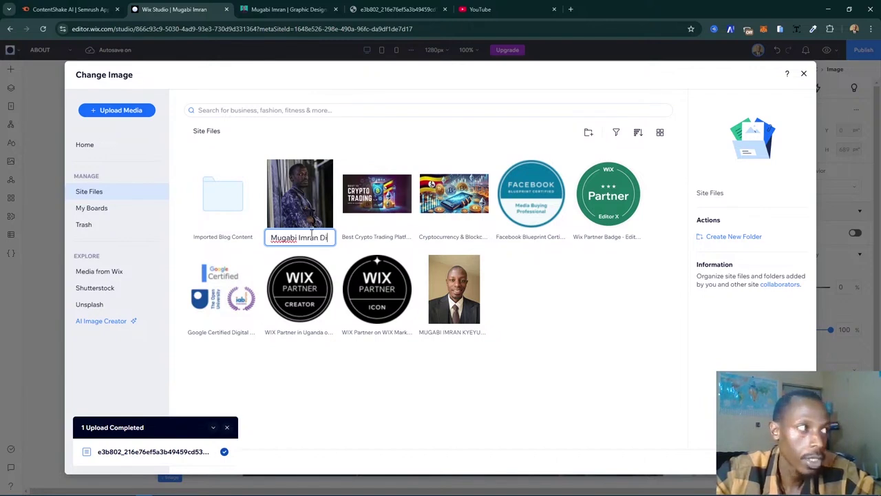
text(gital Mark)
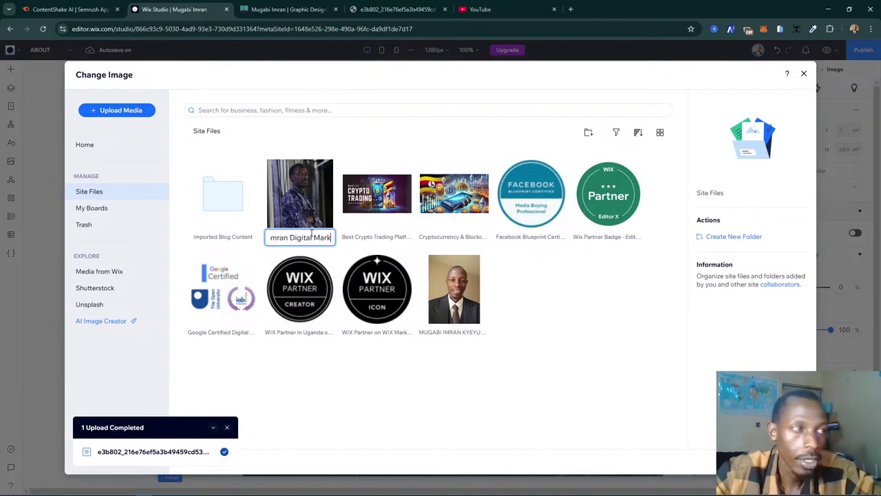
text(eter in Uganda)
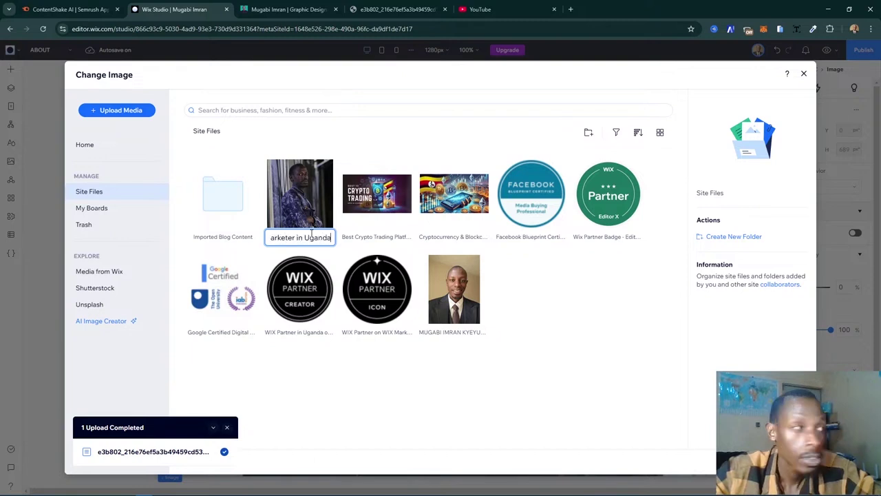
click(310, 230)
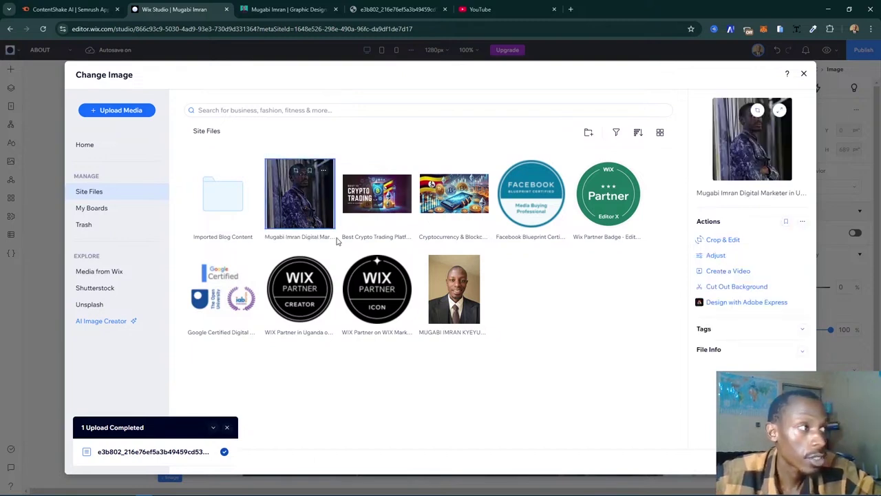
click(307, 237)
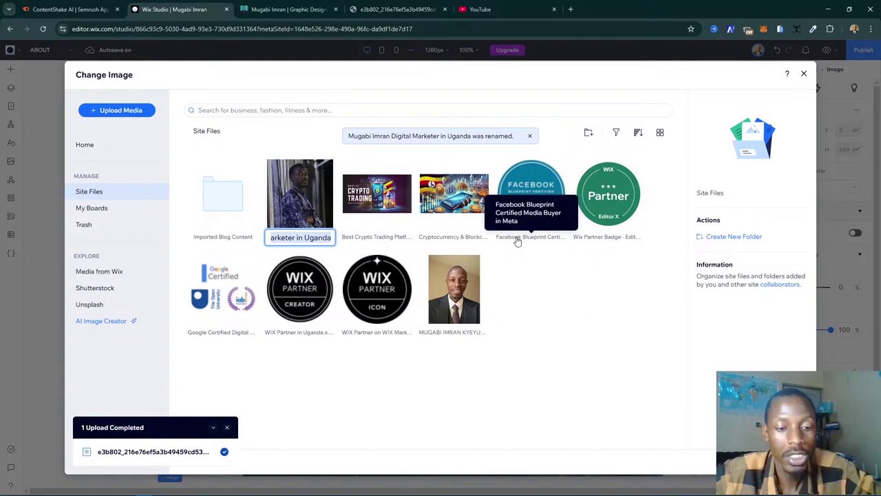
click(300, 196)
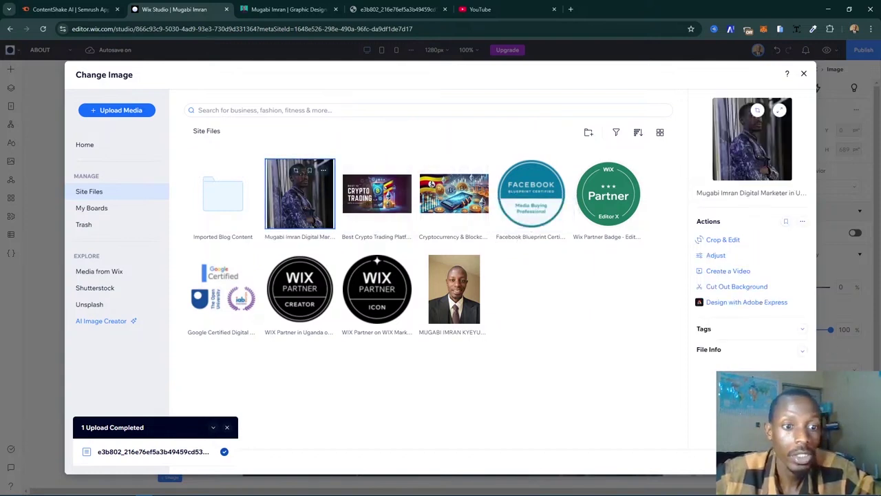
click(802, 194)
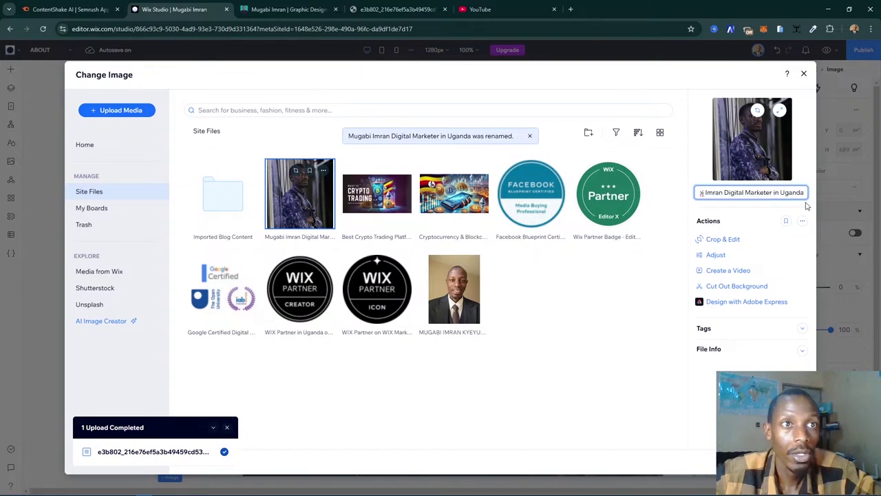
click(772, 460)
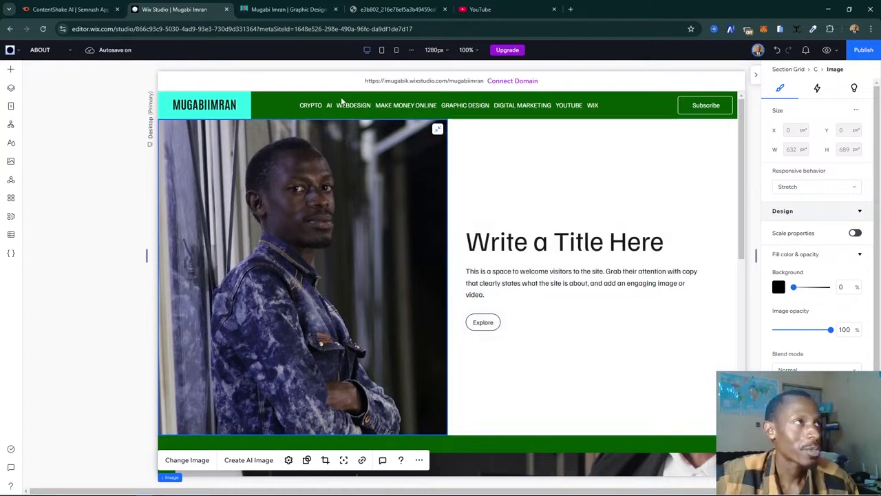
- Select the HIRE heading text on the live About page, then return to the Wix editor
key(ctrl+Tab)
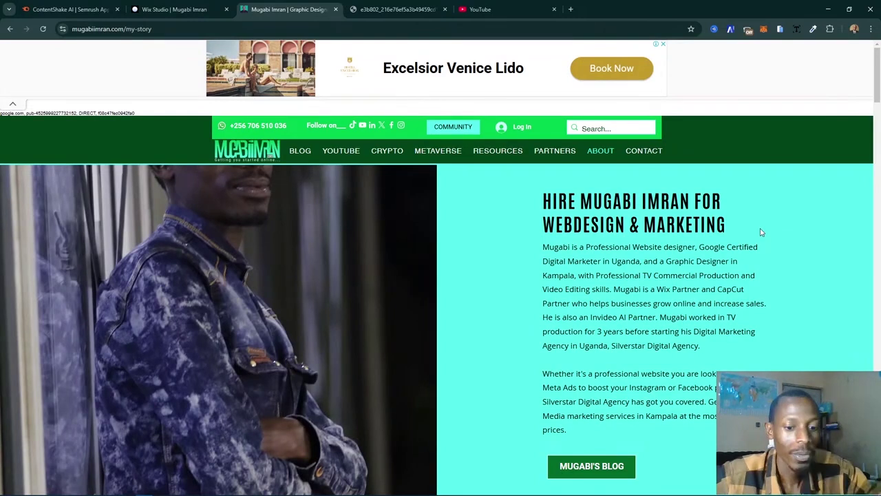
drag(544, 199, 752, 221)
key(ctrl+c)
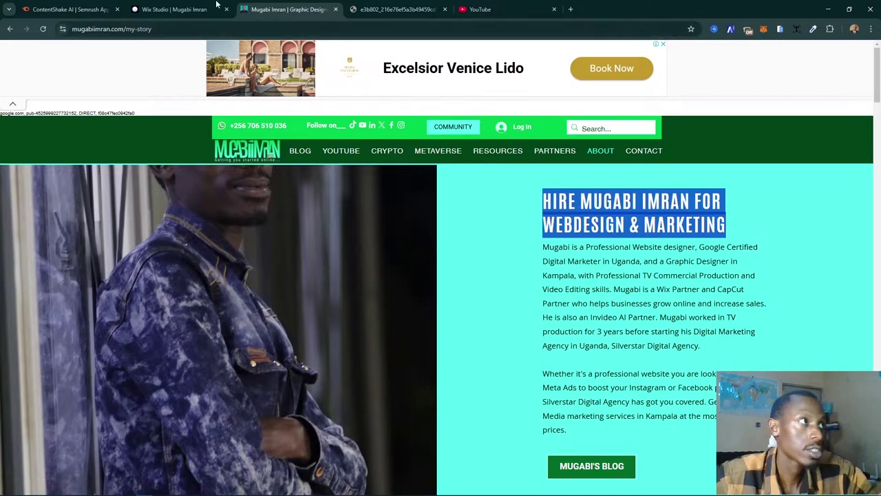
click(174, 9)
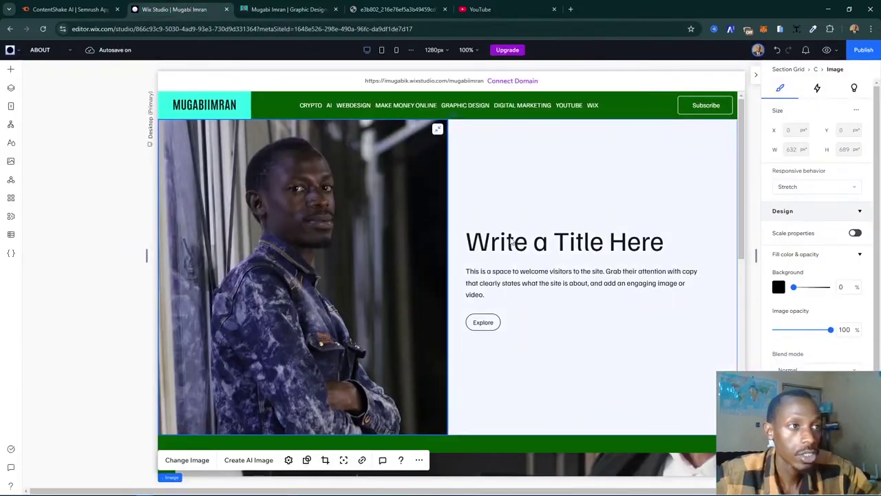
- Replace the 'Write a Title Here' placeholder with the pasted hire-me heading
click(511, 243)
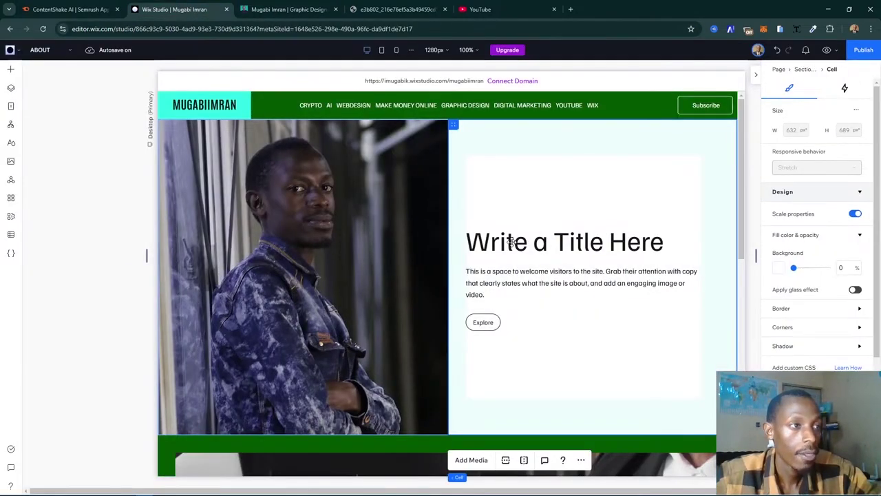
click(559, 234)
click(559, 235)
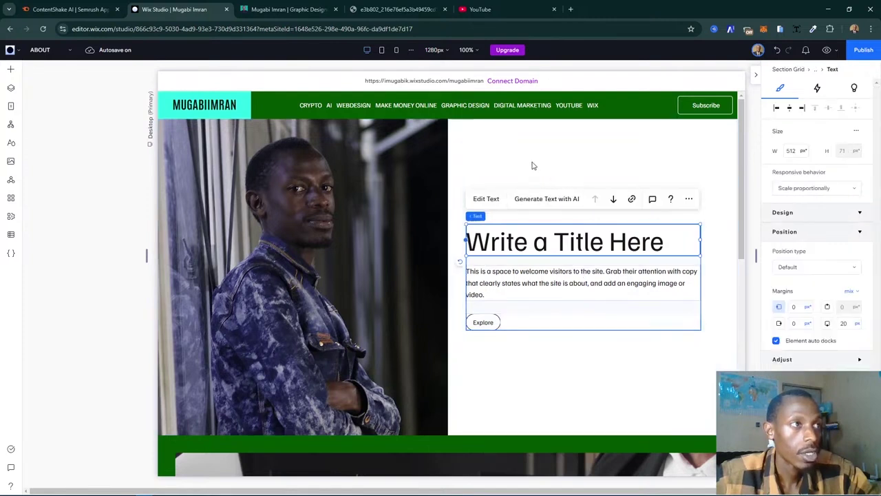
click(624, 383)
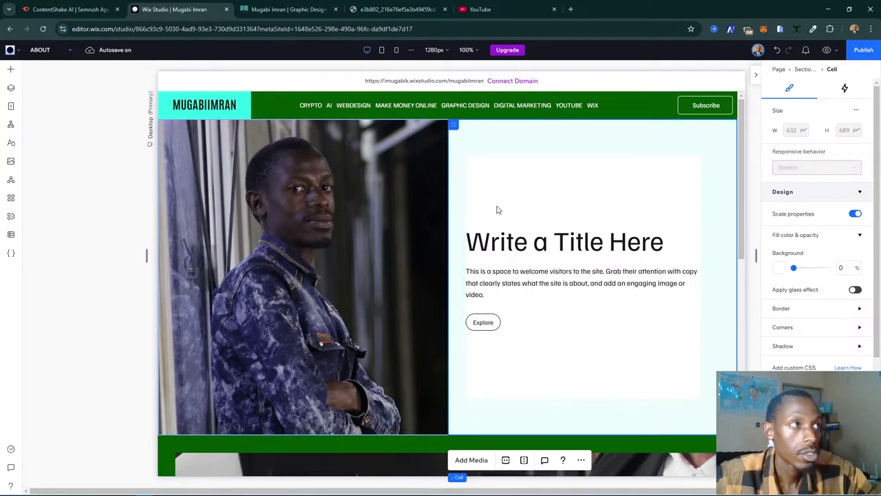
click(578, 235)
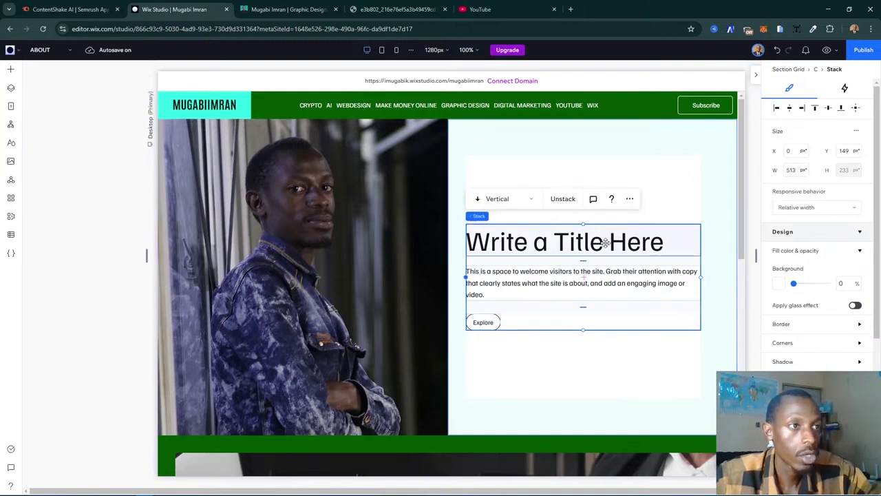
click(606, 243)
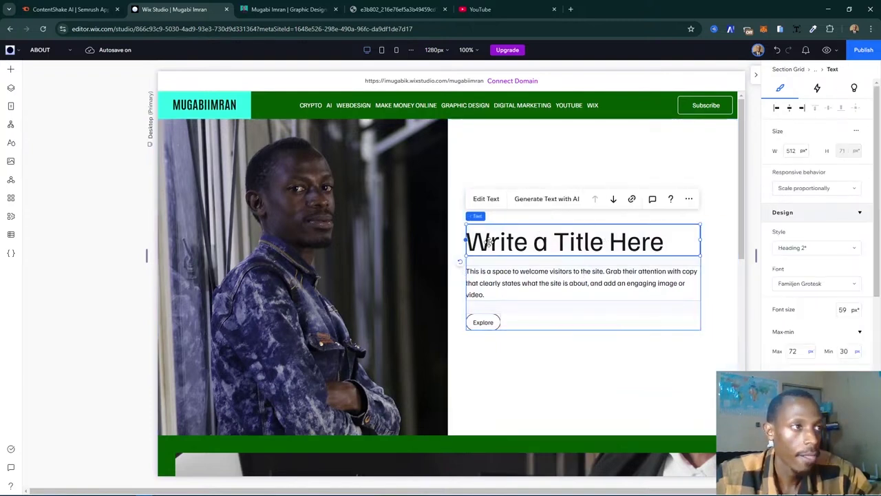
double_click(666, 247)
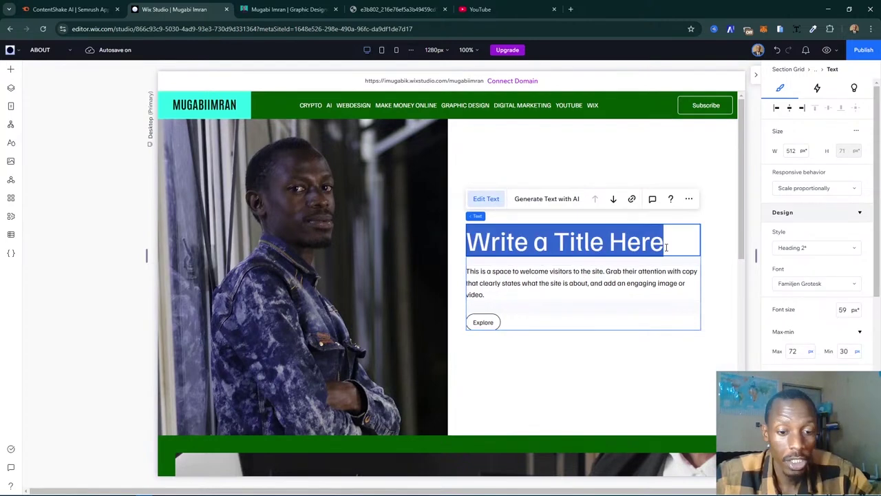
key(ctrl+v)
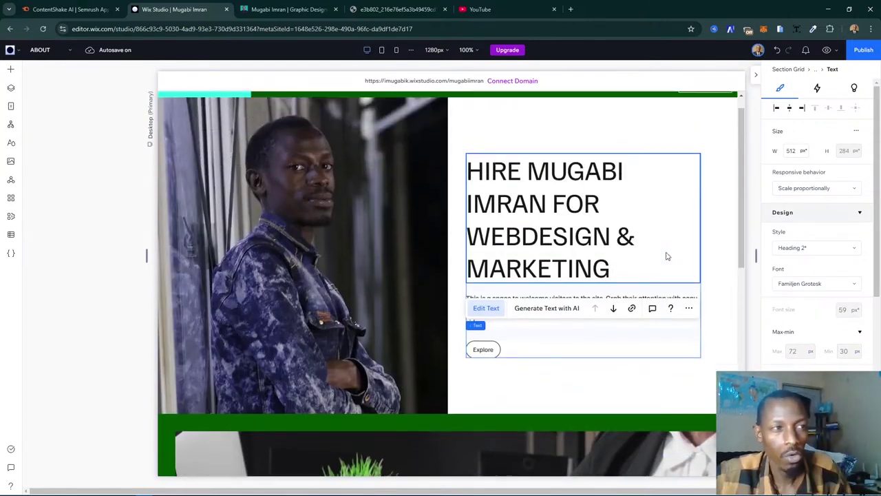
- Select the entire new heading and bring up Site Styles
scroll(665, 253, up, 2)
drag(622, 285, 471, 194)
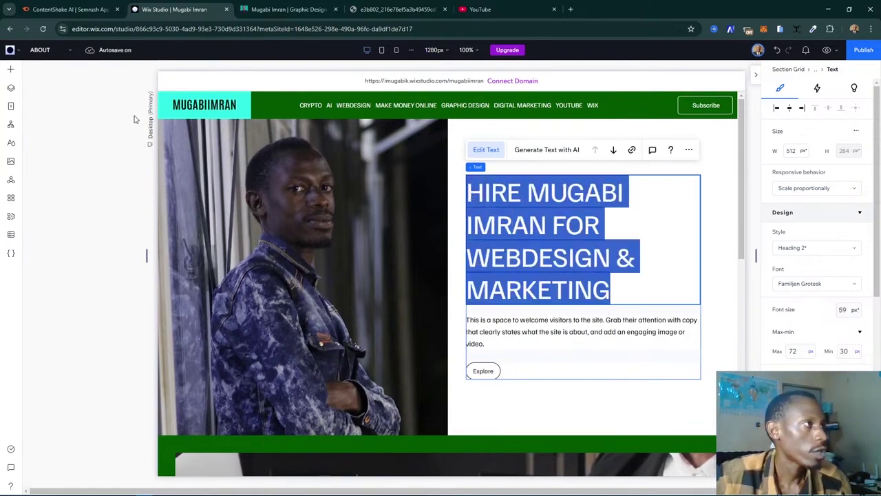
click(12, 144)
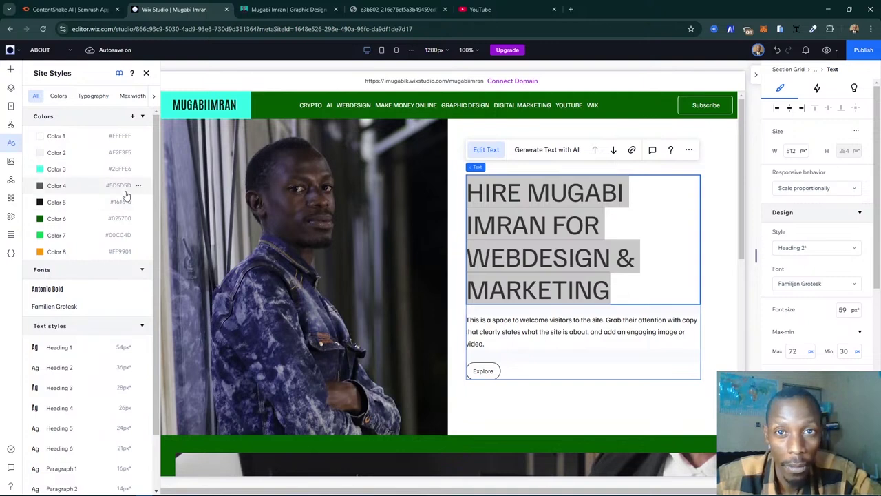
- Review the Heading 1 text style in Site Styles, then close it
scroll(93, 252, down, 2)
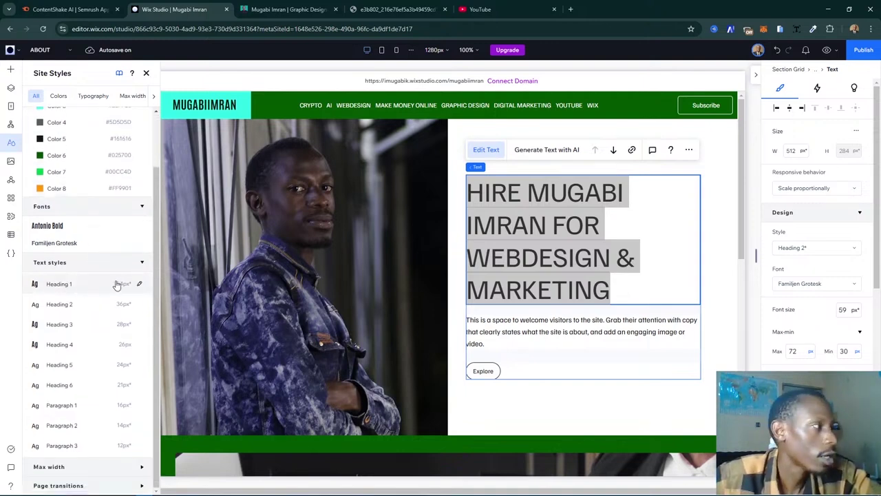
click(138, 286)
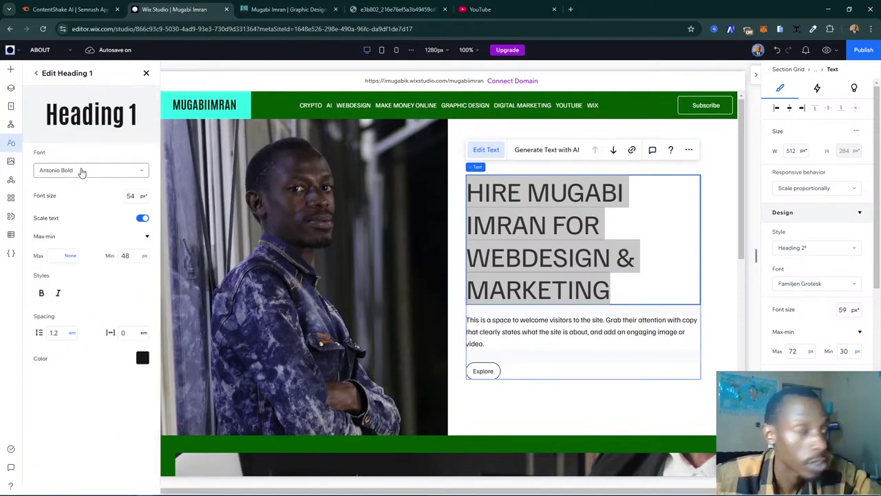
click(146, 73)
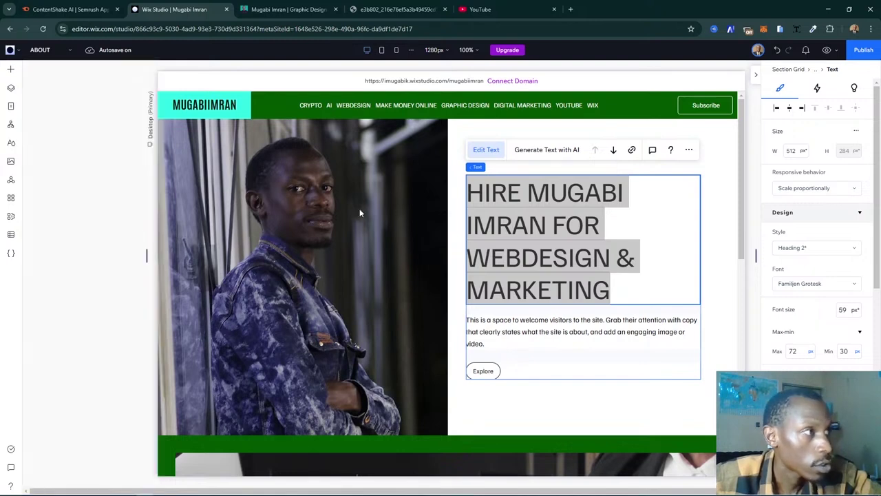
- Apply the Heading 1 style (Antonio Bold, 54px) to the whole hero heading
click(635, 276)
drag(635, 276, 460, 192)
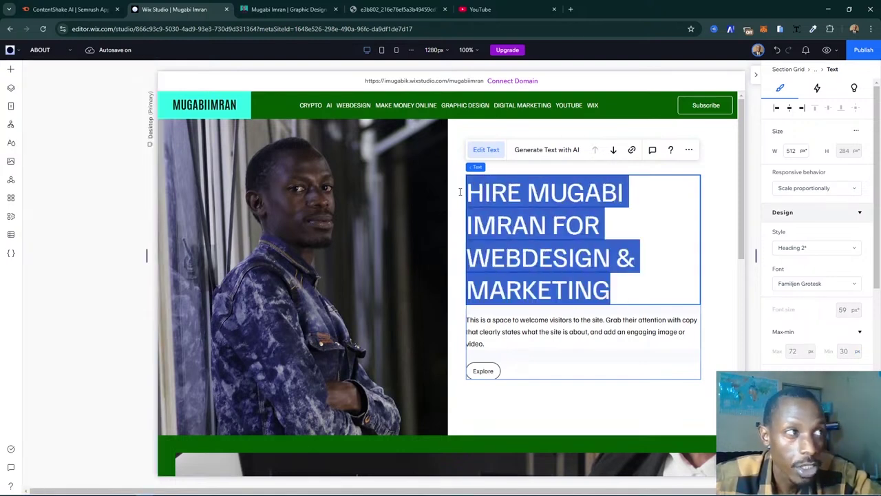
click(815, 249)
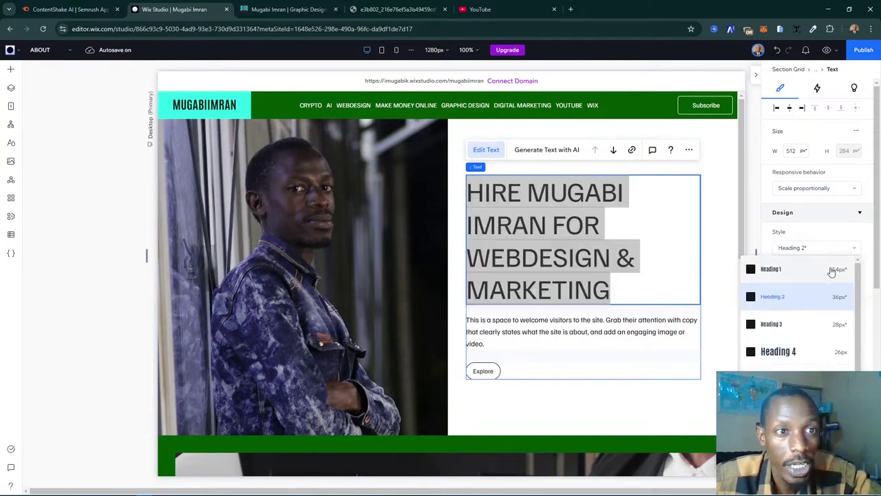
click(843, 270)
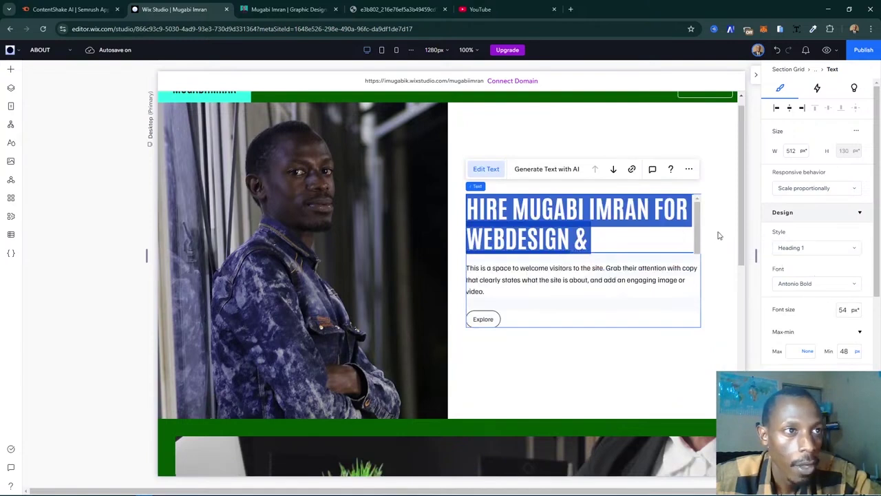
click(574, 375)
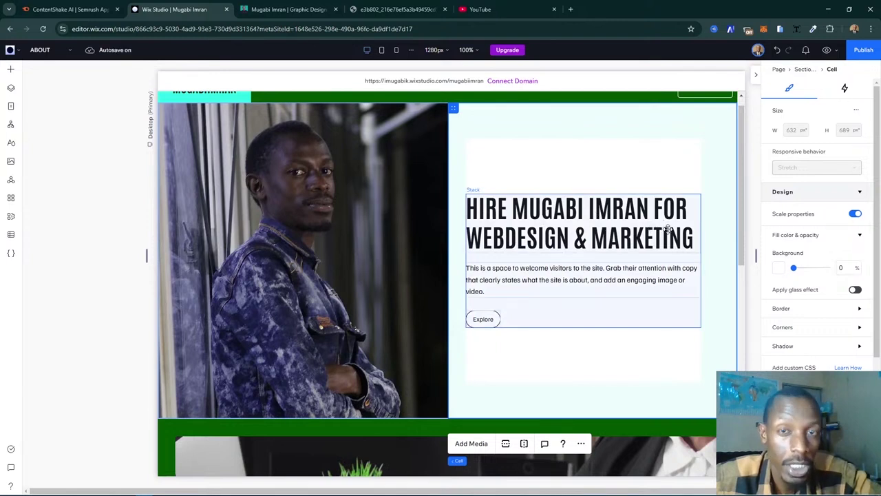
click(11, 143)
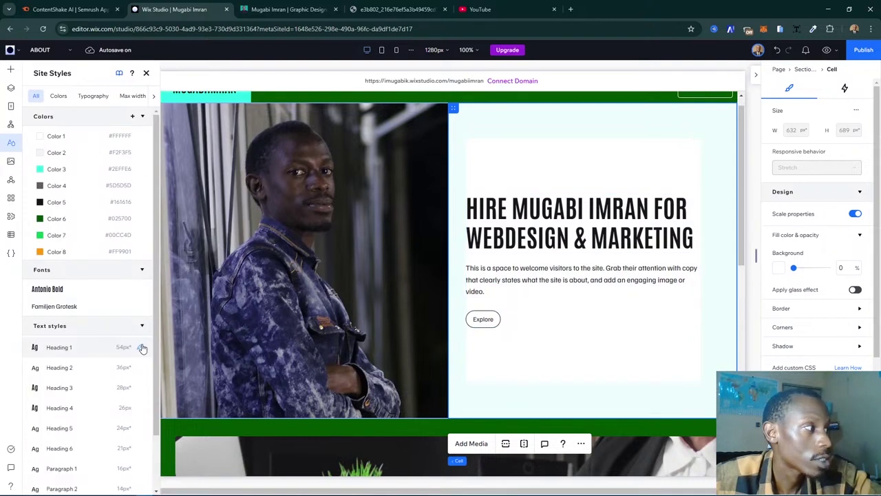
click(141, 348)
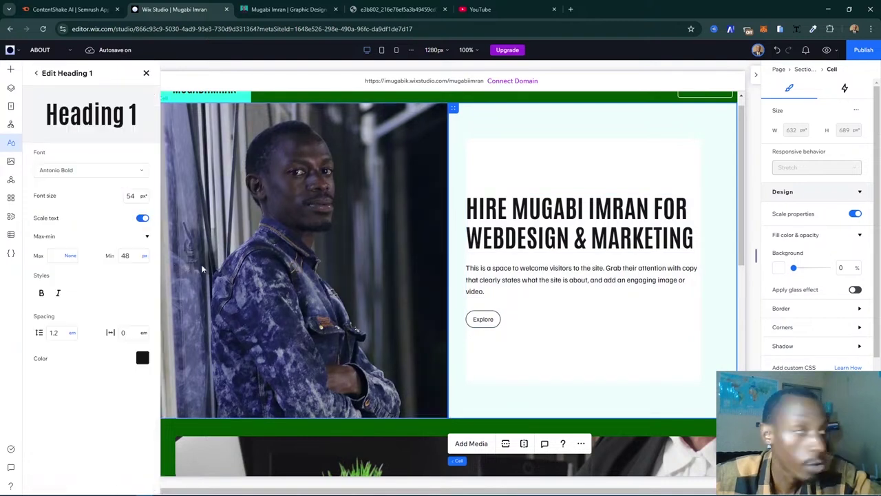
click(86, 172)
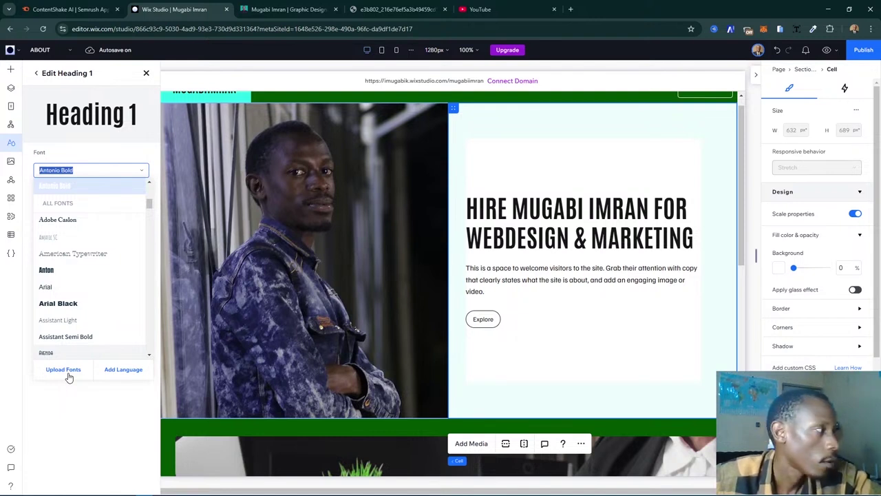
scroll(86, 303, down, 5)
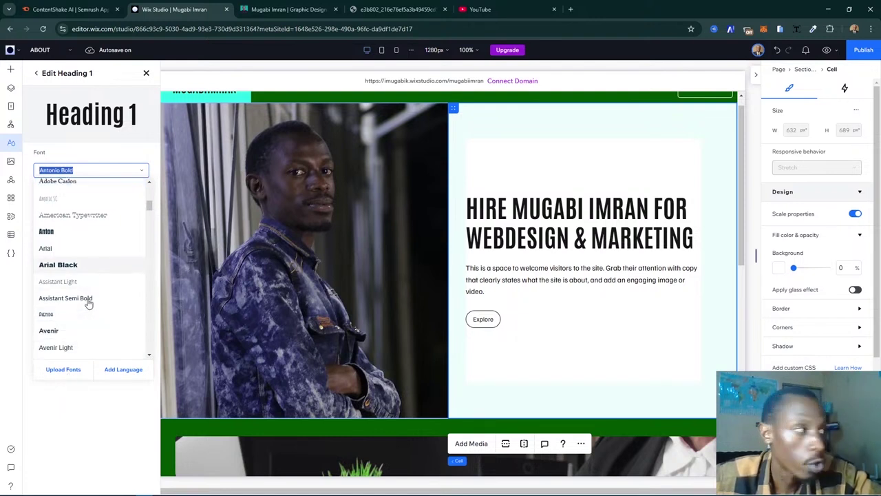
scroll(88, 303, down, 15)
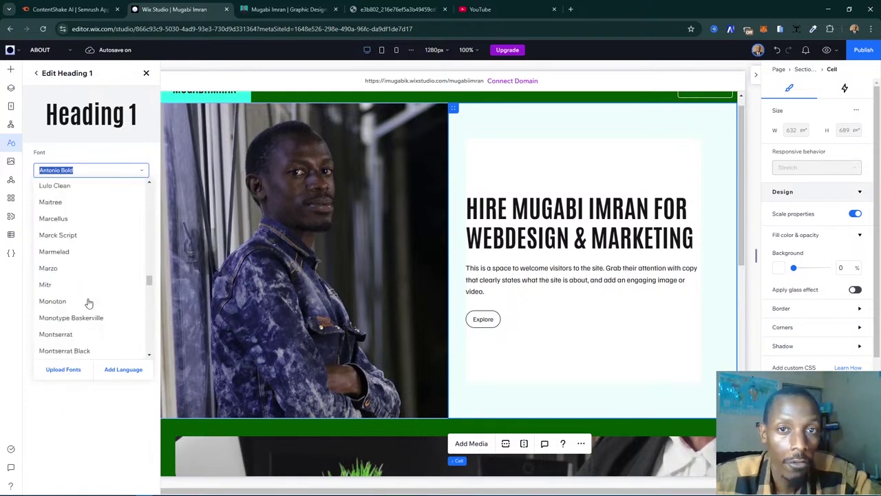
scroll(88, 303, down, 15)
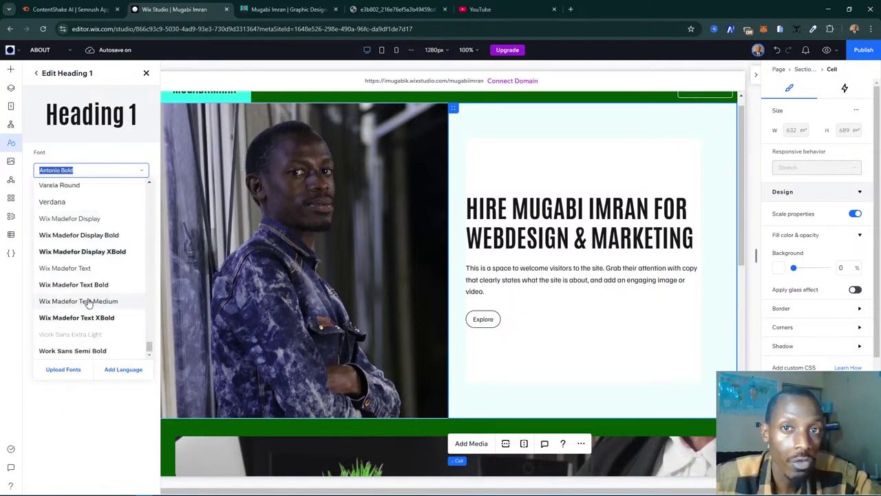
click(111, 414)
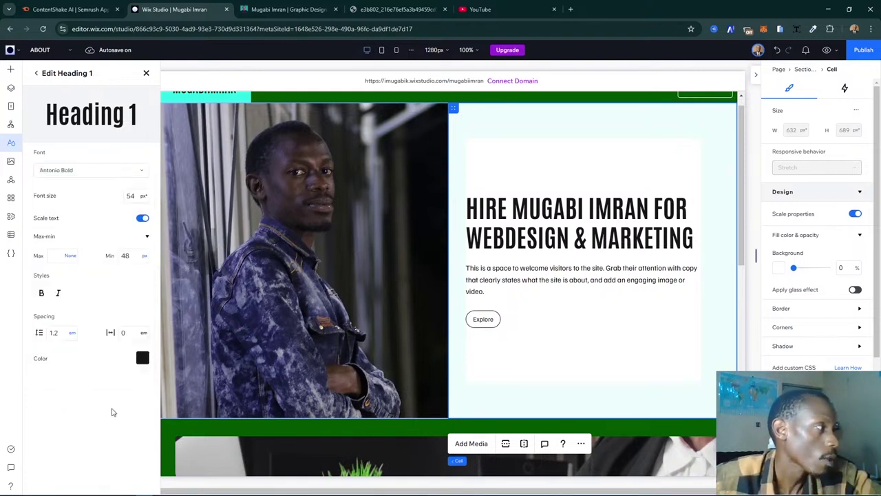
click(146, 73)
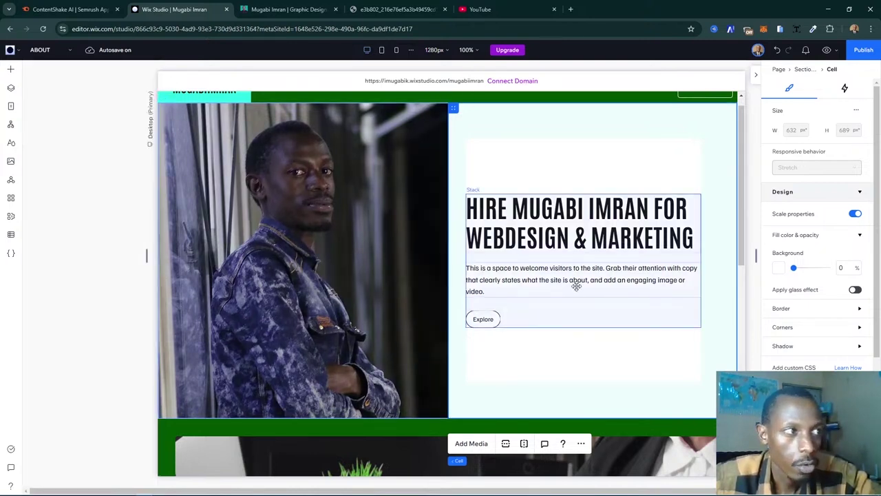
- Copy the two bio paragraphs from the live About page
click(640, 276)
click(640, 276)
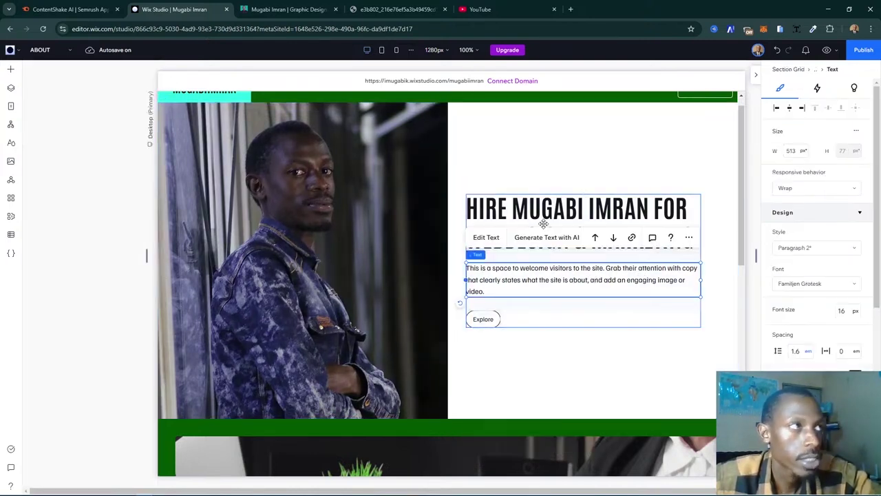
click(271, 15)
click(596, 300)
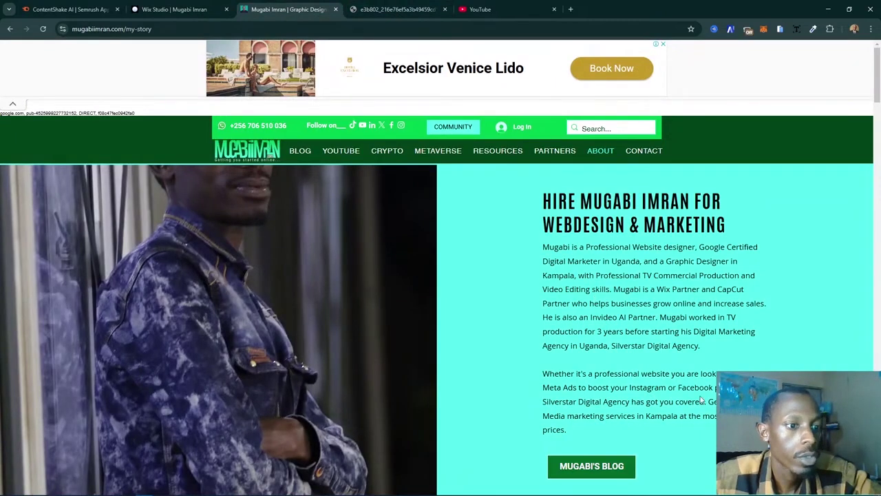
drag(581, 431, 544, 247)
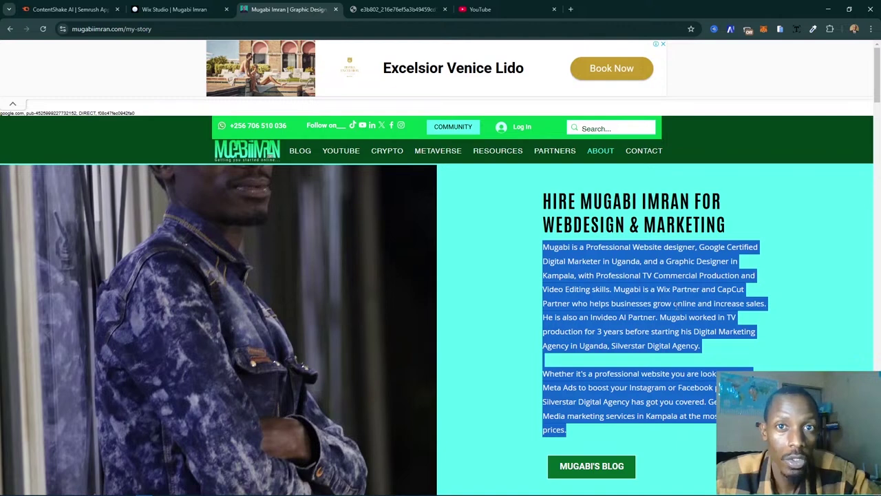
- Paste the copied bio over the hero's placeholder paragraph in the editor
click(174, 9)
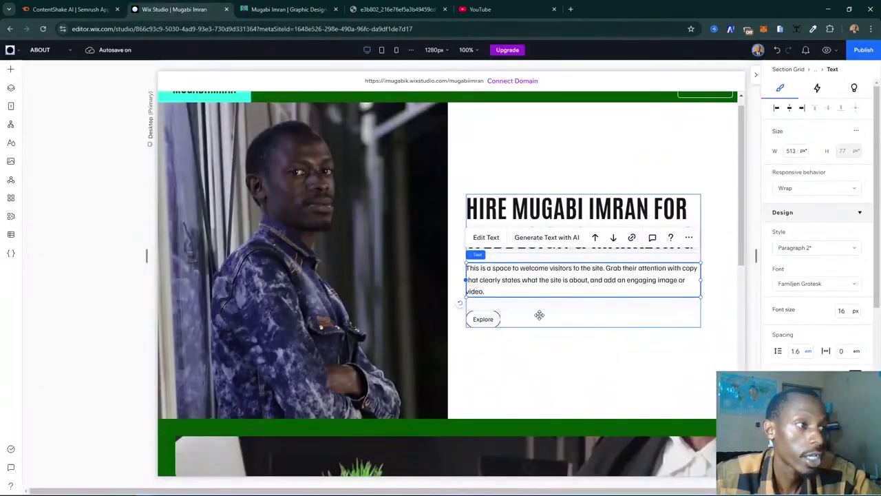
click(487, 237)
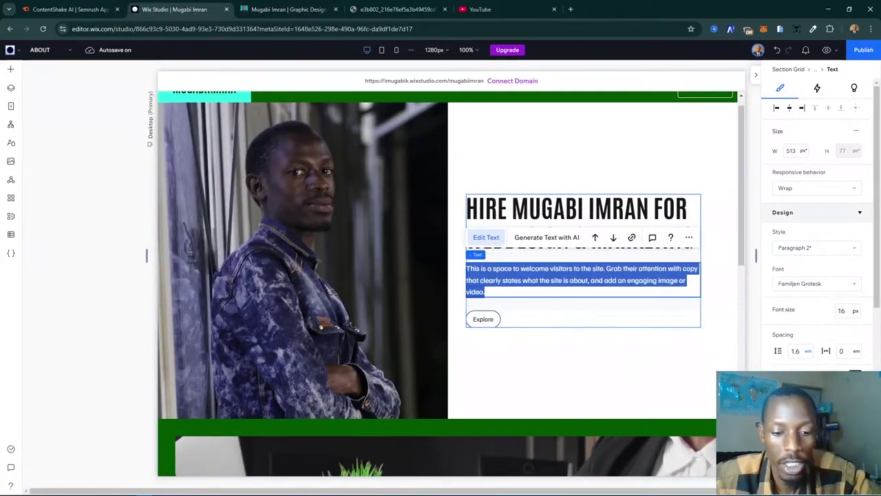
text(Mugabi is a Professional Website designer, Google Certified Digital Marketer in Uganda, and a Graphic Designer in Kampala, with Professional TV Commercial Production and Video Editing skills. Mugabi is a Wix Partner)
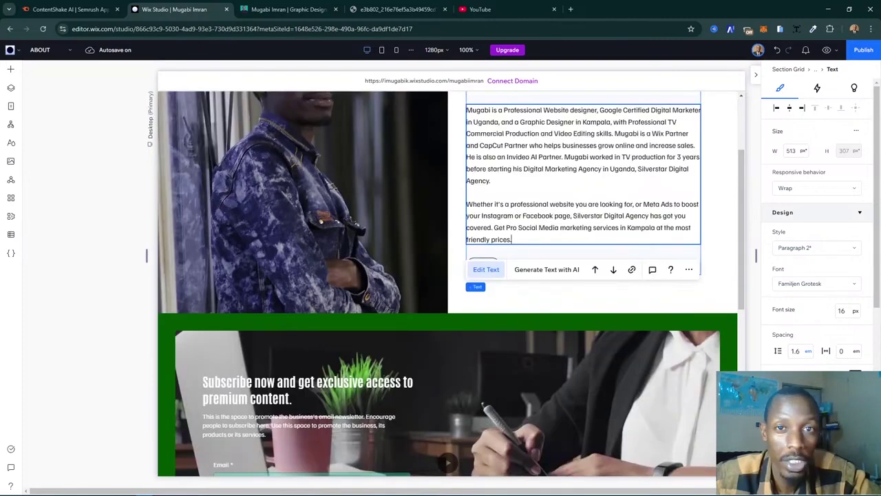
scroll(652, 354, up, 2)
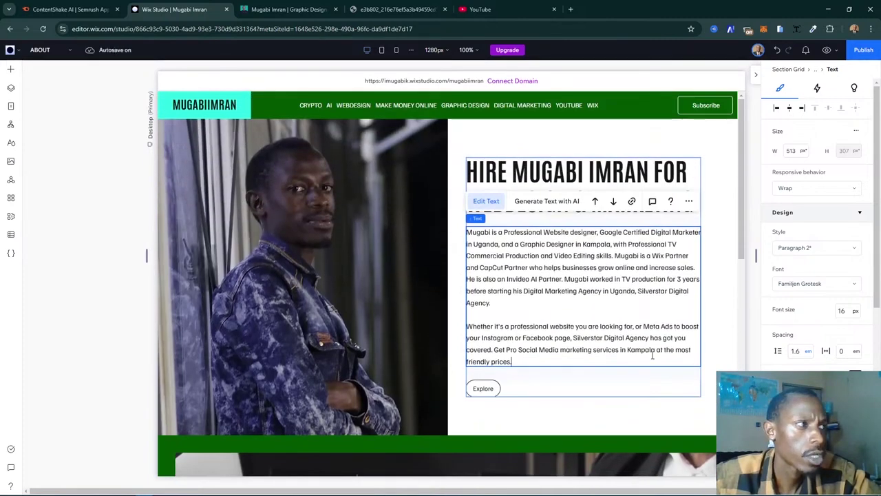
- Finish the bio edit and check the live About page for reference
click(534, 403)
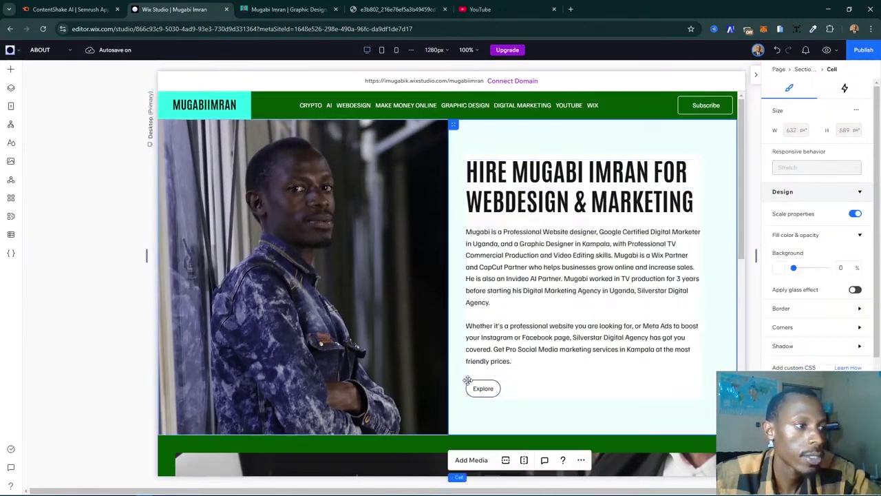
click(539, 385)
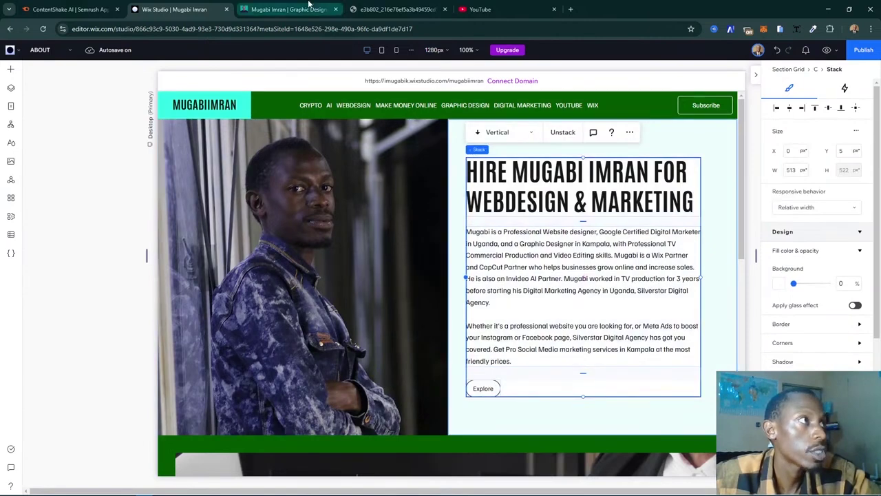
key(ctrl+Tab)
scroll(601, 436, down, 1)
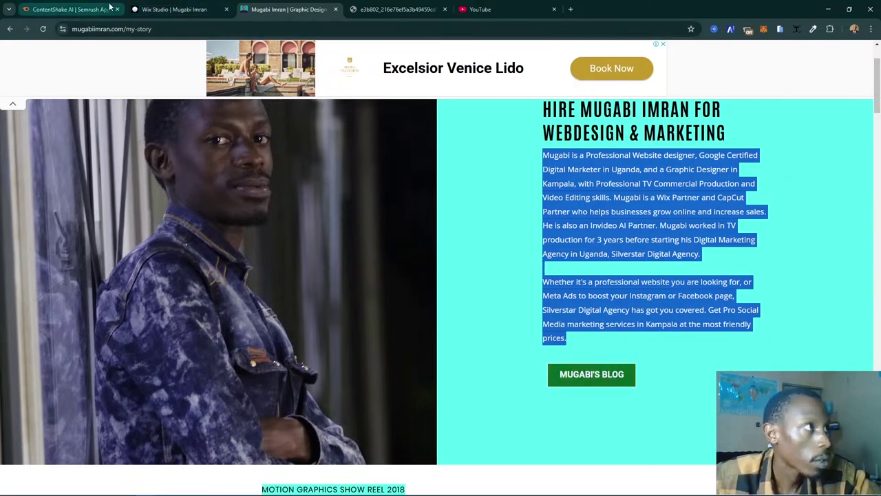
click(174, 9)
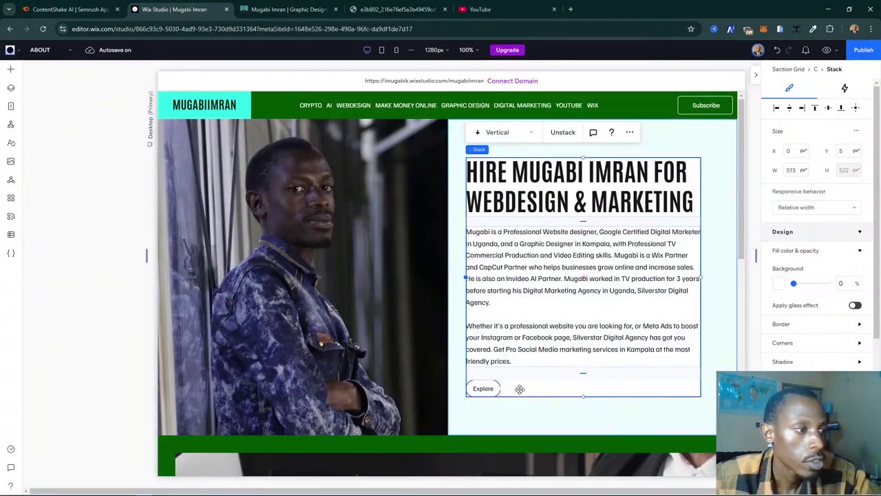
- Set the Explore button's corner radius to 0 px on all corners
click(483, 387)
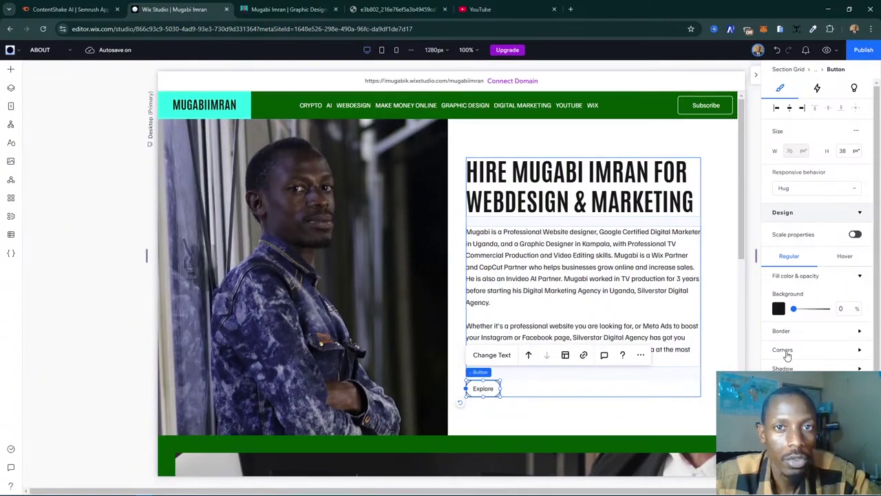
scroll(792, 353, down, 2)
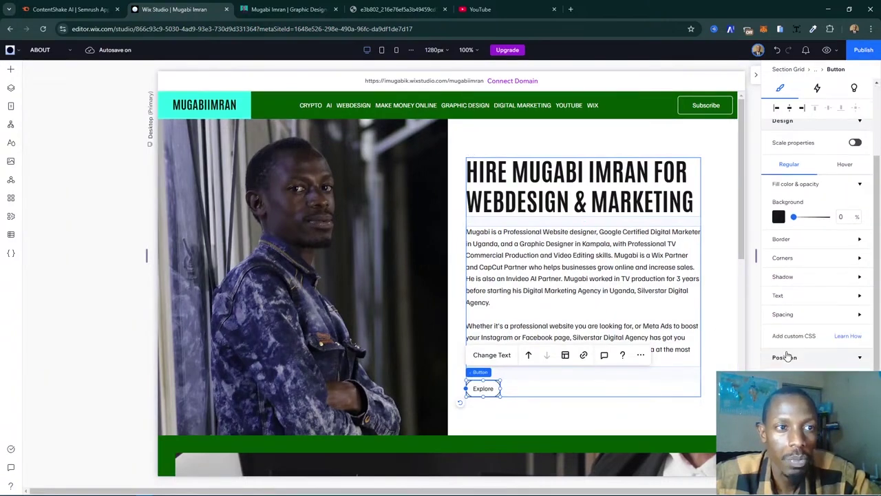
click(788, 258)
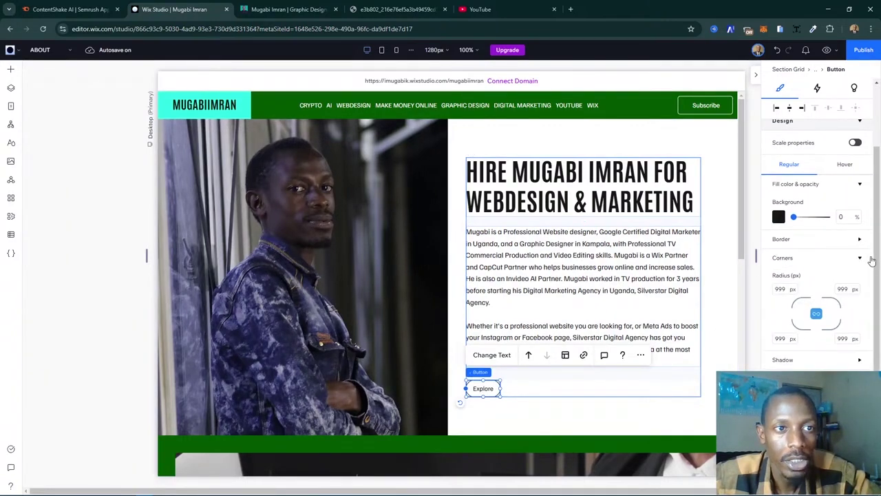
click(781, 290)
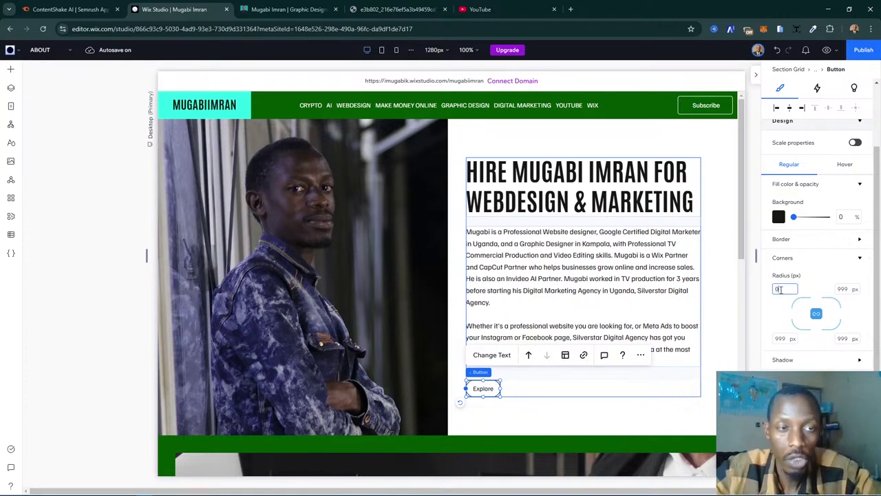
key(Return)
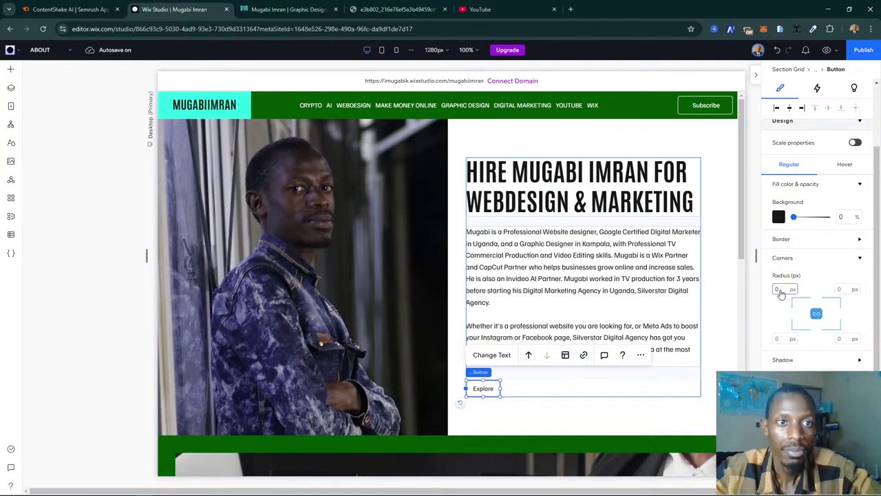
click(521, 415)
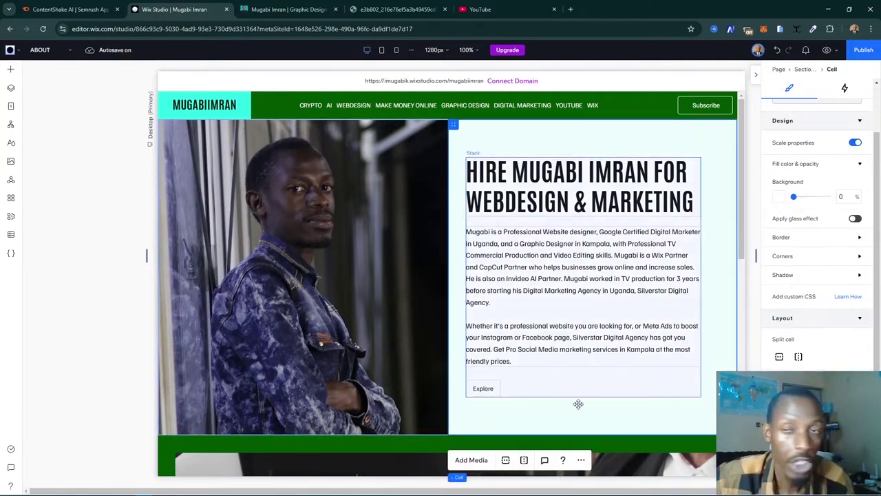
click(473, 389)
click(491, 389)
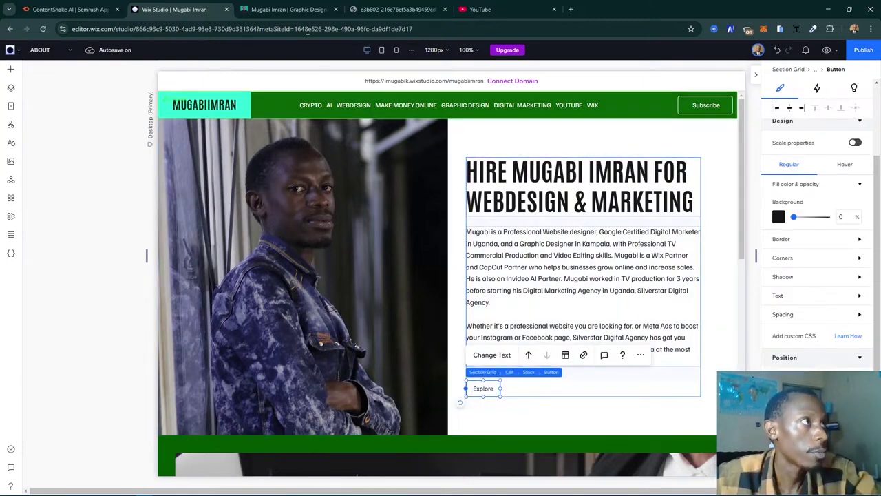
- Compare against the live site and widen the Explore button
key(ctrl+Tab)
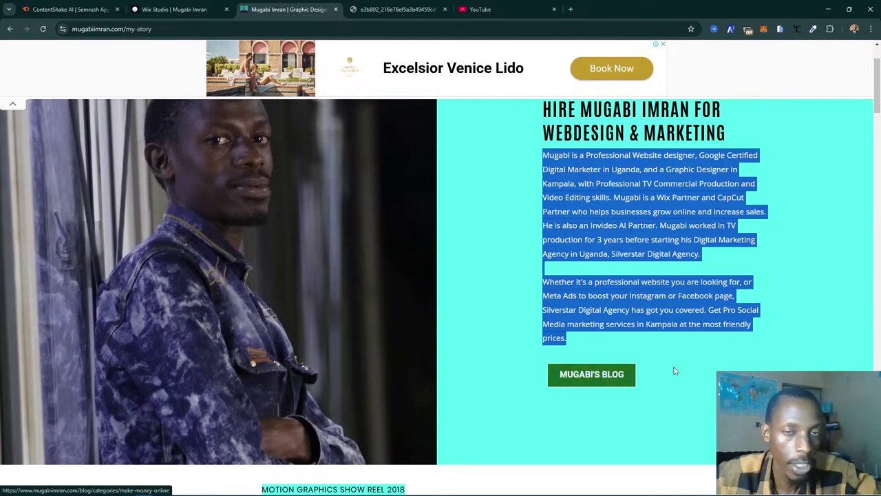
key(ctrl+shift+Tab)
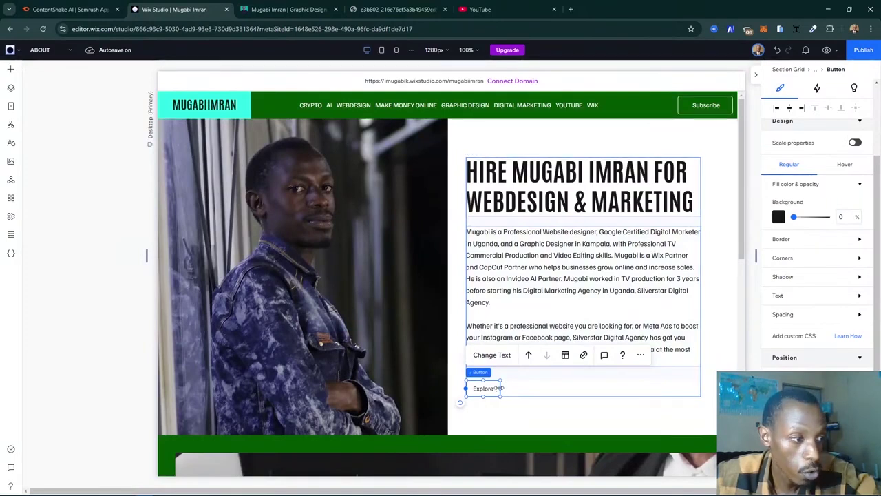
drag(502, 388, 642, 378)
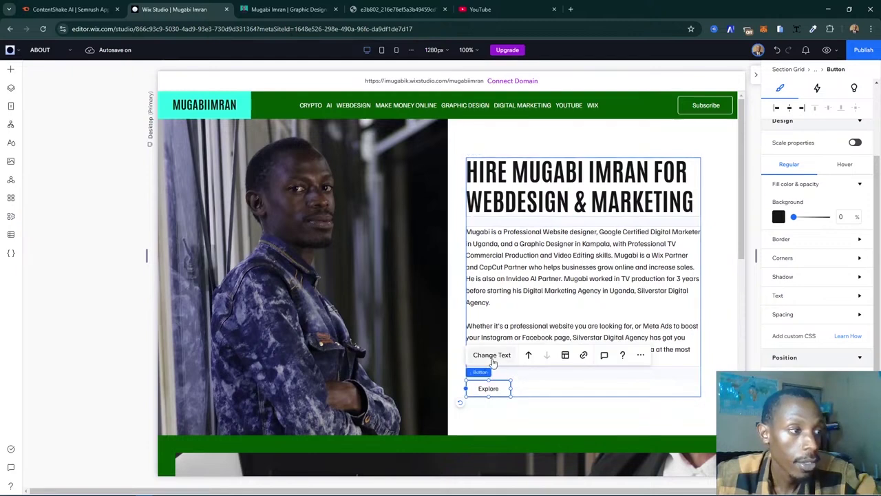
- Change the button label from Explore to 'Read Blog'
click(492, 355)
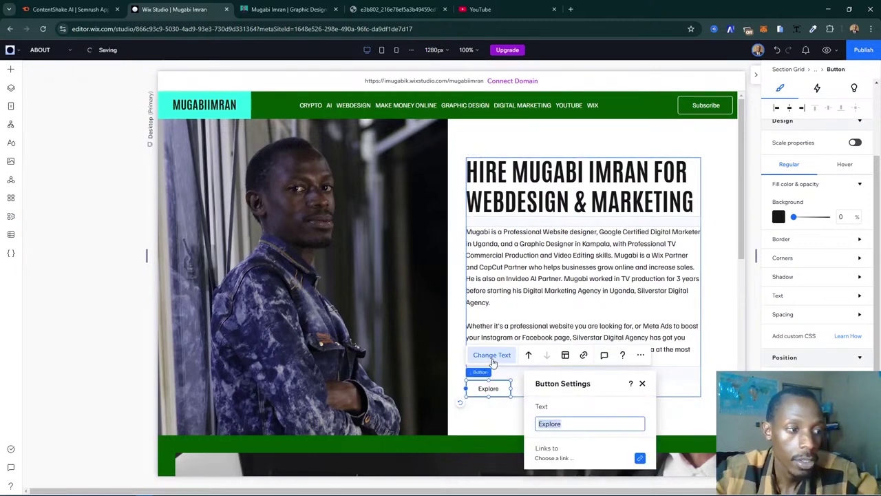
text(See)
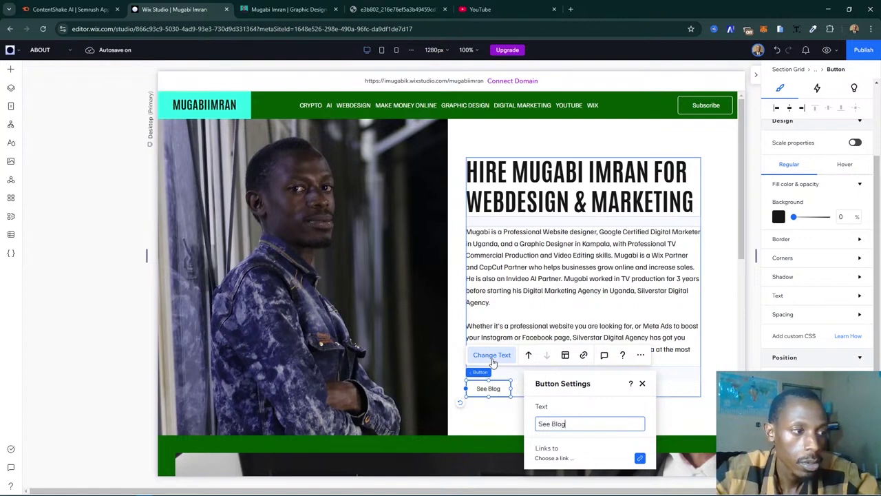
text( Blog)
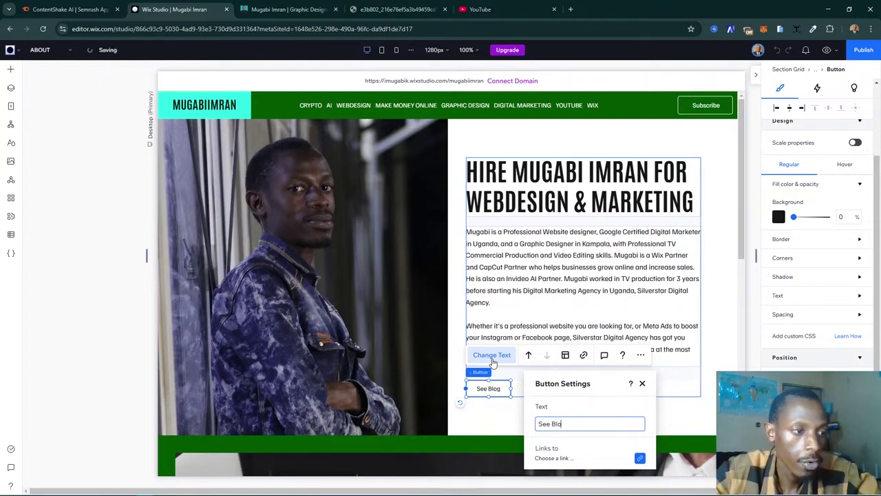
key(BackSpace)
key(BackSpace)
key(BackSpace)
key(BackSpace)
key(BackSpace)
key(BackSpace)
key(BackSpace)
key(BackSpace)
text(Read)
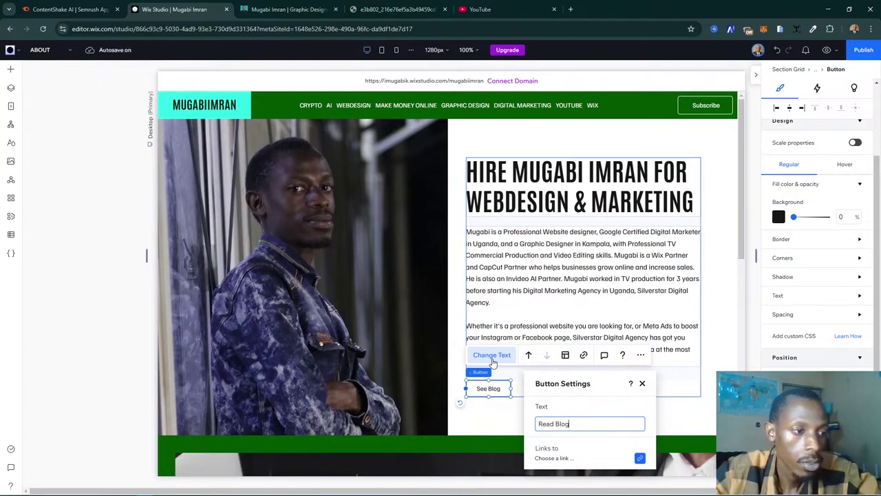
- Link the Read Blog button to the Blog page (/blog), picking a blog category
click(601, 466)
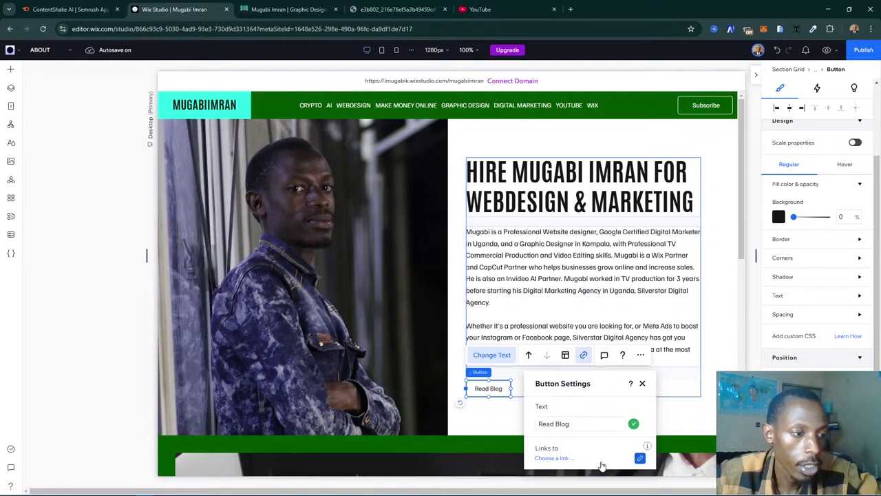
click(602, 458)
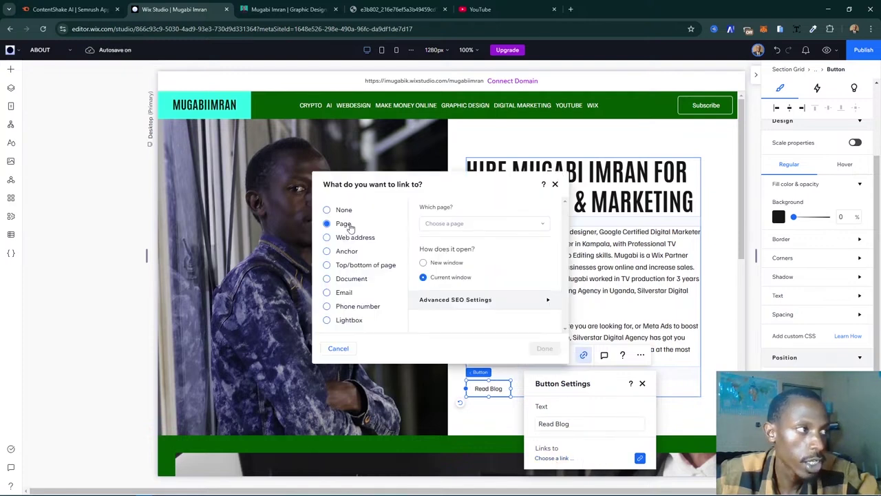
click(515, 226)
scroll(457, 301, down, 5)
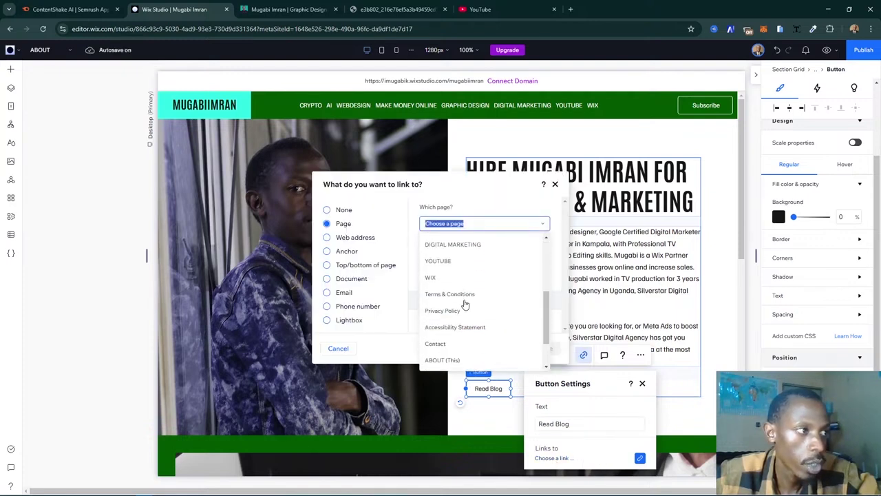
click(434, 347)
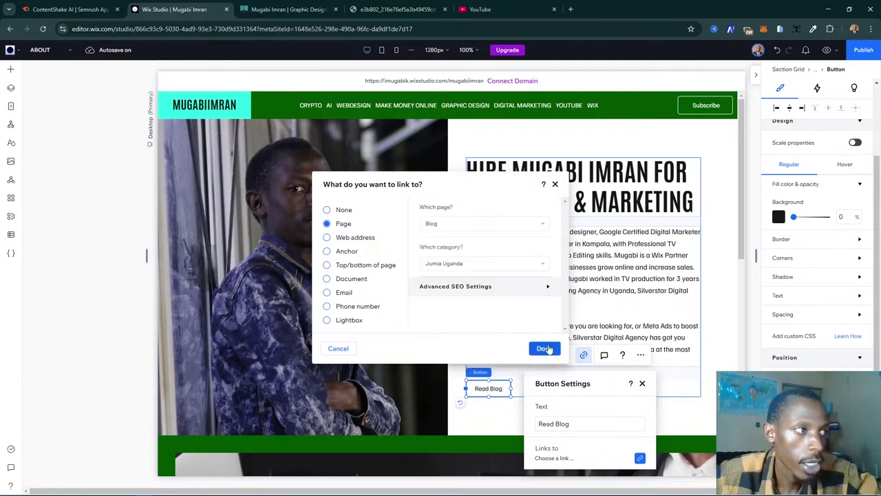
click(485, 263)
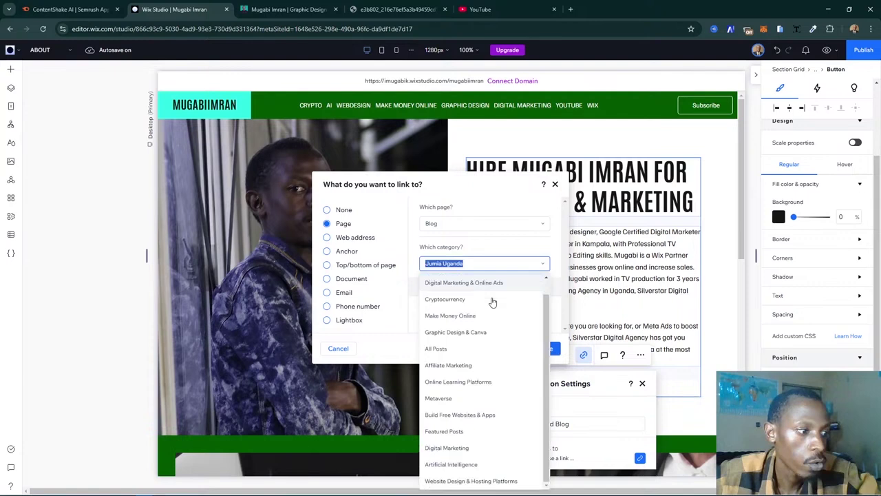
click(493, 301)
click(544, 349)
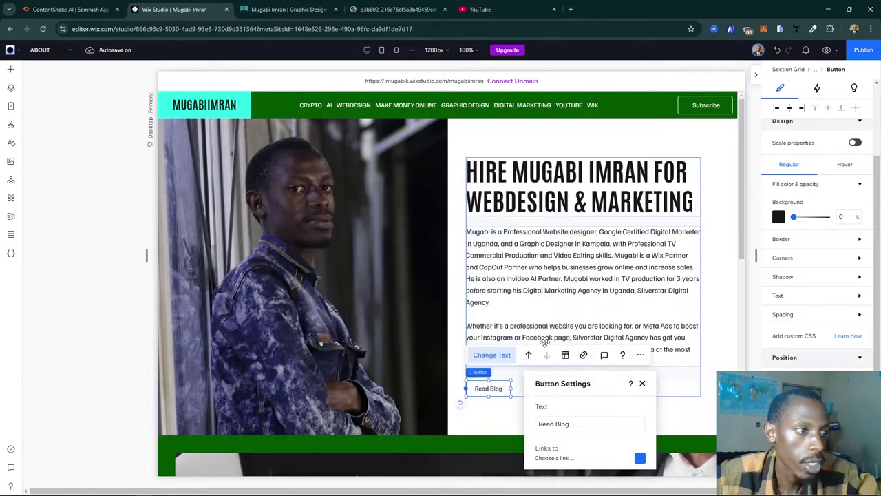
click(642, 382)
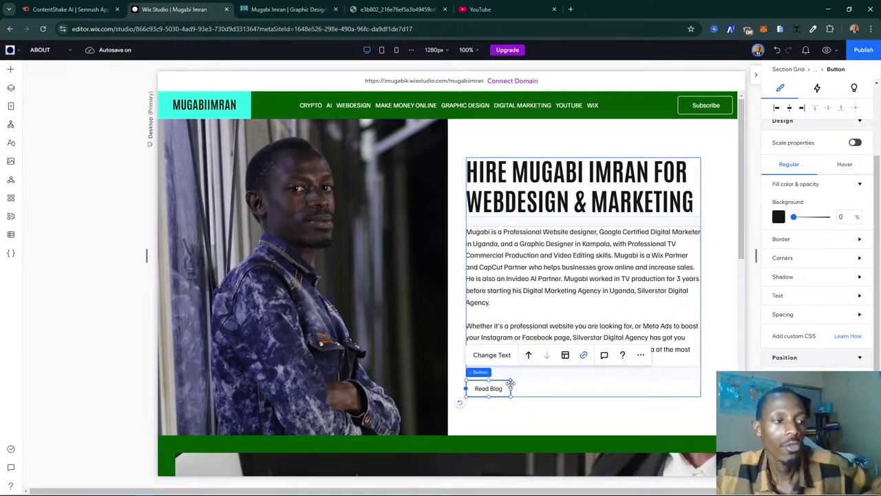
- Set the button background to dark green at 100% opacity
scroll(816, 324, up, 3)
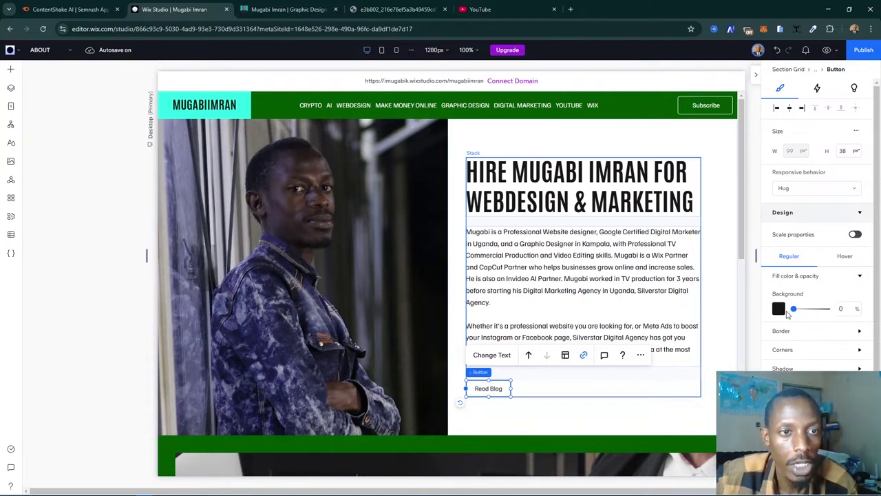
drag(795, 311, 831, 309)
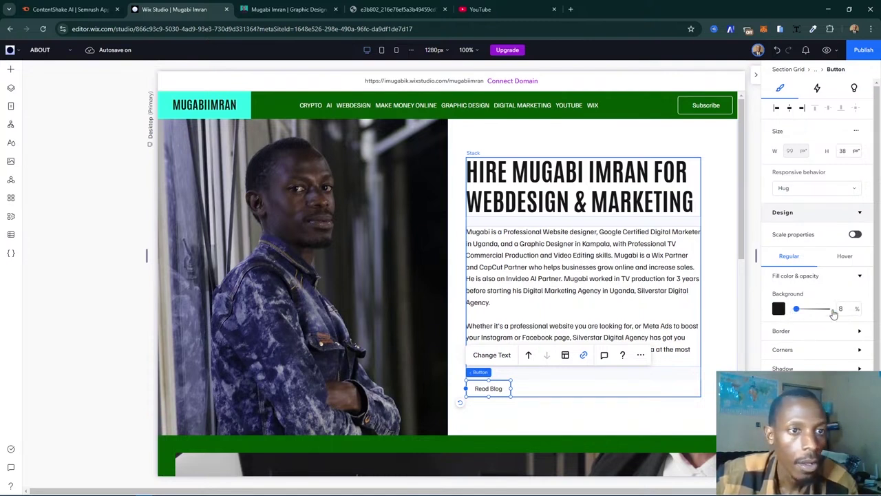
click(779, 311)
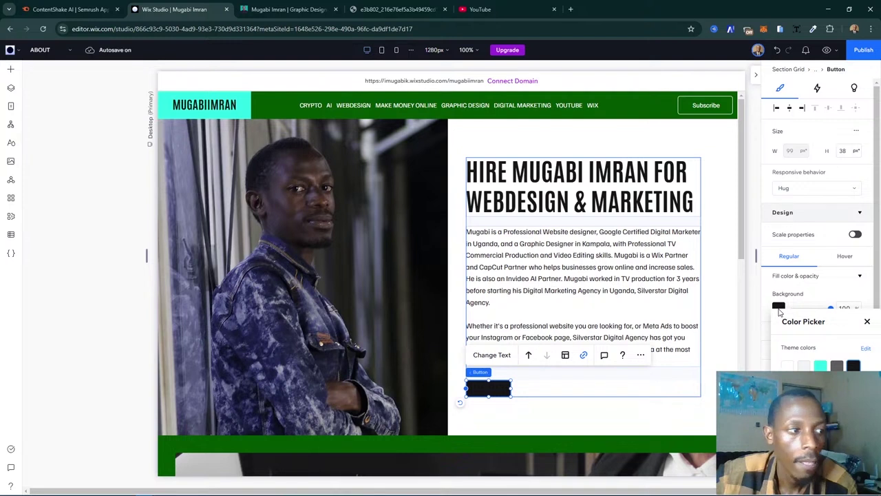
click(821, 367)
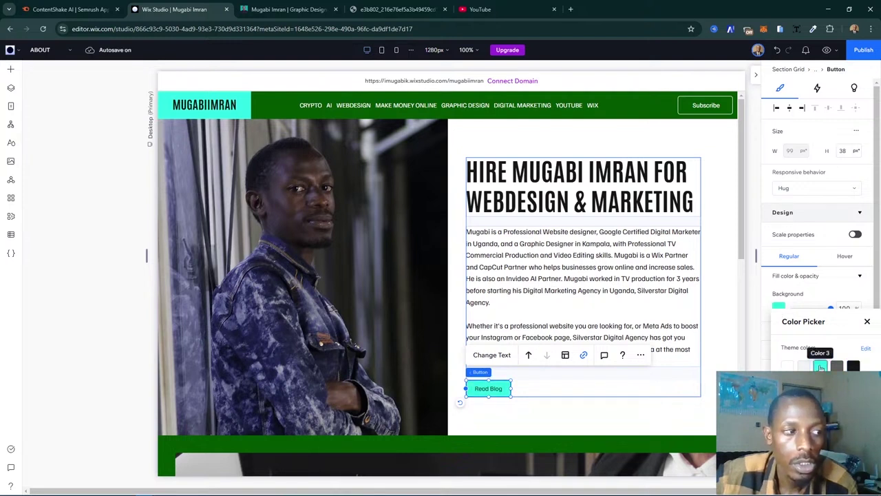
click(820, 385)
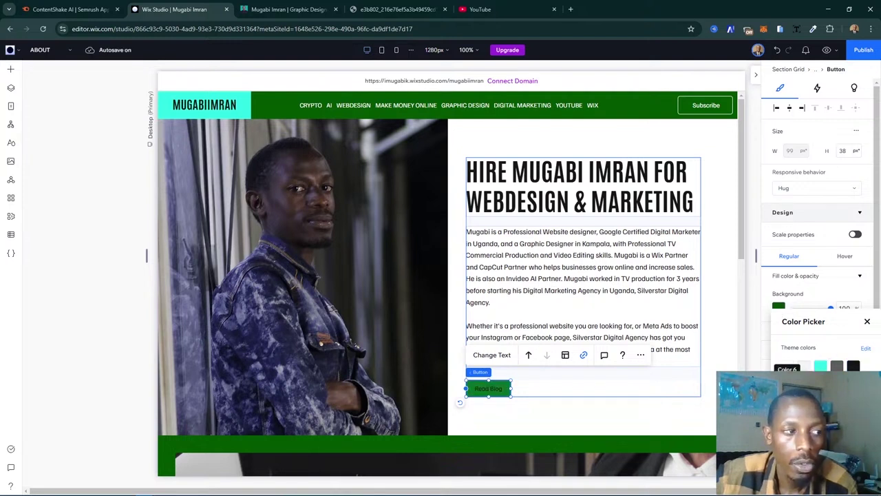
click(866, 322)
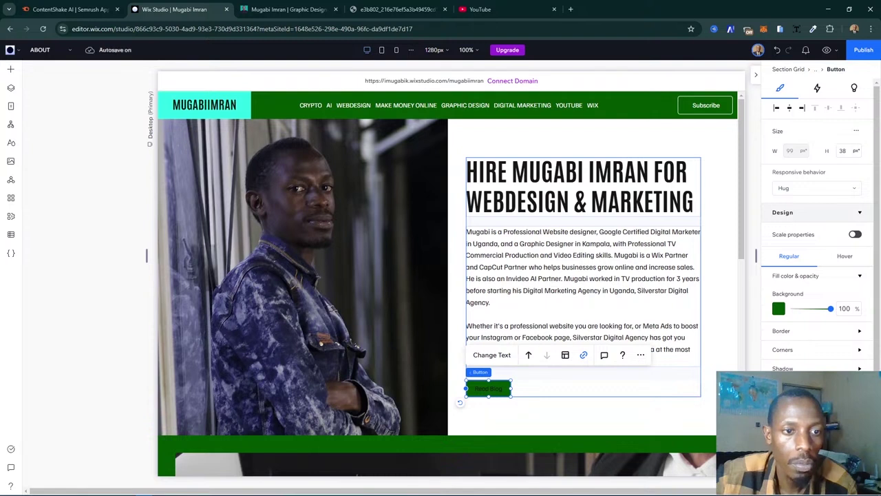
- Leave the button text colour unchanged and bring up the hover style settings
scroll(783, 348, down, 1)
click(855, 363)
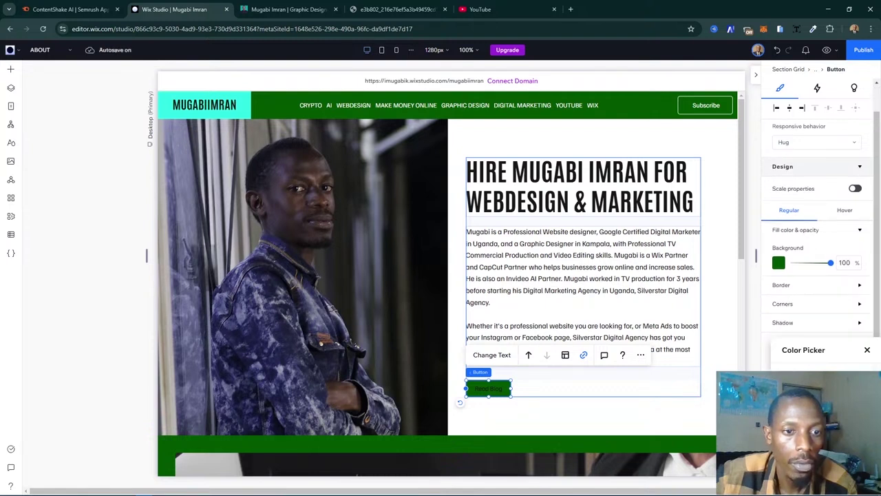
click(868, 352)
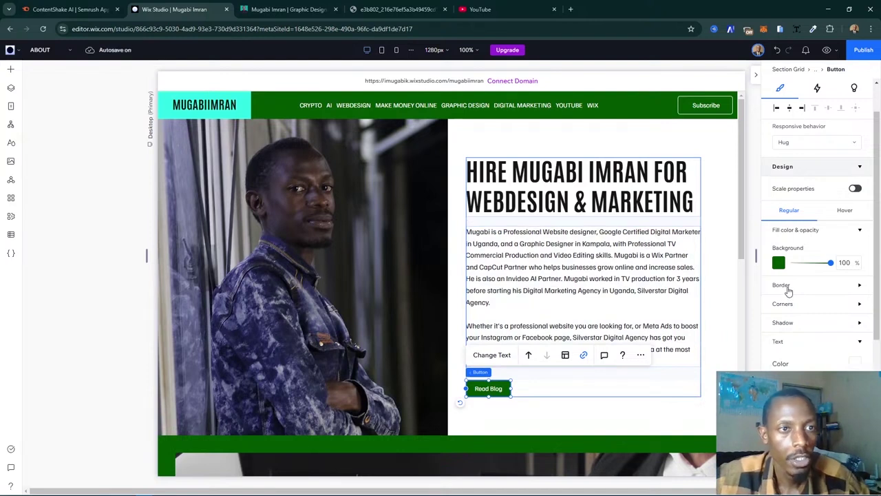
scroll(805, 255, up, 1)
click(844, 258)
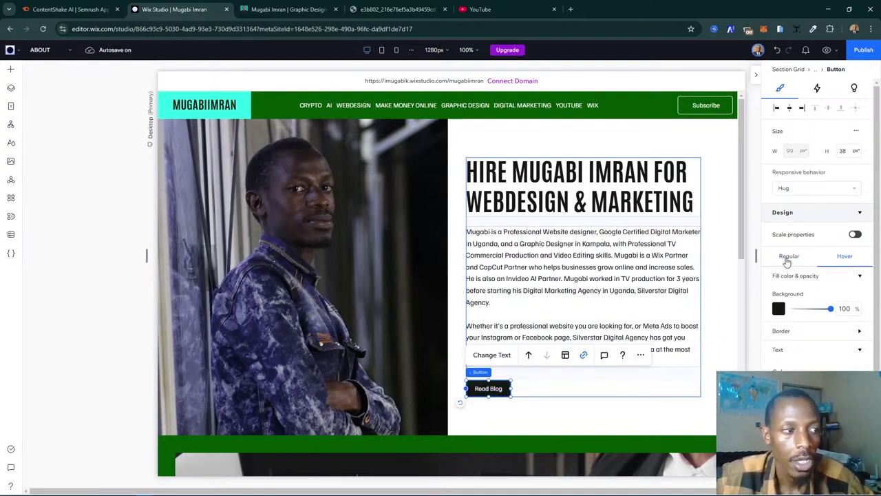
click(812, 259)
click(848, 258)
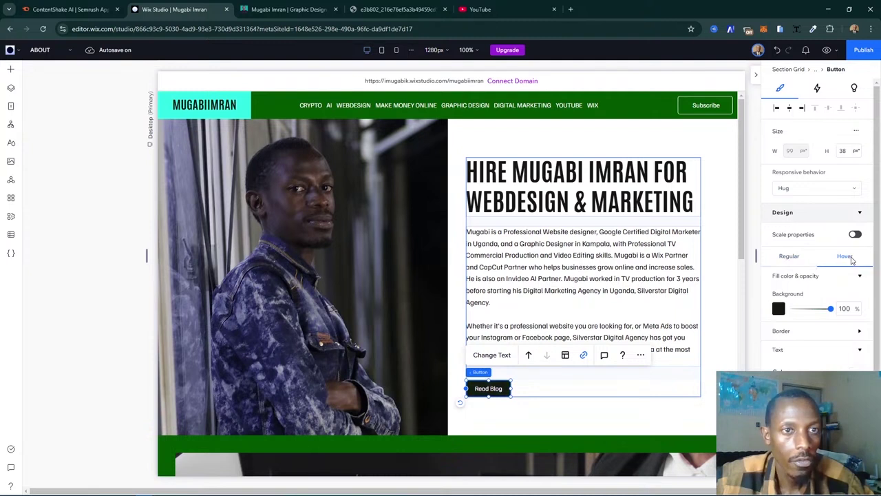
- Set the hover background to the cyan theme colour, keeping the hover text colour
click(779, 308)
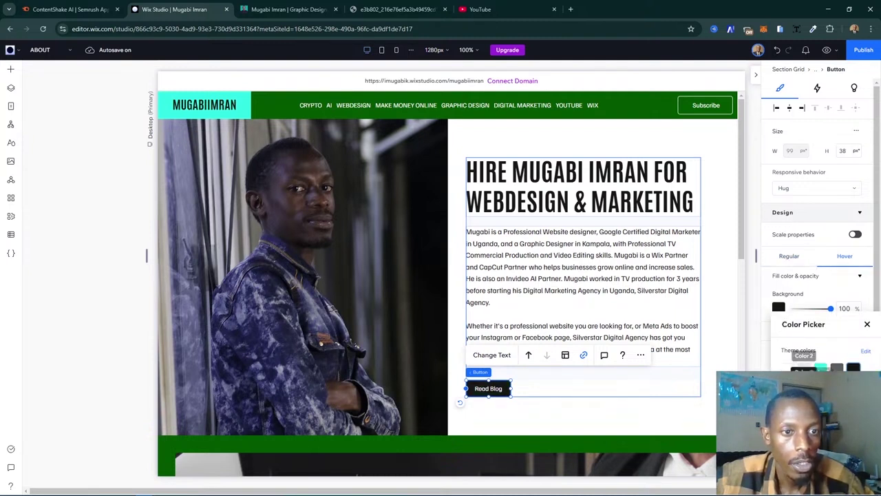
click(822, 368)
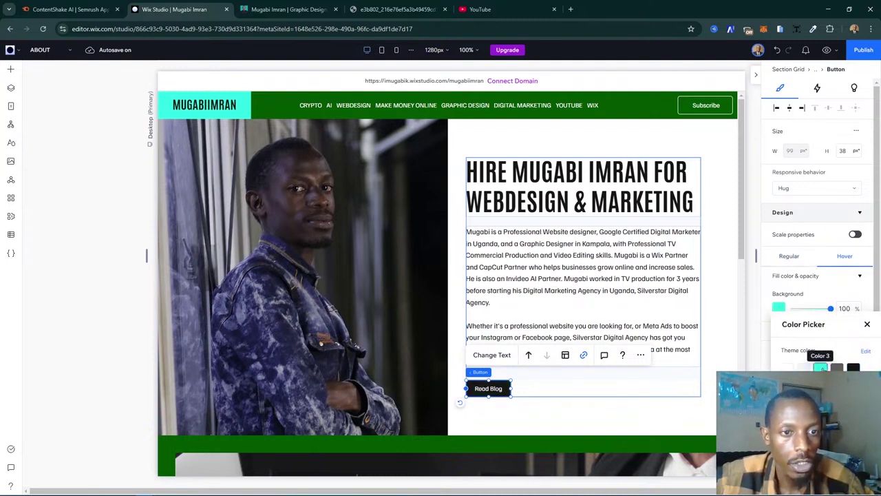
click(867, 324)
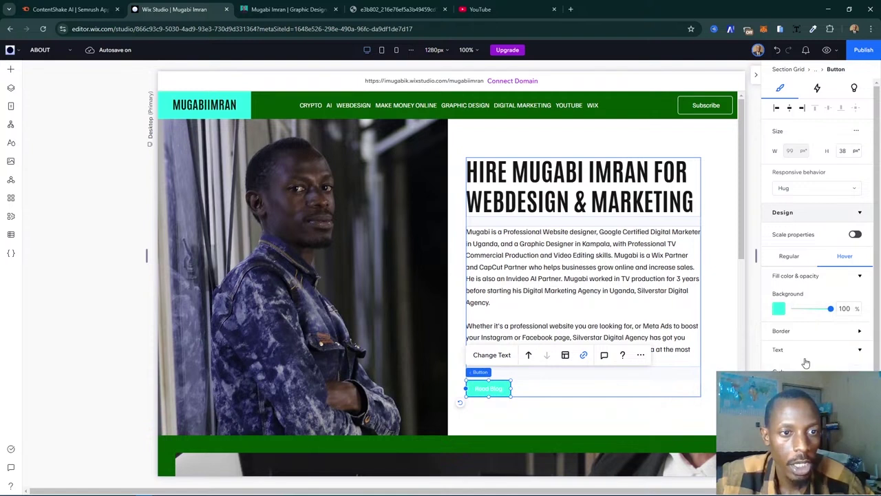
click(778, 351)
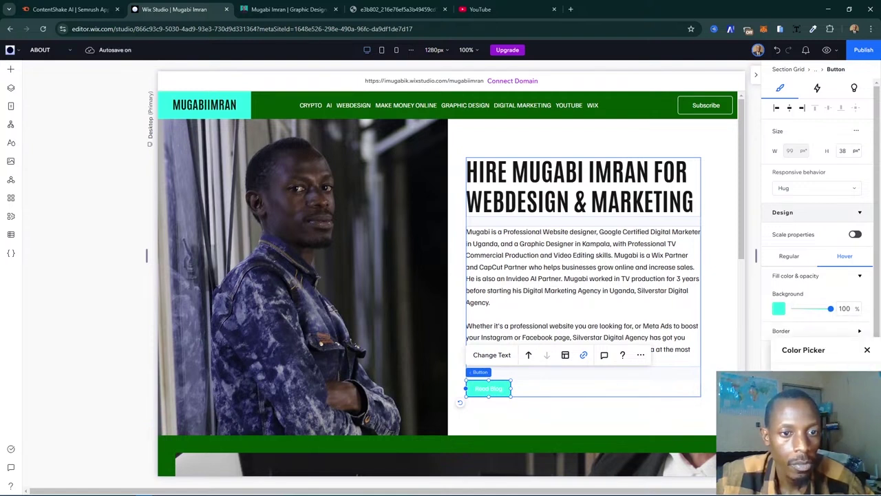
click(867, 352)
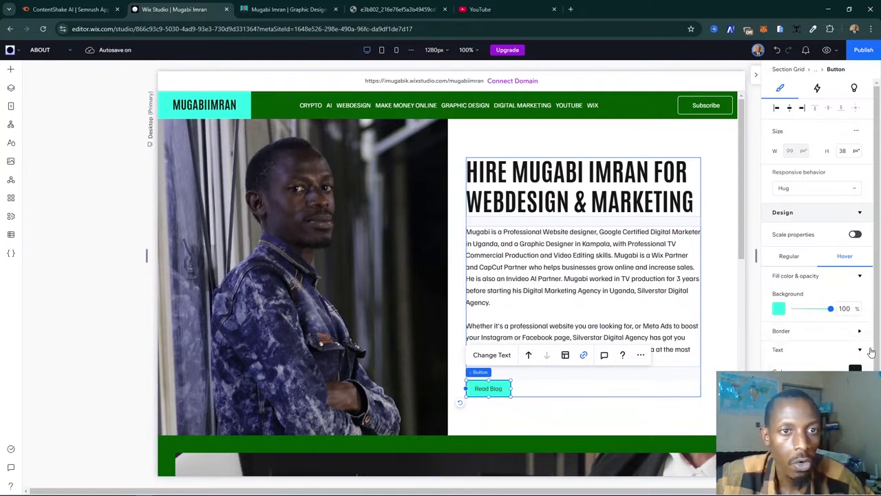
click(792, 256)
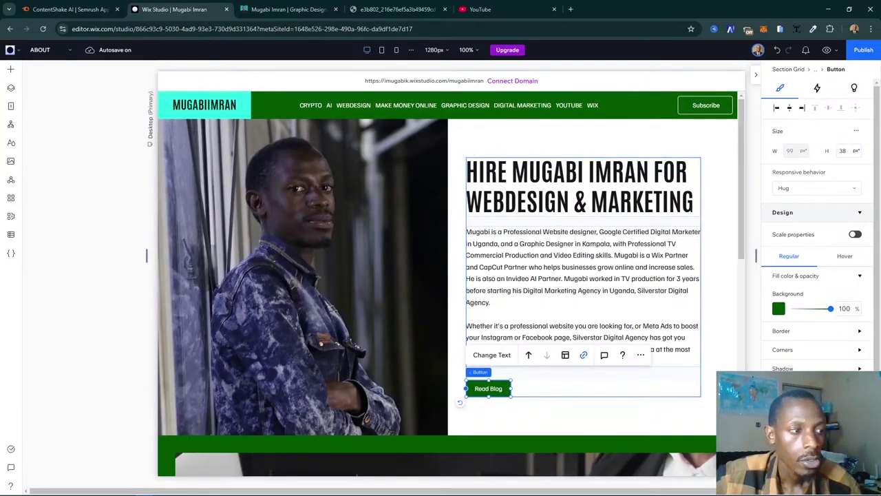
- Make the regular border cyan and set the hover border colour
click(780, 331)
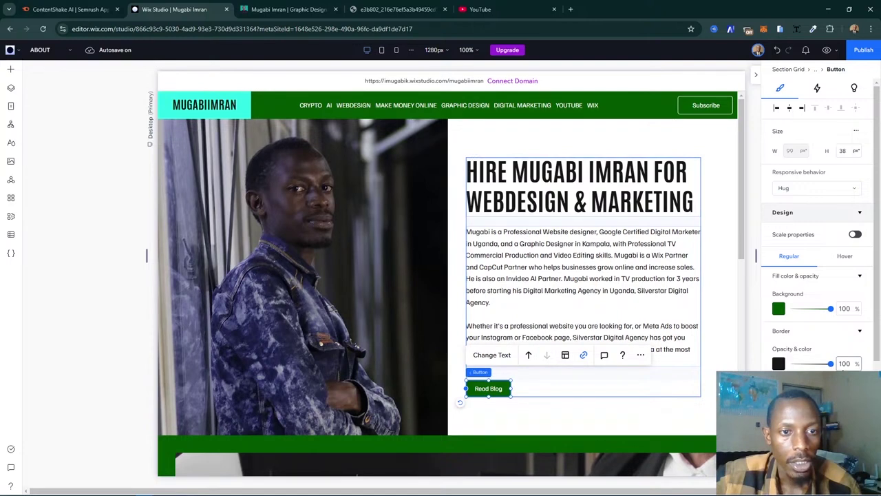
click(779, 363)
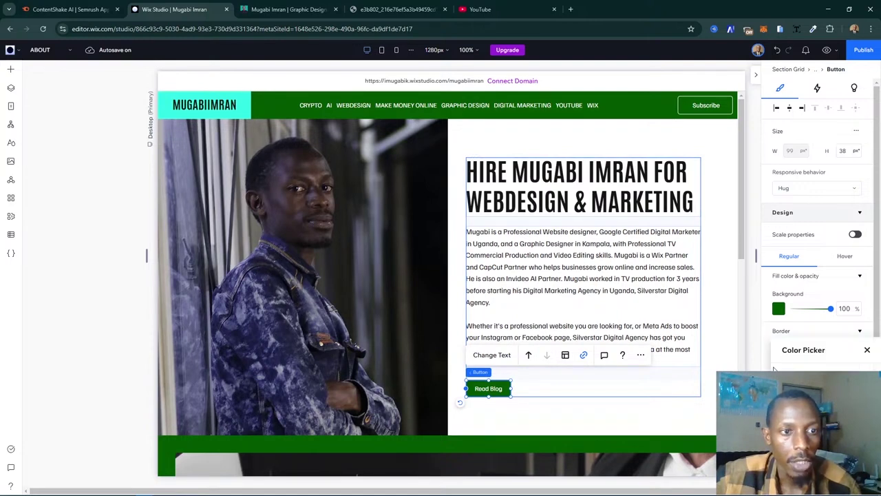
click(868, 350)
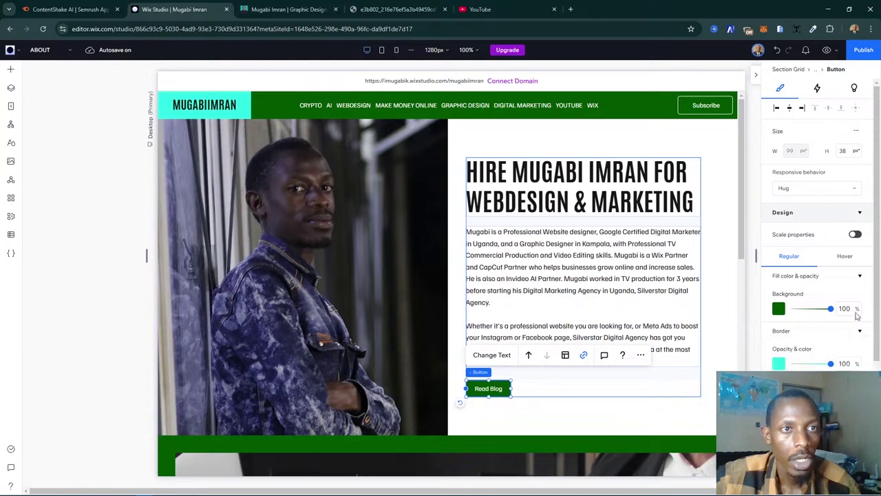
click(844, 256)
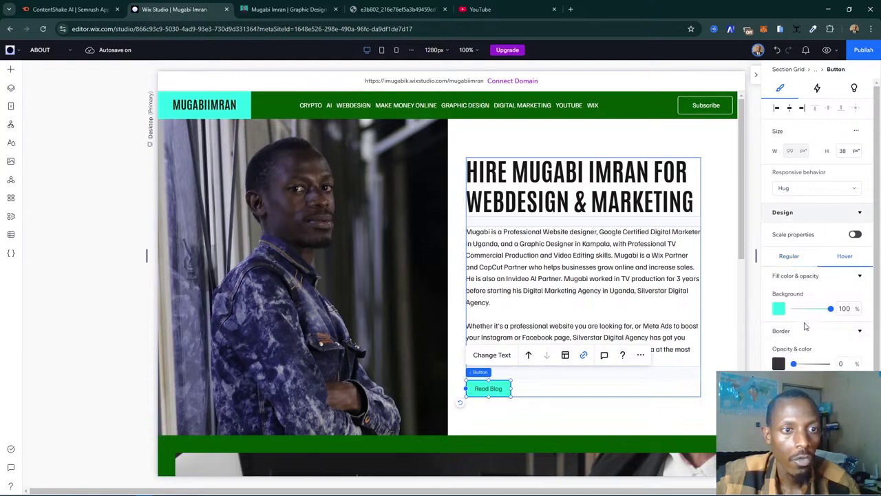
click(779, 364)
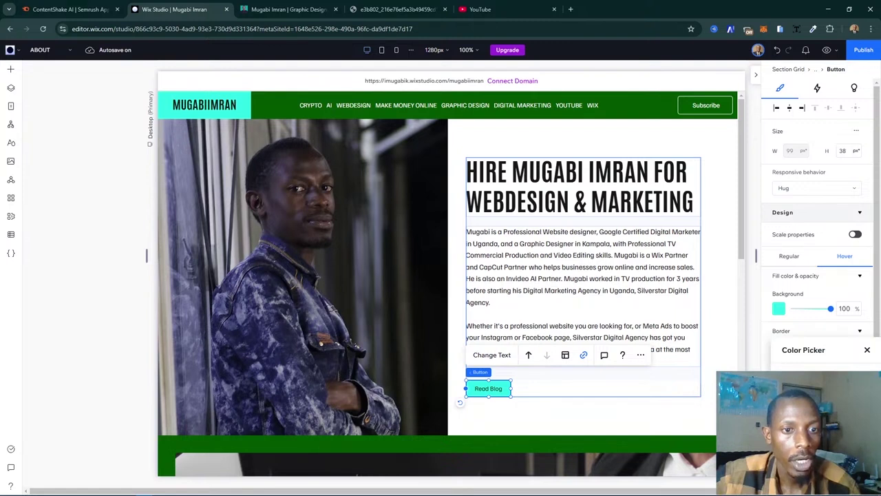
click(867, 350)
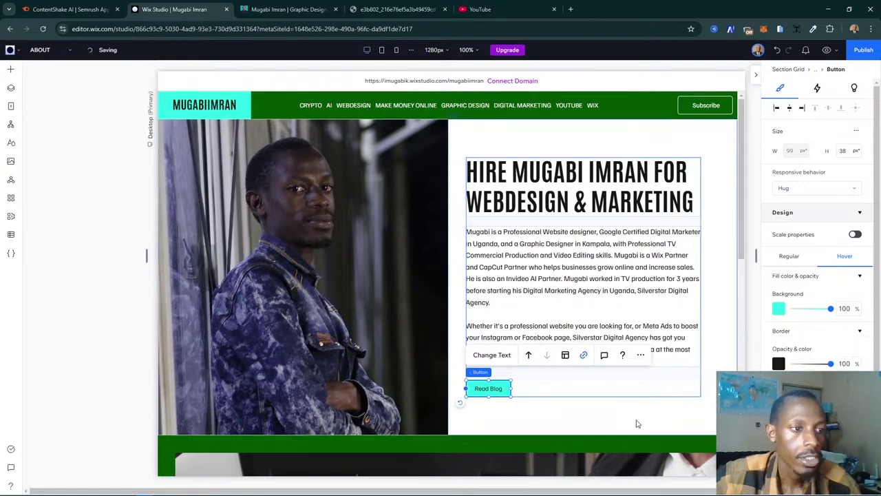
- Select the bio cell and bring up the live My Story page
click(637, 421)
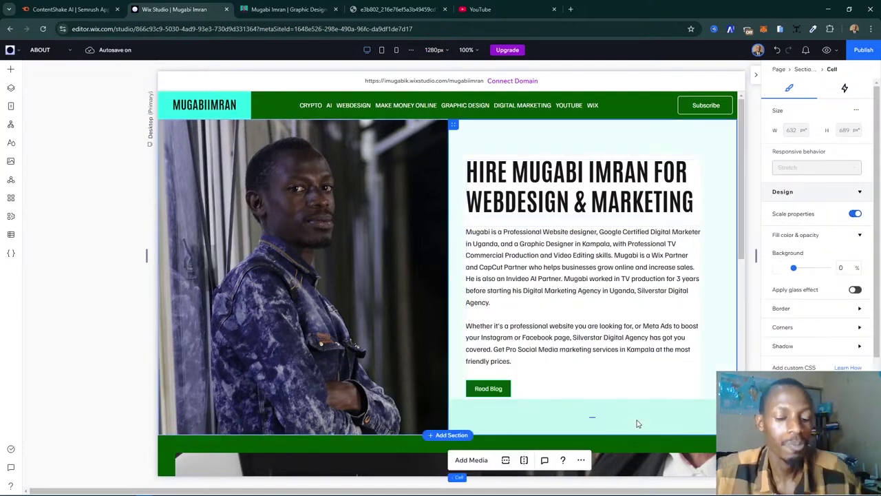
scroll(517, 324, down, 1)
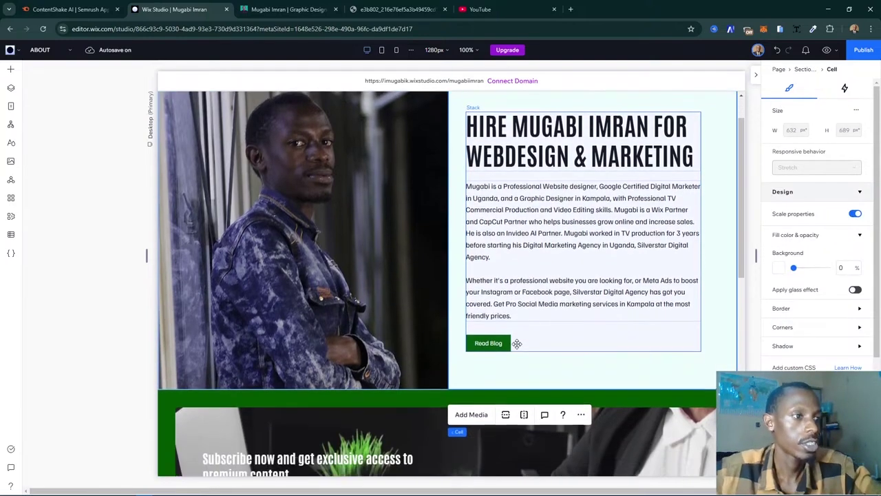
click(279, 10)
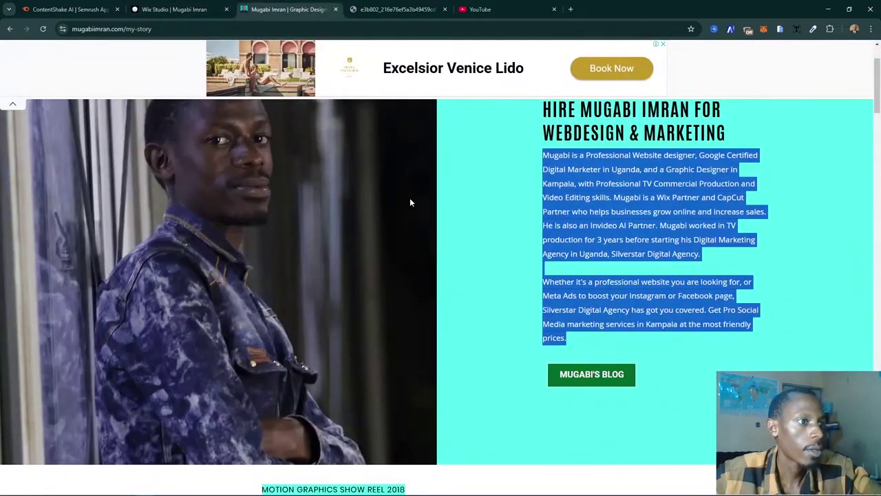
- Play, mute and pause the Motion Graphics show reel, then rewind it
scroll(411, 199, down, 5)
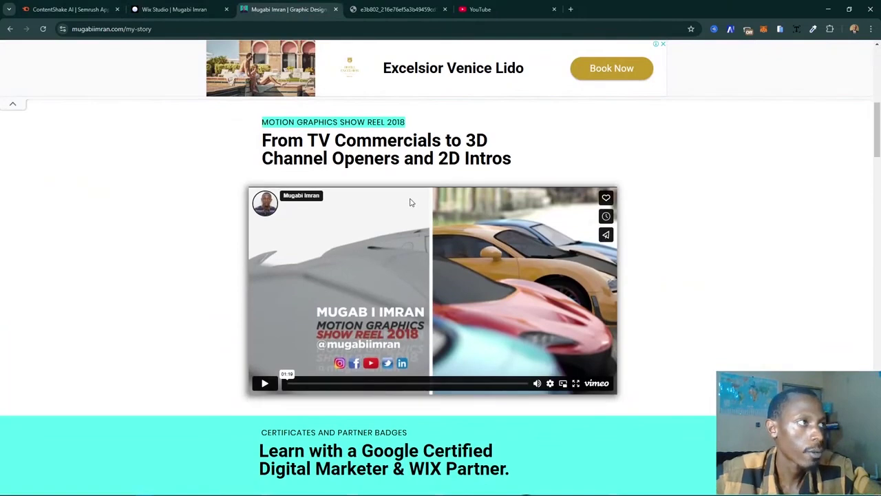
scroll(413, 201, up, 1)
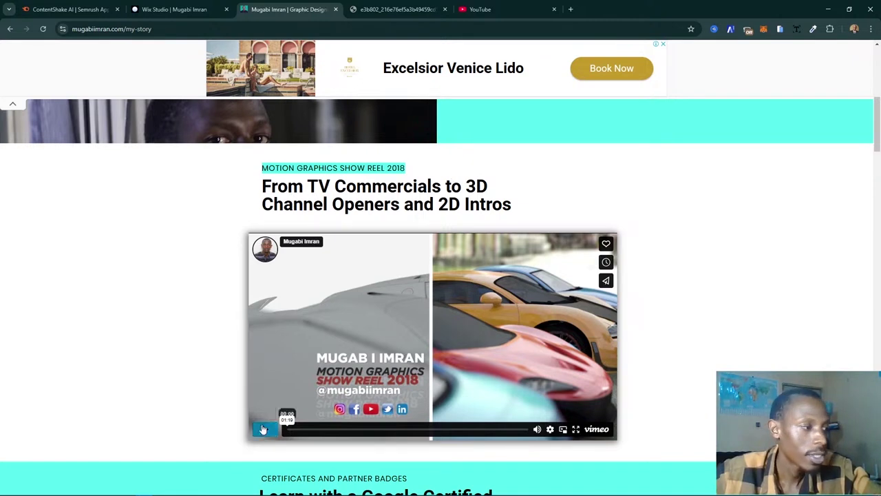
mouse_move(538, 429)
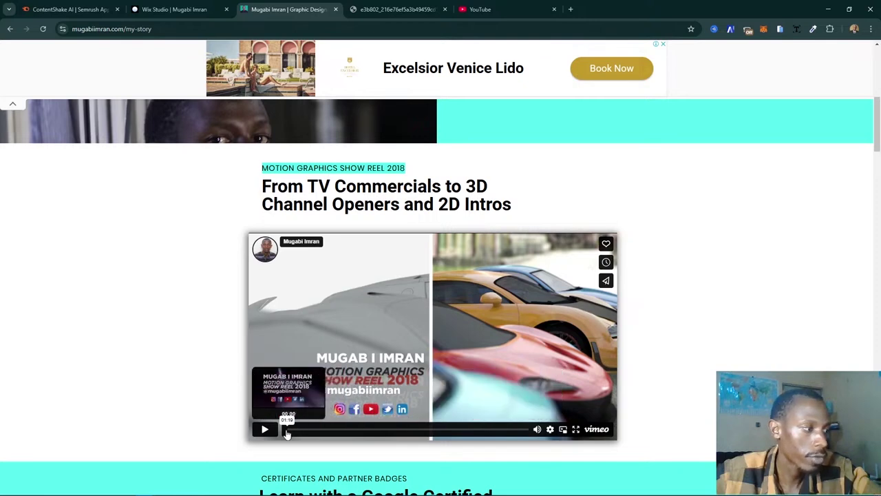
click(264, 429)
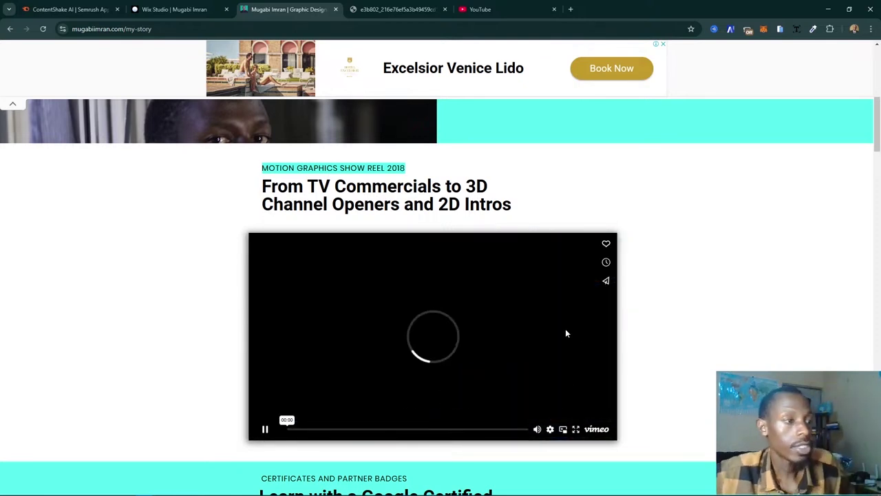
mouse_move(537, 427)
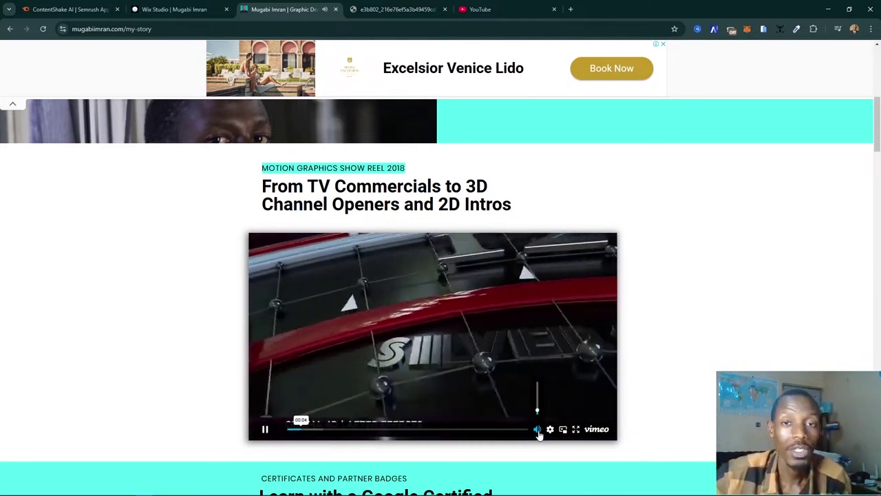
click(537, 429)
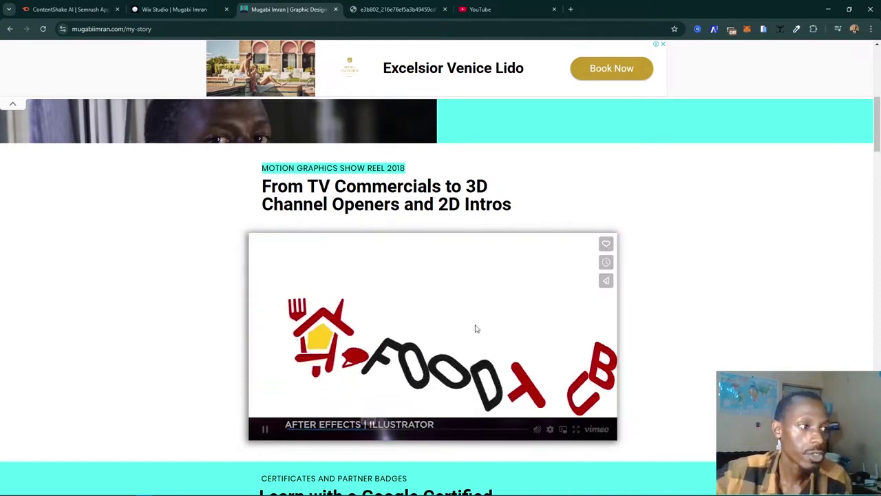
click(543, 384)
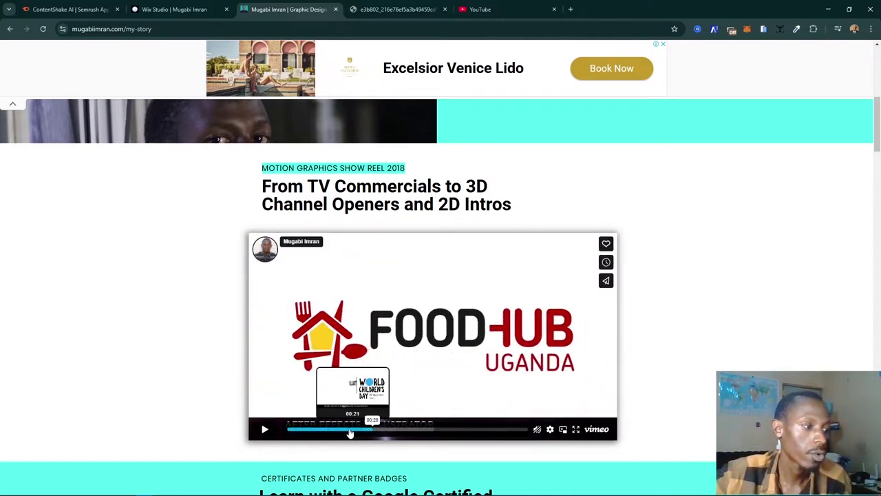
click(288, 429)
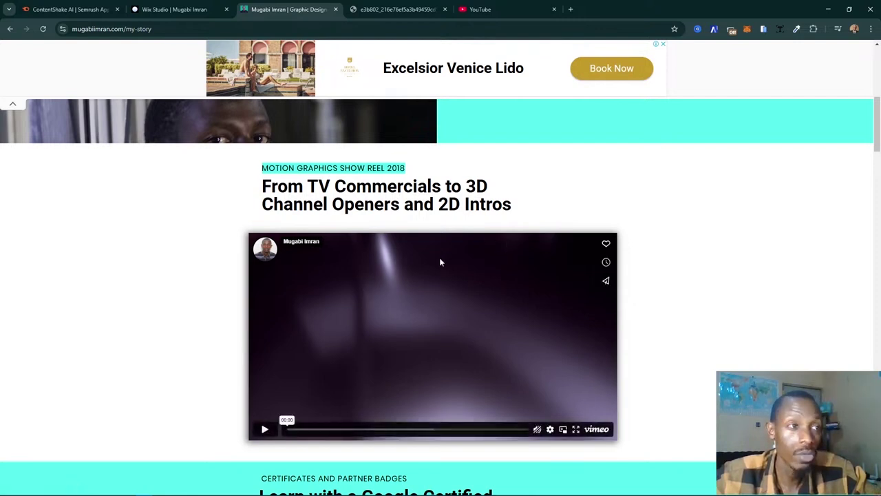
- Open the show reel on Vimeo, play it there, then close that tab
click(597, 429)
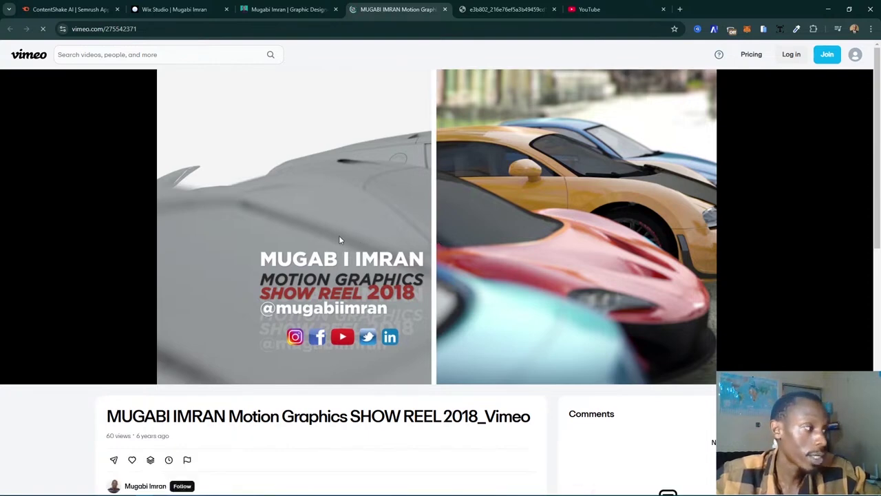
click(406, 229)
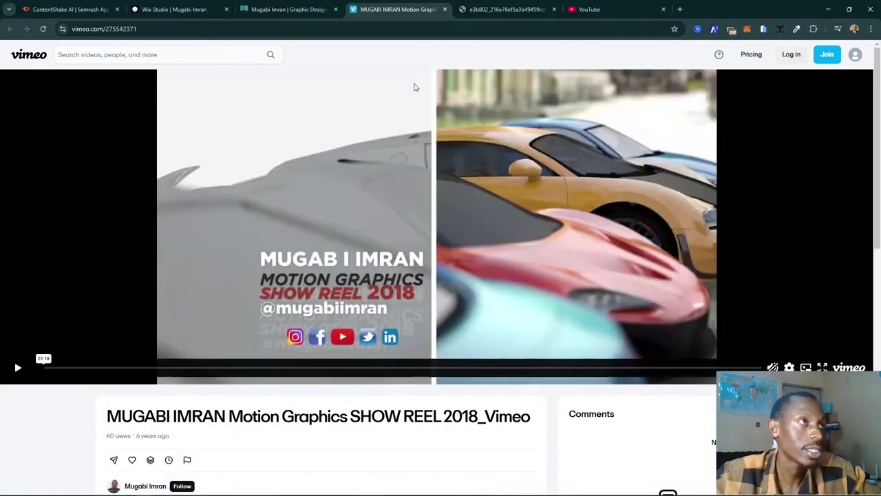
click(445, 9)
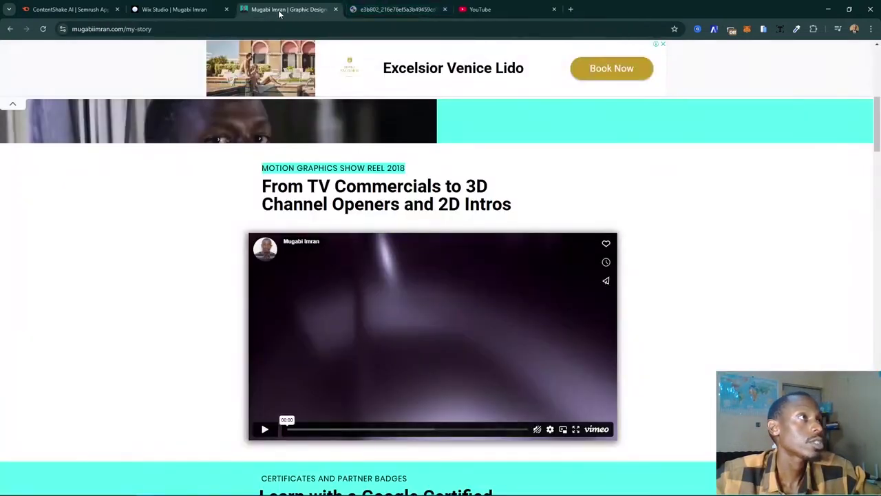
click(200, 10)
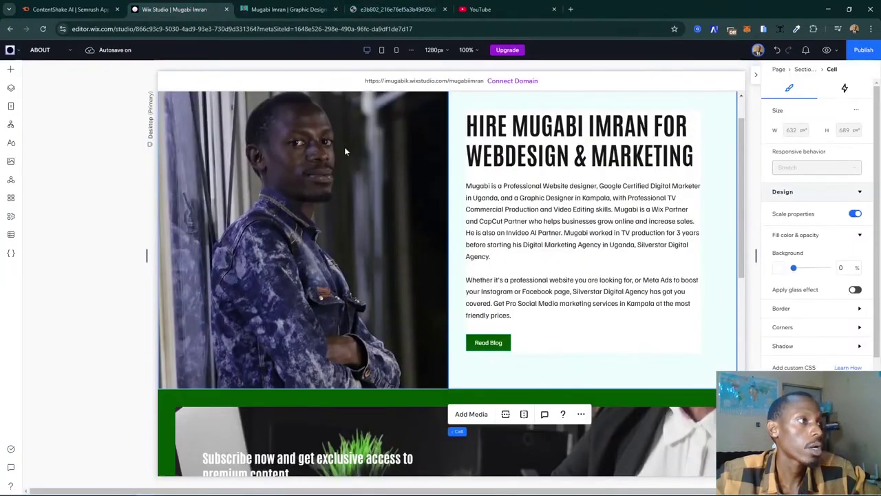
scroll(603, 228, down, 2)
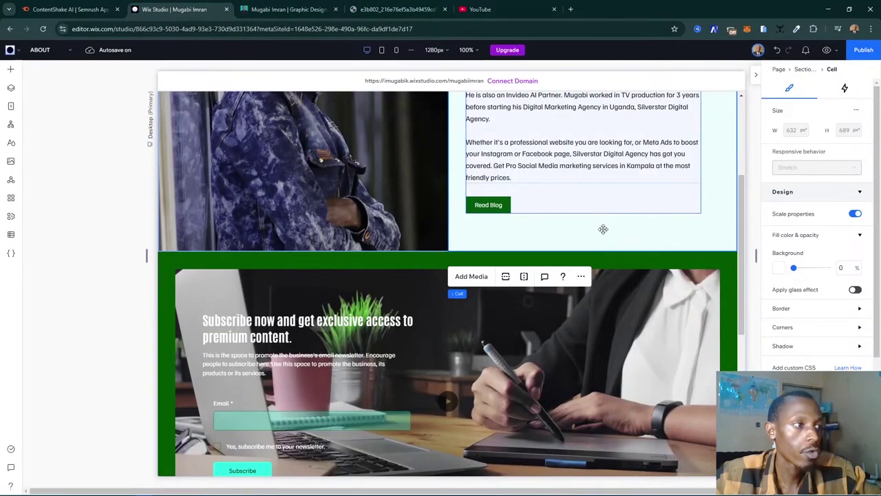
scroll(689, 230, down, 1)
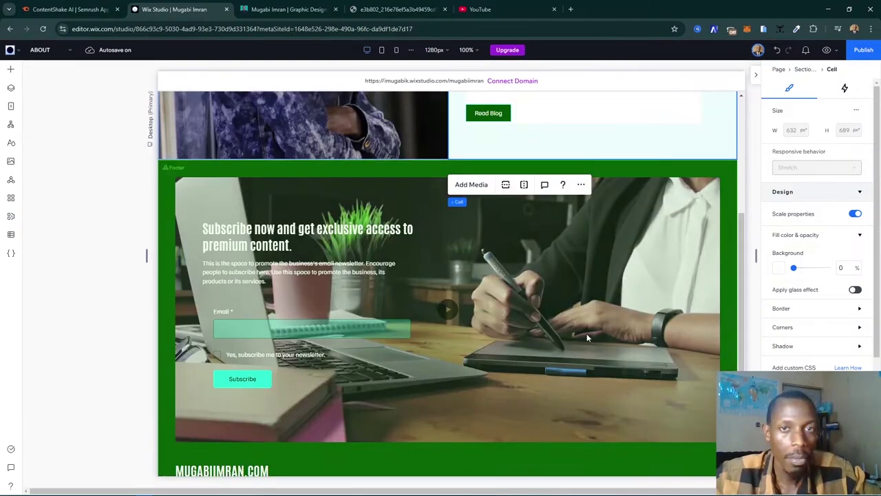
scroll(454, 283, down, 3)
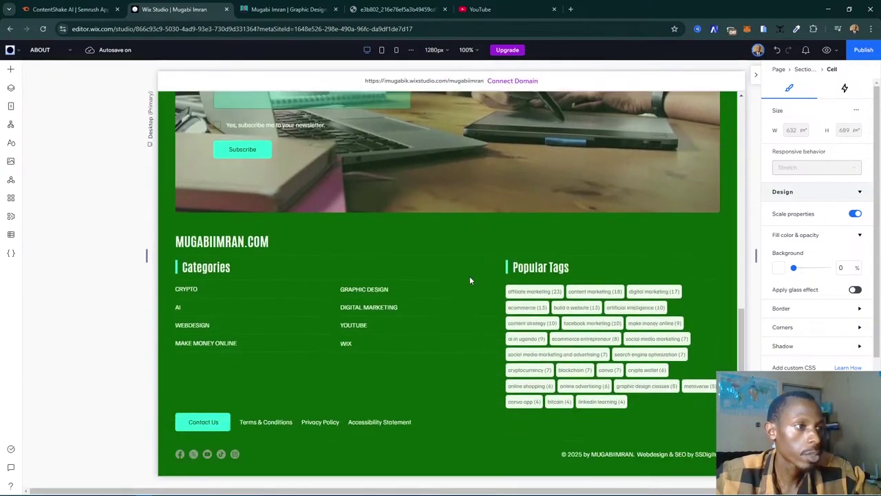
scroll(470, 280, up, 2)
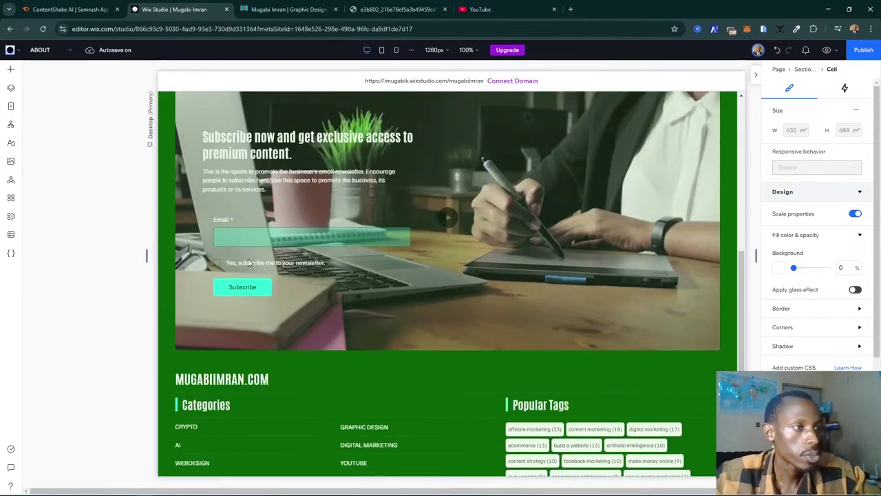
scroll(500, 379, down, 2)
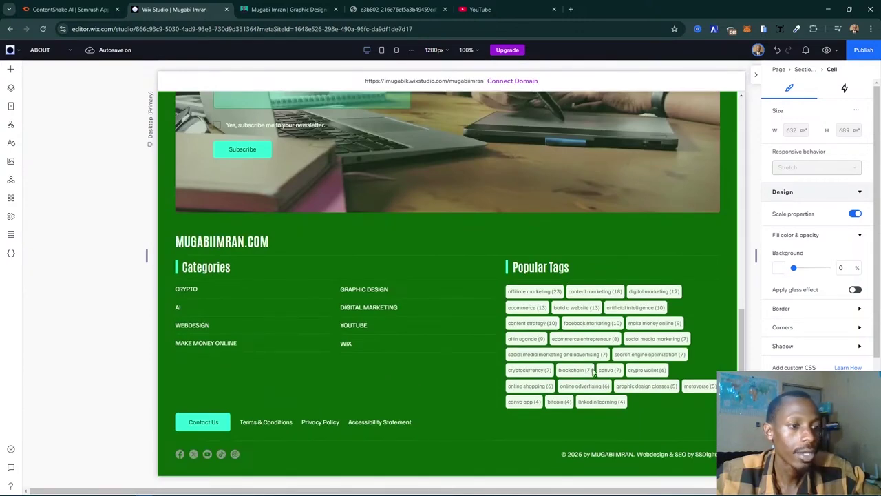
scroll(439, 293, up, 10)
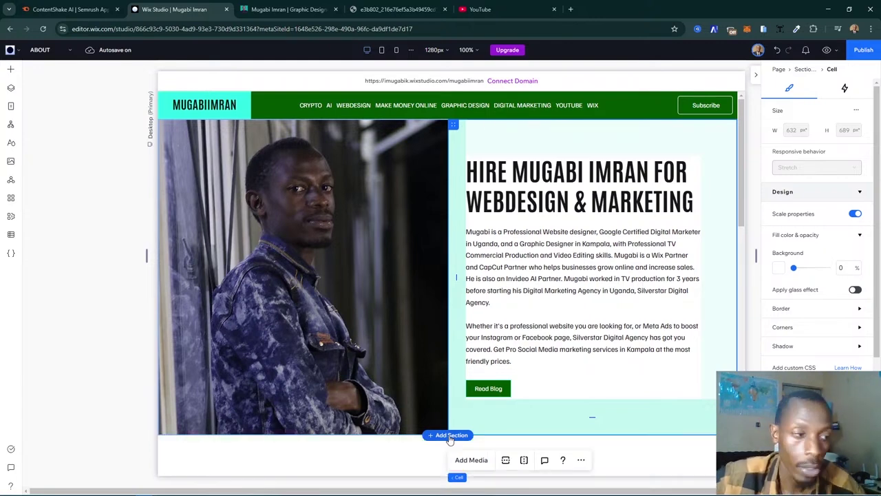
- Add an empty section below the hero and open the designed section library
scroll(443, 428, down, 3)
click(488, 241)
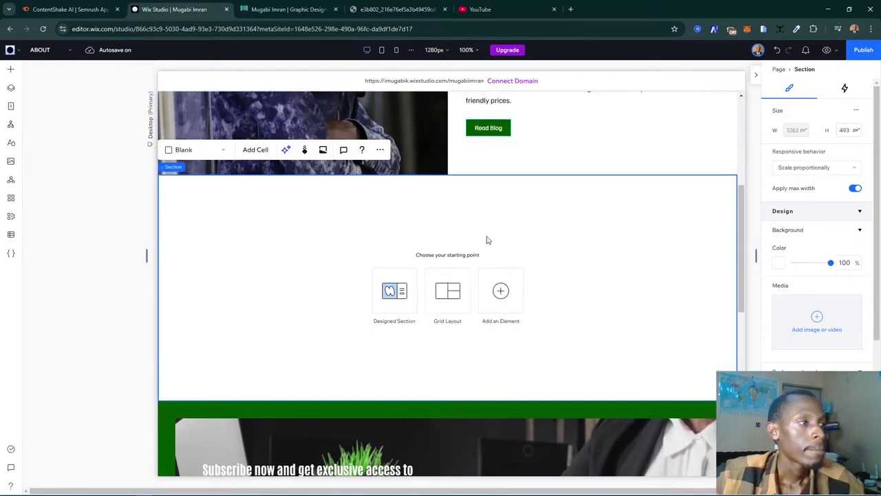
click(394, 293)
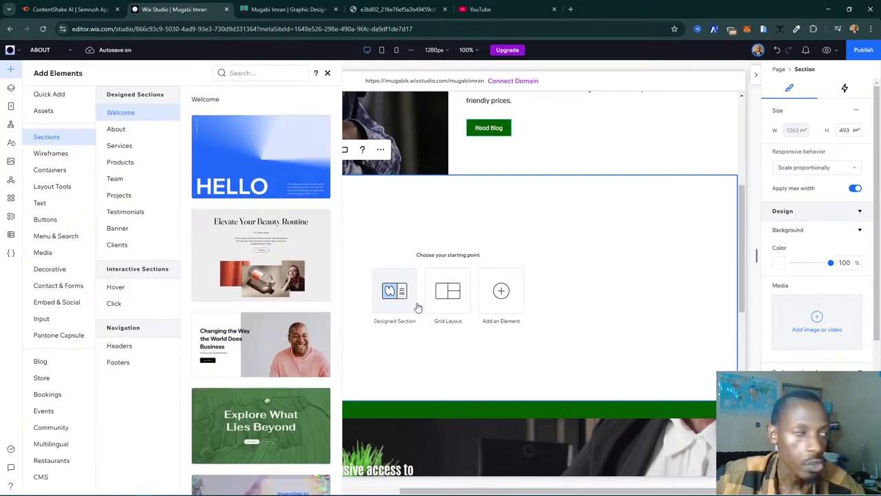
scroll(306, 276, down, 5)
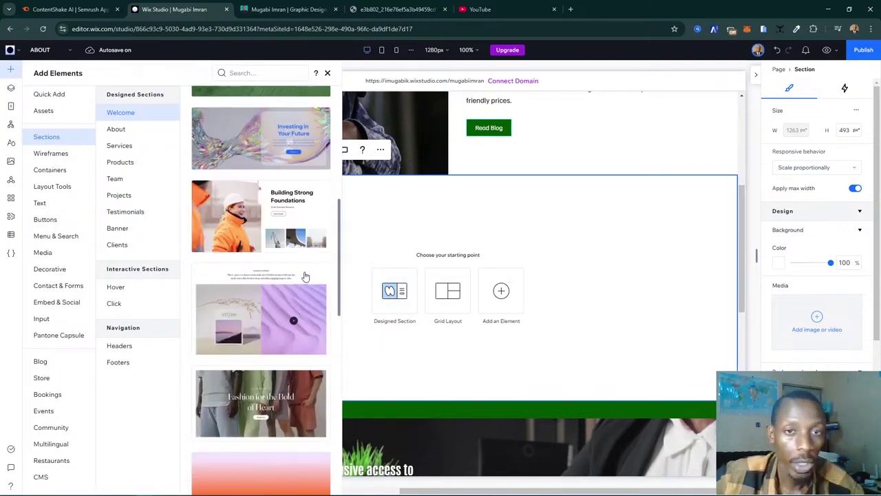
scroll(306, 276, down, 3)
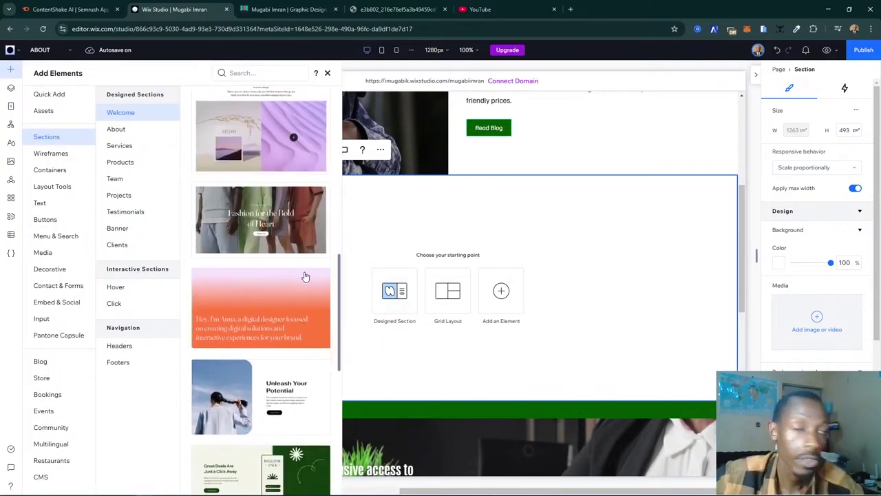
scroll(306, 276, down, 6)
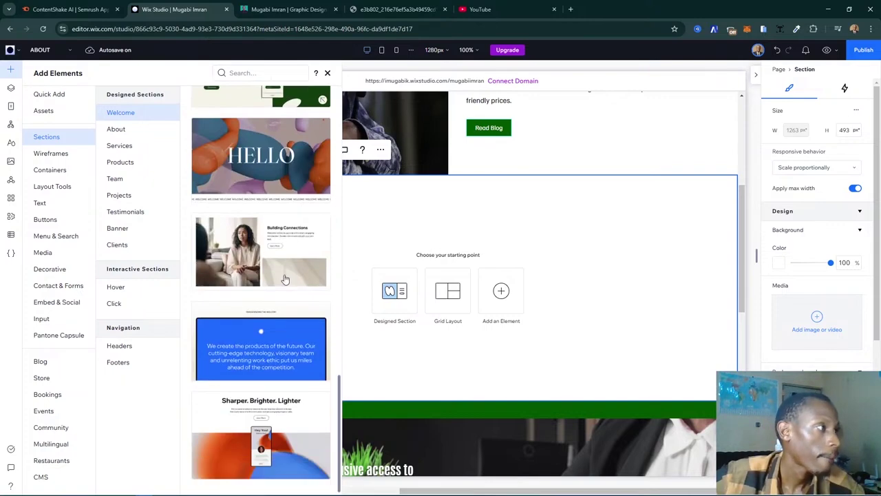
- Browse the About, Services, Products and Team section designs
click(117, 129)
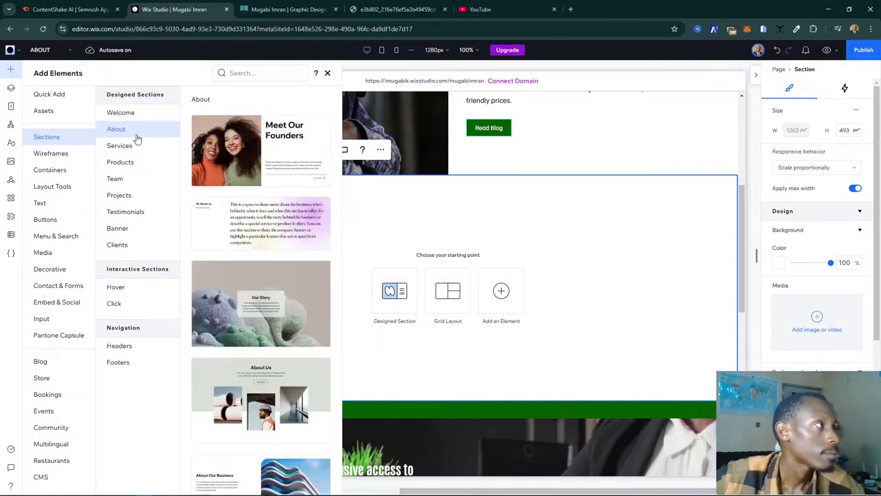
scroll(257, 216, down, 10)
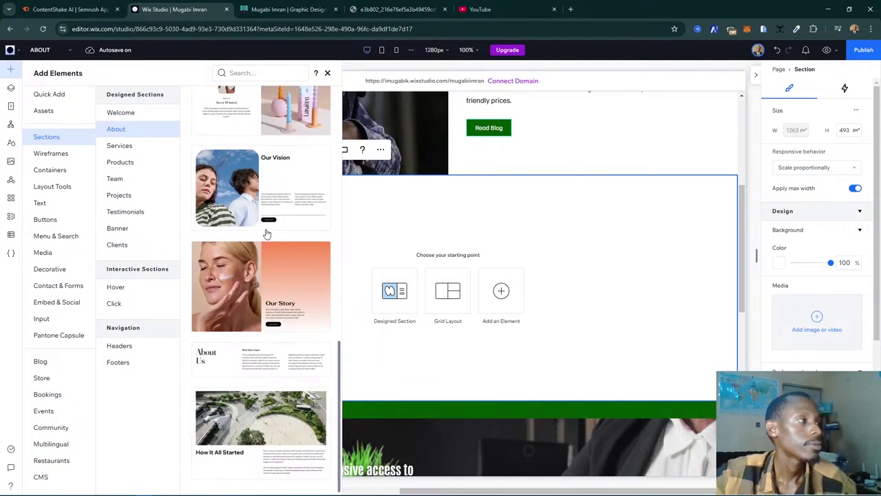
click(136, 147)
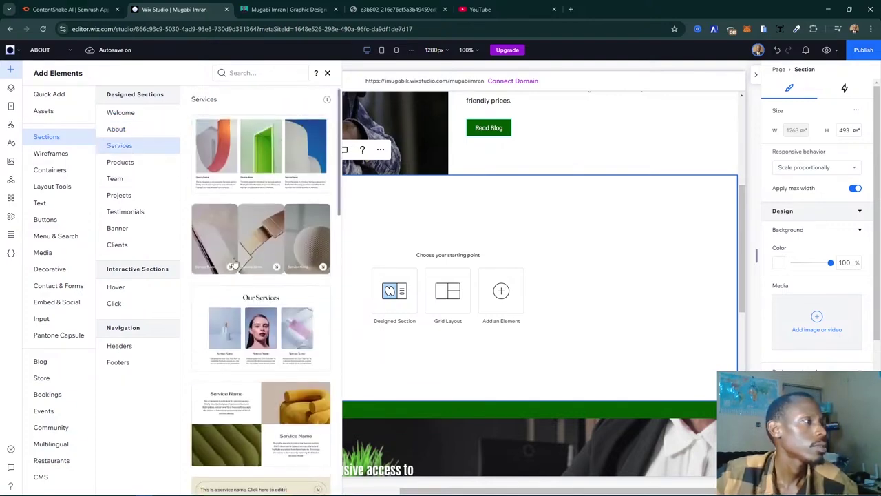
scroll(241, 272, down, 3)
scroll(241, 273, down, 8)
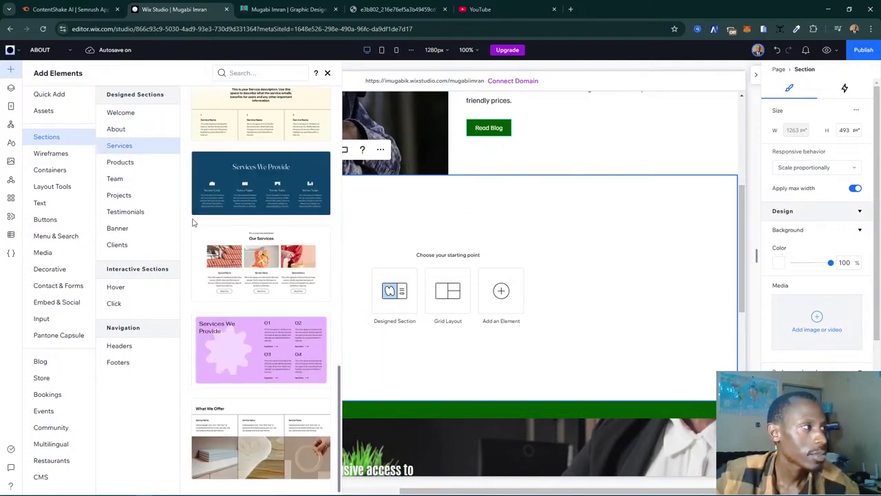
click(130, 163)
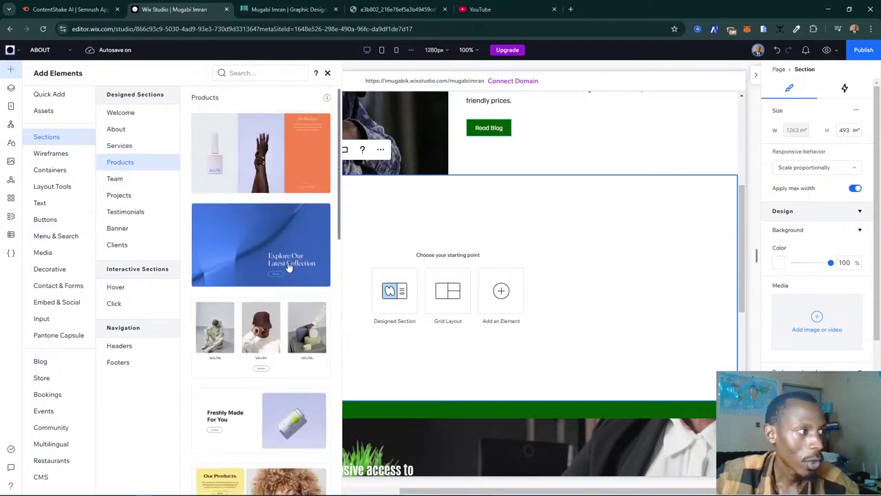
scroll(288, 264, down, 10)
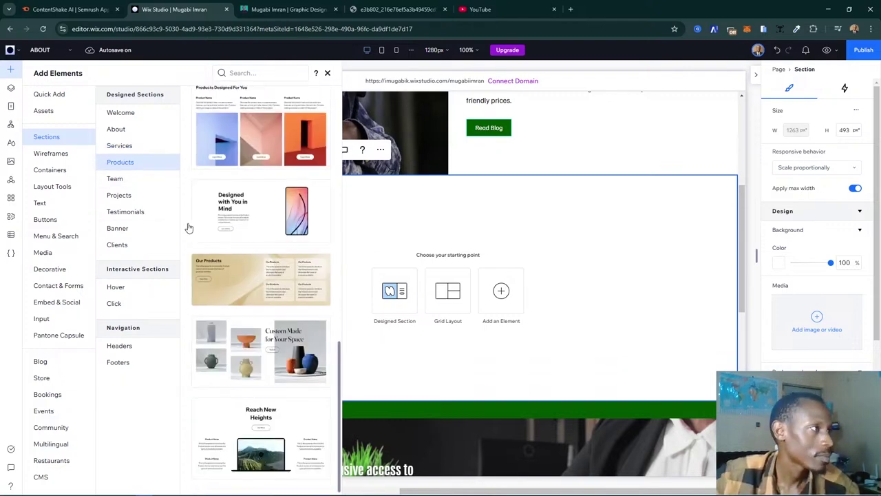
click(144, 180)
- Browse the Projects, Testimonials, Banner, Clients and Hover designs, then go to Wireframes
click(147, 195)
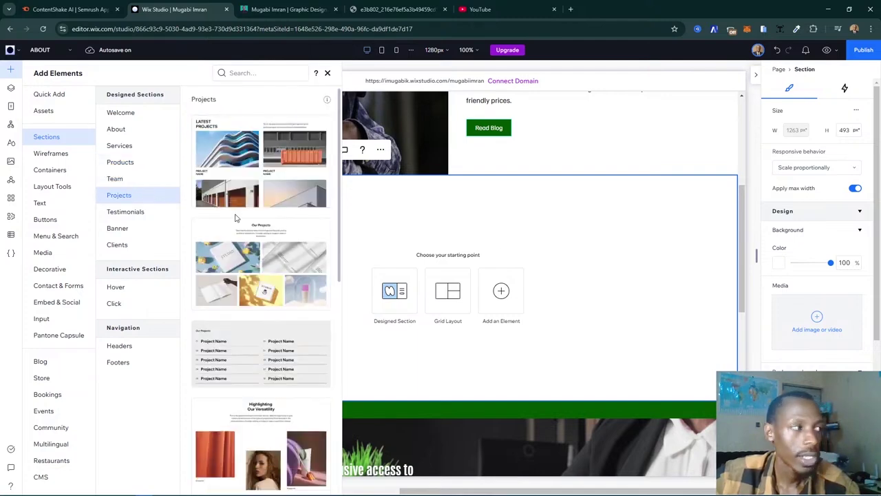
scroll(241, 255, down, 5)
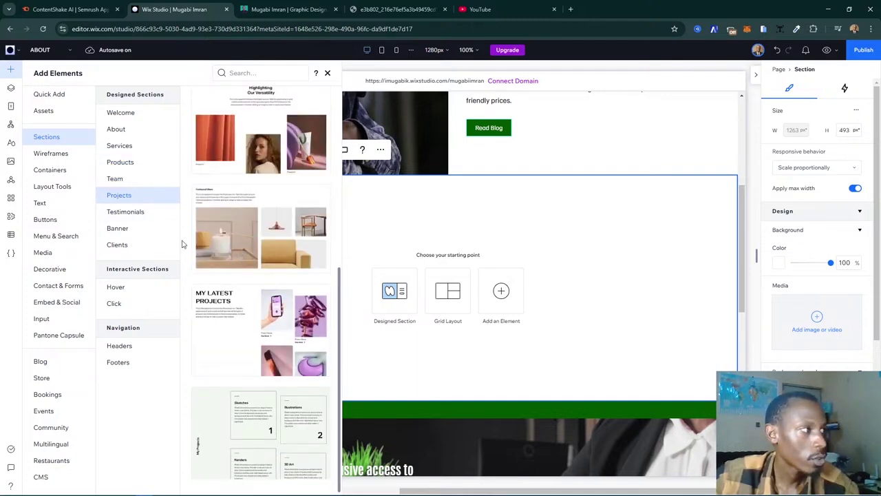
click(130, 214)
click(136, 229)
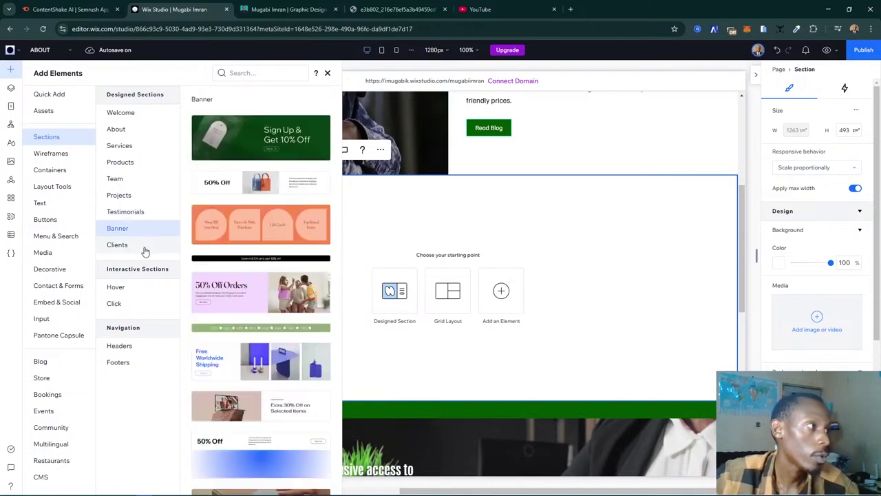
click(145, 248)
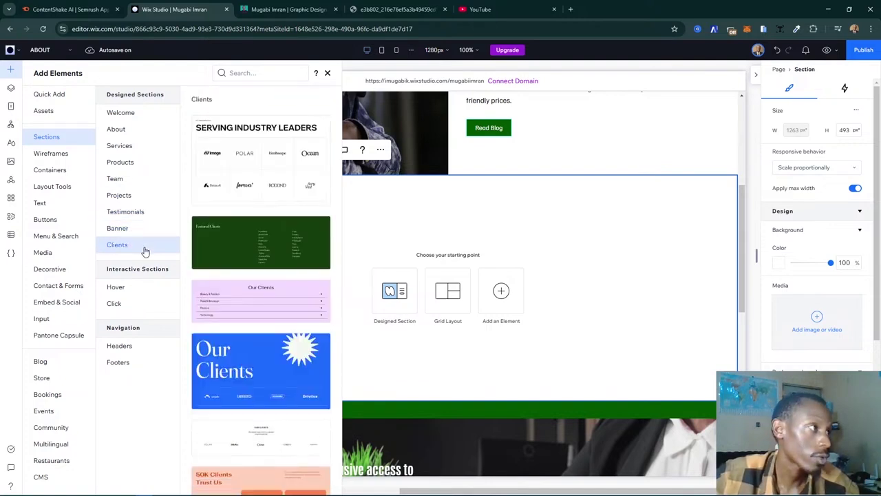
click(146, 289)
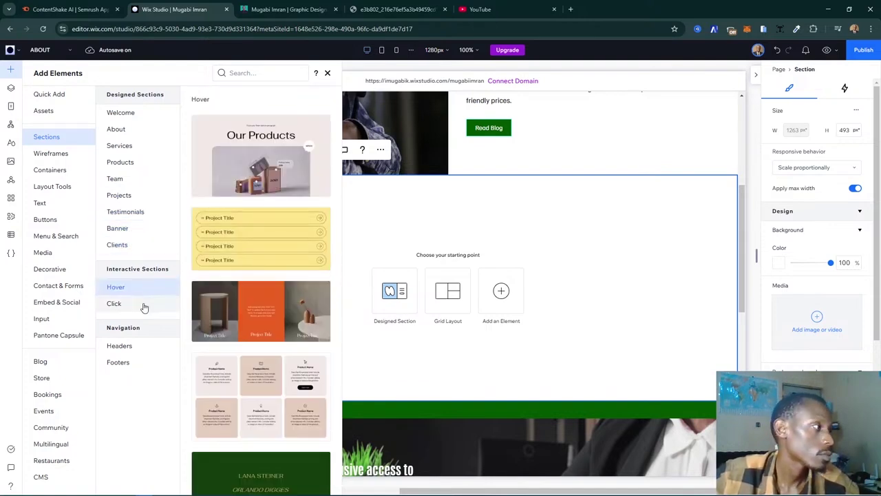
click(55, 153)
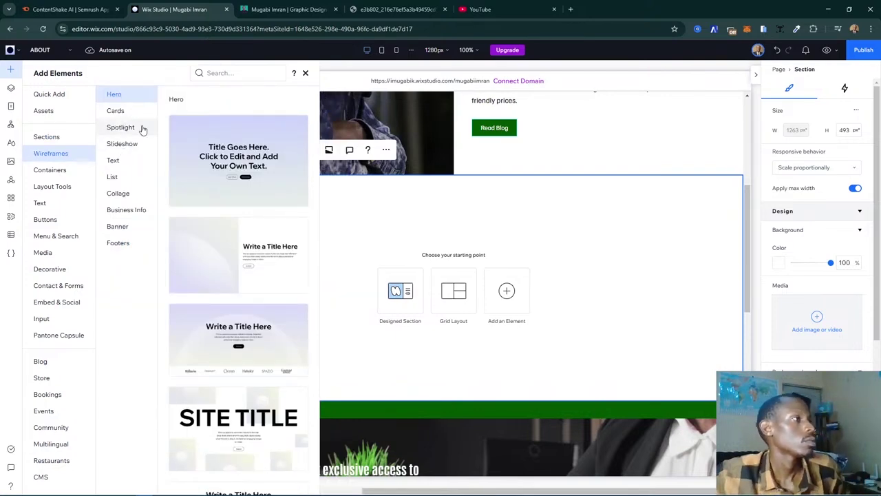
- Glance at the Cards wireframes, then scroll through the Hero wireframe layouts
scroll(207, 169, down, 5)
scroll(209, 168, down, 10)
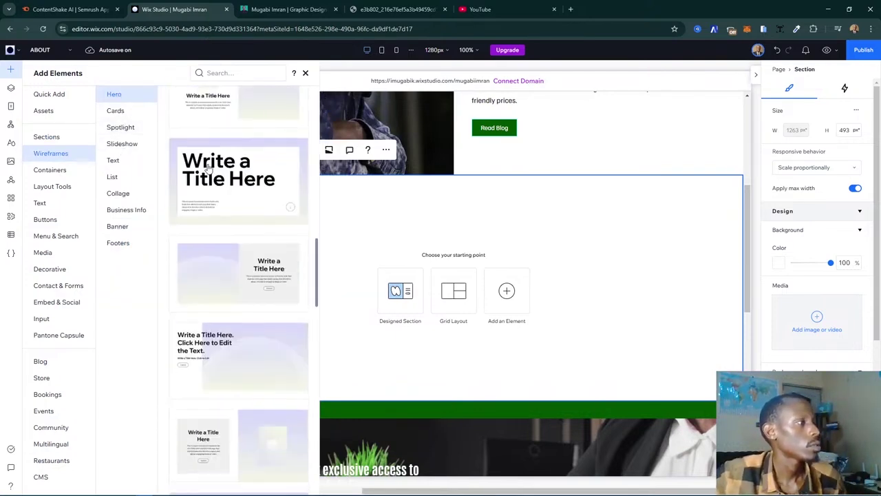
scroll(208, 168, down, 3)
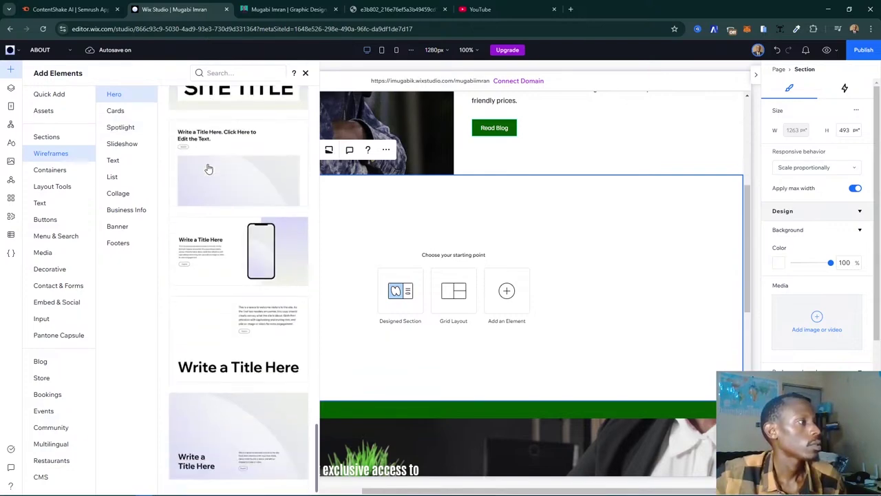
click(127, 114)
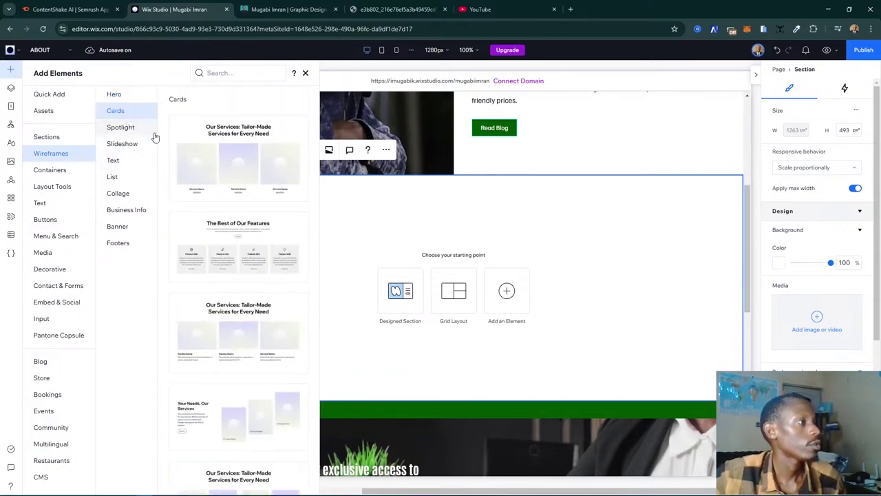
click(115, 98)
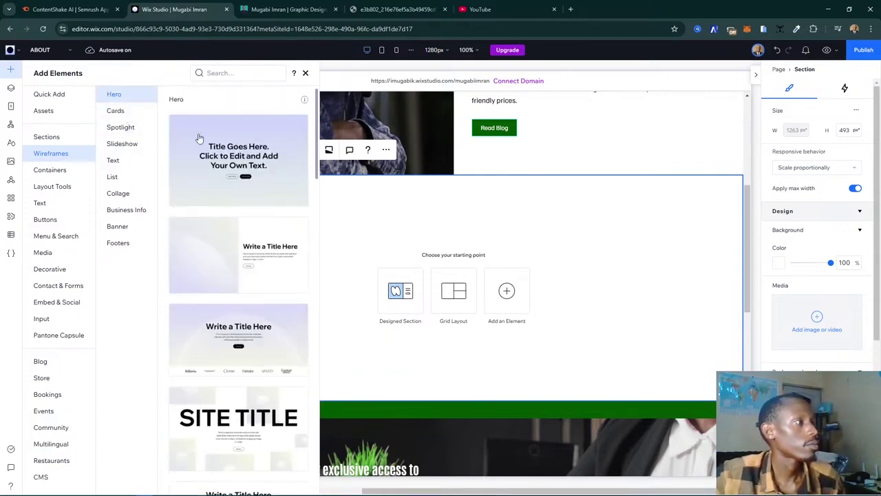
scroll(252, 272, down, 4)
scroll(254, 275, down, 6)
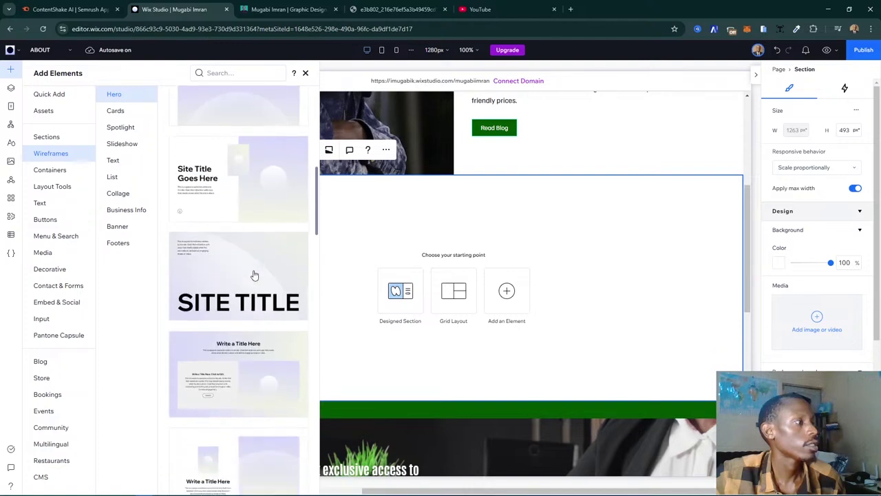
scroll(239, 263, up, 4)
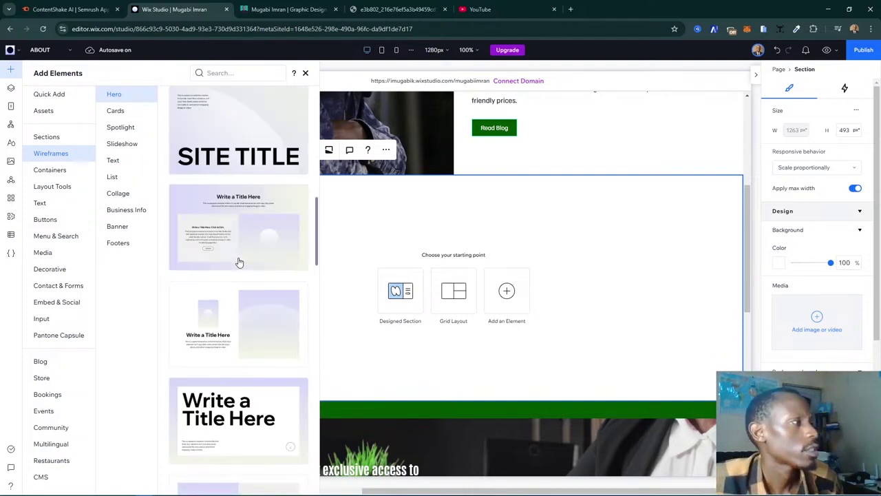
scroll(239, 262, up, 5)
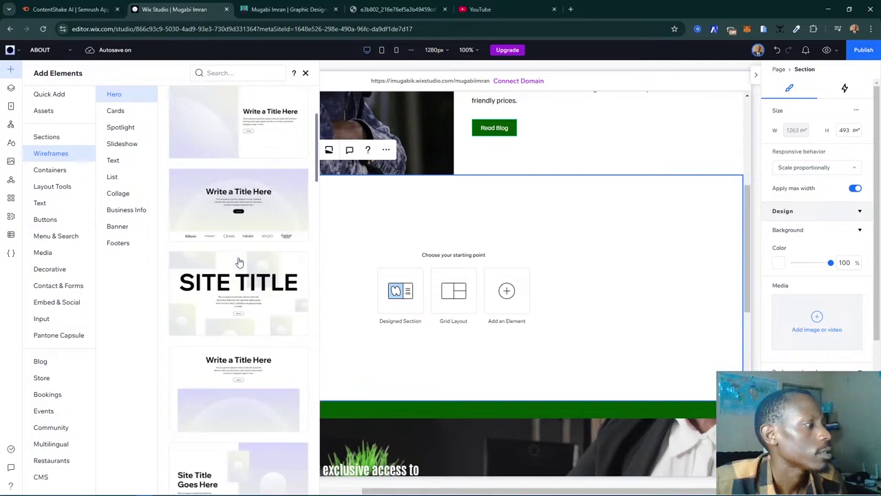
scroll(239, 263, down, 3)
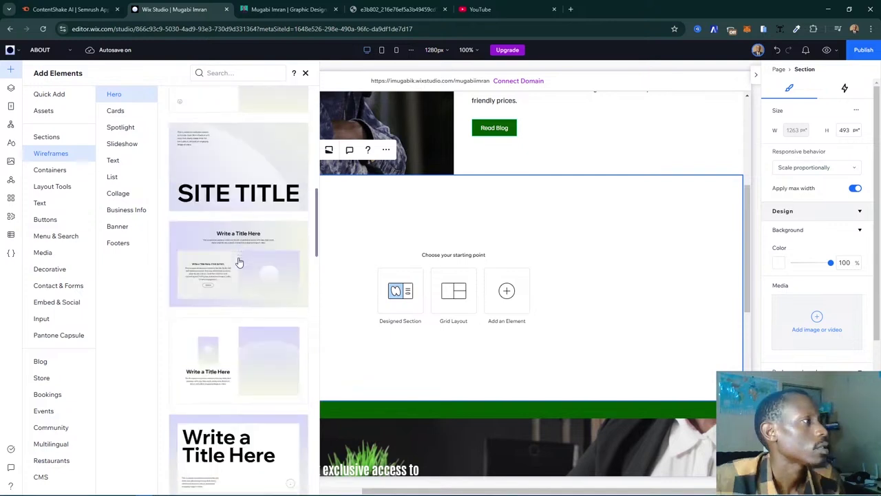
scroll(239, 261, up, 3)
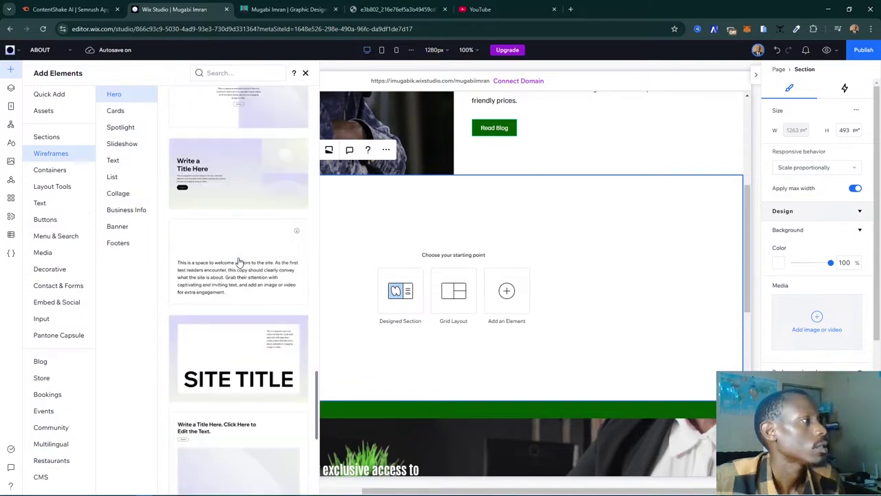
scroll(239, 261, down, 5)
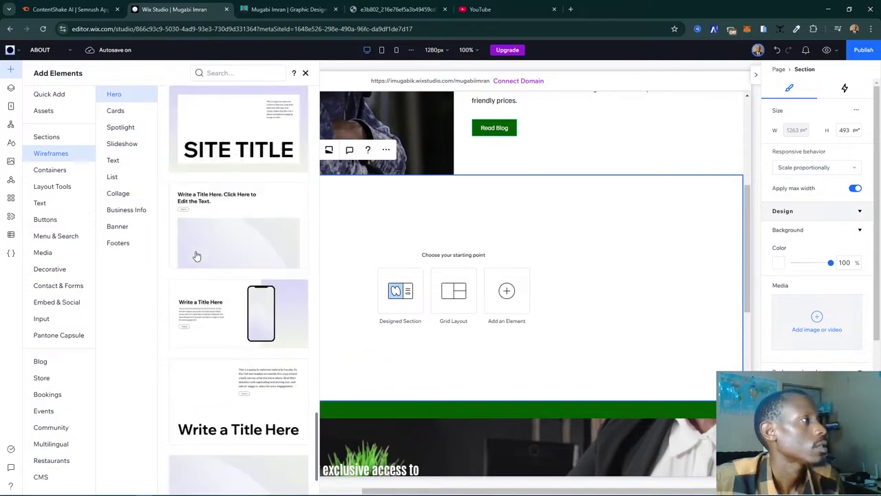
- Browse the Cards, Spotlight, Slideshow and List wireframes, ending on Collage layouts
click(113, 110)
scroll(203, 222, down, 5)
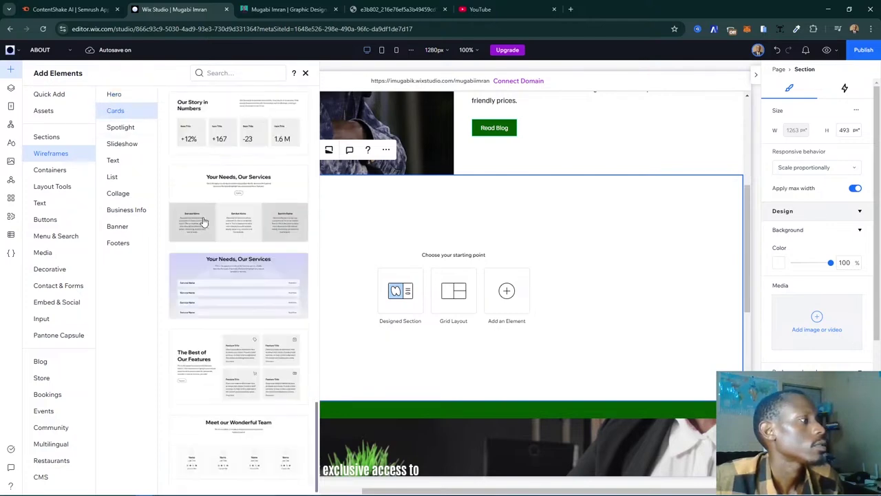
click(117, 129)
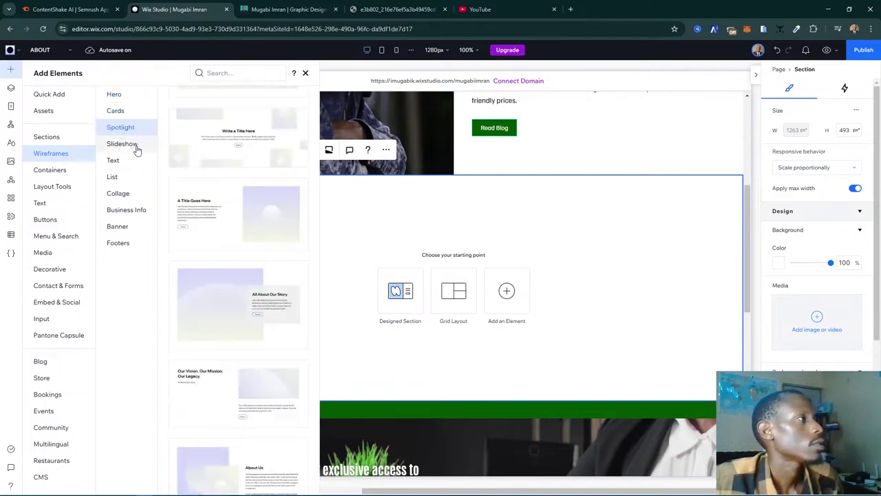
scroll(222, 204, down, 10)
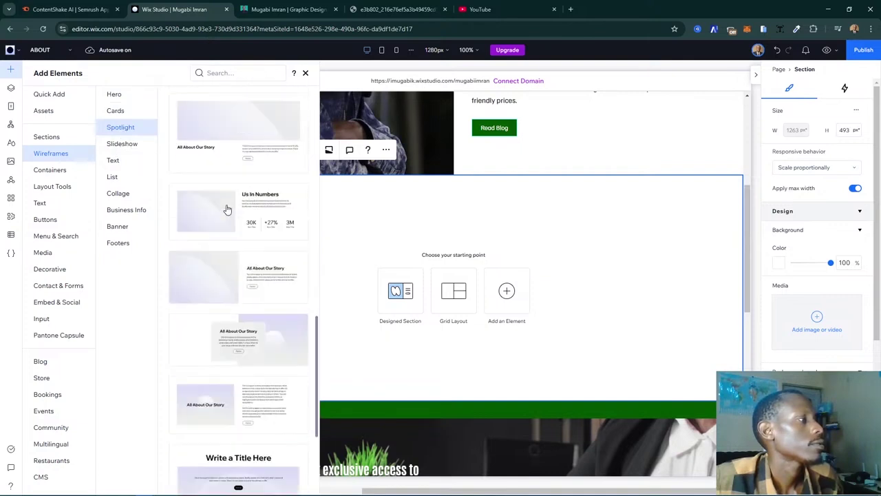
scroll(227, 209, down, 4)
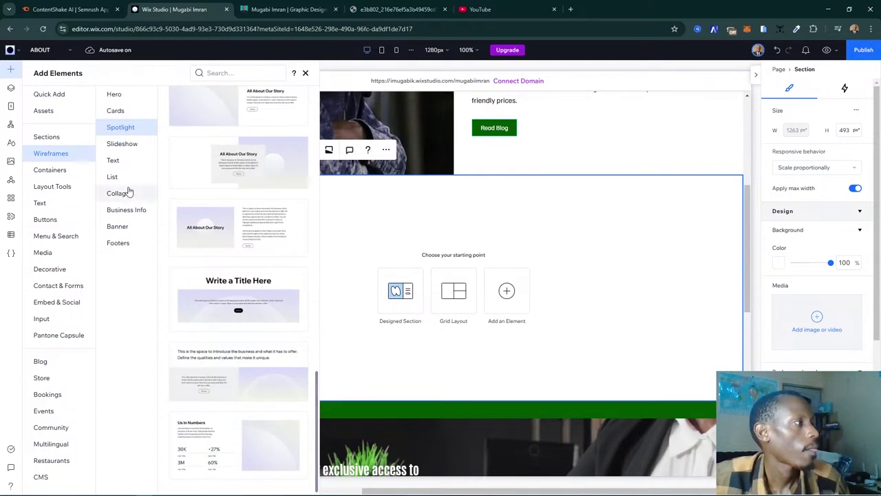
click(121, 143)
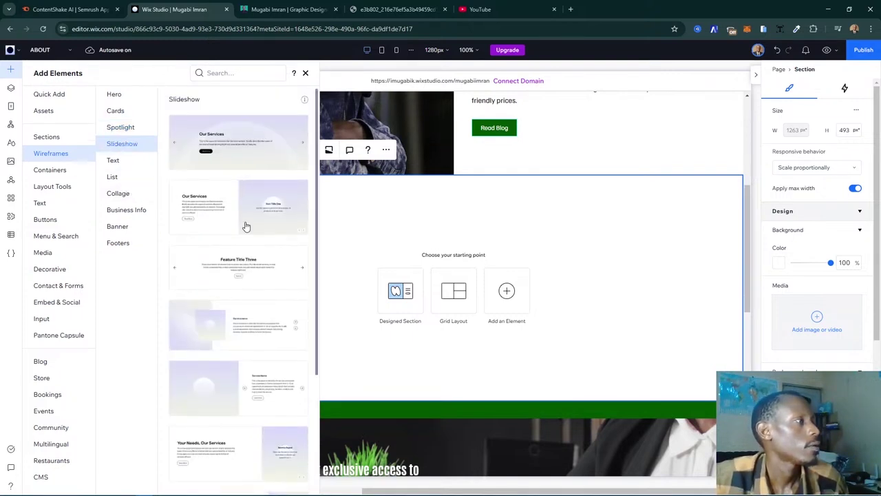
scroll(246, 226, down, 2)
click(128, 176)
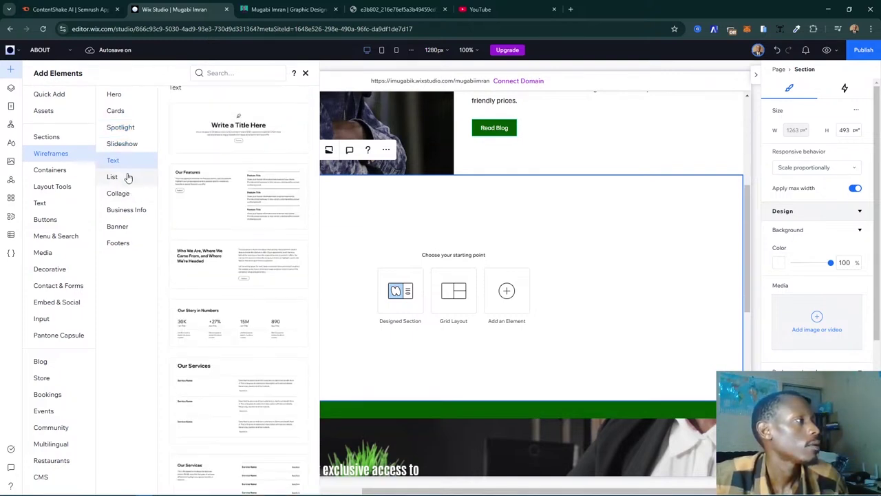
click(126, 197)
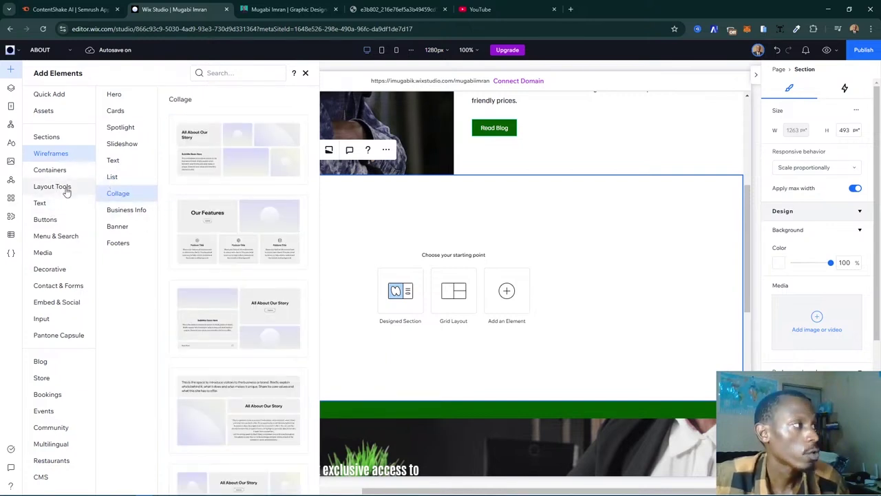
- Browse the Layout Tools categories: Stacks, Repeaters, Multi-state Boxes, Tabs, Accordions and Slideshow Repeaters, then return to Section Grids
click(66, 188)
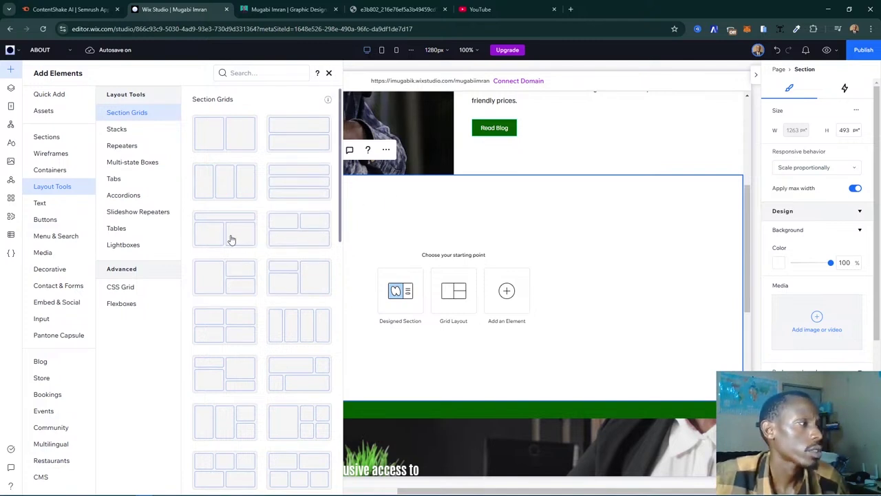
scroll(231, 239, down, 3)
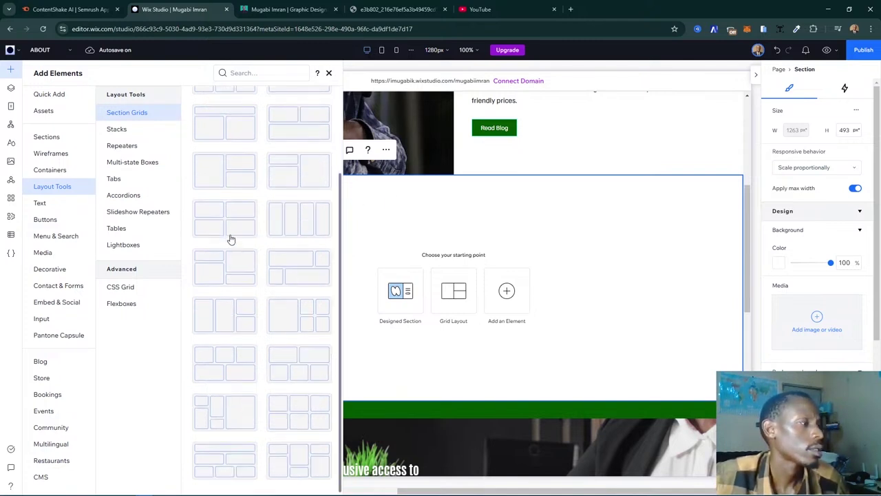
scroll(232, 239, up, 3)
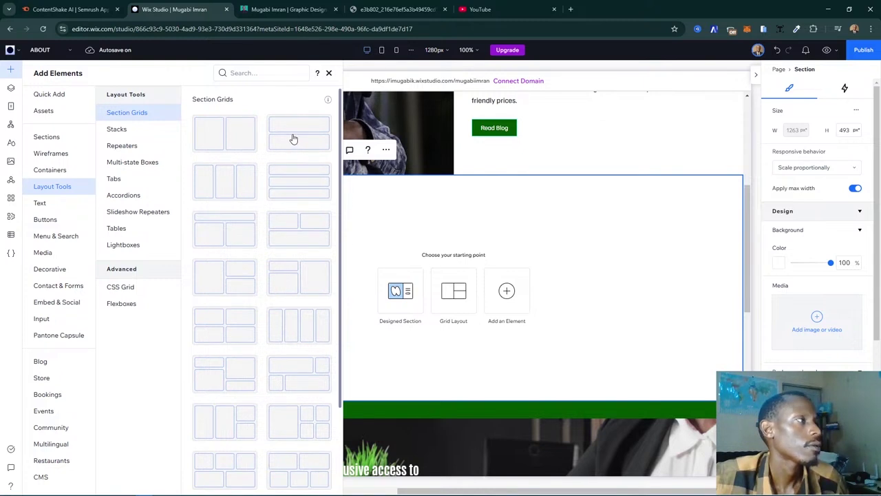
click(117, 129)
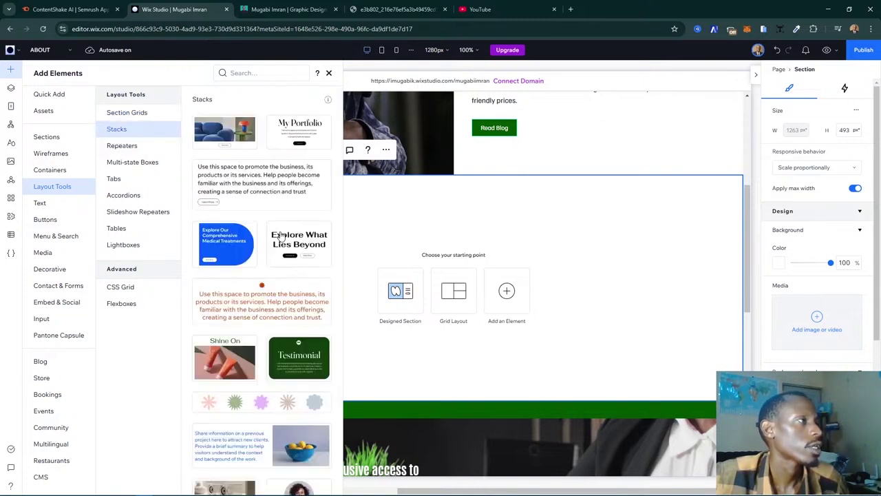
scroll(281, 236, down, 3)
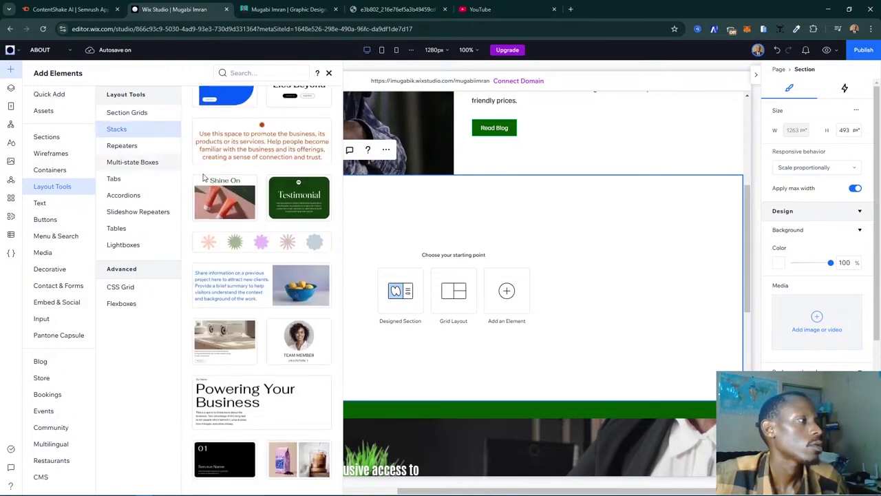
scroll(256, 192, up, 3)
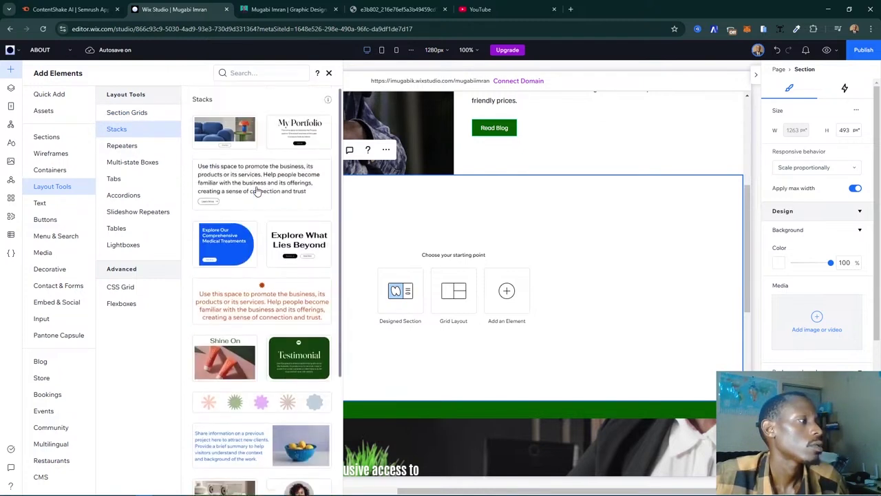
click(130, 145)
click(133, 167)
click(118, 178)
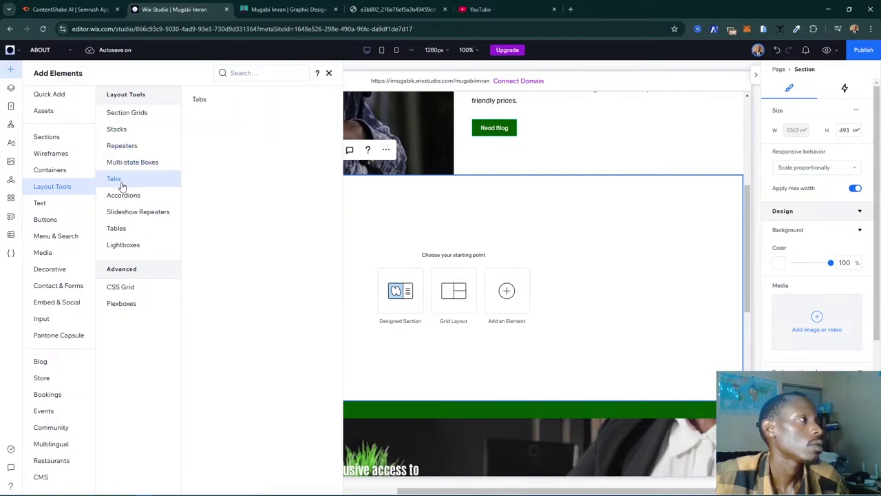
click(124, 195)
click(131, 212)
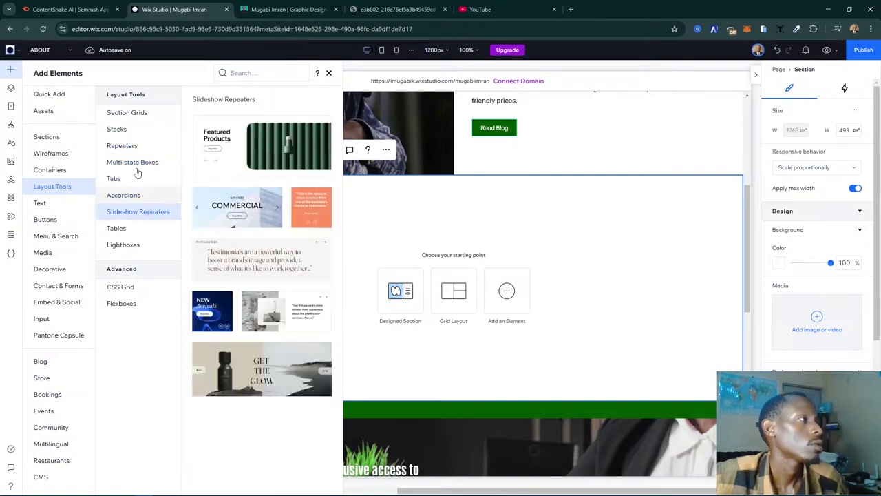
click(127, 112)
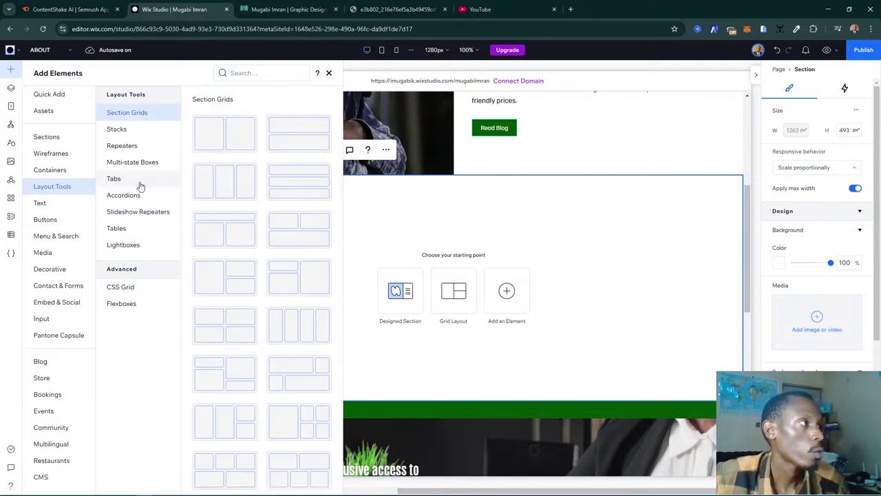
- Apply the two-row section grid to the empty section and compare with the live my-story page
click(296, 143)
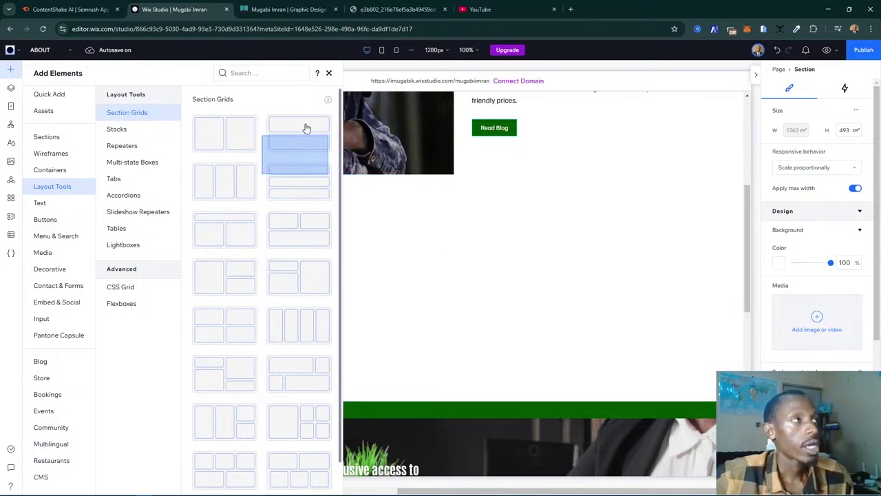
click(398, 211)
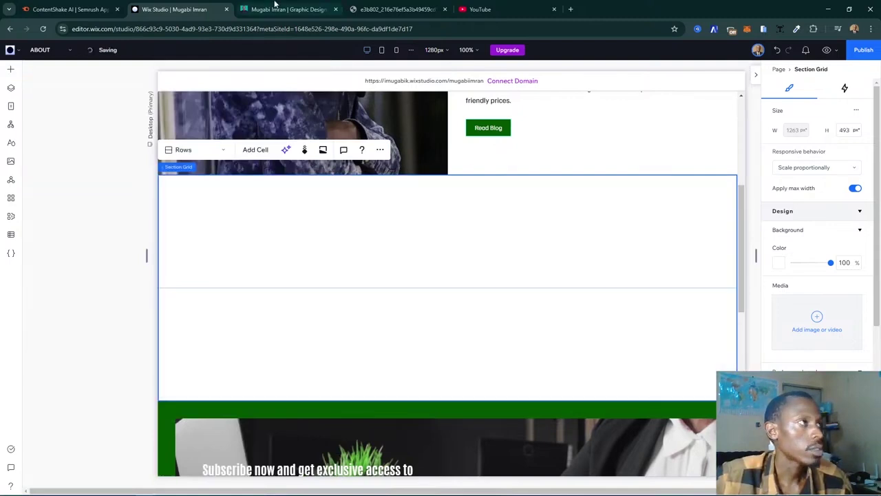
click(275, 5)
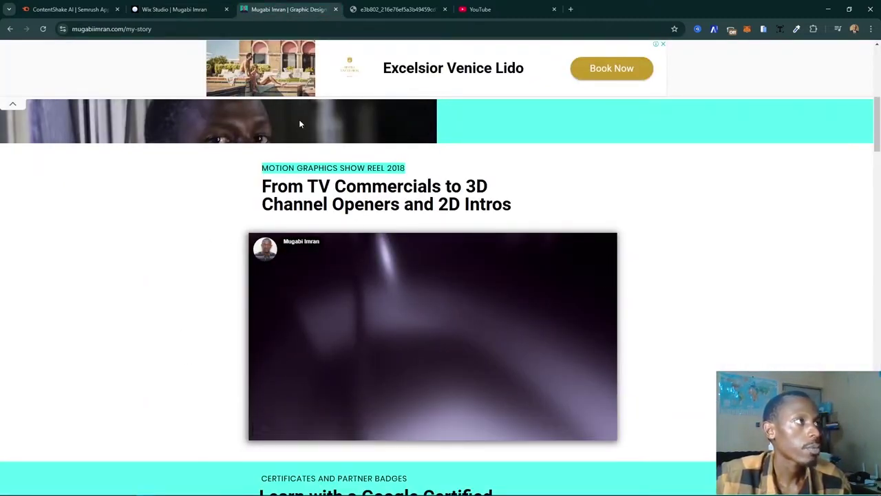
click(182, 9)
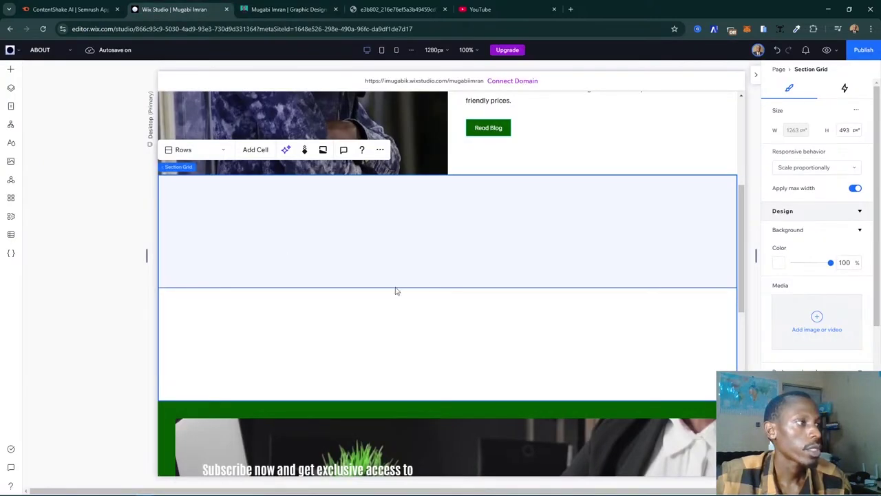
- Shorten the grid's top row, stretch the section to 550 px tall, and reopen the section grid layouts
scroll(448, 289, up, 3)
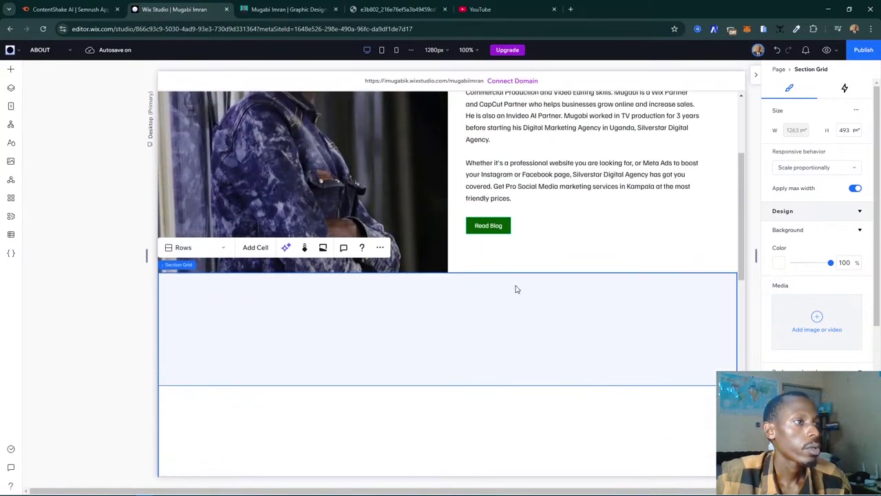
scroll(518, 289, down, 3)
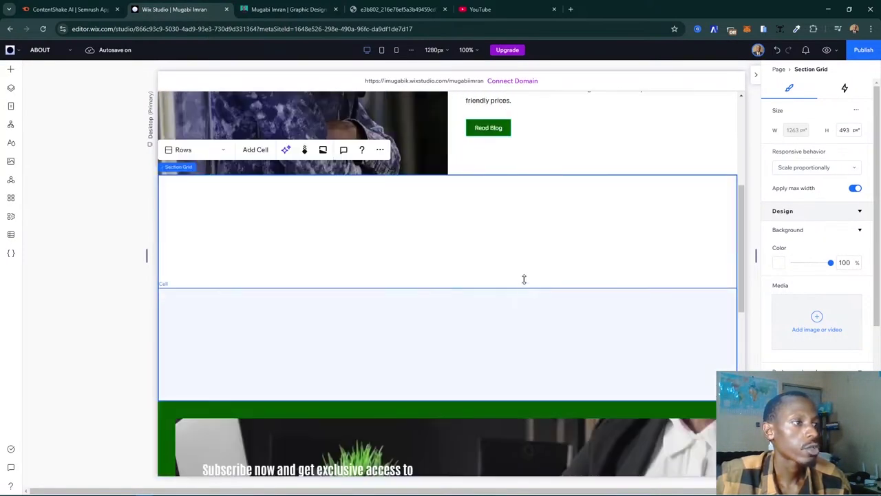
click(518, 232)
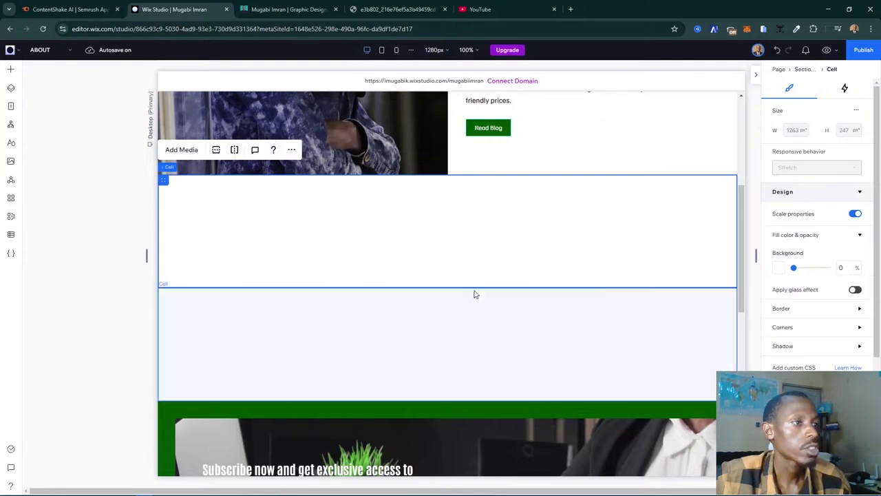
drag(497, 287, 521, 270)
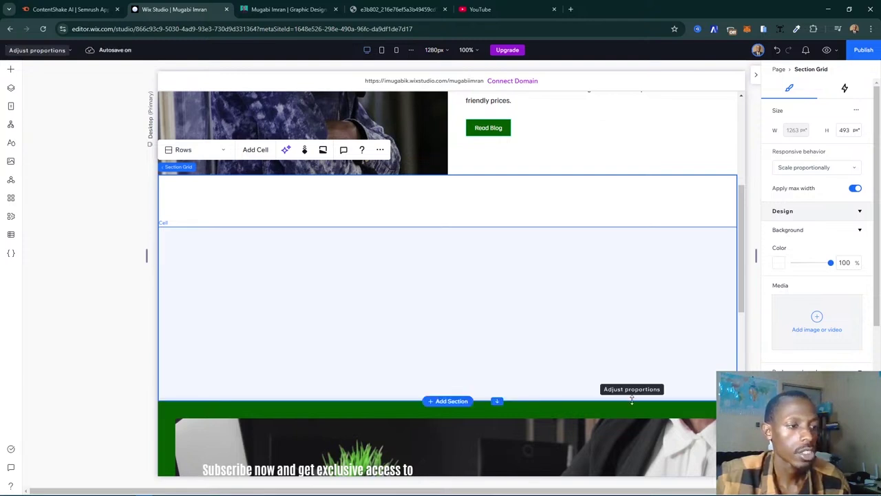
drag(631, 400, 631, 439)
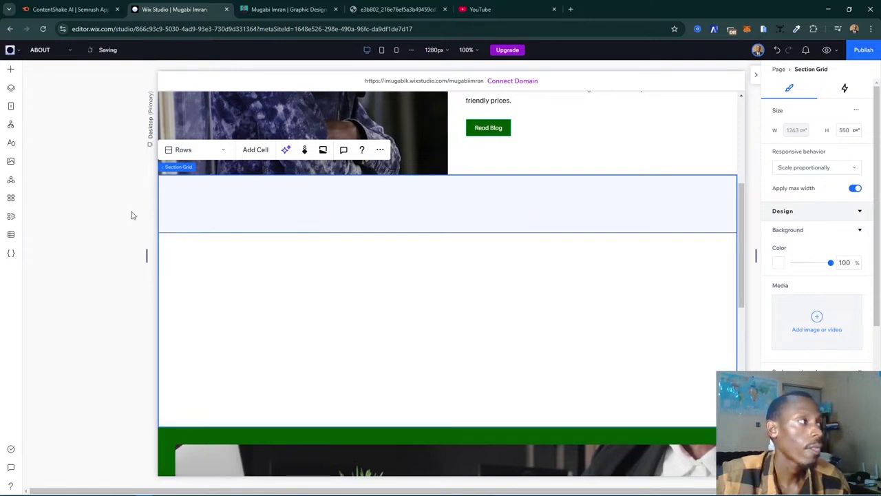
click(10, 72)
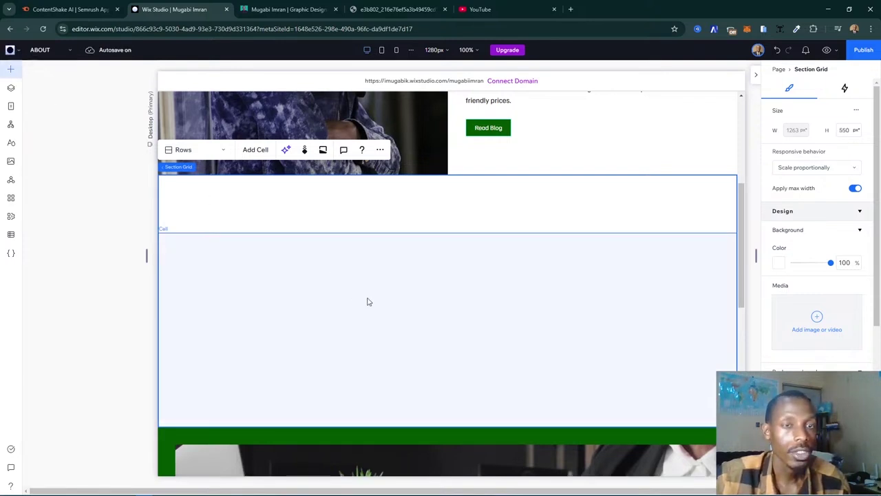
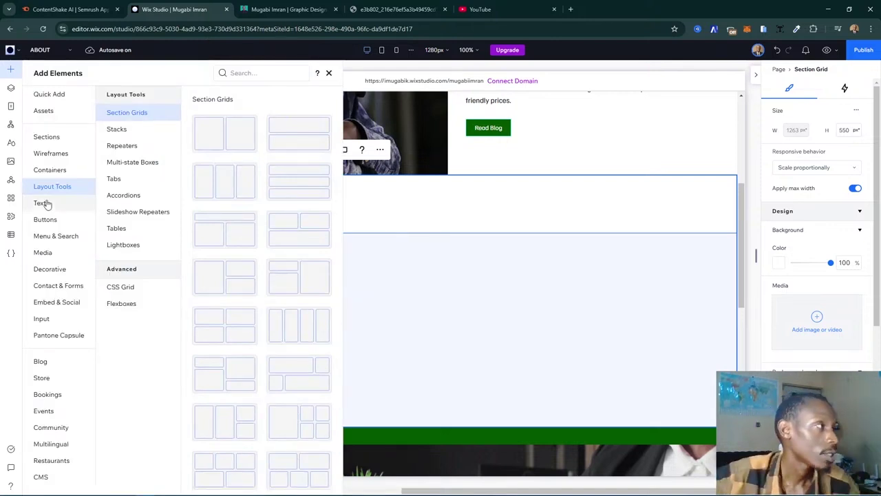
- Drag a single video player with a green-hills cover from Media into the empty grid cell
click(60, 253)
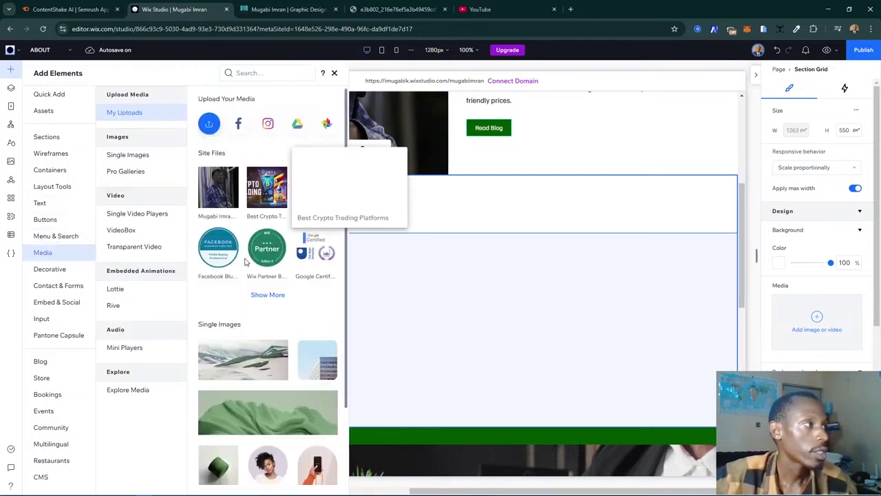
scroll(123, 232, down, 5)
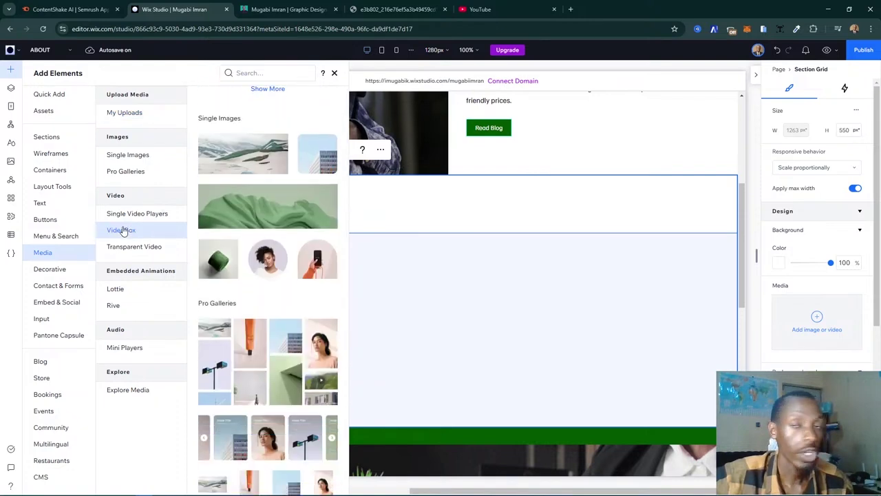
scroll(252, 249, up, 3)
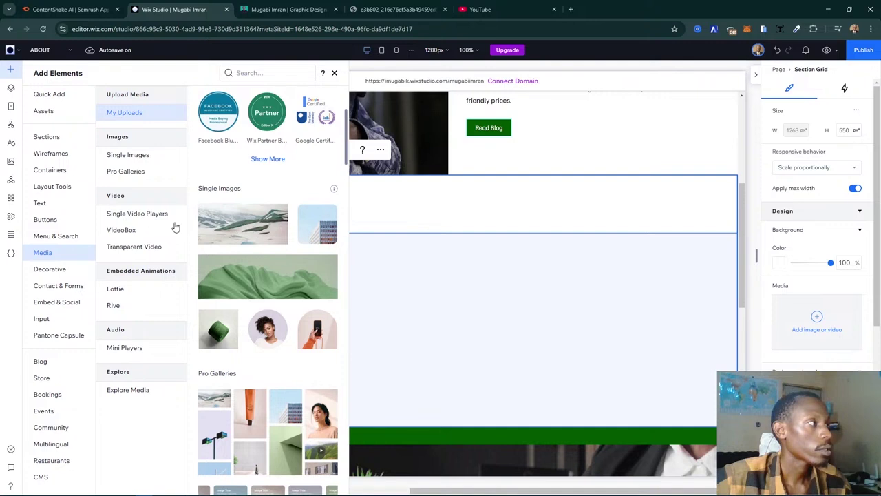
click(165, 214)
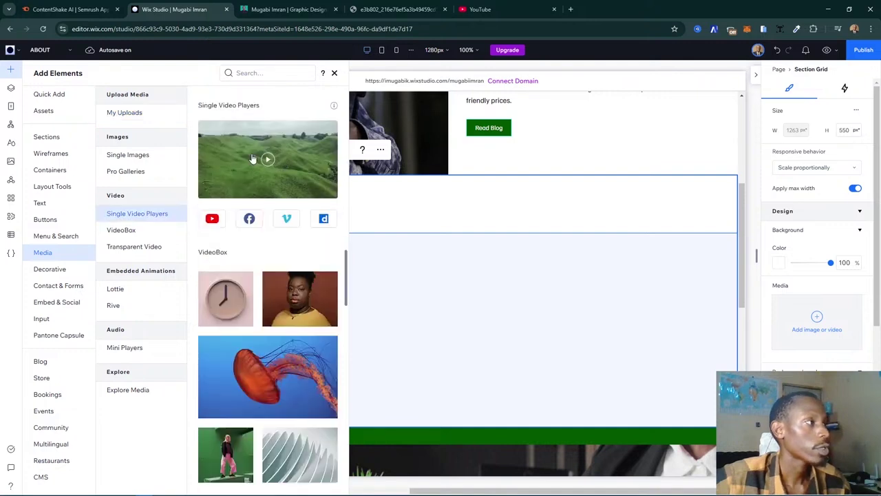
drag(235, 160, 493, 332)
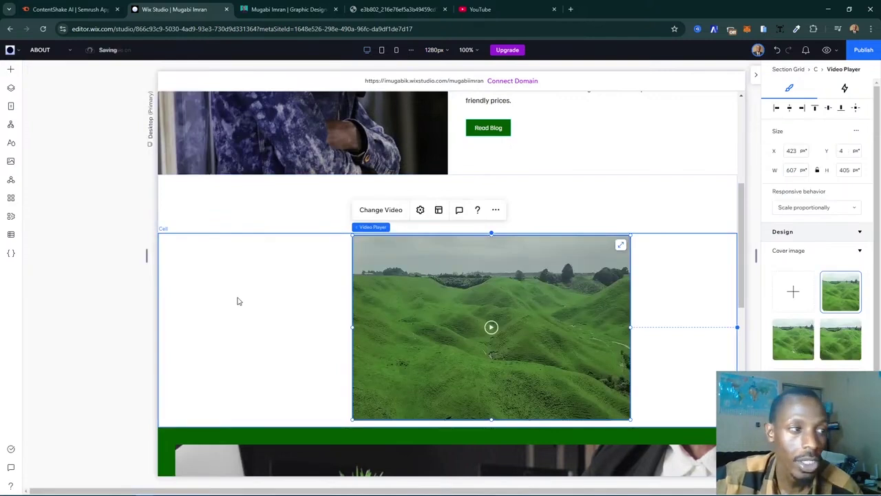
- Nudge the video player to the top of its cell, then select the hero heading
drag(496, 301, 464, 297)
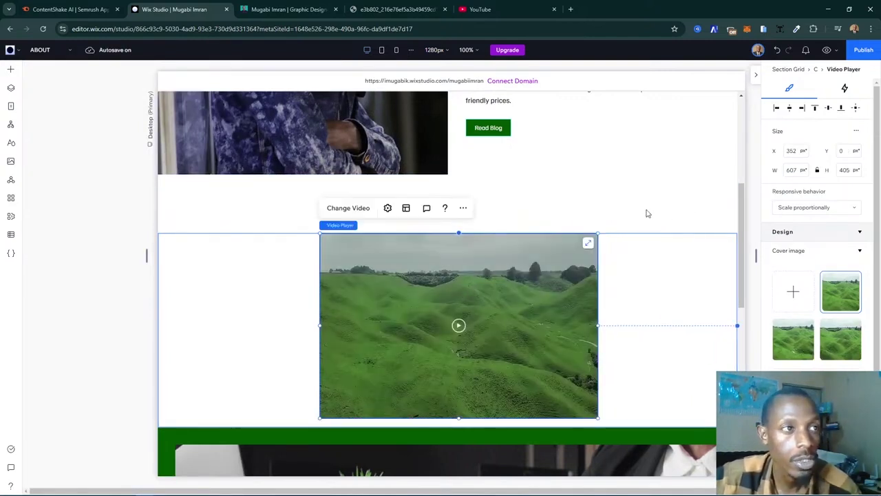
click(666, 215)
scroll(527, 215, up, 5)
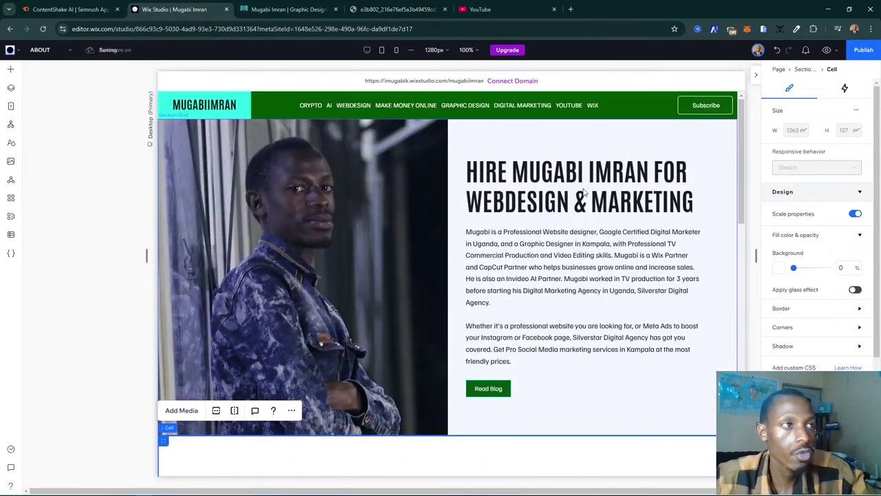
click(579, 186)
click(579, 184)
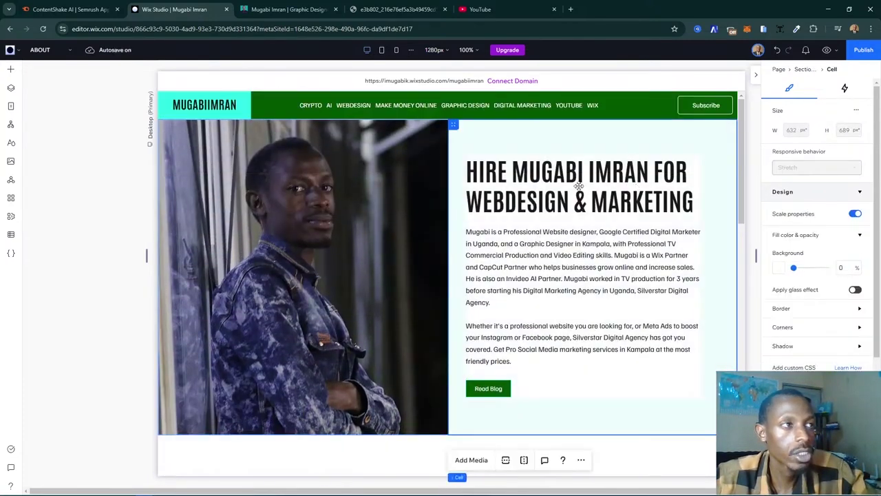
click(579, 186)
click(529, 185)
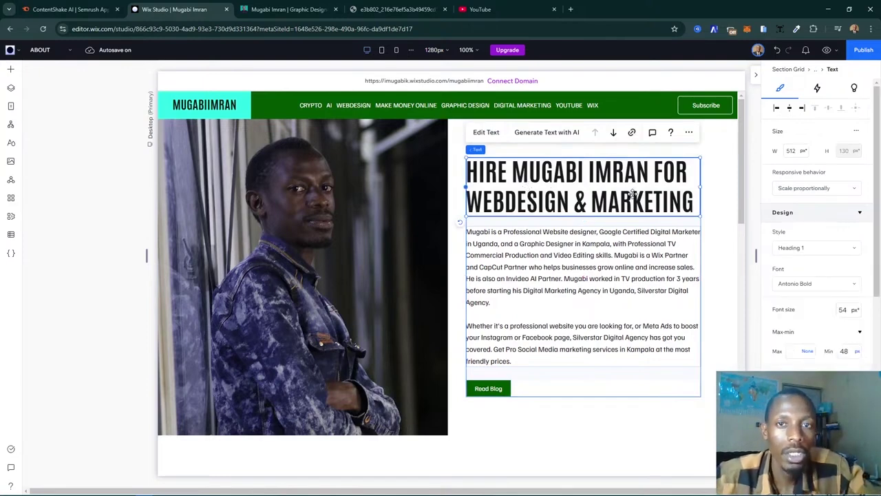
- Duplicate the 'HIRE MUGABI IMRAN' heading with Ctrl+D and move the copy above the video
key(ctrl+d)
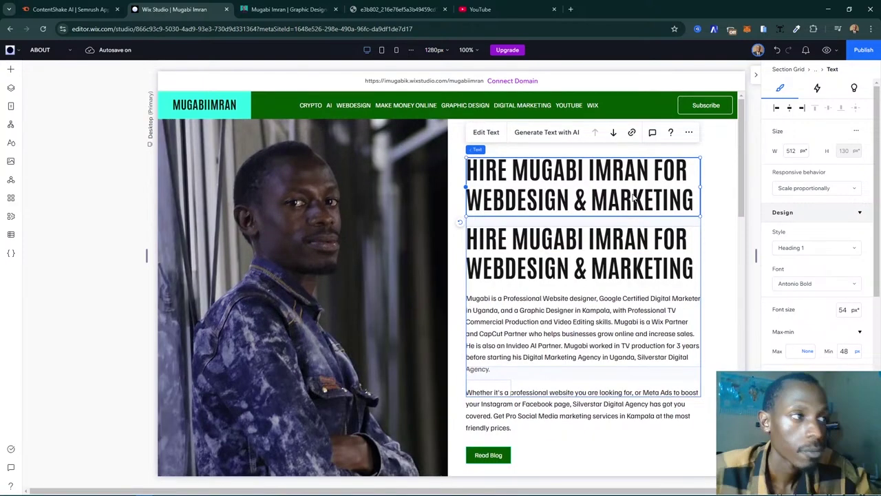
click(633, 253)
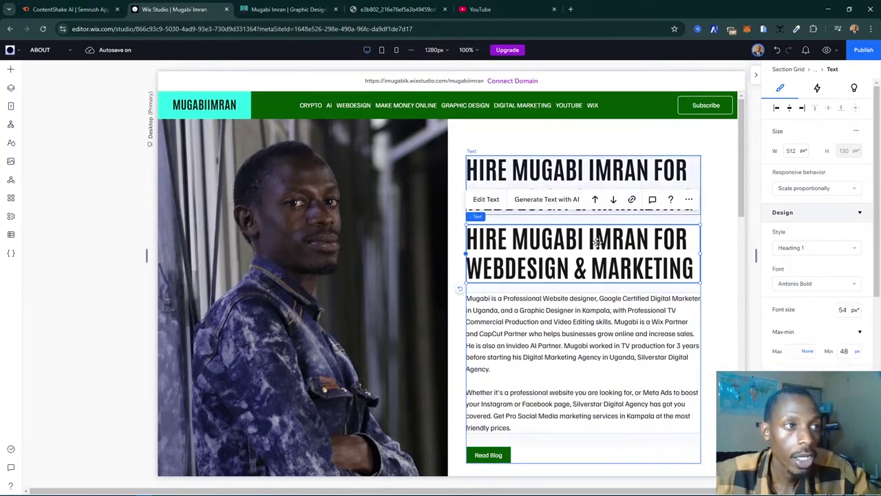
drag(604, 265, 626, 266)
drag(645, 460, 425, 296)
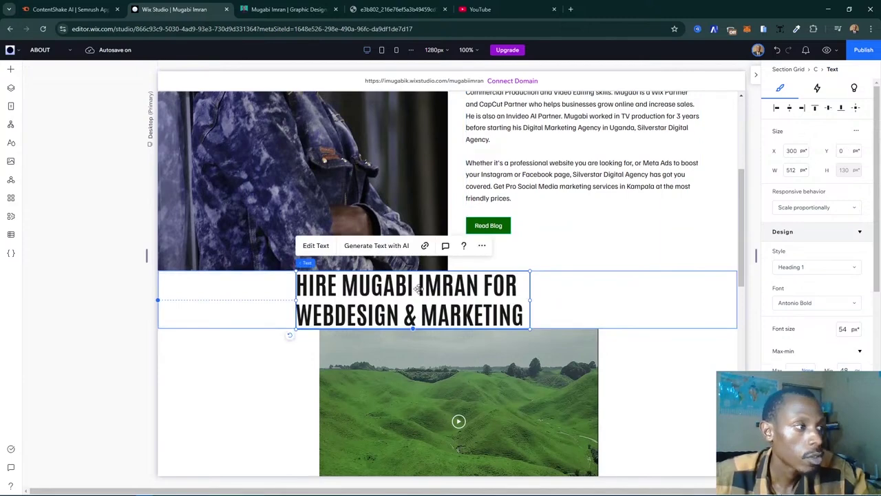
scroll(460, 281, up, 3)
scroll(460, 280, up, 1)
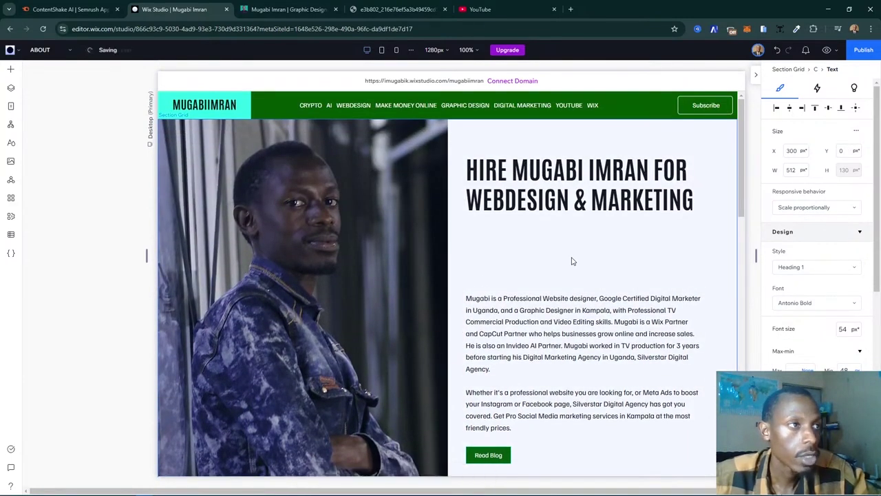
click(531, 253)
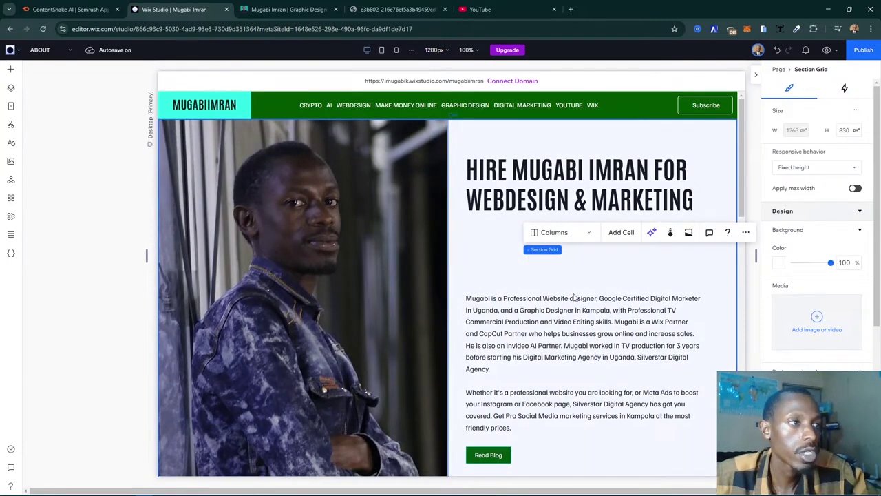
- Set a 30 px gap between the hero heading and bio in the hero's text stack
click(580, 293)
click(583, 261)
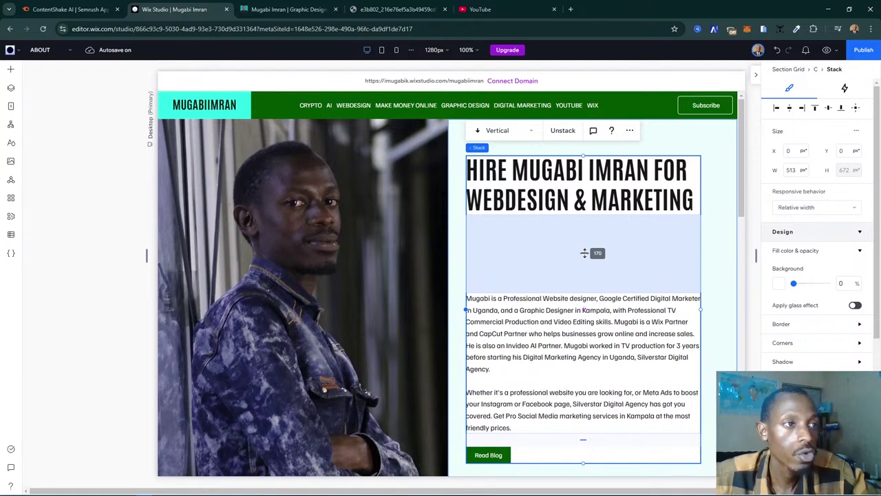
drag(584, 253, 583, 252)
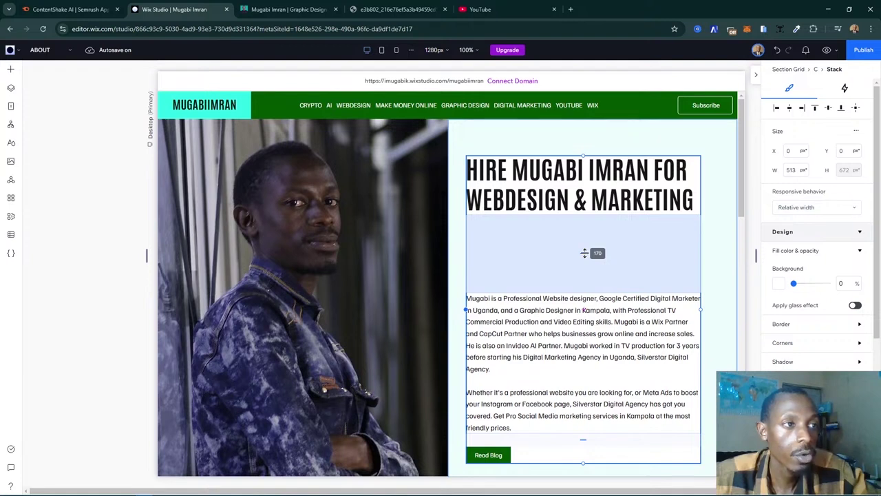
click(584, 252)
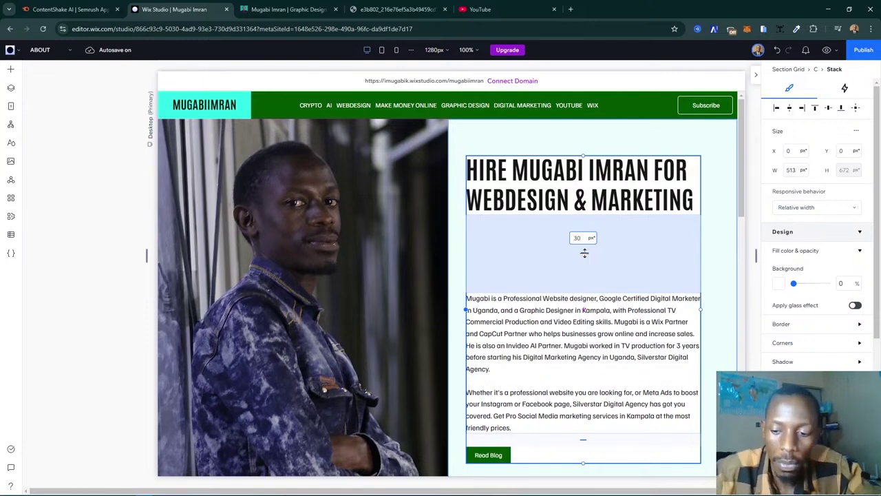
key(Return)
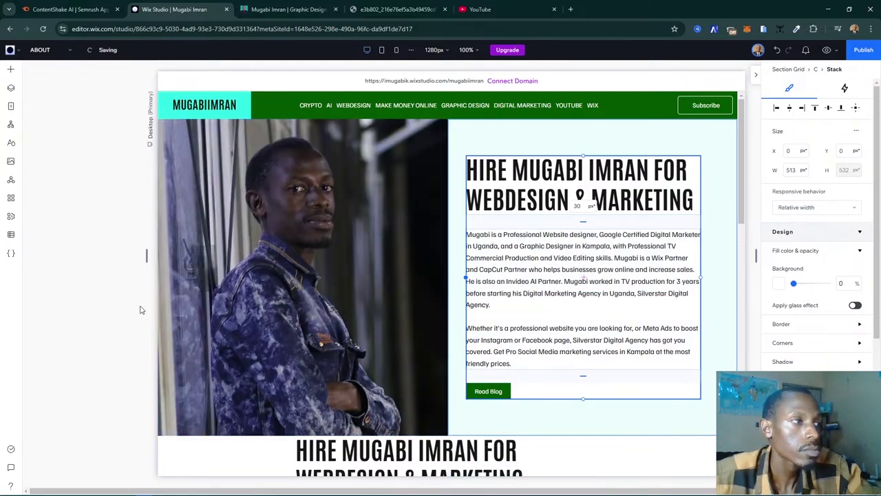
click(131, 310)
- Make the lower section's heading row taller, select its heading, and view the live my-story page
scroll(537, 305, down, 5)
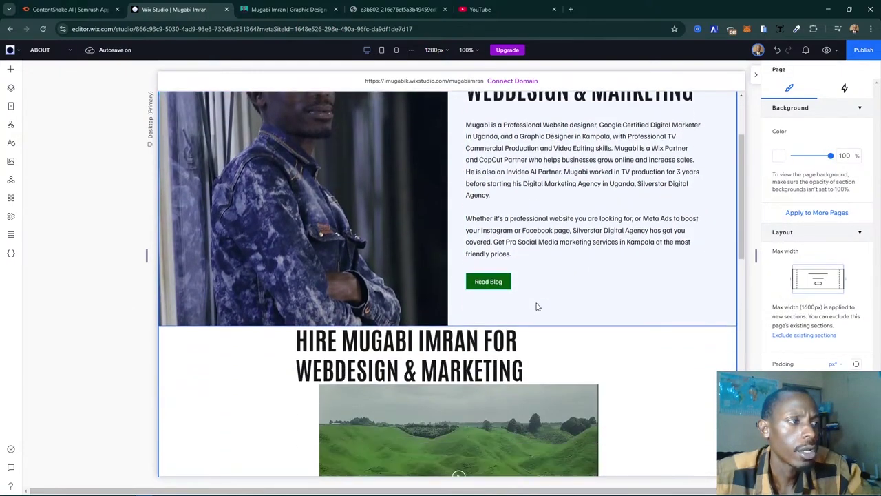
scroll(441, 289, up, 2)
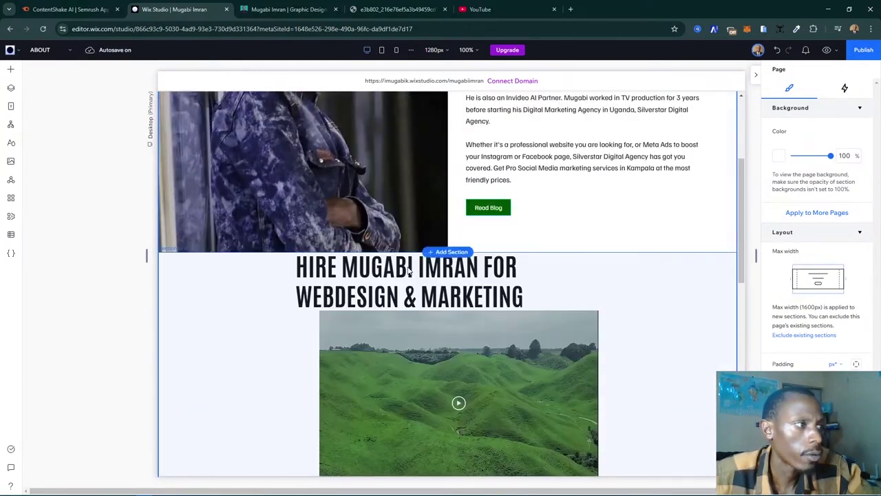
click(317, 274)
click(602, 283)
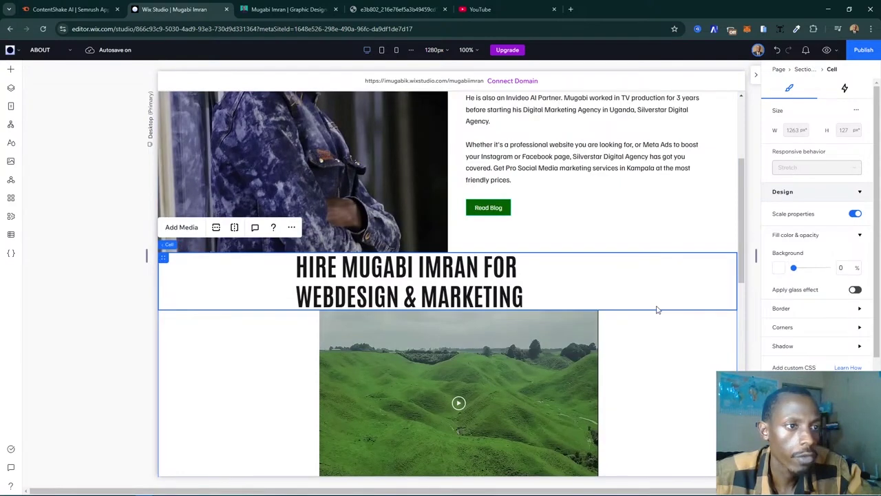
click(661, 311)
drag(662, 311, 660, 328)
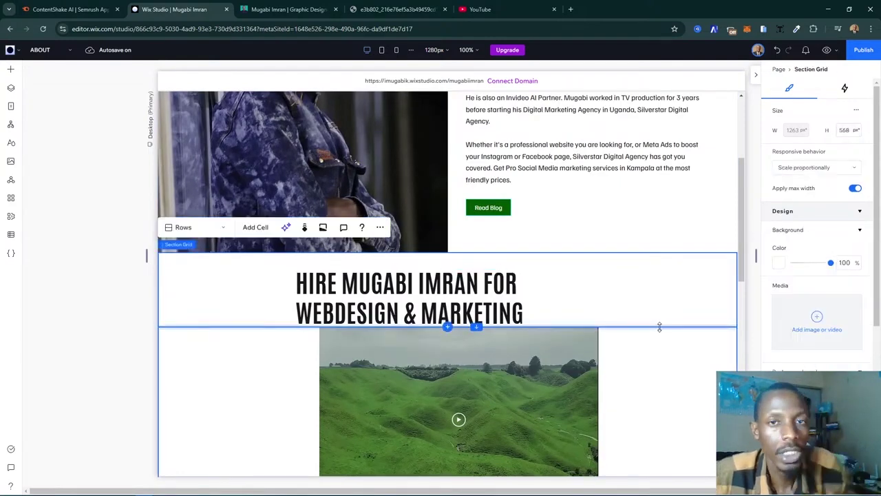
click(365, 277)
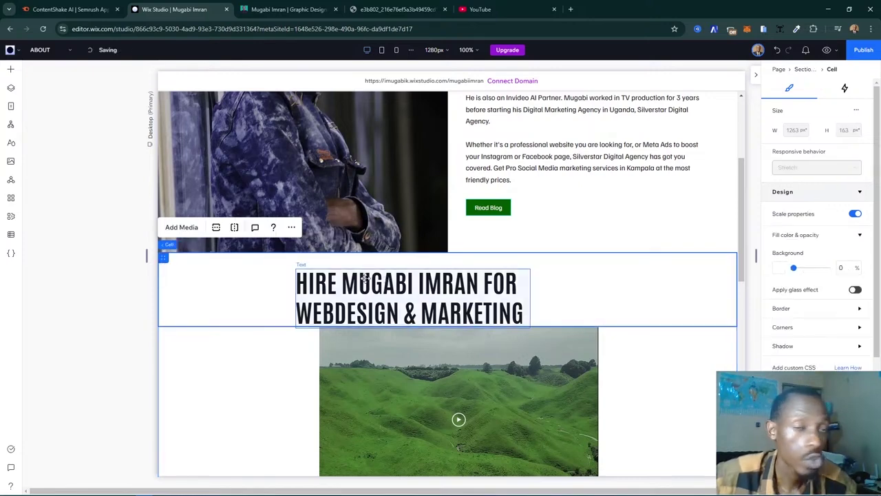
click(358, 284)
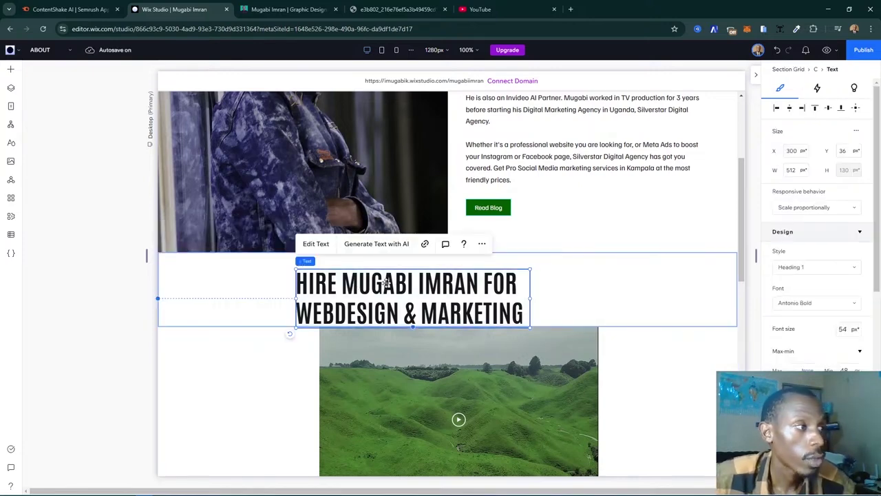
click(289, 9)
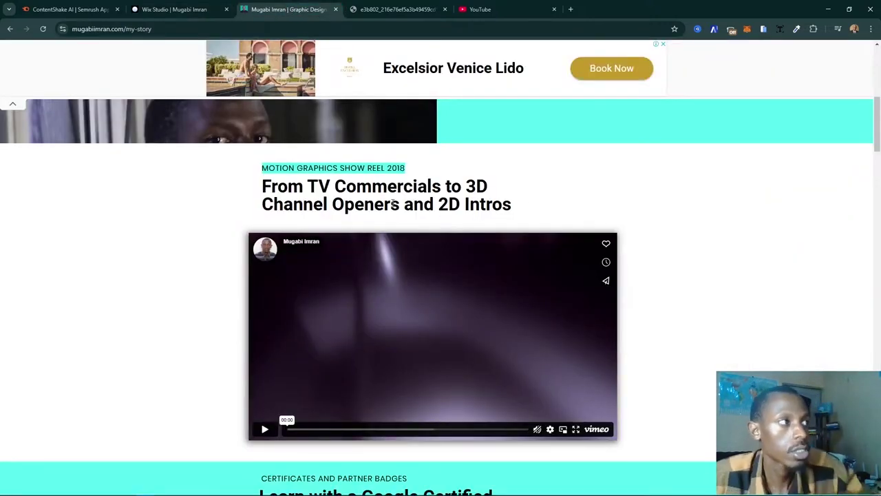
- Replace the grid heading with 'From TV Commercials to 3D Channel Openers and 2D Intros', widened to 776 px
triple_click(394, 202)
key(ctrl+c)
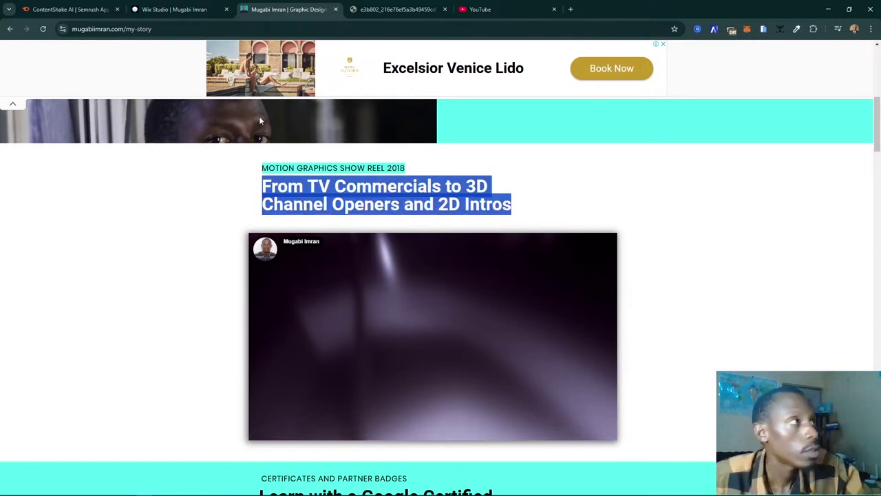
click(177, 9)
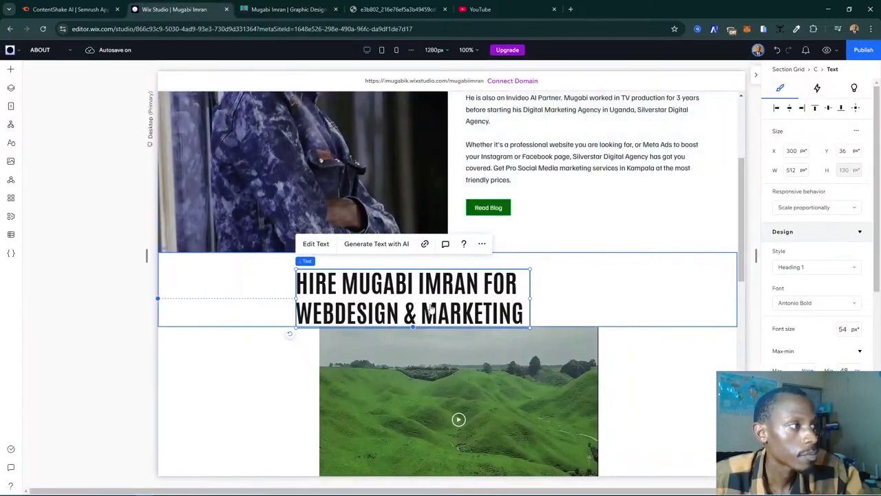
double_click(469, 309)
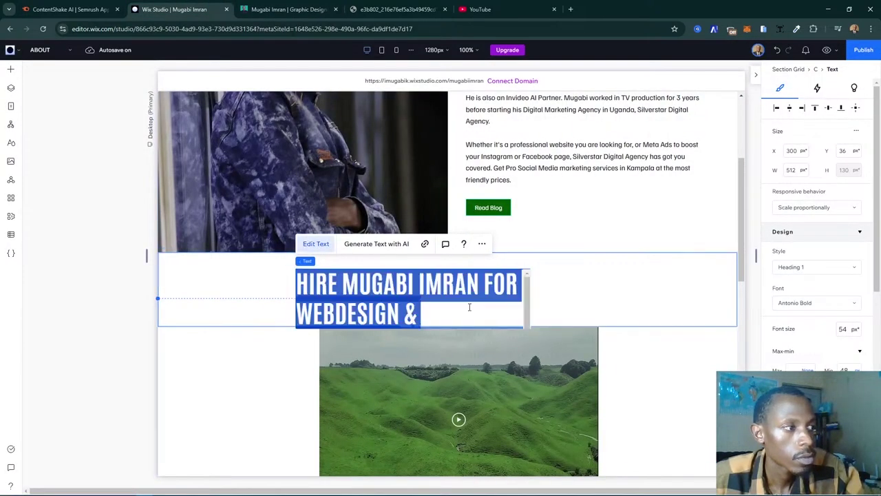
key(ctrl+v)
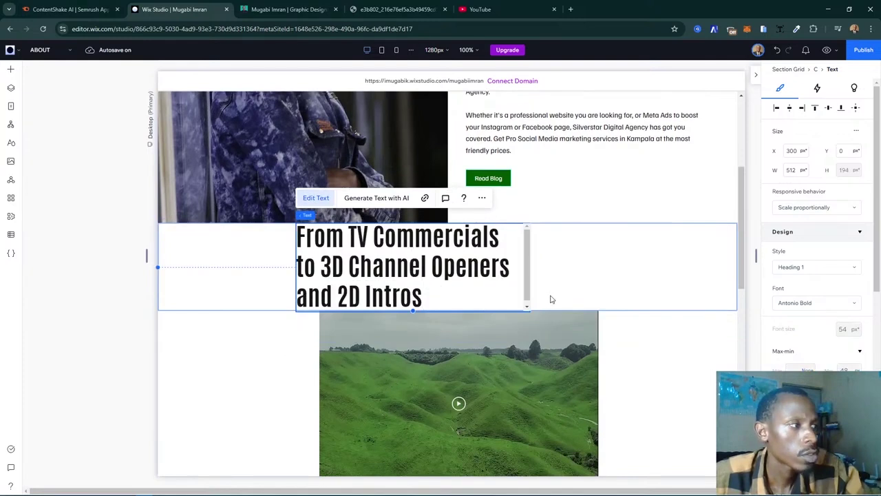
key(Escape)
click(485, 270)
drag(530, 268, 652, 273)
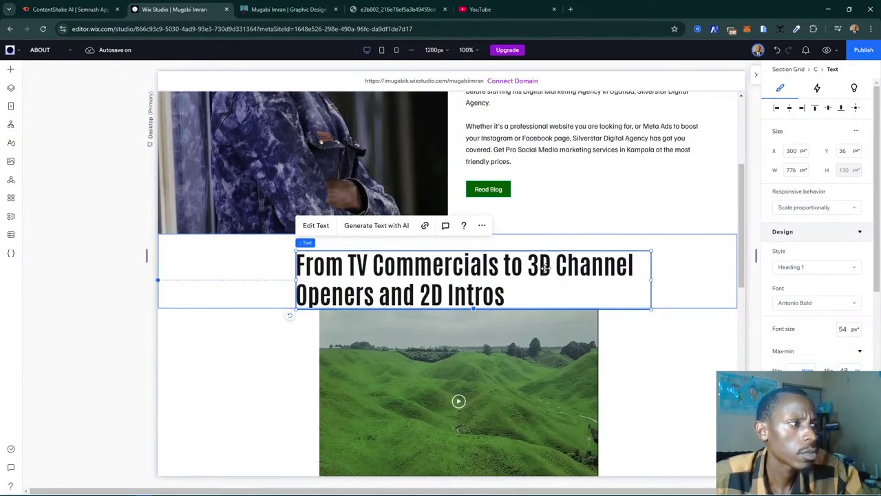
- Copy the 'MOTION GRAPHICS SHOW REEL 2018' line from the live my-story page
scroll(468, 172, up, 2)
click(273, 14)
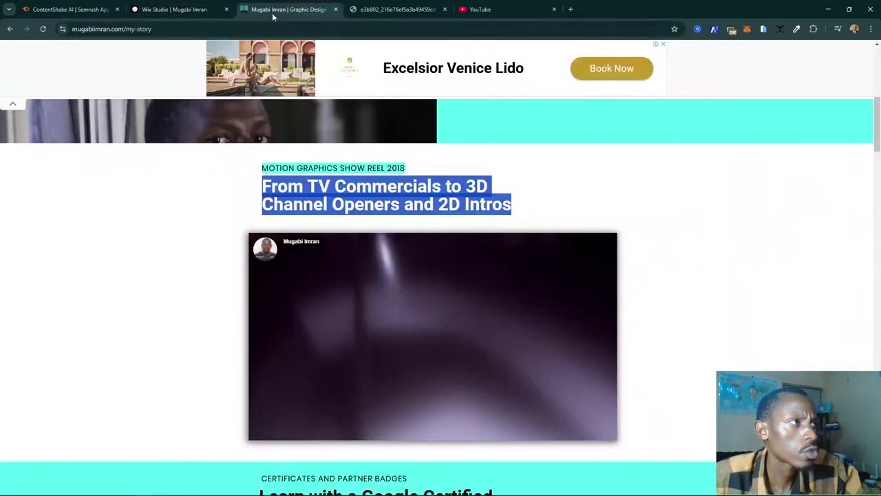
triple_click(282, 166)
key(ctrl+c)
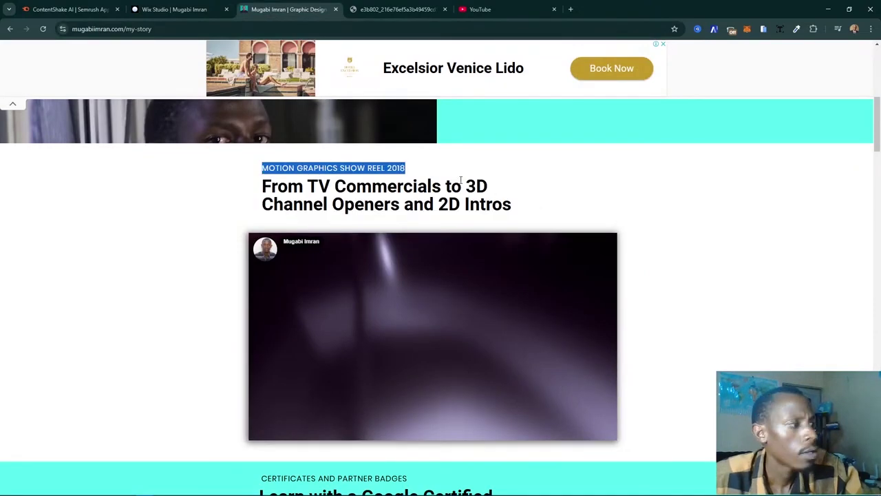
click(174, 8)
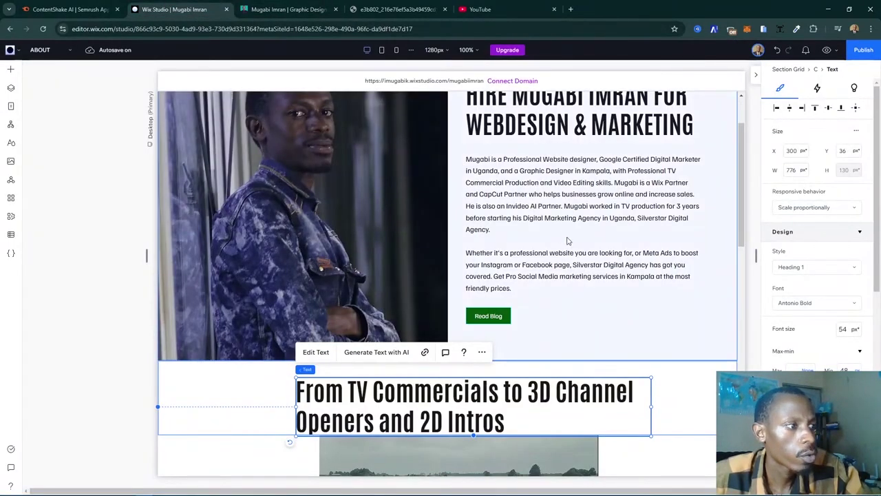
scroll(568, 240, down, 1)
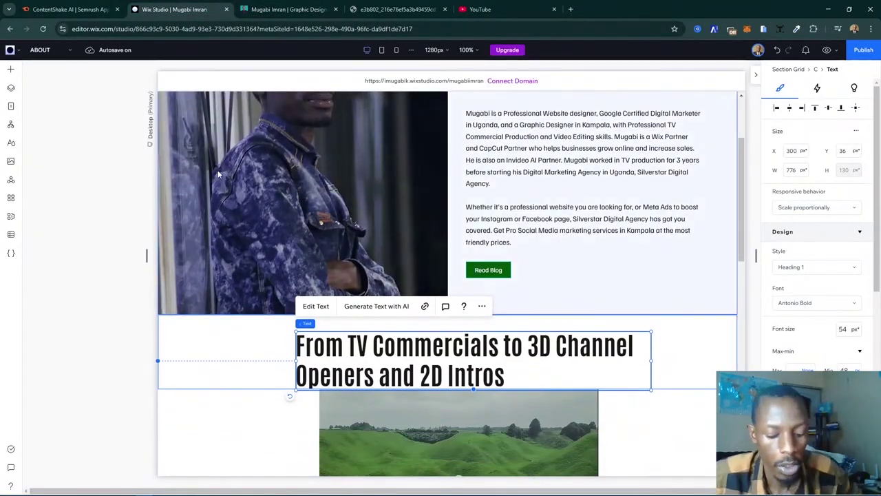
- Place a Heading 6 reading 'MOTION GRAPHICS SHOW REEL 2018' above the heading and deepen its row
click(12, 71)
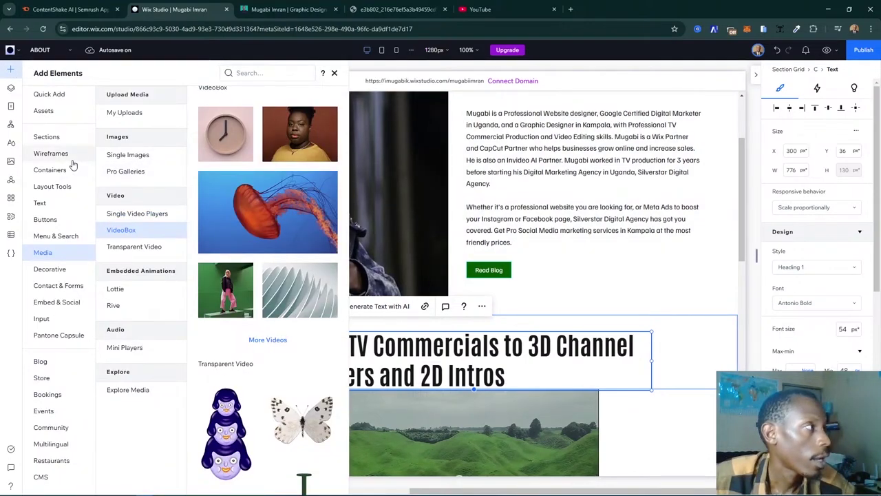
click(47, 204)
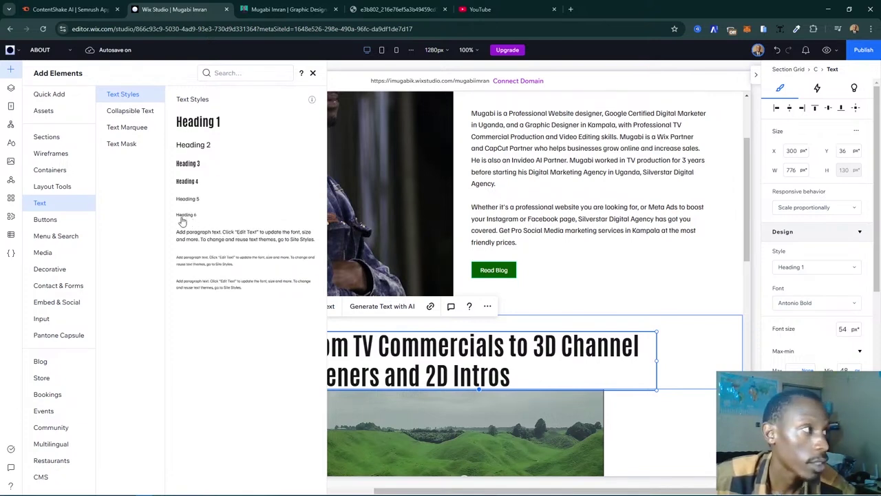
drag(206, 234, 385, 329)
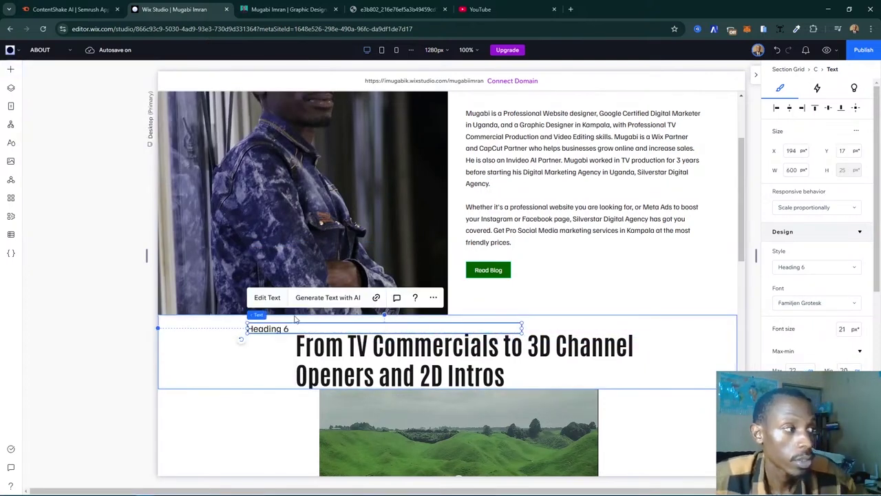
click(260, 297)
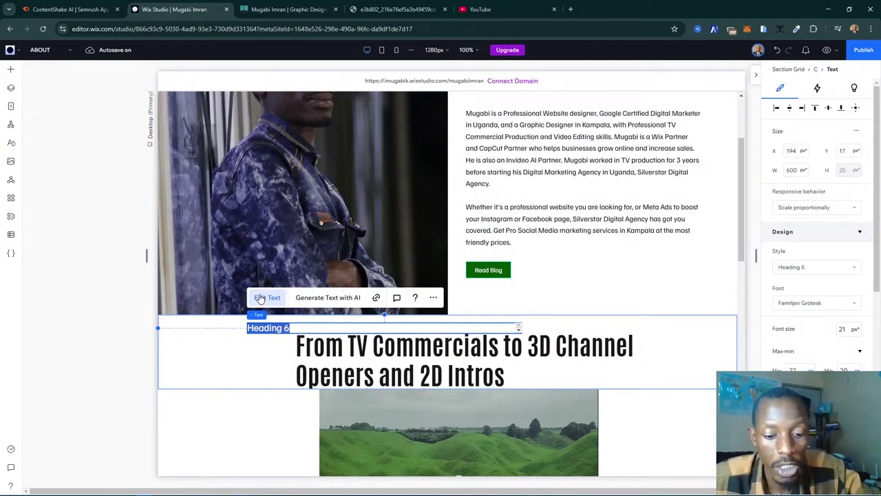
key(ctrl+v)
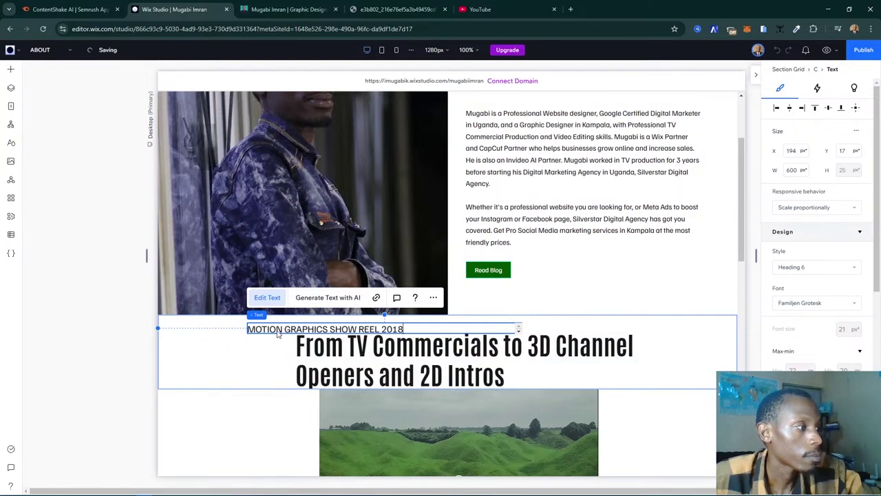
click(249, 343)
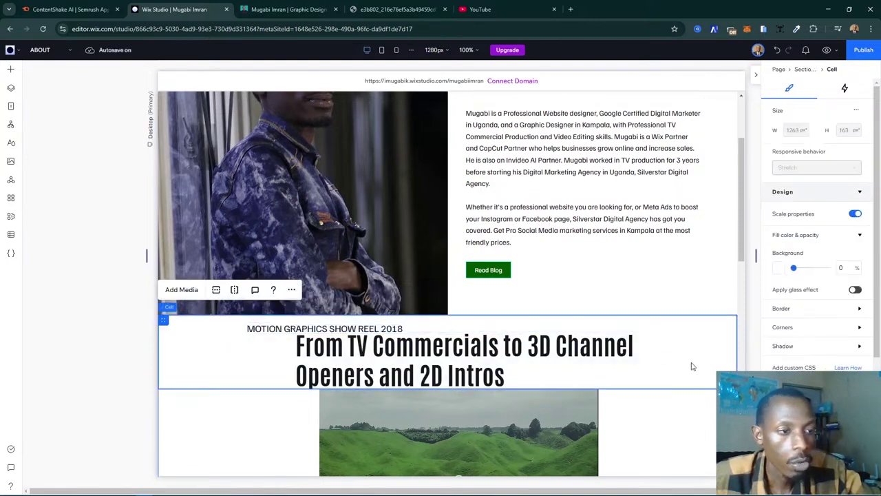
drag(686, 397, 684, 404)
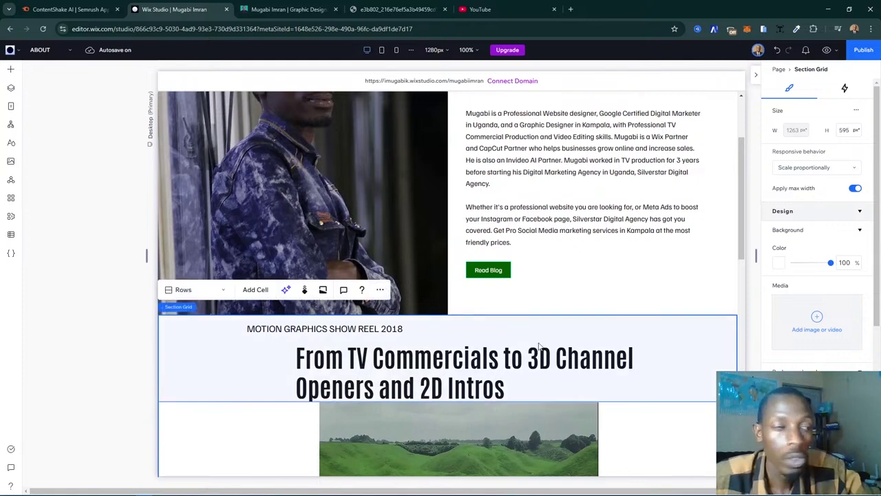
click(314, 329)
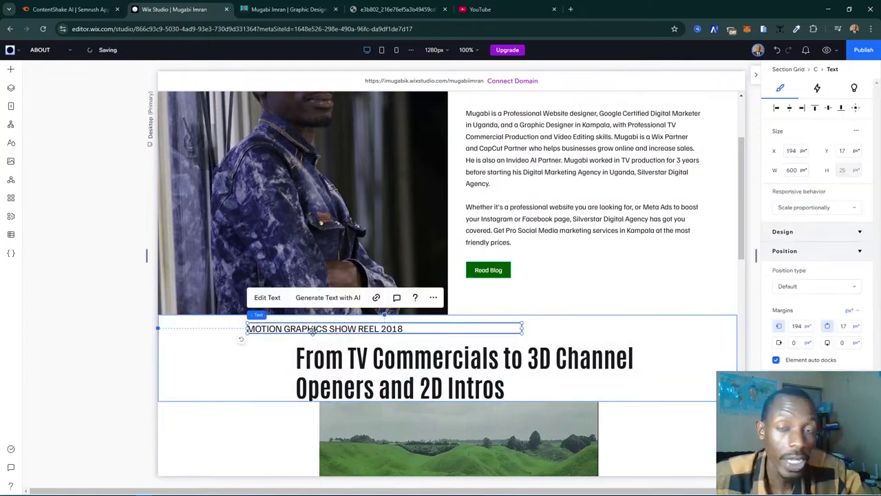
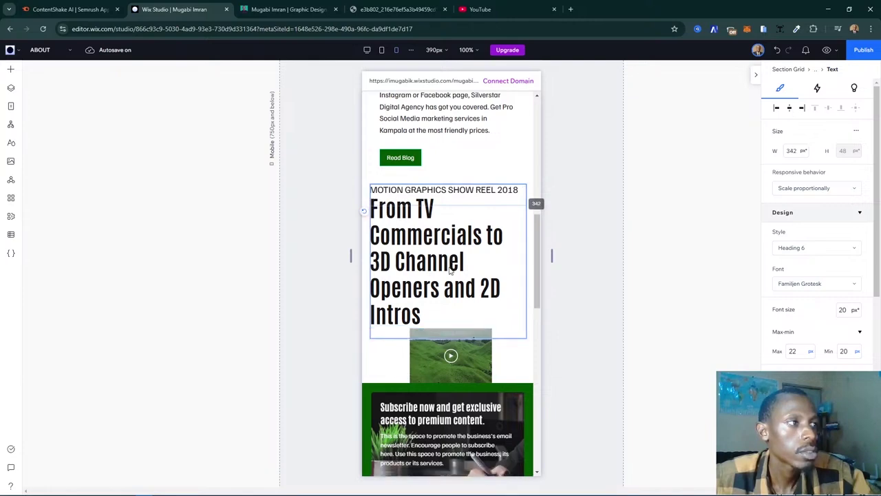
- Select the HIRE MUGABI IMRAN hero heading, check it on desktop, then show the tablet layout
scroll(454, 269, up, 8)
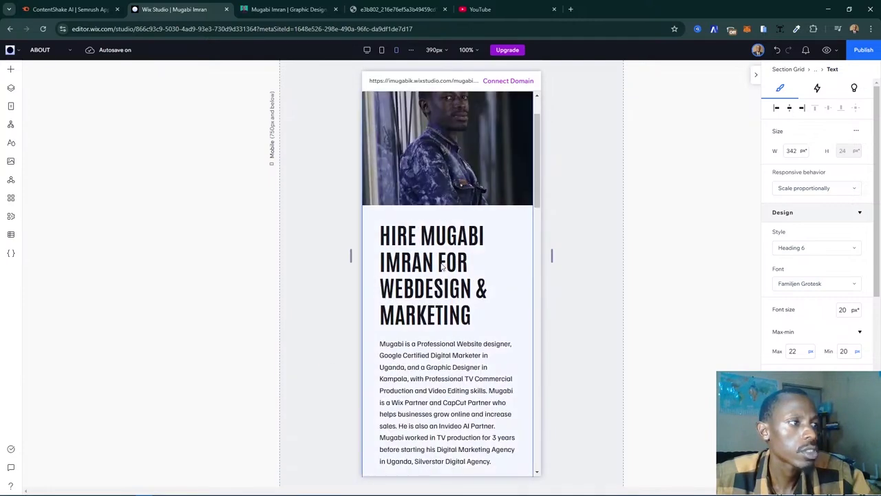
click(416, 267)
click(415, 256)
click(441, 274)
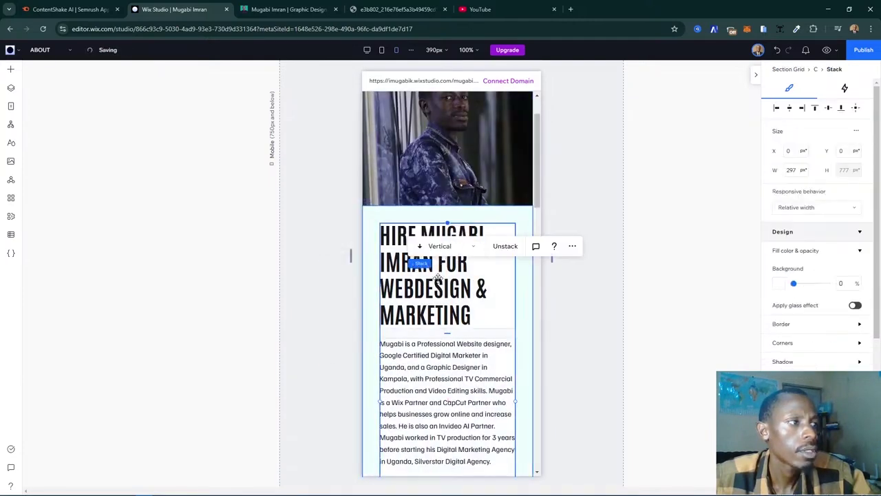
click(452, 279)
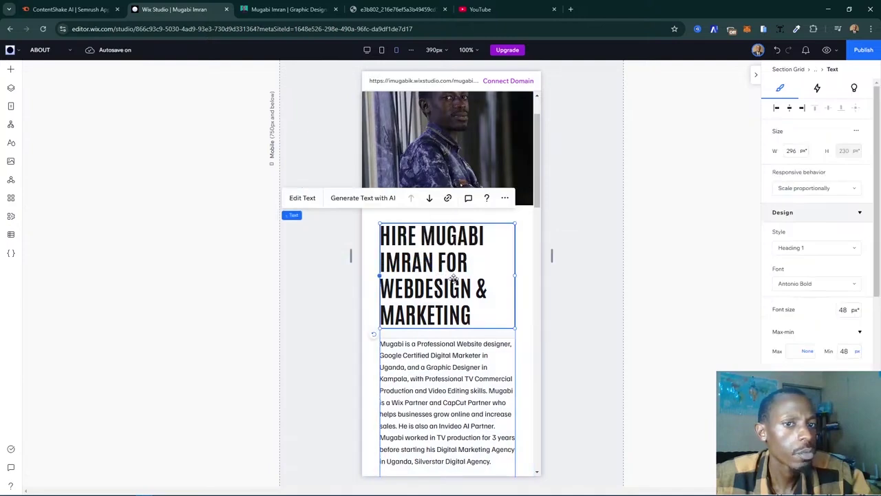
click(368, 50)
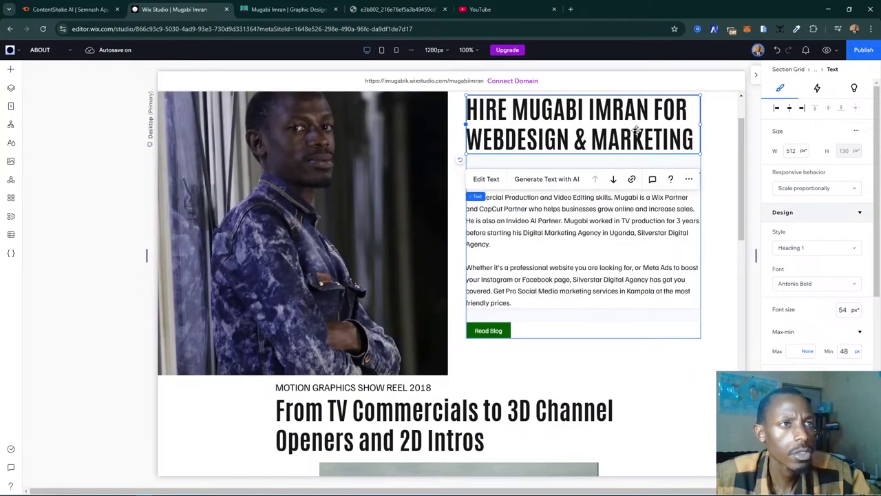
click(384, 51)
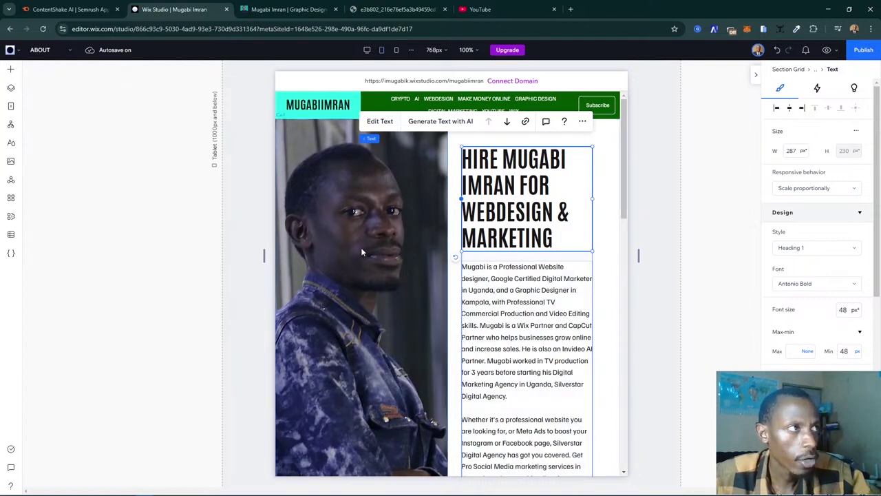
- Switch the tablet hero section grid from columns to rows so the photo stacks above the text
click(241, 335)
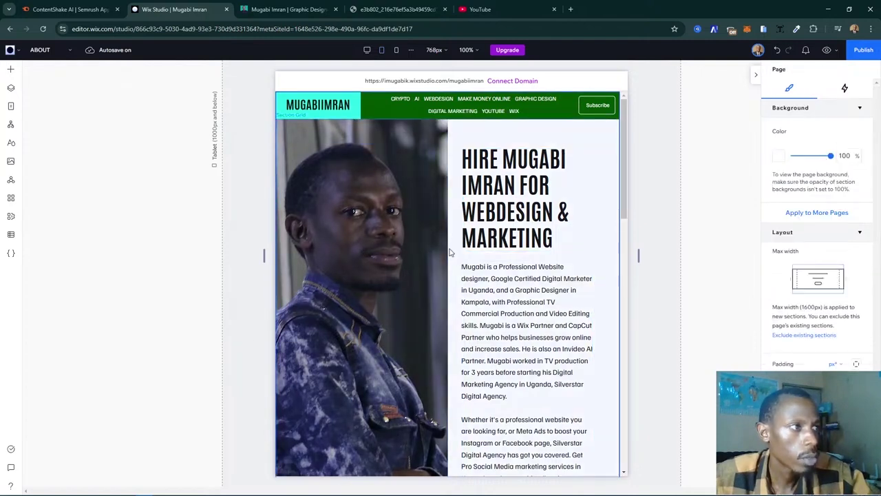
click(427, 247)
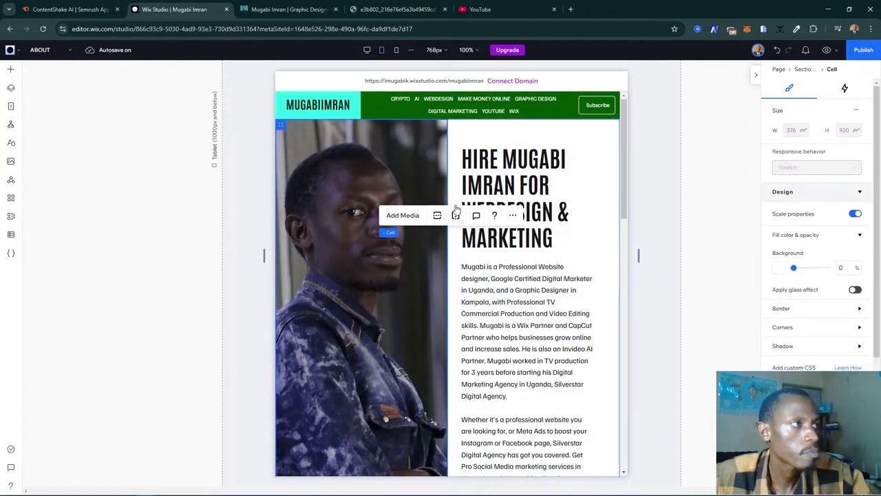
click(268, 221)
click(454, 248)
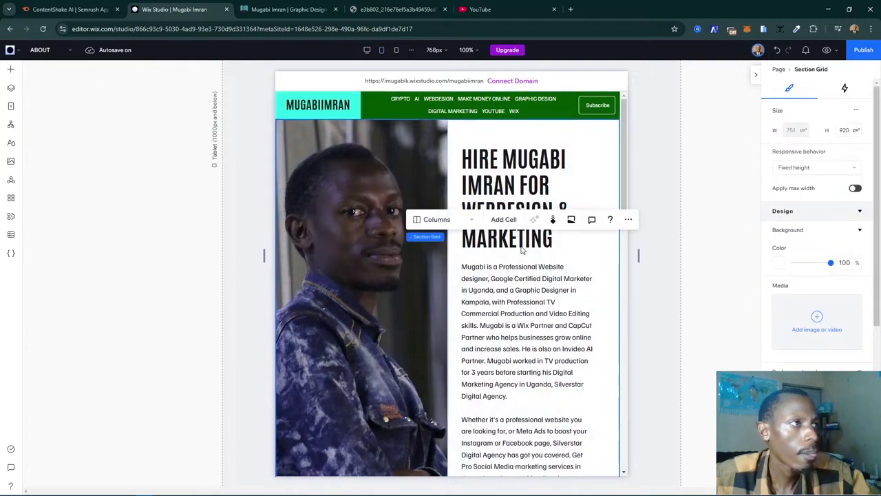
click(447, 221)
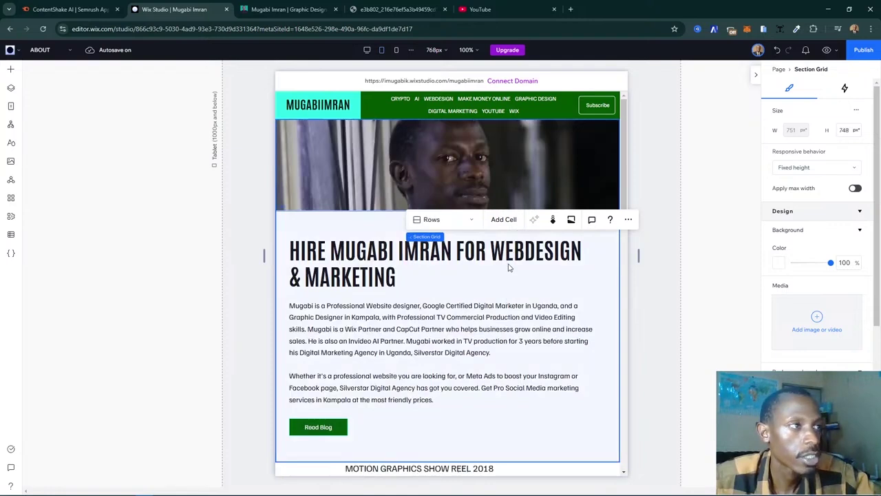
- Make the portrait photo taller, growing the section grid to 1085 px, then select the heading's cell
click(420, 161)
click(536, 172)
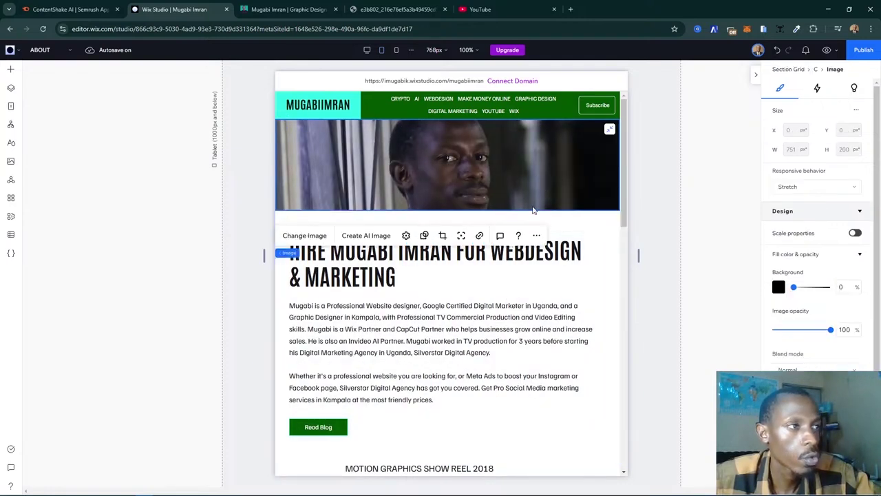
drag(550, 244, 553, 366)
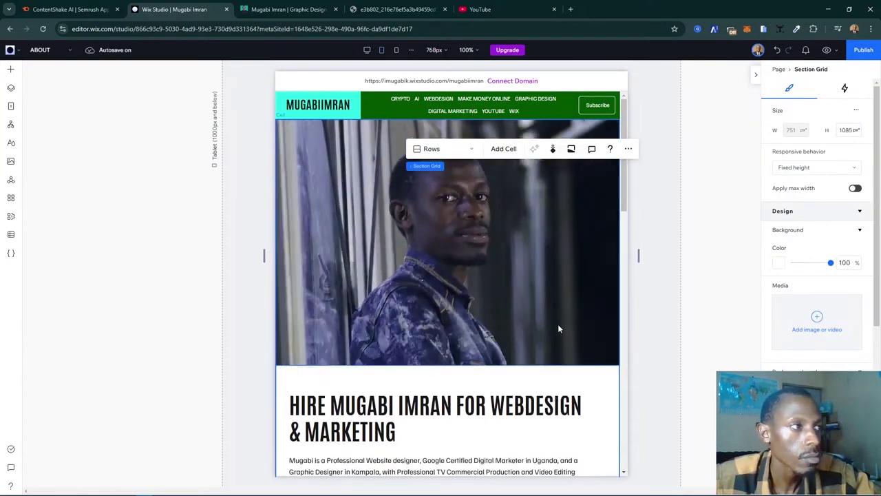
scroll(559, 327, down, 2)
click(373, 276)
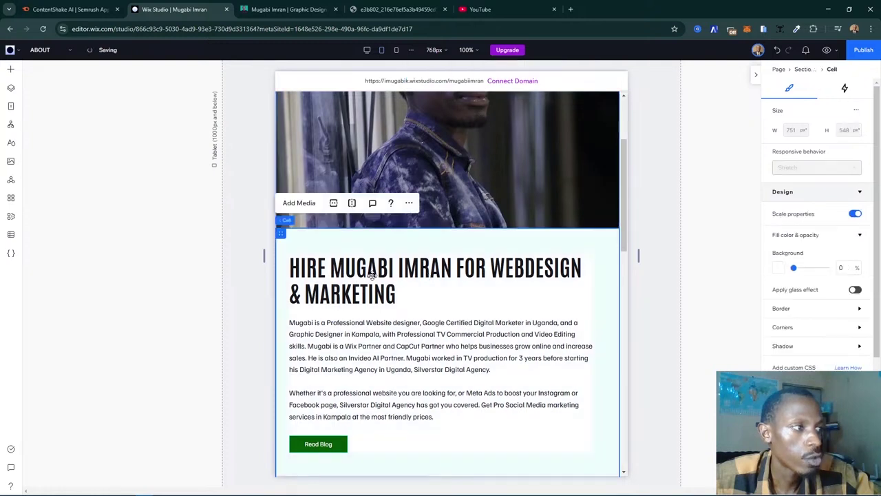
click(375, 274)
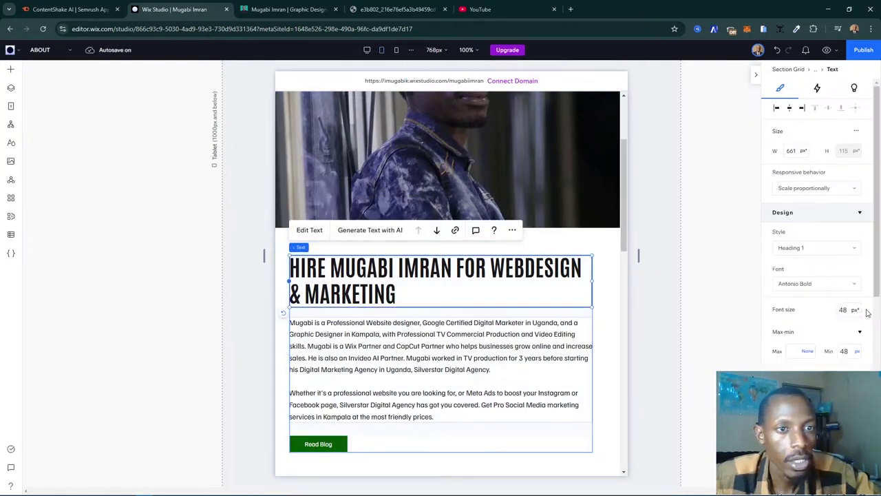
- Set the tablet hero heading's font size to 37 px so it wraps onto two lines, then view mobile
click(850, 310)
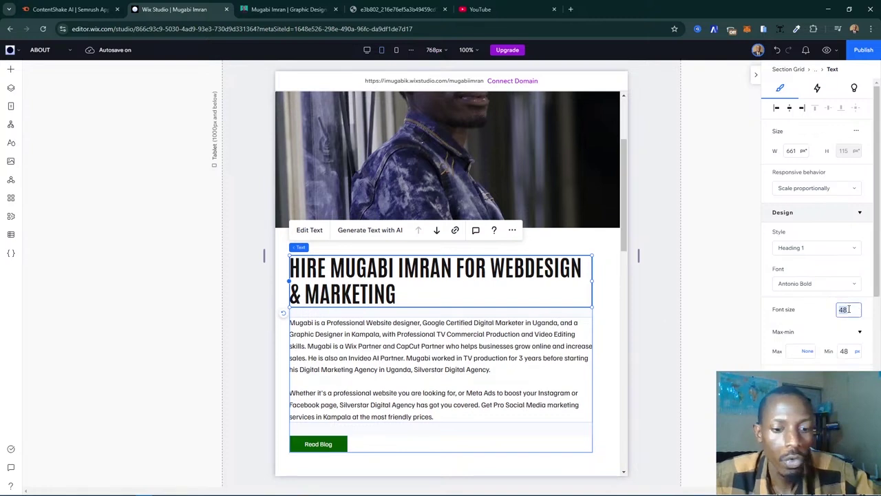
text(35)
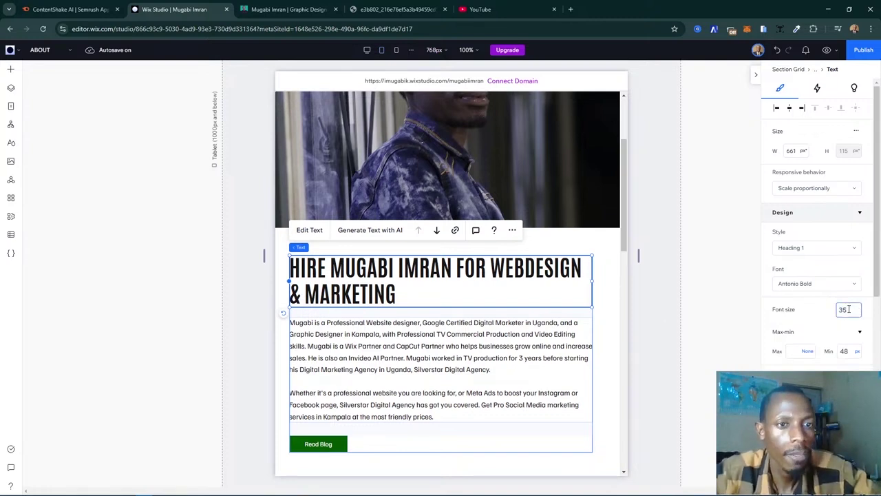
key(Return)
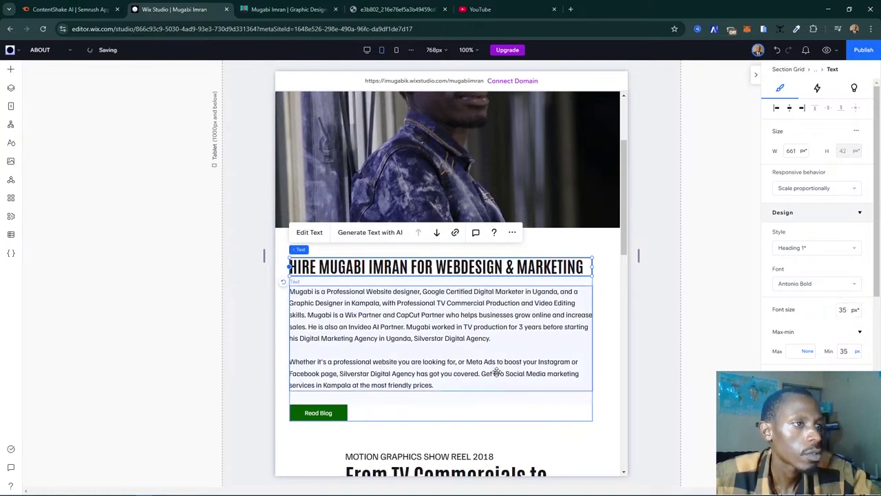
click(842, 310)
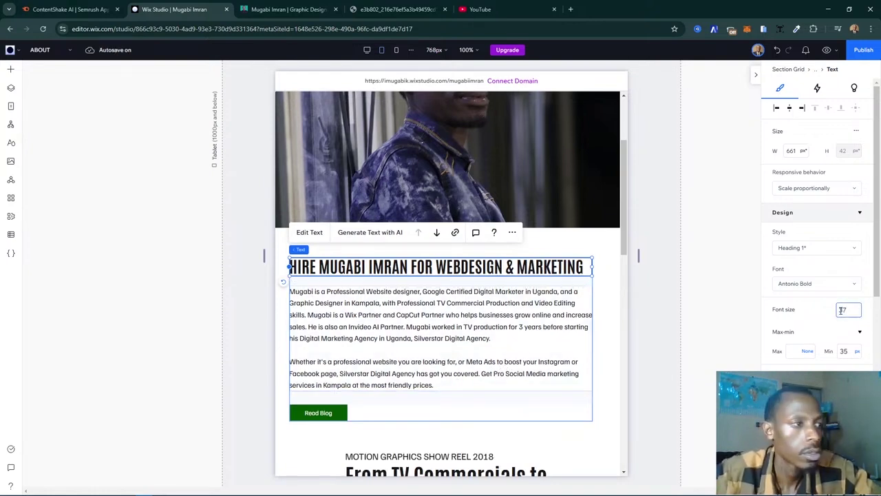
text(37)
key(Return)
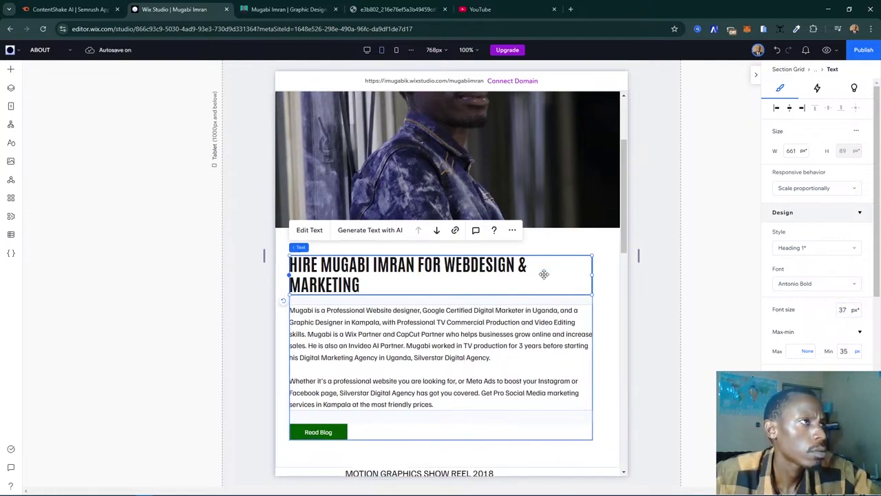
click(396, 49)
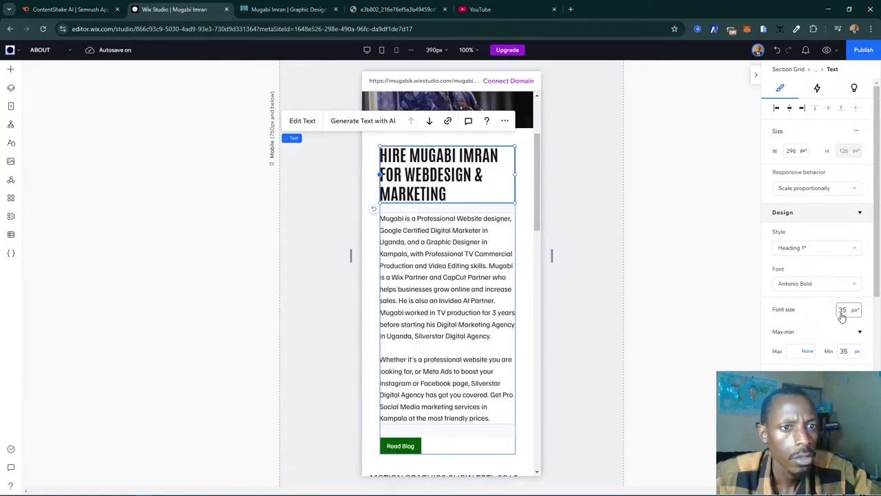
- Set the mobile 'From TV Commercials to 3D Channel Openers and 2D Intros' heading to 35 px
click(596, 211)
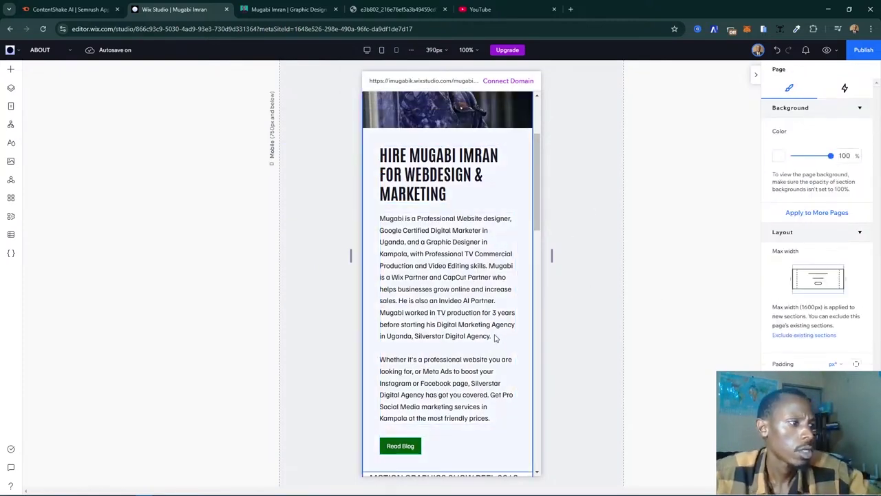
scroll(492, 339, down, 4)
click(446, 272)
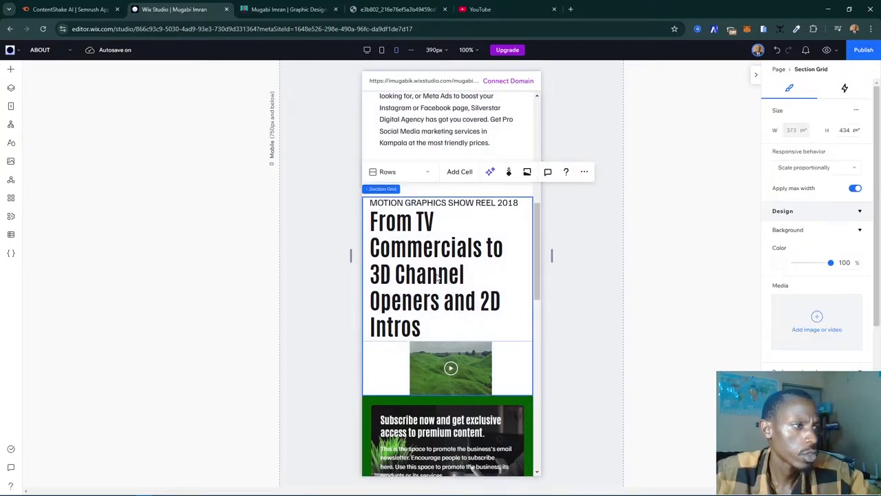
click(463, 267)
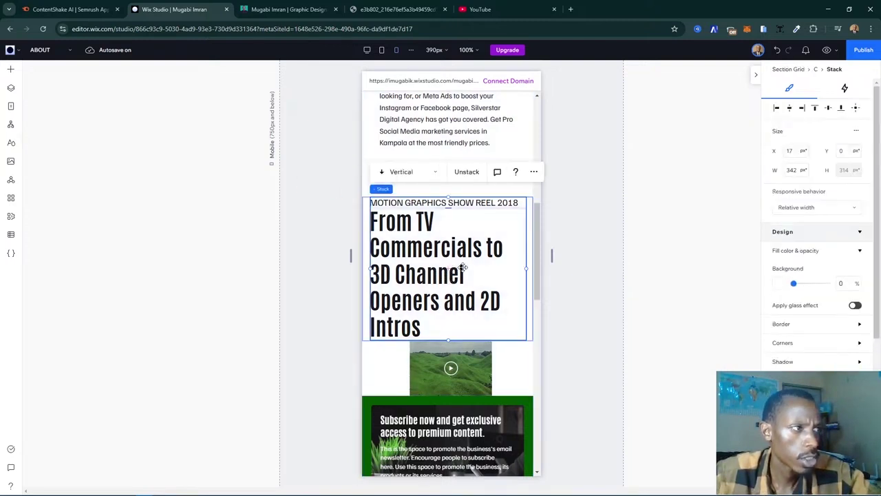
click(463, 267)
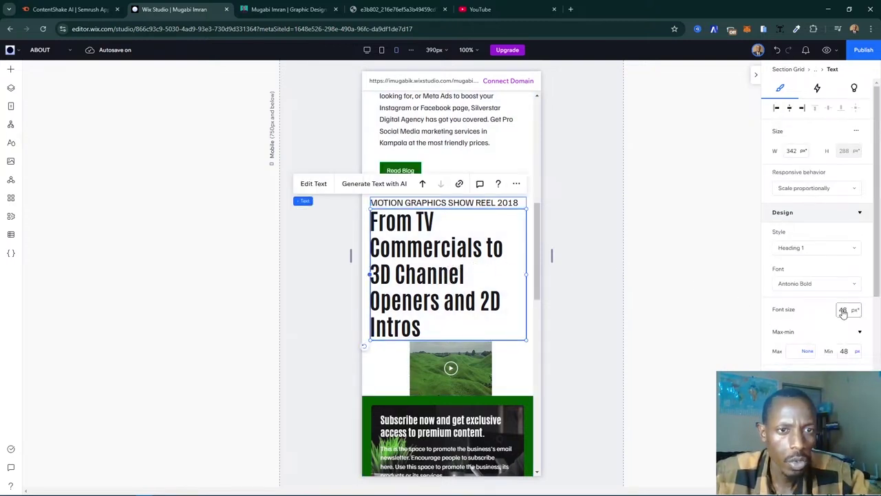
click(843, 311)
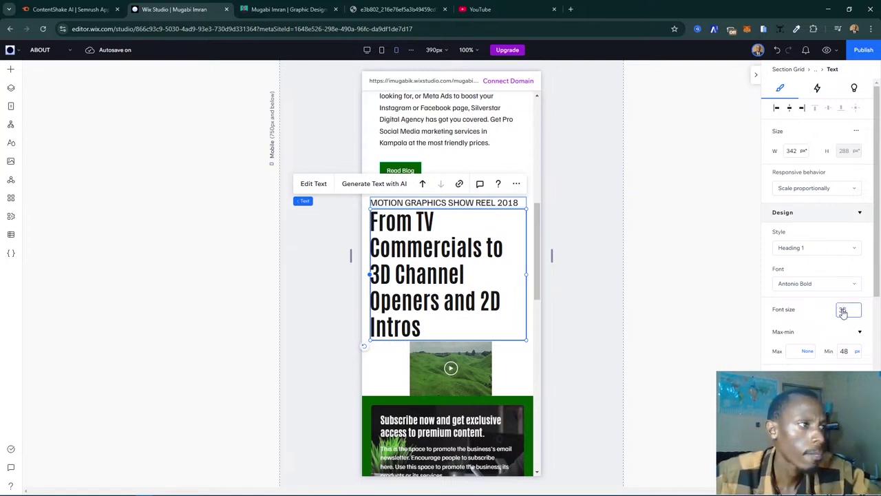
key(Return)
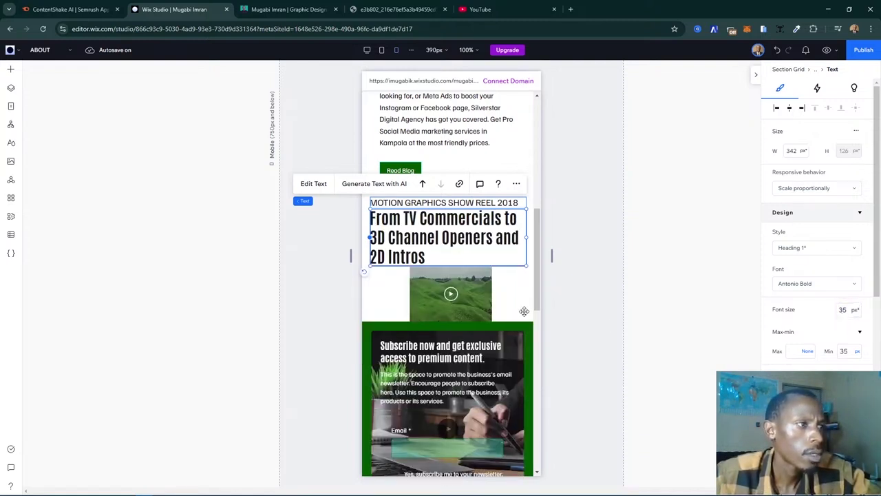
scroll(439, 221, up, 10)
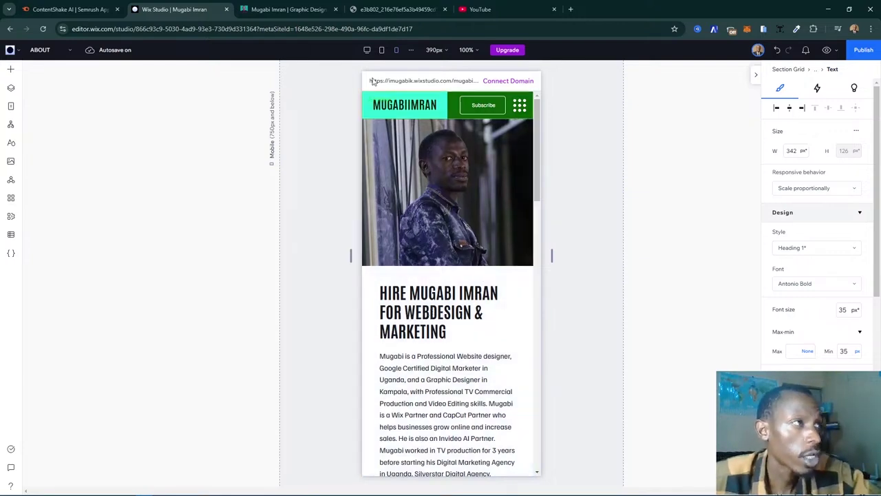
- Switch back to the 1280 px desktop layout and select the show-reel video player
click(367, 49)
scroll(488, 261, down, 3)
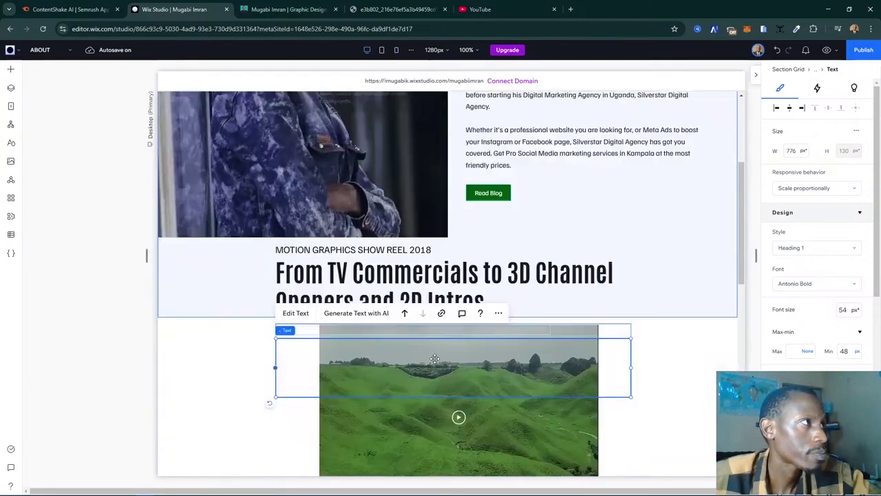
scroll(396, 338, down, 2)
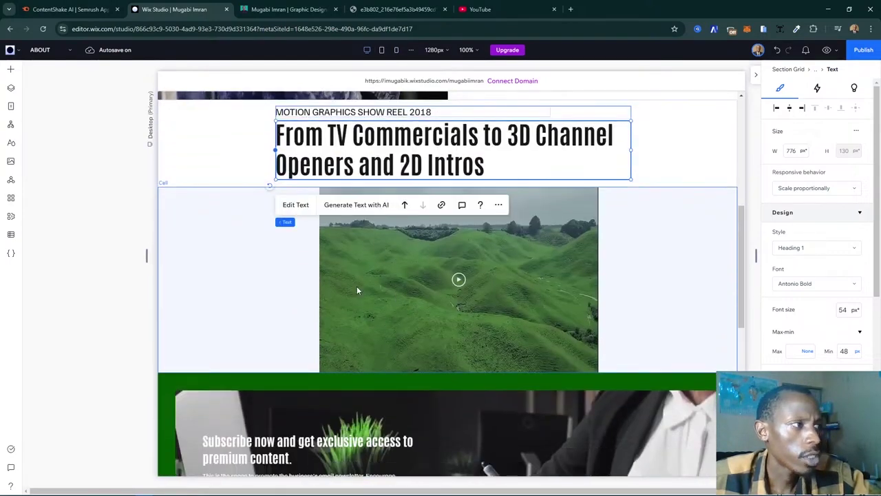
click(357, 290)
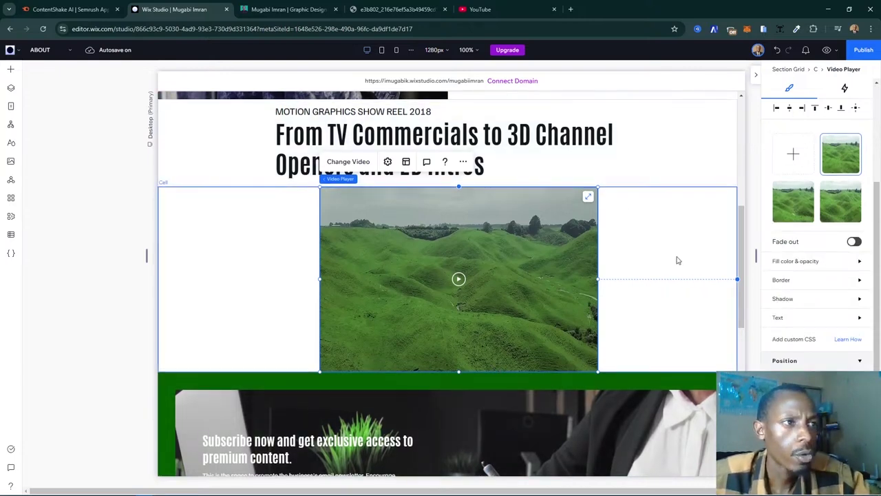
scroll(654, 255, down, 2)
scroll(788, 323, down, 1)
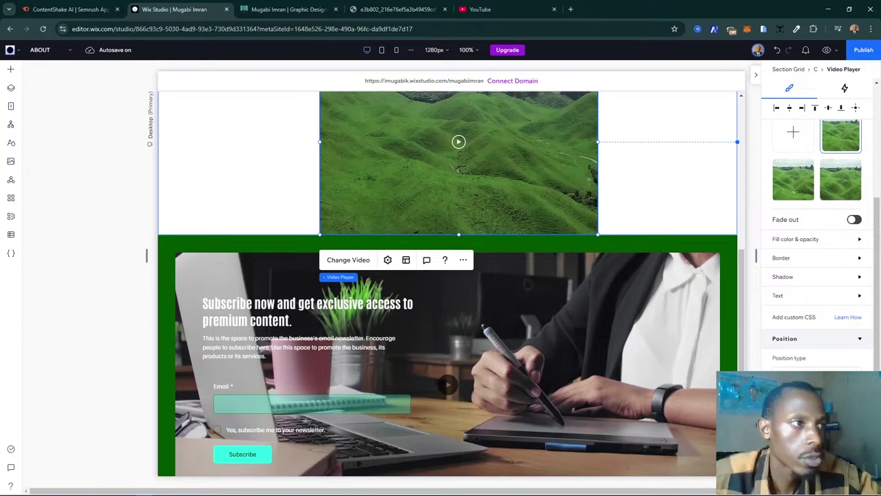
- Add space below the video section and widen the show-reel player evenly to about 777 px
drag(509, 236, 510, 251)
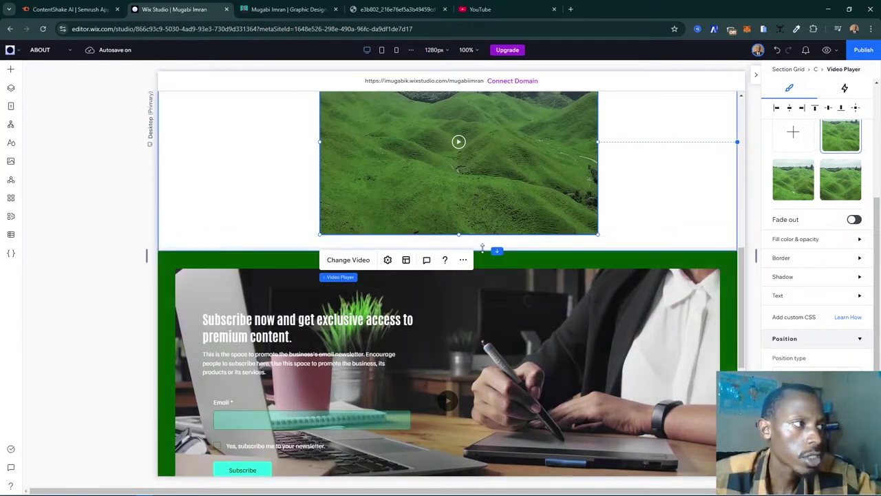
scroll(548, 312, up, 2)
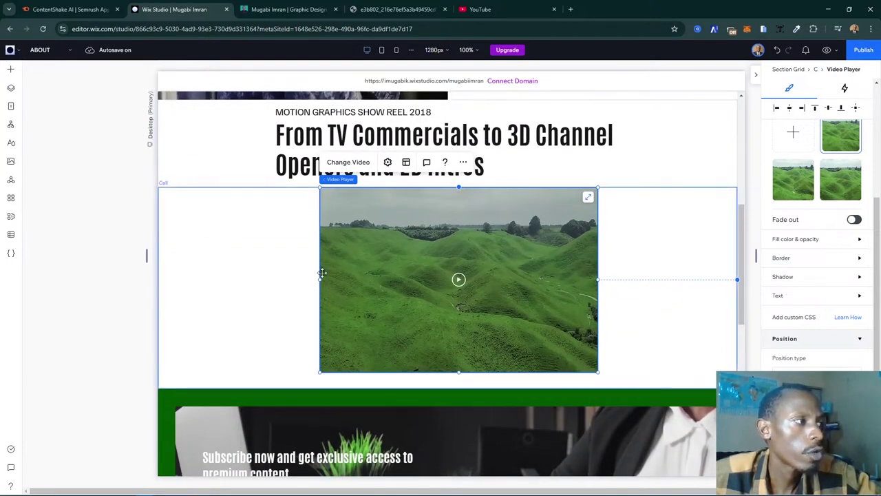
drag(313, 279, 278, 273)
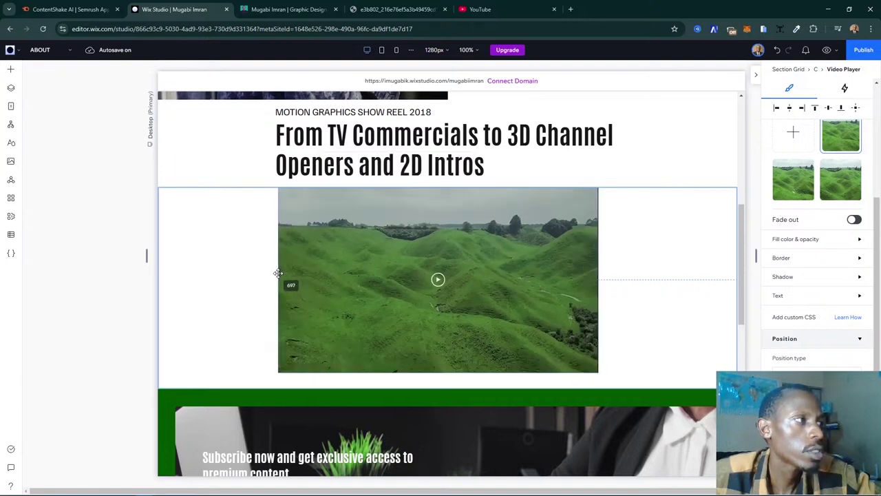
drag(278, 273, 278, 272)
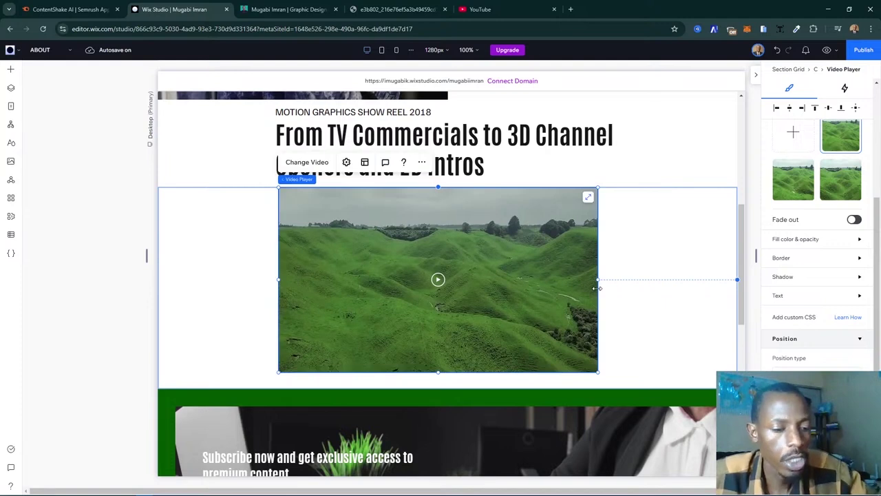
key(ctrl+z)
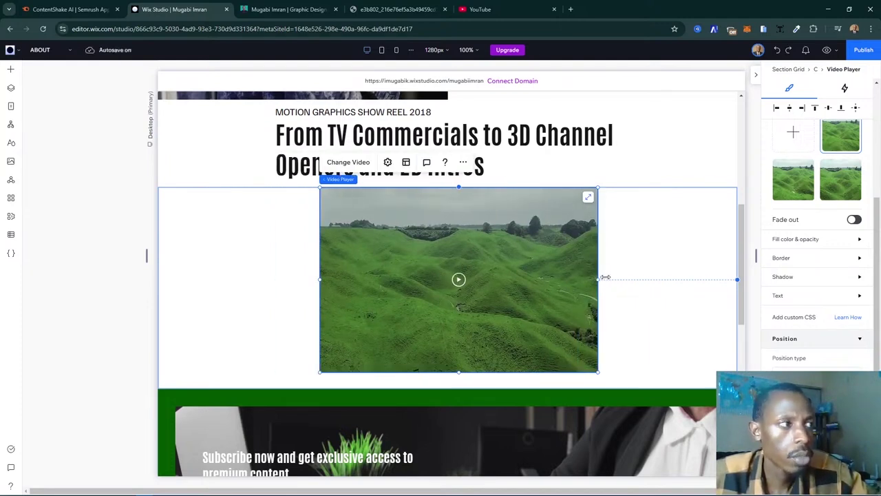
drag(605, 277, 638, 275)
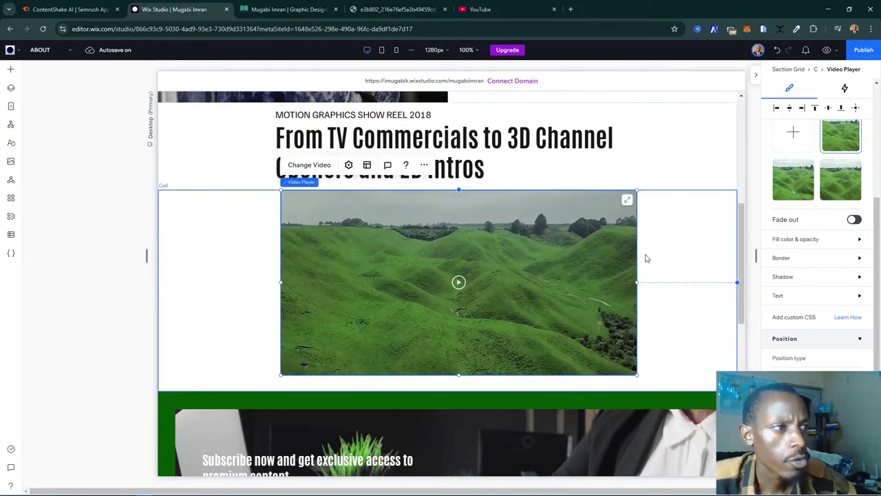
scroll(646, 258, up, 1)
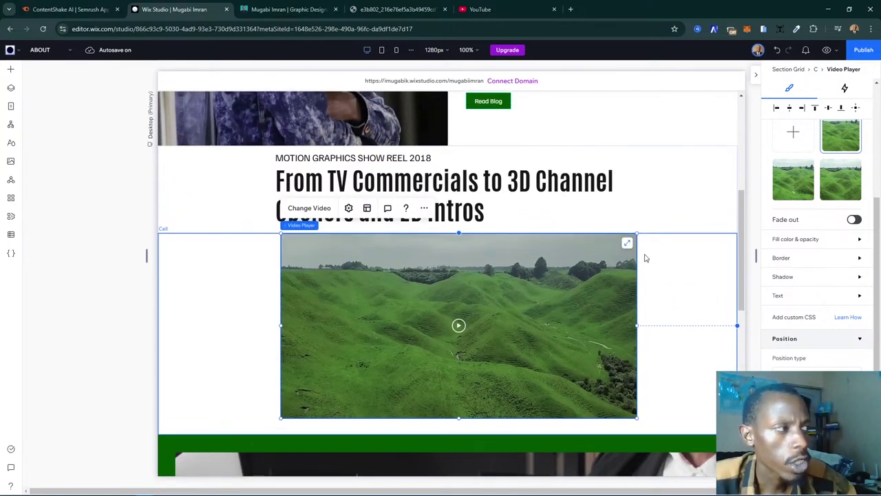
- Set the video player's source to Vimeo, then go to the live my-story page tab
click(314, 208)
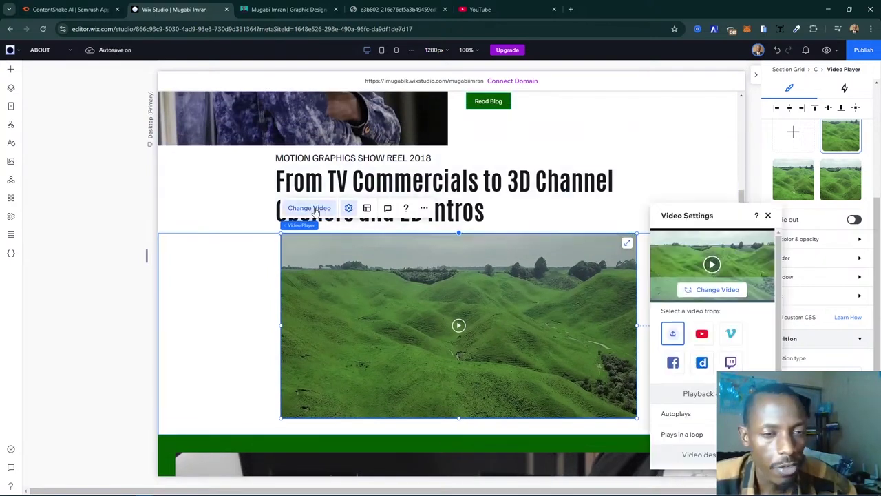
click(733, 335)
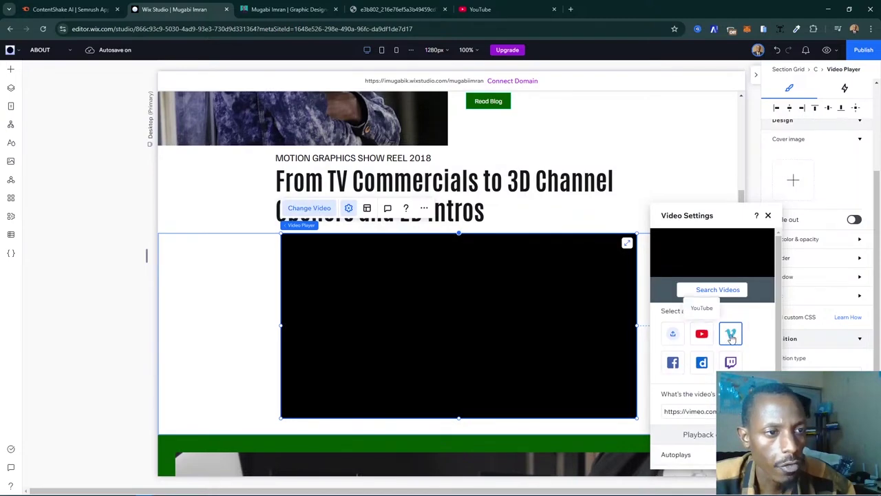
click(286, 9)
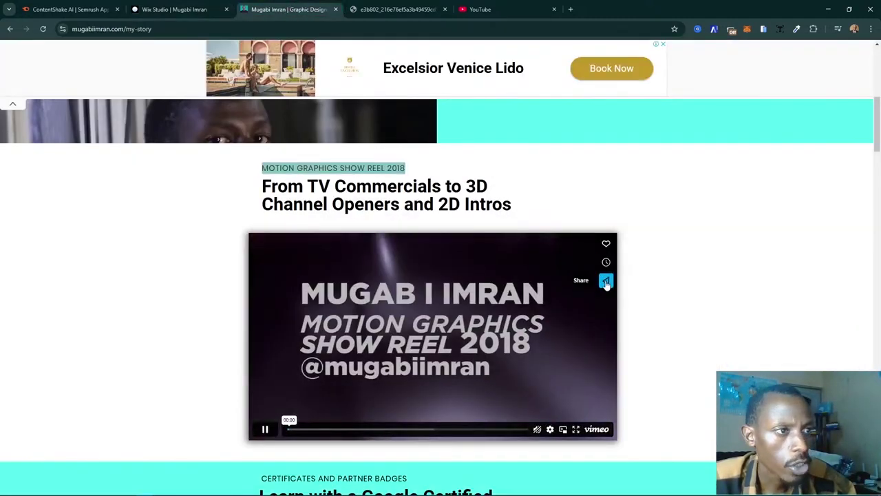
- Copy the show reel's Vimeo address from its share link and close that tab
click(606, 282)
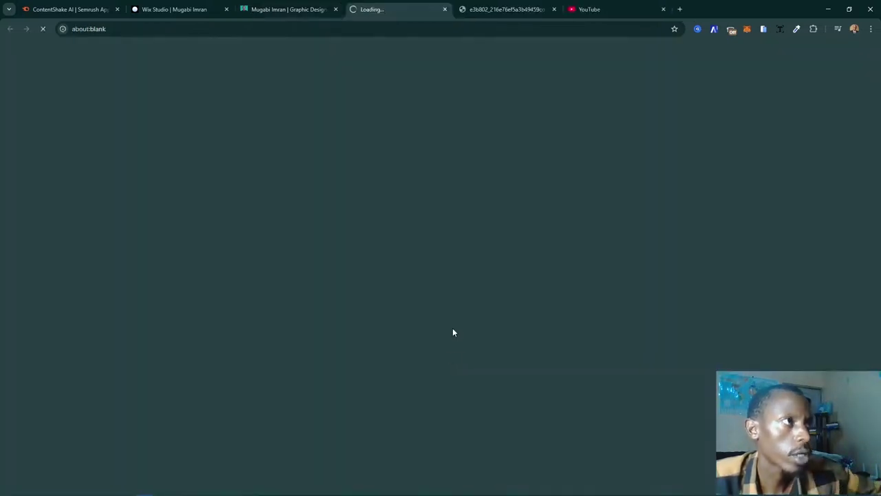
click(371, 29)
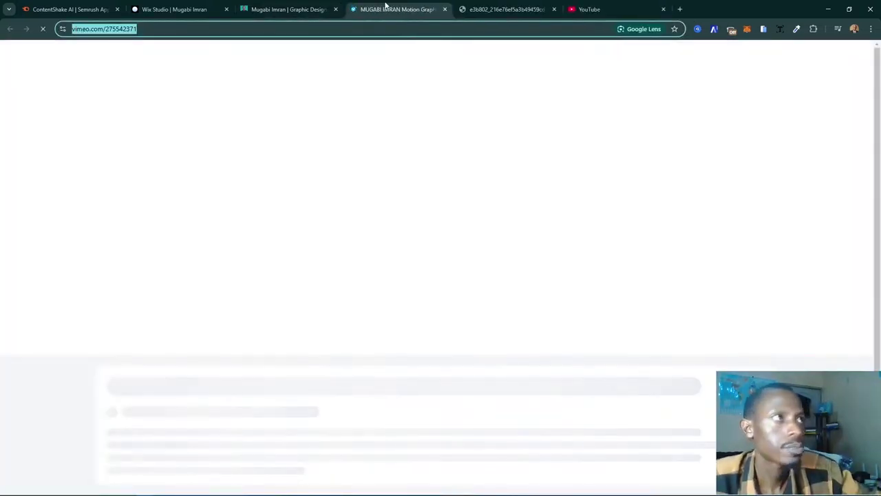
key(ctrl+w)
- Paste the show reel's Vimeo URL into the player's video address field and close Video Settings
click(174, 9)
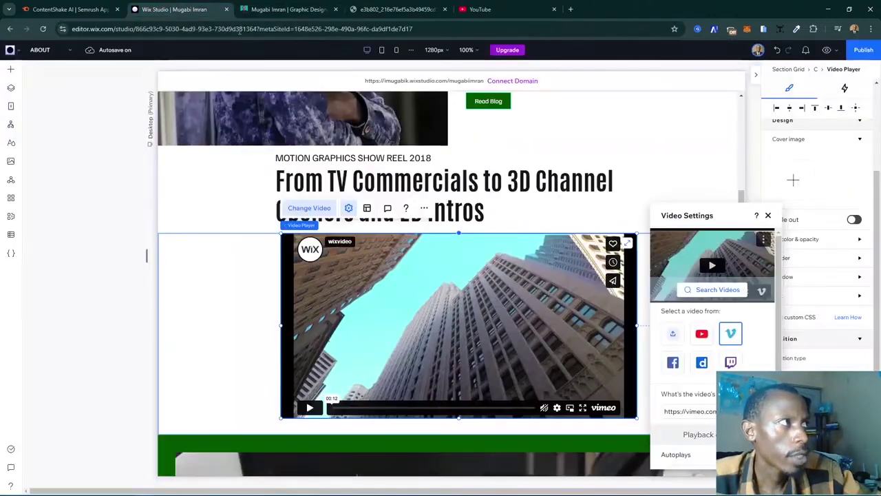
click(731, 333)
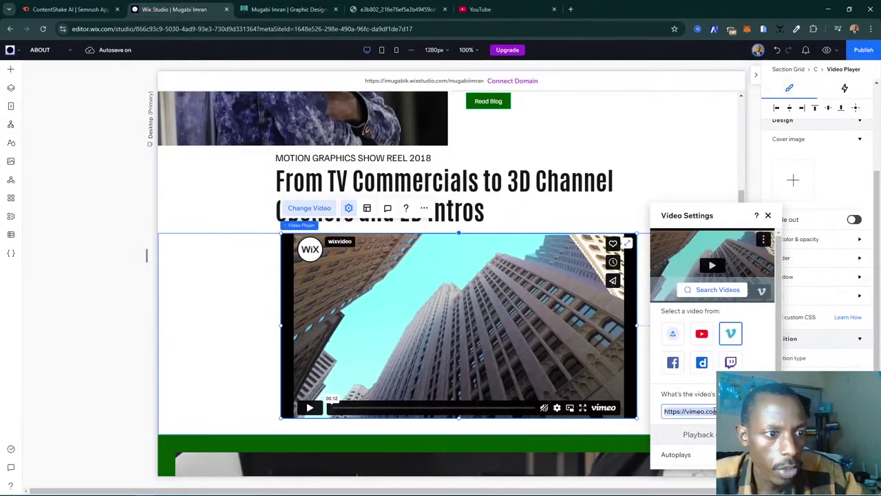
key(ctrl+v)
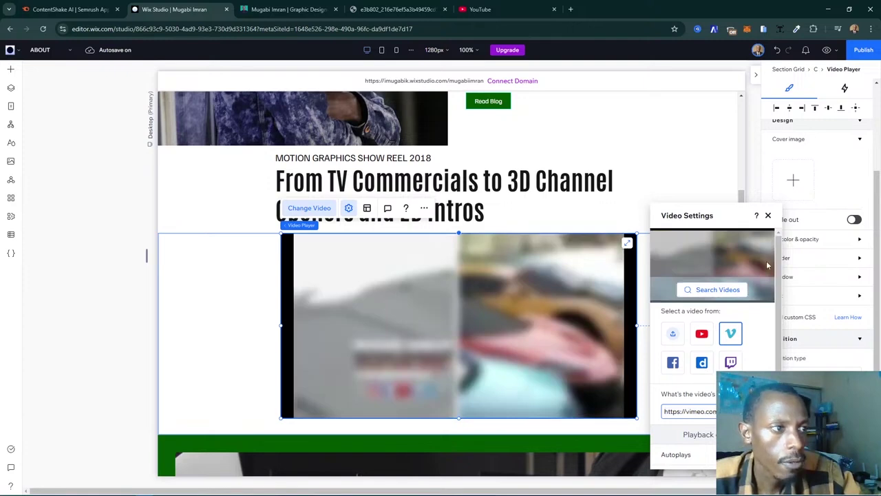
click(768, 216)
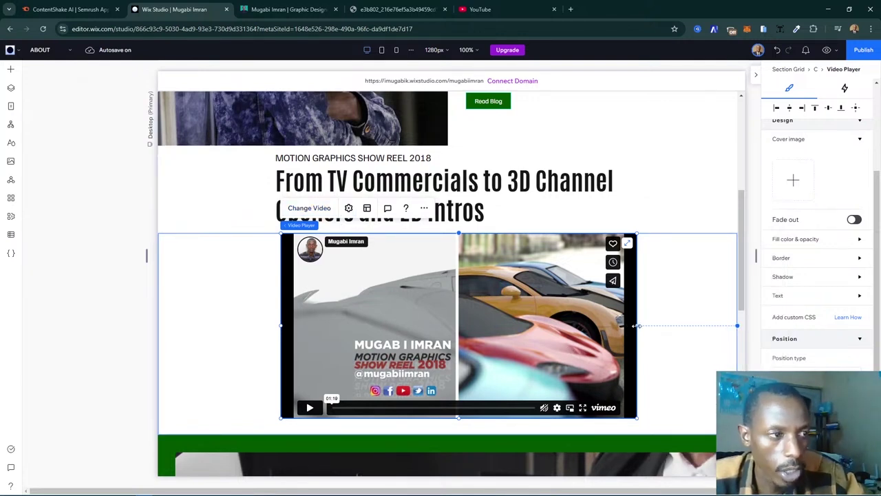
- Resize the video player to about 721 px wide, then compare with the live my-story page
drag(634, 326, 622, 329)
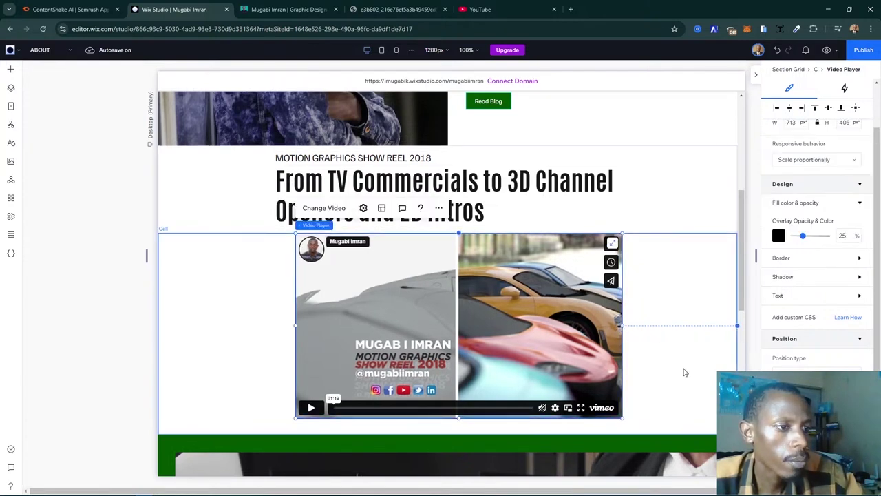
click(657, 372)
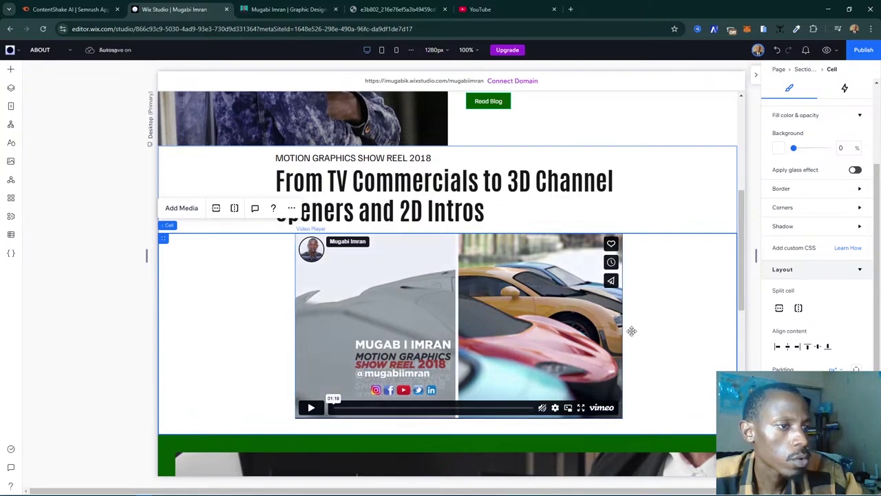
click(604, 331)
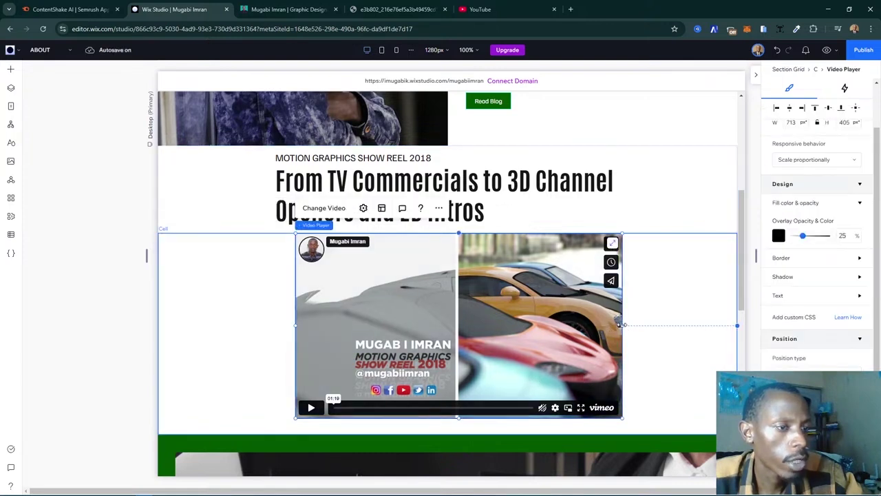
drag(620, 323, 623, 328)
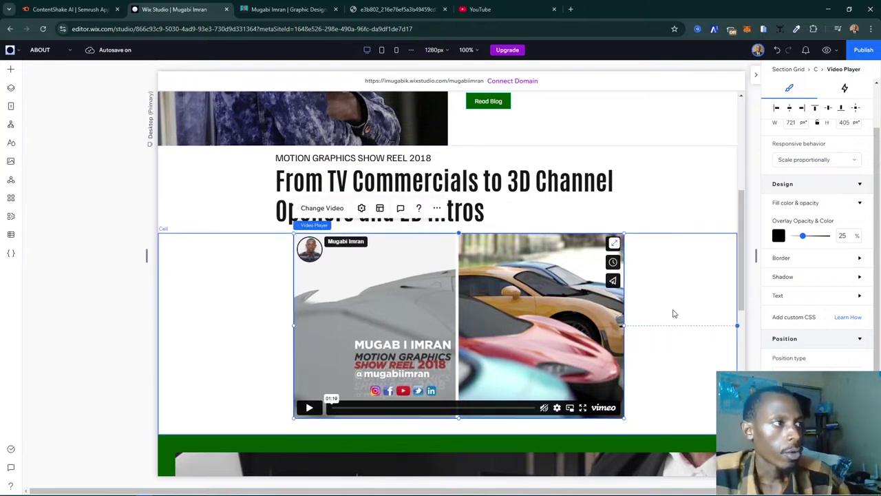
click(288, 9)
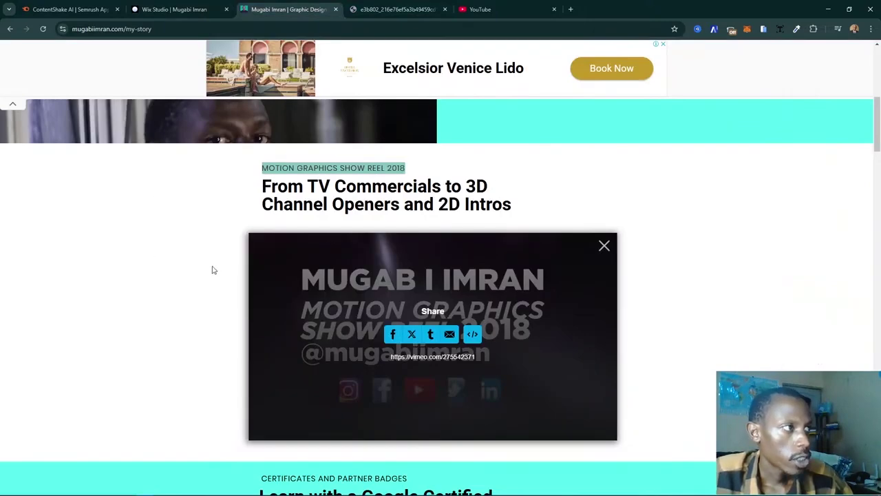
- Scroll the live my-story page to the CERTIFICATES AND PARTNER BADGES label and select its text
scroll(704, 369, down, 5)
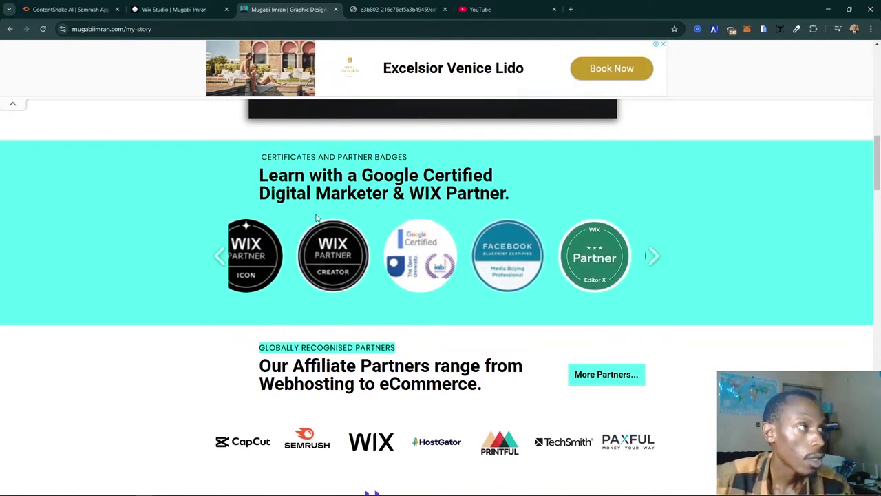
scroll(317, 216, up, 1)
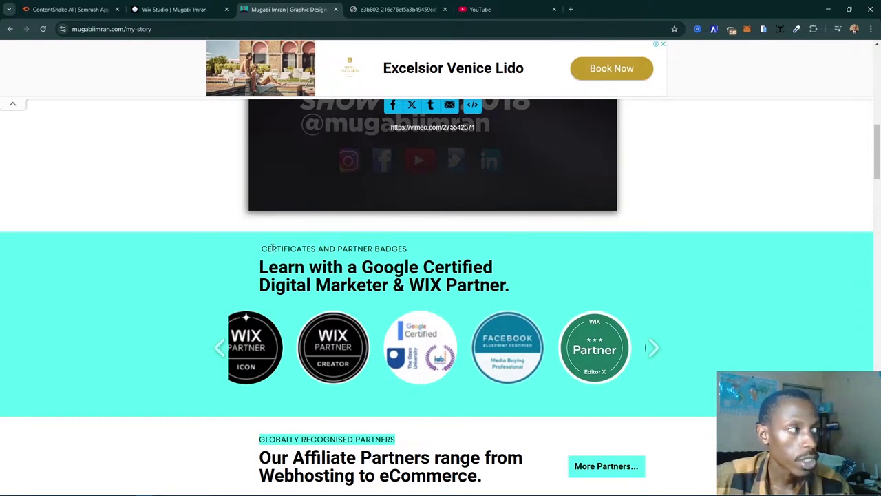
drag(262, 249, 412, 255)
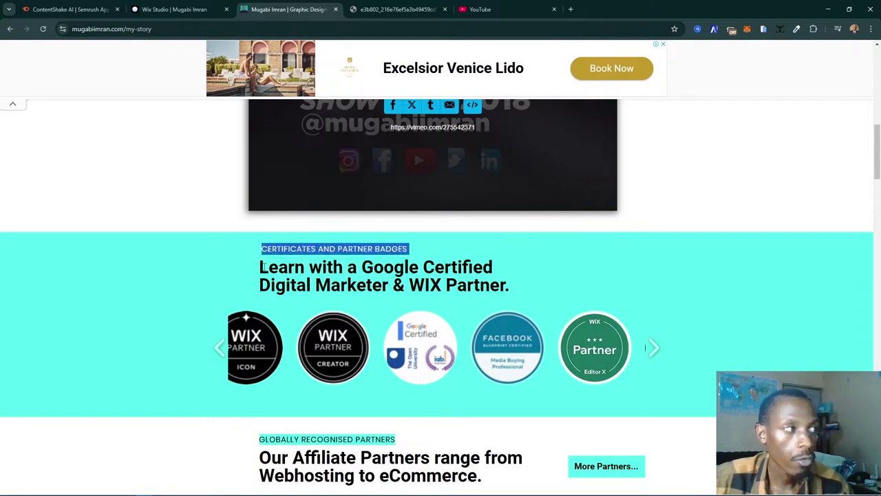
click(546, 292)
scroll(383, 247, up, 3)
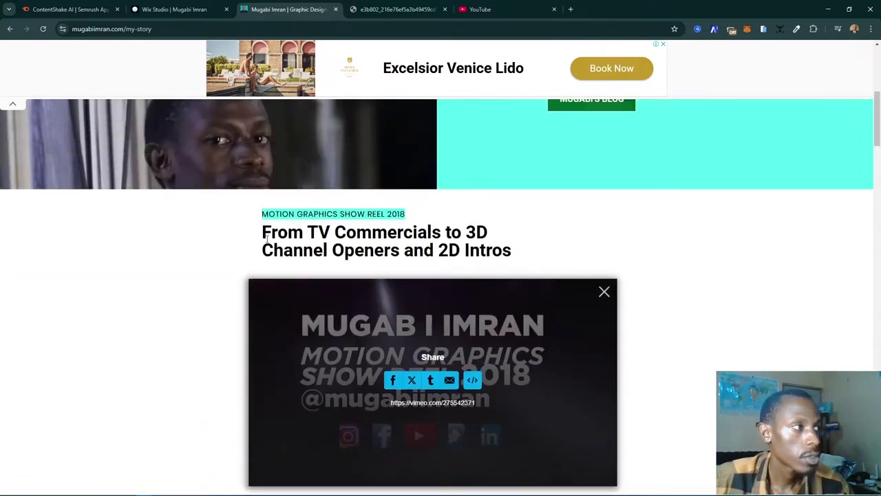
drag(266, 215, 334, 234)
drag(275, 232, 666, 254)
- Look over the partner badges section on the live page, then return to the Wix Studio editor
scroll(555, 254, down, 3)
scroll(557, 255, down, 2)
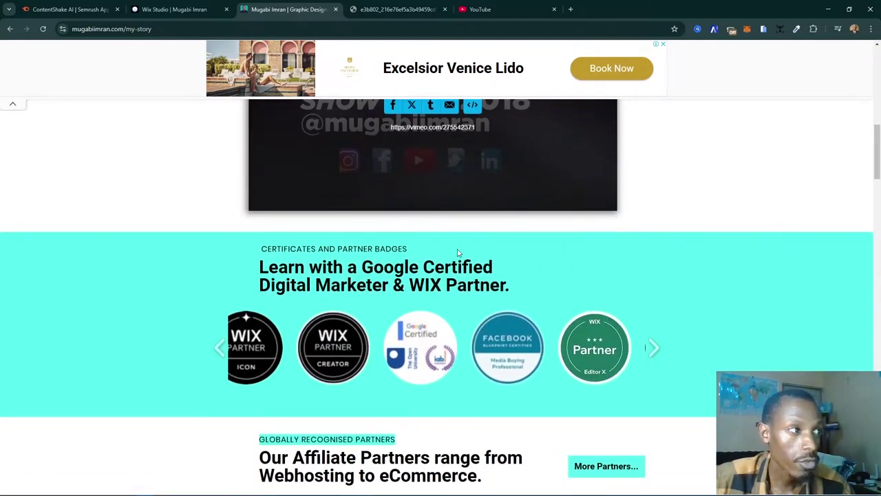
scroll(458, 252, up, 3)
scroll(424, 203, down, 4)
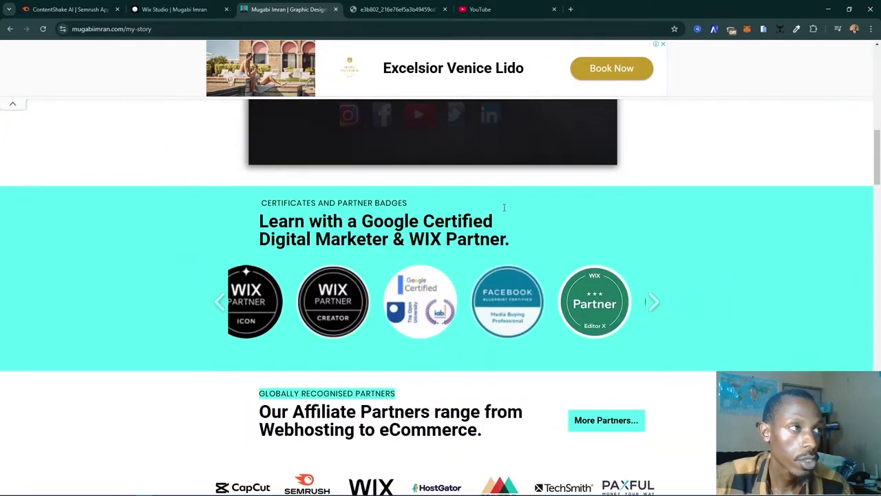
scroll(693, 211, up, 3)
scroll(547, 223, down, 3)
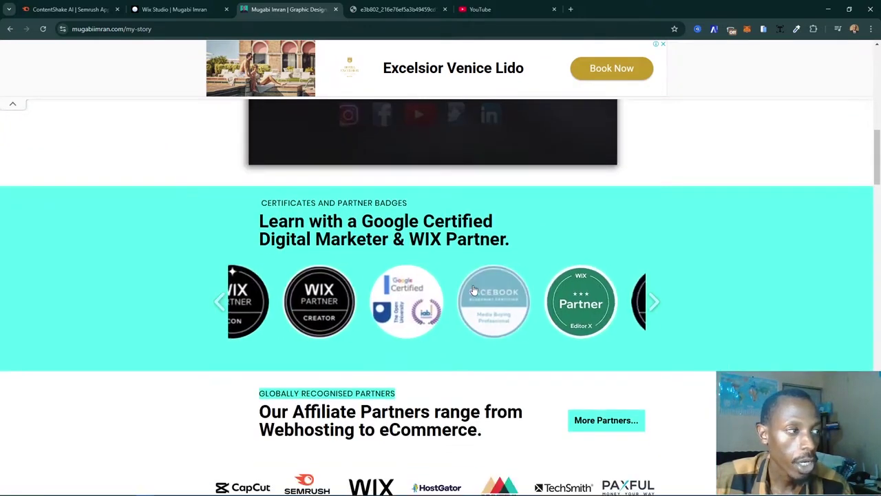
scroll(767, 310, up, 1)
scroll(767, 311, up, 1)
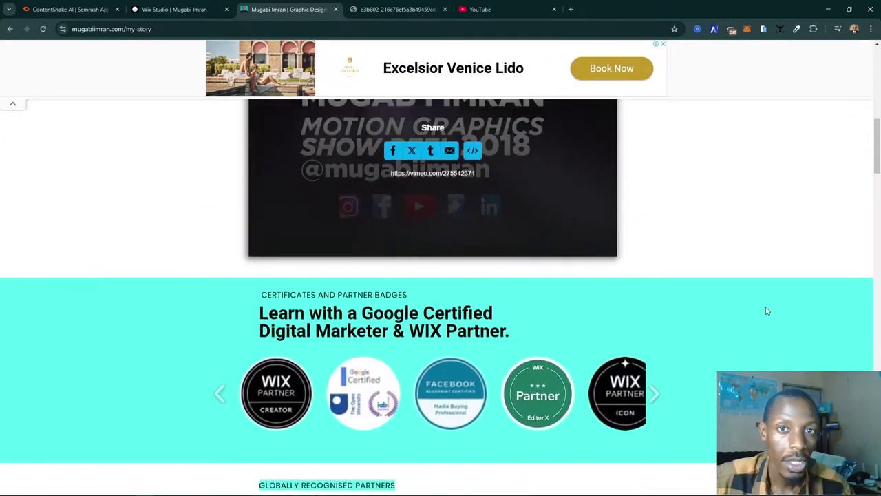
scroll(741, 290, up, 8)
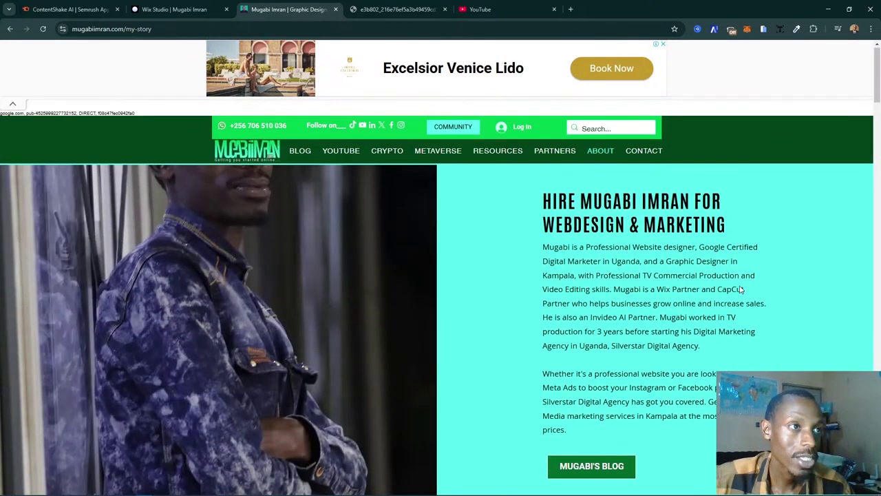
scroll(741, 290, down, 5)
scroll(741, 290, up, 2)
scroll(740, 290, up, 4)
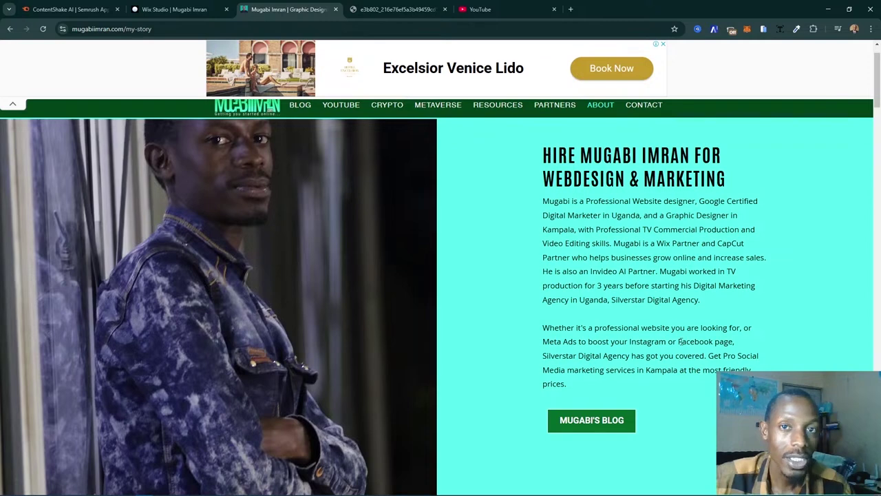
scroll(681, 341, down, 6)
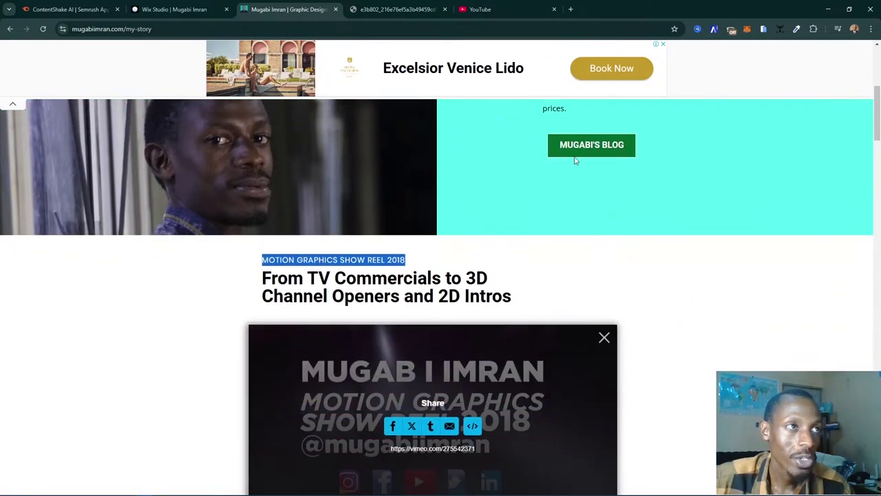
scroll(743, 307, down, 8)
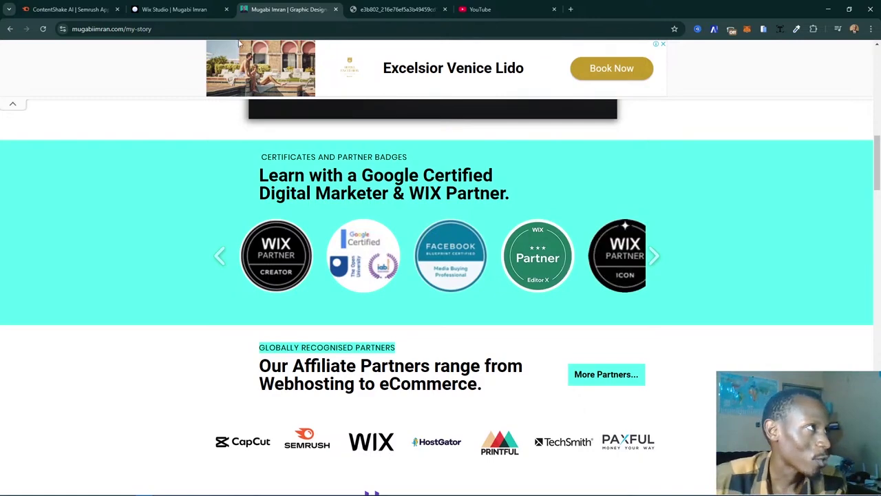
click(169, 17)
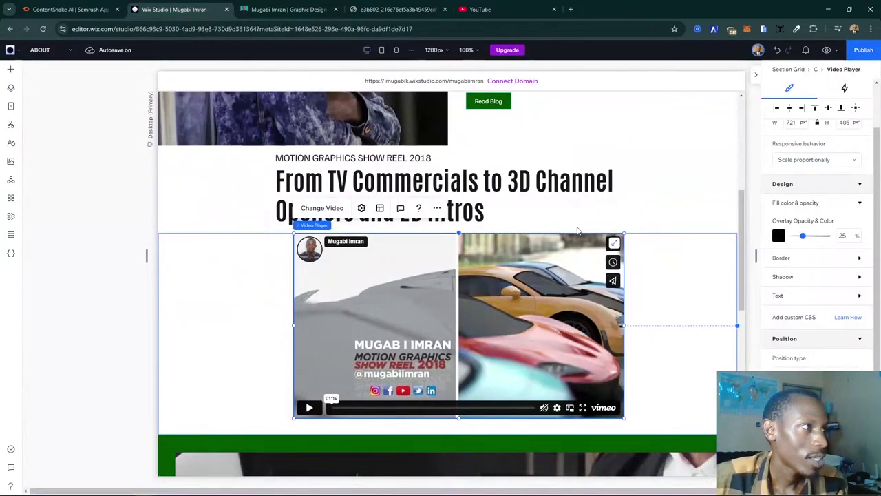
- In the tablet layout, set the motion graphics heading's font size to 37 px
click(123, 327)
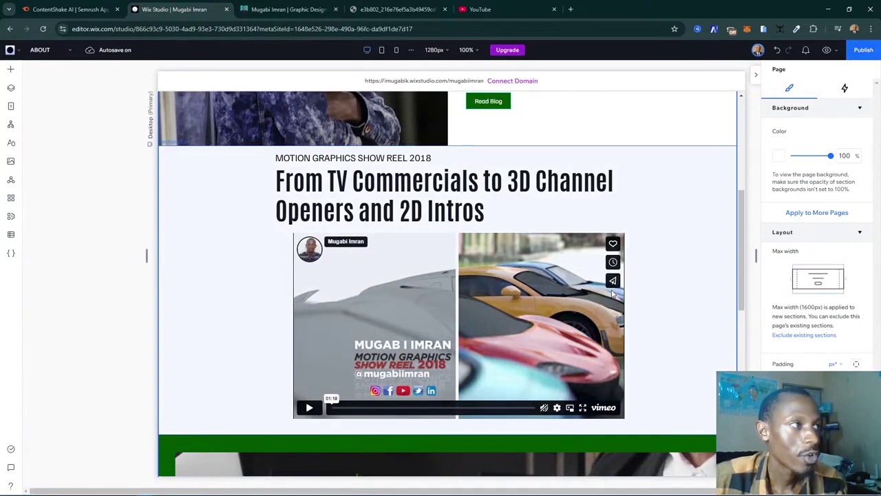
click(382, 51)
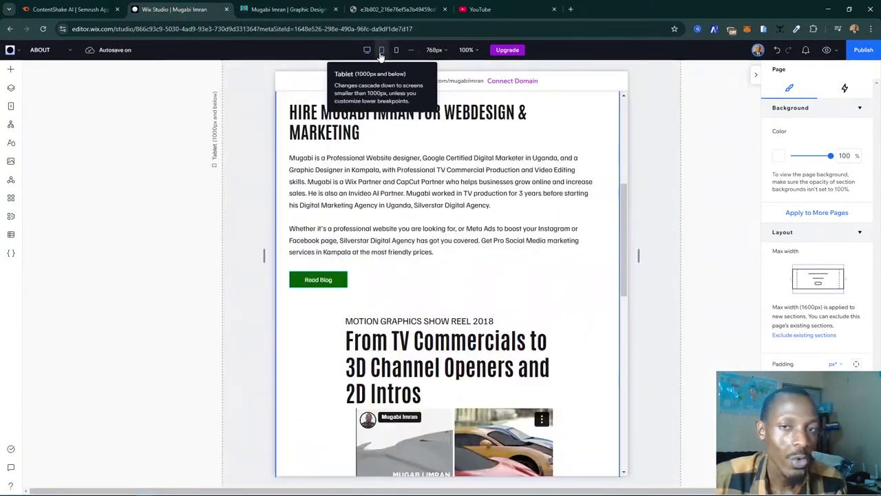
scroll(525, 195, up, 2)
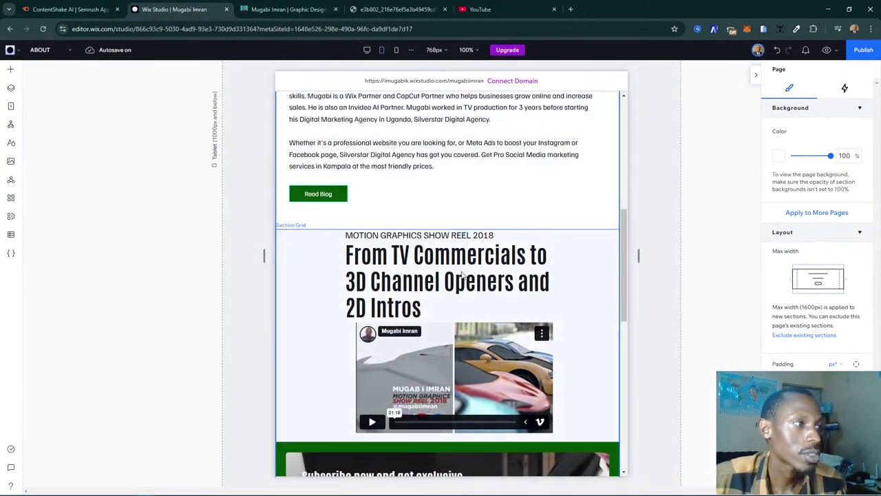
click(460, 274)
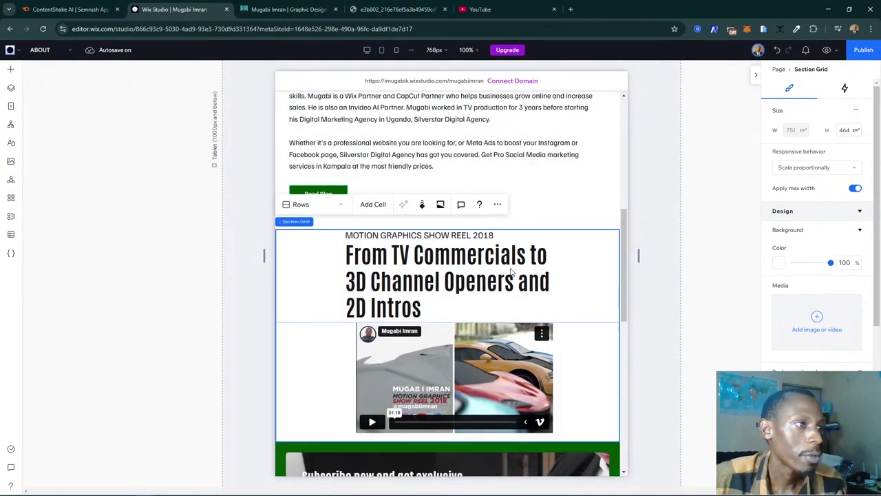
click(422, 271)
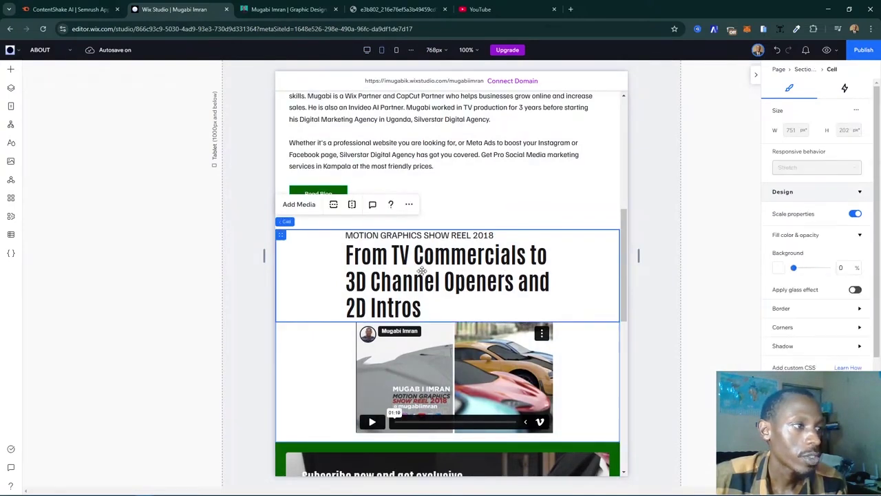
click(422, 272)
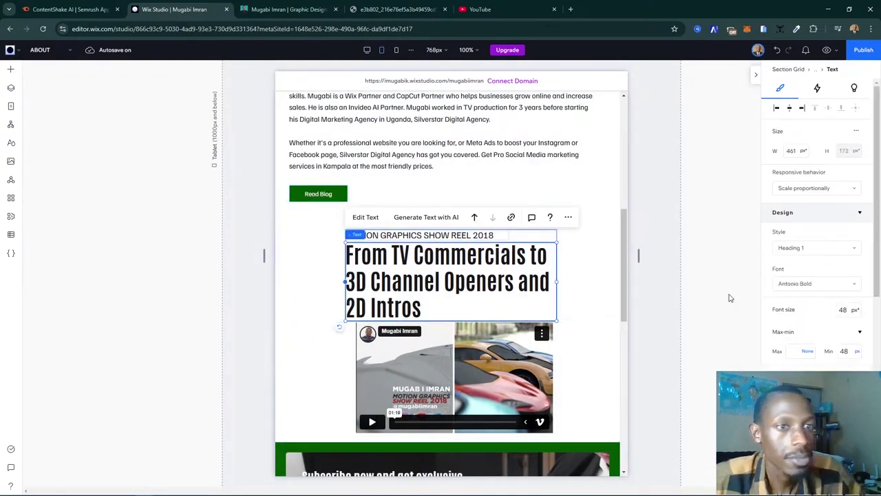
double_click(849, 311)
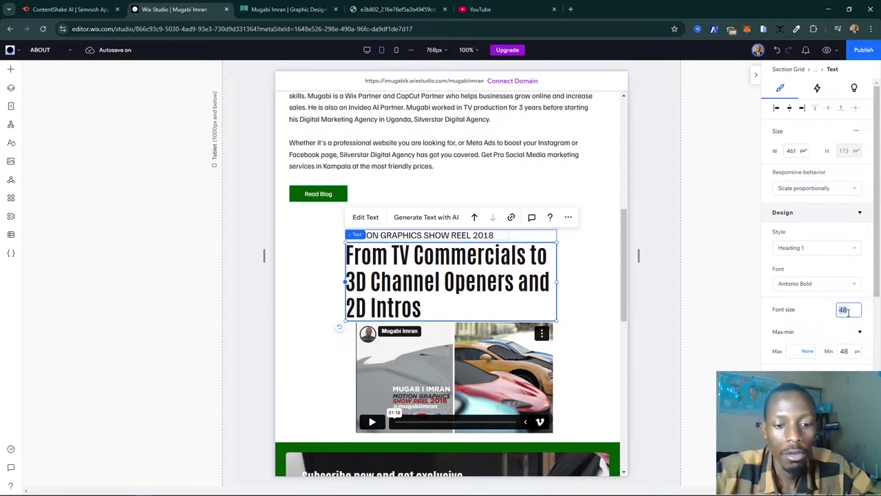
text(37)
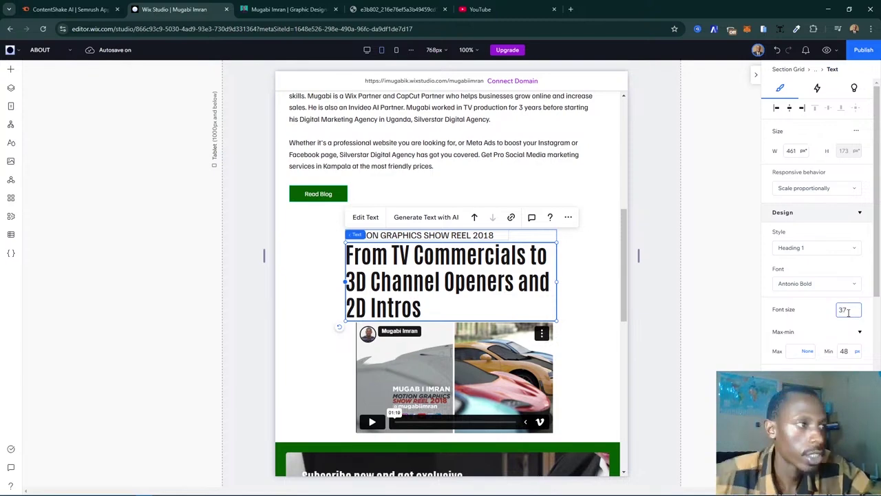
key(Return)
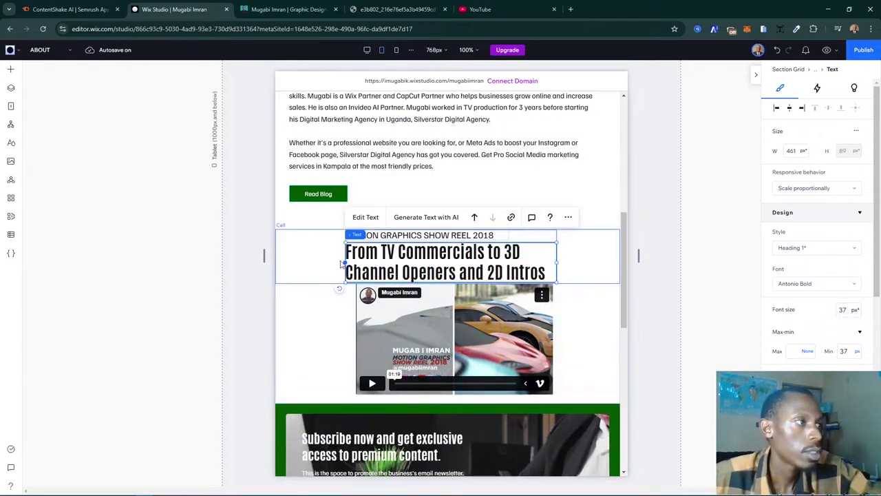
- Drag the heading's stack left so it lines up with the text above
scroll(406, 262, up, 3)
scroll(427, 257, down, 3)
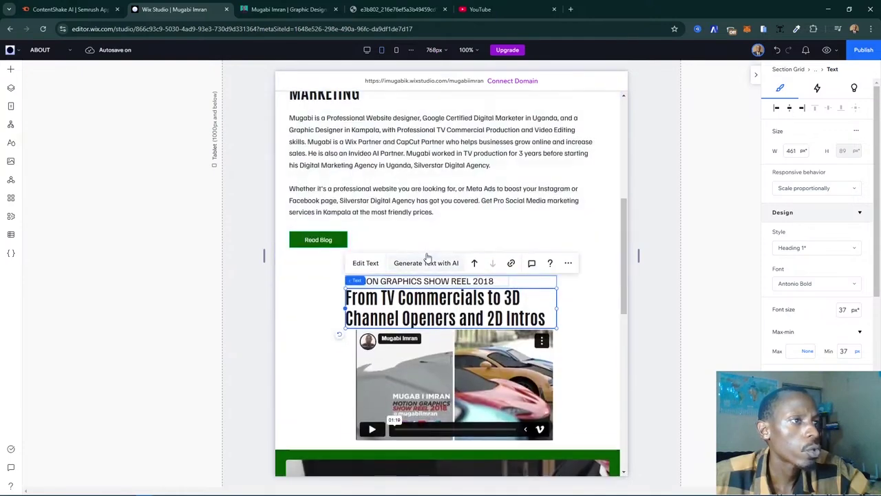
click(334, 321)
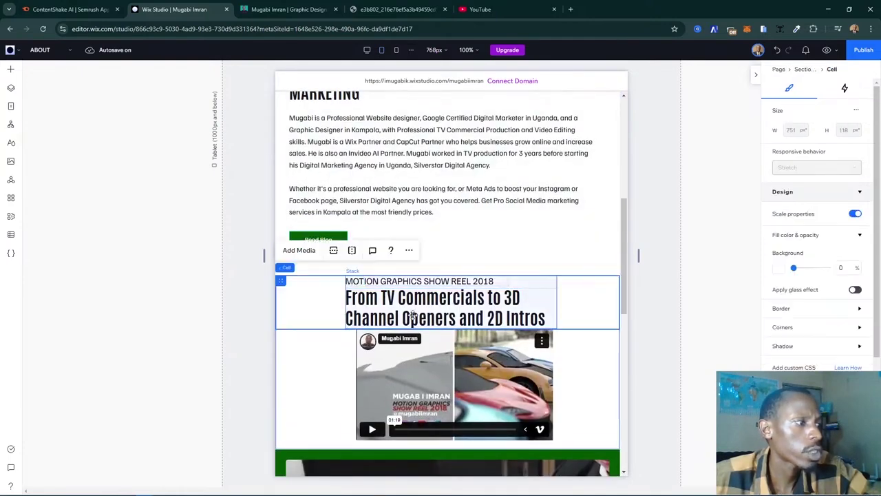
scroll(333, 317, down, 2)
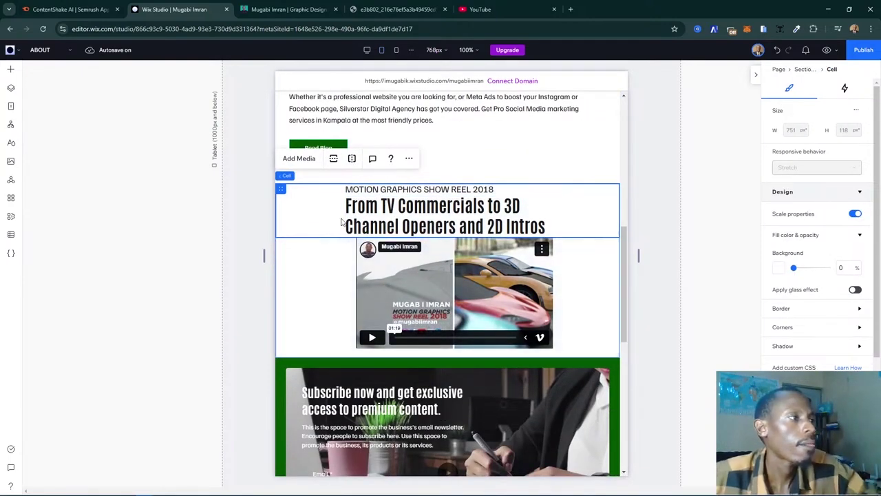
click(348, 213)
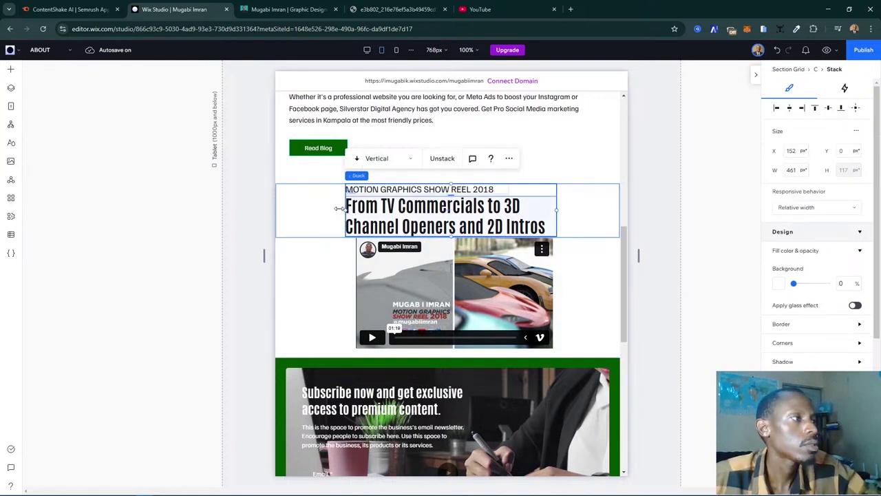
drag(337, 211, 286, 207)
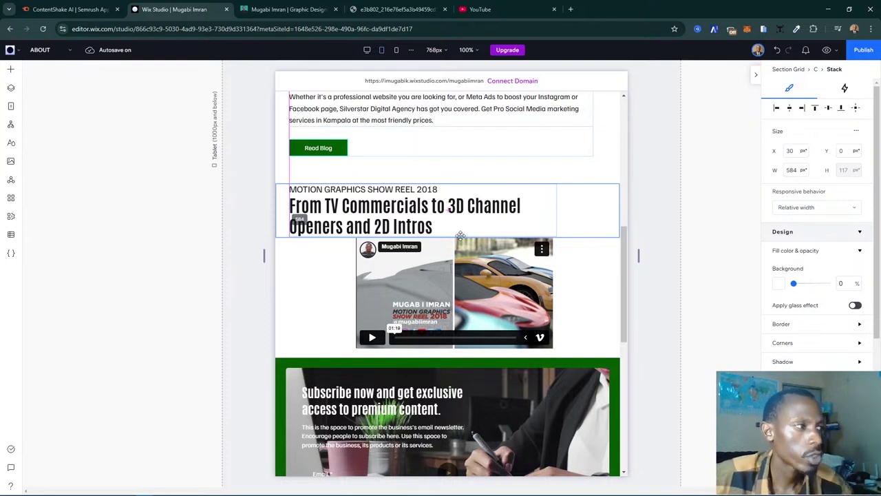
mouse_move(460, 236)
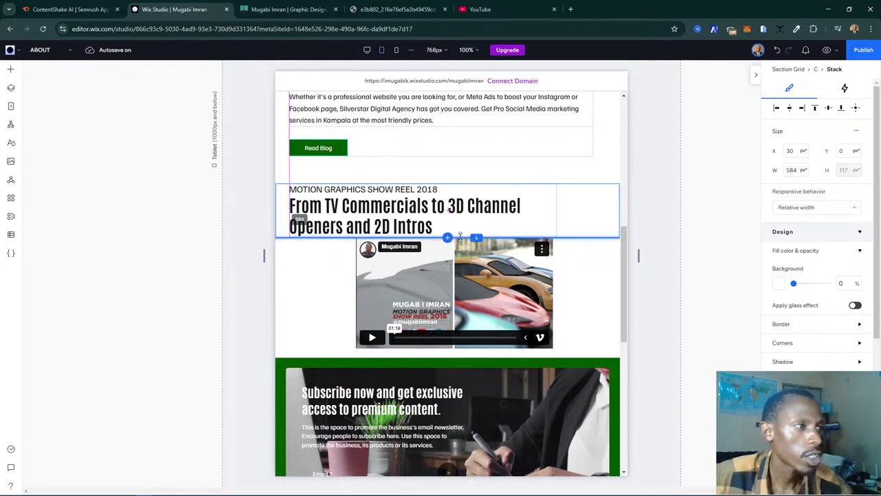
- Try the video at full section width, revert it to centred proportional size, and make the section taller
click(513, 287)
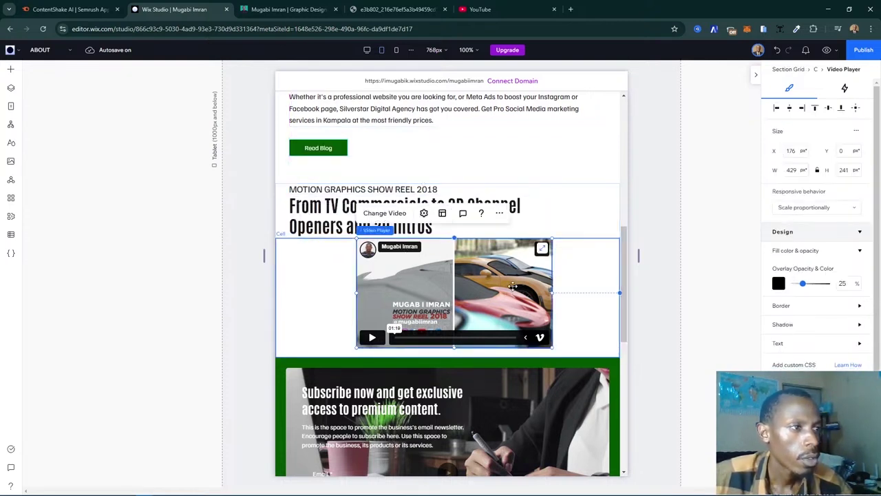
click(544, 249)
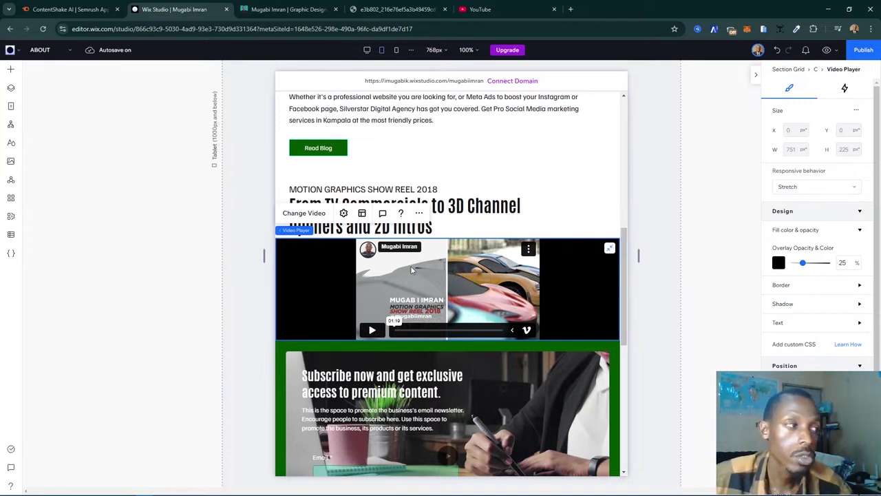
click(610, 249)
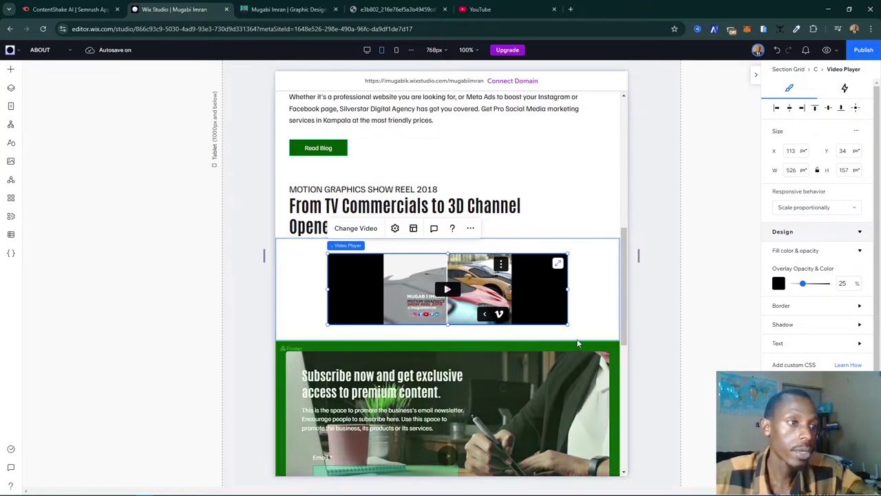
drag(578, 341, 581, 377)
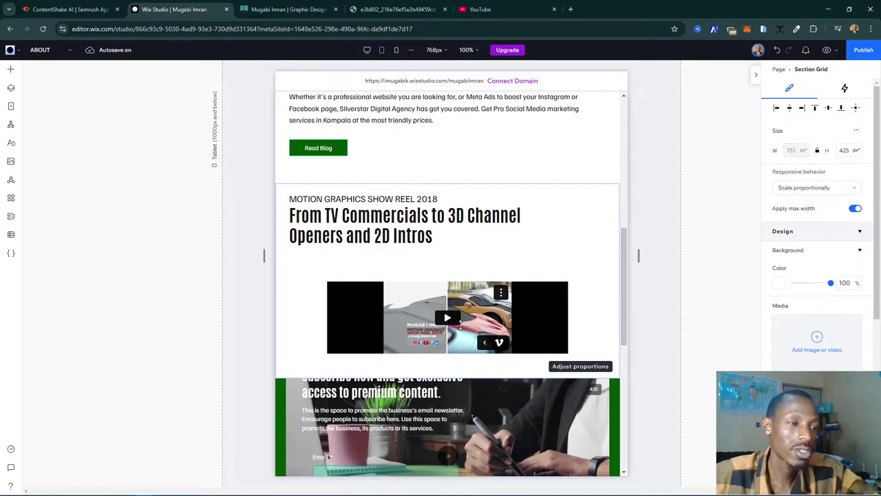
- Resize the tablet show-reel video to about 444 × 250 px beneath the heading stack
click(477, 281)
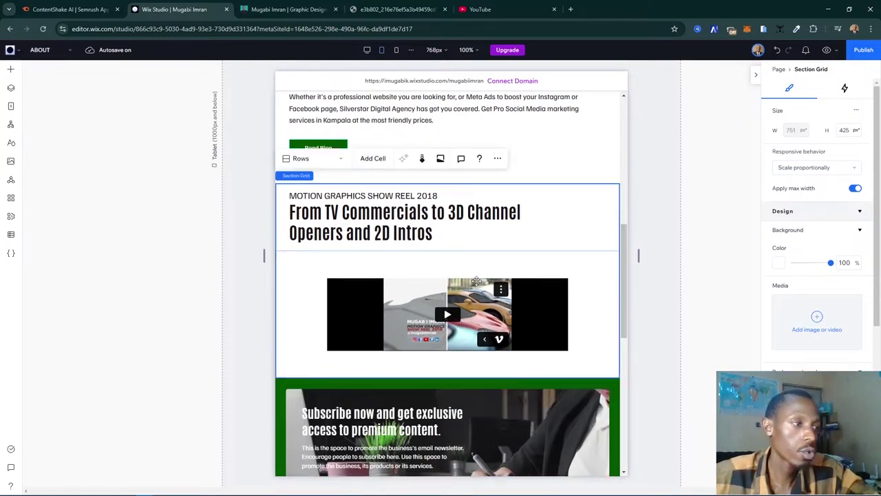
click(476, 281)
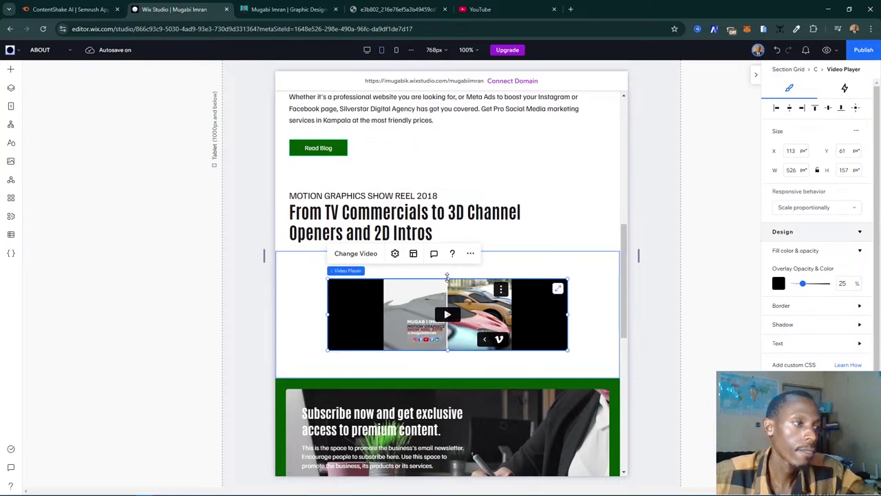
drag(447, 277, 450, 253)
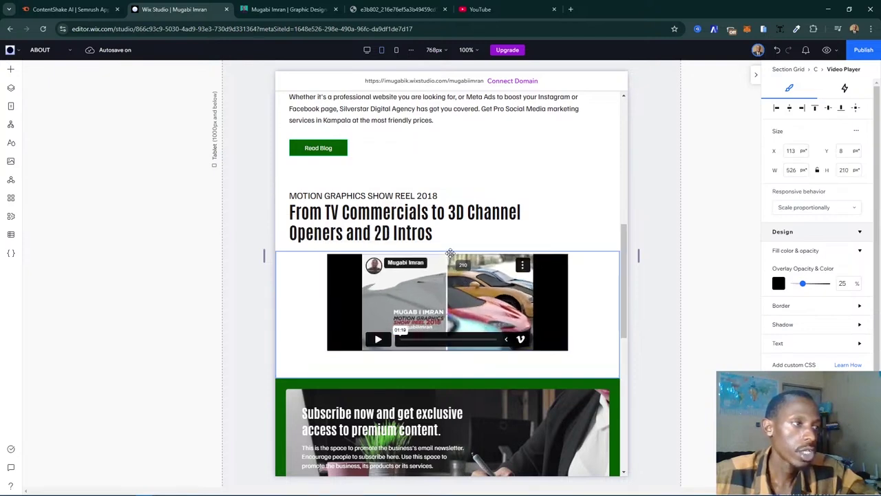
click(449, 350)
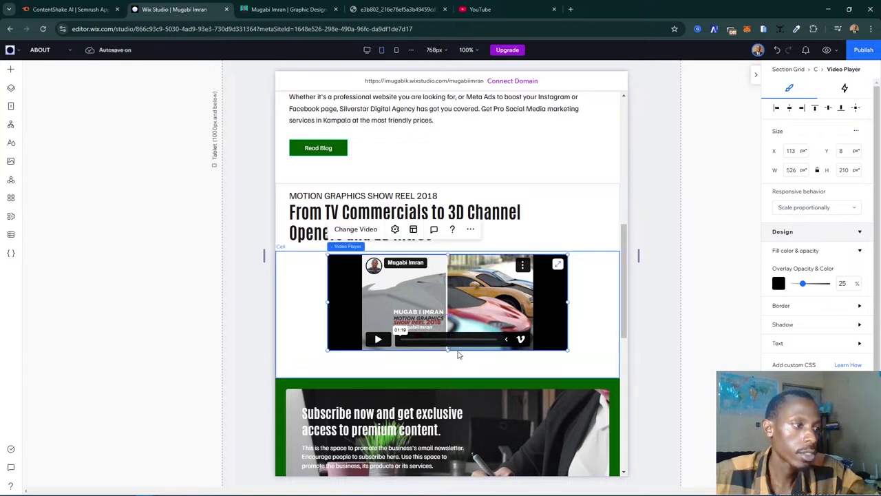
drag(447, 352, 446, 374)
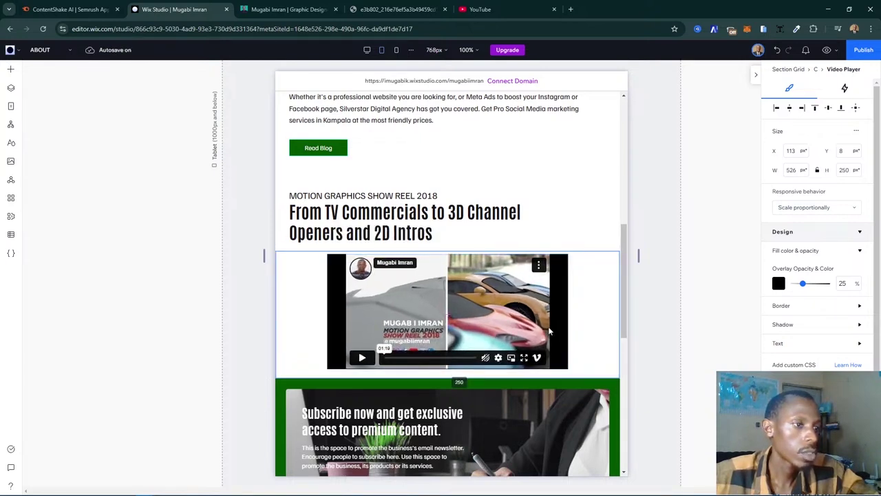
click(570, 311)
drag(570, 313, 550, 318)
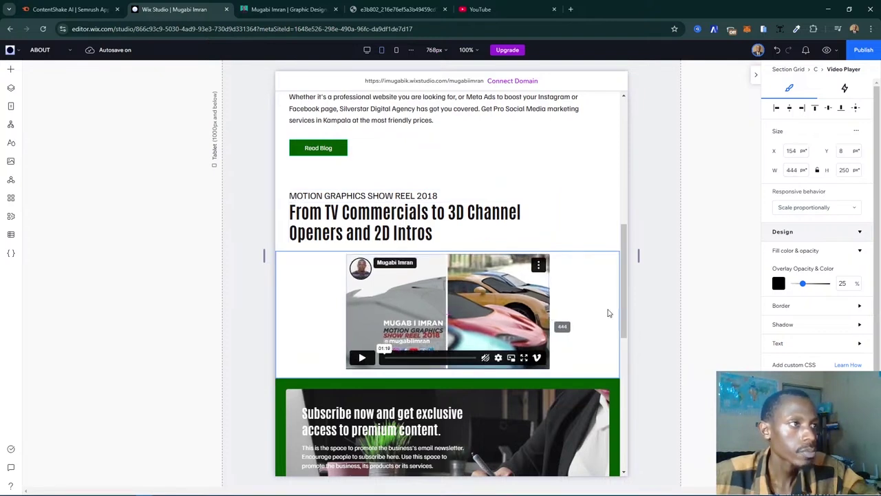
click(521, 220)
click(585, 229)
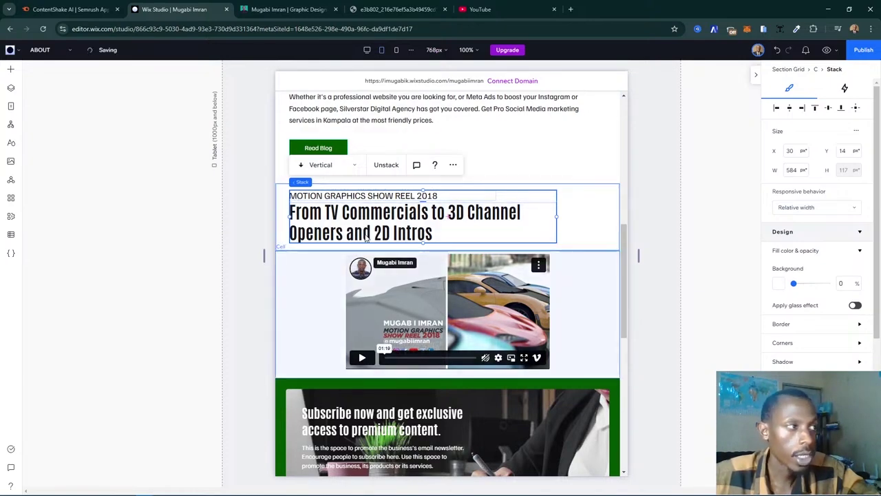
scroll(501, 222, up, 1)
scroll(501, 223, up, 6)
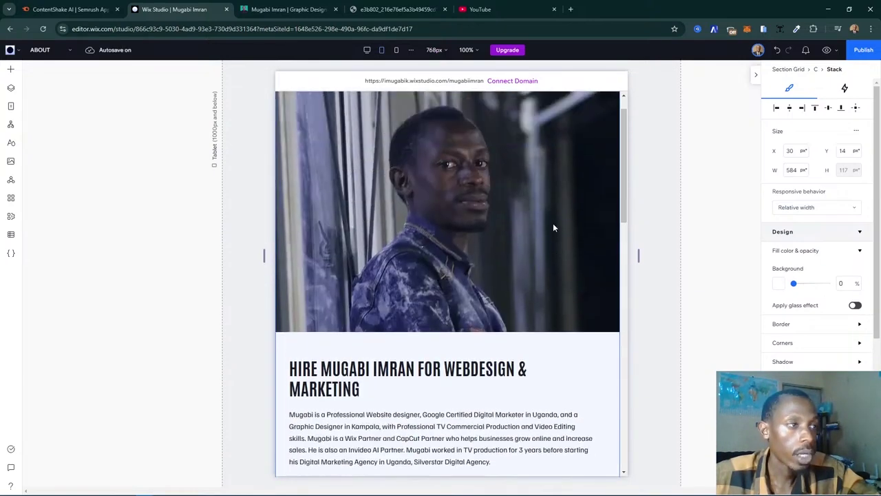
scroll(531, 254, down, 4)
scroll(531, 254, down, 5)
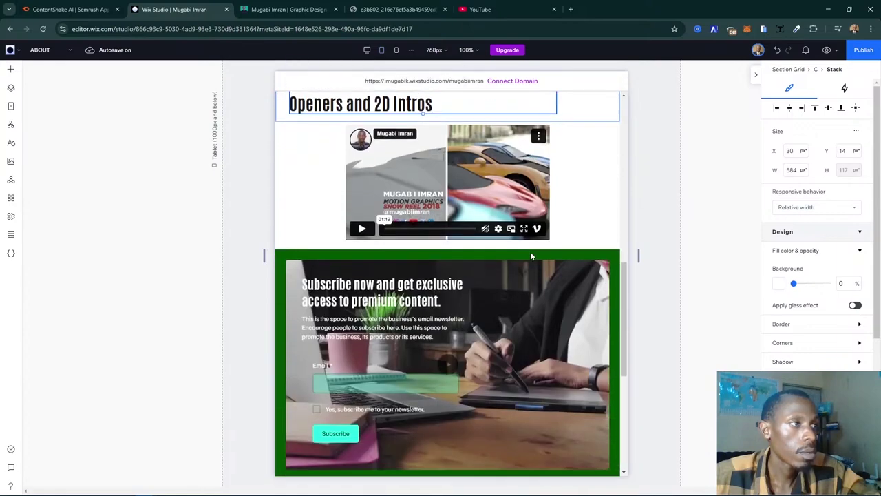
click(582, 229)
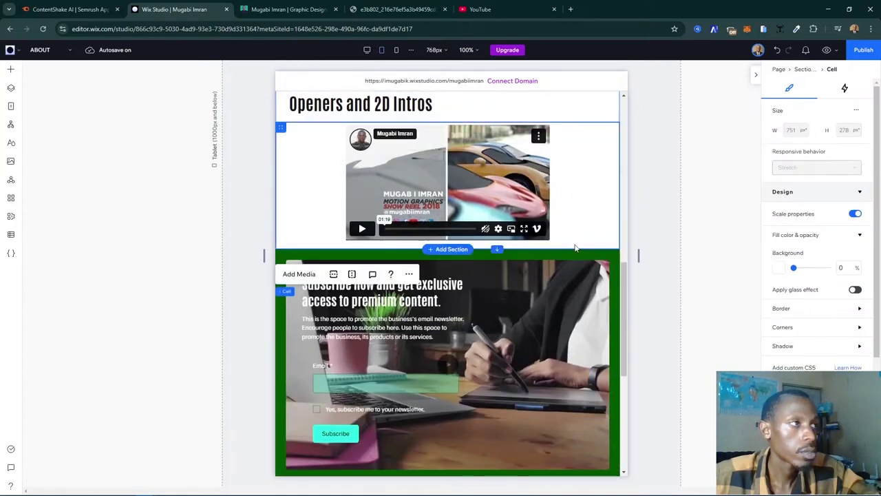
scroll(576, 248, up, 3)
scroll(565, 259, down, 6)
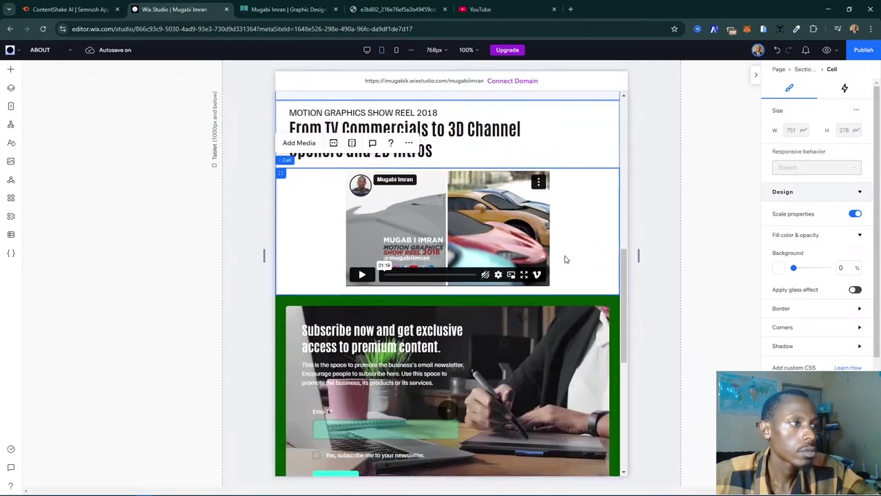
scroll(565, 259, up, 2)
scroll(565, 256, up, 5)
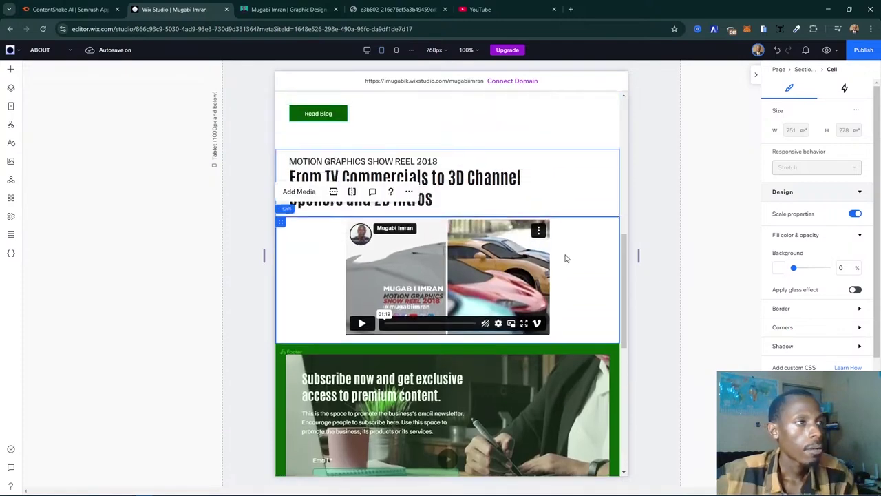
scroll(449, 246, up, 3)
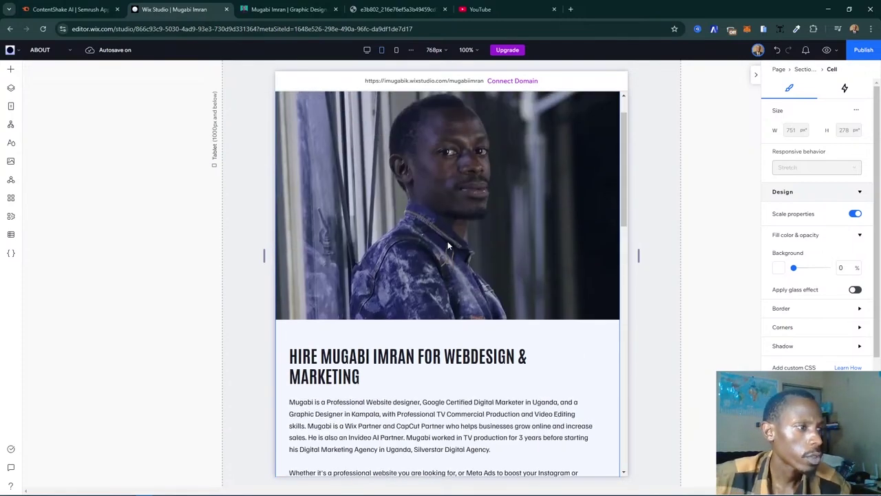
scroll(448, 246, down, 1)
scroll(448, 246, down, 5)
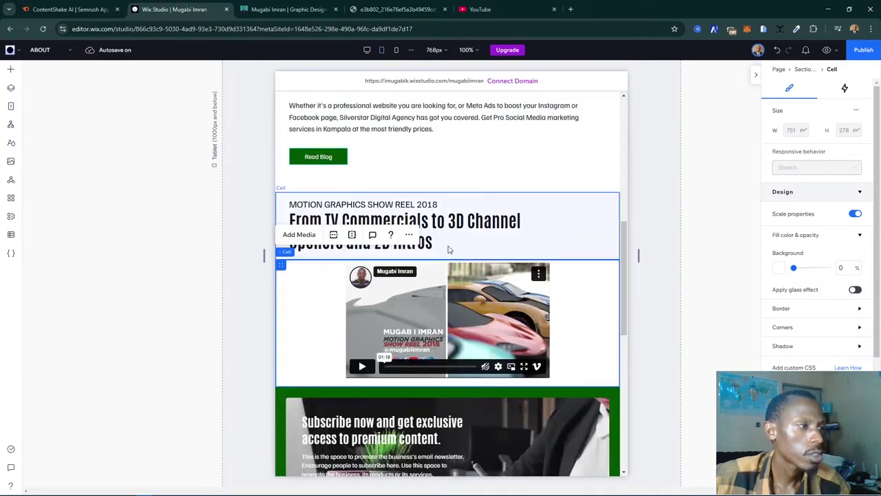
- Switch the show-reel section grid from rows to side-by-side columns
click(244, 290)
click(408, 204)
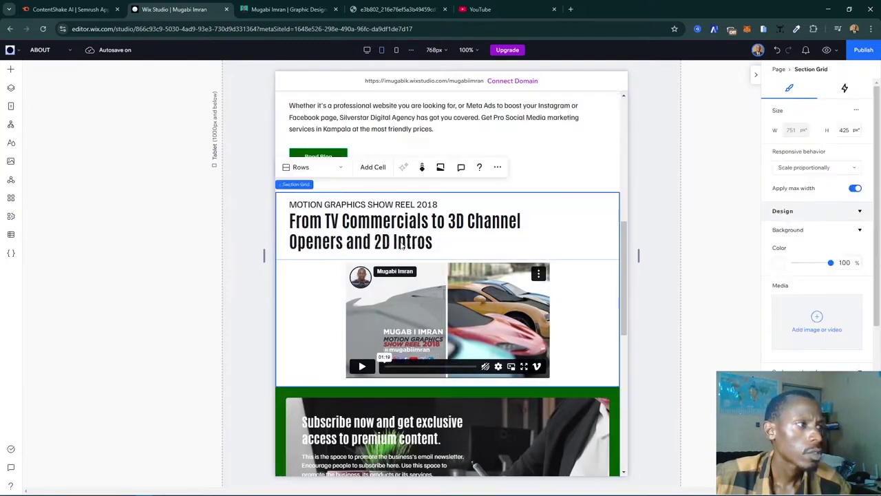
click(321, 167)
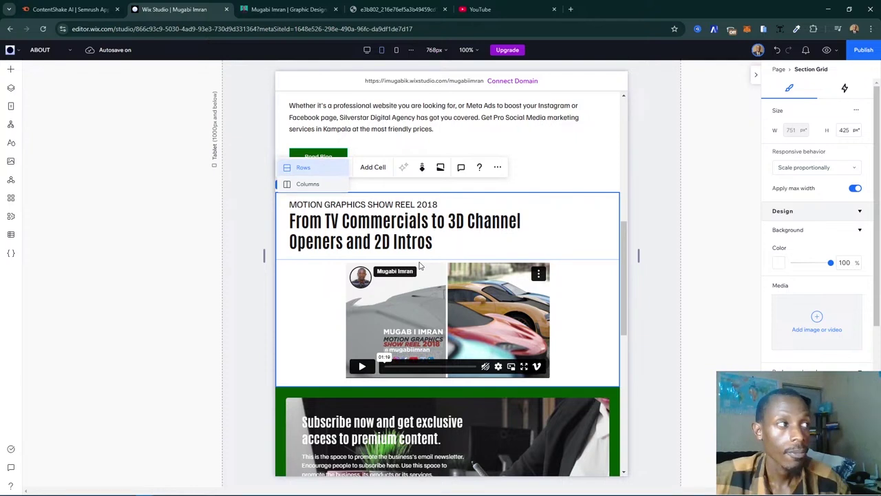
click(308, 183)
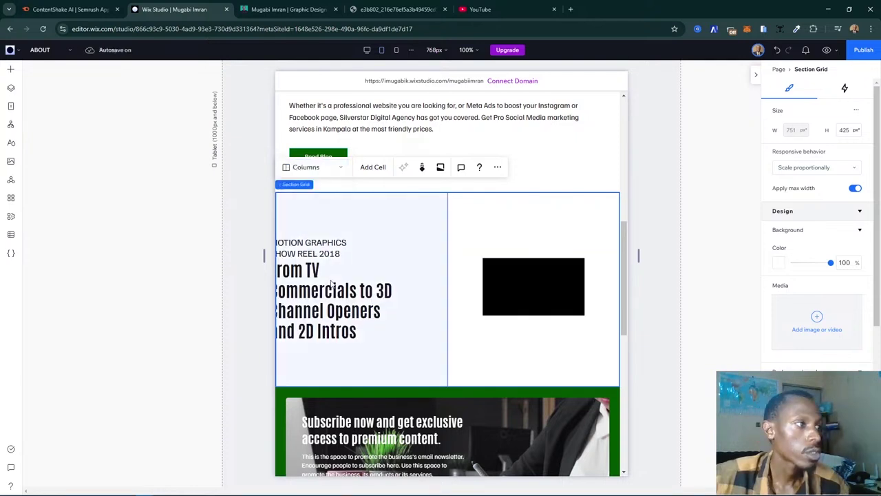
- Position the heading in the left column, narrow that column, and widen the heading stack to 279 px
click(307, 278)
drag(307, 278, 341, 268)
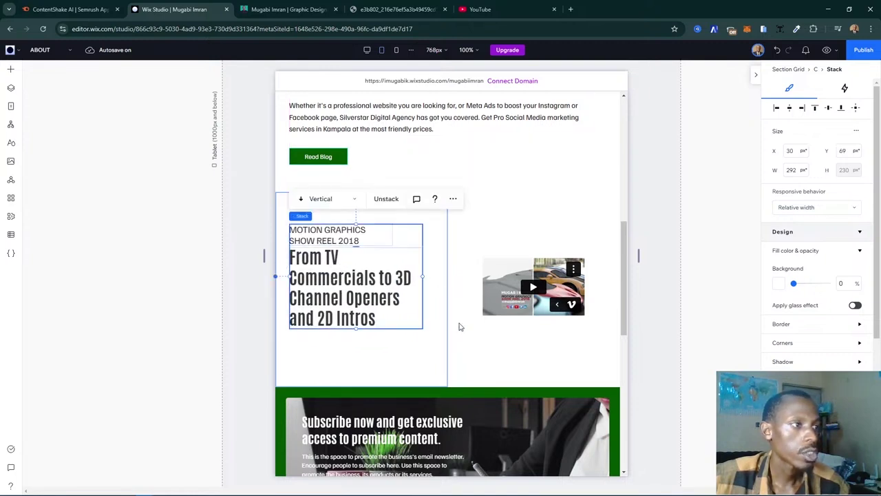
click(458, 265)
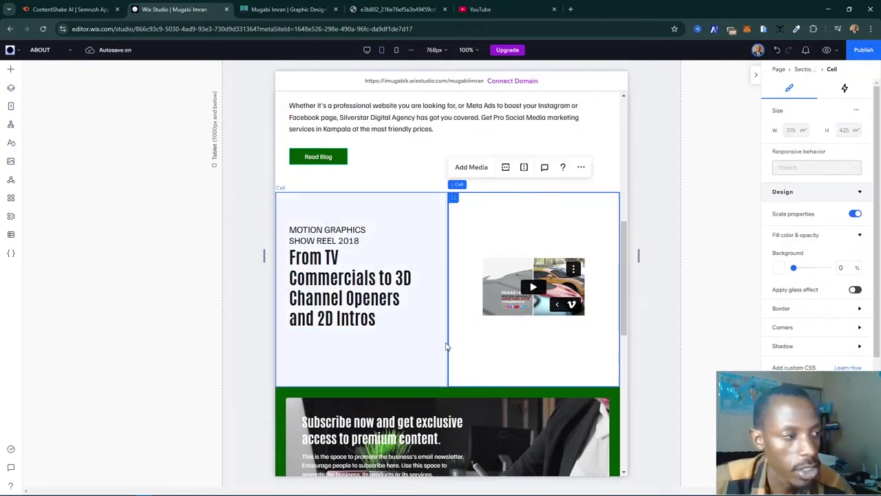
drag(437, 340, 413, 334)
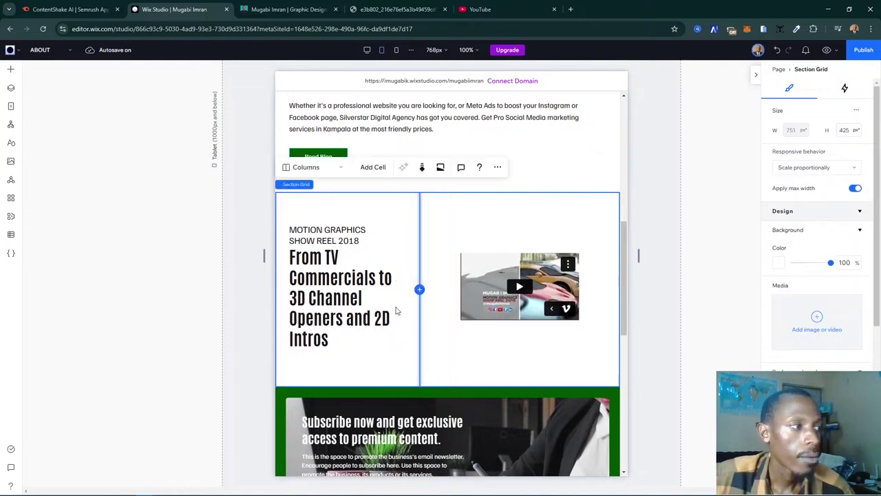
click(348, 286)
click(400, 281)
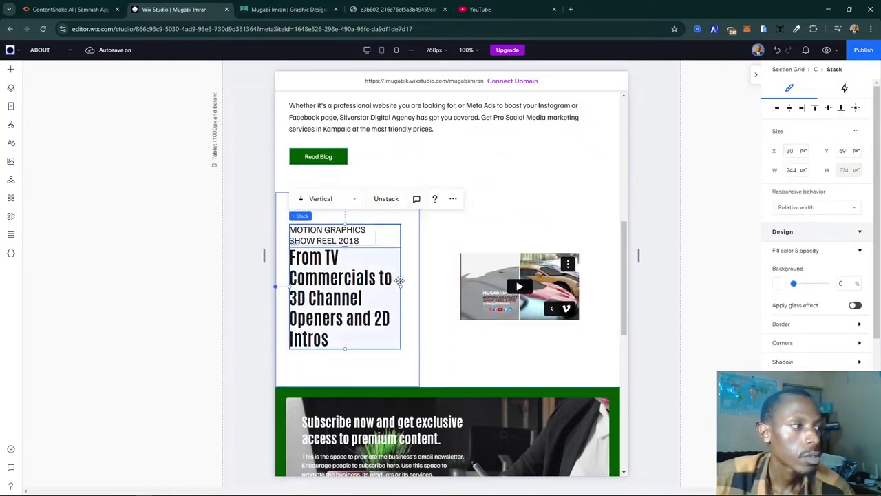
drag(400, 280, 416, 283)
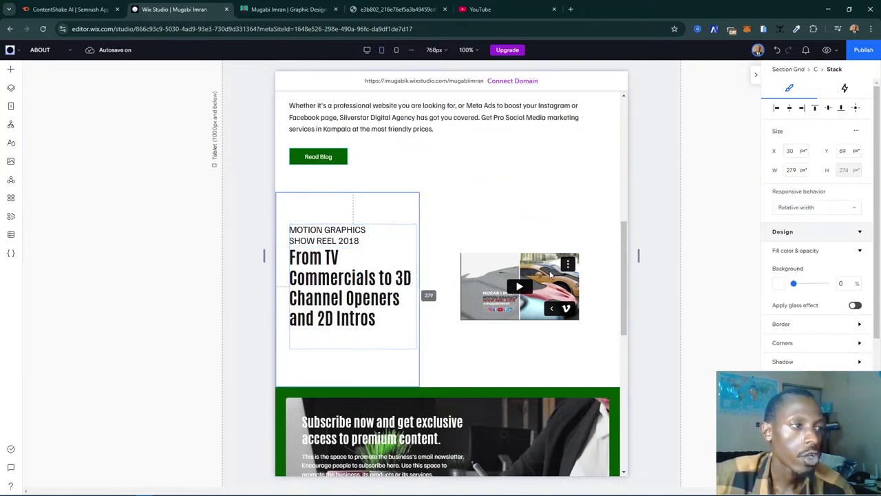
- Enlarge the show-reel video proportionally to about 422 × 238 px in the right column
click(551, 275)
click(480, 257)
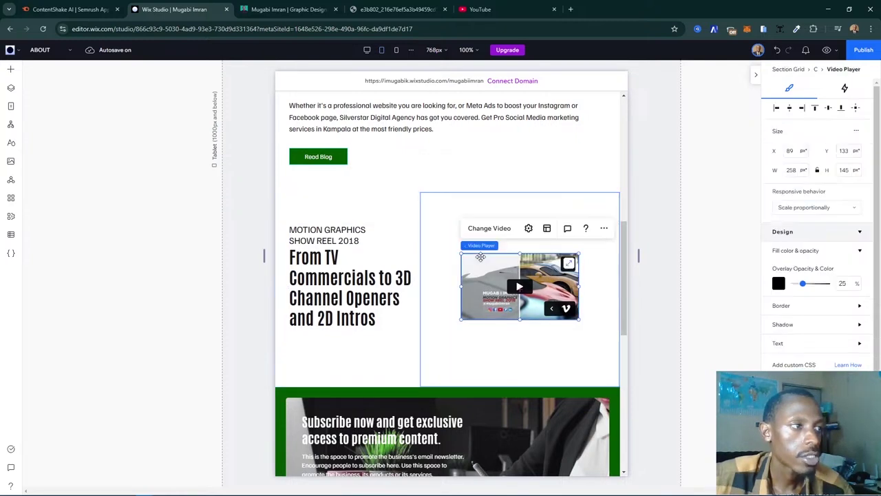
drag(461, 254, 429, 229)
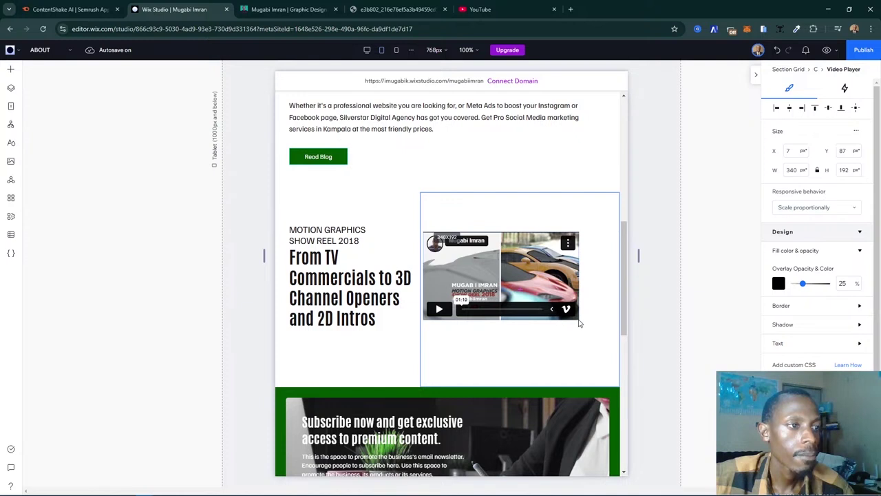
drag(580, 323, 577, 321)
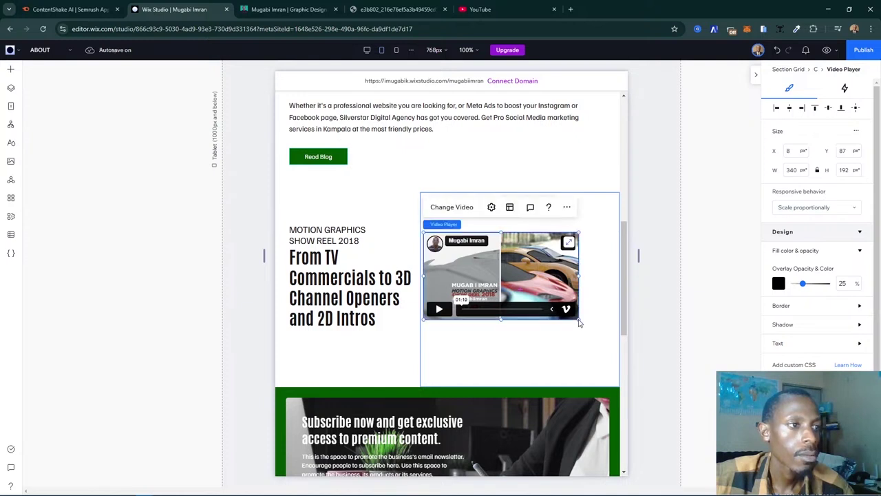
drag(618, 347, 615, 348)
- Scroll through the live About page on mugabiimran.com, then return to the Wix Studio editor
click(288, 9)
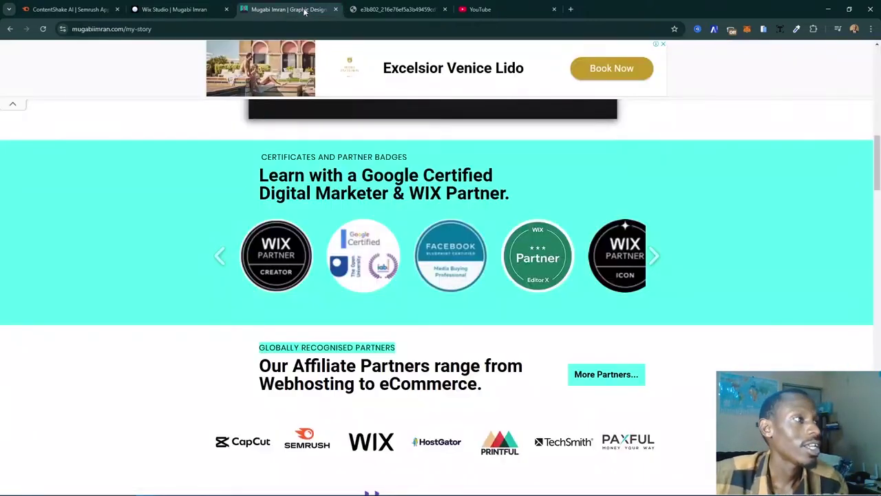
scroll(464, 190, up, 10)
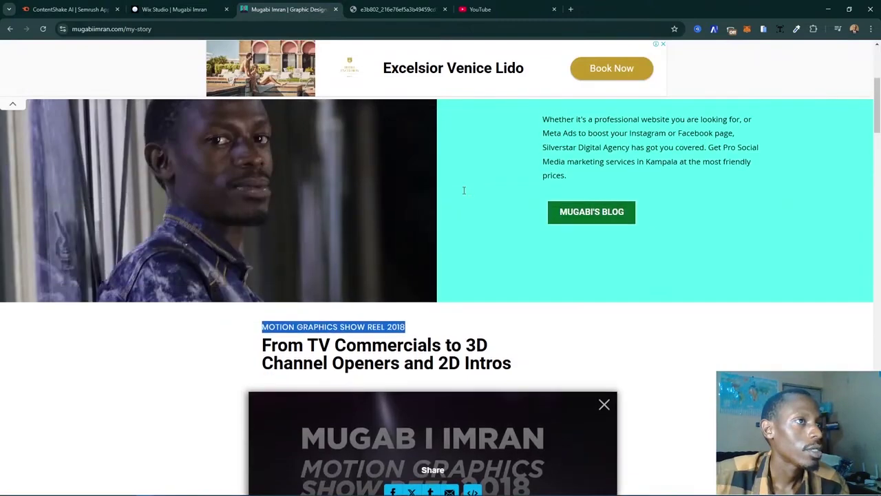
scroll(518, 226, up, 1)
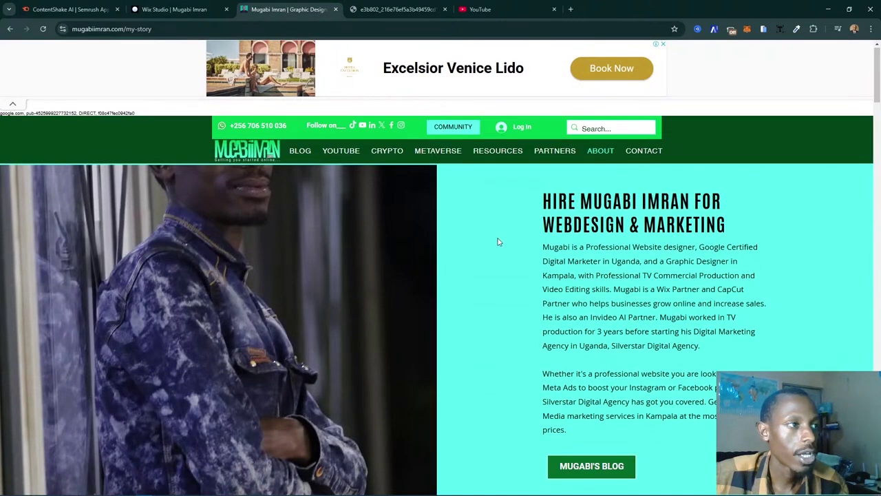
scroll(499, 242, down, 2)
scroll(497, 241, up, 2)
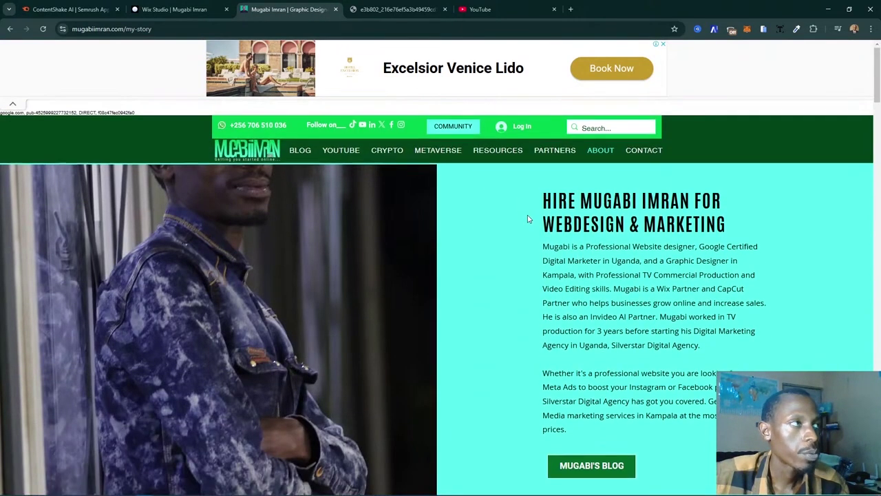
scroll(528, 219, down, 1)
click(175, 9)
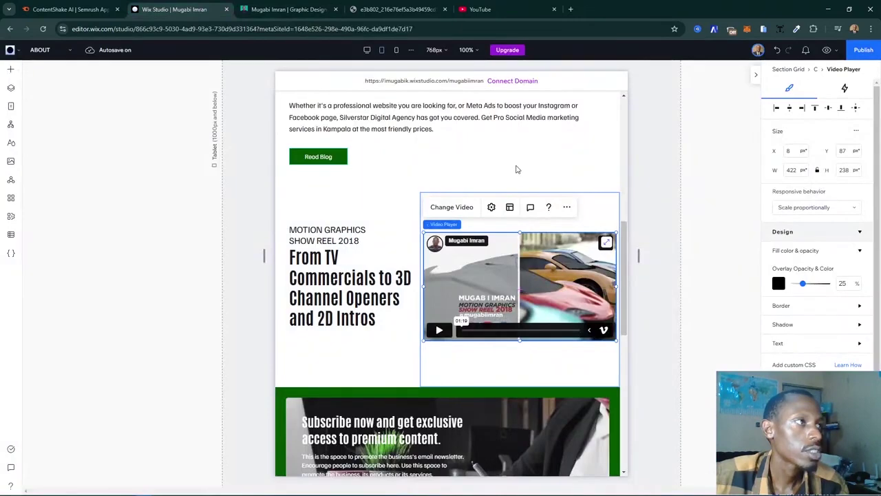
- Switch the editor to the 390 px mobile breakpoint
scroll(518, 169, up, 3)
scroll(389, 362, down, 2)
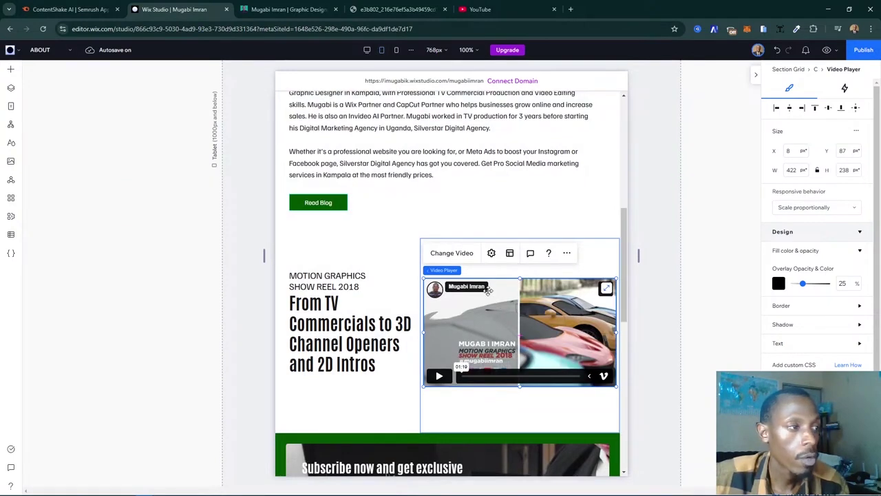
click(398, 50)
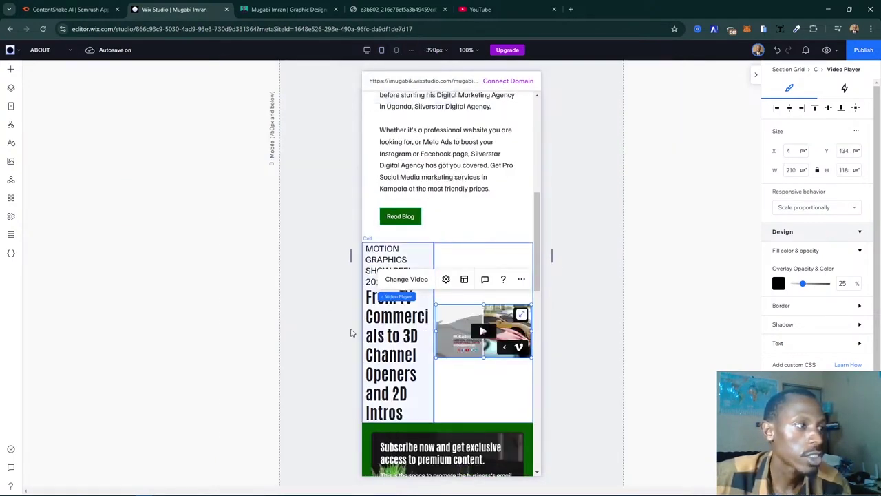
- Change the mobile show-reel section grid from columns to rows, placing the heading above the video
click(350, 333)
click(391, 284)
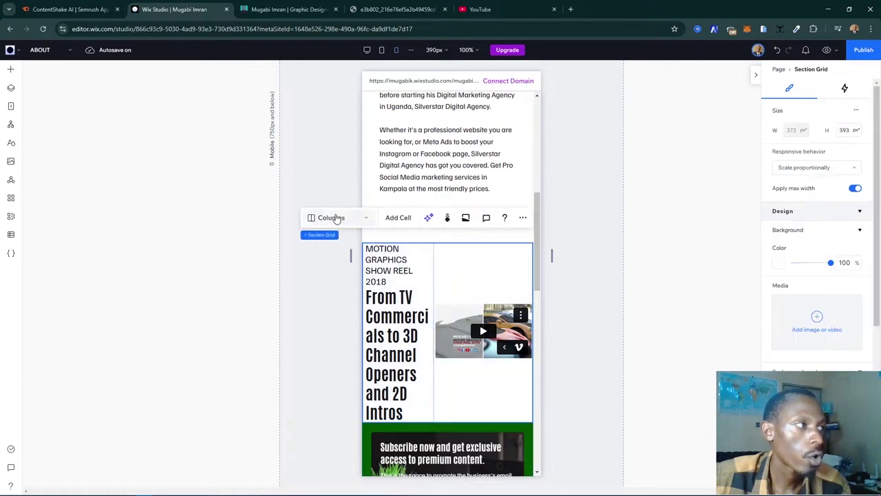
click(336, 218)
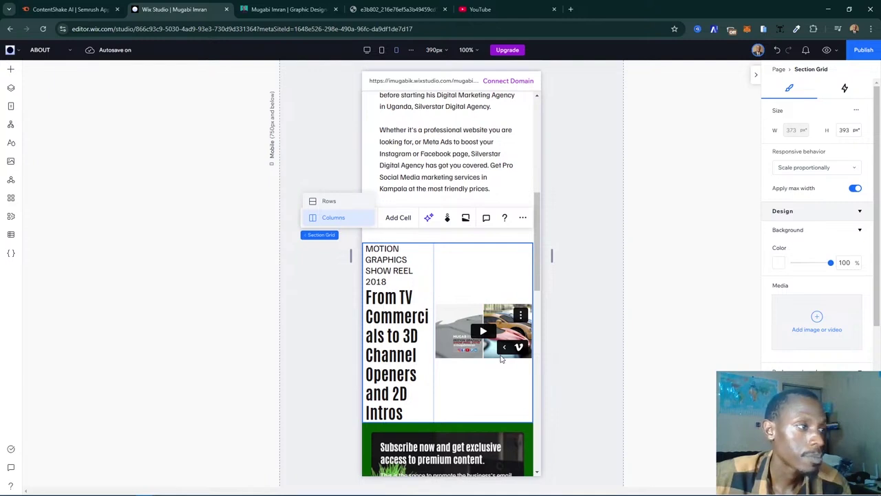
click(501, 356)
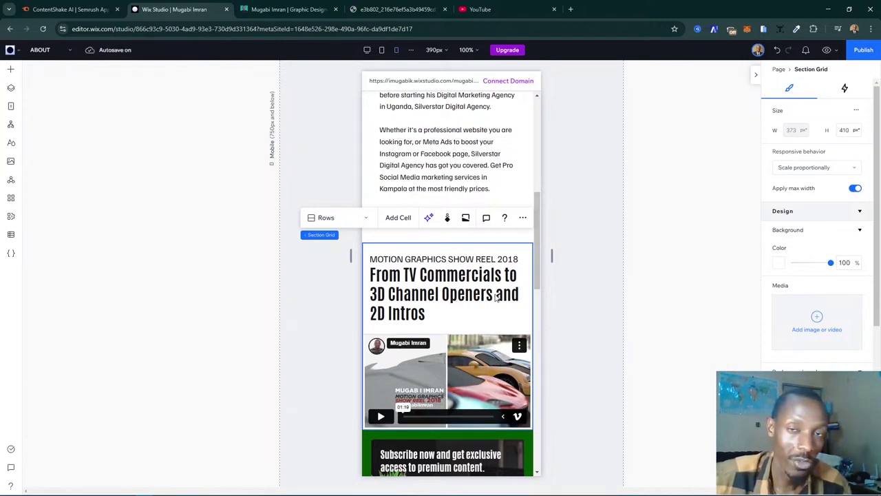
click(416, 294)
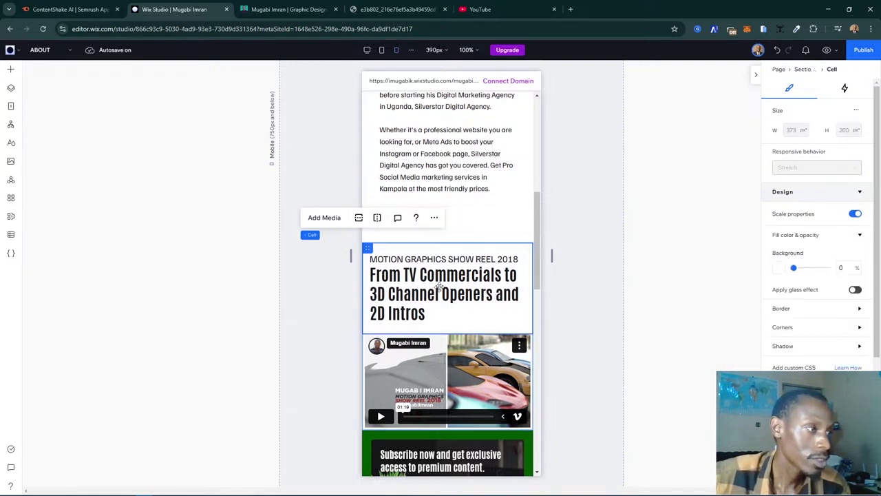
click(468, 285)
click(468, 286)
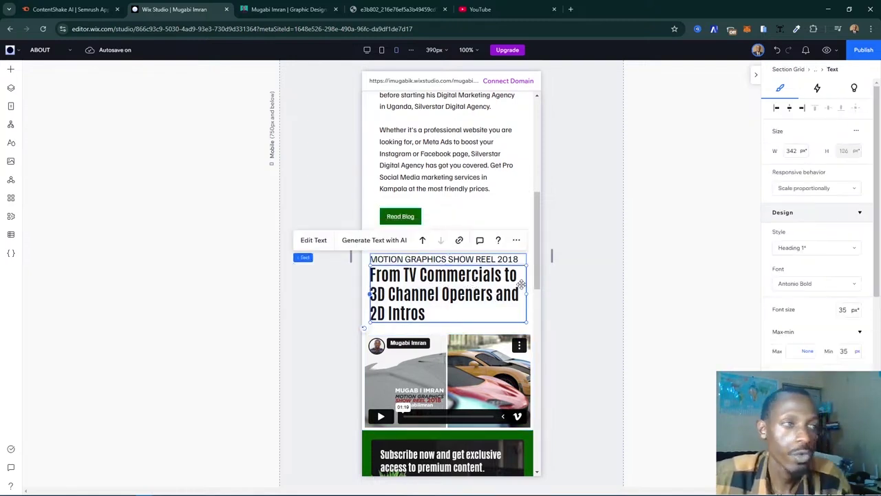
- Change the mobile show-reel heading's font size to 30 px, after first trying 27 px
click(845, 313)
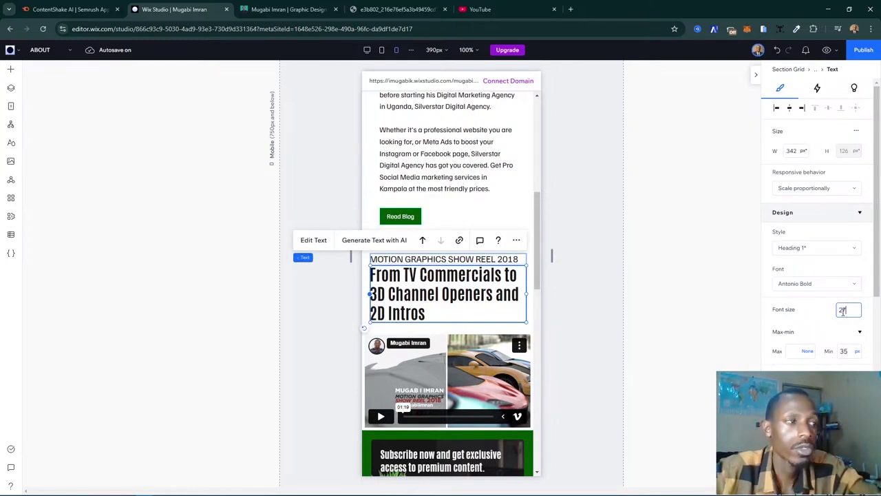
key(Return)
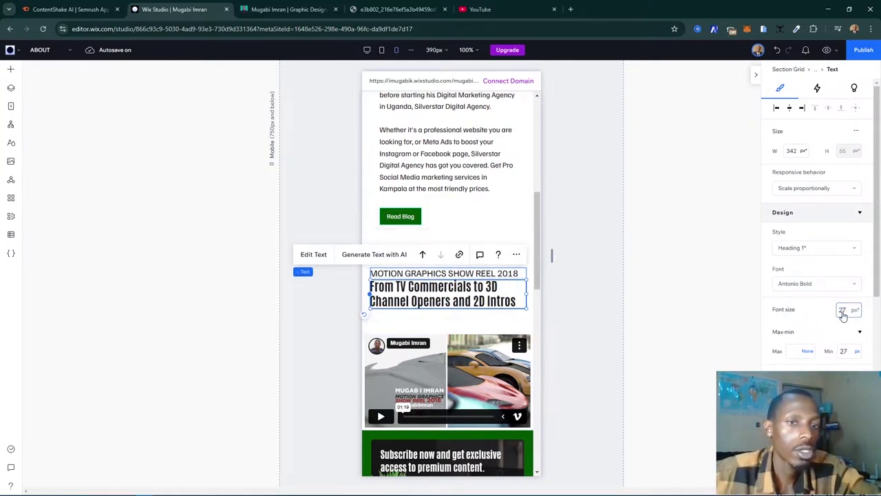
click(843, 311)
text(30)
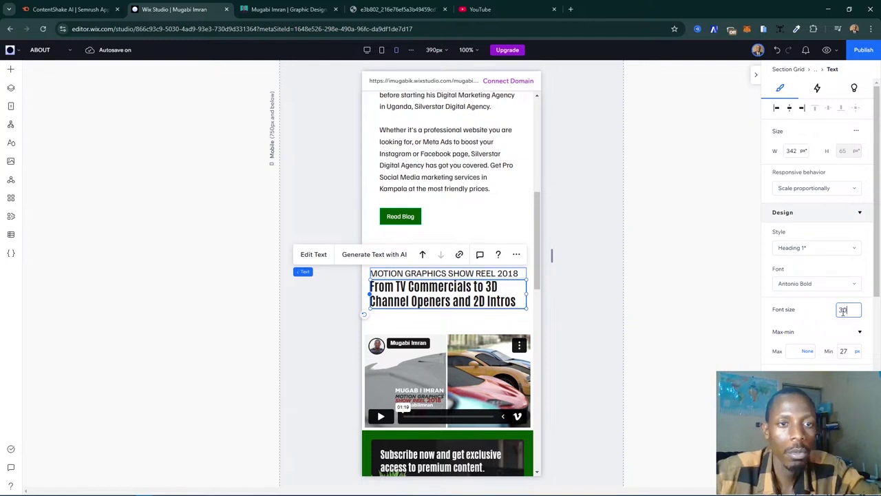
key(Return)
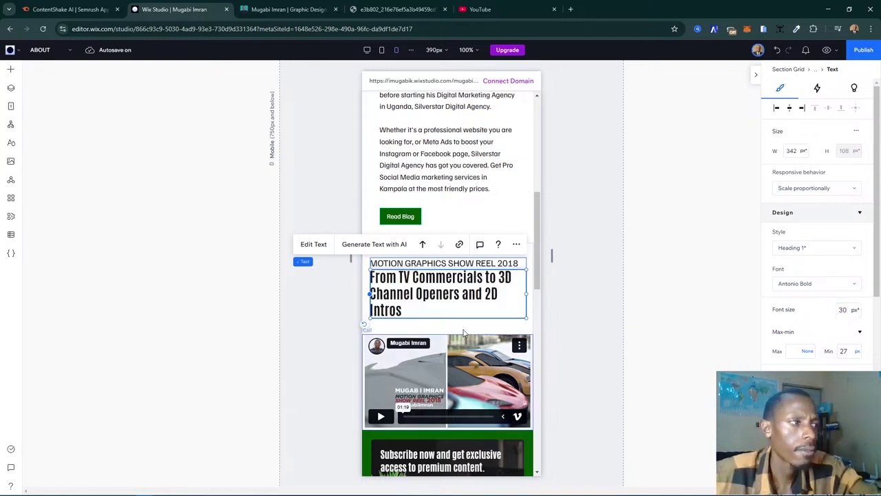
click(336, 342)
click(510, 351)
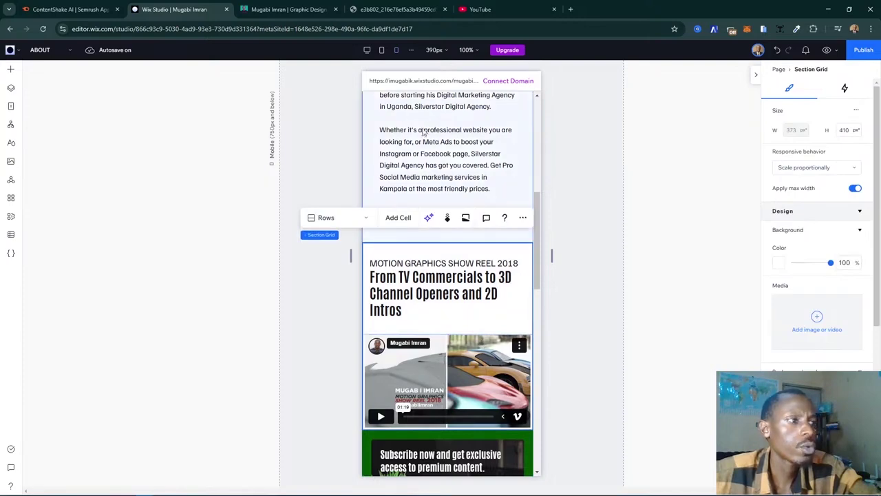
- Extend the mobile hero photo downward, then return to the 1280 px desktop layout
scroll(451, 283, up, 5)
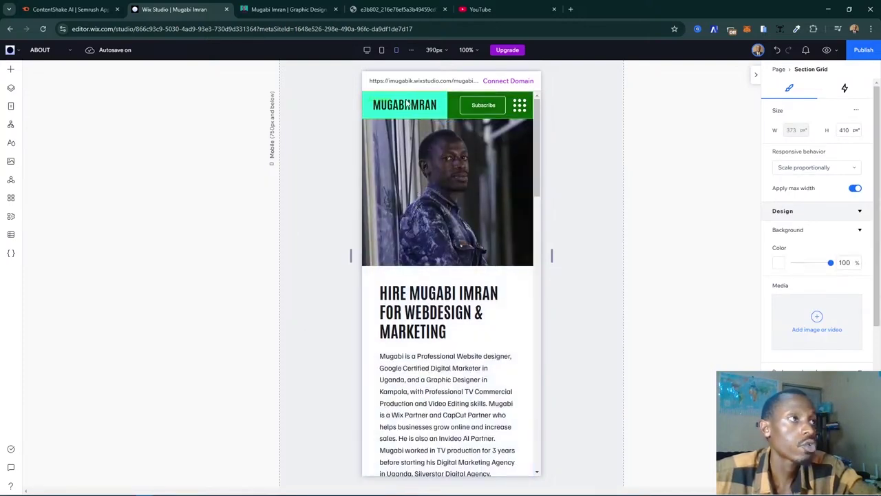
click(459, 204)
click(501, 247)
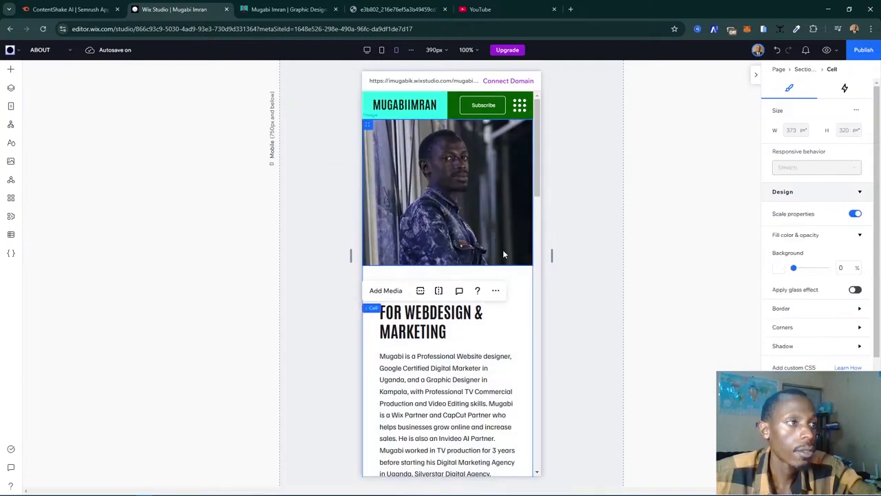
click(503, 250)
drag(508, 273, 509, 283)
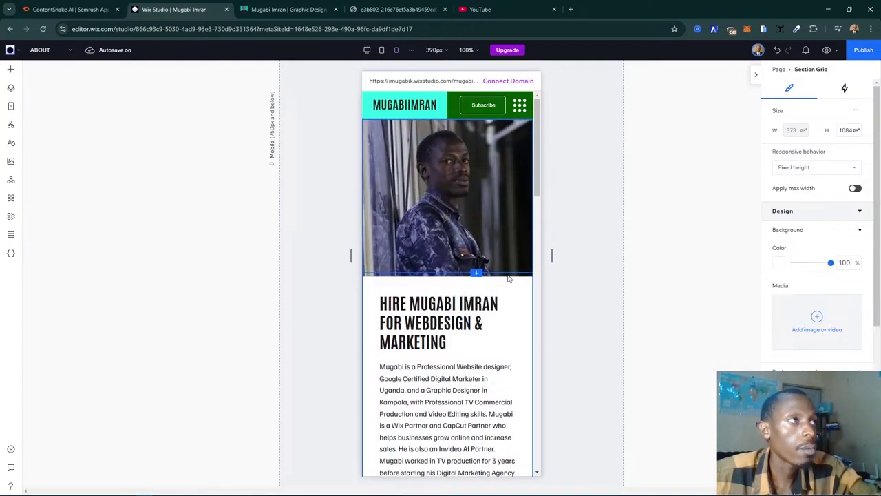
click(371, 54)
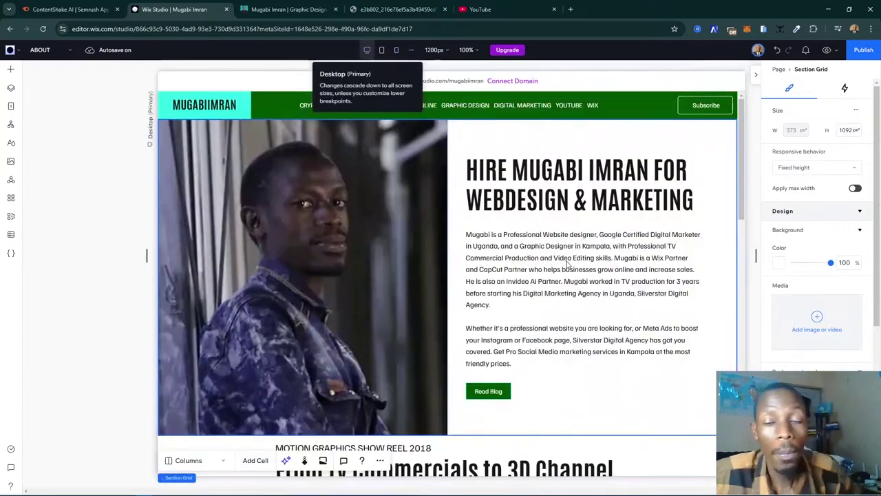
- Set the desktop show-reel section background to the cyan theme colour
scroll(556, 310, down, 5)
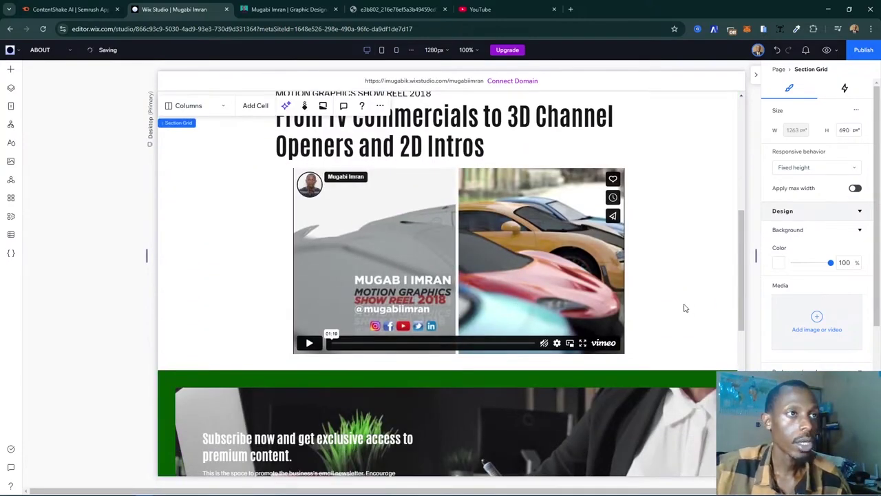
click(685, 307)
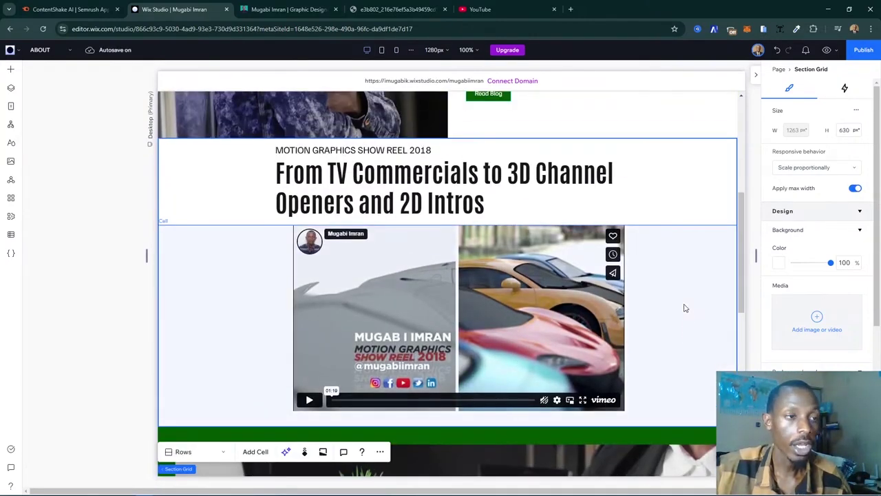
click(779, 262)
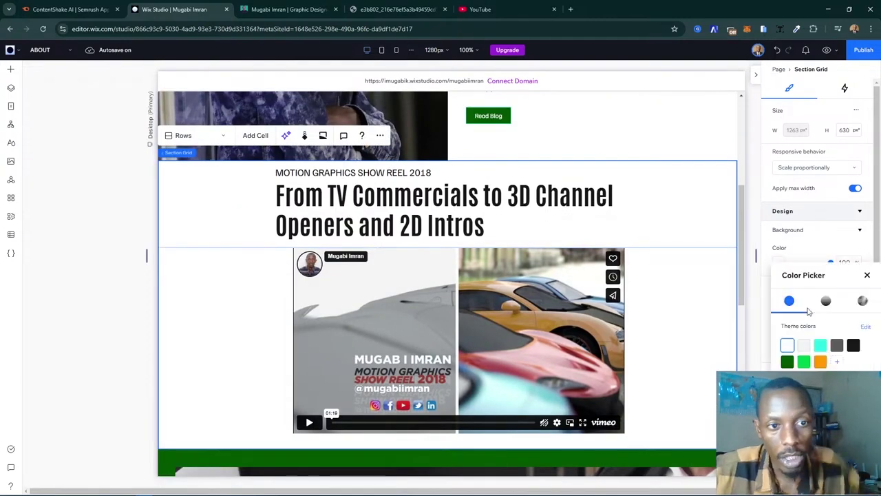
click(820, 345)
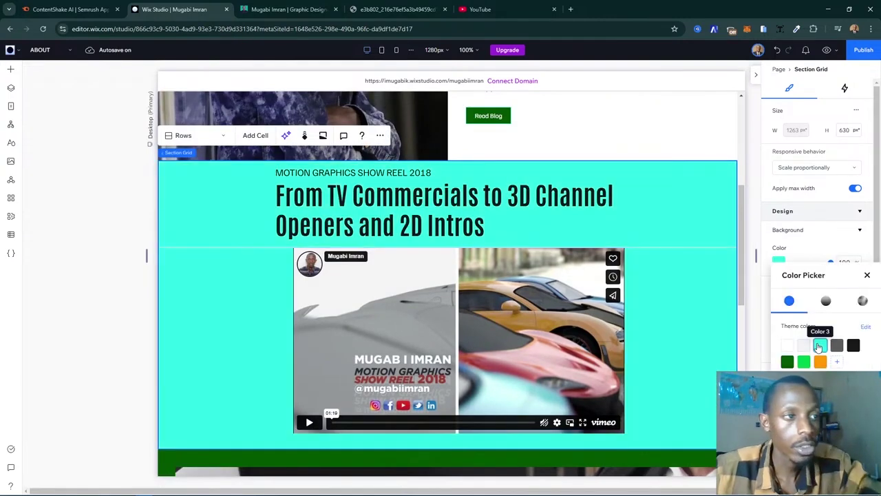
click(867, 276)
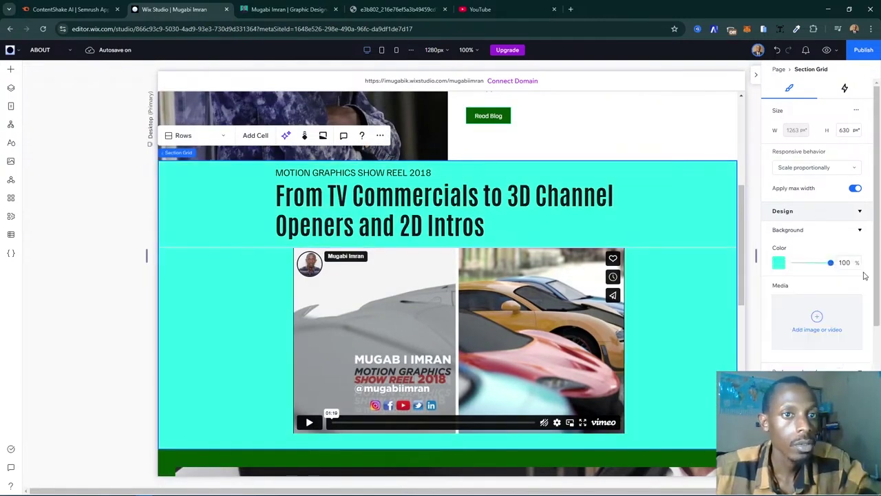
click(383, 52)
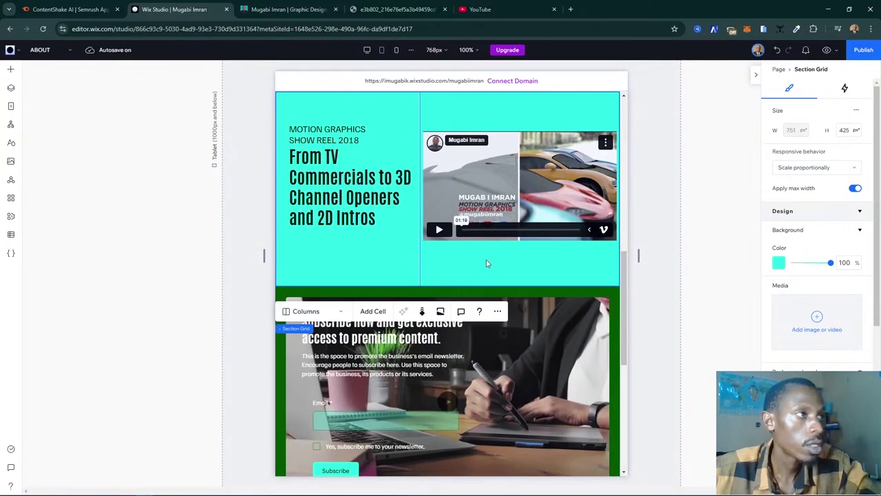
click(397, 49)
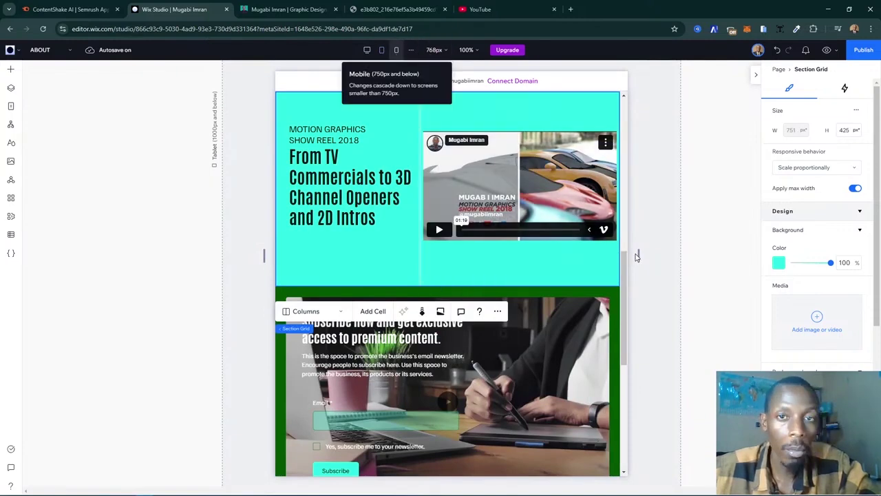
scroll(473, 271, up, 1)
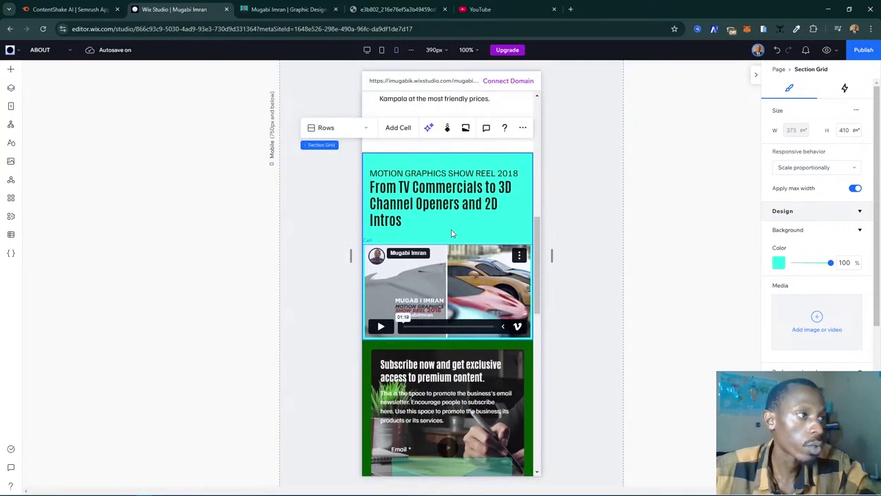
click(407, 230)
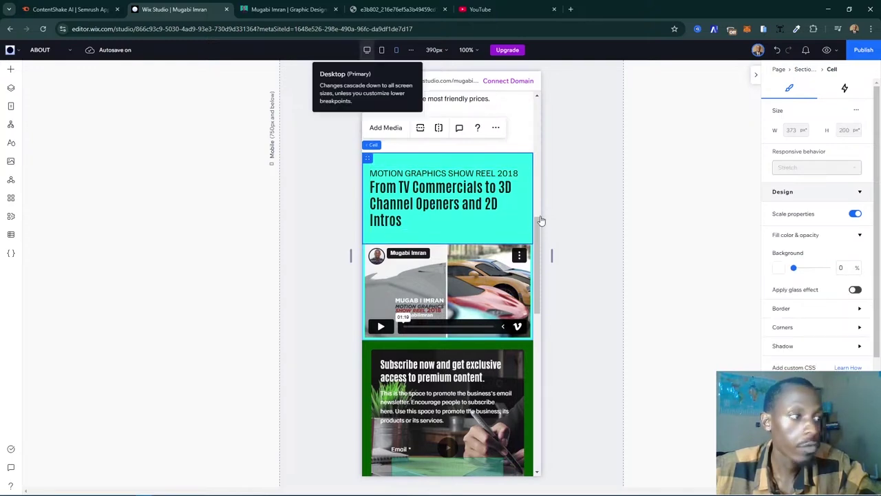
click(368, 49)
scroll(523, 225, down, 5)
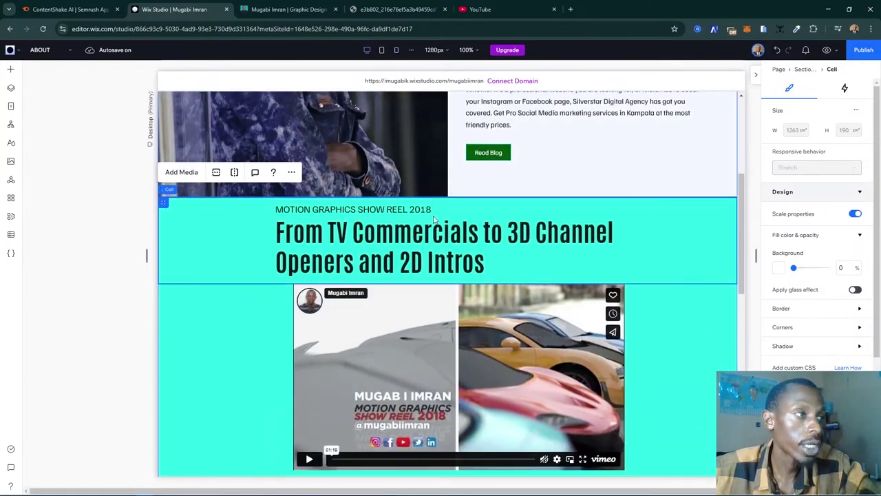
click(285, 9)
scroll(589, 280, down, 4)
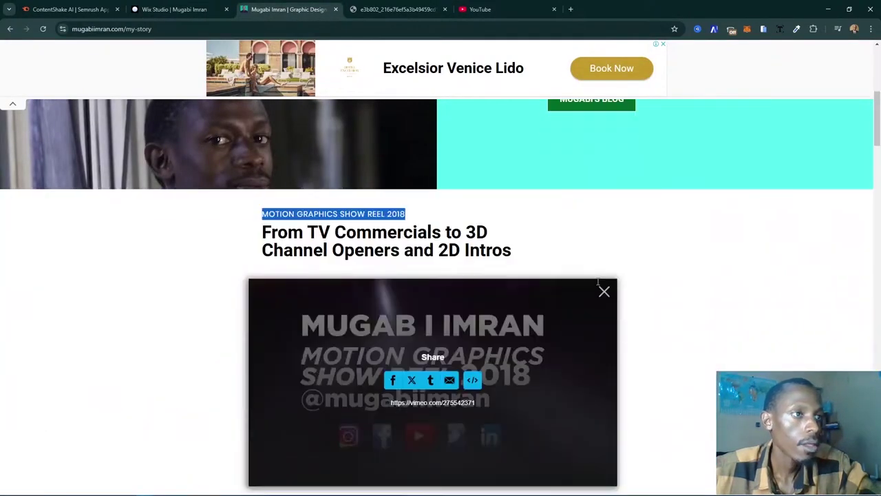
scroll(574, 264, up, 3)
scroll(498, 222, down, 5)
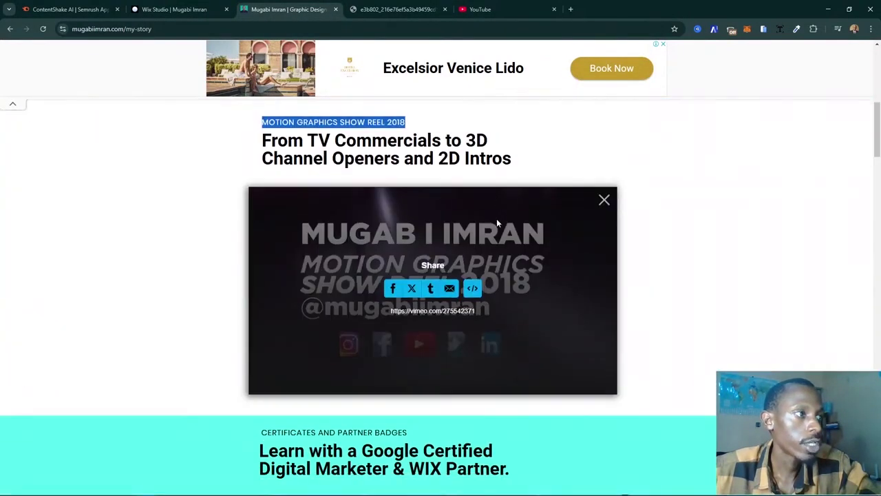
scroll(496, 219, down, 4)
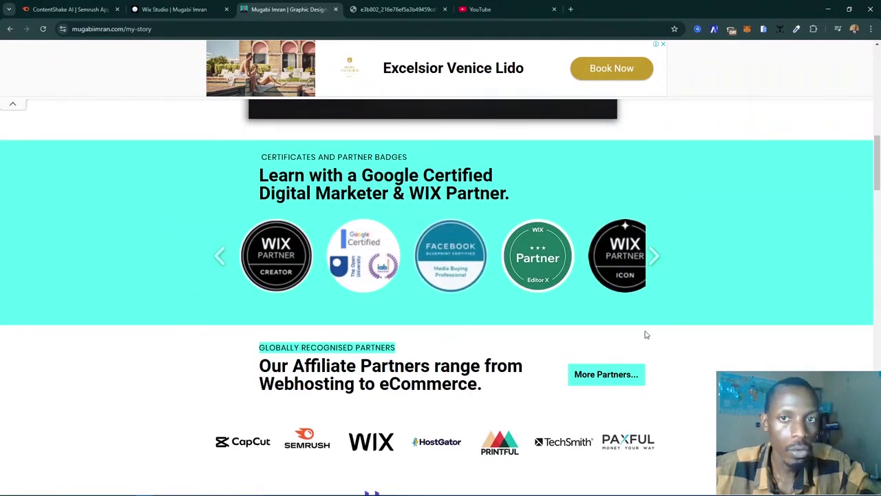
click(221, 7)
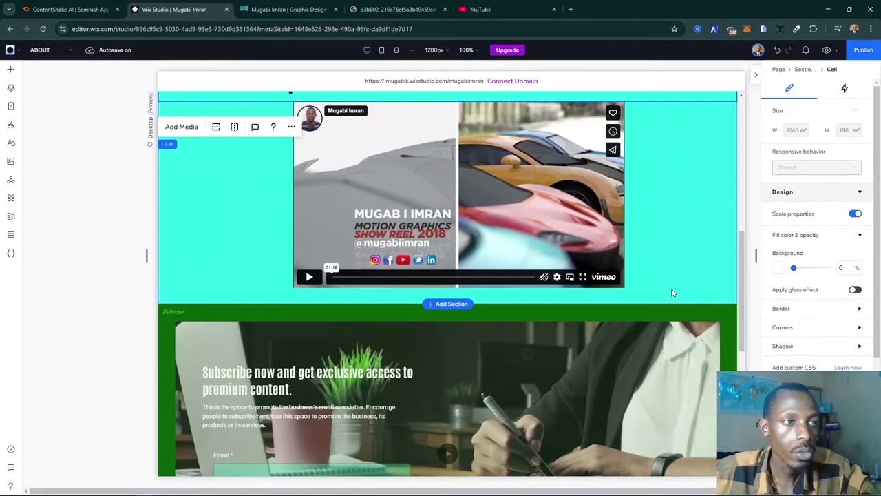
- Duplicate the cyan show-reel section from its More Actions menu
scroll(673, 292, up, 3)
click(423, 318)
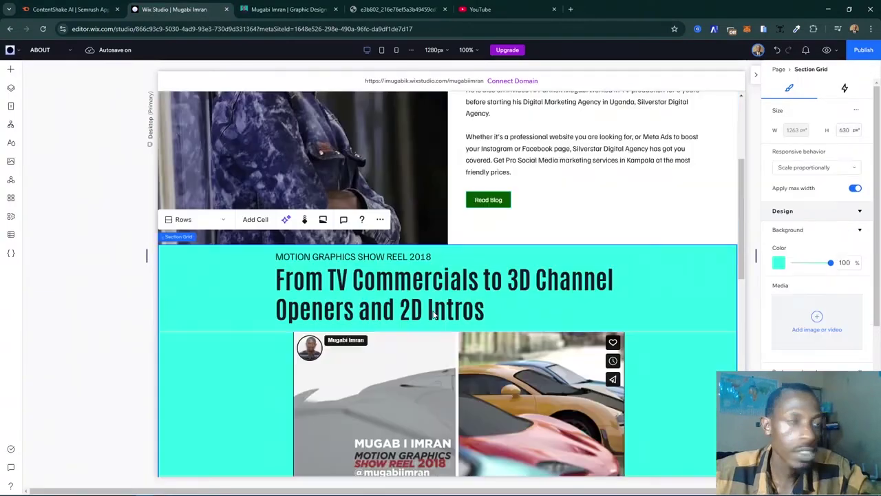
click(381, 219)
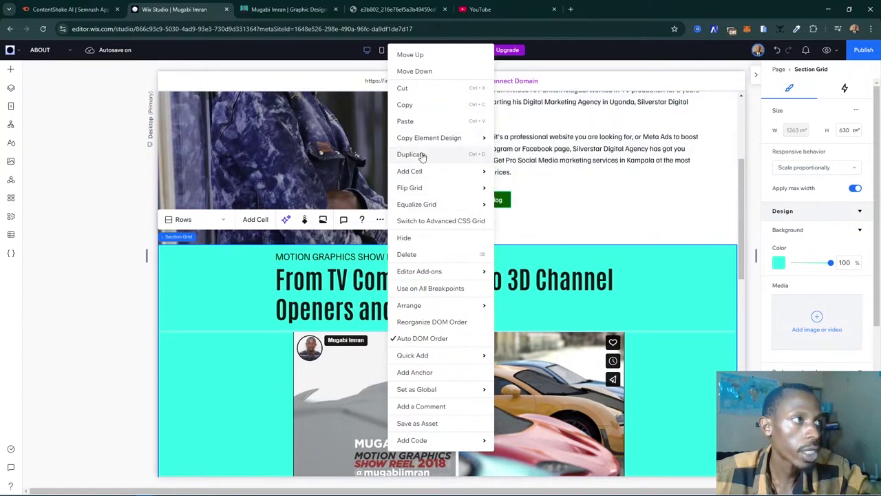
click(94, 331)
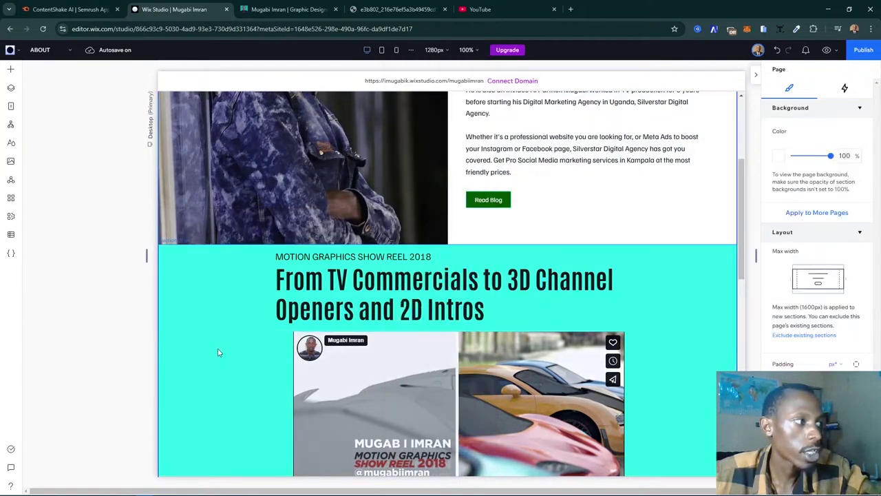
click(345, 320)
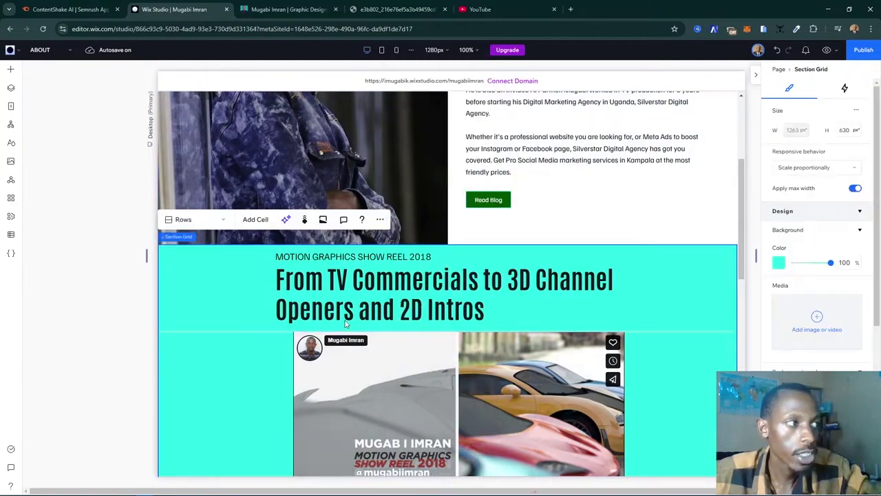
click(377, 219)
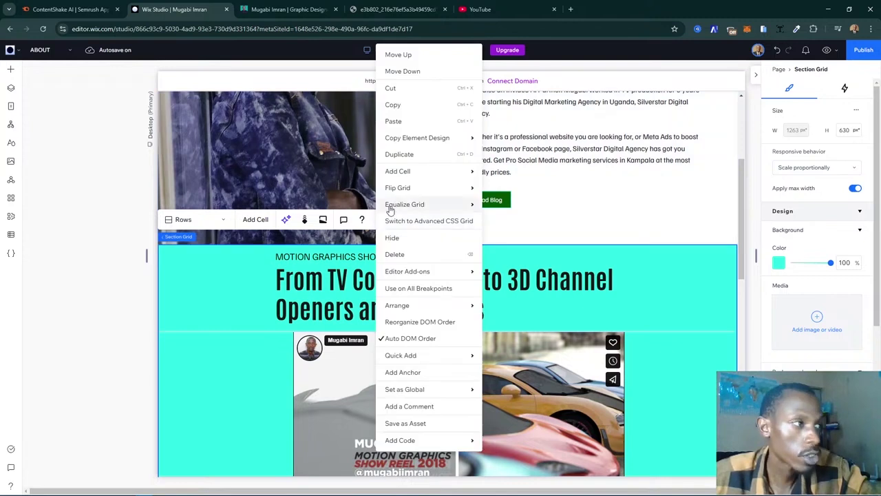
click(420, 154)
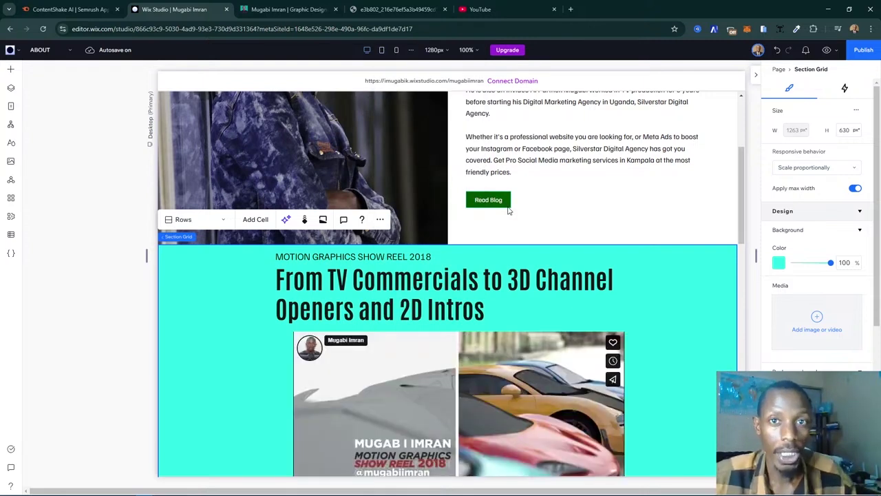
- Deselect it and scroll down to check the duplicate section below the original
click(509, 210)
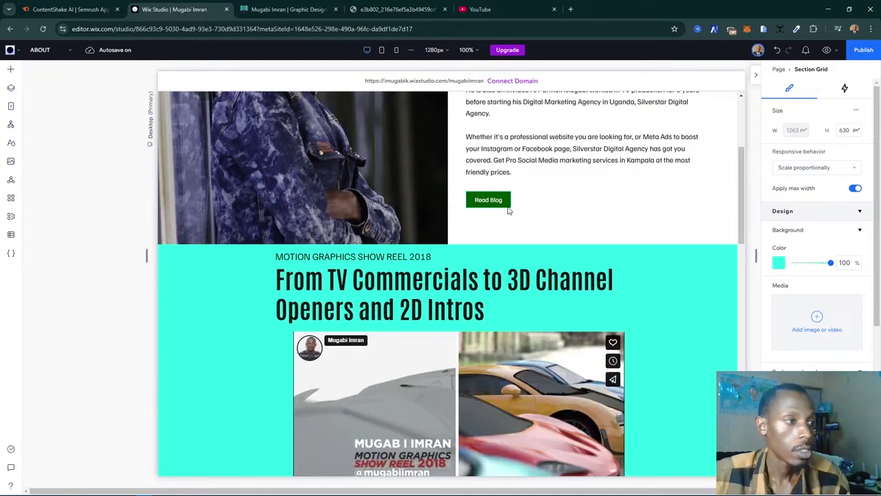
scroll(395, 207, down, 5)
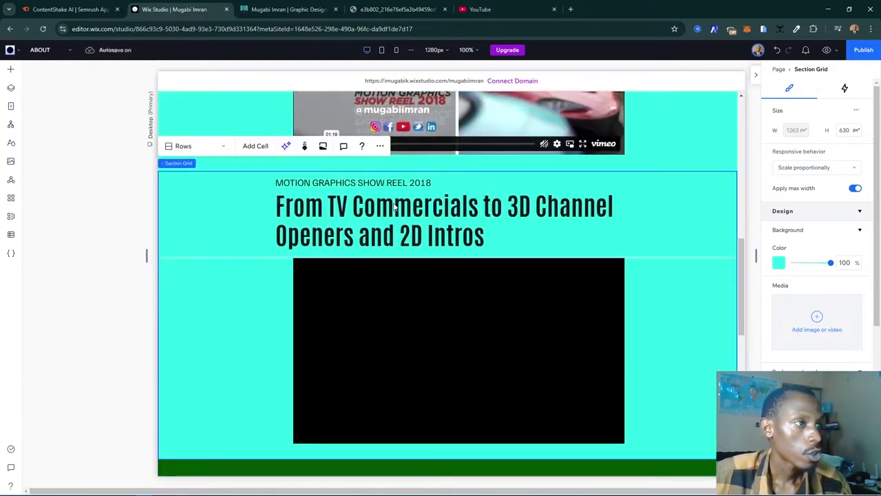
scroll(319, 262, down, 1)
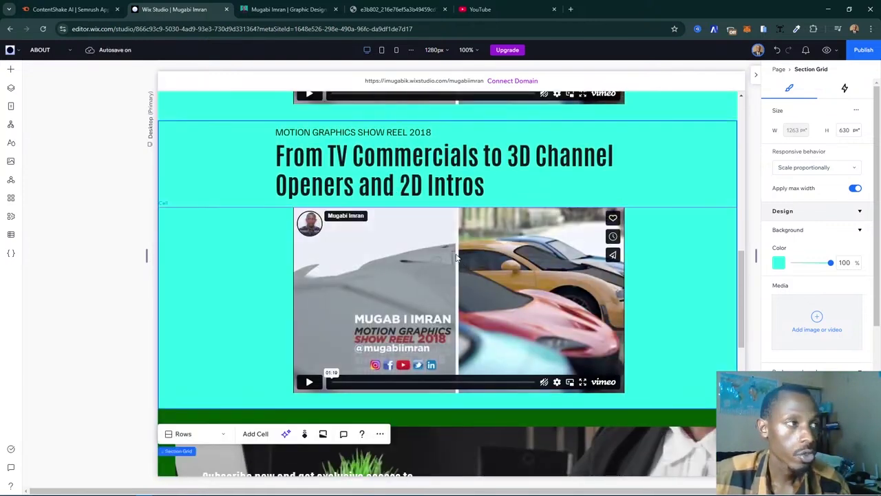
- On the live My Story page, select the full CERTIFICATES AND PARTNER BADGES label for copying
click(272, 9)
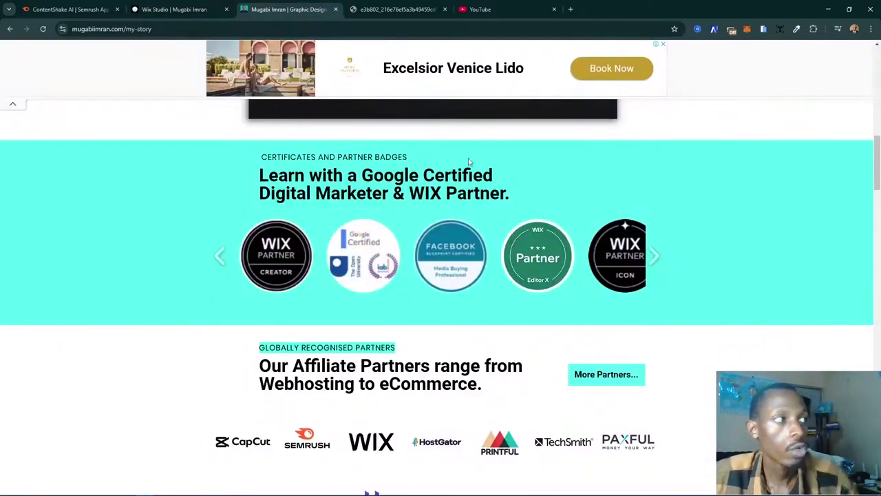
triple_click(359, 157)
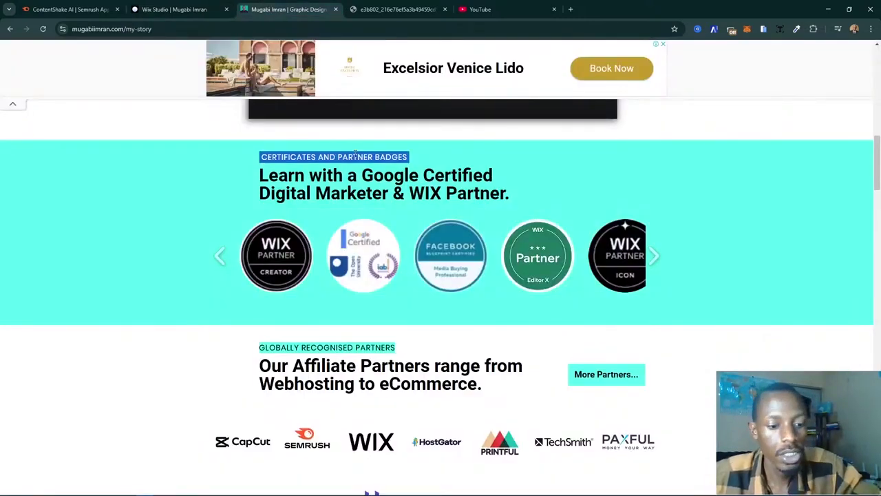
click(302, 168)
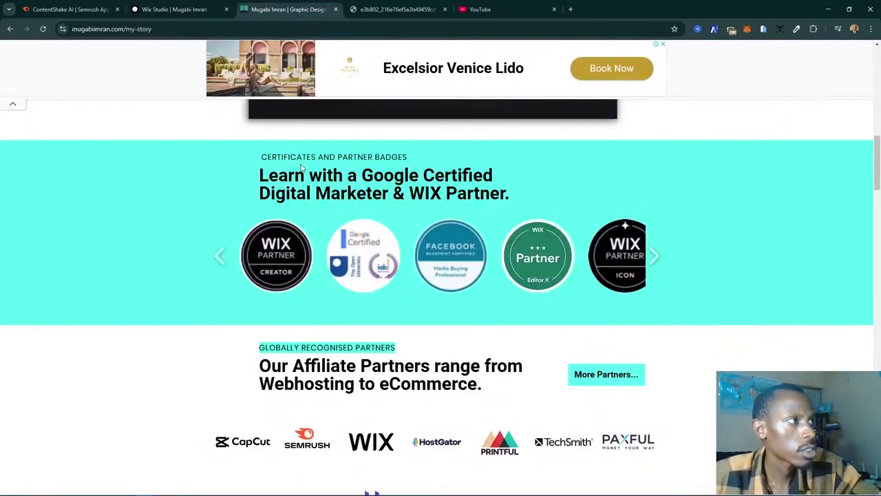
triple_click(322, 157)
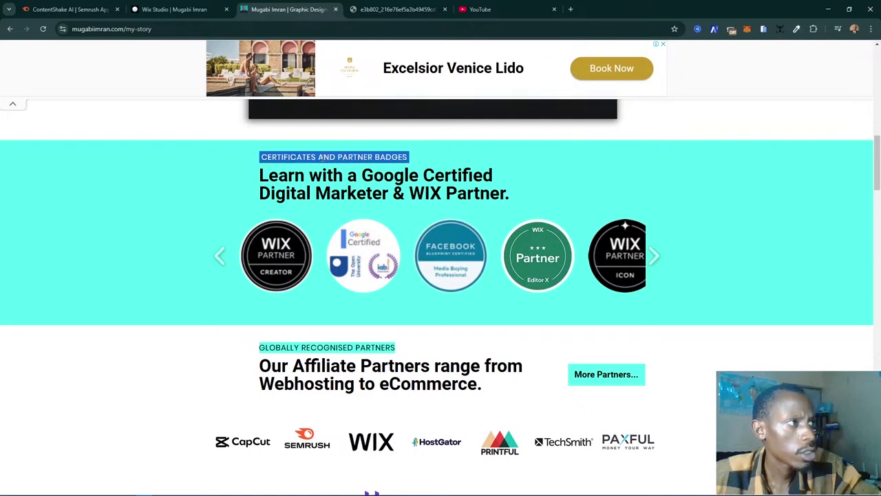
click(259, 161)
triple_click(378, 156)
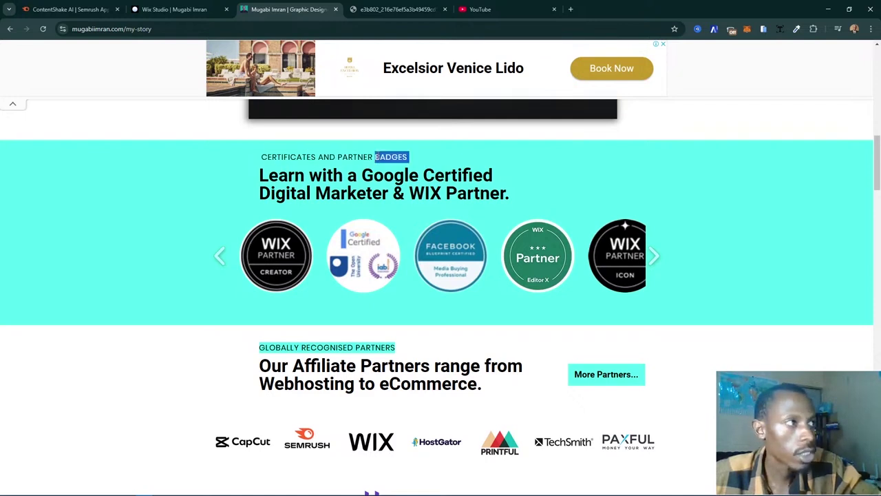
click(449, 159)
double_click(380, 157)
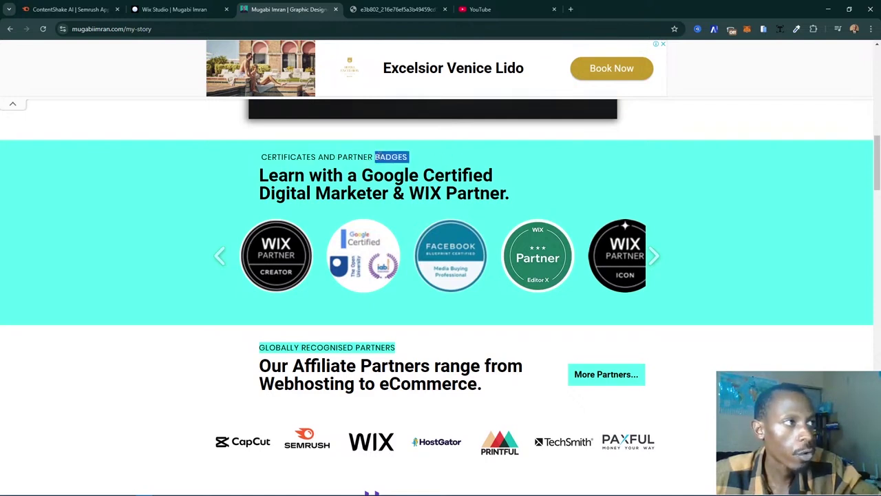
click(422, 160)
triple_click(422, 159)
key(ctrl+c)
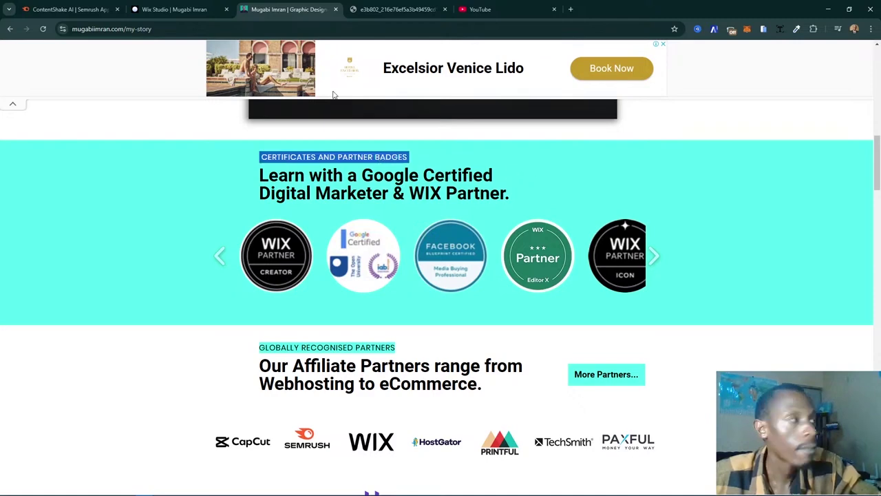
click(174, 9)
- Replace the duplicate's MOTION GRAPHICS SHOW REEL 2018 label with CERTIFICATES AND PARTNER BADGES
click(415, 182)
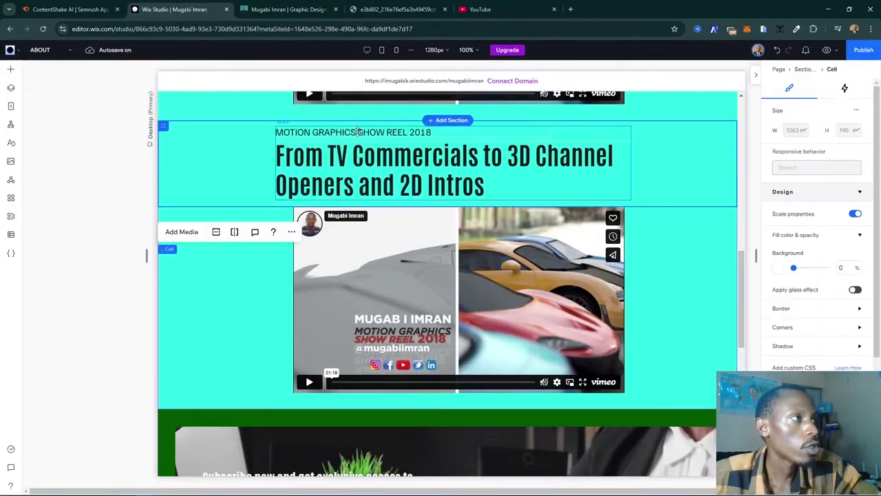
click(358, 133)
click(386, 135)
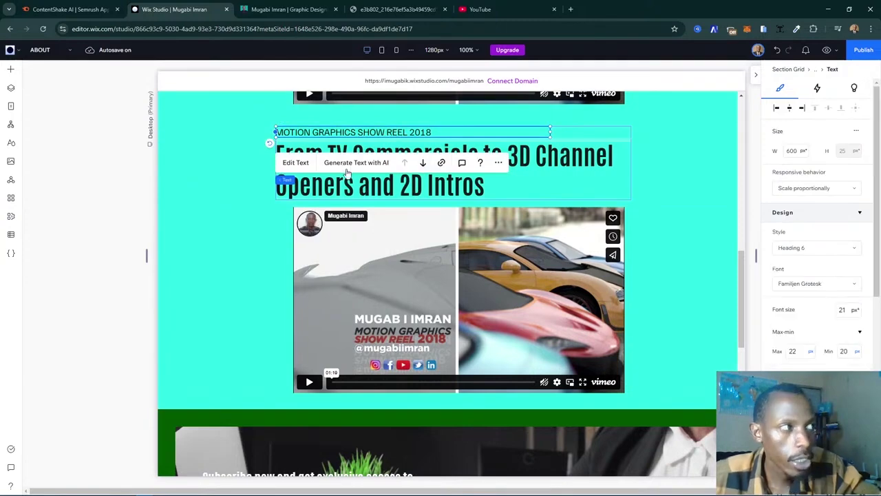
click(295, 162)
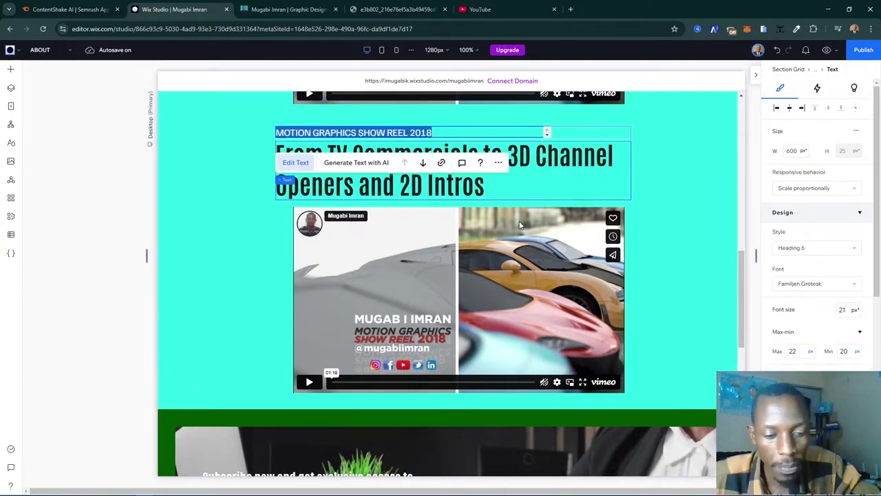
key(ctrl+v)
- Paste the live site's Google Certified heading into the duplicate and set it to 45 px
click(290, 9)
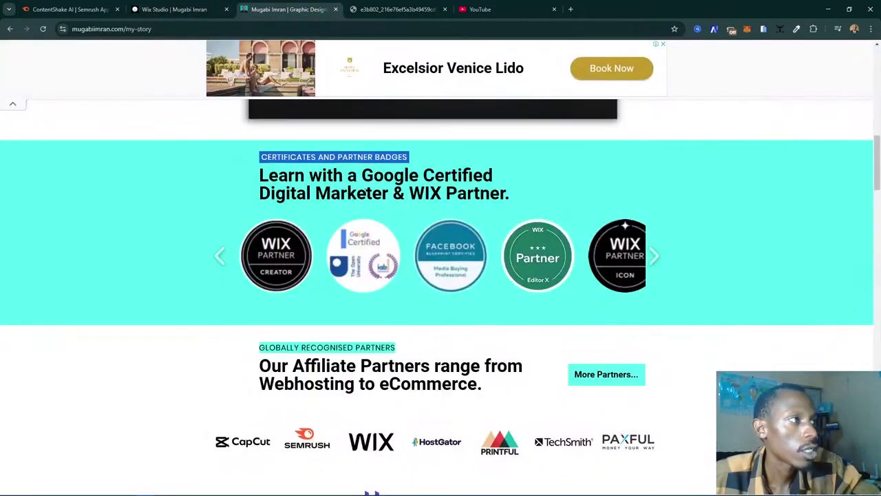
triple_click(355, 193)
key(ctrl+c)
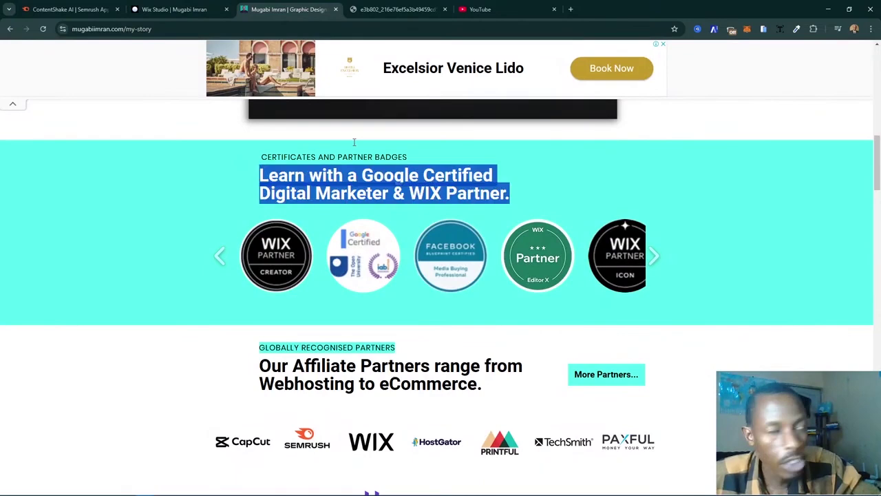
click(175, 9)
double_click(521, 197)
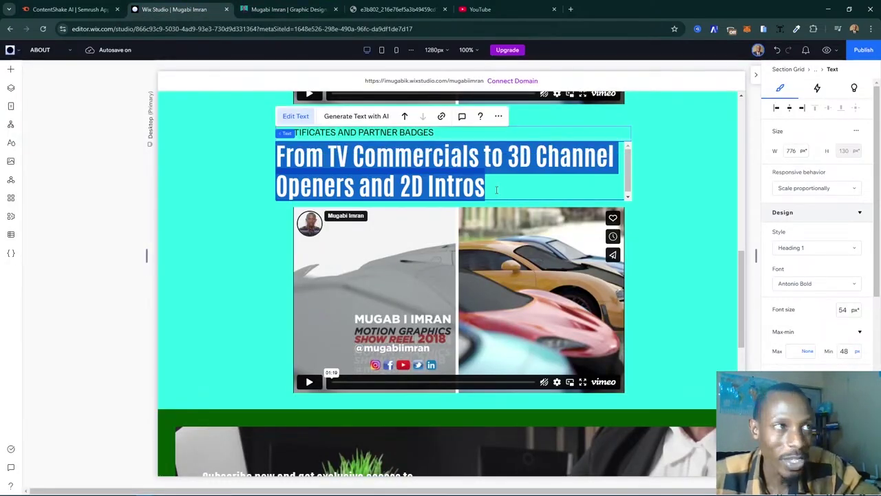
key(ctrl+v)
key(ctrl+a)
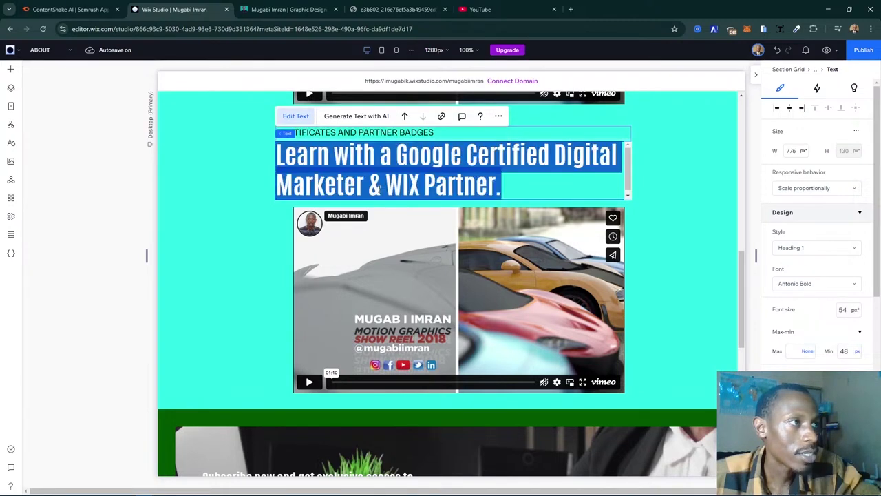
click(841, 308)
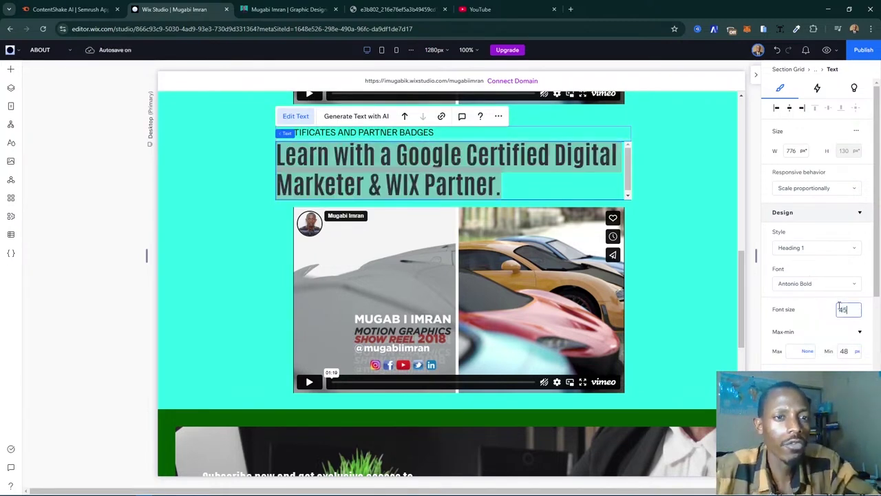
text(45)
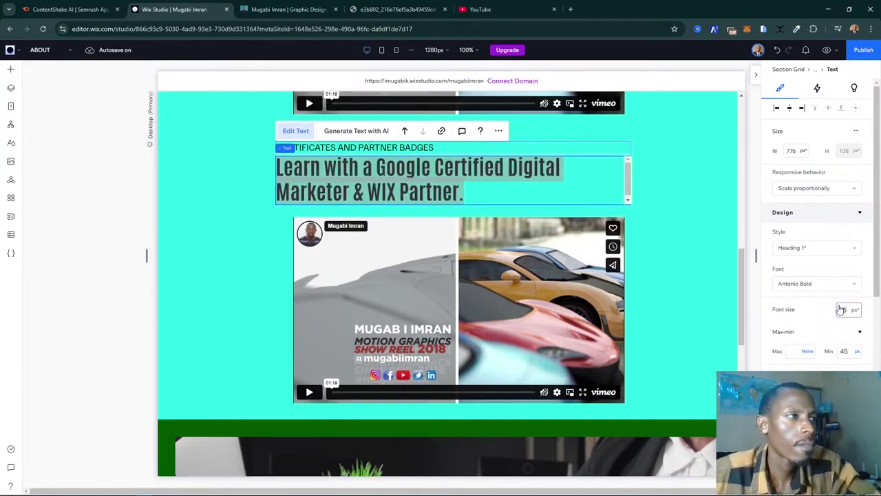
click(682, 237)
- Set the original reel's From TV Commercials heading to 45 px font size
scroll(649, 226, up, 5)
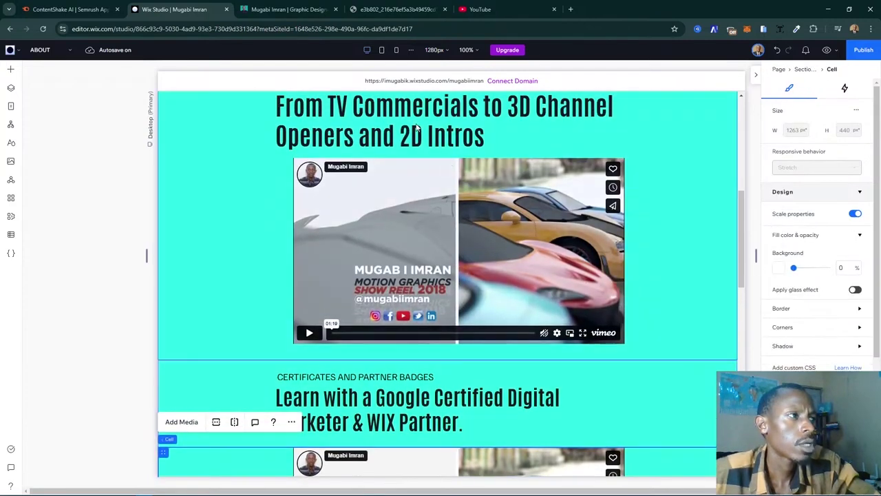
scroll(416, 167, up, 1)
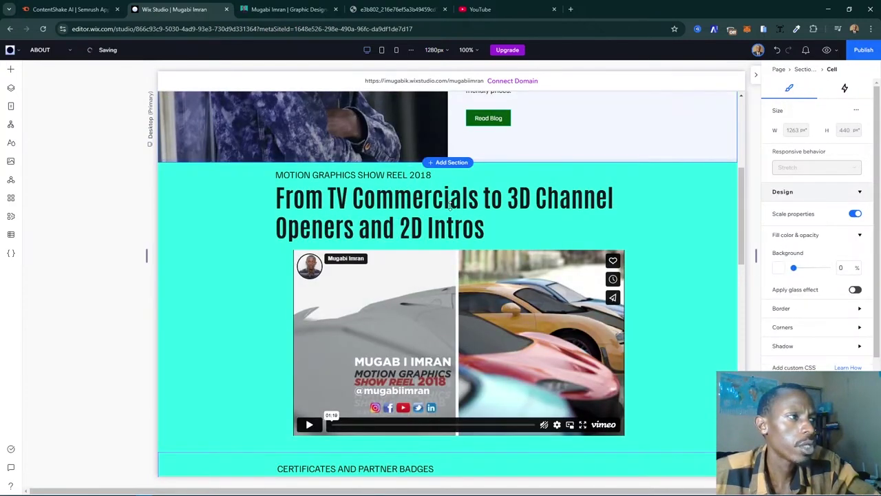
click(409, 210)
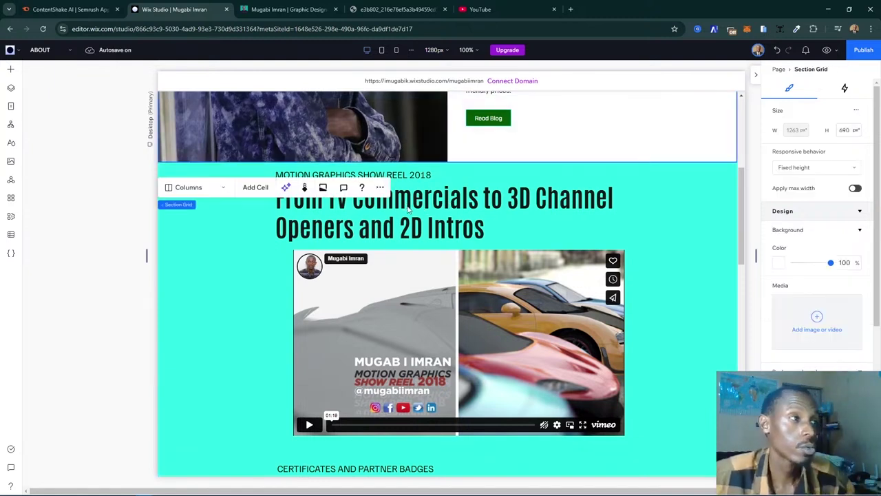
click(459, 212)
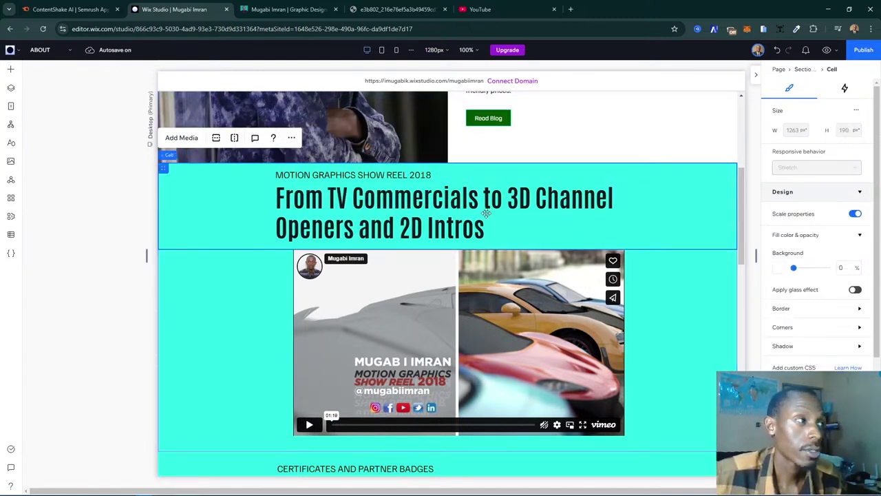
click(455, 217)
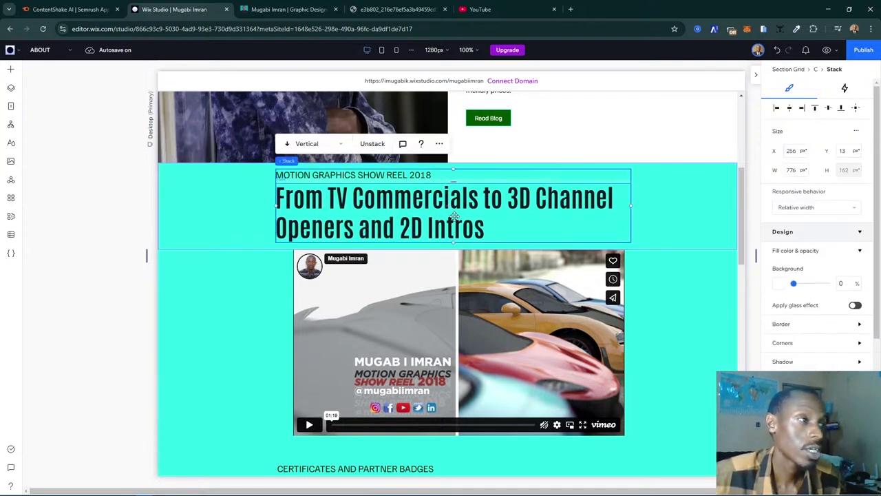
click(455, 216)
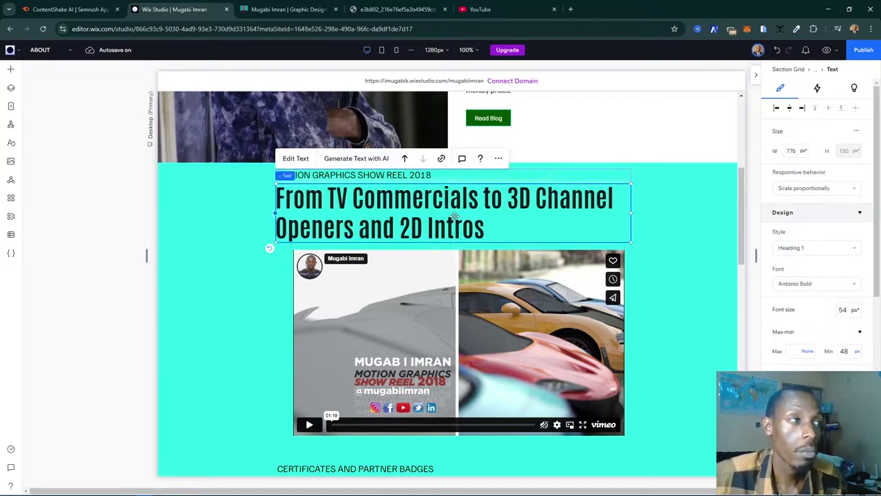
click(843, 310)
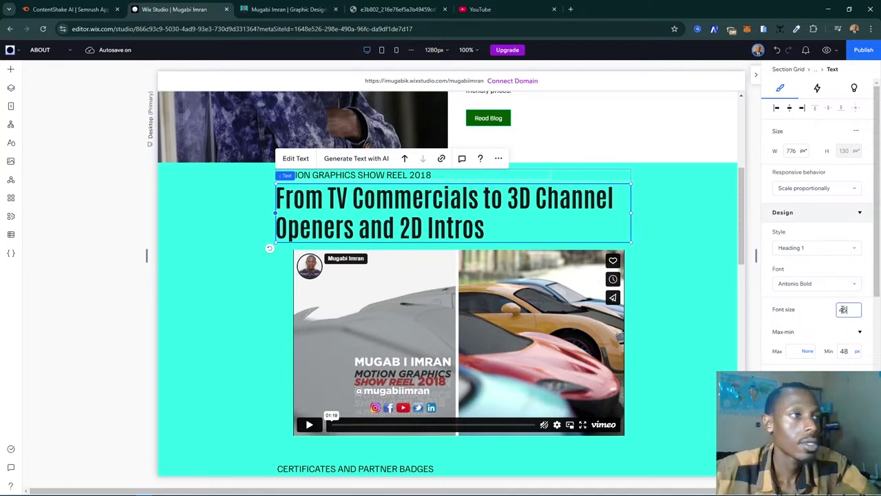
text(45)
key(Return)
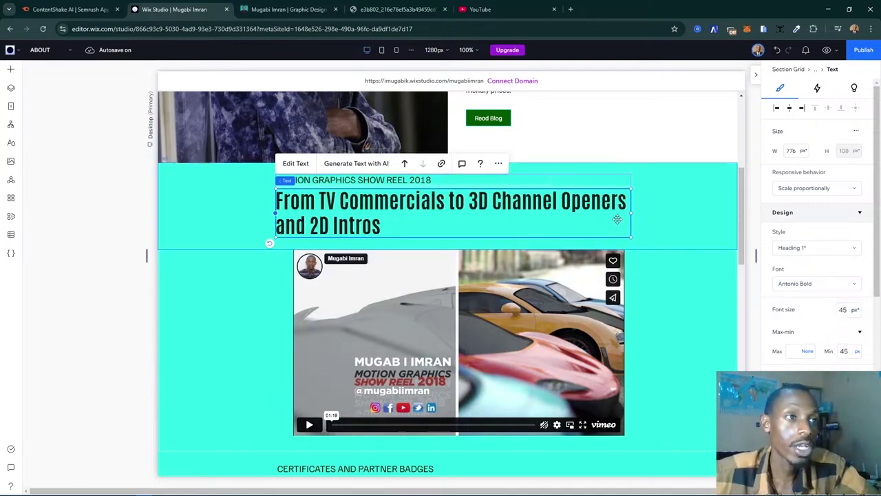
click(654, 224)
- Delete the Vimeo showreel video player from the certificates section, leaving its cell empty
scroll(391, 240, down, 5)
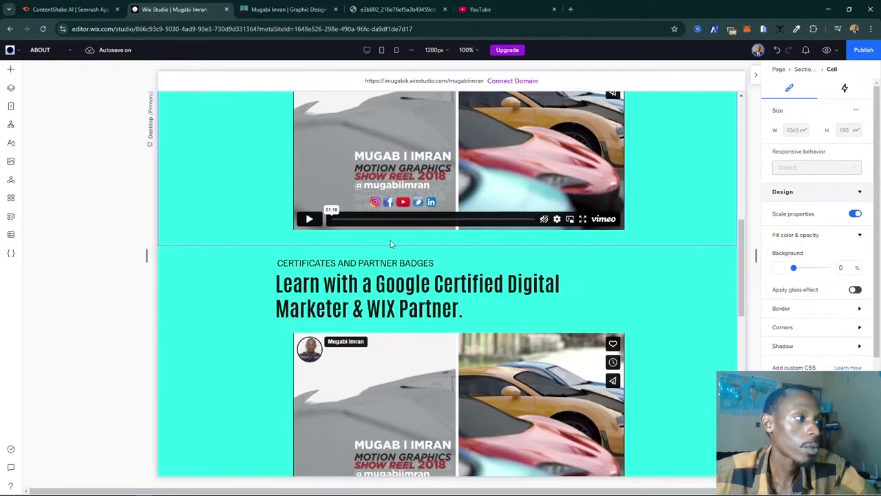
scroll(390, 242, down, 3)
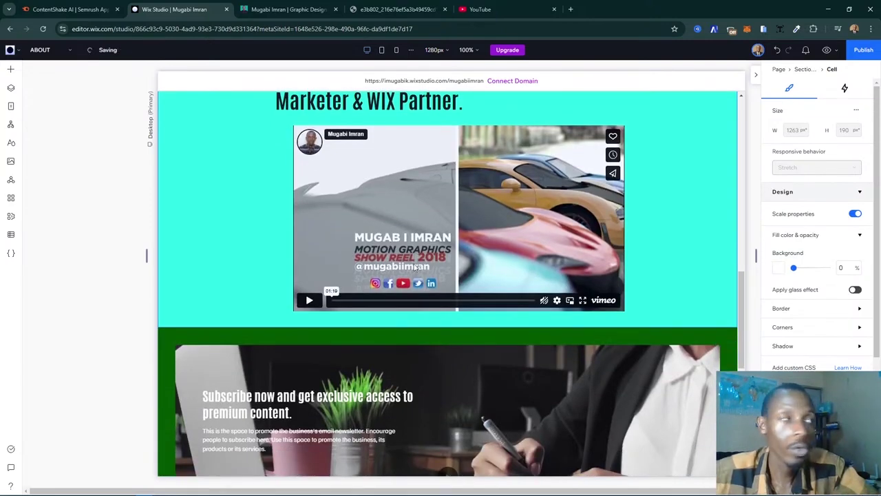
scroll(500, 194, up, 3)
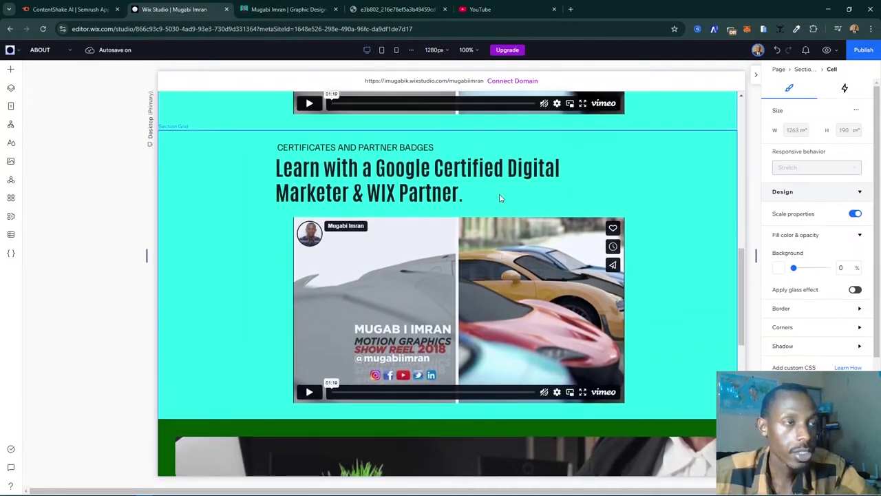
click(487, 273)
click(431, 277)
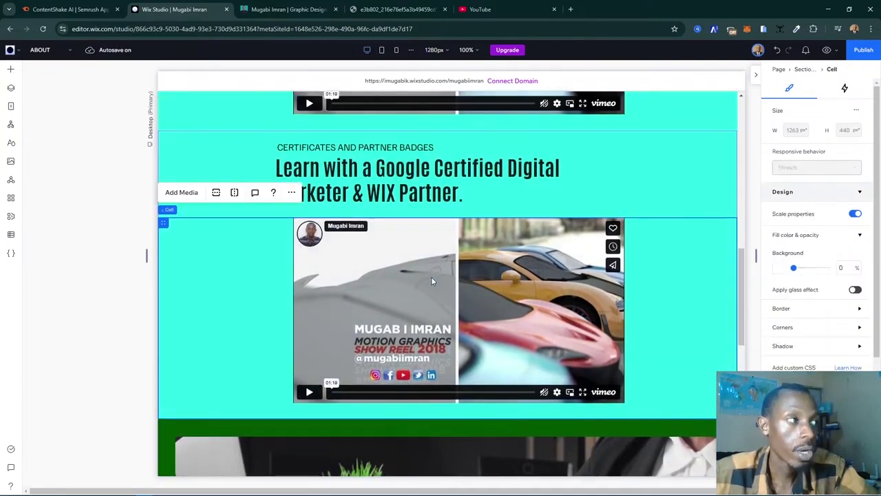
click(275, 9)
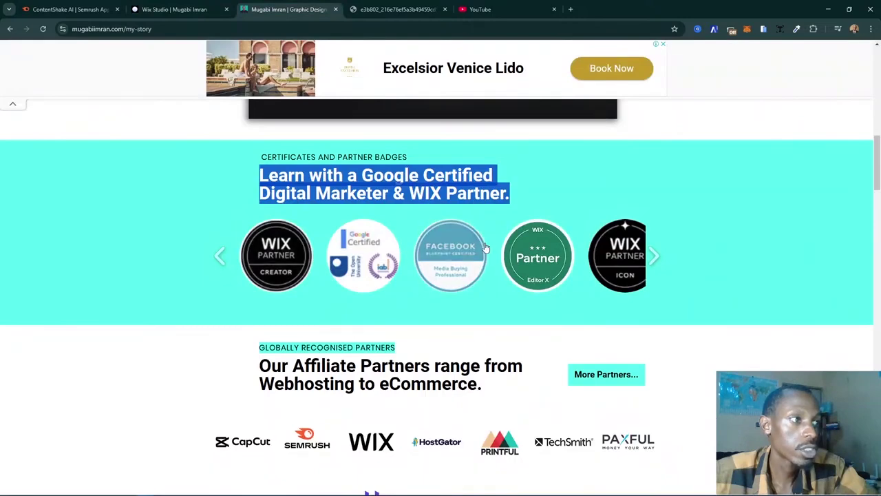
click(176, 9)
click(398, 270)
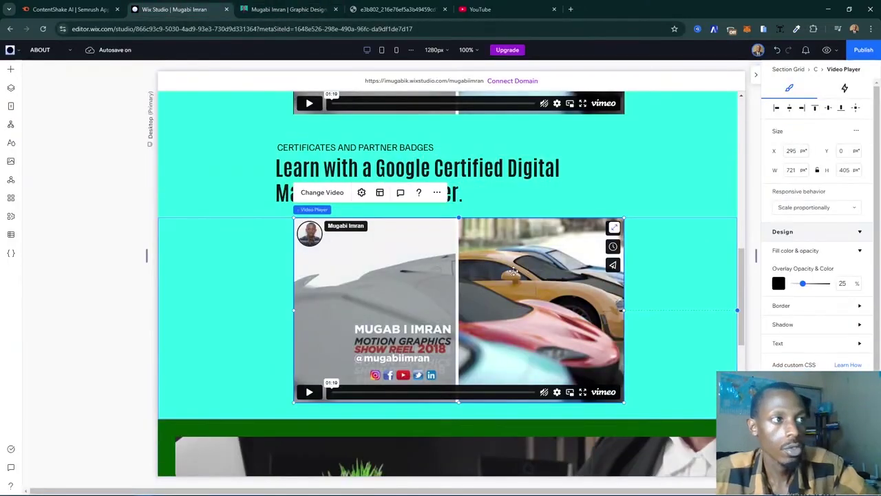
key(Delete)
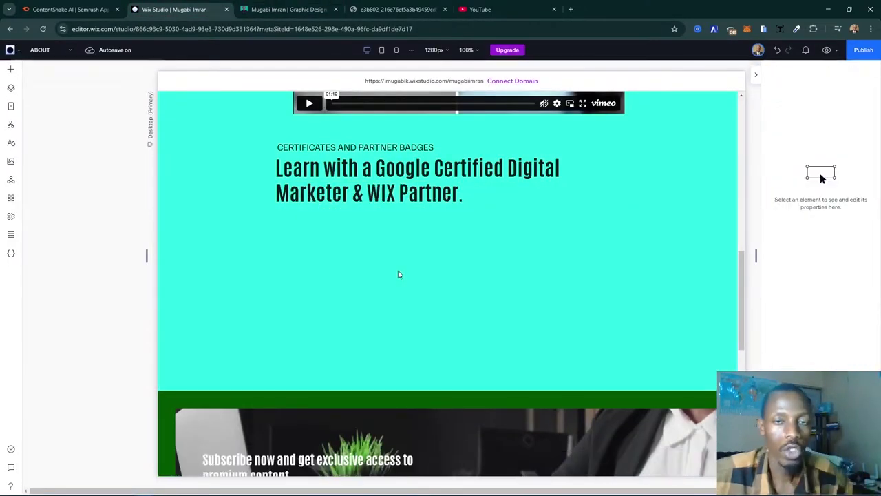
click(399, 270)
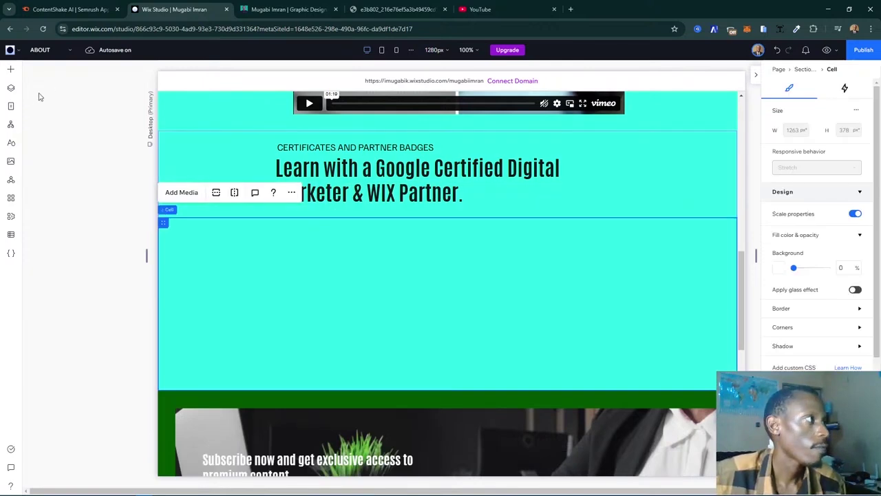
- Open Add Elements with the A shortcut, choose Media and browse the Pro Gallery layouts
key(a)
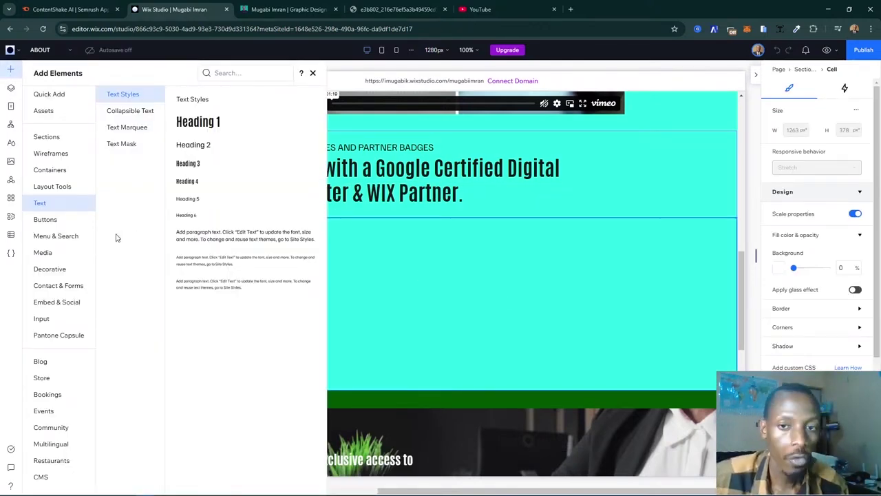
click(43, 252)
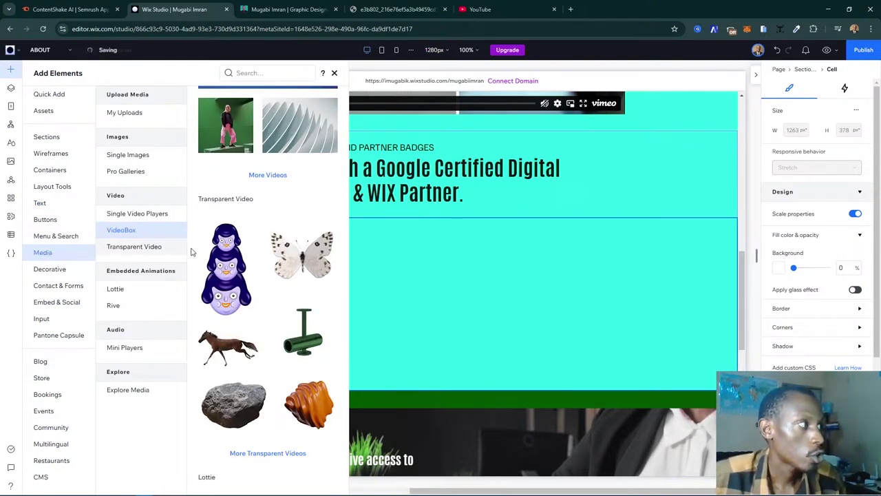
click(119, 172)
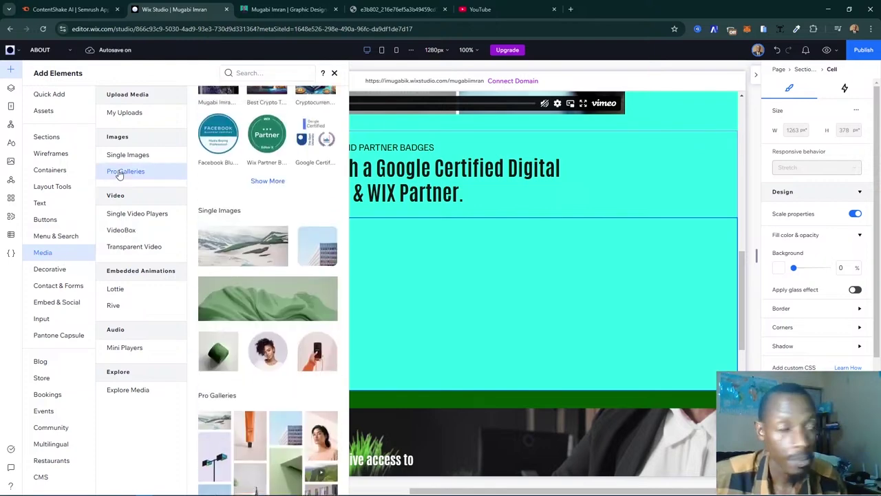
scroll(285, 175, up, 2)
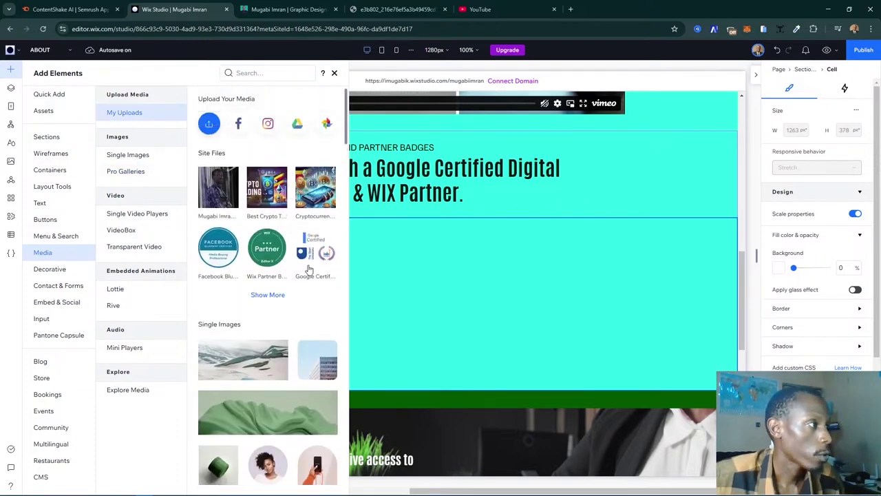
scroll(305, 269, down, 3)
scroll(270, 330, down, 4)
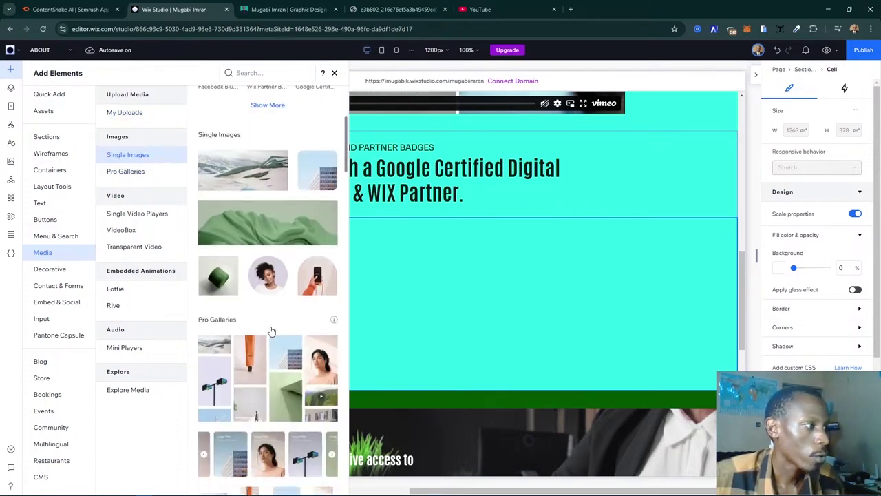
scroll(271, 330, down, 10)
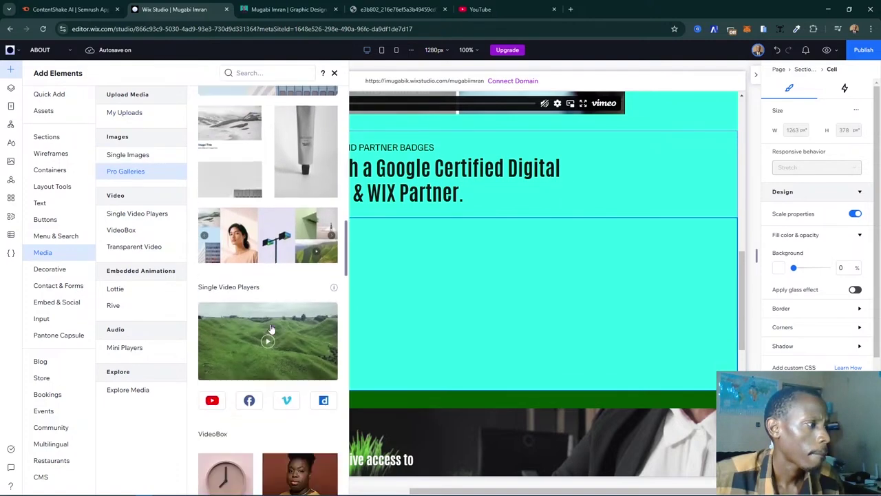
scroll(271, 330, up, 5)
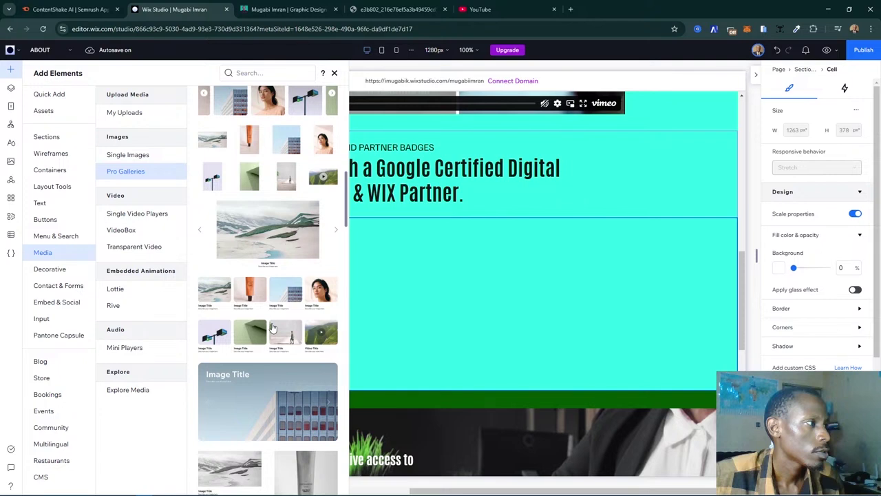
scroll(269, 310, up, 3)
scroll(267, 297, up, 3)
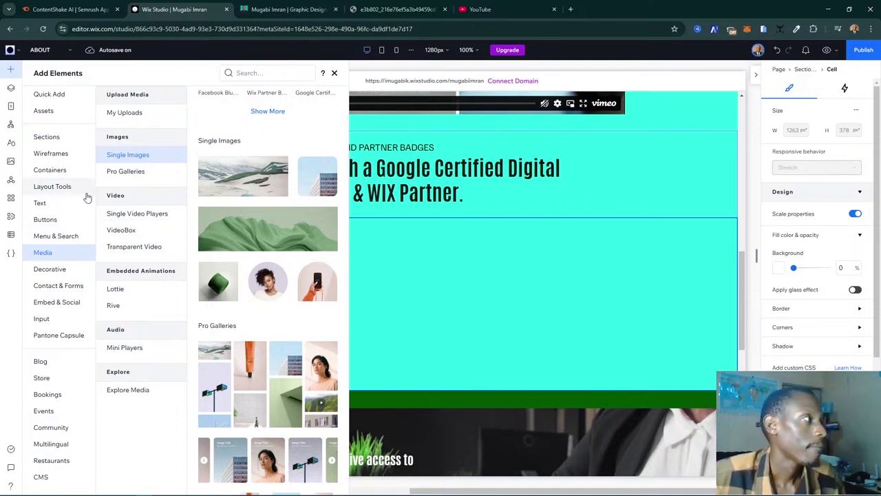
click(55, 153)
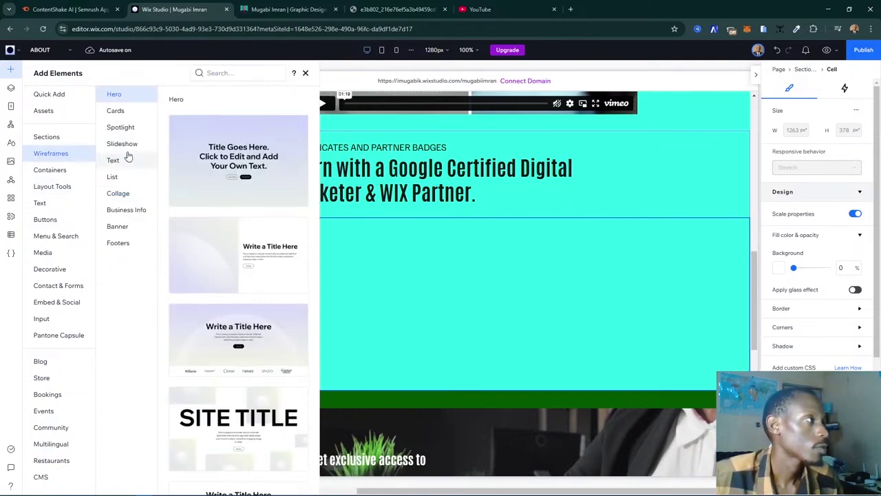
click(130, 146)
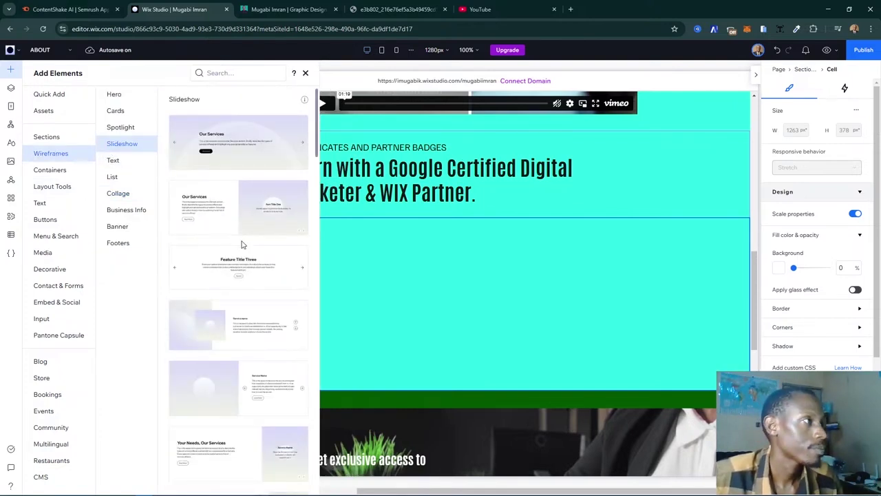
scroll(242, 246, down, 3)
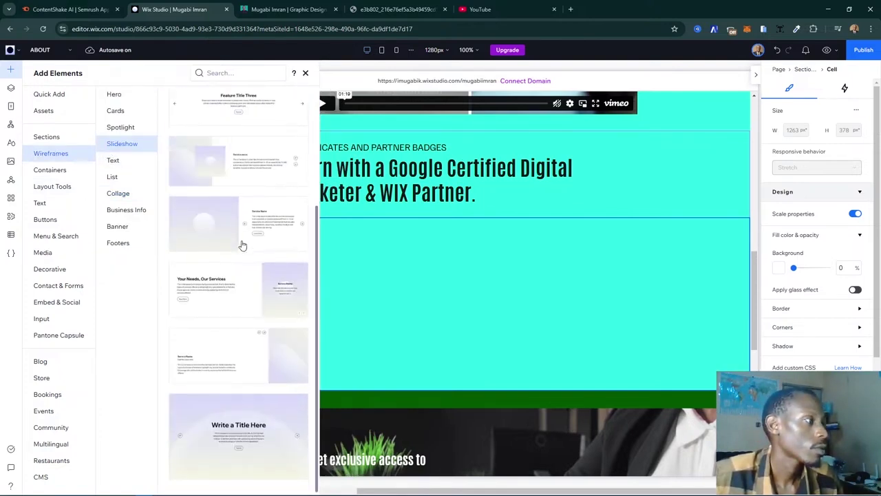
scroll(242, 245, up, 3)
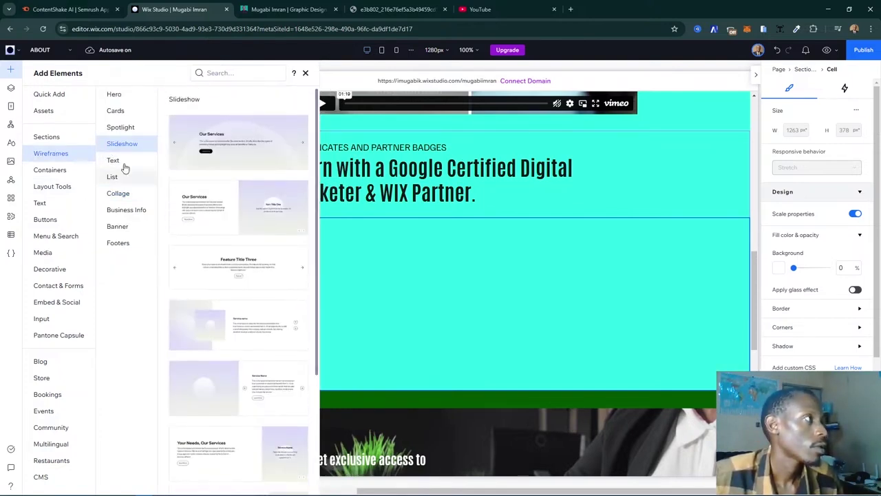
click(44, 135)
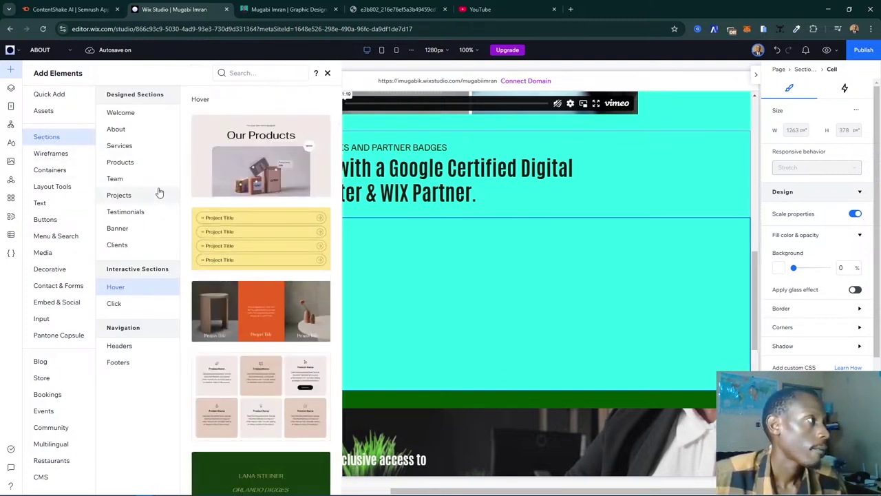
scroll(184, 178, down, 1)
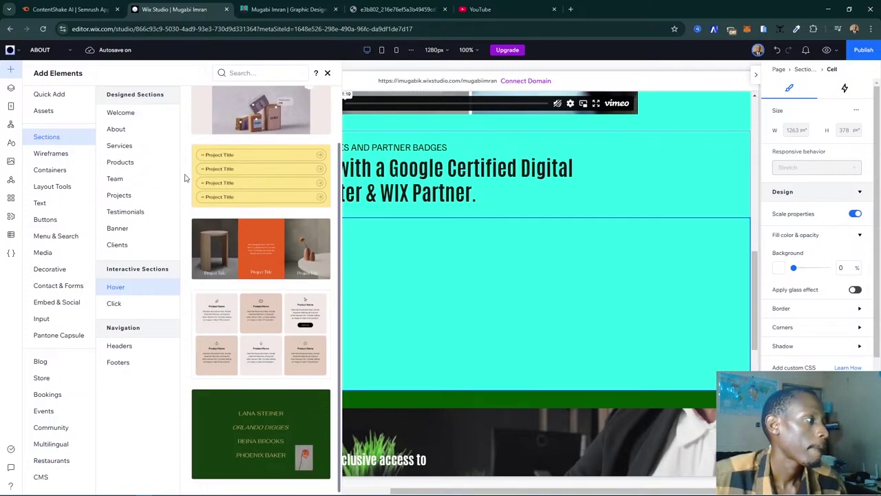
click(115, 128)
click(130, 117)
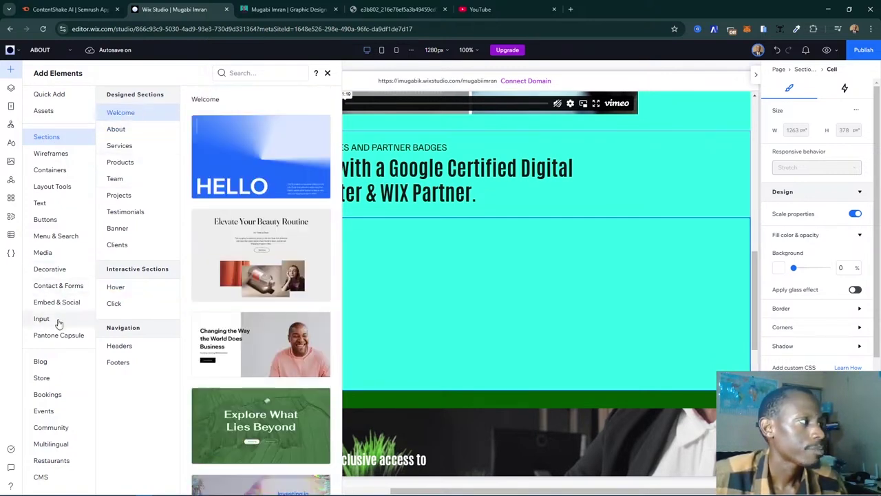
- Place the carousel slider Pro Gallery from Media into the empty certificates cell
click(43, 253)
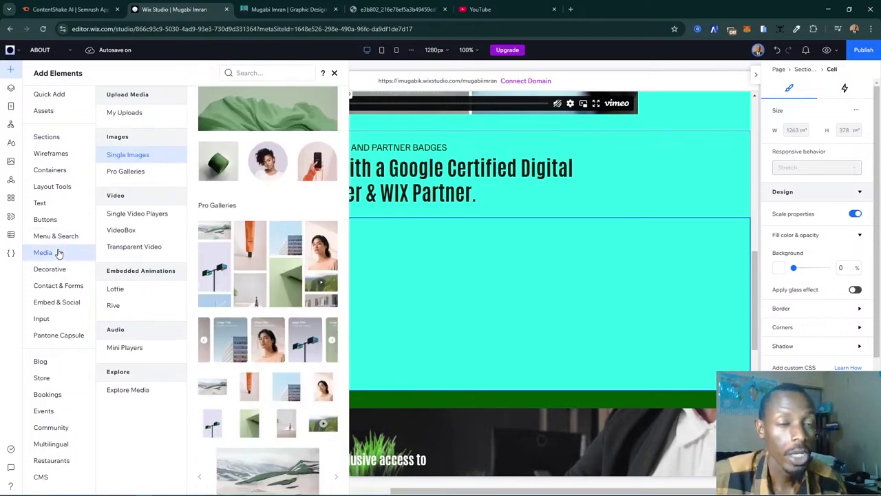
scroll(281, 206, up, 3)
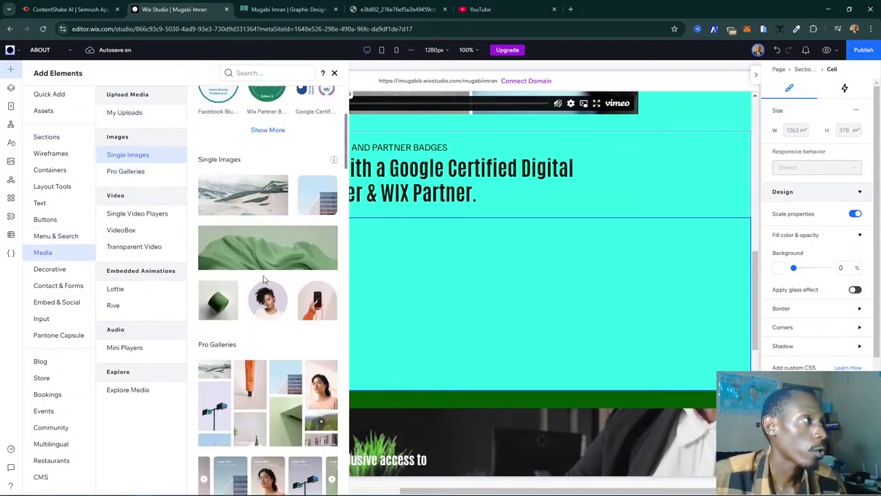
click(157, 173)
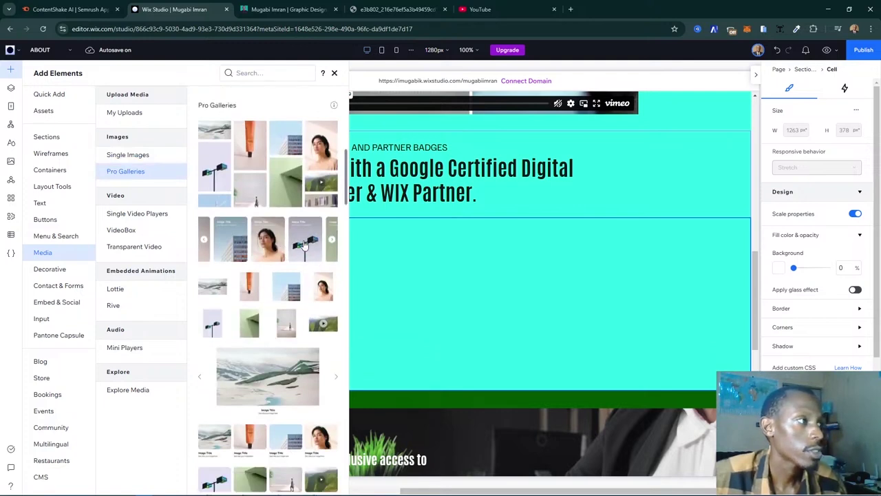
drag(305, 246, 305, 245)
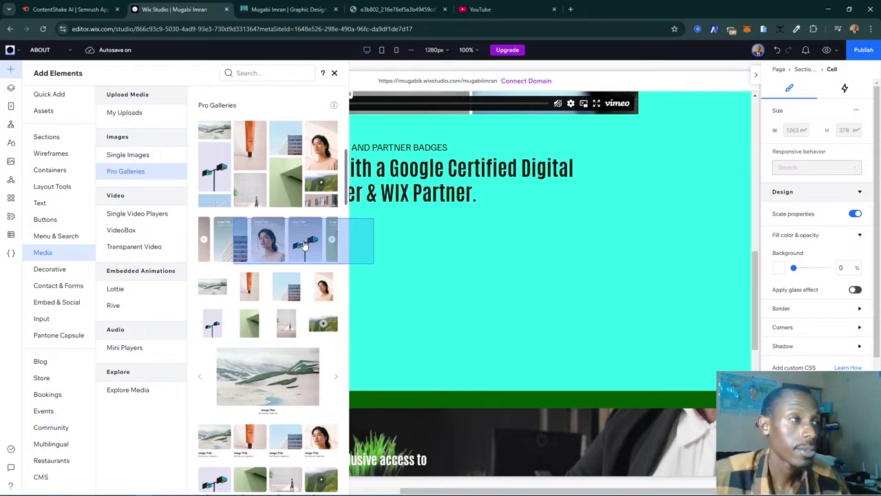
drag(305, 245, 305, 245)
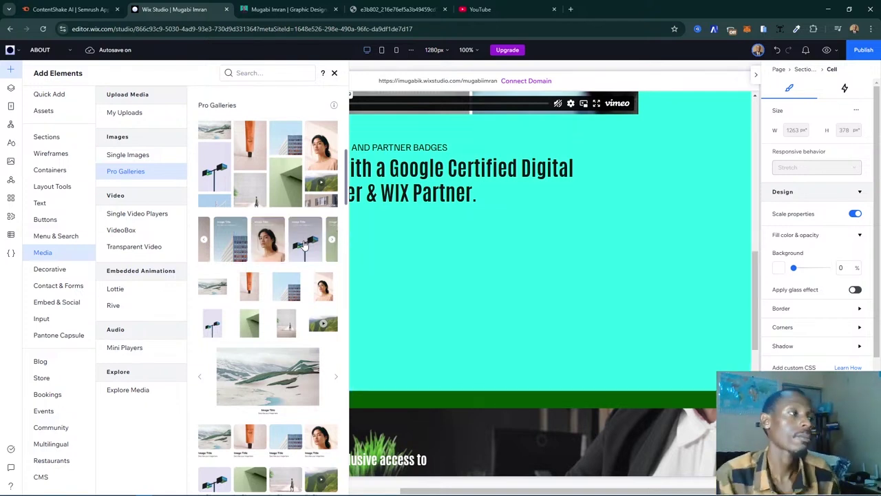
click(305, 244)
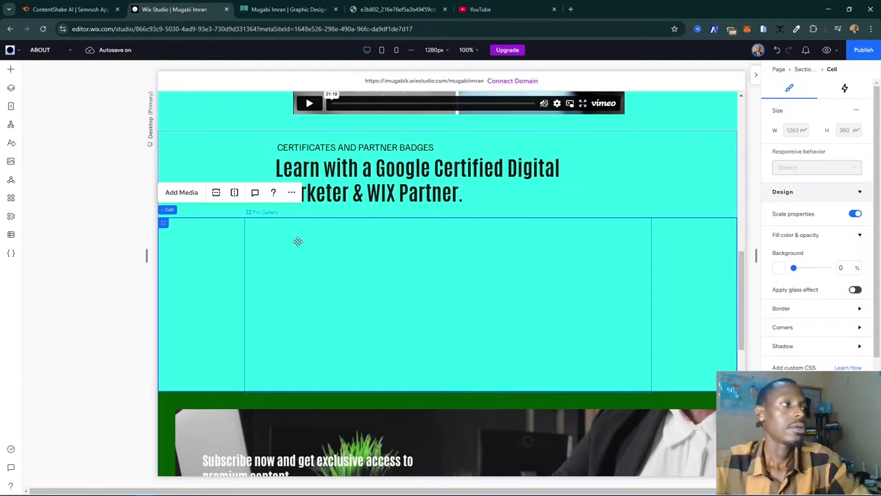
- Select all seven sample photos in the new gallery, delete them, and bring up Add Media
click(353, 272)
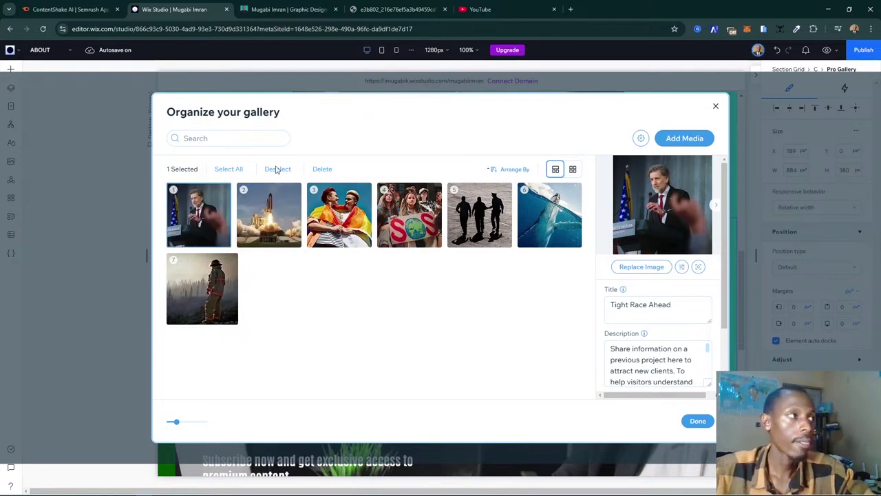
click(227, 169)
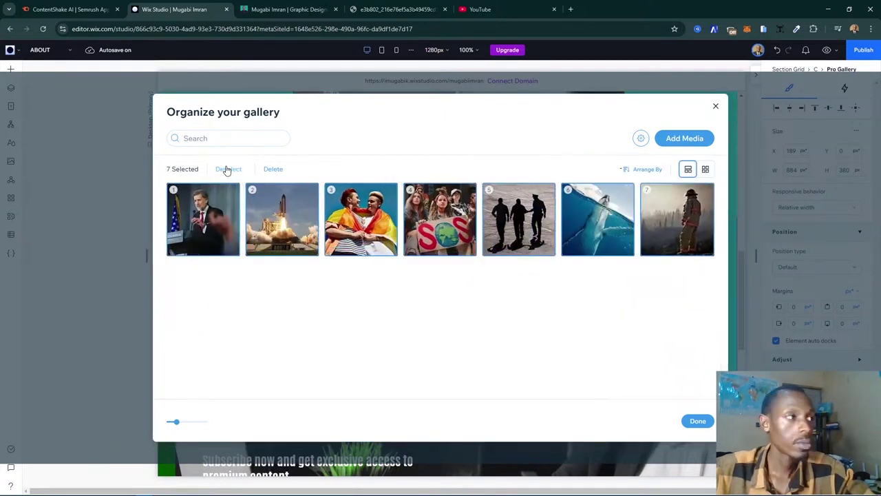
click(272, 170)
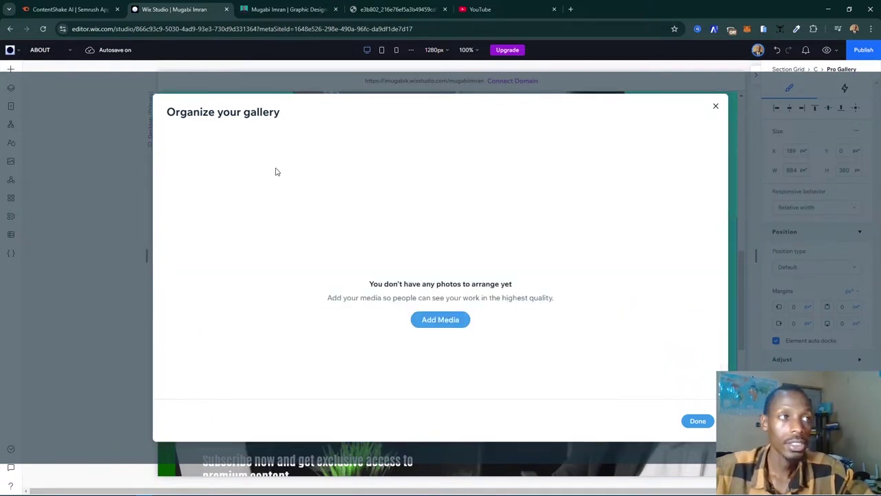
click(456, 328)
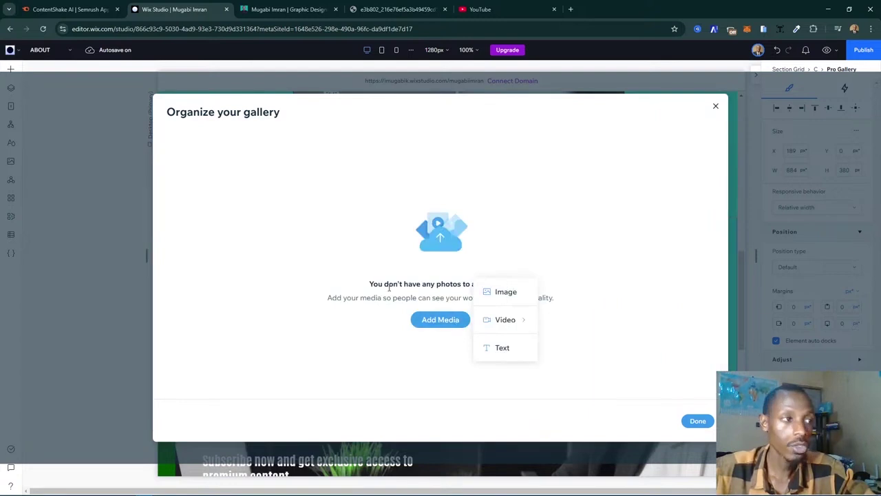
- Add the Facebook Blueprint, Editor X Partner, Google Certified, WIX Partner Creator and Icon badges from Site Files
click(506, 296)
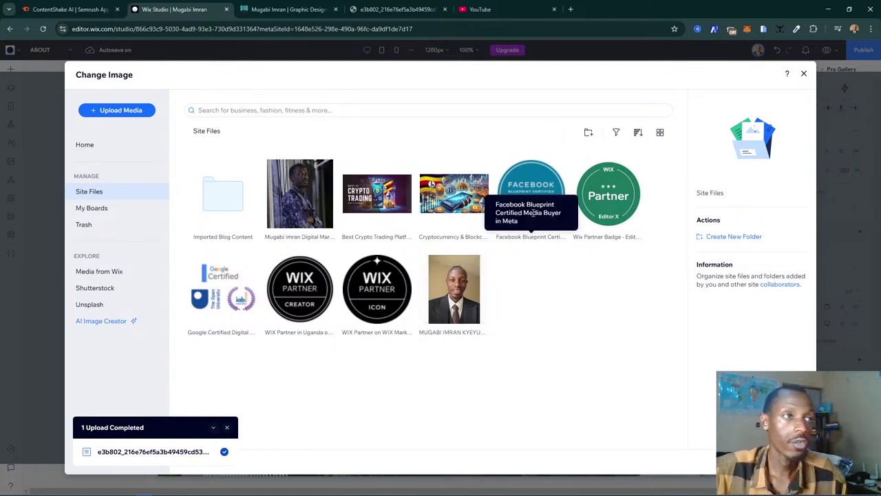
click(289, 9)
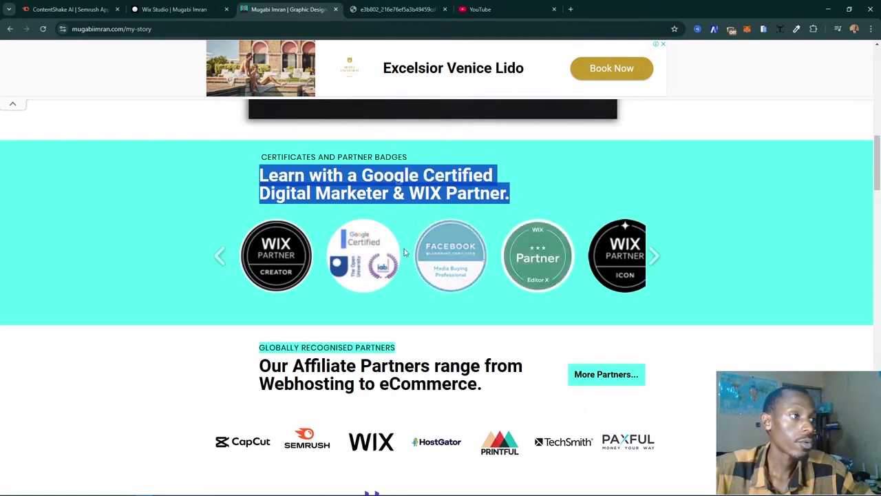
click(207, 9)
click(531, 193)
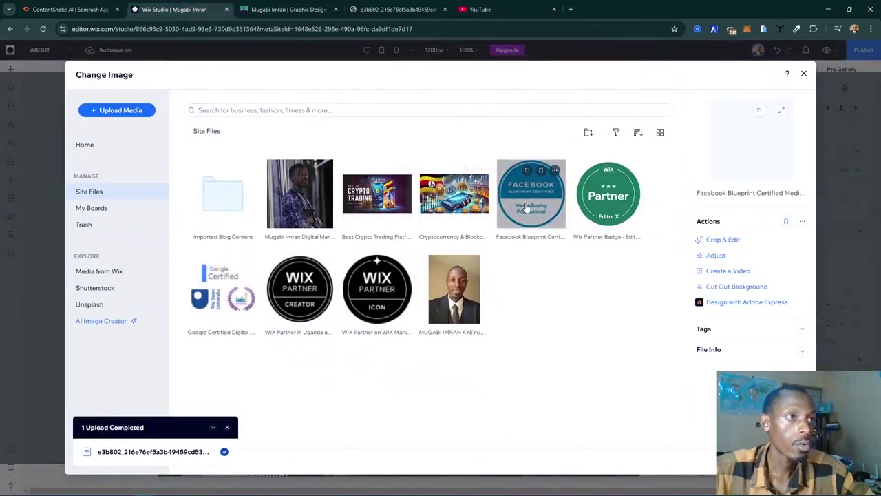
ctrl+click(608, 193)
ctrl+click(217, 290)
ctrl+click(300, 289)
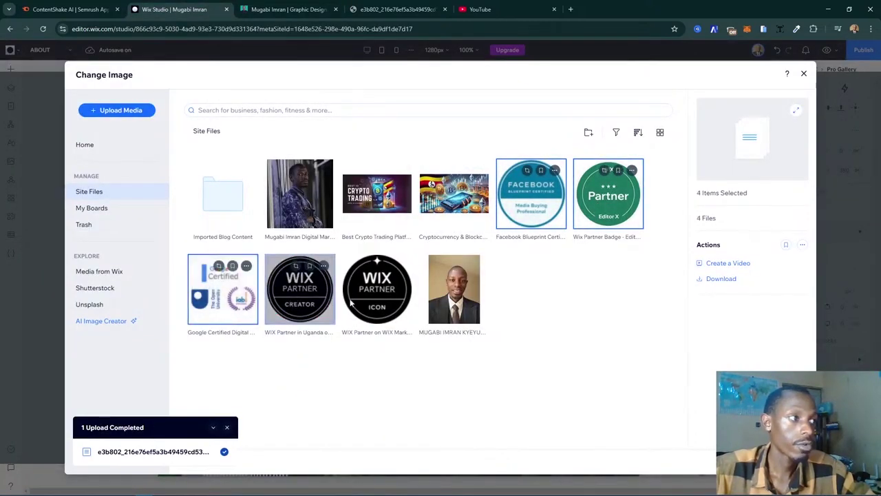
ctrl+click(376, 289)
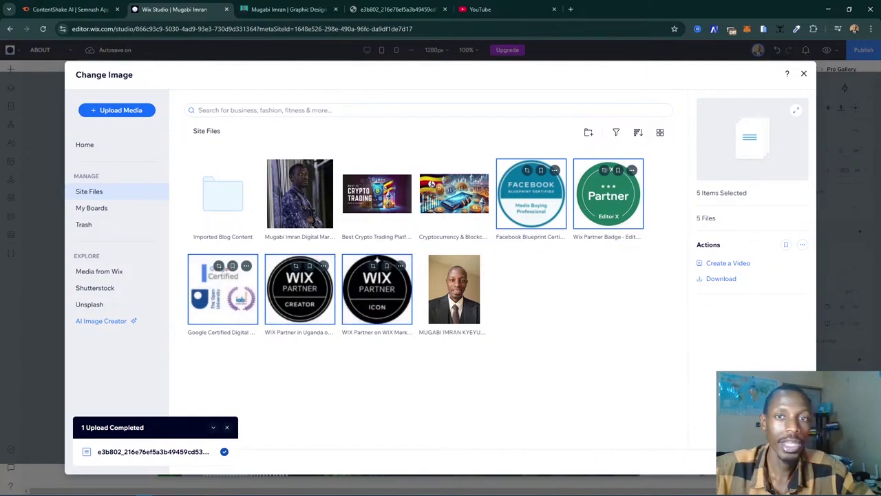
click(777, 462)
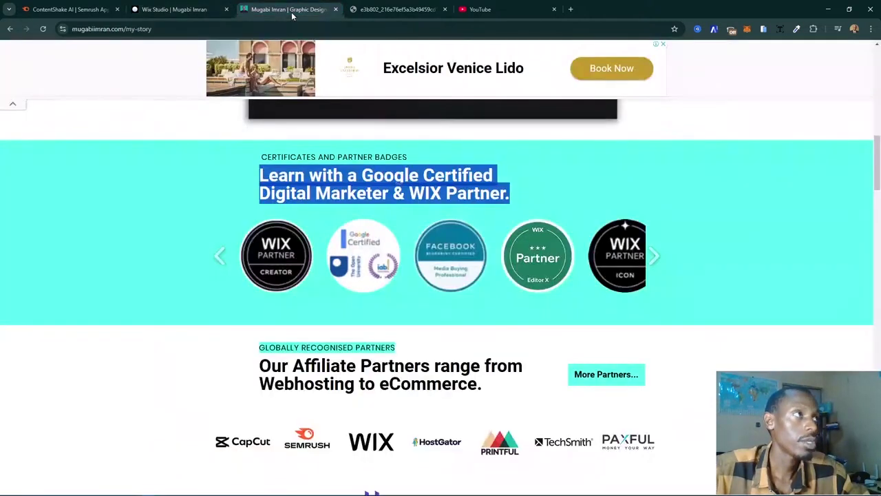
- Move Google Certified to first and WIX Partner Icon to third, then finish organizing
click(289, 9)
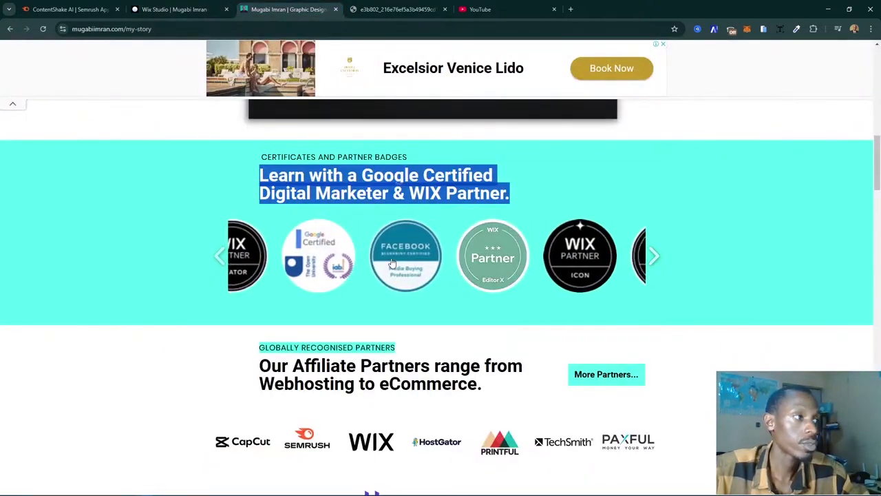
click(174, 9)
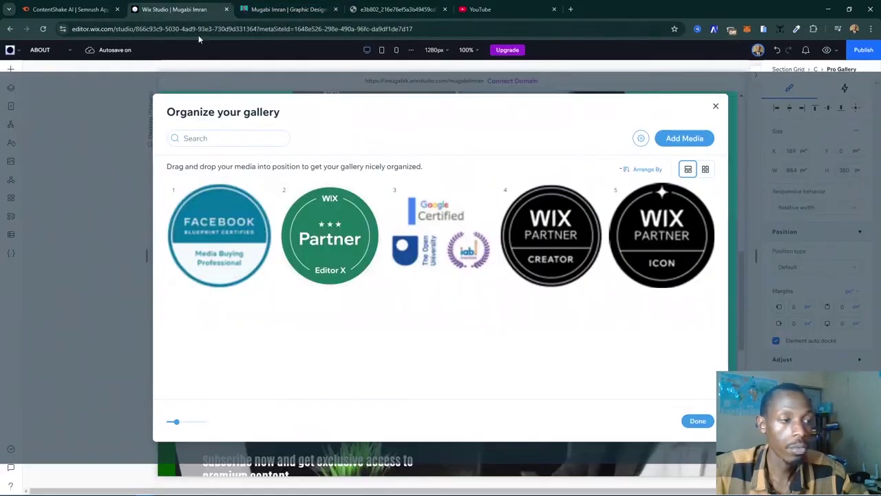
drag(437, 250, 219, 235)
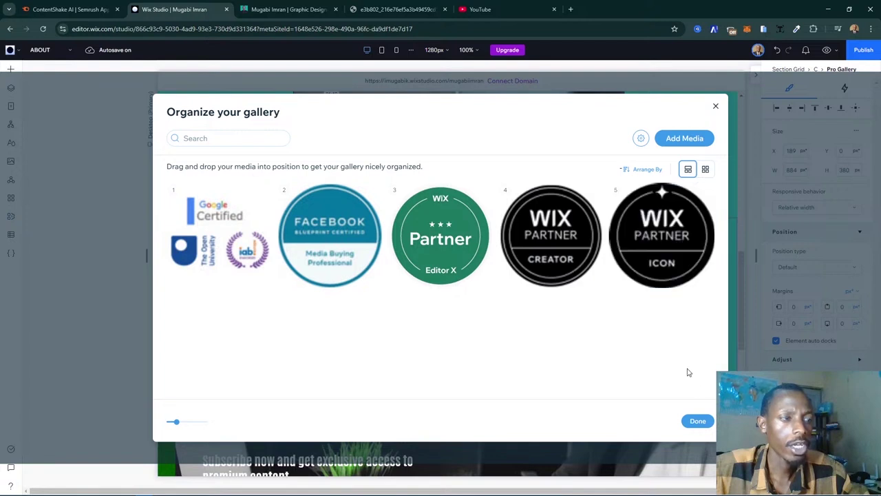
drag(608, 247, 448, 248)
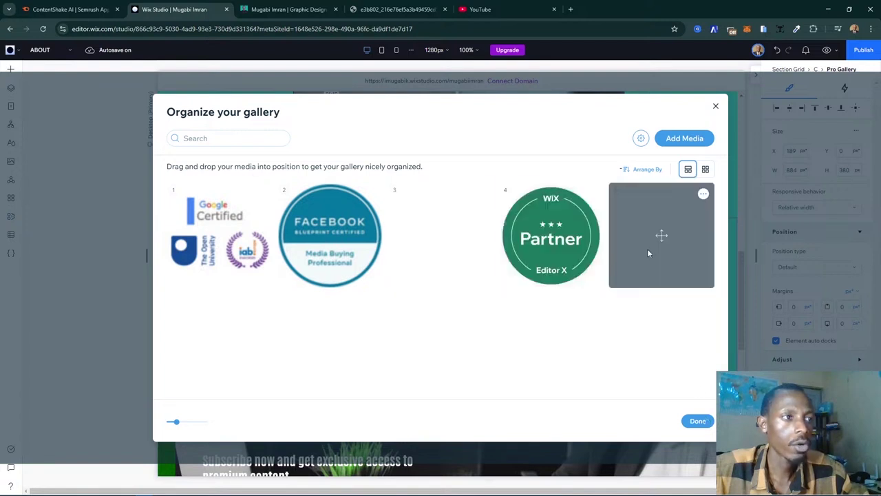
drag(669, 248, 567, 248)
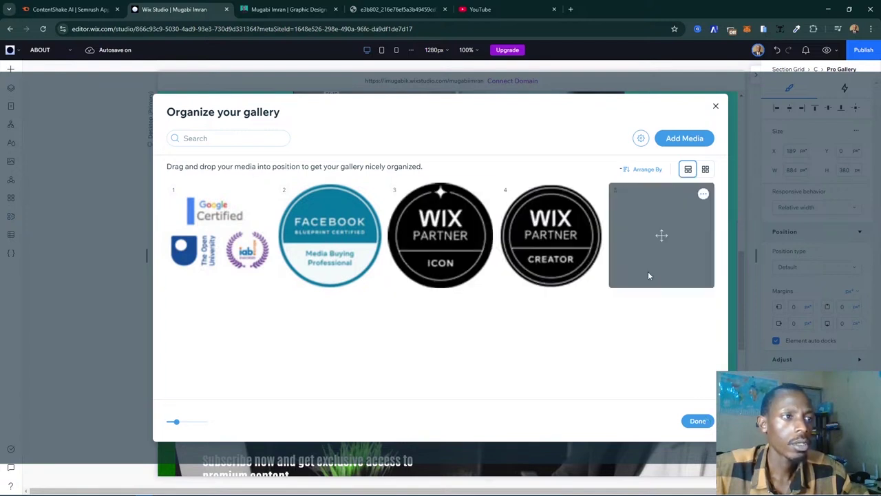
click(700, 422)
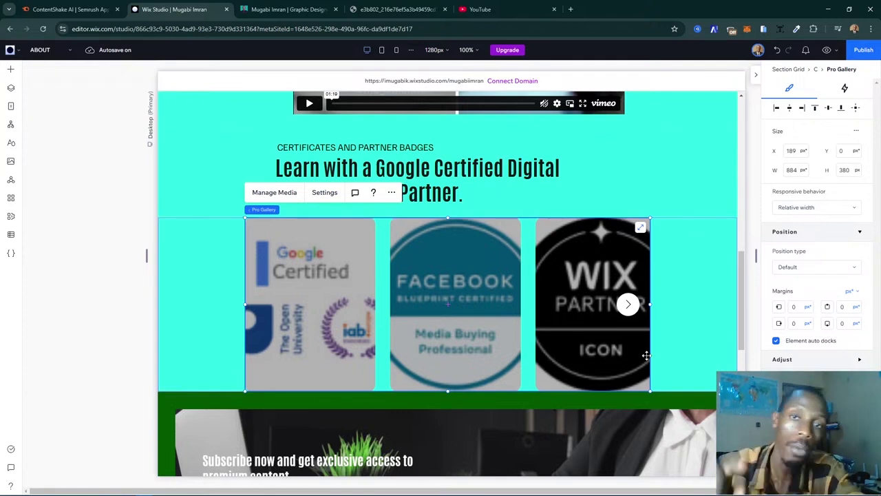
- In the gallery's Layout settings, change the image ratio from 3:4 to square 1:1
click(326, 194)
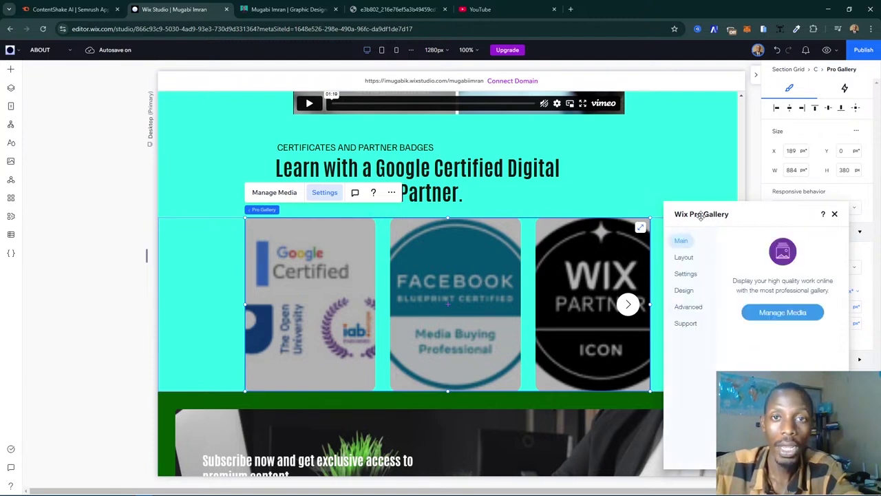
click(688, 262)
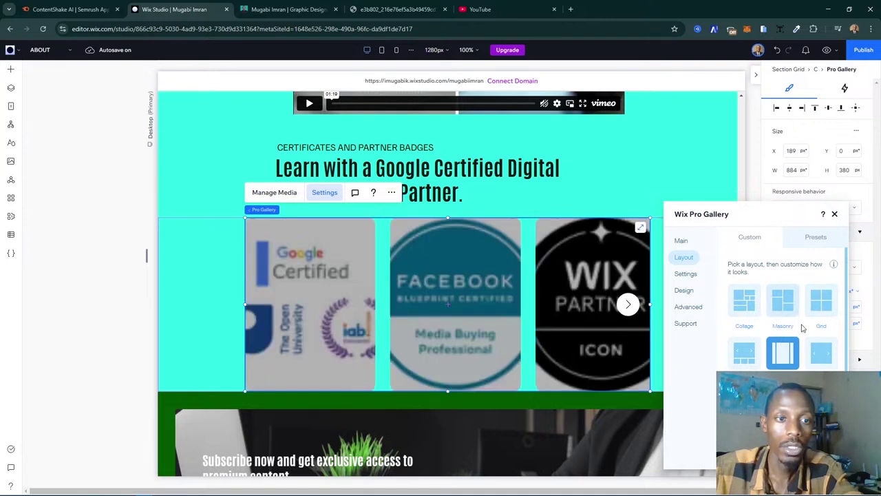
scroll(802, 328, down, 1)
scroll(803, 328, down, 2)
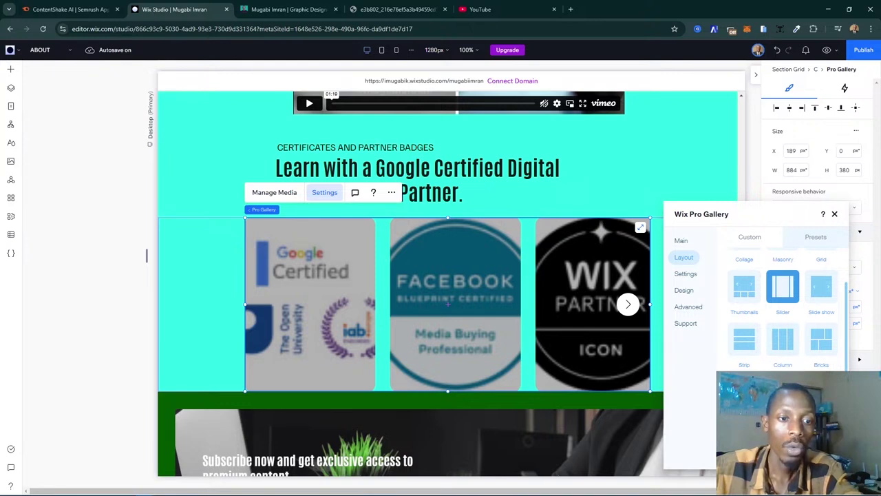
scroll(783, 310, down, 5)
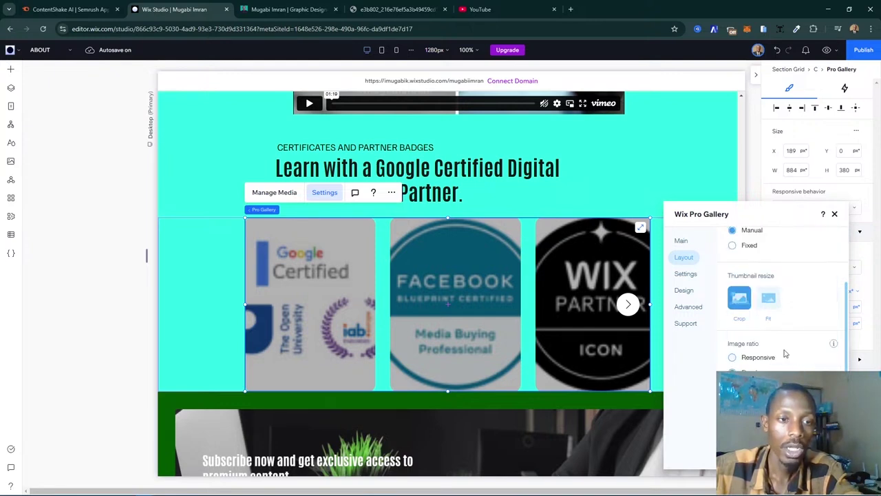
scroll(785, 353, down, 3)
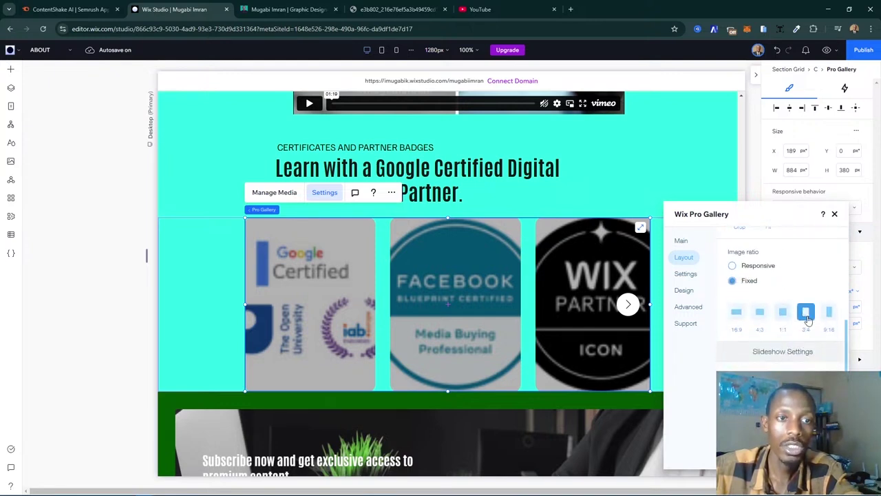
scroll(805, 313, up, 1)
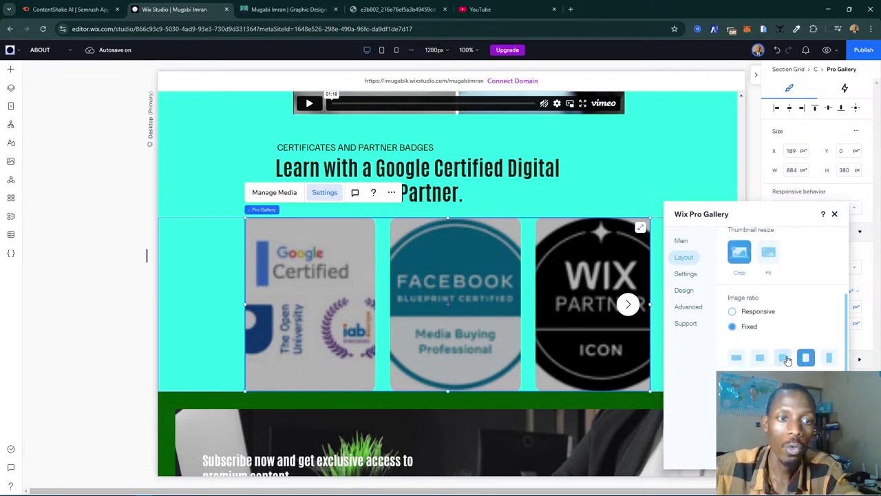
click(783, 358)
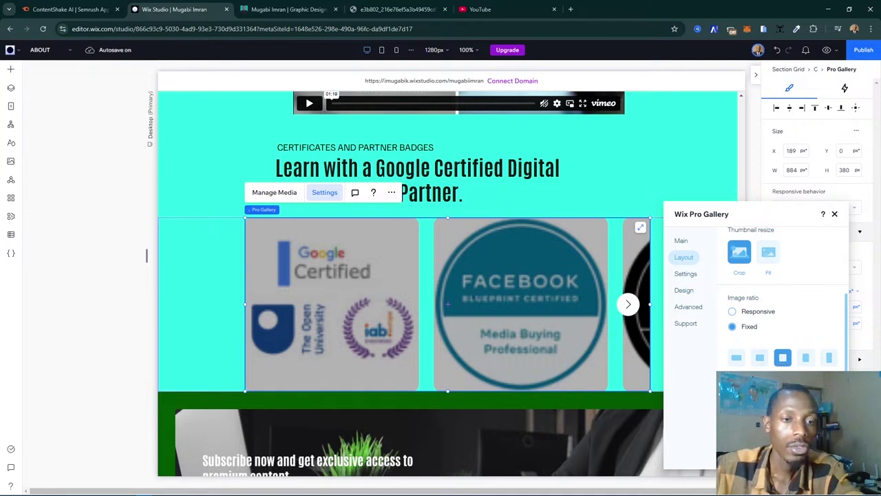
scroll(783, 296, down, 1)
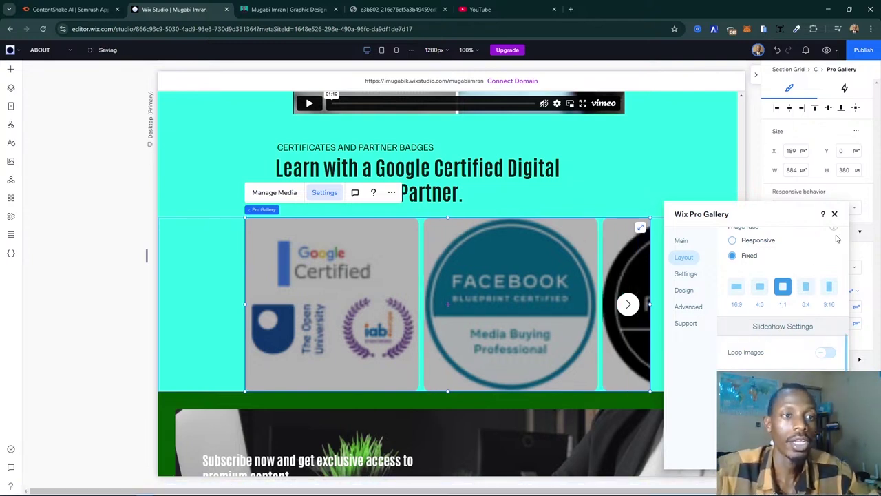
- Leave badge clicks set to Expand Mode in the gallery's Settings and close the panel
click(695, 273)
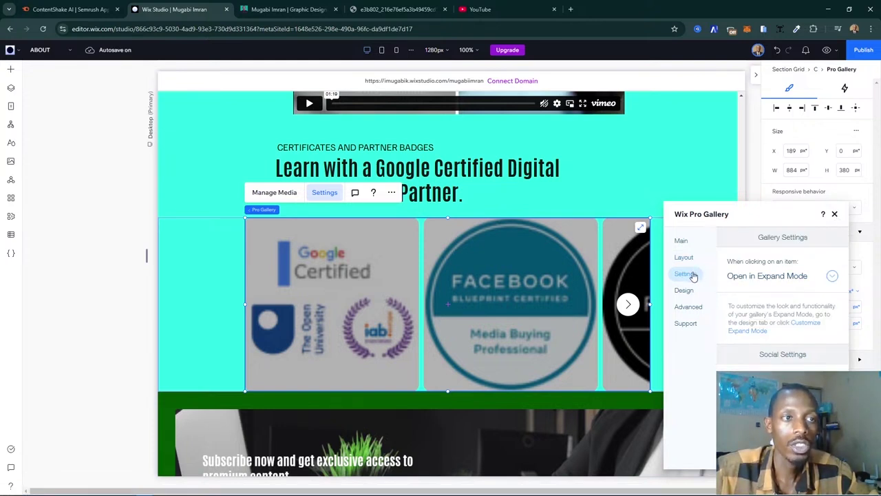
click(778, 276)
click(752, 263)
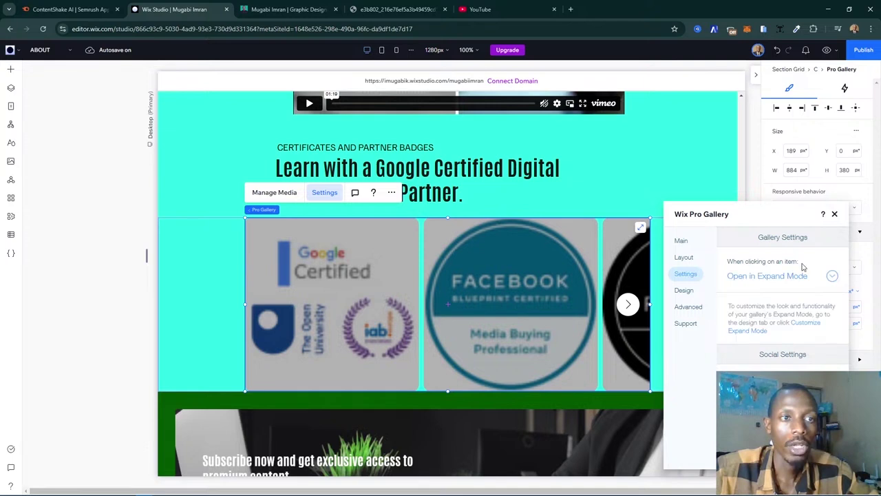
click(761, 279)
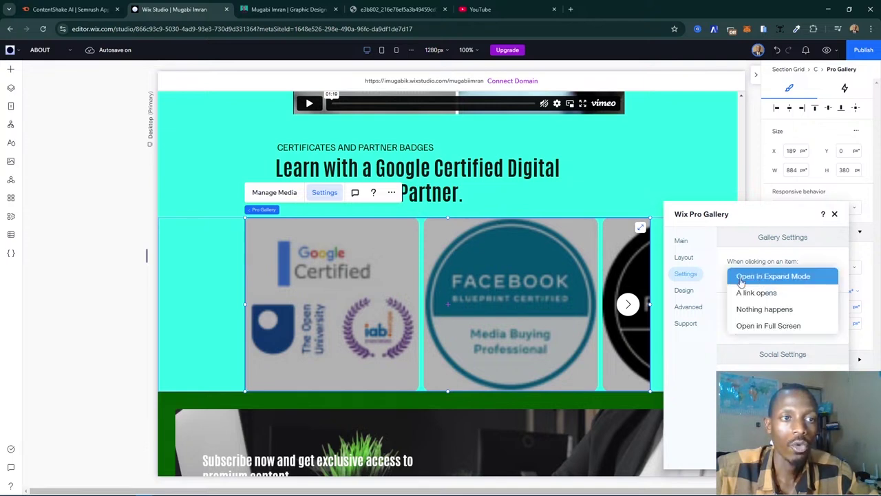
click(835, 215)
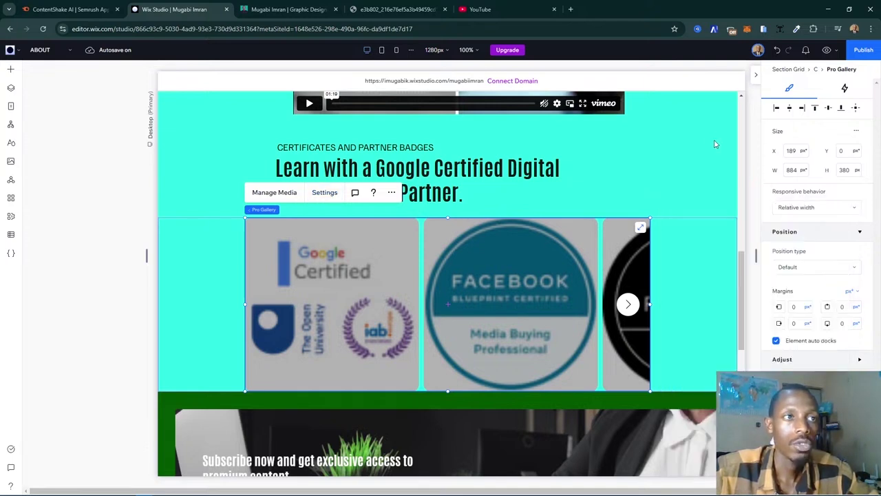
key(Escape)
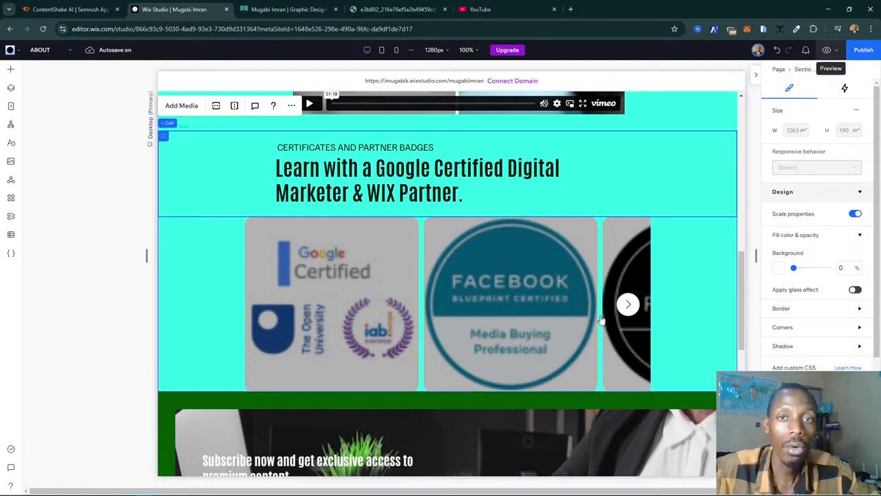
key(ctrl+shift+p)
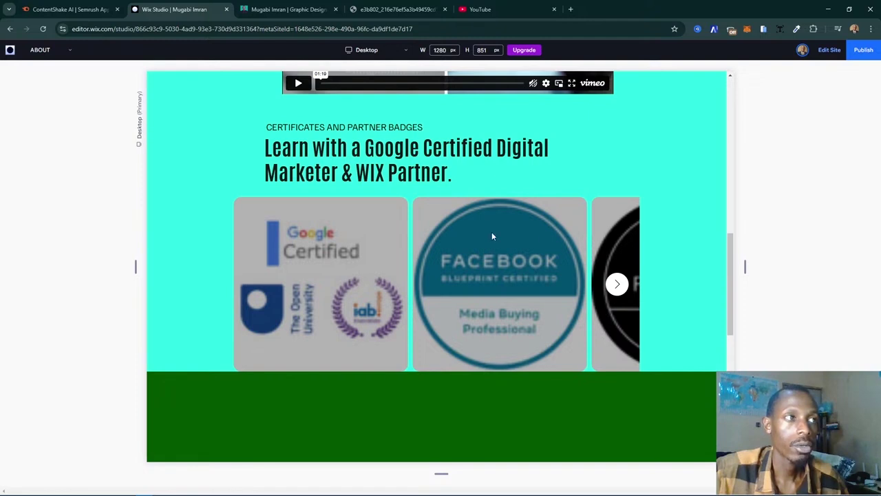
click(475, 287)
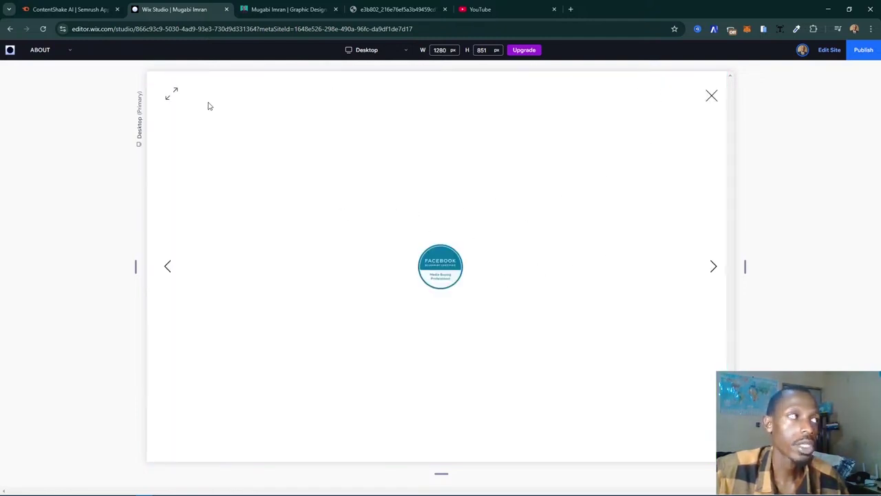
click(711, 97)
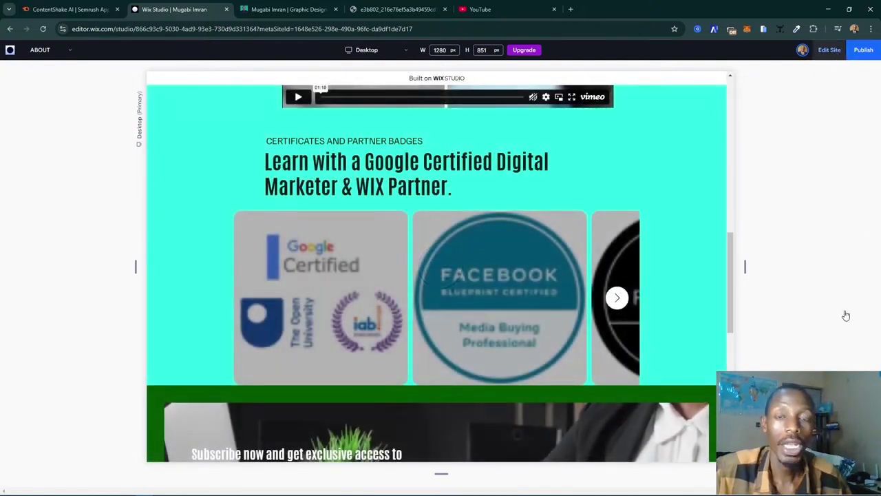
key(ctrl+shift+p)
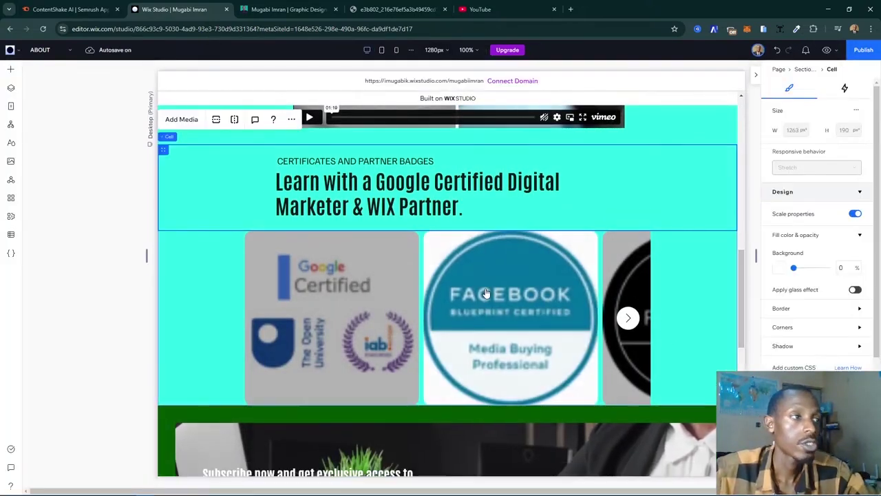
click(486, 293)
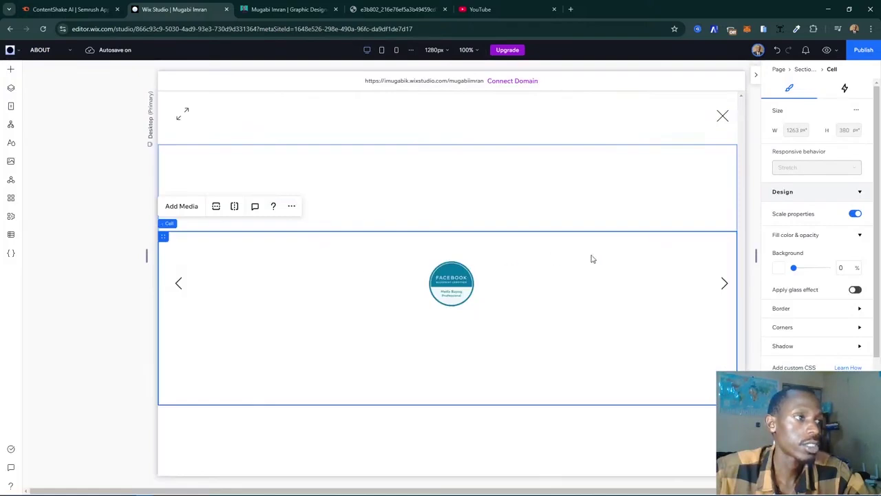
click(591, 259)
click(731, 109)
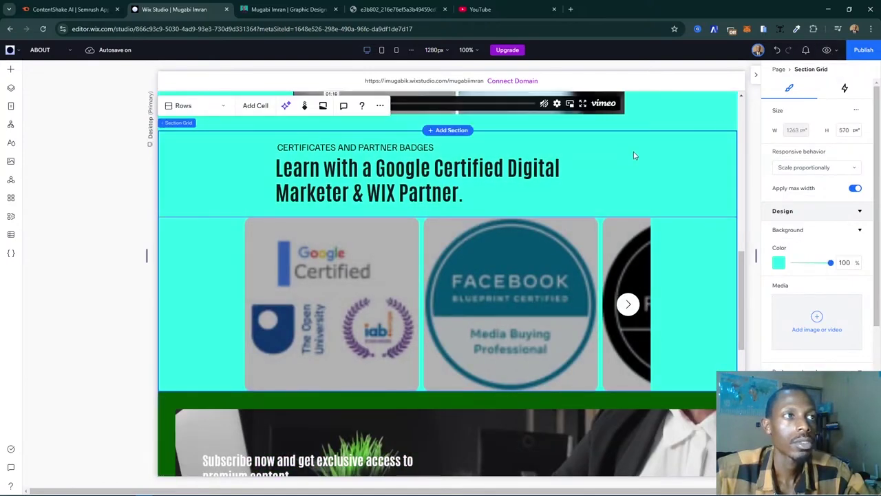
click(606, 201)
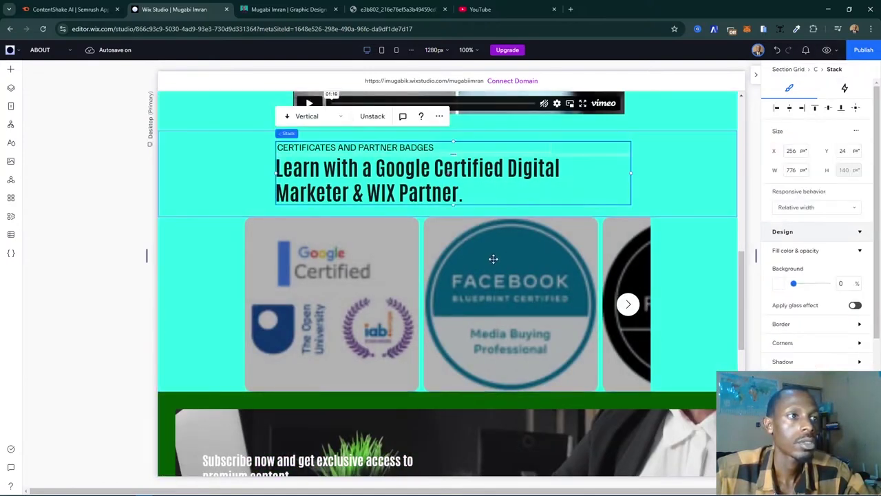
click(271, 262)
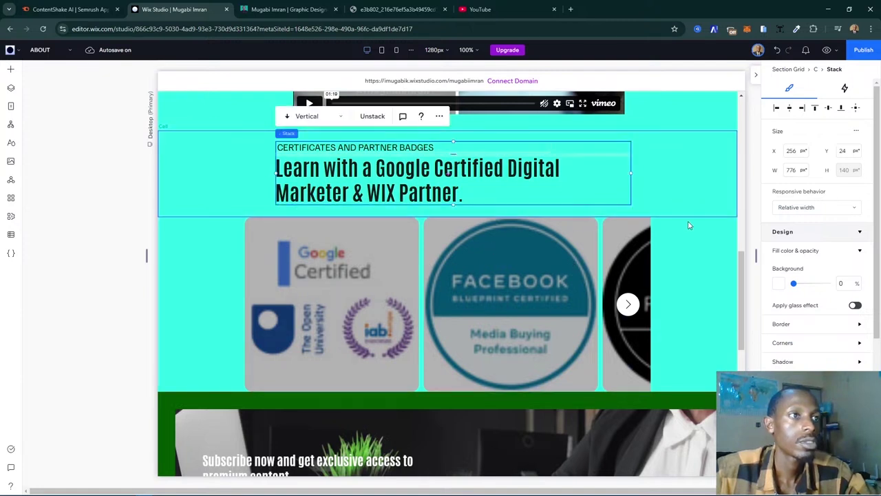
click(678, 255)
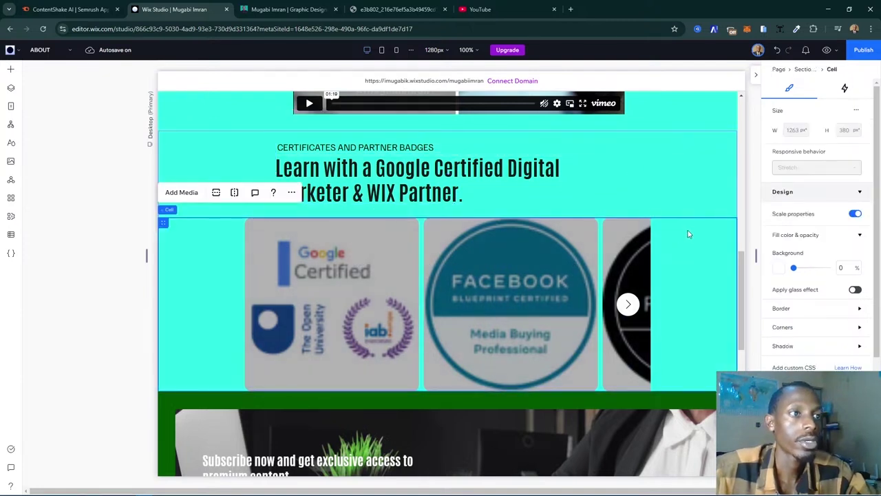
click(540, 251)
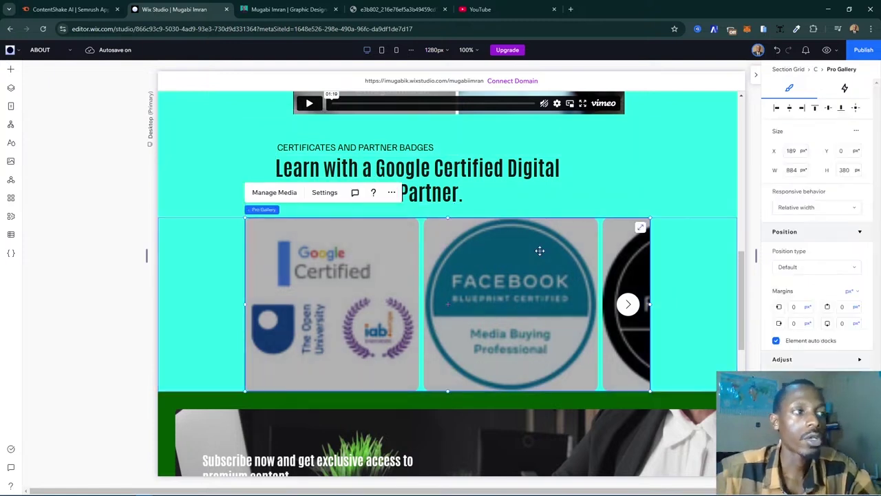
- Set the badge gallery's 'When clicking on an item' to 'Nothing happens', reverting a brief Open-a-link trial
click(333, 195)
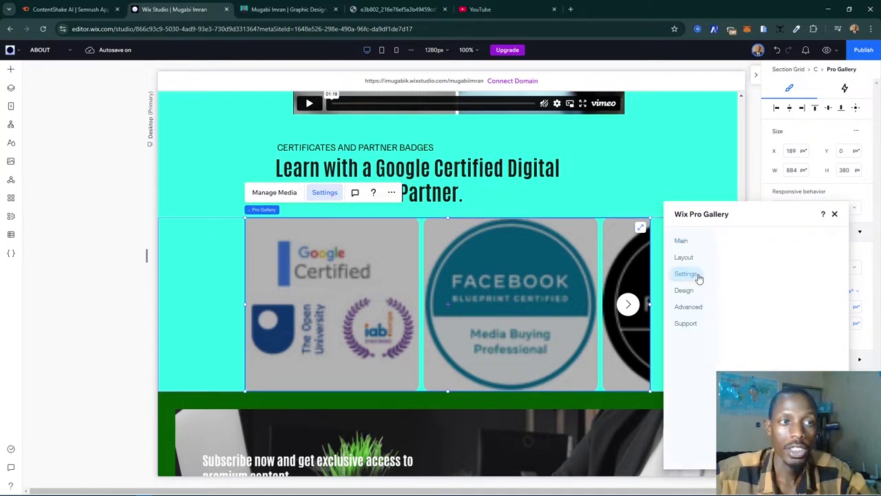
click(697, 278)
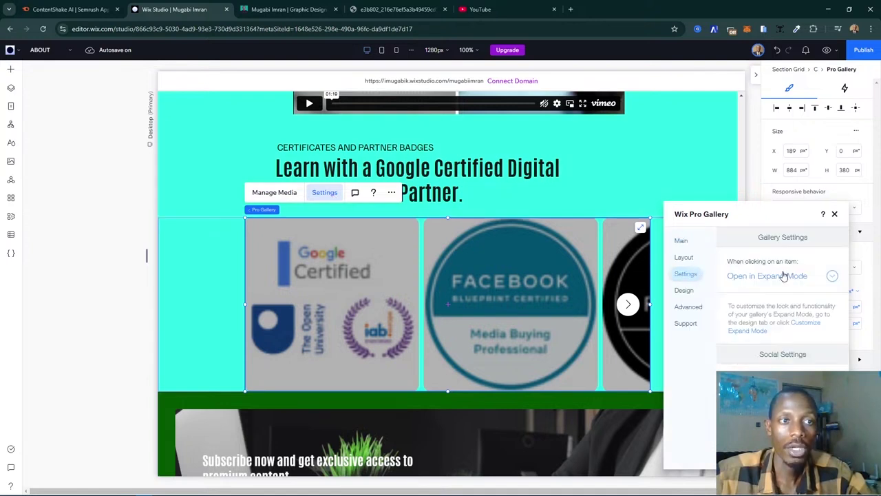
click(783, 275)
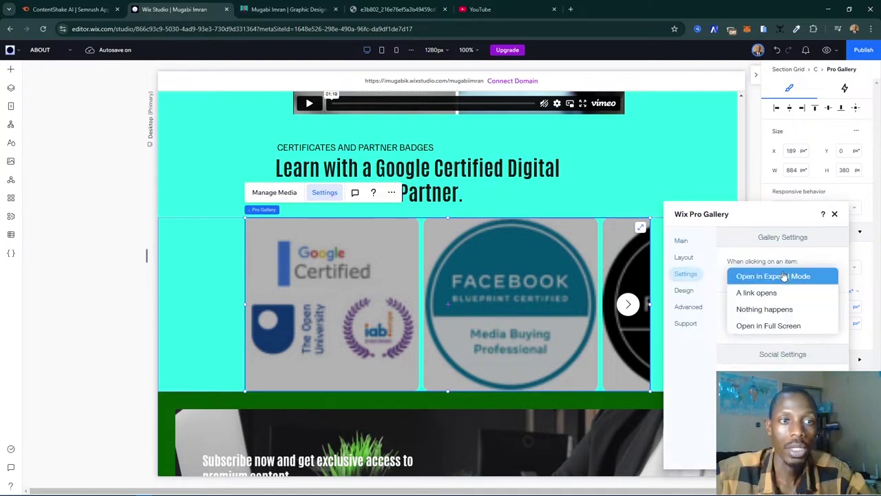
click(770, 313)
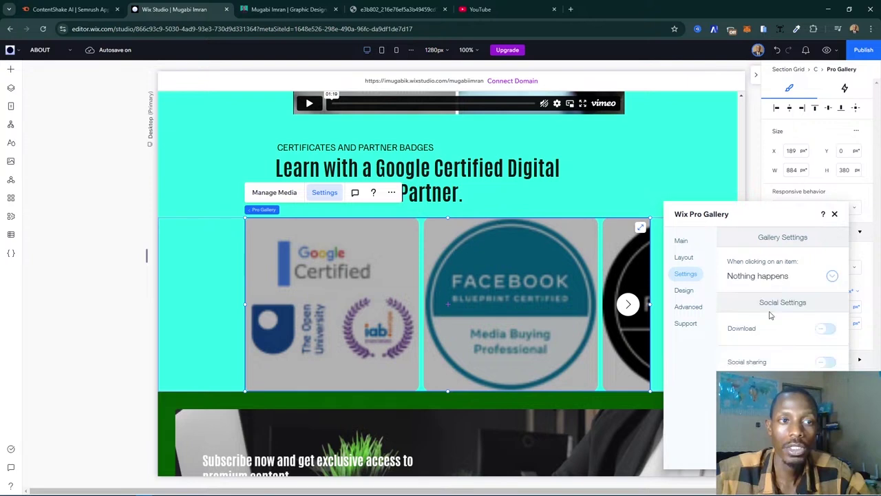
click(767, 276)
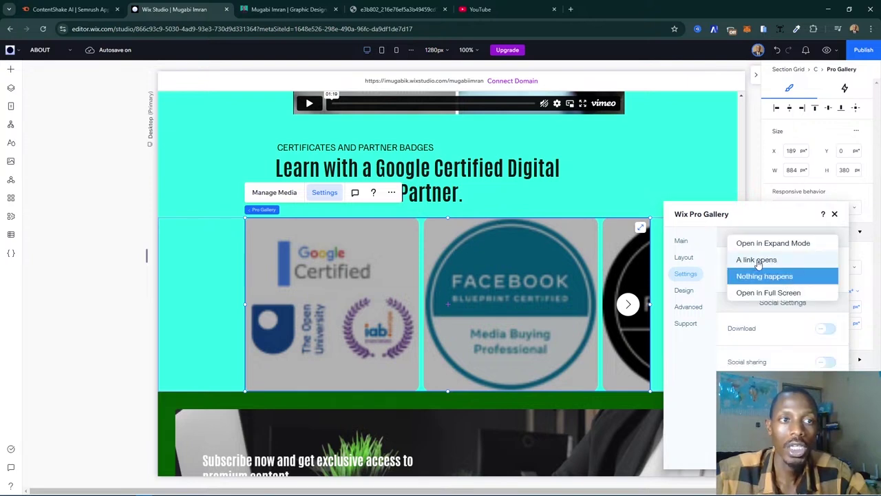
click(770, 276)
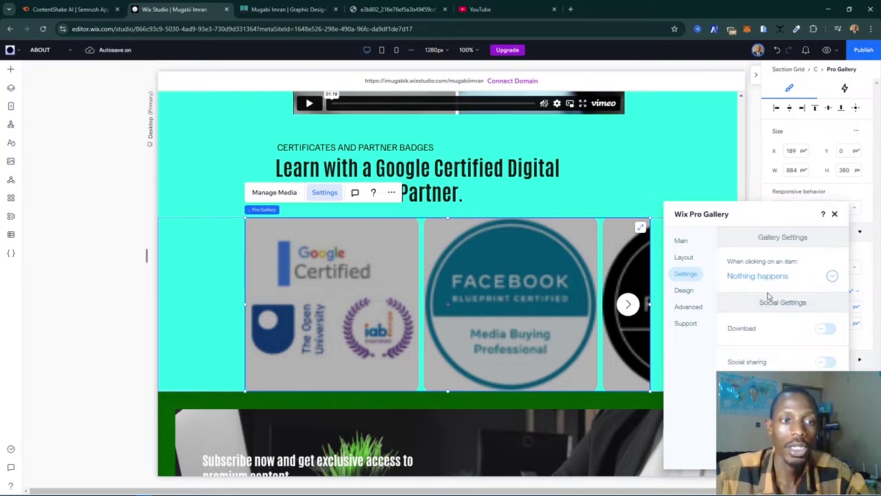
click(752, 275)
click(758, 258)
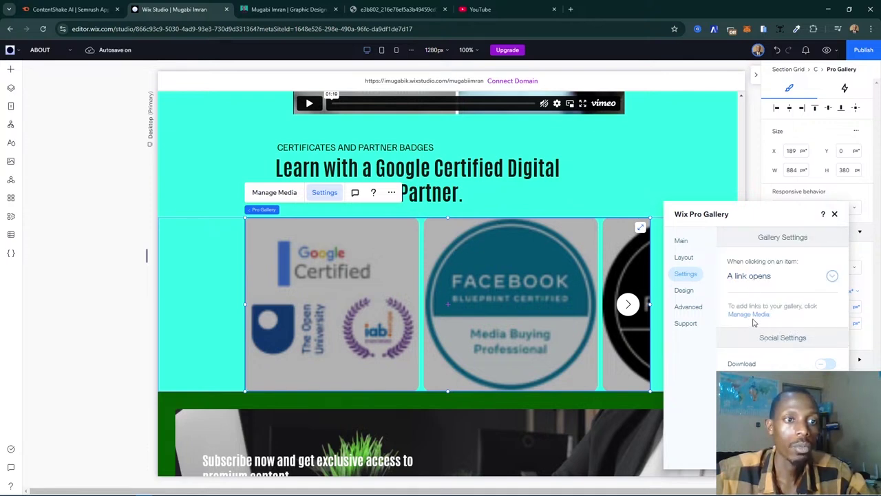
click(763, 277)
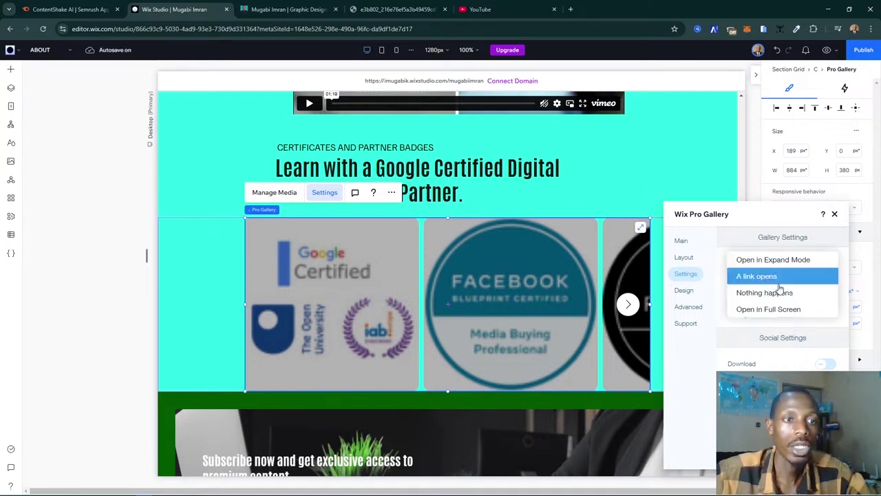
click(781, 291)
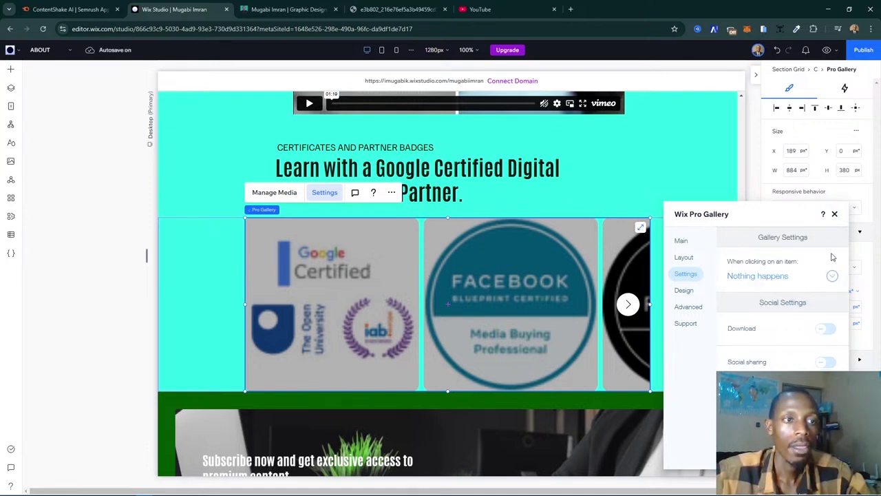
click(685, 289)
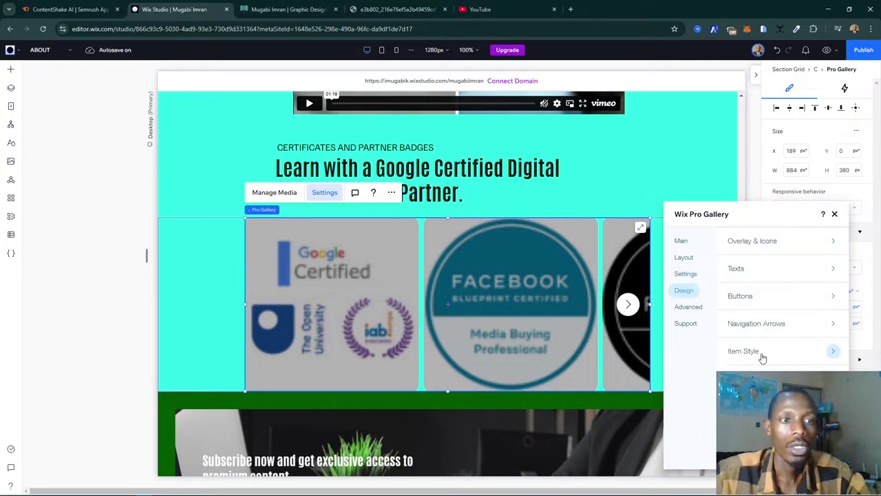
- Hide the titles and descriptions shown on the badges in the gallery's Design options
click(749, 268)
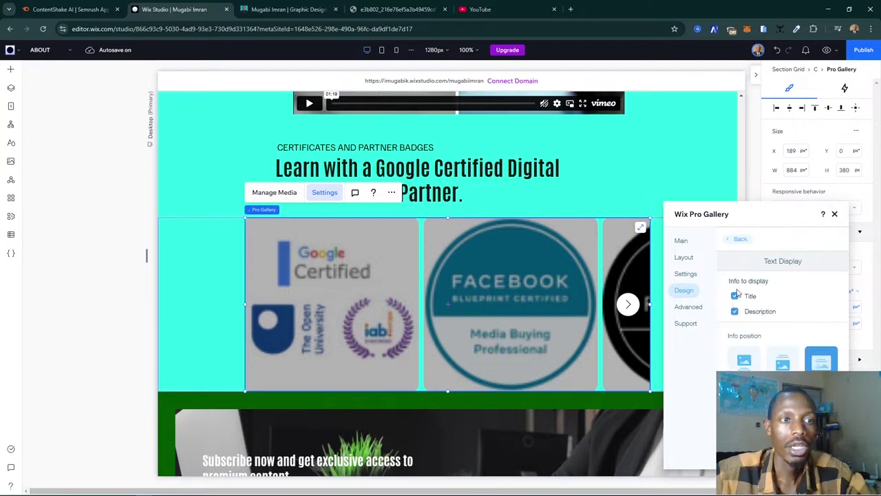
click(735, 296)
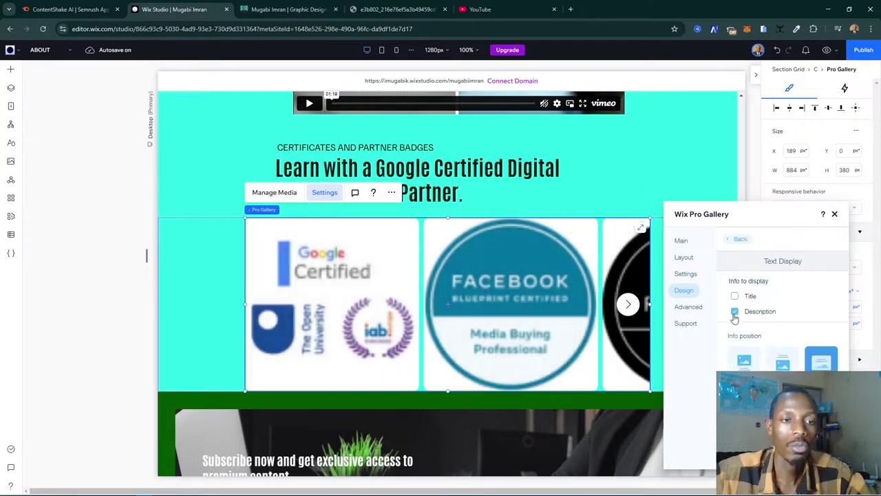
click(735, 312)
click(735, 313)
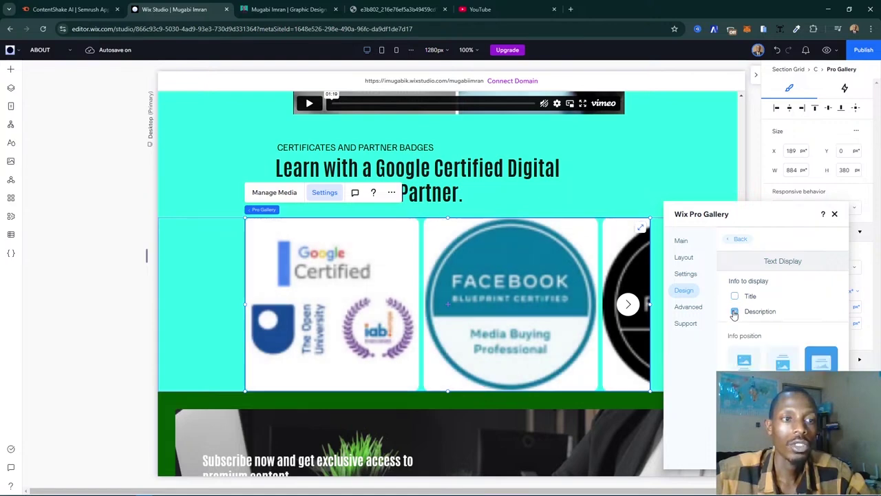
scroll(771, 313, down, 1)
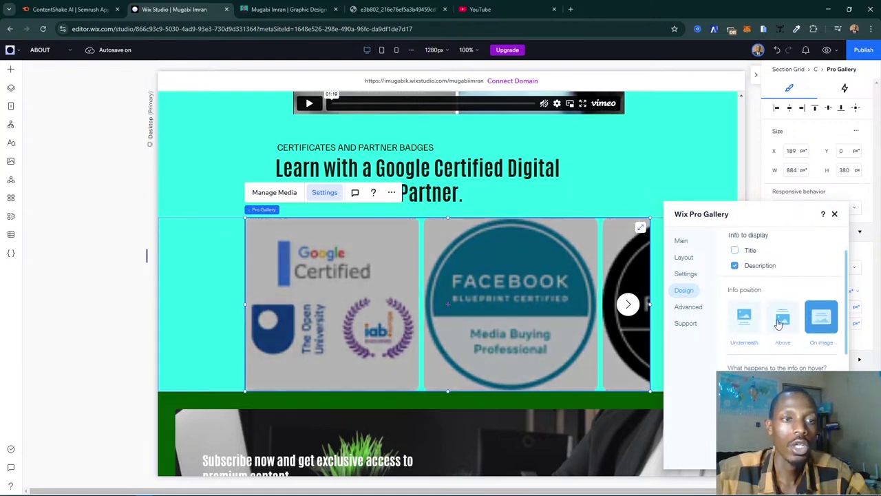
scroll(758, 344, down, 2)
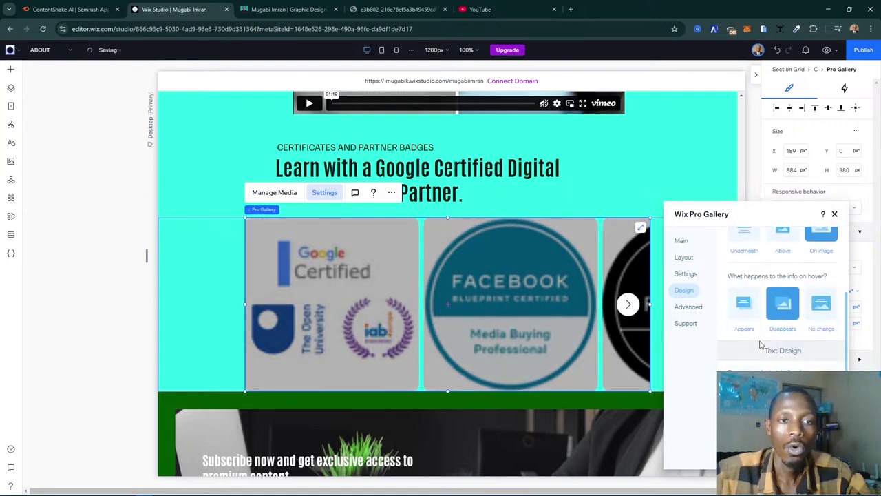
scroll(809, 307, down, 4)
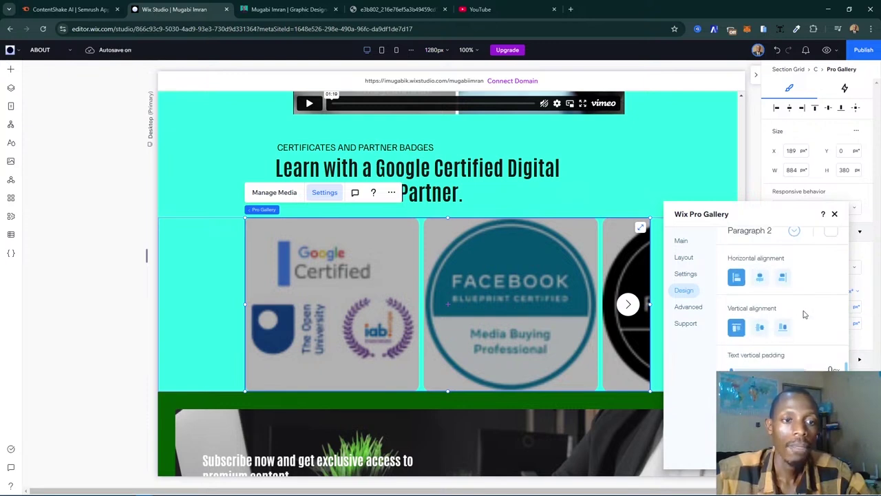
scroll(761, 324, up, 2)
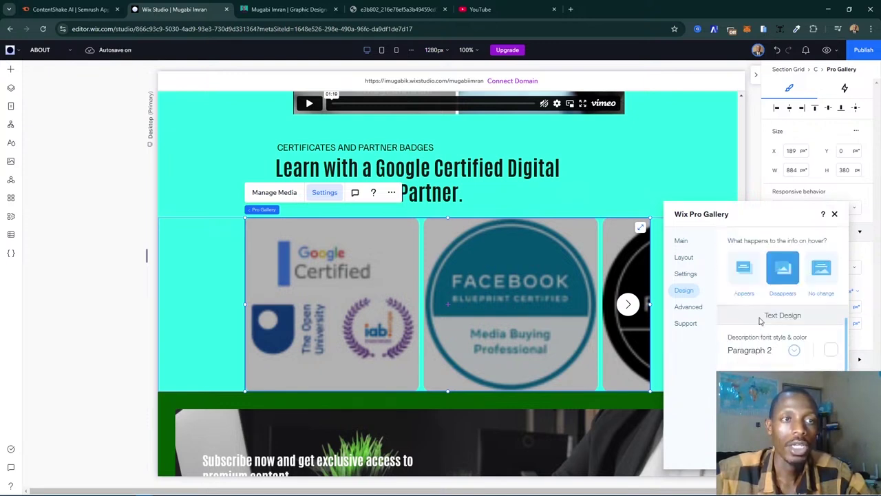
scroll(751, 296, up, 2)
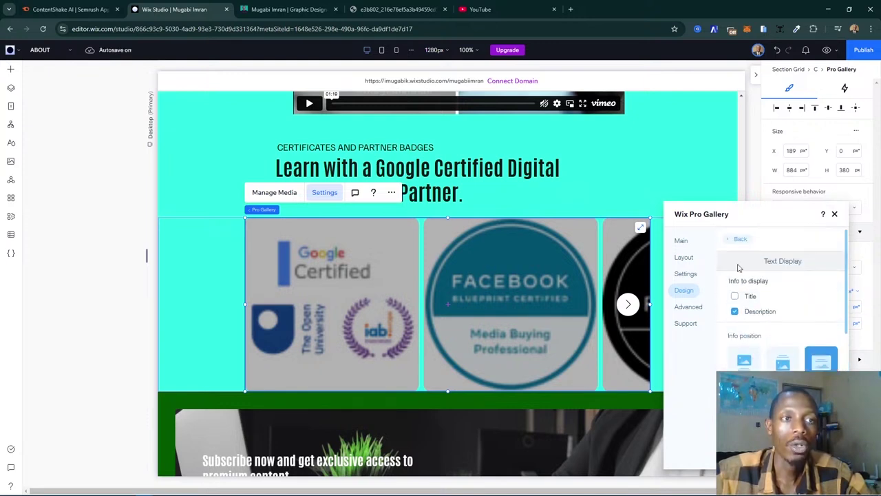
click(734, 312)
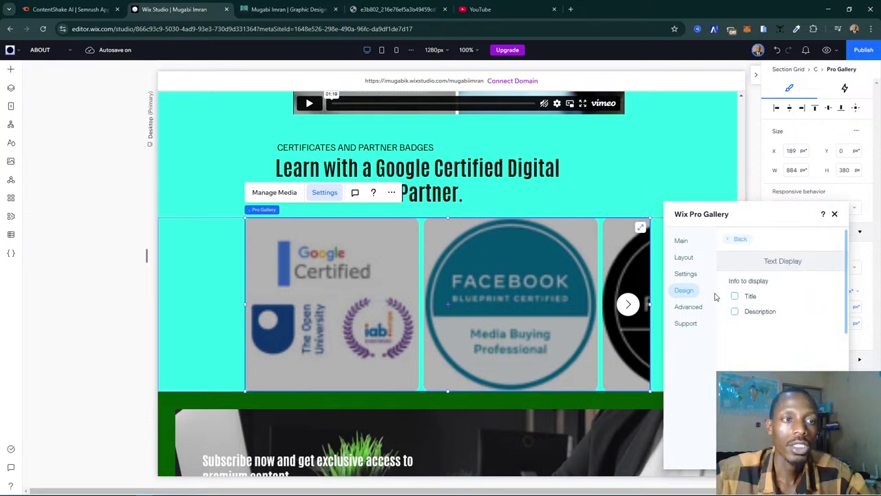
click(731, 239)
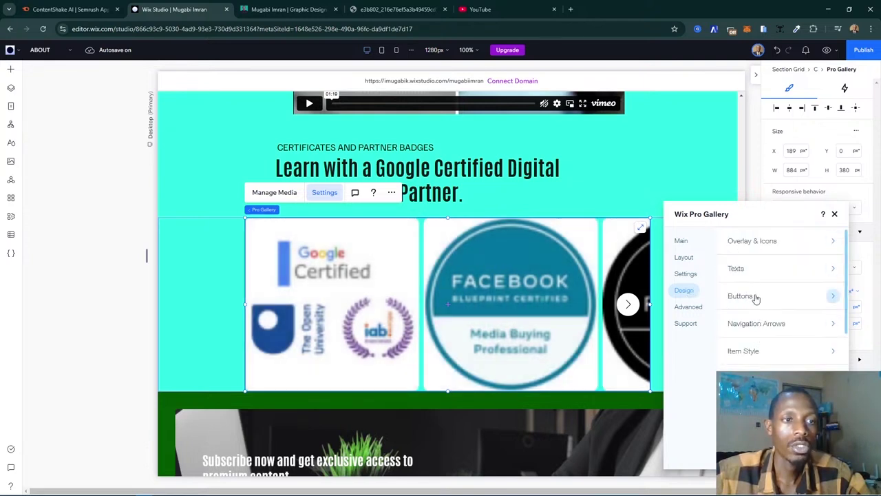
- Review the badges' button options in the Design panel
click(780, 300)
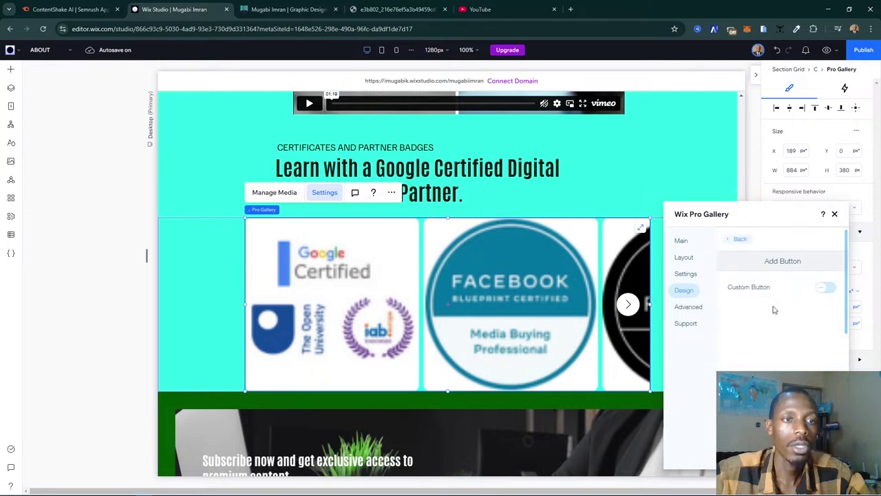
click(733, 239)
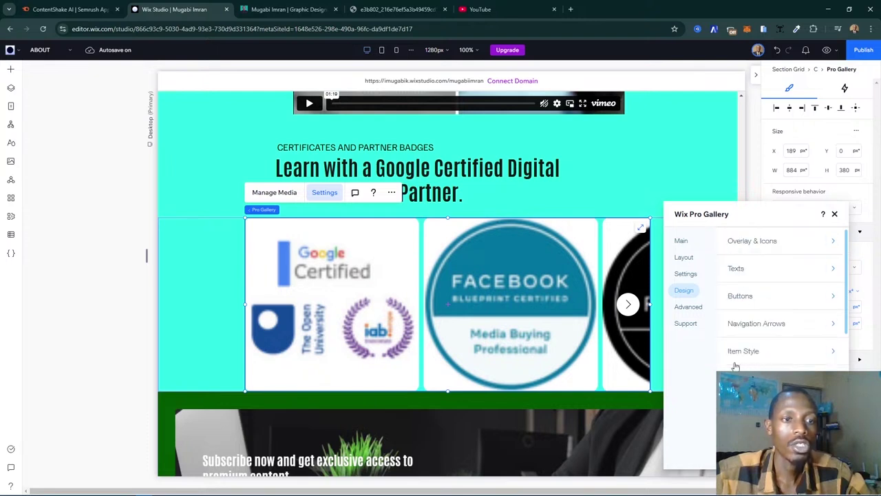
scroll(790, 330, down, 3)
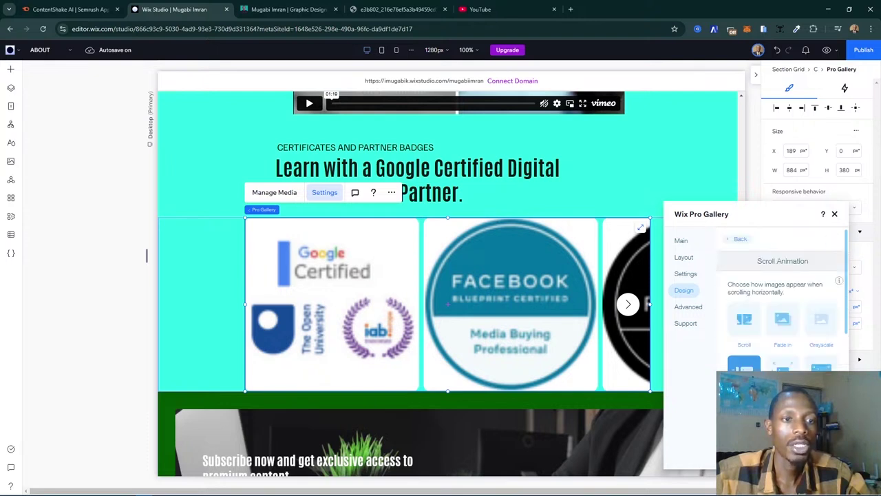
scroll(790, 363, down, 1)
scroll(760, 267, up, 1)
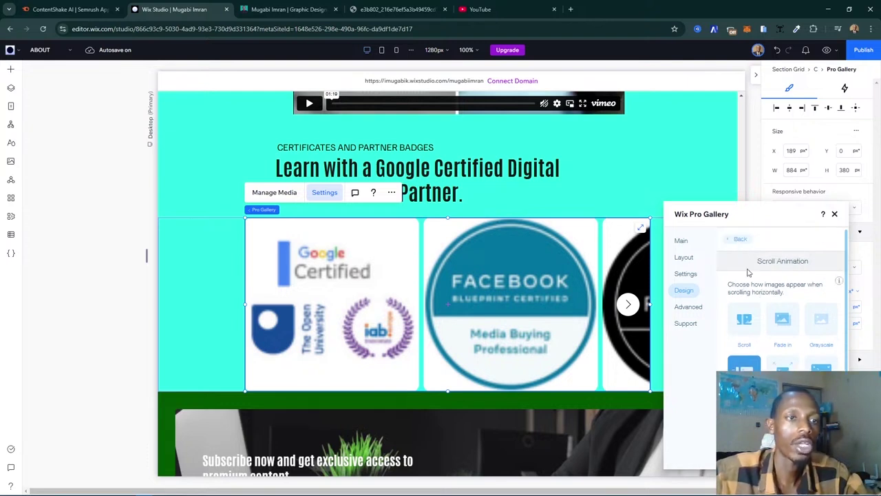
click(740, 239)
- Review Item Style: 0 px border, 16 px corner radius and the Zoom In hover effect
click(761, 350)
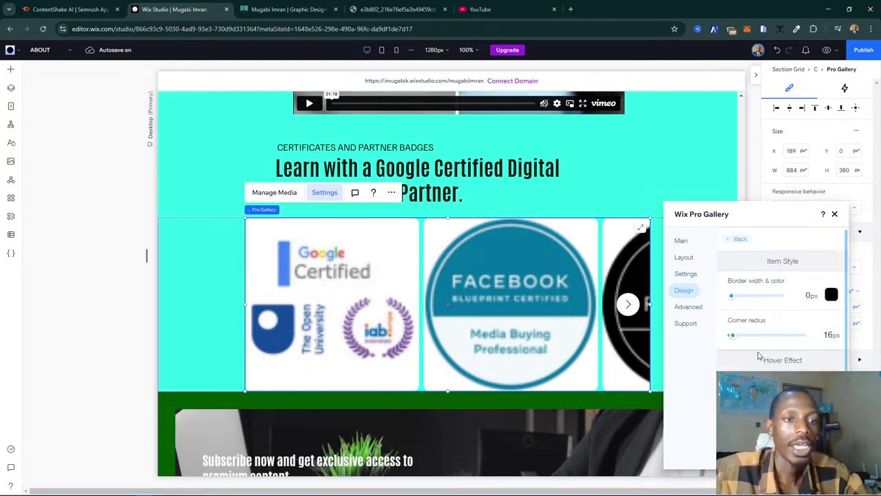
click(824, 360)
scroll(826, 365, up, 1)
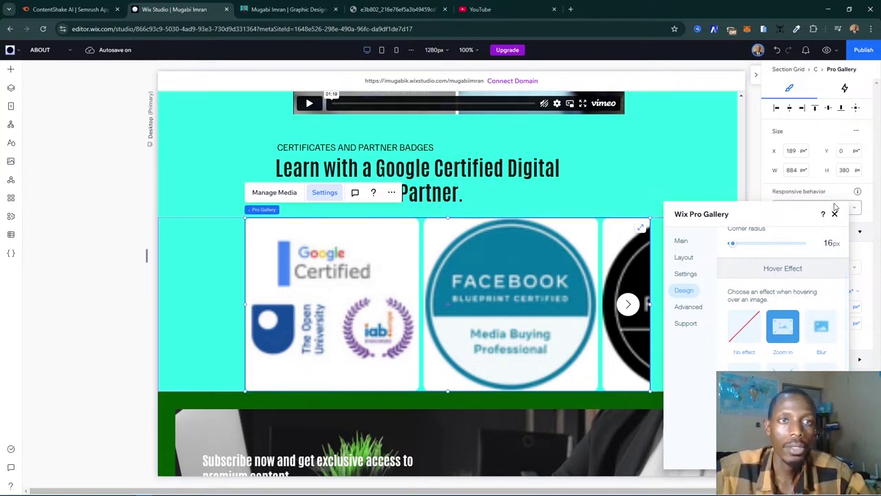
scroll(816, 293, down, 3)
scroll(816, 293, down, 1)
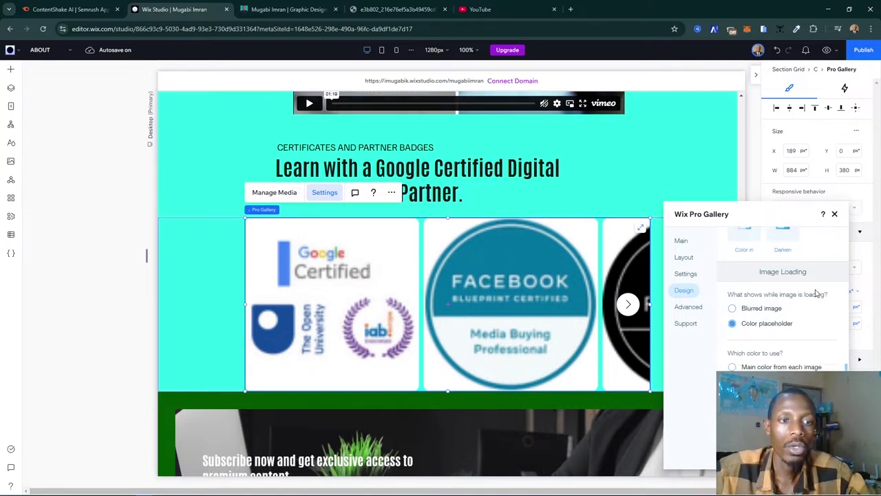
scroll(816, 294, up, 5)
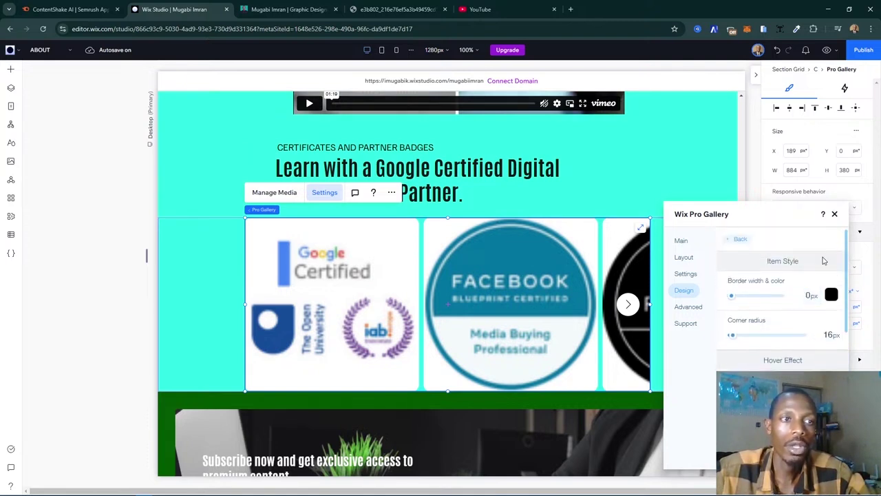
- Close the gallery settings and clear the current selection
click(834, 216)
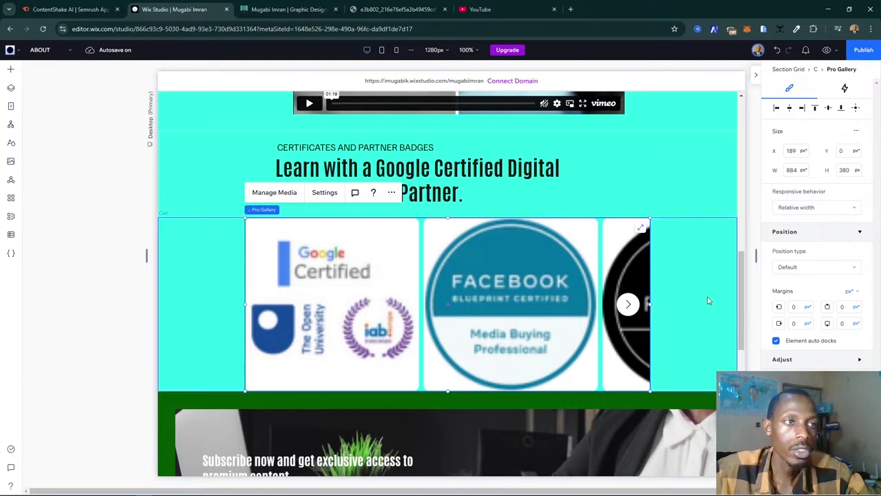
click(670, 216)
scroll(615, 239, up, 1)
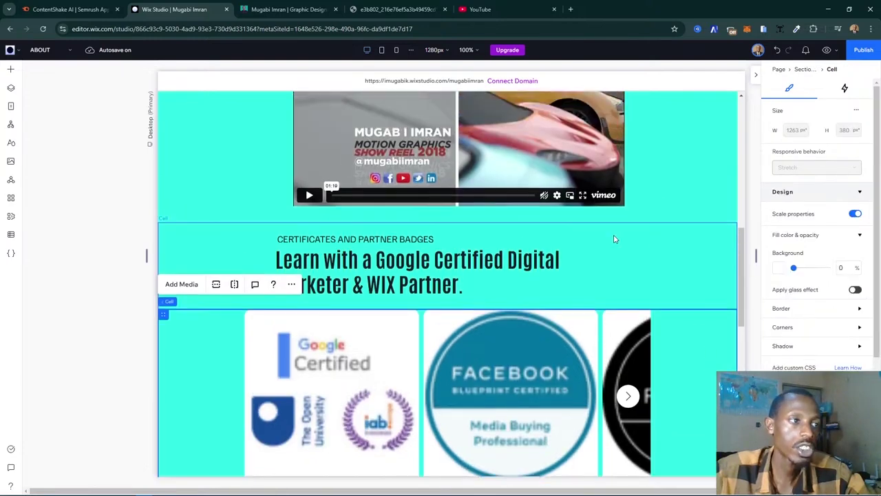
key(Escape)
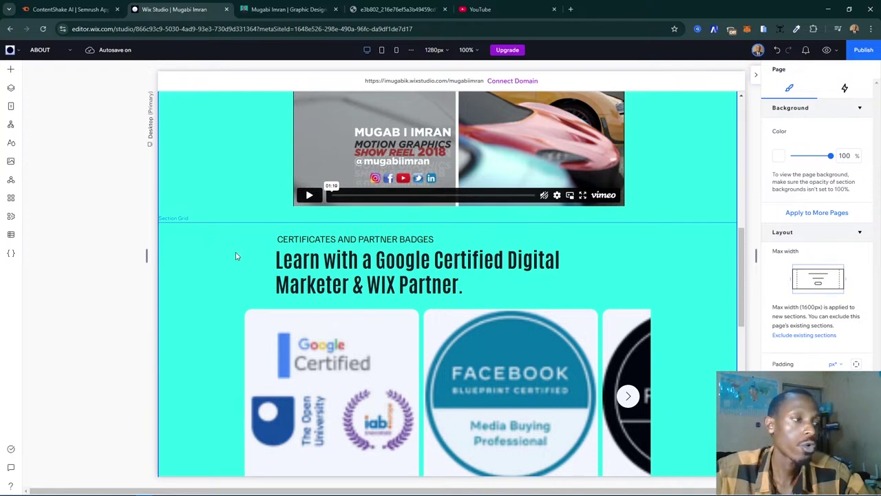
- Give the certificates section the white Color 1 theme background instead of cyan
click(688, 286)
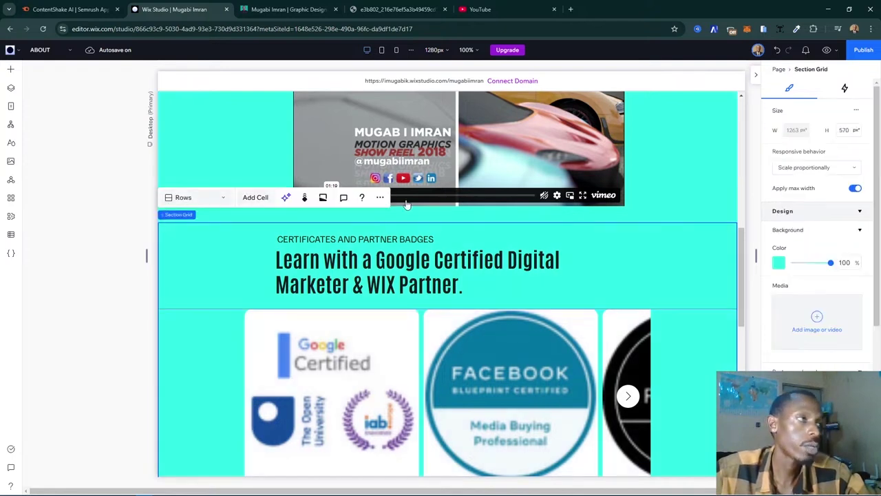
click(778, 264)
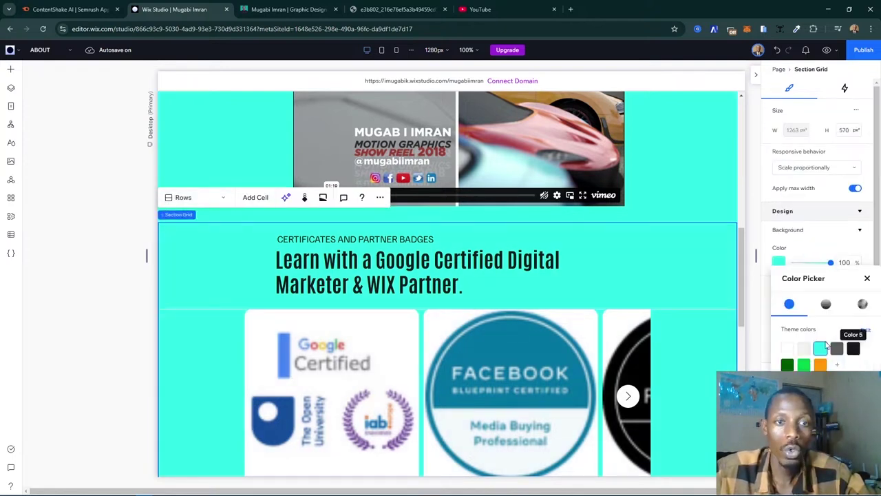
click(788, 350)
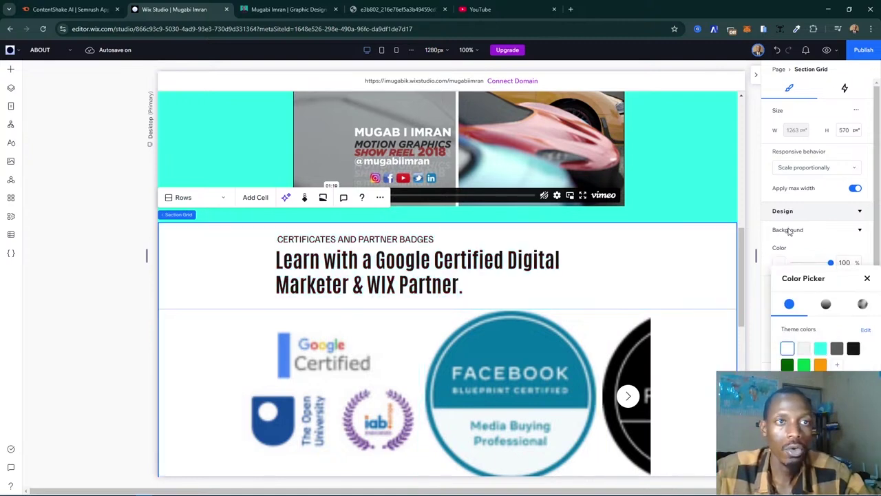
click(781, 261)
scroll(559, 320, down, 2)
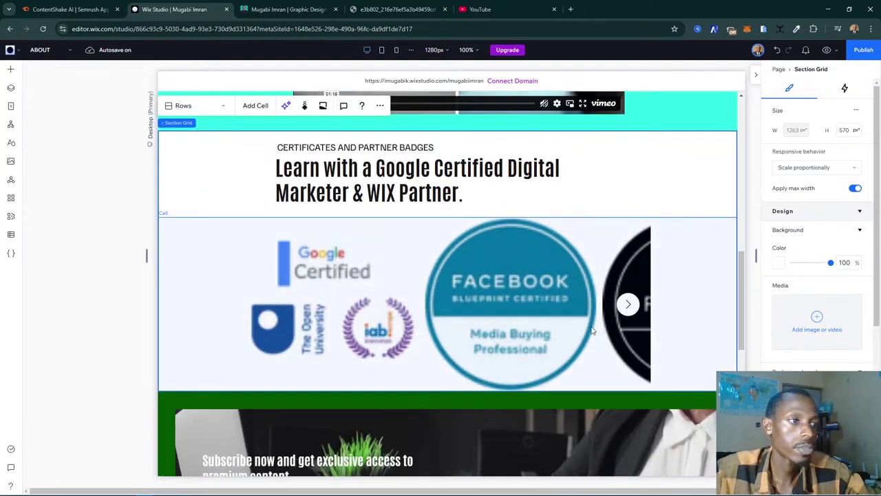
click(572, 327)
click(453, 319)
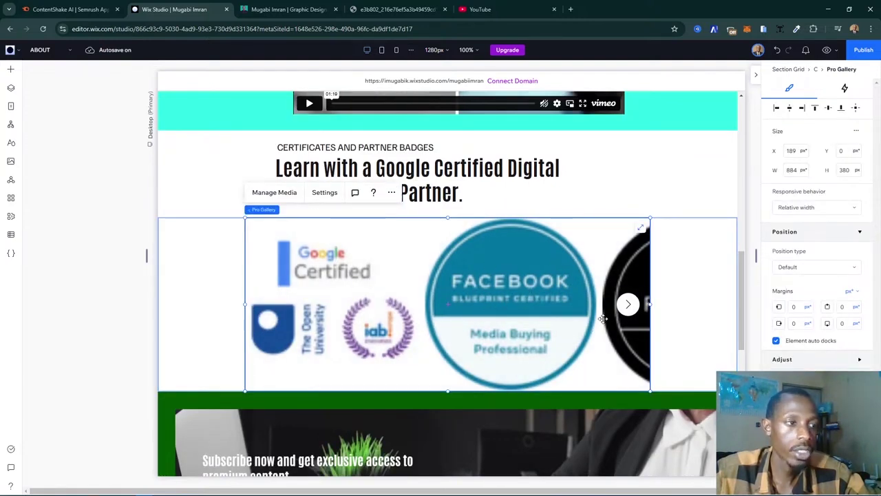
- Drag the badge gallery's bottom edge up until it is about 218px tall
click(661, 390)
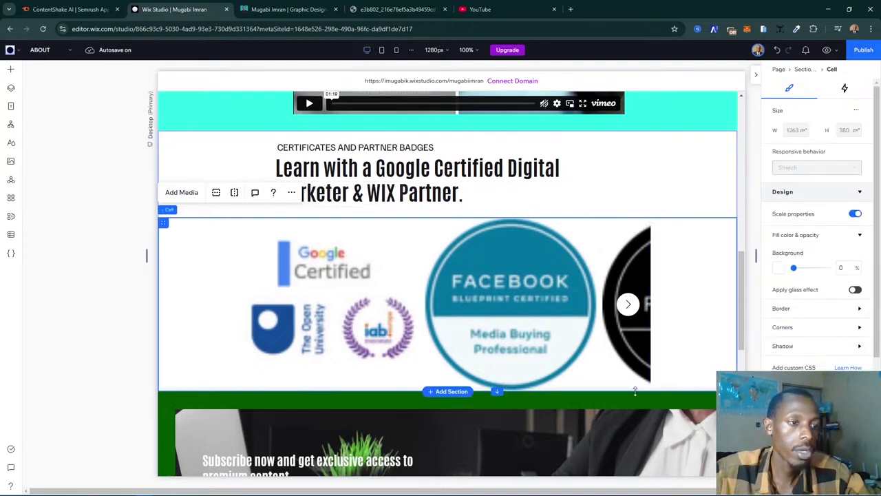
click(586, 385)
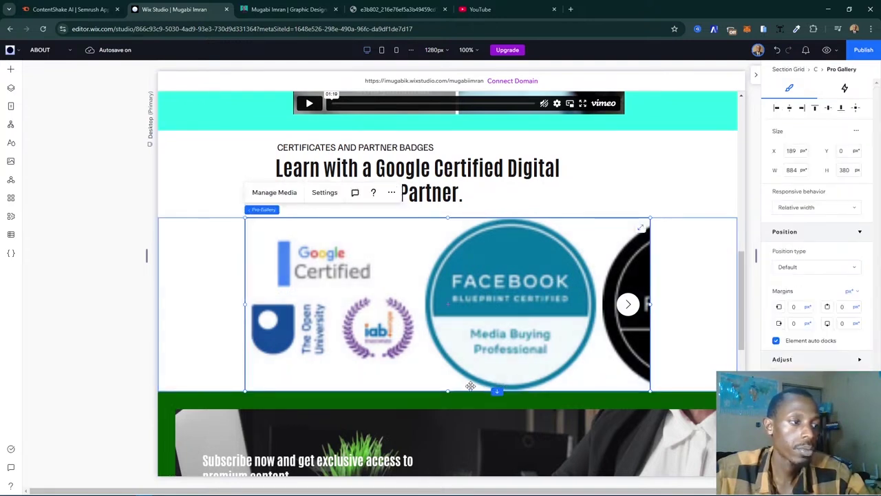
drag(446, 390, 446, 321)
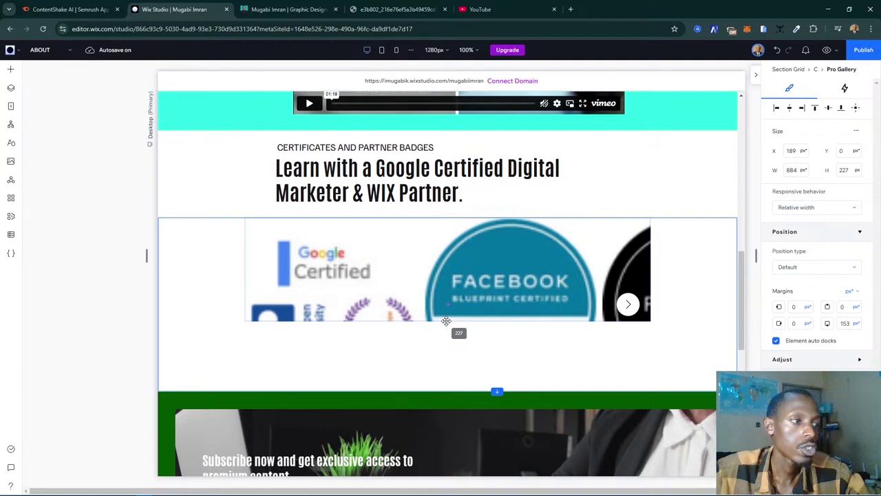
drag(446, 321, 444, 321)
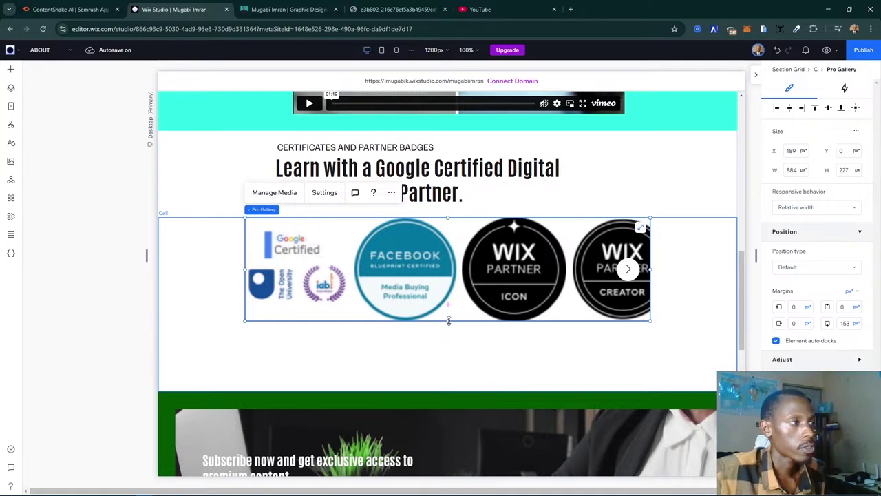
mouse_move(448, 321)
mouse_down()
mouse_move(447, 329)
mouse_move(447, 311)
mouse_move(445, 320)
mouse_up()
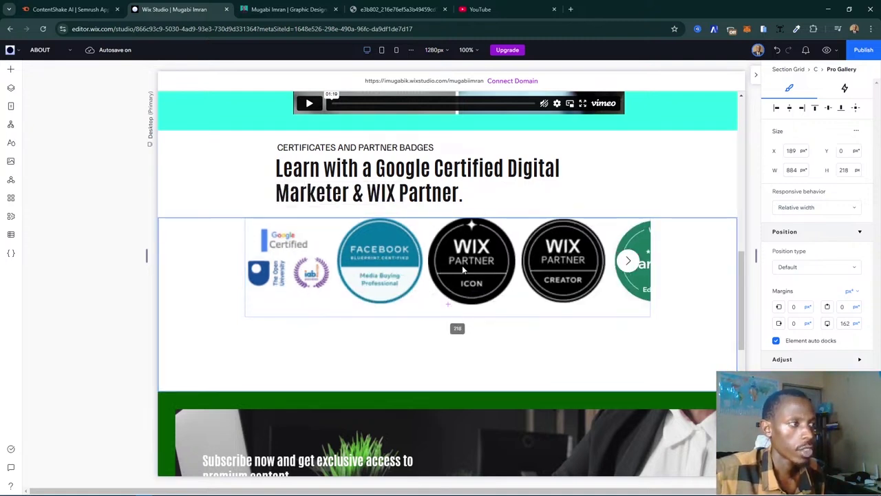
- Check the resized gallery, its cell and the now 458 px certificates section
click(584, 293)
click(402, 344)
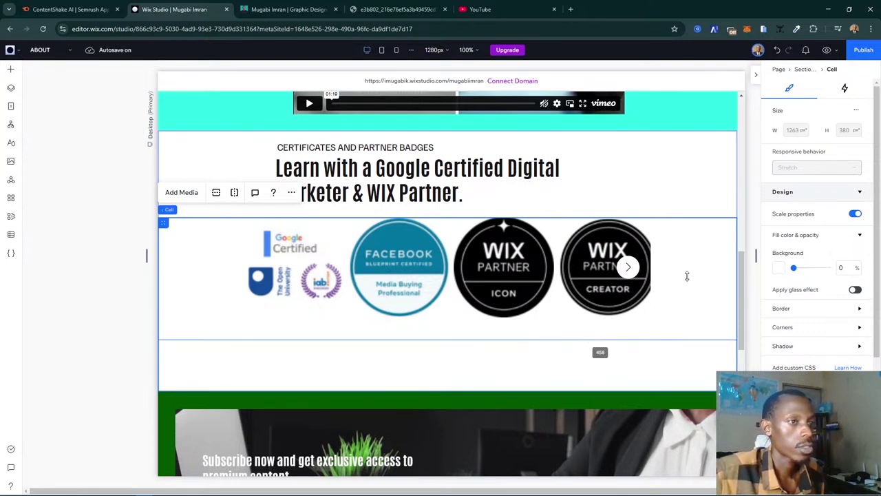
scroll(608, 324, down, 1)
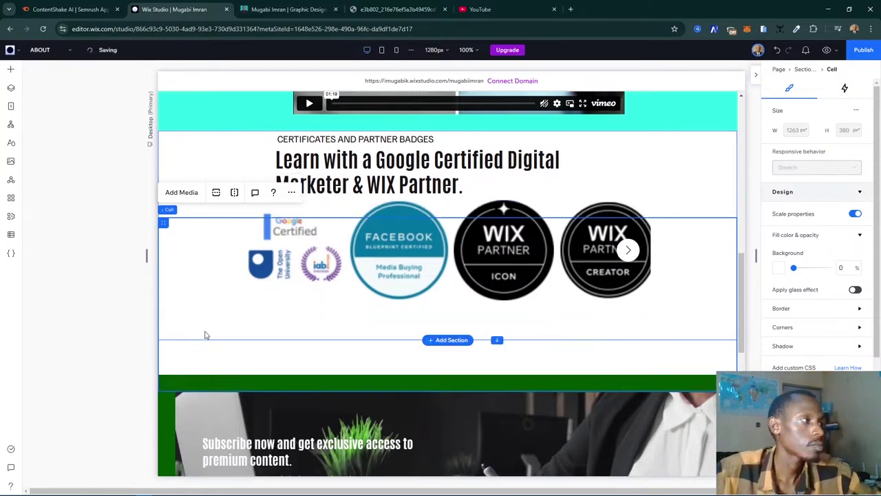
click(129, 341)
click(510, 372)
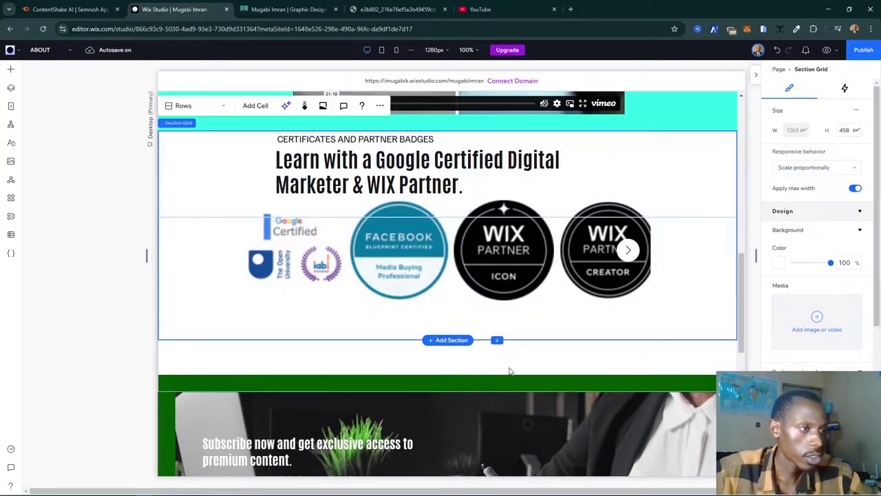
click(563, 376)
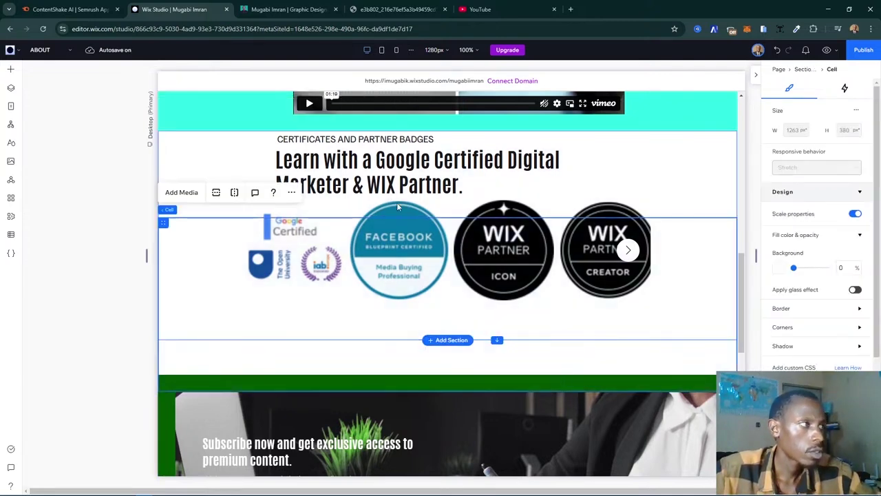
- Preview the badge section at tablet and mobile widths, return to desktop, and reload the editor
click(386, 51)
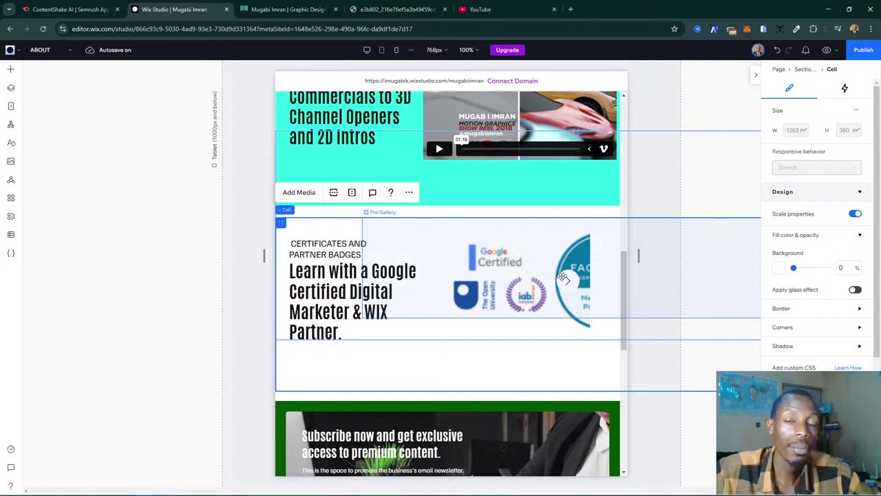
click(397, 53)
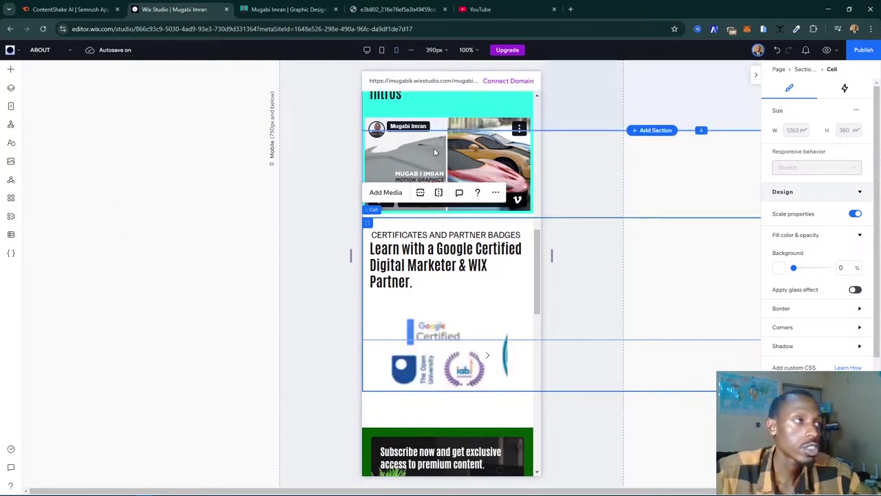
click(367, 51)
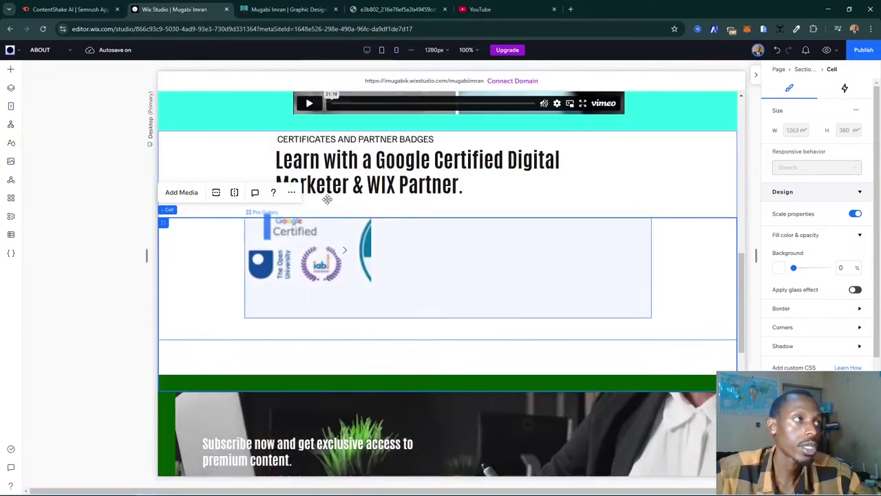
click(416, 267)
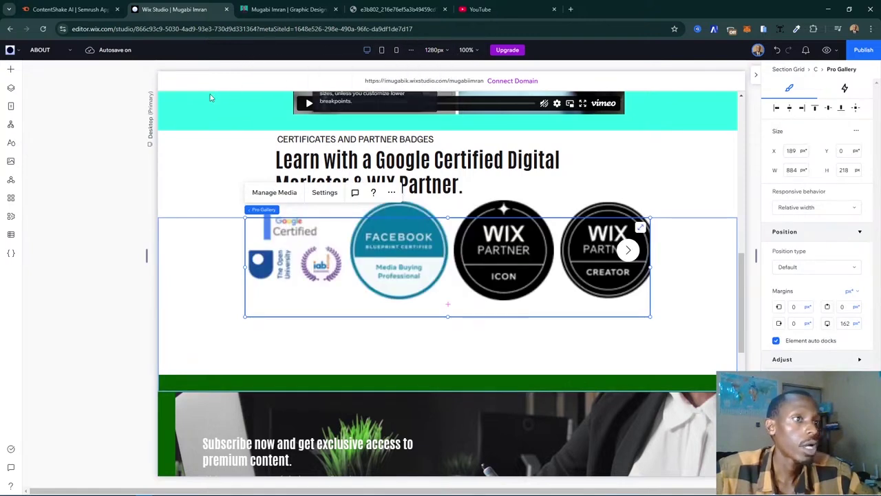
click(47, 30)
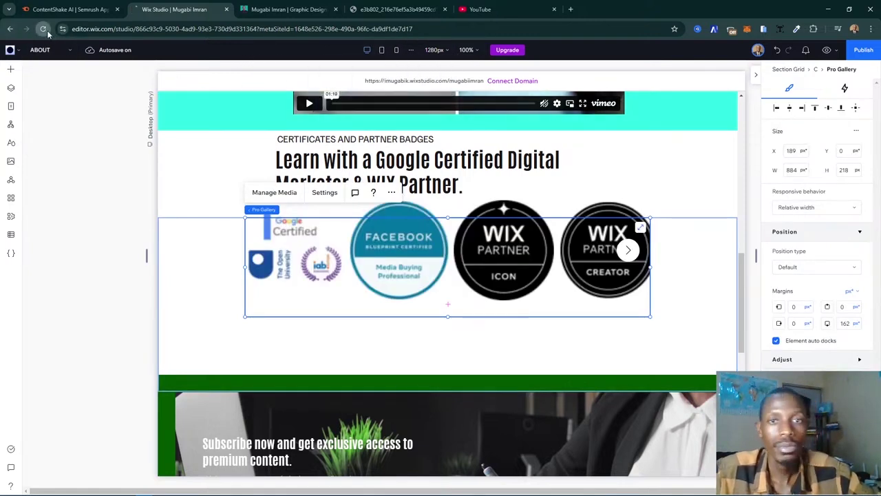
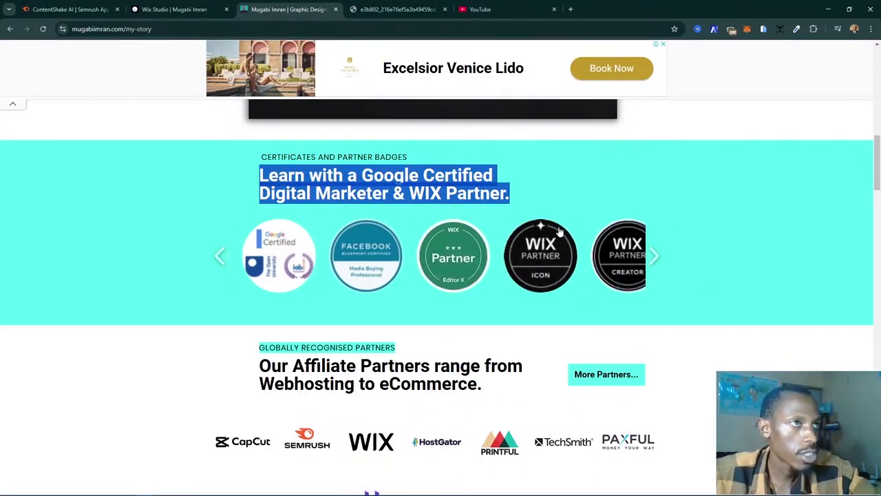
- Browse the live About page's partners section, opening and closing the Lenovo affiliate link
scroll(558, 231, up, 10)
scroll(557, 230, down, 8)
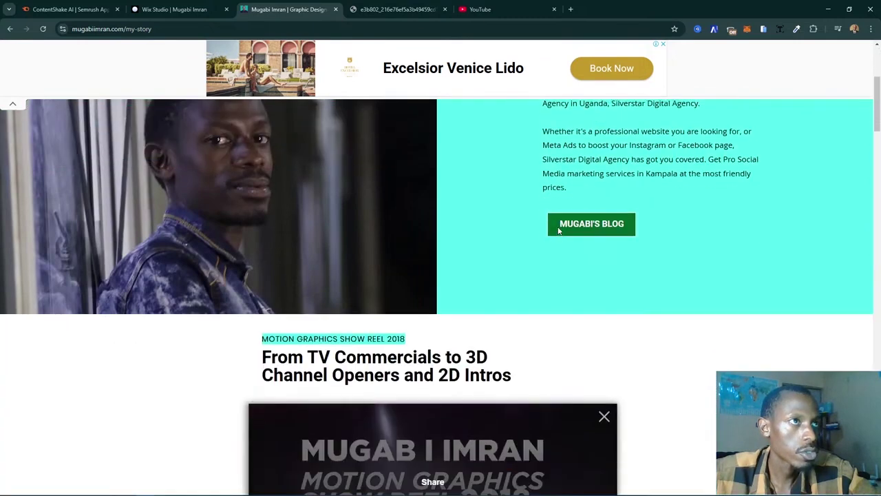
scroll(617, 231, down, 1)
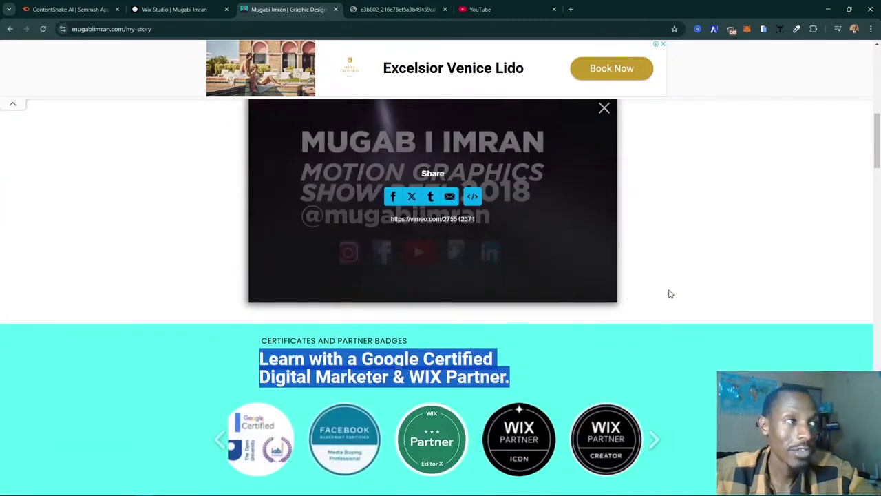
scroll(707, 250, up, 3)
scroll(707, 250, down, 3)
scroll(707, 250, up, 3)
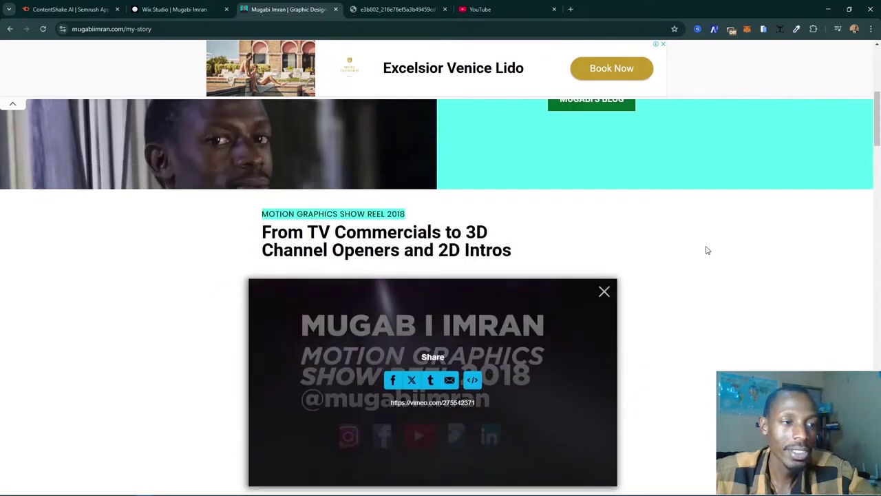
scroll(707, 250, down, 1)
scroll(706, 250, down, 5)
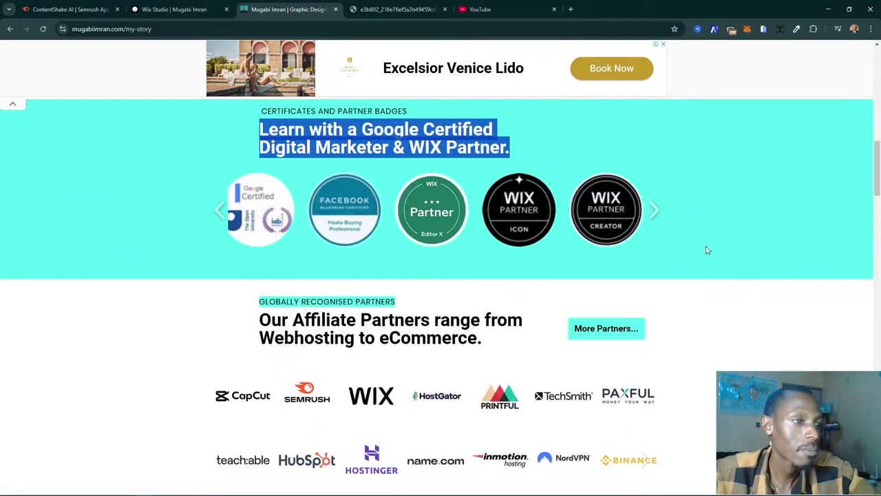
scroll(706, 250, up, 3)
scroll(707, 250, down, 4)
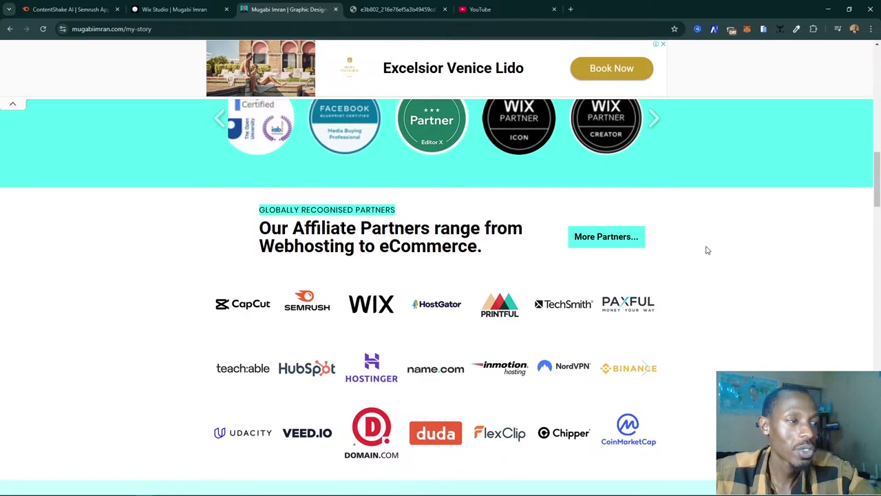
scroll(707, 250, down, 1)
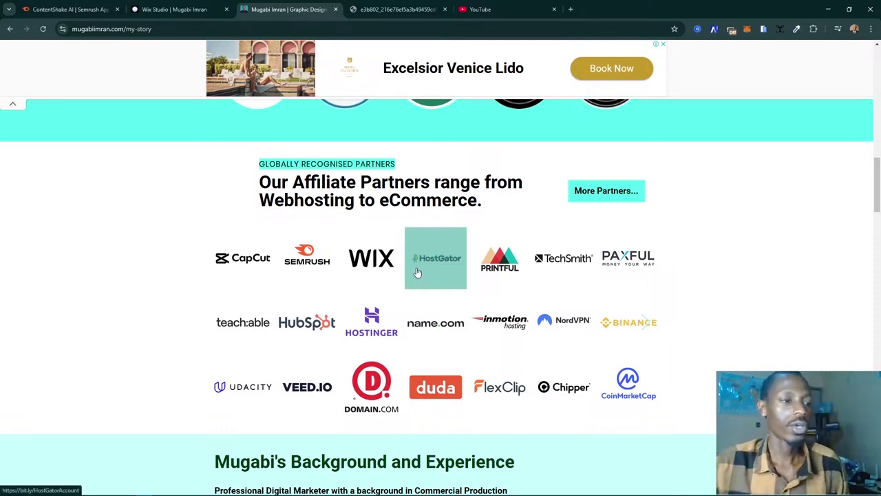
scroll(524, 289, up, 3)
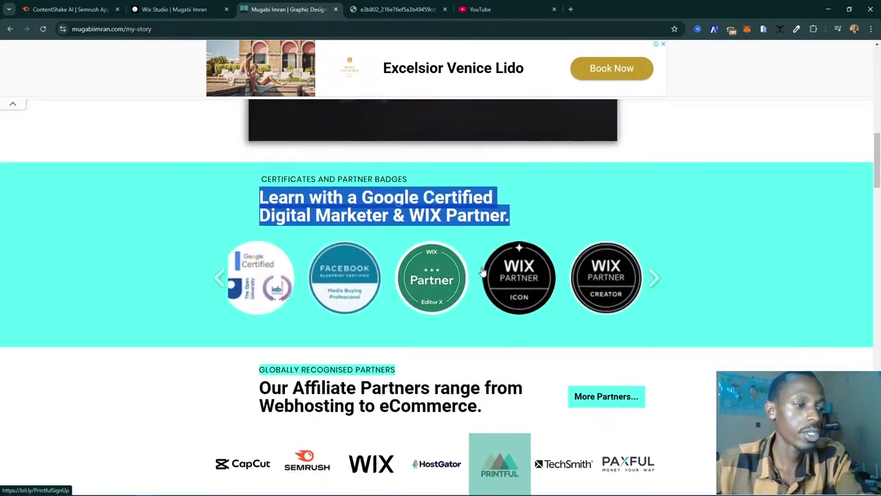
scroll(523, 293, down, 2)
scroll(540, 221, up, 2)
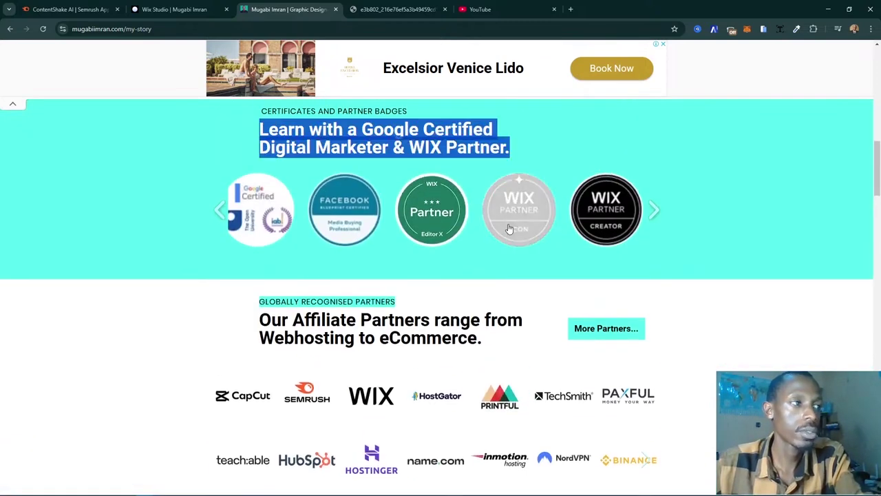
scroll(507, 230, down, 3)
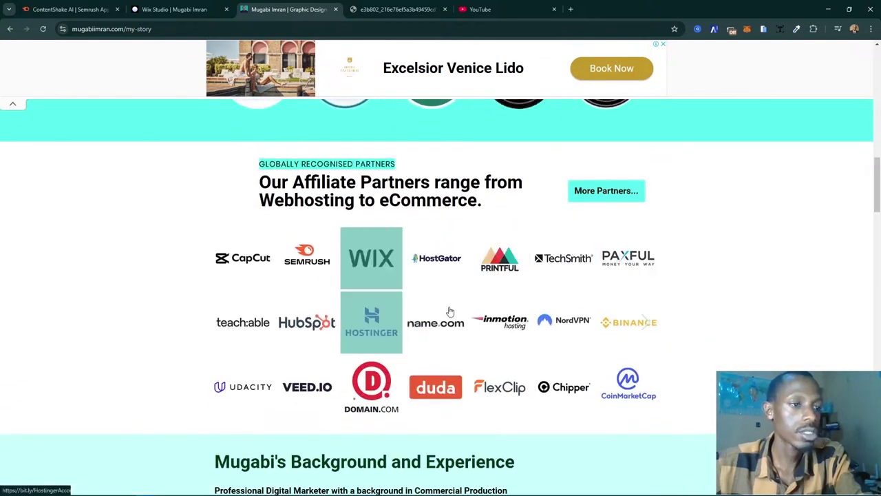
scroll(603, 292, up, 2)
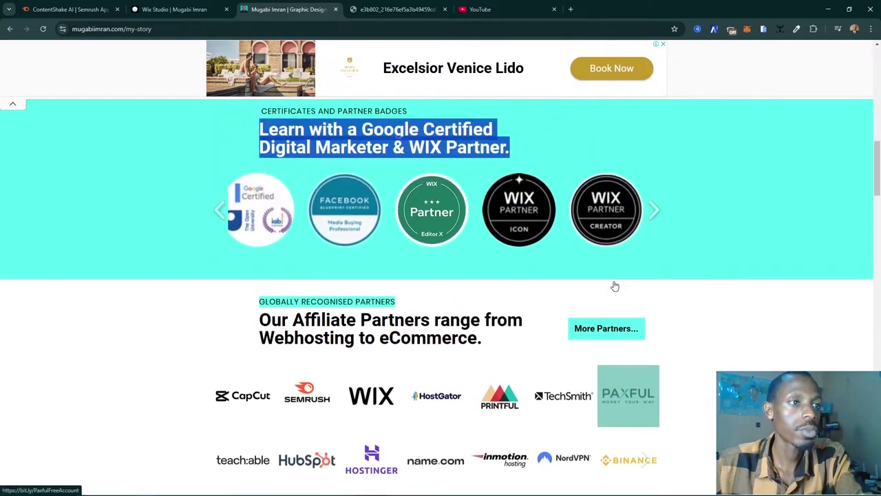
scroll(628, 250, down, 1)
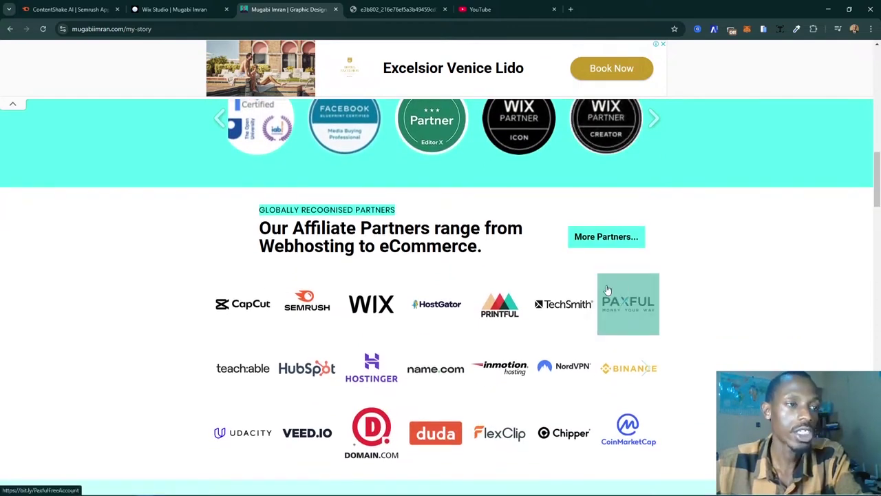
scroll(604, 292, up, 1)
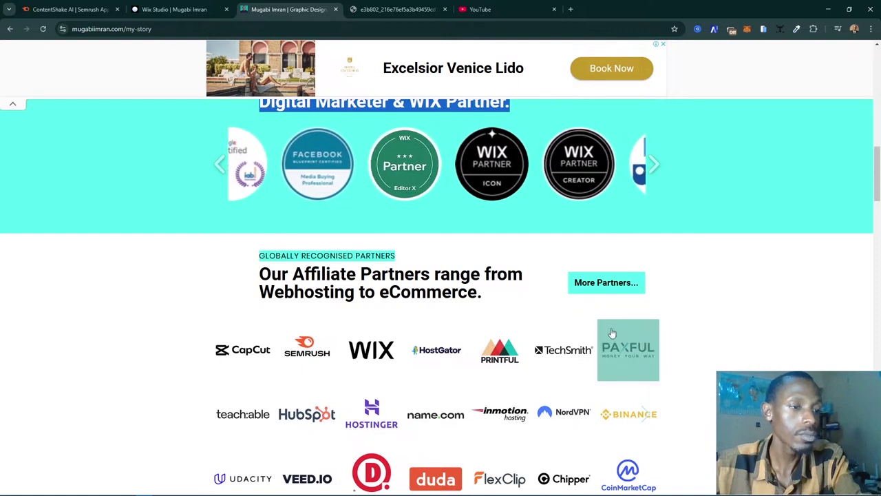
scroll(445, 380, down, 1)
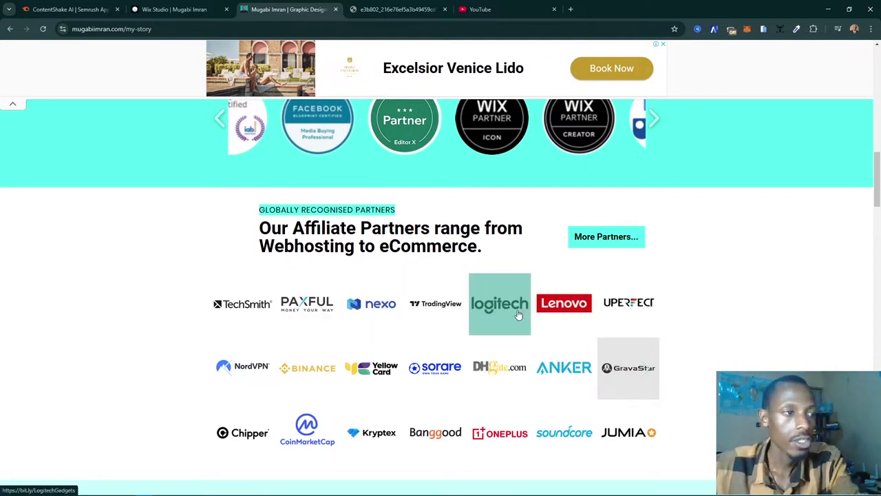
scroll(475, 310, up, 2)
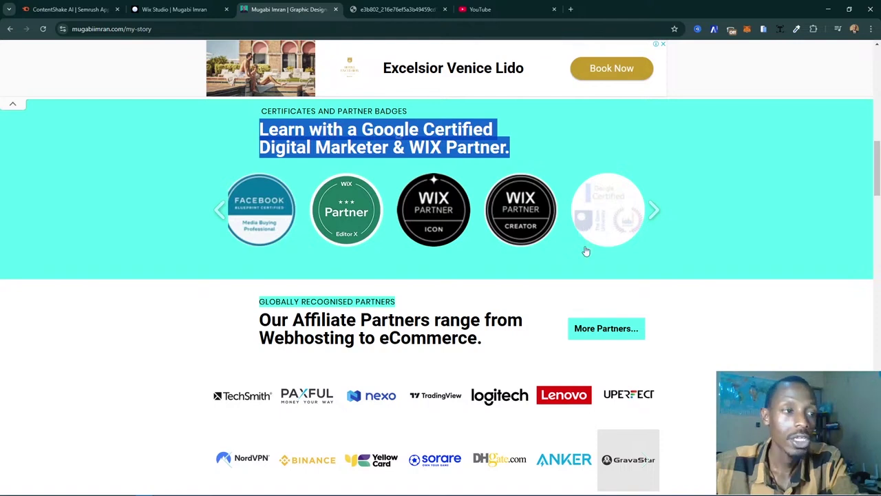
scroll(584, 250, down, 2)
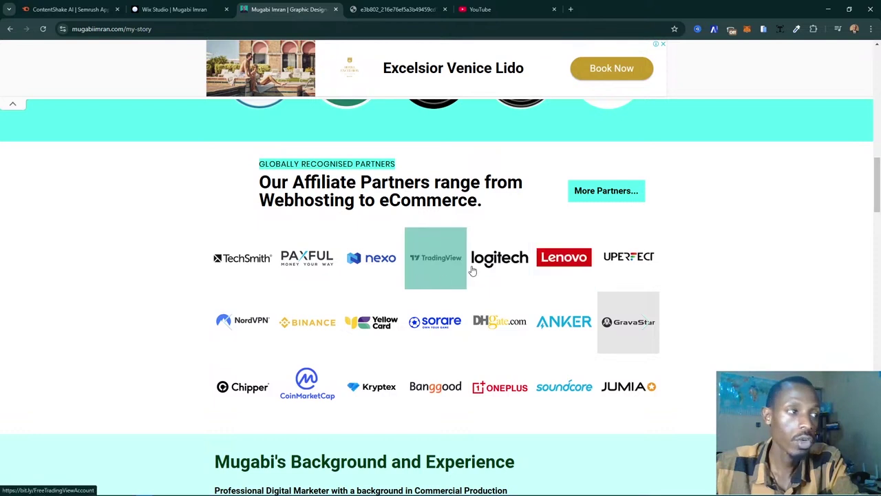
click(562, 262)
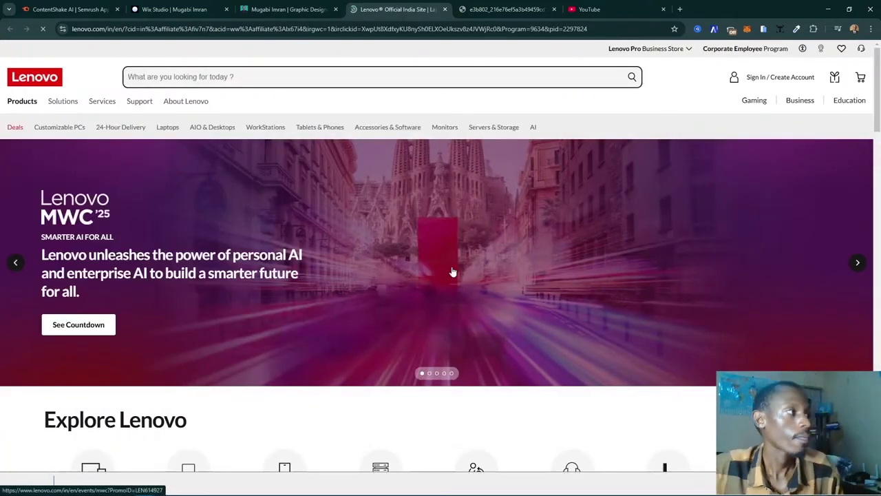
click(445, 10)
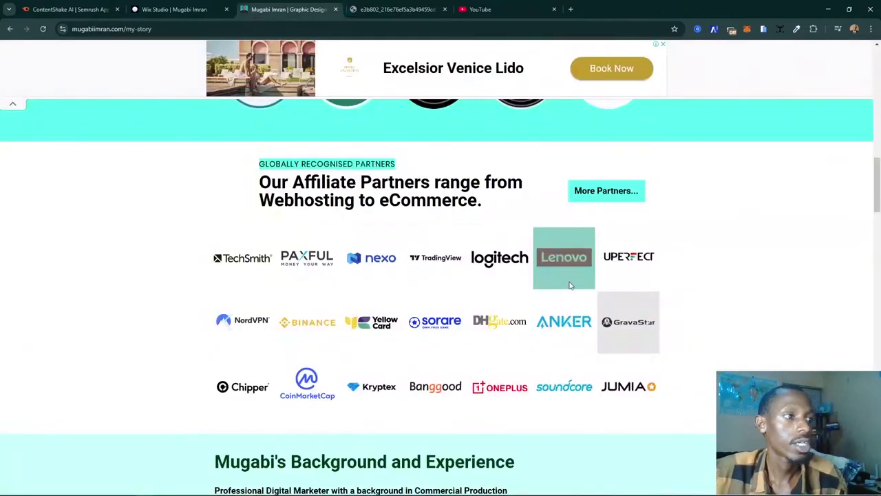
- Scroll through the live page's background sections, then return to the Wix Studio editor tab
scroll(515, 301, down, 1)
scroll(514, 301, down, 2)
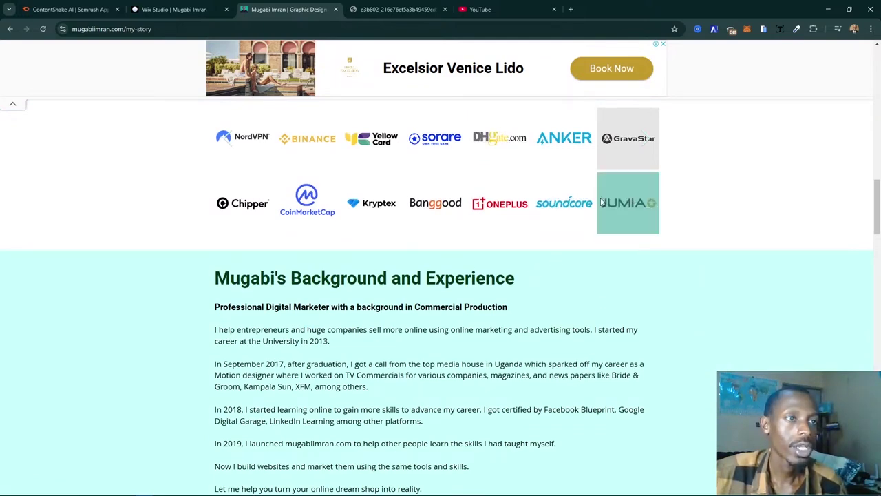
scroll(467, 269, down, 2)
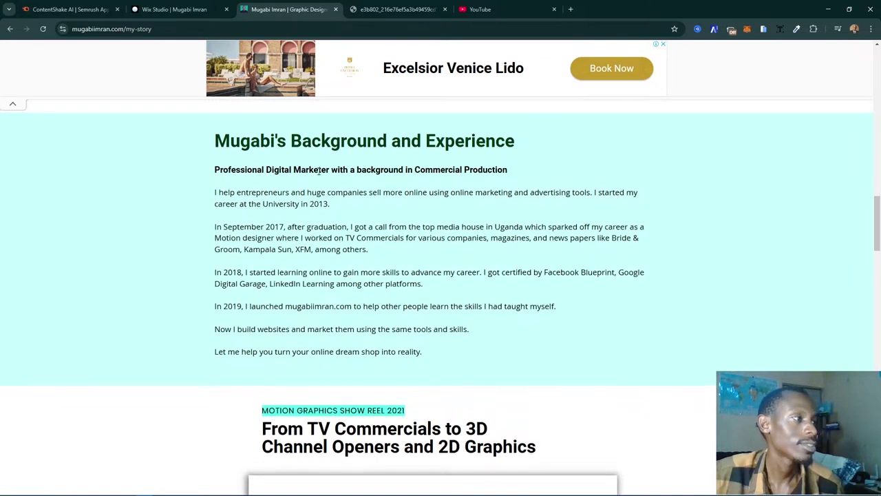
scroll(319, 171, up, 1)
scroll(513, 208, up, 5)
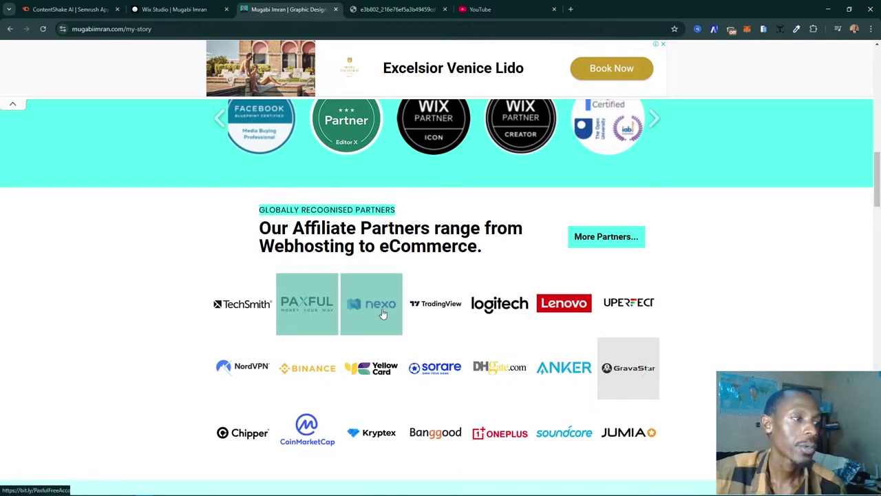
scroll(551, 275, up, 2)
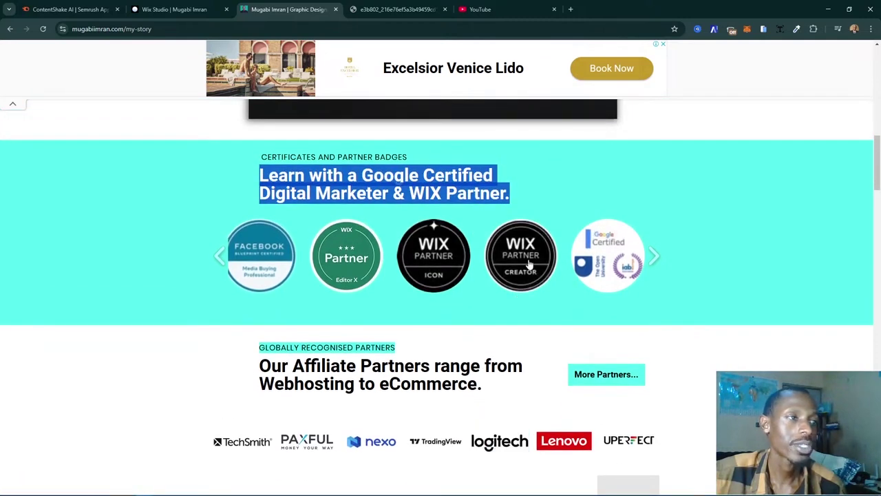
scroll(468, 303, down, 3)
scroll(475, 306, down, 2)
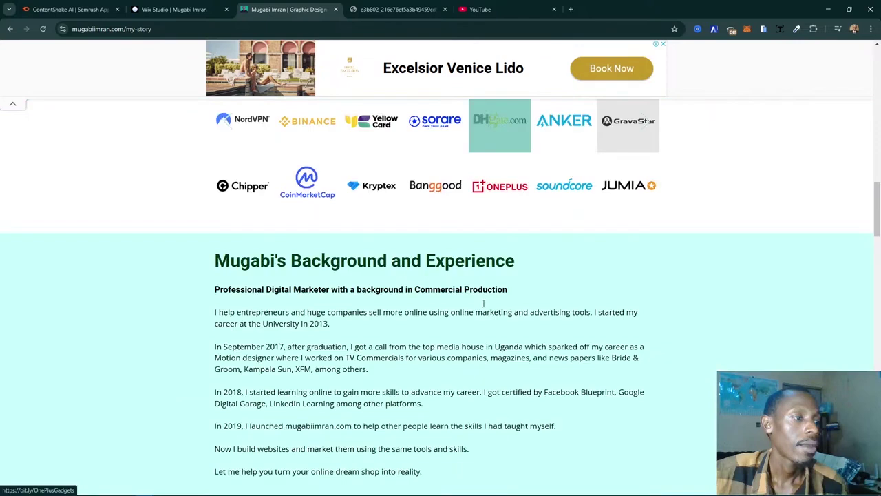
scroll(484, 303, up, 3)
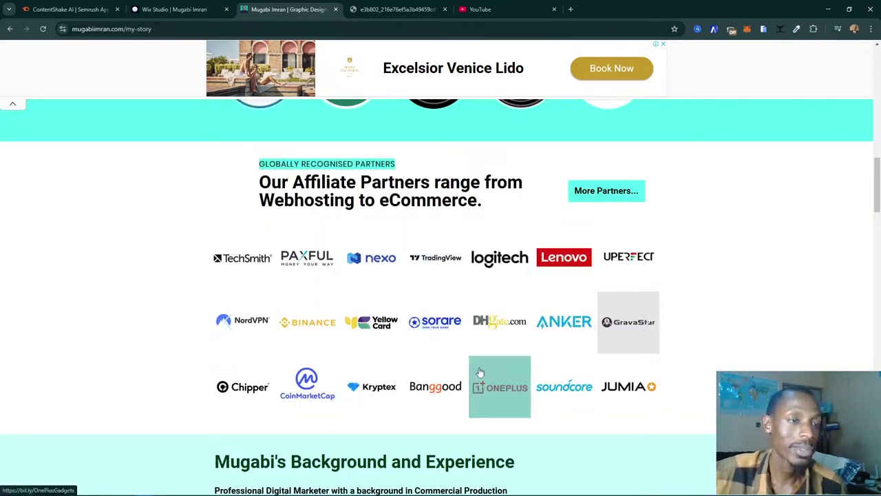
scroll(473, 379, down, 4)
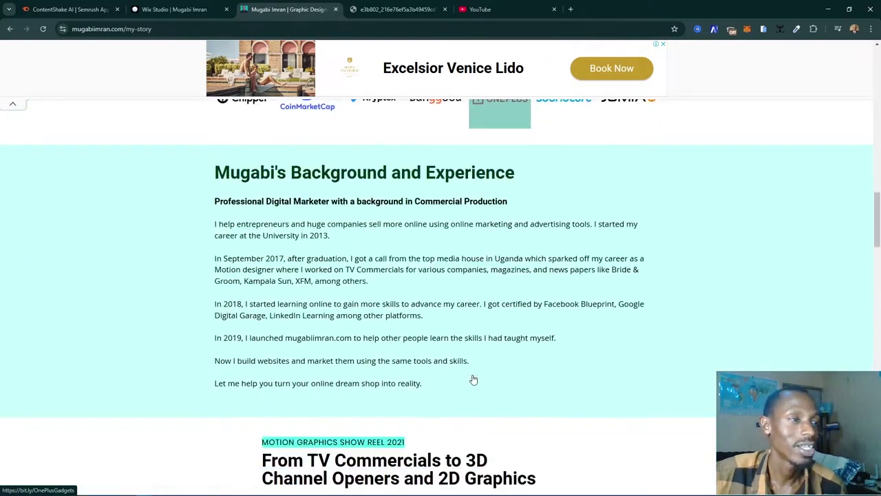
scroll(473, 378, up, 15)
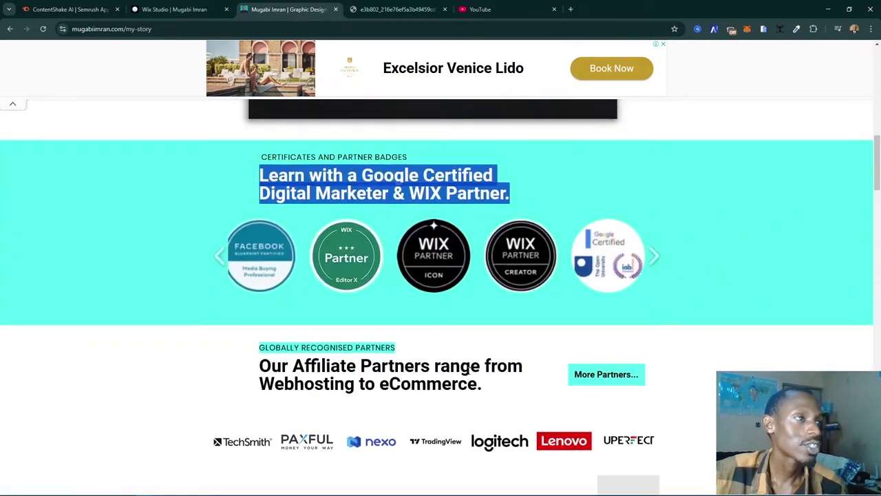
scroll(469, 371, up, 3)
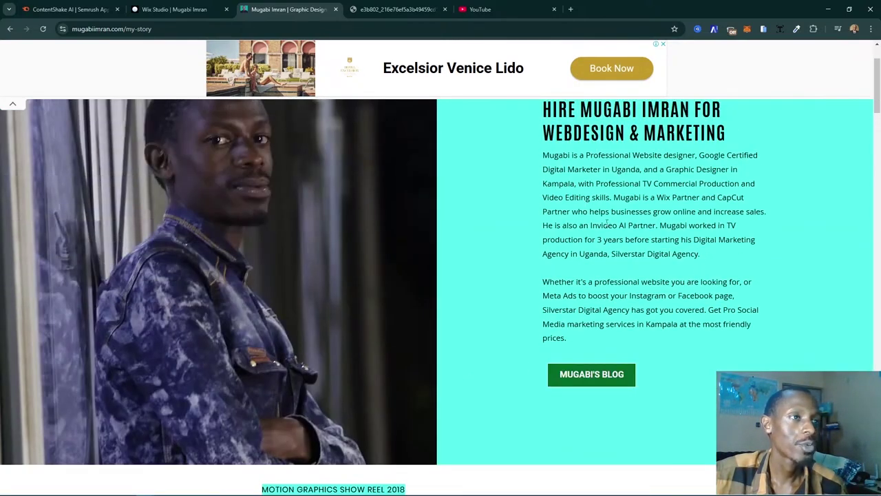
scroll(607, 222, up, 1)
scroll(675, 332, down, 15)
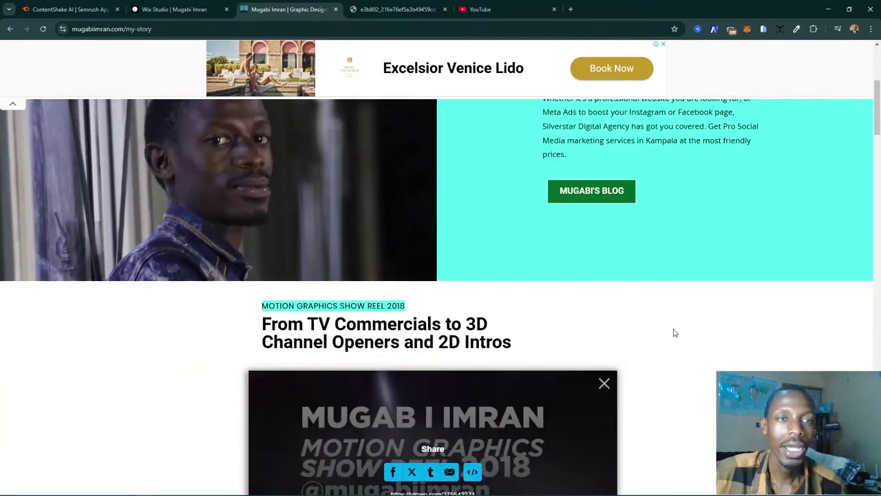
scroll(675, 333, down, 3)
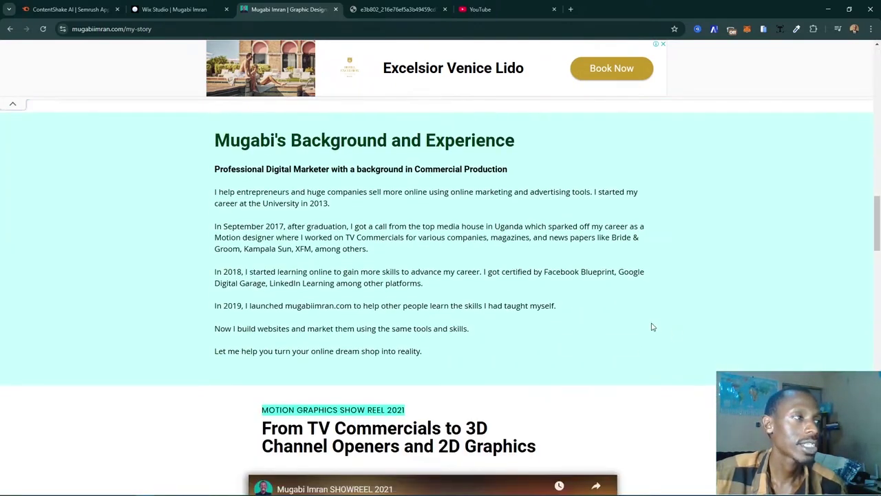
scroll(652, 327, up, 1)
click(174, 9)
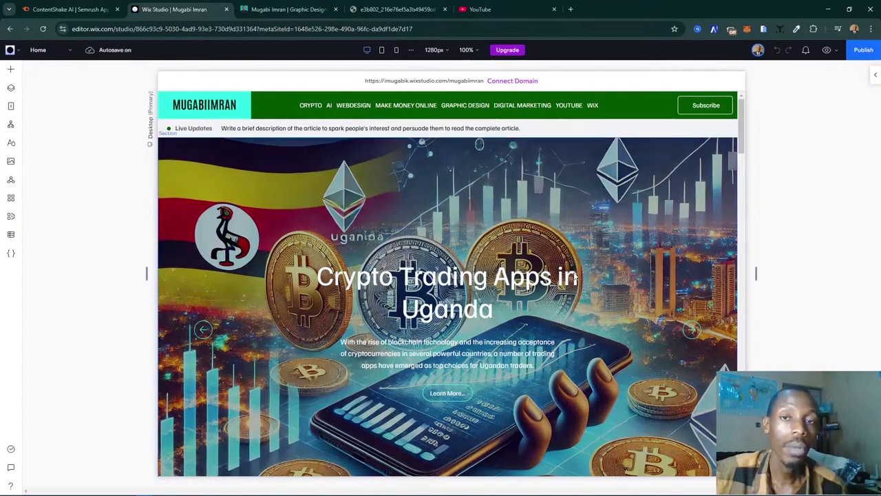
- Switch the editor from the homepage to the ABOUT page using the Pages panel
scroll(537, 275, down, 4)
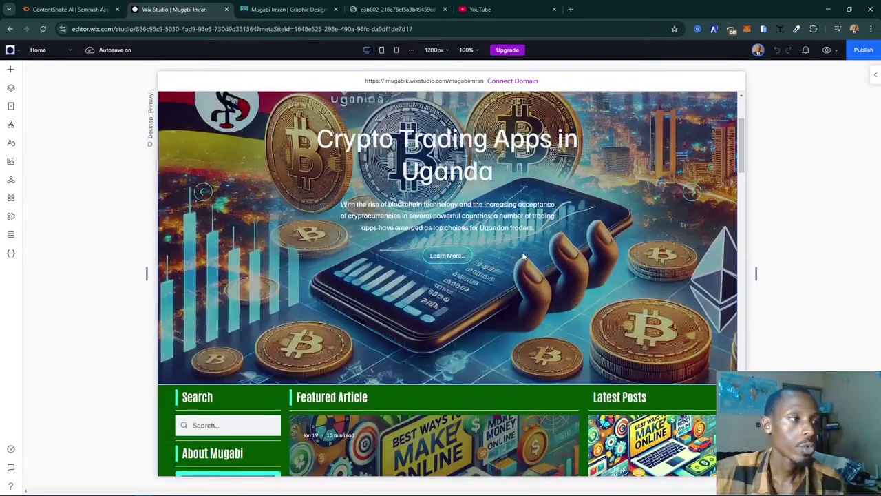
click(10, 107)
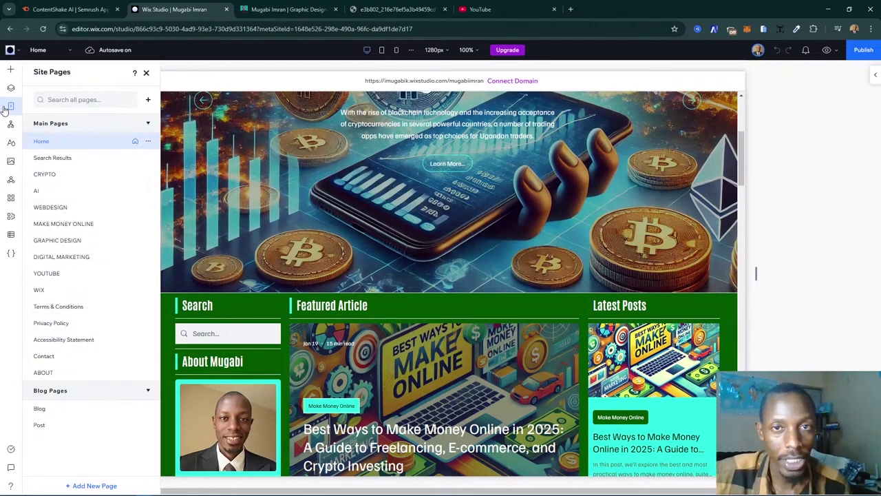
click(103, 373)
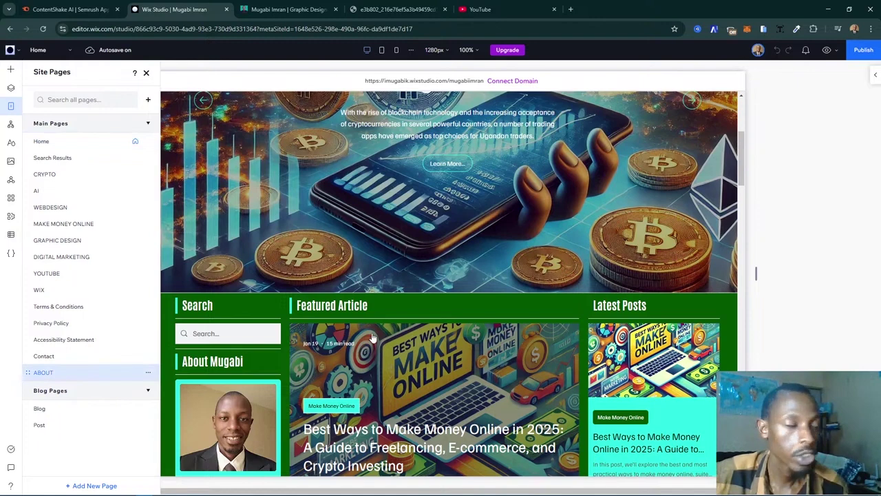
click(146, 72)
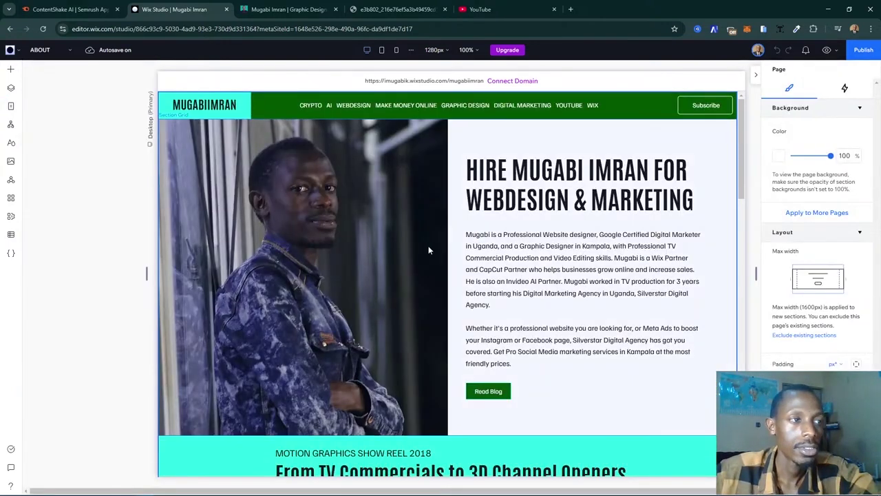
- Duplicate the ABOUT hero hire section with Ctrl+D, then view the live my-story page
click(682, 264)
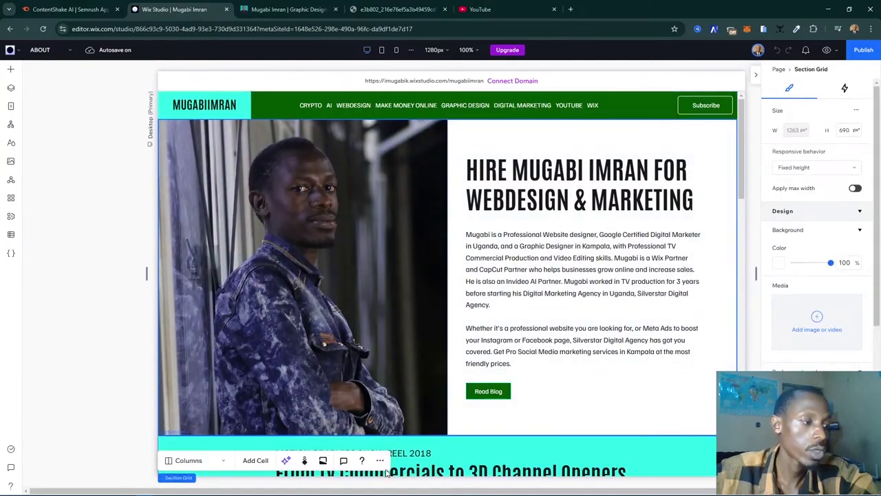
right_click(427, 381)
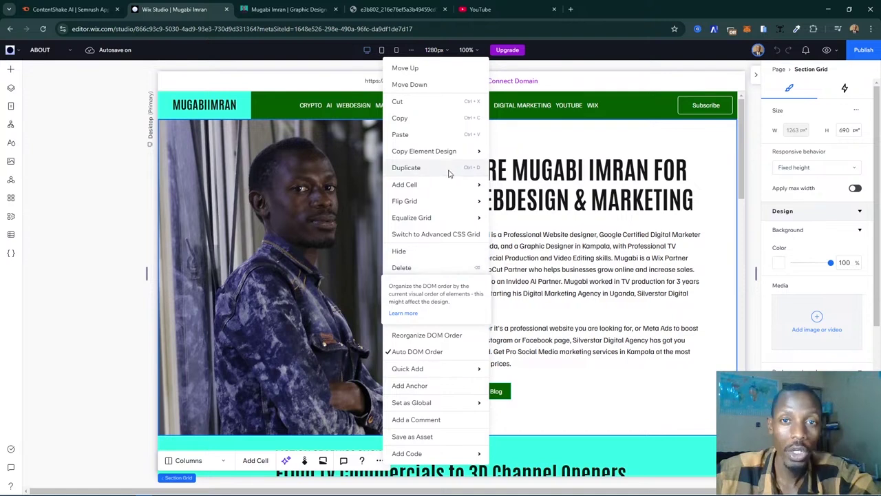
key(Delete)
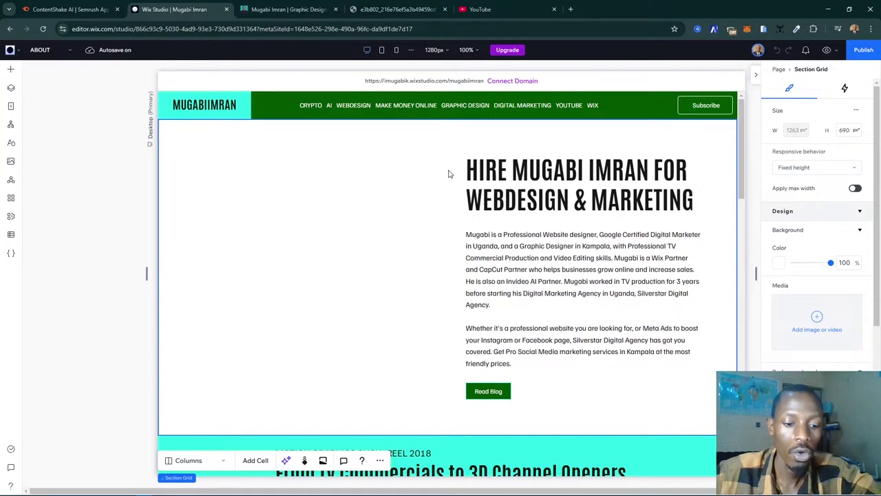
key(ctrl+z)
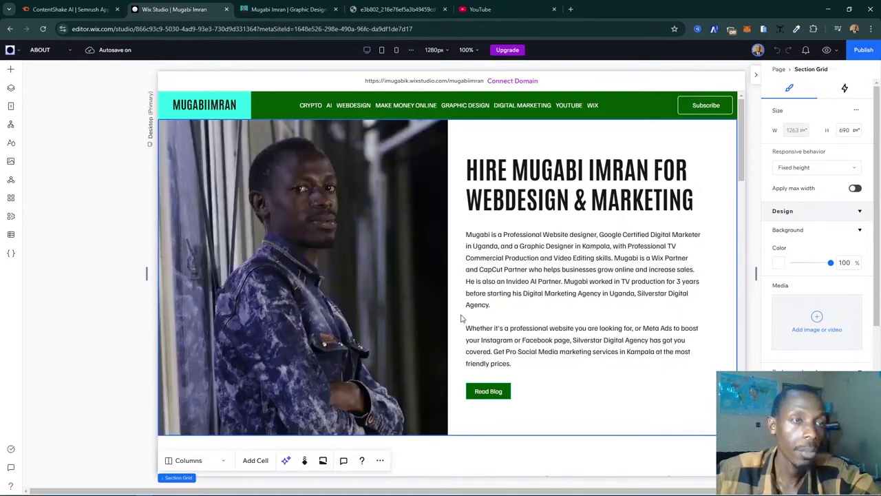
key(ctrl+d)
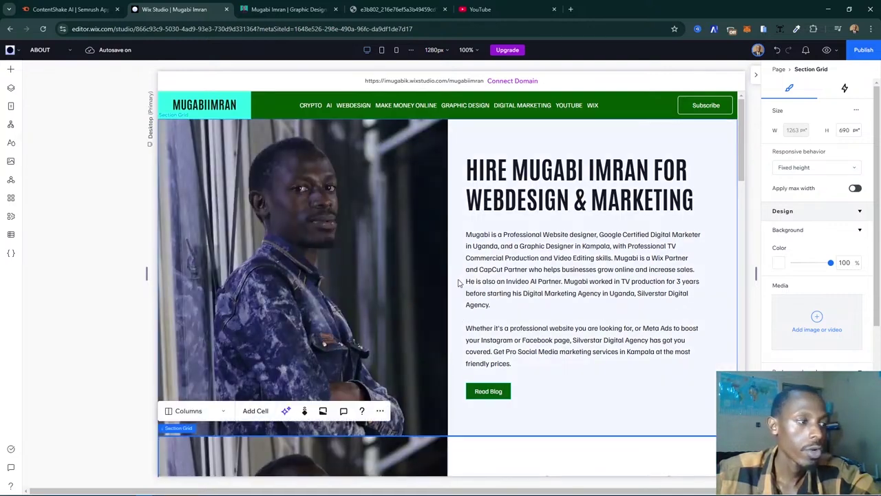
scroll(651, 286, down, 4)
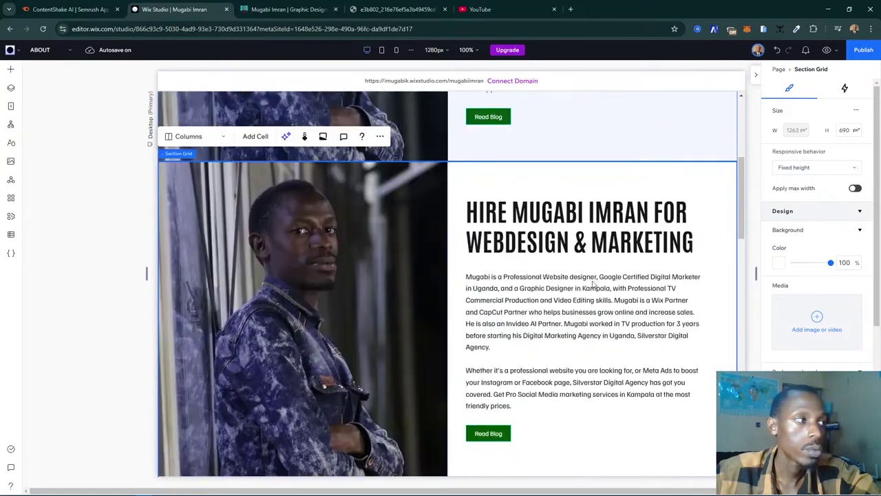
click(276, 11)
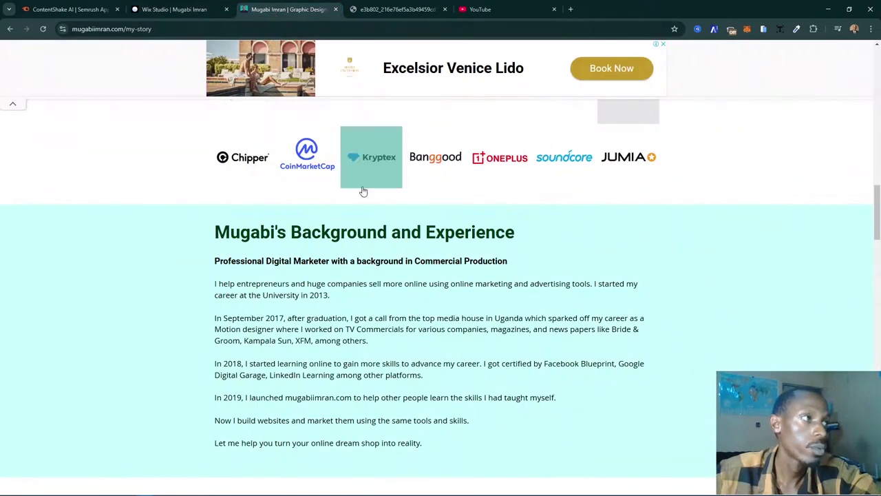
- Delete the left photo cell from the duplicated hire section, leaving a full-width text layout
scroll(320, 235, up, 1)
scroll(319, 236, down, 2)
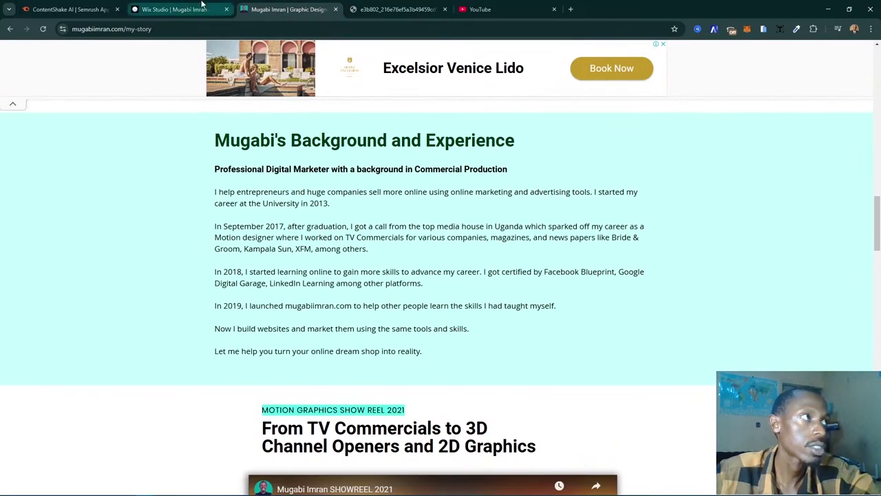
click(174, 9)
scroll(349, 257, down, 1)
scroll(369, 263, up, 1)
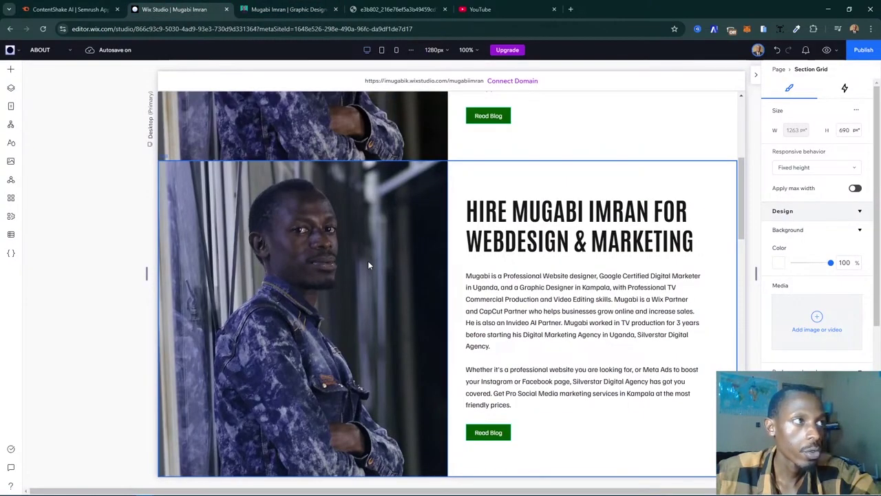
click(417, 177)
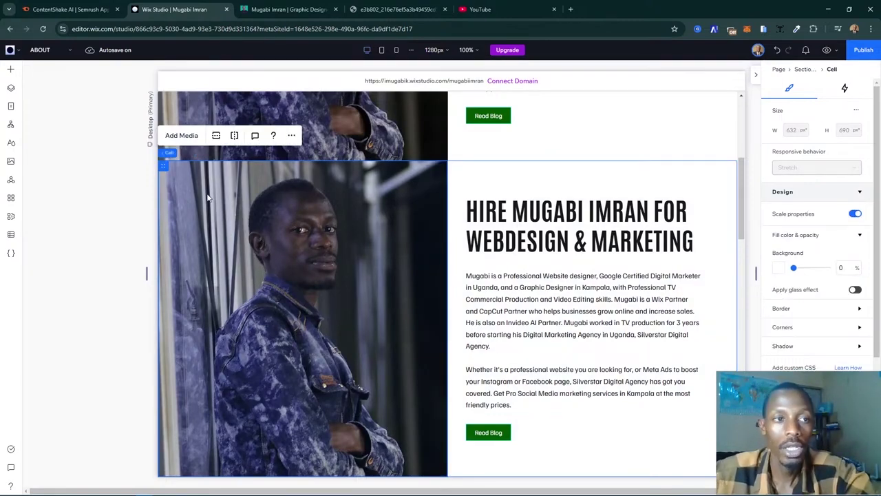
key(Delete)
click(343, 232)
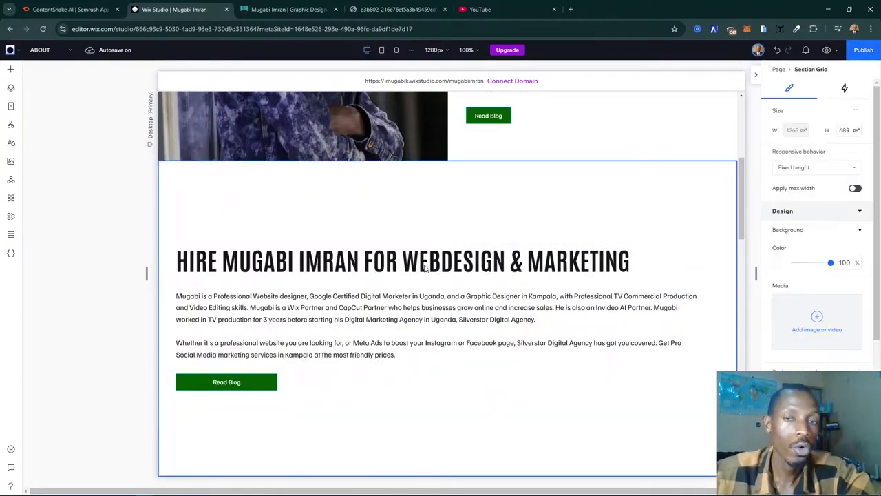
click(341, 237)
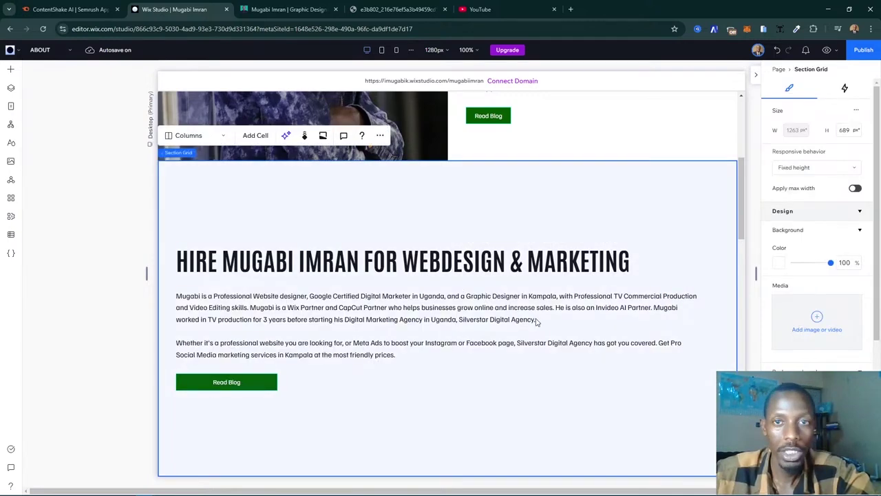
- Replace the copy's heading with 'Mugabi's Background and Experience' taken from the live page
click(273, 8)
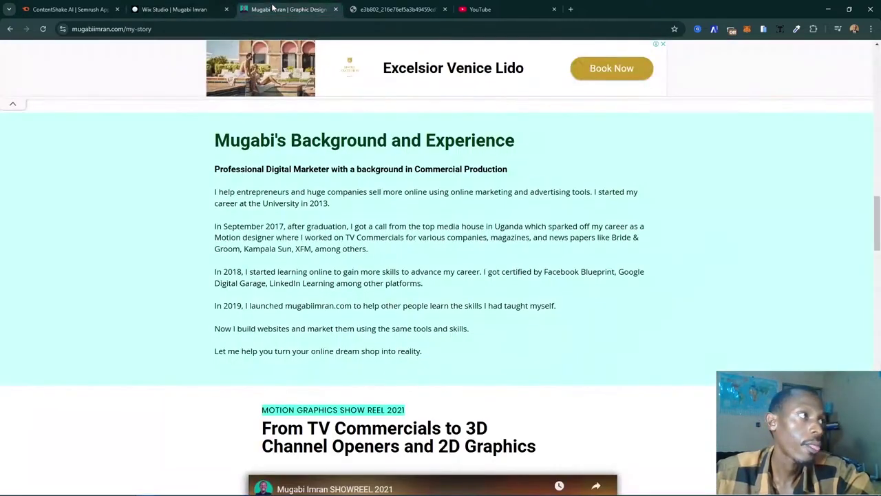
triple_click(314, 141)
key(ctrl+c)
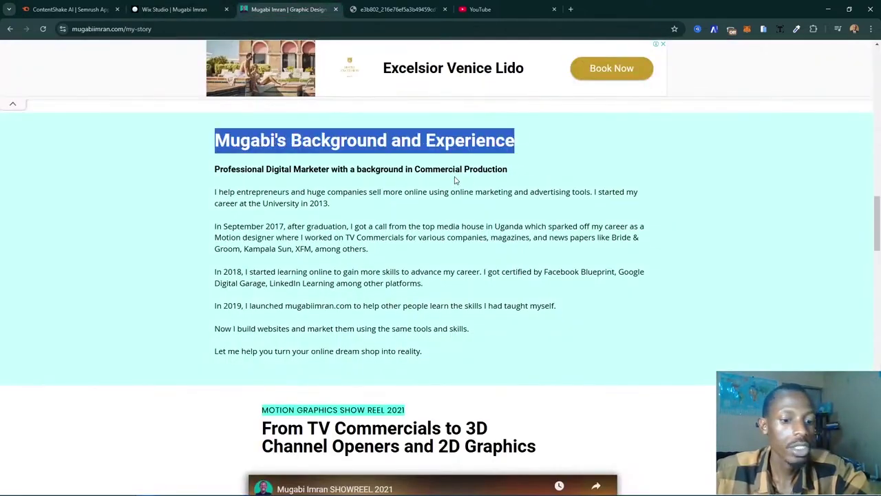
click(166, 9)
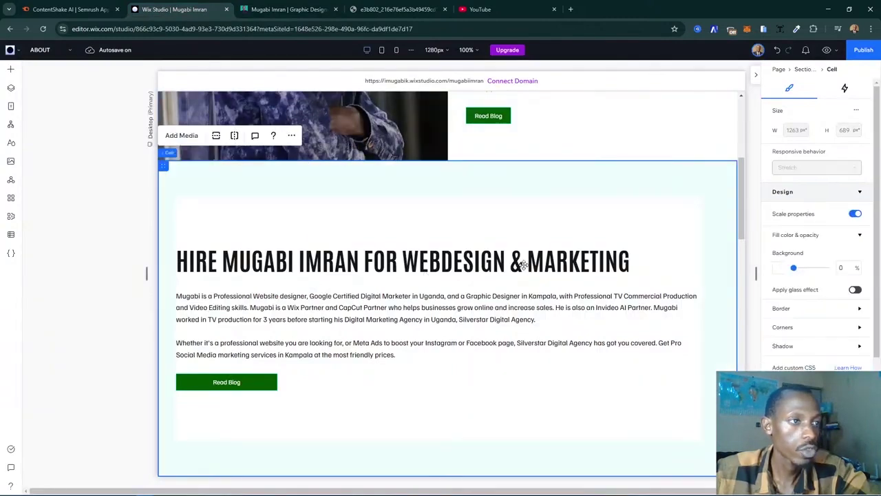
click(517, 265)
click(480, 263)
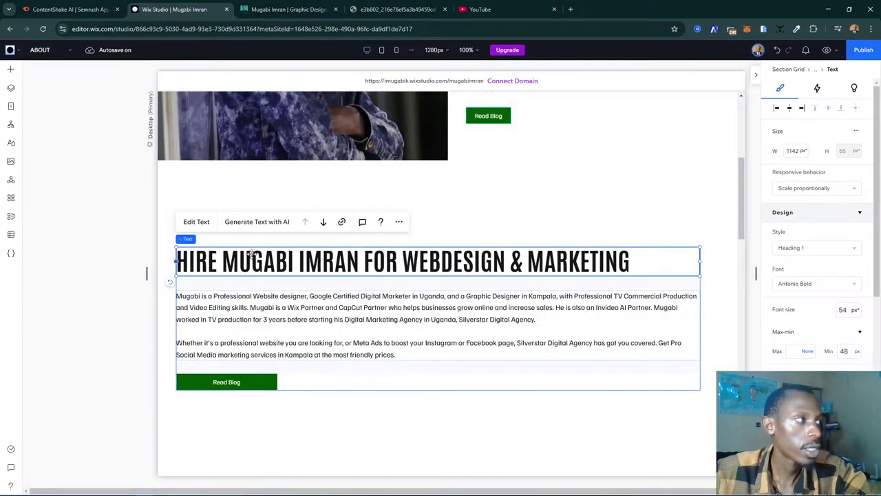
click(197, 221)
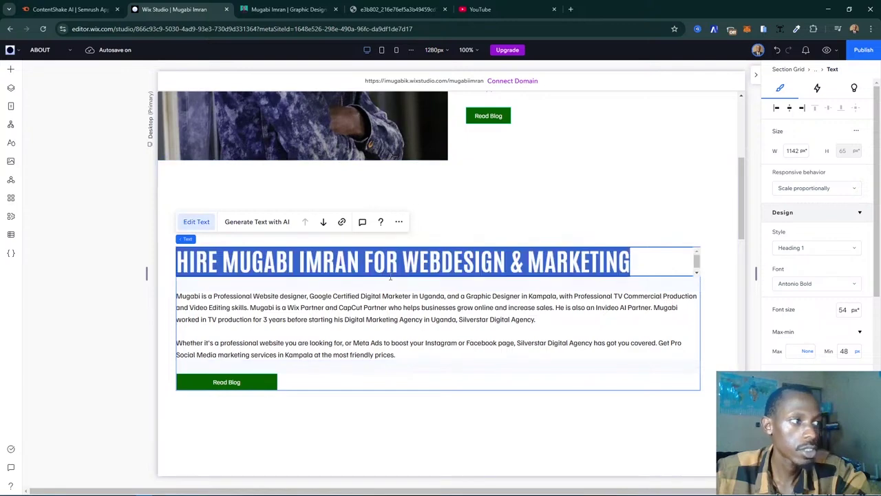
key(ctrl+v)
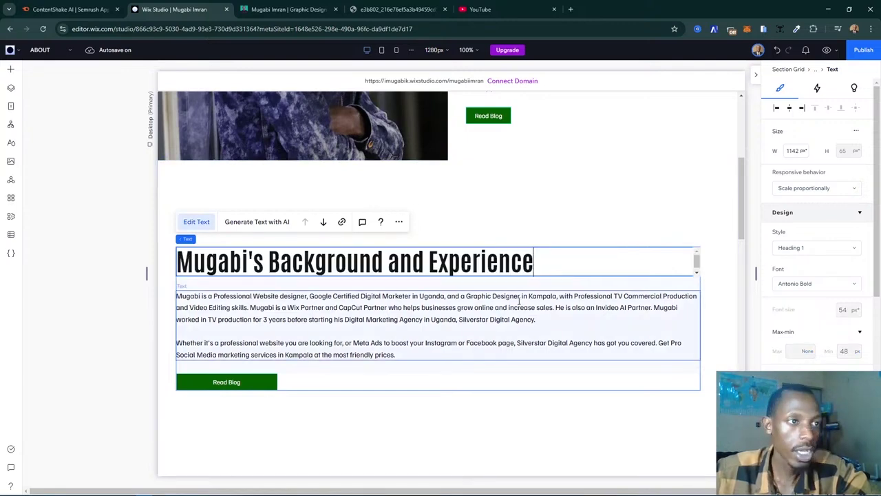
- Grab the 'Professional Digital Marketer' subheading from the live my-story page
key(ctrl+a)
click(287, 9)
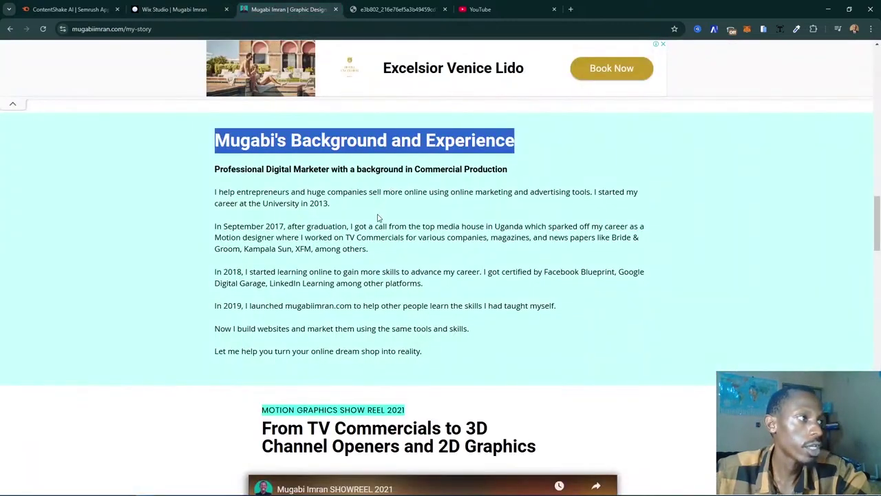
triple_click(264, 171)
key(ctrl+c)
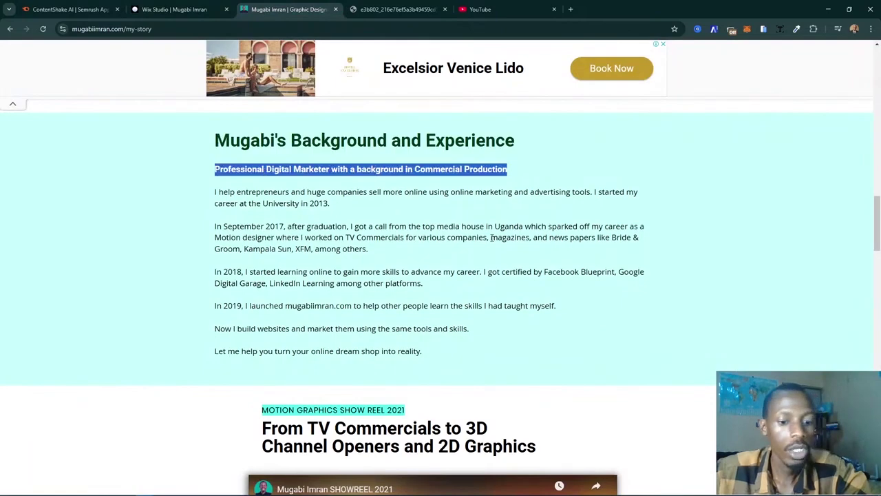
click(175, 9)
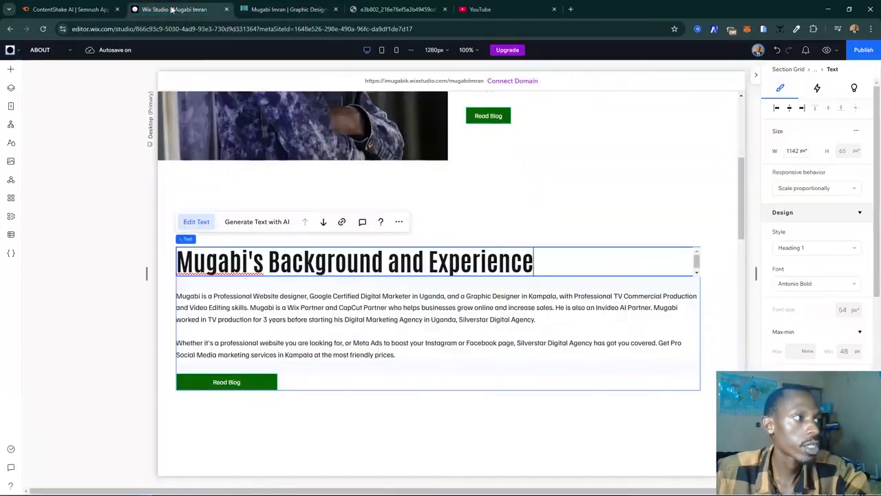
- Duplicate the MOTION GRAPHICS SHOW REEL 2018 label and move the copy beneath the new heading
click(503, 399)
scroll(504, 399, down, 5)
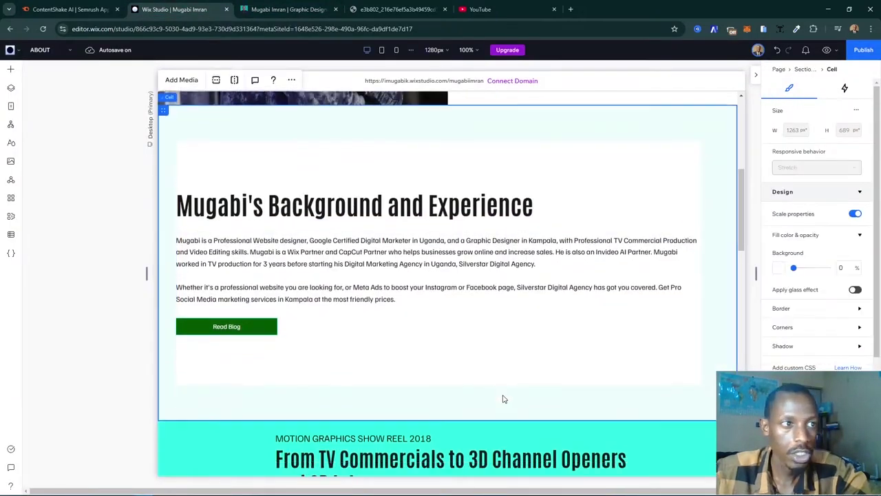
scroll(504, 399, up, 3)
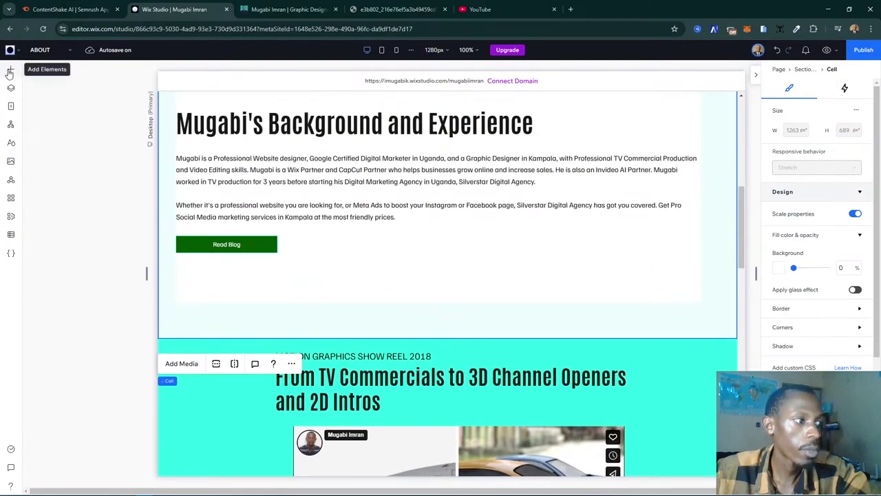
click(409, 356)
click(410, 356)
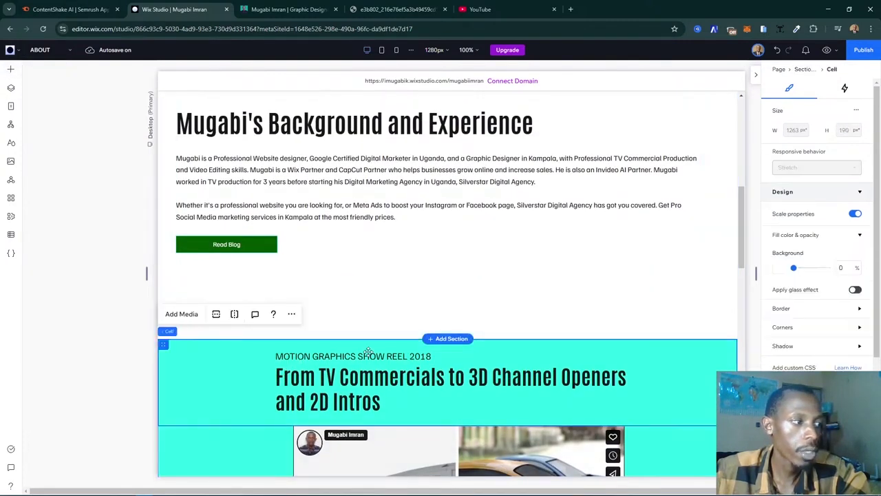
click(339, 353)
click(339, 354)
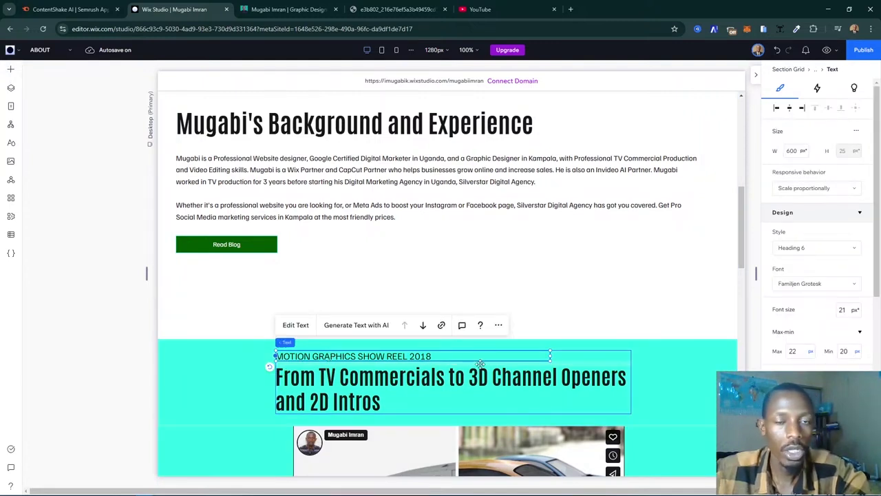
key(ctrl+d)
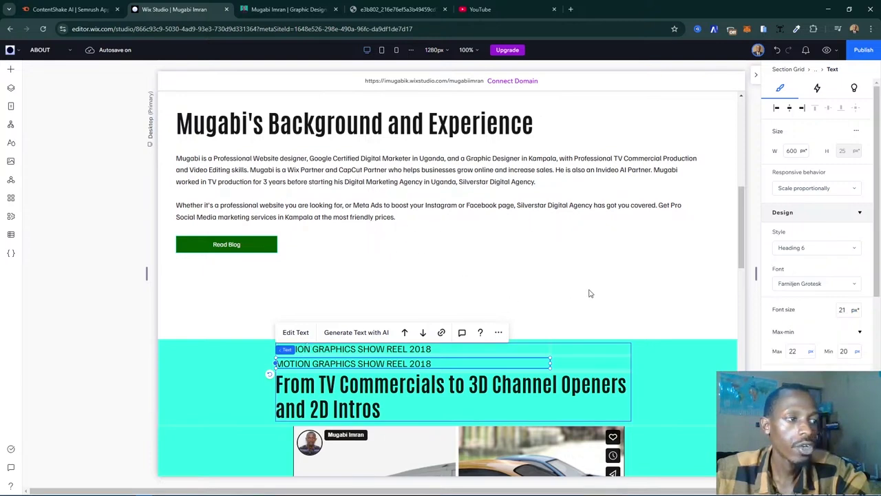
drag(414, 364, 374, 251)
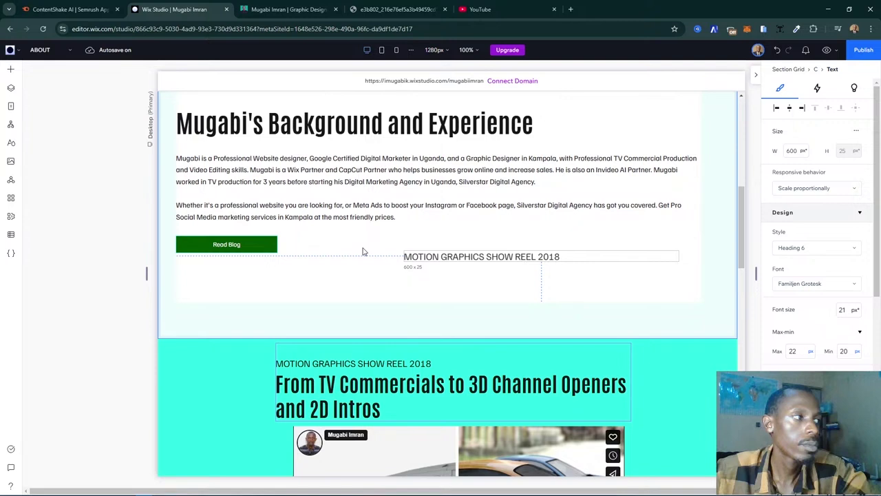
drag(364, 252, 270, 177)
- Stretch the label full width and paste 'Professional Digital Marketer with a background in Commercial Production'
scroll(271, 177, up, 2)
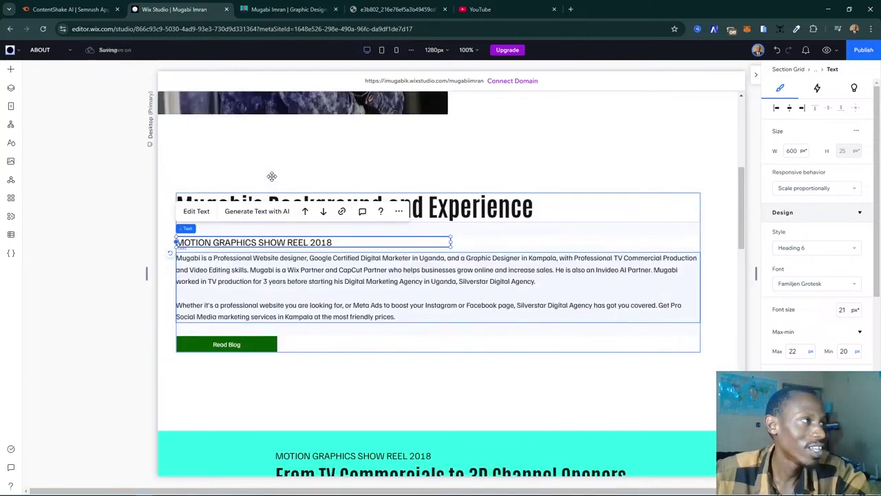
click(442, 221)
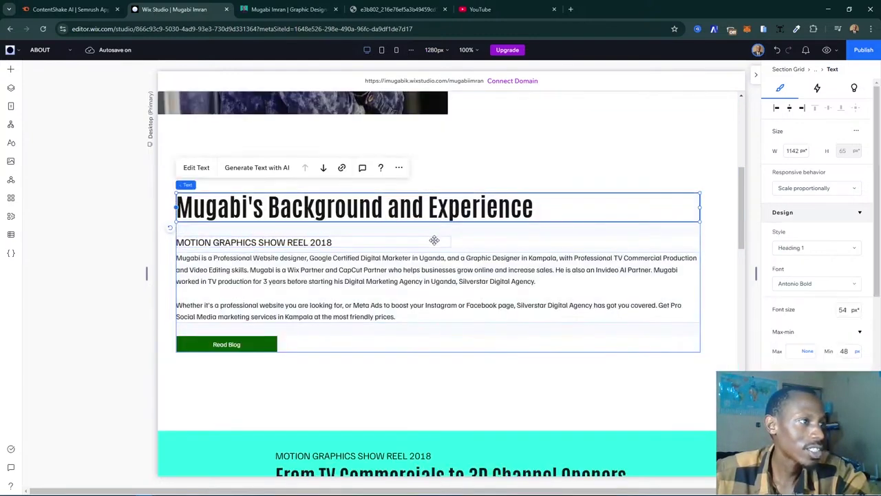
click(435, 241)
drag(453, 243, 703, 246)
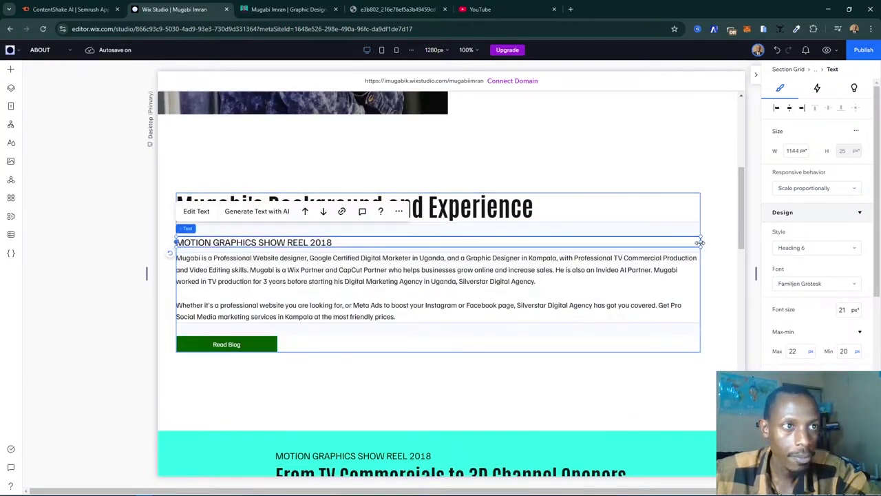
click(207, 217)
key(ctrl+v)
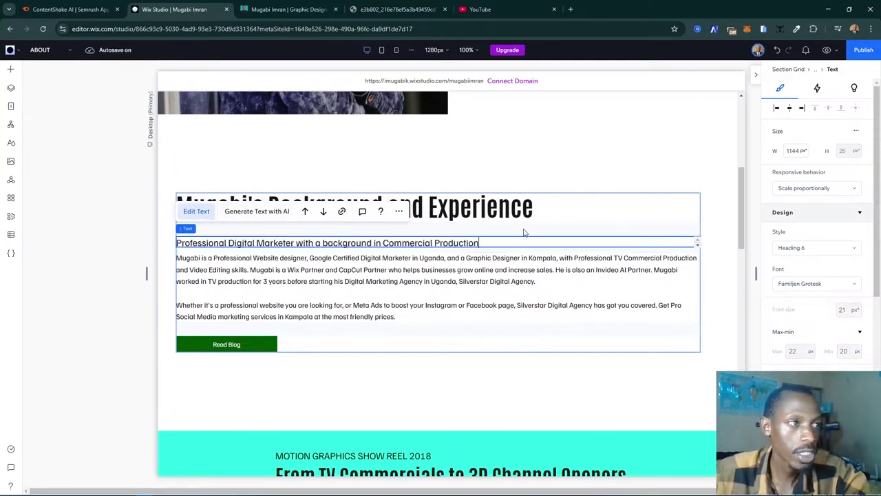
click(506, 245)
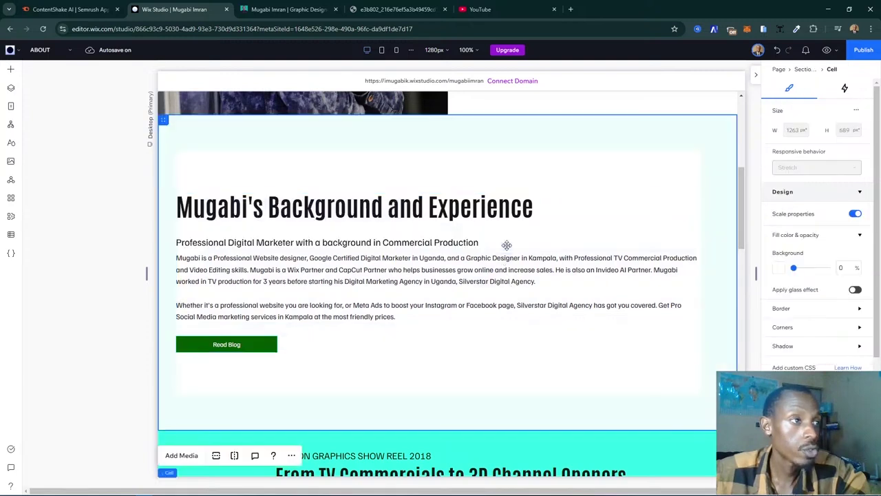
- Set the text stack's heading-to-subtitle gap to 15 px
click(324, 241)
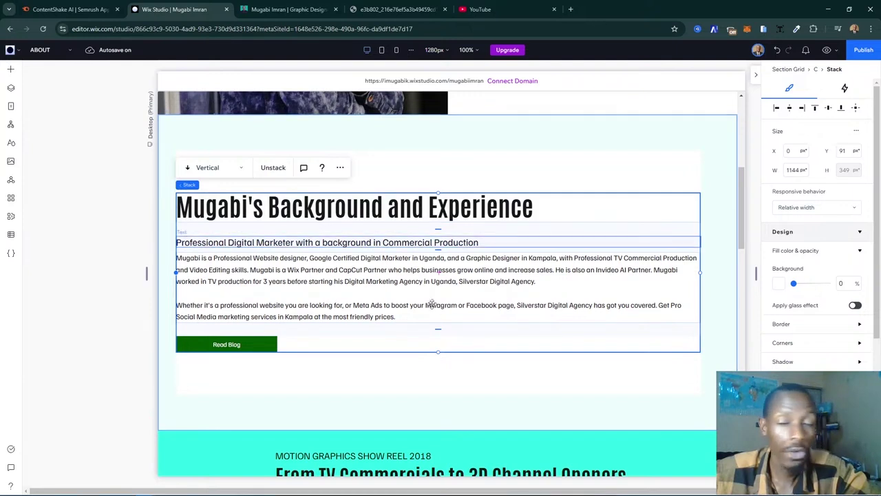
click(435, 228)
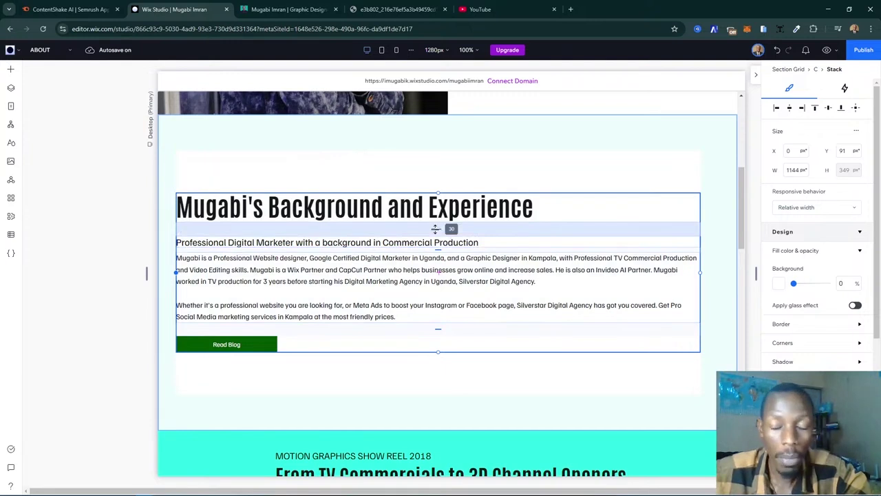
click(436, 228)
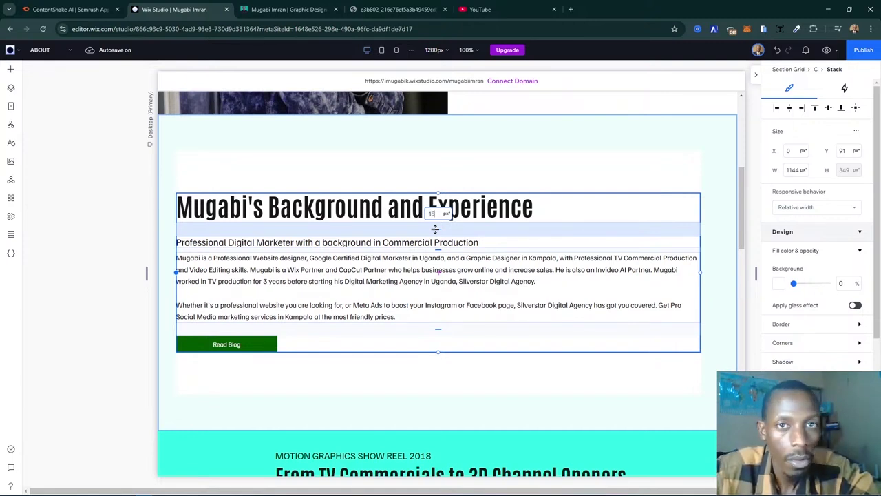
key(Return)
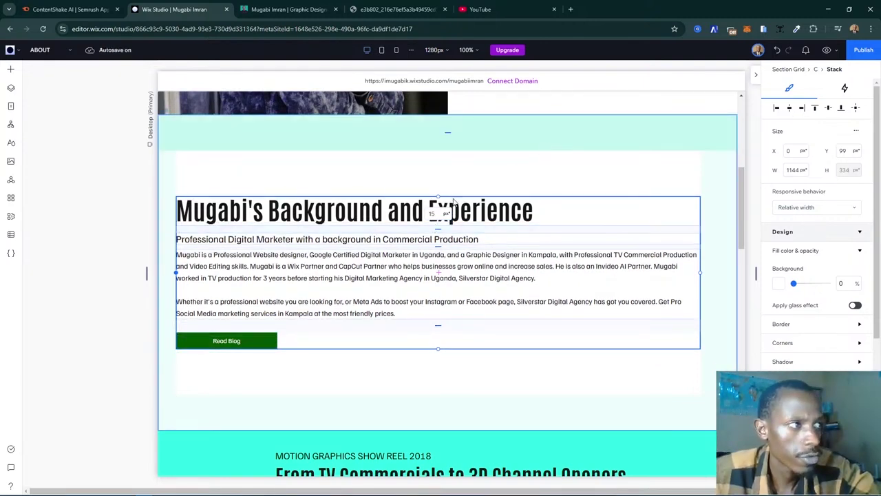
- Narrow the Background and Experience text stack to 786 px wide
click(371, 390)
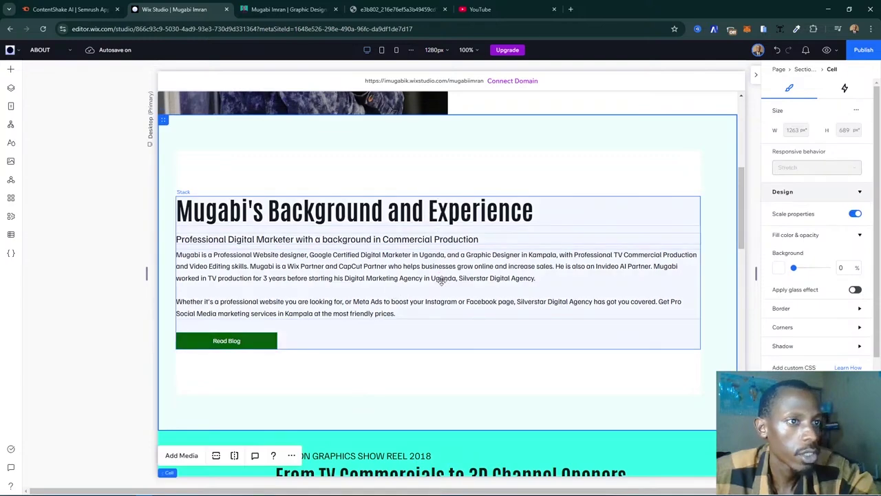
scroll(442, 280, up, 1)
click(312, 308)
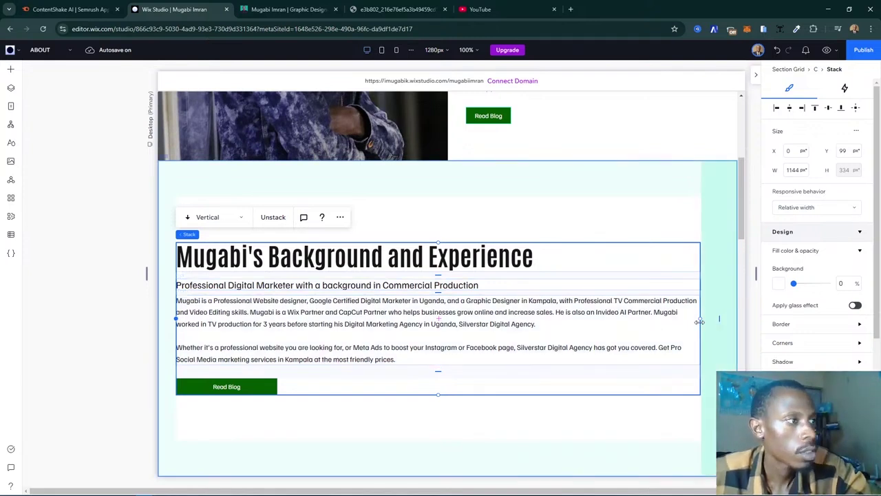
drag(699, 322, 537, 319)
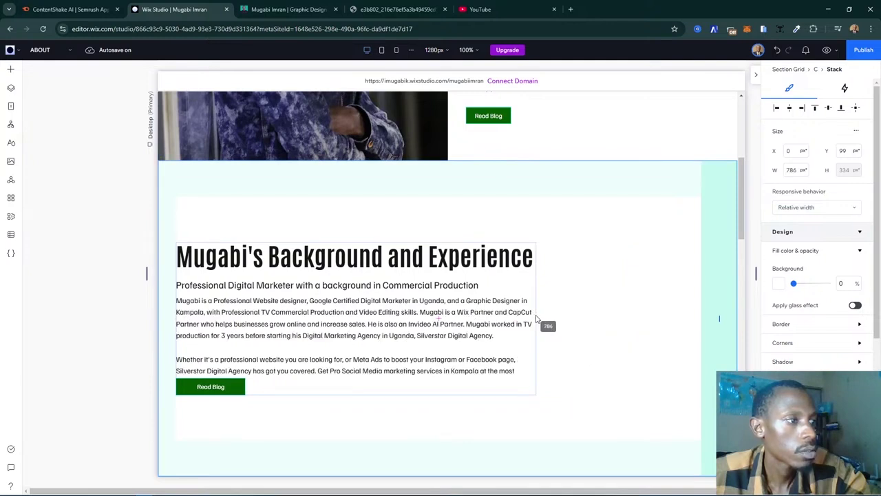
drag(537, 318, 579, 318)
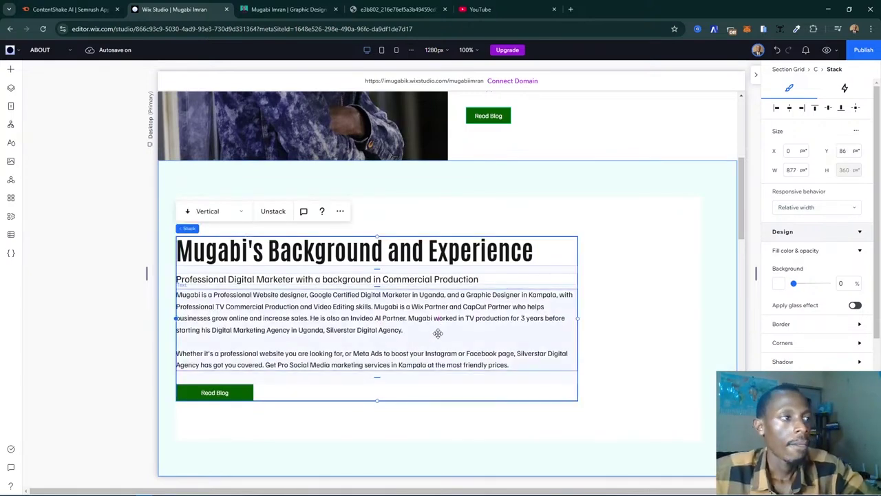
scroll(557, 282, down, 2)
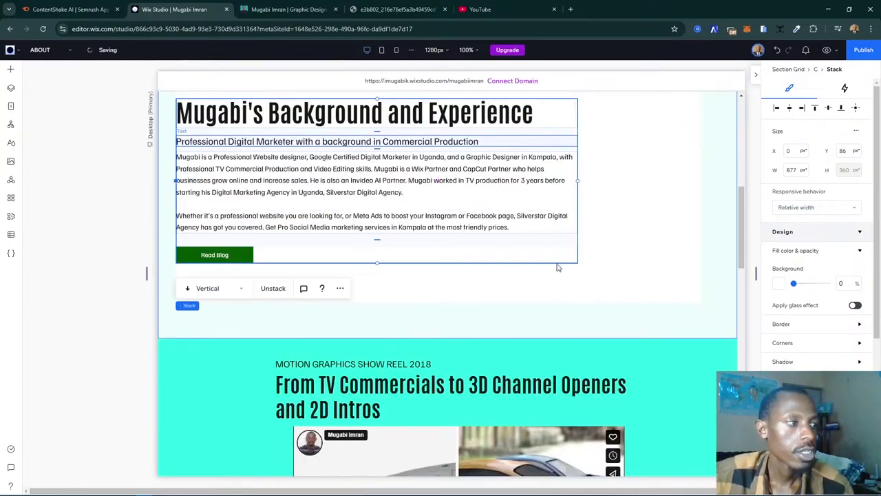
- After comparing with the live story page, widen the text stack to 1029 px
click(253, 10)
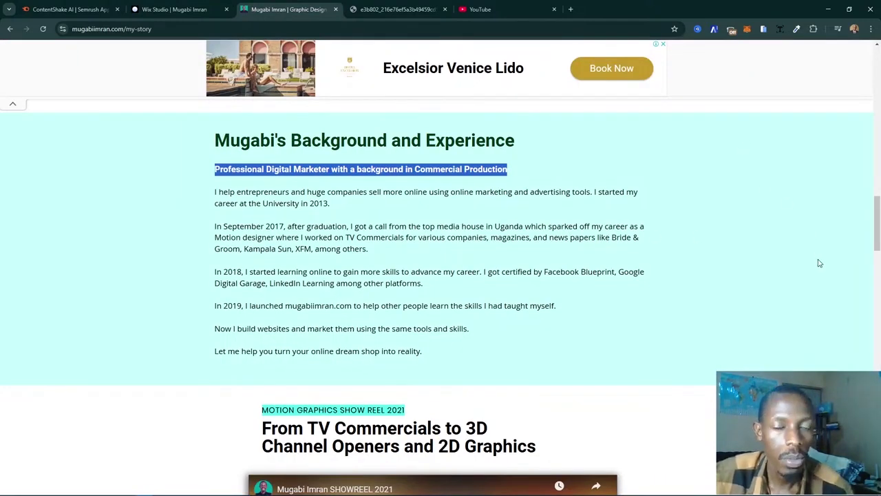
scroll(600, 134, down, 1)
scroll(651, 204, up, 7)
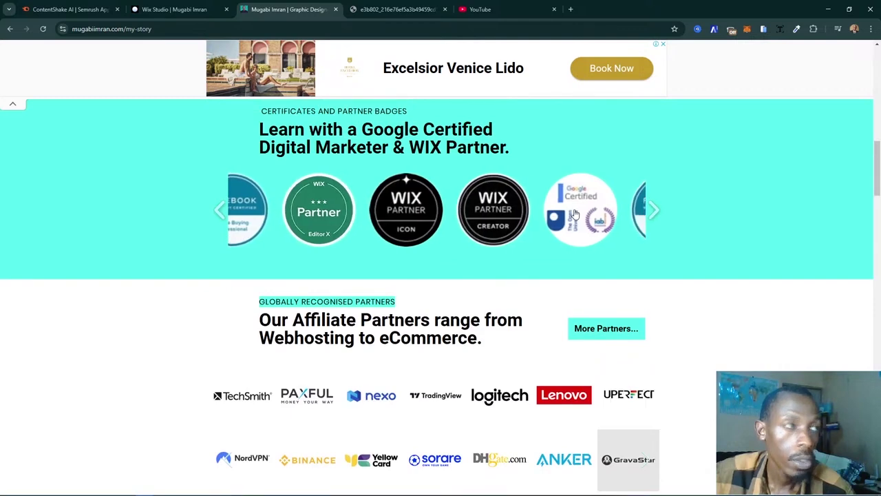
click(174, 9)
scroll(661, 247, up, 3)
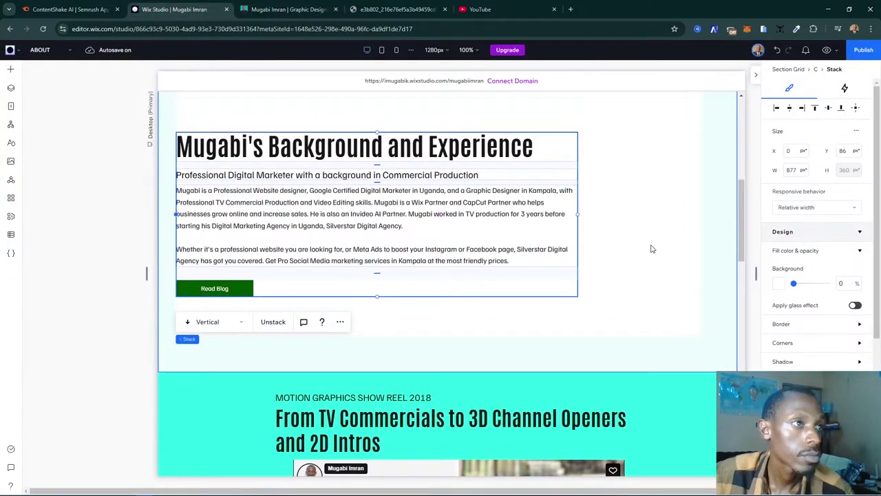
drag(577, 274, 659, 269)
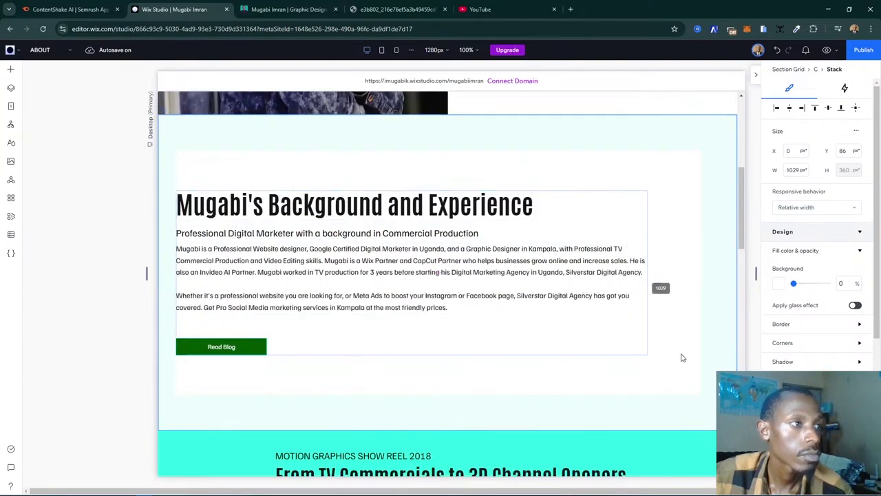
click(608, 325)
scroll(610, 325, up, 3)
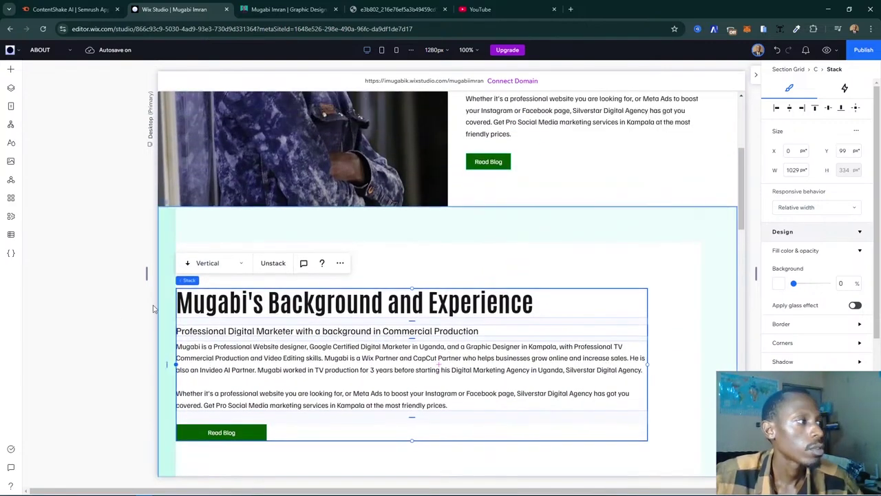
click(153, 308)
click(718, 288)
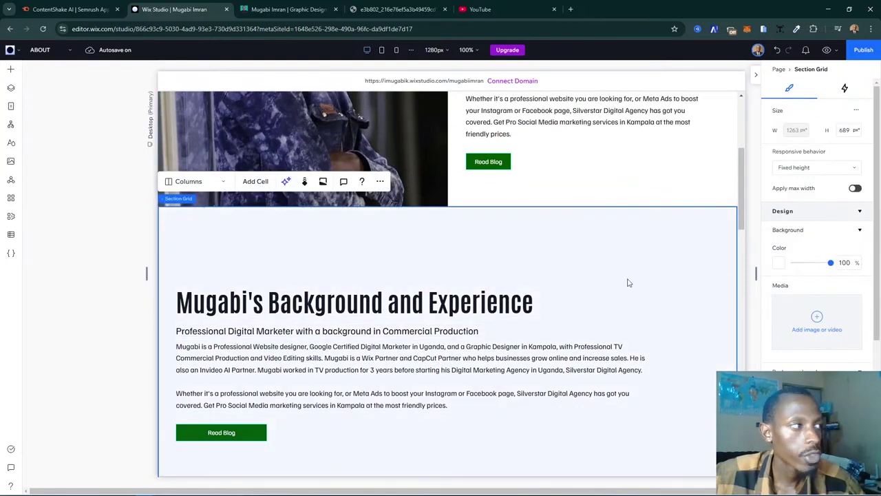
- Give the Background and Experience section a cyan theme Color 3 background
click(782, 265)
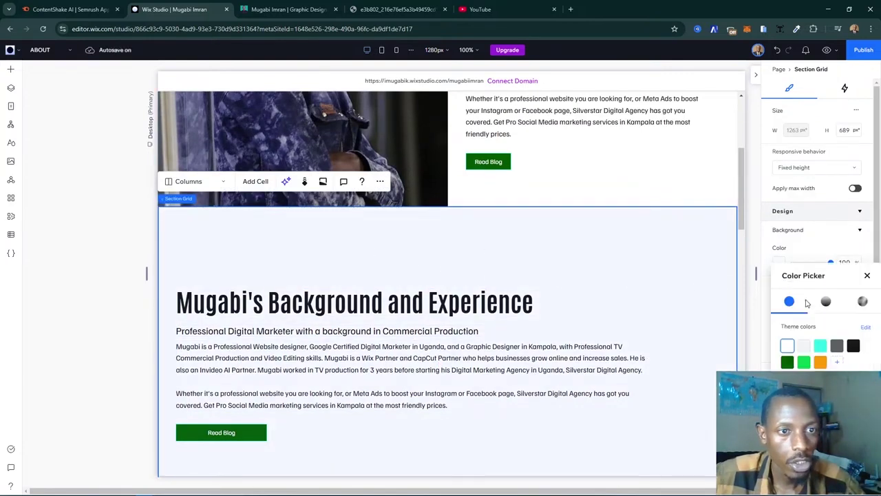
click(822, 346)
click(867, 276)
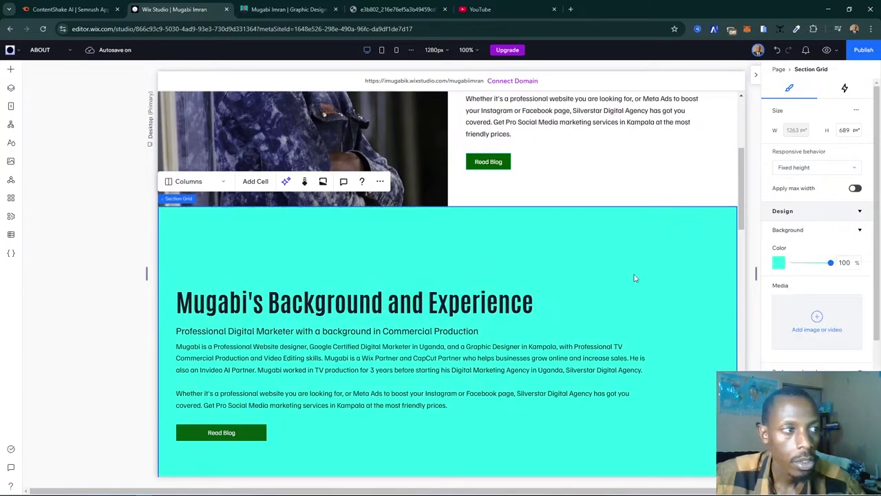
scroll(634, 279, down, 2)
scroll(423, 181, up, 1)
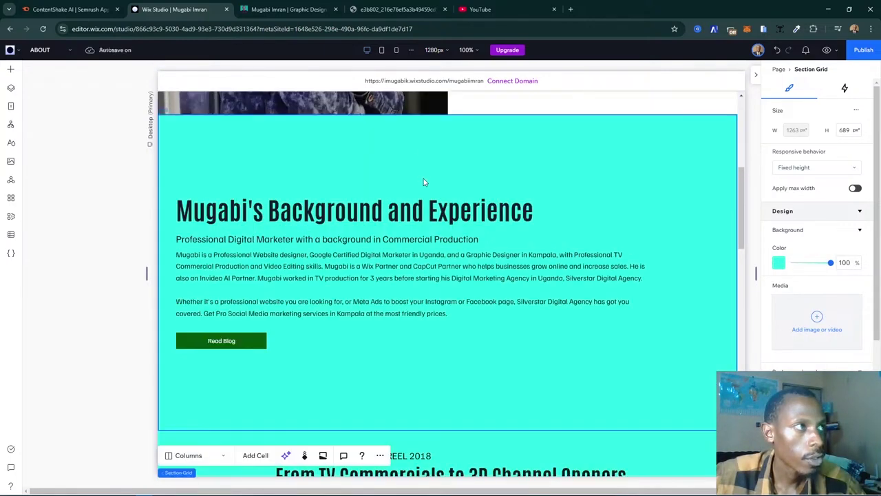
scroll(405, 150, up, 2)
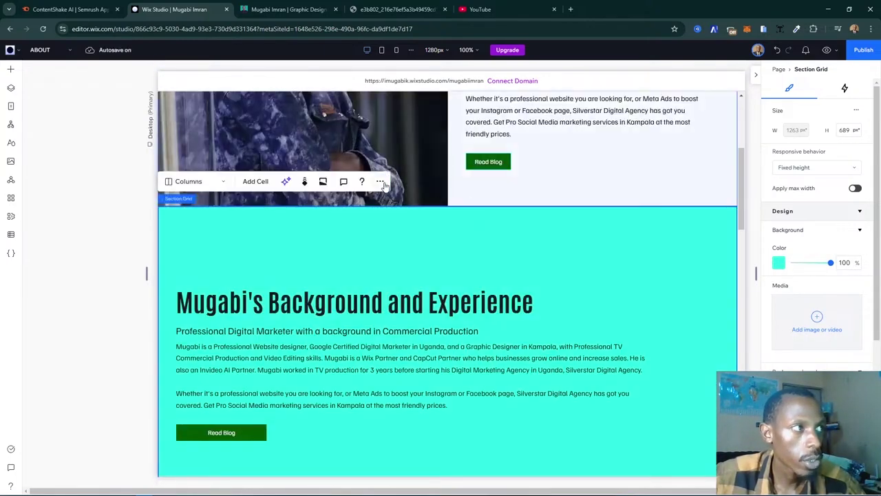
- Reposition the section below the Motion Graphics Show Reel section via its options menu
click(381, 182)
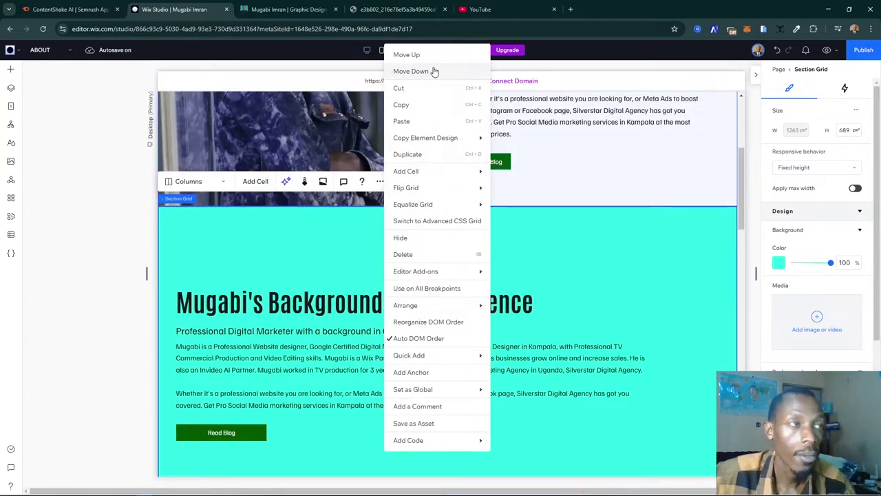
key(Escape)
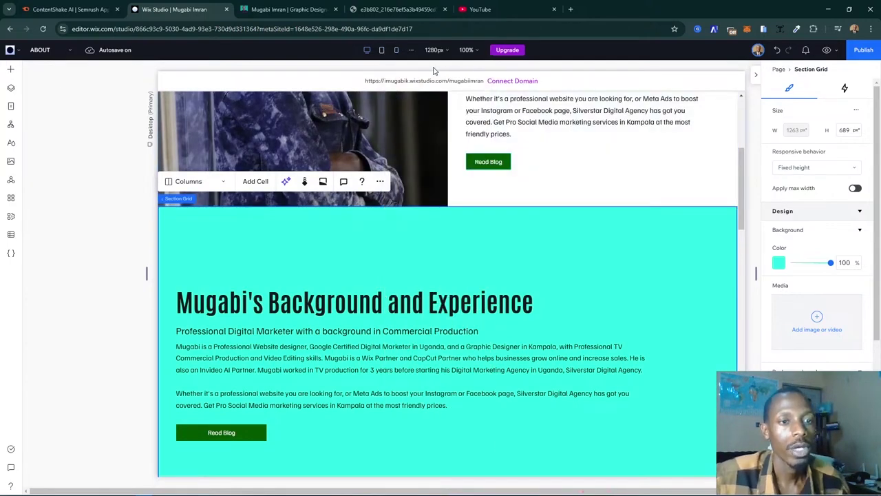
key(Delete)
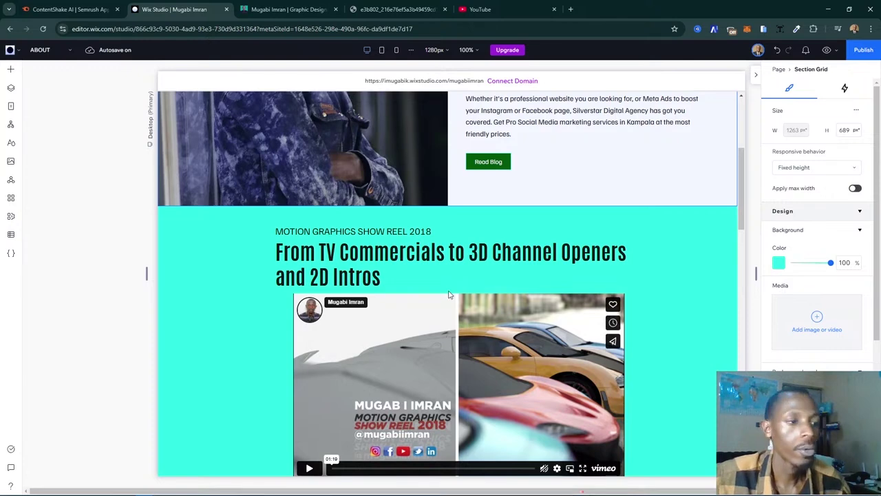
key(ctrl+z)
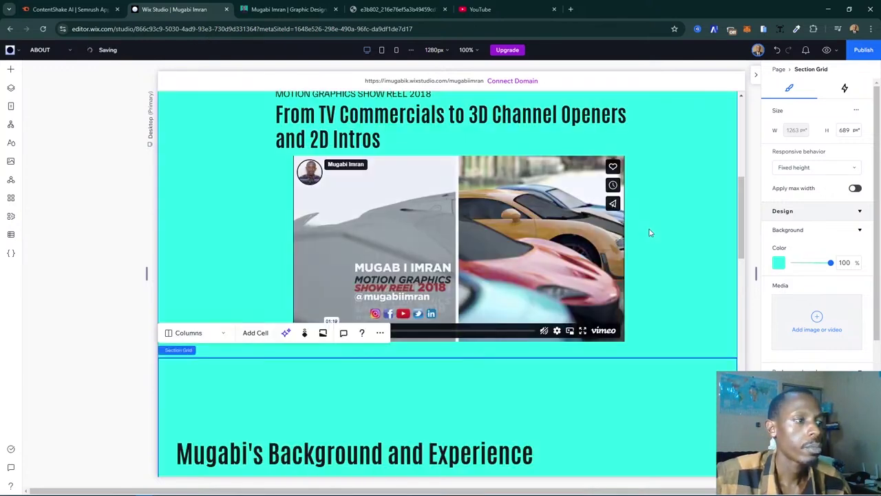
scroll(649, 233, down, 1)
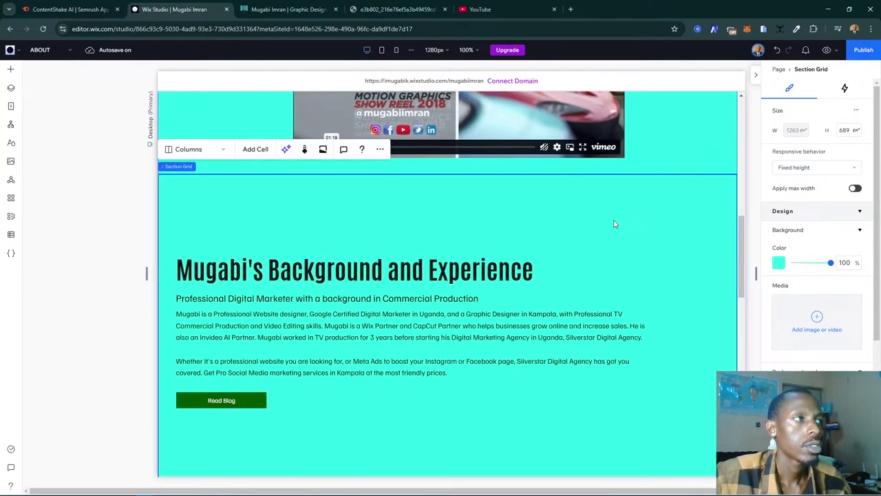
click(383, 150)
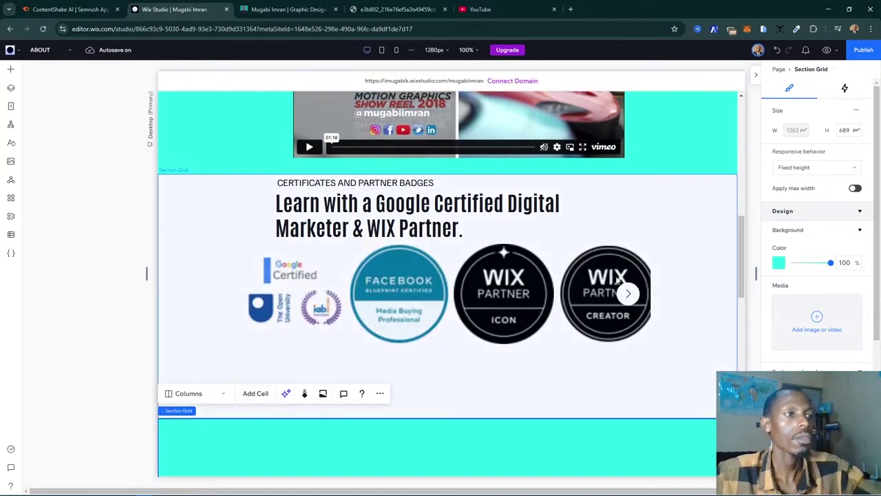
- Drag the Certificates heading cell taller so the section grows to 609 px
scroll(620, 289, up, 3)
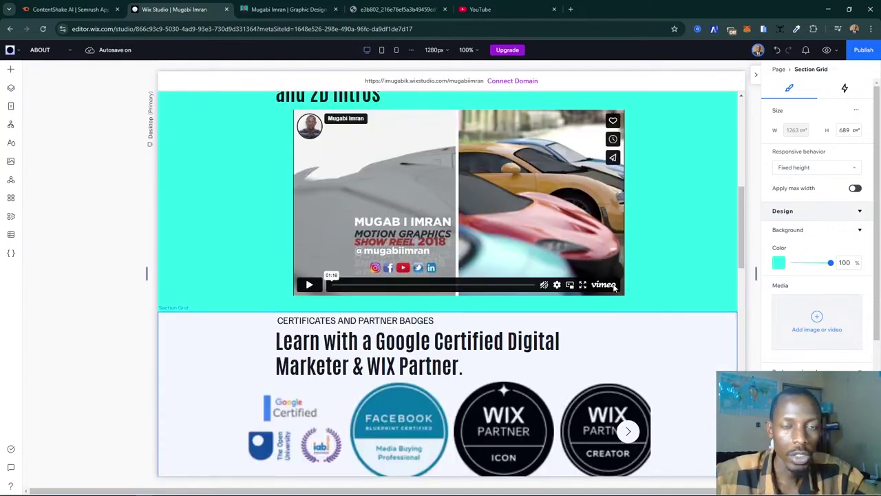
scroll(615, 288, down, 3)
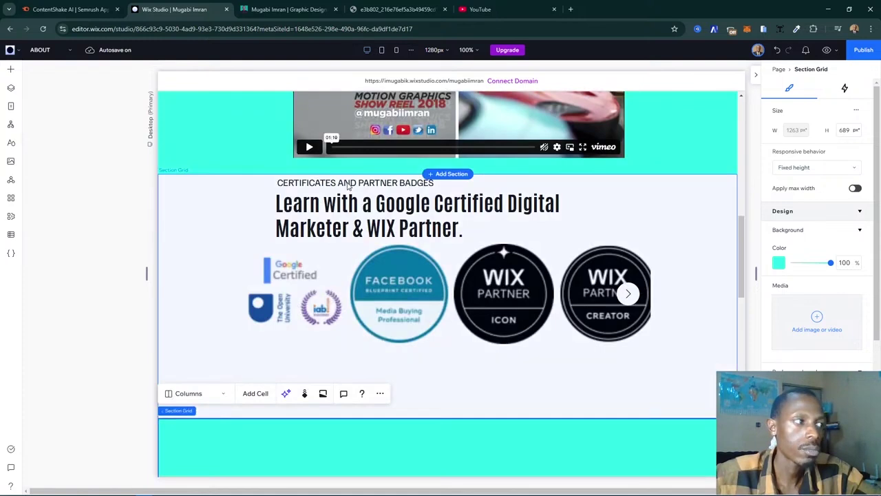
click(380, 191)
click(620, 232)
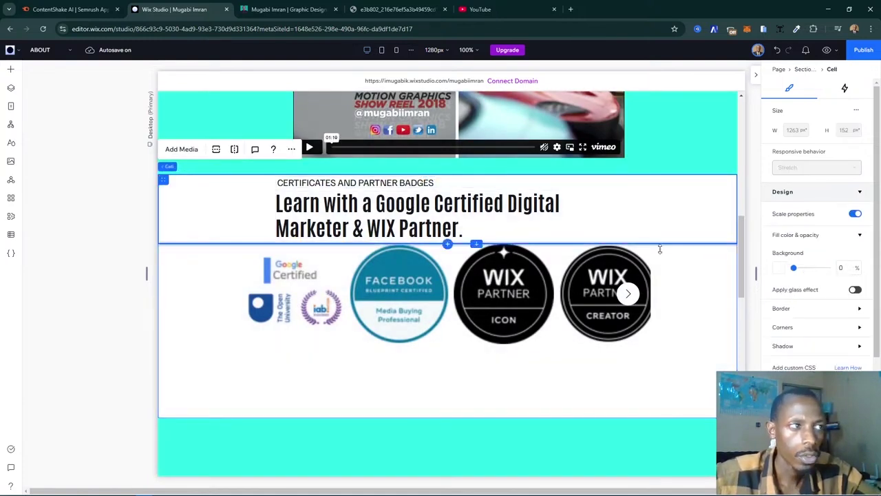
drag(660, 249, 660, 279)
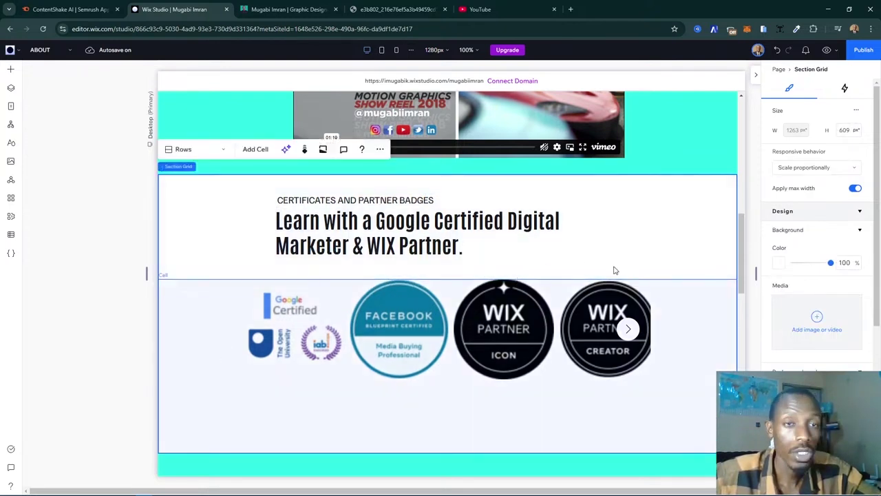
key(Escape)
- Select the certificates section's partner badge gallery and check the layout below it
click(423, 297)
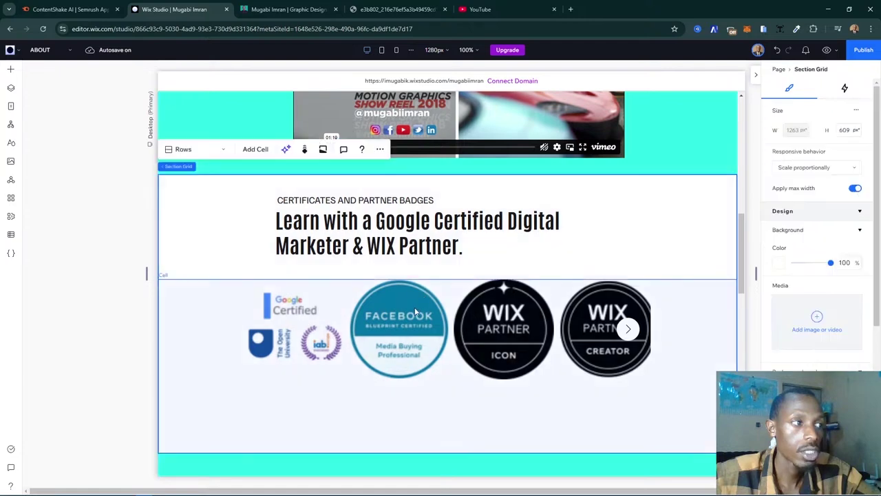
click(420, 306)
click(417, 313)
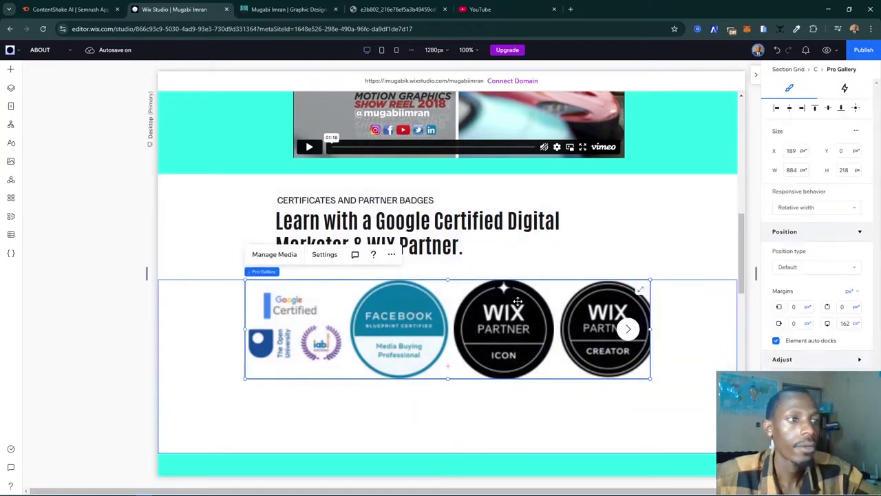
scroll(517, 301, down, 4)
scroll(518, 301, down, 3)
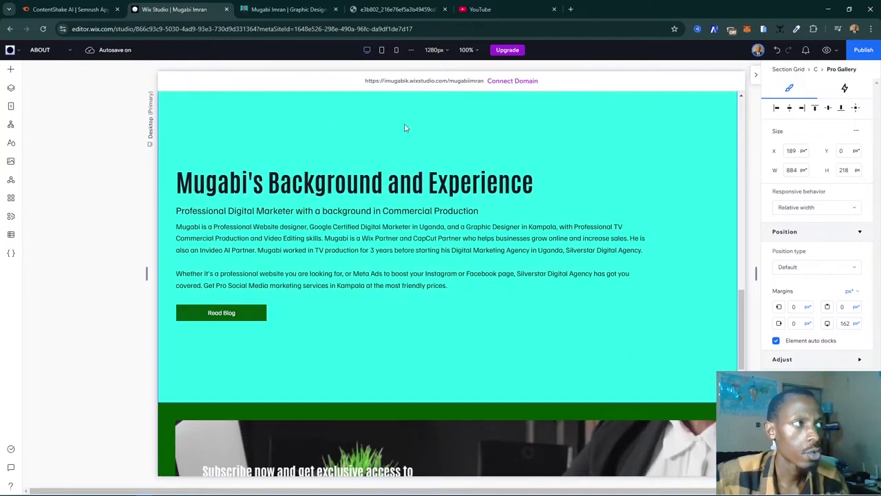
scroll(388, 138, up, 1)
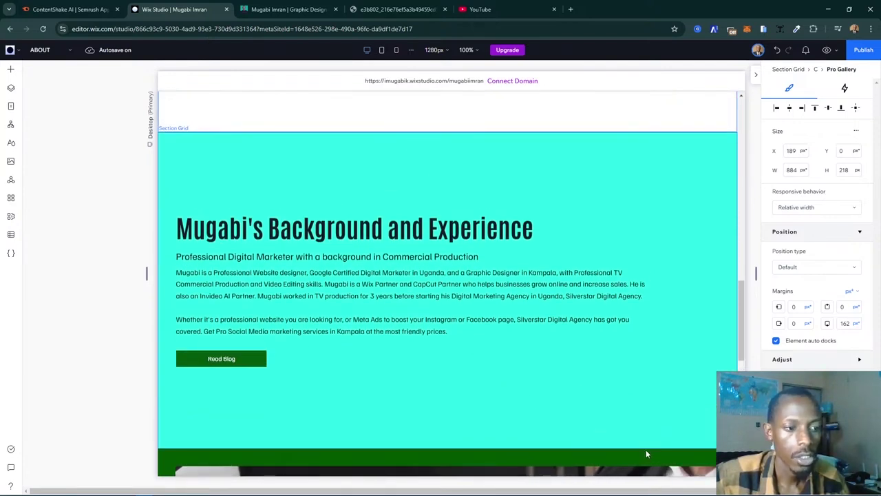
- Drag the Background and Experience section's bottom edge up to 501 px, then switch to Tablet
drag(653, 445, 646, 379)
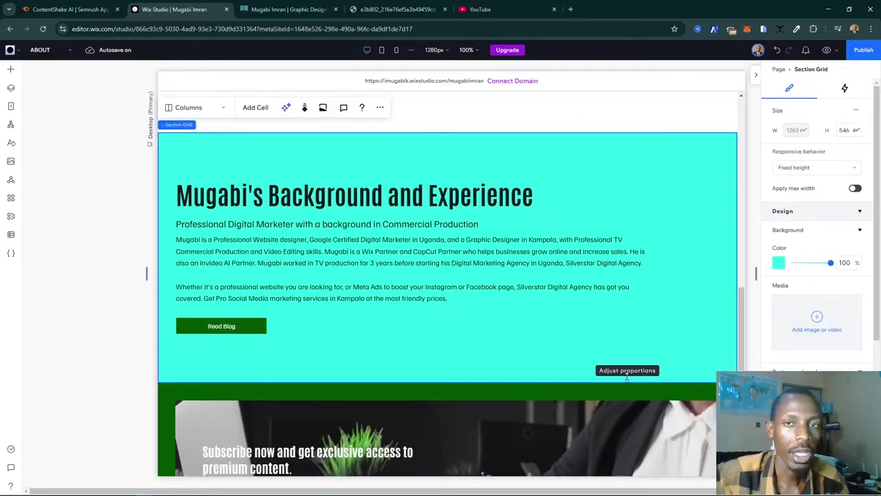
drag(627, 377, 624, 360)
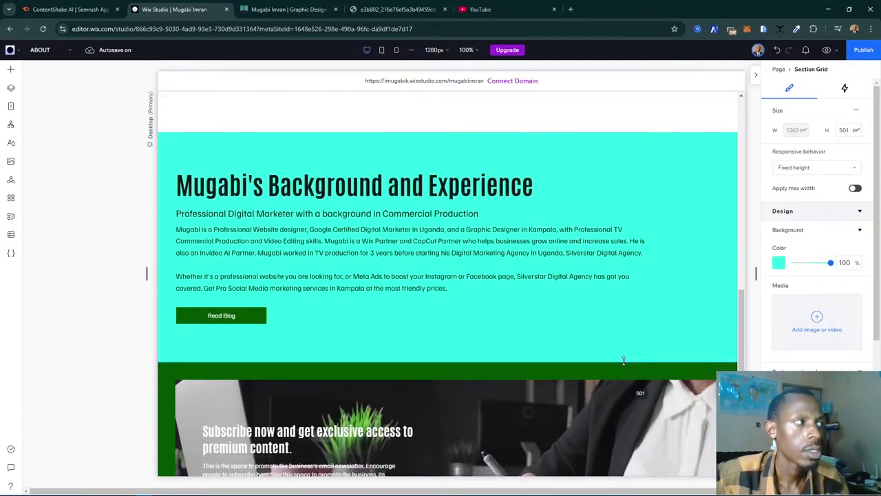
click(381, 50)
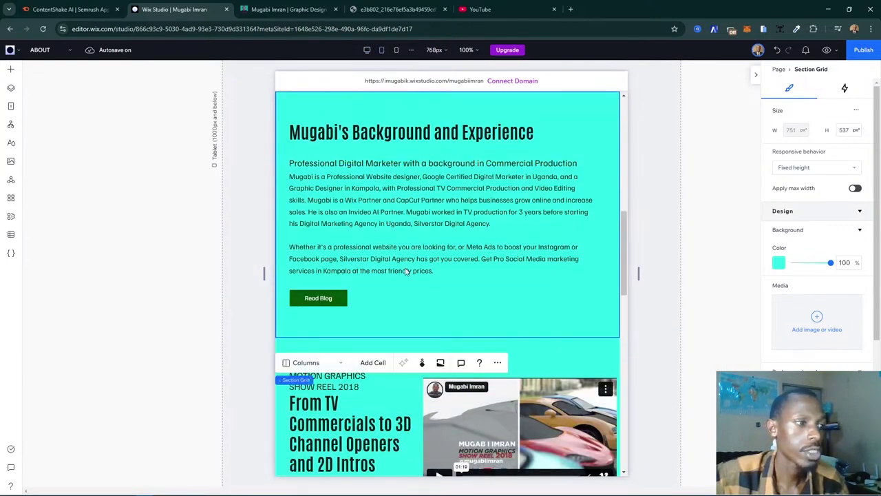
- Move the Background and Experience section below certificates on tablet, then go to the live site
scroll(406, 272, down, 2)
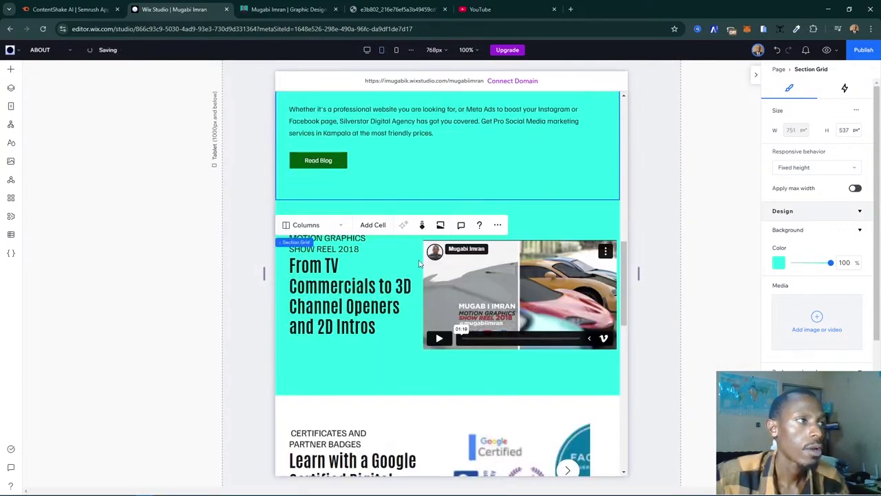
click(235, 318)
scroll(558, 271, up, 2)
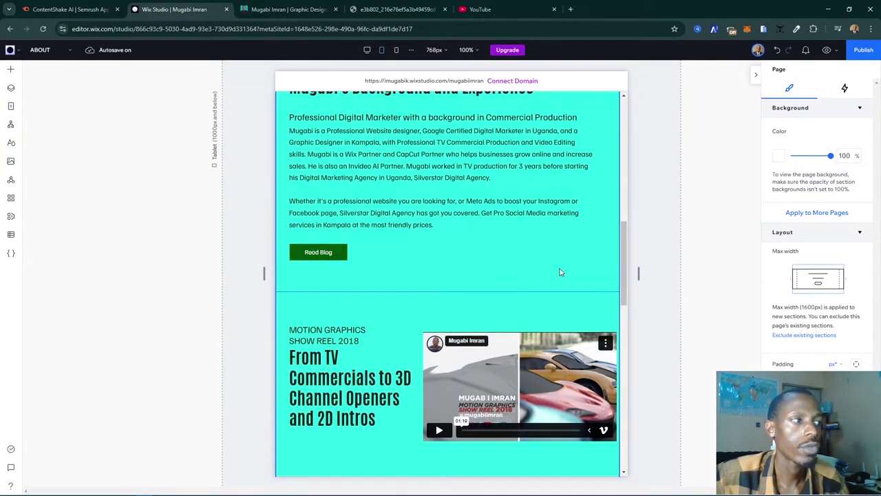
click(560, 272)
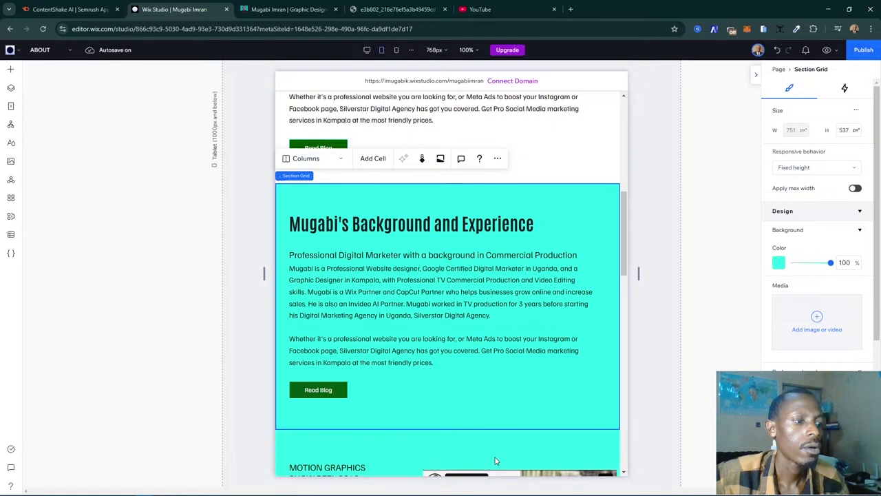
right_click(495, 461)
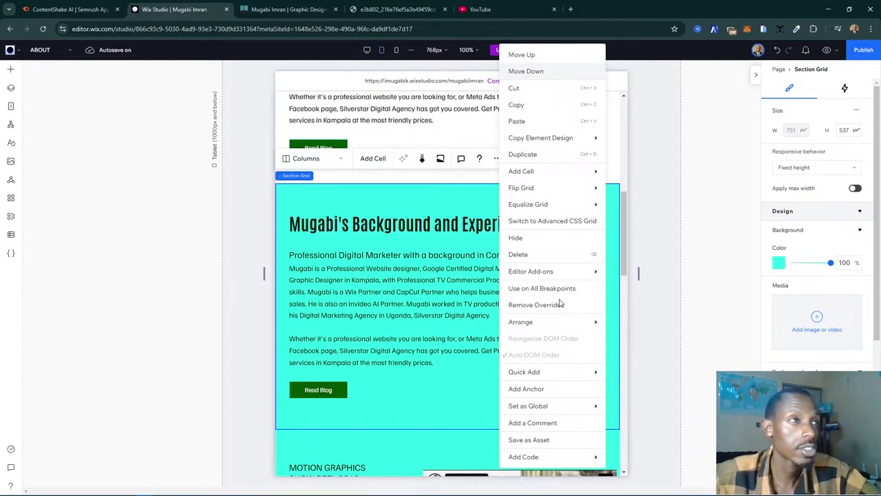
click(539, 106)
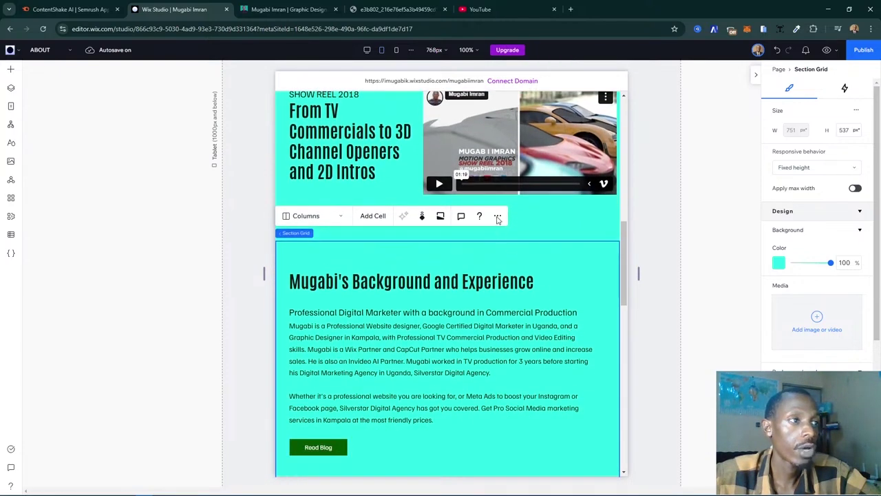
click(498, 218)
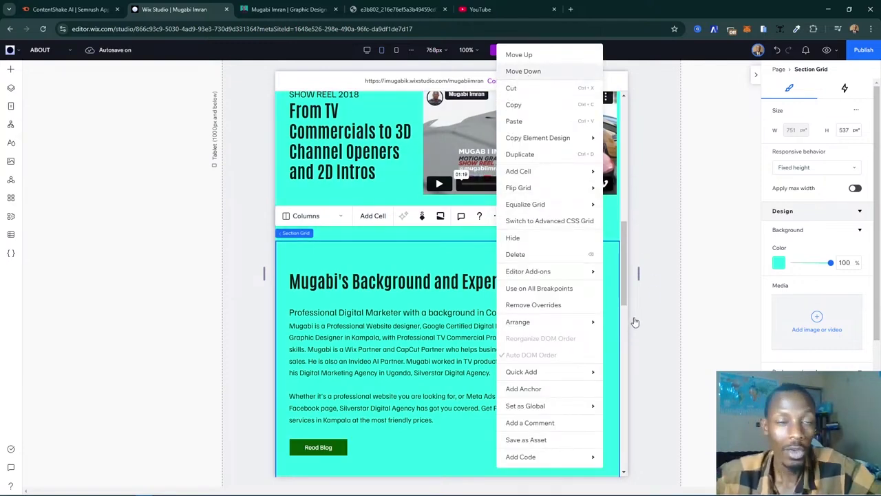
click(453, 363)
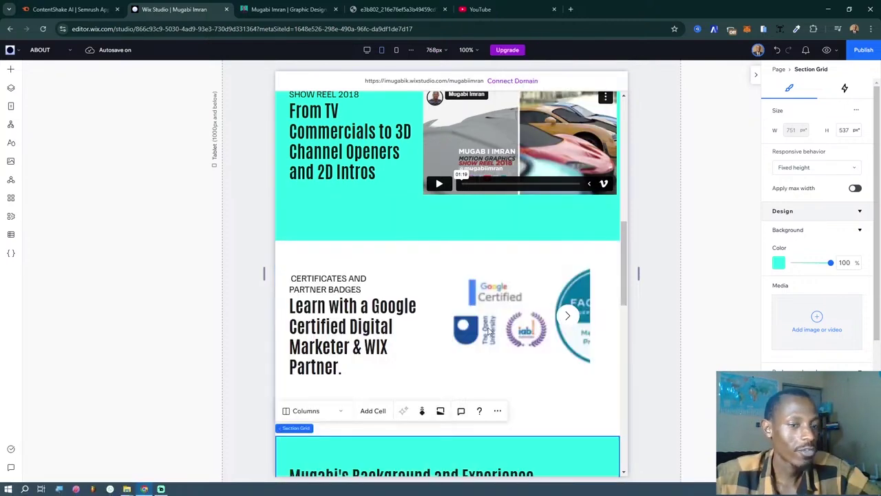
scroll(541, 293, down, 6)
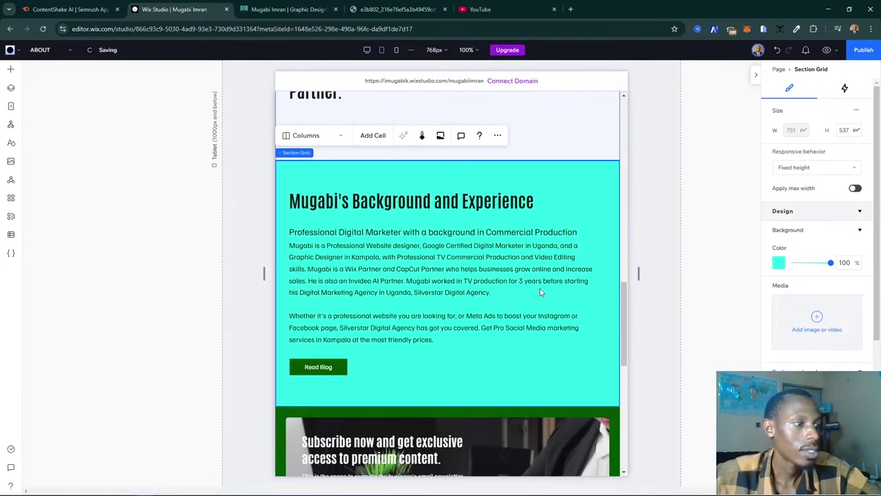
click(287, 9)
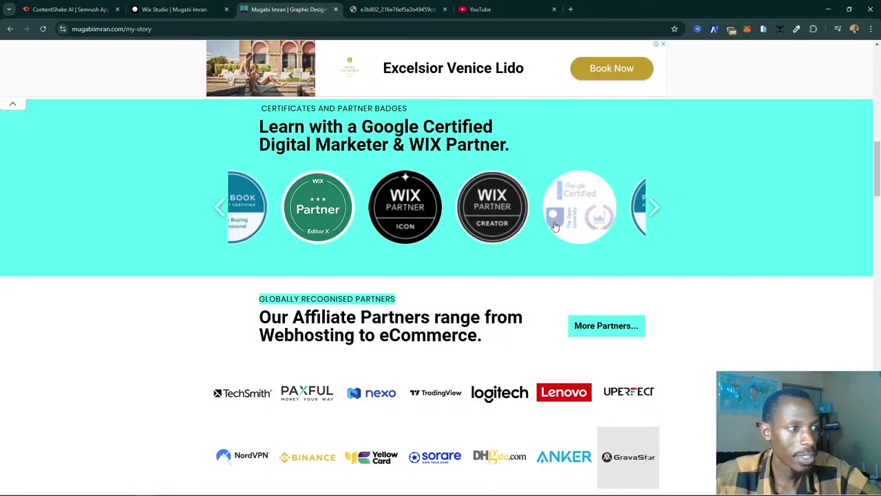
- Scroll the live About page's certificates and showreel sections, then return to the Wix Studio editor
scroll(544, 227, down, 3)
scroll(555, 225, down, 4)
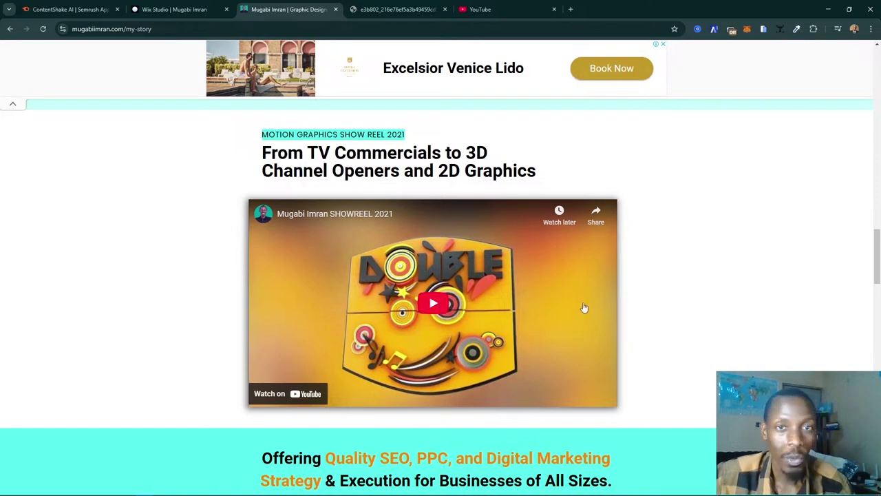
scroll(584, 309, up, 10)
scroll(584, 308, up, 3)
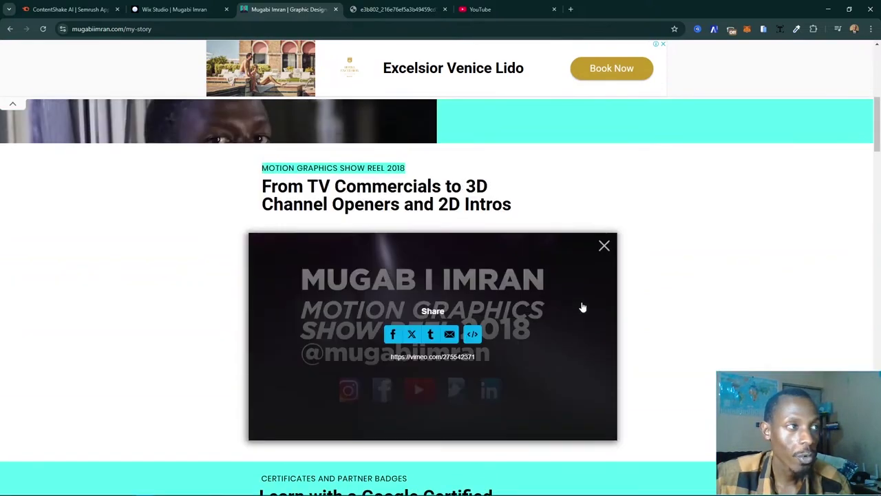
scroll(544, 327, down, 15)
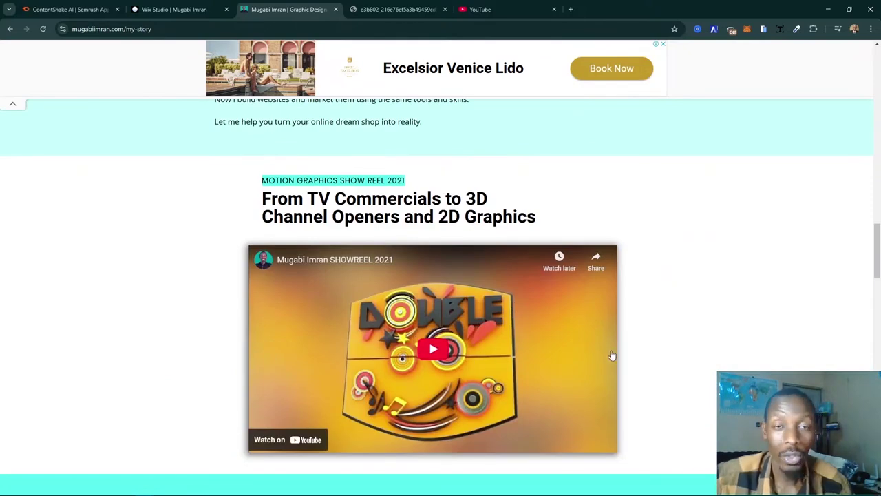
scroll(421, 344, down, 1)
scroll(399, 351, up, 2)
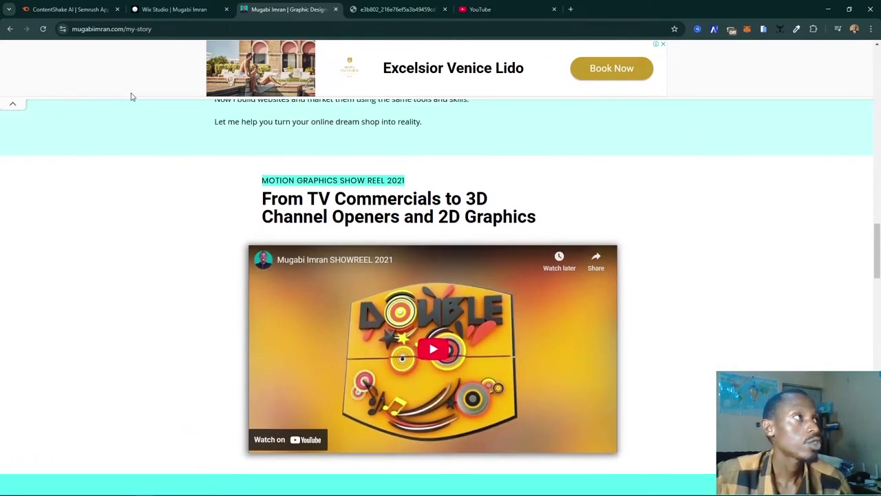
click(175, 10)
scroll(532, 219, up, 10)
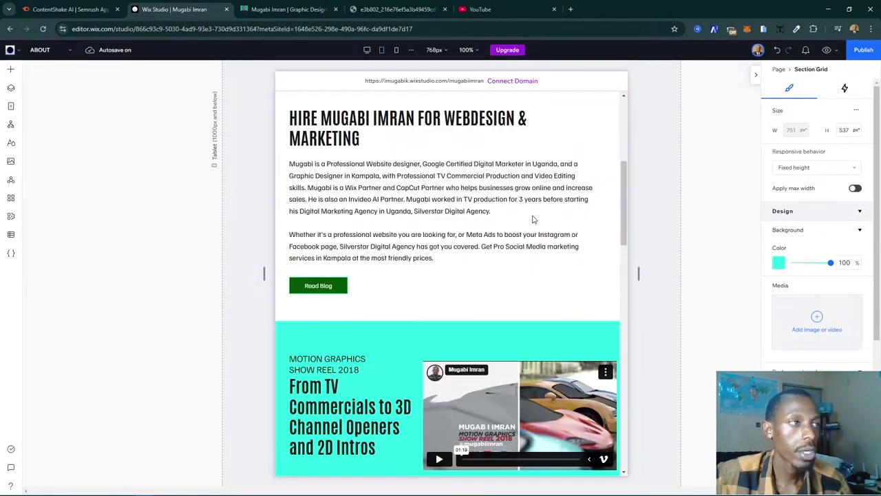
- Resize the certificates badge gallery to W 430 at X 0 and bring up its settings
scroll(532, 219, down, 3)
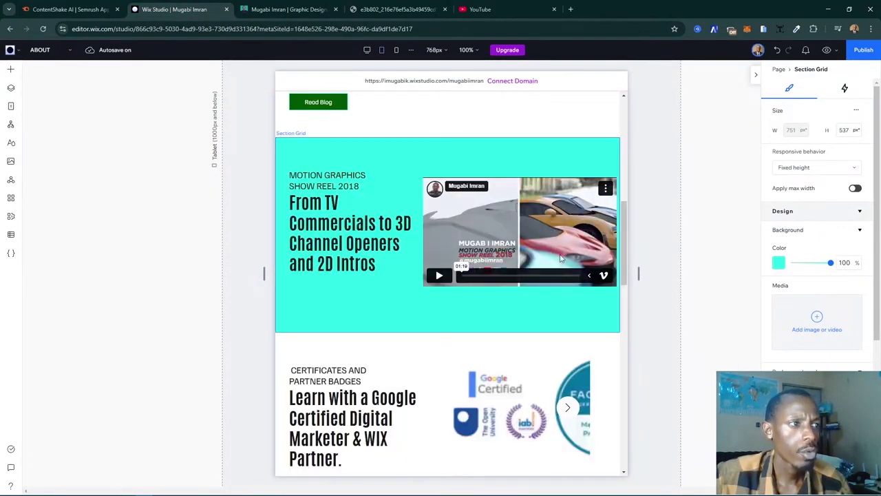
scroll(558, 254, down, 2)
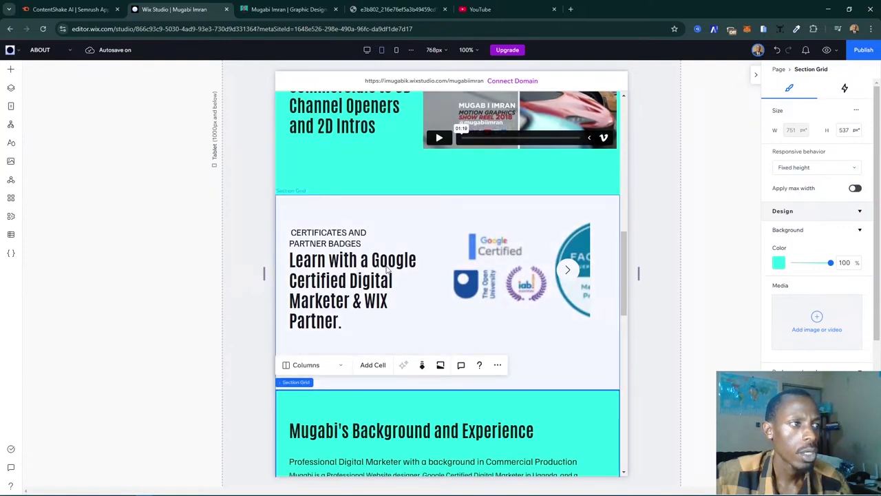
click(530, 268)
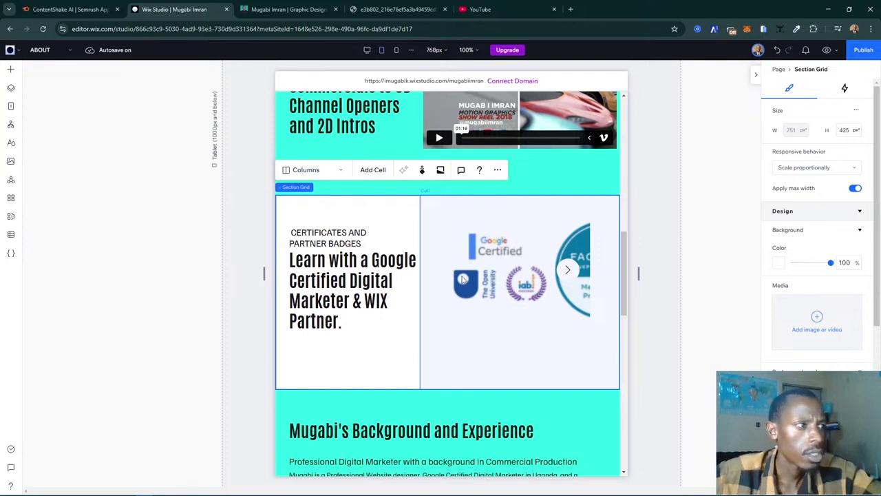
click(307, 170)
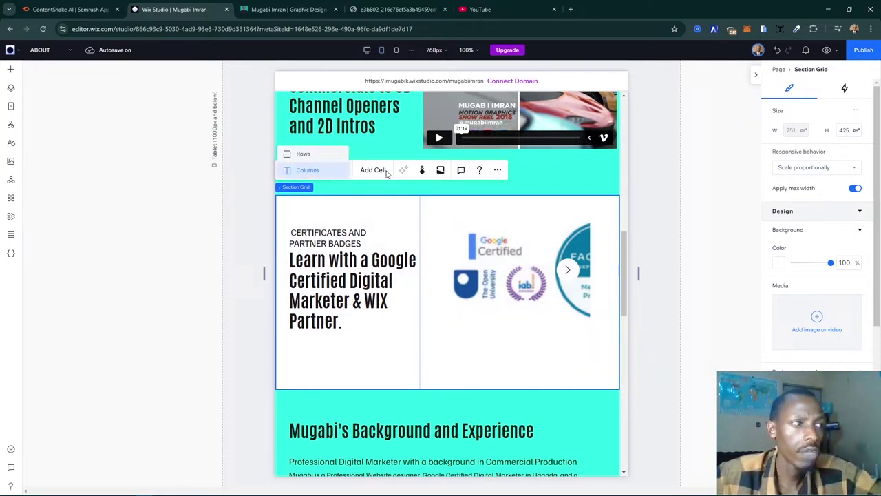
click(523, 293)
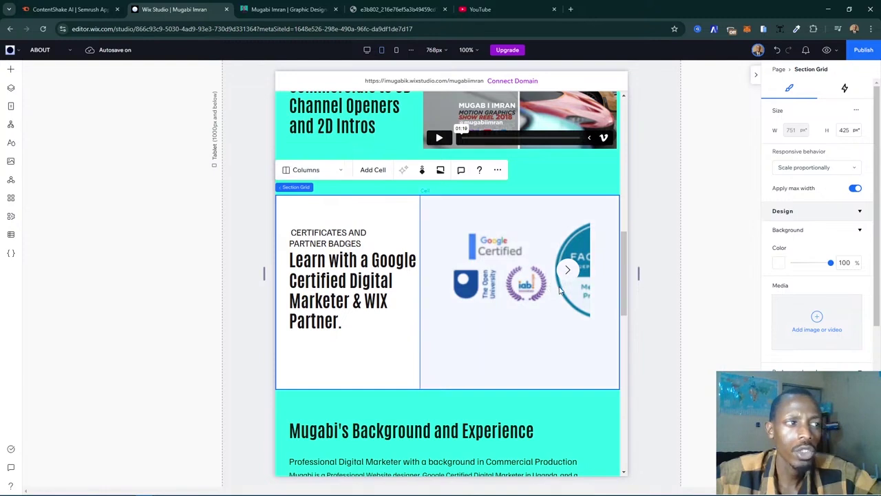
click(507, 286)
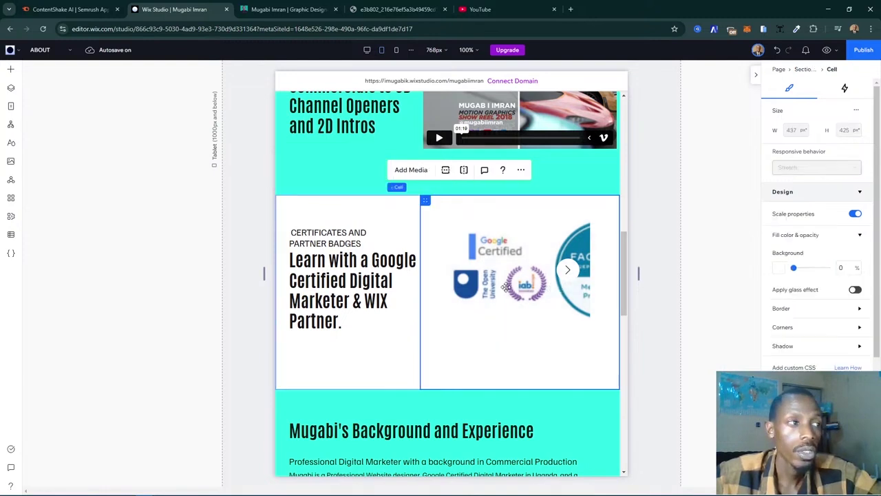
click(506, 287)
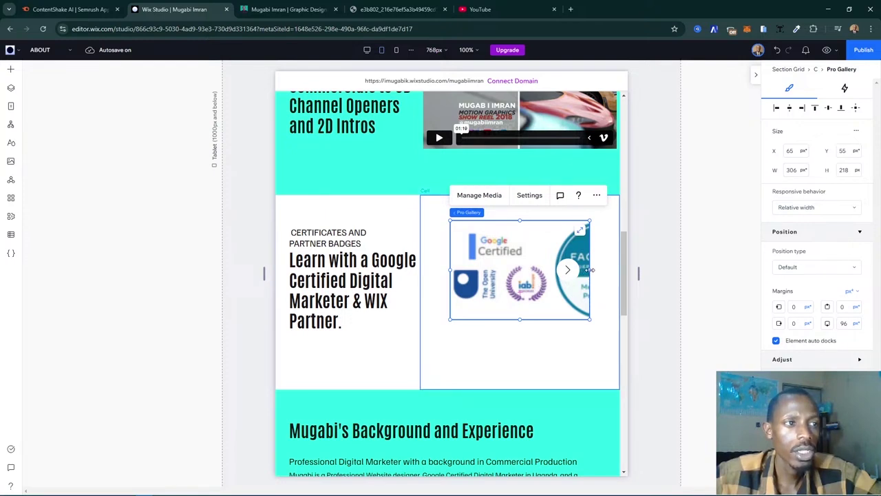
drag(591, 270, 619, 272)
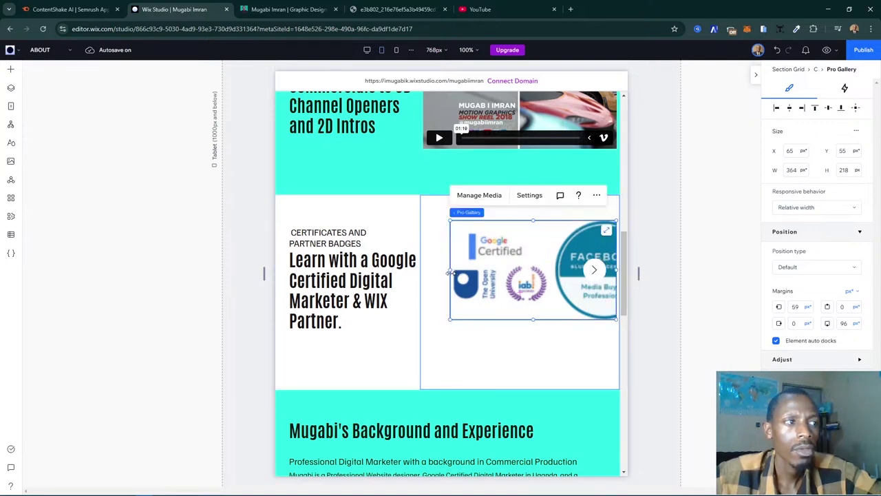
drag(440, 271, 420, 269)
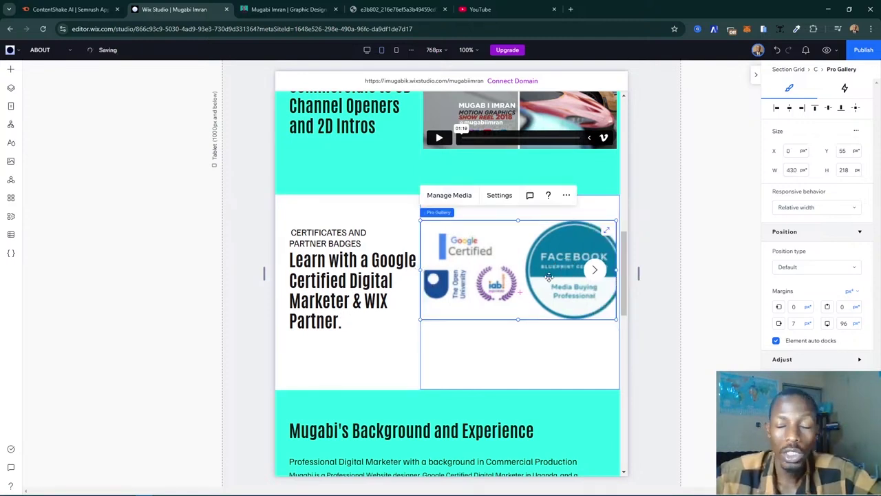
click(500, 196)
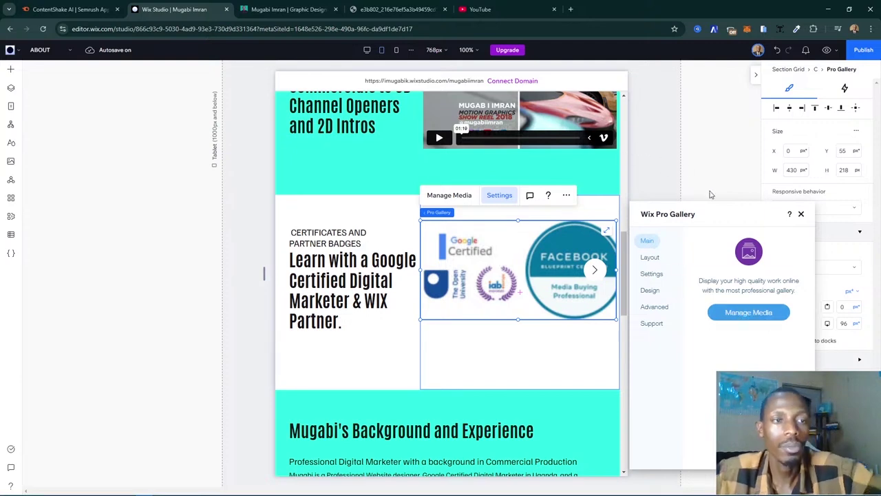
- Change the badge gallery's layout from slider to Grid
click(650, 257)
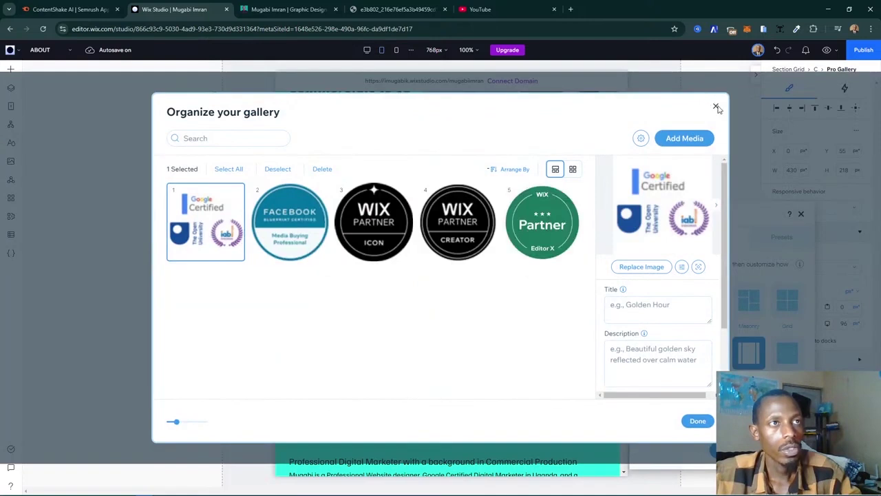
click(716, 108)
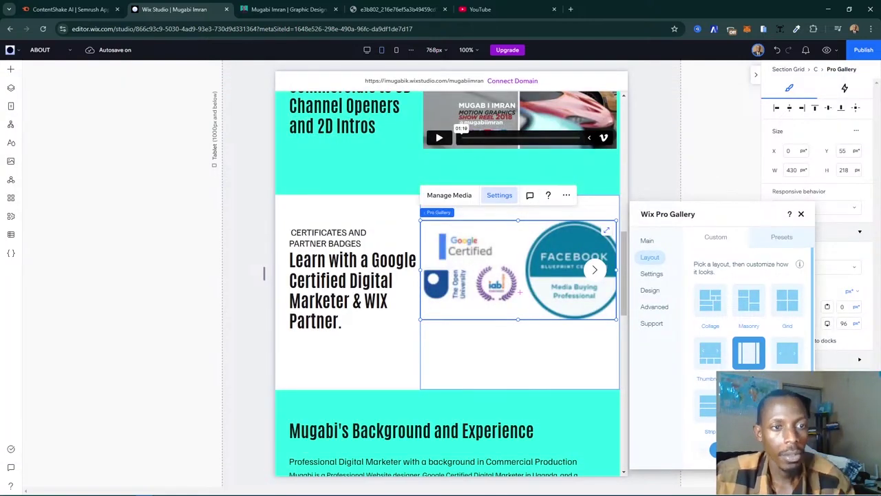
scroll(749, 317, down, 2)
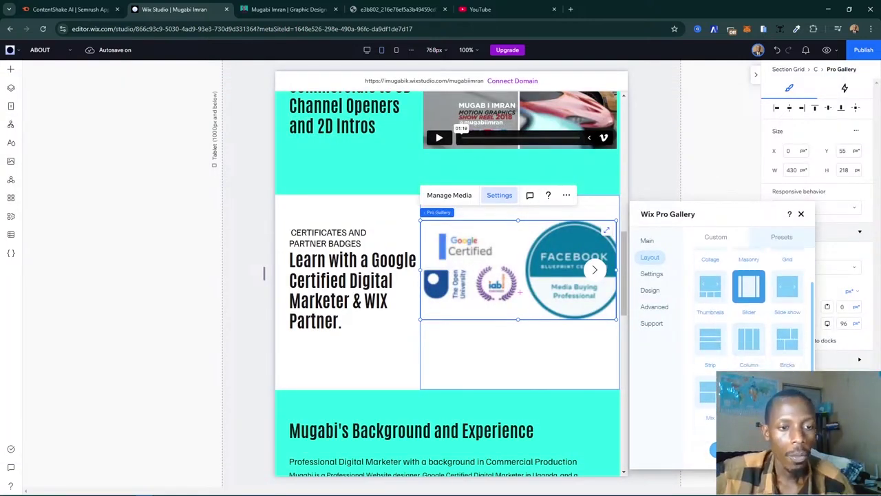
click(749, 286)
scroll(757, 344, down, 3)
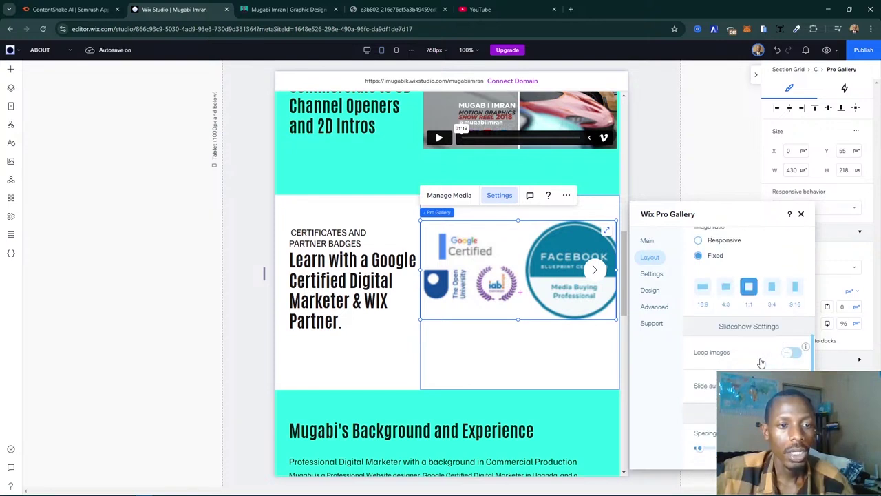
scroll(752, 365, up, 1)
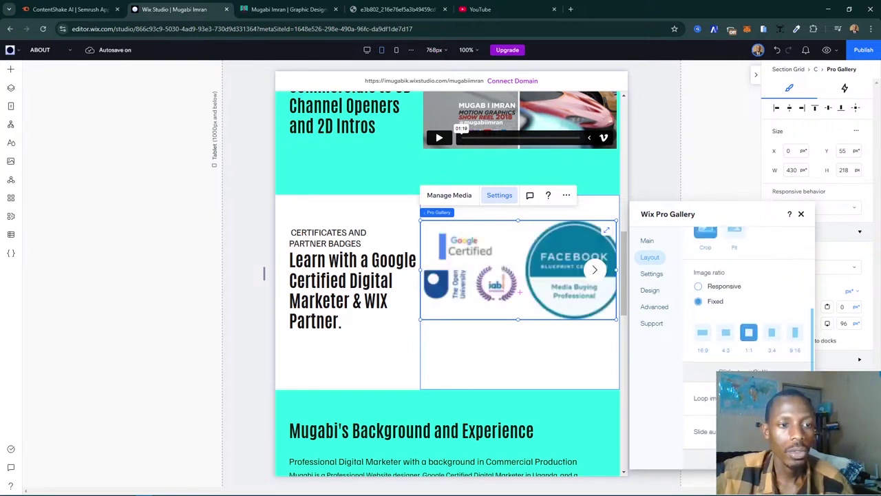
scroll(750, 331, down, 1)
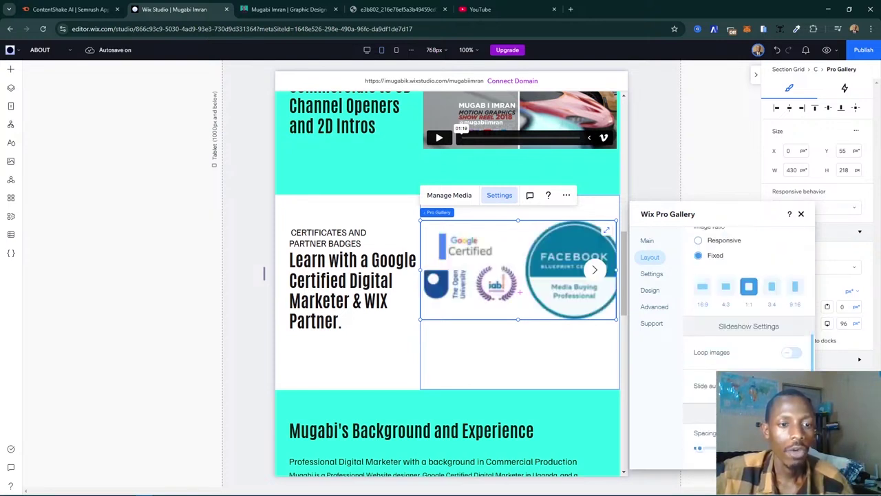
scroll(710, 356, up, 3)
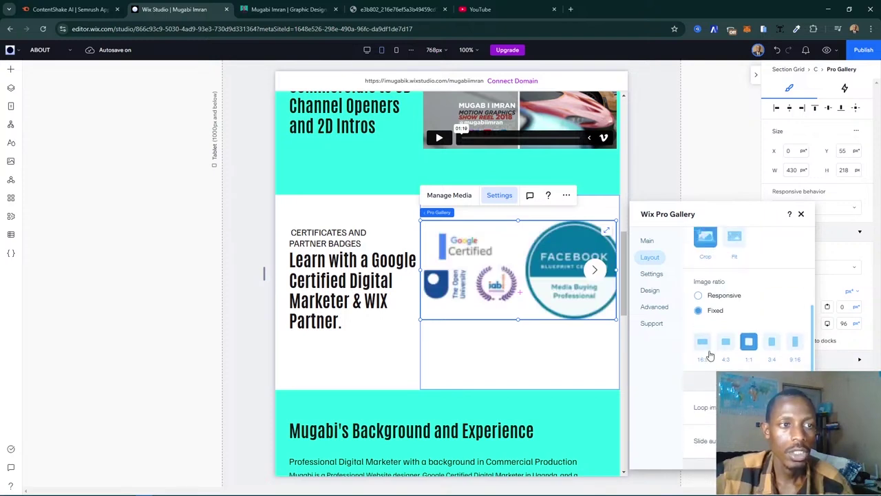
scroll(752, 364, up, 1)
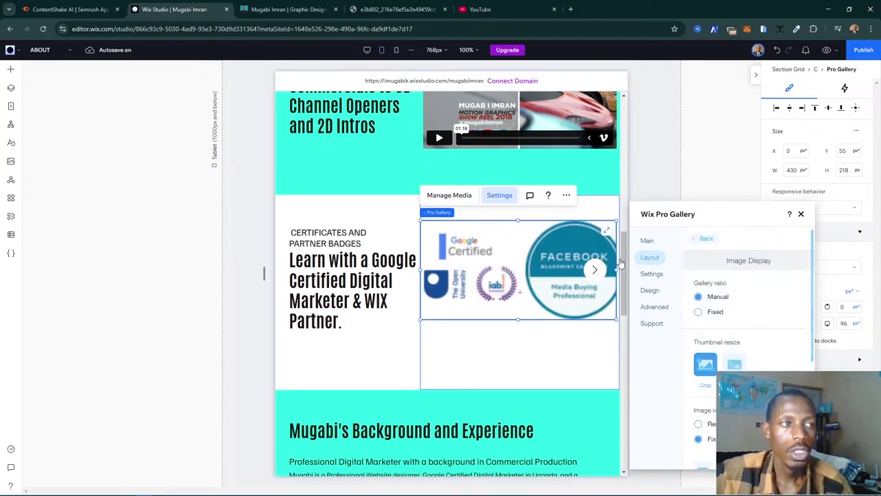
click(705, 238)
scroll(737, 344, down, 1)
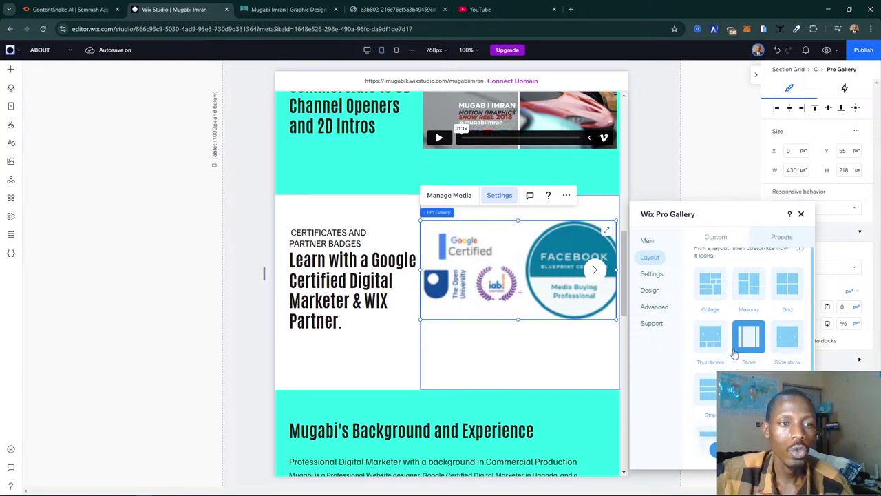
scroll(735, 274, up, 1)
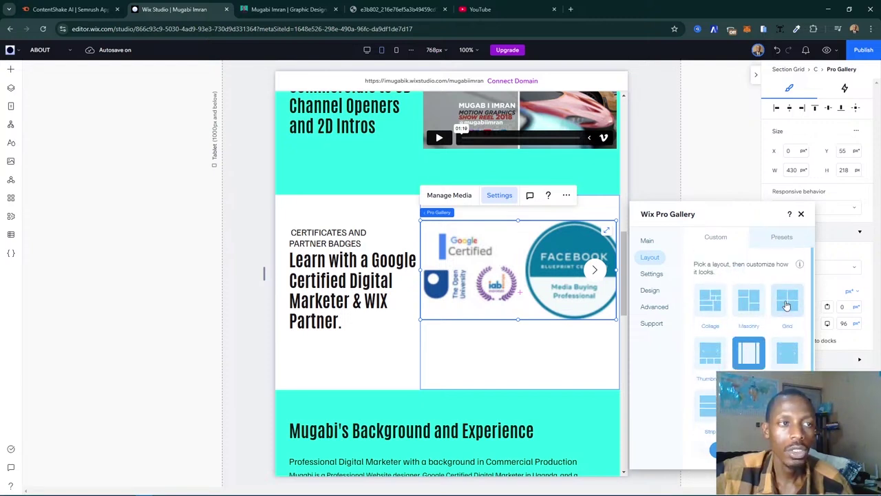
click(787, 303)
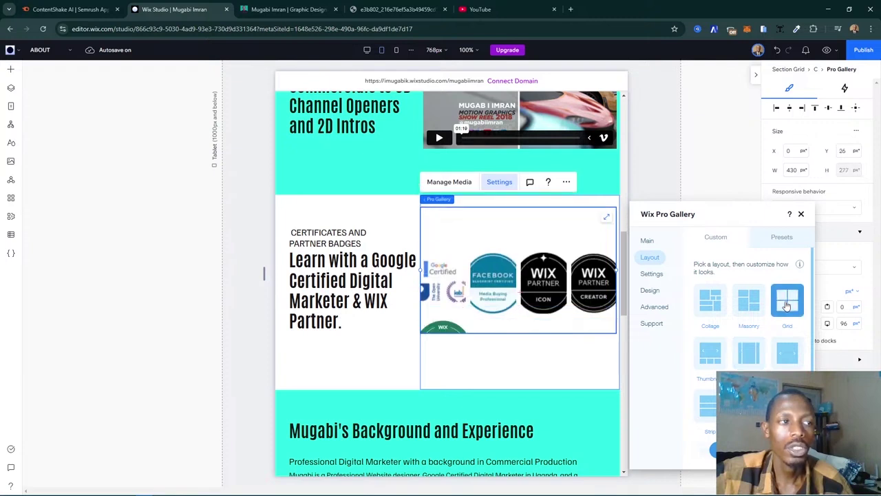
- Set the grid to 1:1 square images, three per row, and close the settings
scroll(757, 352, down, 1)
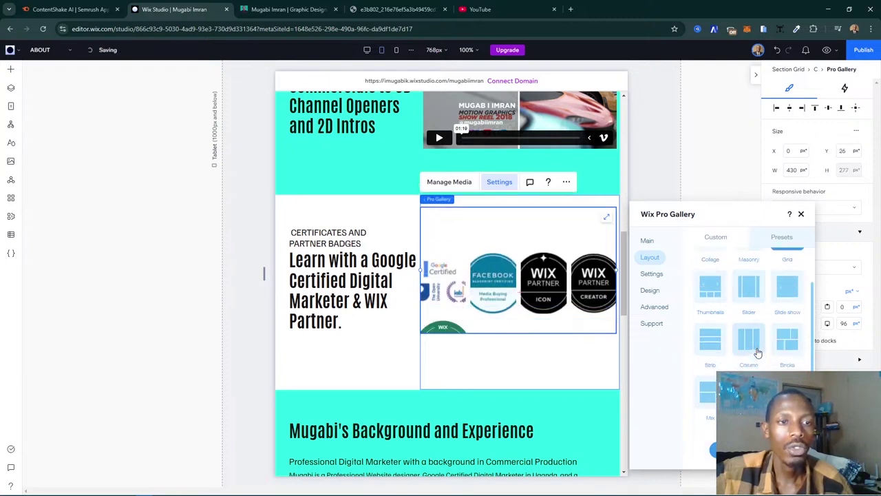
scroll(758, 345, up, 1)
scroll(777, 315, down, 1)
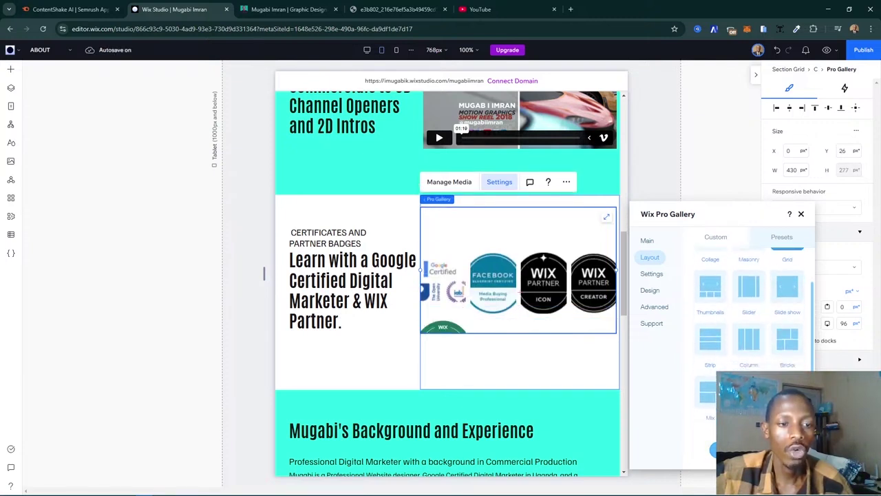
scroll(751, 317, down, 3)
scroll(730, 323, down, 2)
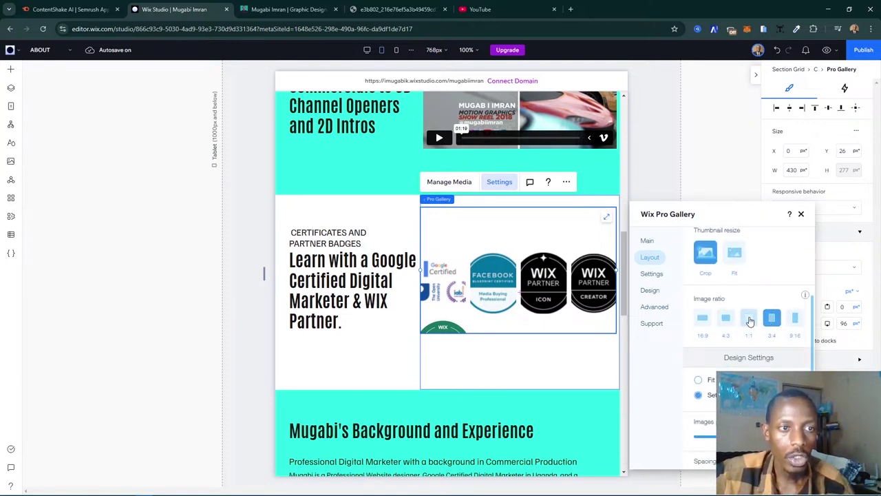
click(749, 318)
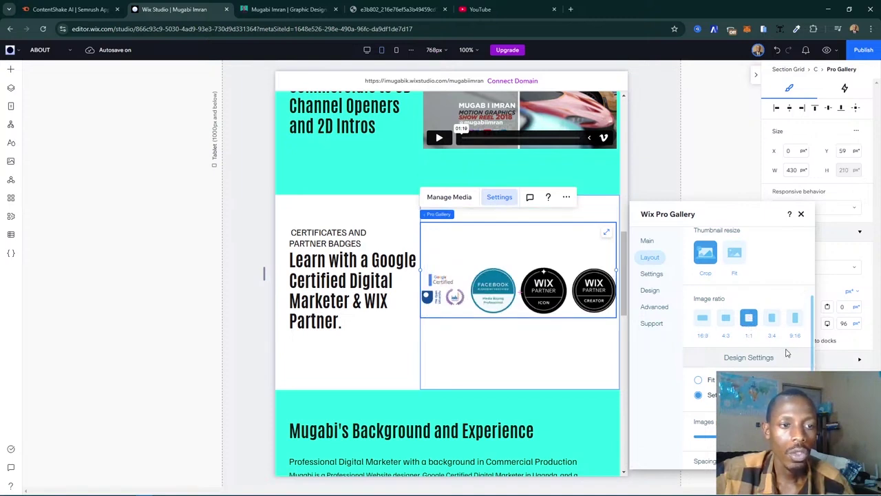
scroll(787, 353, down, 1)
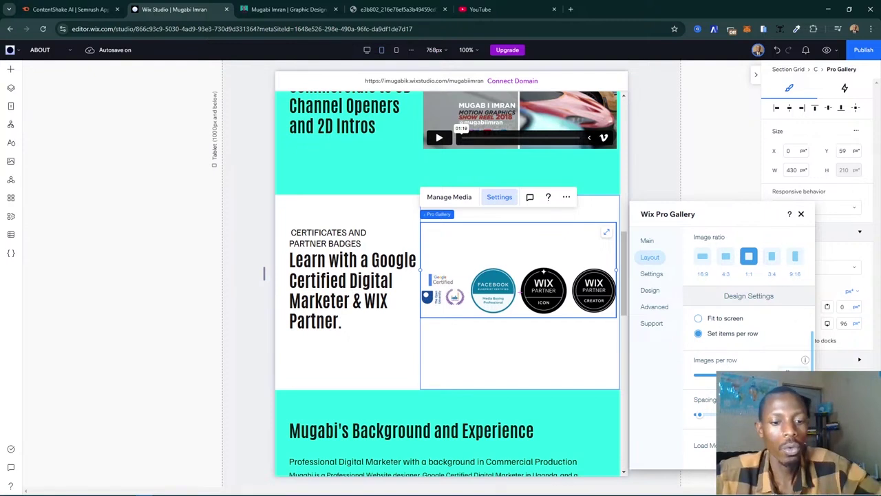
click(666, 422)
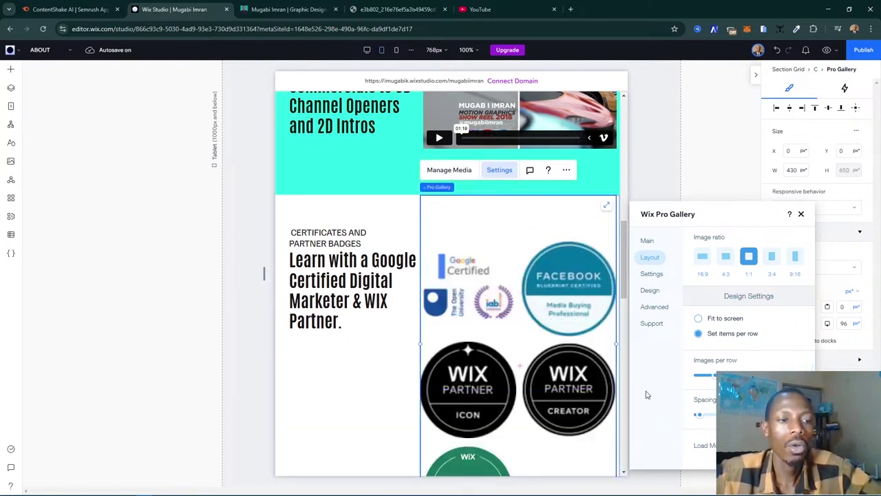
click(804, 373)
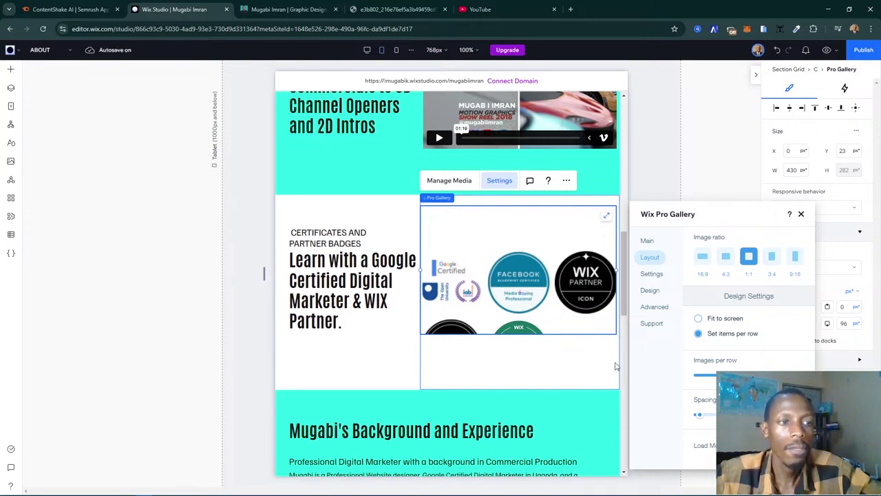
click(801, 215)
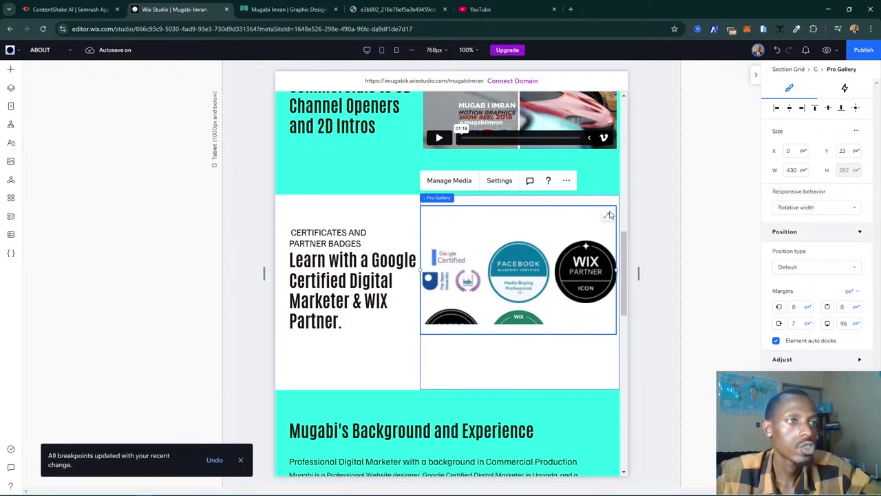
- Move the badge gallery up within its cell after trying the stretch option
click(610, 216)
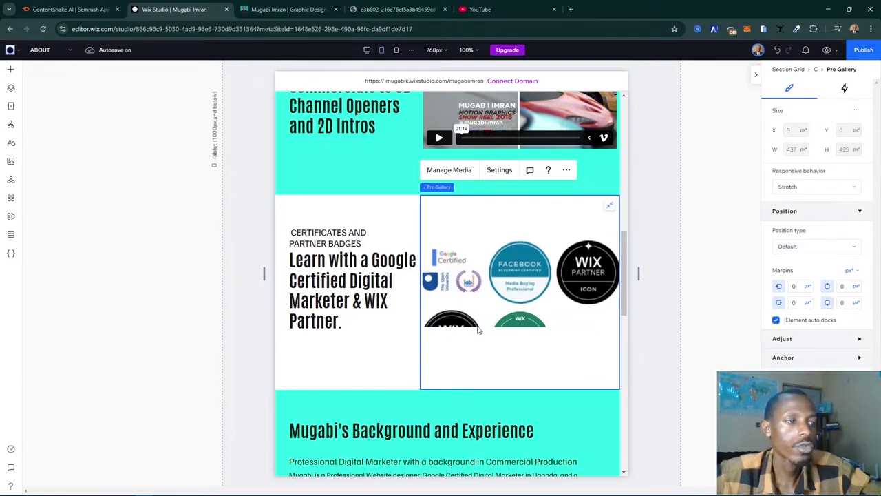
click(611, 210)
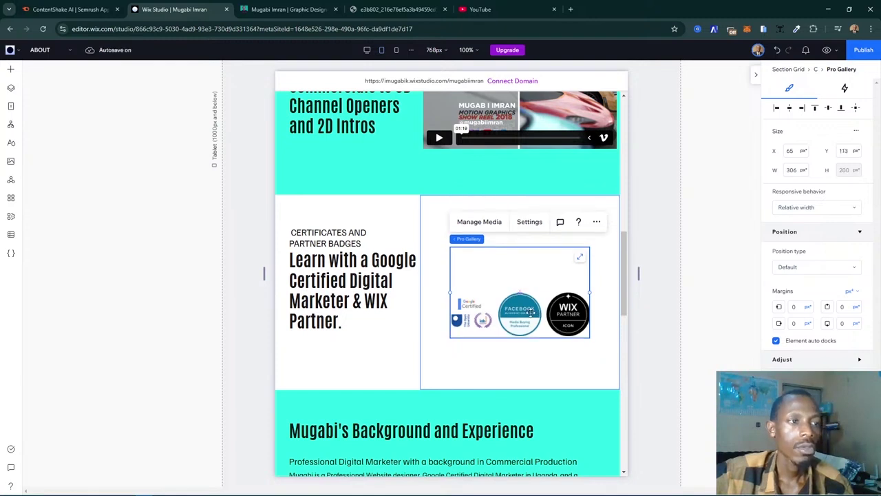
drag(530, 312, 534, 294)
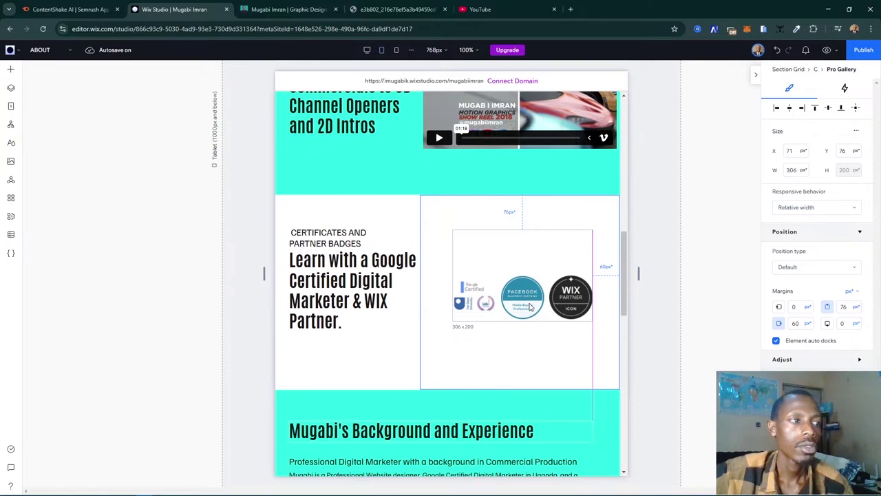
drag(531, 308, 531, 306)
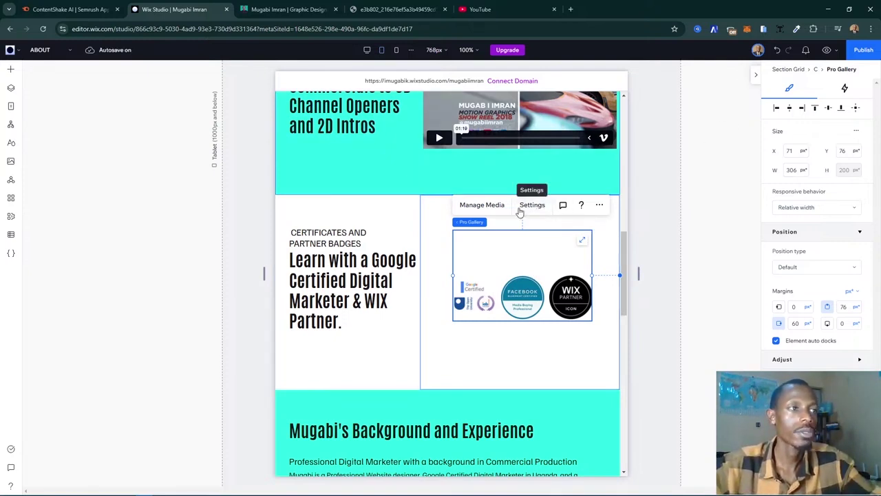
click(521, 206)
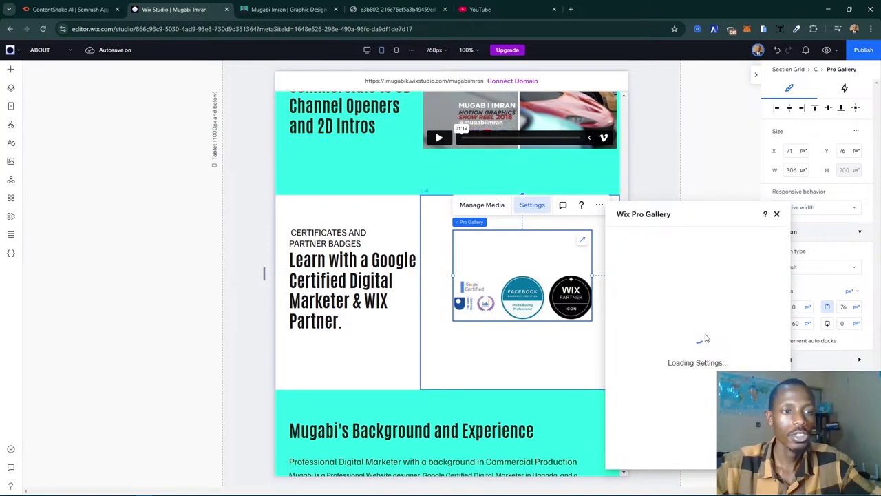
click(777, 215)
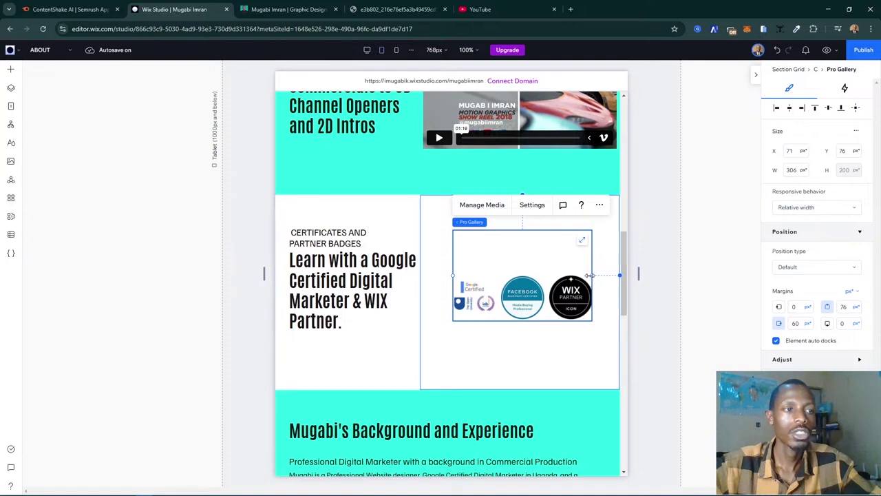
- Widen the gallery to 437 px to span the cell and set a 30 px top margin
drag(595, 275, 619, 274)
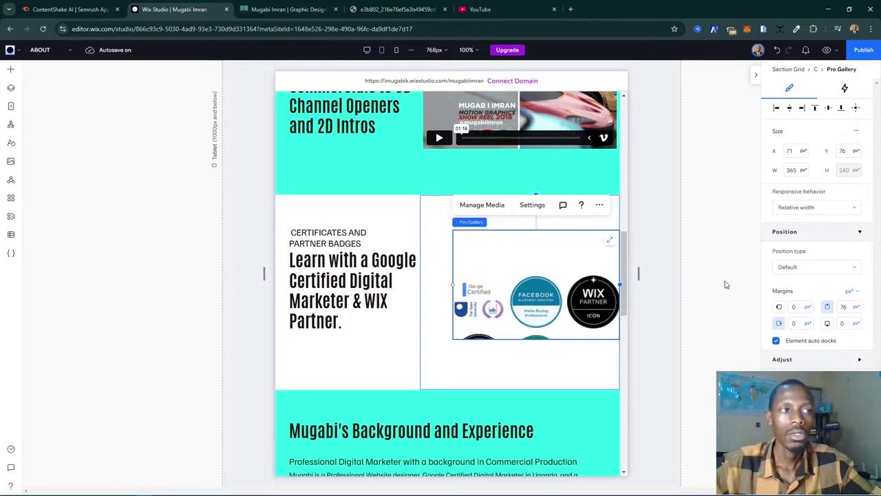
drag(453, 283, 418, 280)
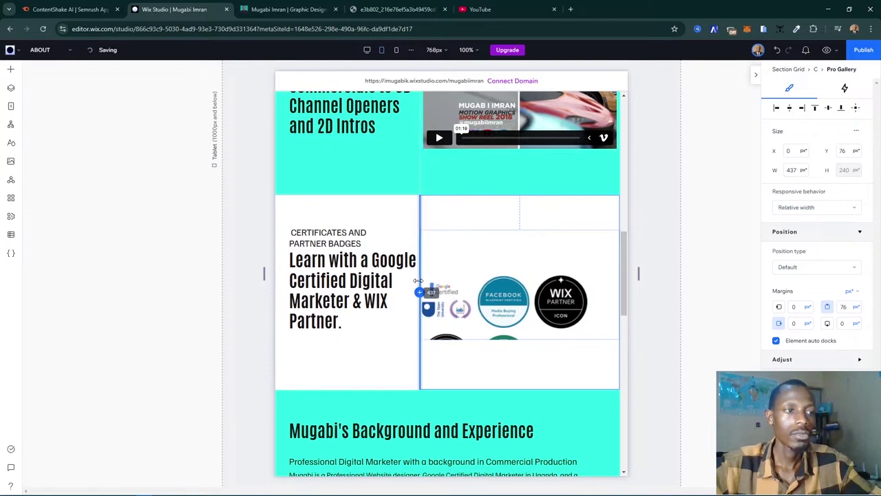
drag(418, 280, 418, 280)
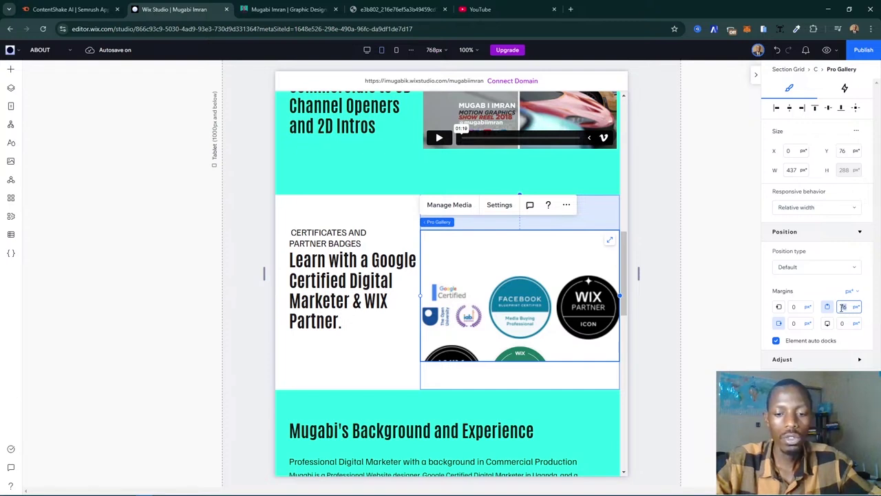
text(30)
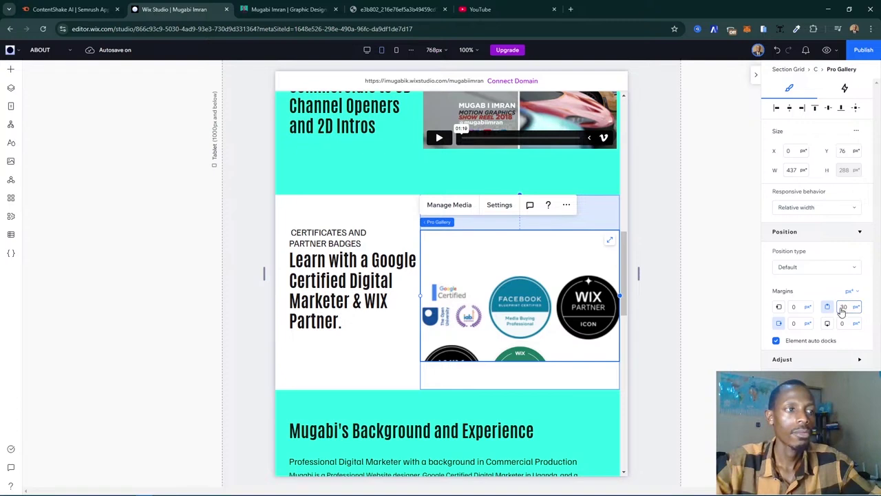
key(Return)
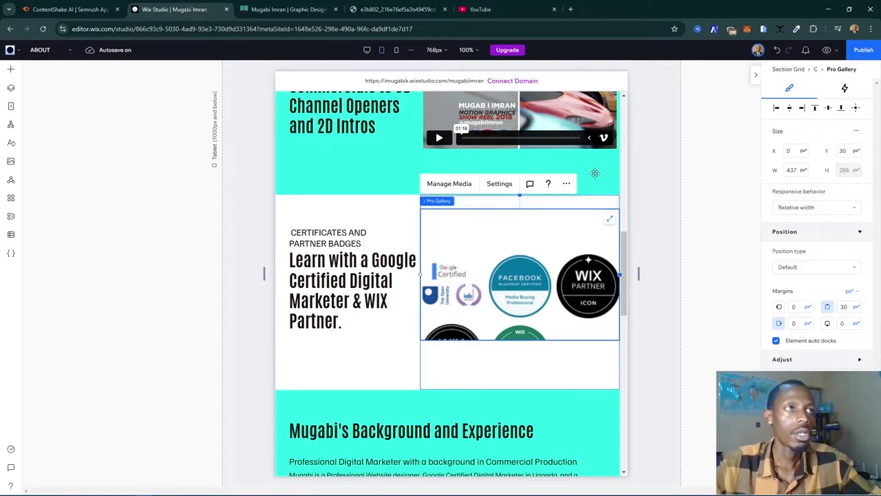
- Try different images-per-row and fit-to-screen options in the gallery's layout settings
click(506, 186)
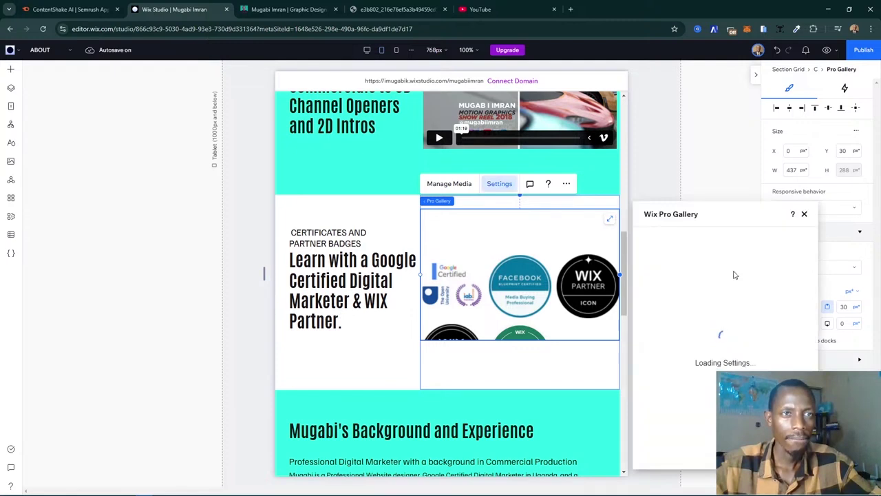
click(652, 259)
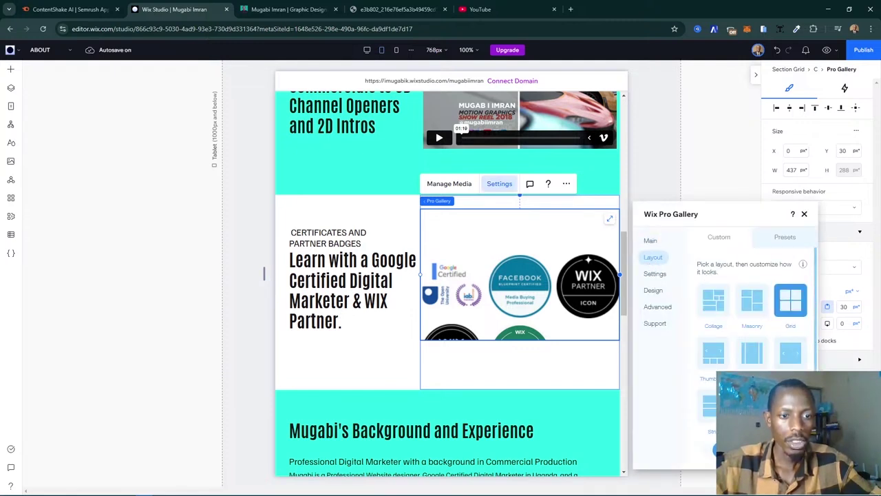
scroll(752, 331, down, 6)
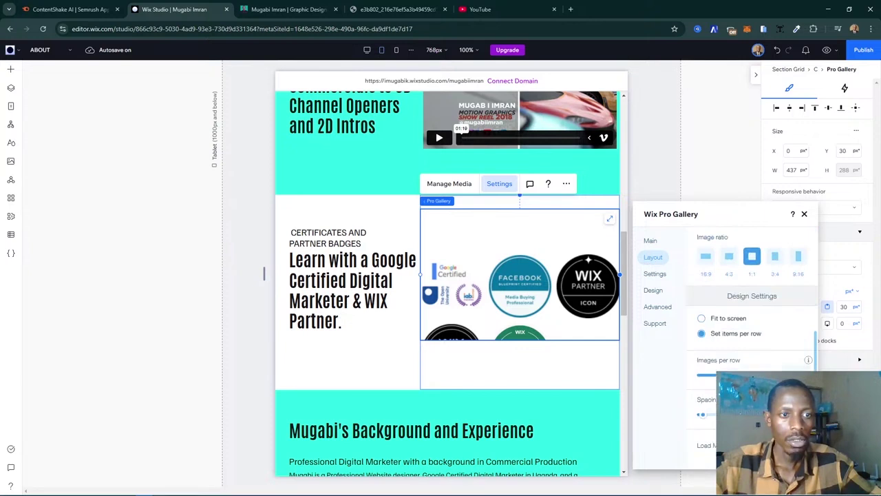
drag(703, 378, 753, 370)
click(719, 321)
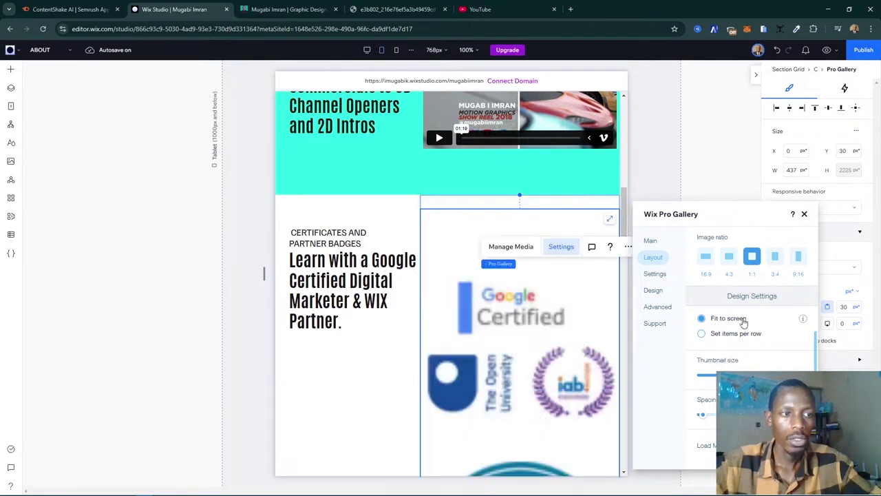
click(712, 337)
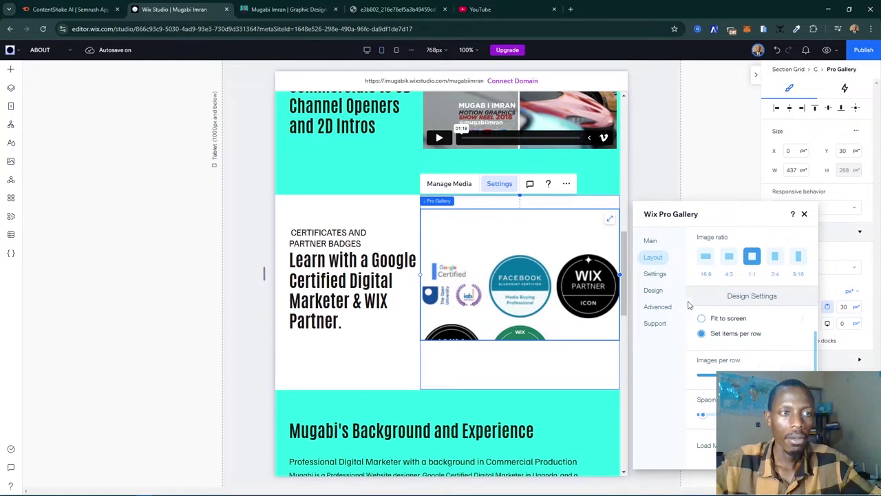
click(655, 275)
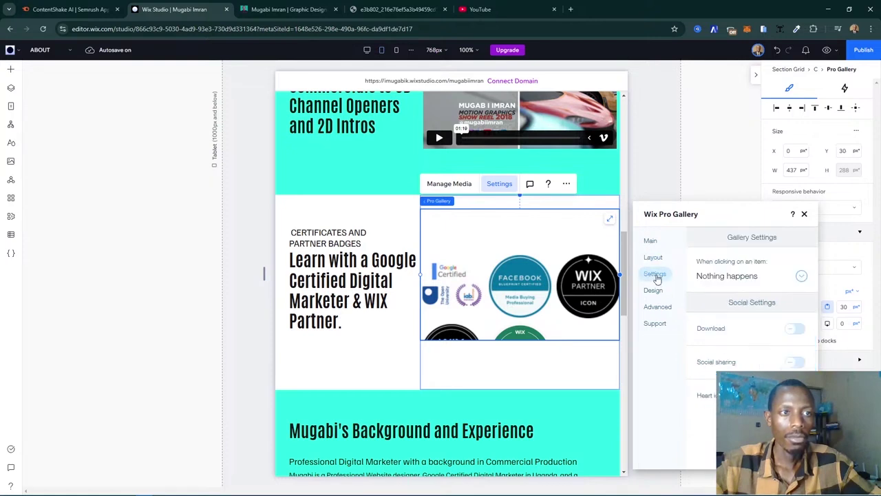
click(511, 351)
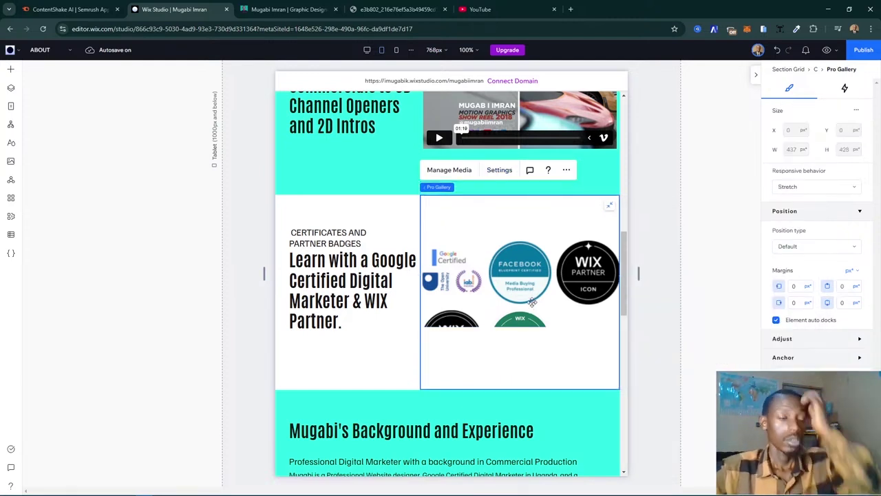
- Switch the certificates gallery to the slideshow layout with a next arrow
click(500, 170)
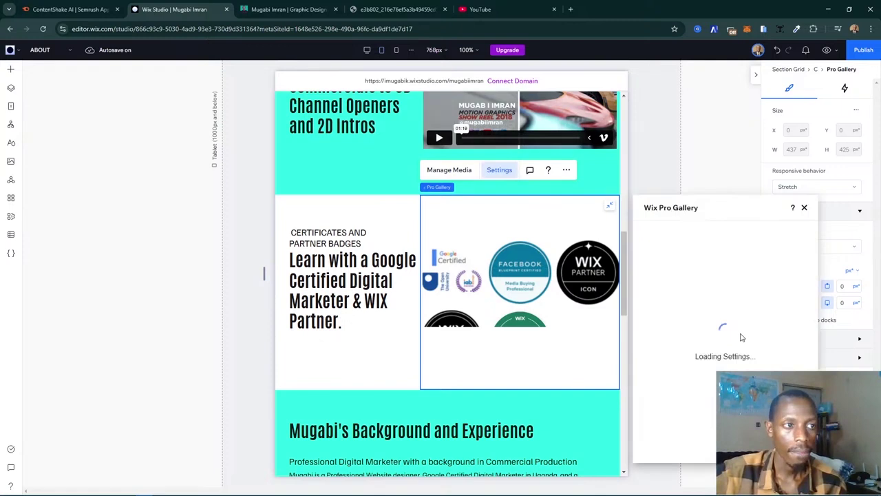
click(653, 251)
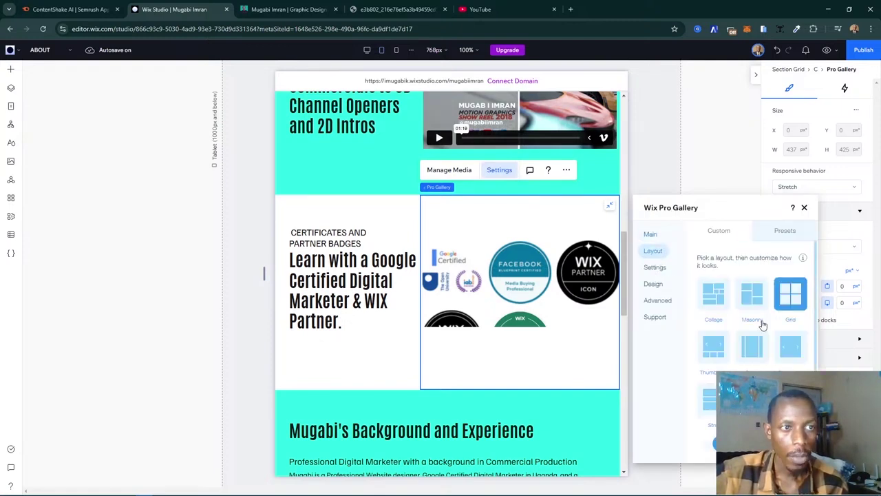
click(753, 346)
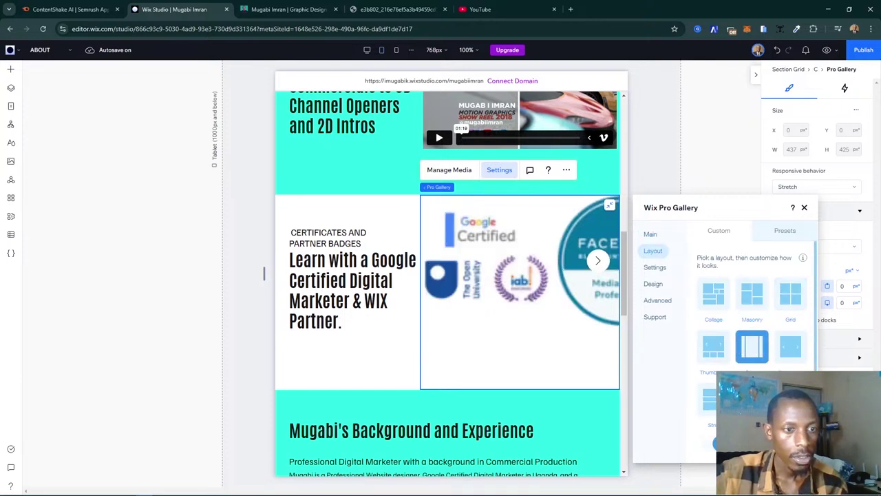
scroll(768, 324, down, 5)
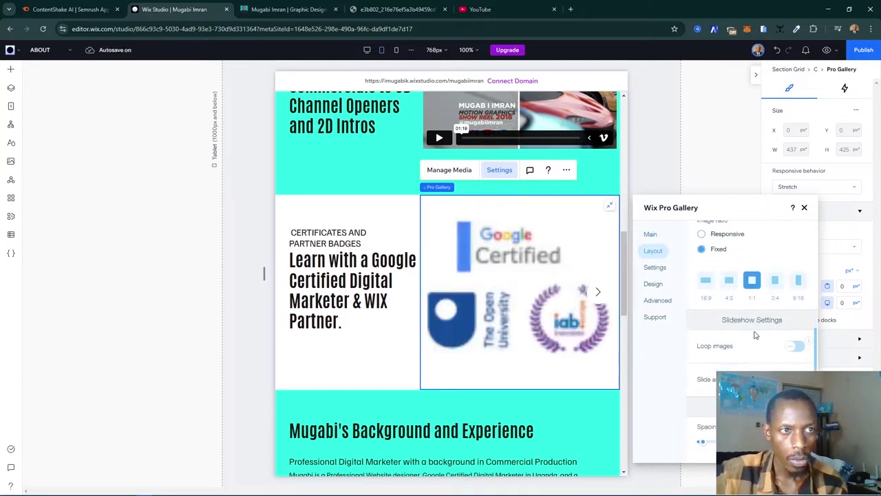
click(804, 207)
- Rearrange the certificates grid so the text stacks above the badges
click(346, 250)
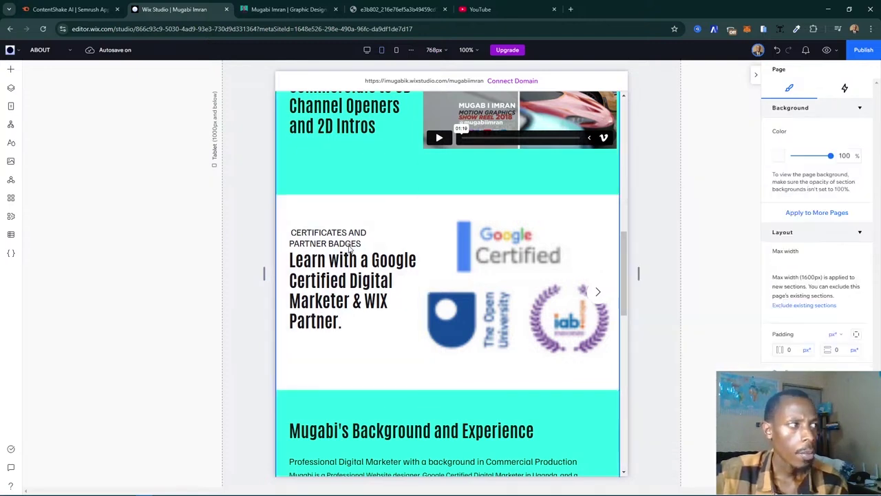
click(338, 267)
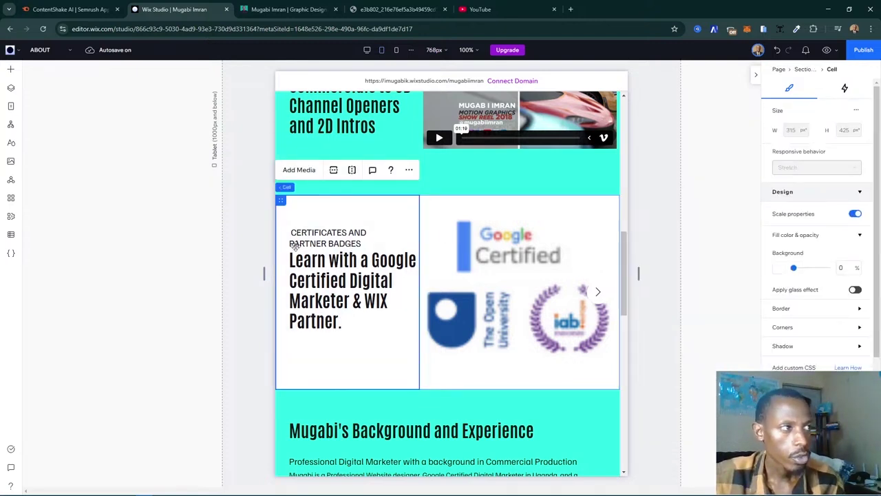
click(240, 349)
click(363, 196)
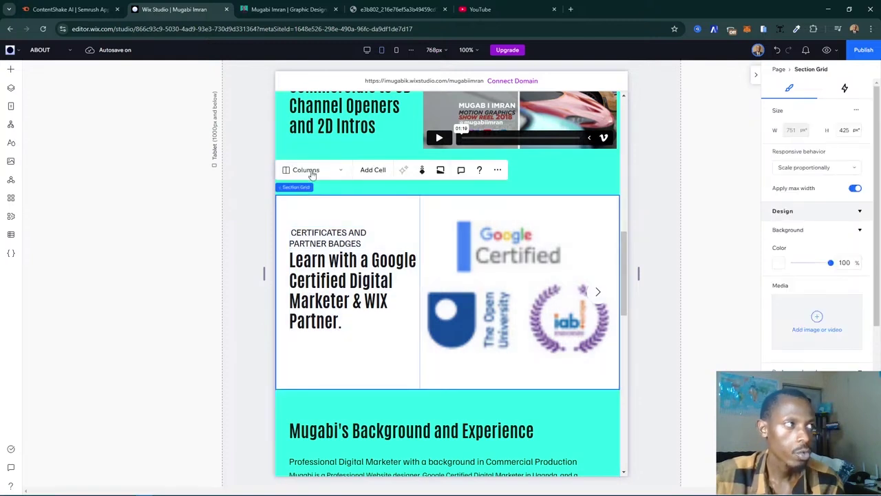
click(307, 170)
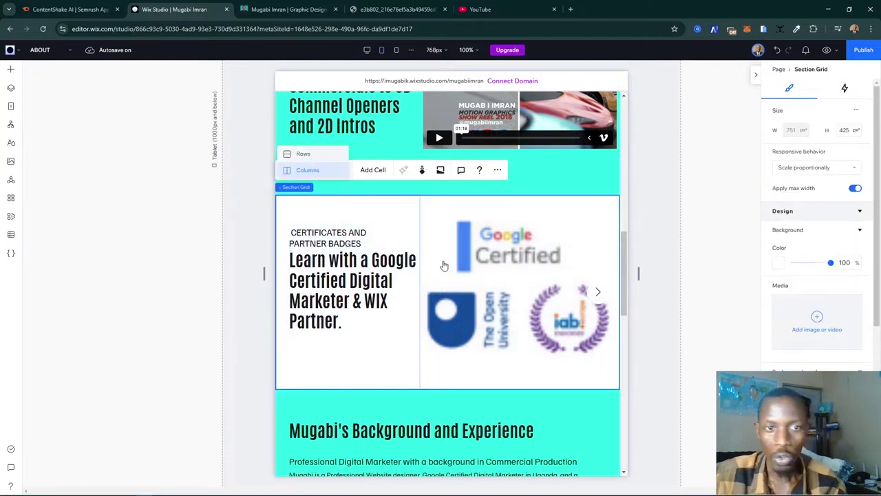
click(503, 317)
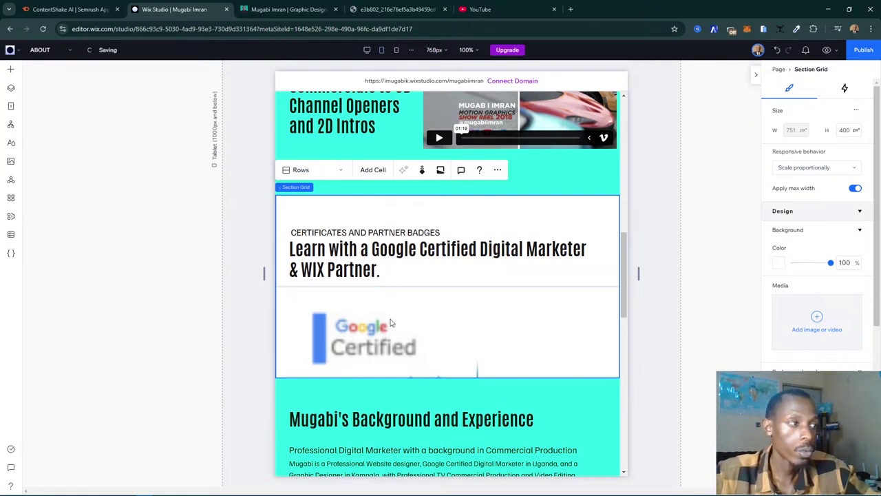
- Give the badges gallery a separate 30 px bottom margin
click(404, 341)
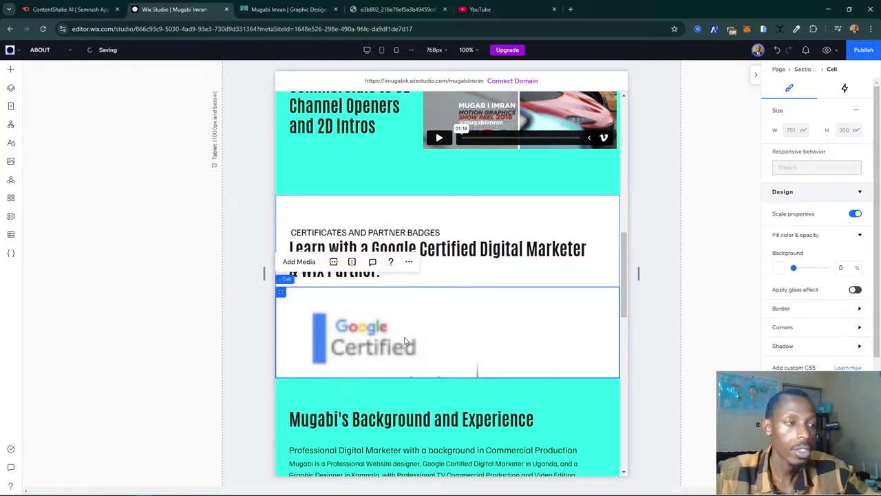
click(405, 341)
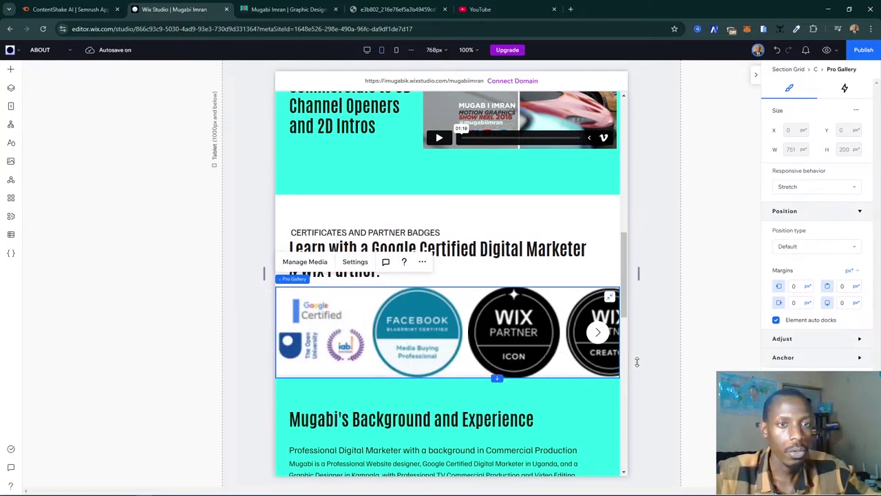
click(829, 308)
click(845, 302)
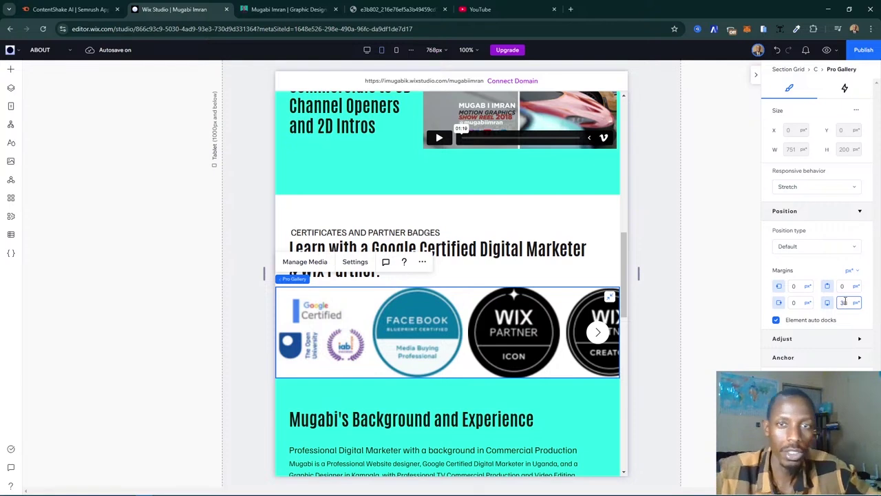
click(512, 365)
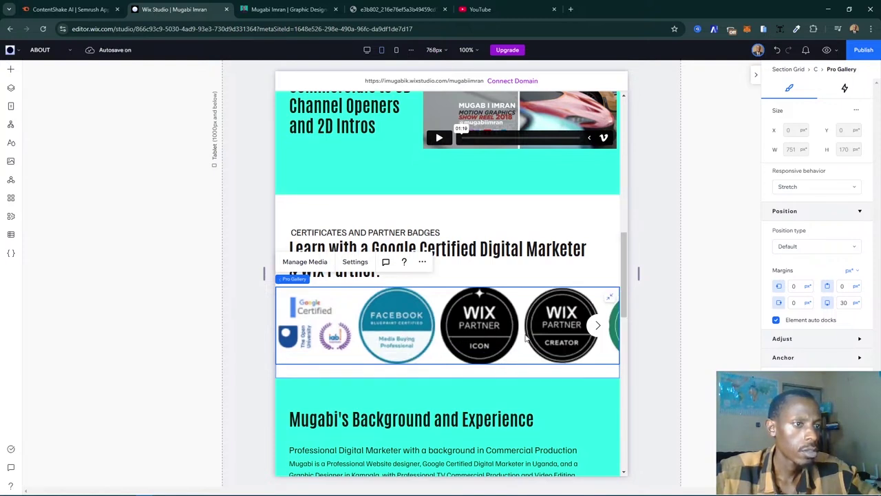
click(259, 336)
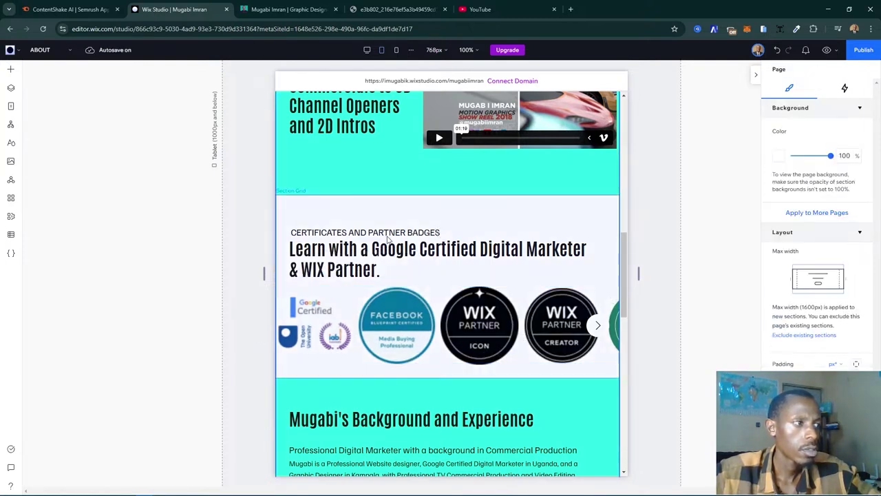
- Move the certificates heading stack up to 50 px from the section top
click(427, 240)
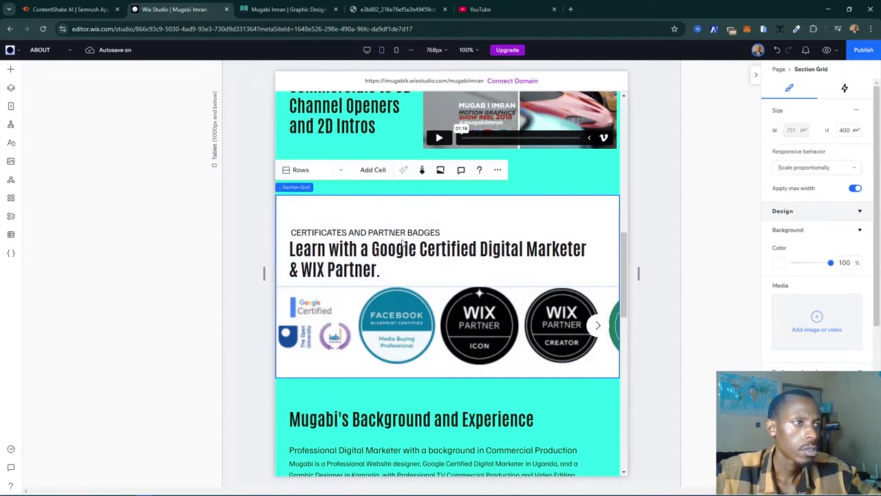
click(368, 235)
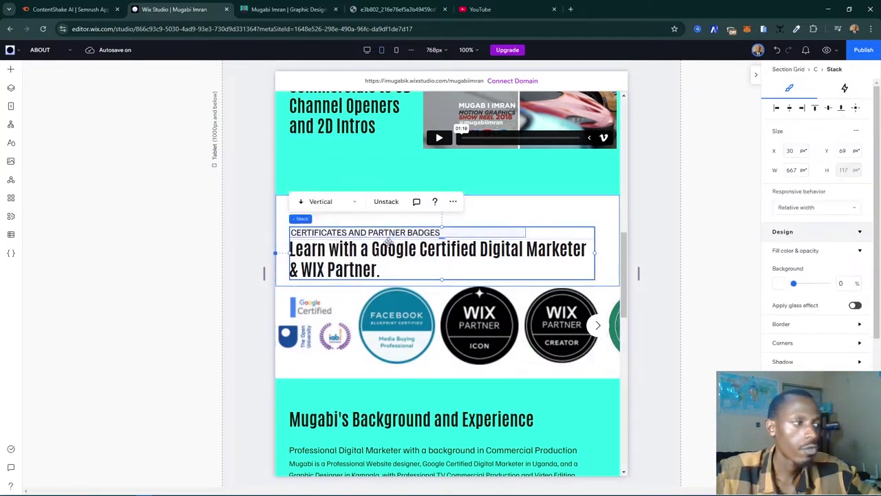
drag(415, 252, 414, 243)
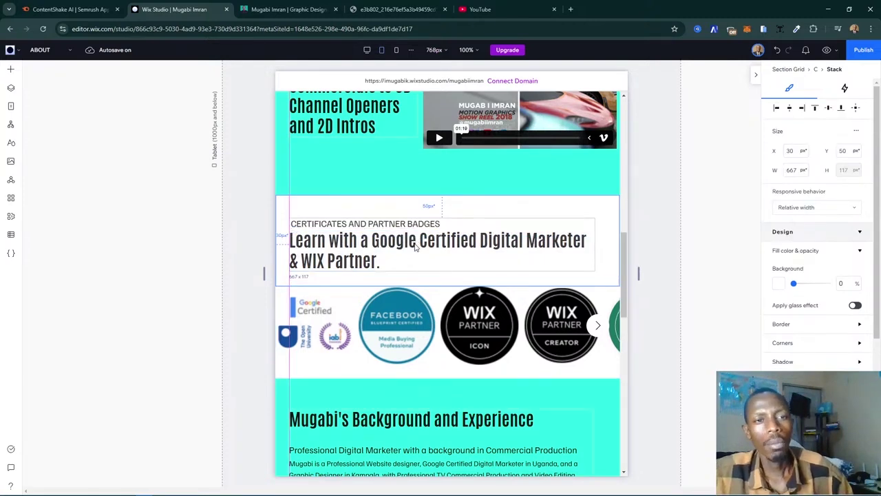
key(Escape)
scroll(510, 283, up, 5)
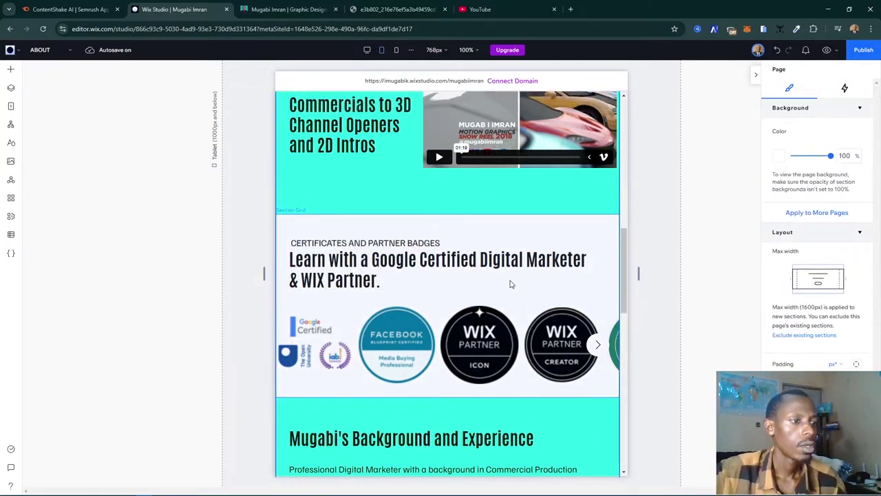
scroll(510, 282, up, 3)
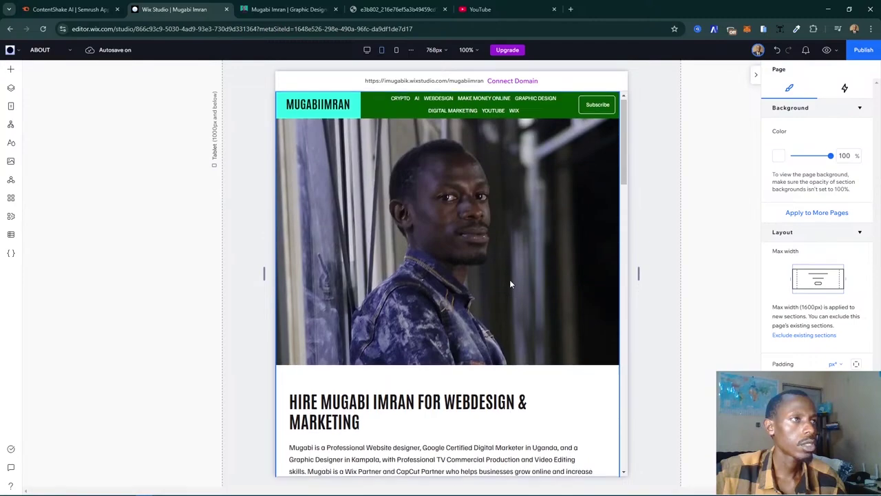
scroll(510, 283, down, 10)
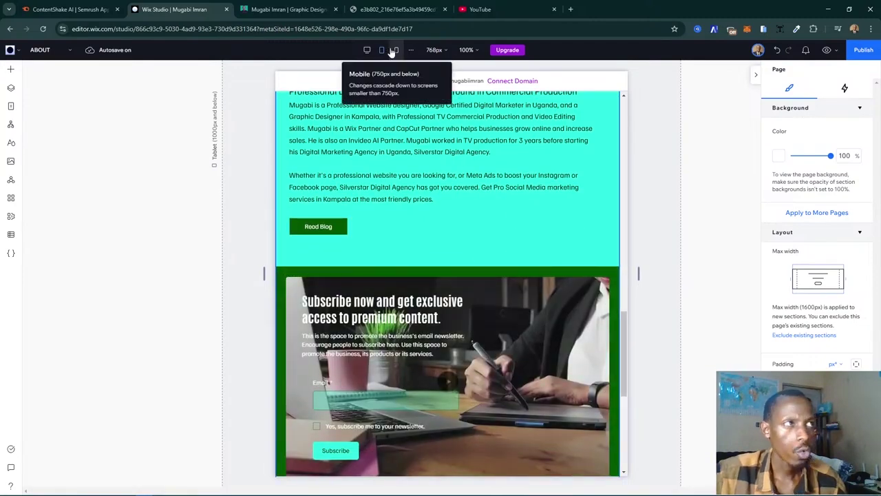
- On mobile, widen the 'Professional Digital Marketer' subheading to 296 px and fit its height to 72 px
scroll(558, 273, down, 3)
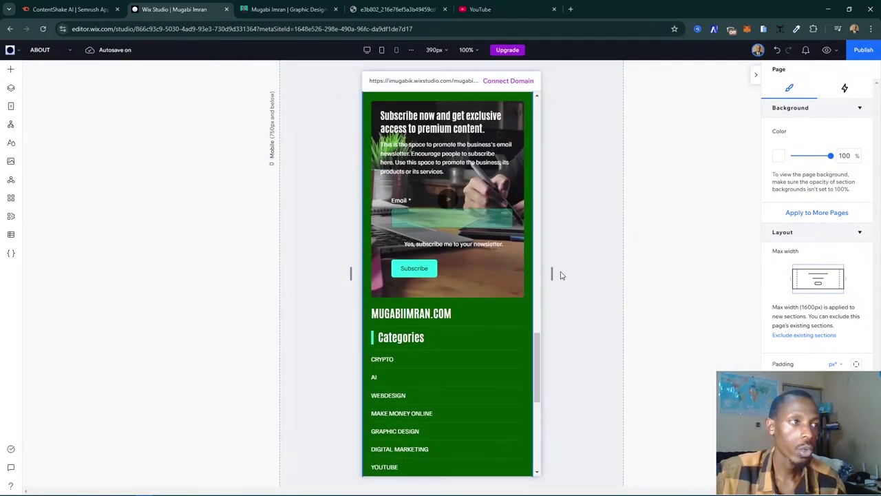
scroll(501, 289, up, 3)
scroll(501, 290, up, 3)
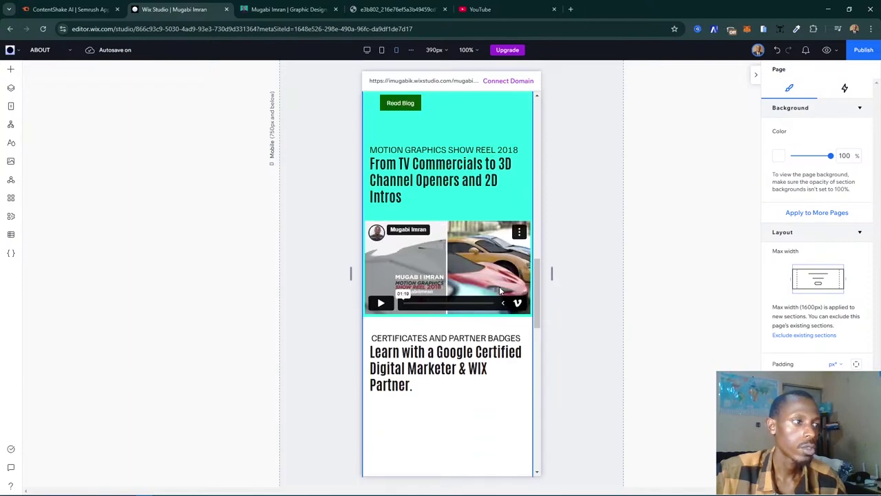
scroll(500, 290, up, 3)
scroll(500, 289, down, 5)
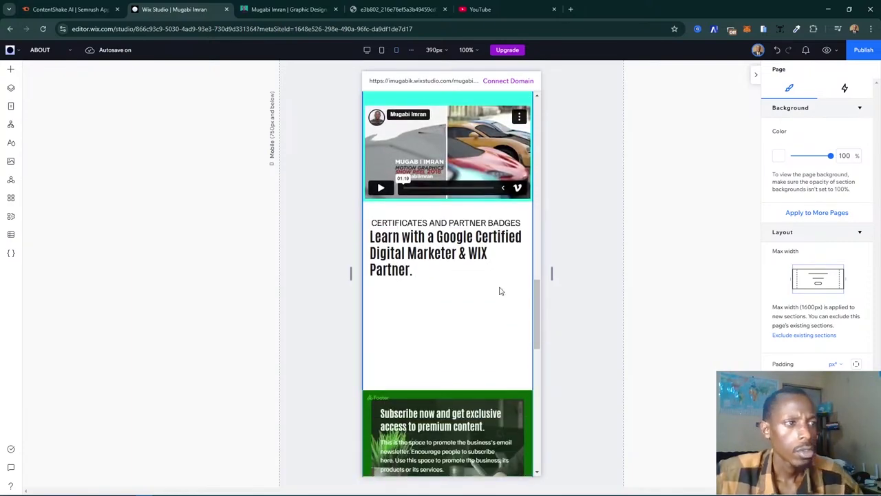
scroll(501, 290, up, 5)
scroll(500, 291, up, 10)
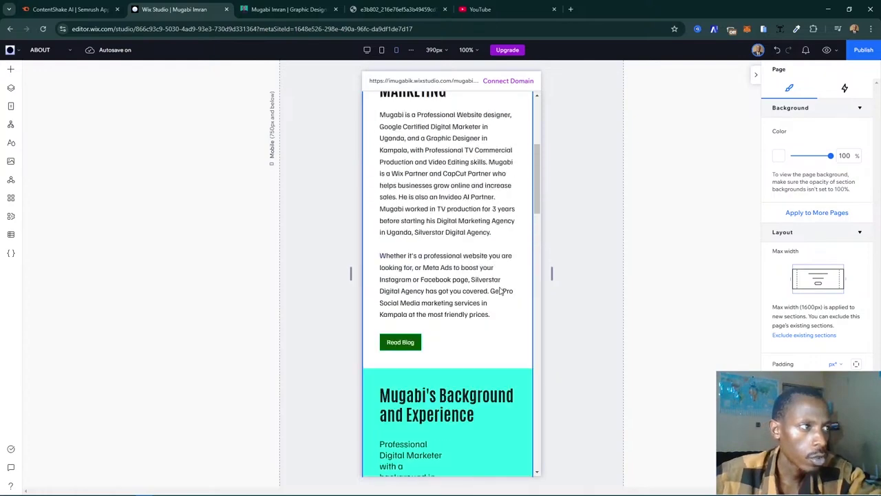
scroll(500, 290, down, 10)
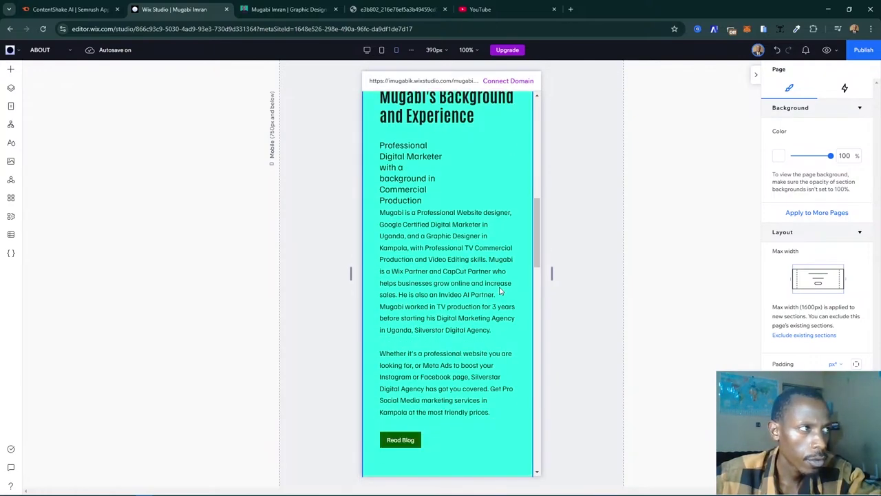
scroll(501, 290, up, 3)
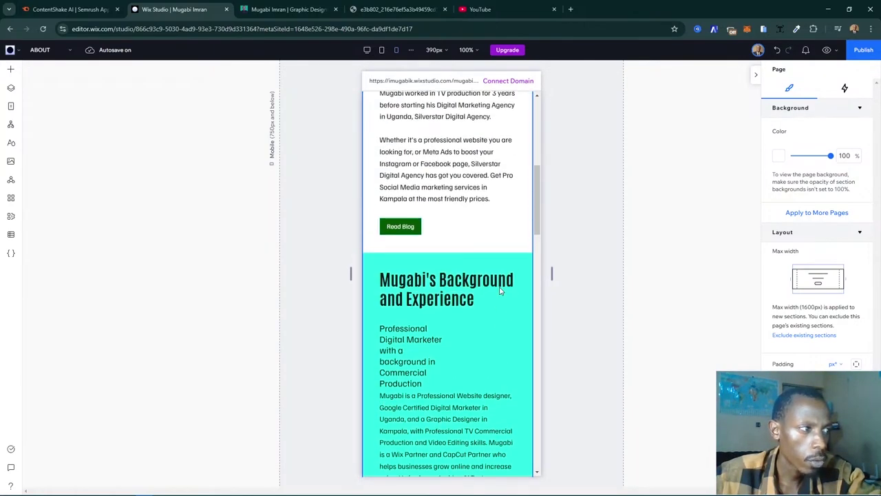
scroll(500, 290, down, 3)
click(436, 202)
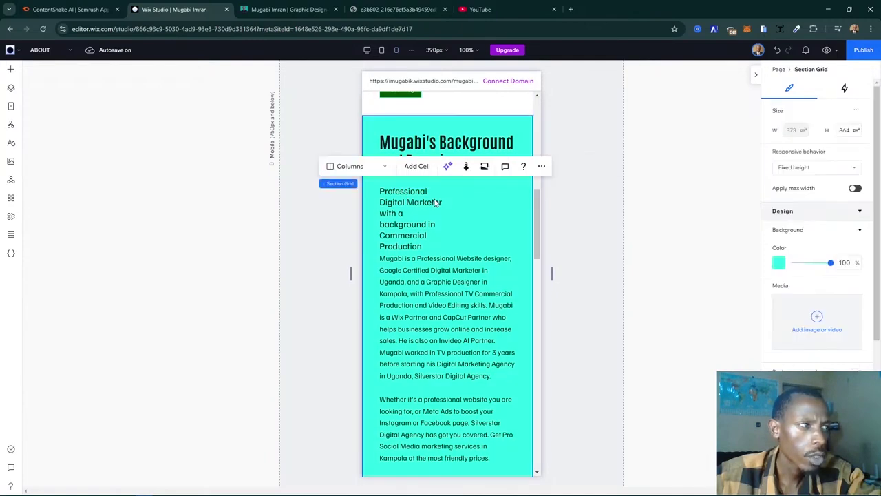
click(435, 203)
click(436, 203)
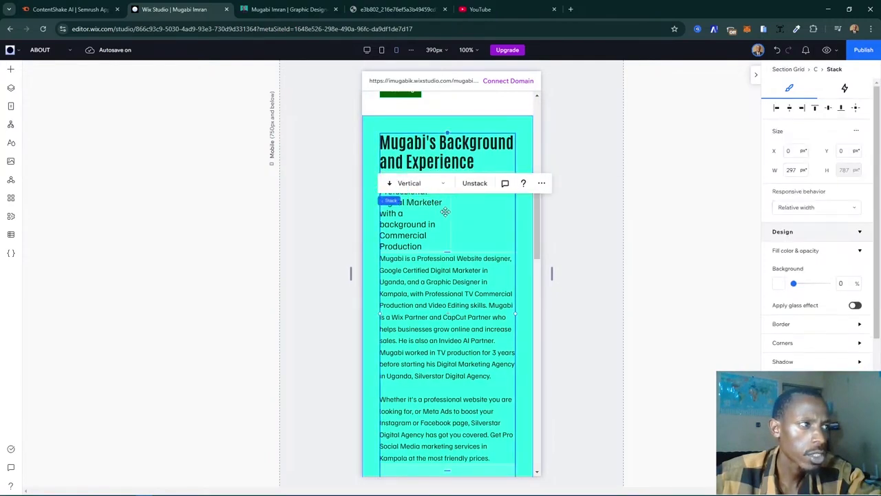
click(437, 207)
drag(498, 209, 515, 205)
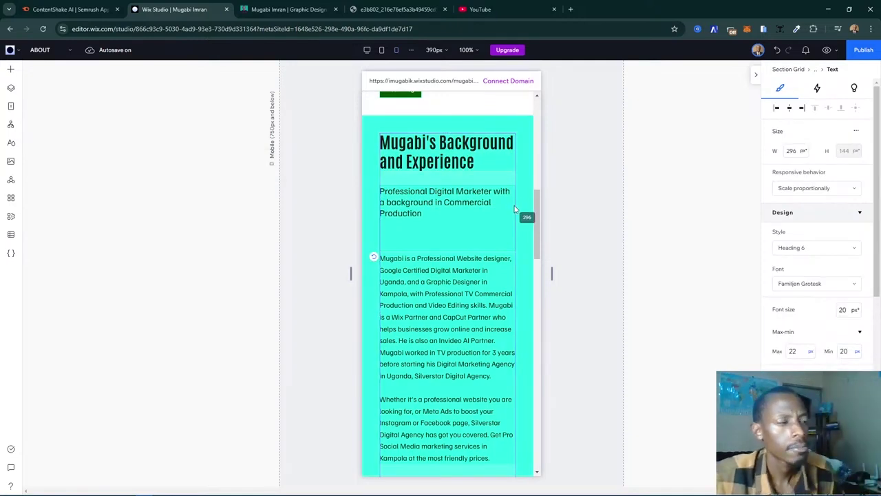
drag(515, 209, 514, 204)
scroll(482, 274, down, 5)
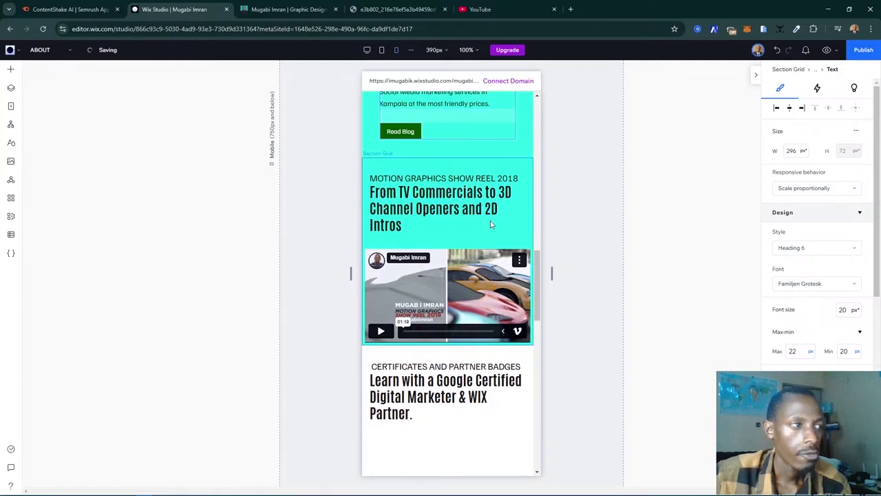
- Select the certificates heading cell and the empty cell below, then show the Layers panel
click(494, 206)
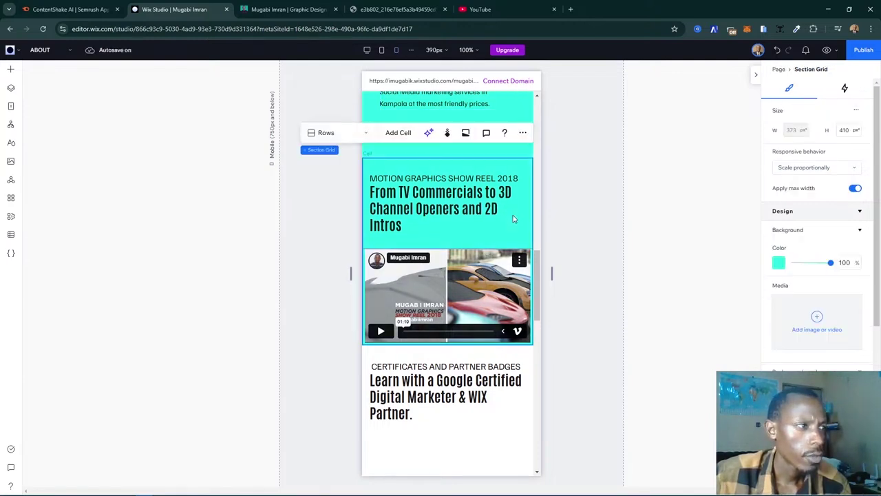
scroll(500, 220, down, 3)
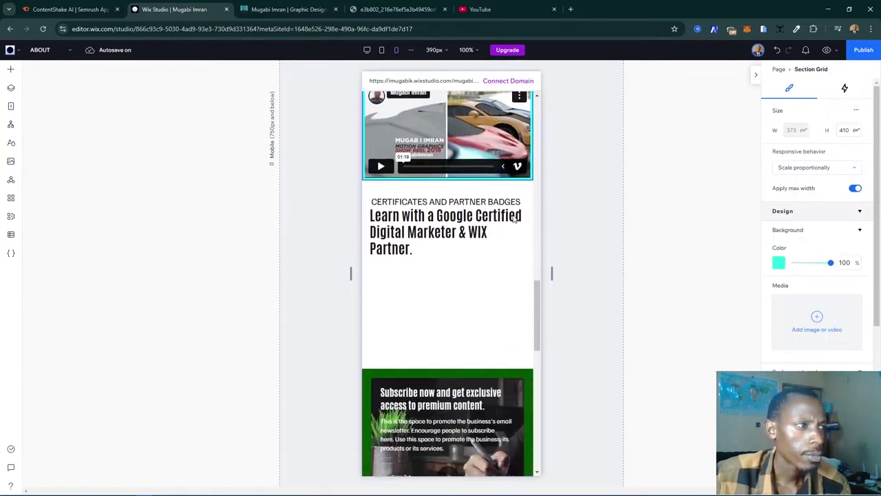
click(429, 234)
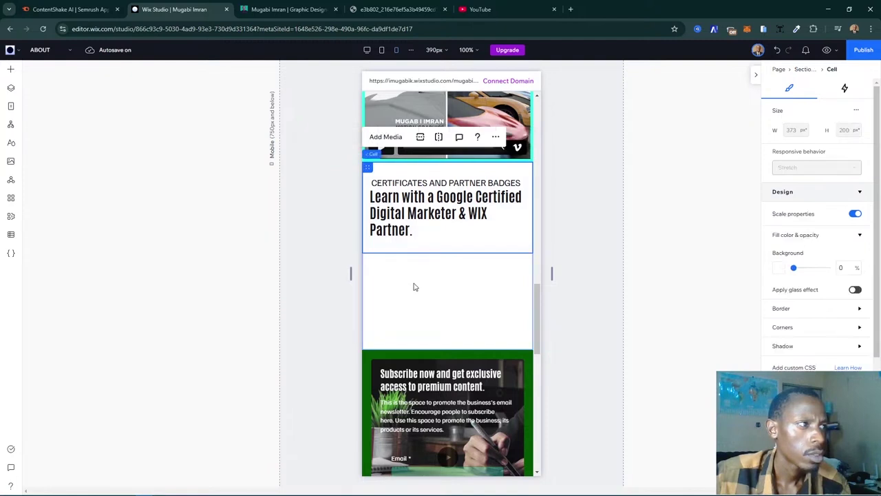
click(441, 295)
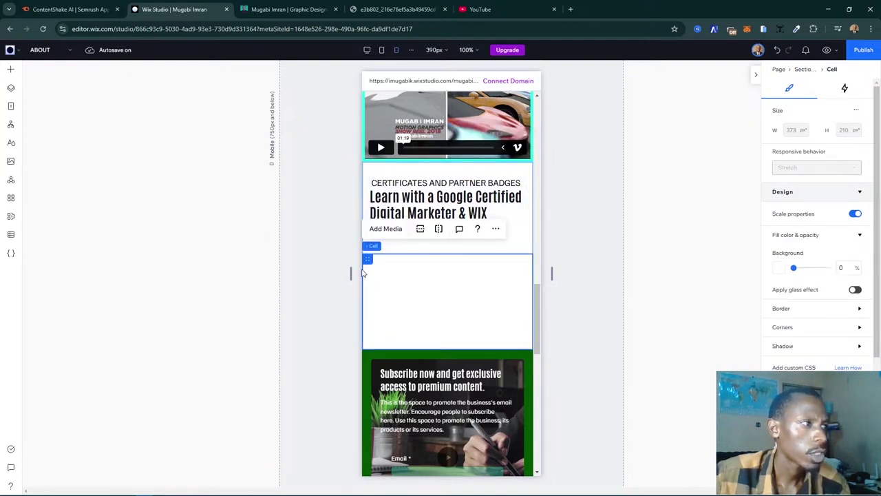
click(11, 87)
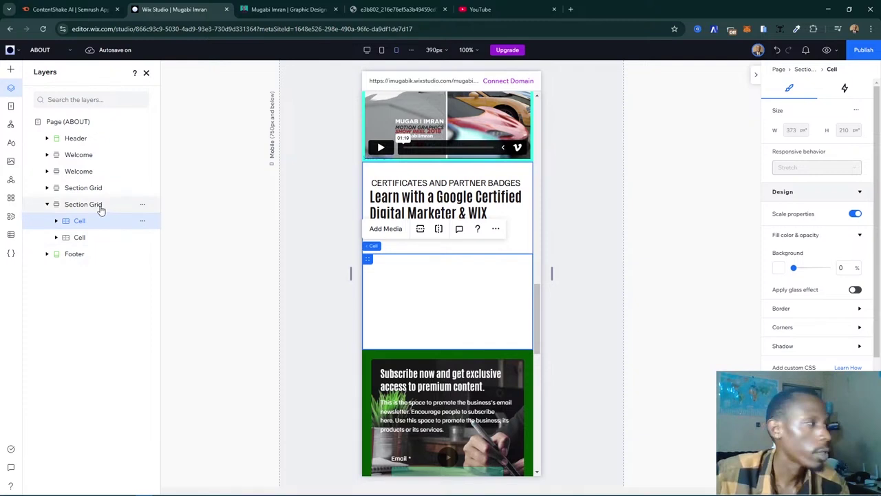
- Expand the empty cell in Layers and stretch its Pro Gallery to full width
click(57, 221)
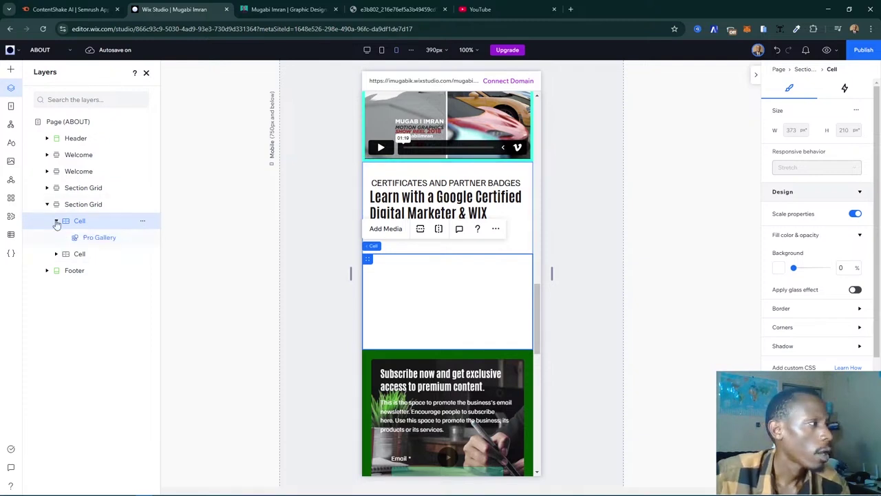
click(96, 239)
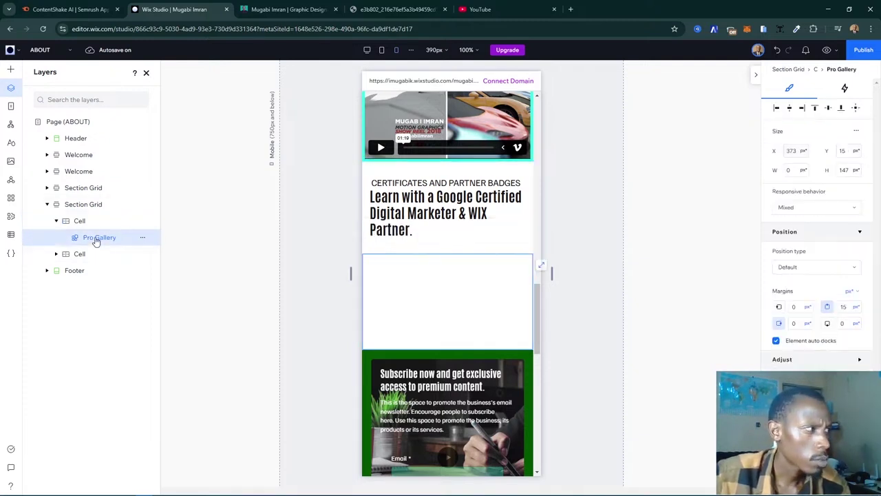
click(542, 268)
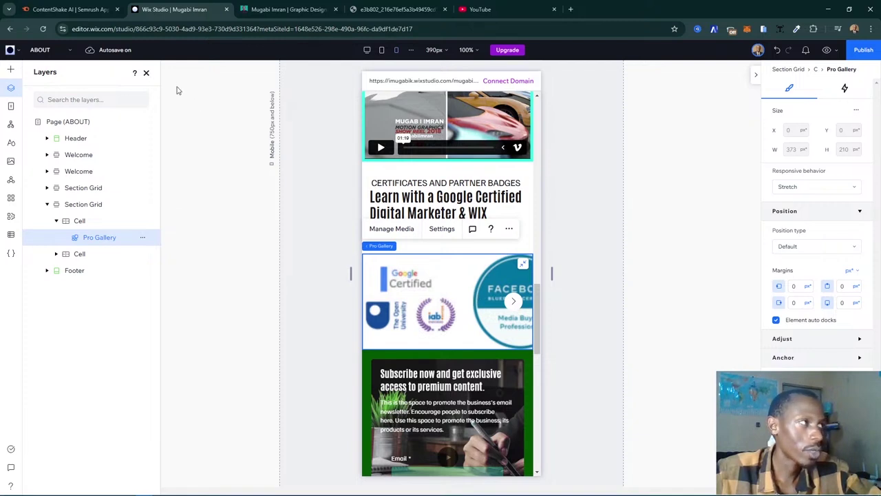
click(146, 73)
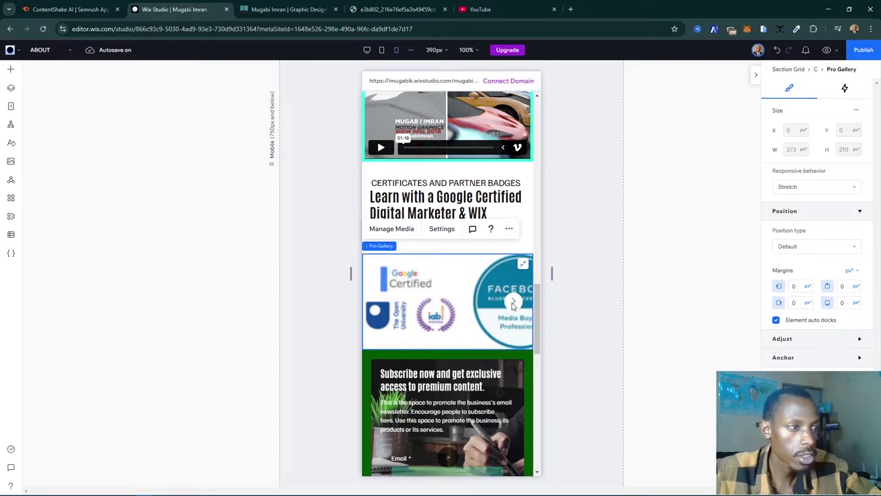
- Unstretch the badge gallery and resize it to 367 px wide at X 0 in its cell
click(524, 266)
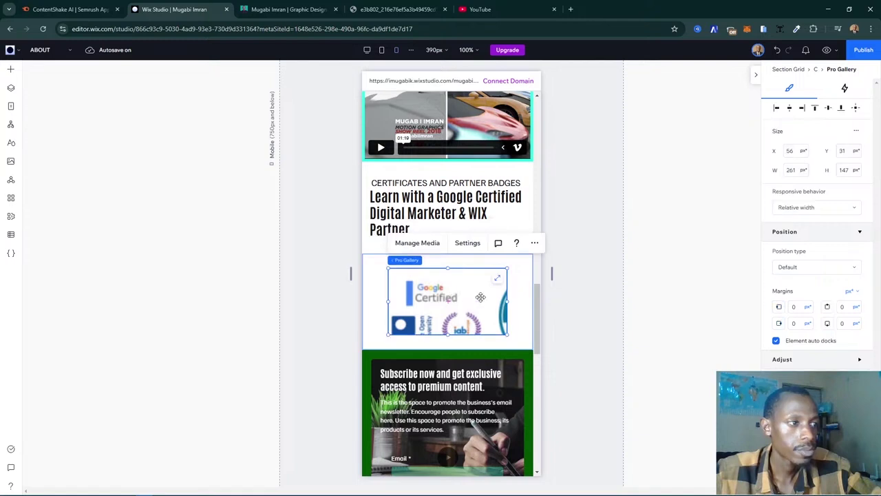
drag(508, 301, 532, 301)
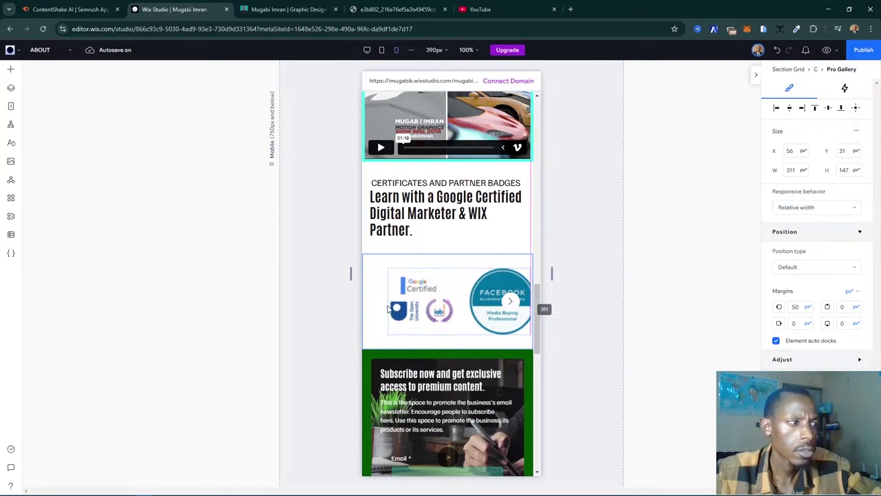
click(388, 307)
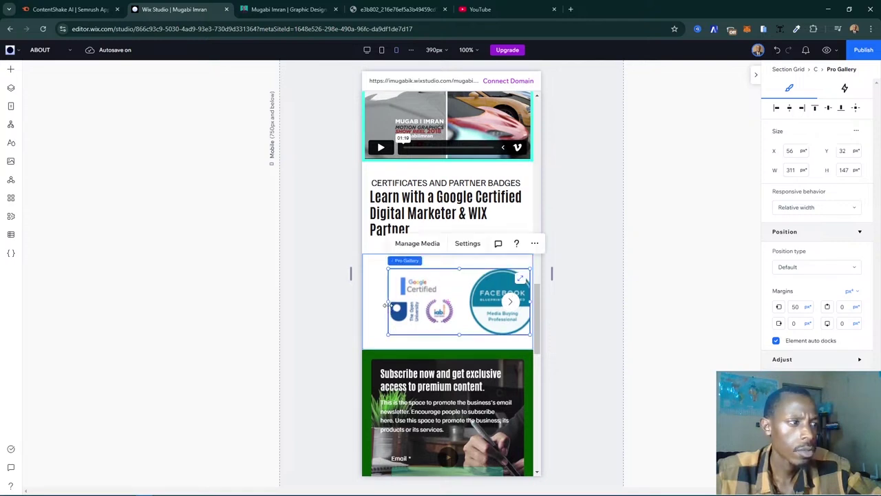
drag(388, 304, 366, 304)
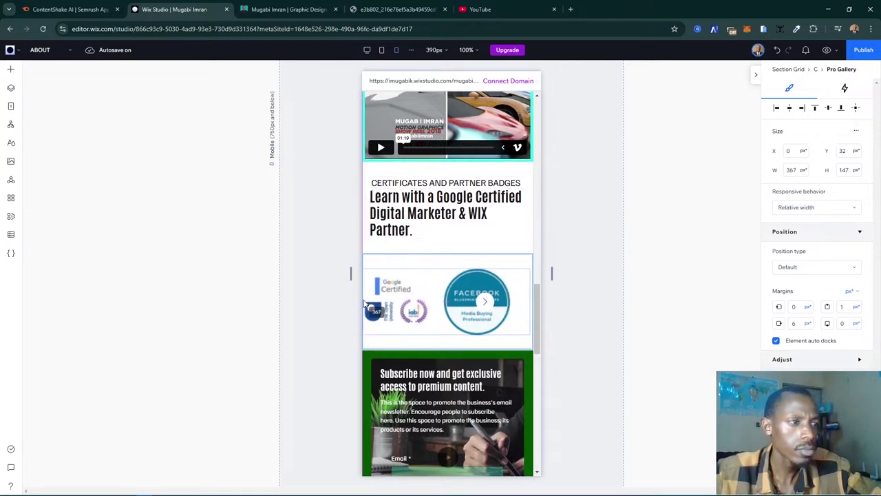
click(328, 333)
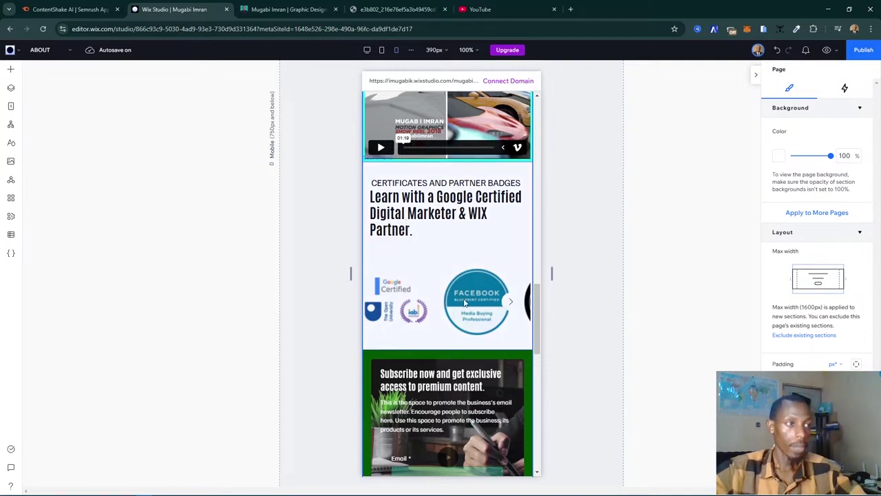
click(425, 305)
click(425, 306)
- Switch the badge gallery layout from Slider to Grid and set its spacing to 5
click(427, 303)
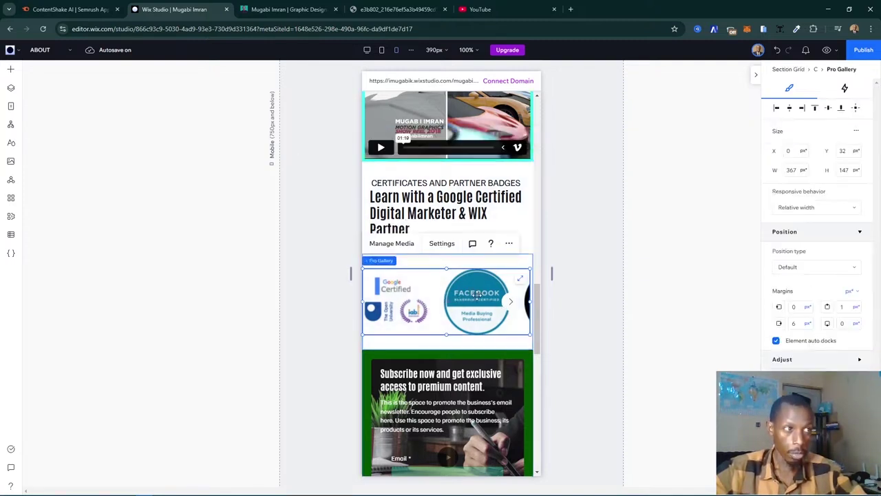
click(443, 244)
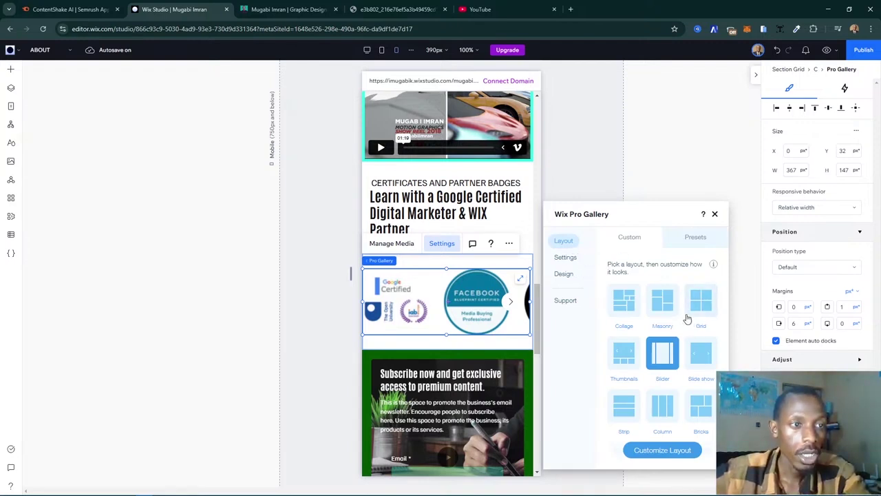
click(701, 308)
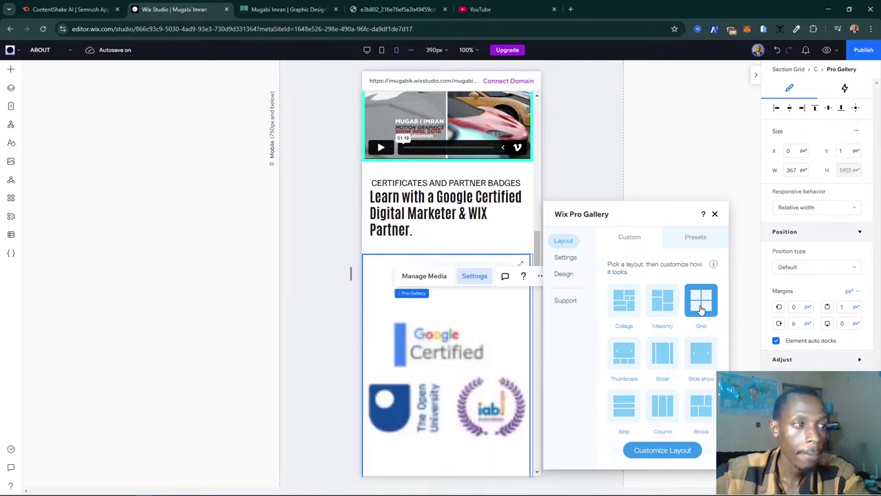
click(665, 450)
scroll(686, 355, down, 5)
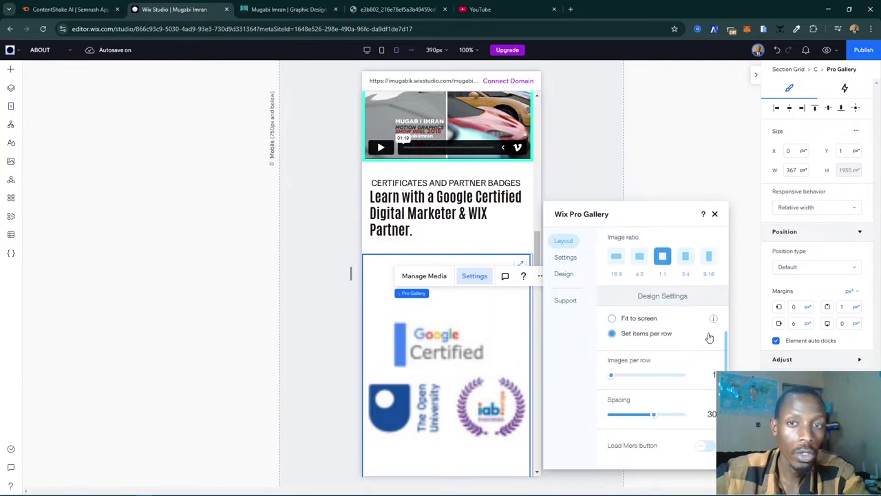
double_click(711, 416)
text(5)
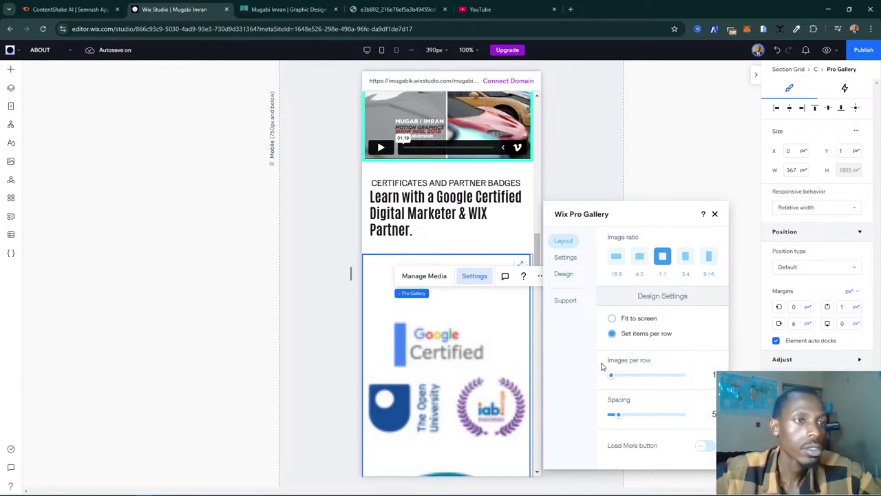
scroll(601, 367, up, 3)
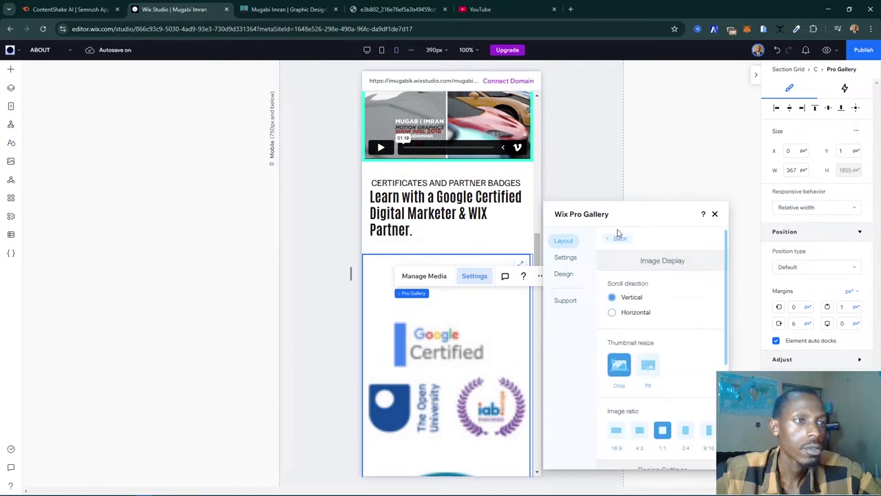
- Review the gallery's Settings and Design item style options, then close the panel
click(565, 256)
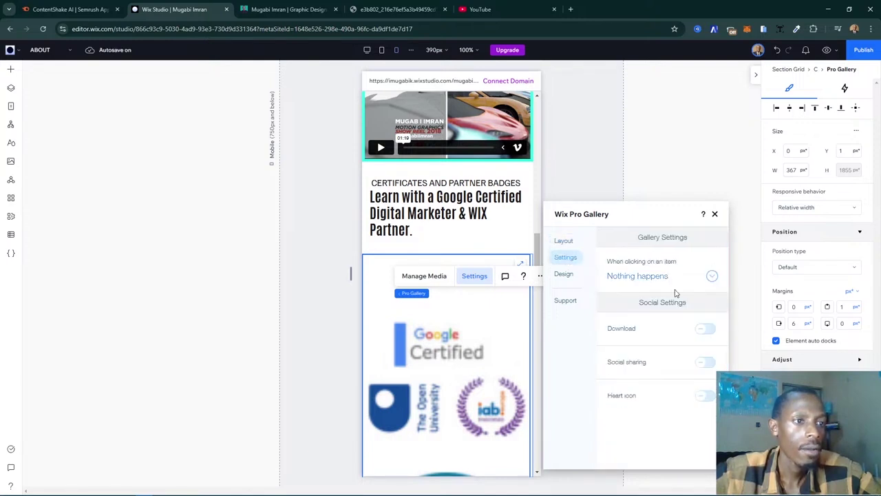
click(566, 274)
click(659, 320)
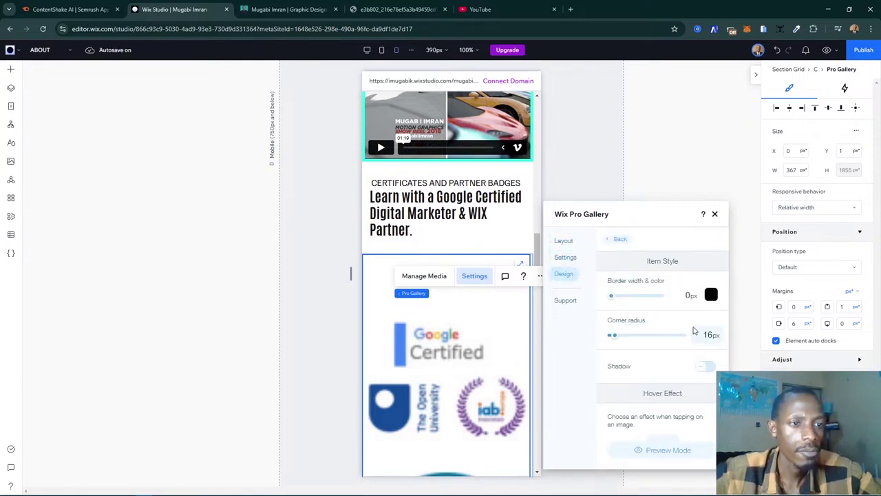
scroll(694, 331, down, 3)
scroll(692, 331, up, 3)
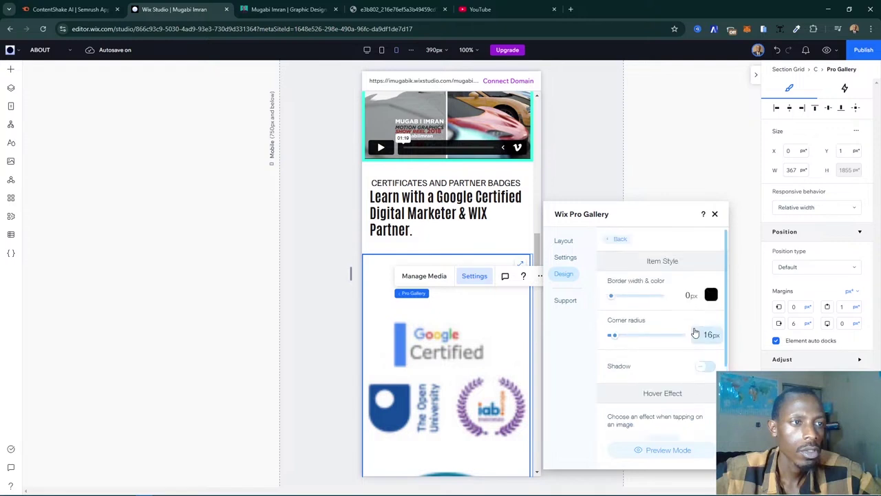
click(715, 214)
scroll(432, 334, down, 5)
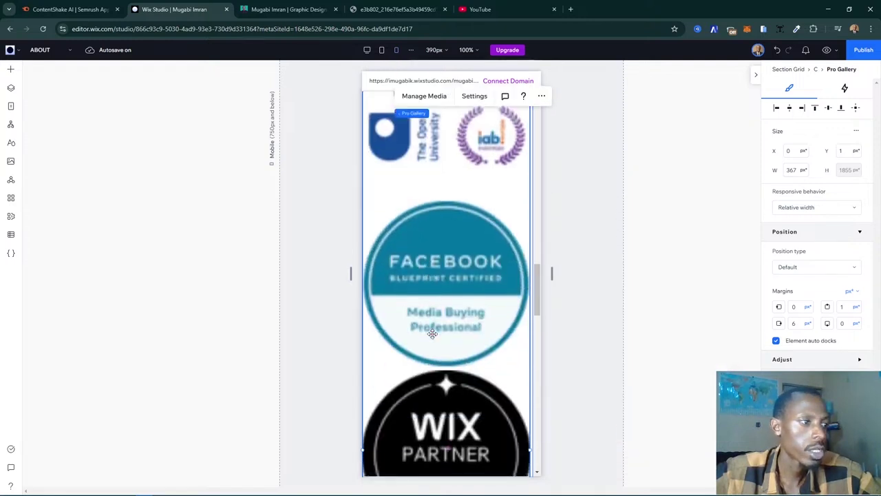
- Stretch the certificates section height from 1704 to 2021 px
scroll(433, 334, down, 3)
scroll(432, 334, down, 1)
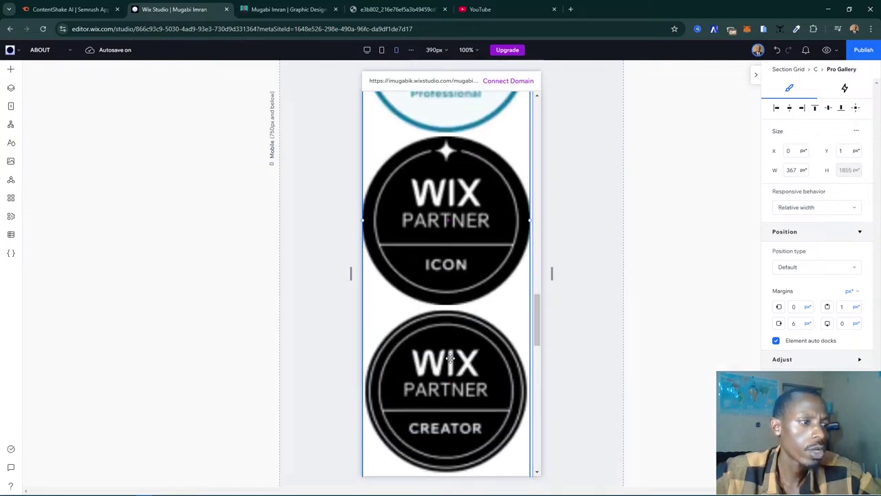
scroll(441, 348, down, 3)
scroll(491, 363, up, 8)
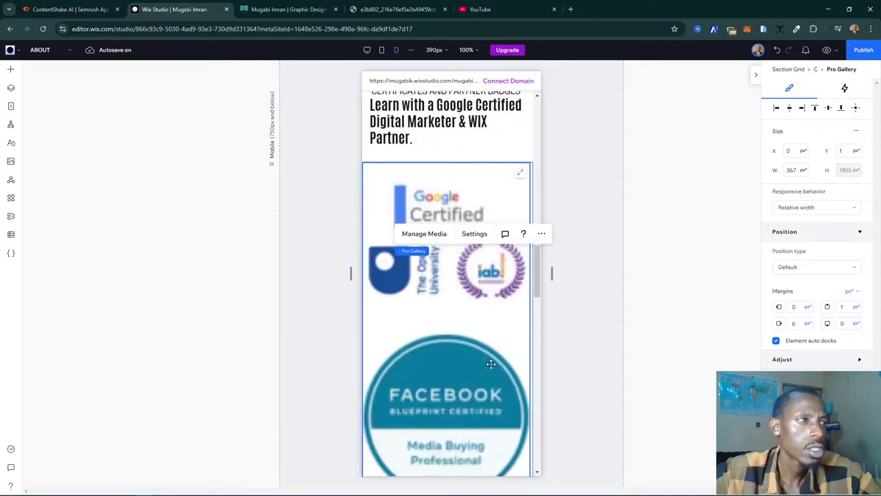
scroll(491, 363, down, 2)
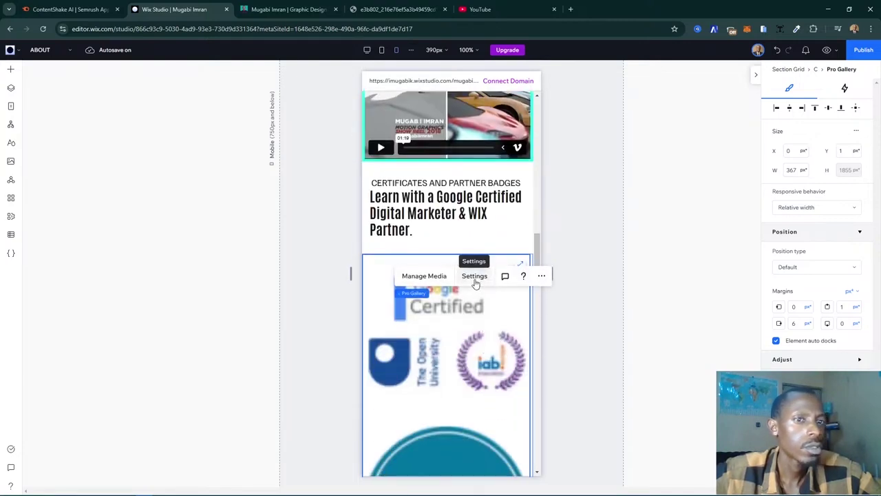
scroll(476, 241, down, 8)
scroll(475, 206, down, 1)
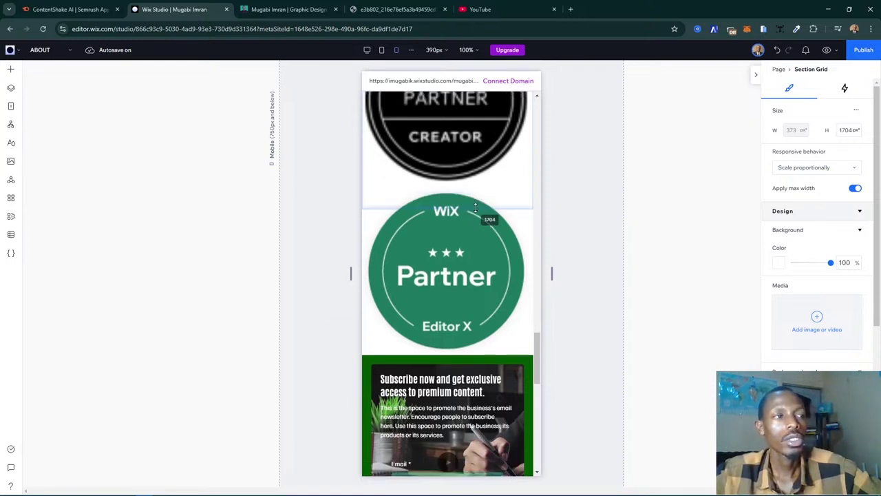
drag(475, 207, 473, 293)
- Reopen the badge gallery's settings
scroll(517, 248, up, 5)
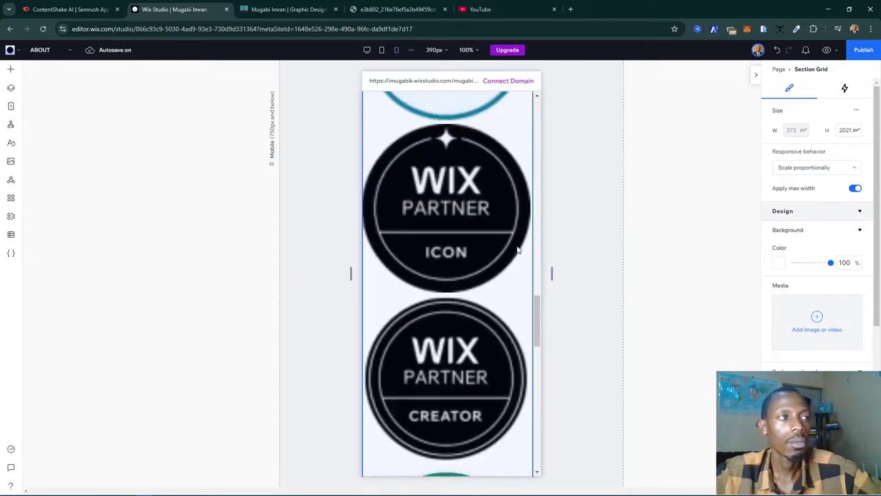
scroll(518, 250, up, 3)
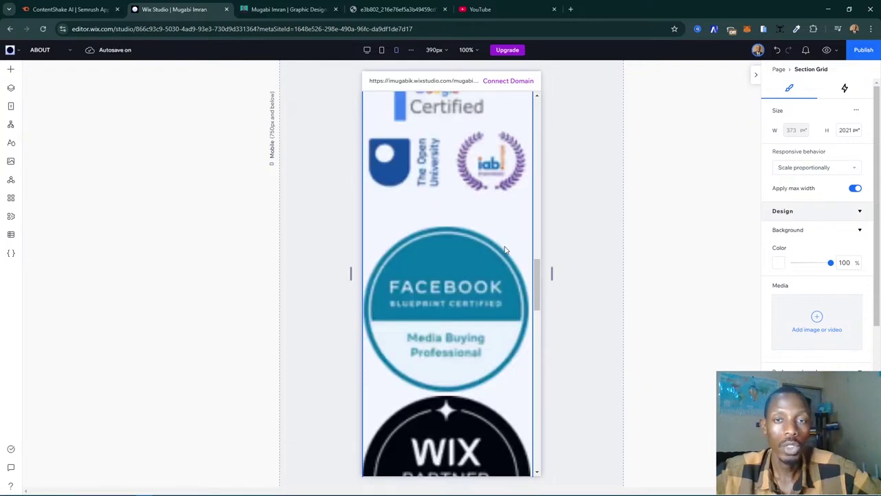
click(476, 251)
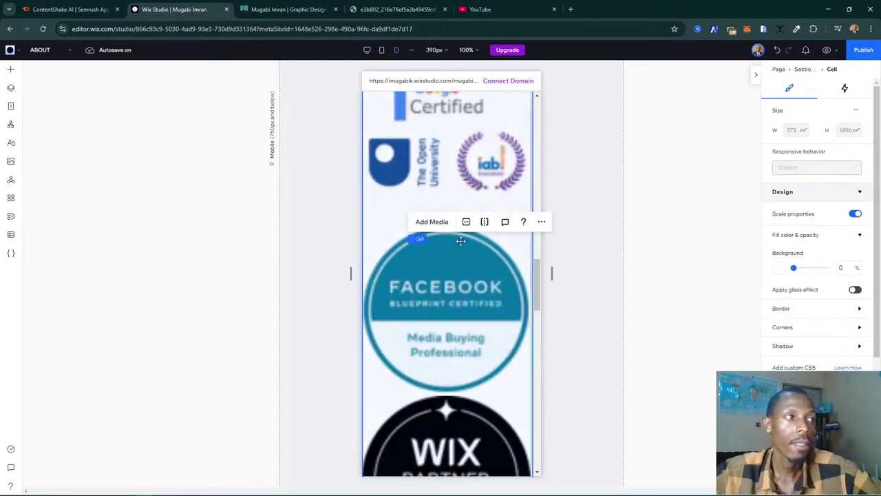
click(484, 218)
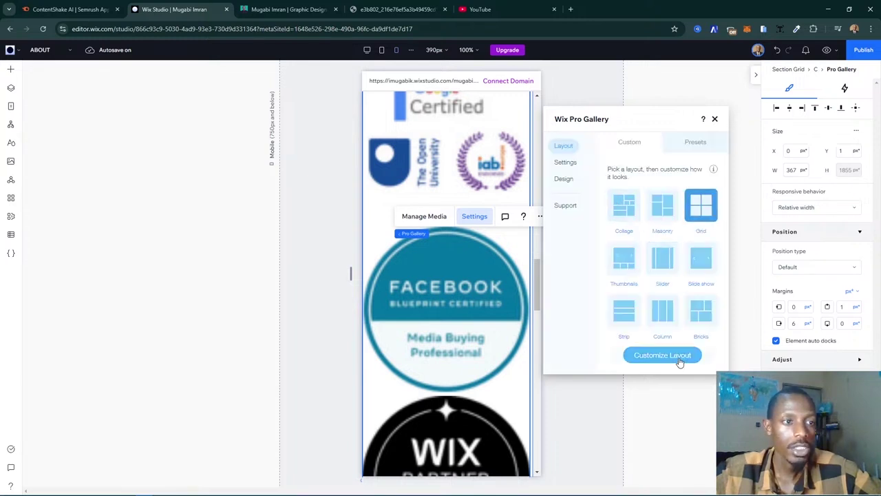
- Set the badge gallery's custom layout to 2 images per row
click(681, 357)
scroll(691, 271, down, 3)
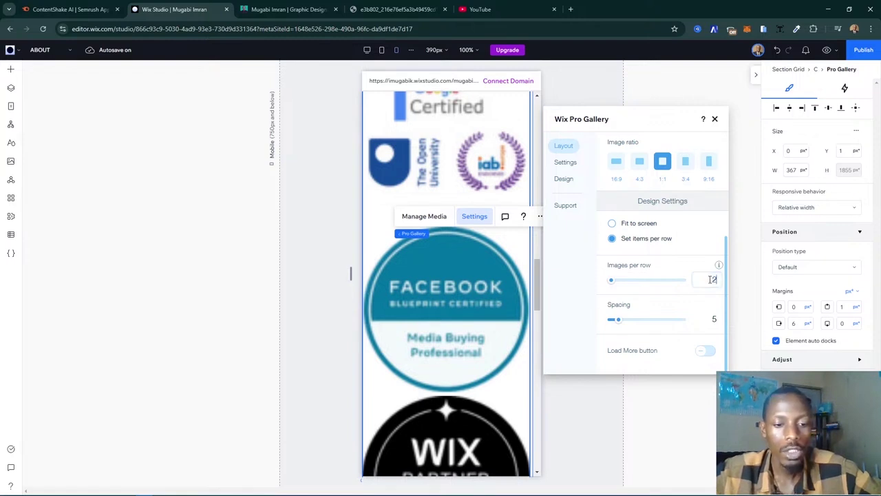
click(712, 278)
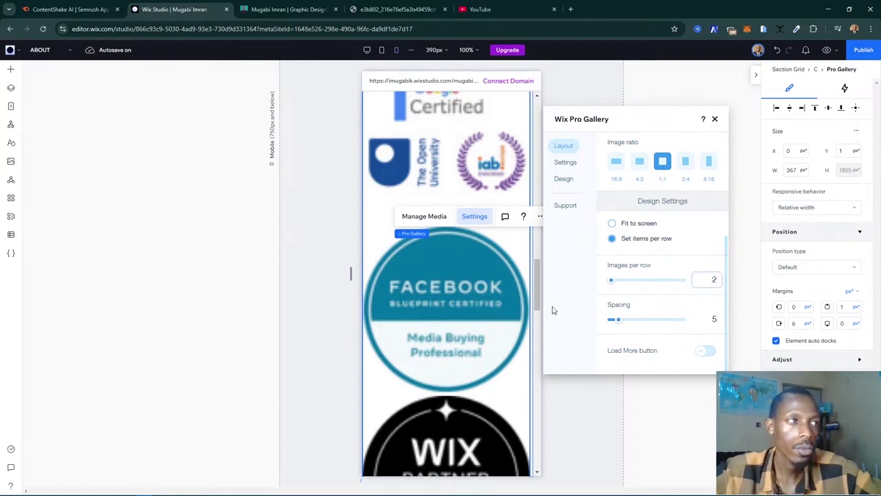
click(609, 284)
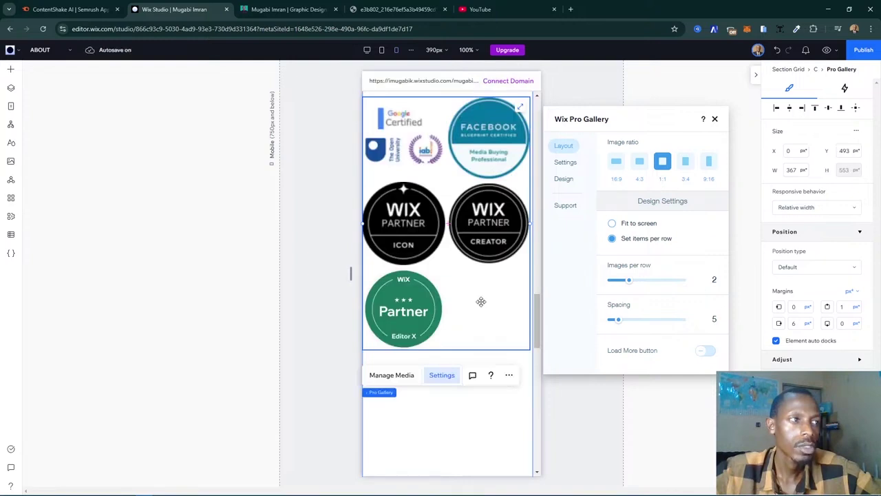
scroll(480, 301, up, 3)
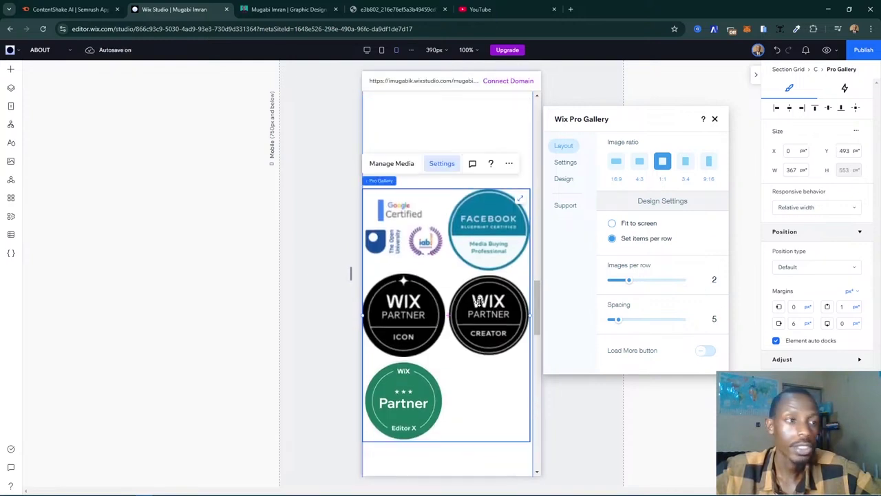
- Check the gallery's Design item style and its Settings tab
click(564, 179)
click(643, 232)
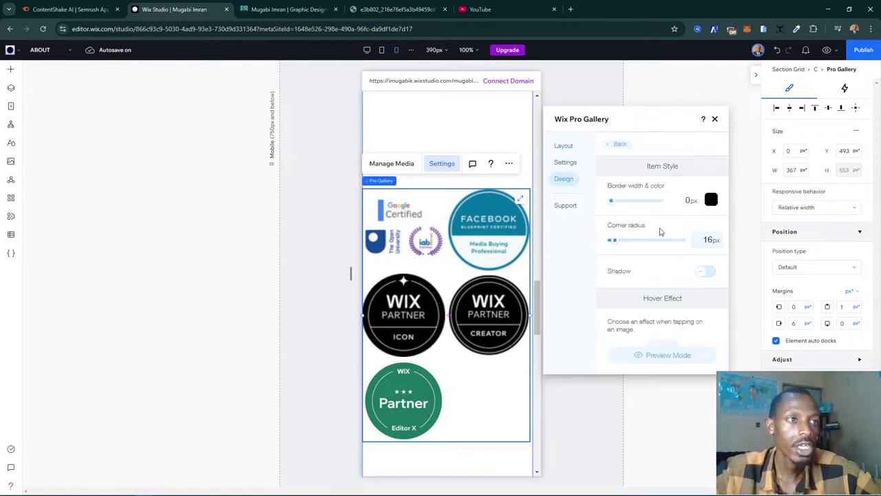
scroll(640, 234, down, 5)
scroll(638, 234, up, 5)
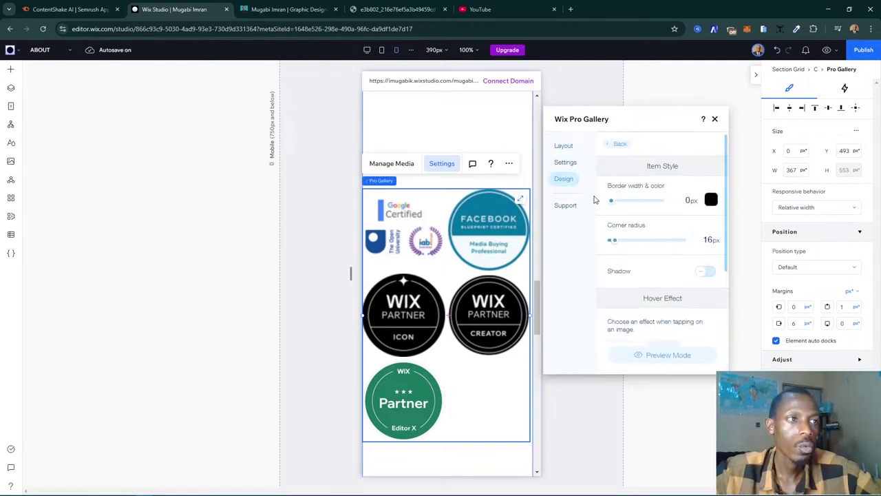
click(564, 163)
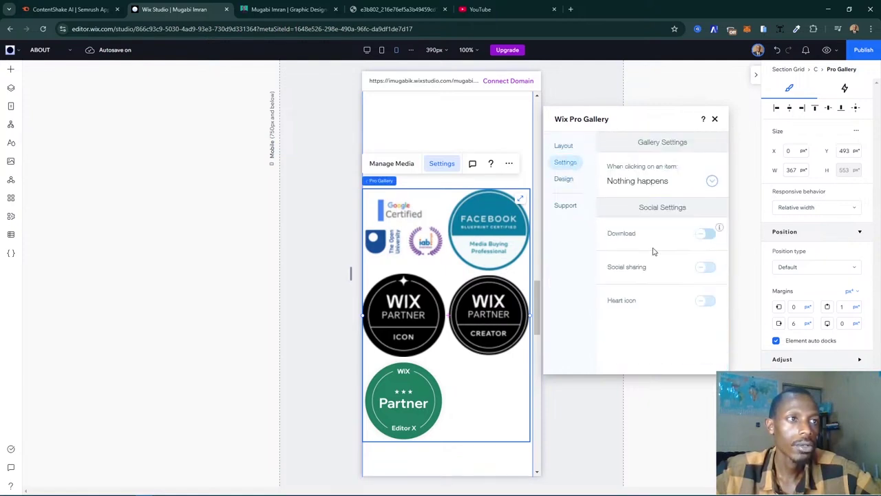
- Close the gallery settings and set the empty section below the badges to about 1270 px
click(714, 118)
scroll(400, 313, down, 3)
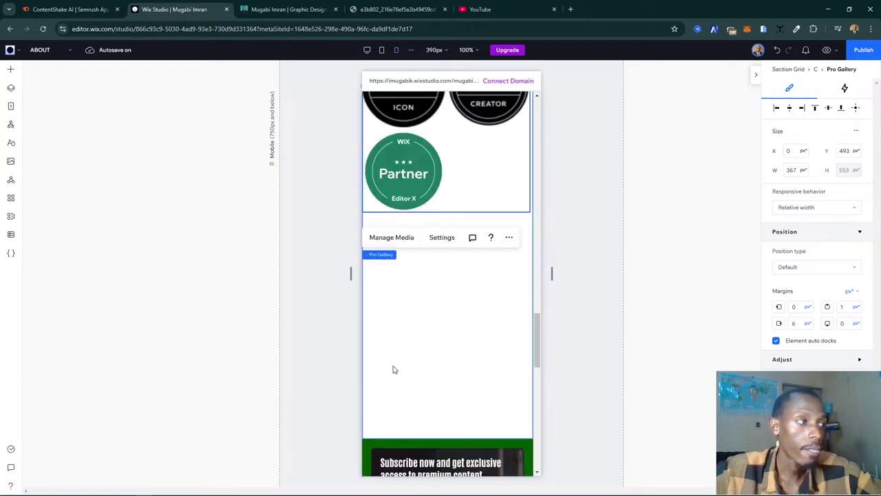
click(394, 370)
scroll(413, 307, up, 5)
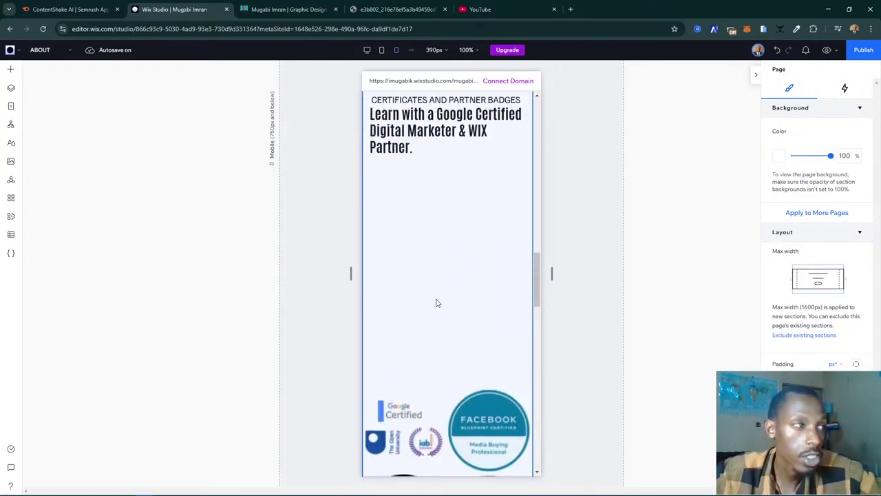
scroll(436, 303, up, 1)
scroll(415, 277, down, 8)
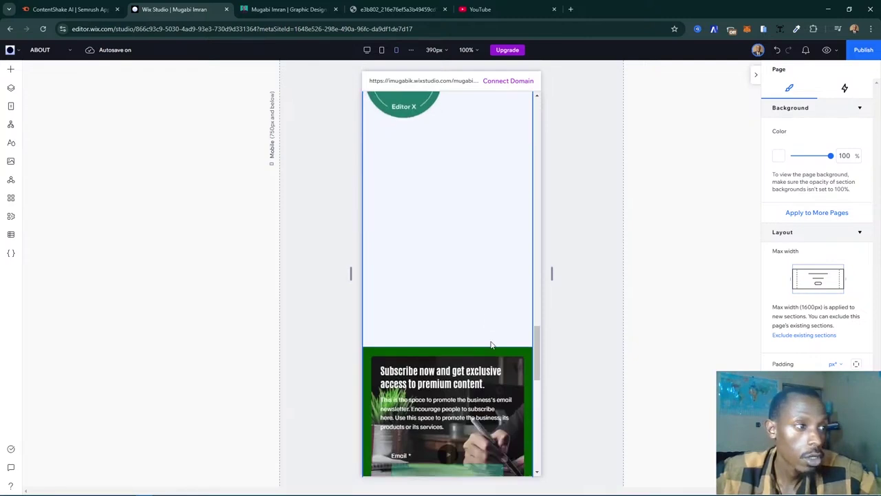
click(501, 214)
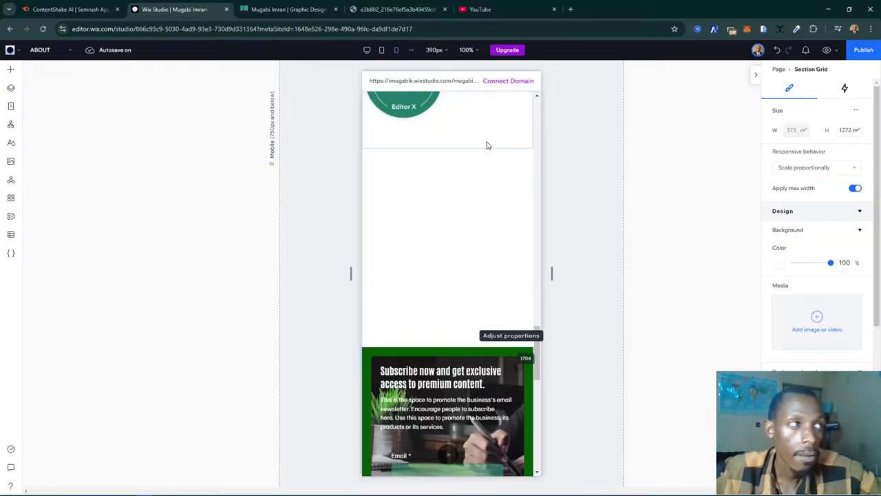
drag(487, 145, 486, 142)
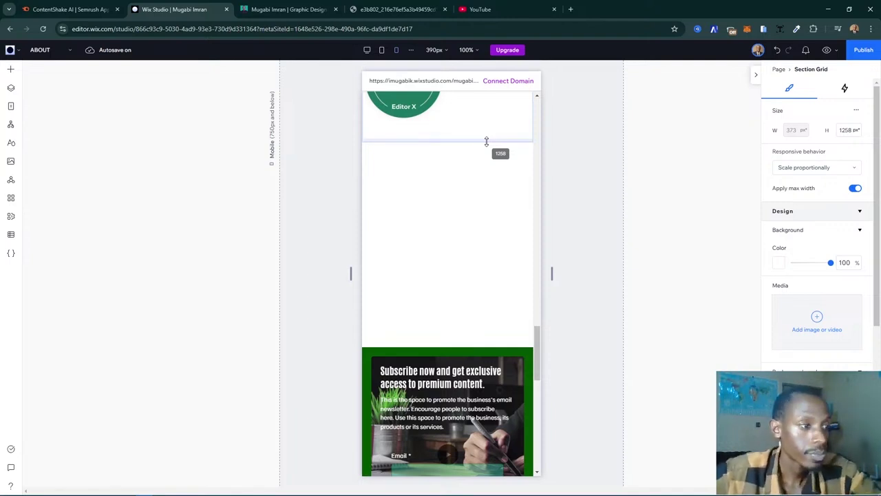
drag(486, 141, 486, 147)
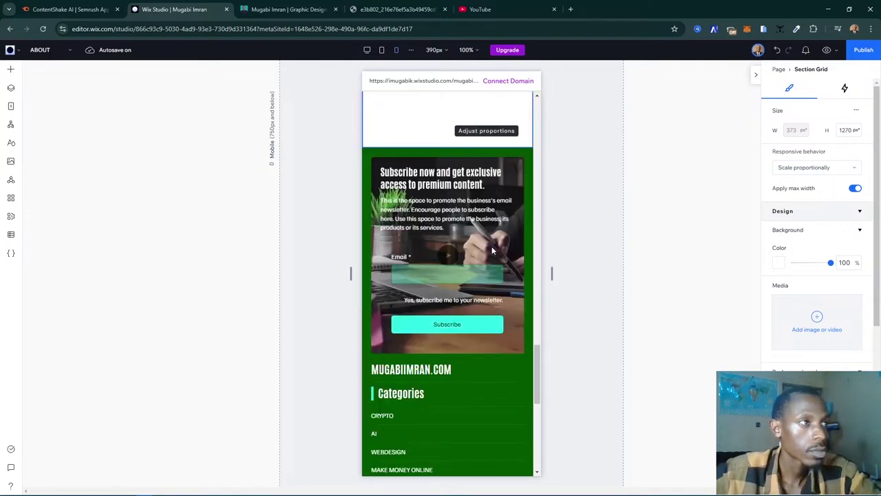
- Shrink the certificates section to about 692 px, removing the empty space below the badges
scroll(492, 250, up, 5)
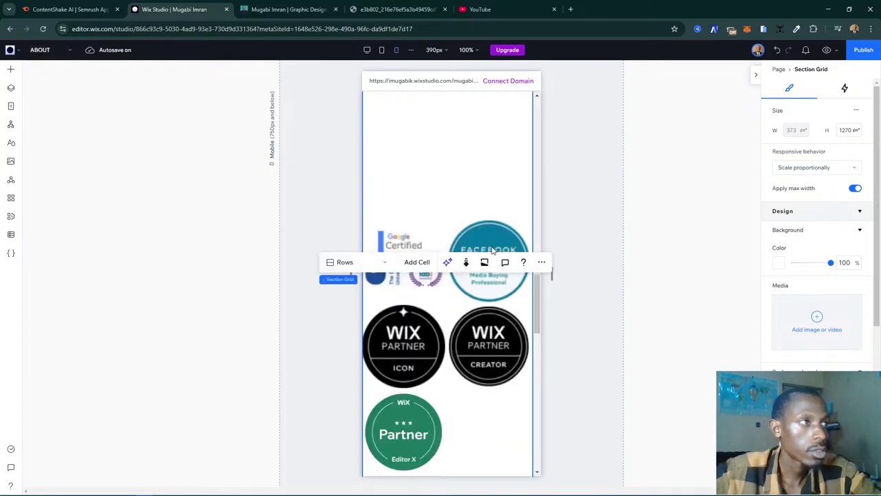
scroll(521, 376, down, 3)
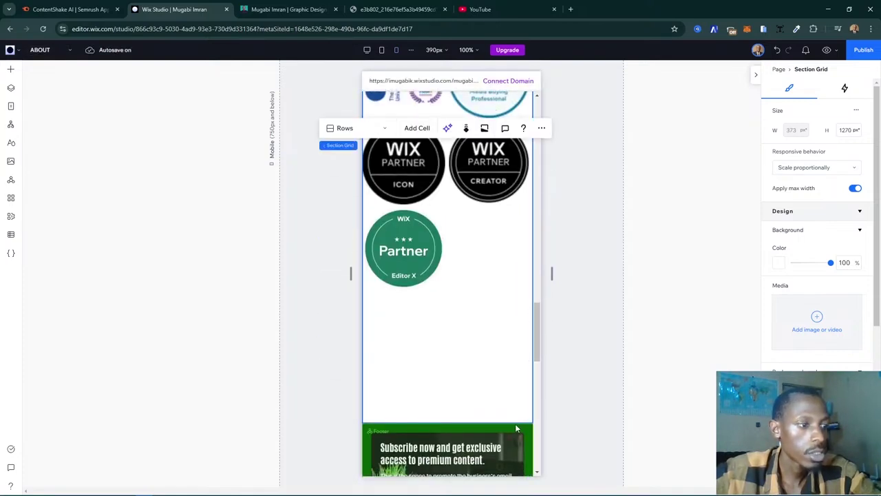
drag(515, 420, 509, 269)
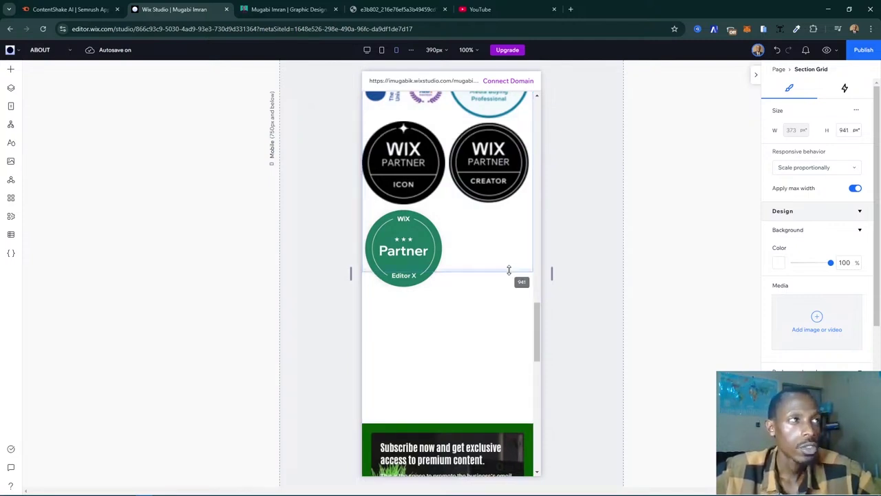
click(509, 270)
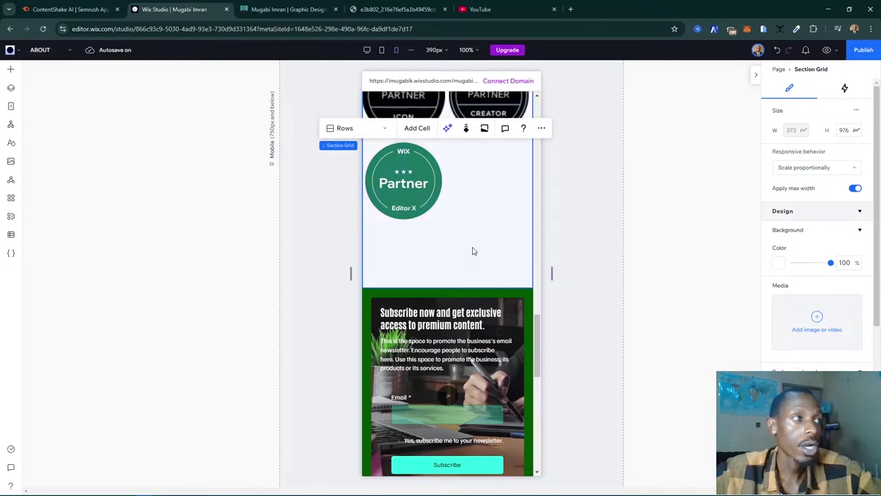
scroll(473, 250, up, 4)
scroll(472, 250, up, 3)
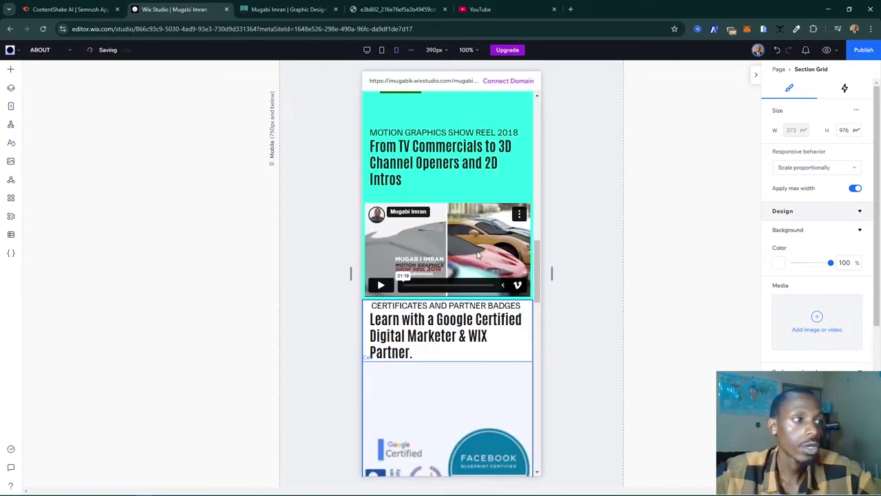
scroll(477, 255, down, 5)
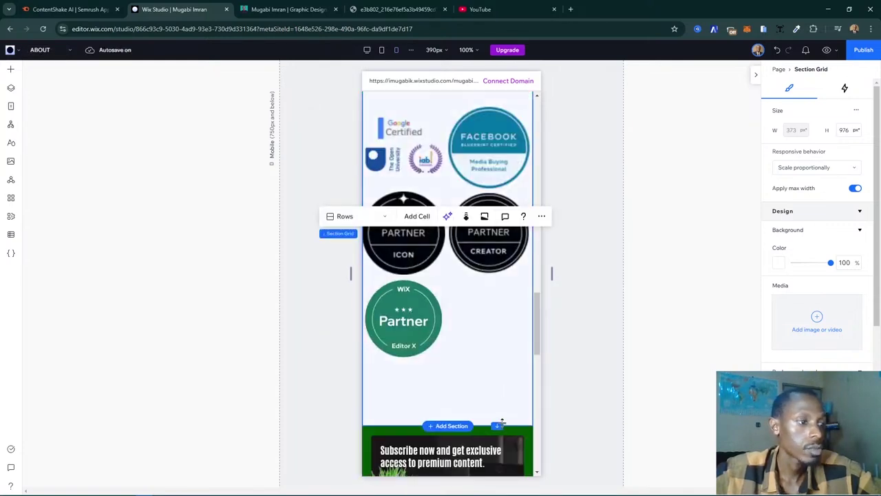
drag(505, 395, 487, 279)
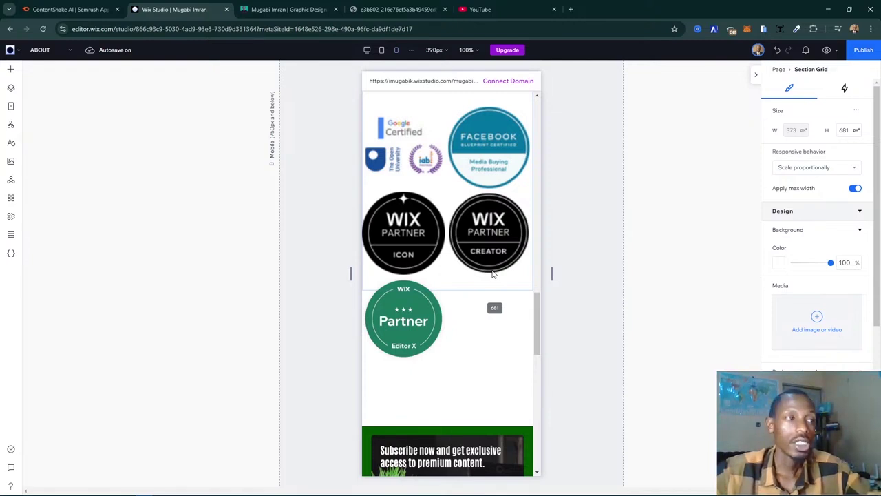
drag(493, 274, 492, 274)
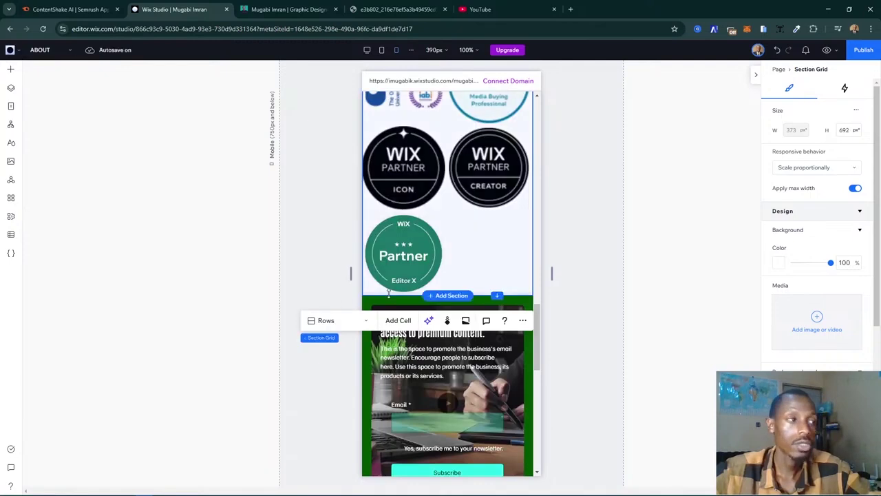
- Lengthen the certificates section to about 808 px, leaving a modest gap below the badges
scroll(460, 280, up, 4)
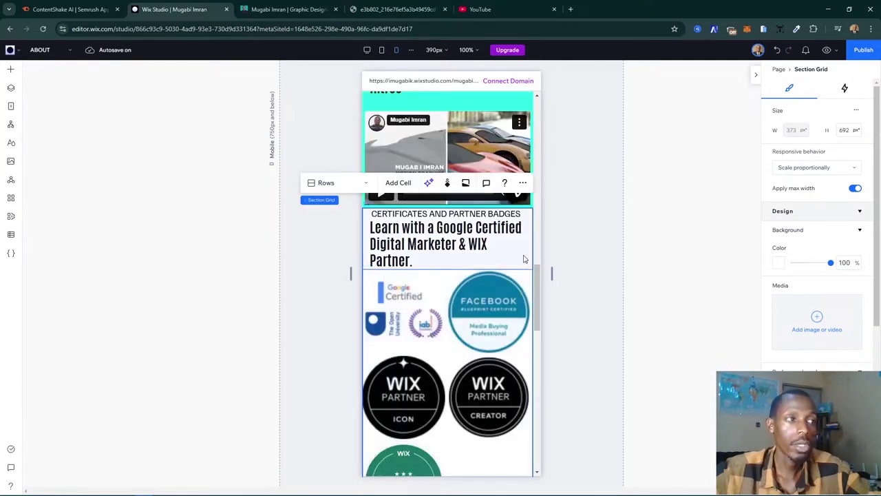
click(516, 259)
click(514, 258)
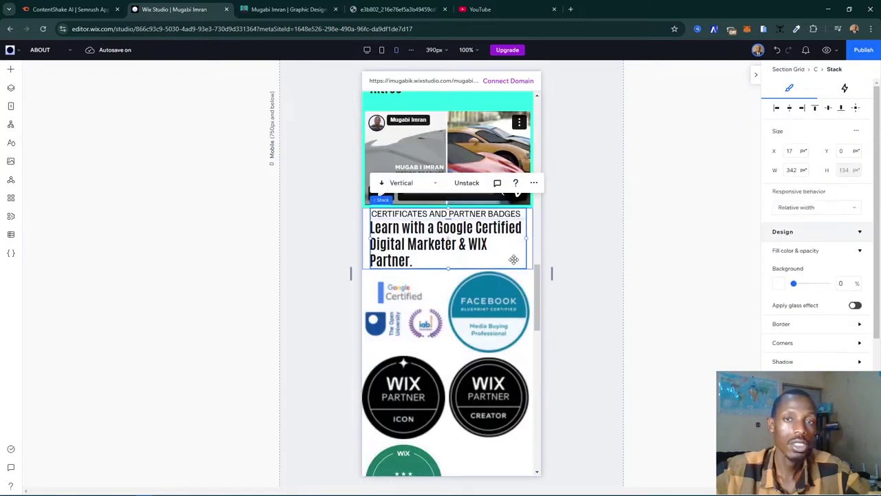
click(335, 268)
scroll(467, 266, down, 2)
scroll(467, 267, down, 2)
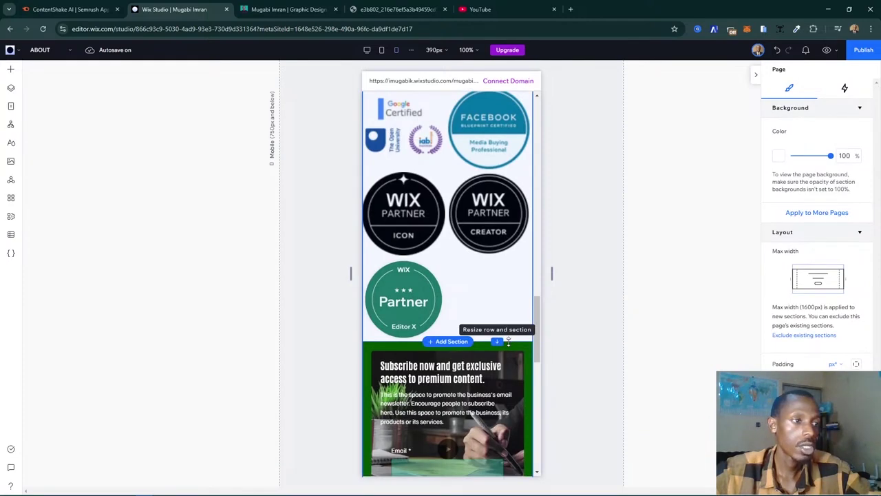
drag(508, 340, 509, 393)
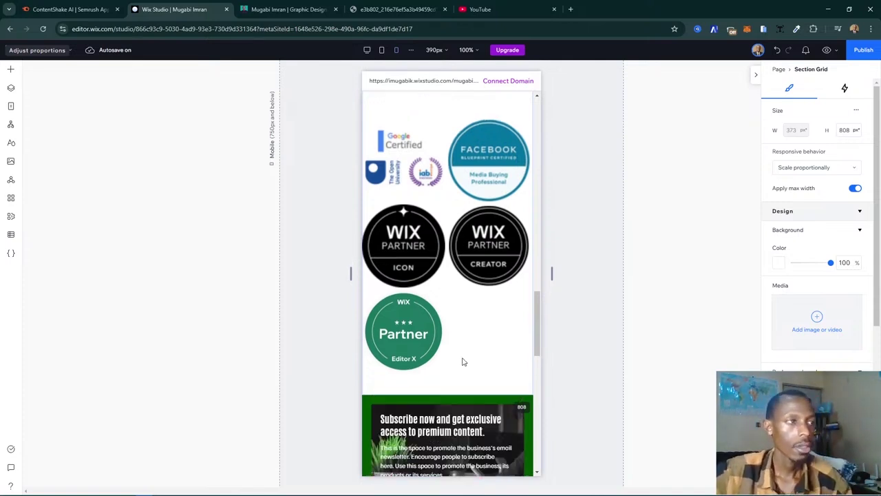
- Reposition the certificates heading text within its cell on mobile
scroll(463, 361, up, 5)
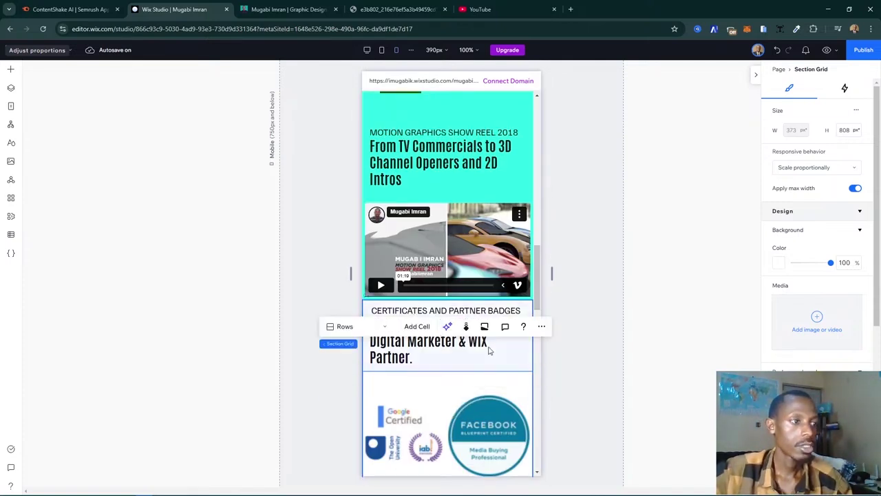
click(505, 351)
click(506, 369)
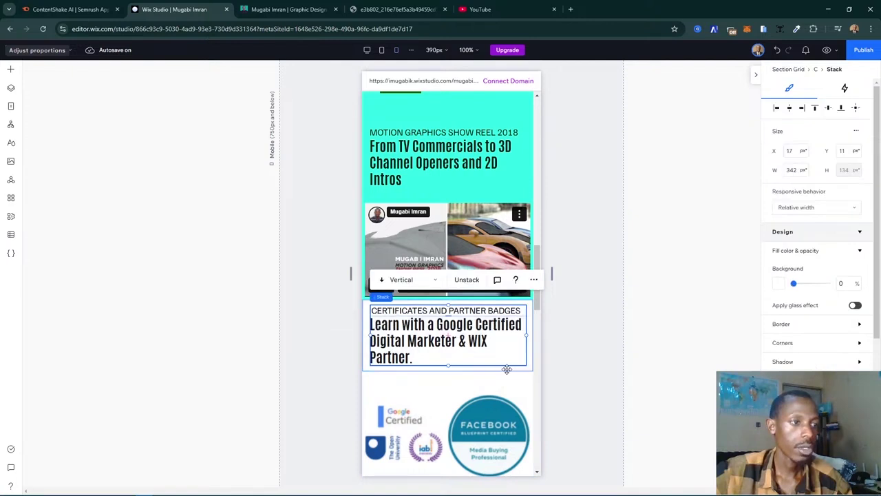
mouse_move(507, 369)
mouse_down()
mouse_move(485, 373)
mouse_move(505, 370)
mouse_up()
click(511, 403)
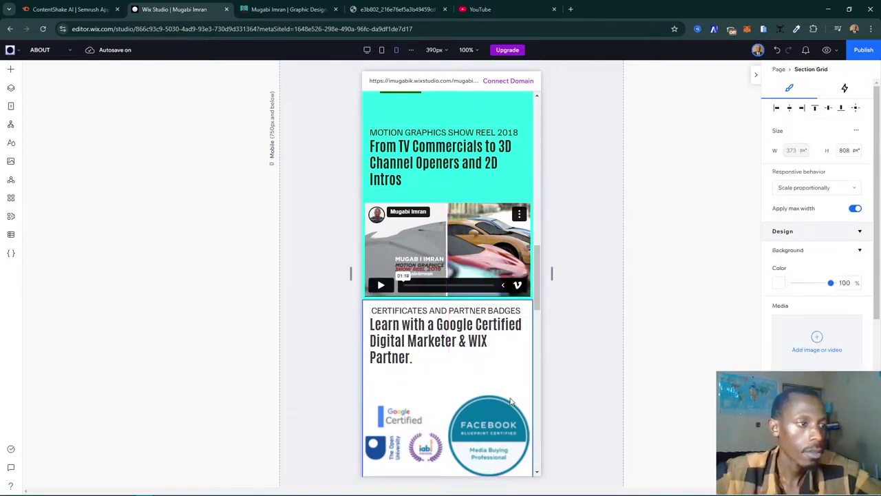
click(325, 408)
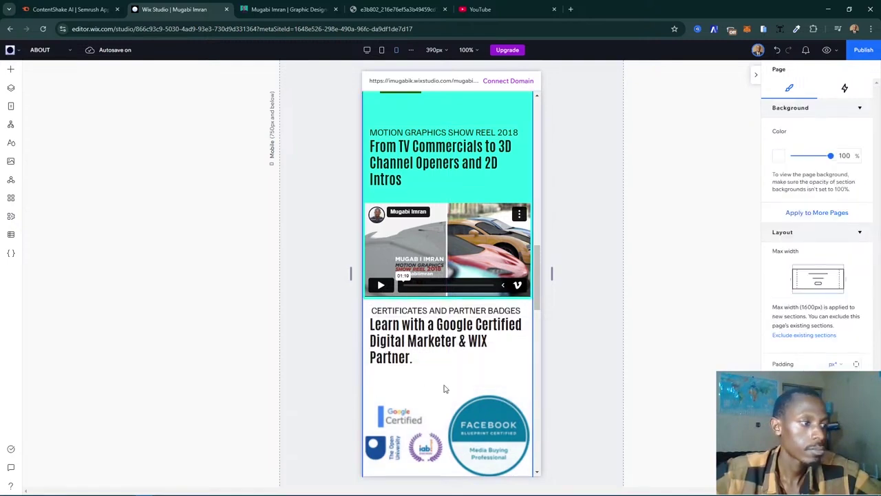
click(507, 363)
click(482, 361)
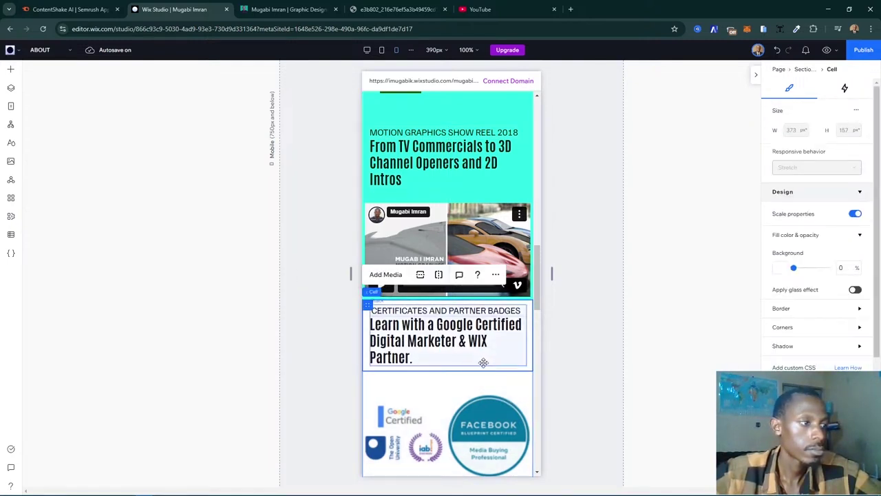
click(514, 365)
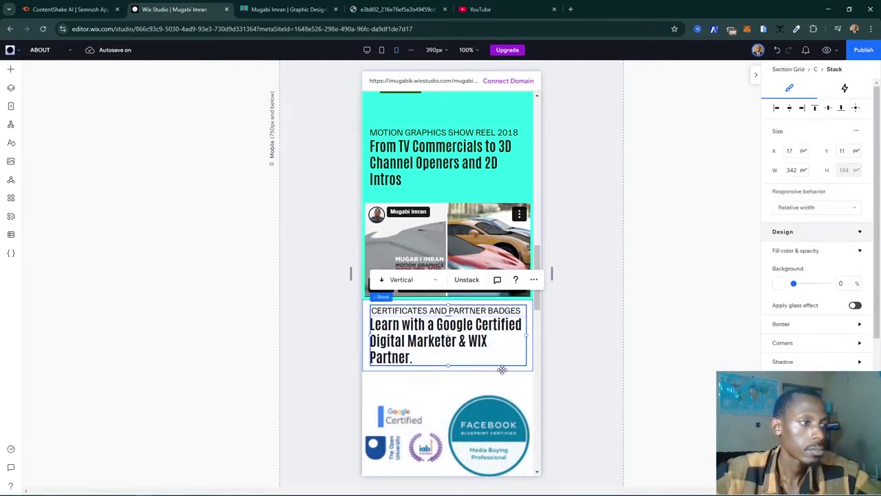
- Make the certificates heading row slightly taller
click(354, 366)
click(449, 370)
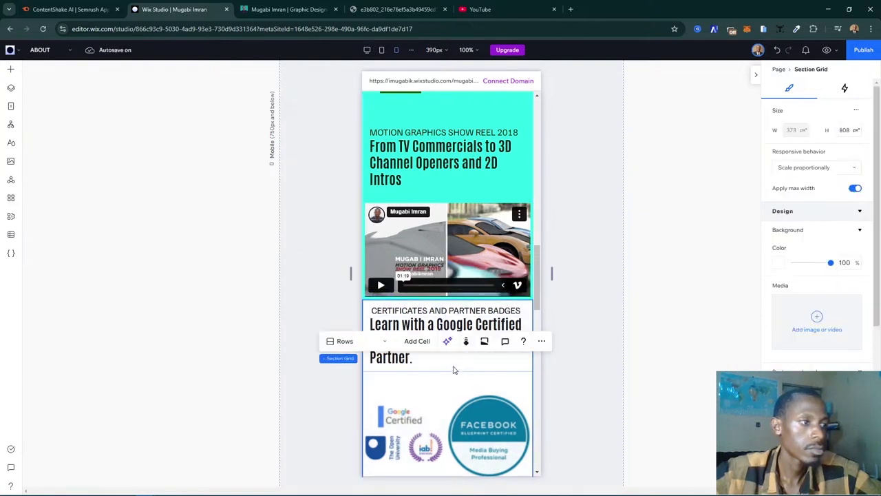
click(455, 369)
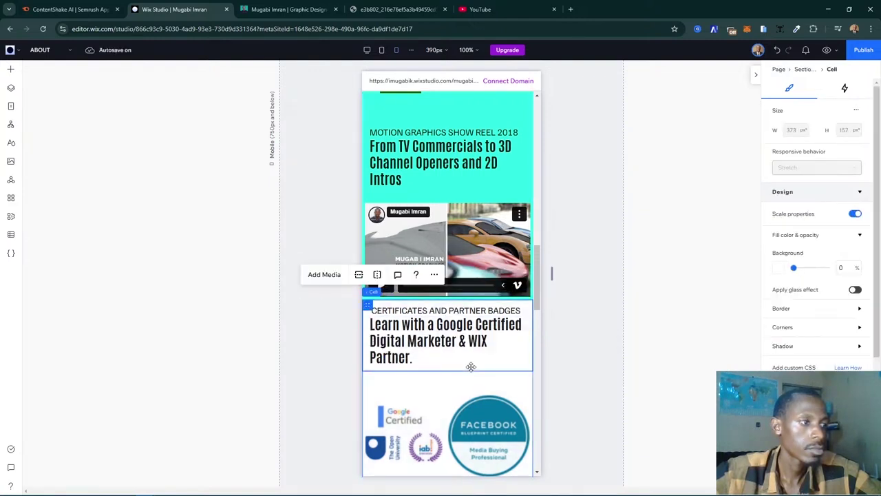
click(505, 390)
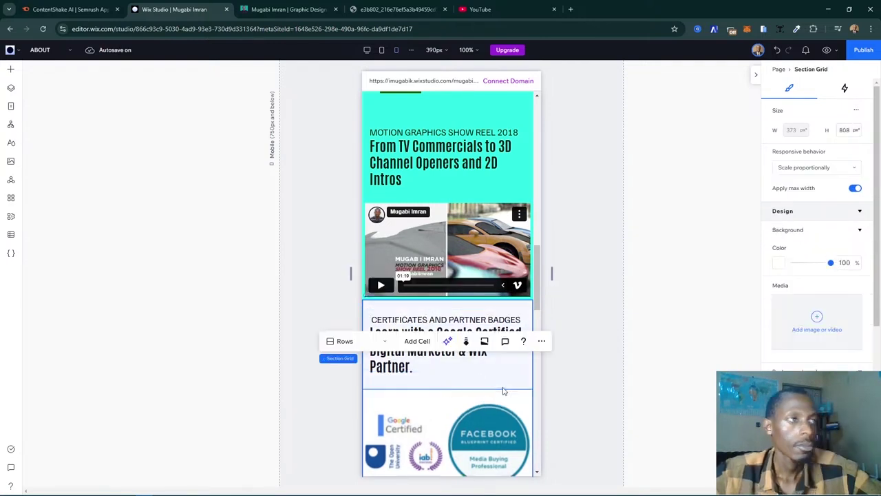
- Scroll the desktop layout to bring the certificates and partner badges section into view
scroll(455, 262, up, 2)
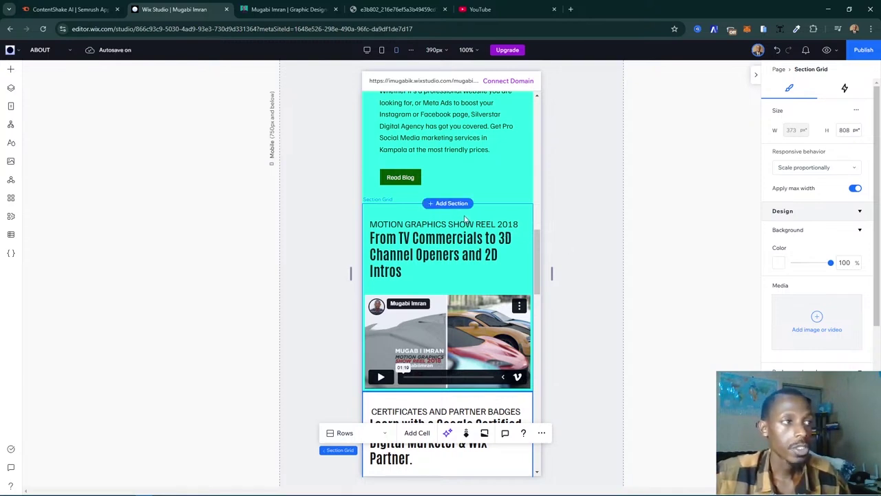
scroll(492, 219, down, 3)
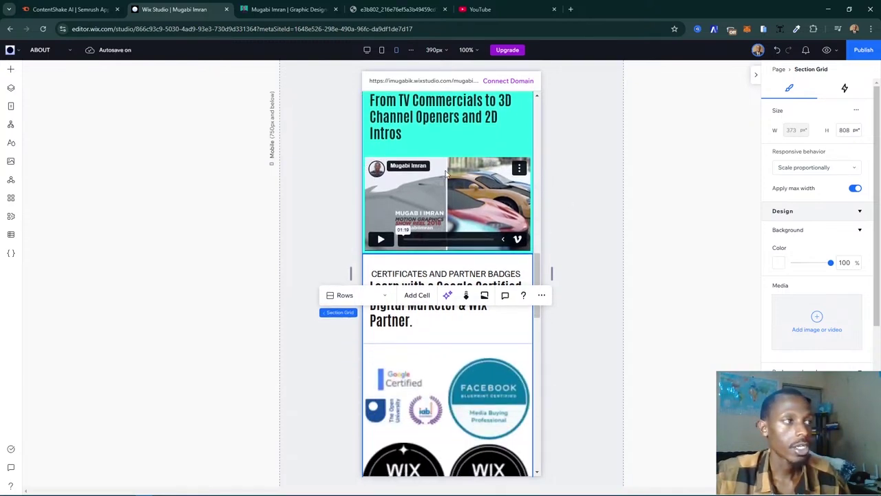
scroll(446, 173, down, 3)
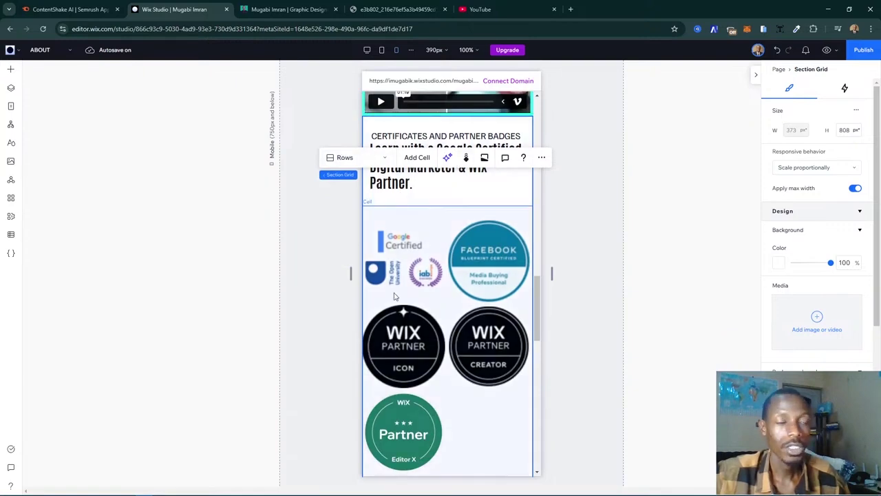
scroll(407, 273, up, 10)
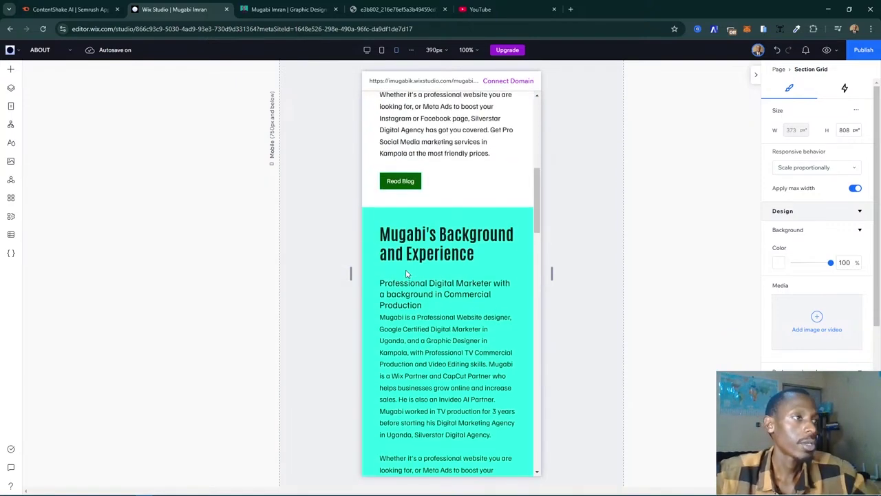
scroll(465, 200, up, 3)
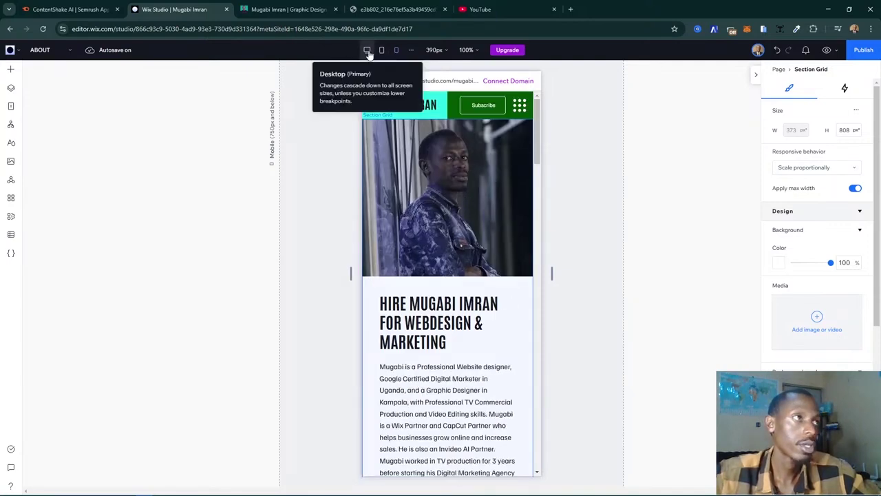
scroll(620, 292, down, 10)
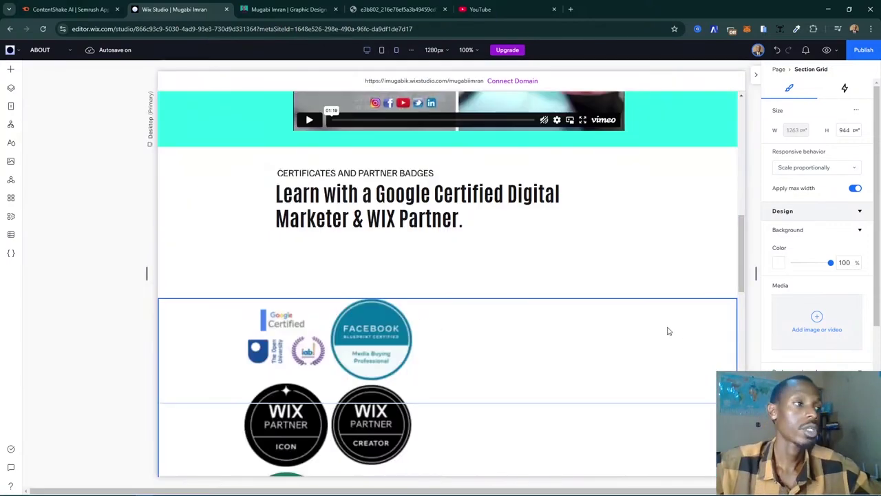
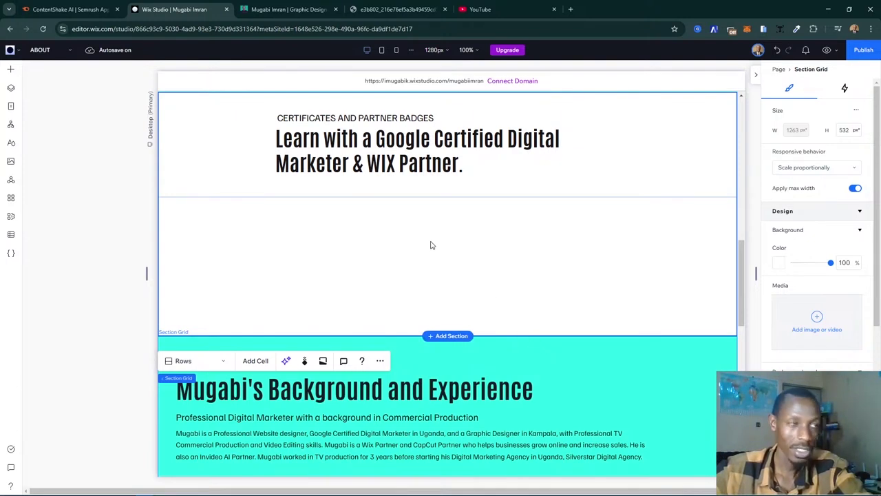
- Preview the certificates section at tablet and mobile breakpoints and compare it with the live my-story page
scroll(431, 245, up, 2)
click(433, 340)
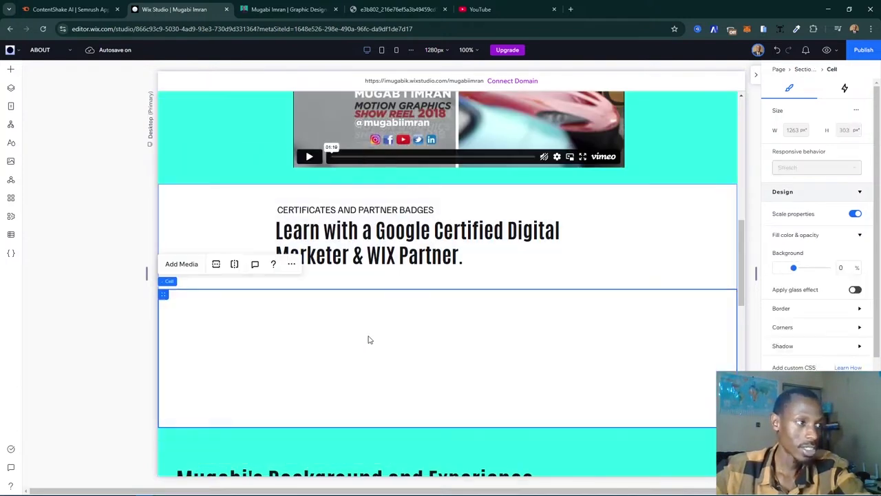
click(383, 54)
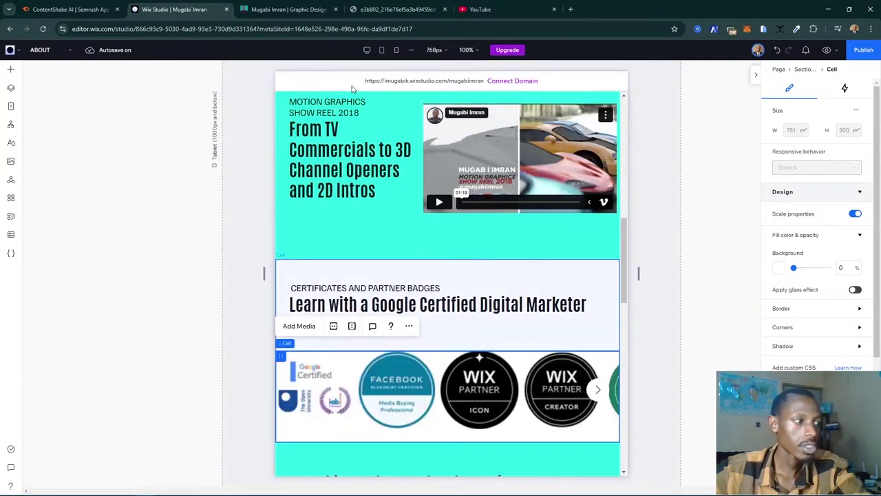
click(396, 52)
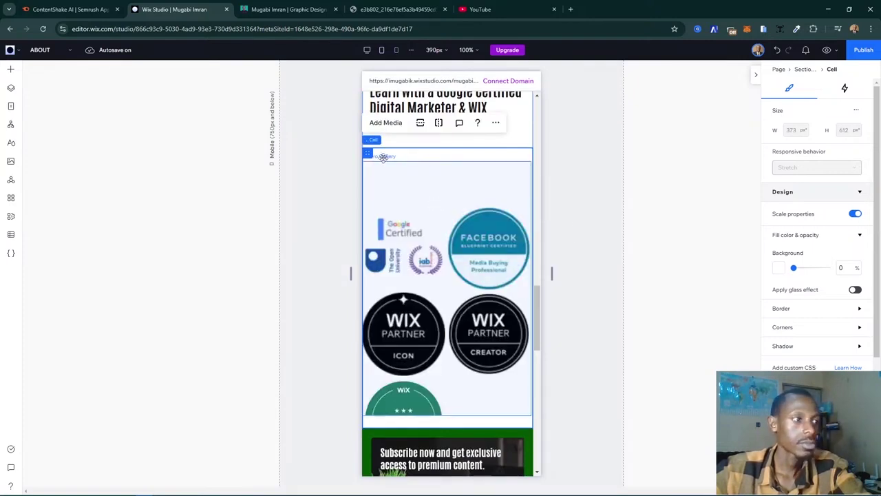
click(369, 52)
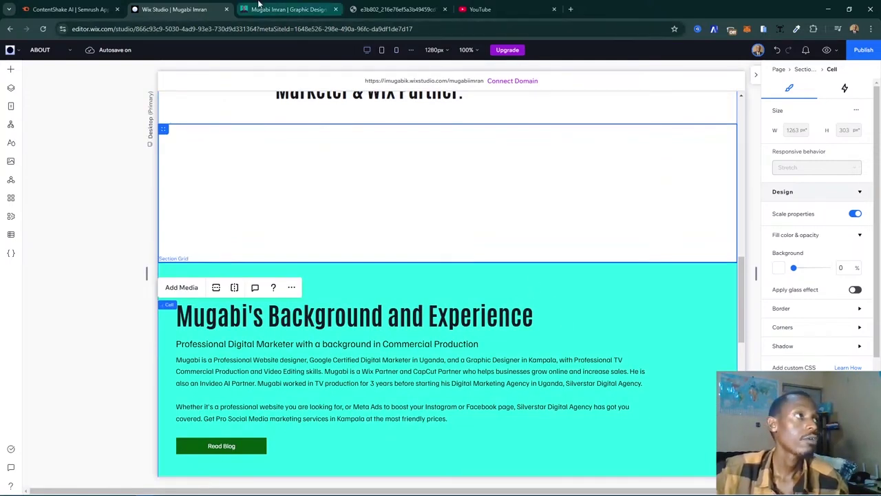
click(284, 11)
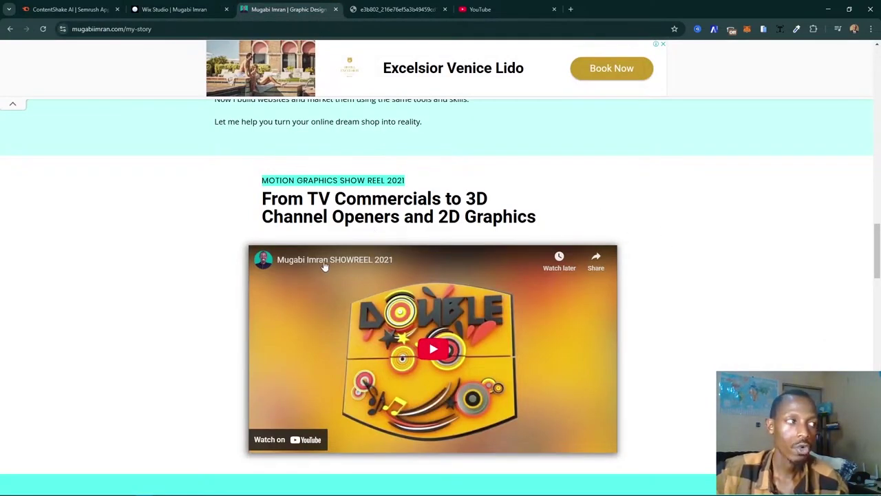
click(165, 9)
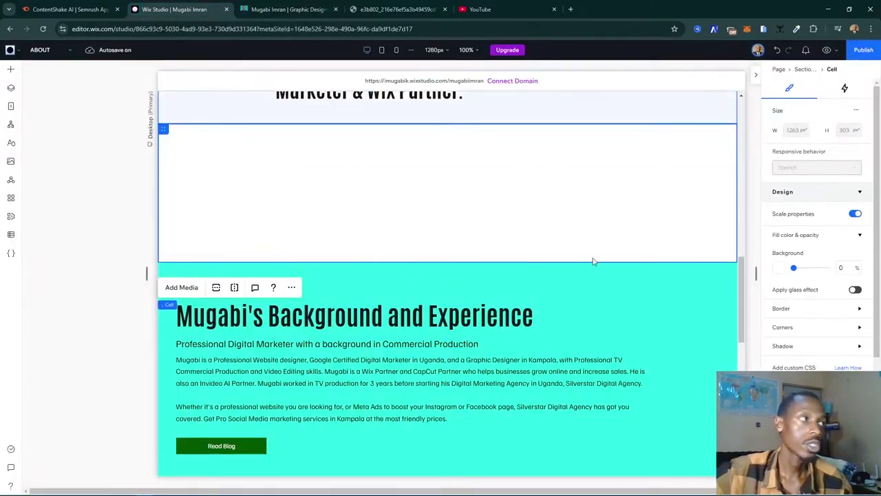
- Select the Pro Gallery in the certificates cell via Layers and stretch it to full cell width
scroll(593, 261, up, 3)
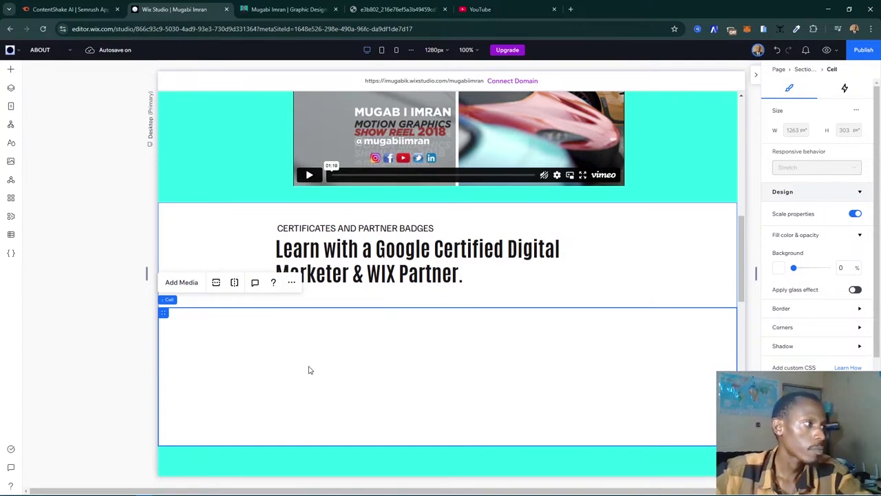
key(Escape)
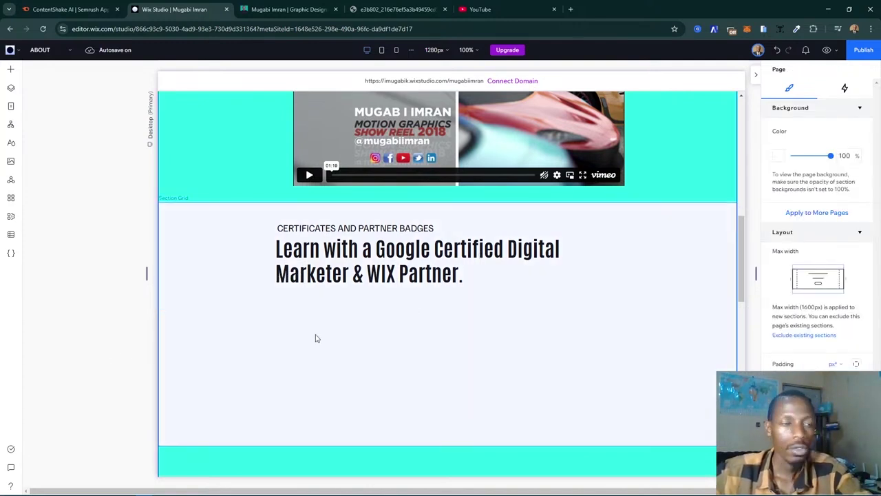
click(296, 347)
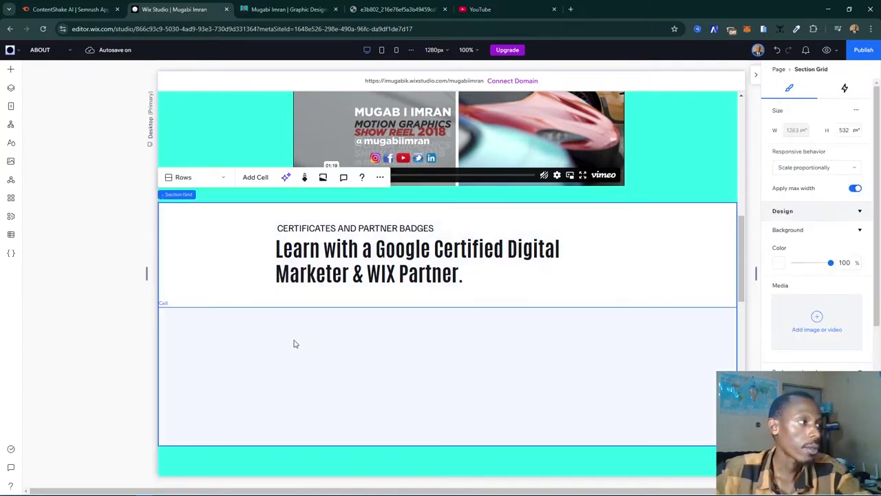
click(295, 343)
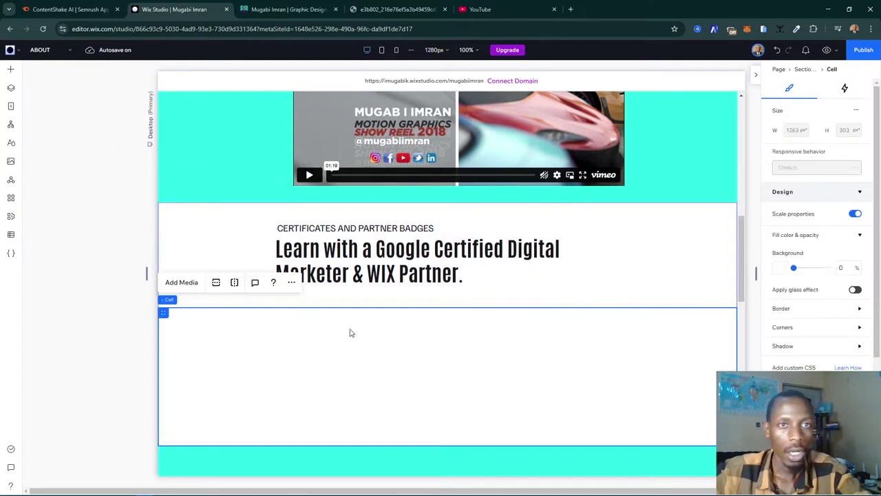
click(11, 88)
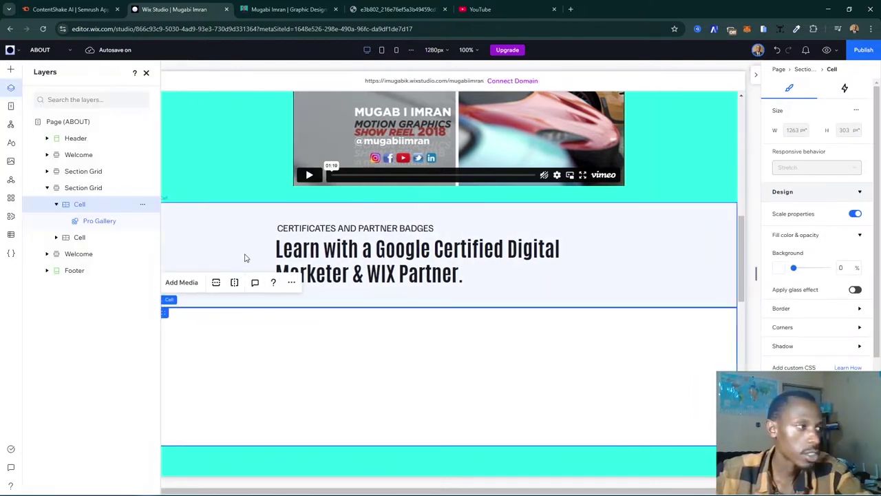
click(103, 221)
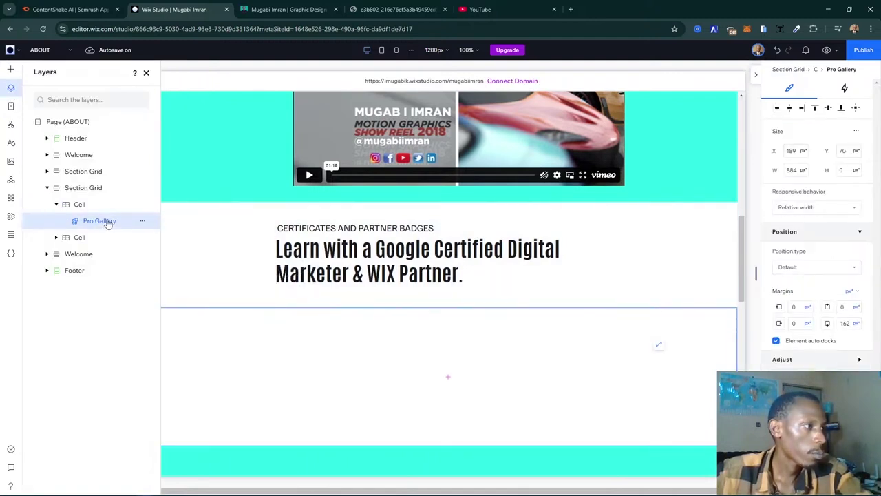
click(658, 348)
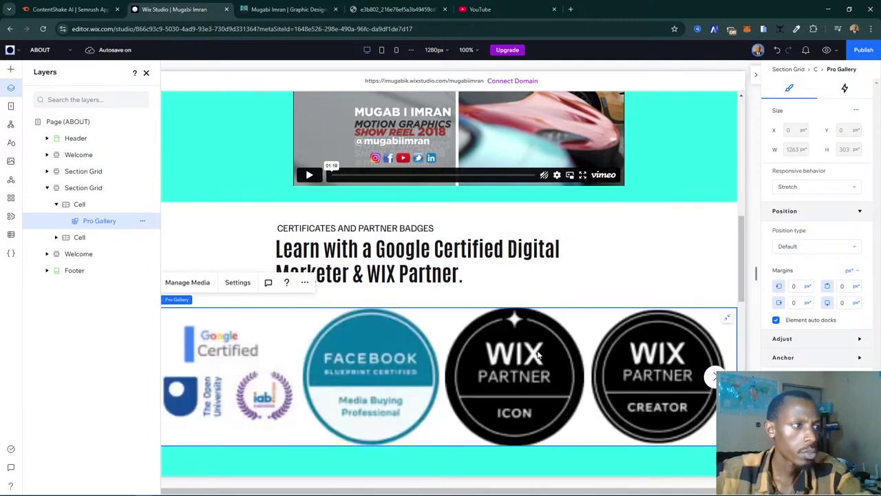
- Set the gallery's Layout > Customize spacing to 5 and close the settings and layers panels
click(629, 244)
click(625, 327)
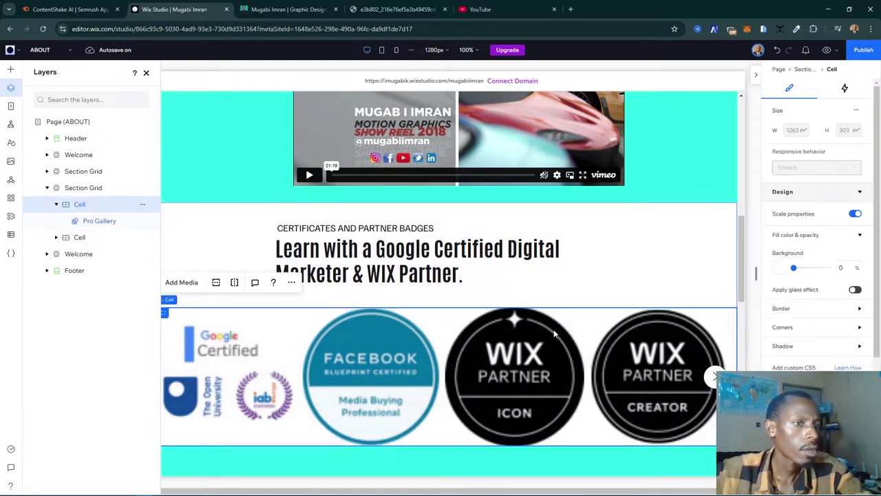
click(549, 331)
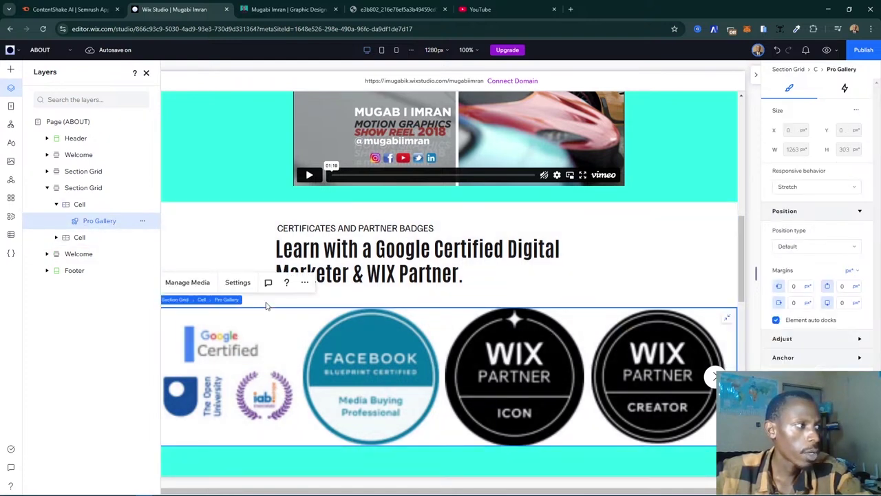
click(245, 282)
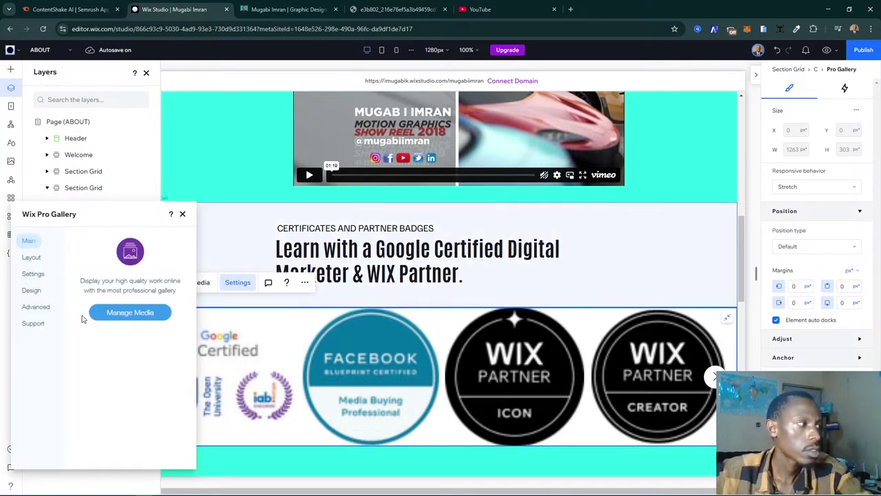
click(33, 273)
click(31, 257)
click(133, 447)
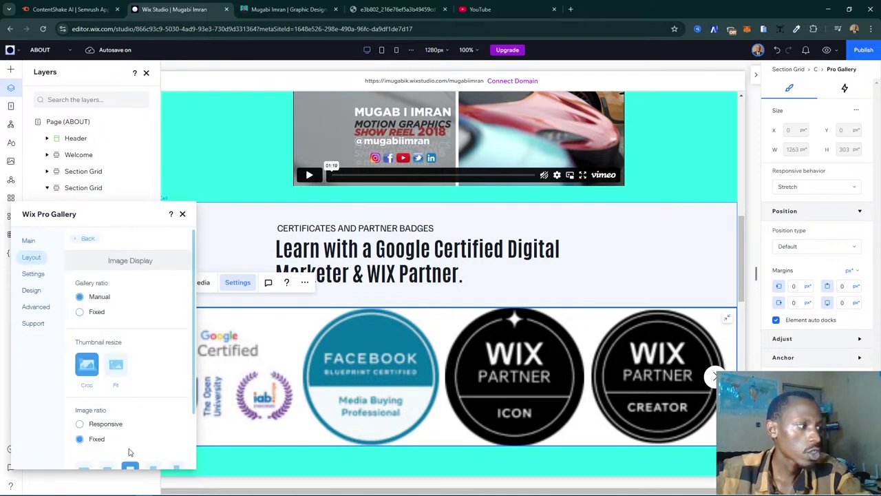
scroll(159, 368, down, 4)
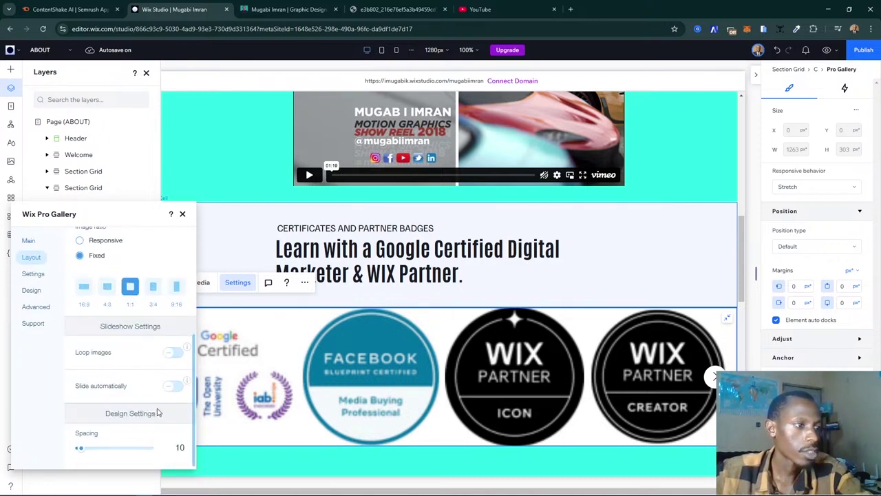
click(162, 451)
text(5)
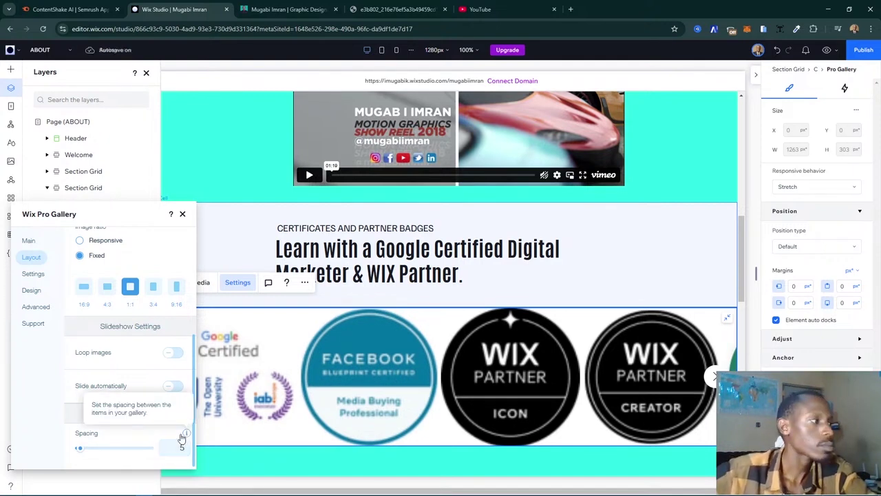
click(183, 215)
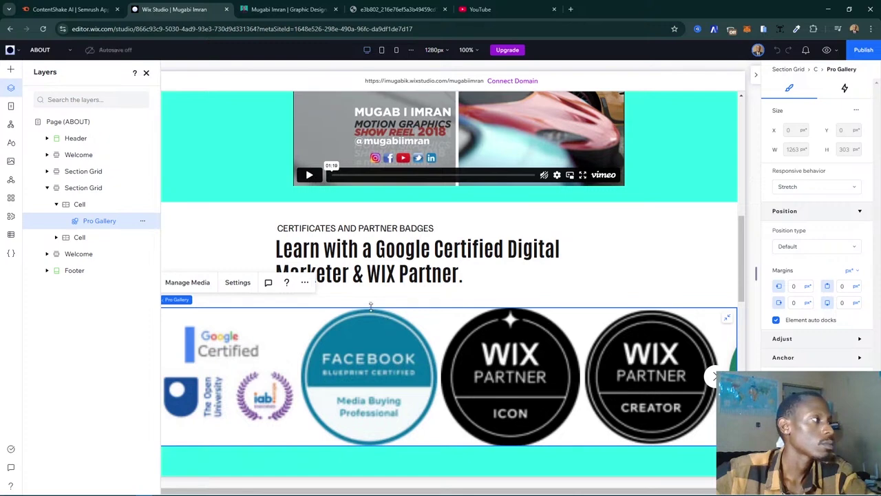
click(146, 72)
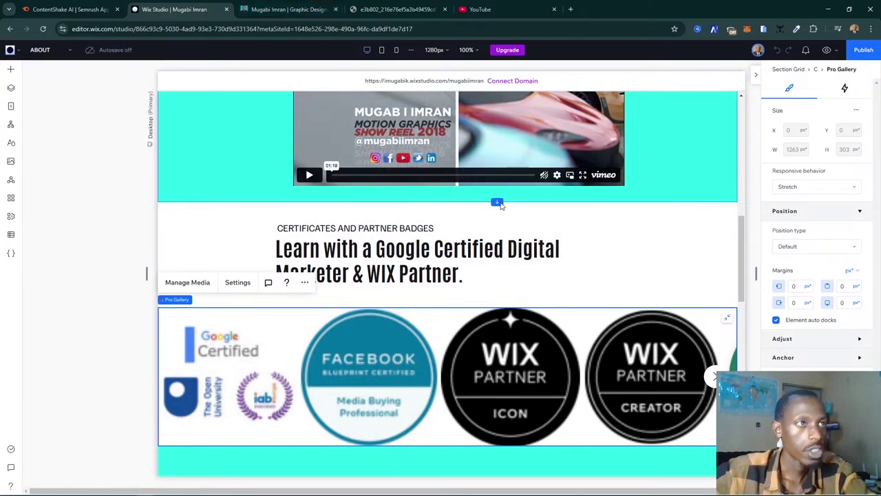
- Duplicate the Motion Graphics show reel section
scroll(686, 259, up, 3)
scroll(297, 259, up, 2)
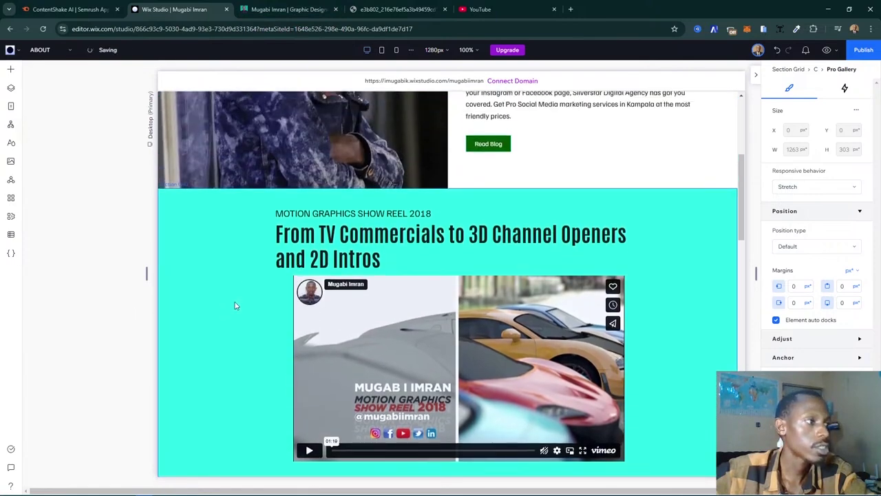
click(234, 306)
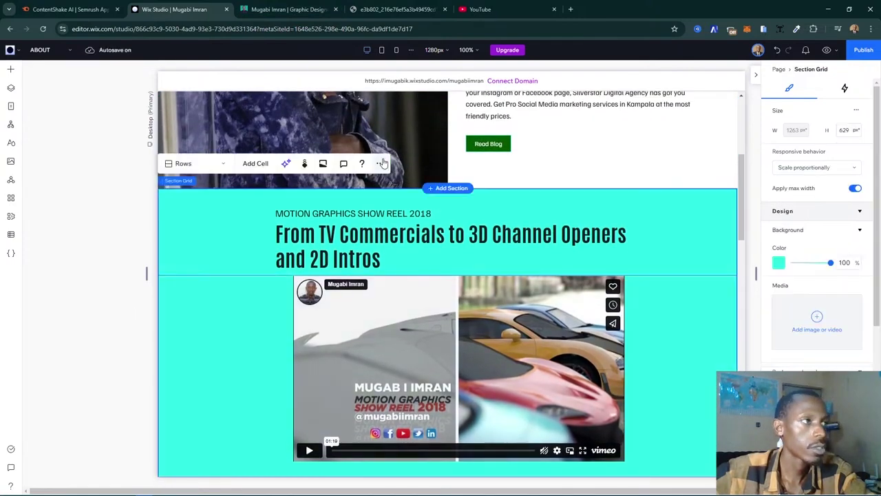
click(380, 163)
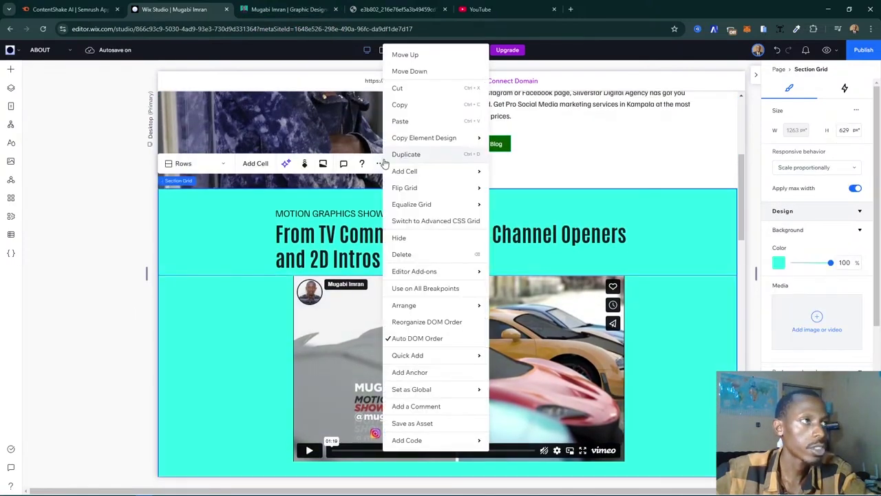
click(445, 159)
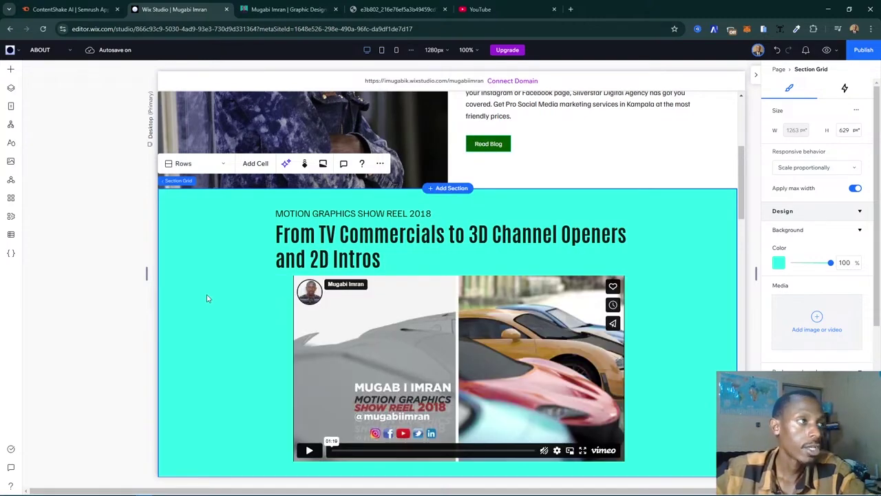
key(ctrl+d)
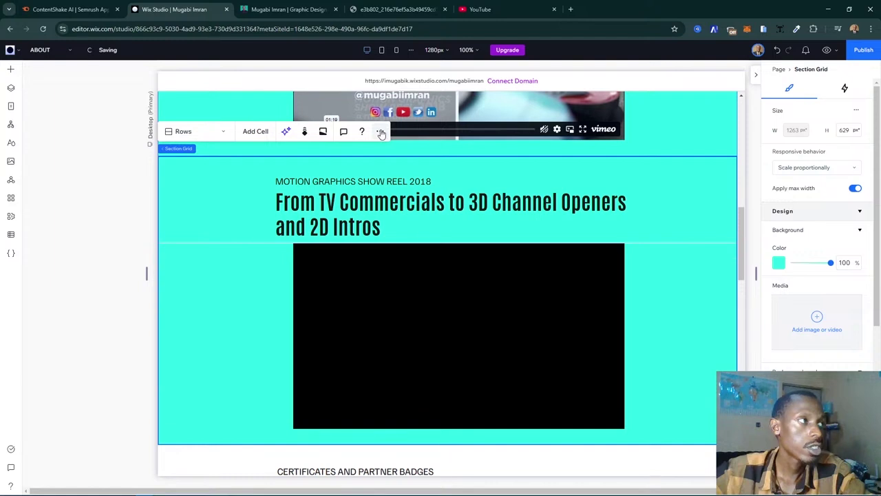
- Move the show reel section below Mugabi's Background and Experience
click(382, 133)
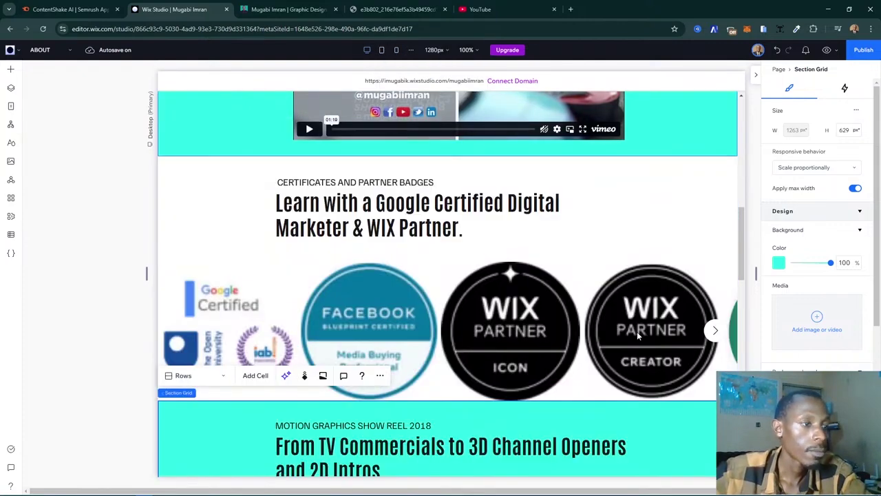
scroll(637, 334, down, 4)
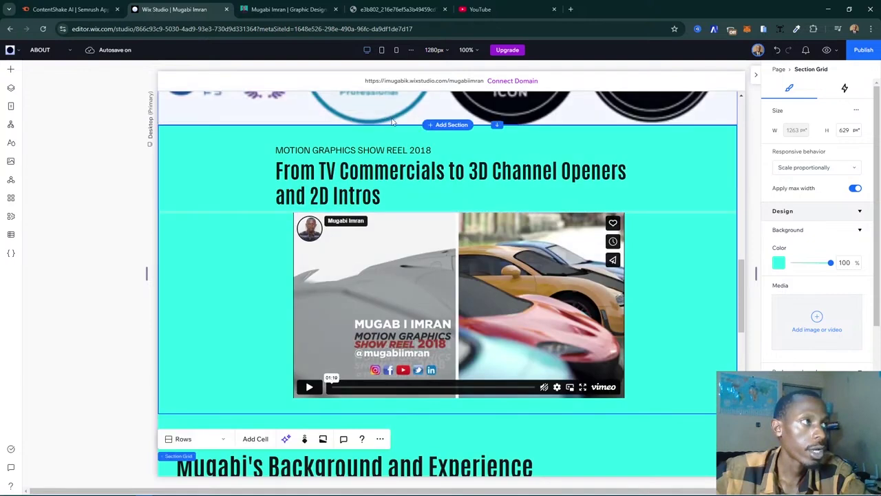
click(380, 438)
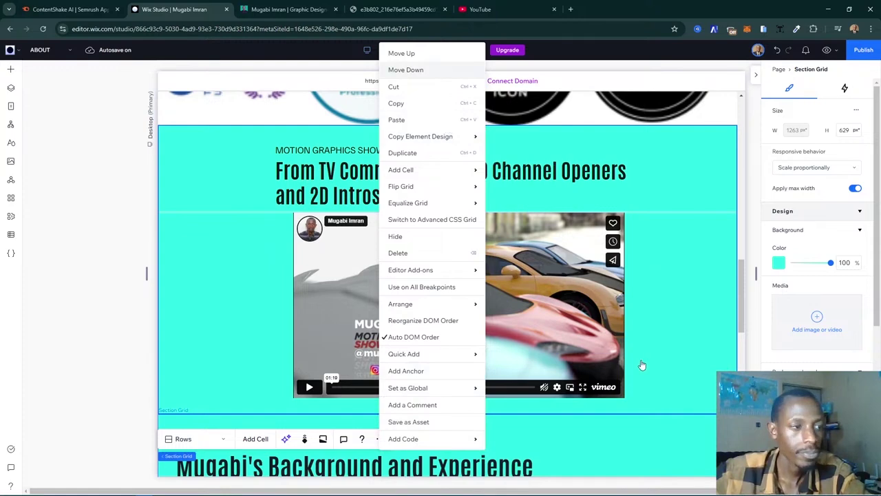
key(Return)
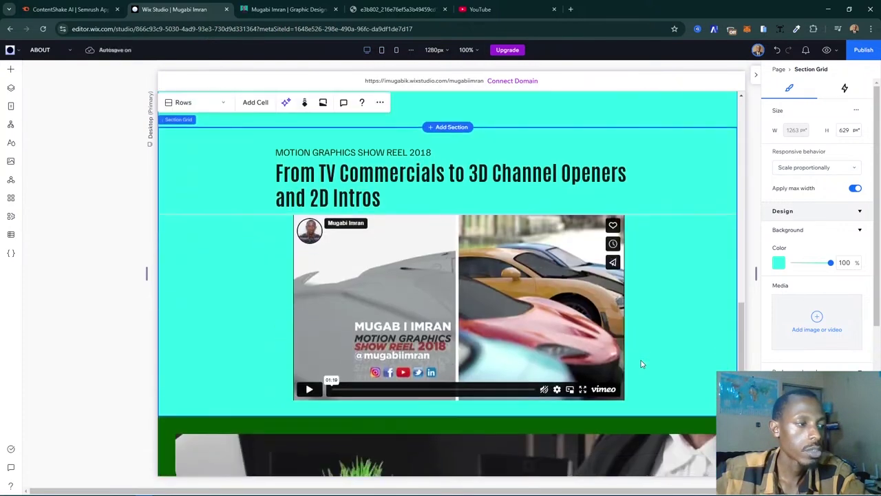
- Copy the showreel heading ending in '2D Graphics' from the live page into the editor heading
click(275, 11)
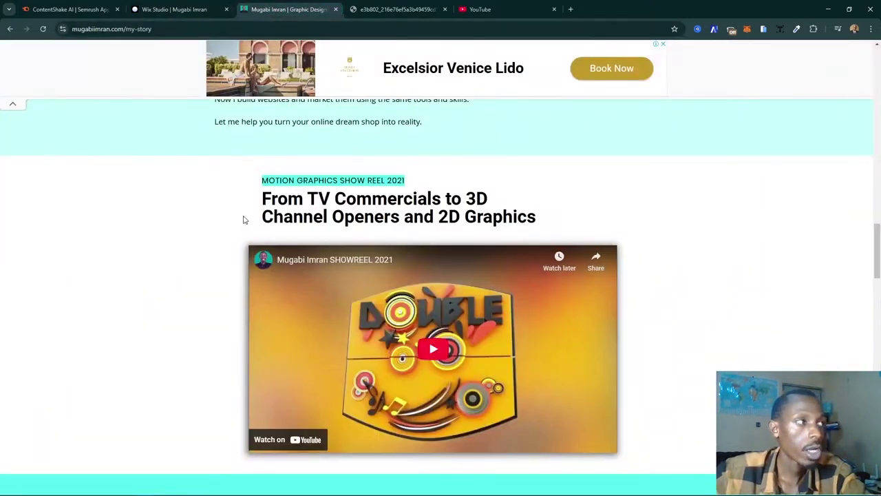
triple_click(301, 201)
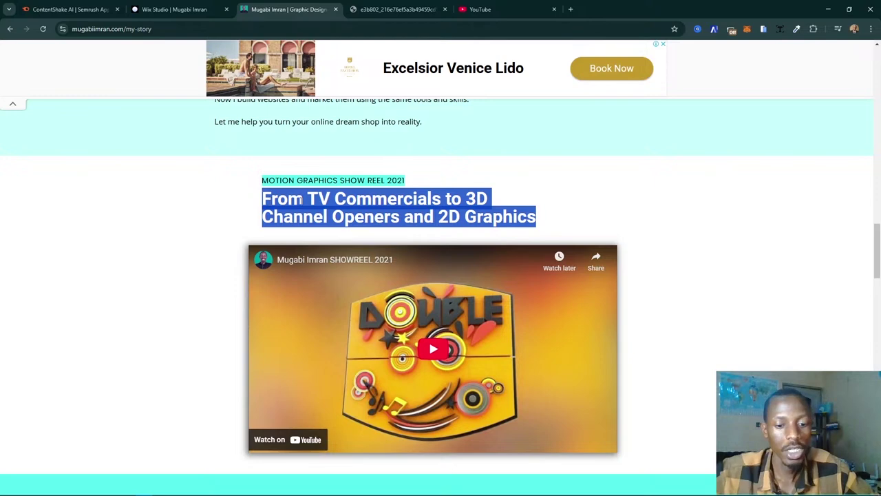
click(186, 10)
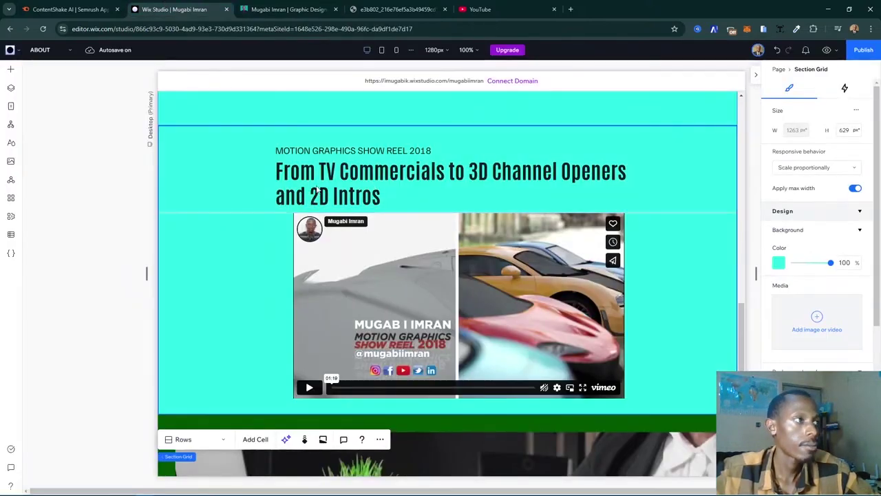
click(313, 191)
click(303, 187)
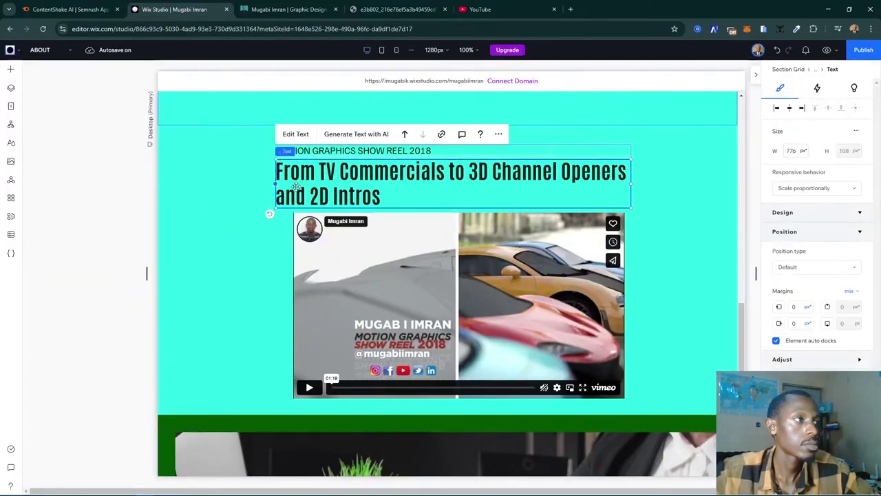
double_click(368, 178)
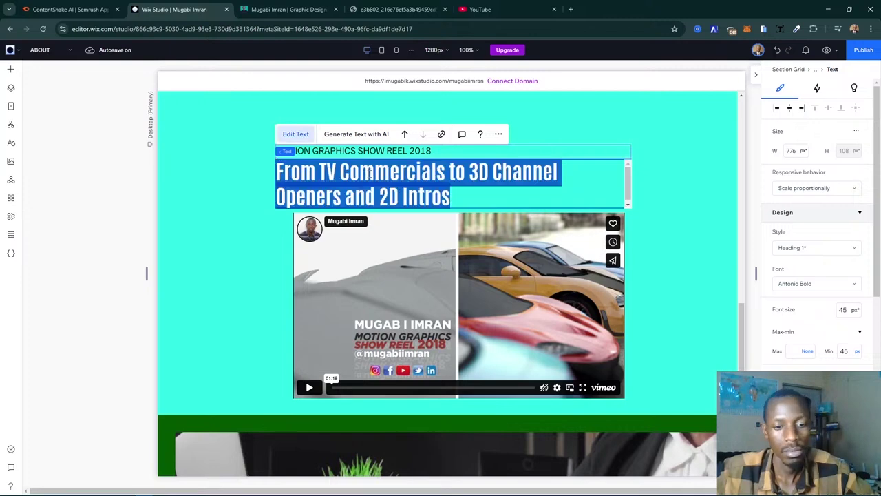
- Replace the 'MOTION GRAPHICS SHOW REEL 2018' label with 'MOTION GRAPHICS SHOW REEL 2021' from the live page
click(289, 9)
triple_click(358, 180)
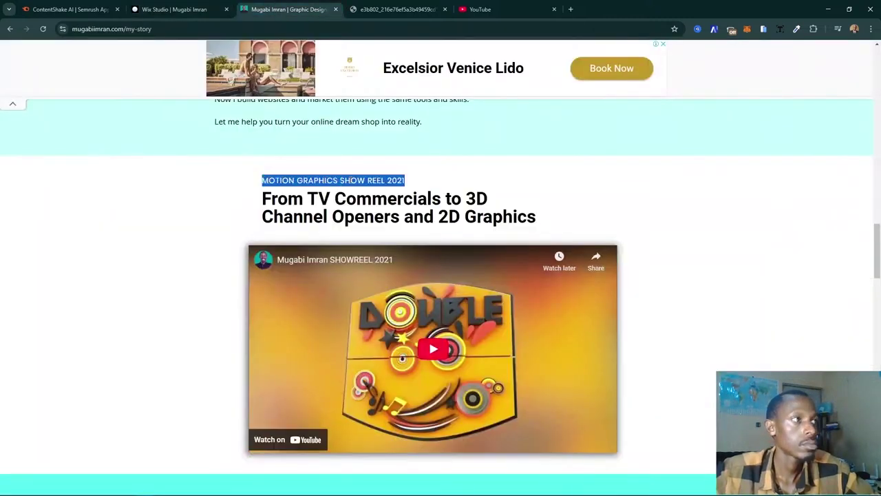
click(175, 9)
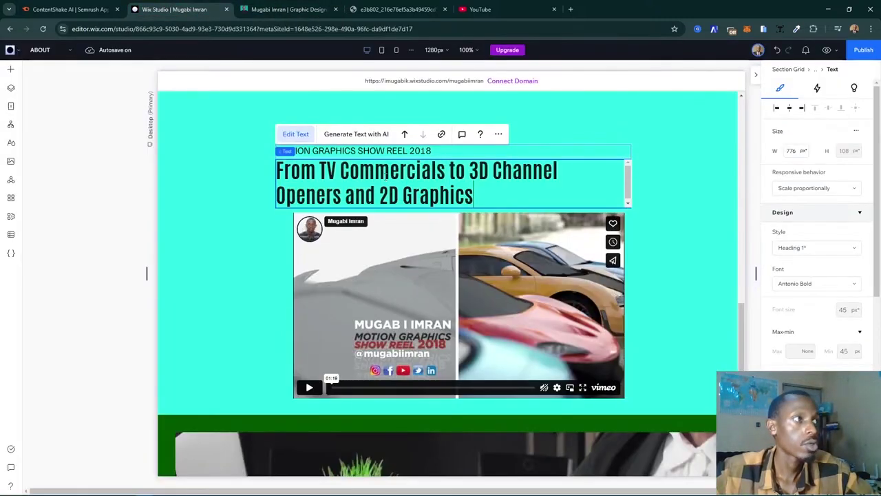
double_click(382, 151)
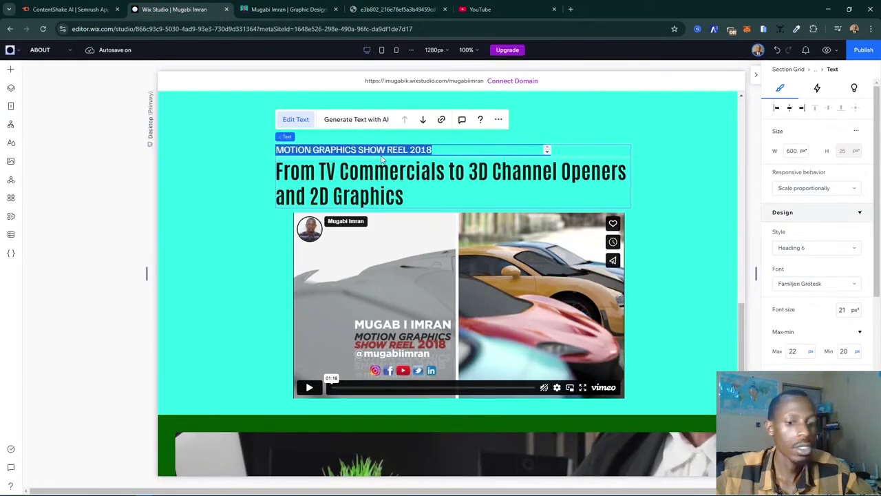
key(ctrl+v)
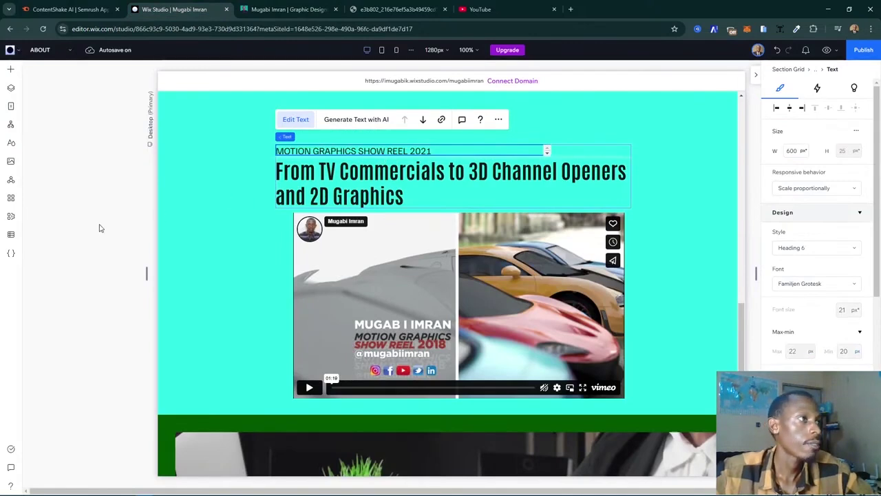
click(100, 228)
- Change the cyan showreel section background to the white theme swatch
click(193, 266)
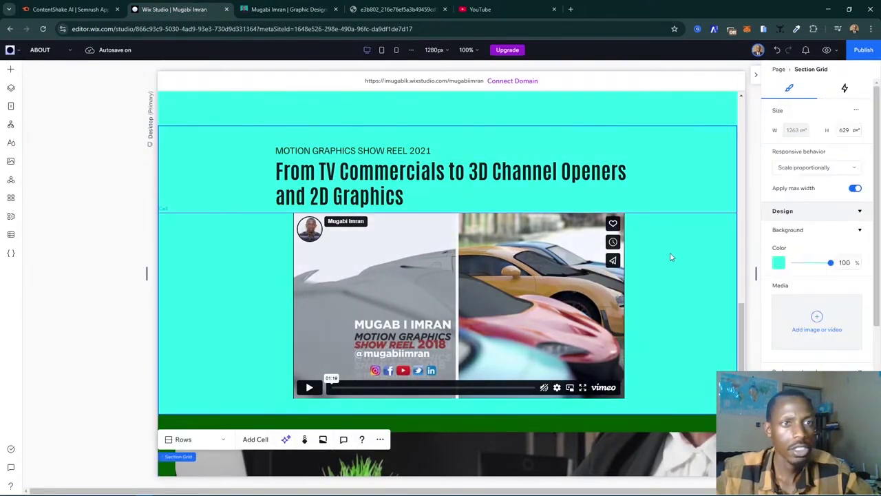
click(779, 265)
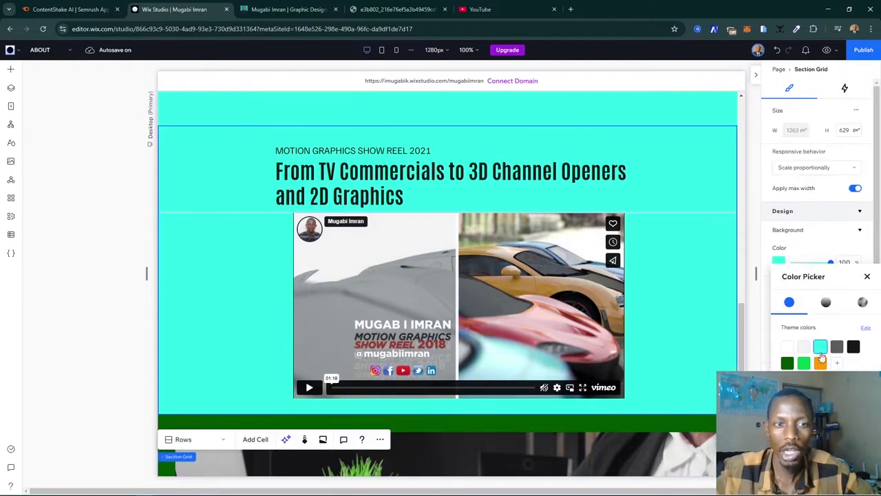
click(787, 346)
- Select the showreel video player and bring up its Video Settings
click(867, 277)
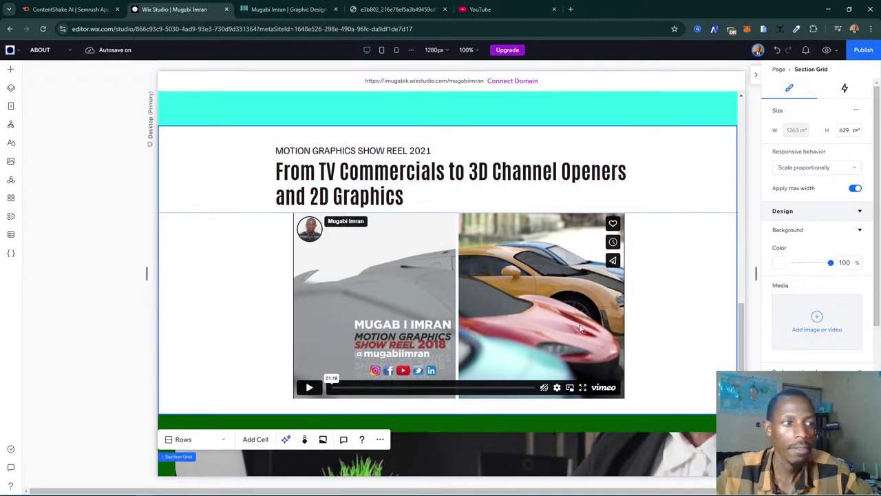
click(552, 306)
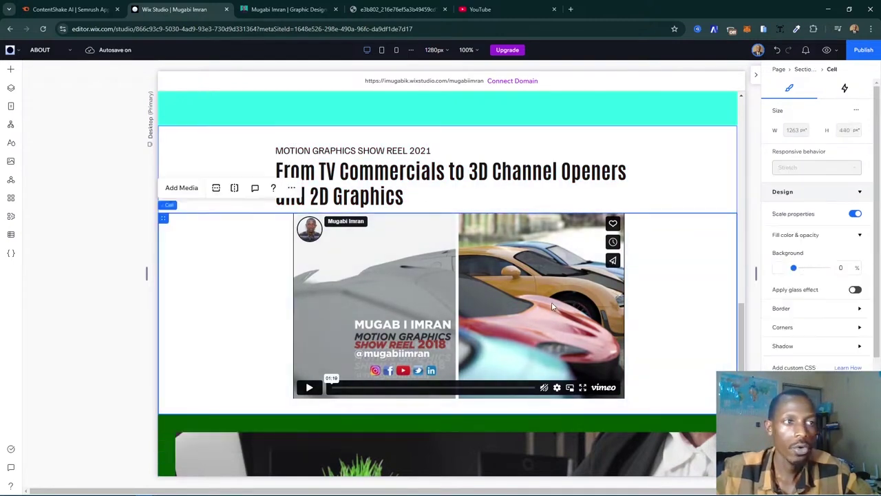
click(503, 289)
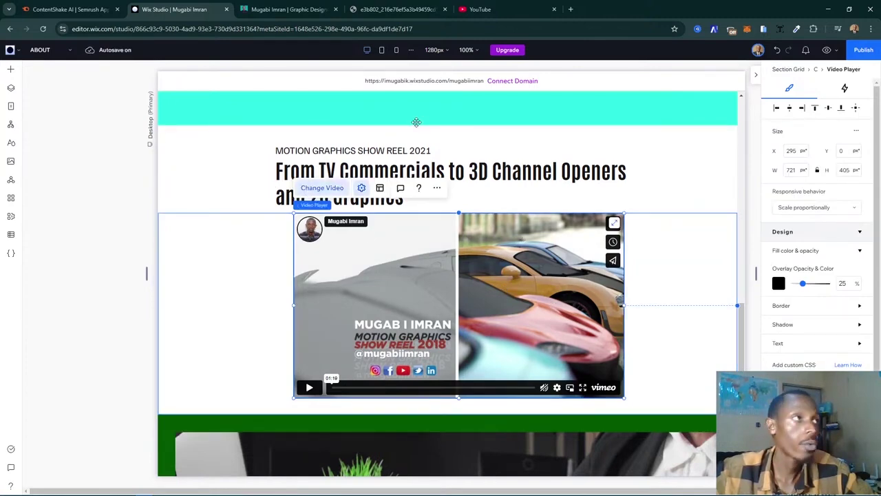
click(361, 187)
- Copy the 2021 showreel's YouTube share link from the live My Story page
click(288, 8)
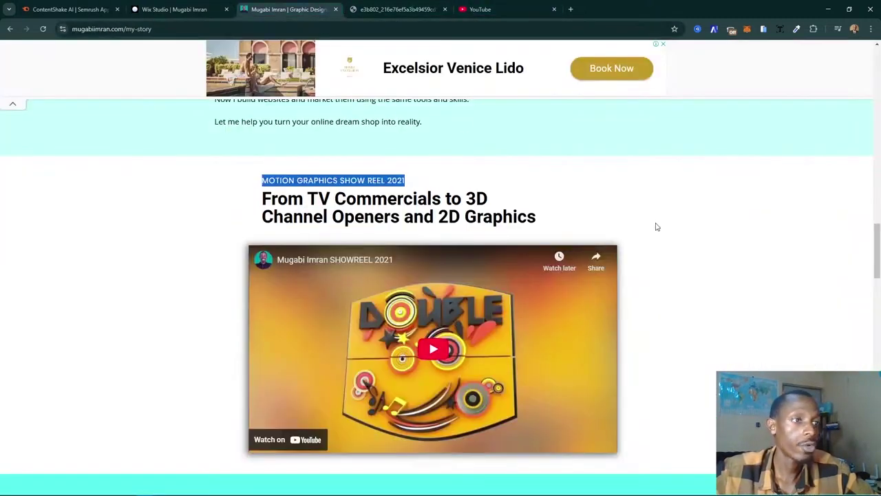
click(596, 261)
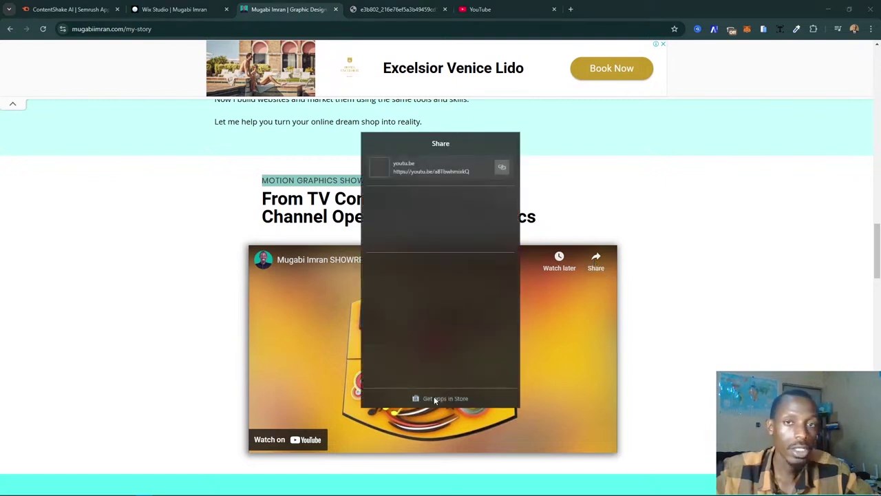
click(501, 168)
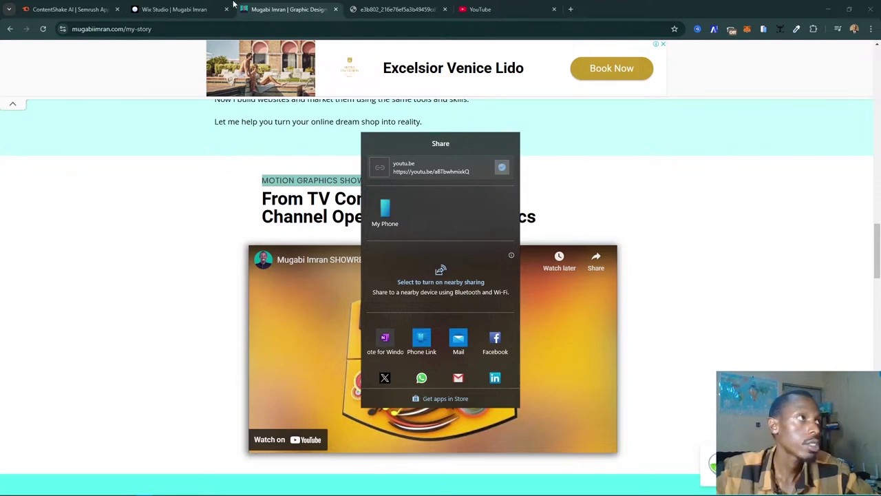
click(174, 9)
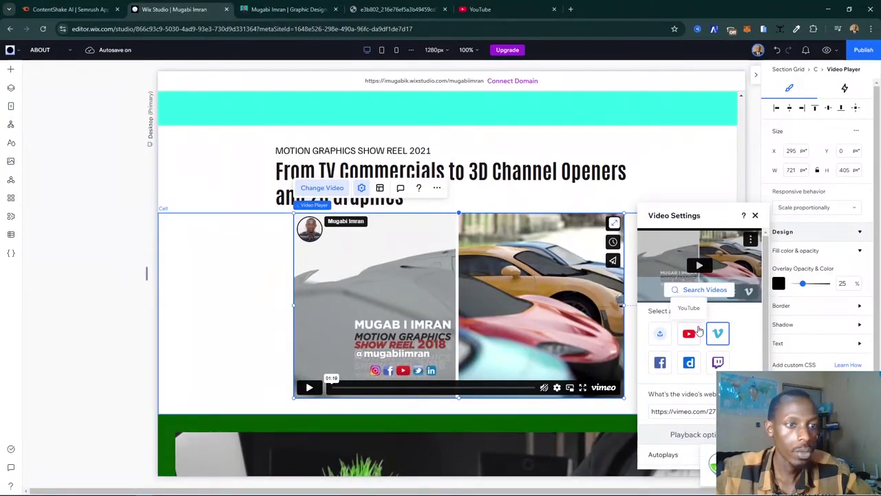
- Paste the youtu.be SHOWREEL 2021 link over the Vimeo address in the video URL field and close settings
click(691, 411)
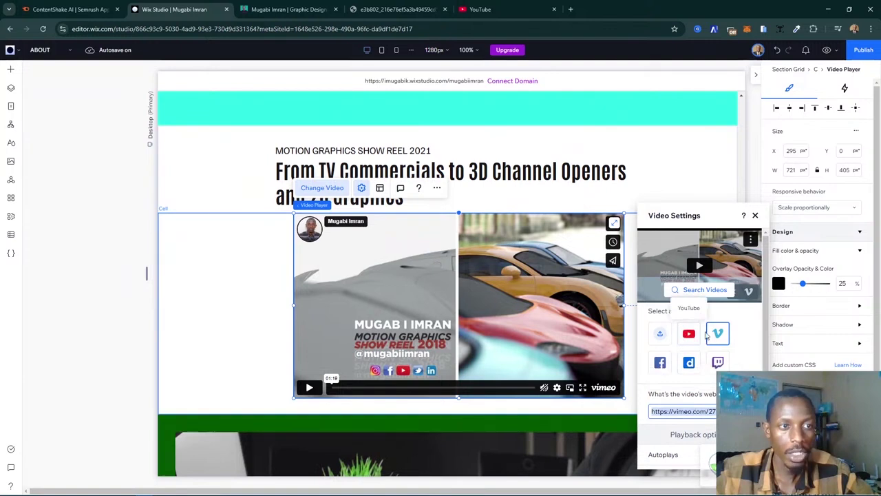
key(ctrl+v)
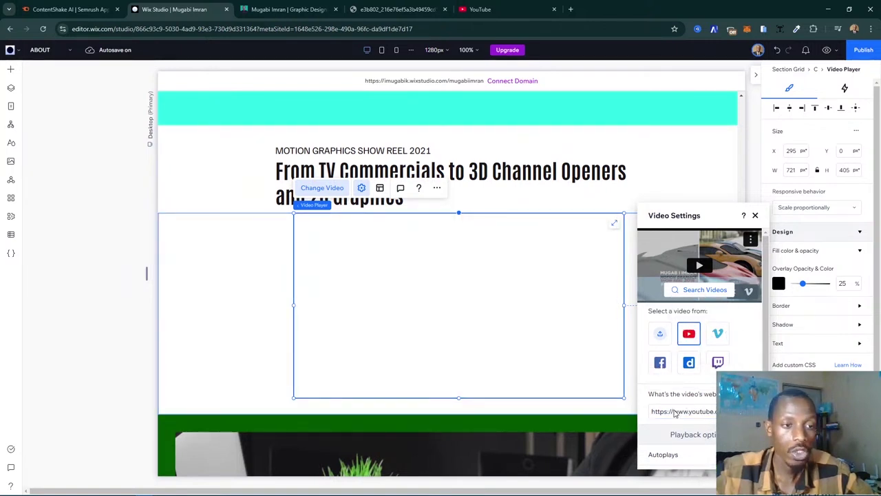
click(675, 411)
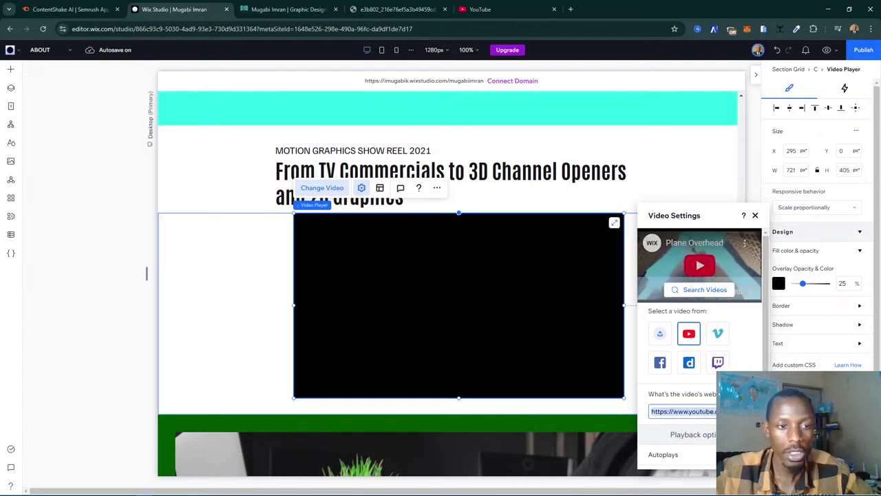
key(ctrl+v)
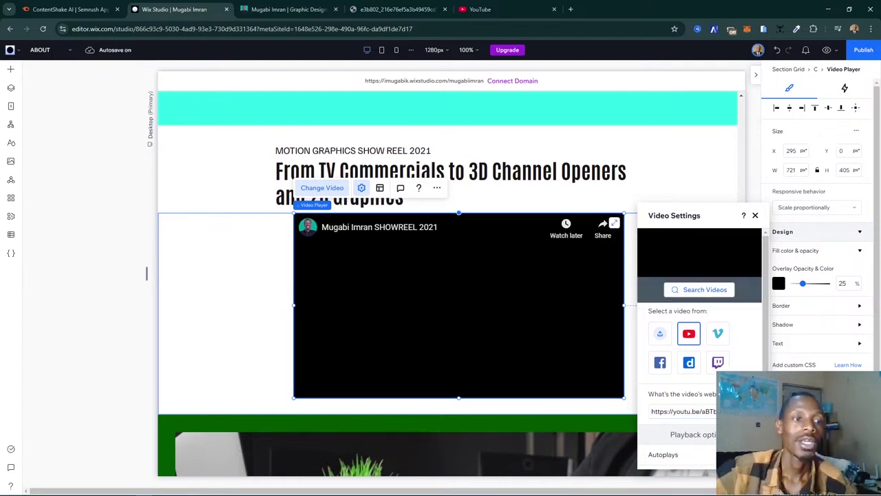
click(756, 216)
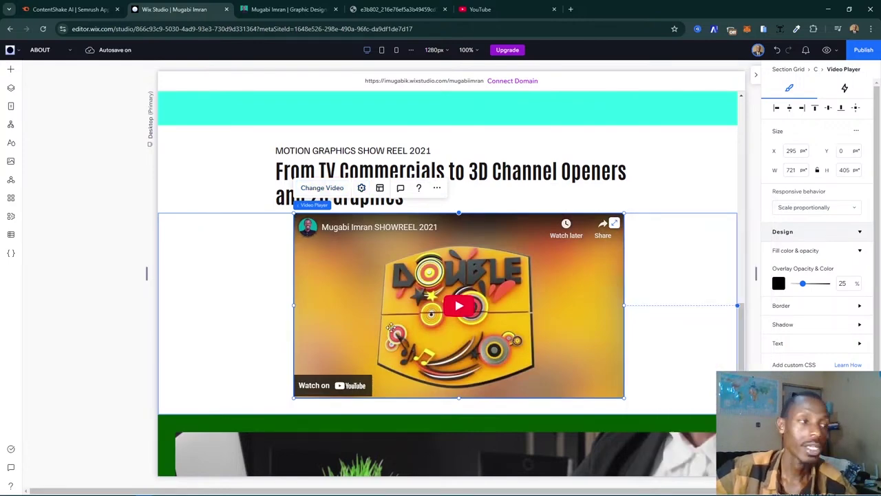
key(Escape)
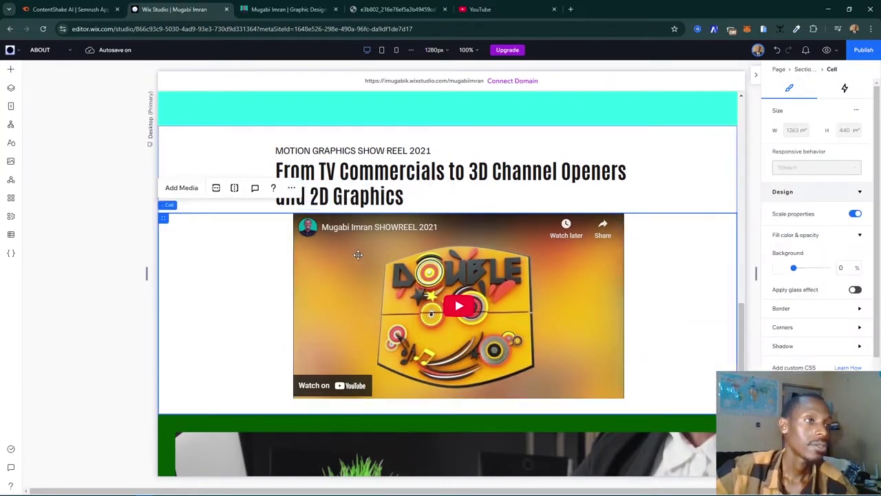
- Scroll the live site to the Offering service cards and Visit Agency Website button for reference
click(245, 5)
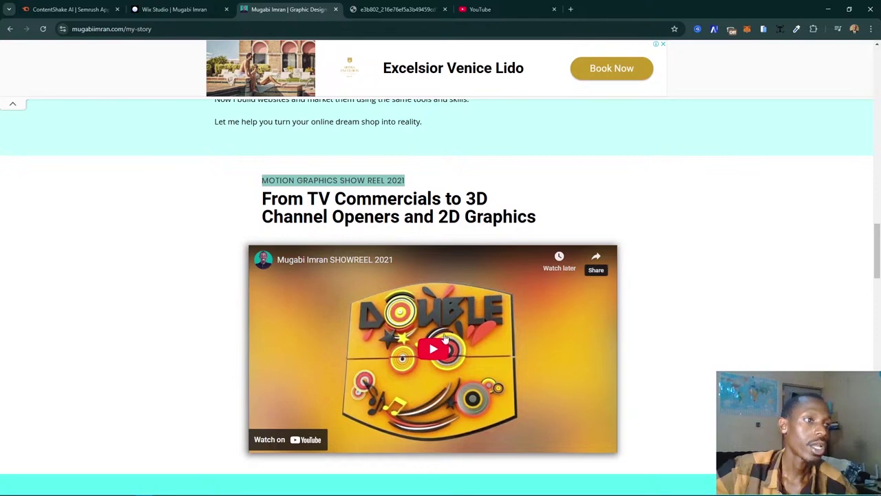
scroll(546, 352, down, 4)
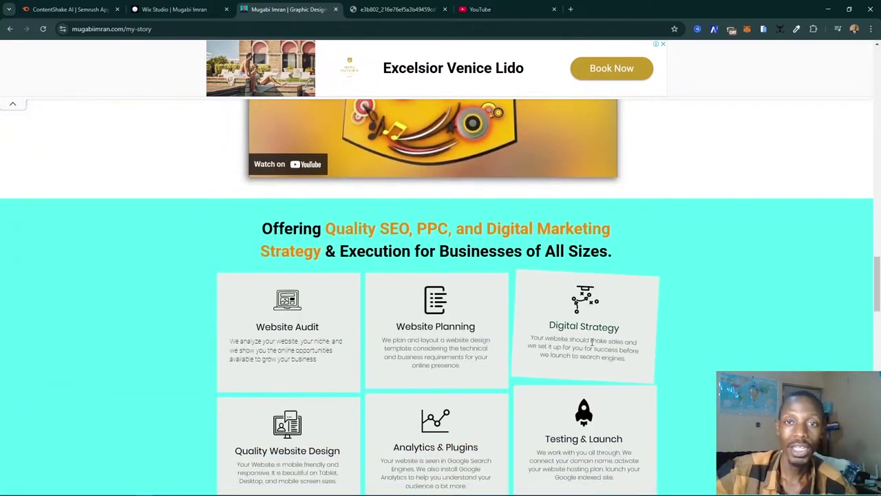
scroll(584, 350, down, 2)
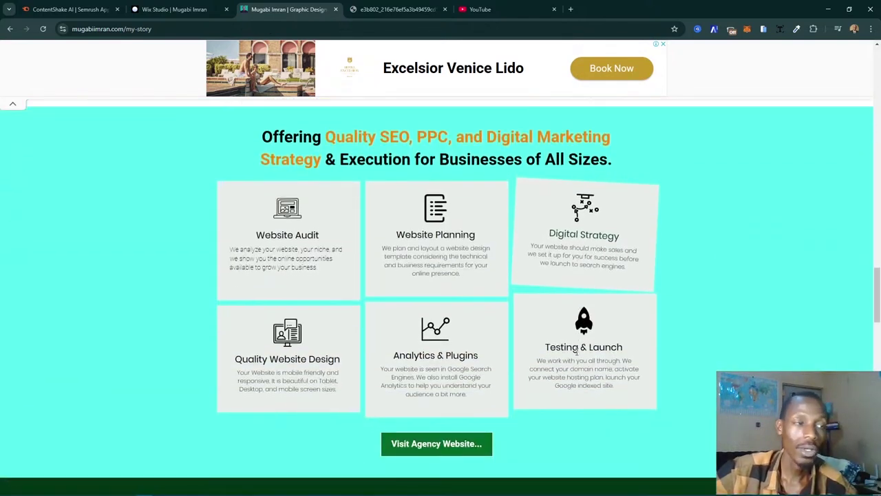
scroll(578, 353, up, 1)
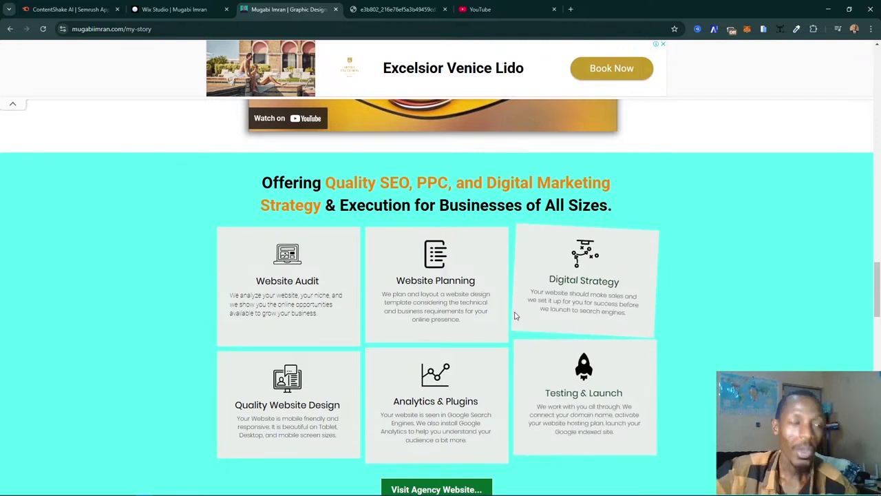
scroll(516, 315, down, 1)
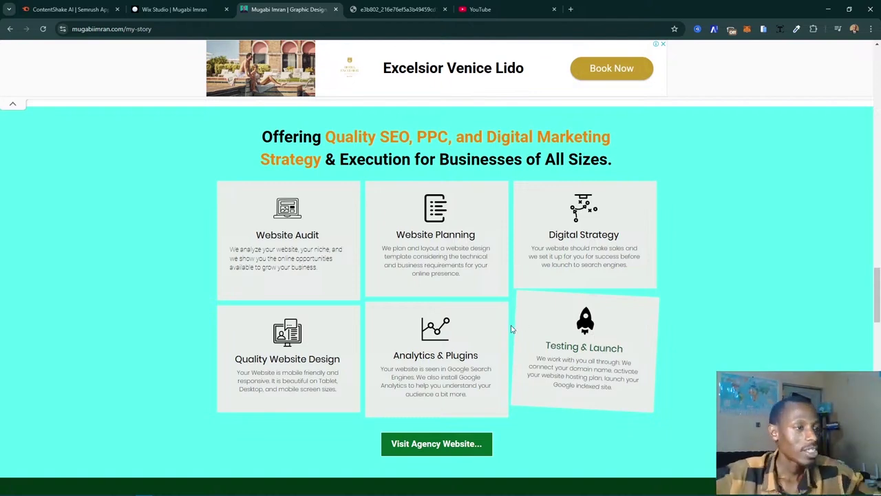
click(175, 9)
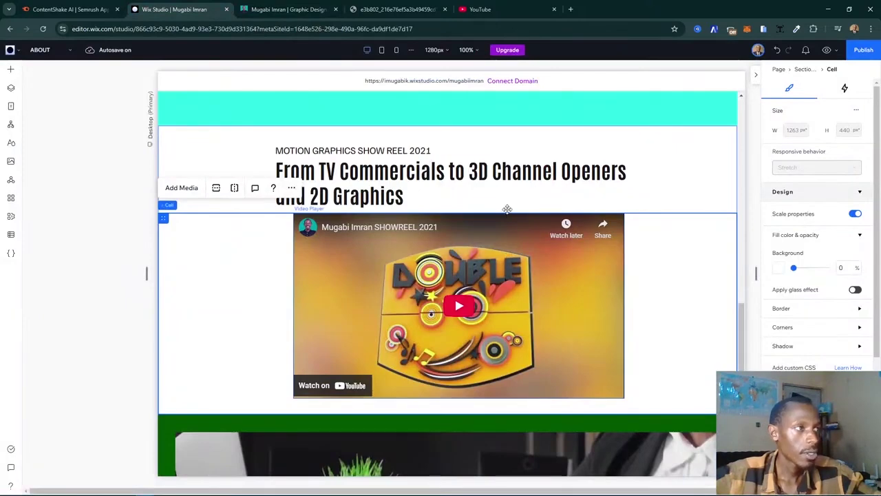
- Insert a blank section below the 2021 showreel, above the green subscribe section
key(Escape)
scroll(616, 280, down, 1)
scroll(616, 290, down, 3)
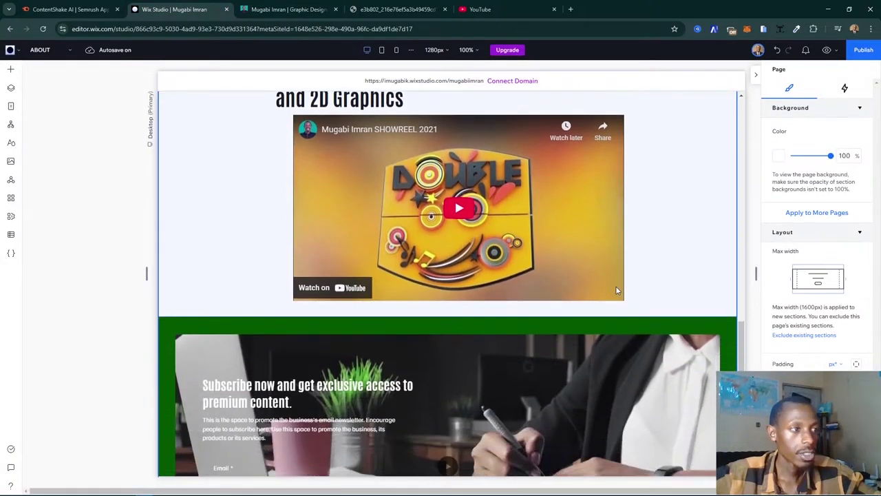
mouse_move(452, 234)
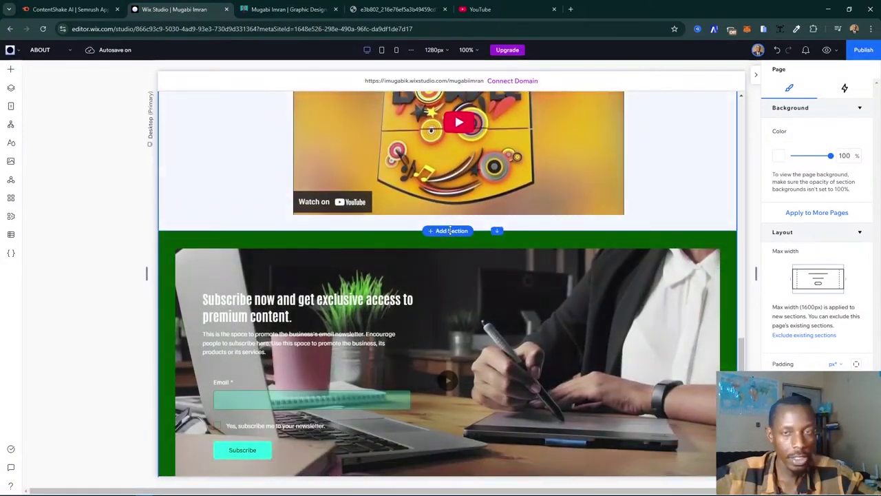
click(451, 231)
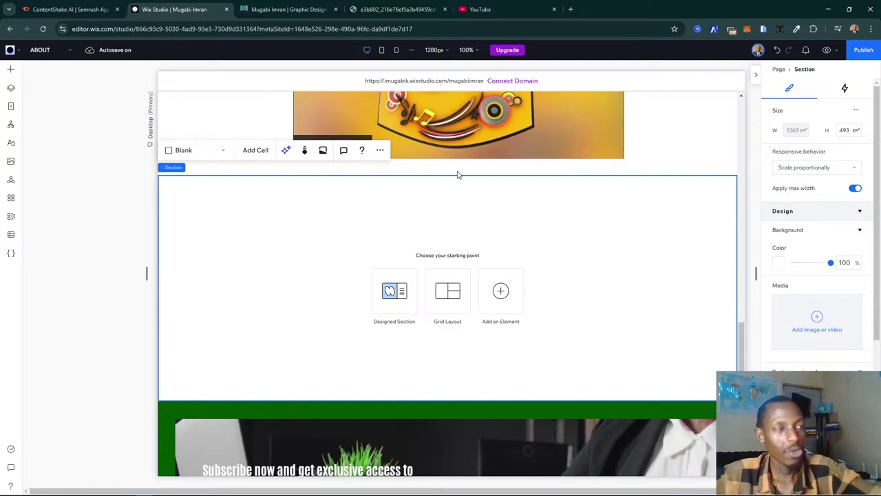
- Open the ready-made section designs and browse the About and Services categories
click(404, 303)
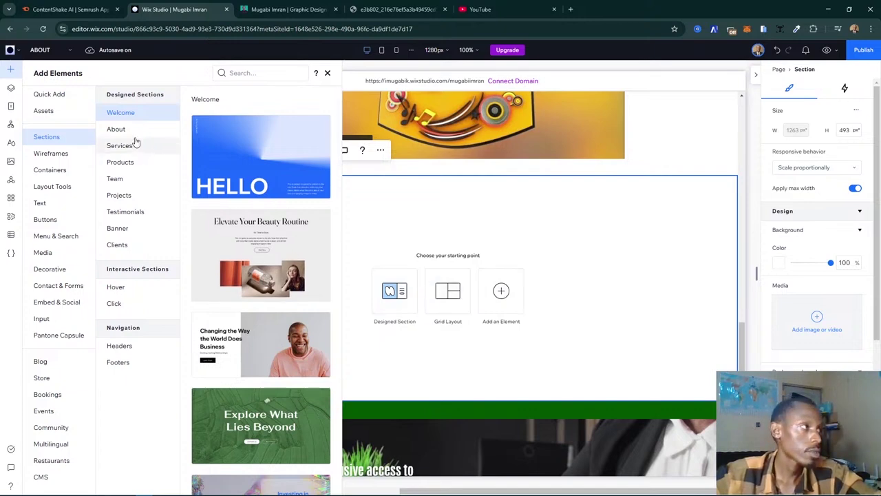
scroll(265, 245, down, 15)
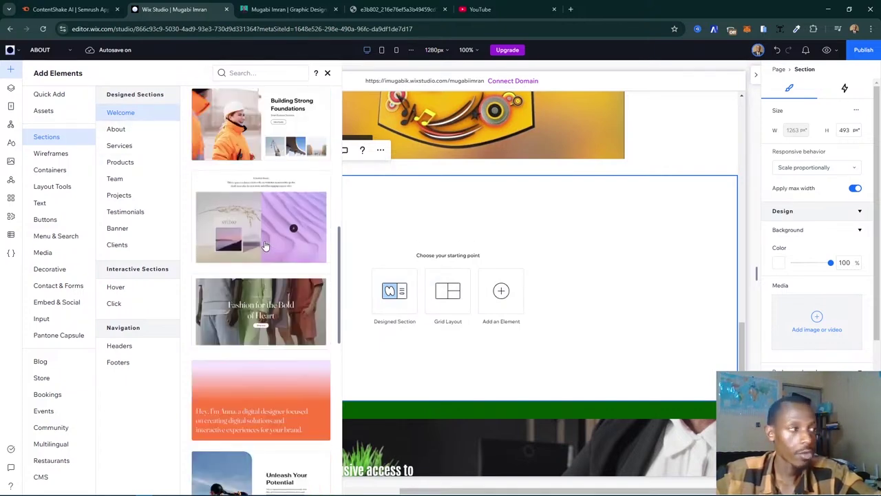
scroll(266, 246, down, 10)
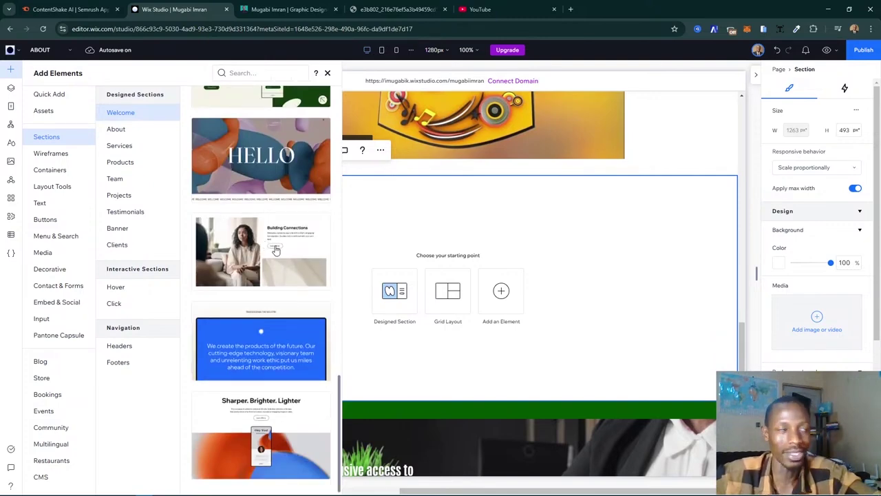
scroll(275, 250, down, 15)
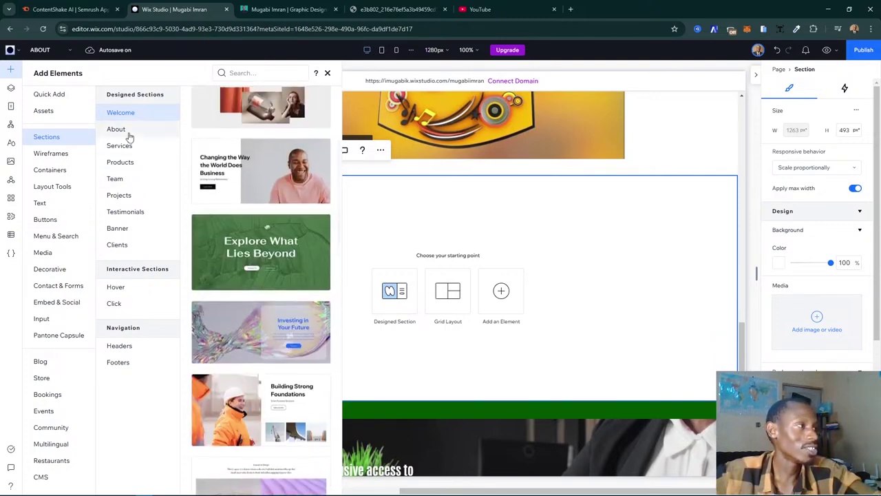
click(129, 137)
scroll(258, 187, down, 5)
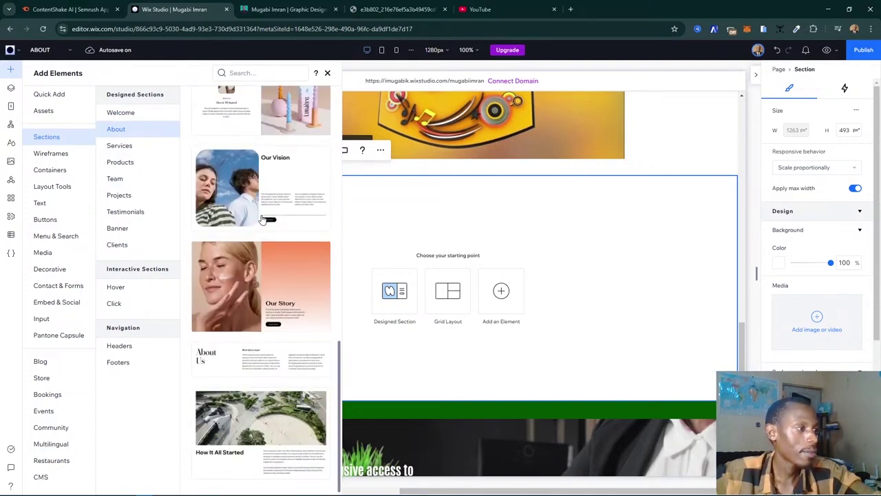
scroll(264, 219, up, 3)
scroll(264, 219, up, 5)
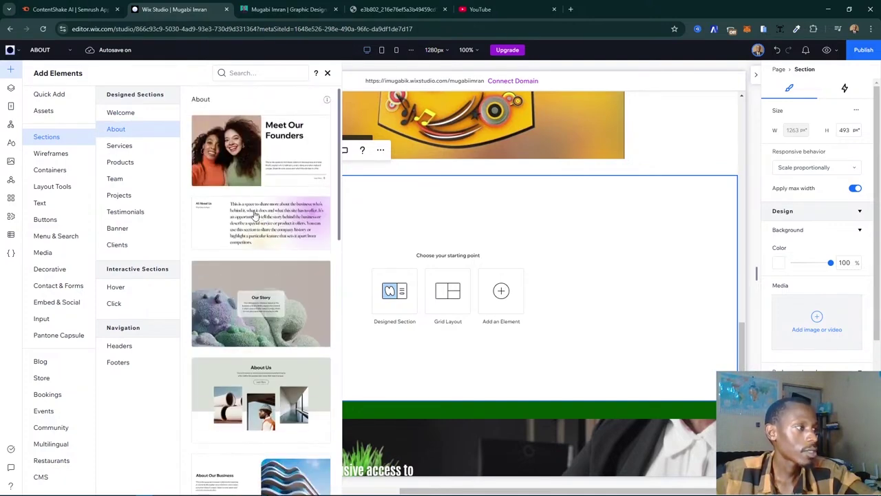
click(137, 147)
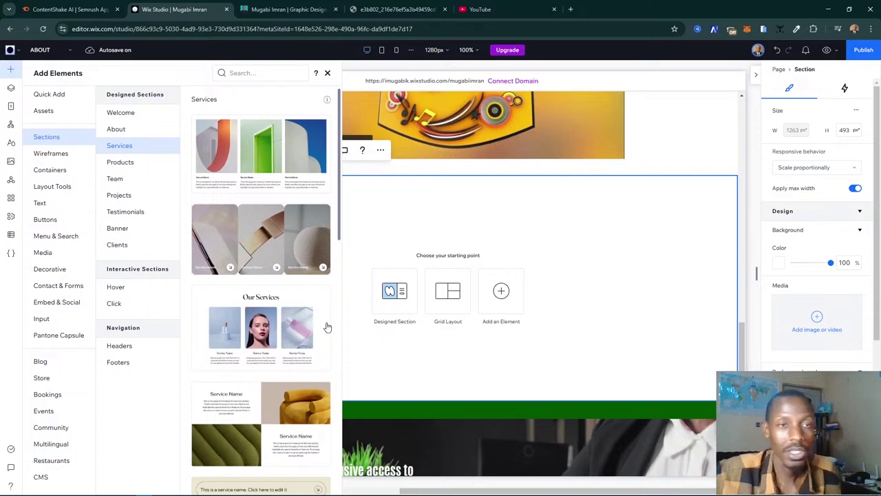
- Check the live site's services section, then browse the Products section designs
click(251, 9)
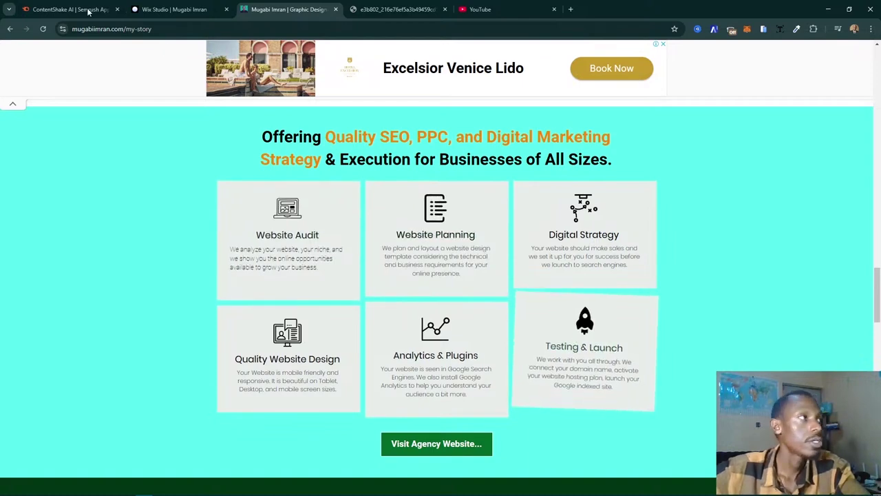
click(174, 9)
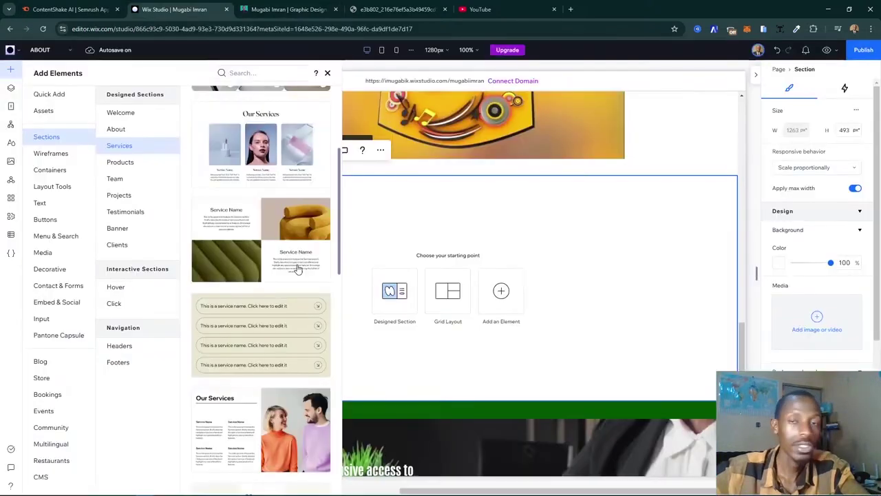
scroll(297, 269, down, 3)
scroll(296, 268, down, 3)
scroll(298, 268, down, 5)
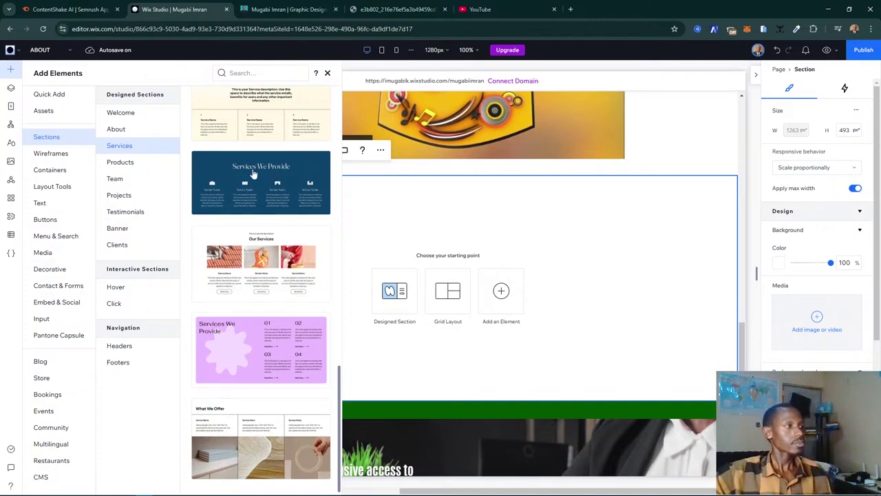
click(131, 163)
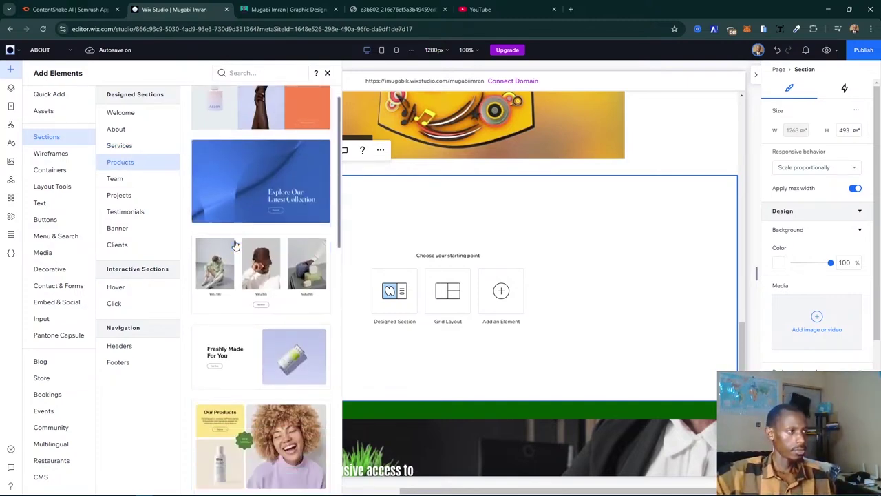
scroll(235, 245, down, 8)
scroll(235, 245, up, 3)
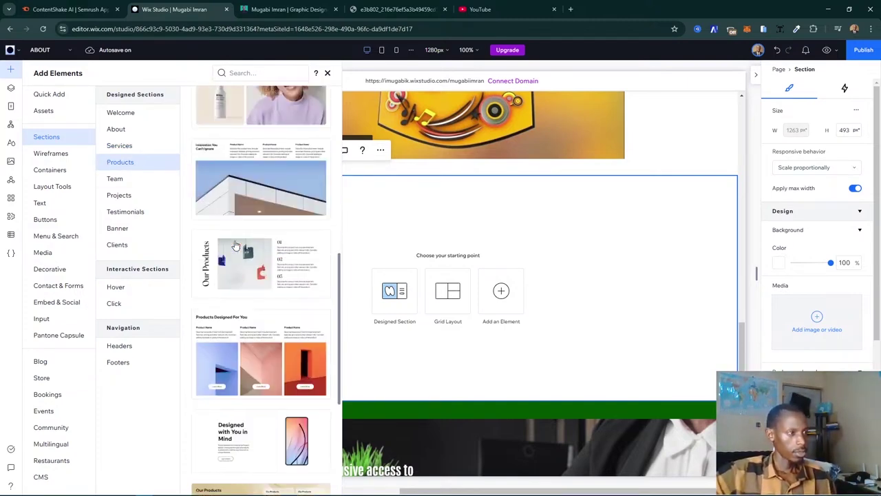
scroll(236, 243, down, 3)
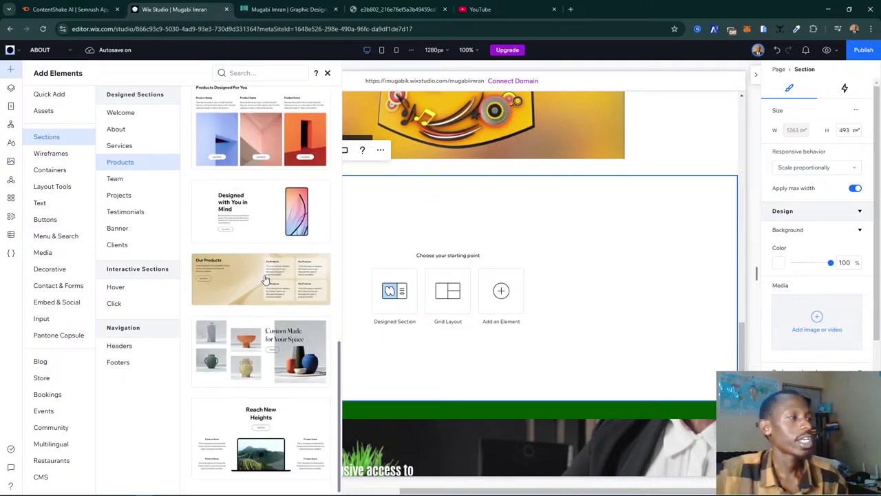
- Browse the Team, Projects, Testimonials, Banner and Clients section designs
click(128, 180)
click(138, 194)
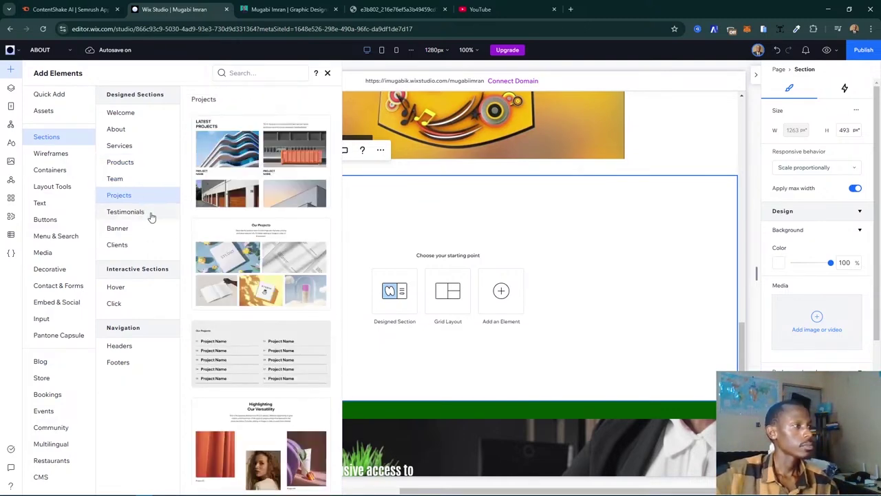
click(148, 212)
click(123, 195)
scroll(281, 224, down, 3)
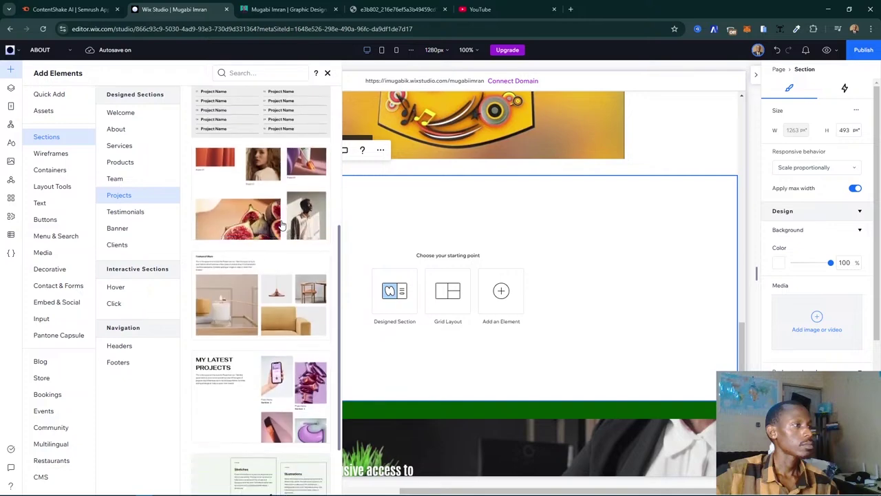
scroll(281, 225, down, 1)
scroll(279, 226, up, 1)
scroll(277, 227, down, 1)
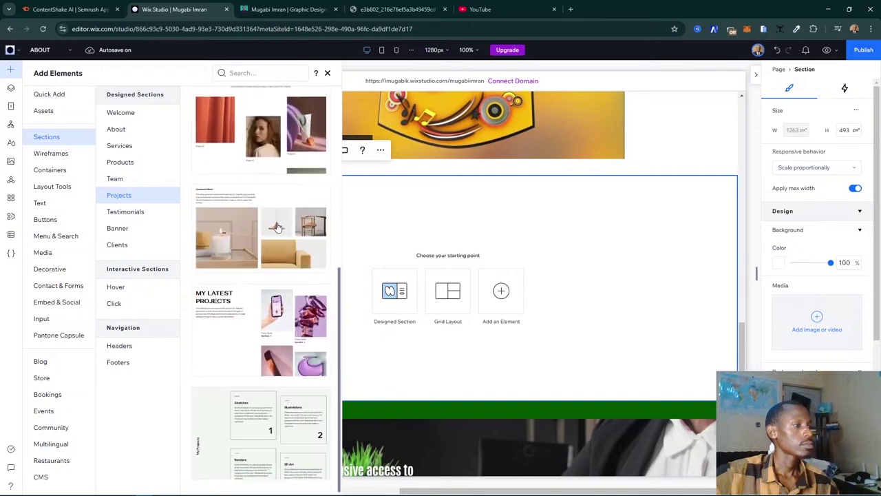
click(123, 212)
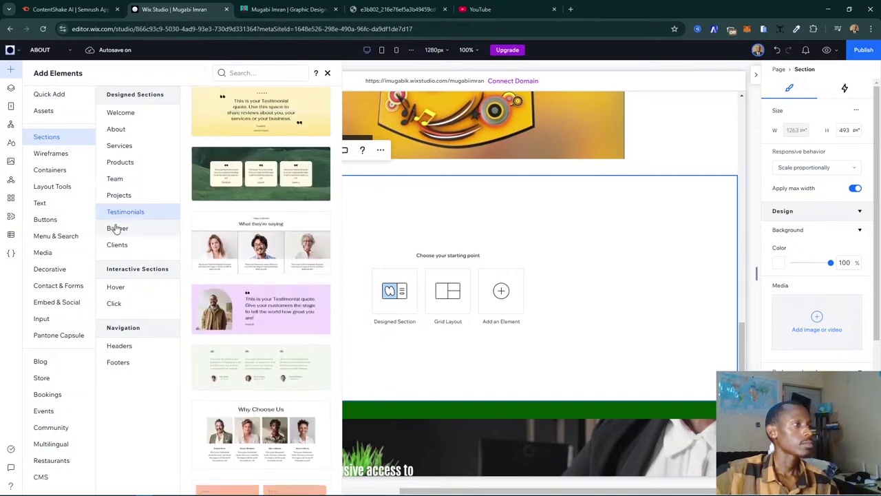
scroll(217, 235, down, 2)
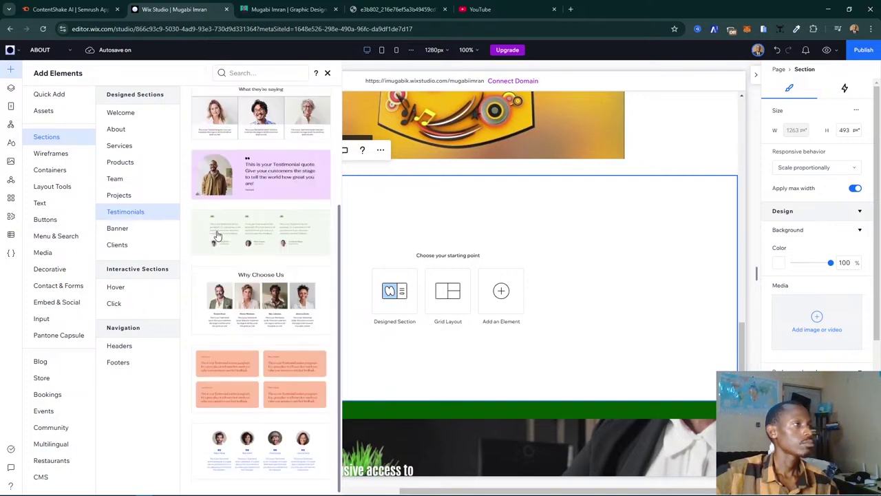
click(137, 230)
click(118, 245)
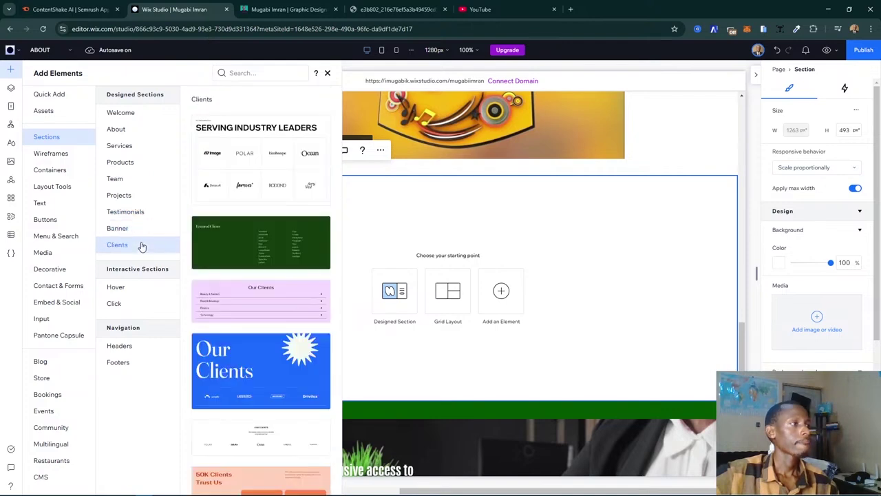
- Switch to wireframe layouts and look through the Cards templates
click(46, 154)
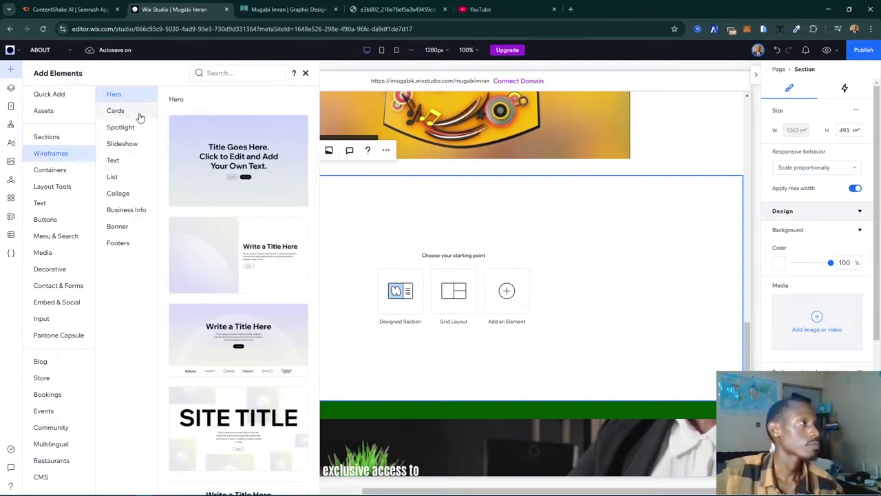
scroll(207, 206, down, 10)
scroll(236, 218, down, 10)
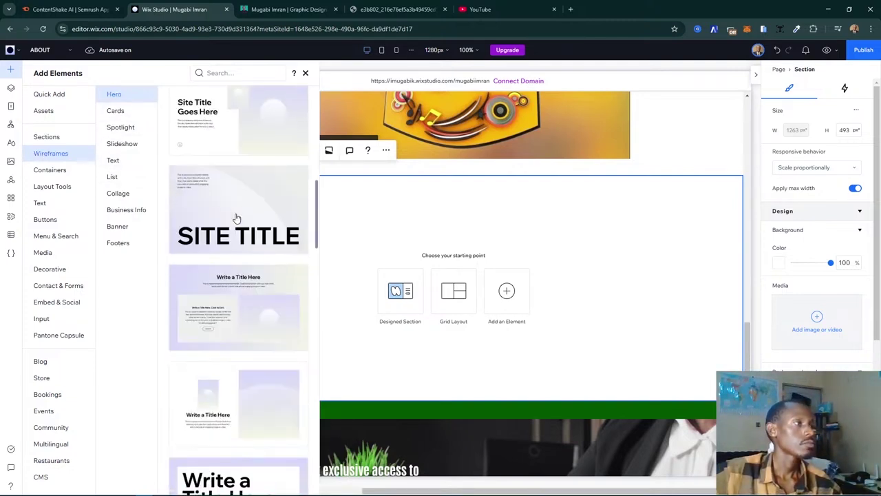
scroll(198, 180, down, 5)
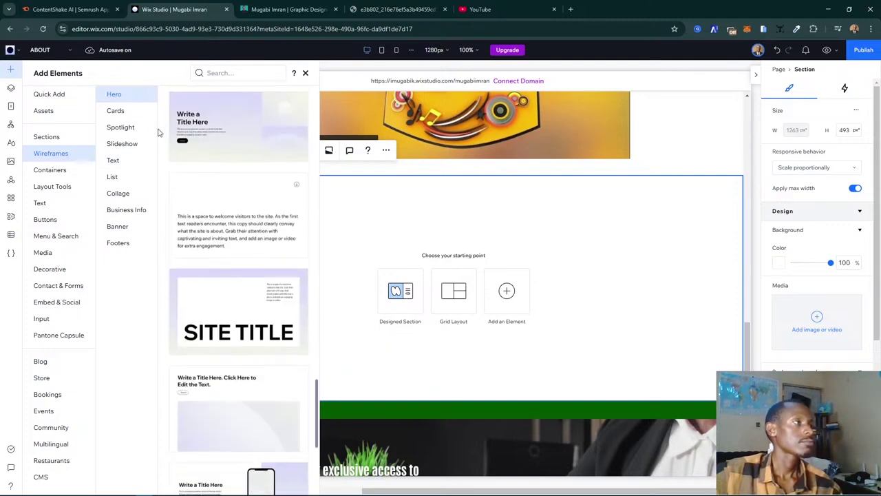
click(115, 111)
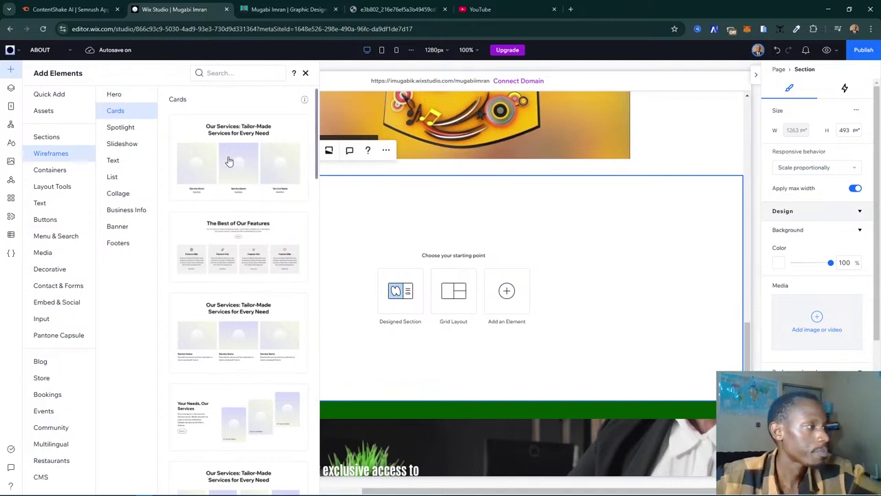
scroll(228, 161, down, 2)
scroll(228, 161, up, 2)
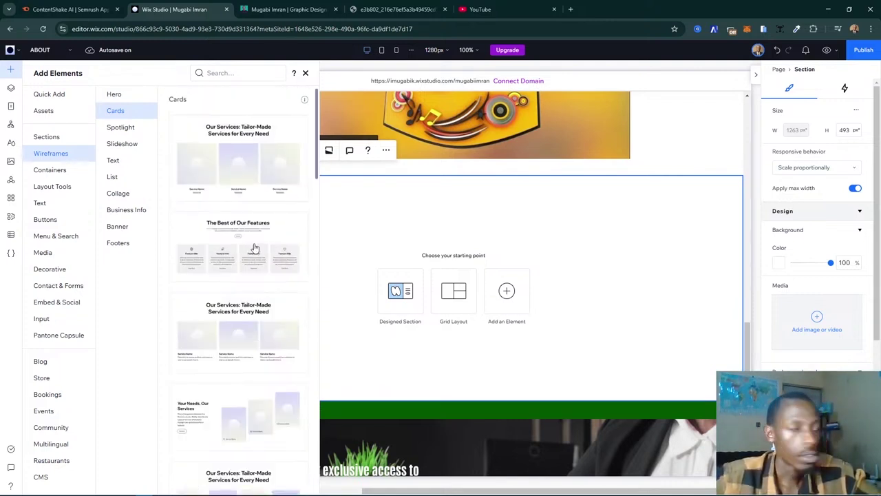
scroll(254, 248, down, 5)
scroll(256, 245, up, 1)
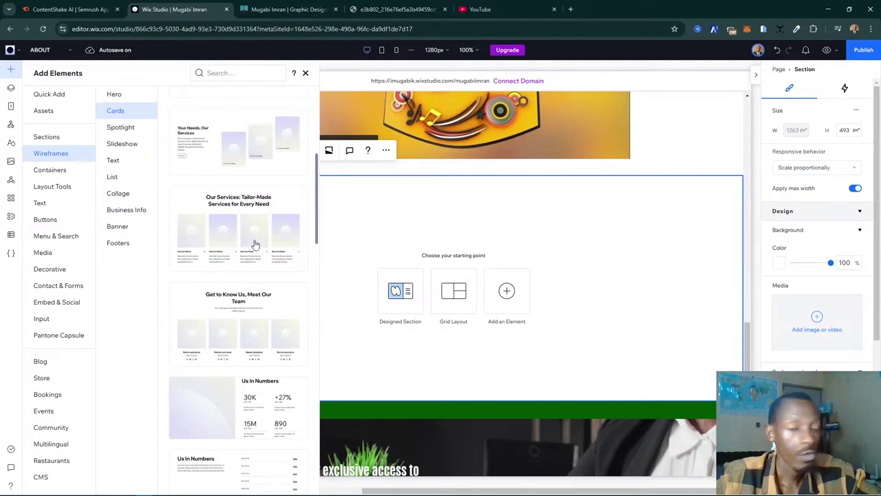
- Compare the Cards wireframe templates against the live site's services section
click(275, 10)
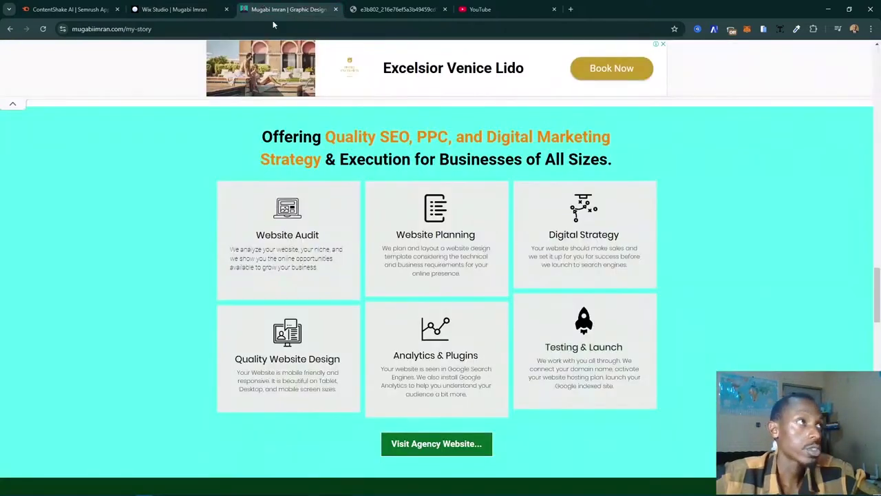
click(186, 9)
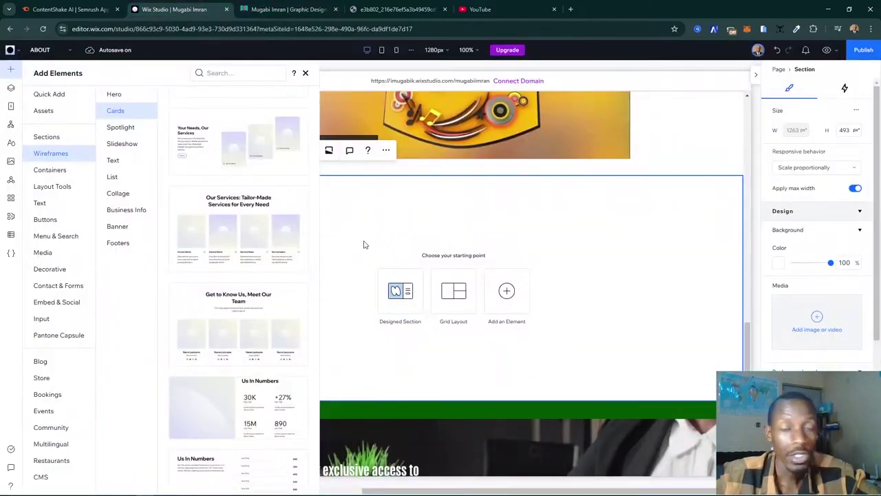
scroll(248, 253, down, 5)
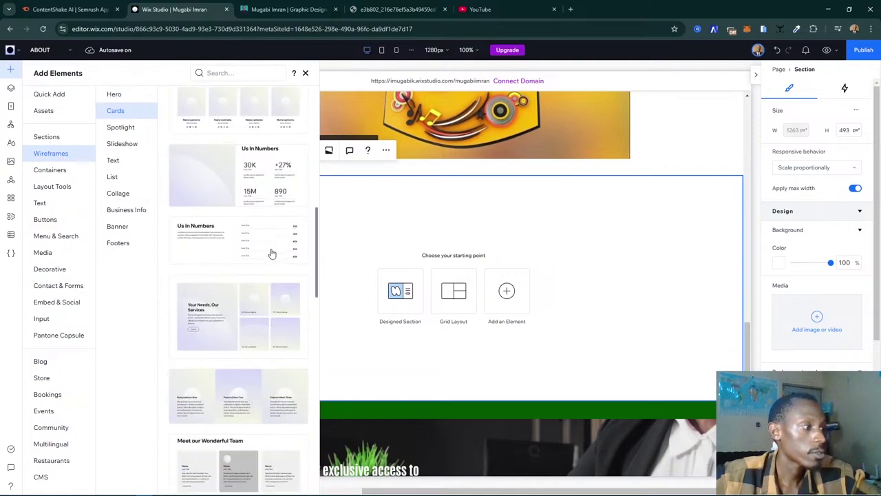
scroll(272, 253, down, 4)
scroll(271, 253, down, 3)
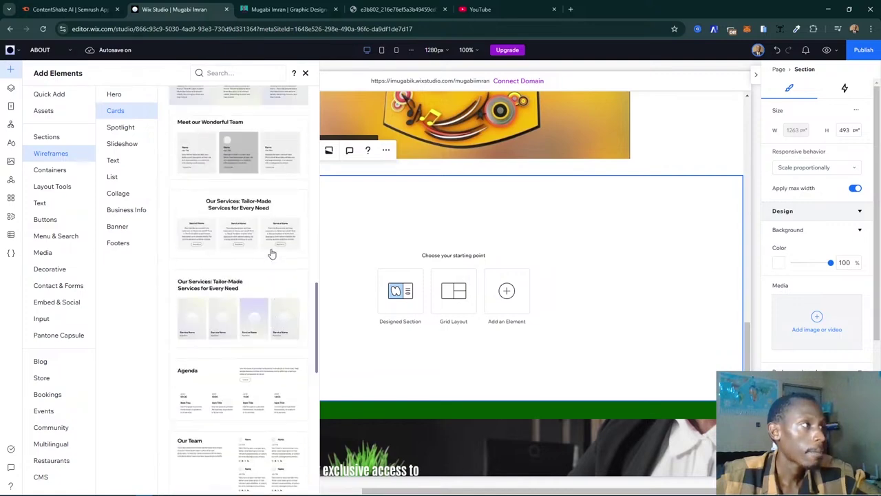
scroll(272, 253, down, 8)
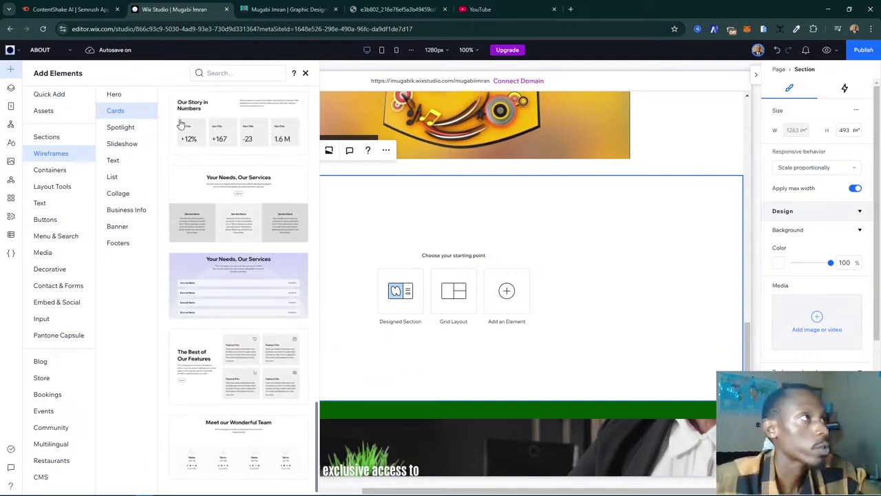
click(283, 9)
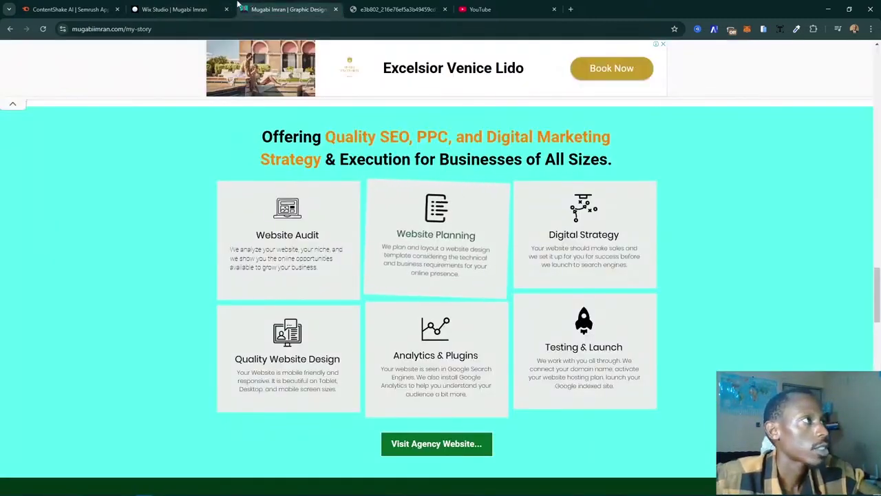
click(174, 9)
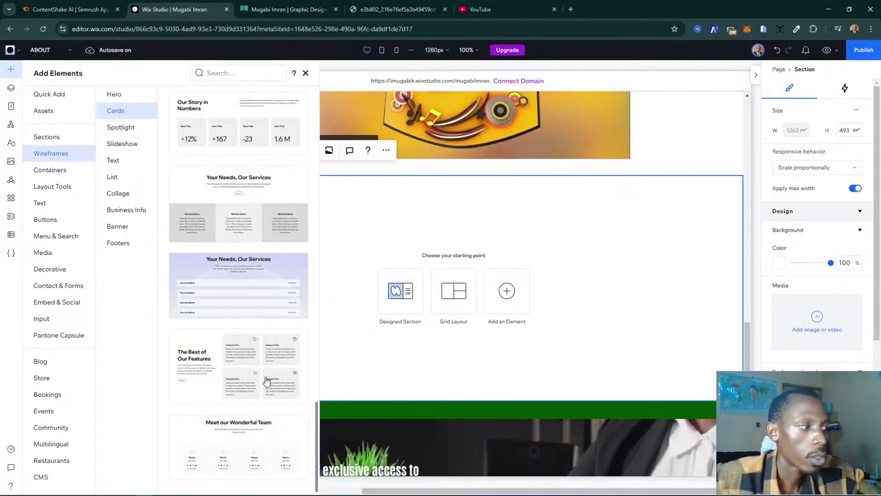
scroll(274, 367, up, 8)
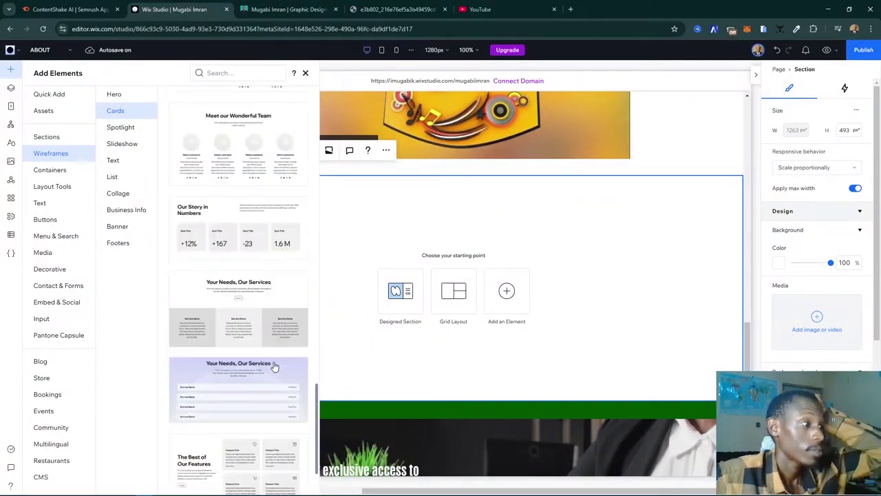
scroll(274, 367, up, 10)
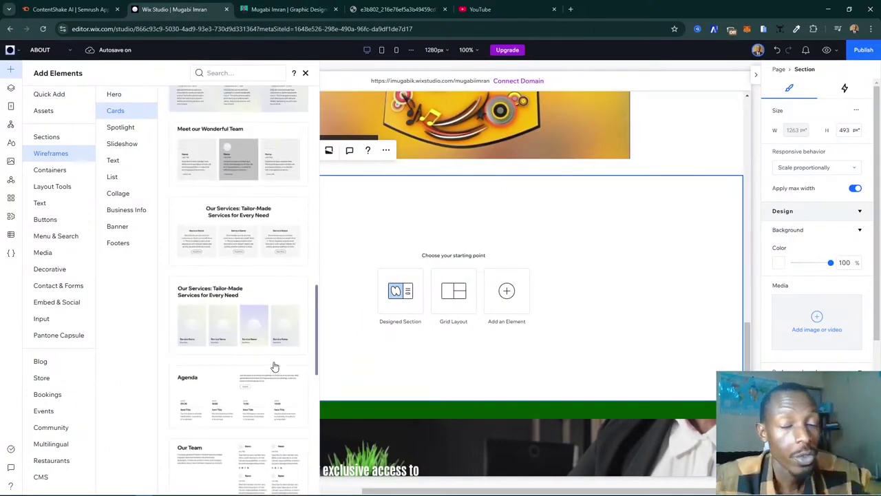
scroll(274, 367, up, 8)
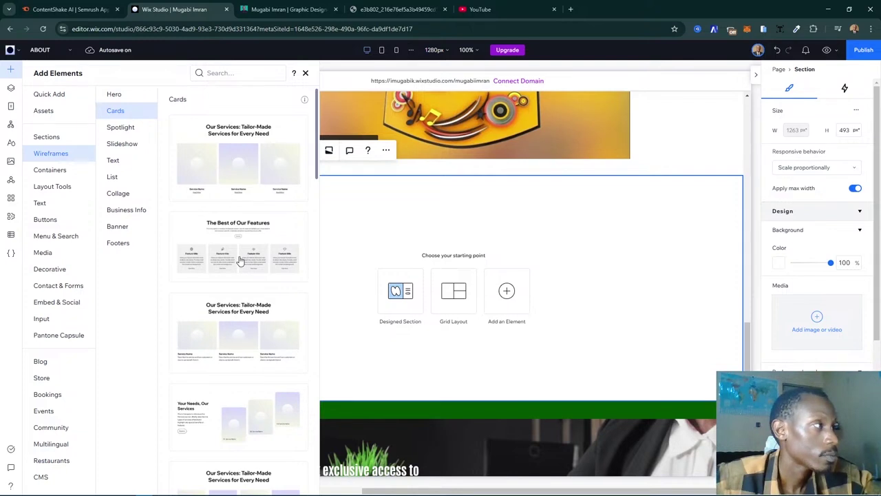
- Browse Spotlight, Slideshow, Text, Collage wireframes and layout tools, then return to Cards
click(132, 128)
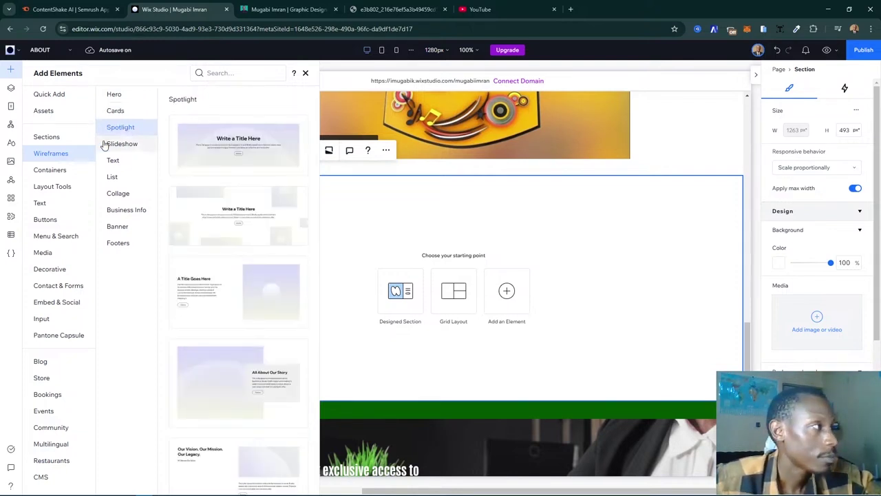
click(123, 144)
click(126, 161)
click(129, 196)
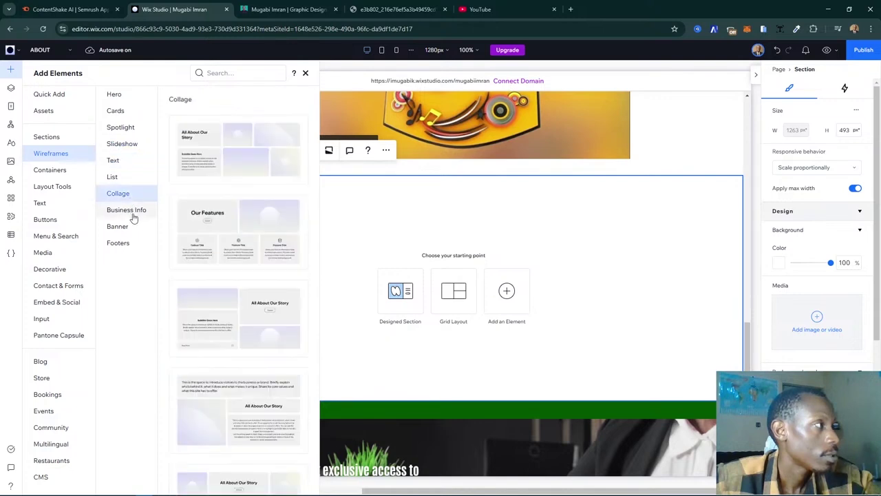
click(54, 188)
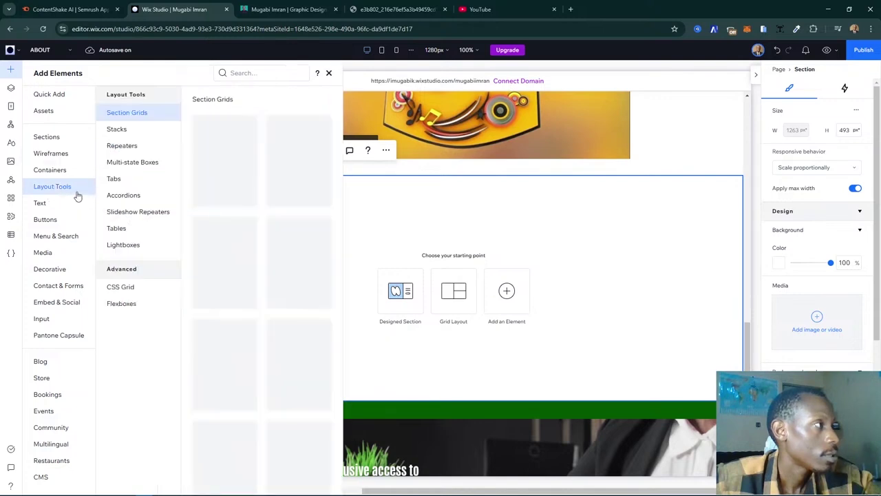
click(134, 129)
click(147, 161)
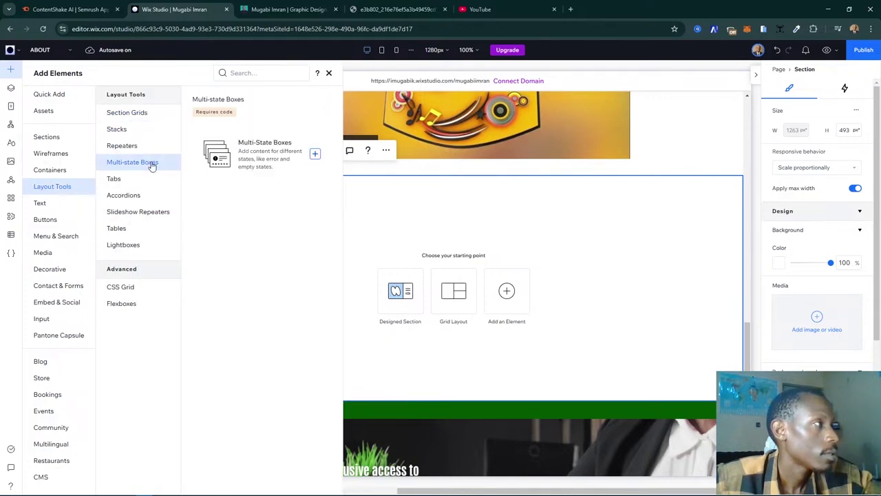
click(64, 153)
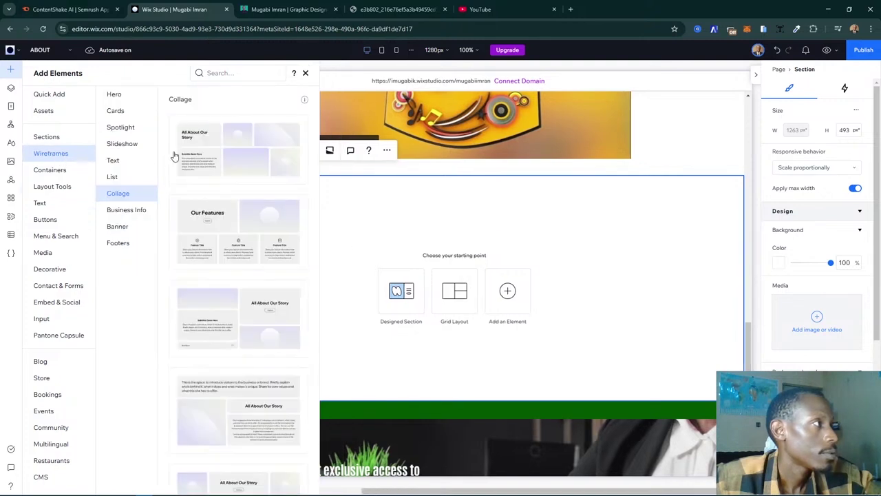
click(123, 128)
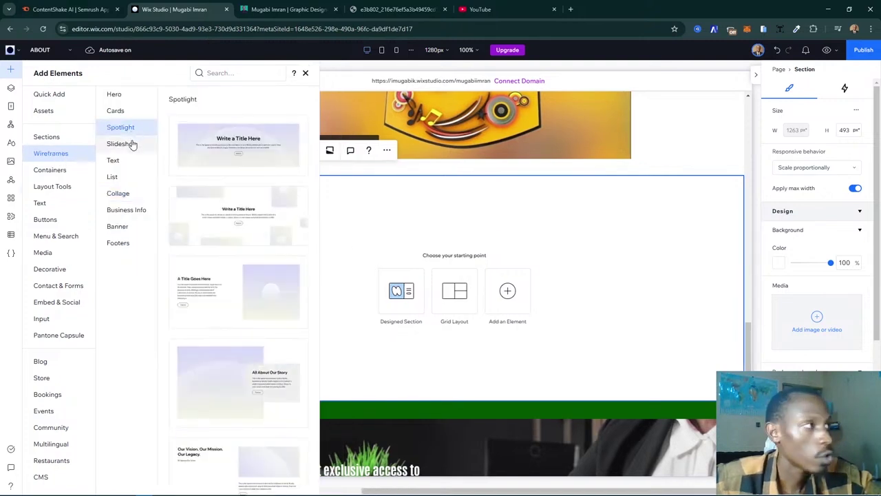
click(125, 114)
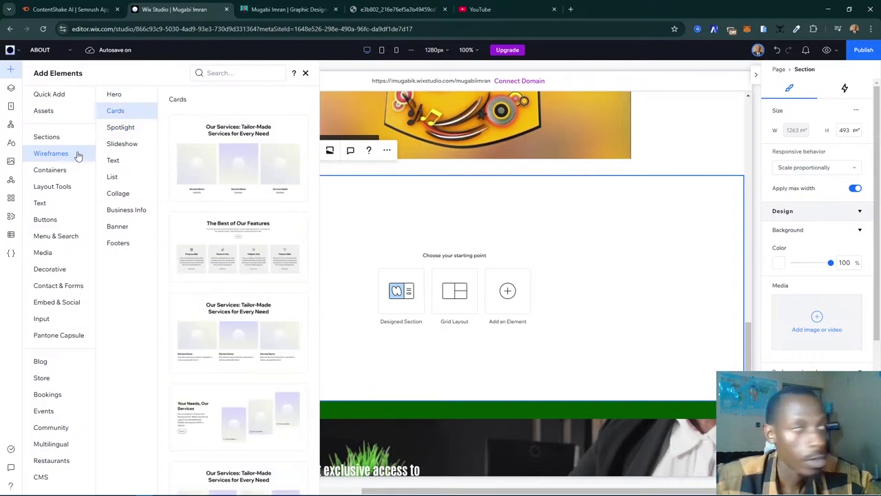
- Add 'The Best of Our Features' four-card layout to the empty section, comparing it with the live site
click(247, 251)
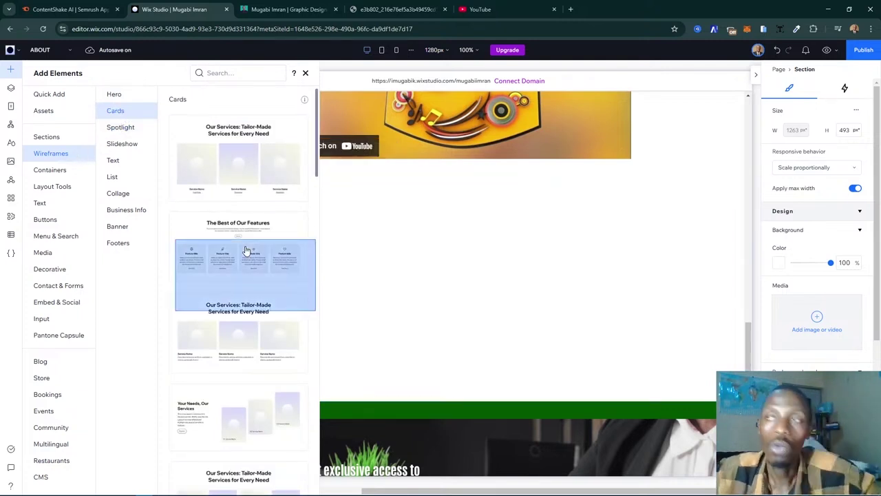
scroll(246, 251, down, 5)
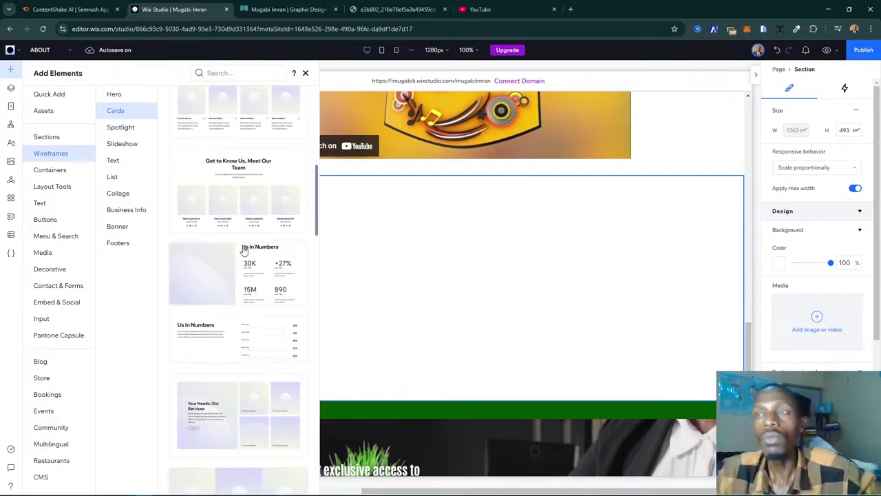
click(290, 9)
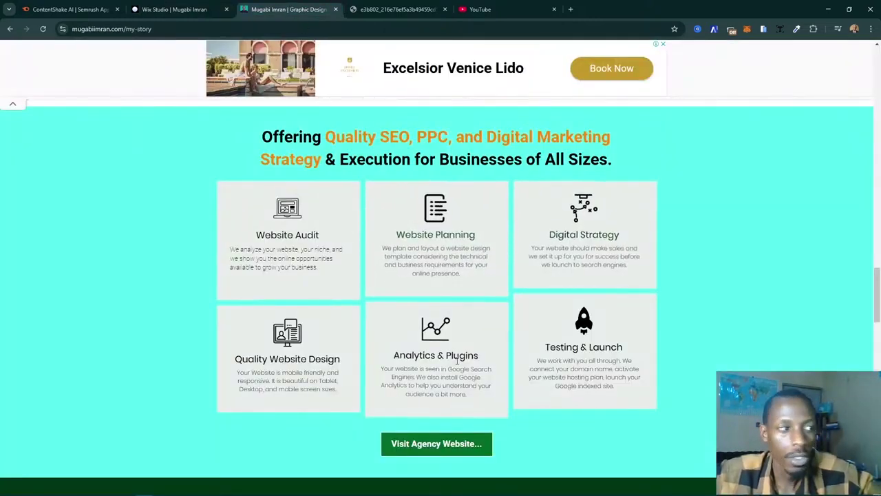
key(ctrl+shift+Tab)
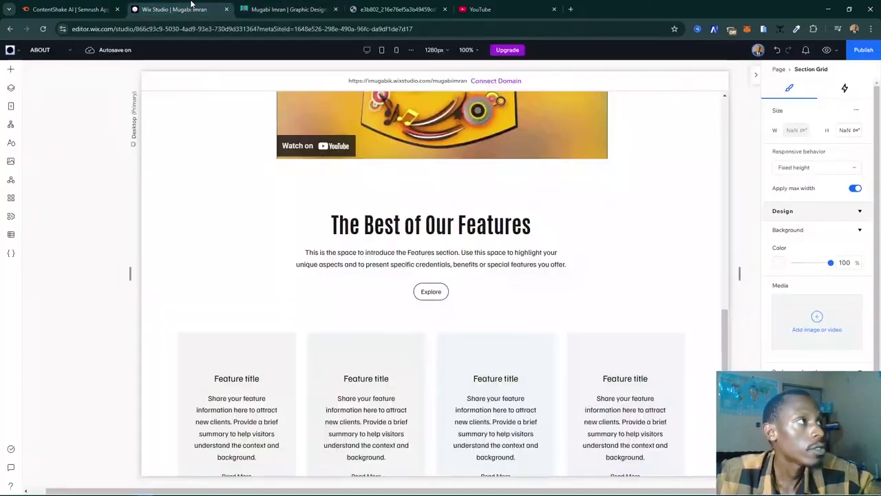
- Delete the Read More link from the feature cards, removing it from all four
click(501, 312)
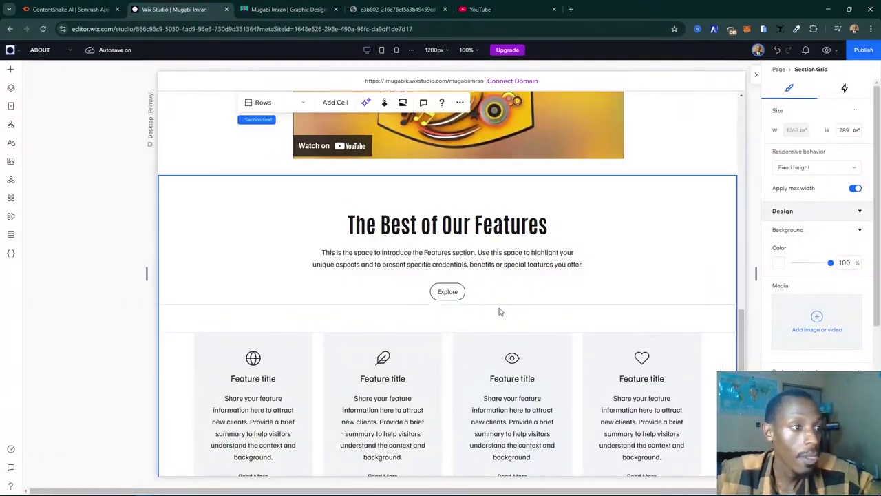
scroll(500, 312, down, 2)
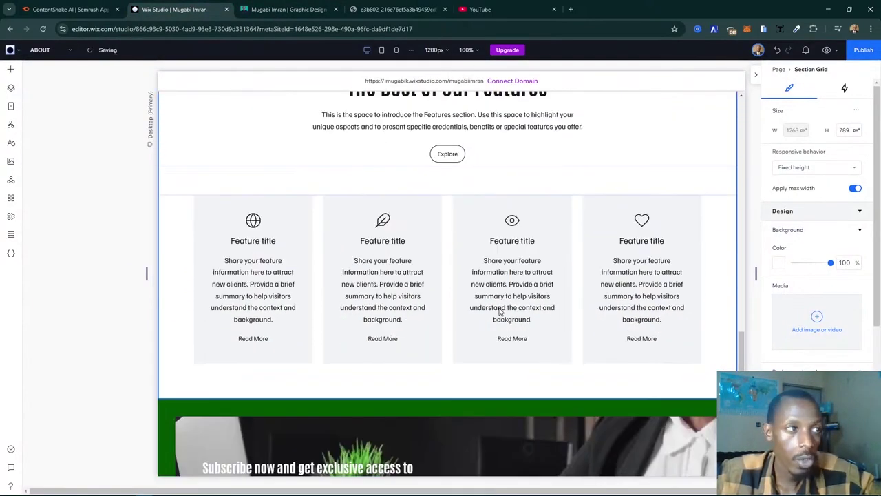
scroll(500, 312, up, 1)
click(405, 311)
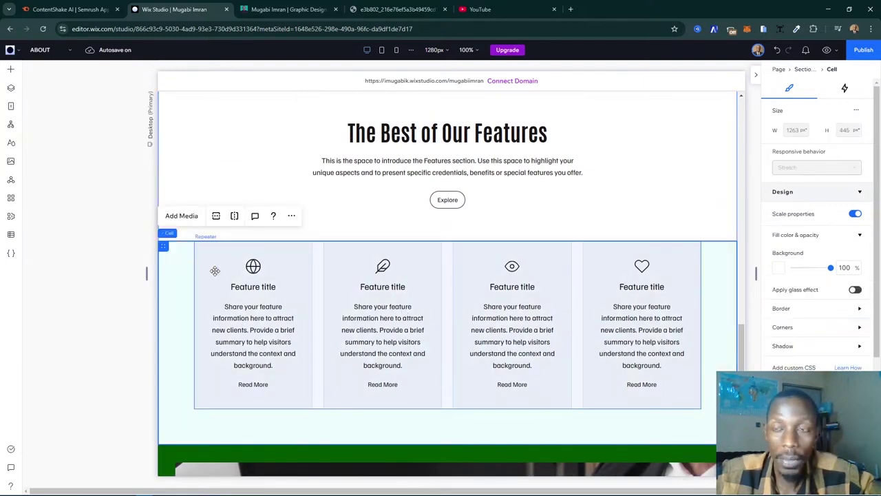
click(320, 272)
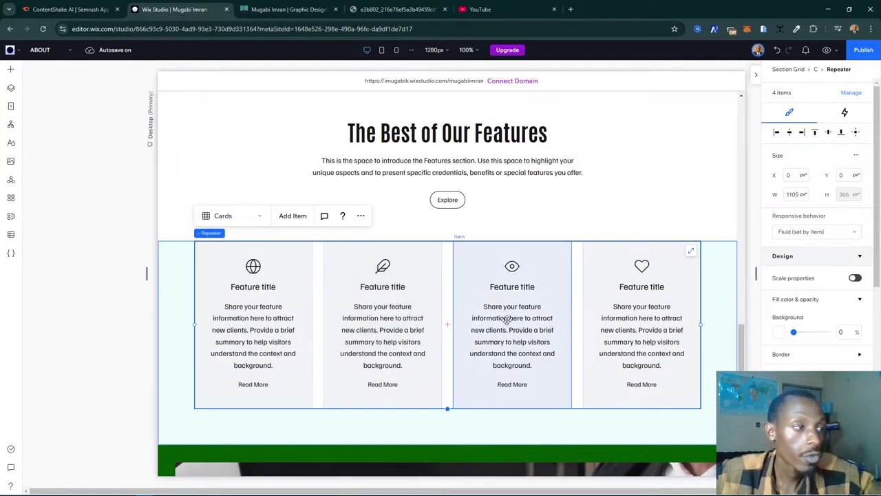
click(377, 387)
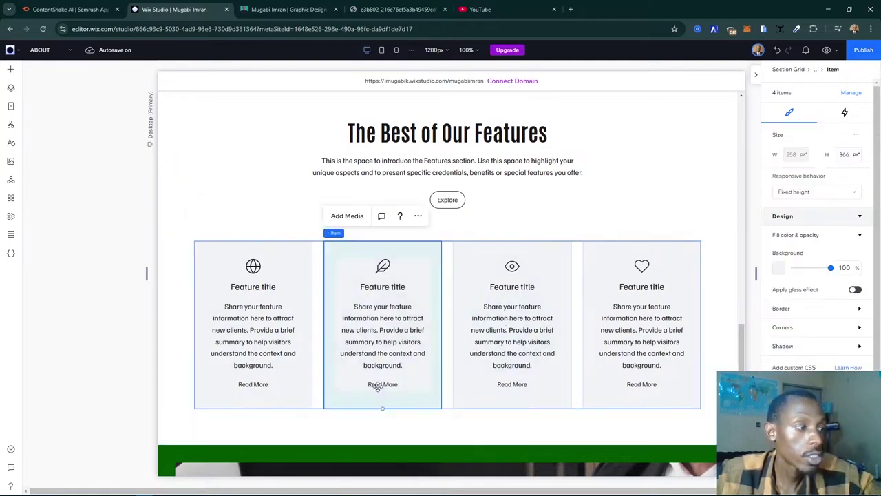
click(377, 384)
click(383, 383)
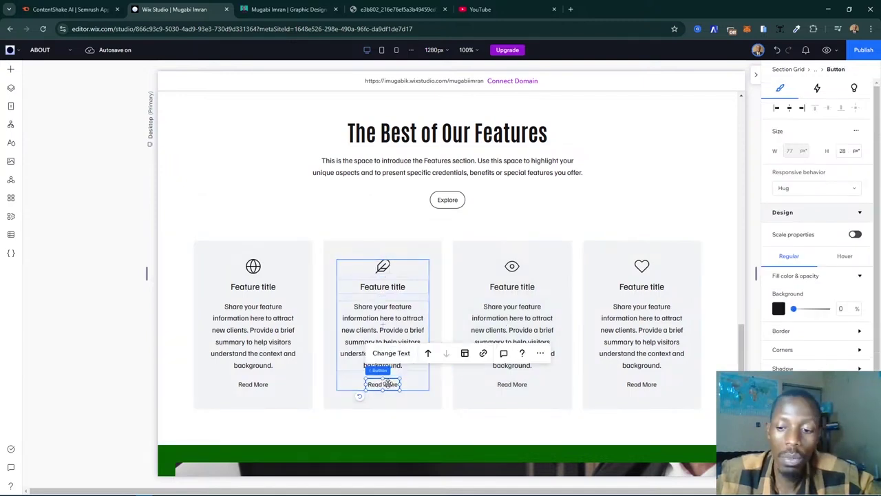
key(Delete)
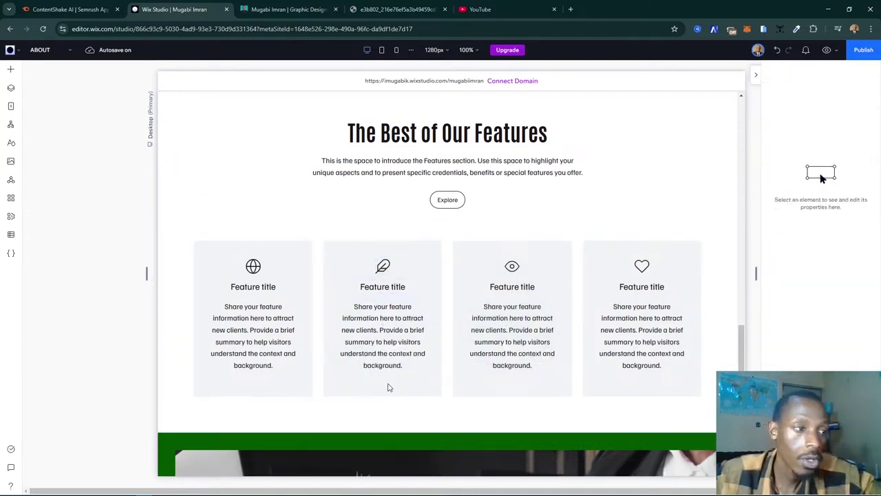
- Set the feature cards' background to light grey theme Color 2 after trying cyan and white
click(388, 388)
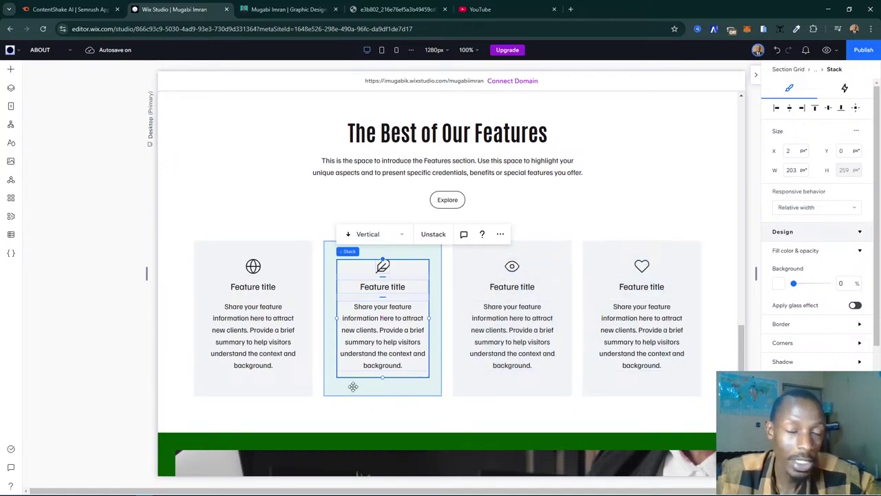
click(202, 389)
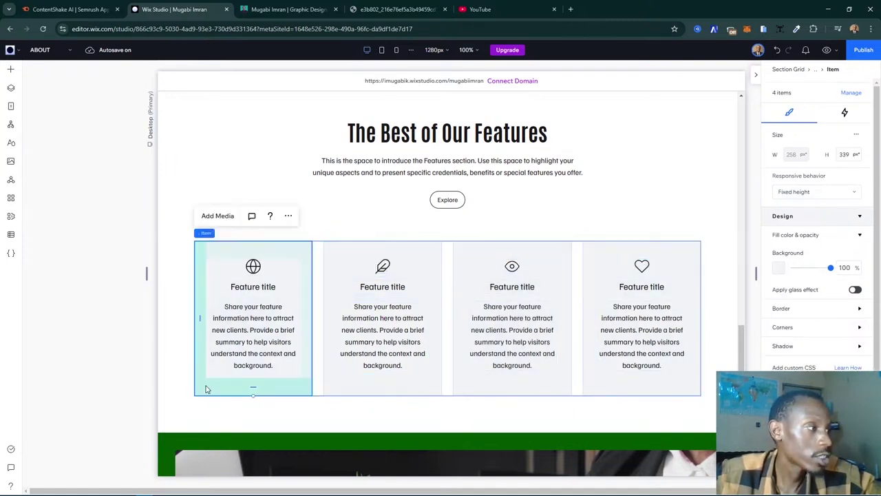
click(779, 267)
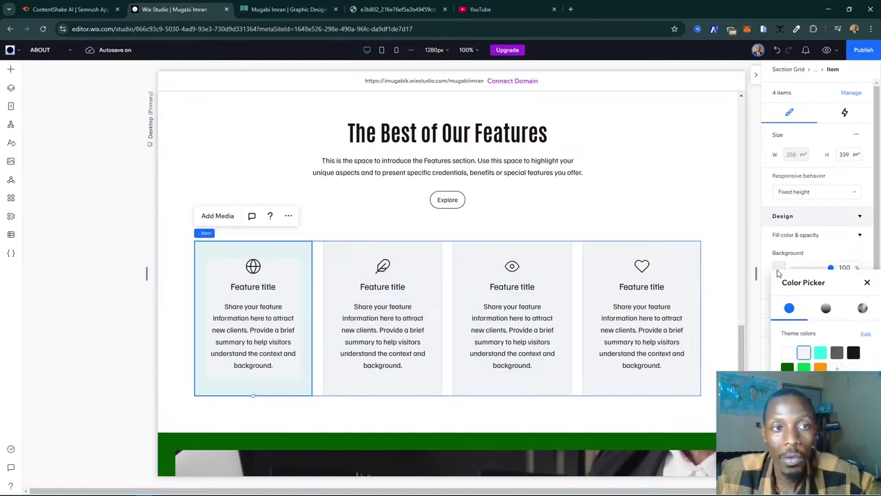
click(821, 354)
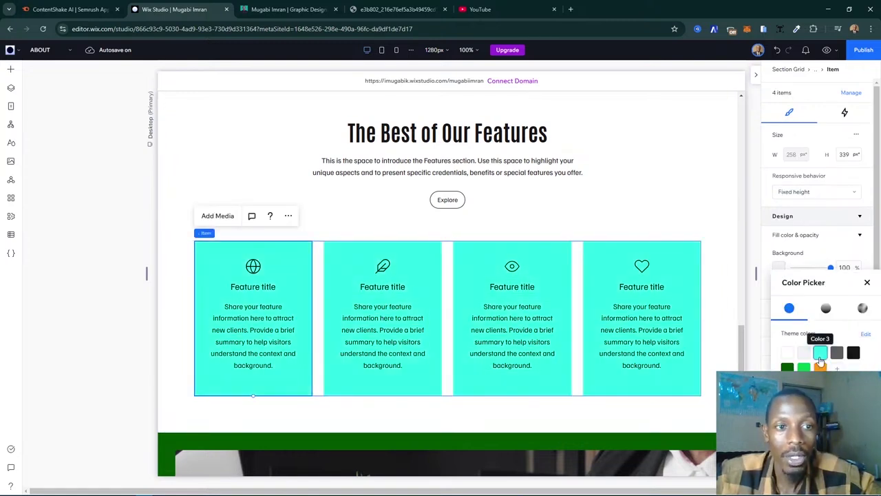
click(868, 284)
click(317, 11)
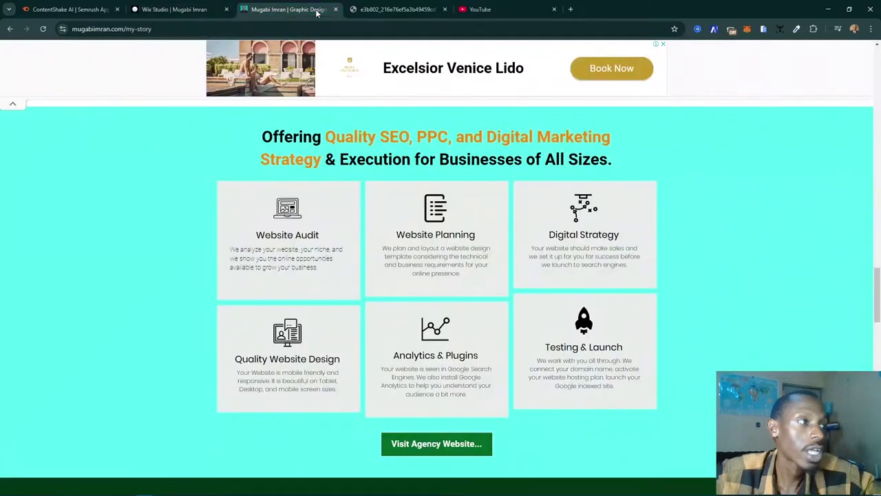
click(155, 13)
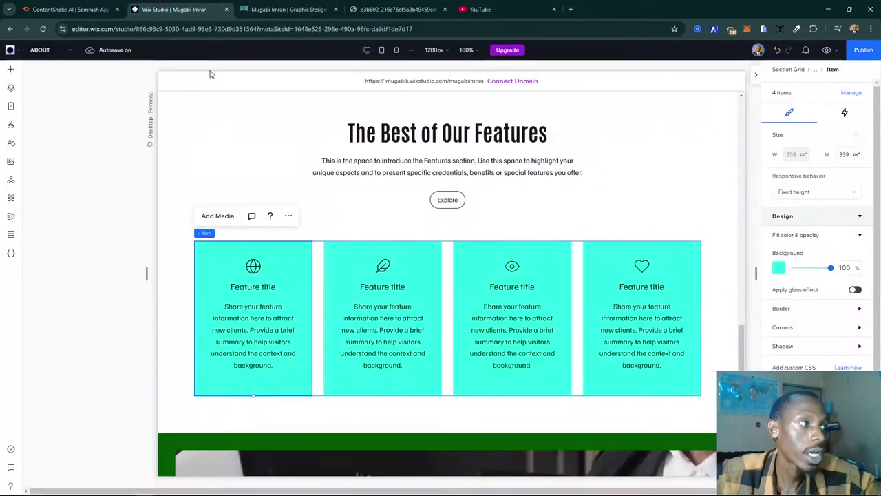
click(779, 267)
click(787, 352)
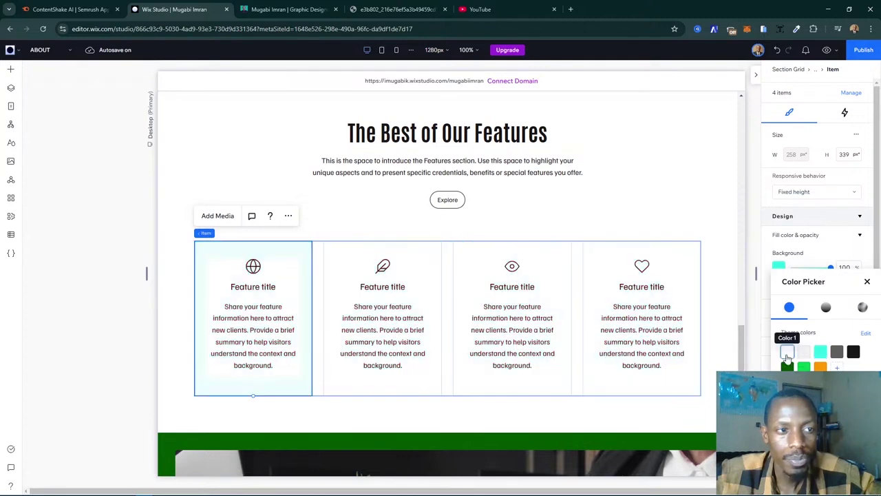
click(803, 353)
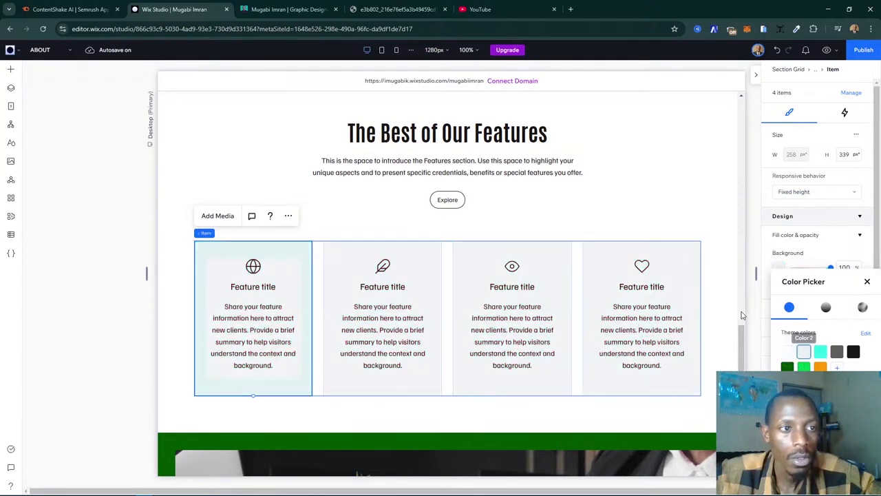
click(714, 264)
- Fill the heading cell and the cards' cell with bright cyan theme Color 3
scroll(714, 263, up, 5)
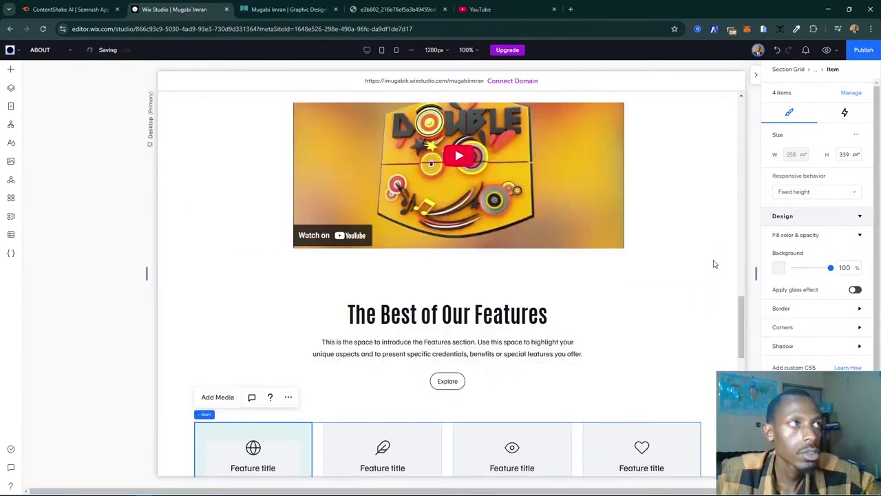
click(673, 348)
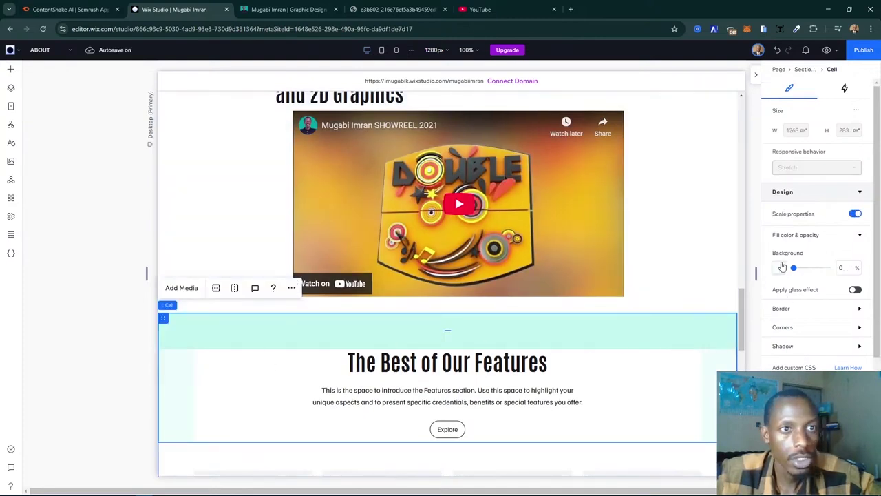
click(783, 268)
click(820, 345)
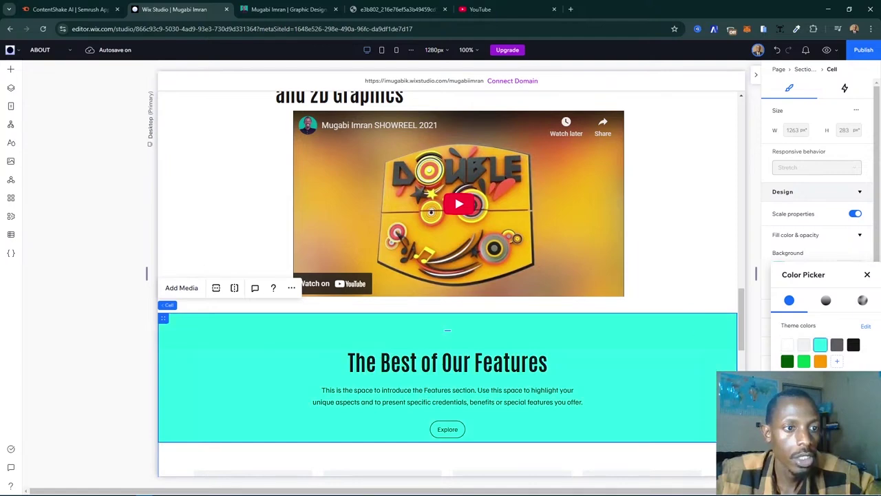
scroll(447, 282, down, 3)
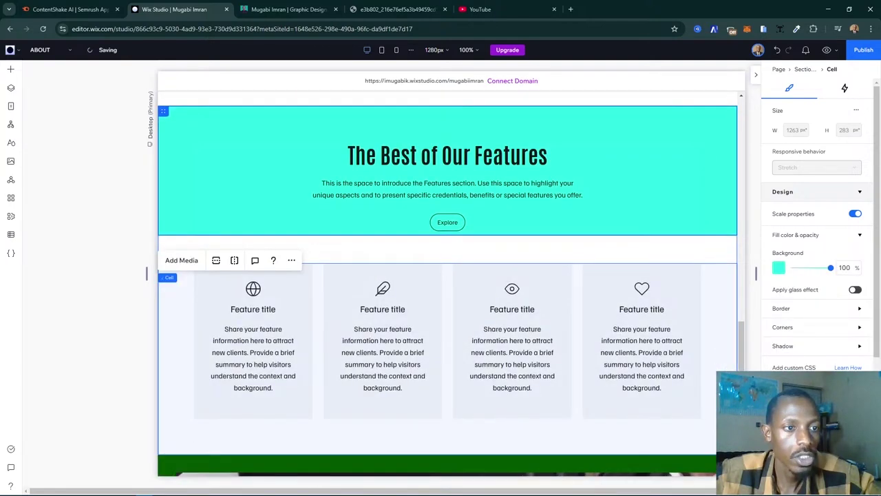
click(779, 267)
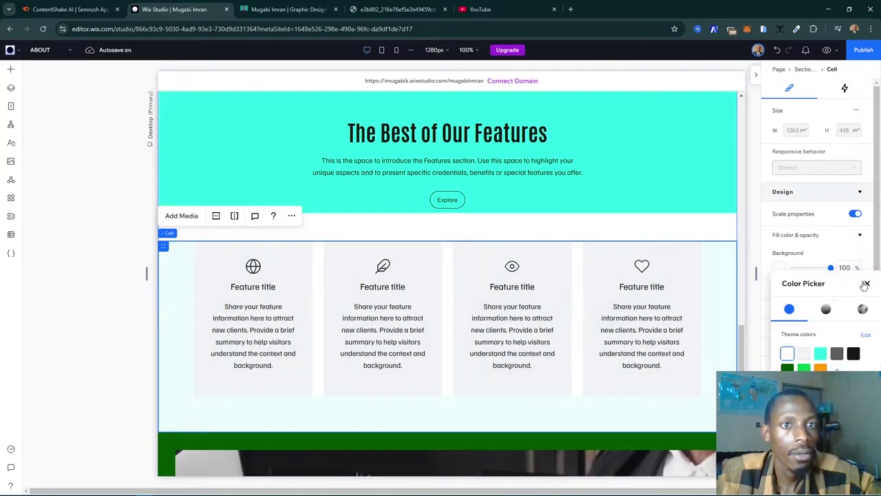
click(820, 354)
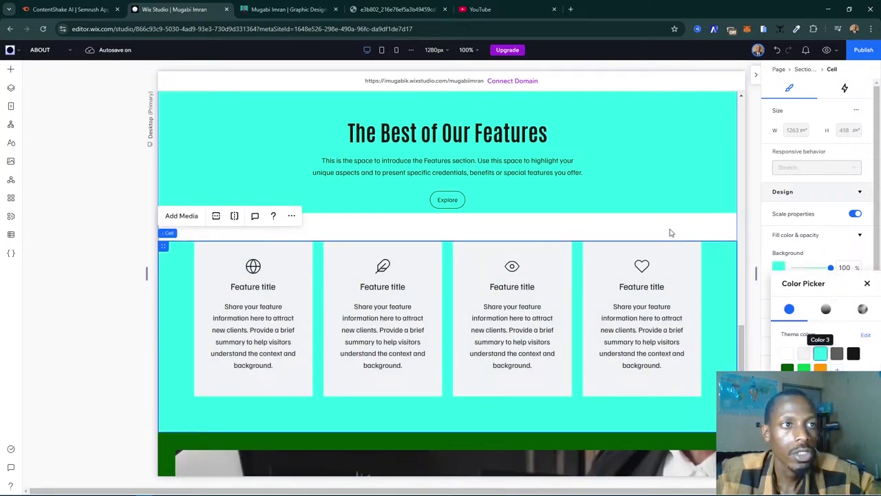
click(691, 233)
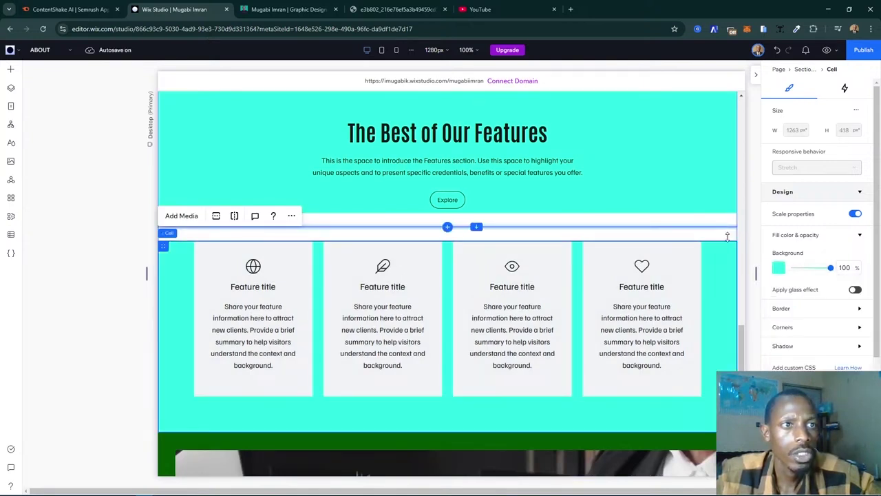
- Give the whole features section grid the same cyan Color 3 background
click(728, 240)
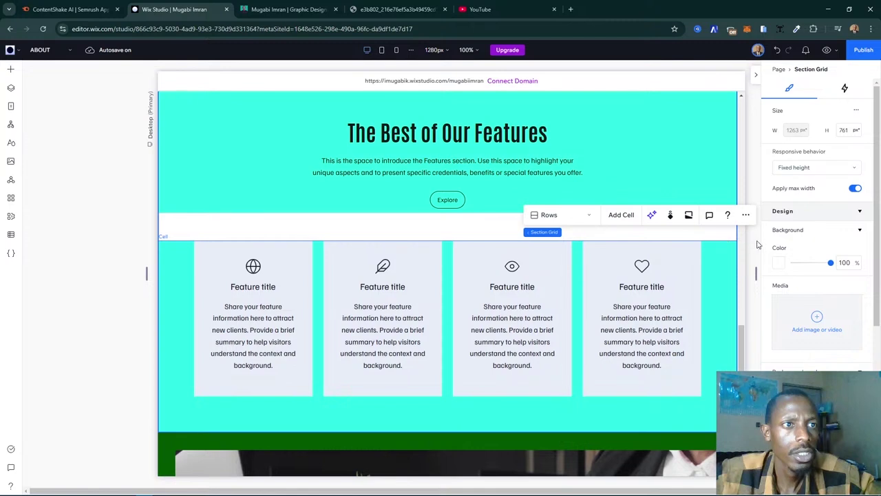
click(252, 222)
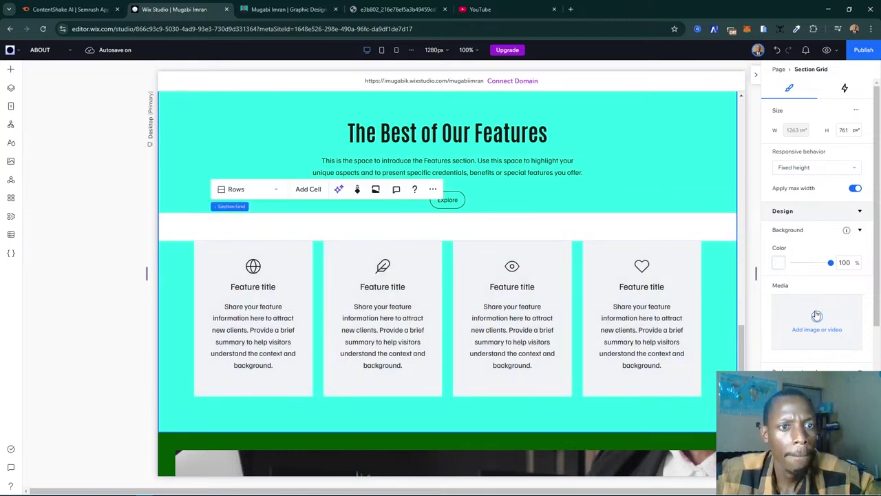
click(779, 263)
click(820, 343)
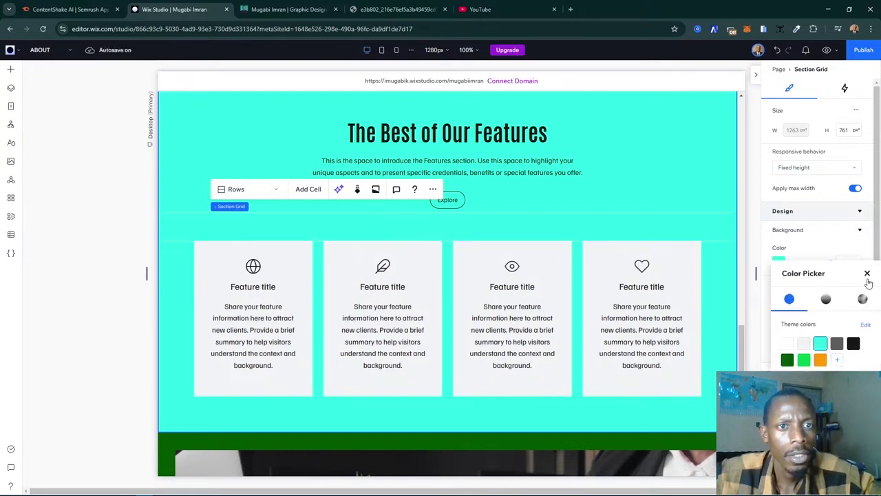
click(868, 274)
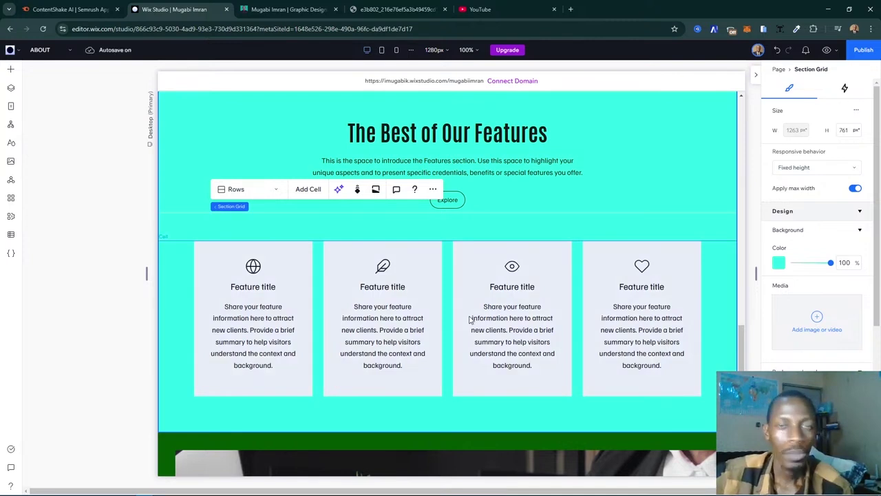
click(511, 312)
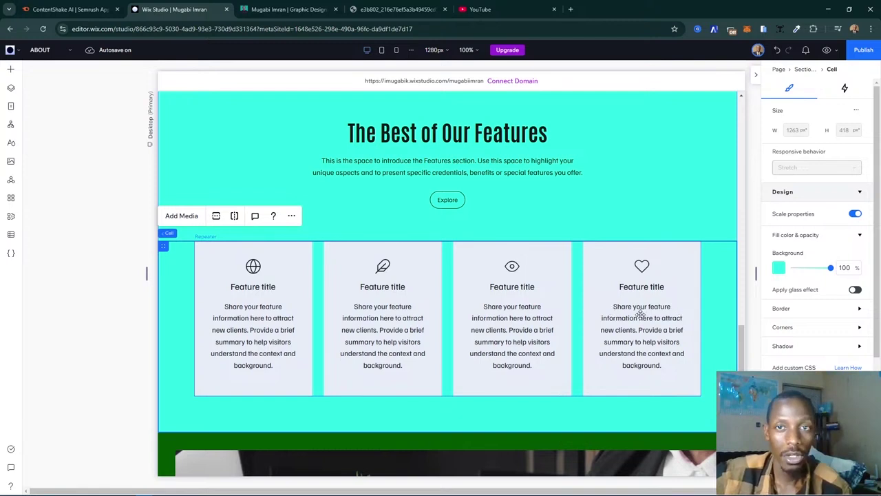
- Add a fifth and a sixth card to the features repeater, going from 4 to 6 items
click(467, 306)
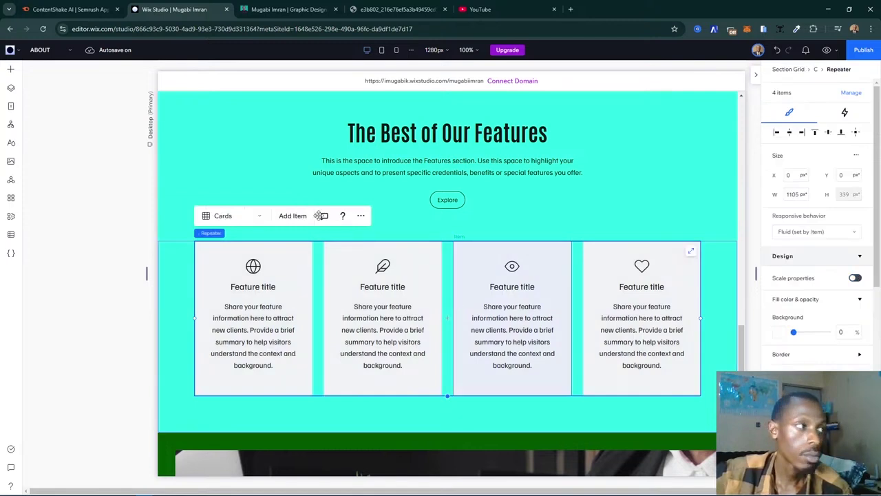
click(287, 217)
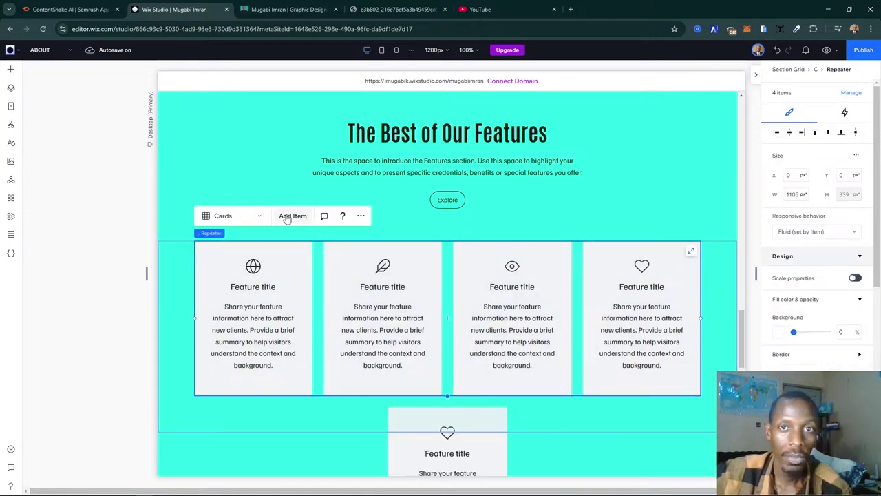
click(286, 214)
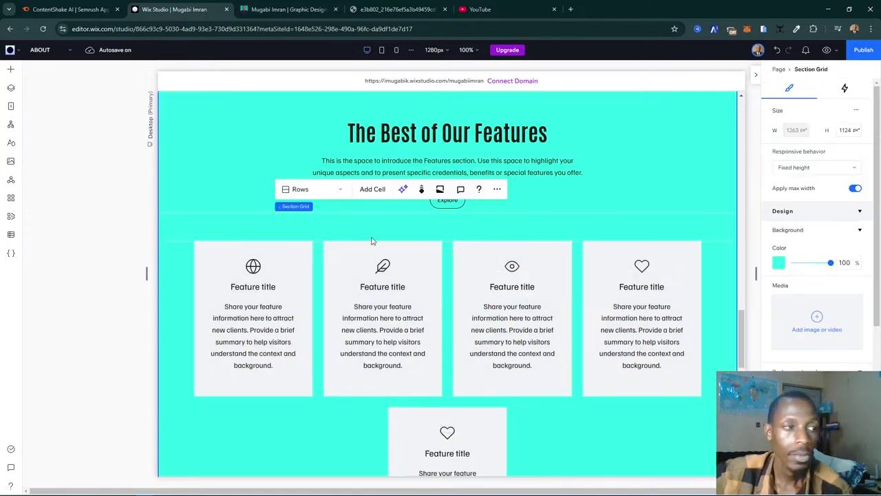
scroll(531, 295, down, 2)
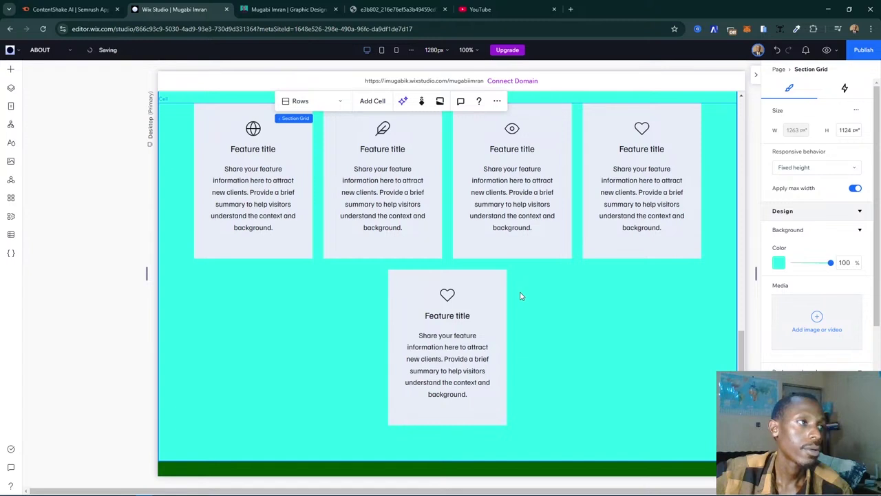
scroll(521, 296, up, 1)
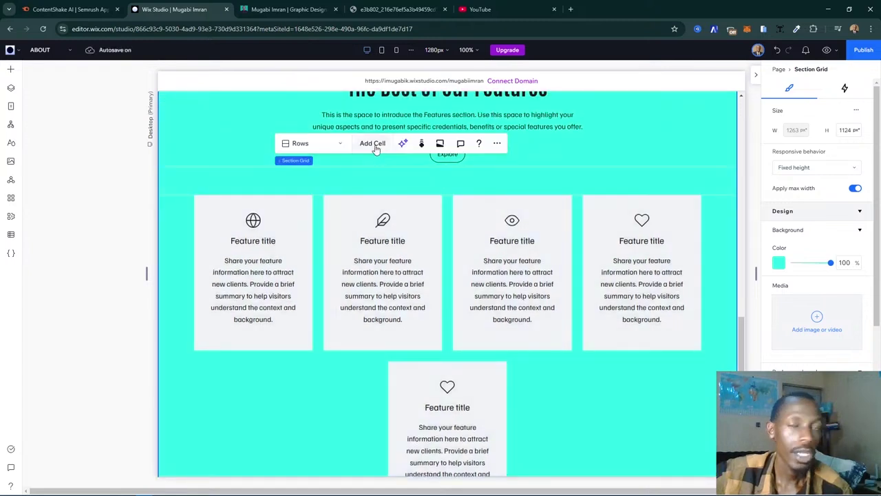
click(424, 255)
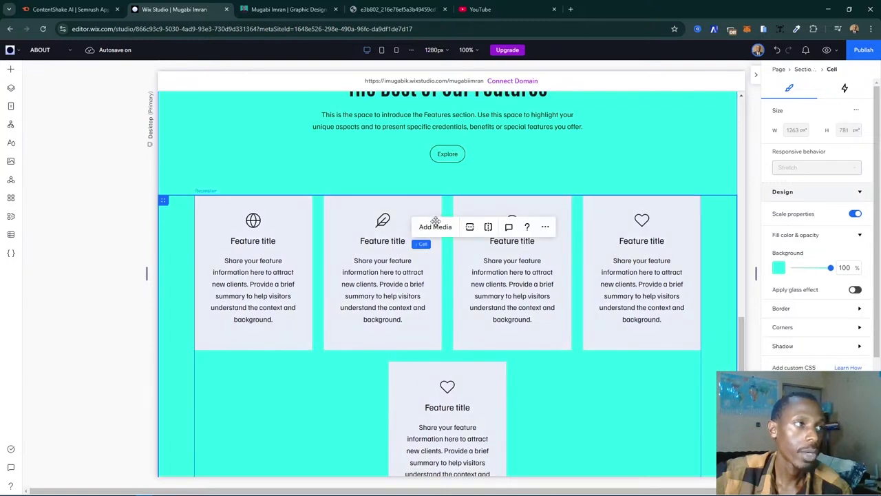
click(378, 248)
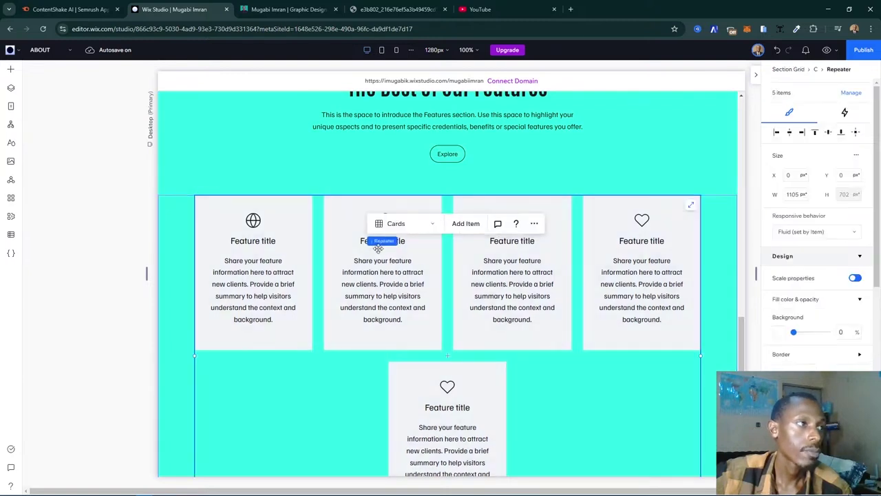
click(461, 224)
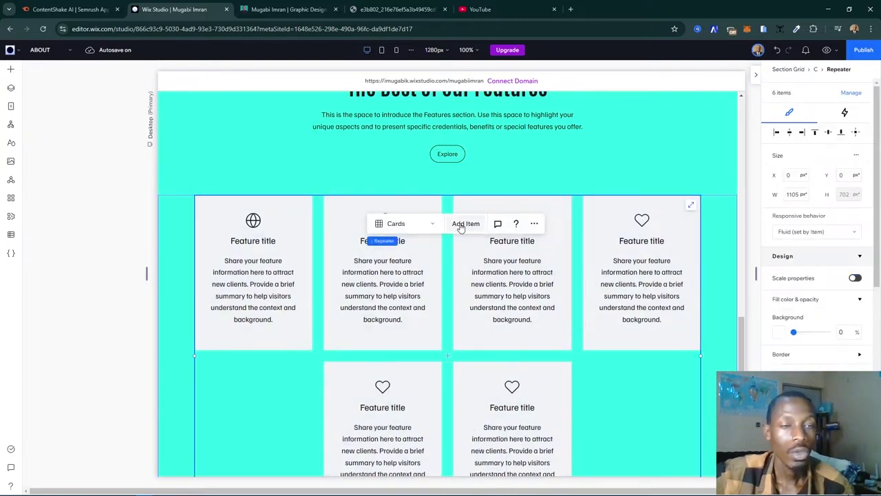
click(612, 369)
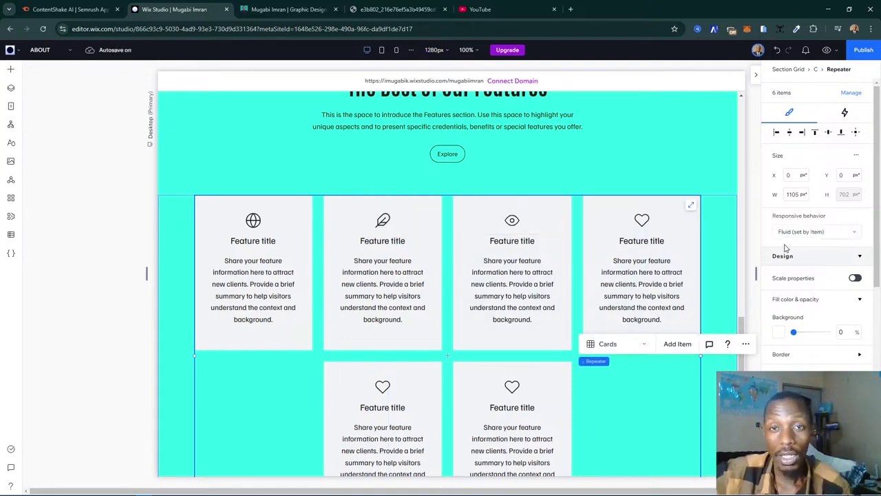
- Lay the repeater out three cards per row with 10 px horizontal and vertical gaps
scroll(797, 224, down, 3)
scroll(809, 189, down, 2)
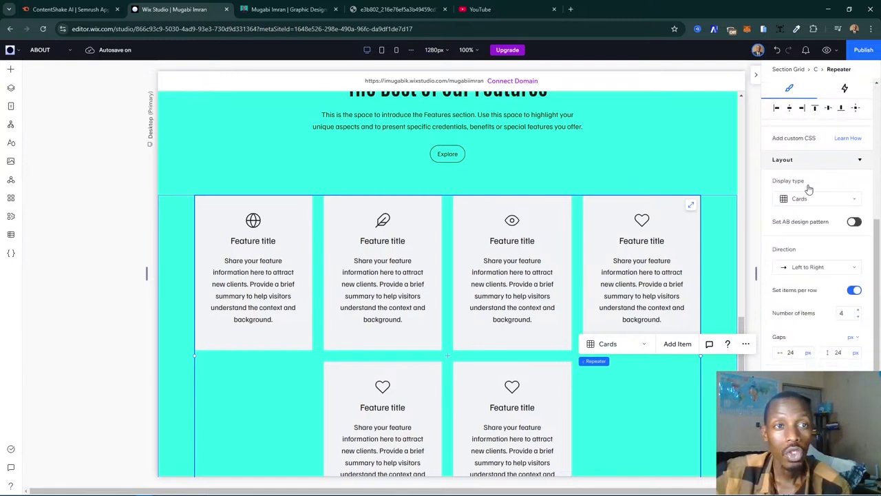
scroll(820, 265, down, 2)
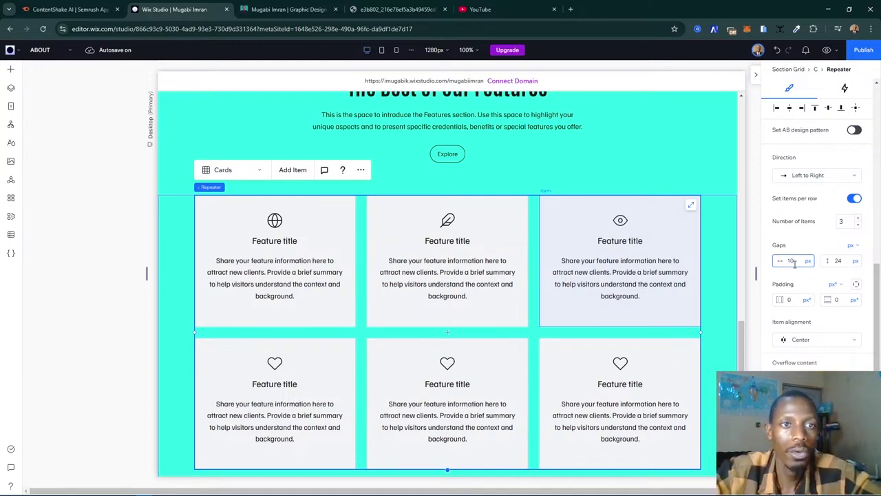
key(Tab)
text(10)
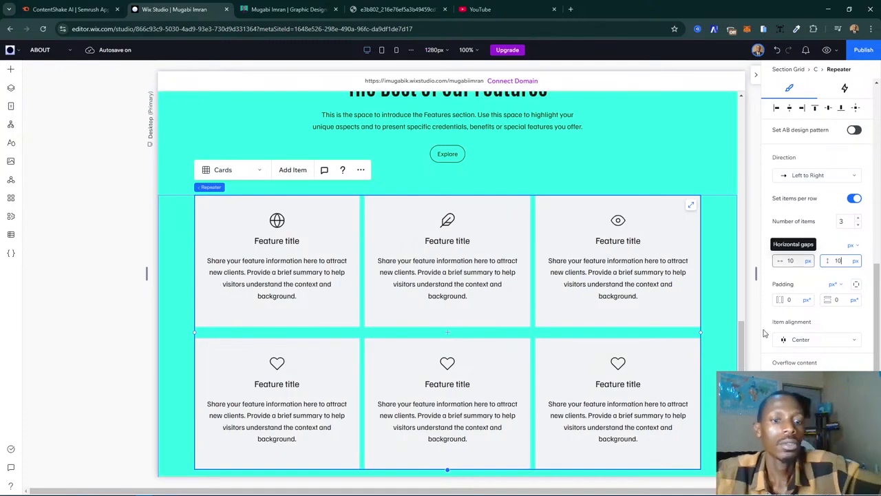
key(Return)
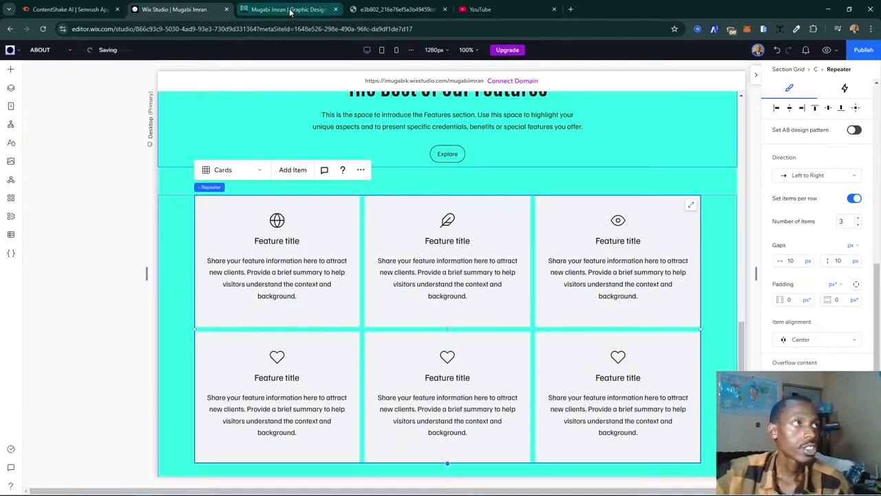
- Copy 'Website Audit' and its description from the live site into the first feature card
click(290, 12)
triple_click(275, 236)
key(ctrl+c)
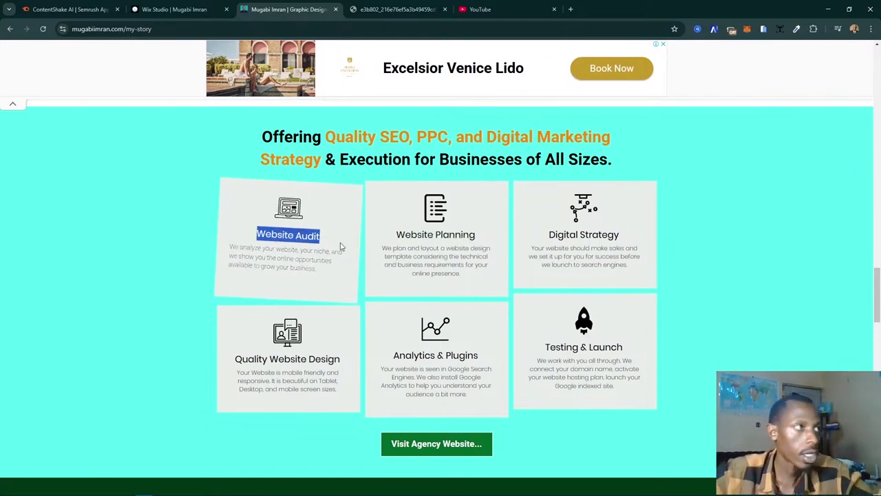
key(ctrl+shift+Tab)
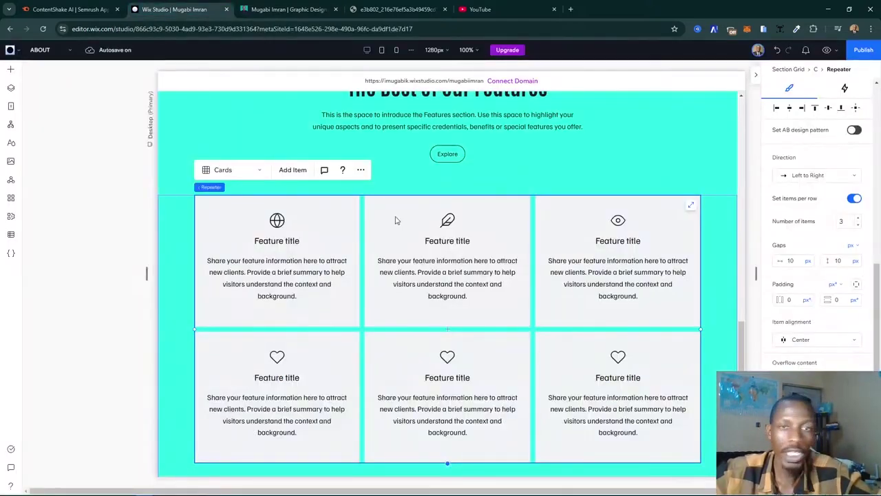
click(278, 237)
click(277, 237)
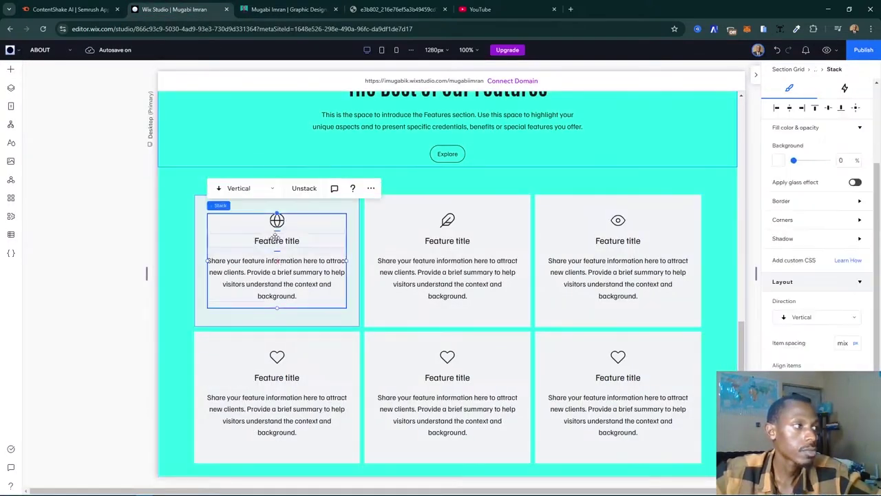
click(276, 237)
click(229, 208)
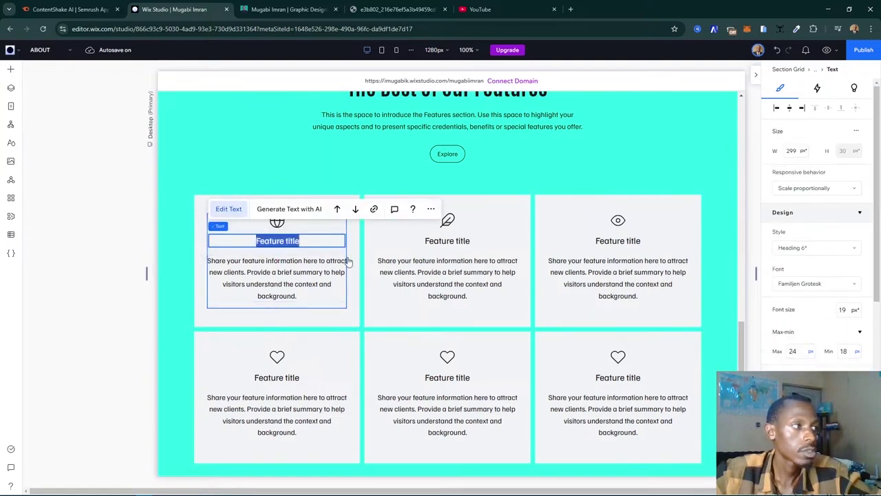
key(ctrl+v)
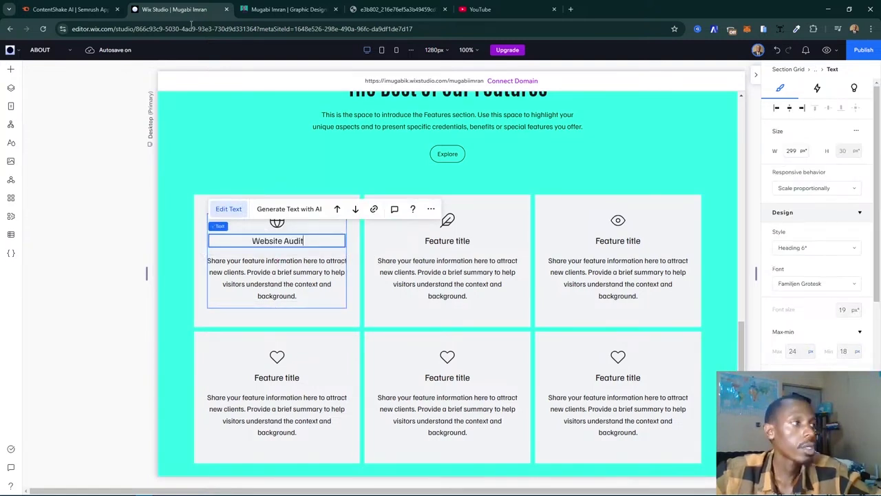
click(288, 9)
click(281, 253)
triple_click(281, 253)
key(ctrl+c)
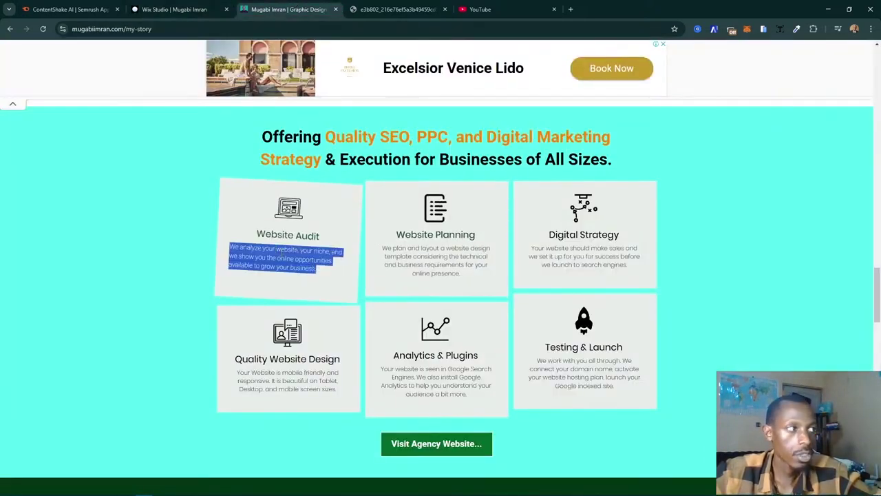
click(173, 9)
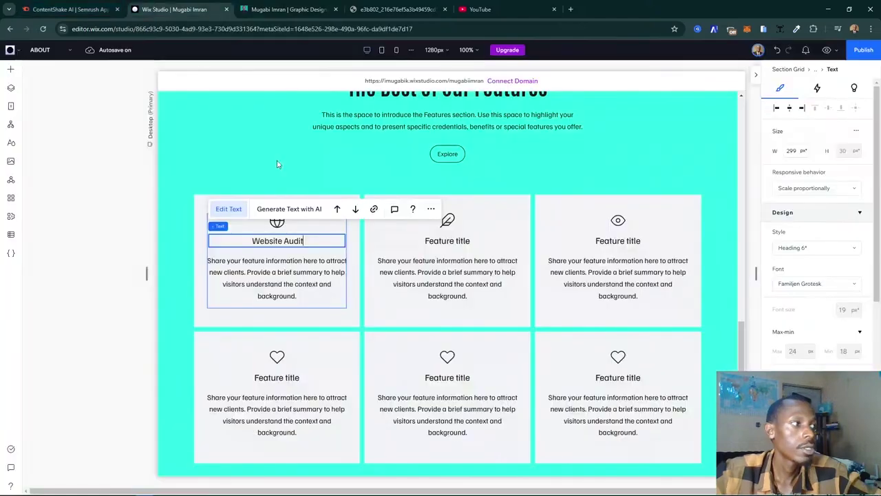
triple_click(269, 290)
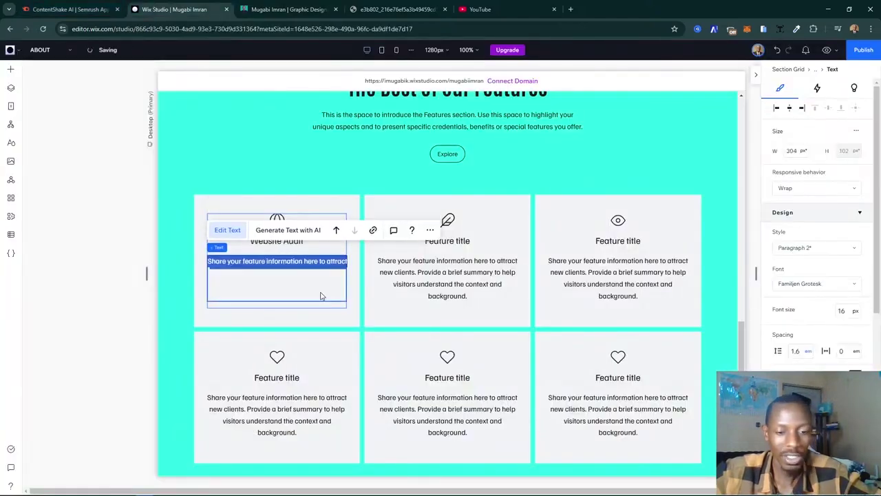
key(ctrl+v)
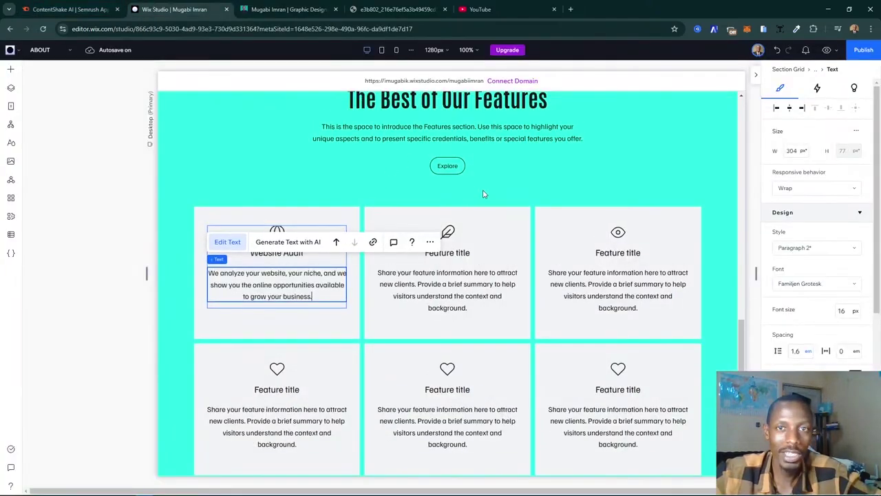
- Copy 'Website Planning' and its description from the live site into the second card
click(288, 9)
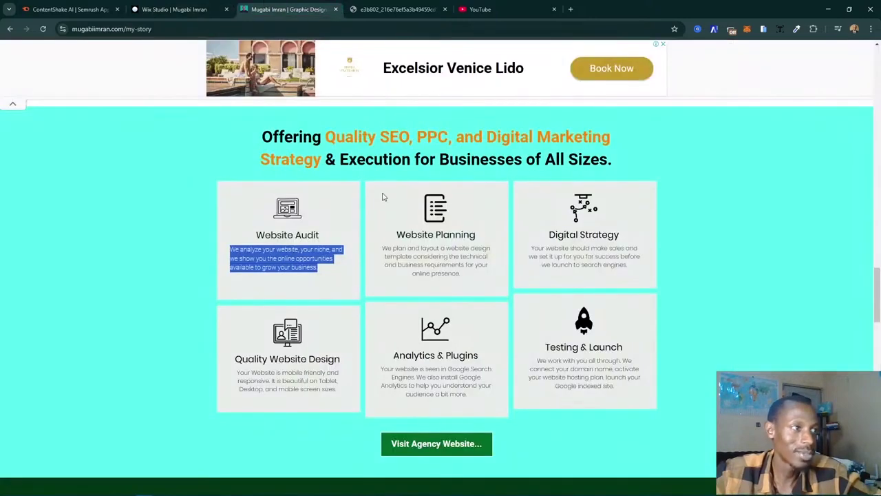
triple_click(427, 234)
key(ctrl+c)
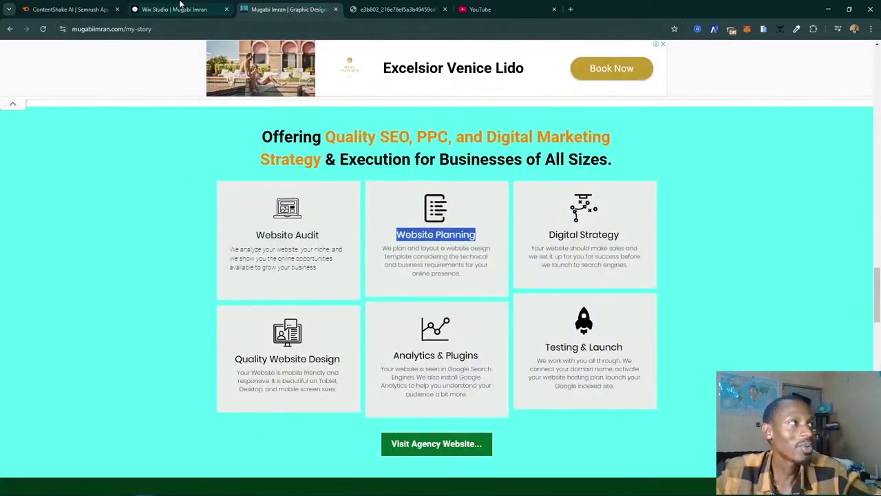
click(174, 9)
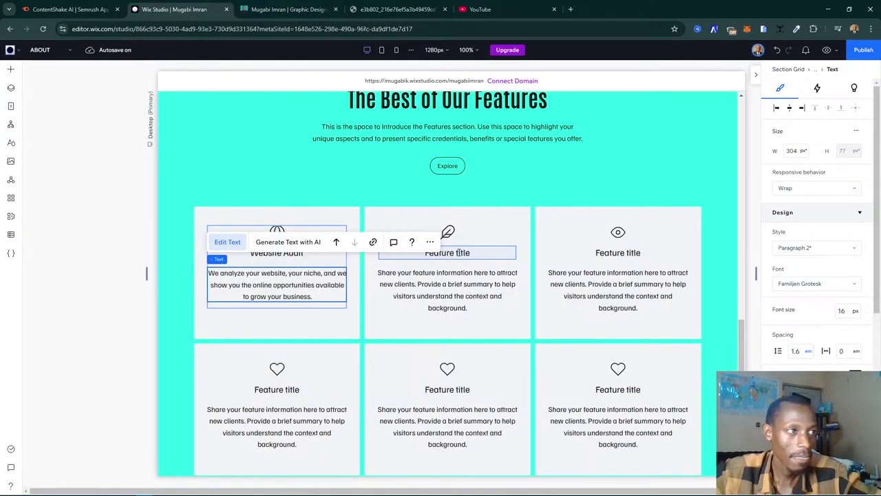
double_click(516, 255)
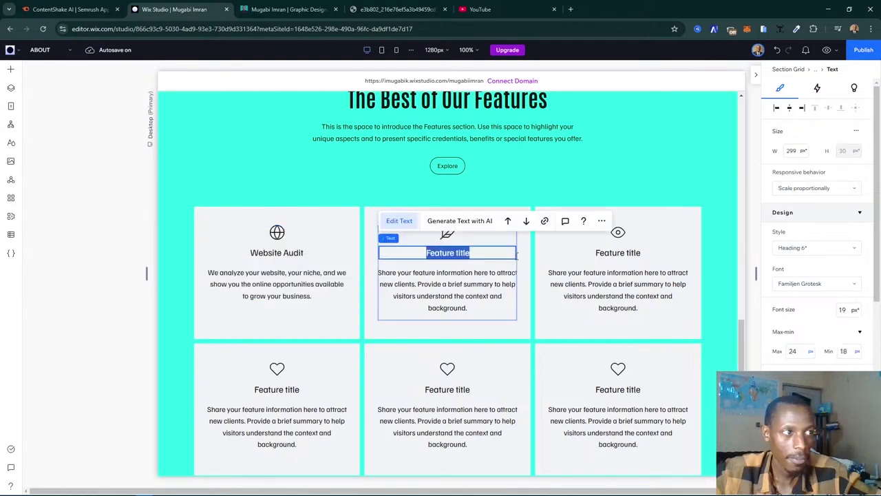
key(ctrl+v)
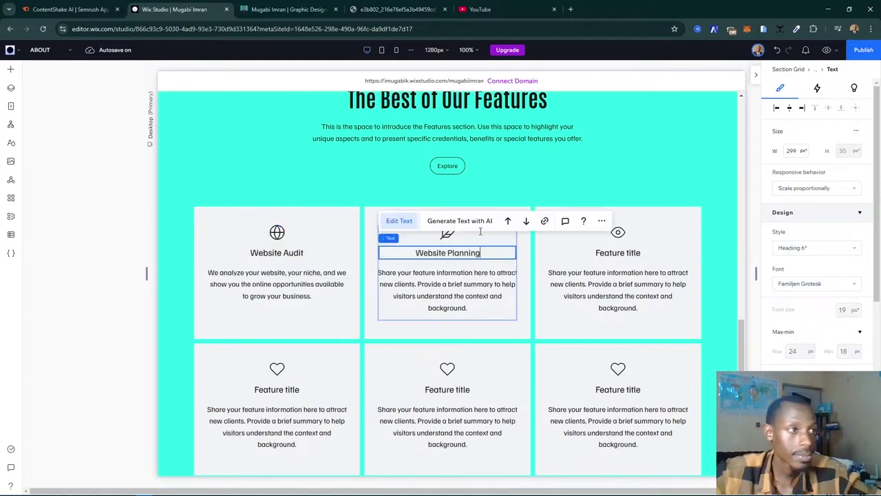
click(288, 9)
drag(382, 246, 459, 274)
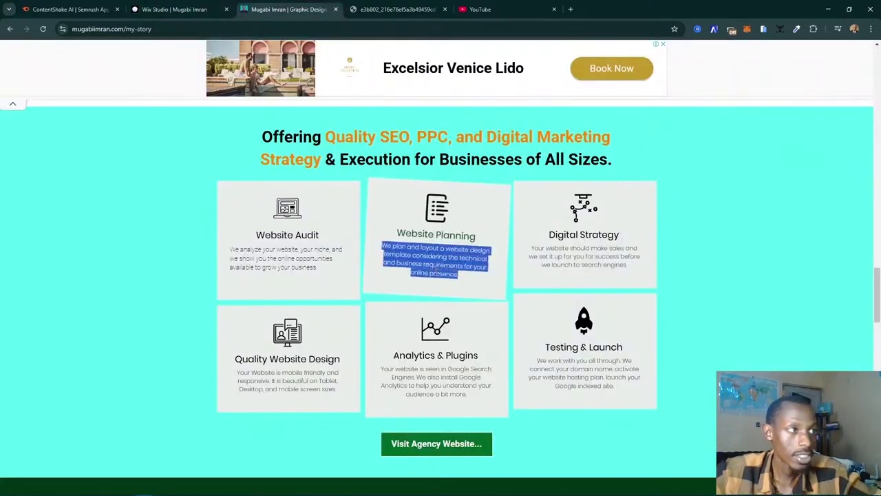
click(172, 9)
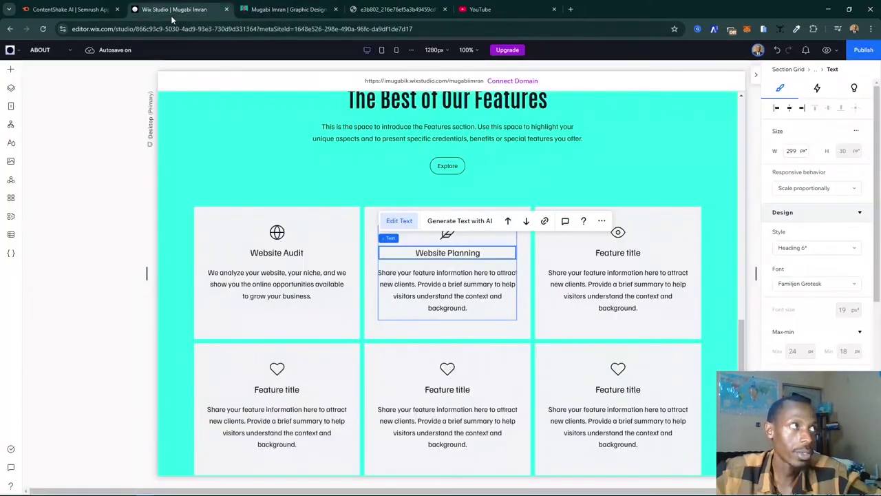
double_click(434, 284)
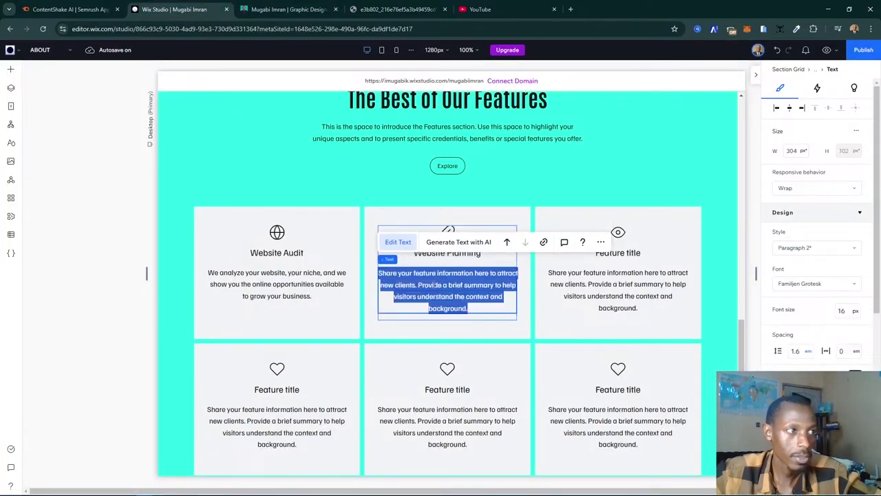
text(We plan and layout a website design template considering the technical and business requirements for your online presence.)
- Title the third card 'Digital Strategy' using the live site's heading
click(288, 9)
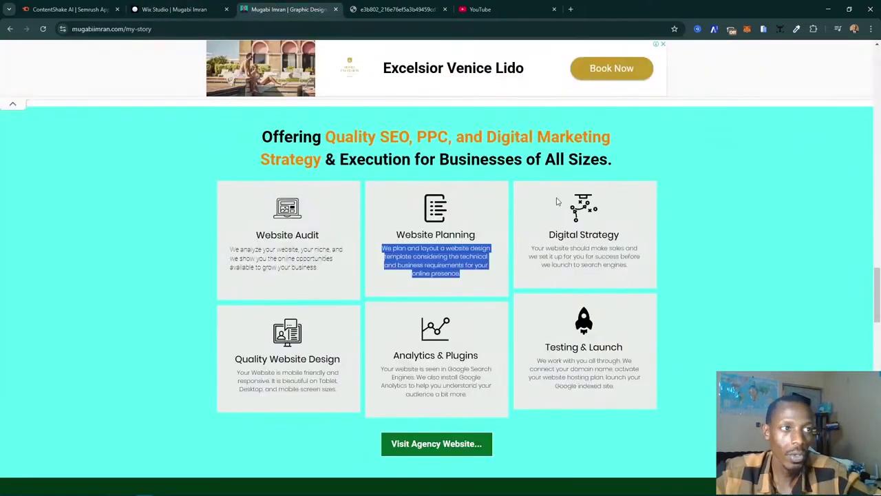
triple_click(563, 233)
key(ctrl+c)
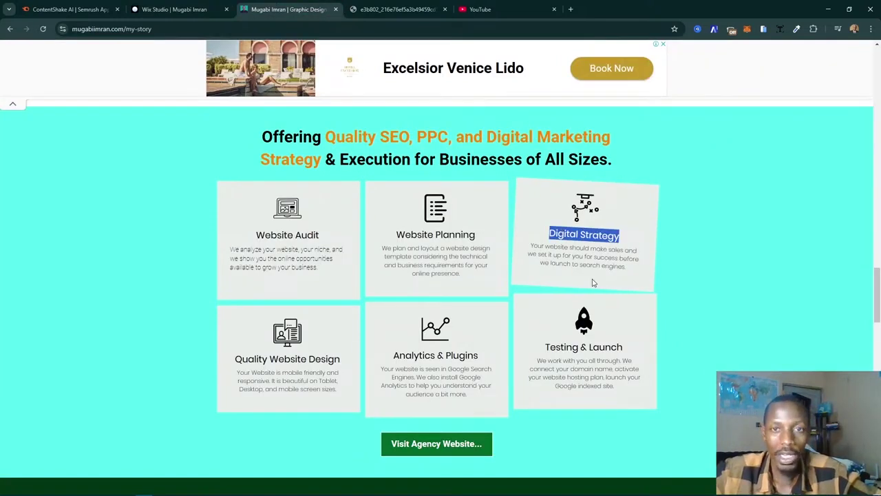
key(ctrl+shift+Tab)
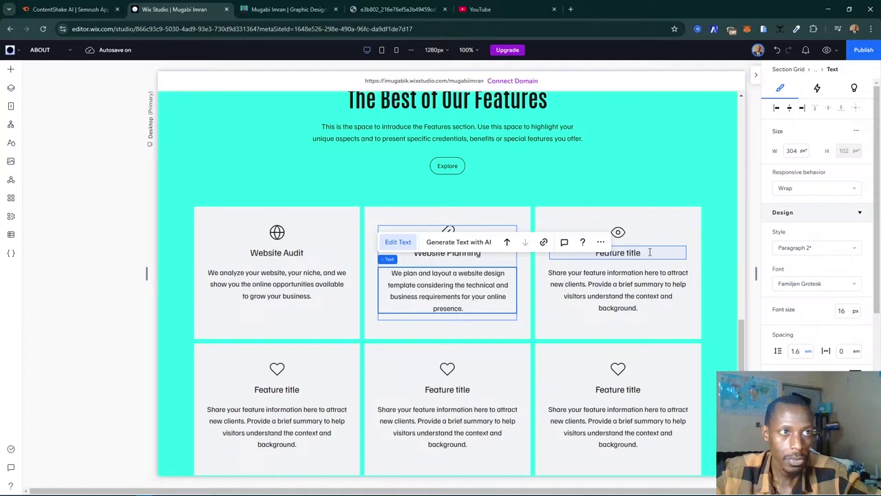
triple_click(650, 252)
key(ctrl+v)
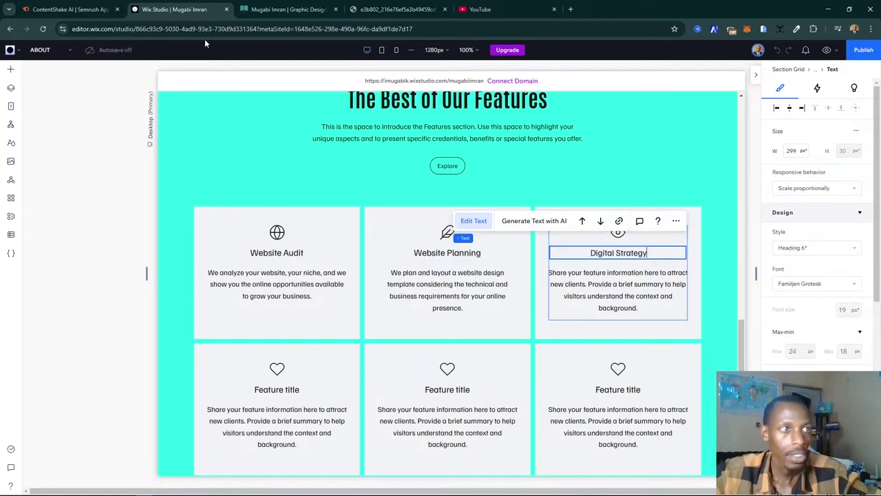
click(282, 9)
scroll(551, 324, down, 3)
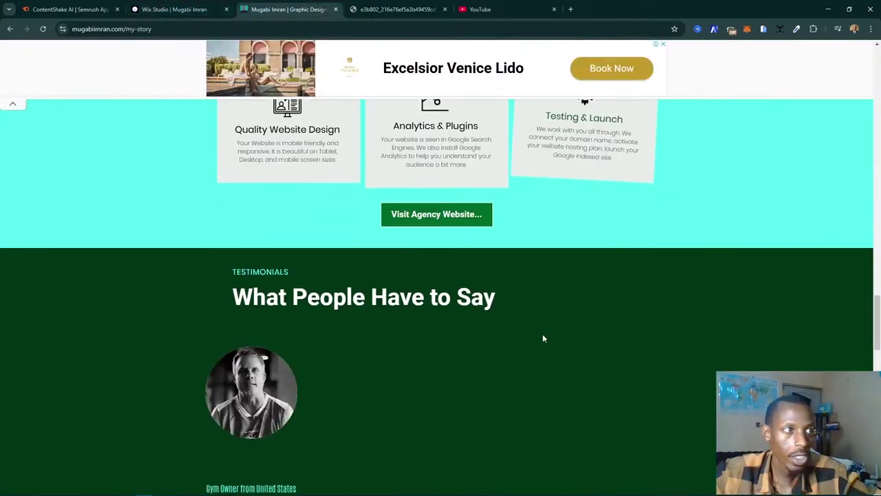
scroll(543, 339, down, 2)
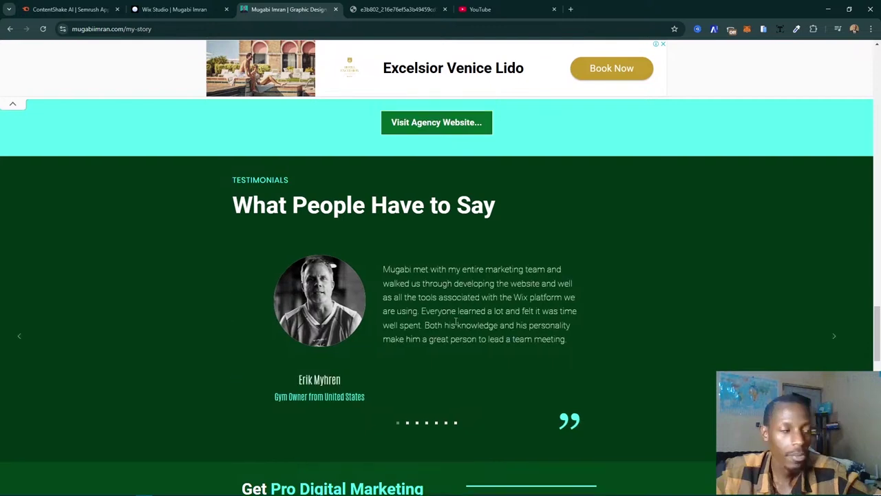
scroll(557, 378, down, 6)
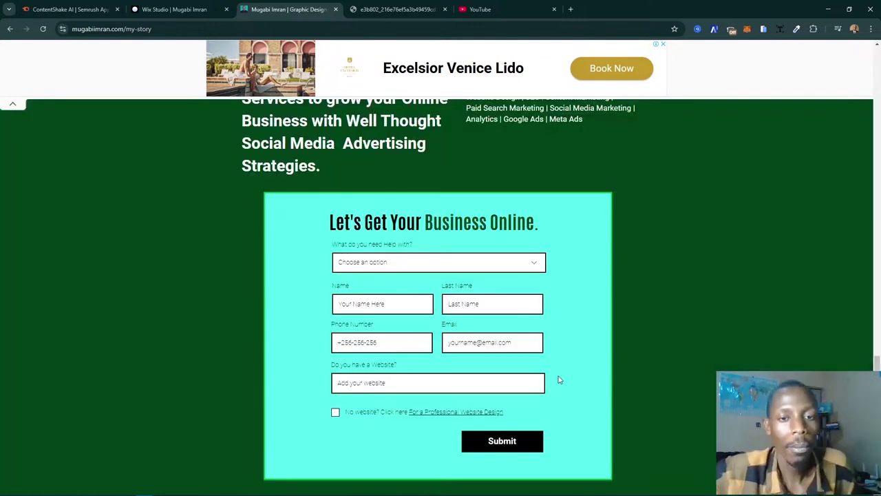
scroll(558, 377, down, 4)
scroll(553, 356, up, 1)
scroll(554, 356, down, 1)
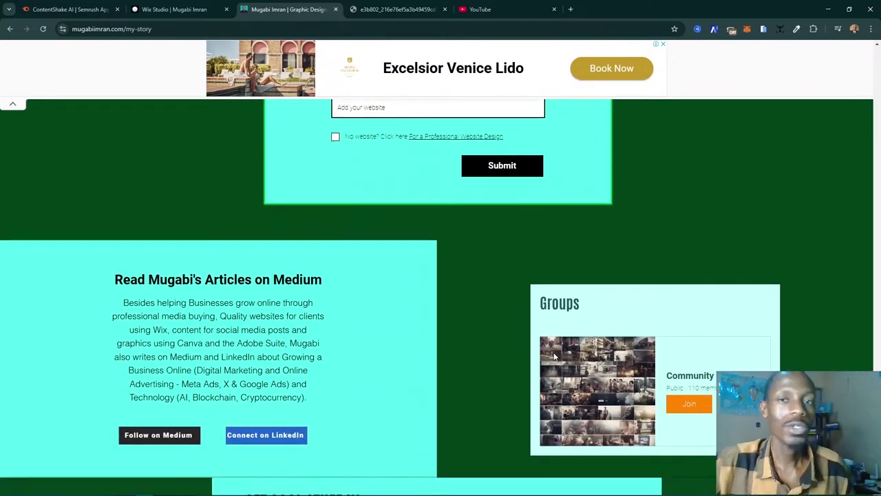
scroll(554, 356, up, 1)
scroll(554, 355, down, 1)
scroll(552, 351, up, 4)
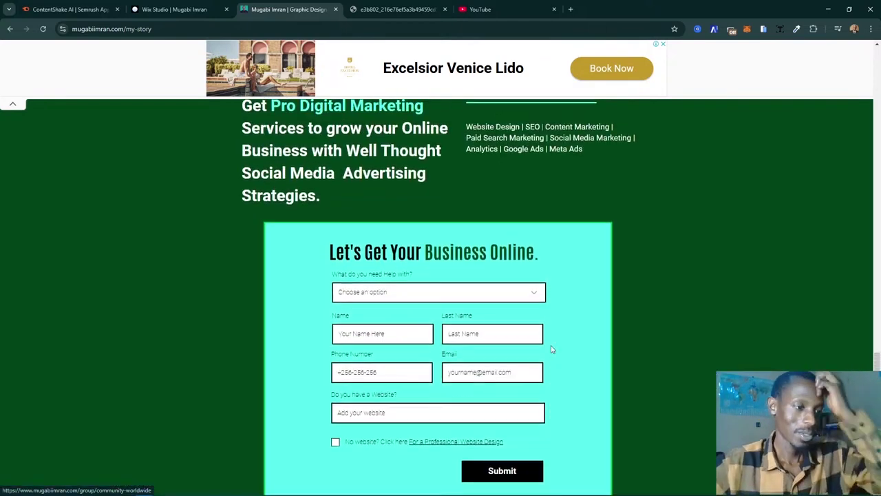
scroll(551, 350, down, 2)
scroll(462, 301, up, 5)
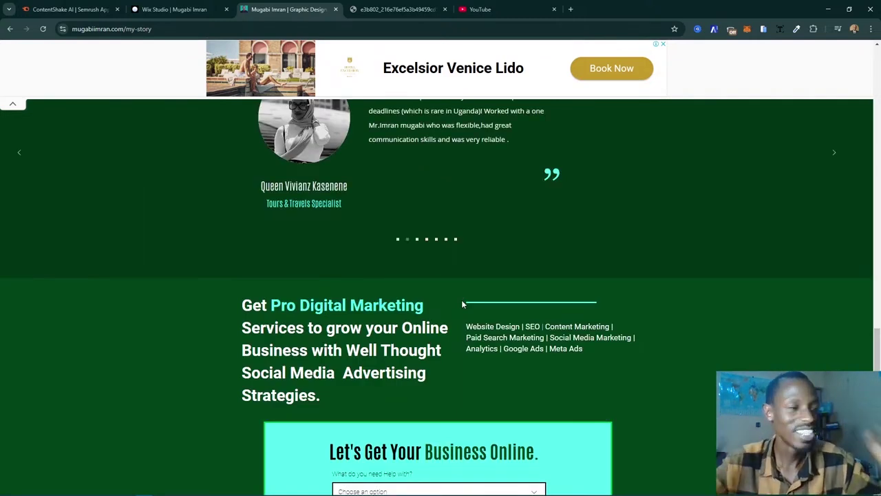
scroll(463, 305, up, 8)
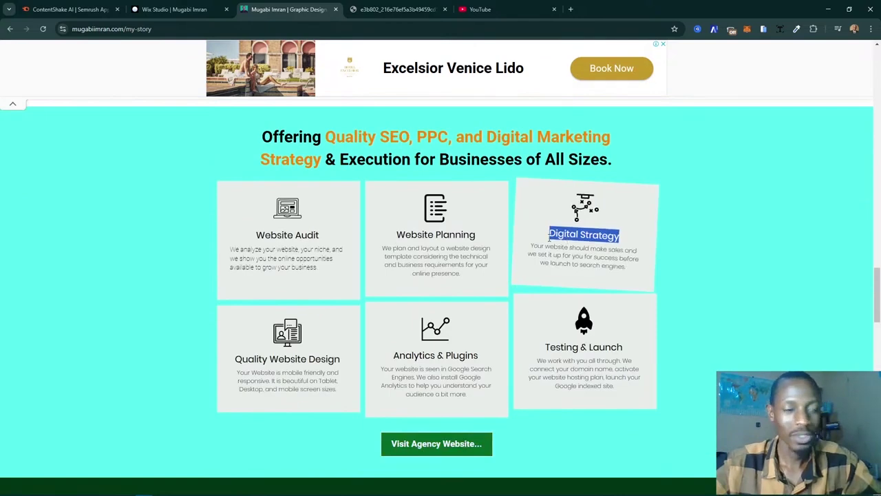
- Paste the live site's Digital Strategy description into the third card
key(ctrl+shift+Tab)
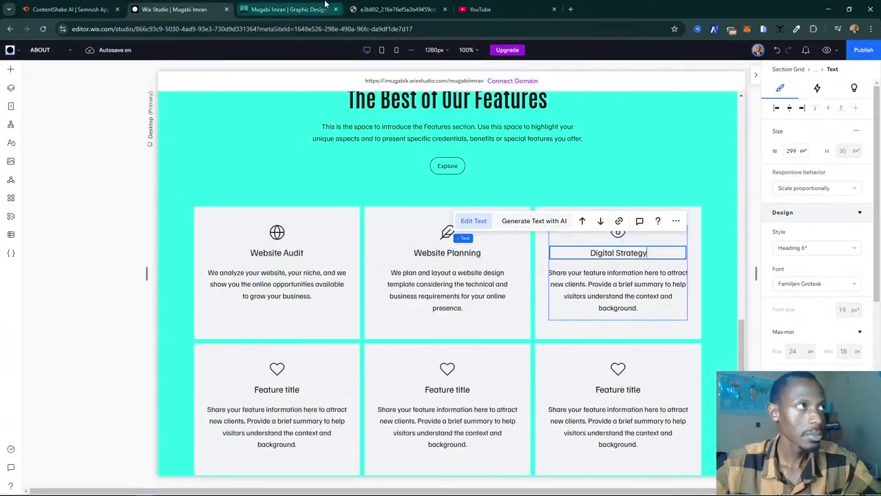
click(289, 9)
triple_click(580, 259)
key(ctrl+c)
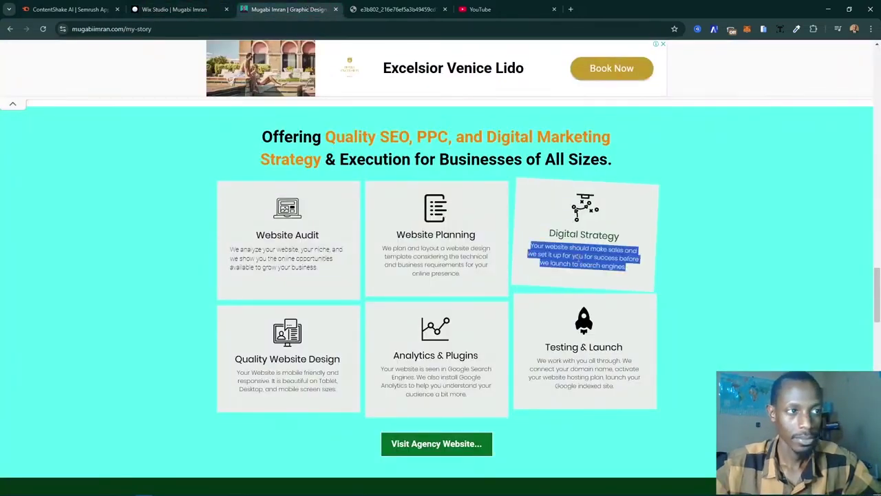
key(ctrl+shift+Tab)
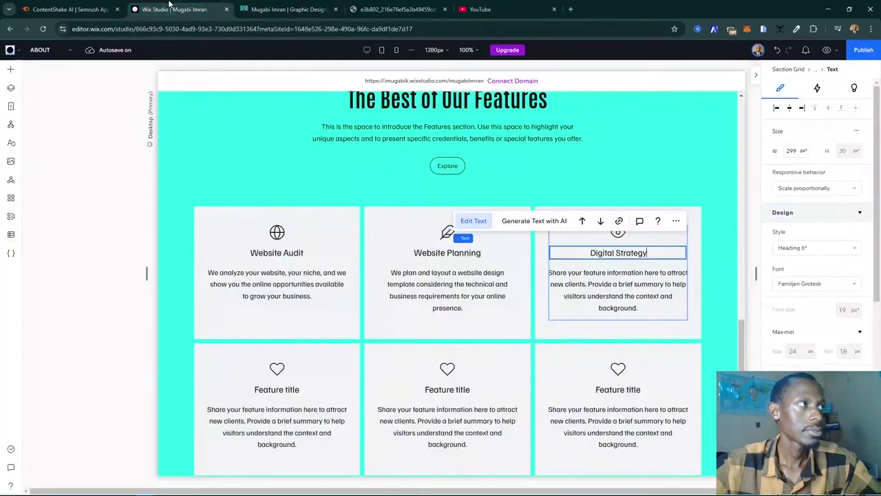
double_click(604, 308)
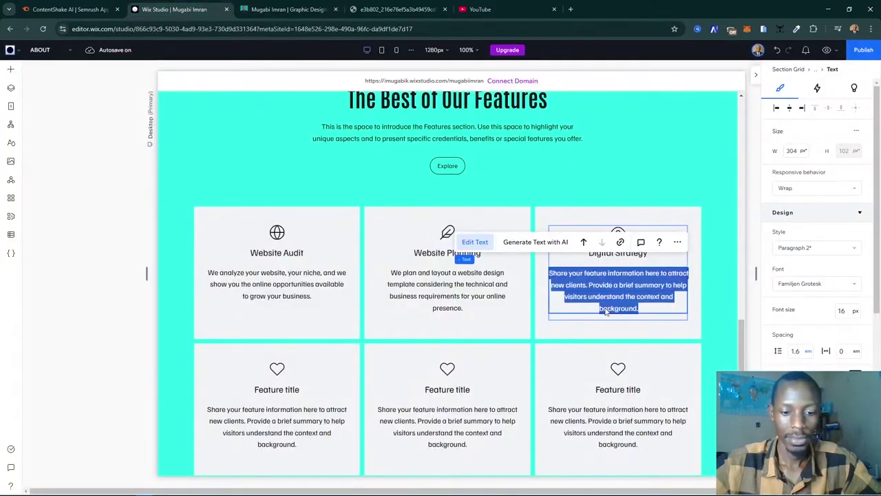
key(ctrl+v)
- Title the bottom-left card 'Quality Website Design'
key(ctrl+Tab)
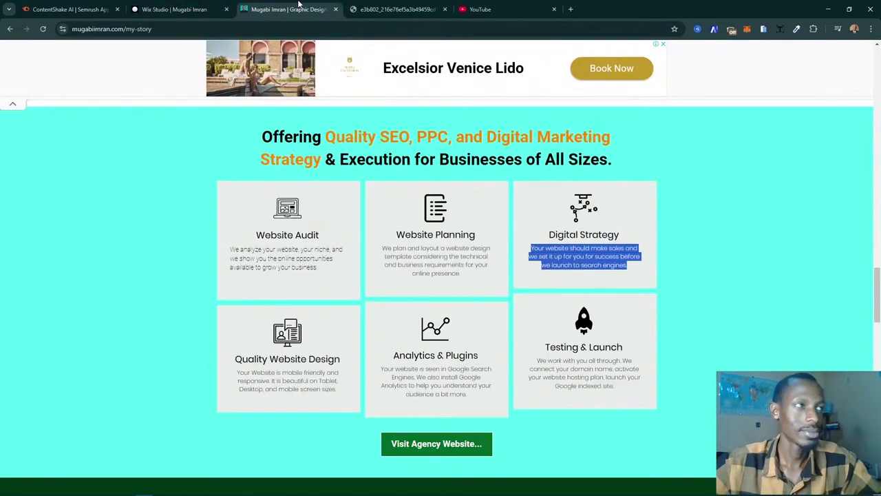
triple_click(266, 354)
key(ctrl+c)
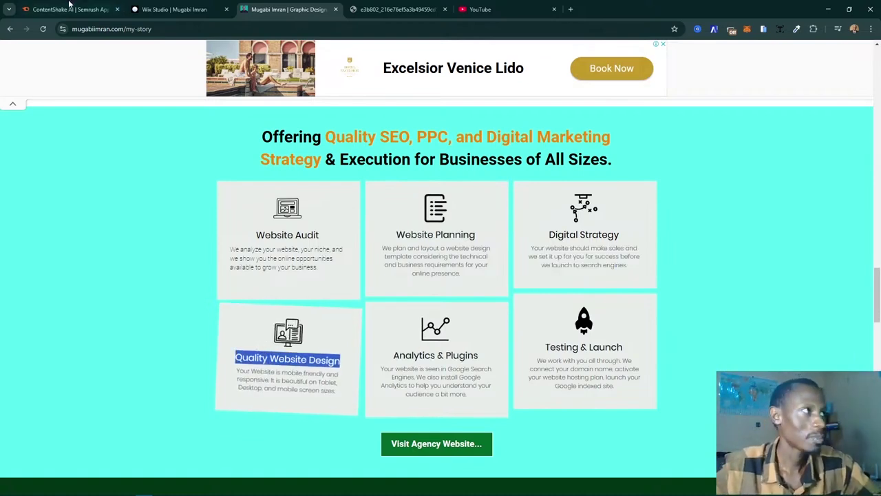
click(174, 9)
scroll(290, 389, down, 2)
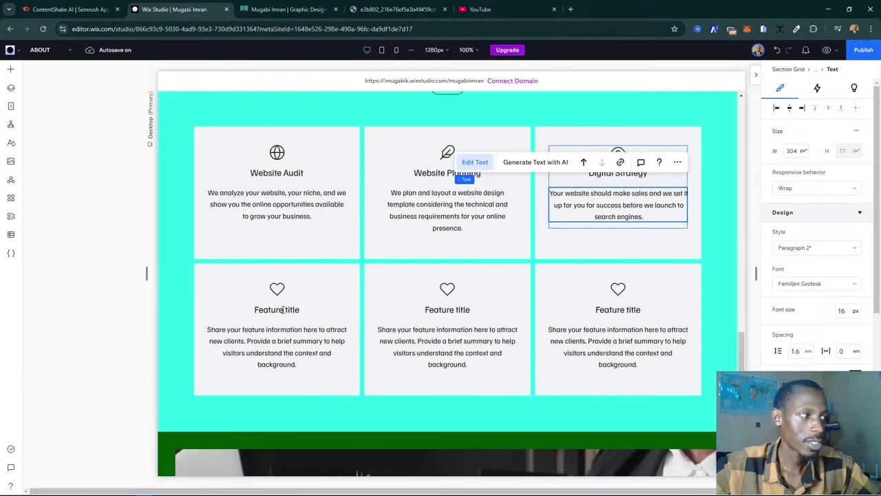
click(283, 310)
double_click(282, 310)
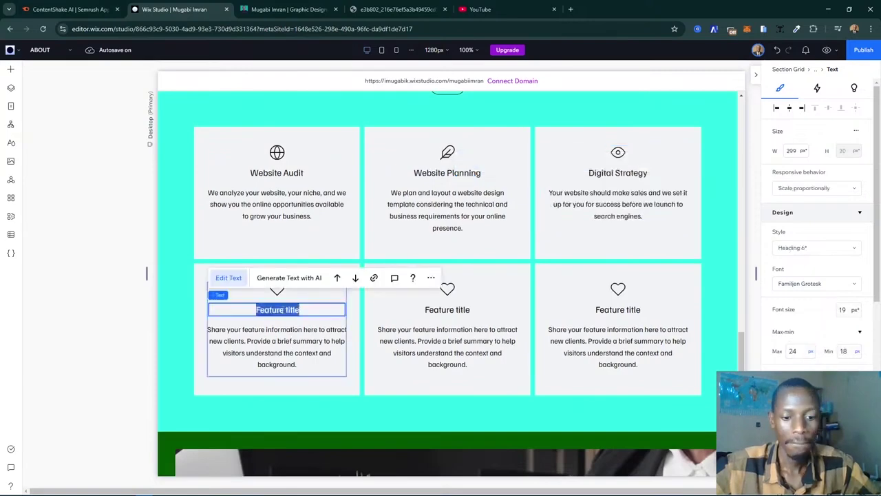
key(ctrl+v)
- Replace the bottom-left card's placeholder with the Quality Website Design description
key(ctrl+Tab)
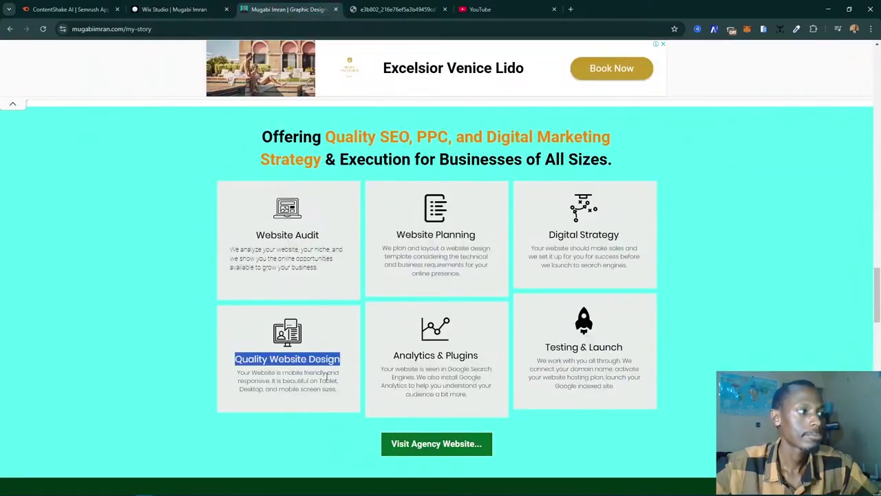
triple_click(295, 394)
key(ctrl+c)
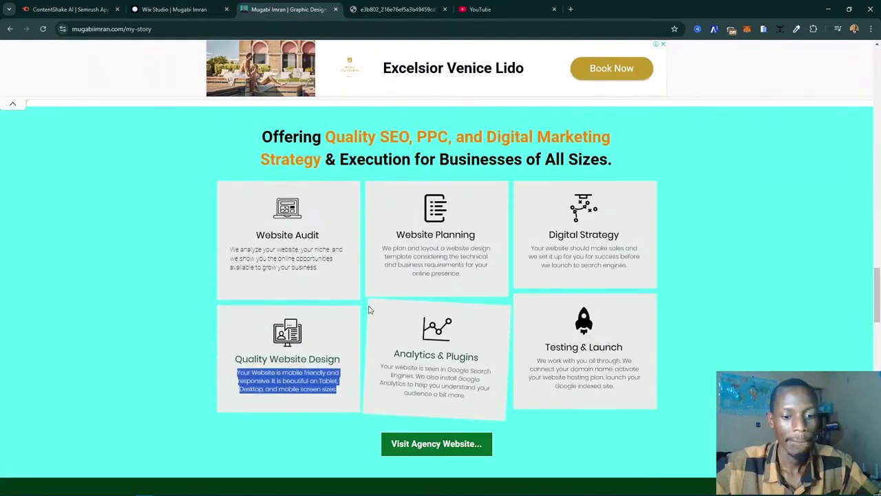
click(176, 9)
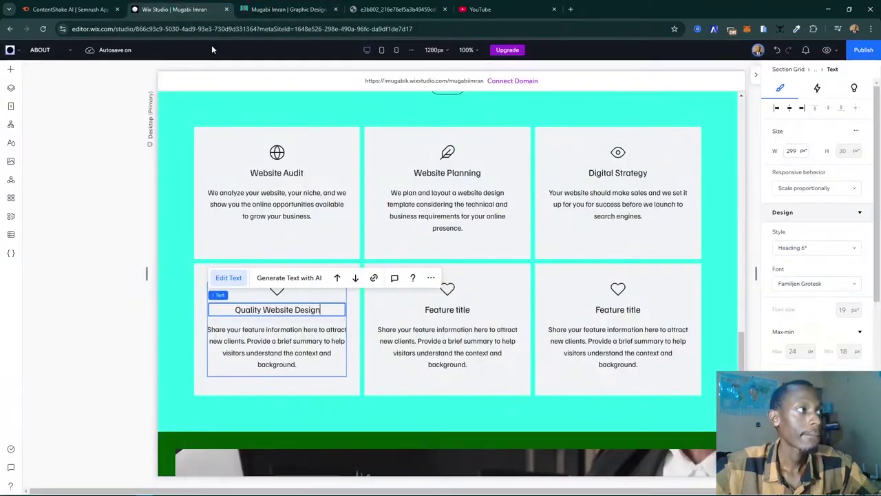
click(299, 336)
triple_click(298, 337)
key(ctrl+v)
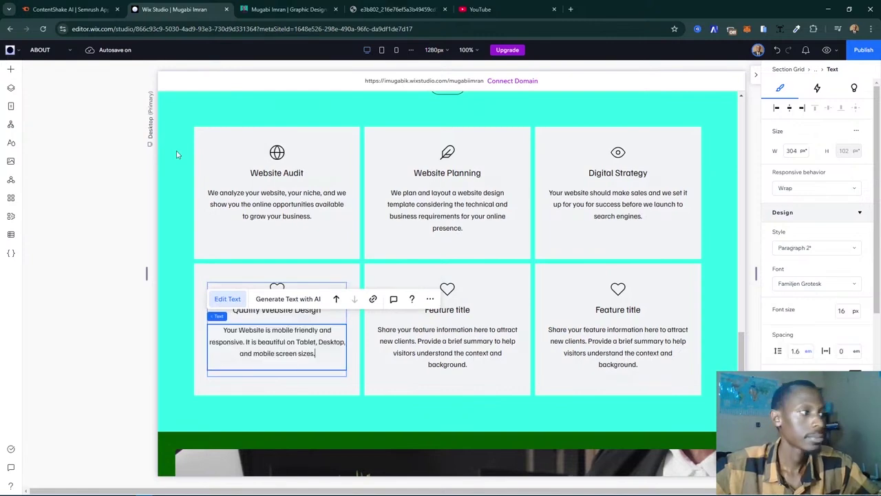
click(289, 9)
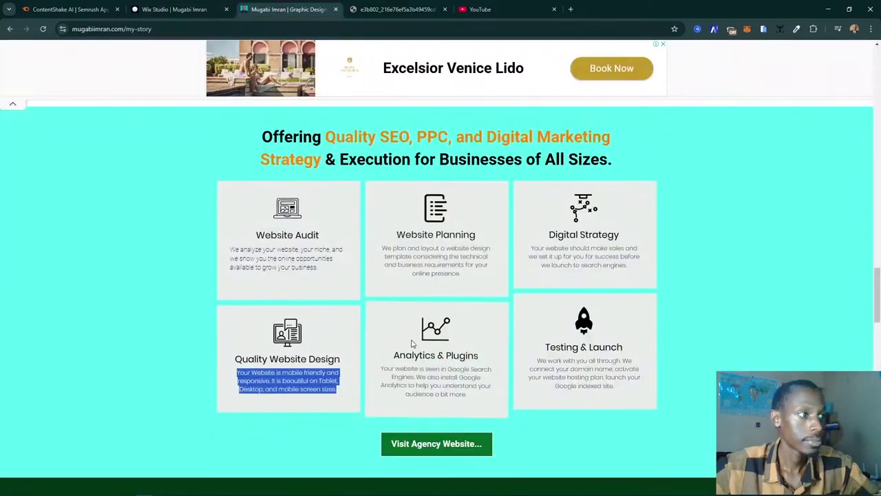
key(ctrl+shift+Tab)
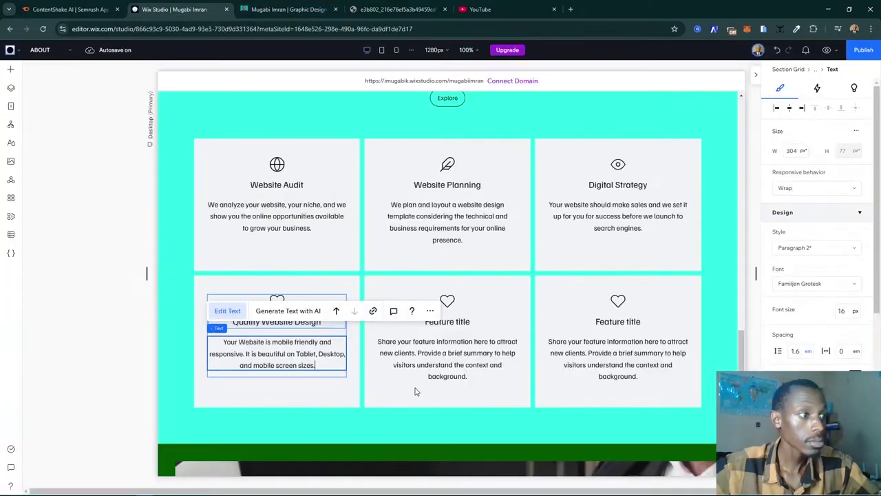
- Paste 'Analytics & Plugins' into the middle card and title the bottom-right card 'Testing & Launch'
click(414, 356)
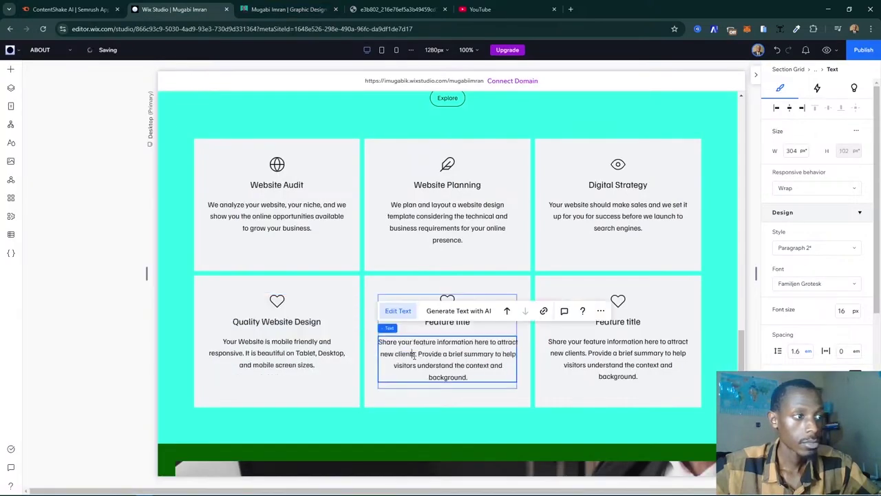
triple_click(415, 356)
text(Analytics & Plugins)
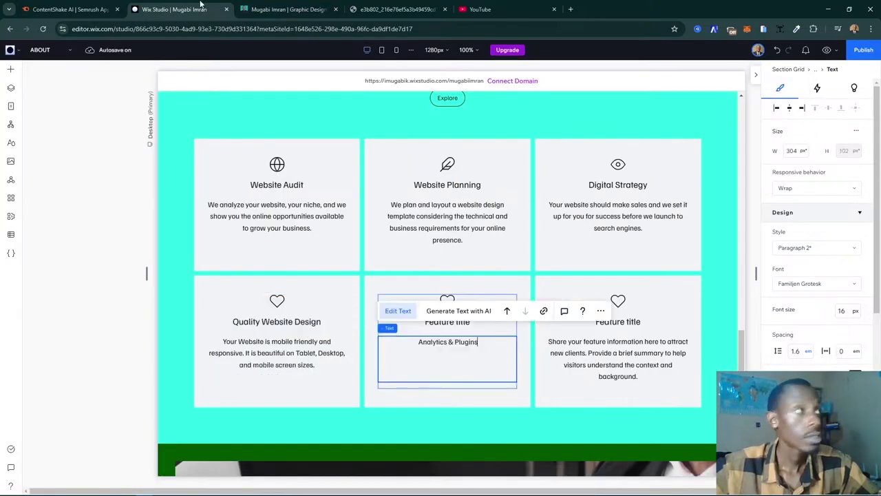
click(290, 8)
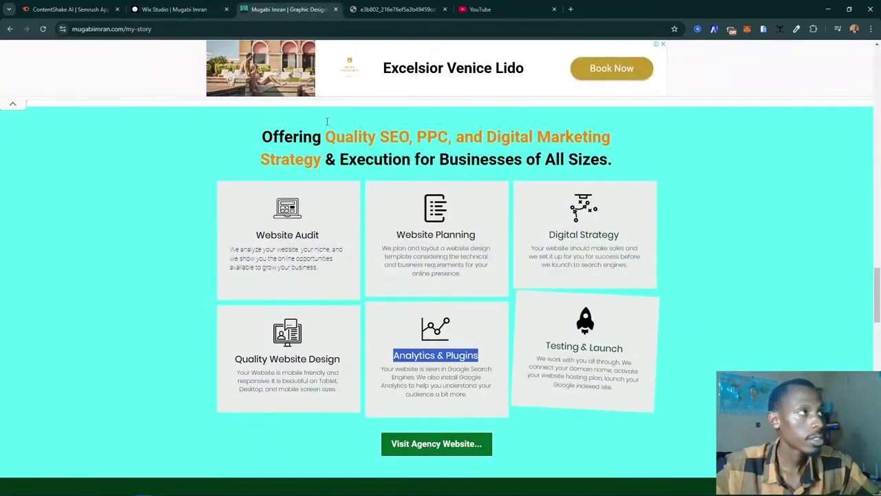
triple_click(555, 347)
key(ctrl+c)
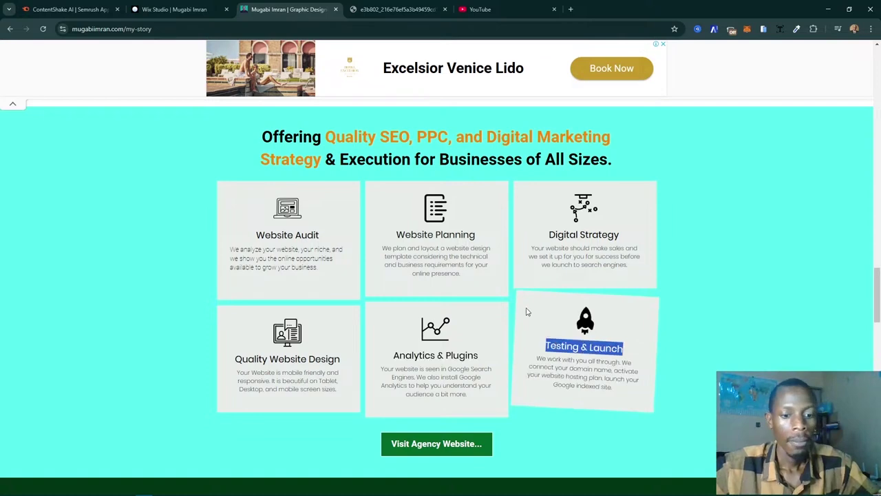
click(175, 9)
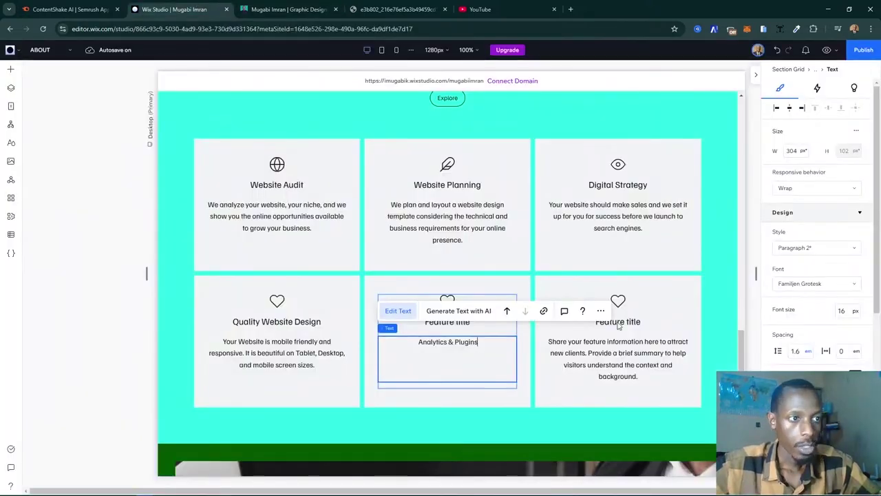
click(634, 357)
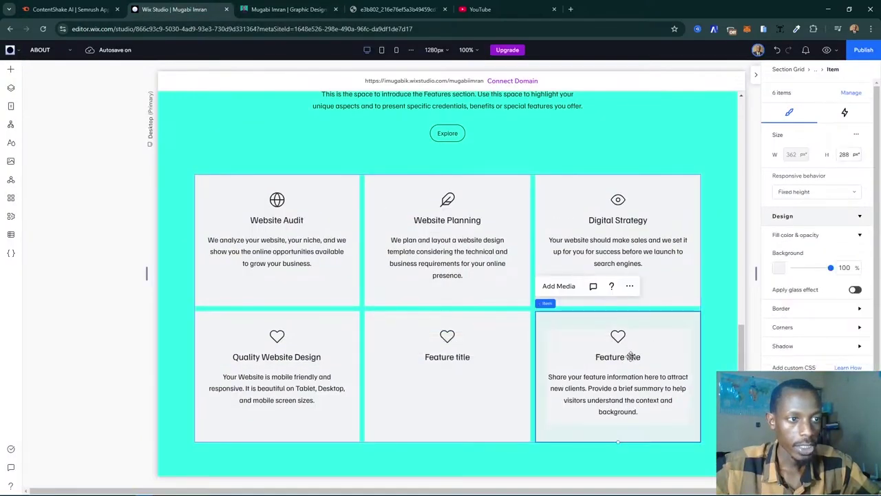
click(612, 356)
click(602, 353)
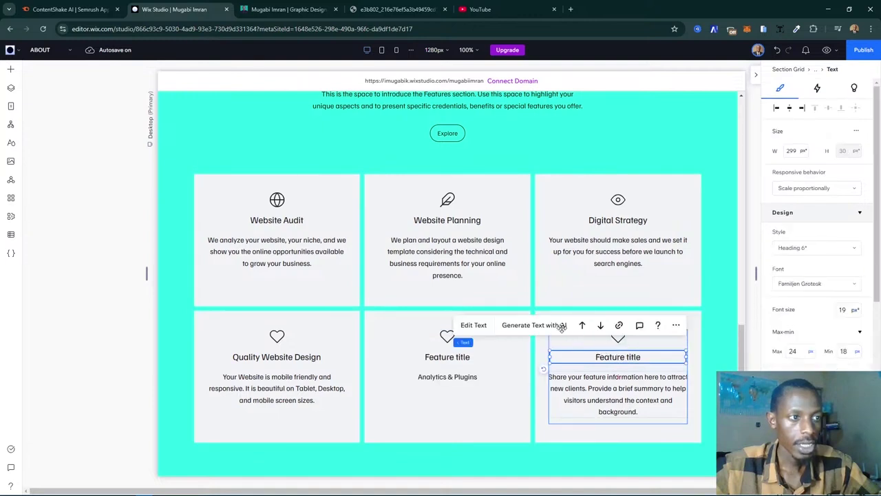
double_click(648, 359)
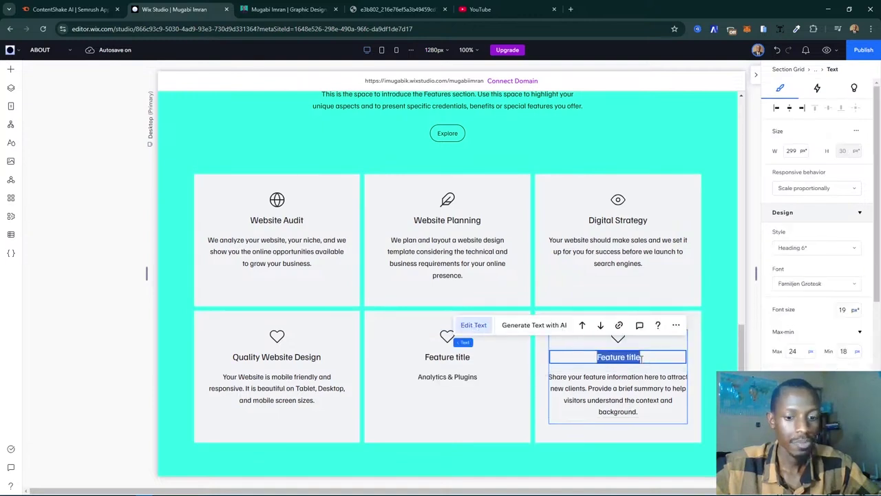
key(ctrl+v)
- Paste the live site's Testing & Launch description into the bottom-right card
click(300, 8)
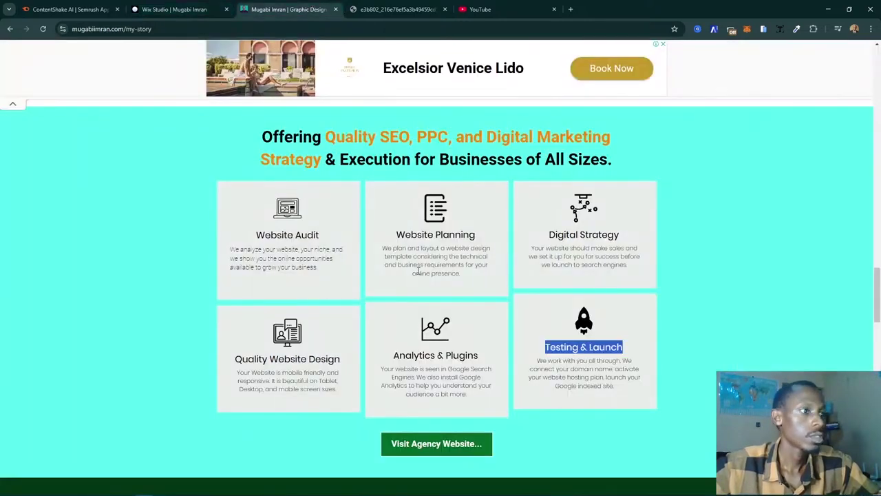
click(563, 352)
triple_click(563, 349)
triple_click(566, 367)
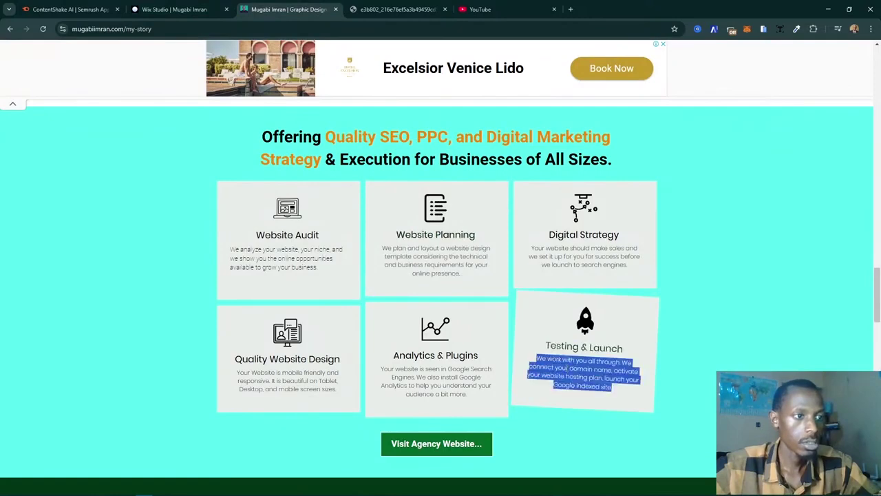
click(174, 9)
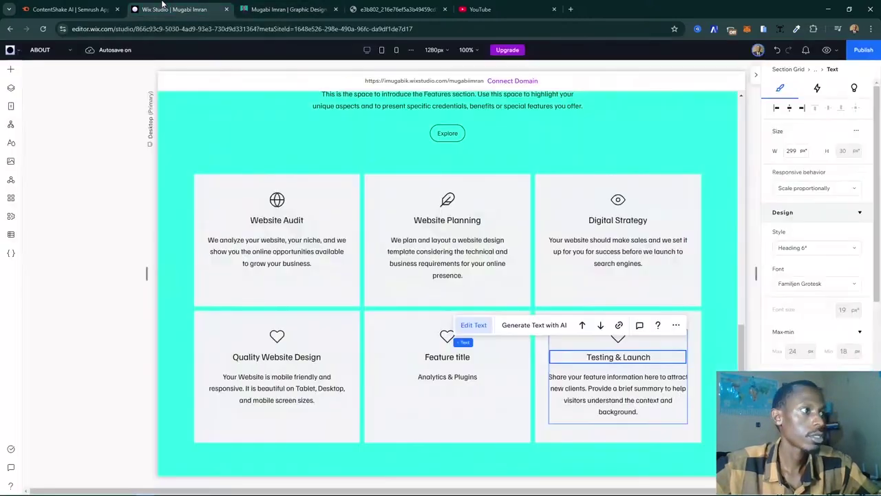
triple_click(608, 389)
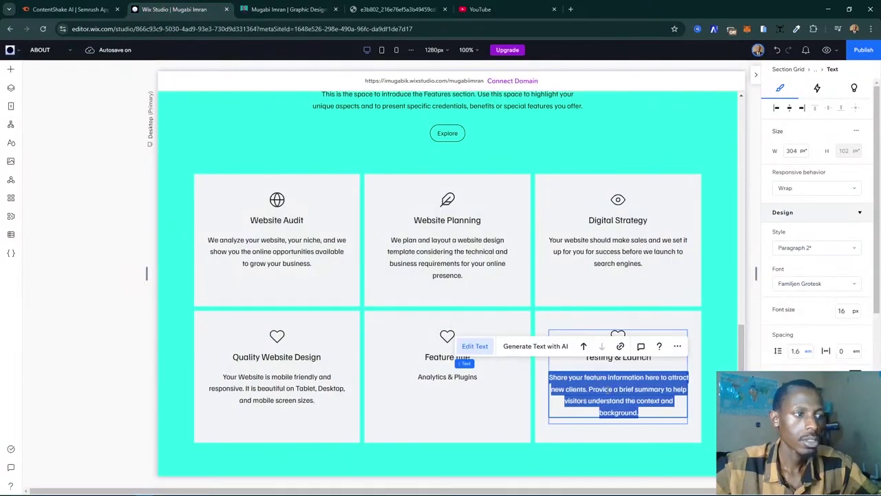
text(We work with you all through. We connect your domain name, activate your website hosting plan, launch your Google indexed site.)
- Set the middle card's title to 'Analytics & Plugins'
click(288, 9)
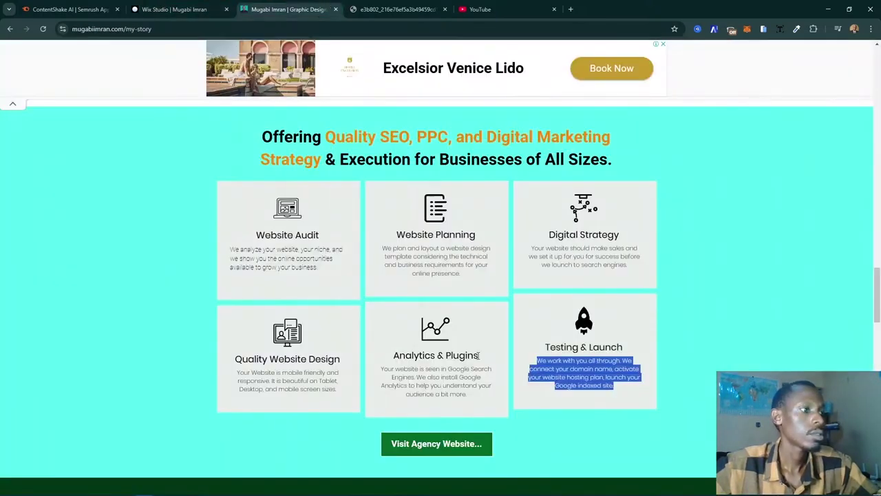
click(438, 378)
triple_click(436, 355)
key(ctrl+c)
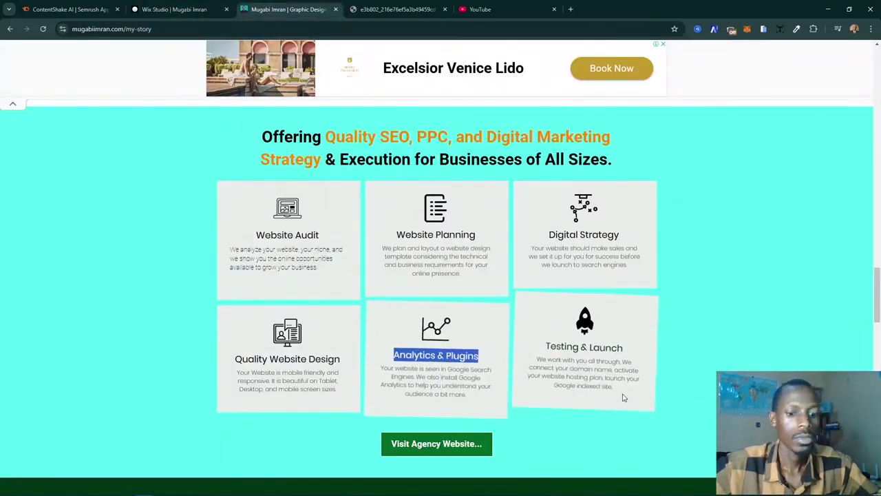
click(173, 9)
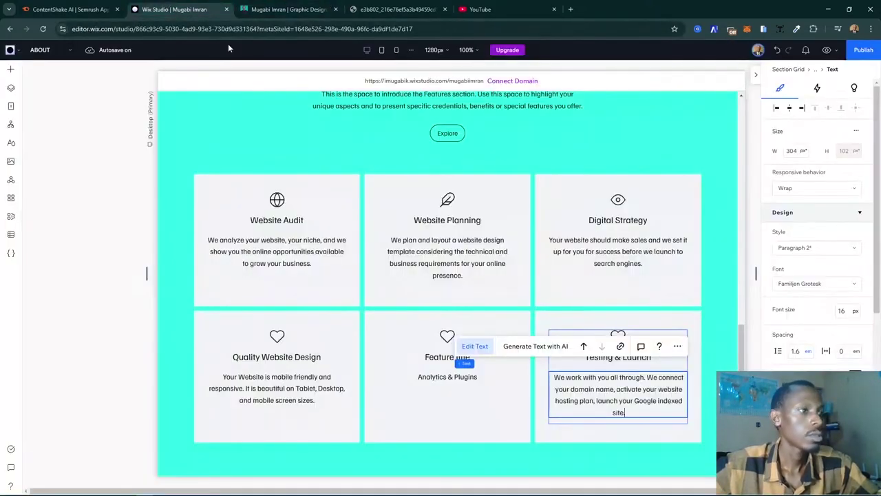
double_click(433, 358)
drag(426, 357, 471, 358)
key(ctrl+v)
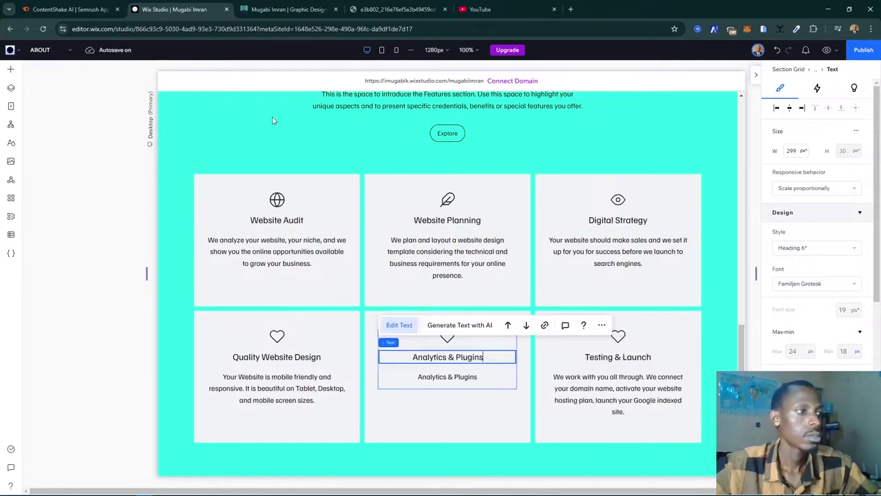
- Paste the Google Search and Google Analytics description into the Analytics & Plugins card
click(276, 9)
triple_click(398, 374)
key(ctrl+c)
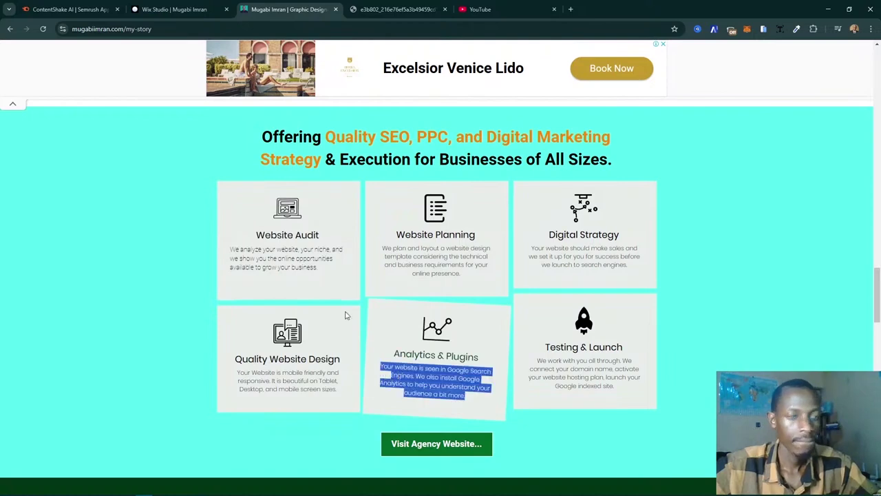
click(174, 9)
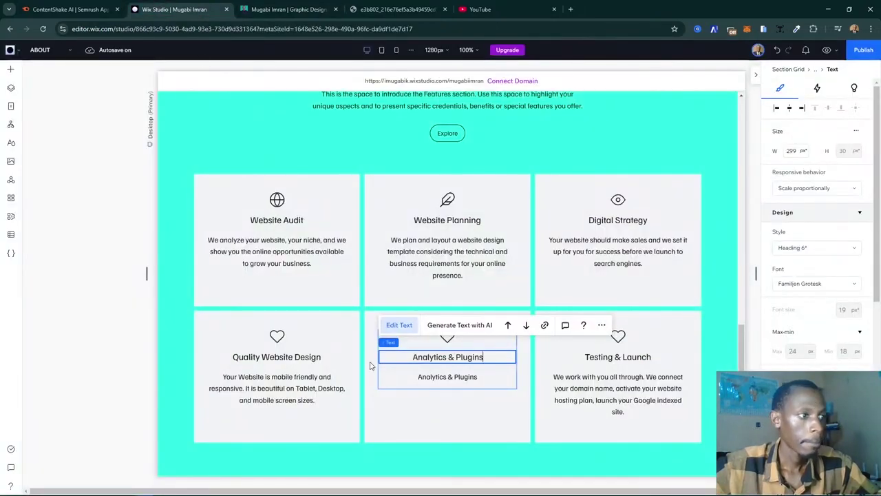
triple_click(443, 377)
key(ctrl+v)
scroll(452, 406, down, 1)
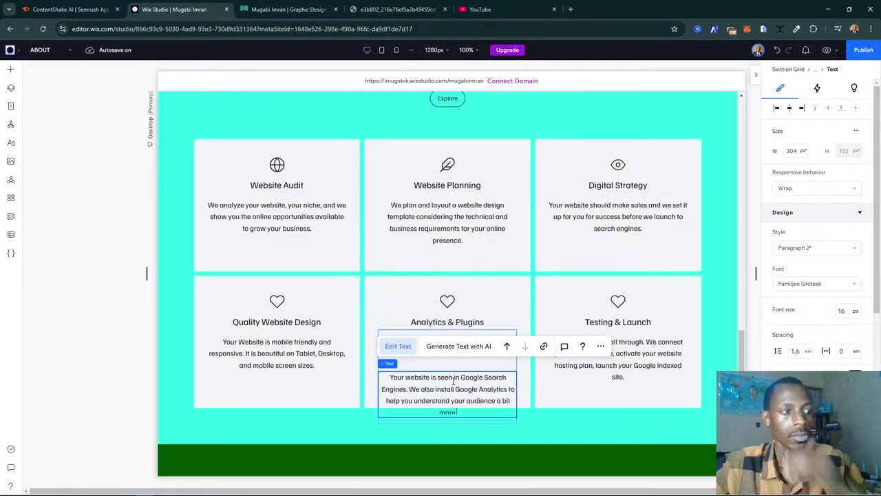
click(453, 420)
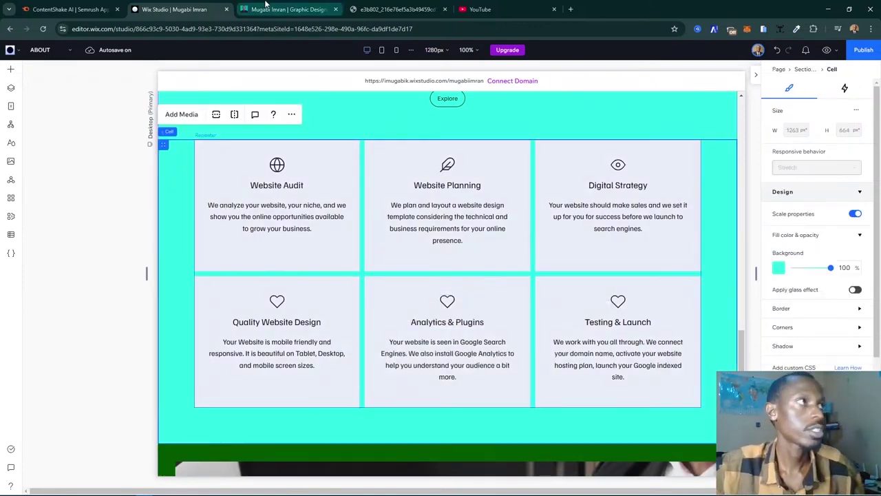
click(289, 9)
click(216, 5)
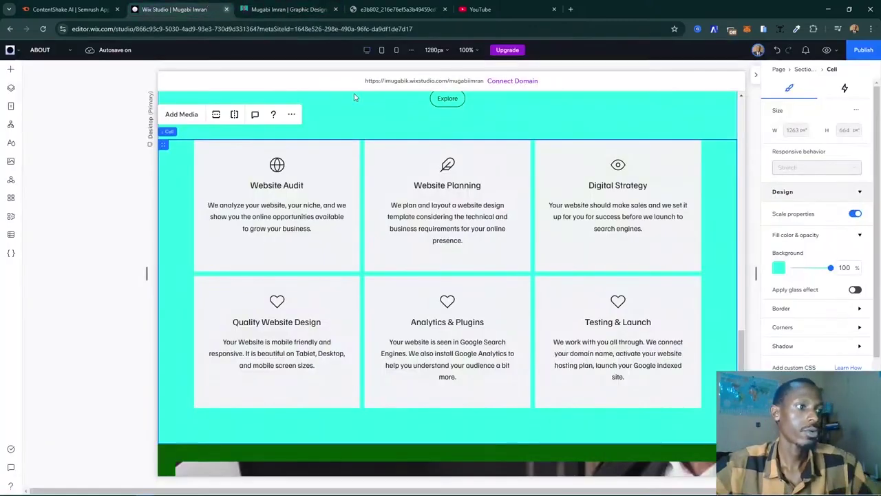
- Resize the Read Blog button in Background and Experience to 146 px wide by 38 px tall
scroll(507, 217, up, 4)
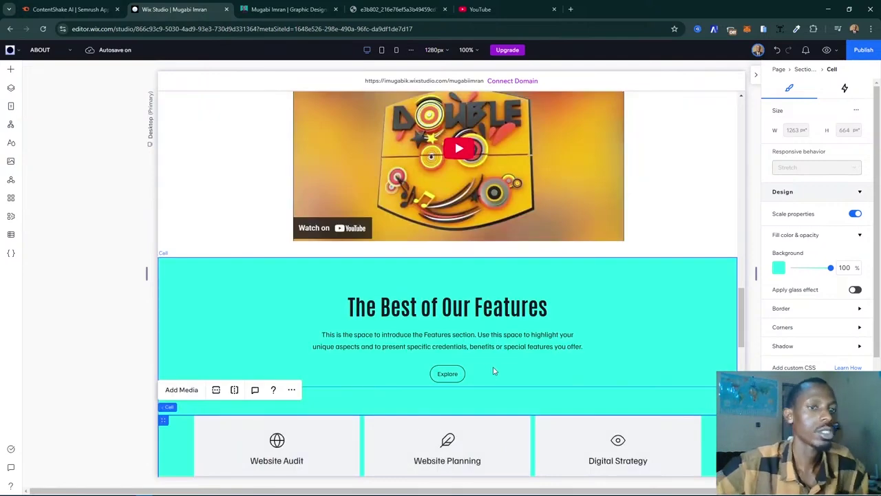
scroll(493, 371, up, 6)
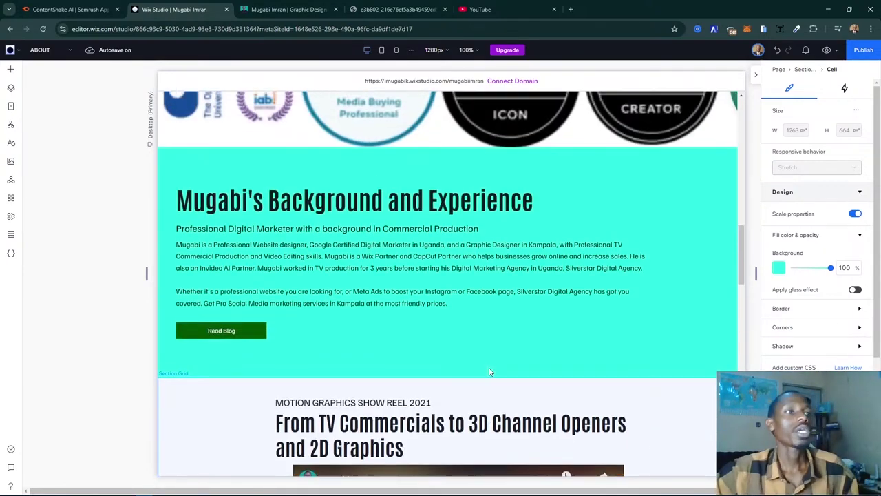
scroll(490, 372, up, 2)
scroll(431, 306, up, 9)
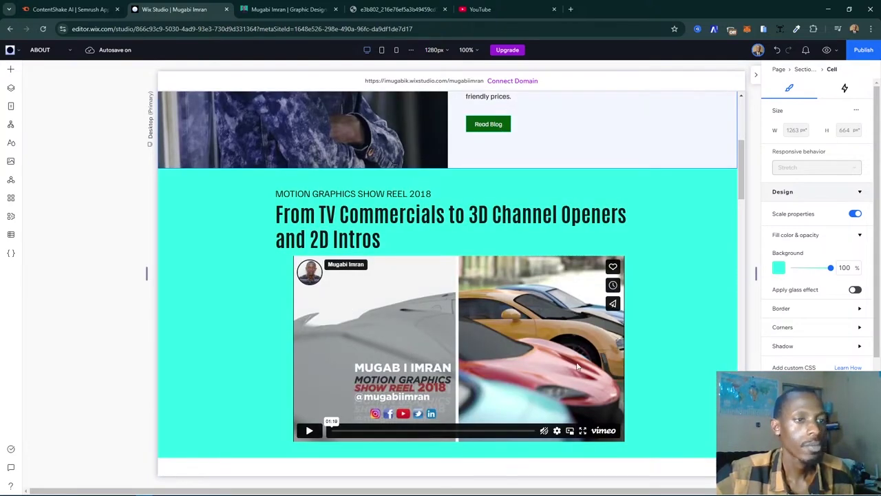
scroll(577, 367, up, 5)
scroll(498, 349, down, 4)
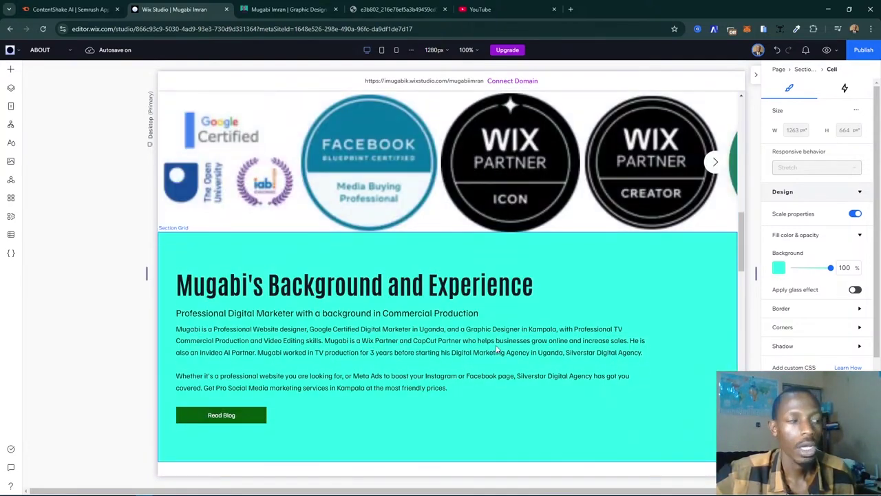
click(252, 206)
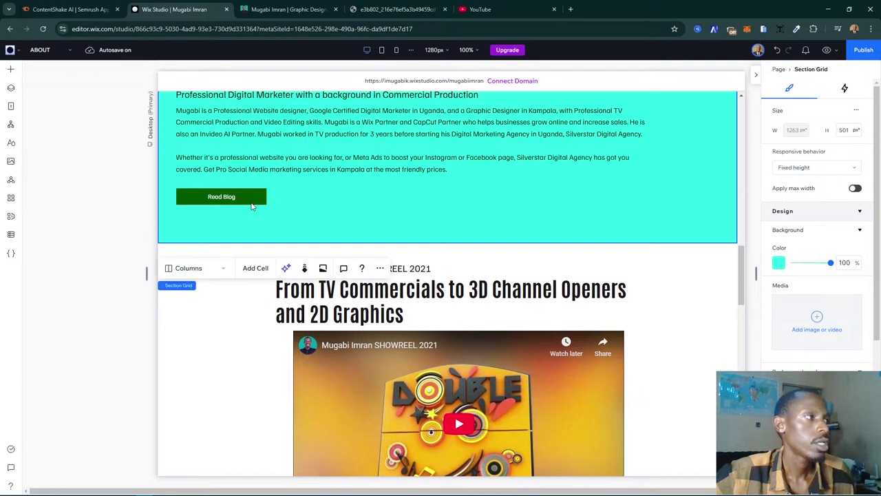
click(252, 206)
click(238, 198)
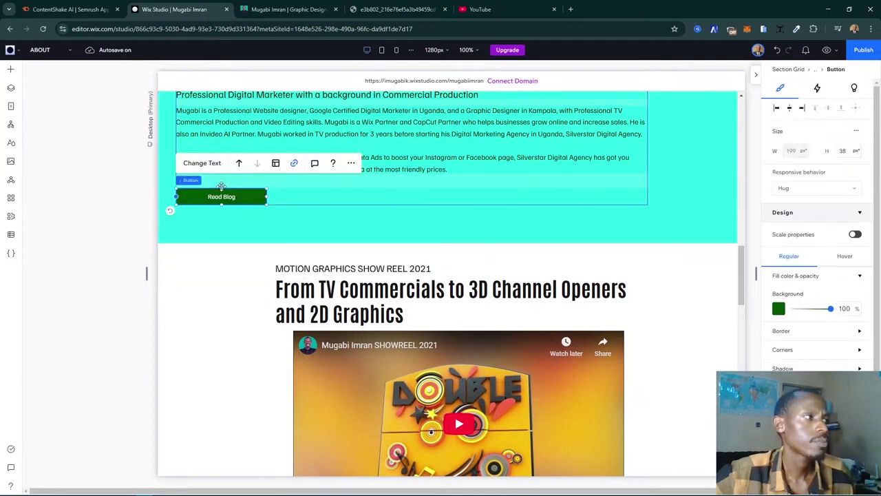
drag(220, 184, 245, 217)
scroll(374, 323, down, 8)
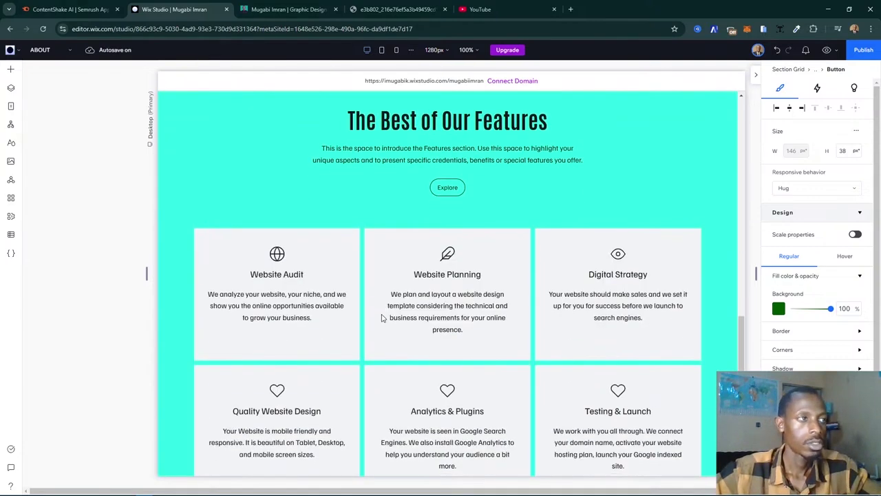
scroll(383, 317, up, 3)
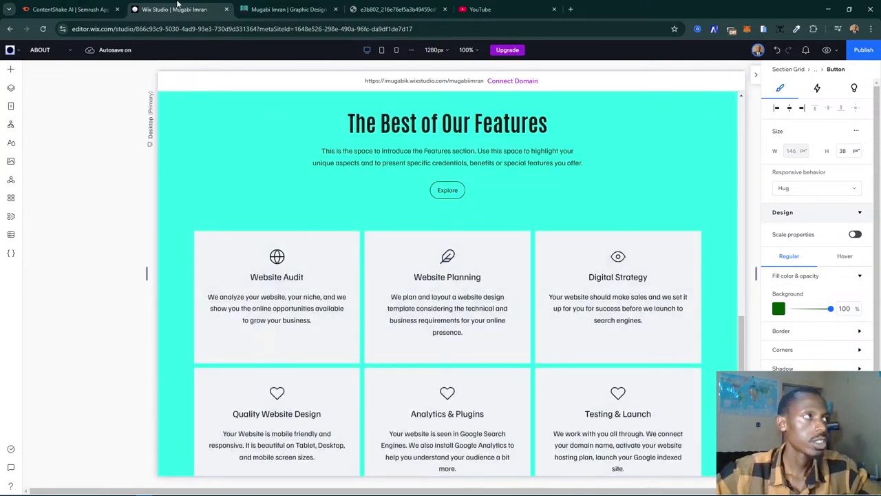
- Copy the services heading sentence from the live my-story page
click(270, 14)
click(377, 137)
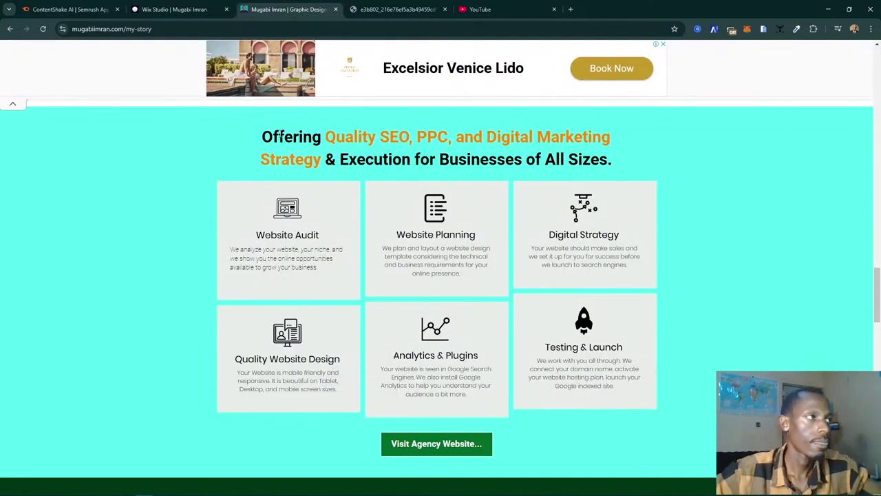
drag(263, 136, 615, 170)
key(ctrl+c)
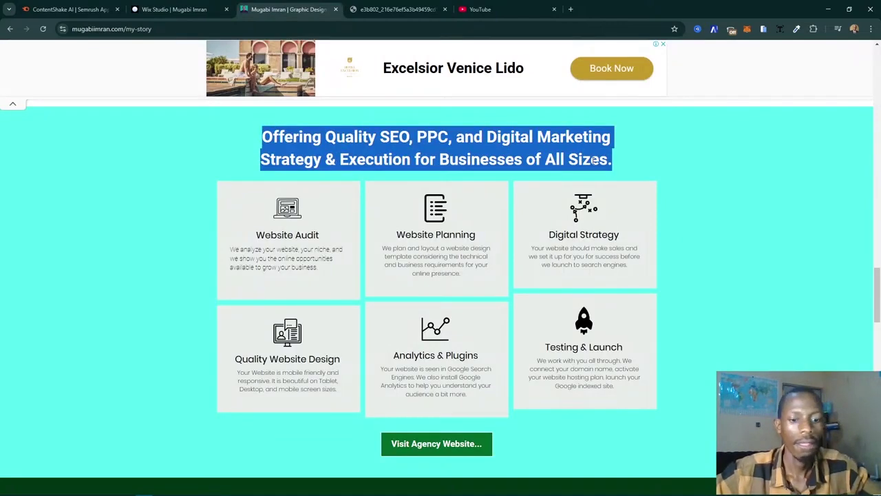
click(222, 6)
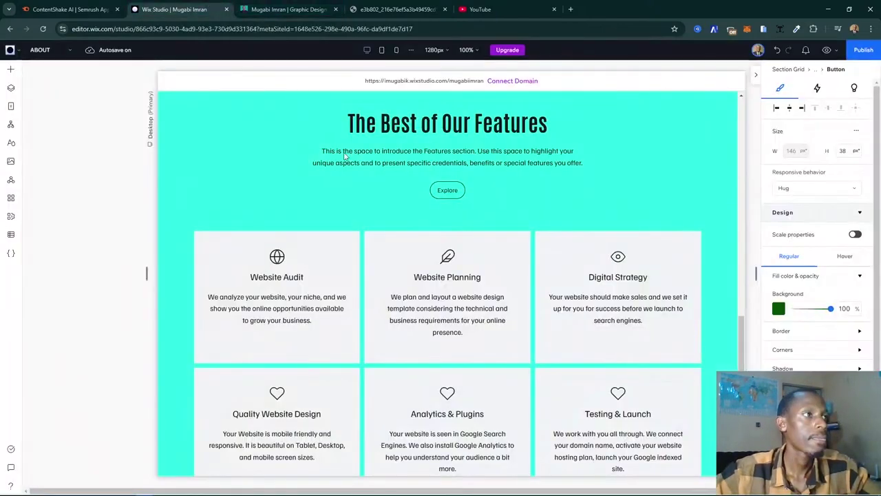
- Replace the Features intro paragraph with the copied SEO, PPC and Digital Marketing tagline
click(439, 157)
click(428, 157)
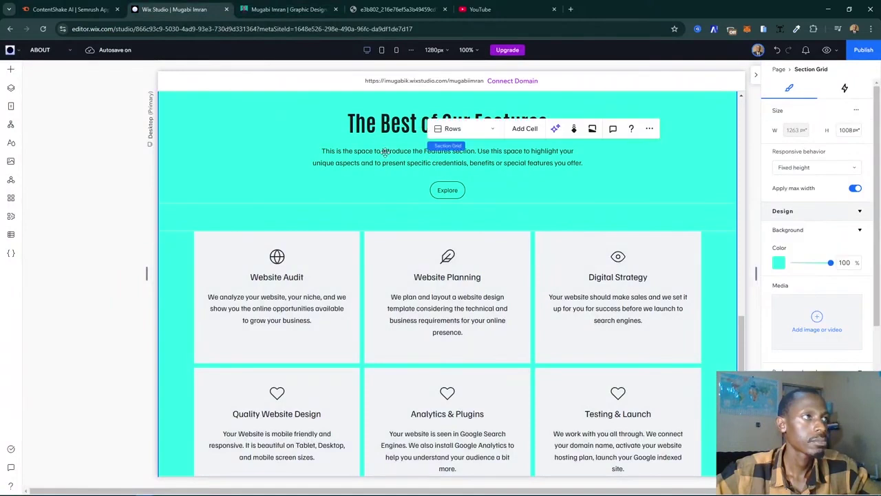
click(361, 152)
click(359, 152)
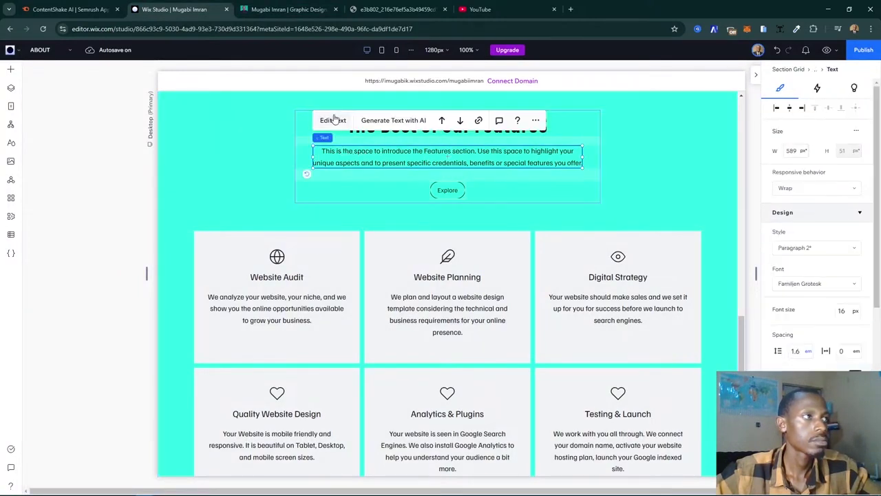
double_click(502, 166)
key(ctrl+v)
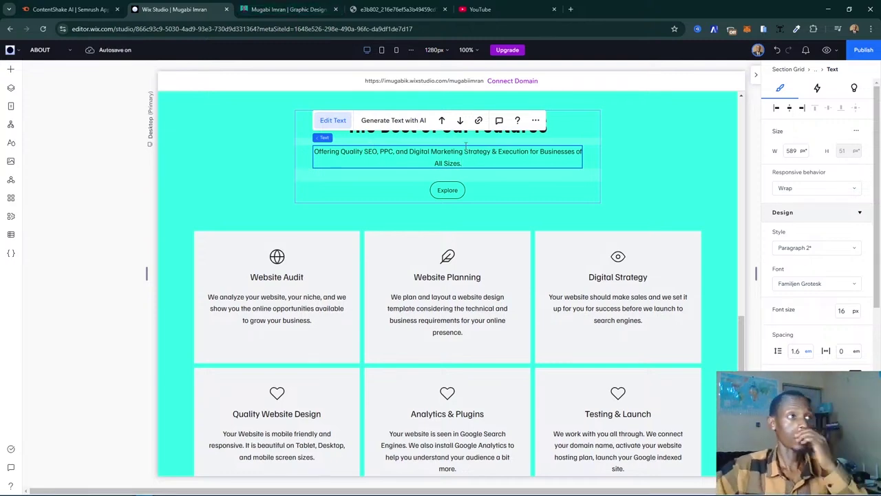
click(324, 10)
scroll(455, 307, down, 8)
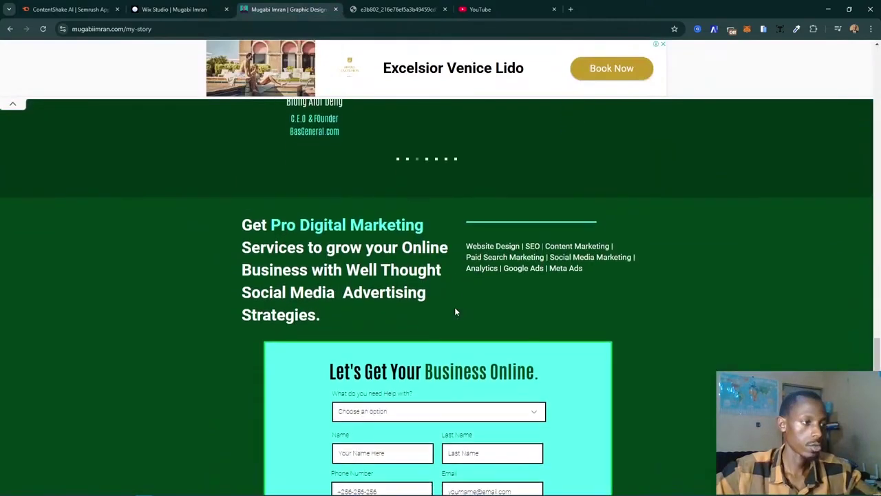
- Open the agency website from the live page and close its Pro Website Design popup
scroll(454, 307, up, 5)
click(436, 222)
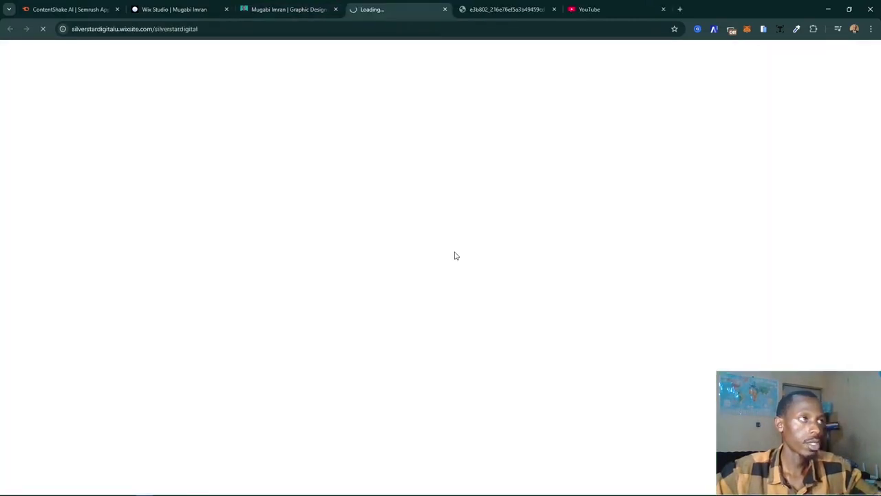
scroll(411, 265, down, 3)
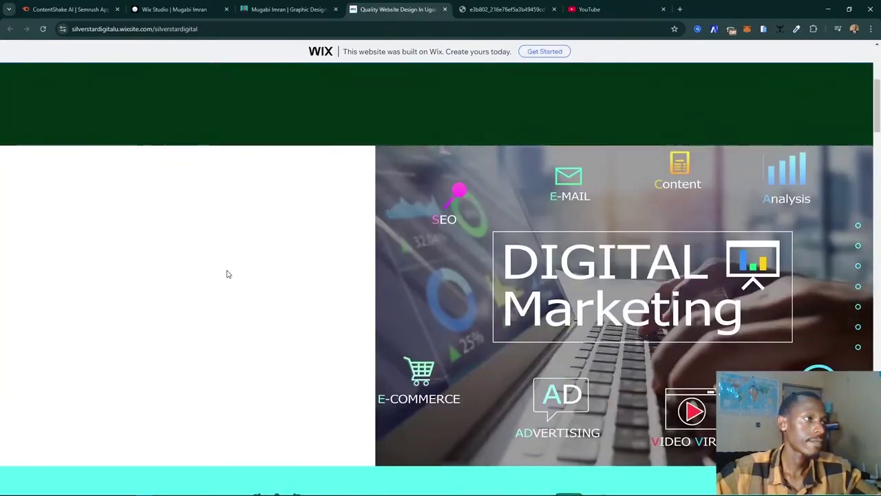
scroll(228, 269, down, 1)
scroll(230, 255, down, 3)
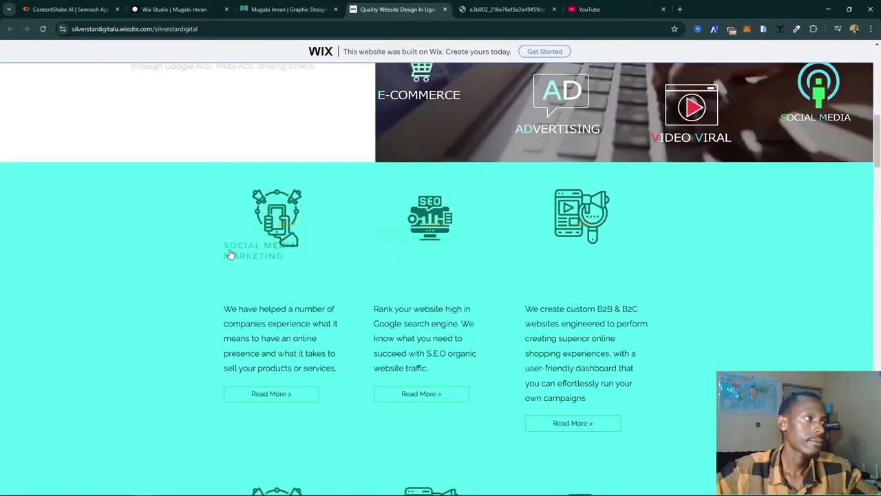
scroll(231, 253, up, 3)
scroll(231, 253, up, 5)
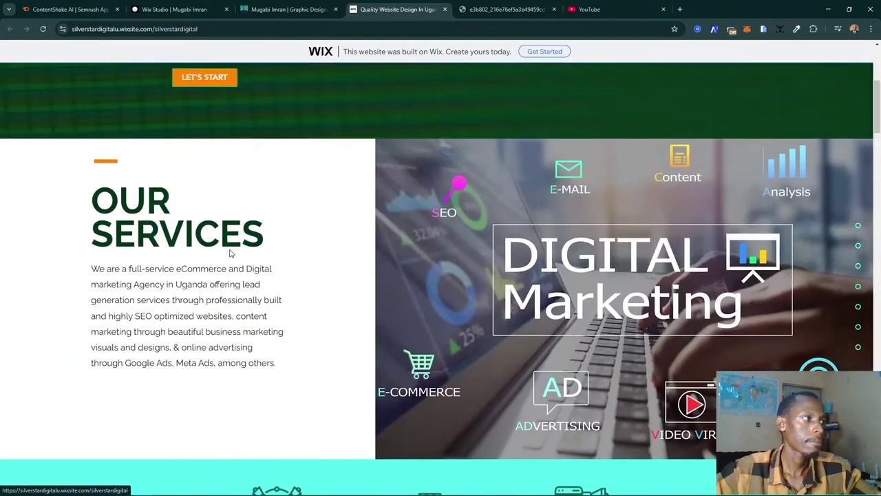
scroll(199, 344, down, 3)
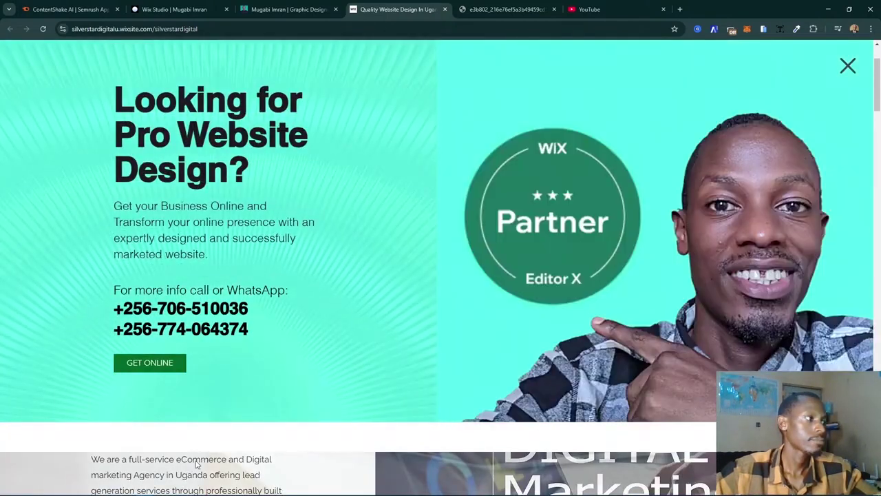
click(193, 468)
- Select the agency site's OUR SERVICES paragraph and go back to the Wix Studio editor
scroll(195, 427, down, 2)
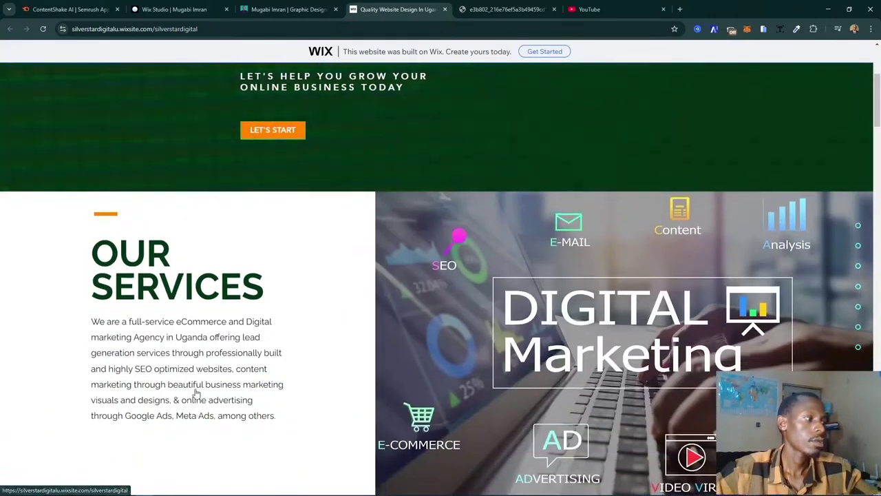
scroll(197, 392, up, 3)
scroll(157, 338, down, 4)
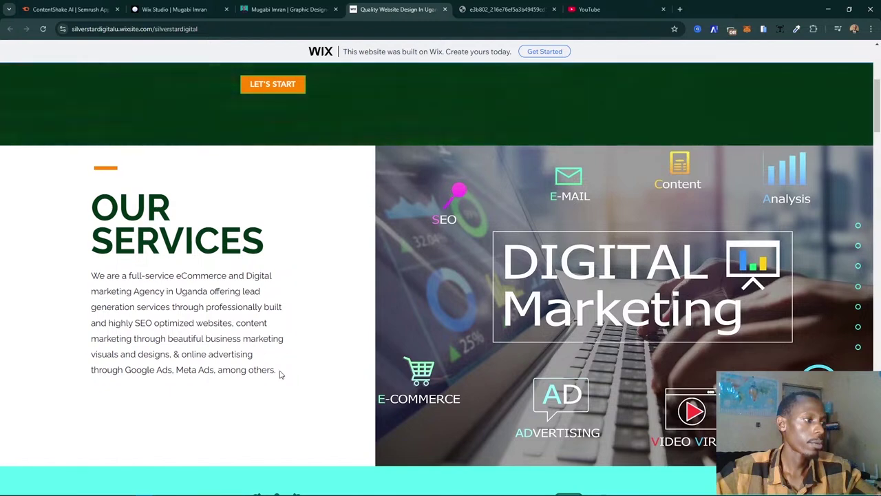
drag(280, 374, 201, 354)
drag(140, 310, 95, 275)
key(ctrl+c)
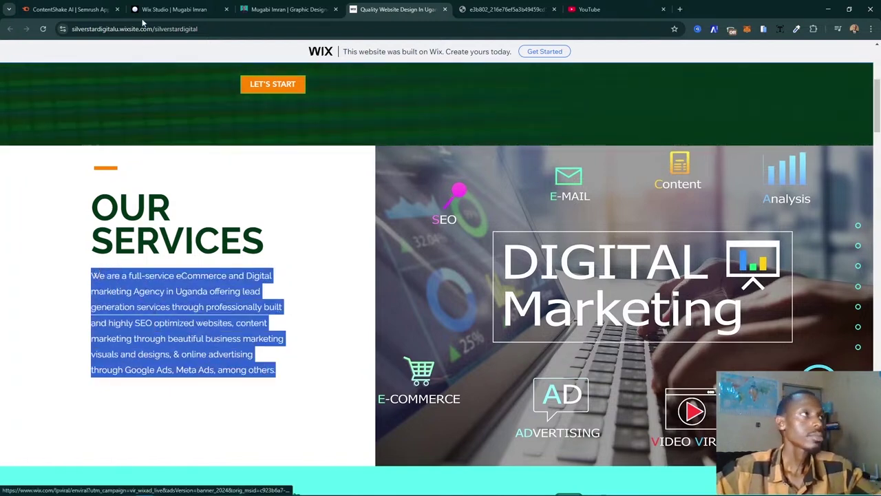
click(322, 5)
click(174, 9)
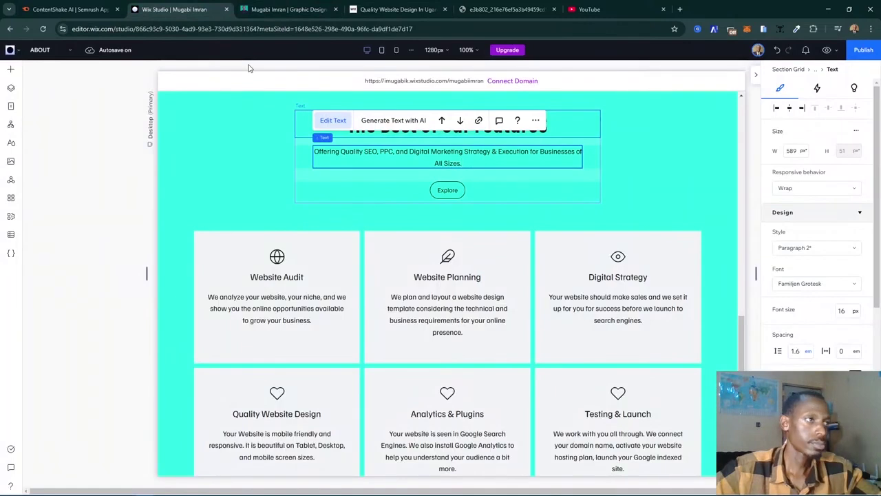
- Replace the Features intro text with the agency's pasted services description, without underline
double_click(418, 157)
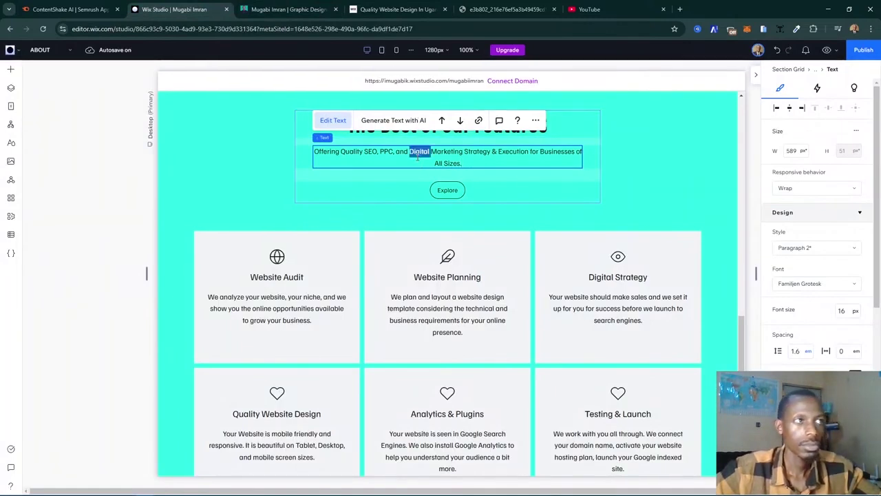
key(ctrl+a)
key(ctrl+v)
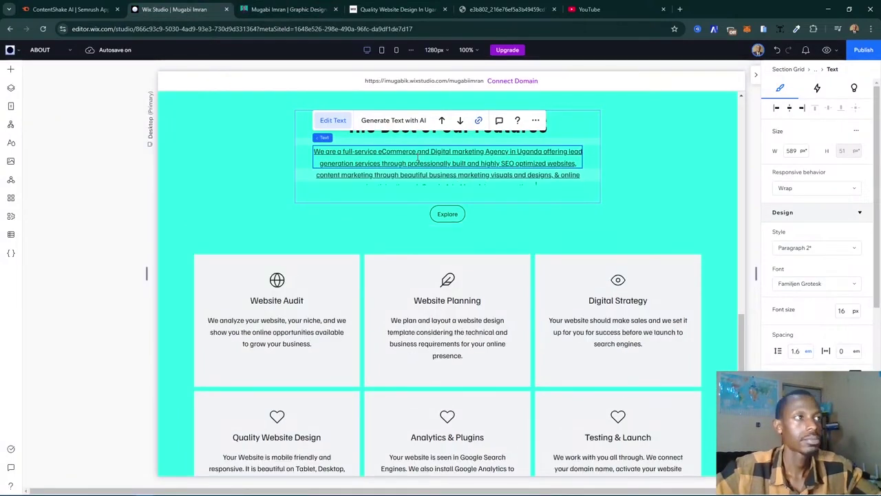
key(ctrl+a)
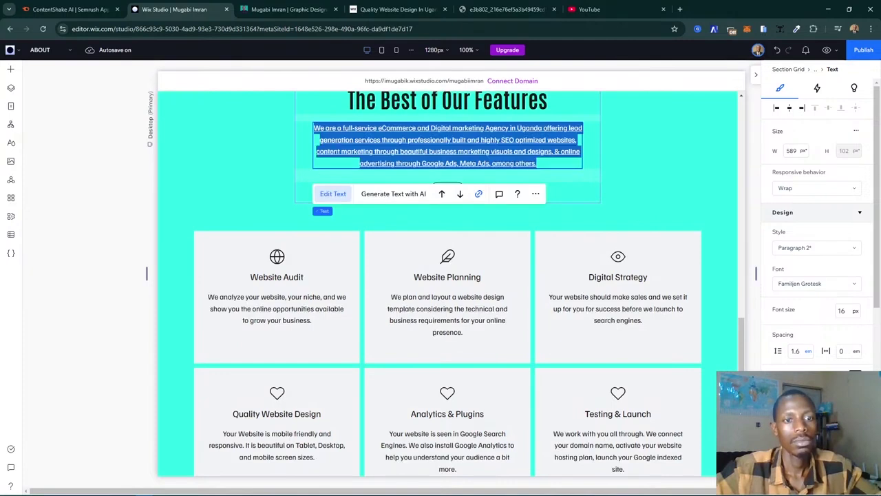
scroll(820, 276, down, 3)
click(813, 361)
click(814, 362)
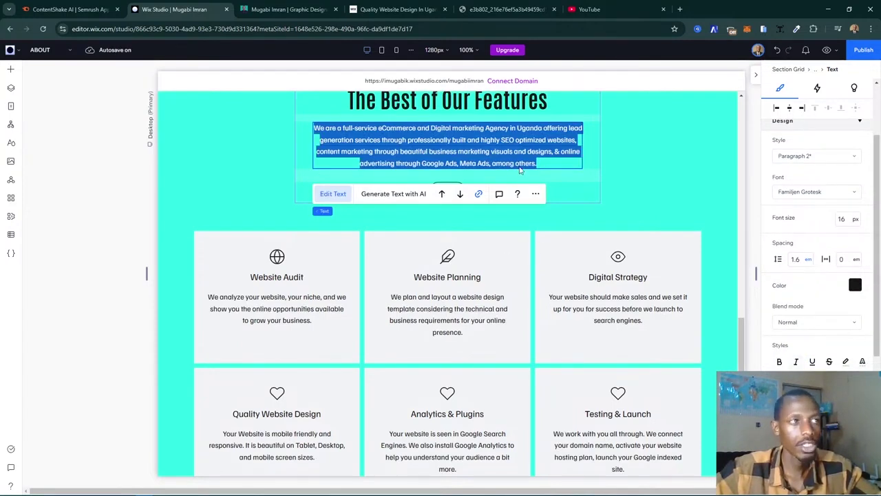
- Set the paragraph's link from its web address to None
click(480, 194)
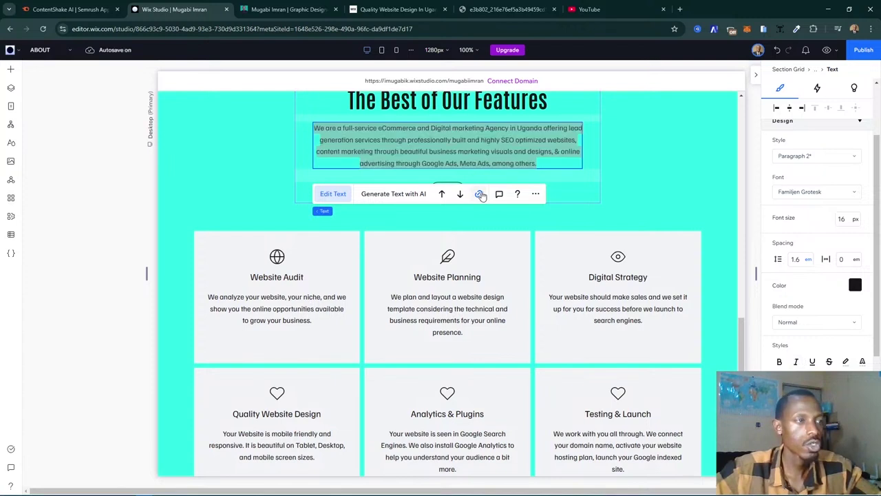
click(341, 218)
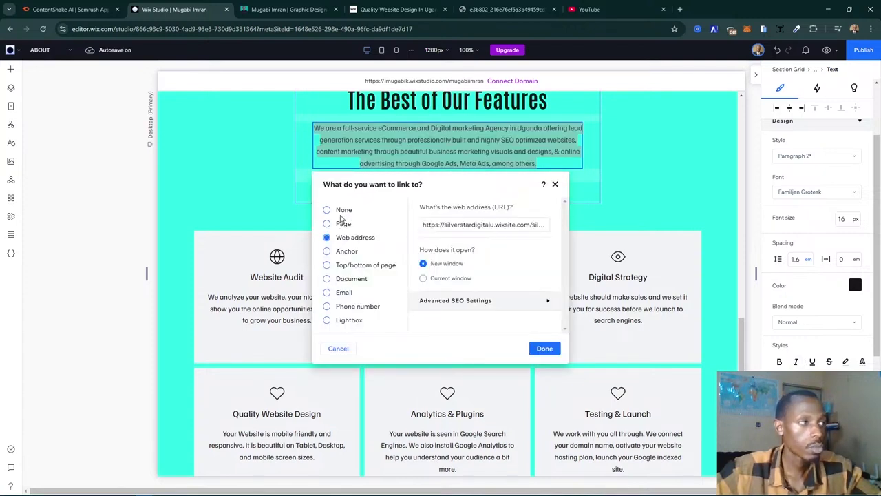
click(340, 213)
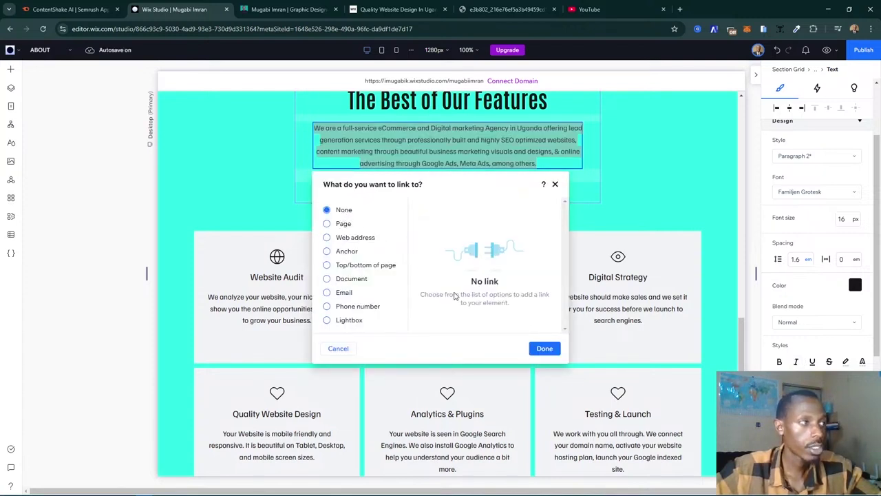
click(544, 349)
click(232, 161)
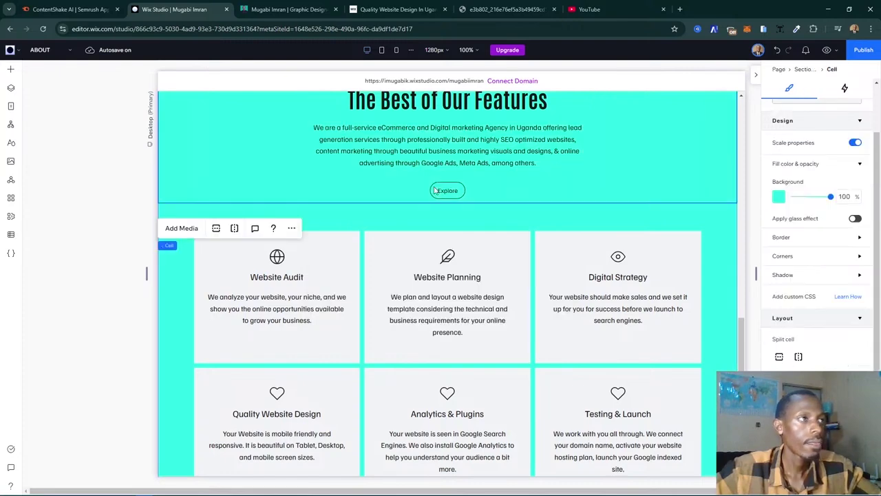
scroll(233, 161, up, 2)
- Change the heading 'The Best of Our Features' to 'Services Offered', after checking the live site
click(280, 9)
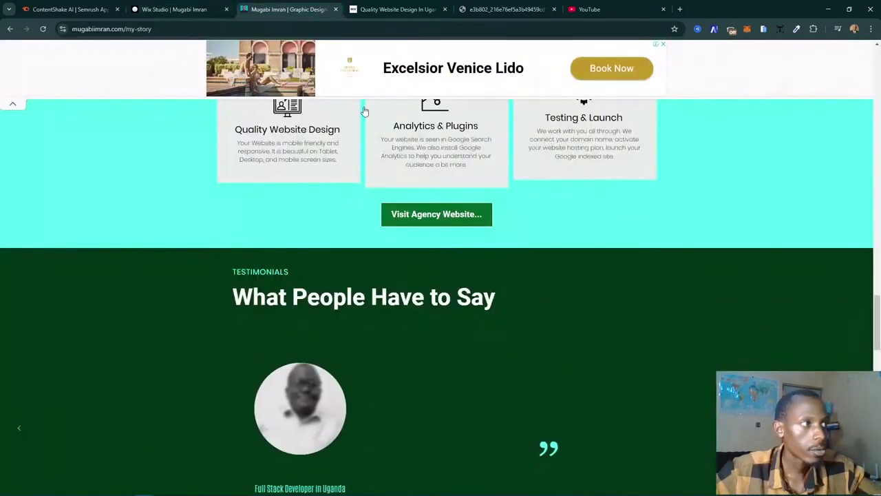
scroll(385, 165, up, 3)
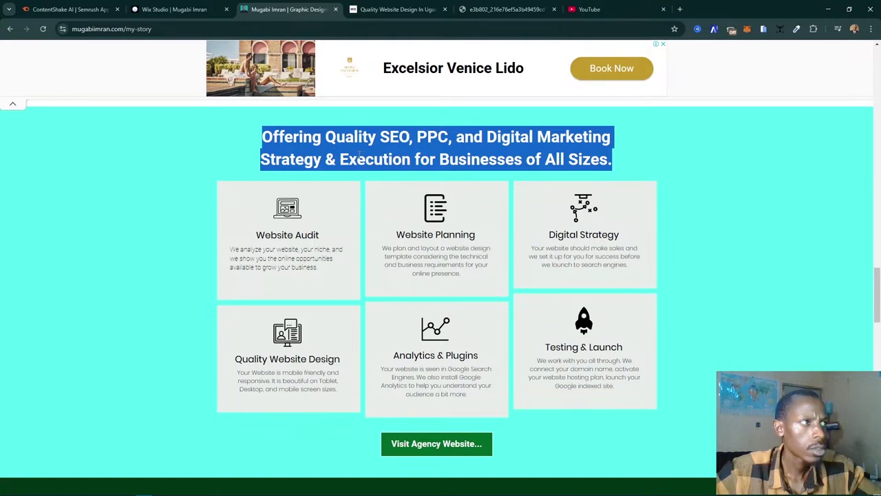
click(176, 9)
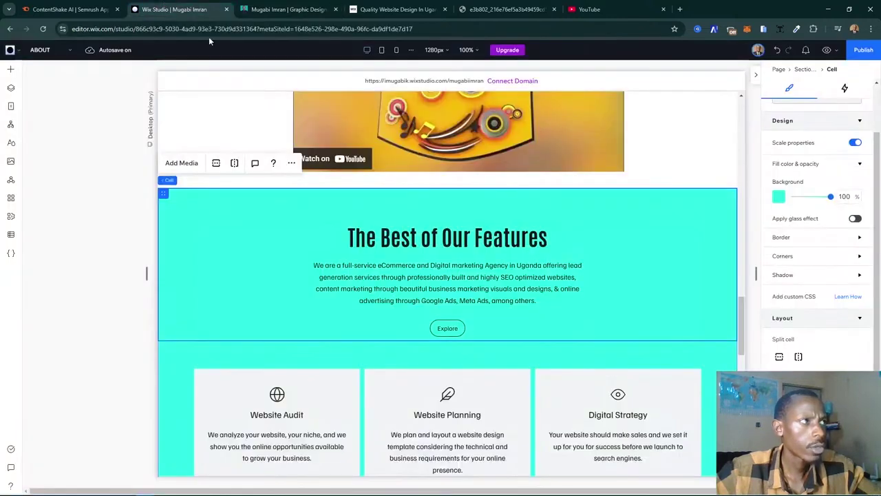
click(416, 237)
click(390, 238)
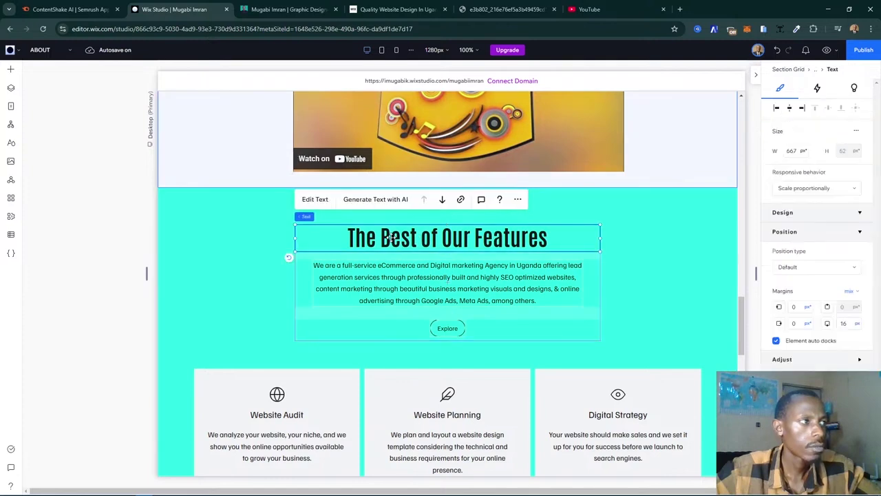
click(316, 199)
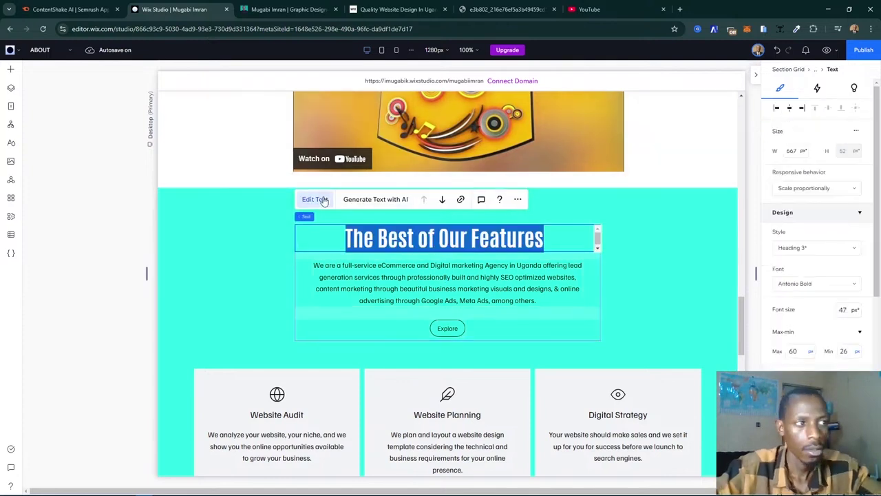
text(Services Offered)
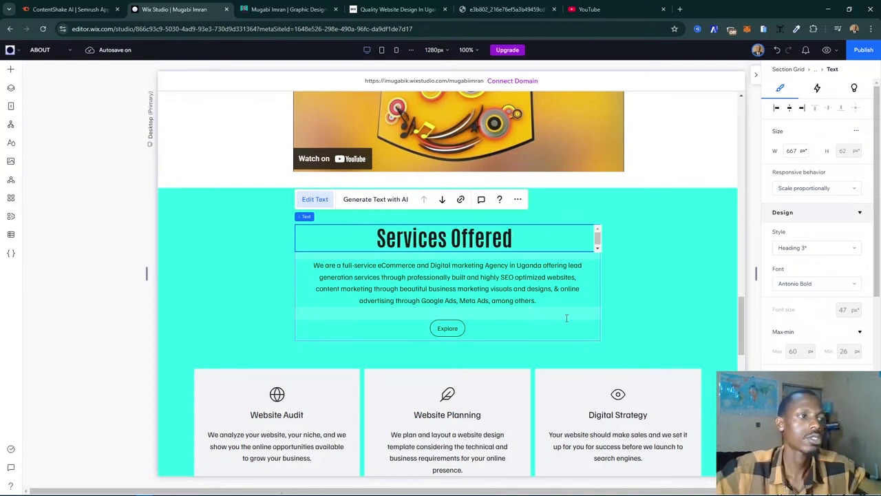
click(658, 315)
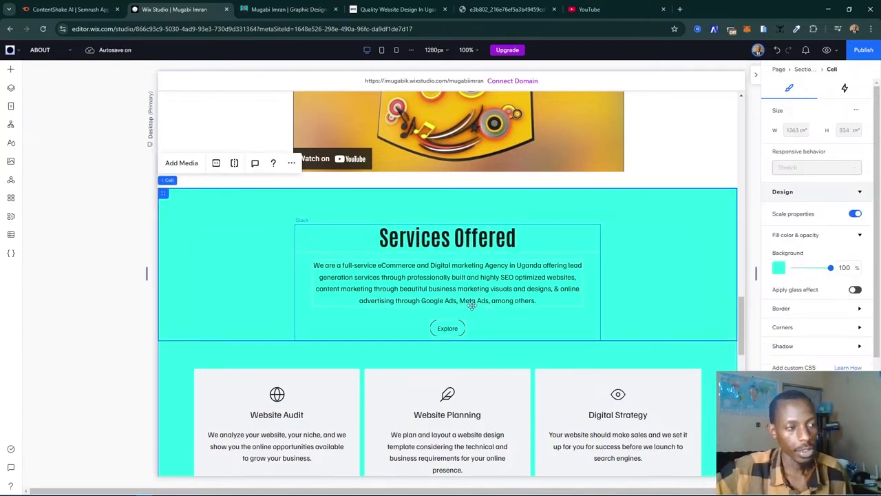
scroll(471, 305, down, 1)
click(447, 285)
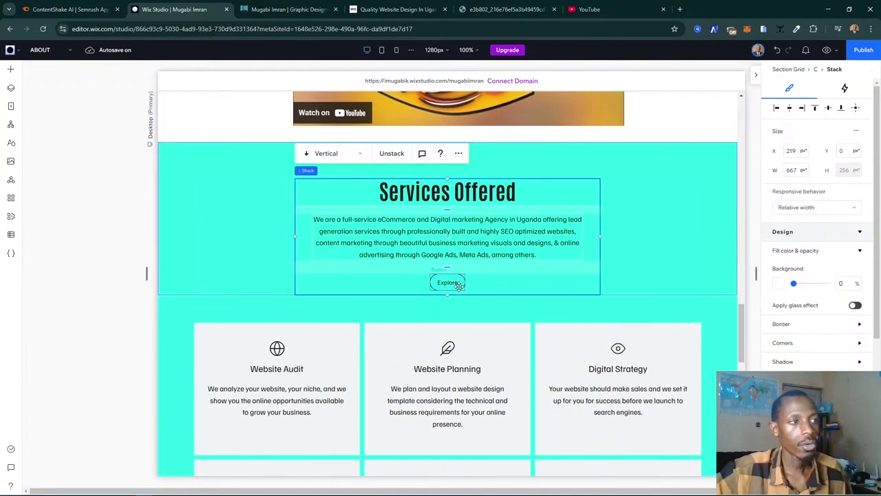
- Widen the Explore button under Services Offered to 120 px
click(447, 283)
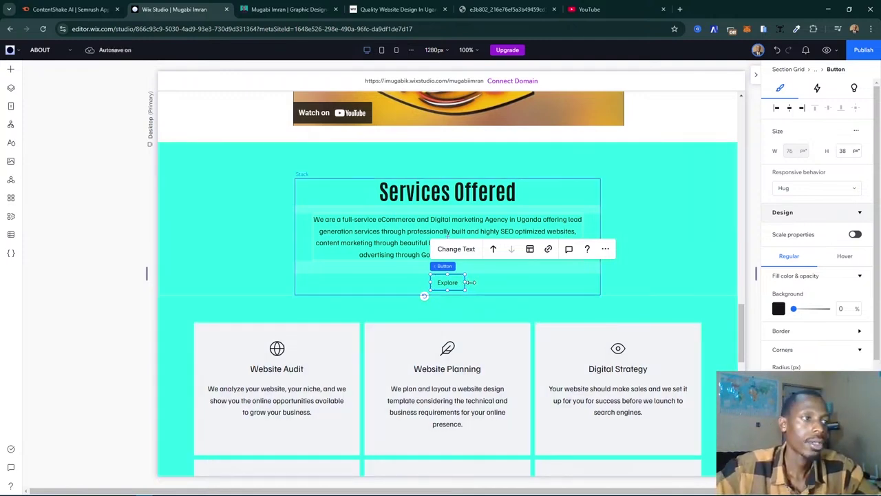
drag(466, 282, 478, 285)
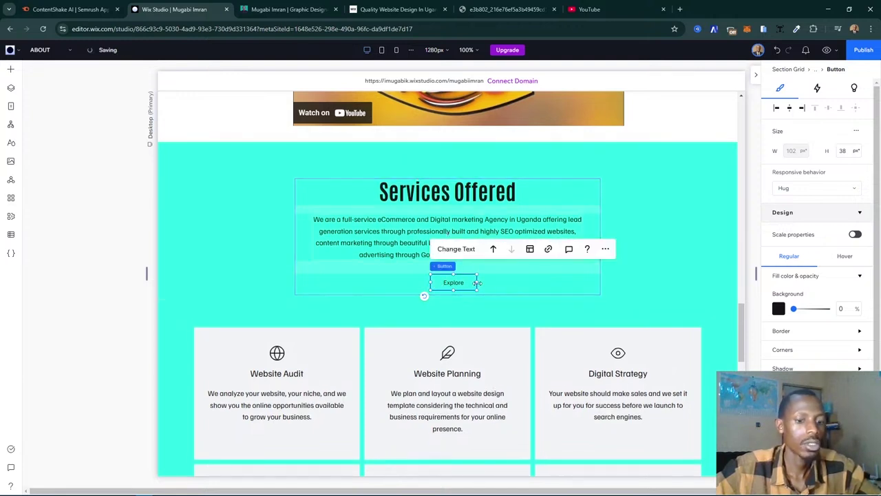
key(ctrl+z)
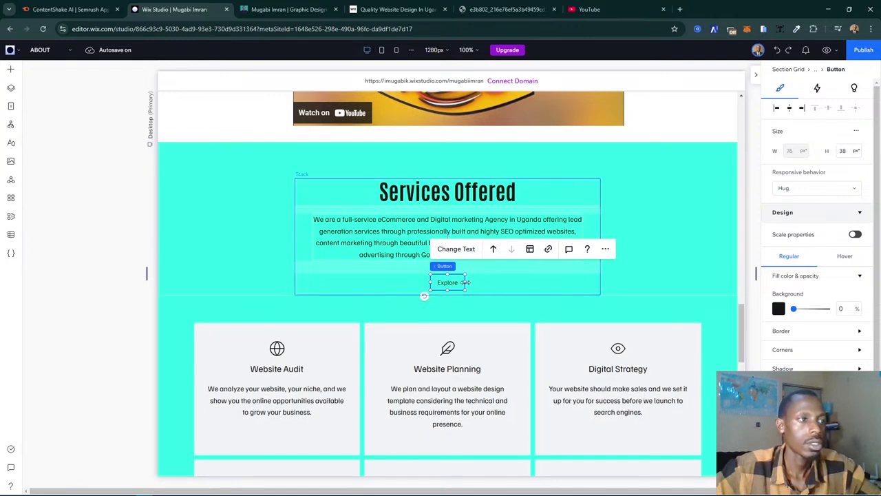
mouse_move(466, 283)
mouse_down()
mouse_move(479, 282)
mouse_move(477, 290)
mouse_up()
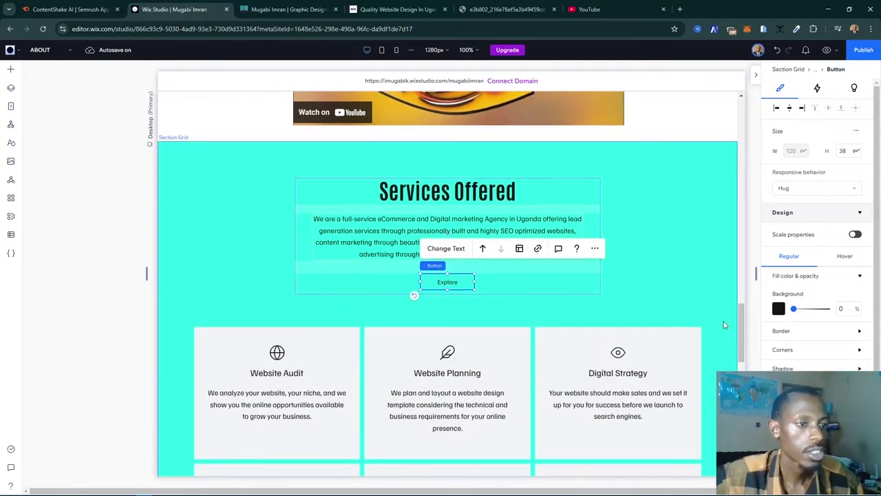
scroll(704, 292, down, 2)
click(288, 9)
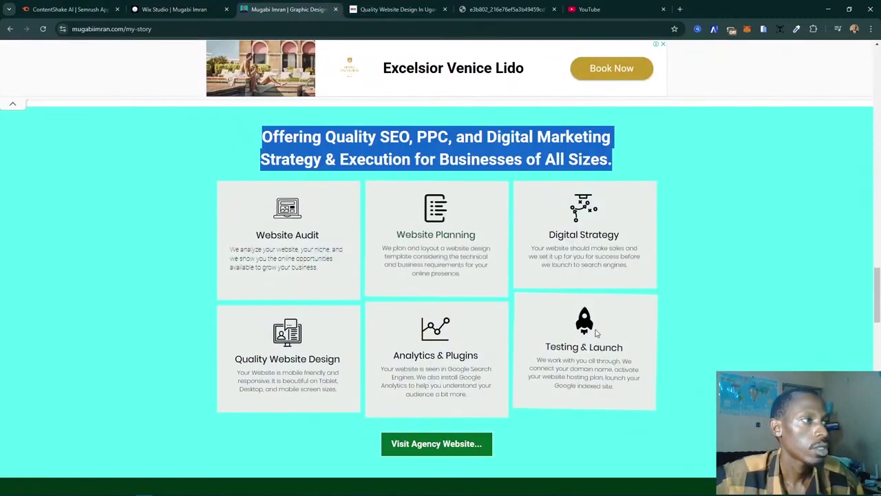
click(193, 11)
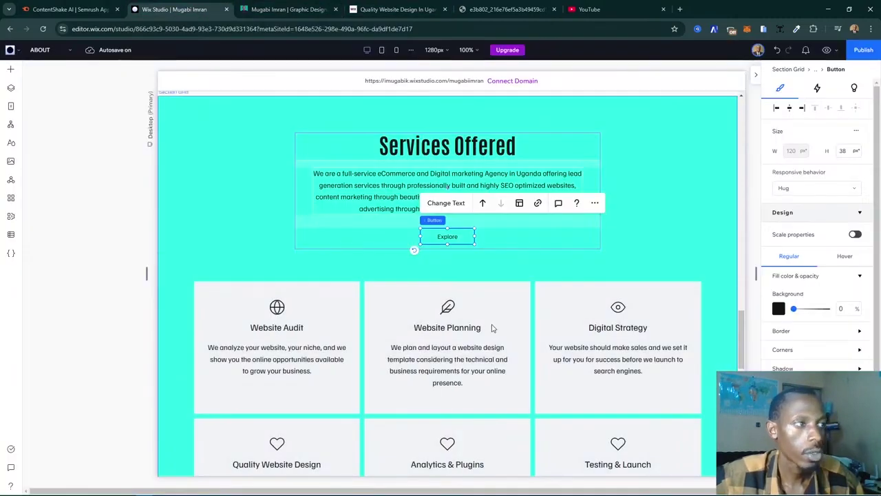
scroll(491, 328, down, 3)
scroll(491, 328, up, 2)
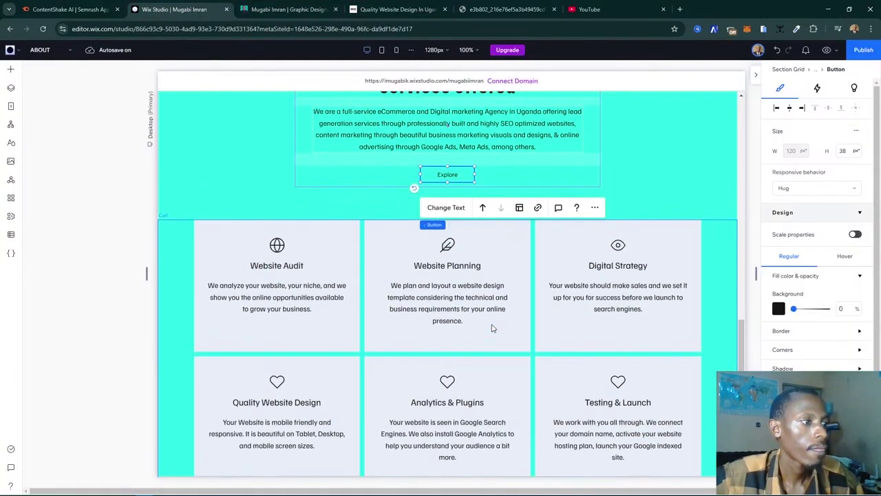
click(358, 10)
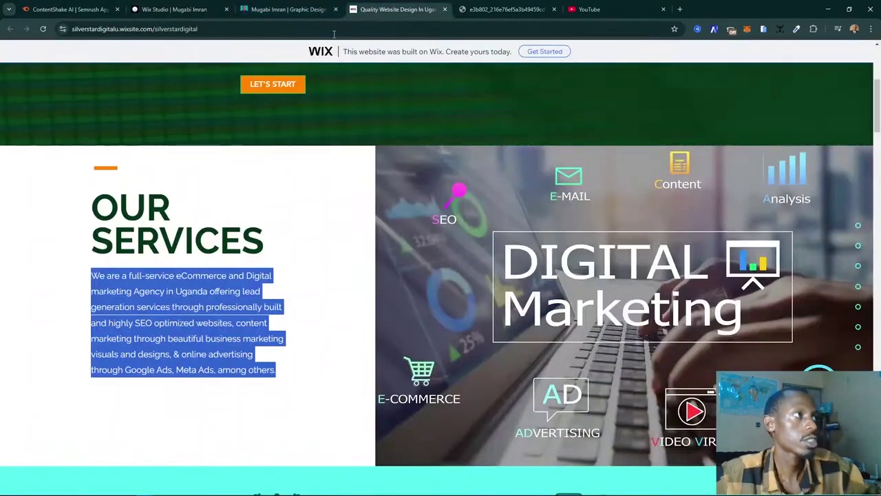
click(346, 29)
key(ctrl+c)
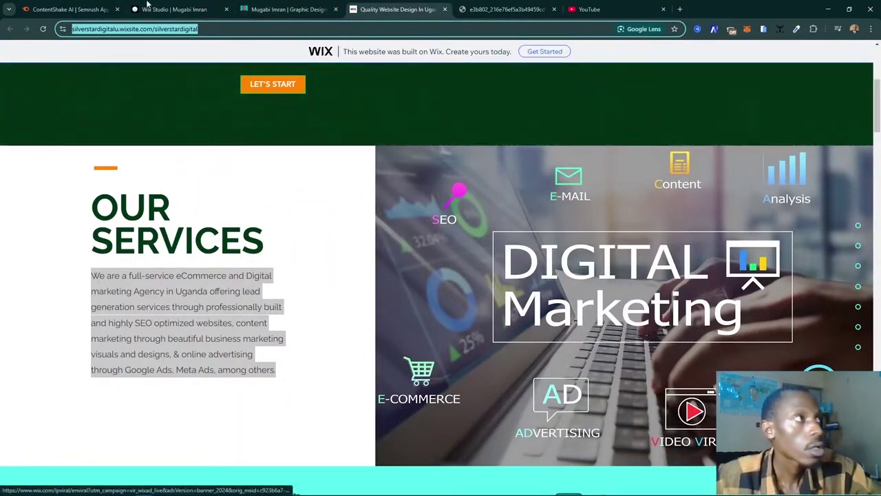
click(282, 9)
click(207, 10)
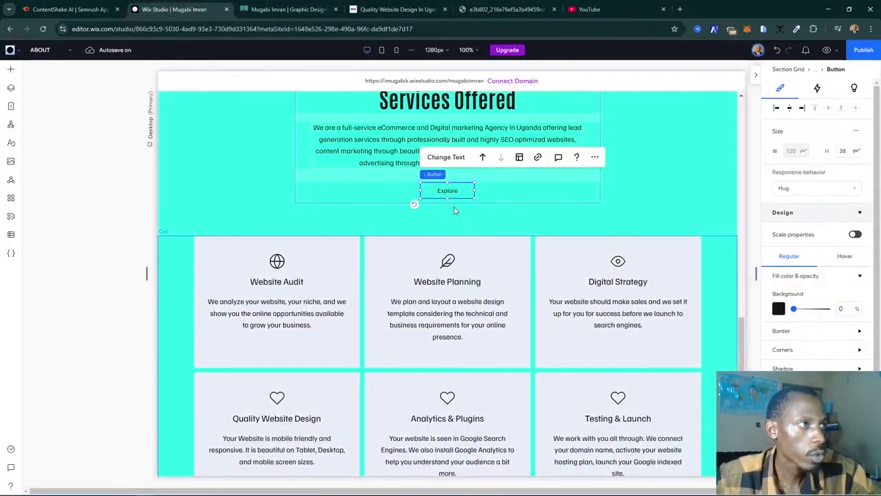
- Link the Explore button to the silverstardigitalu.wixsite.com web address, opening in a new window
click(538, 166)
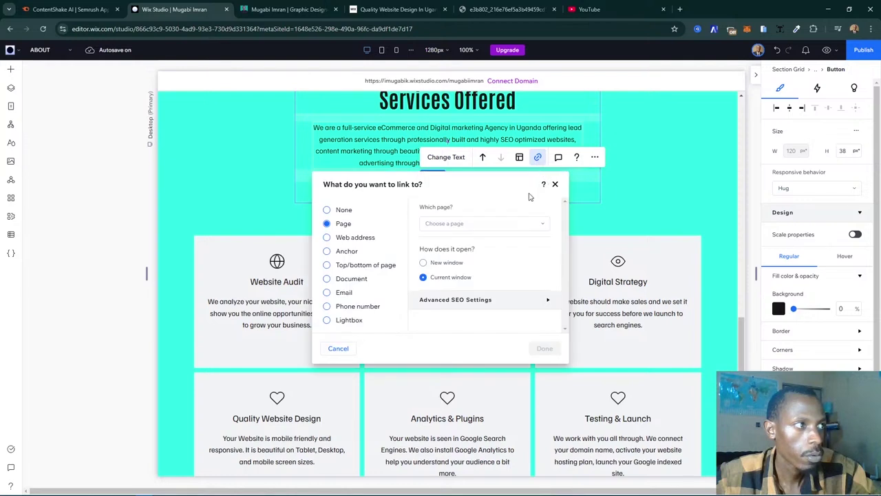
click(347, 210)
click(338, 224)
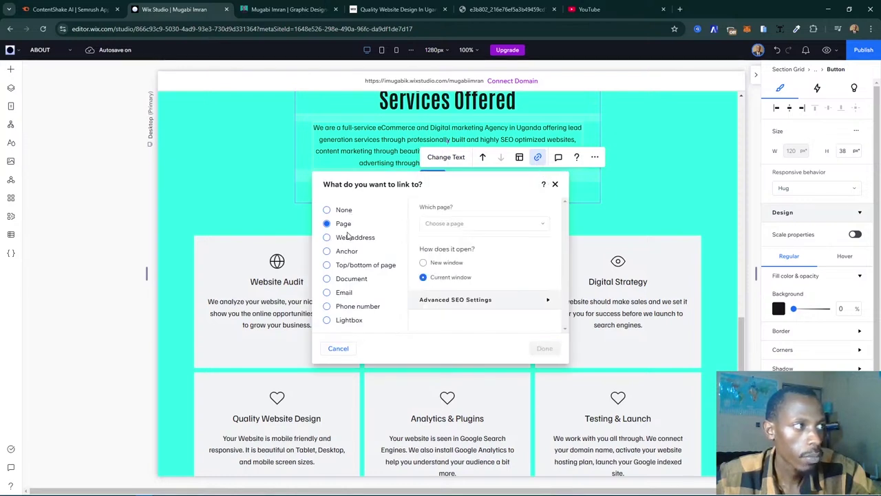
click(347, 239)
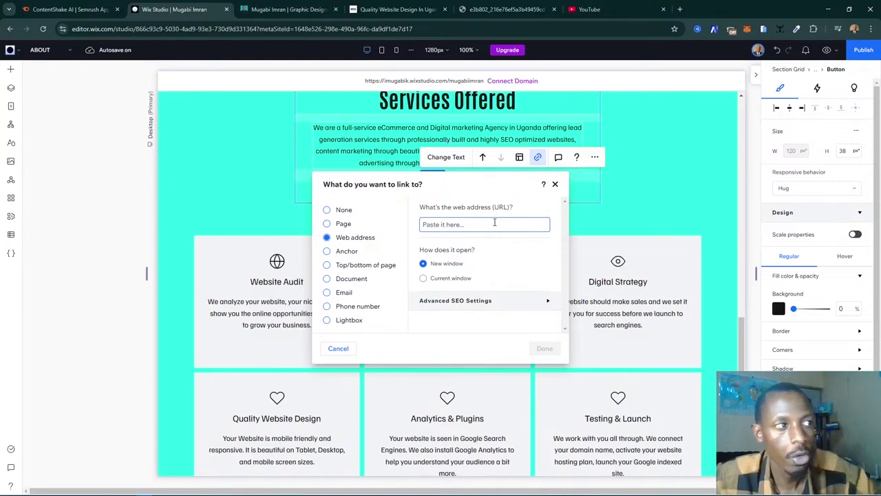
key(ctrl+v)
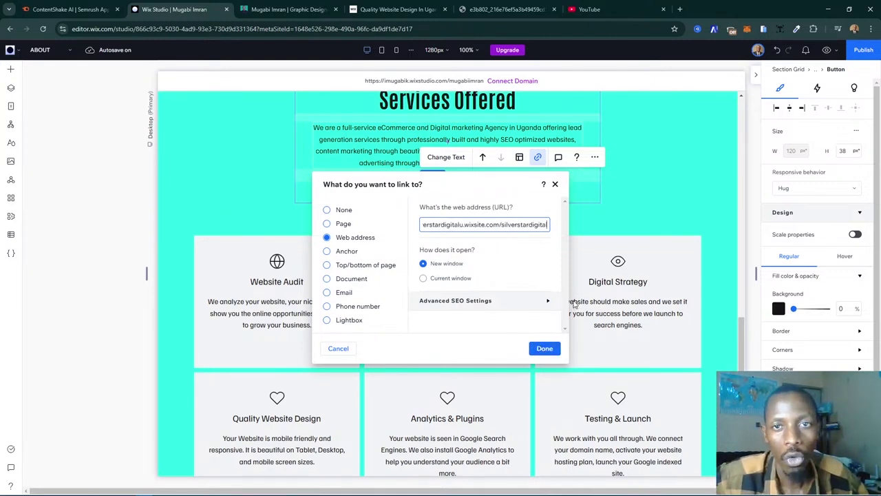
click(542, 349)
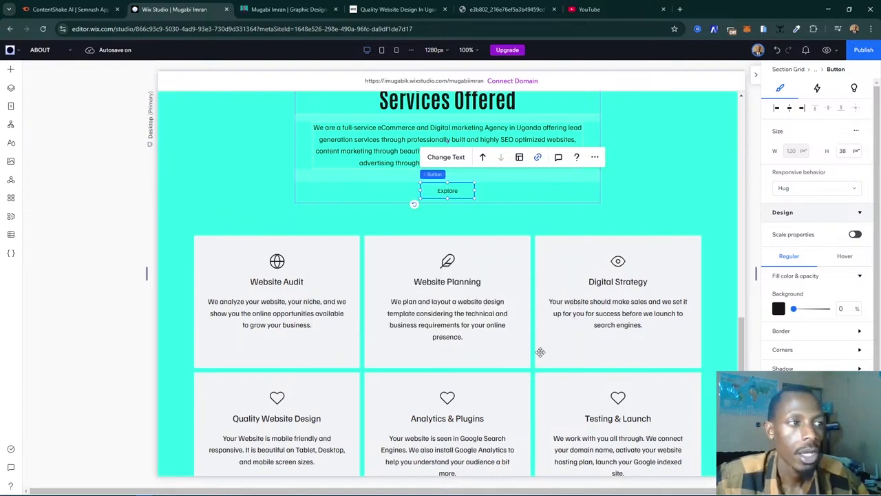
scroll(540, 352, down, 2)
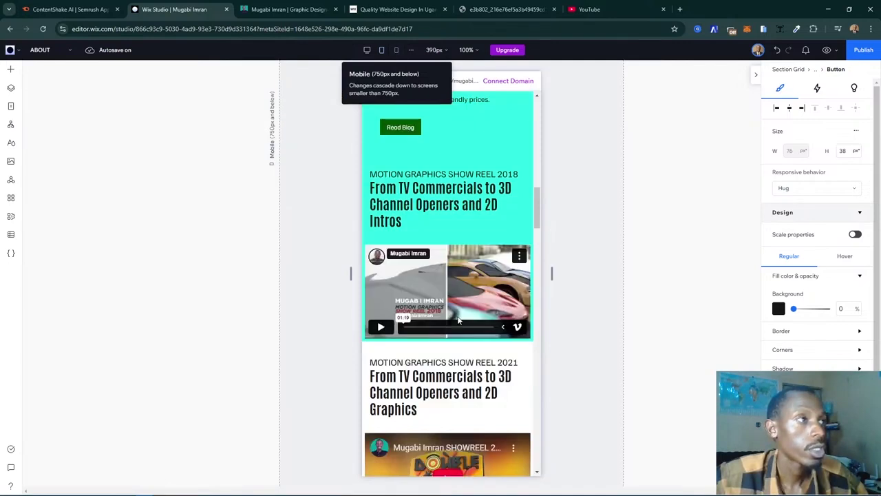
scroll(459, 320, down, 3)
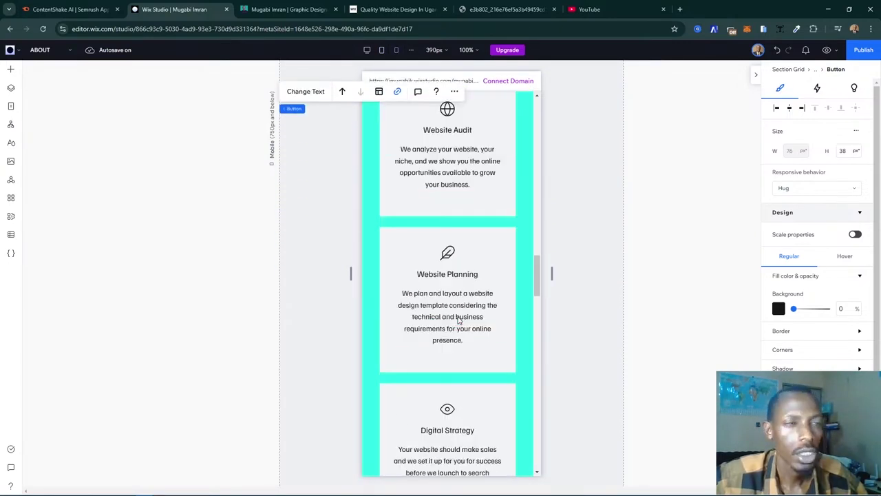
scroll(459, 320, up, 3)
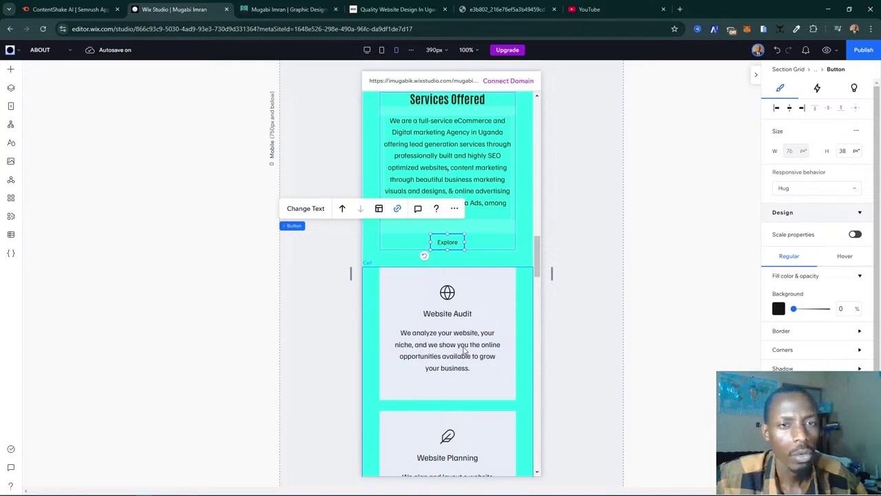
scroll(465, 350, down, 10)
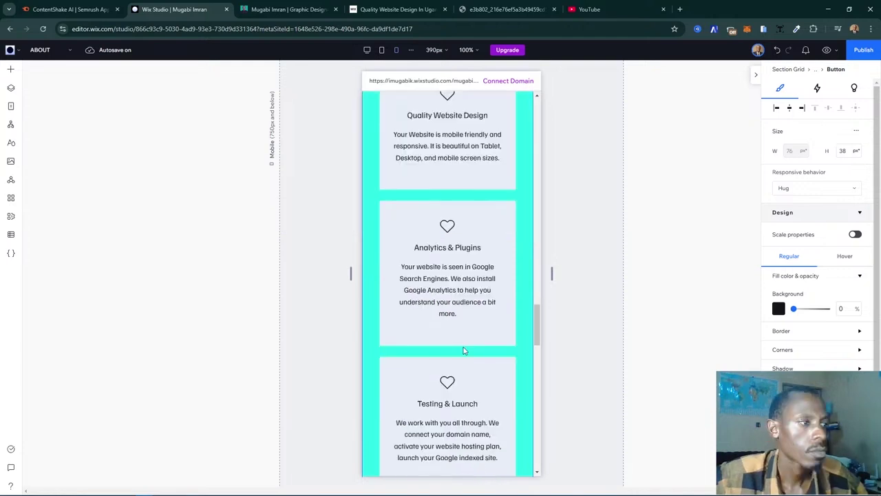
scroll(465, 349, up, 4)
scroll(465, 350, up, 10)
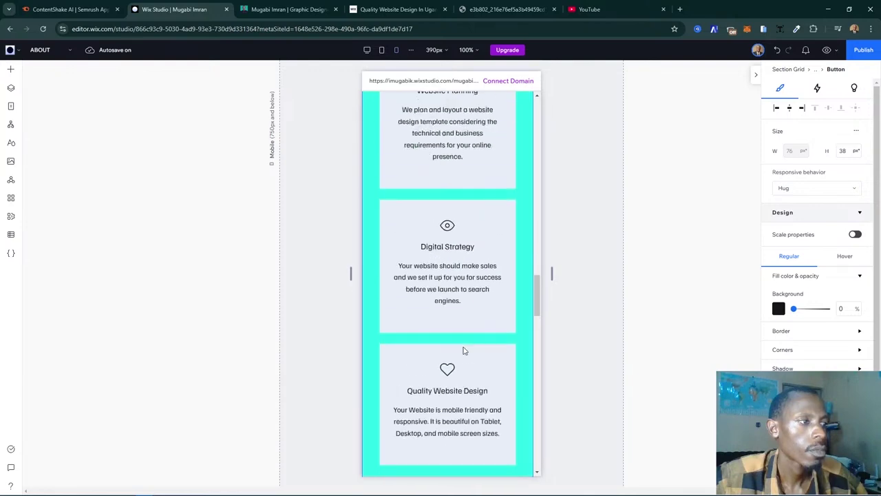
scroll(463, 350, up, 12)
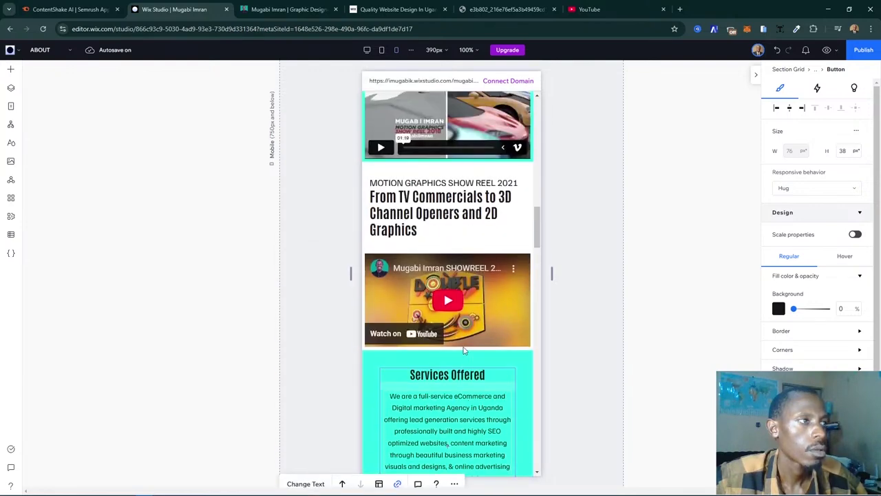
scroll(463, 351, up, 4)
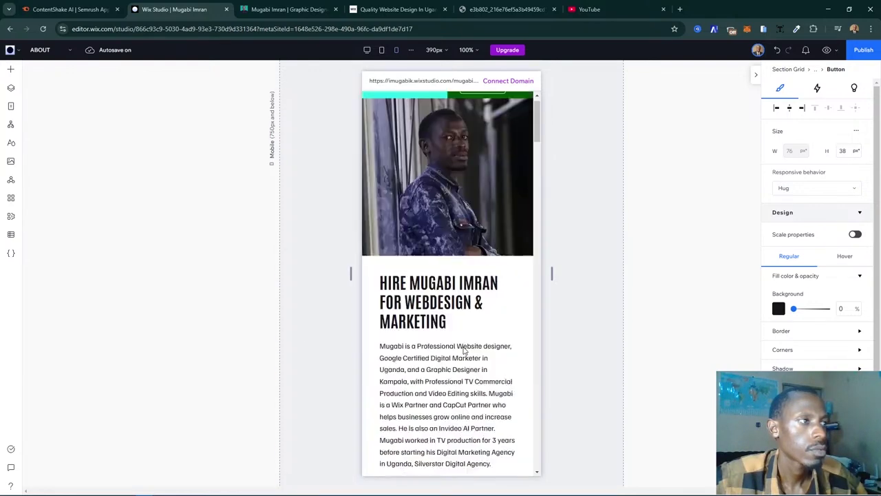
scroll(463, 350, down, 4)
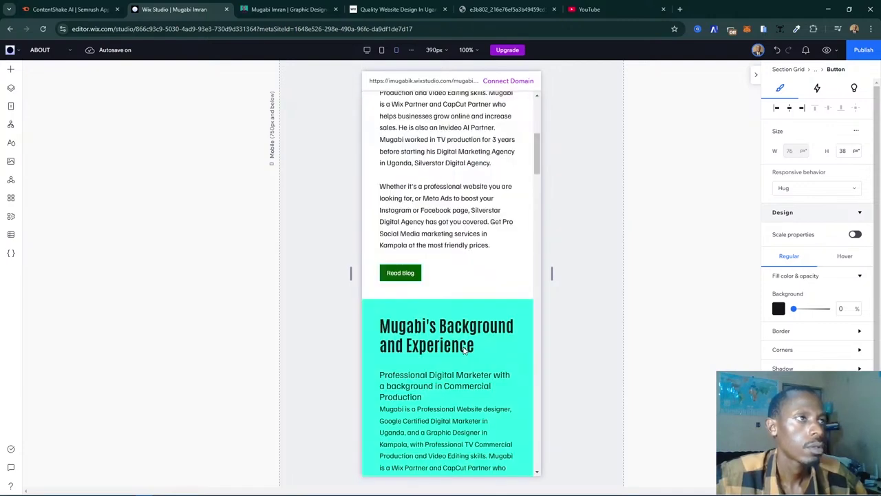
scroll(465, 348, down, 2)
scroll(466, 348, up, 6)
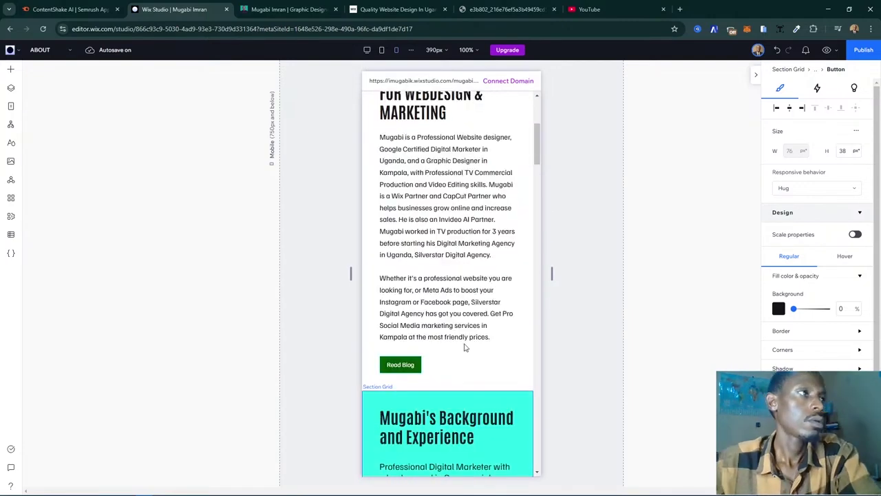
scroll(466, 347, down, 4)
scroll(466, 348, down, 8)
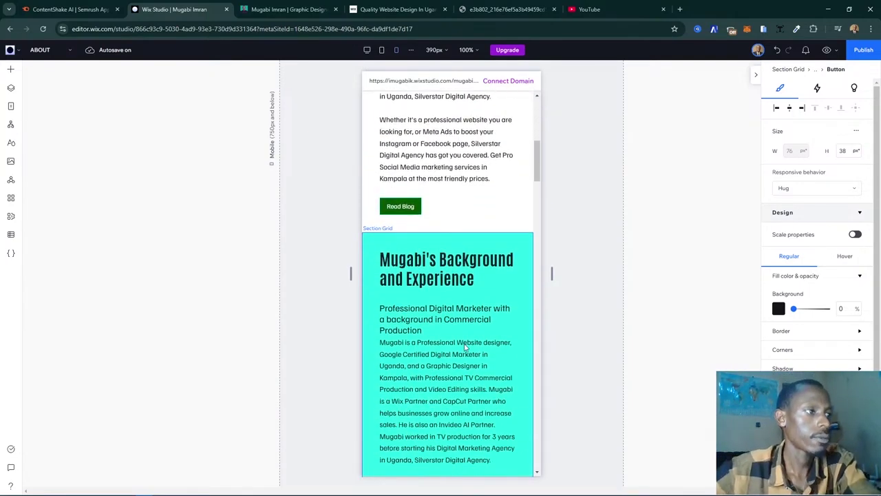
scroll(466, 347, down, 4)
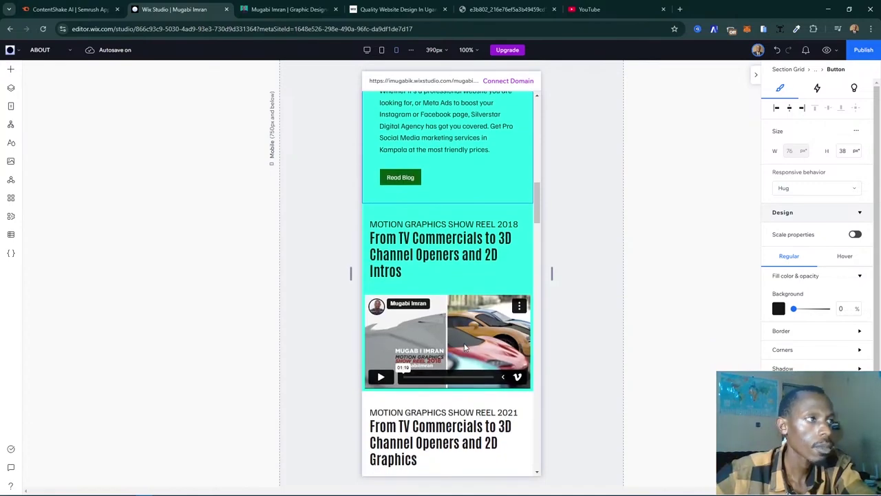
scroll(465, 348, up, 3)
scroll(465, 348, up, 6)
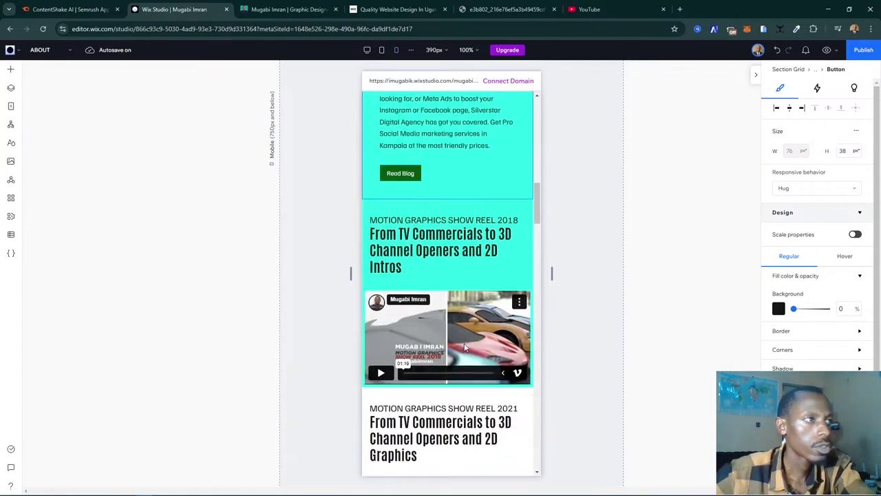
scroll(464, 348, up, 4)
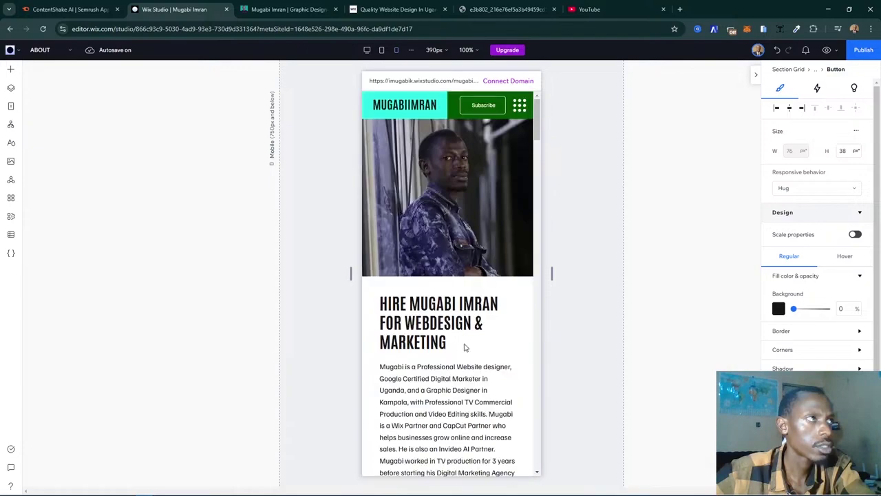
- Scroll through the live mugabiimran.com my-story page to compare its sections with the editor
key(ctrl+Tab)
scroll(543, 240, up, 10)
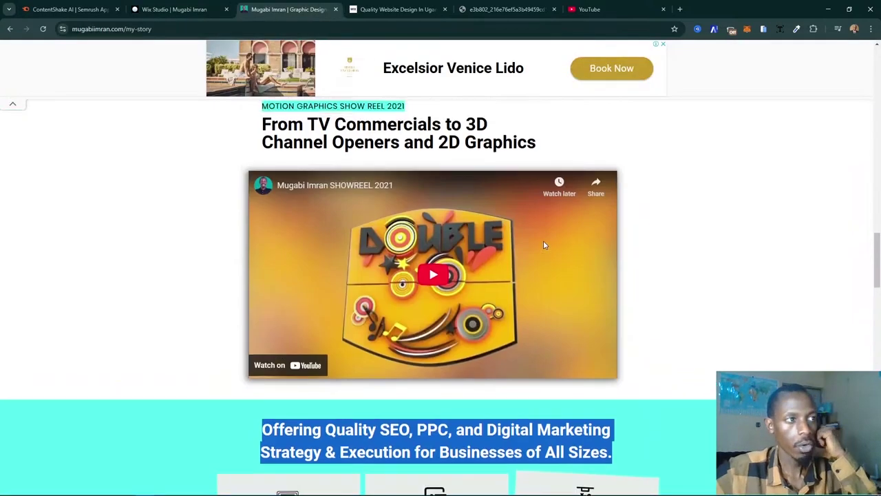
scroll(543, 245, up, 10)
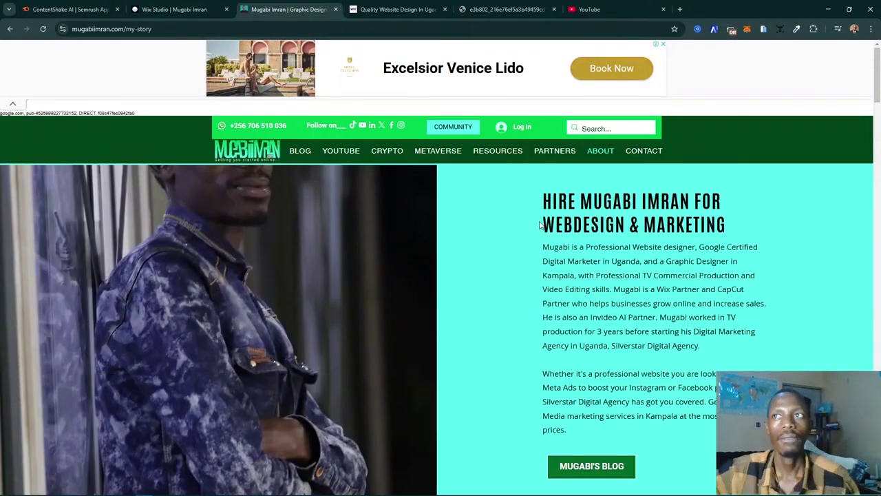
scroll(551, 217, down, 3)
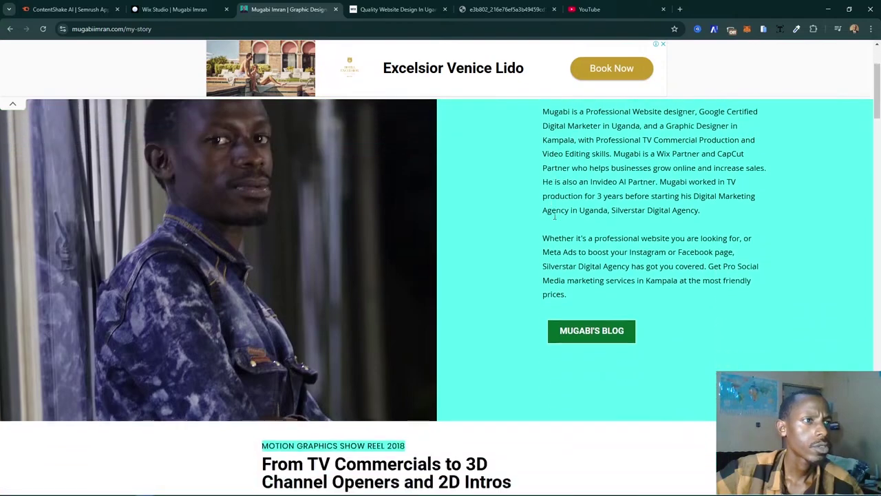
scroll(554, 215, up, 2)
scroll(553, 216, down, 7)
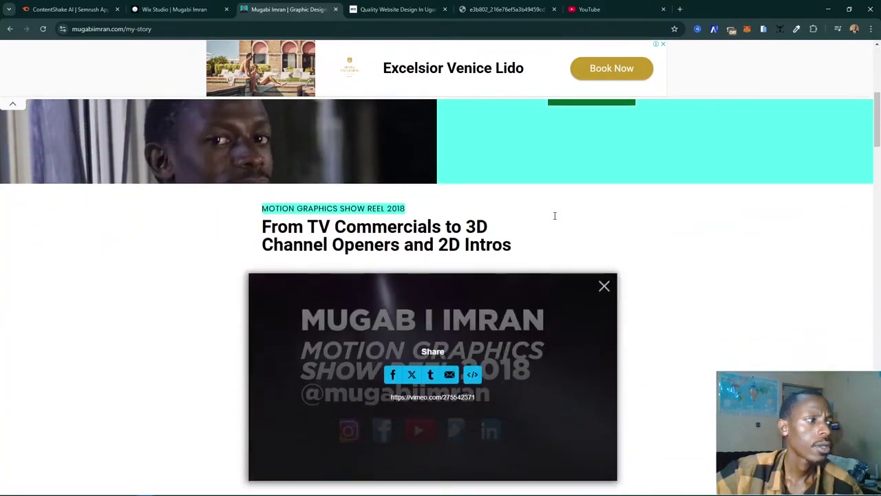
scroll(554, 216, down, 8)
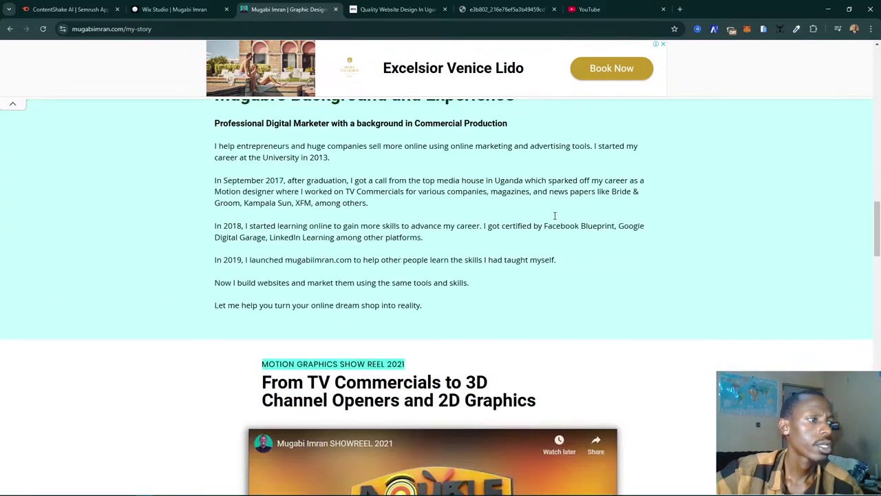
scroll(554, 216, up, 2)
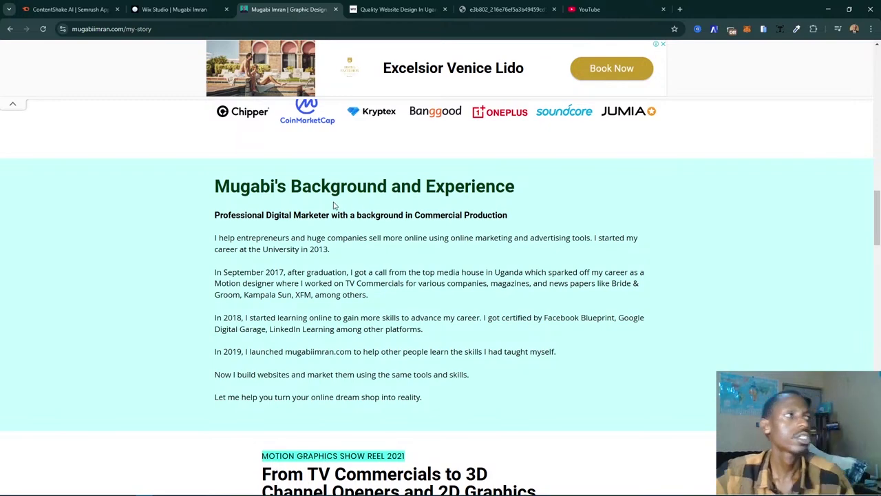
scroll(338, 204, up, 5)
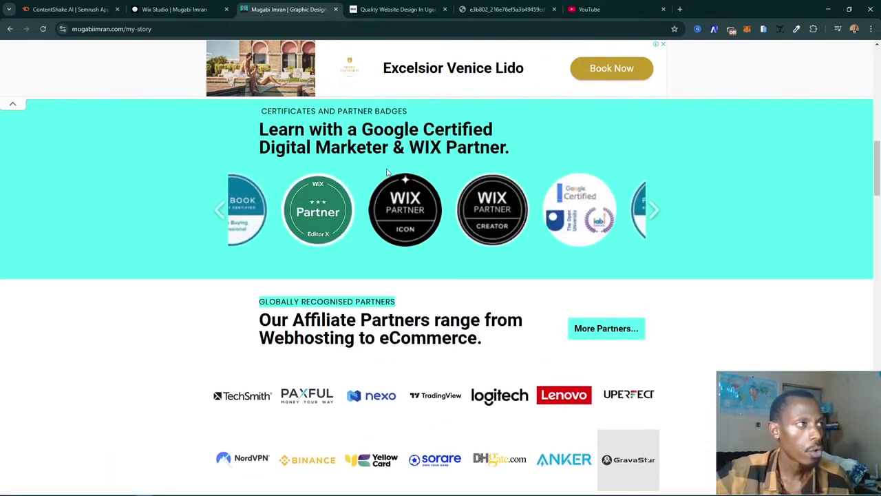
click(216, 7)
- Select the mobile Background and Experience section and show its more-actions menu
scroll(488, 237, down, 3)
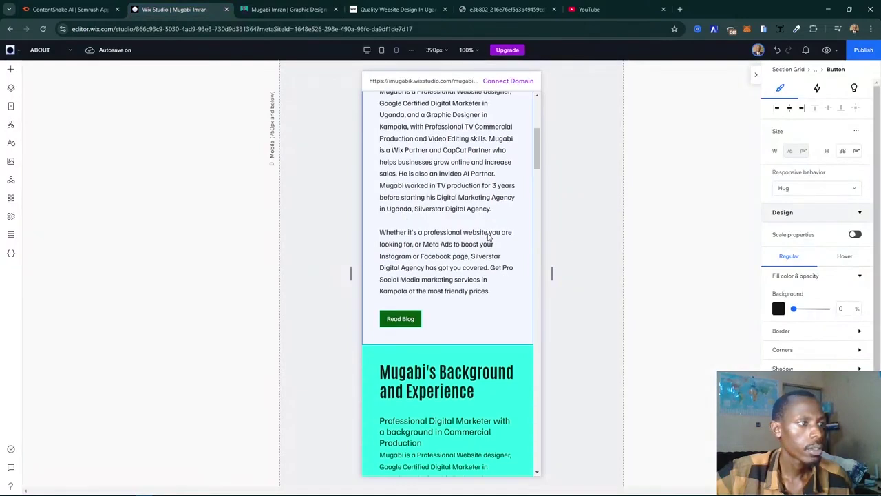
scroll(488, 237, down, 2)
click(498, 269)
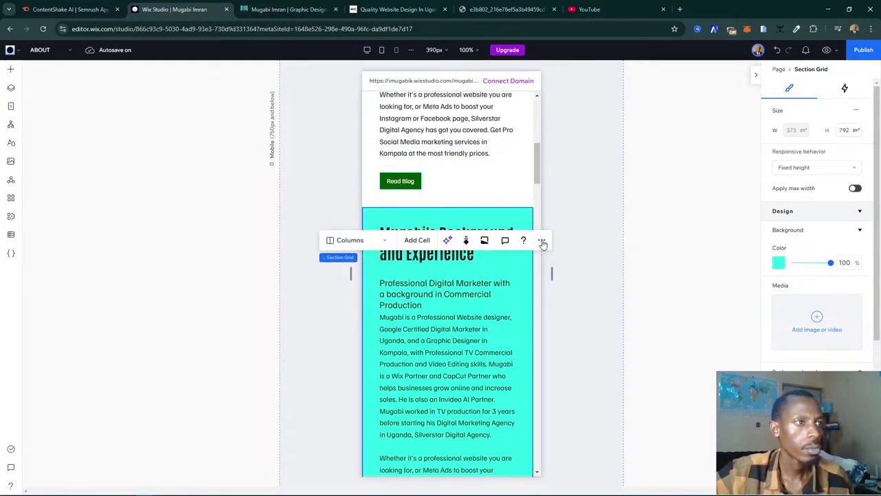
click(542, 241)
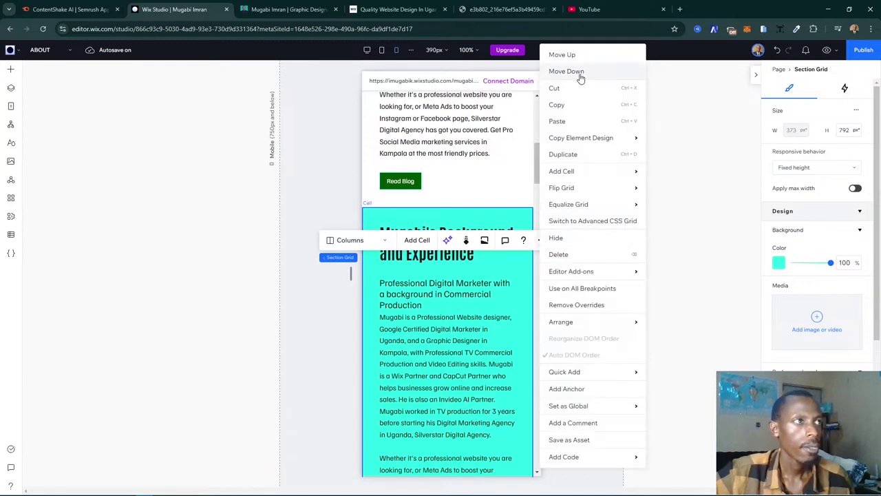
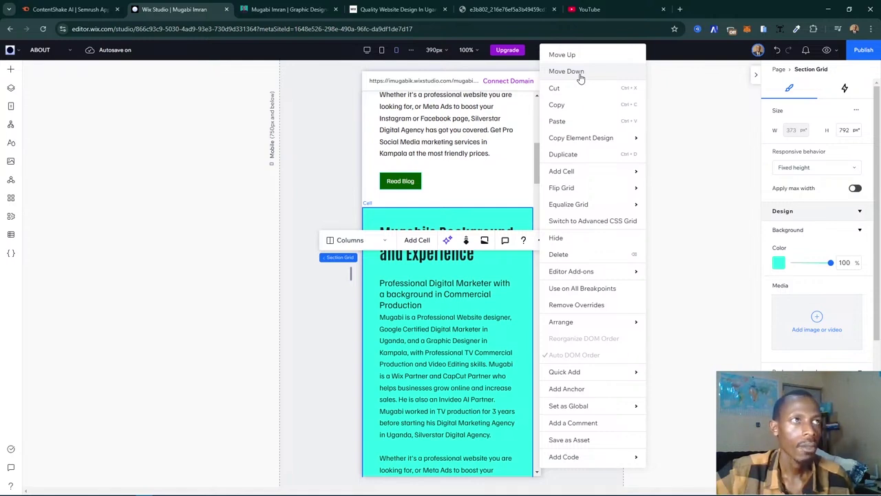
- Paste the 2018 show reel section, then move Background and Experience down below it
click(558, 121)
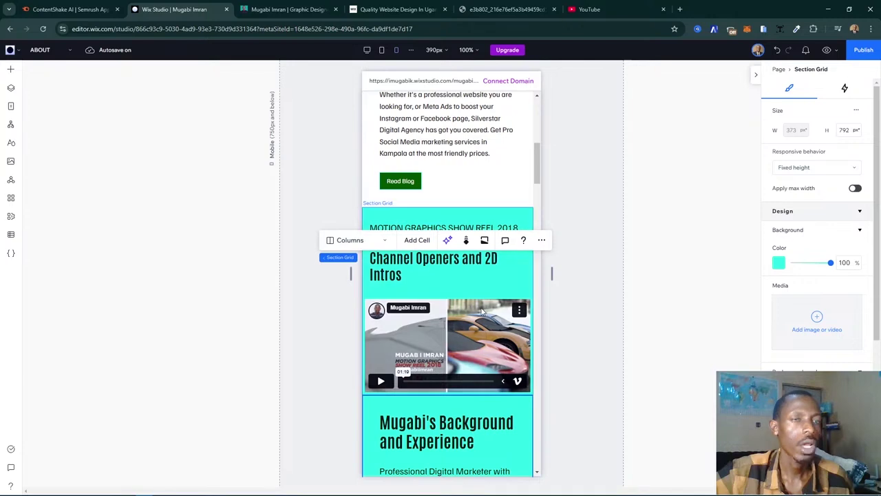
scroll(482, 311, down, 3)
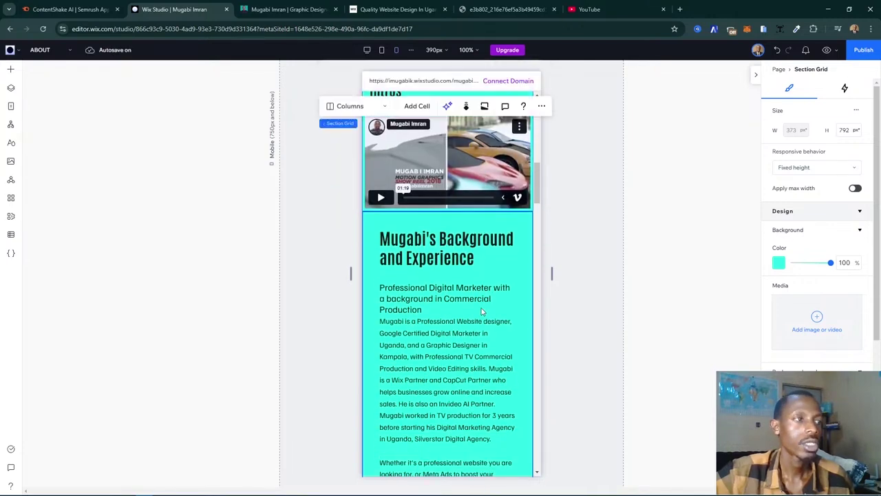
click(541, 108)
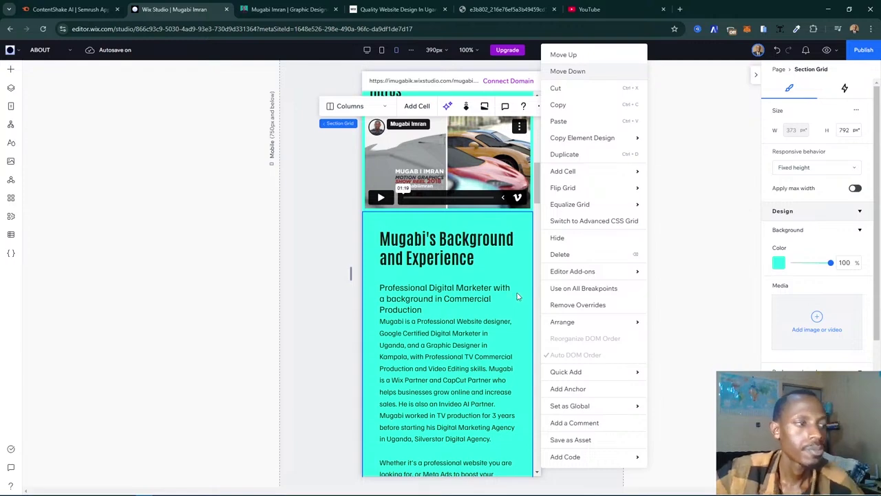
key(Return)
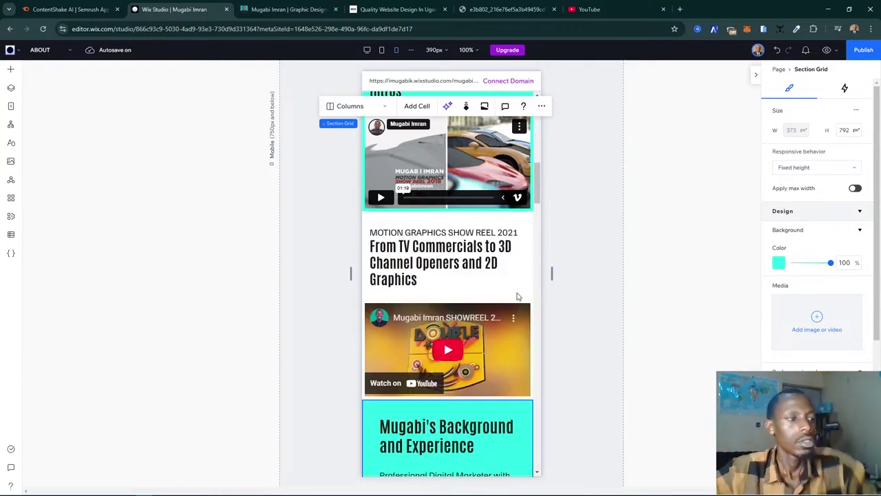
scroll(487, 372, down, 3)
scroll(486, 372, down, 2)
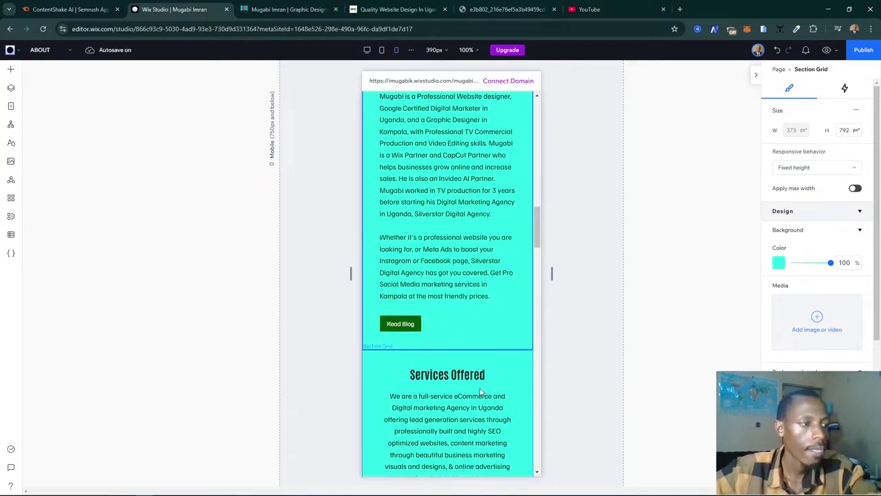
scroll(481, 391, down, 4)
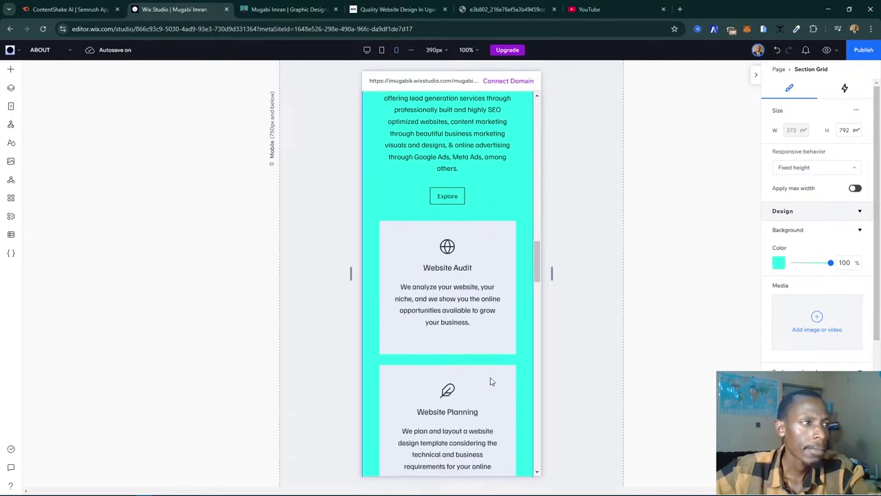
scroll(491, 381, up, 5)
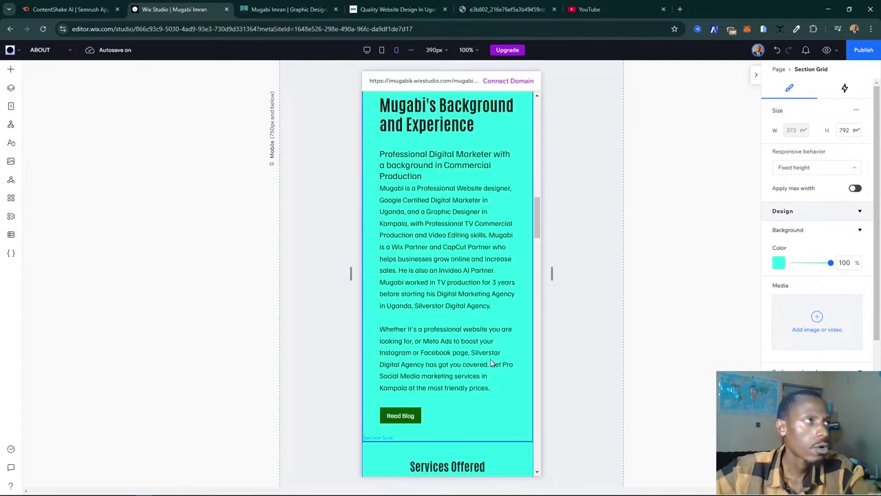
scroll(491, 364, up, 2)
click(288, 9)
scroll(380, 230, down, 8)
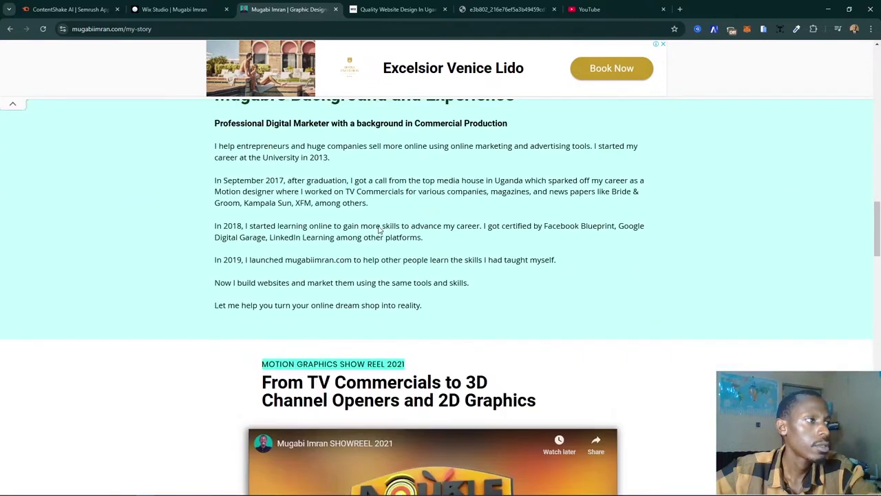
scroll(380, 230, up, 2)
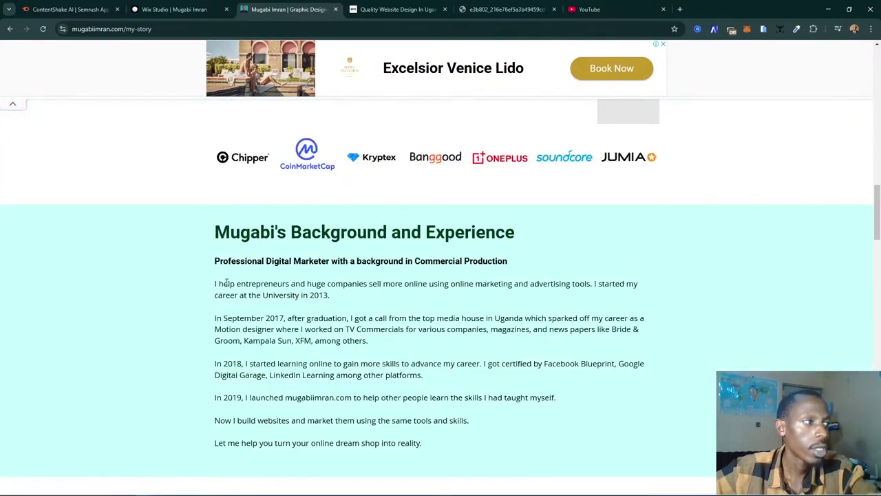
scroll(346, 270, up, 8)
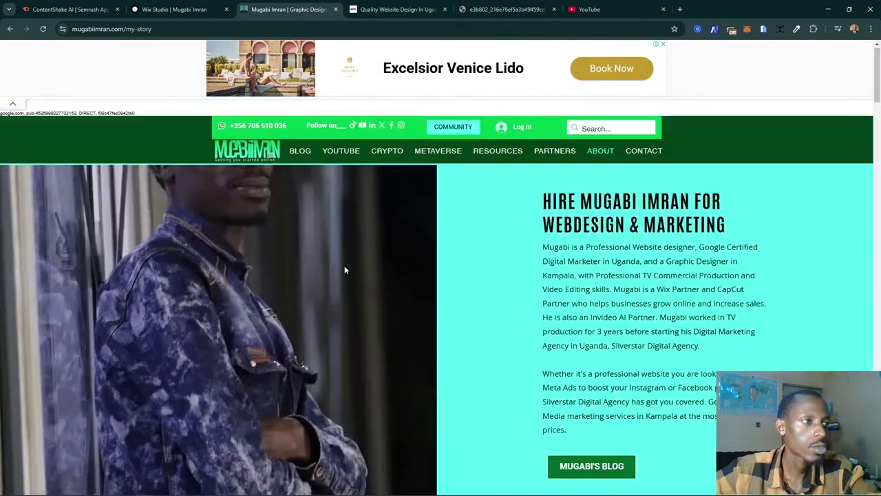
scroll(276, 237, down, 3)
scroll(257, 213, up, 2)
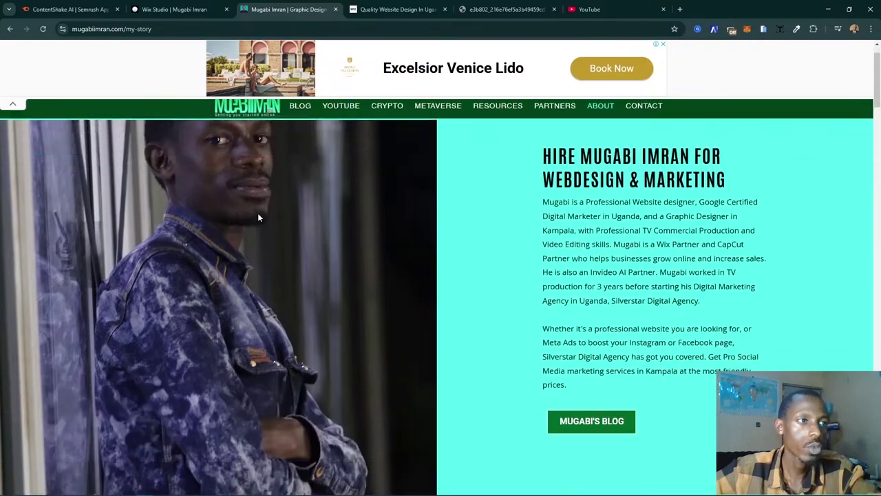
scroll(276, 214, down, 5)
scroll(293, 213, down, 12)
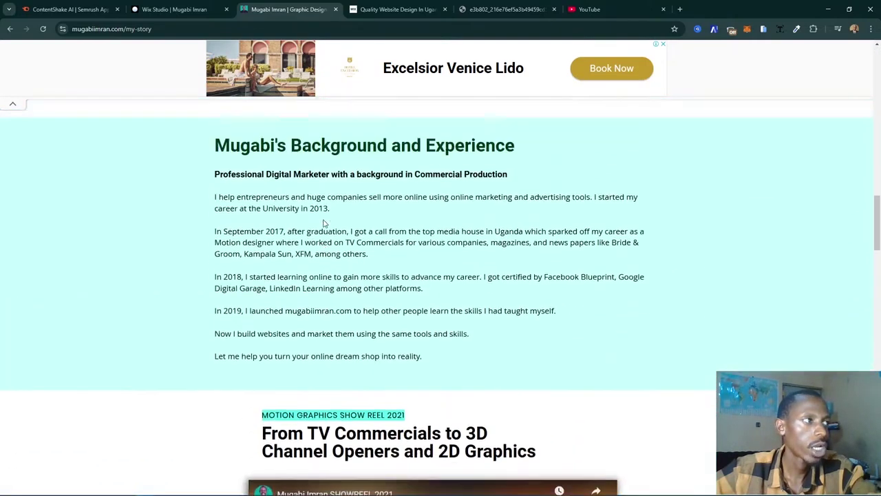
scroll(324, 223, up, 1)
click(174, 9)
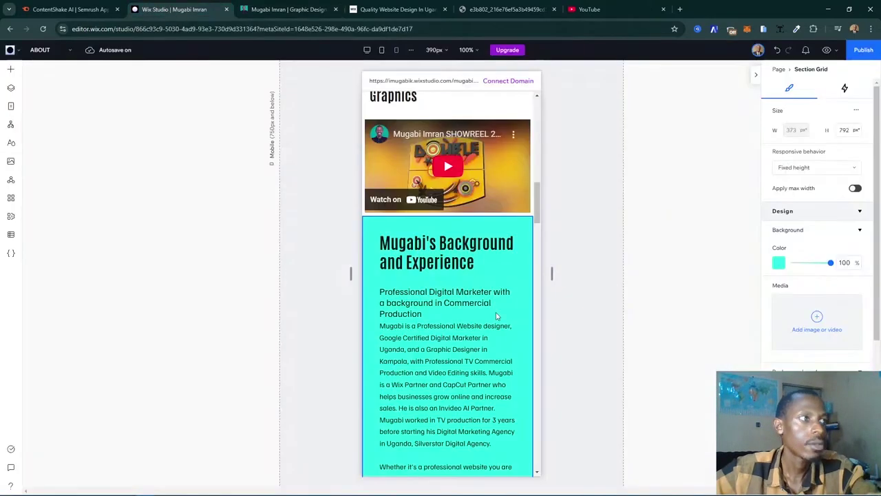
scroll(411, 294, down, 6)
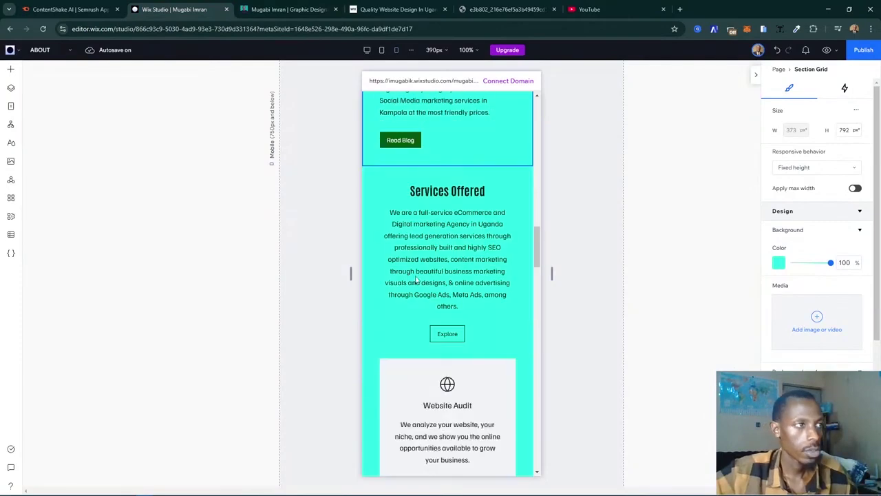
scroll(427, 365, down, 6)
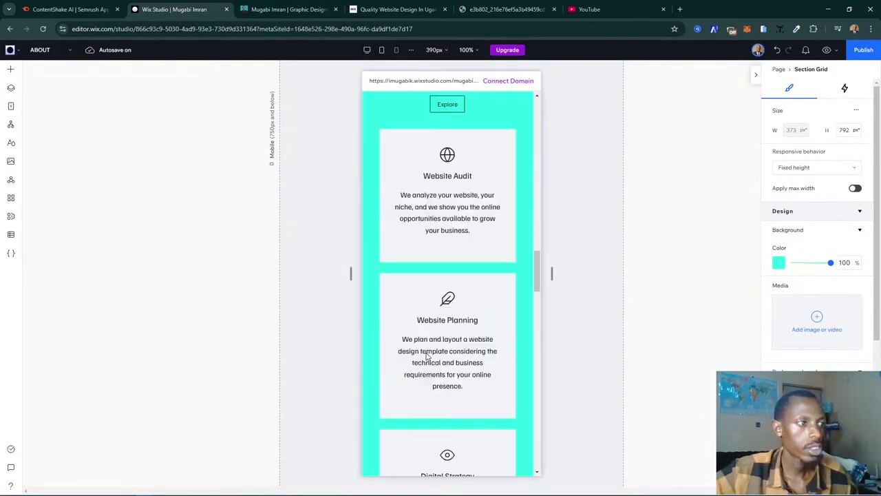
click(288, 9)
scroll(386, 302, down, 15)
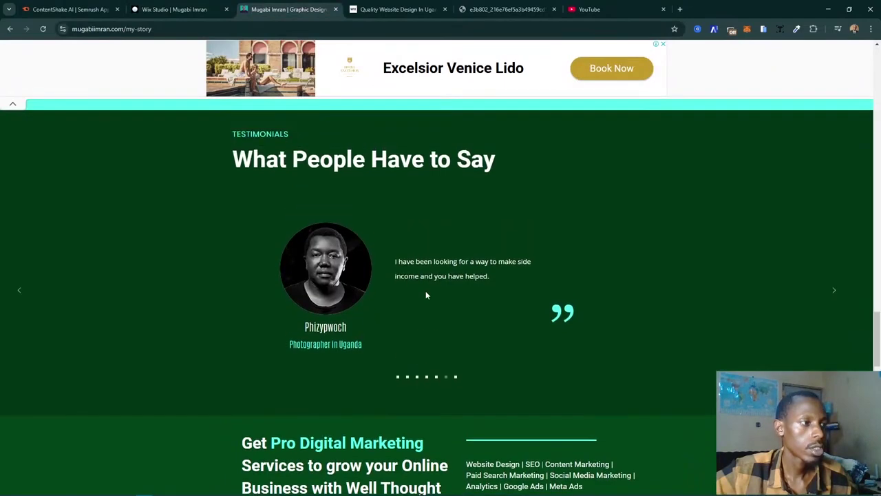
scroll(492, 308, down, 7)
scroll(440, 303, down, 2)
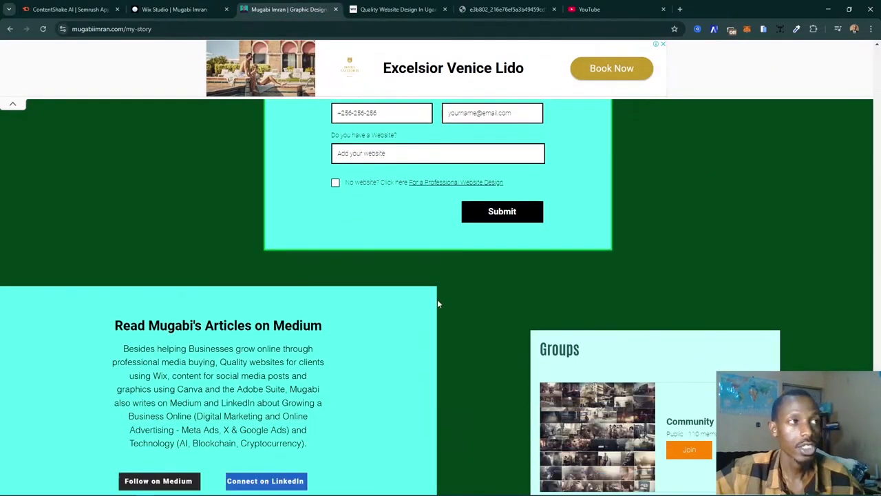
scroll(438, 300, up, 8)
scroll(438, 304, up, 1)
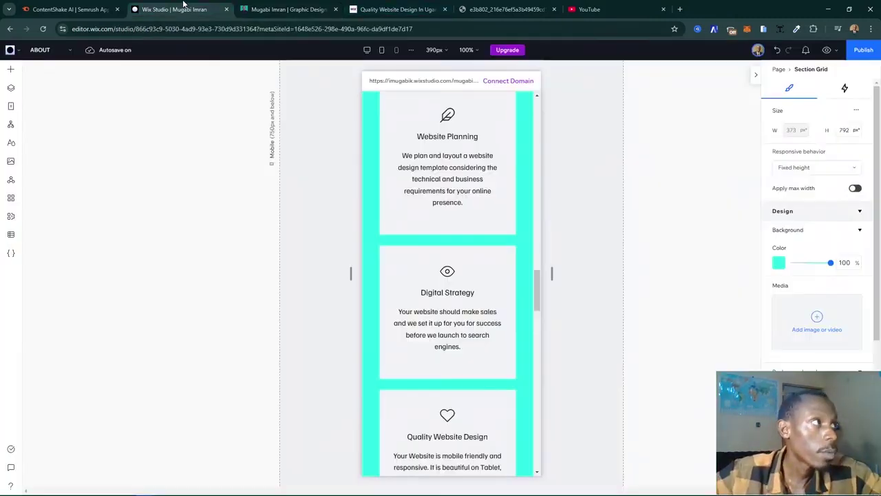
click(174, 9)
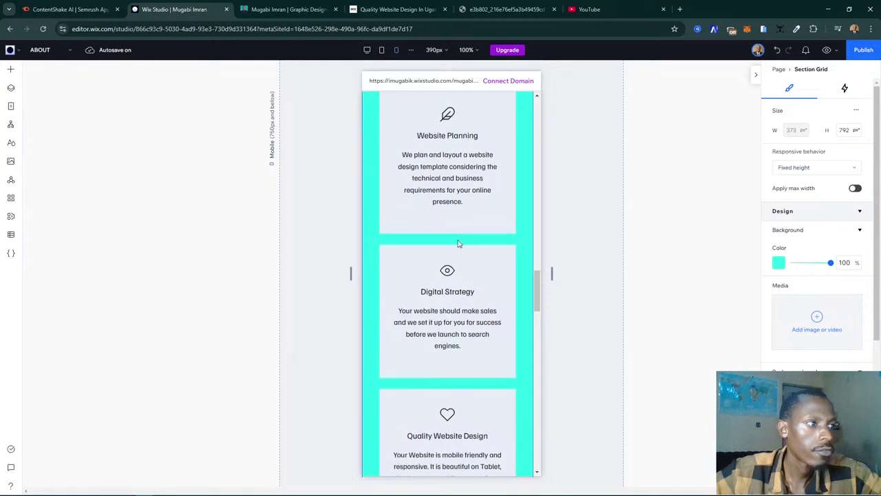
- Select the services section and look at its shape divider options without changing them
scroll(458, 236, down, 3)
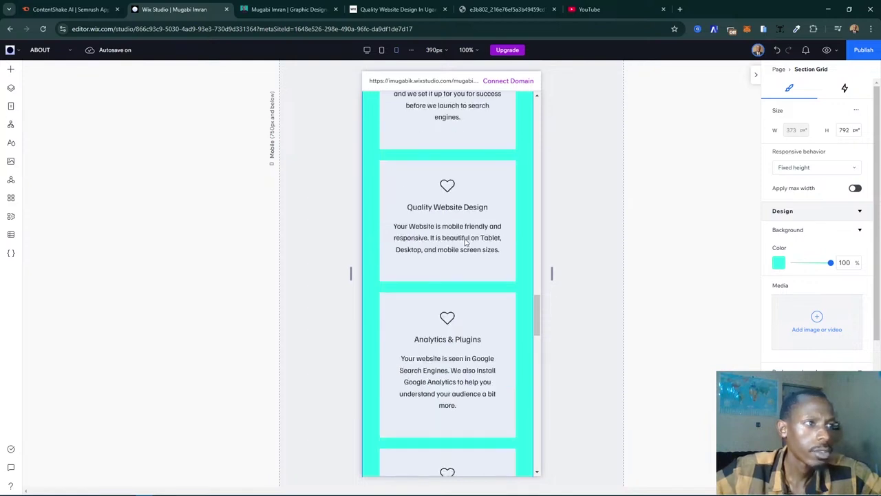
scroll(485, 270, down, 5)
scroll(484, 270, up, 3)
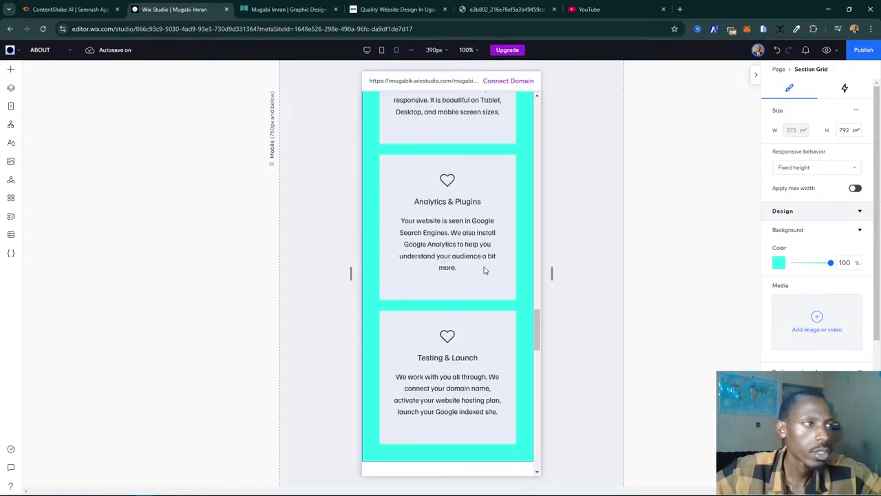
scroll(484, 270, up, 7)
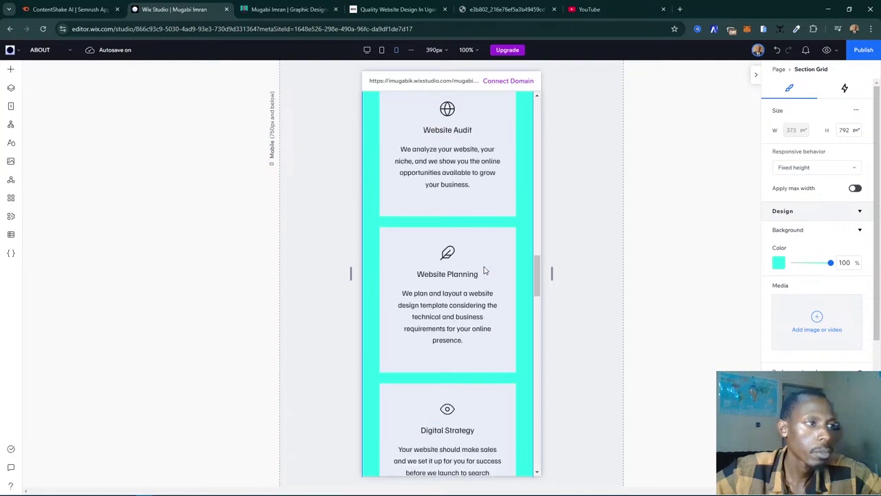
click(484, 270)
click(484, 243)
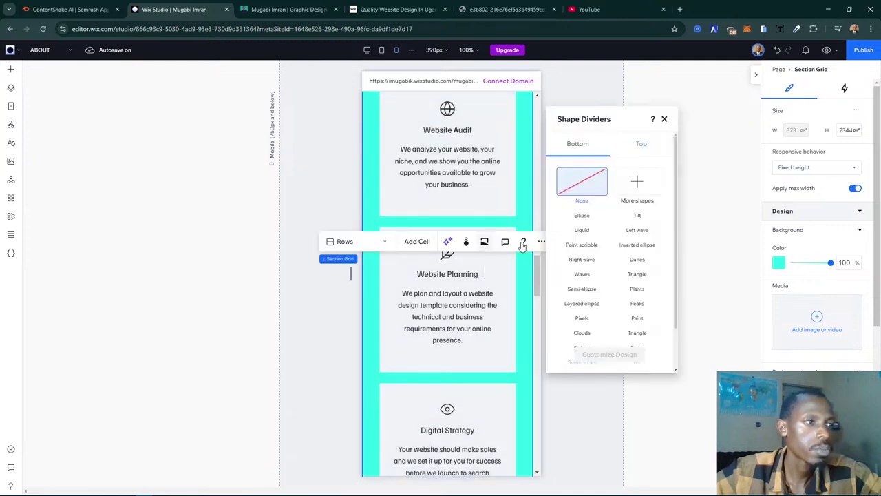
click(664, 119)
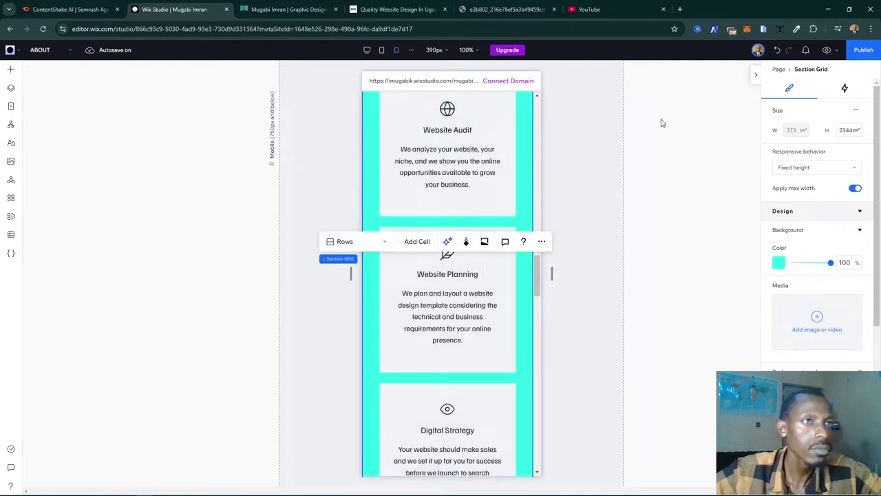
- Select the service-card repeater, keep the Cards layout, and set its vertical gap to 10 px
click(448, 196)
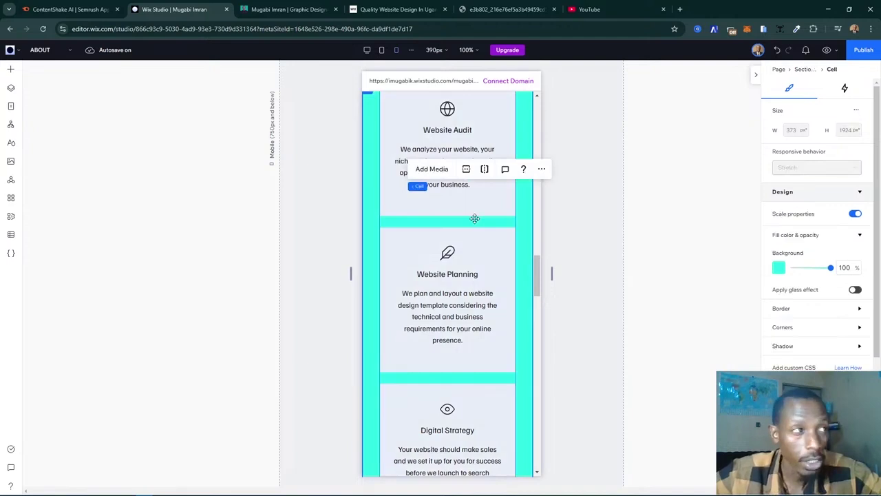
click(475, 218)
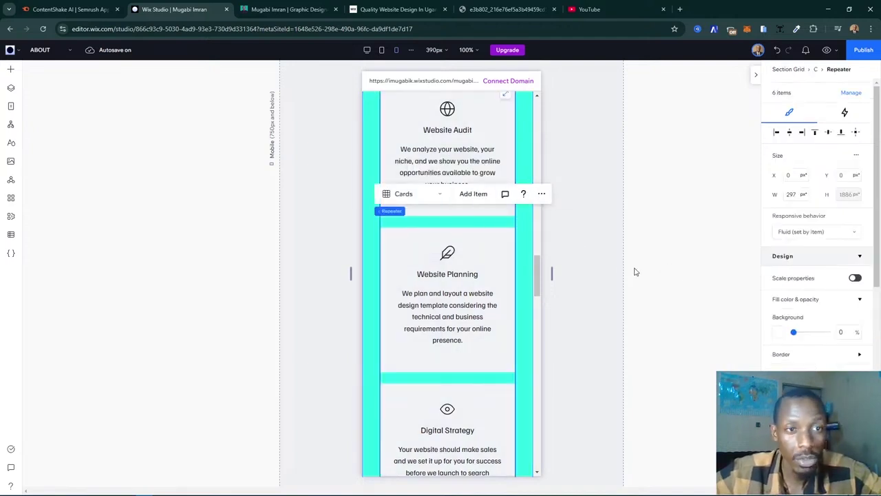
click(419, 195)
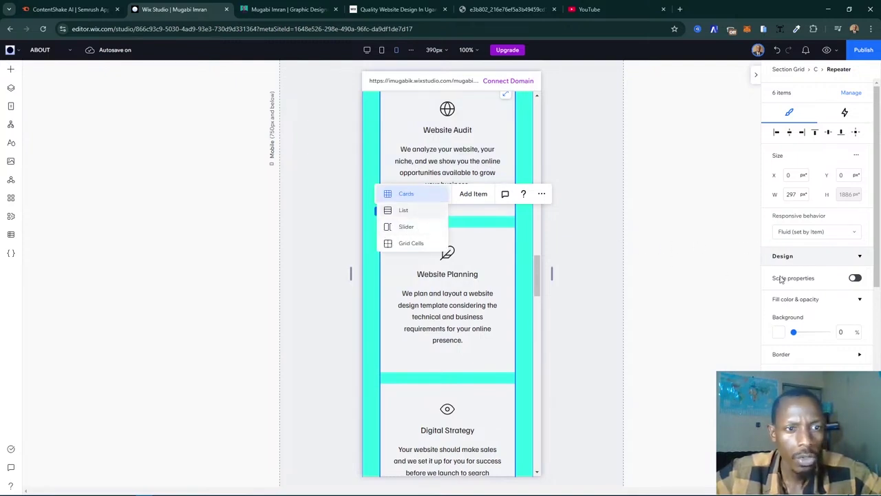
click(489, 273)
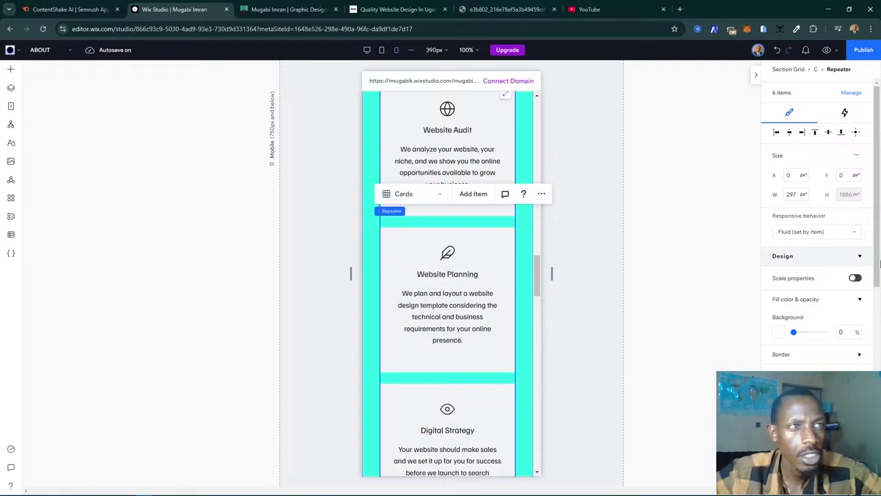
scroll(834, 246, down, 3)
scroll(813, 245, down, 5)
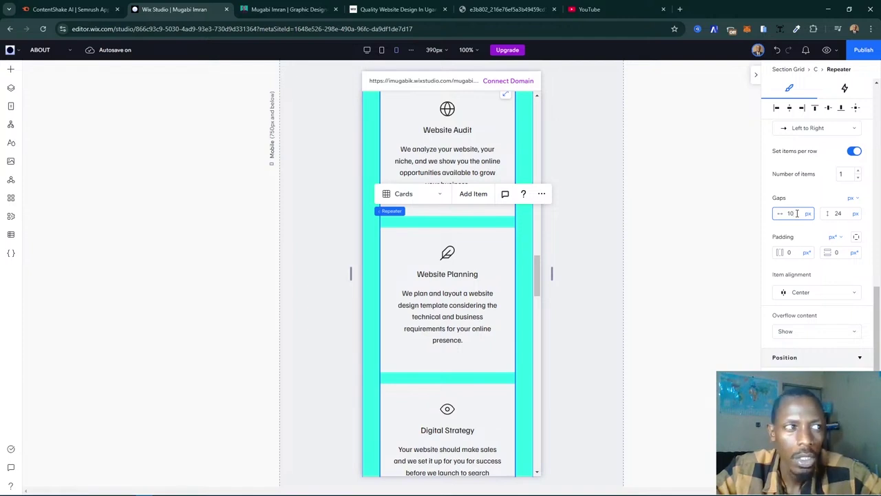
key(Tab)
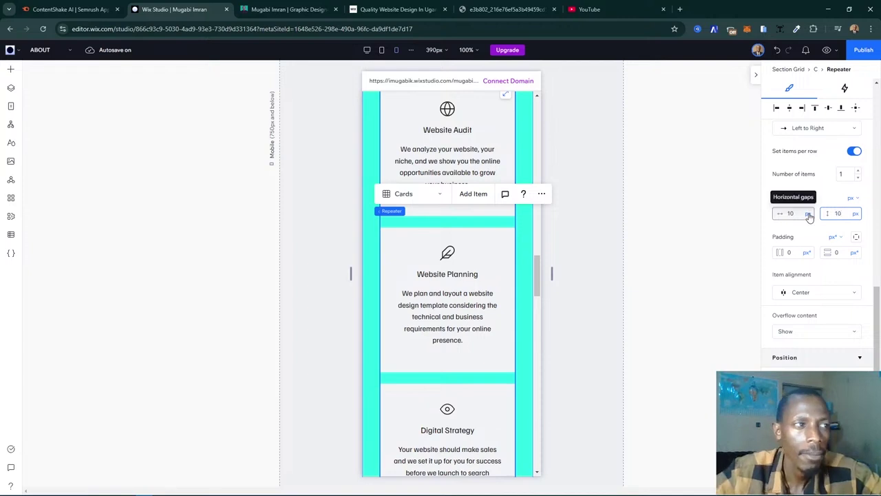
click(807, 216)
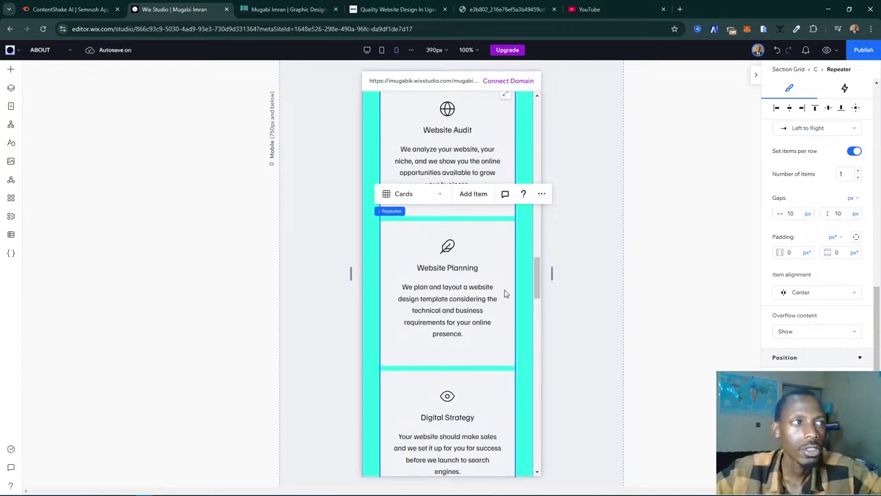
- Review the tightened service cards on the mobile page and clear the repeater selection
scroll(500, 289, down, 5)
scroll(500, 289, down, 8)
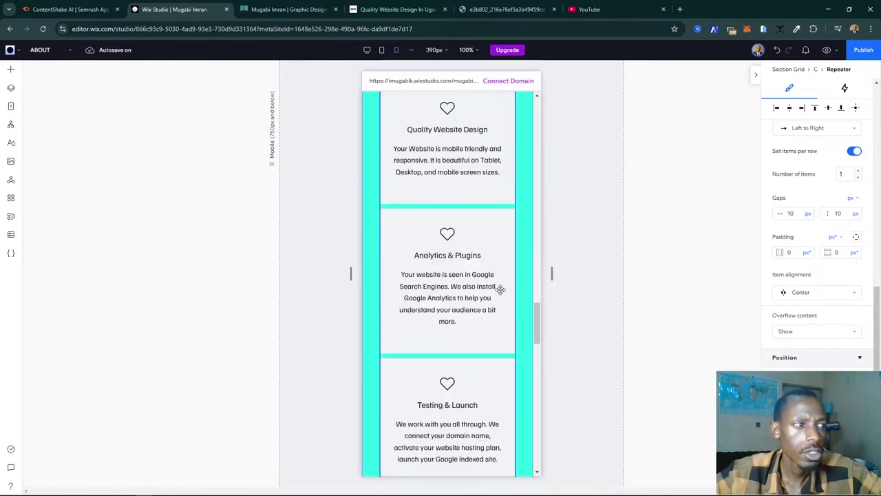
scroll(500, 290, down, 3)
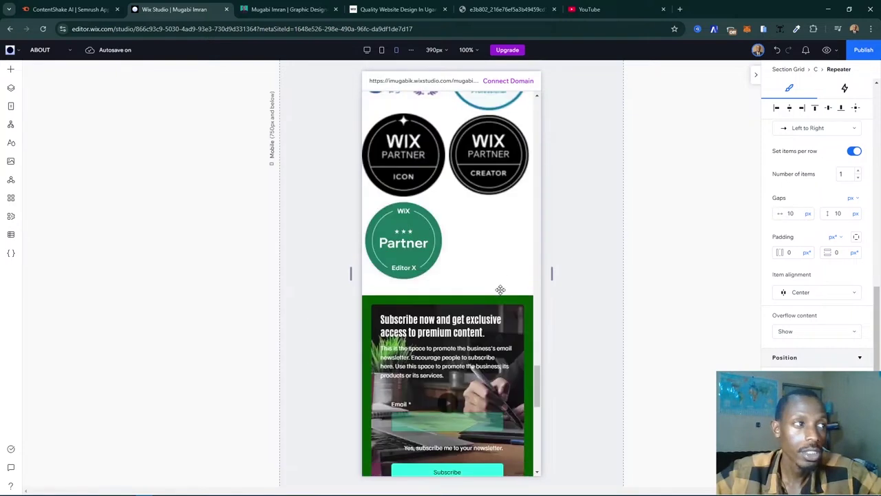
scroll(500, 289, up, 4)
scroll(500, 290, down, 2)
scroll(500, 289, down, 2)
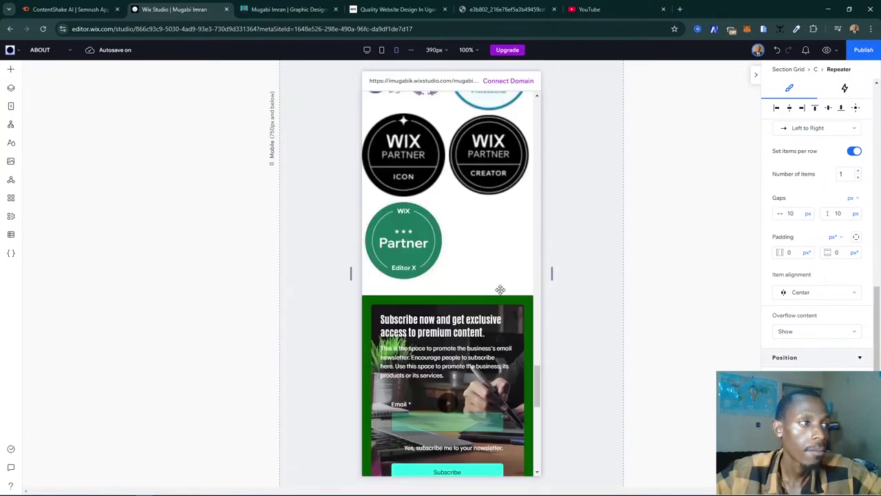
scroll(500, 290, up, 10)
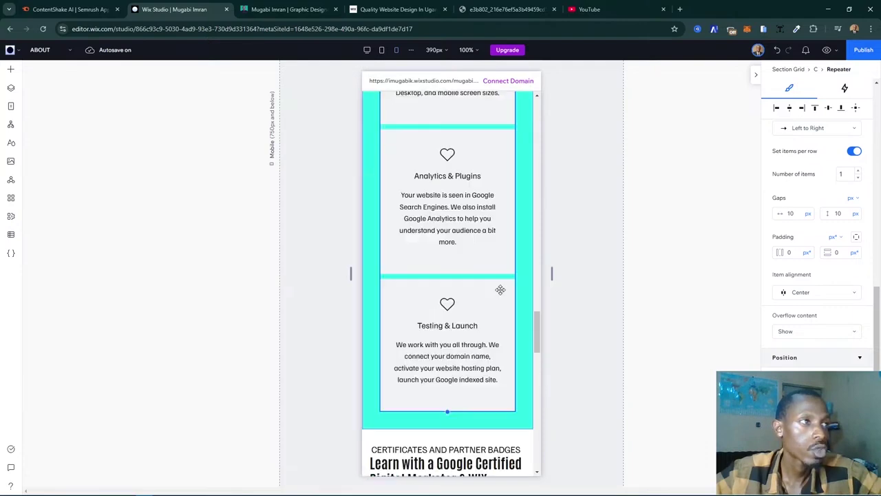
scroll(500, 289, up, 5)
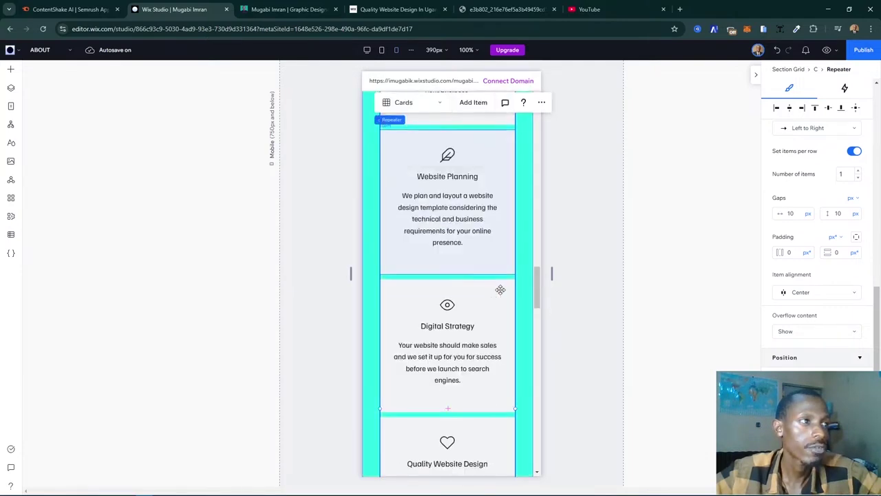
click(351, 300)
- Select the Certificates and Partner Badges section grid
scroll(473, 295, down, 10)
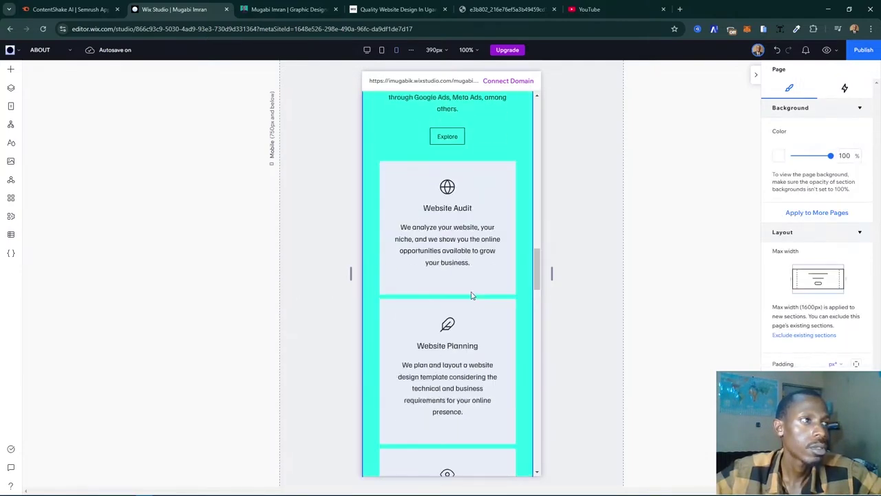
scroll(472, 295, down, 8)
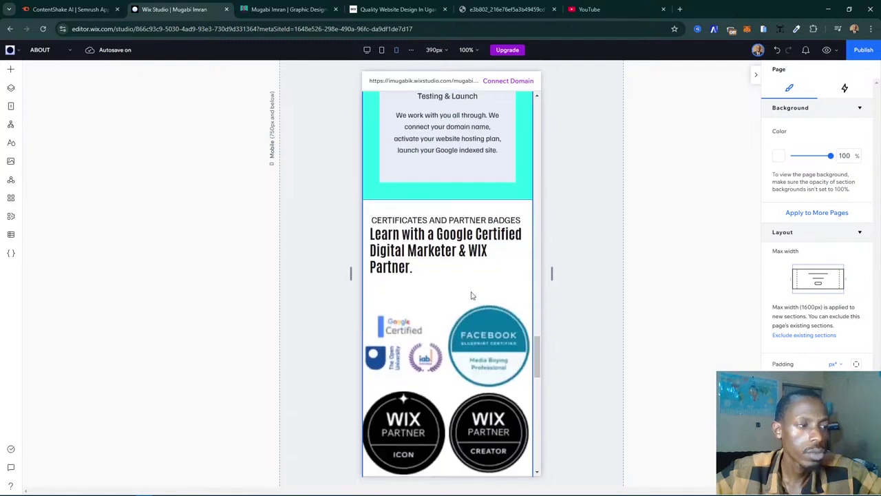
scroll(504, 292, down, 2)
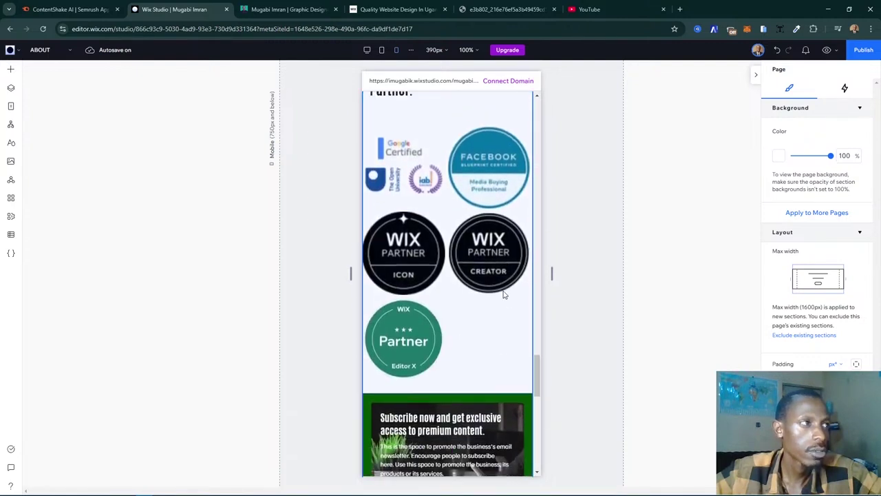
scroll(398, 289, up, 4)
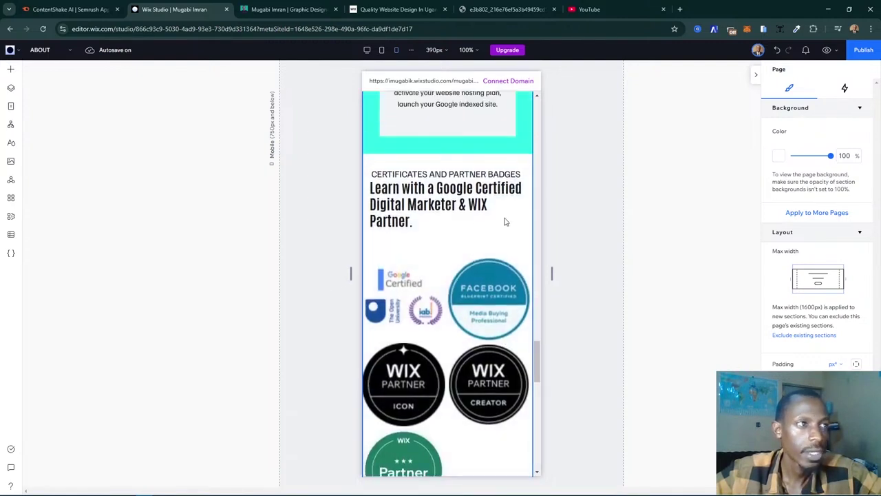
click(505, 222)
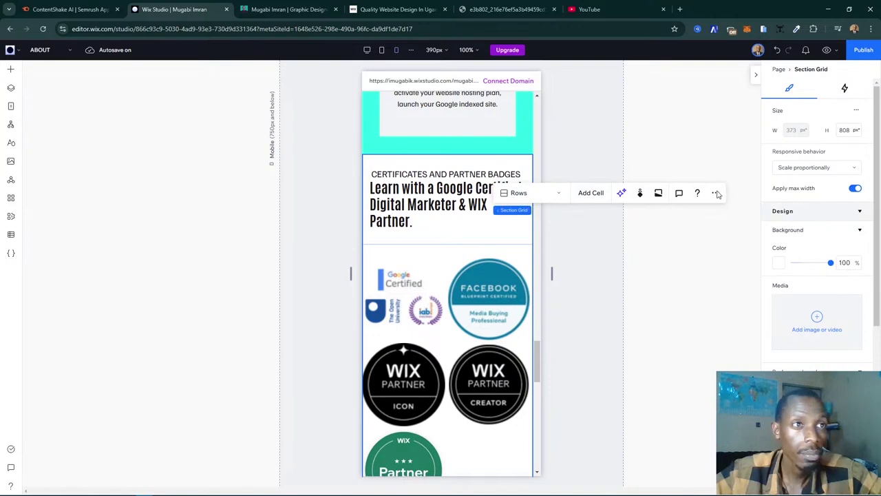
- Reselect Certificates and Partner Badges and move it up above Services Offered
click(544, 196)
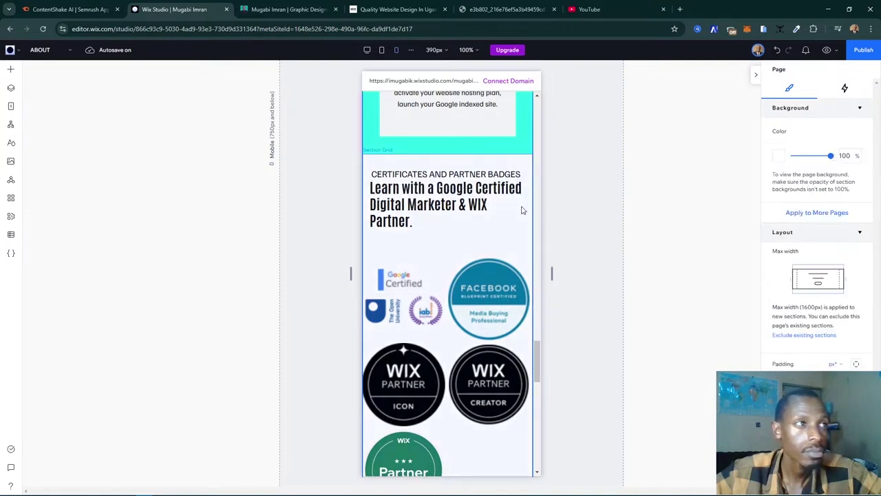
click(522, 211)
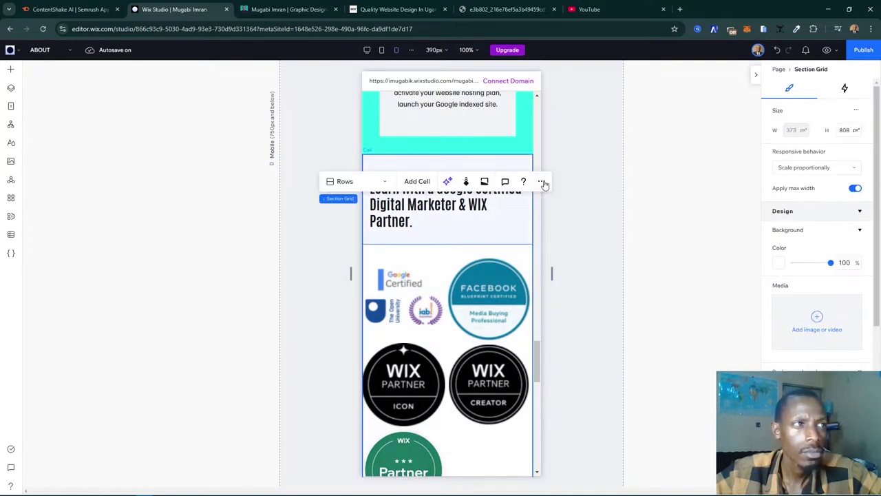
click(543, 182)
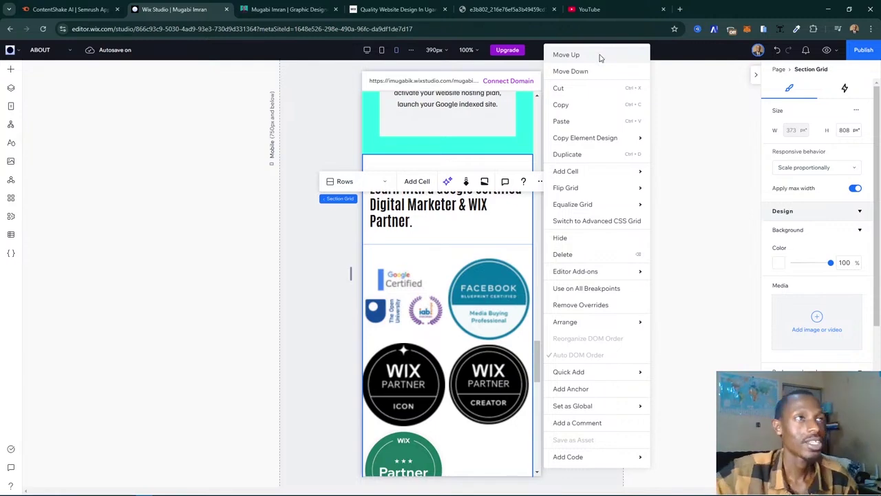
click(565, 54)
scroll(535, 197, up, 5)
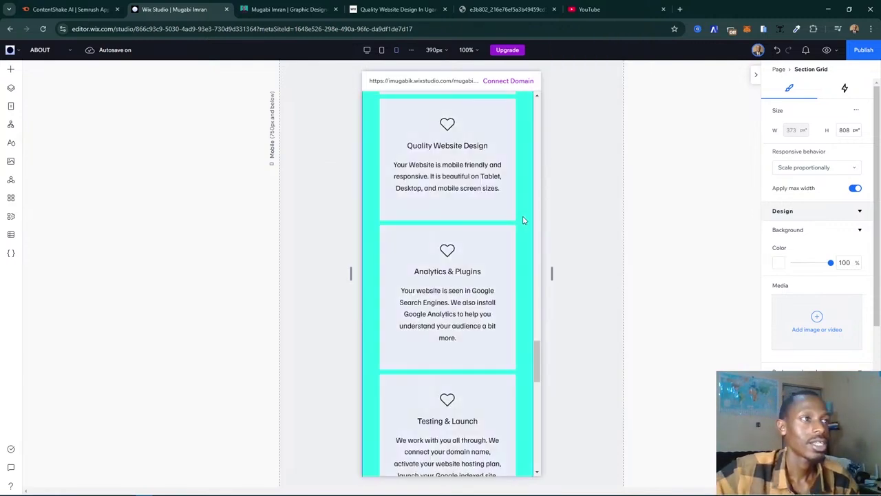
scroll(524, 221, up, 3)
scroll(524, 220, down, 4)
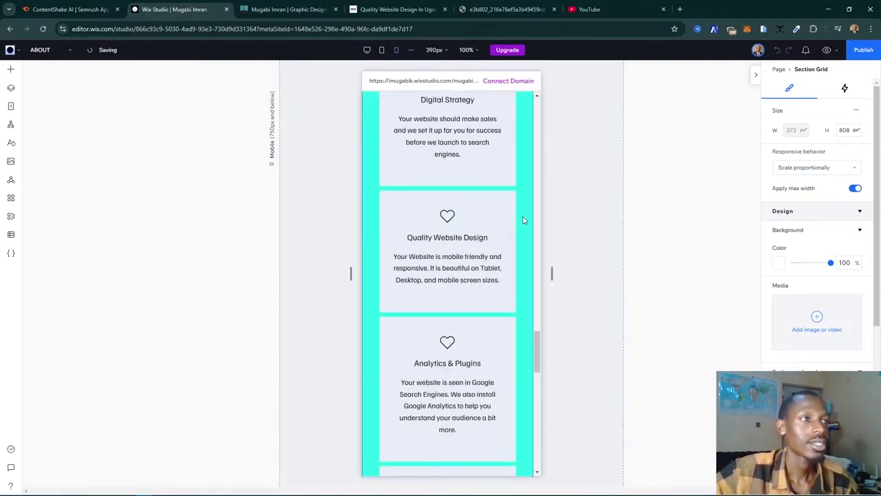
scroll(483, 226, down, 6)
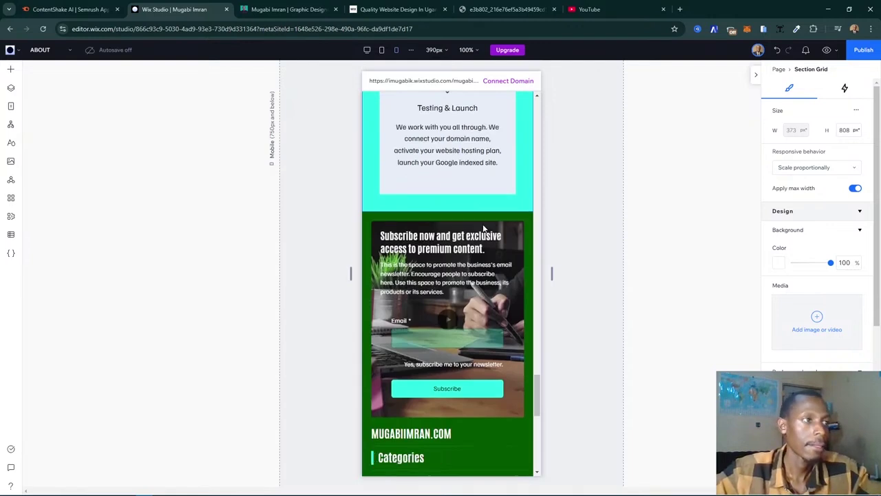
scroll(484, 227, up, 3)
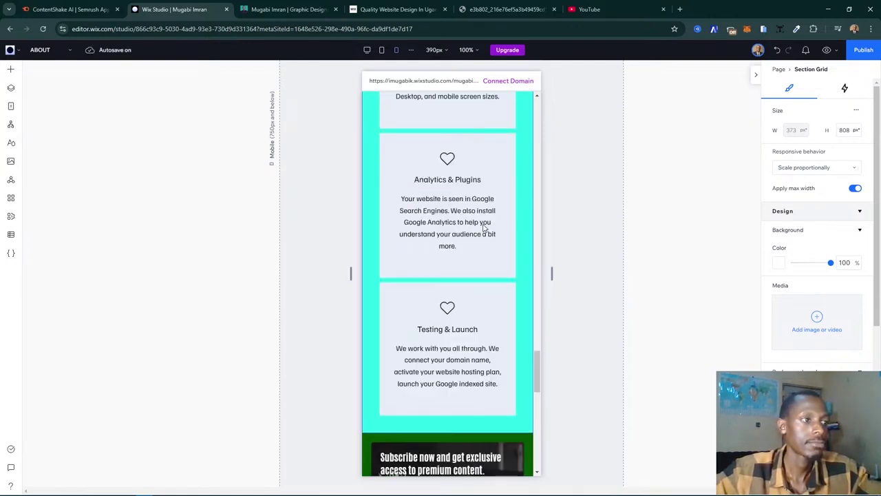
scroll(483, 228, up, 8)
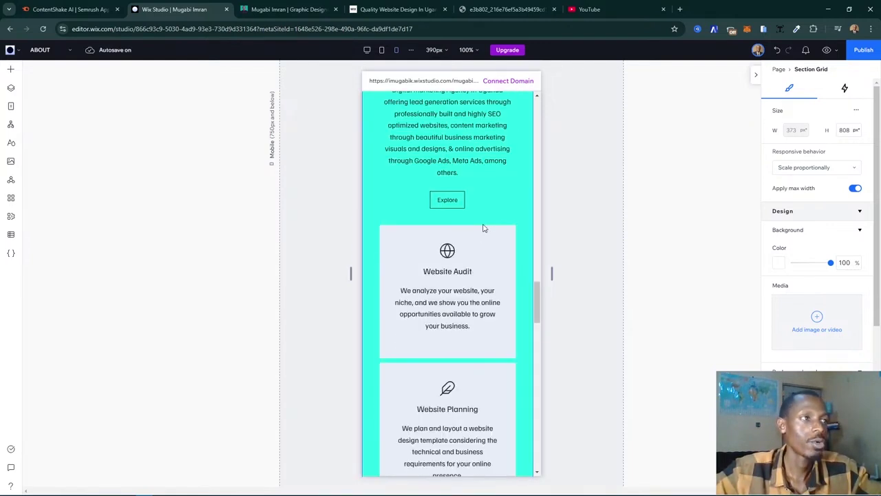
scroll(483, 227, up, 5)
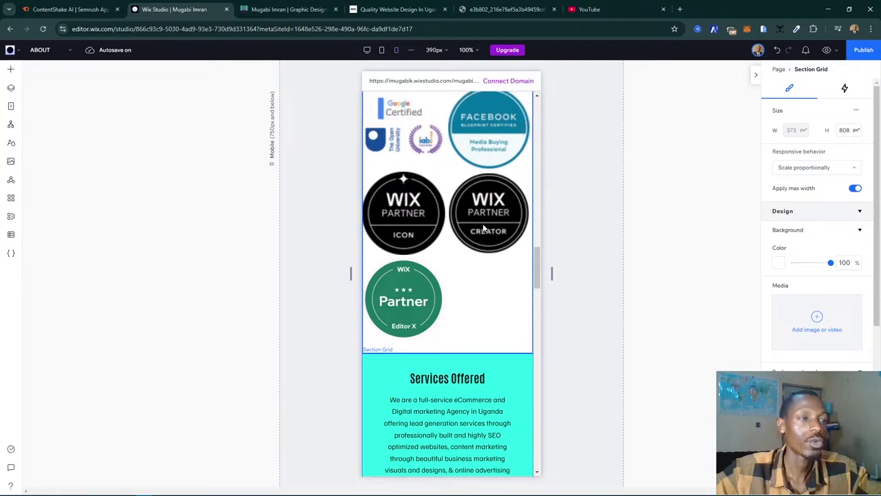
scroll(483, 227, up, 8)
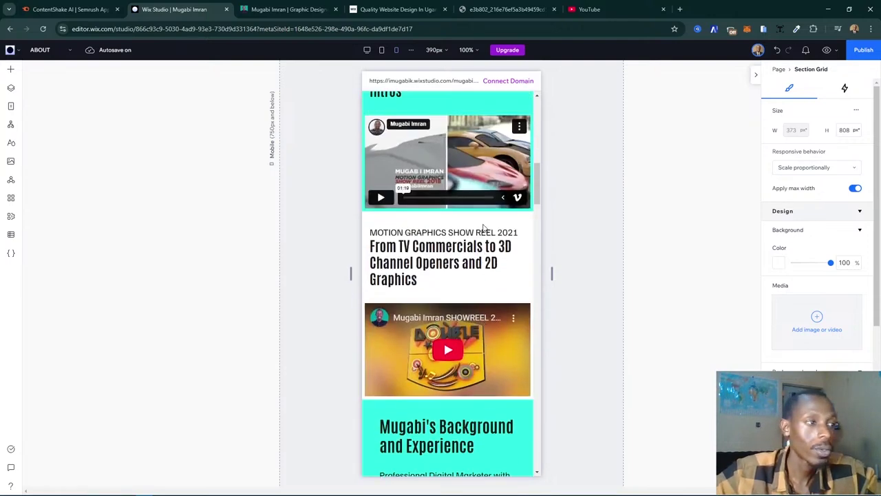
scroll(484, 227, up, 5)
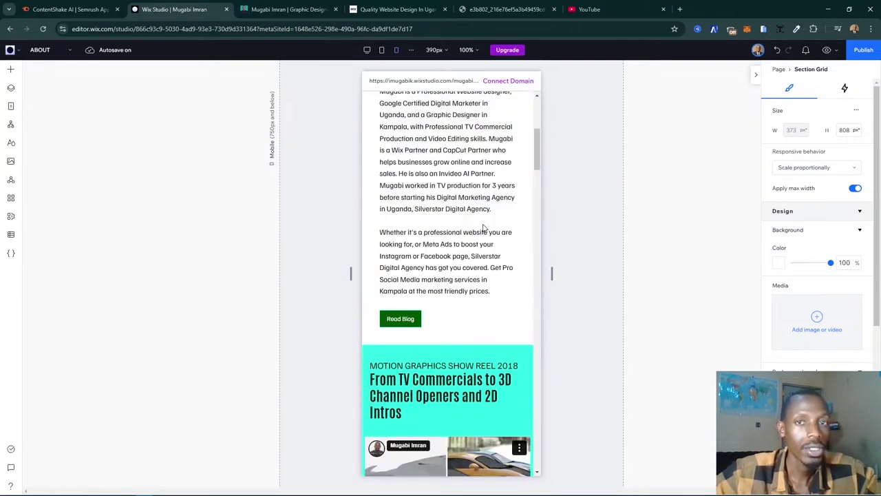
scroll(483, 227, up, 5)
scroll(482, 228, down, 15)
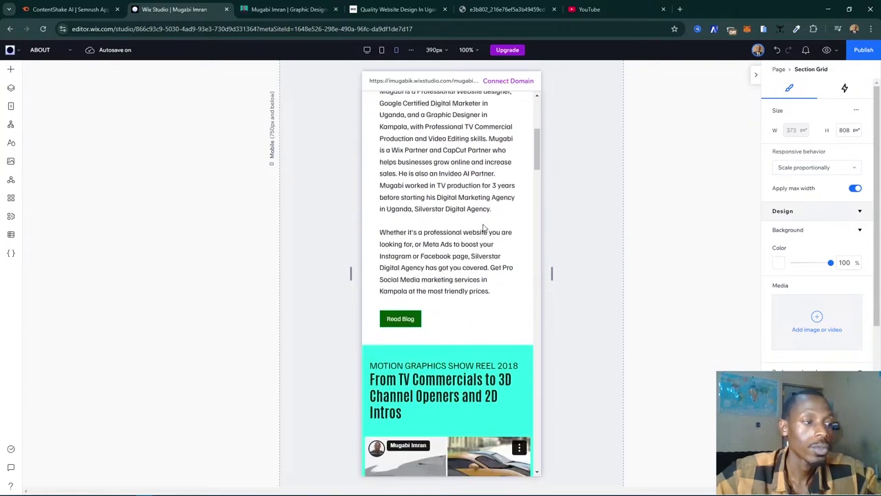
scroll(482, 227, down, 10)
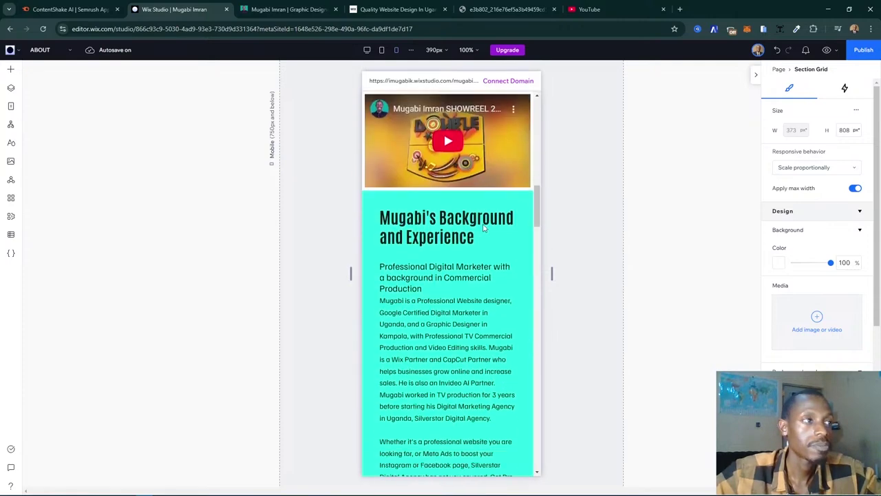
scroll(484, 228, down, 3)
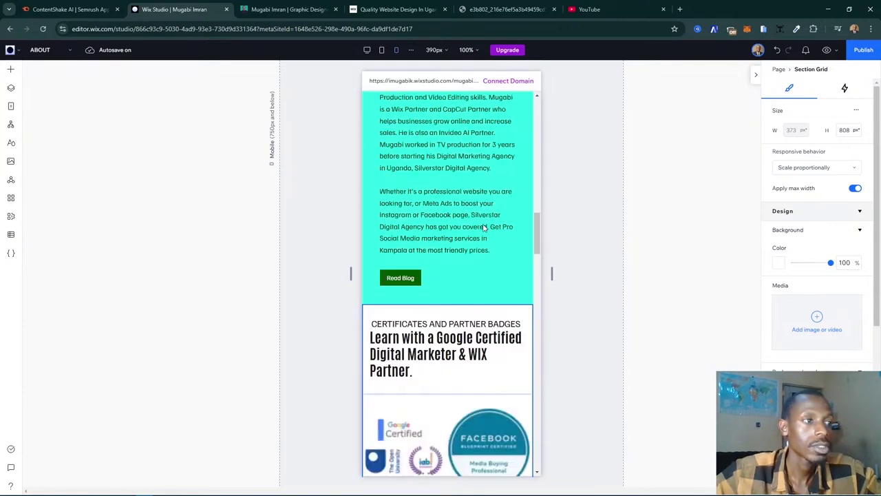
- Compare the Background section with the live My Story page, then return to the mobile editor
click(502, 263)
click(288, 9)
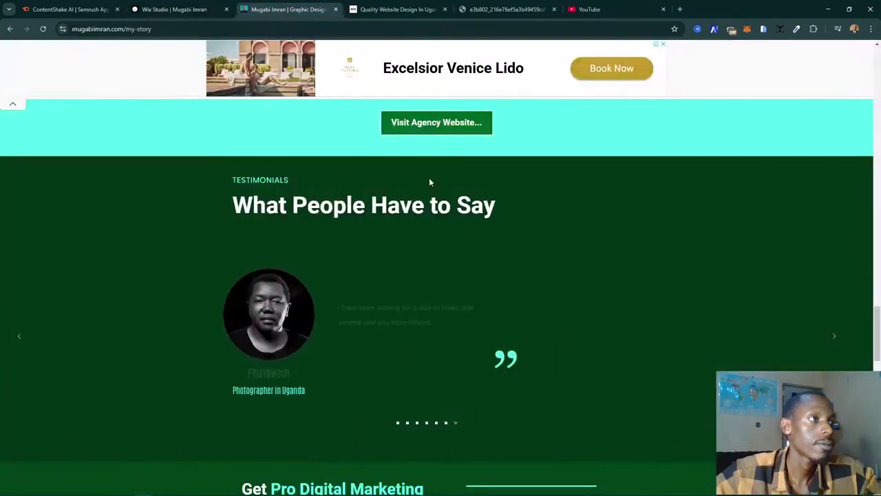
scroll(429, 177, up, 15)
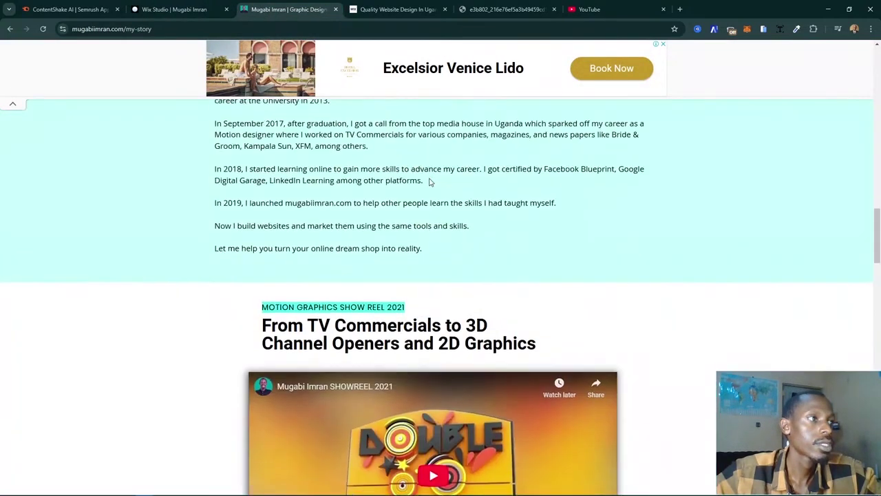
scroll(429, 182, up, 4)
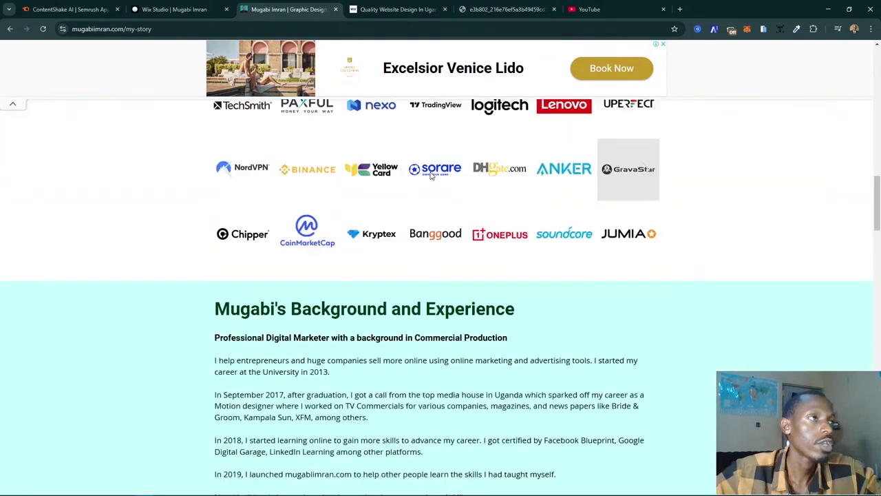
scroll(432, 175, up, 4)
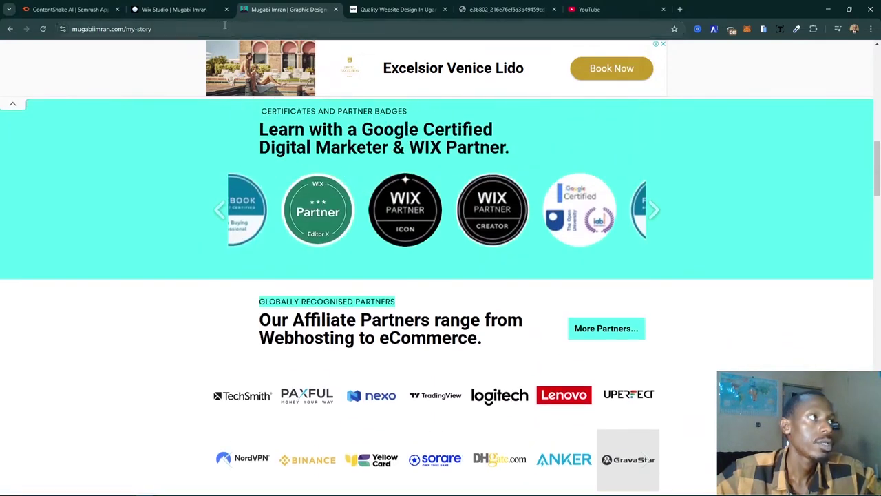
click(188, 10)
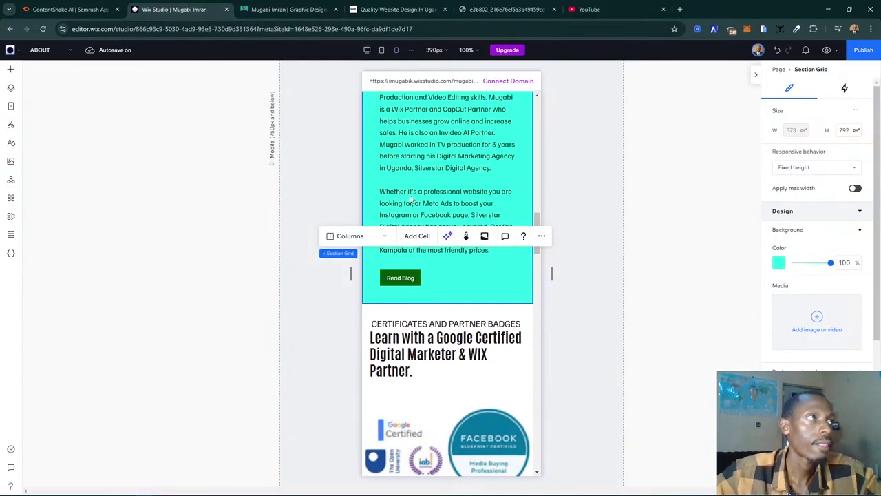
click(289, 10)
scroll(472, 205, up, 4)
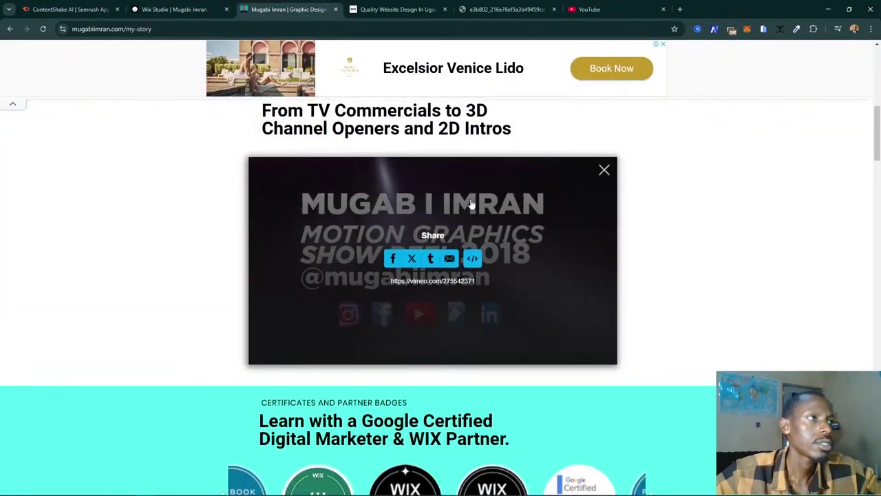
scroll(472, 205, up, 3)
scroll(472, 204, down, 7)
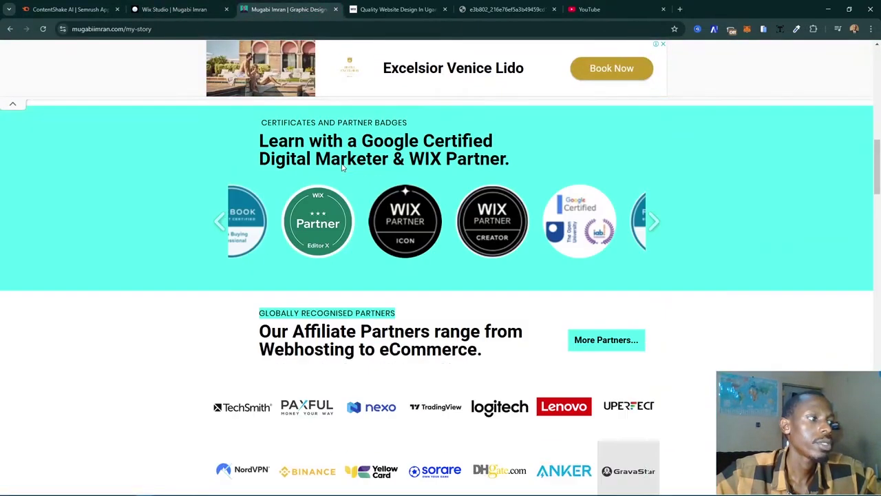
scroll(342, 166, down, 9)
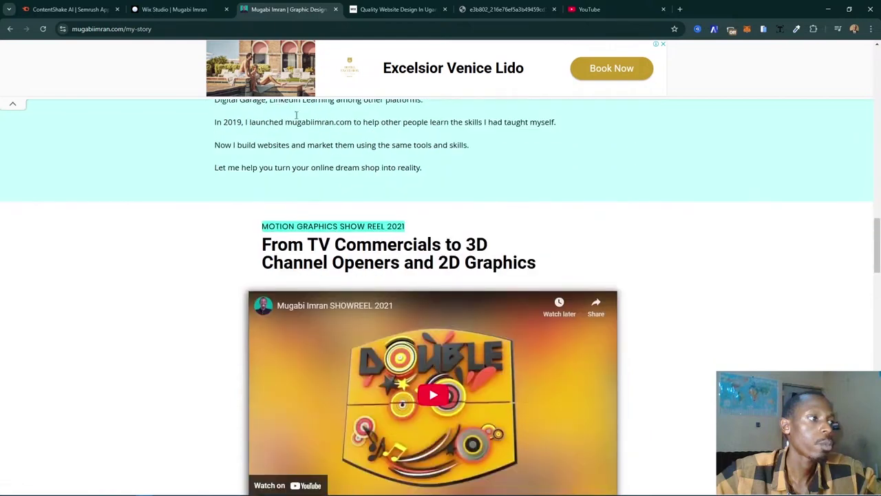
click(189, 15)
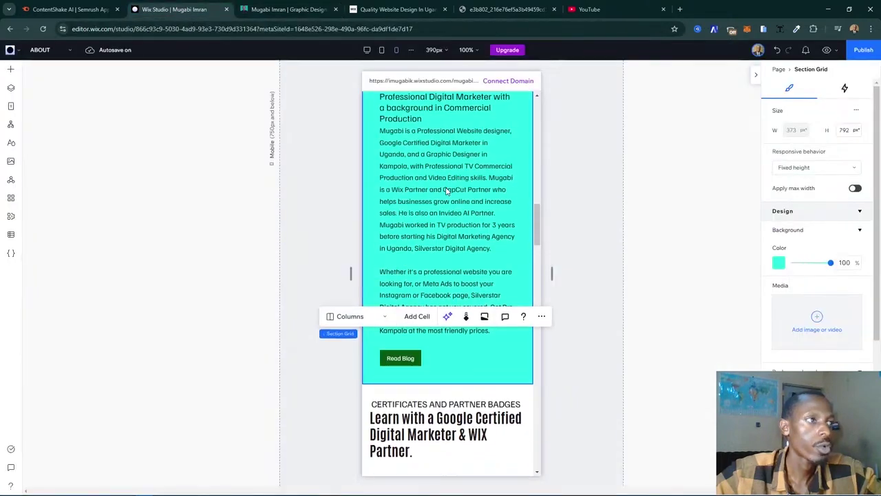
- Move the Motion Graphics showreel section down below Background and Experience
scroll(447, 192, up, 5)
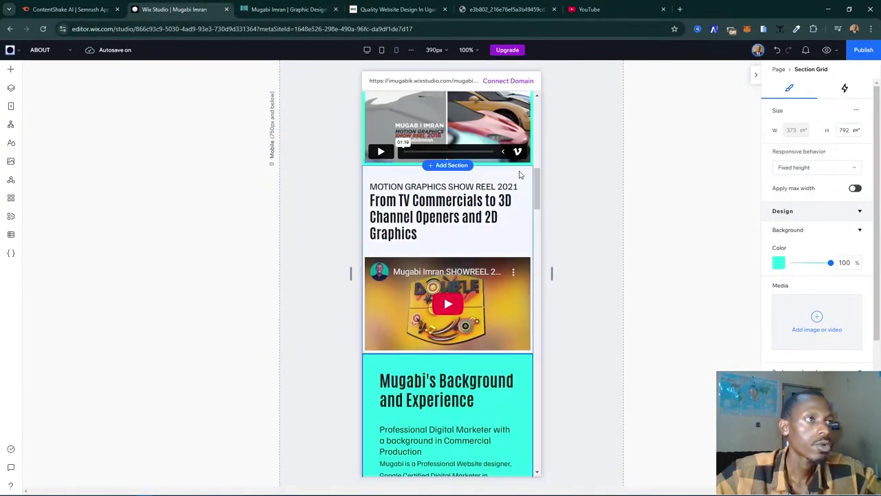
click(520, 175)
click(523, 141)
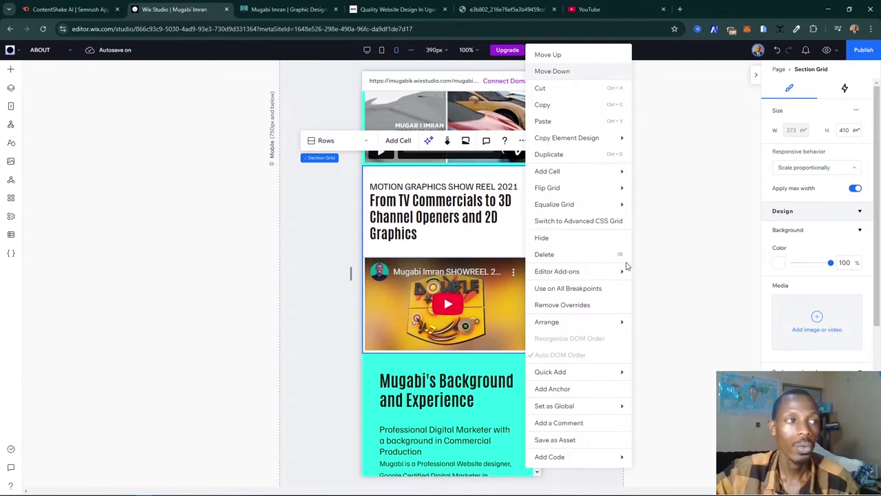
scroll(561, 324, down, 3)
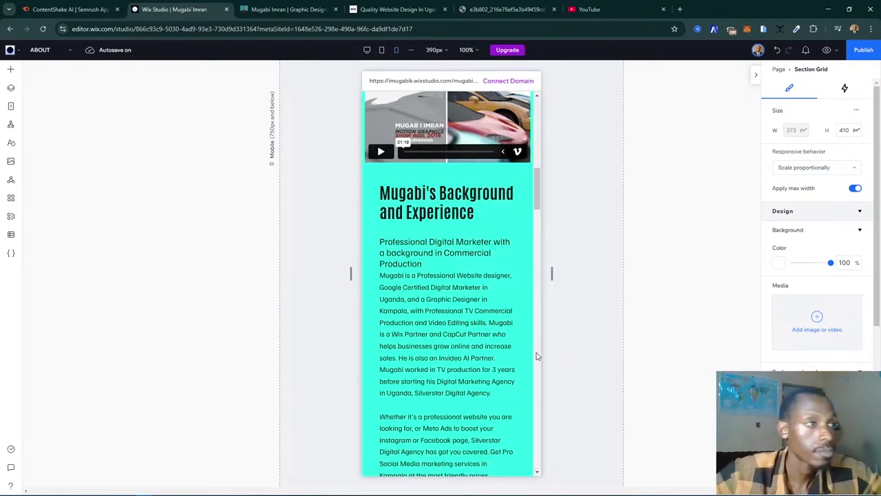
click(452, 354)
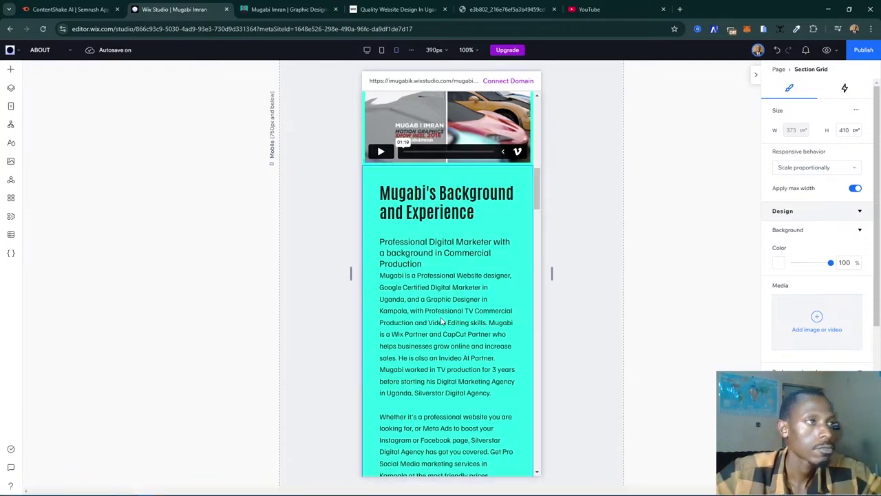
scroll(442, 321, down, 3)
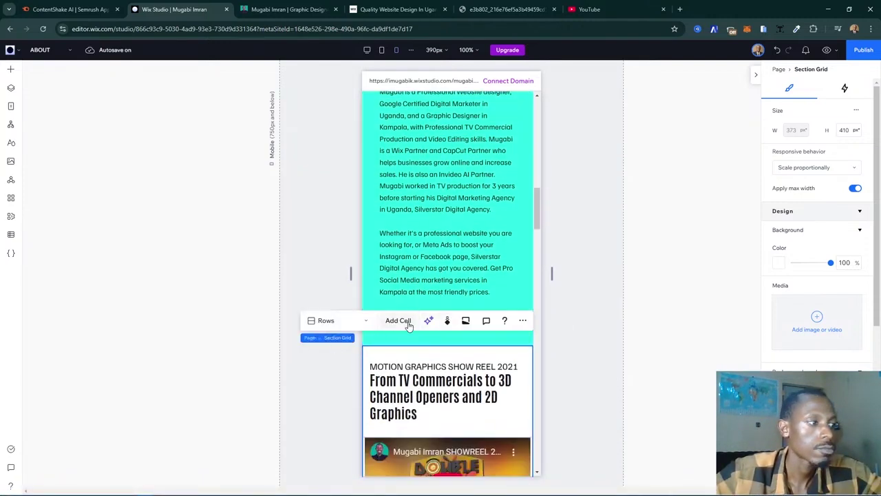
click(327, 390)
scroll(487, 297, up, 3)
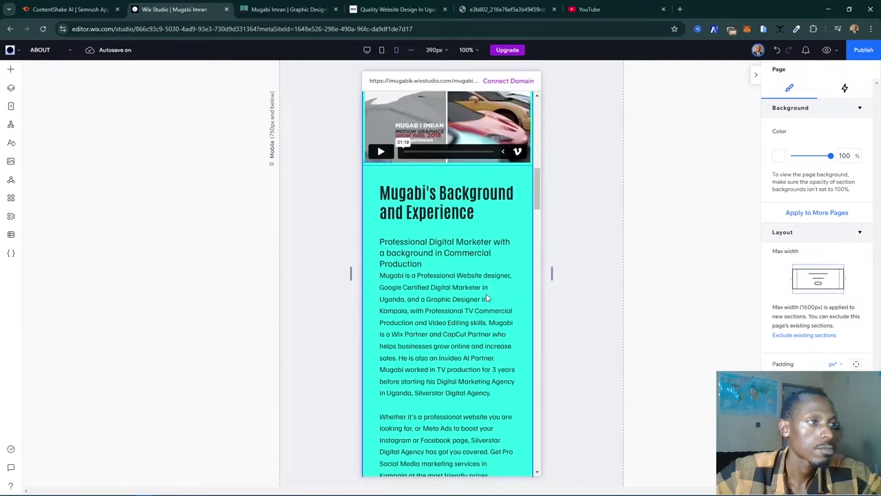
scroll(487, 297, up, 8)
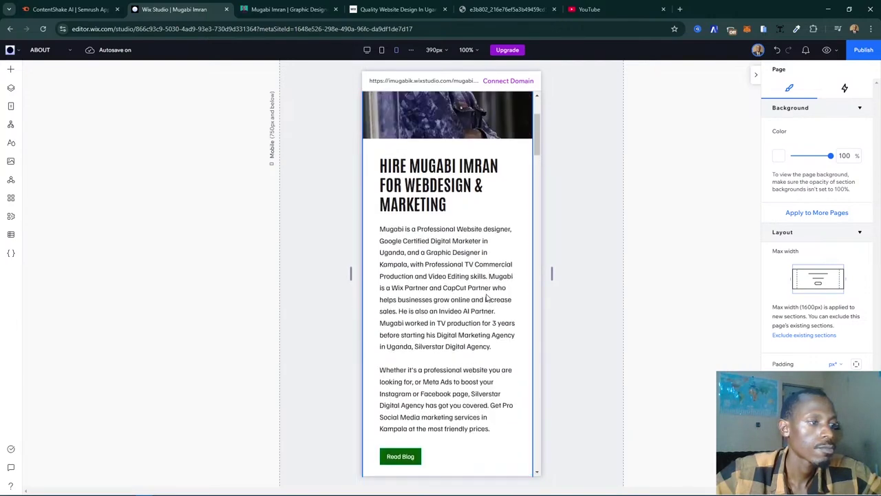
scroll(486, 297, up, 2)
scroll(486, 297, down, 9)
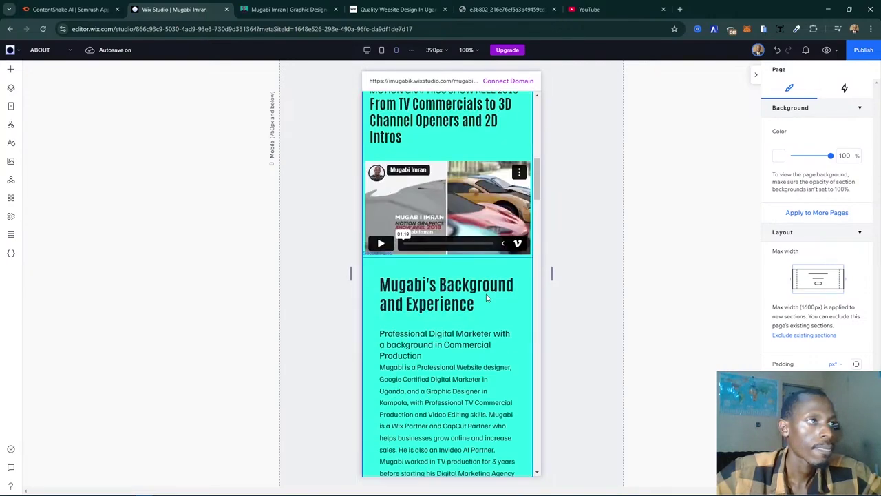
scroll(487, 297, down, 7)
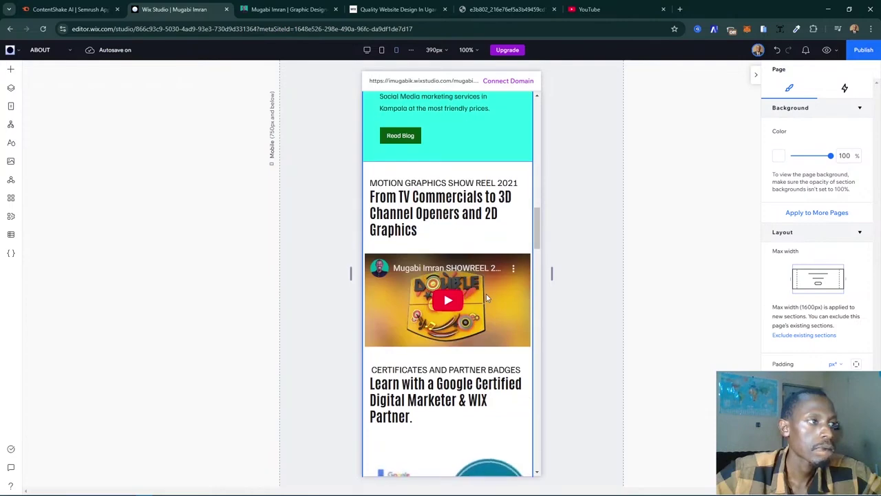
scroll(487, 297, down, 5)
scroll(492, 317, up, 3)
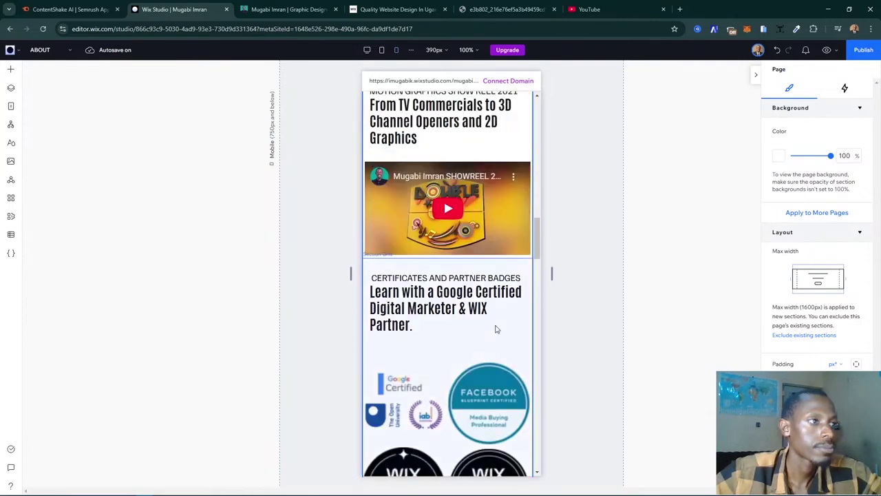
scroll(504, 292, up, 4)
click(505, 293)
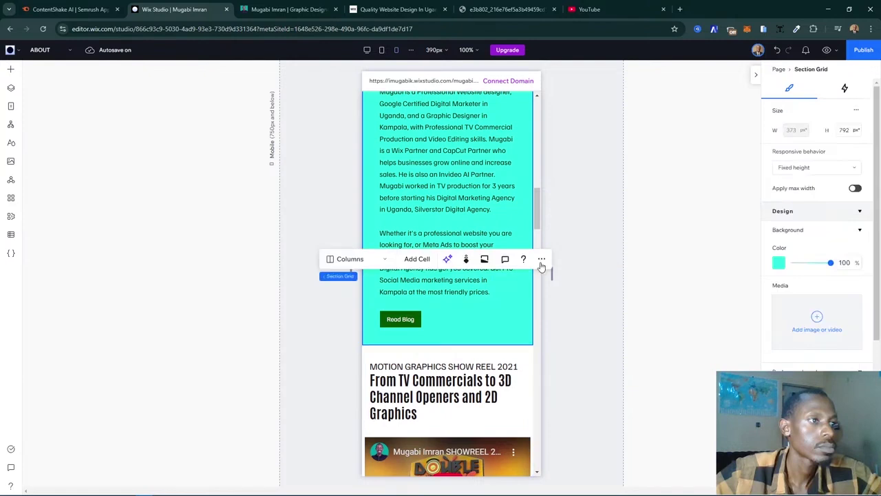
- Move Certificates and Partner Badges to sit directly above the Motion Graphics showreel
click(541, 260)
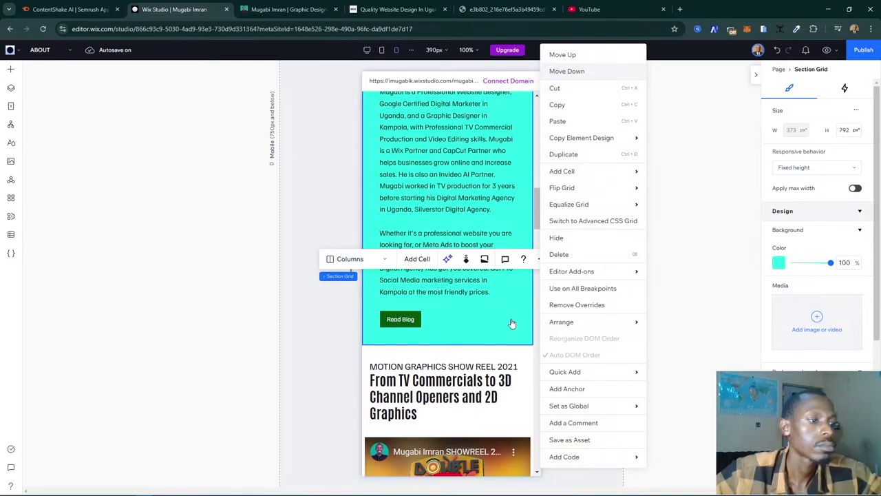
key(Delete)
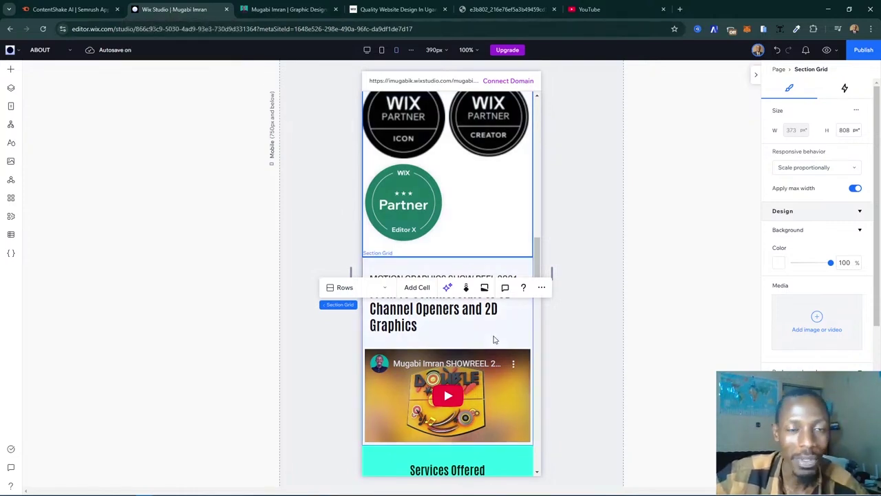
scroll(490, 241, up, 3)
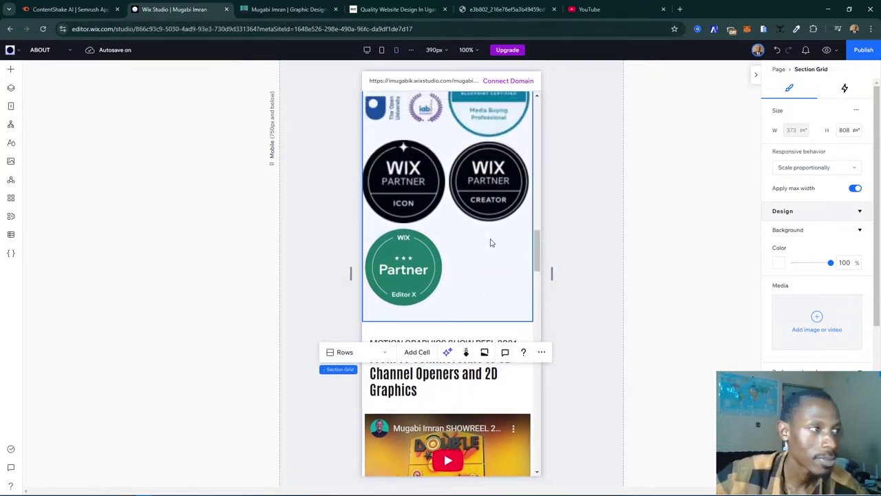
scroll(490, 241, up, 2)
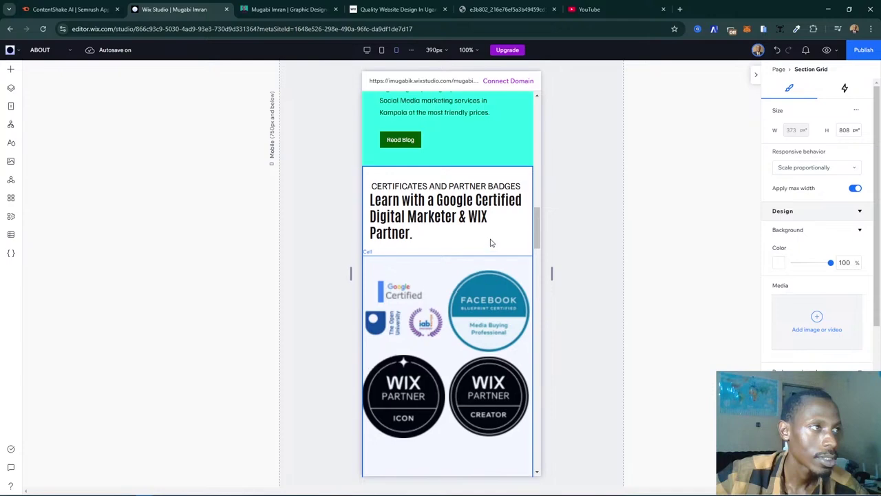
scroll(490, 241, up, 3)
click(314, 362)
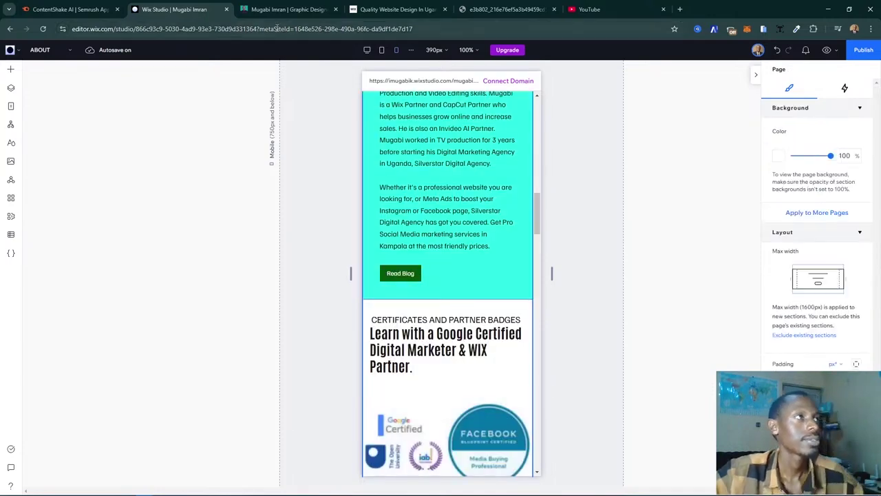
click(289, 9)
scroll(441, 210, down, 3)
scroll(443, 213, up, 6)
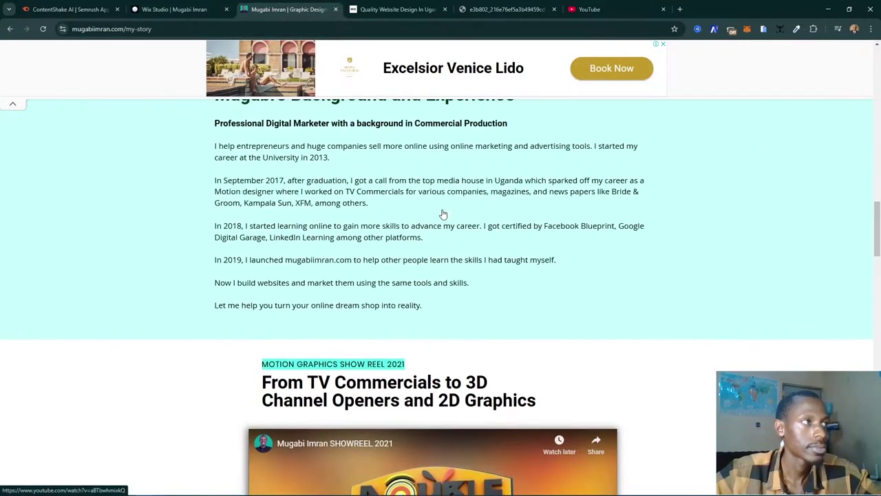
click(182, 9)
scroll(465, 226, down, 4)
- Move the Certificates and Partner Badges section up above Background and Experience
scroll(465, 226, up, 4)
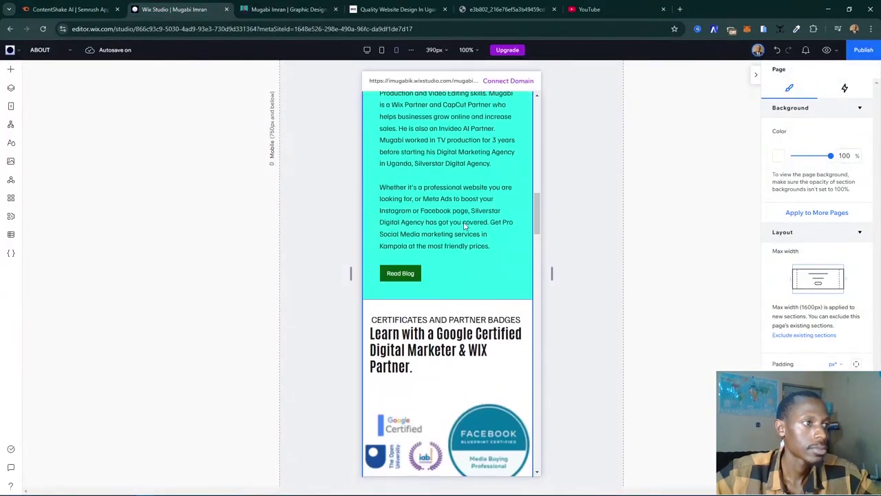
click(517, 320)
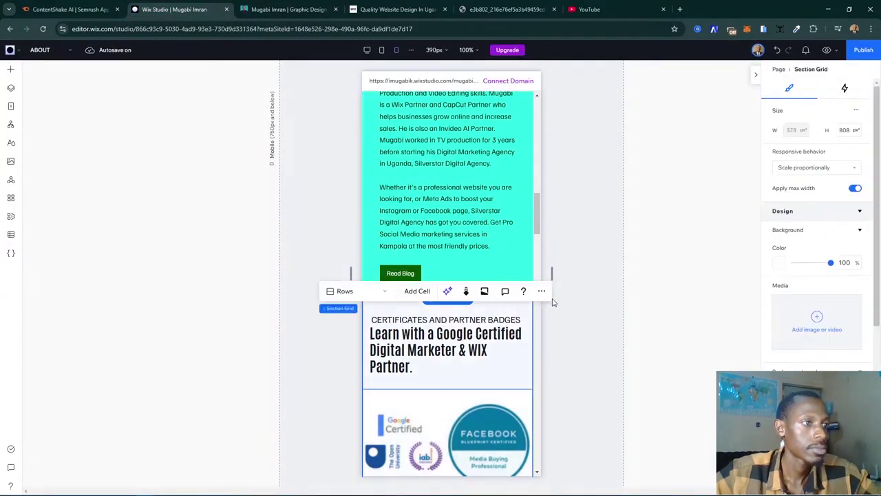
click(542, 291)
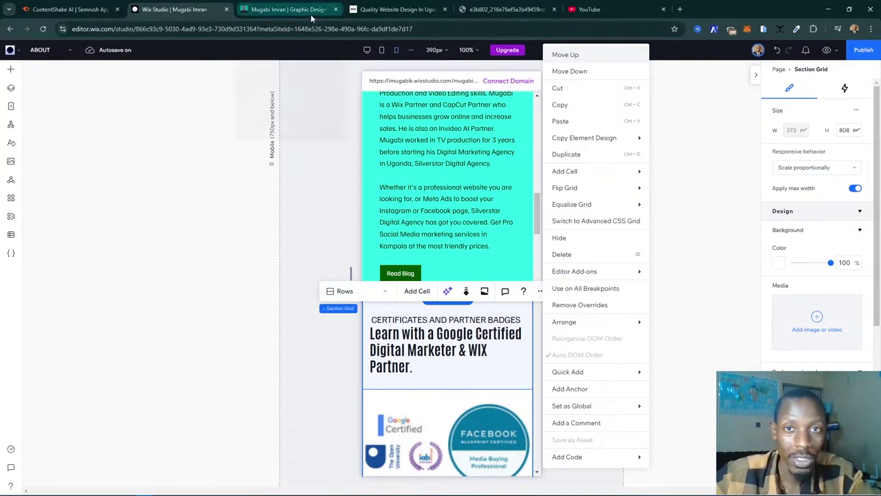
click(346, 134)
scroll(336, 126, down, 5)
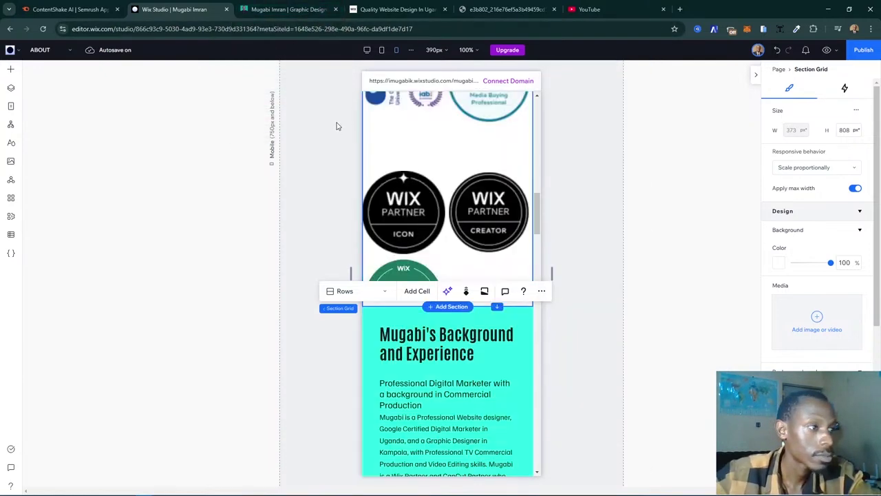
scroll(336, 217, down, 10)
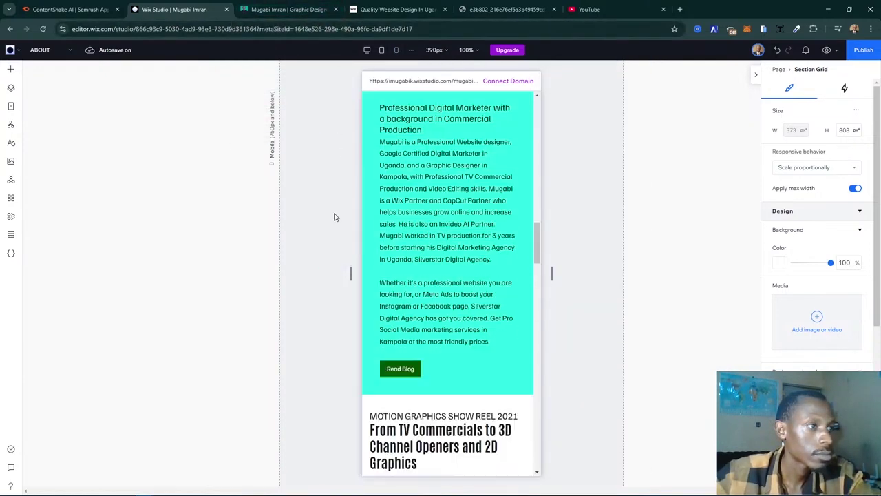
scroll(335, 217, down, 5)
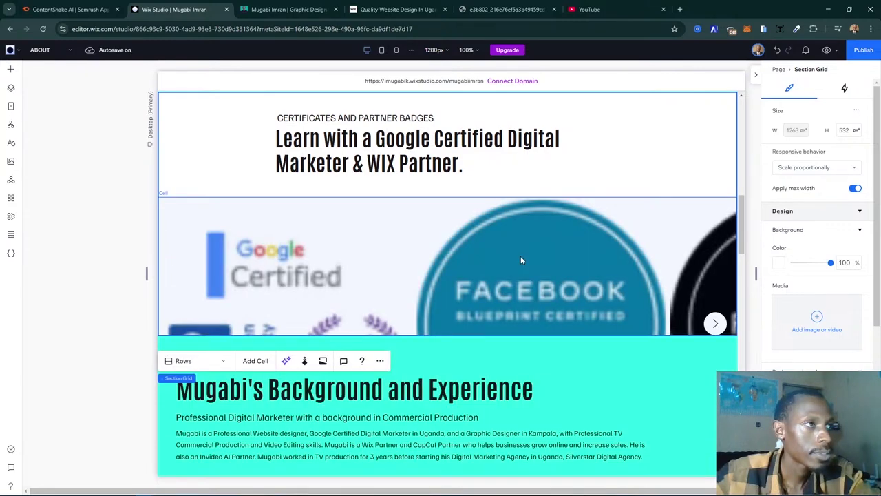
- Scroll to the green newsletter footer and insert a new blank section above it
scroll(520, 261, down, 4)
scroll(521, 261, down, 8)
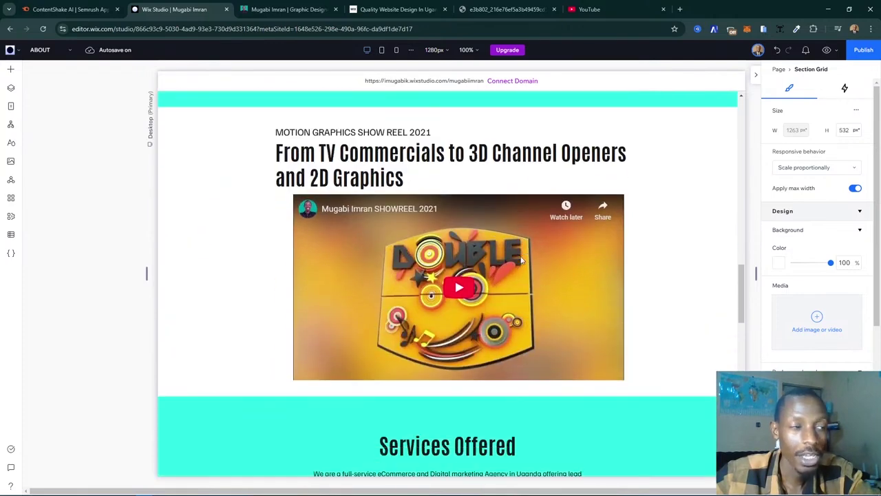
scroll(521, 260, down, 5)
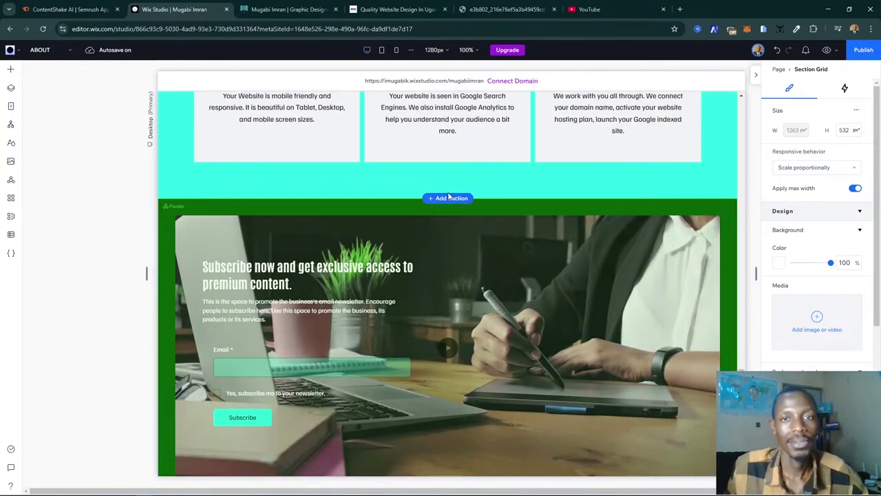
click(449, 198)
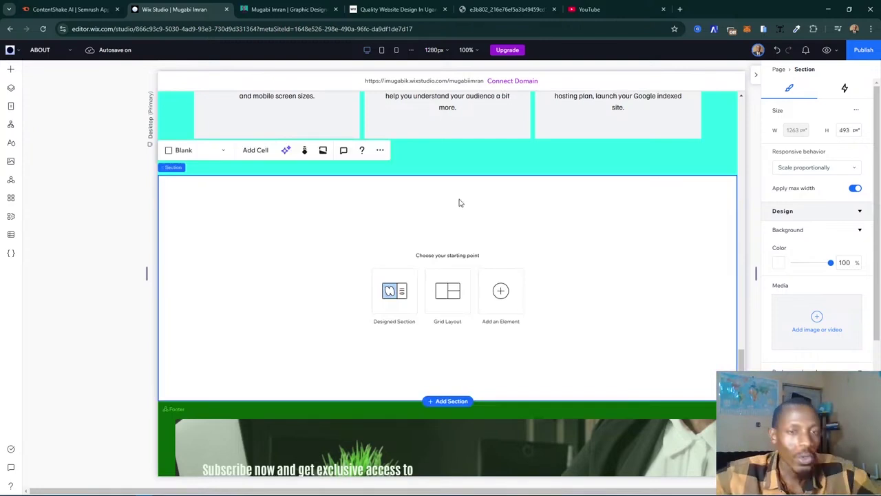
- Show the Testimonials section designs and check the live My Story page for reference
click(405, 314)
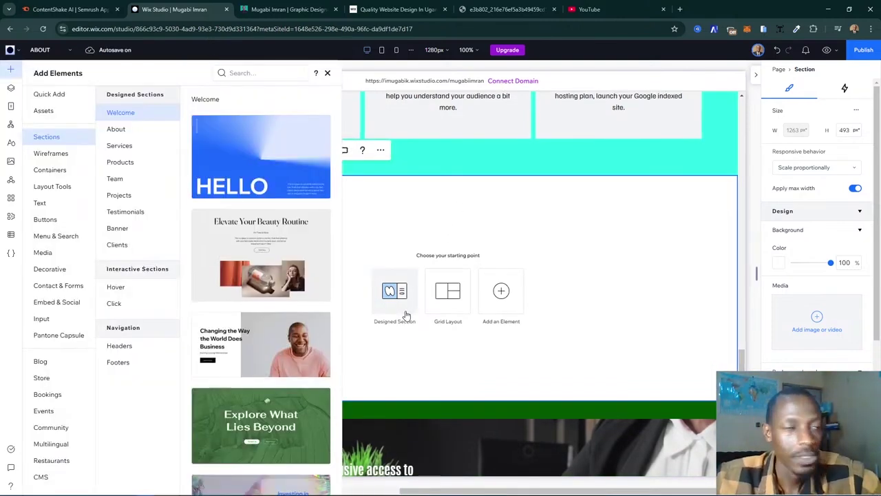
click(147, 215)
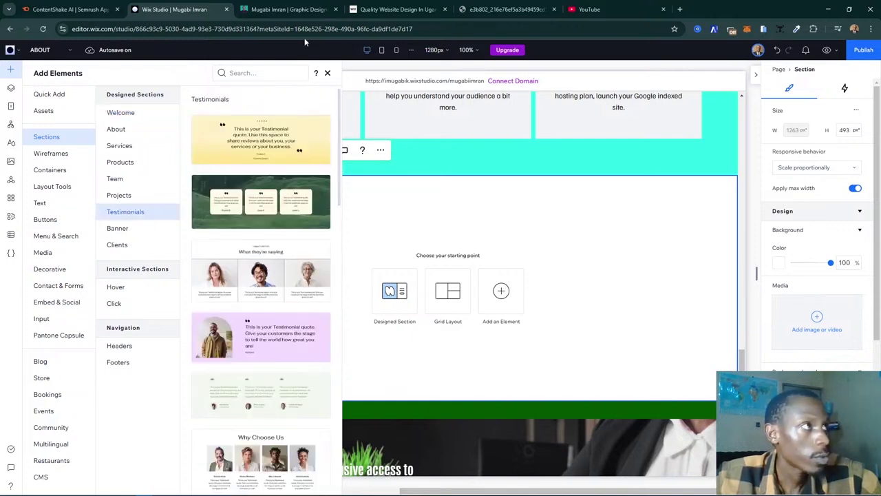
click(310, 9)
scroll(617, 288, down, 15)
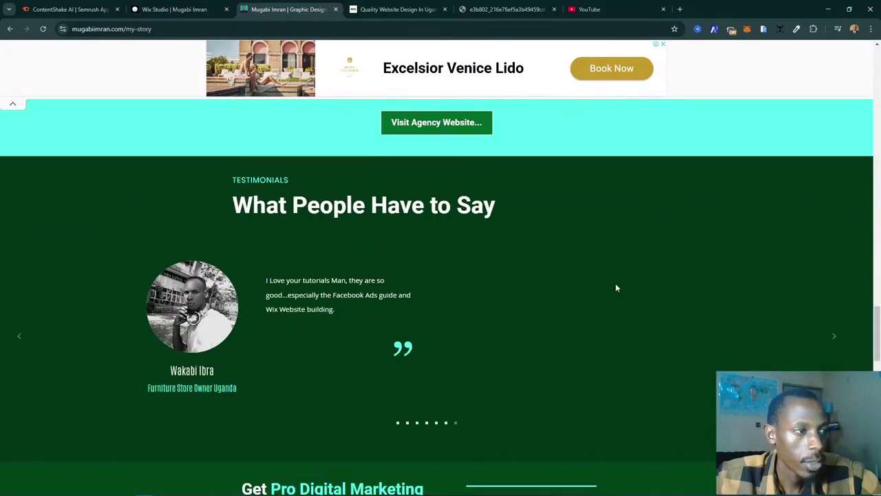
scroll(617, 288, up, 2)
scroll(617, 288, up, 1)
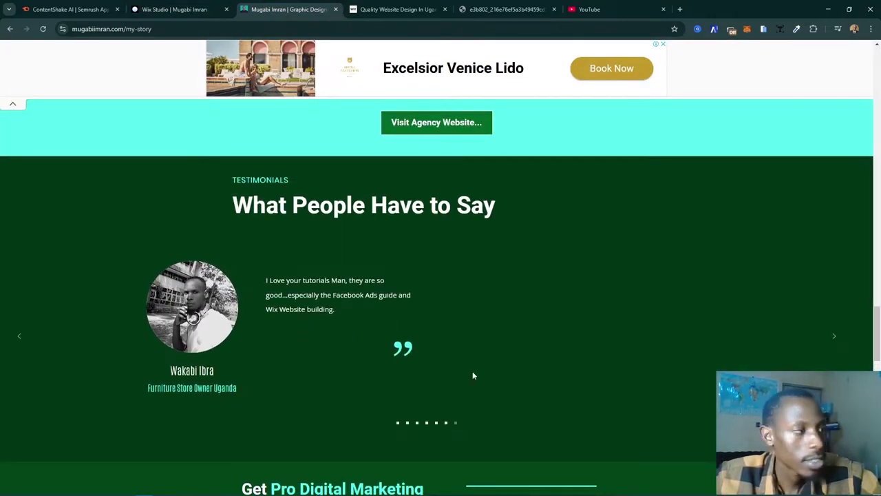
- Back in the editor, scroll through the Testimonials section thumbnails
click(174, 9)
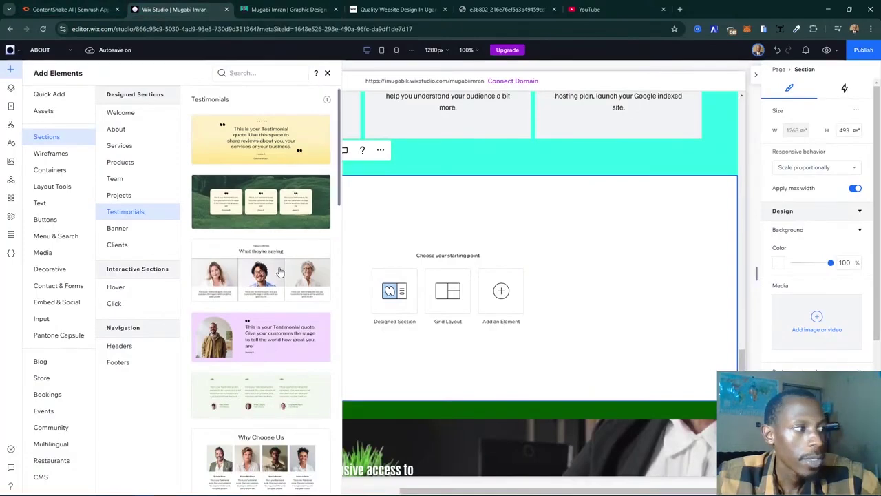
scroll(281, 223, down, 3)
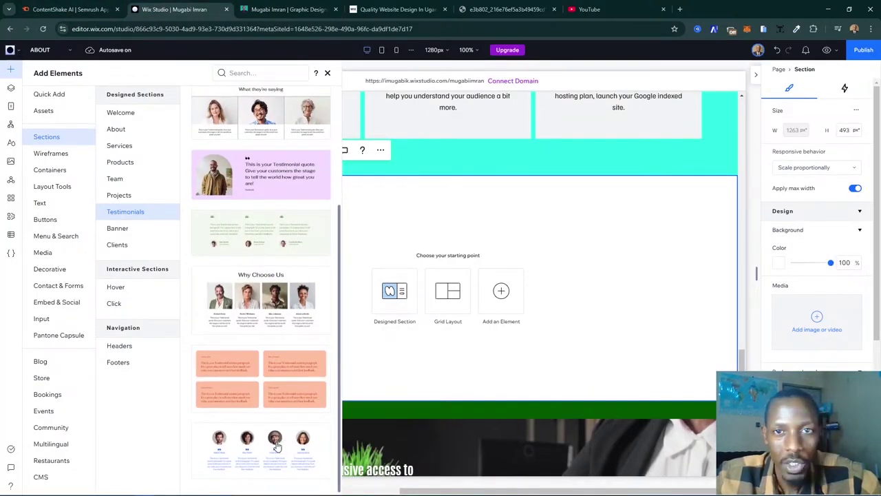
scroll(273, 440, up, 3)
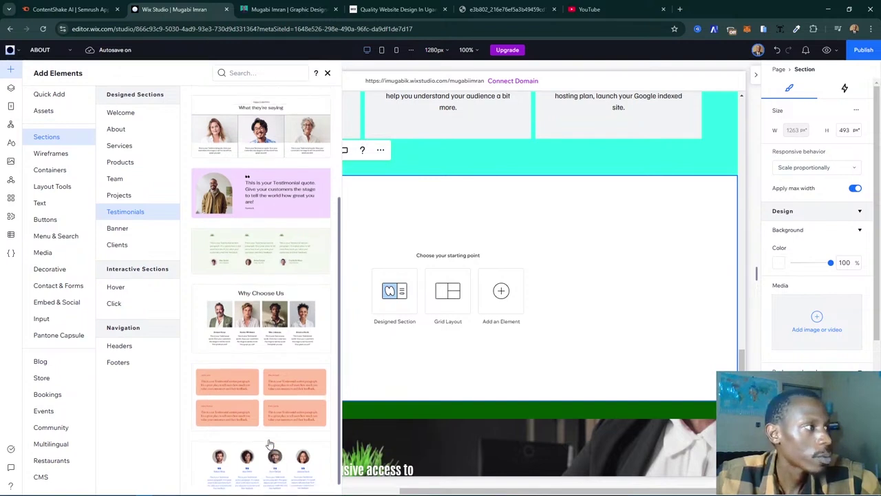
scroll(267, 419, down, 3)
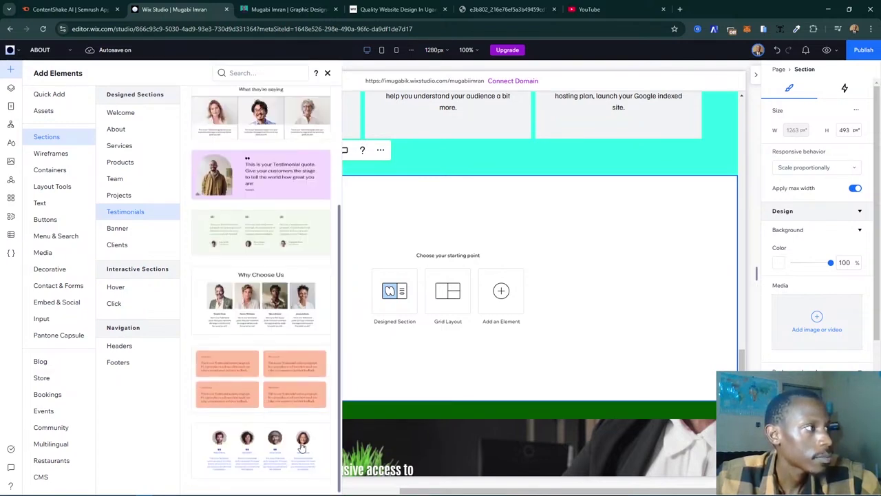
scroll(300, 446, up, 3)
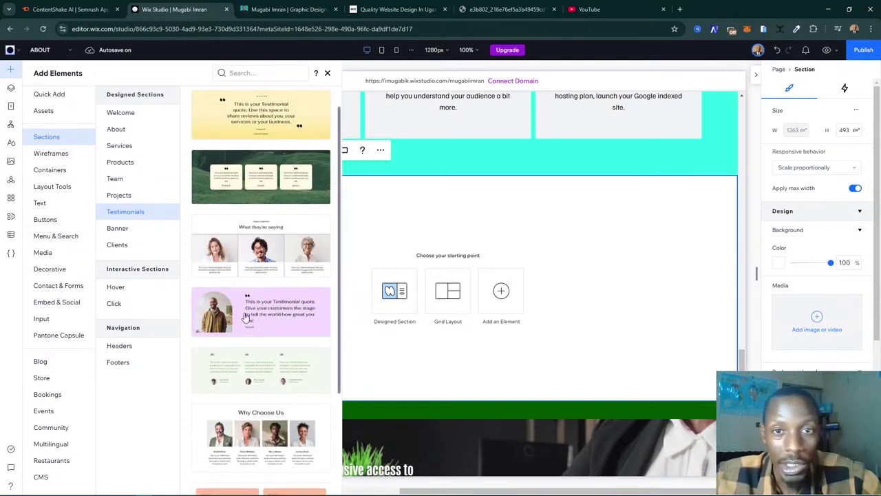
scroll(251, 358, down, 3)
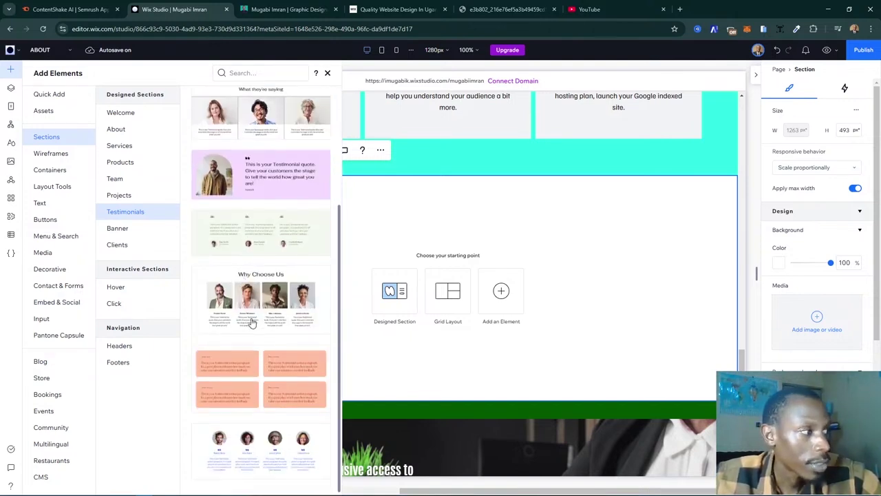
- Add the four-portrait testimonial section and select its repeater of cards
click(262, 451)
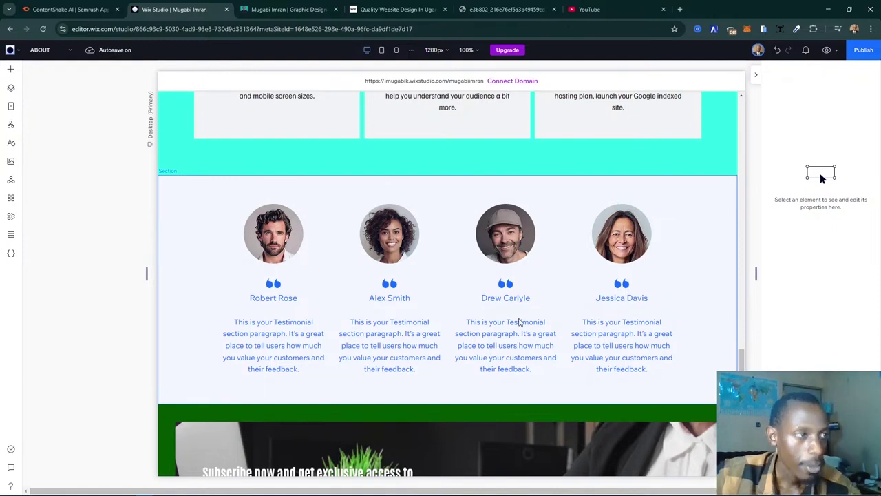
click(520, 322)
click(518, 318)
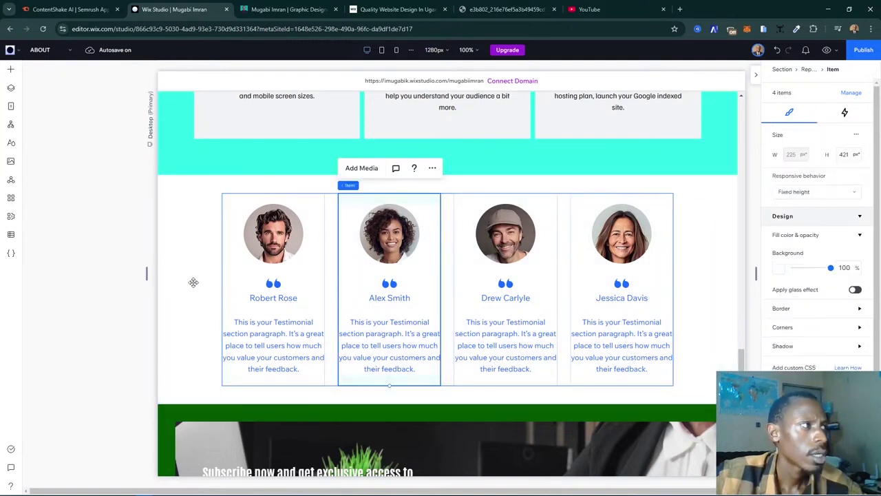
click(191, 295)
click(286, 288)
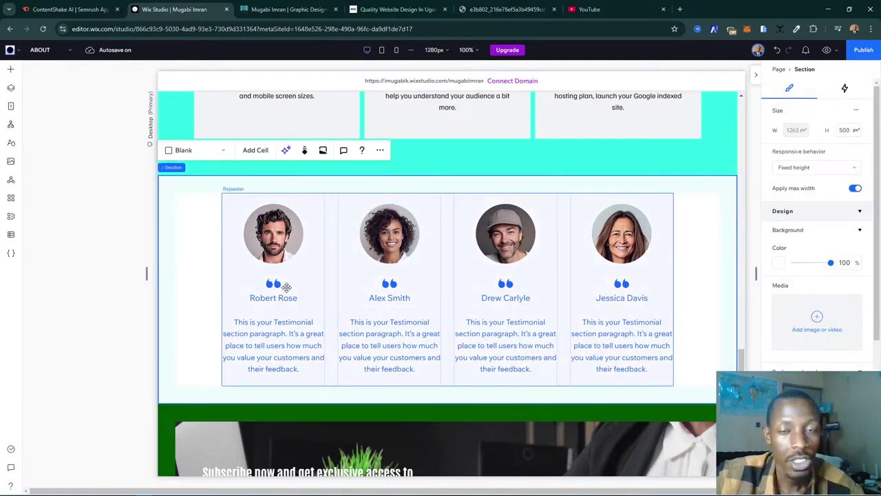
click(287, 287)
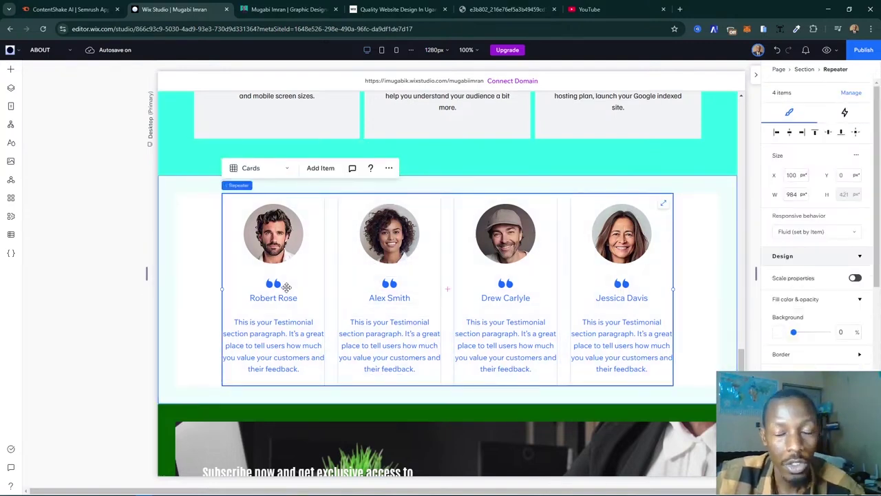
- Change the cards' layout from Cards to Slider, then compare with the live site's testimonials
click(253, 169)
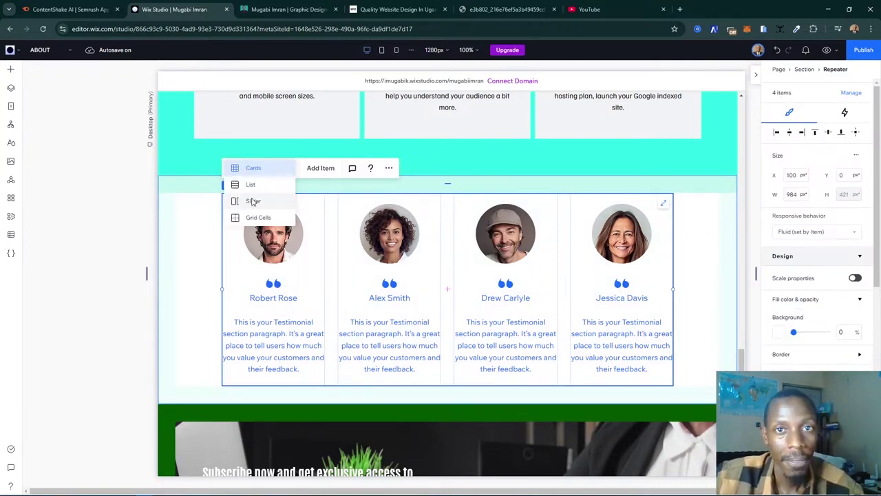
click(252, 201)
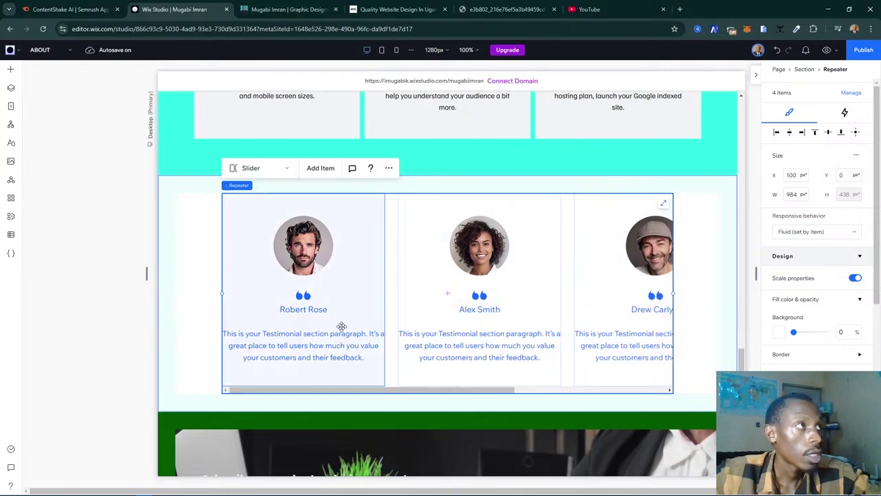
click(288, 9)
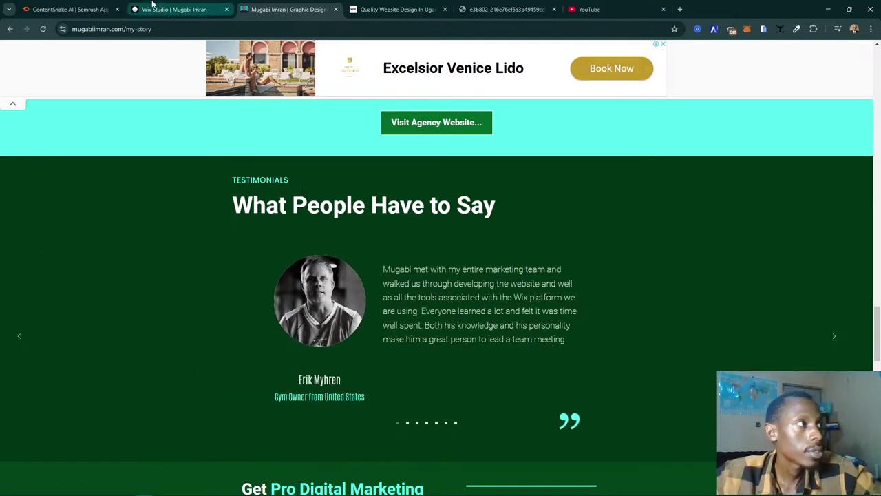
- Delete the slider testimonial section through the section's more-actions menu
click(182, 9)
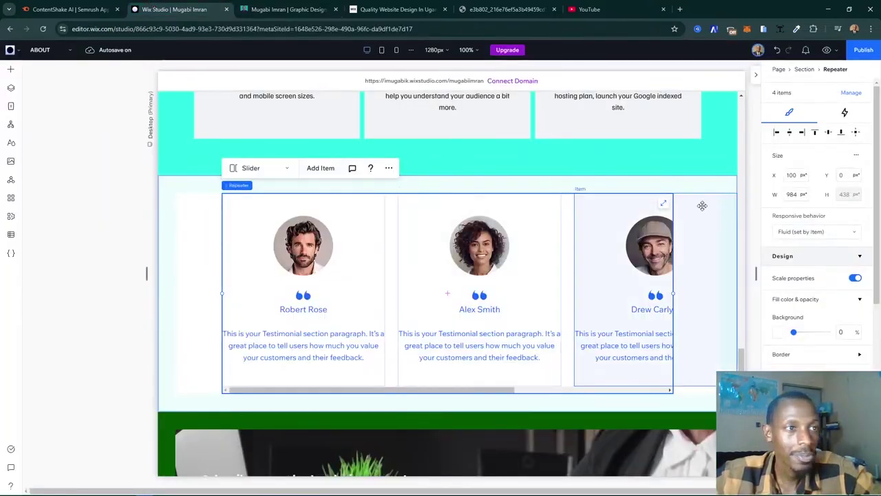
click(717, 186)
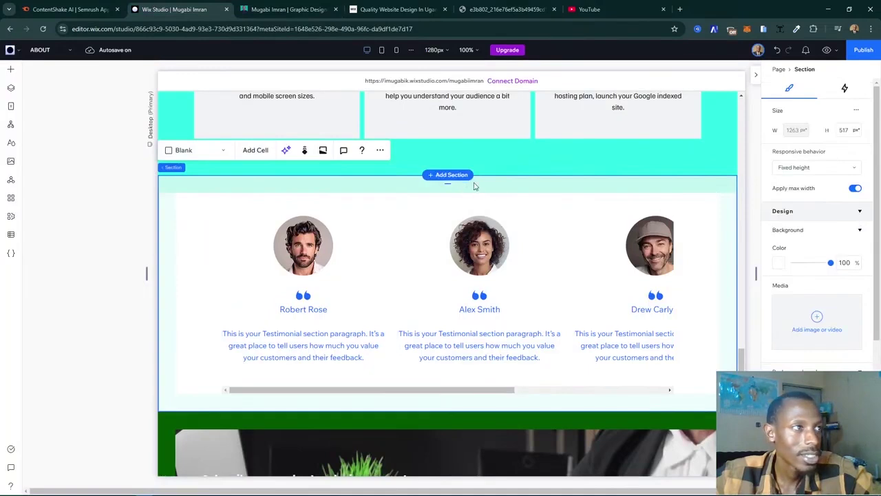
click(380, 151)
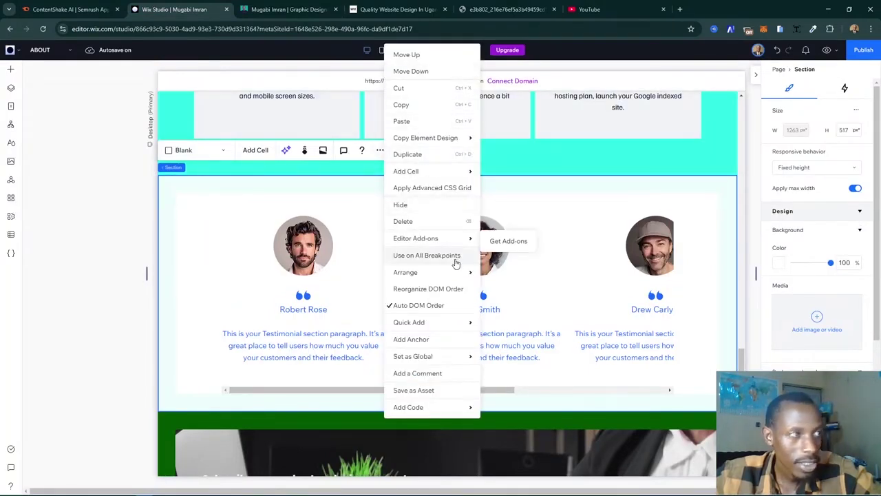
click(435, 221)
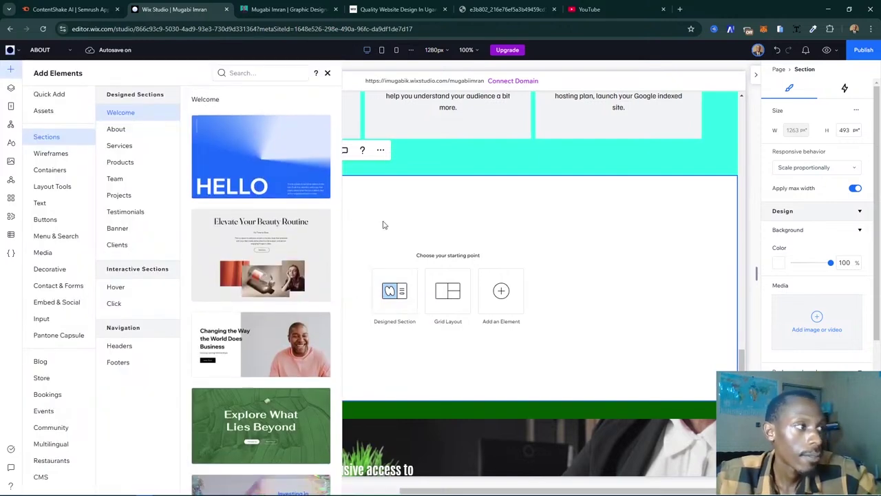
- Browse the Slideshow wireframes, then add the pink photo-and-quote design from Sections > Testimonials
click(51, 153)
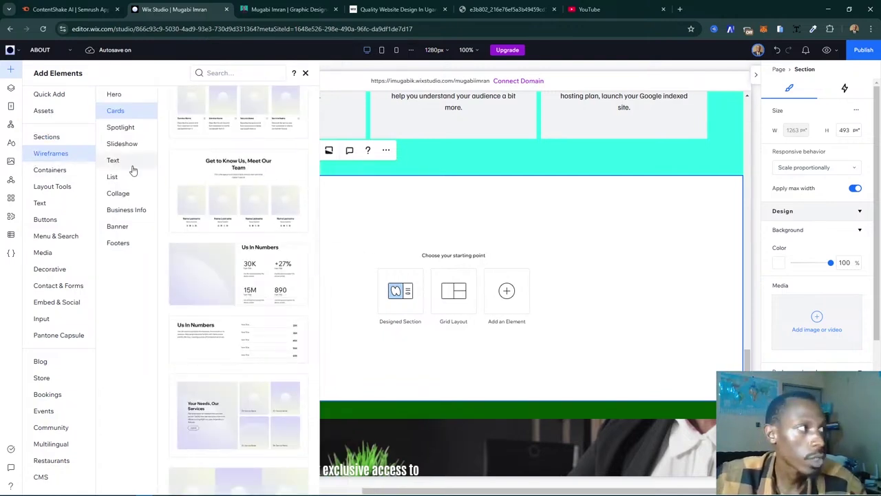
click(122, 144)
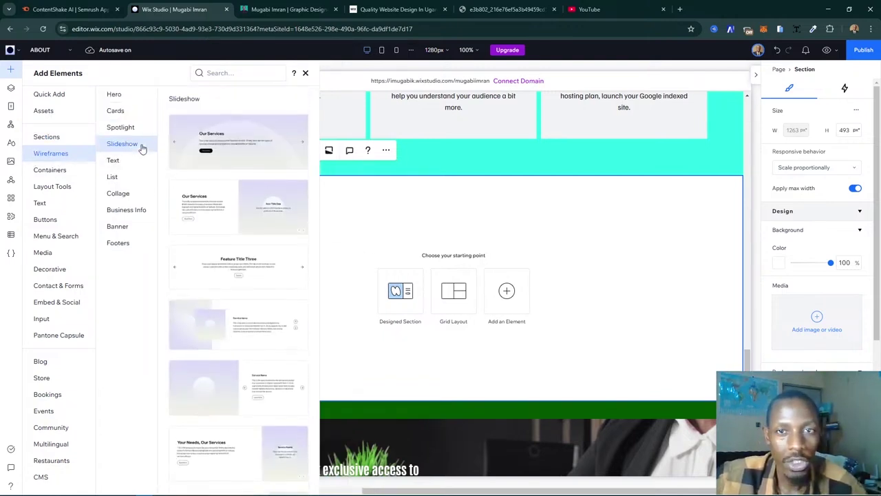
scroll(254, 264, down, 3)
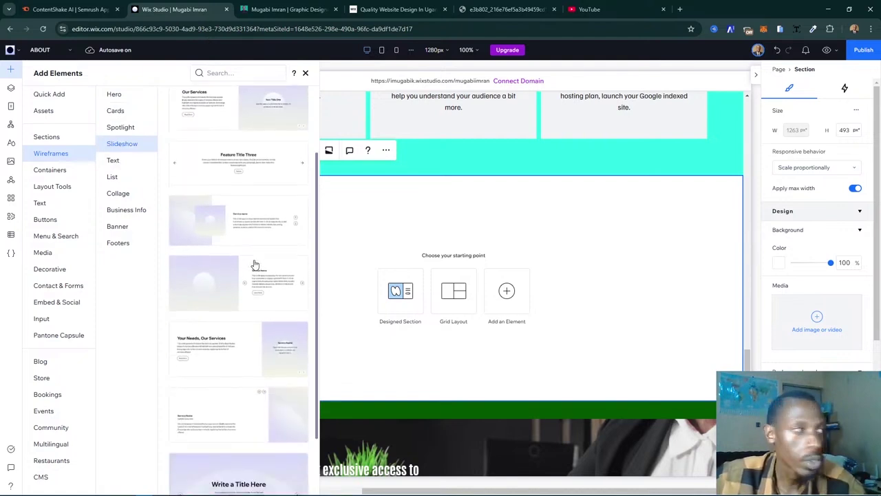
scroll(254, 260, up, 3)
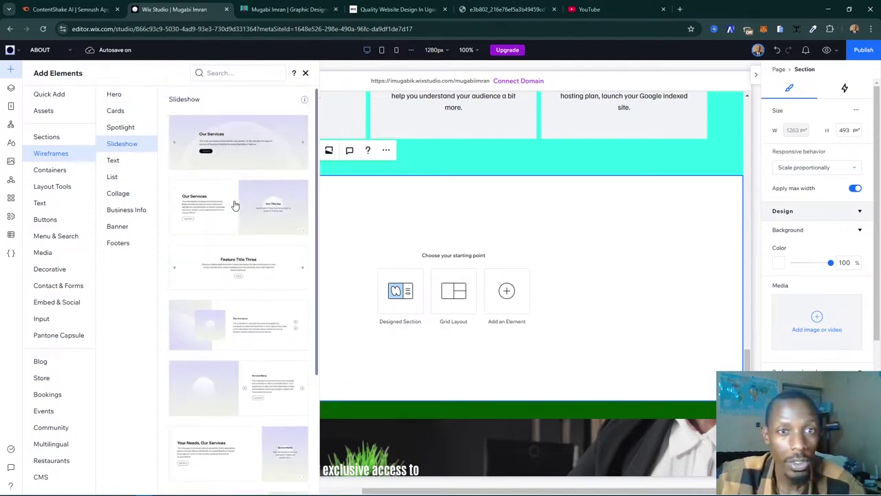
click(66, 136)
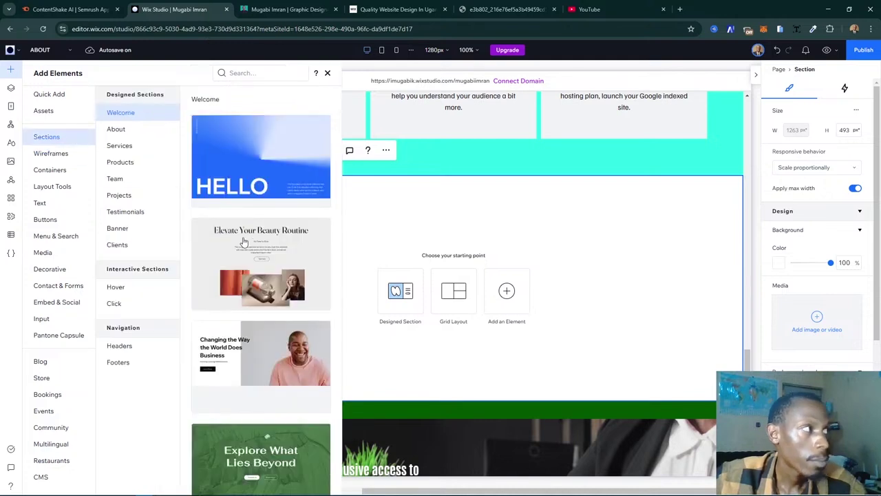
click(140, 213)
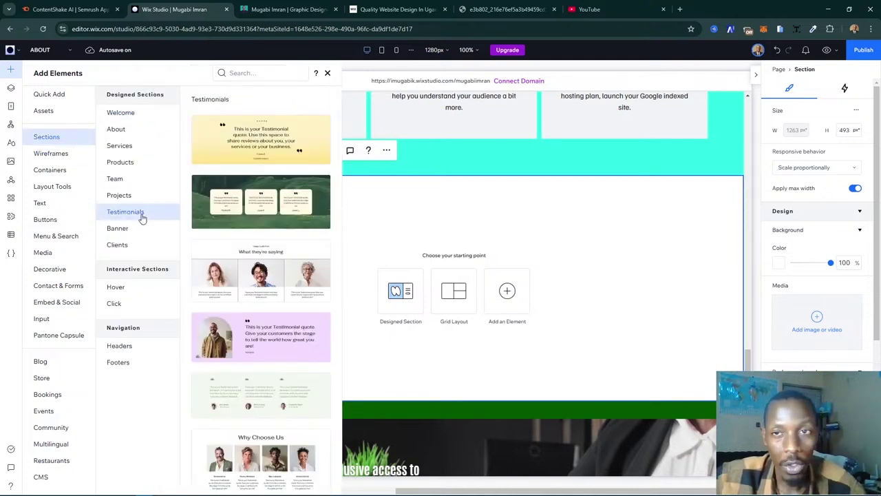
click(274, 333)
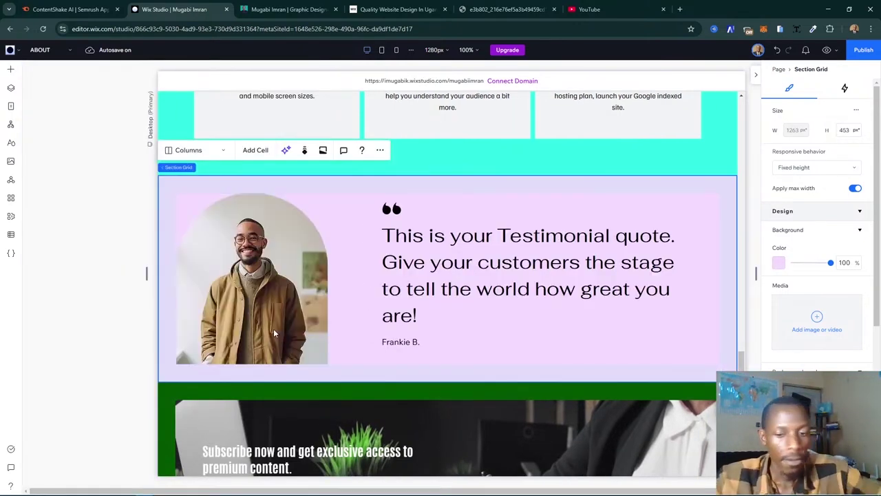
- Set the testimonial section background to the dark green theme colour, matching the live site
click(289, 9)
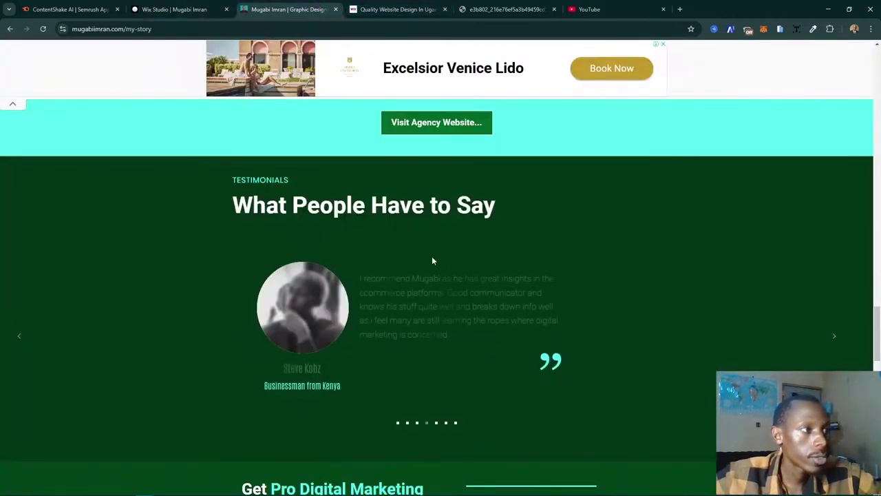
click(149, 6)
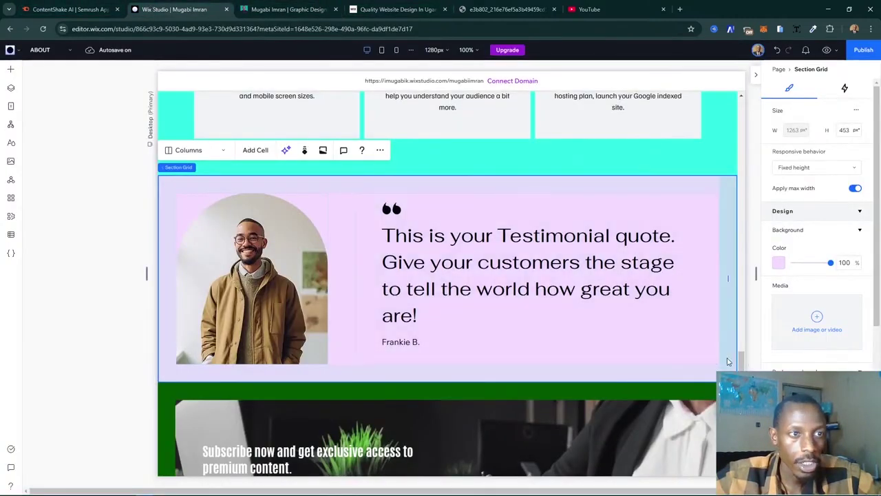
click(784, 264)
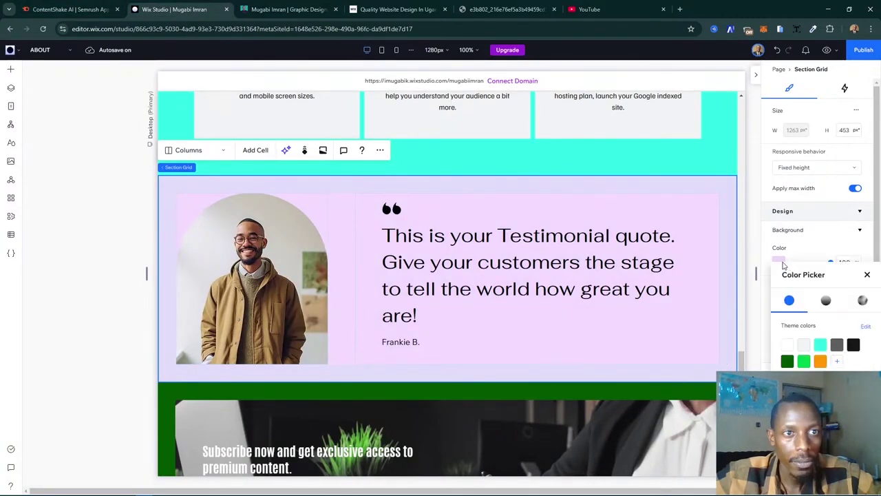
click(786, 363)
click(867, 275)
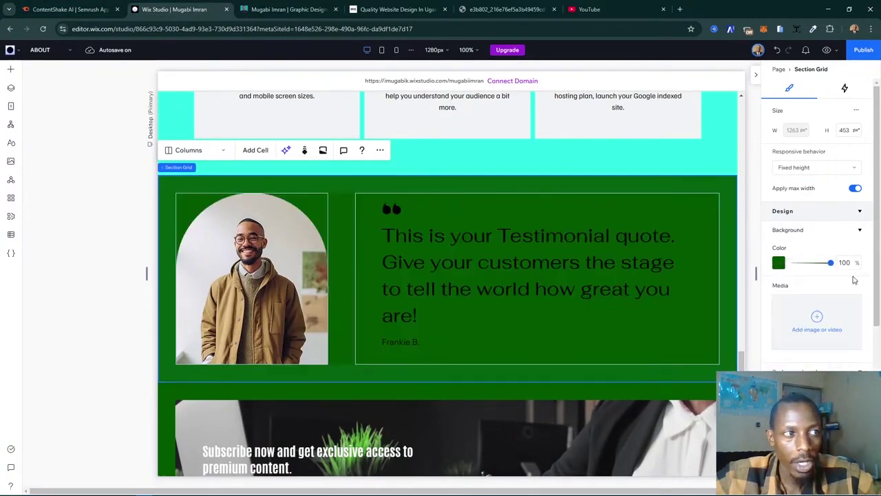
click(503, 226)
- Reduce the quote text's font size from 41 px to 35 px, trying 30 px first
click(494, 239)
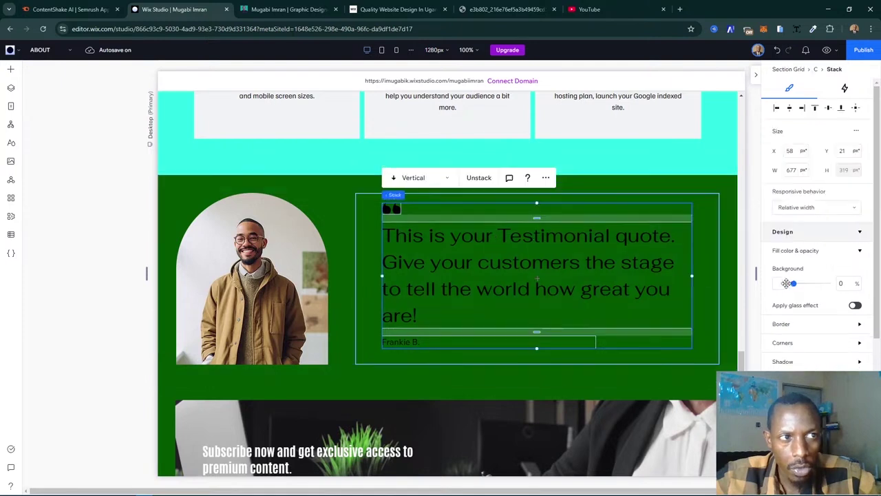
click(633, 290)
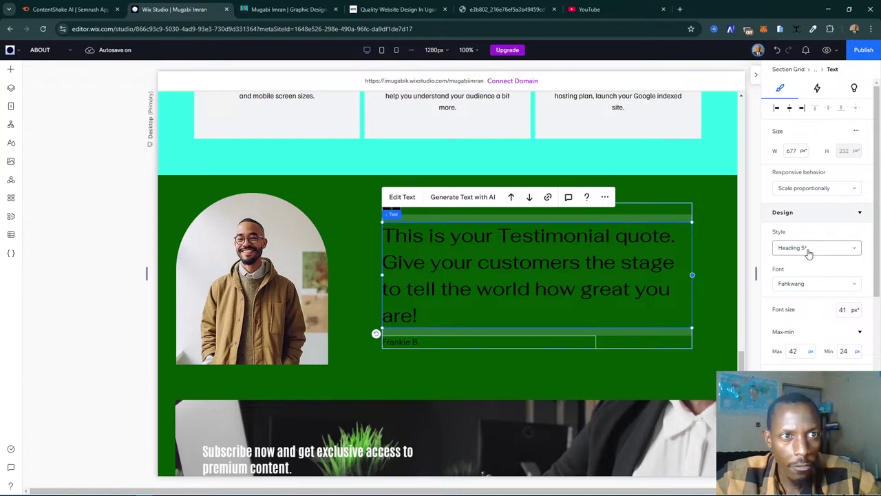
click(810, 250)
click(807, 249)
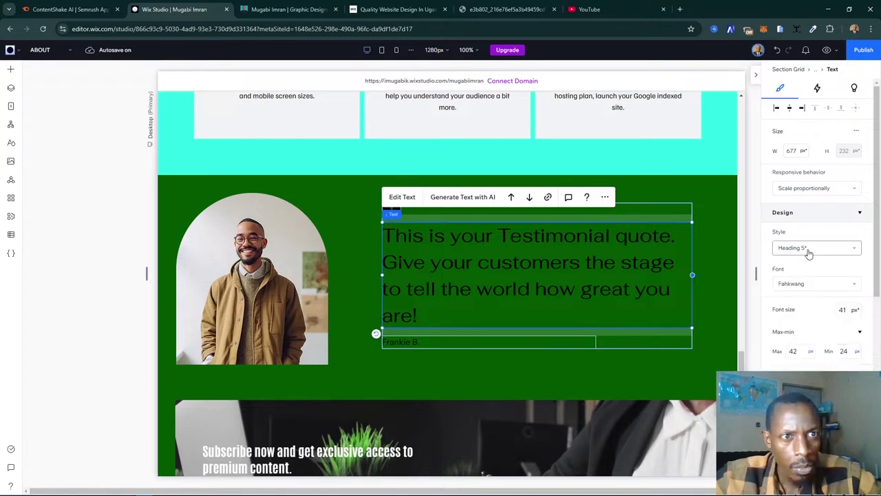
click(842, 311)
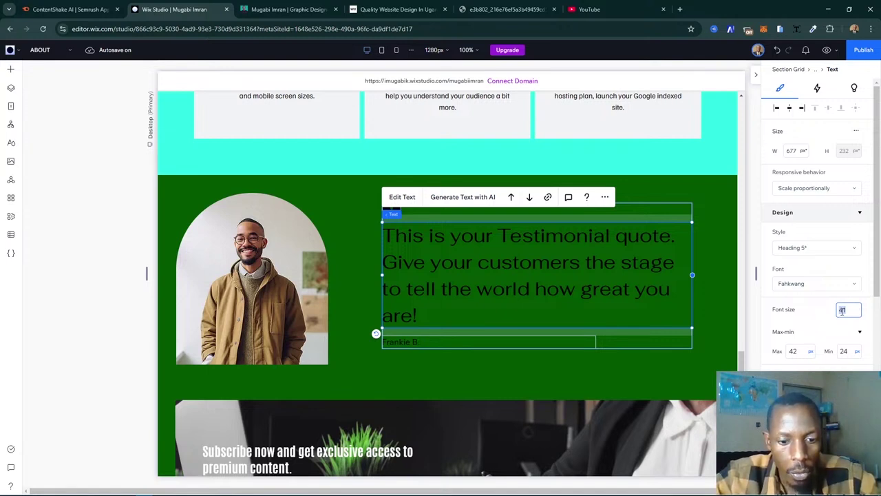
text(30)
key(Return)
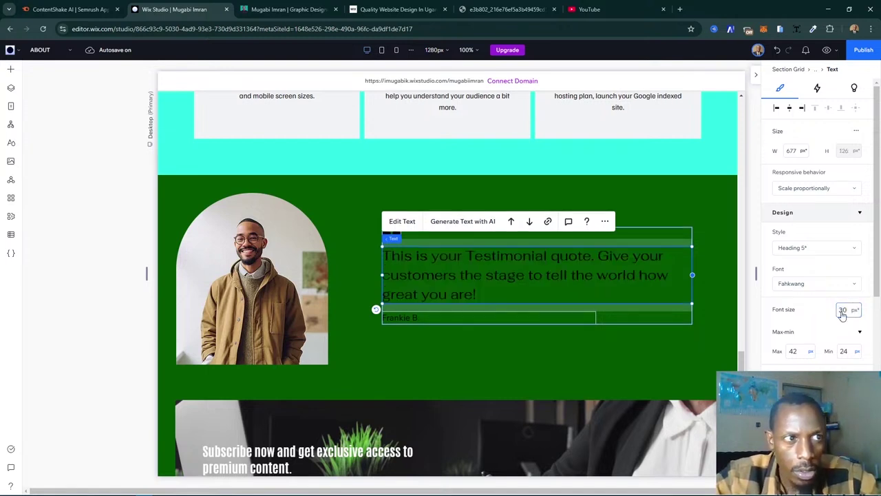
click(841, 312)
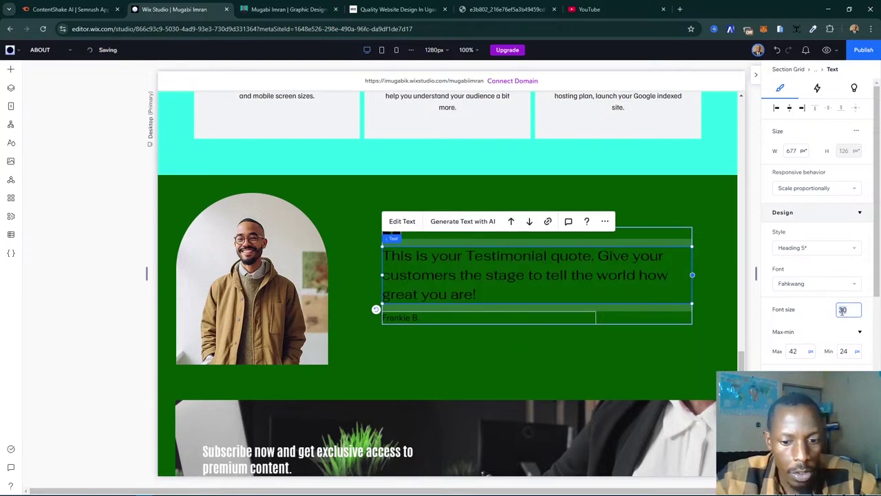
text(35)
key(Return)
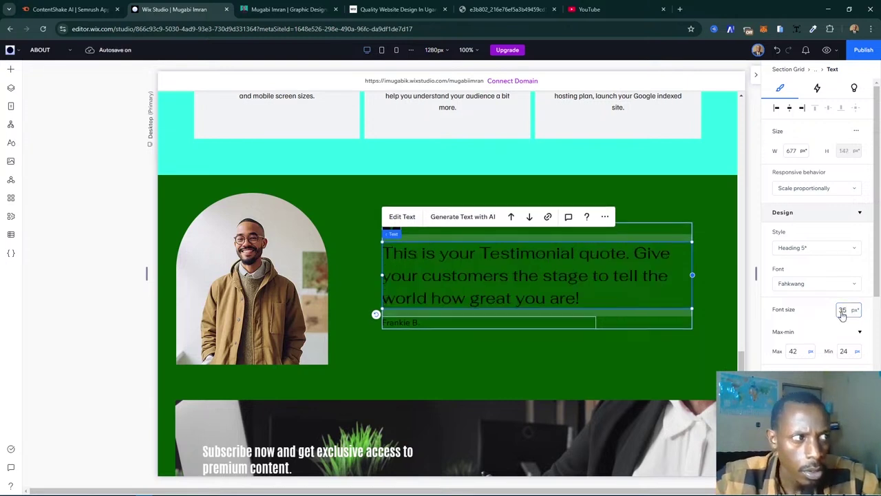
- Copy a client's name from the live site and paste it over the placeholder author name
click(288, 9)
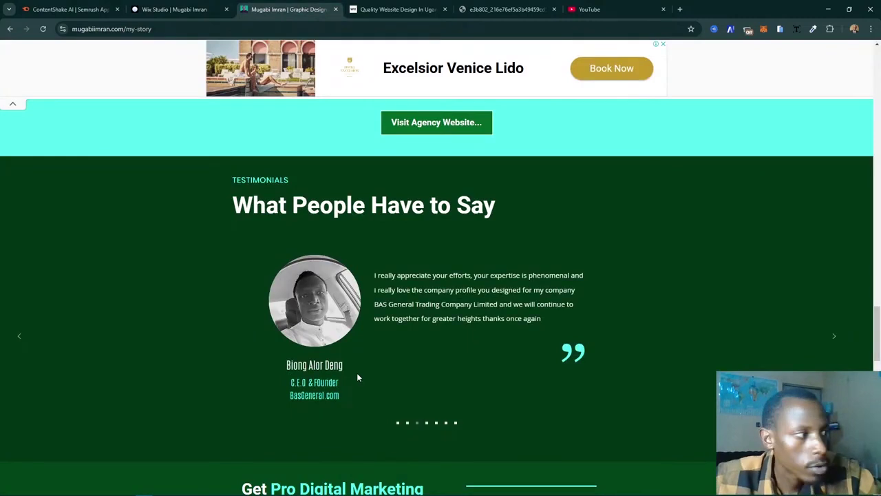
drag(285, 365, 409, 372)
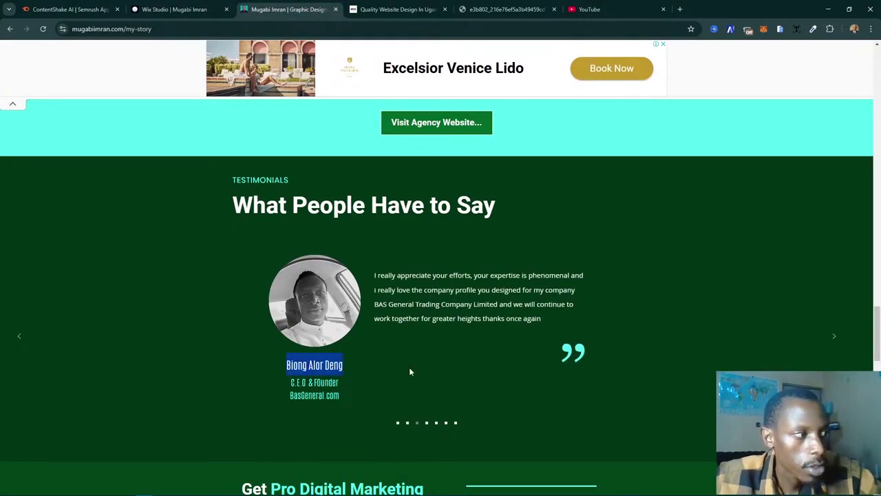
click(400, 423)
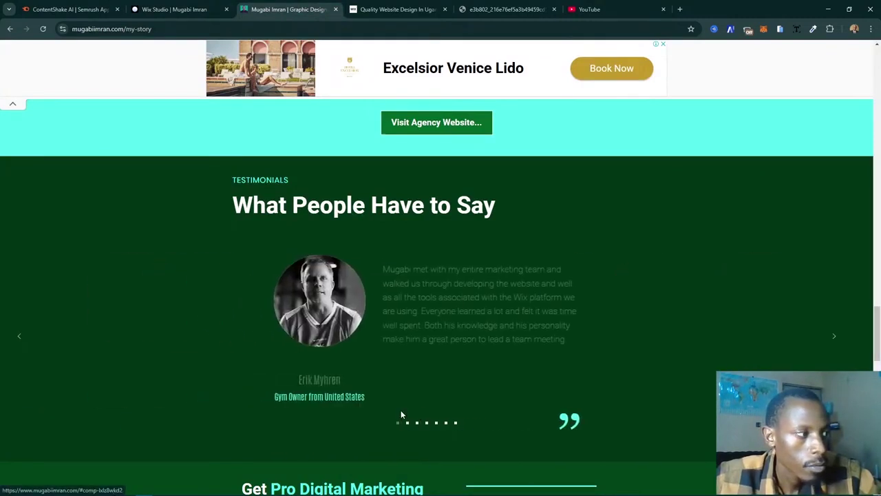
drag(297, 380, 342, 381)
key(ctrl+c)
key(ctrl+Page_Up)
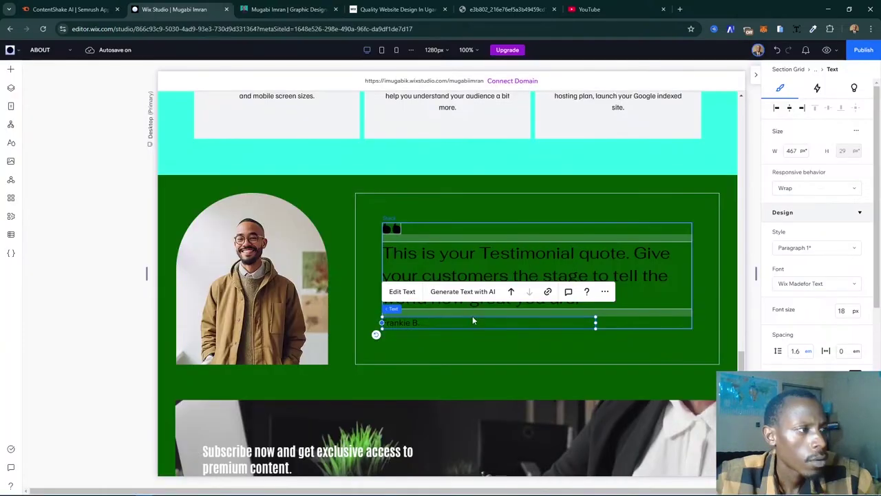
double_click(472, 318)
key(ctrl+v)
key(ctrl+shift+Left)
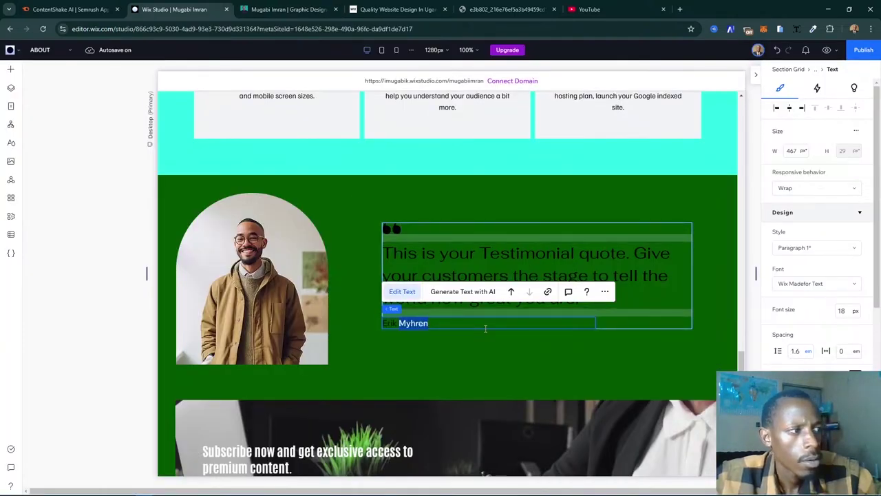
key(ctrl+shift+Left)
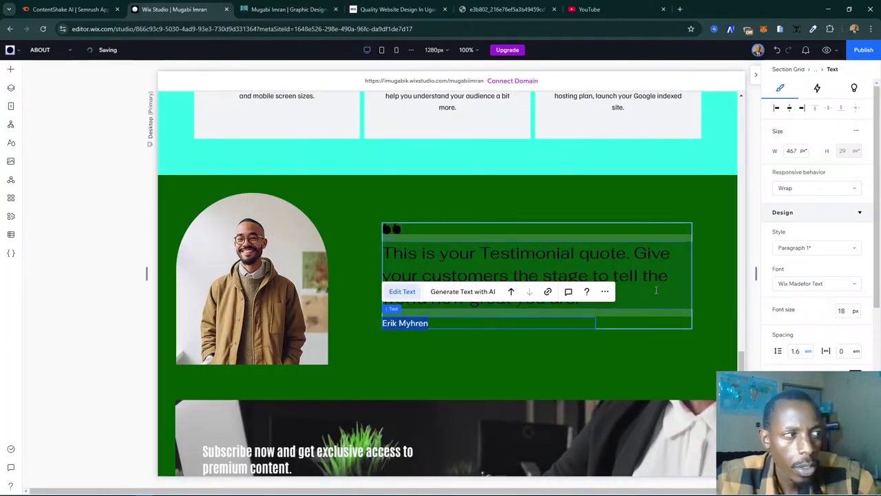
- Copy that client's testimonial paragraph from the live site and paste it over the placeholder quote
click(288, 9)
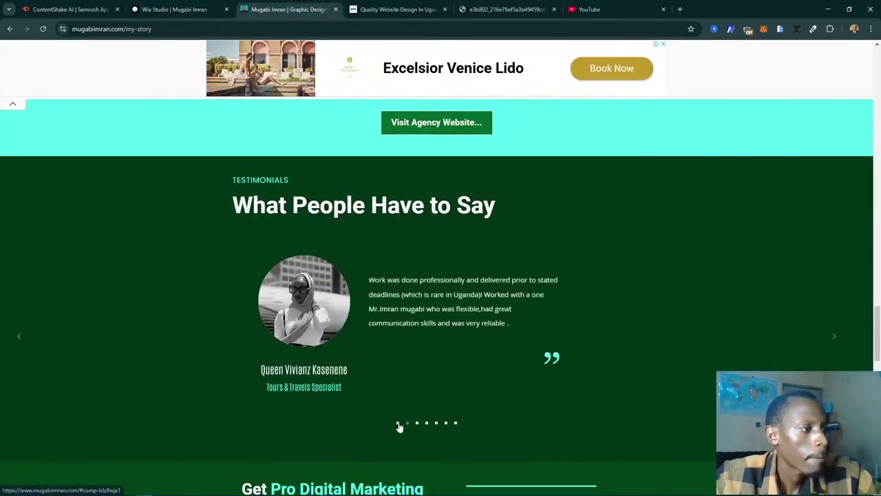
click(399, 424)
triple_click(453, 296)
key(ctrl+c)
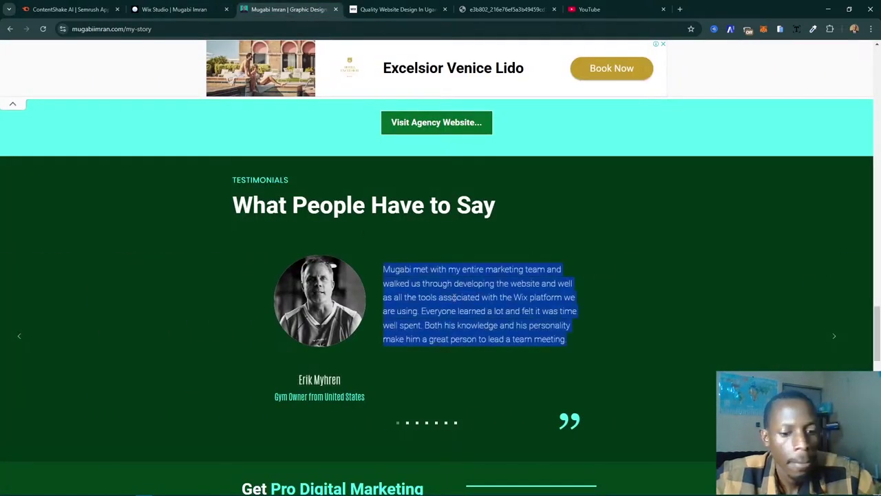
click(206, 9)
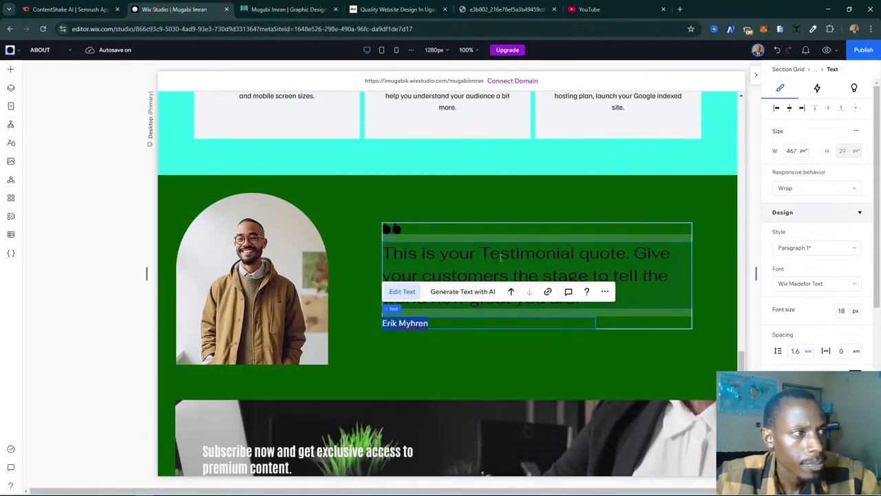
double_click(591, 266)
key(ctrl+v)
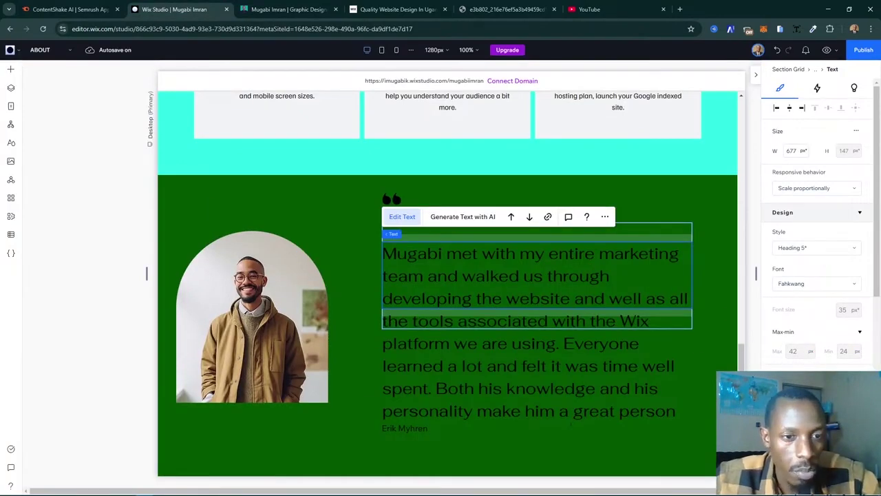
scroll(694, 333, up, 4)
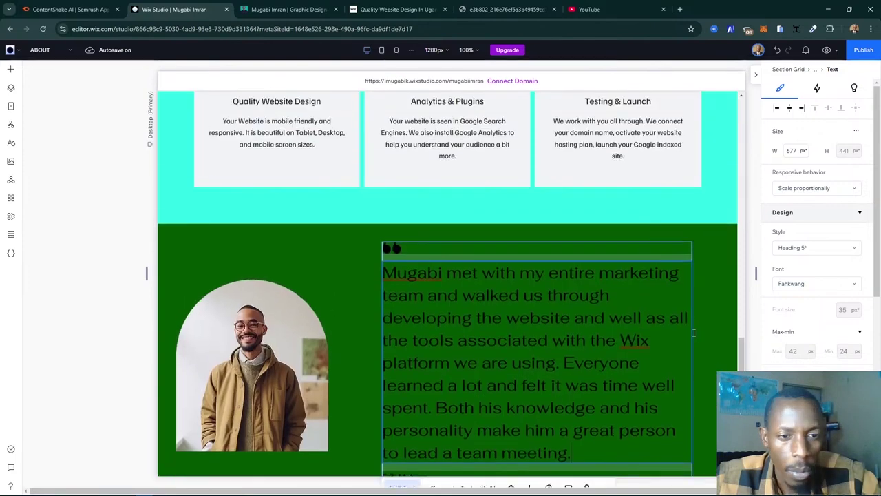
scroll(647, 338, down, 1)
- Shrink the pasted testimonial's font size to 24 px, trying 30 px first
double_click(597, 348)
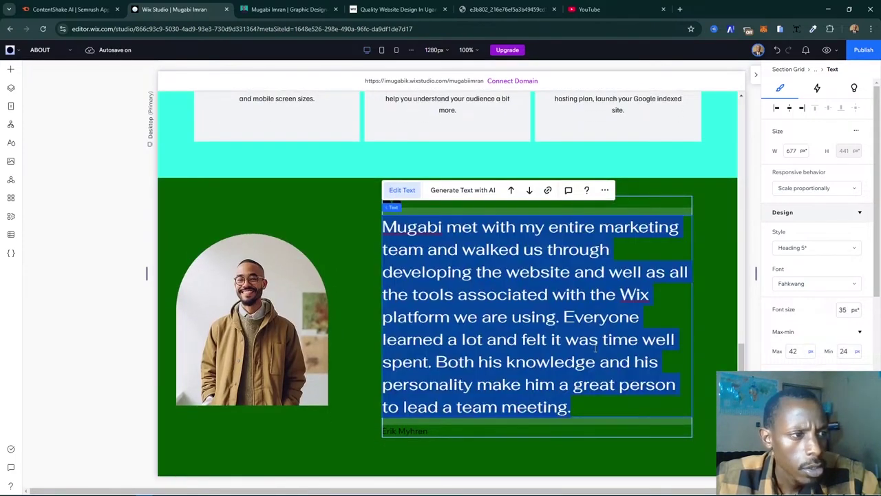
click(846, 310)
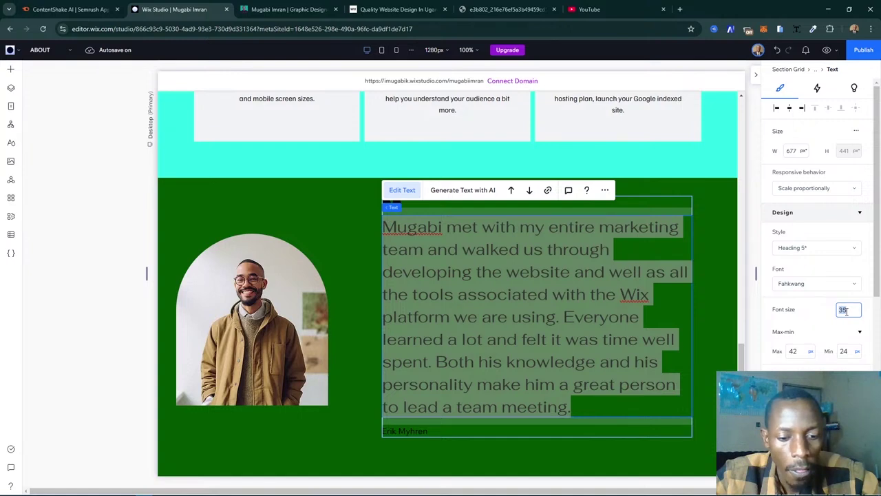
text(30)
key(Return)
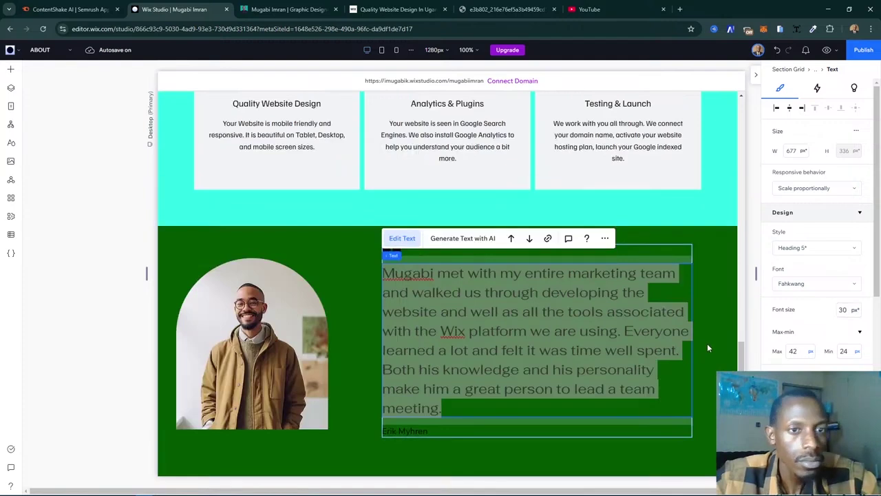
click(843, 309)
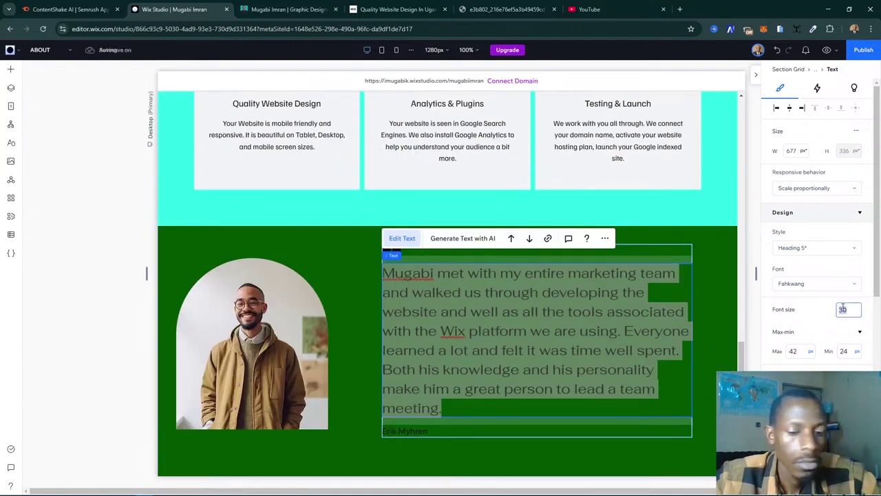
text(24)
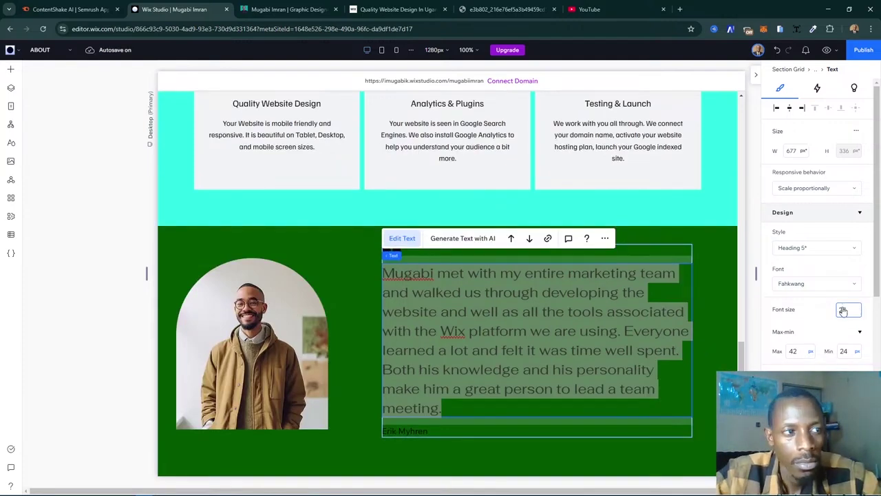
key(Return)
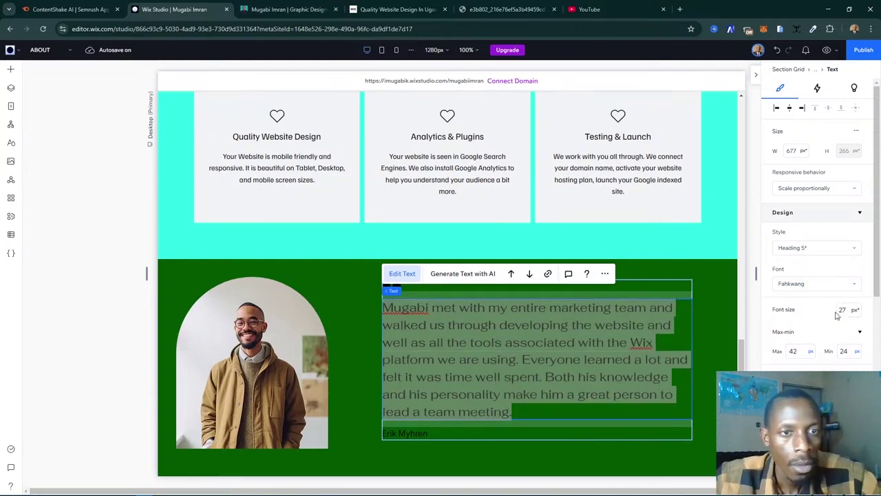
- Recolour the testimonial's author name text
click(805, 383)
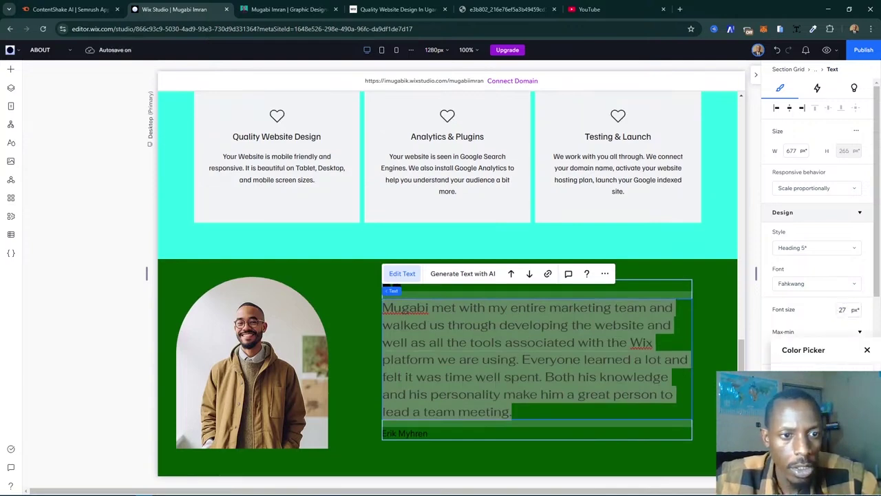
click(867, 350)
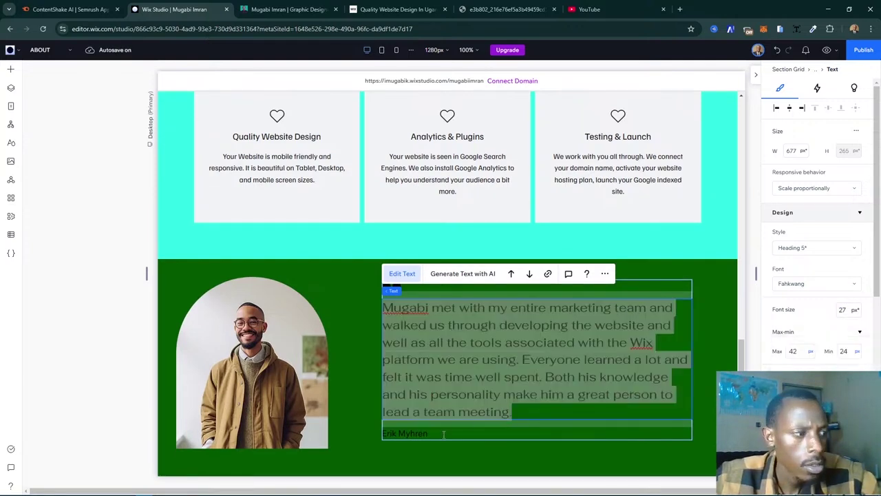
double_click(689, 433)
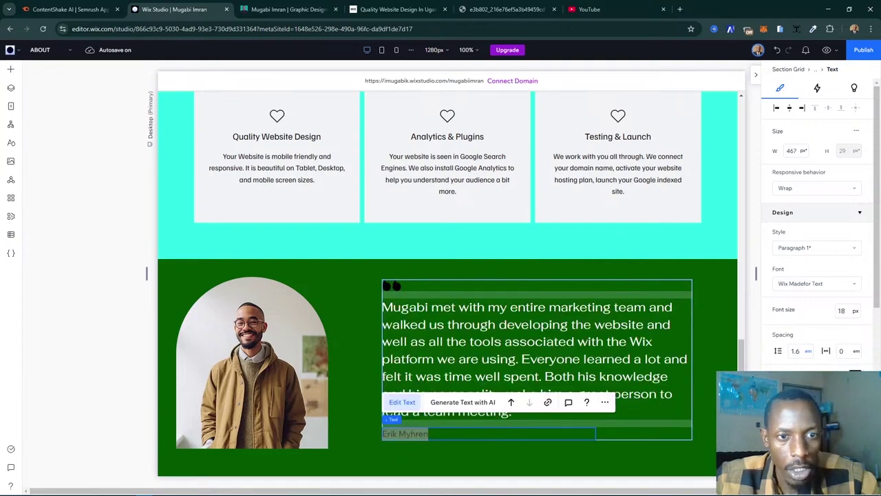
click(805, 383)
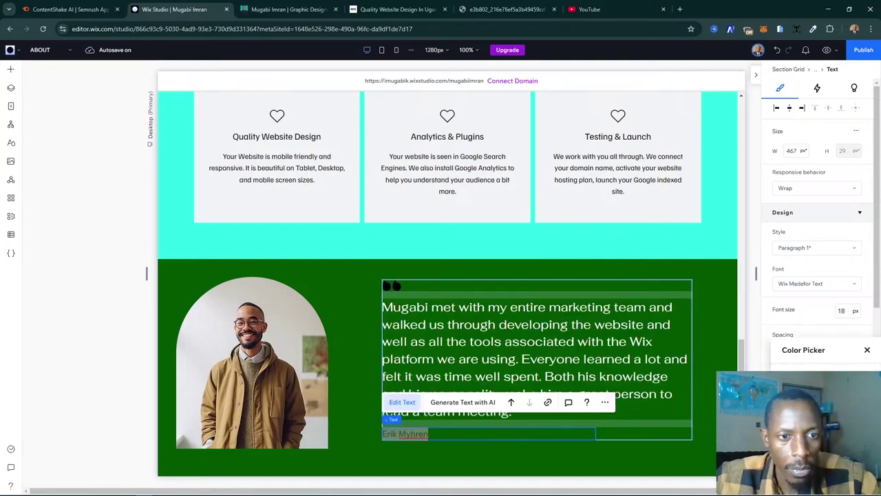
click(395, 285)
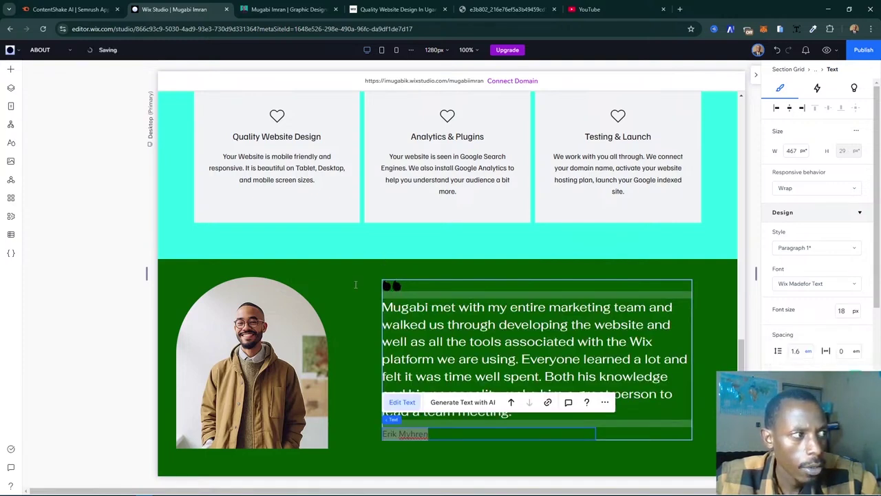
scroll(820, 336, down, 5)
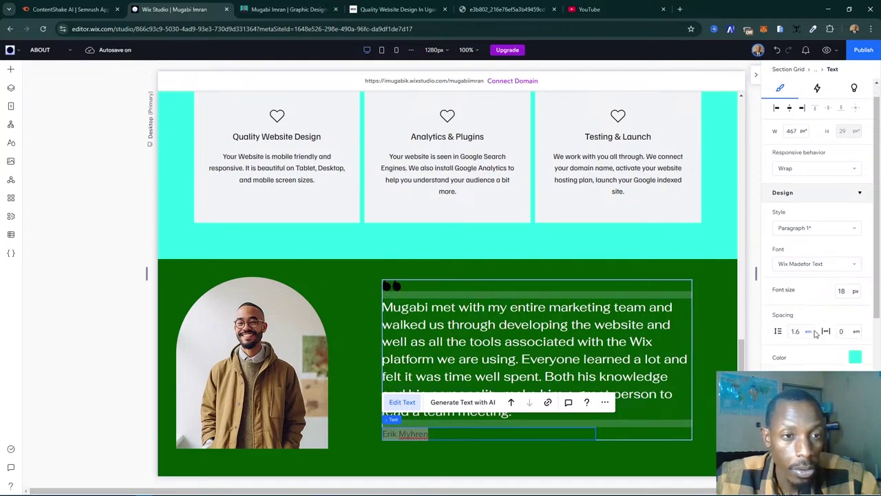
- Fill the quotation-mark icon with the cyan theme colour (#2EFFE6)
click(396, 287)
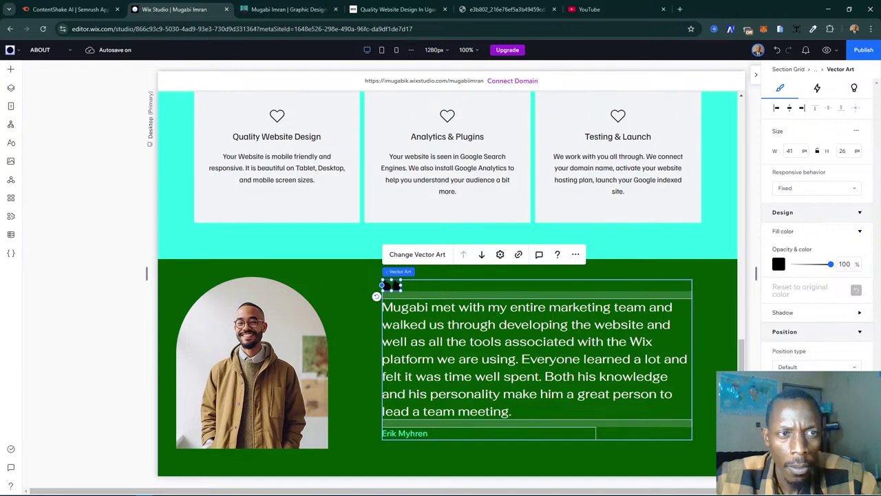
click(779, 264)
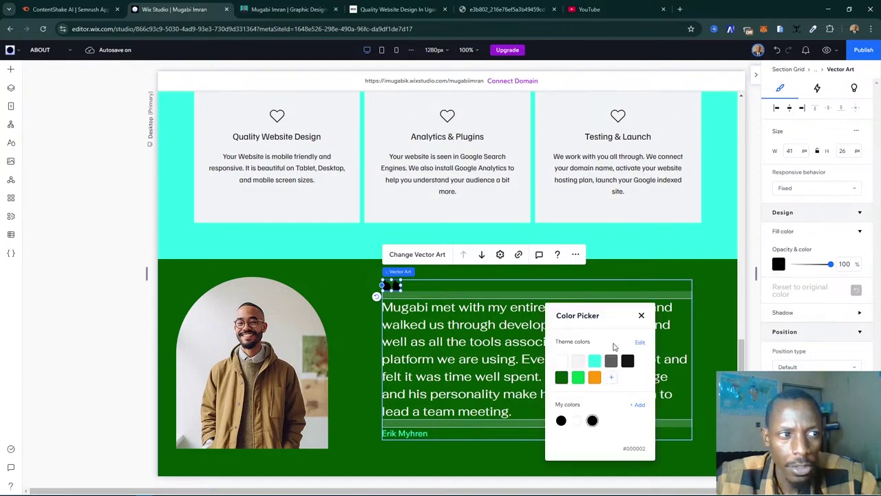
click(595, 361)
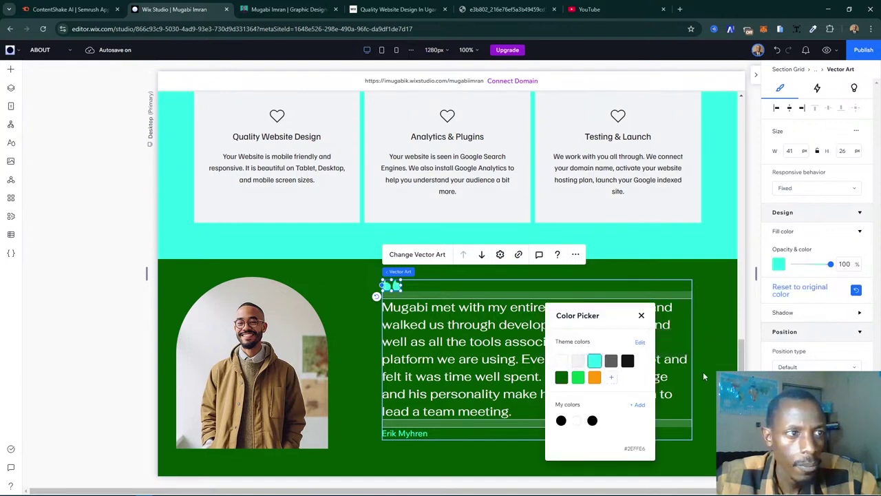
click(704, 450)
click(704, 451)
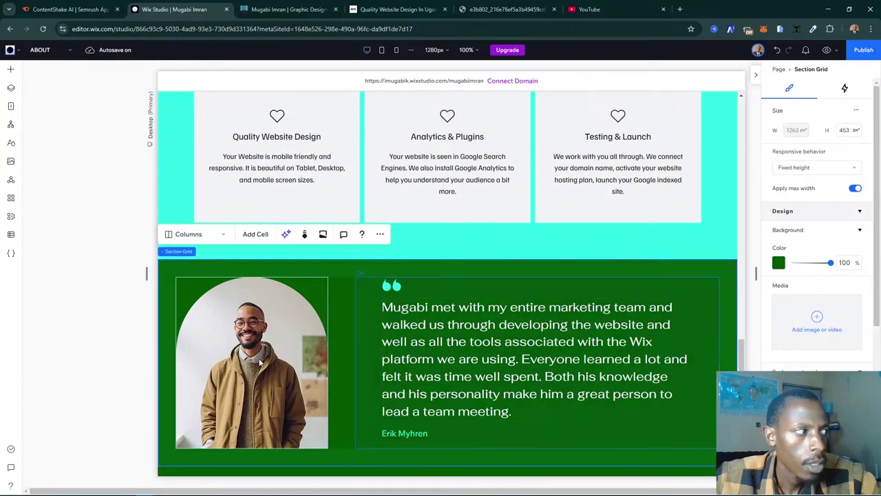
scroll(341, 358, down, 3)
- Open the Layers panel, expand Testimonials and select its photo and text cells
click(350, 356)
scroll(543, 358, up, 1)
scroll(543, 362, up, 1)
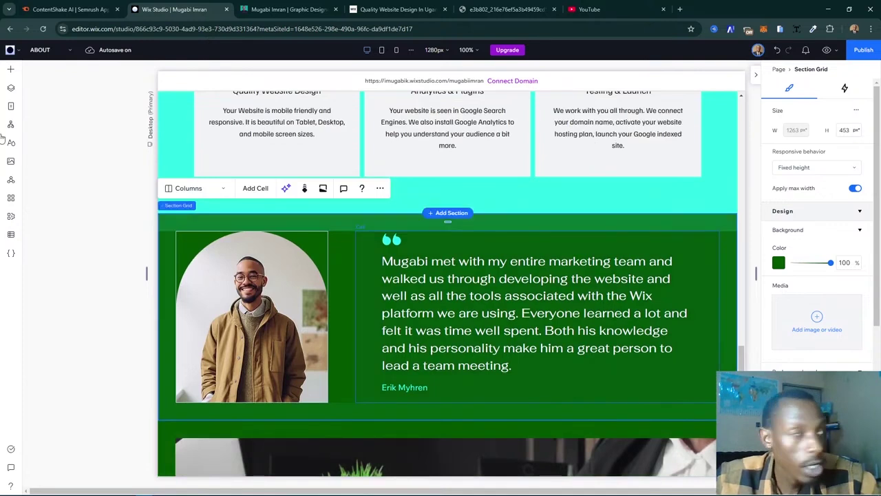
click(6, 90)
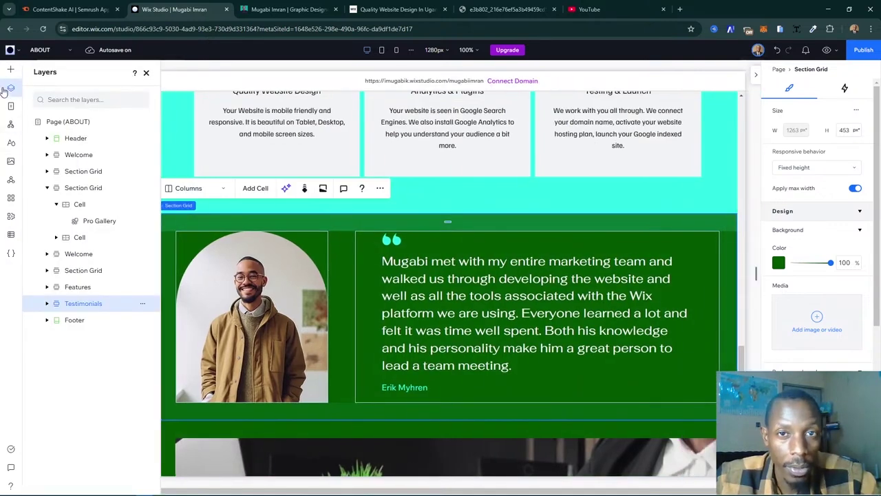
click(47, 303)
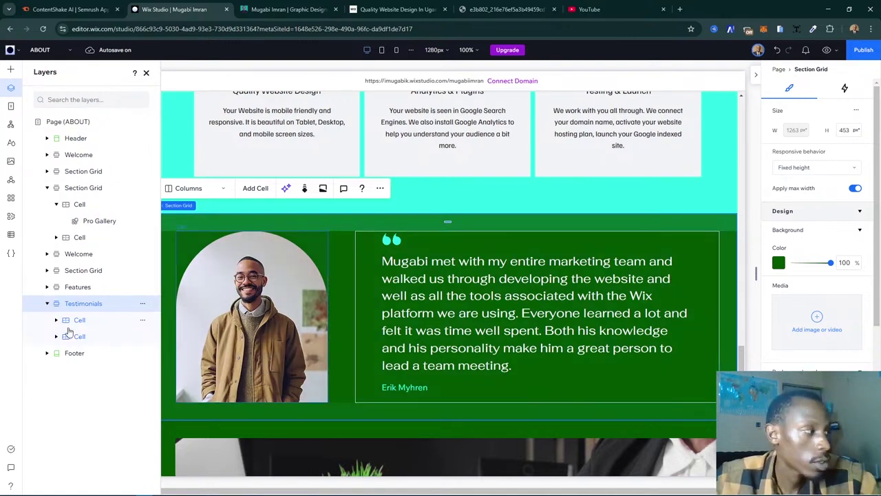
click(198, 326)
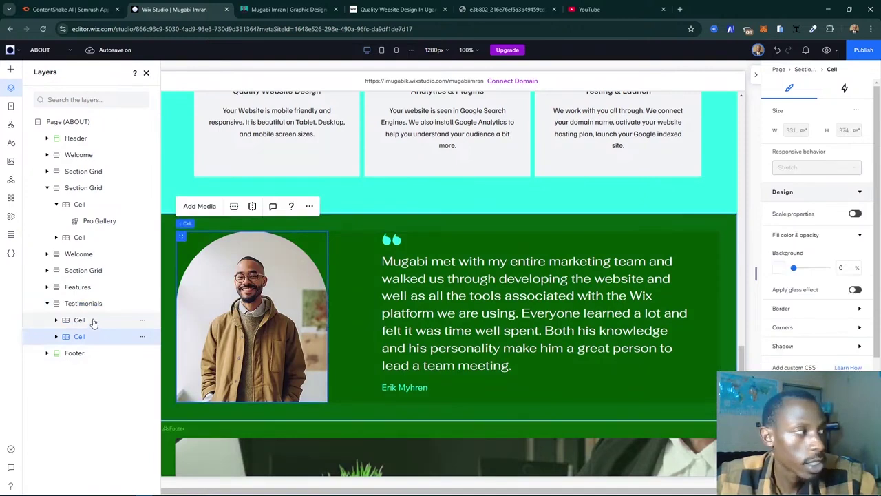
click(260, 380)
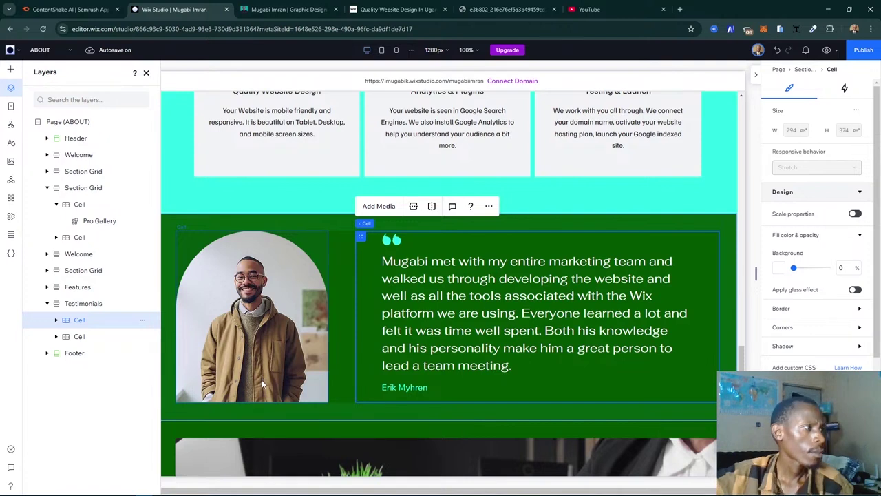
click(79, 301)
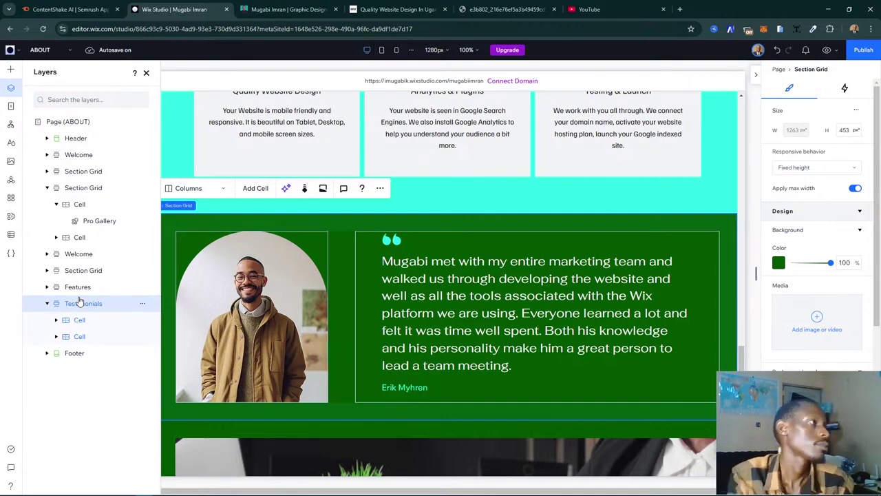
- Expand the first Cell and its quote Stack in the layer list, then reselect the Testimonials section
click(59, 338)
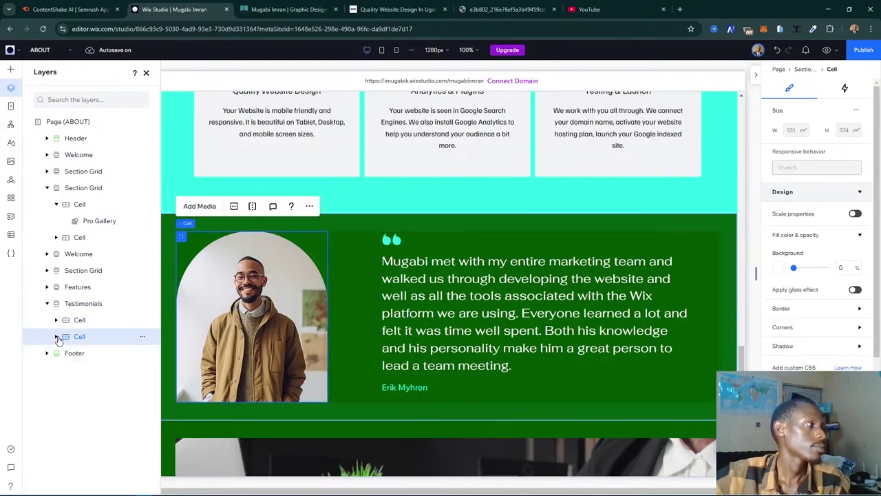
click(57, 337)
click(57, 338)
click(57, 320)
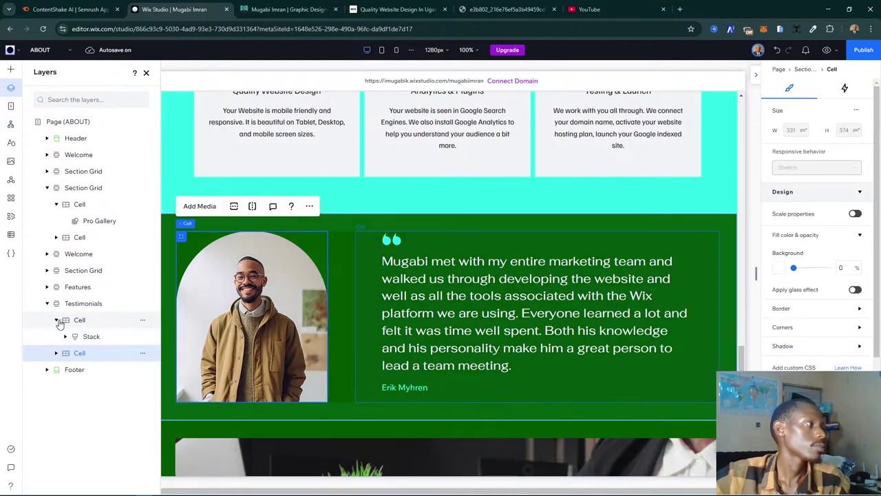
click(63, 337)
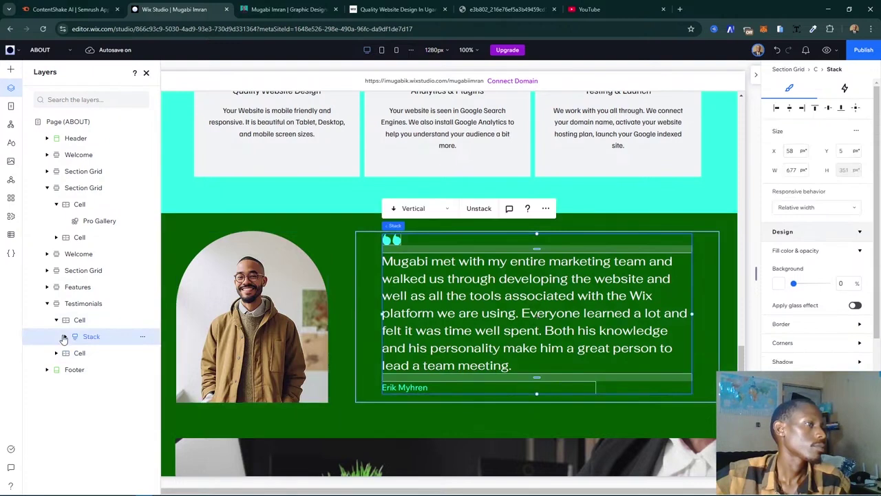
click(63, 337)
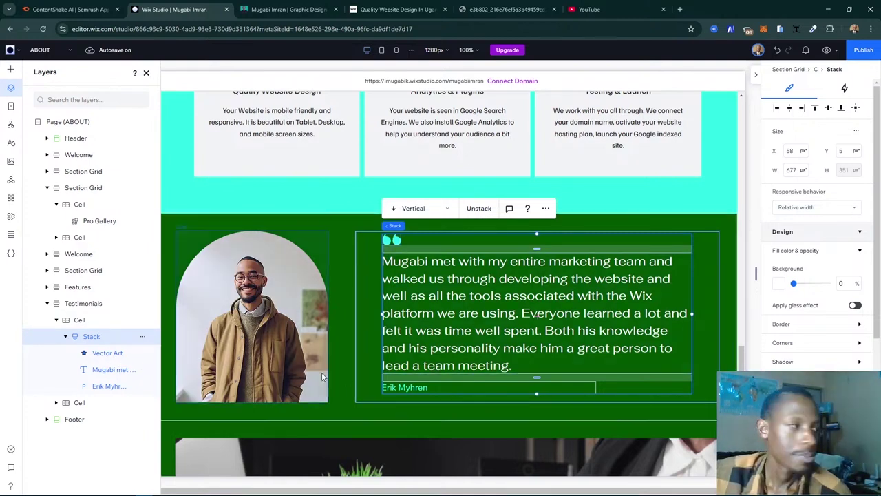
click(354, 219)
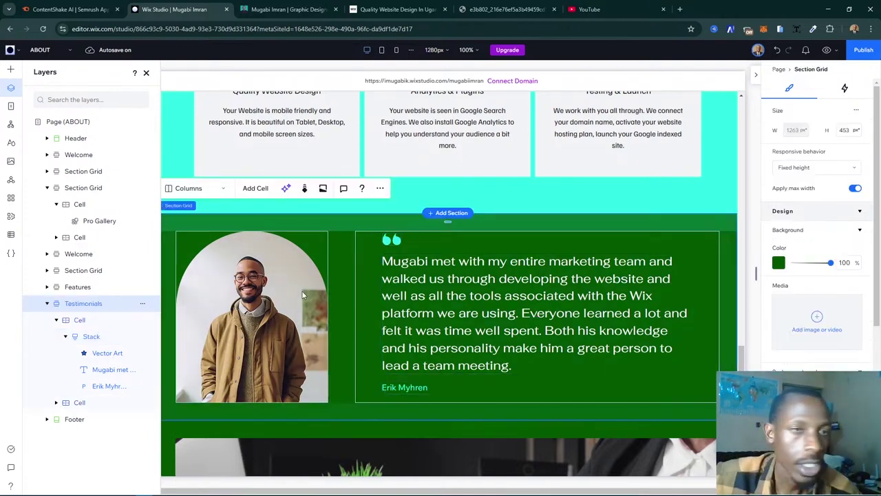
click(70, 338)
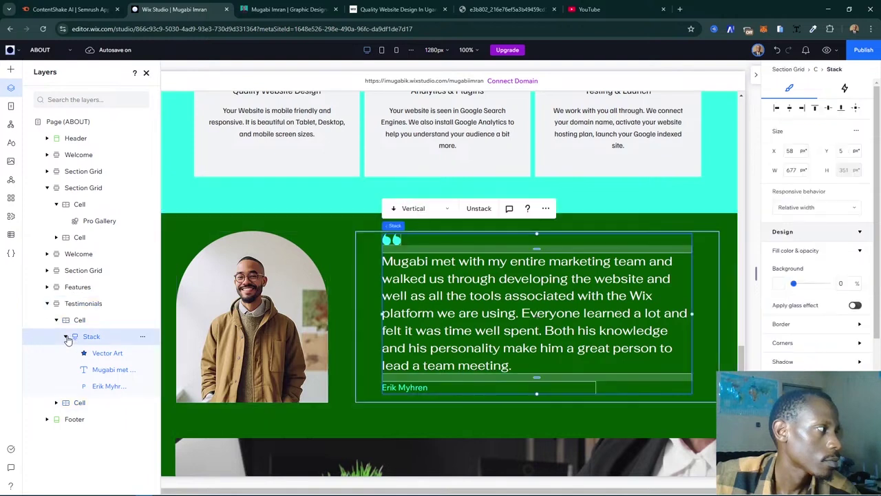
click(67, 337)
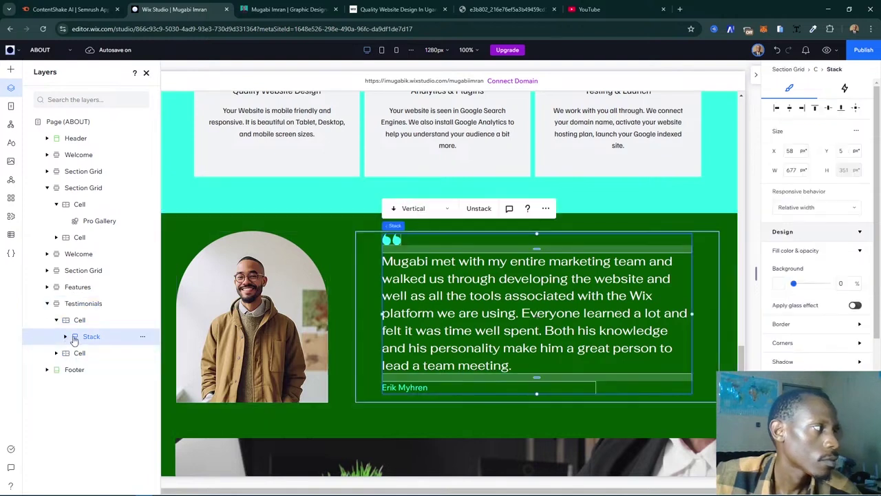
click(321, 222)
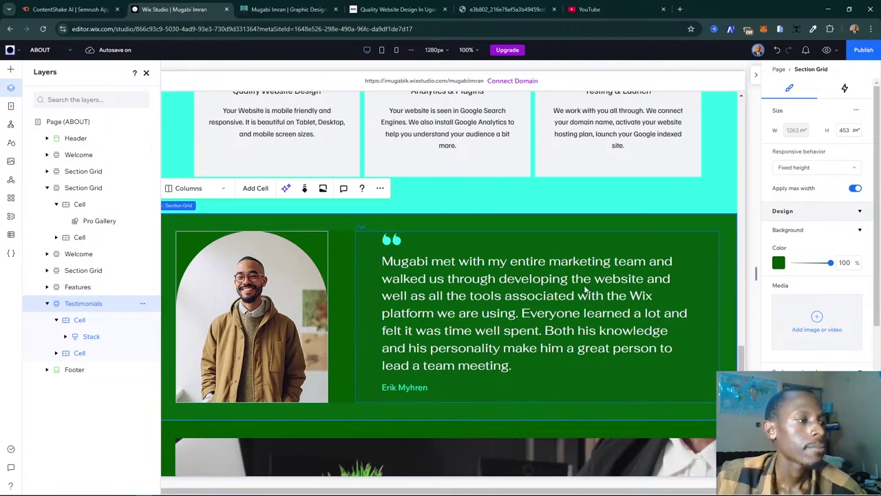
scroll(584, 288, down, 3)
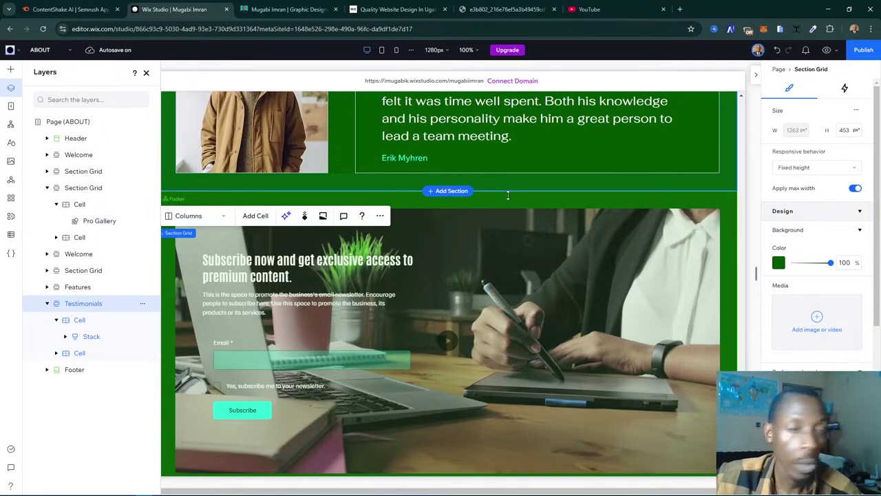
- Insert a blank section below the green testimonial and fill it with the four-portrait Testimonials design
drag(618, 252, 619, 253)
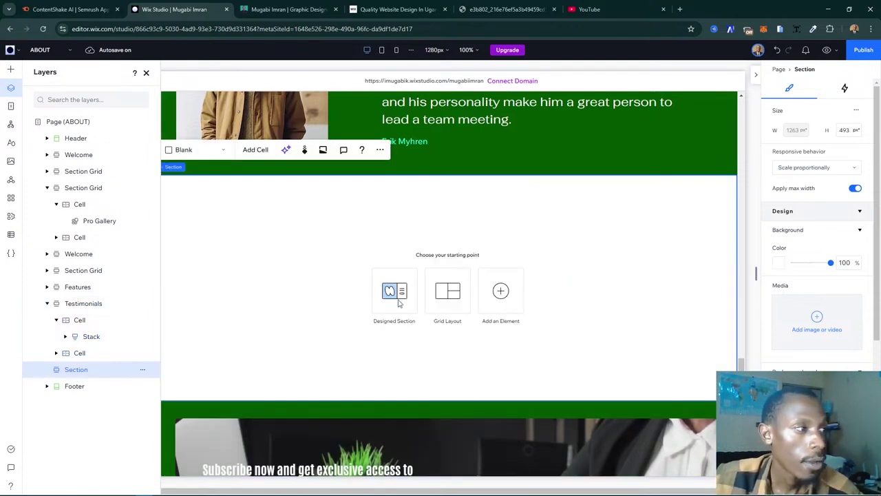
click(398, 303)
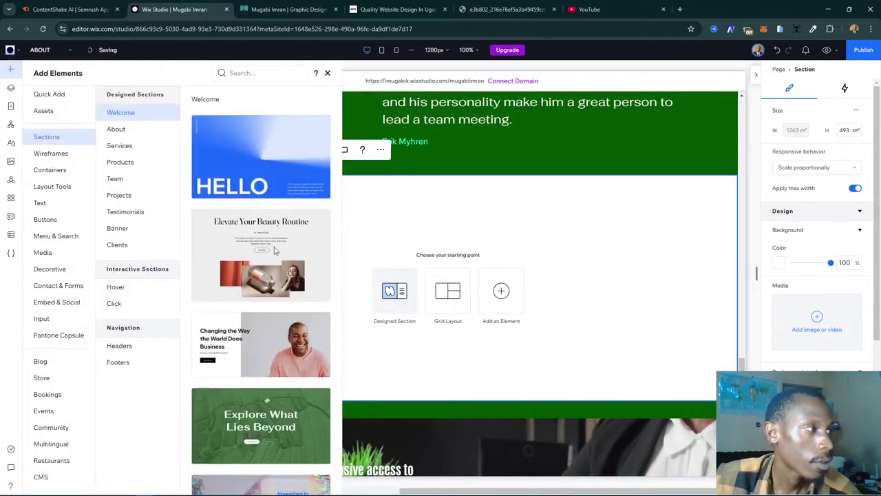
click(118, 161)
click(131, 213)
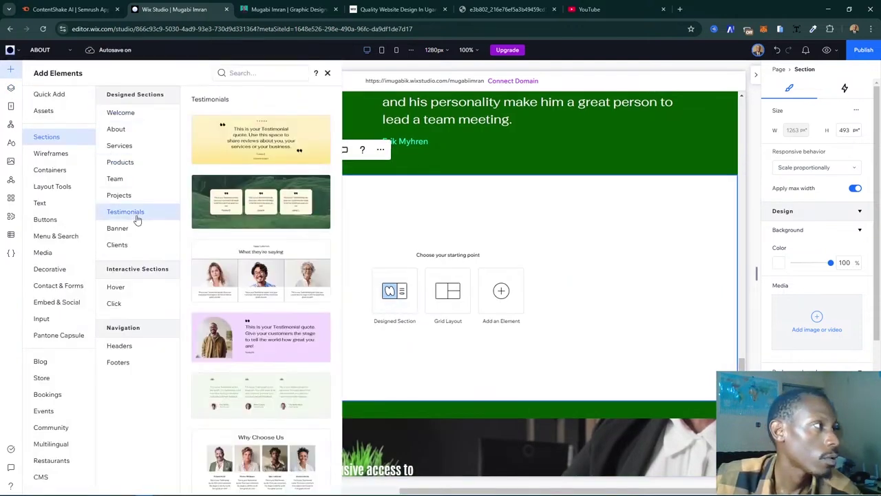
scroll(273, 288, down, 3)
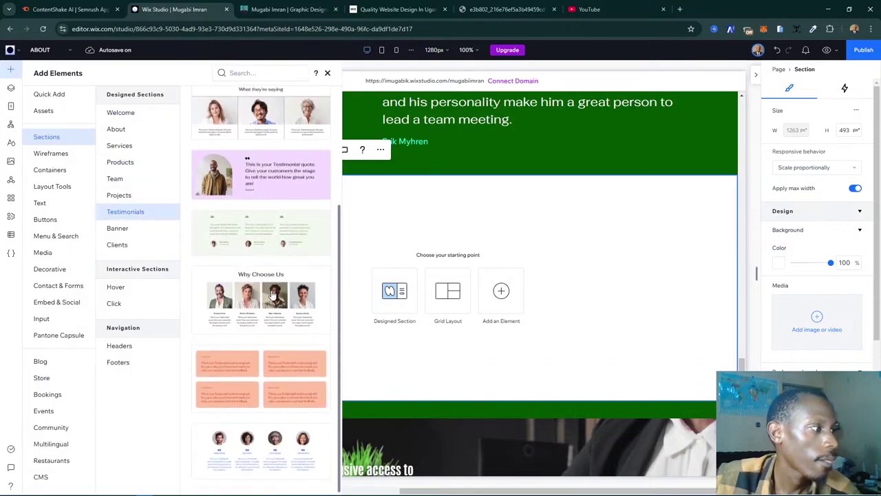
click(270, 440)
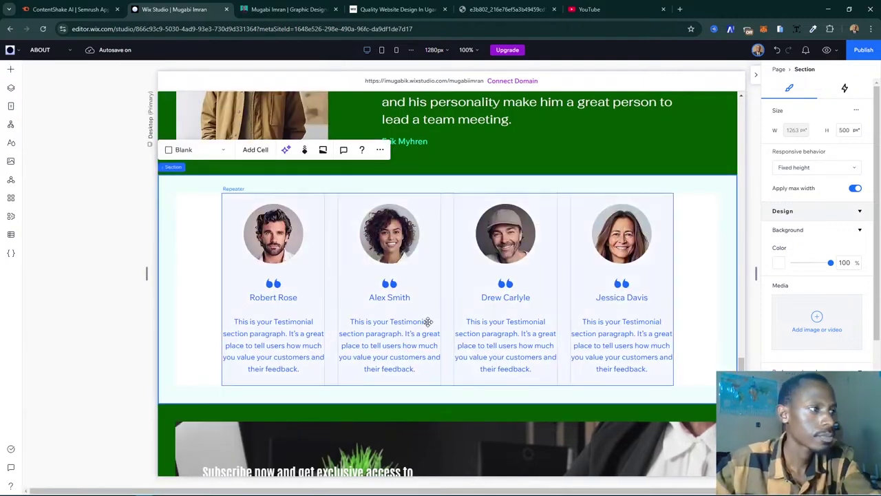
- Switch the new section's testimonial cards to a Slider layout
click(376, 273)
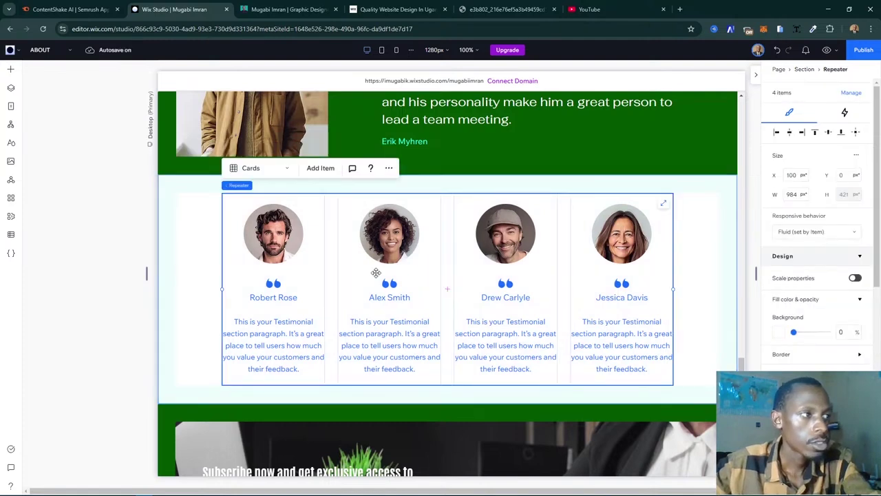
click(376, 273)
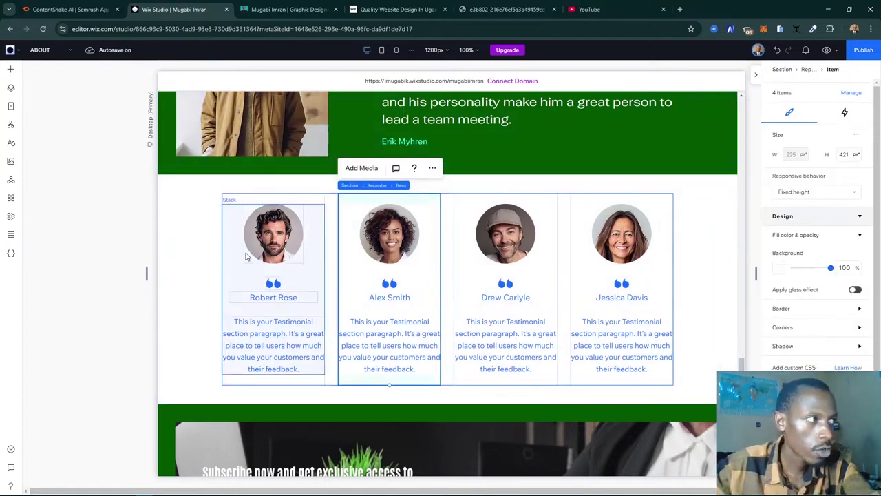
key(Escape)
click(268, 252)
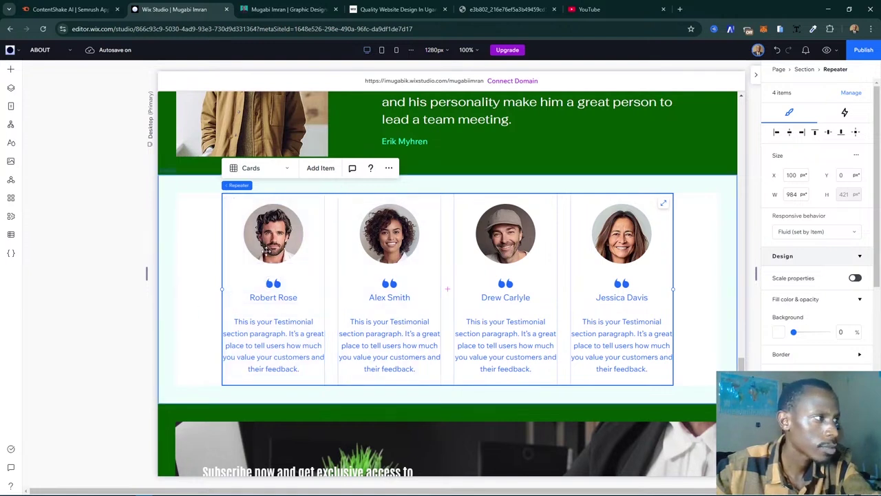
click(283, 168)
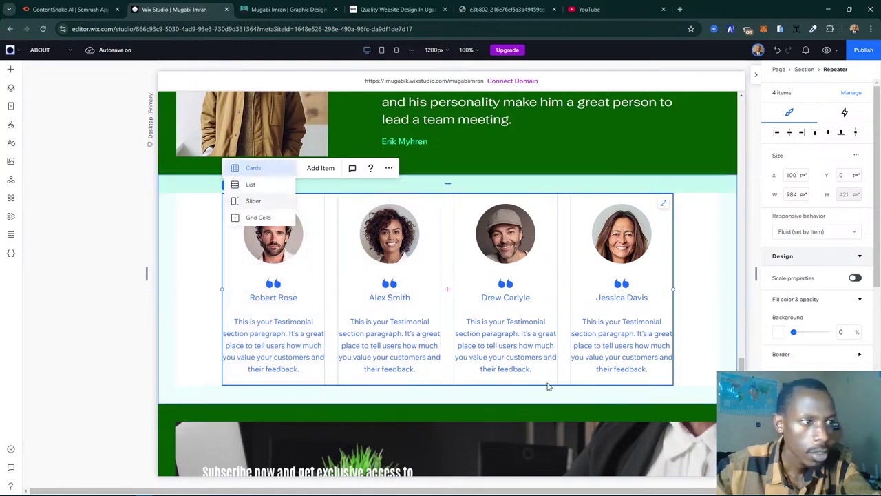
key(Return)
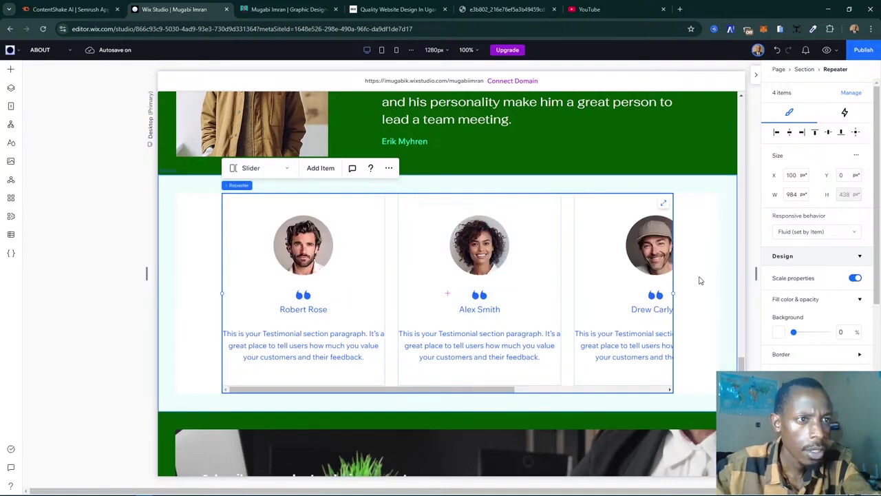
click(295, 258)
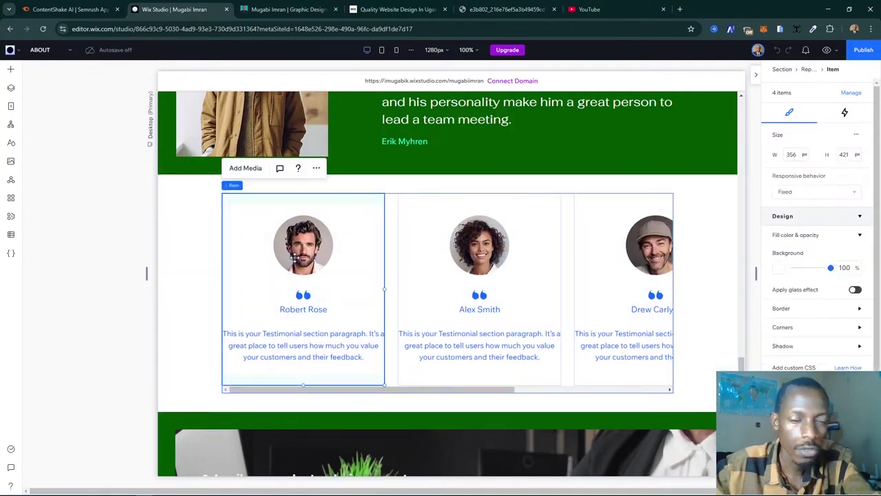
click(298, 292)
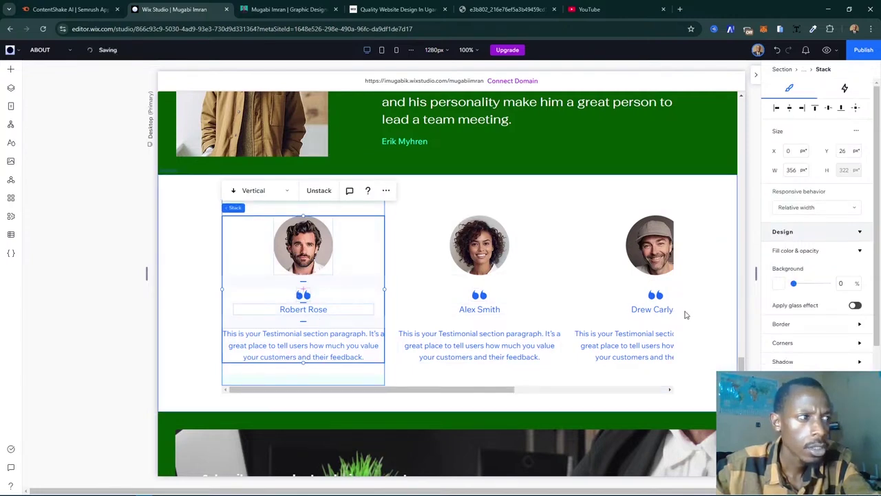
- Select the live site's 'What People Have to Say' heading, then return to the editor
click(500, 192)
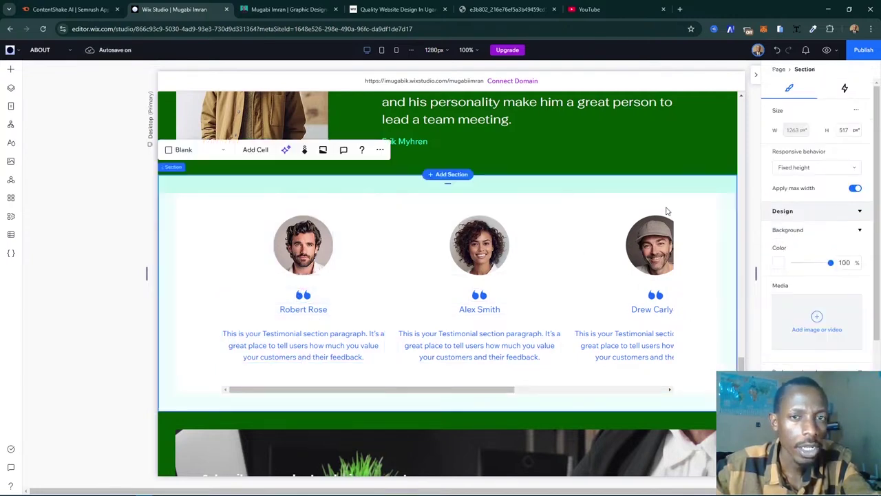
click(288, 9)
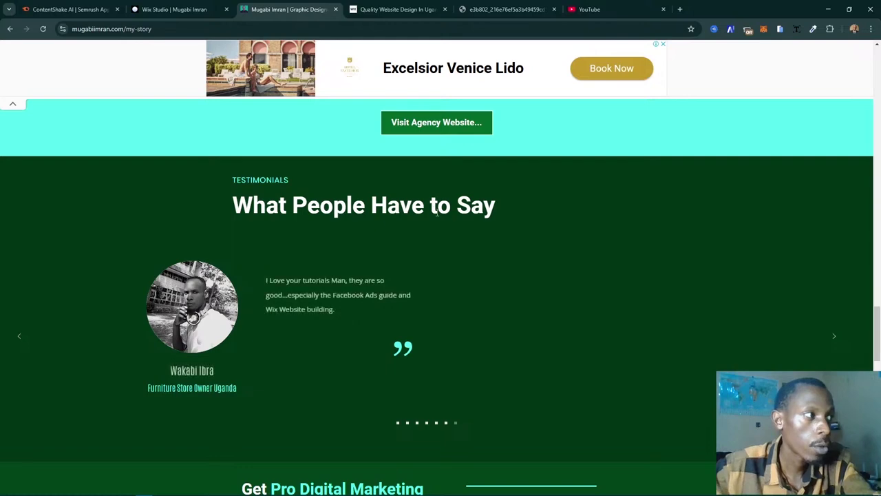
triple_click(436, 211)
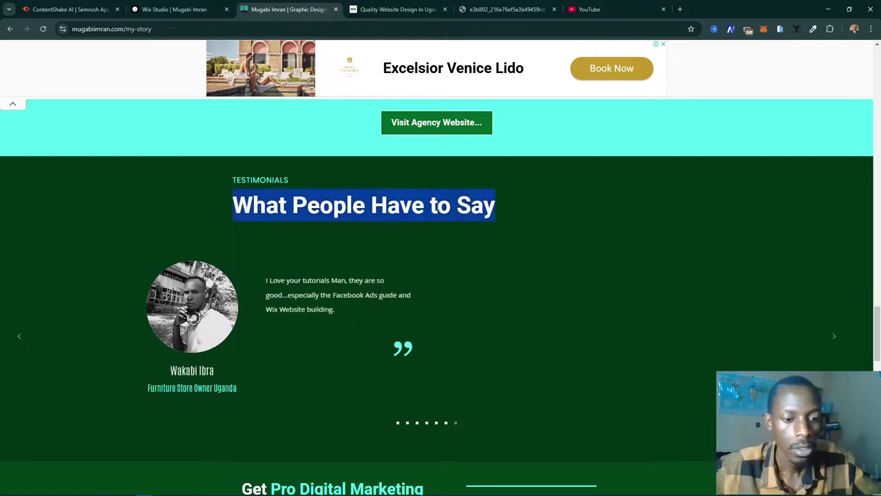
click(174, 9)
- Select the green testimonial block's grid and open its more-actions menu
scroll(495, 278, up, 5)
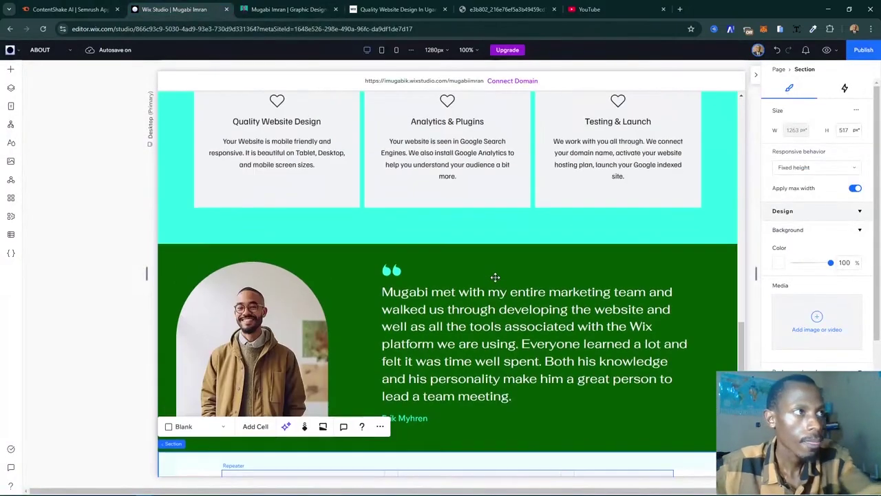
scroll(496, 278, up, 3)
scroll(495, 278, down, 5)
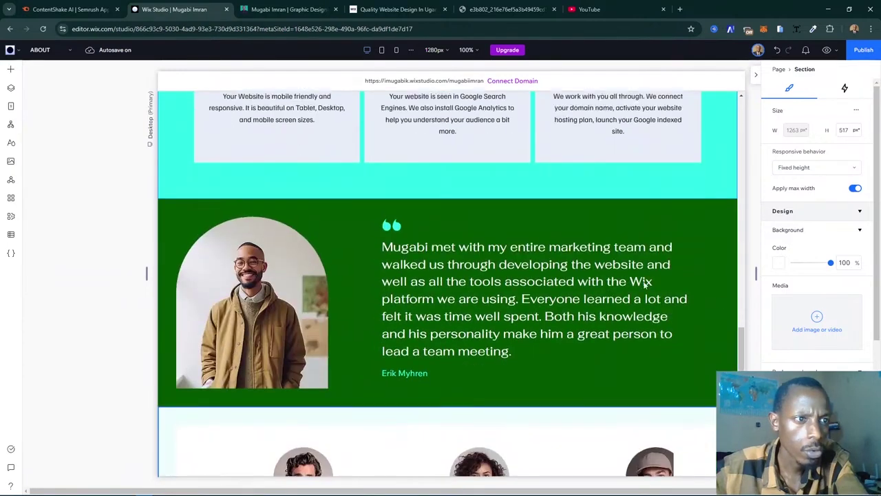
click(732, 300)
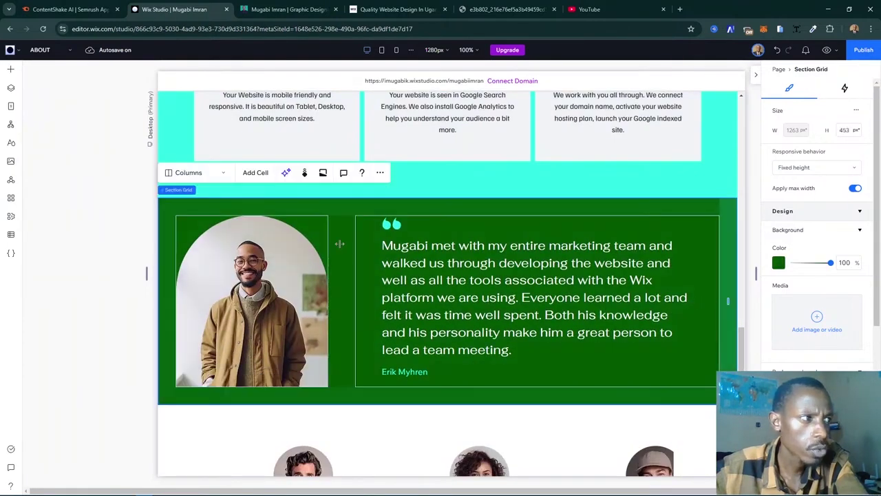
click(387, 179)
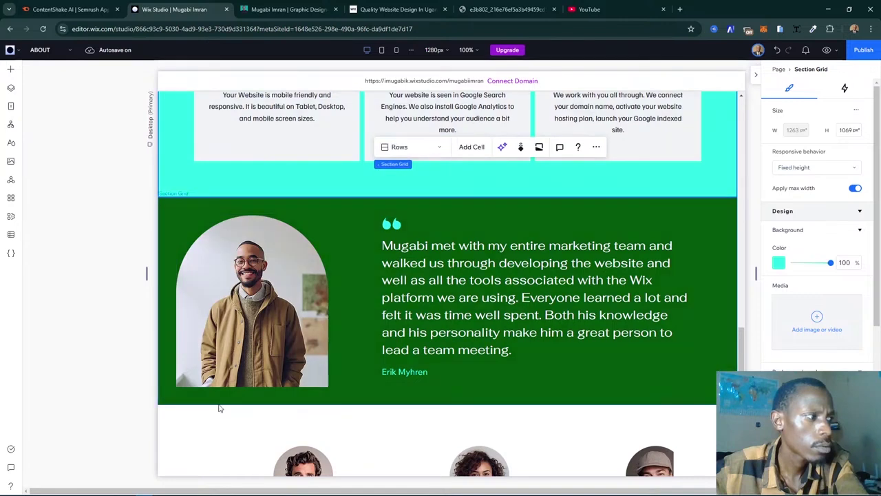
click(95, 407)
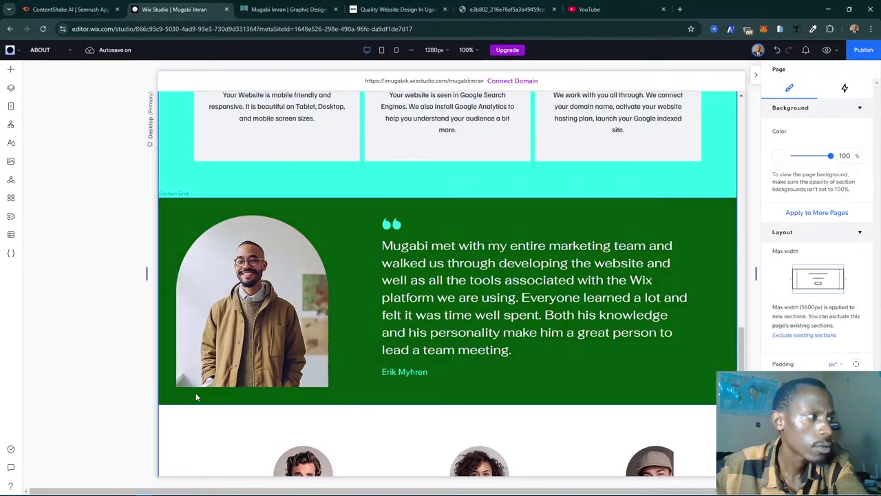
click(196, 397)
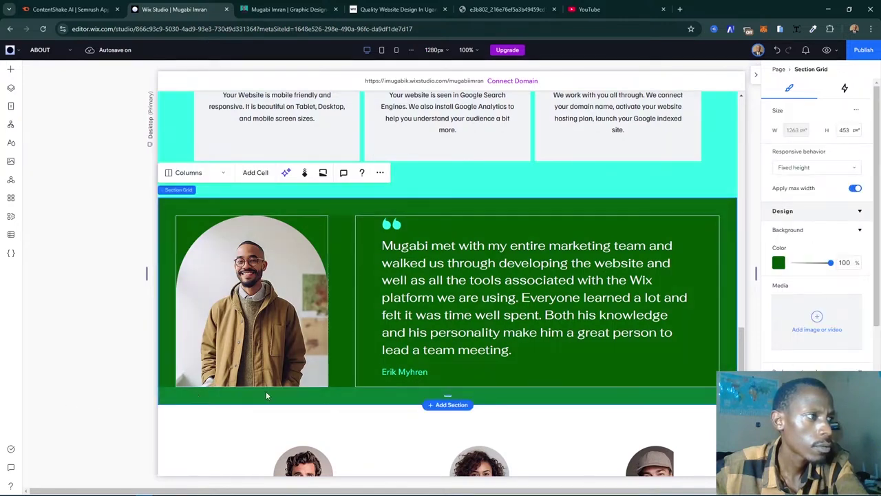
click(377, 172)
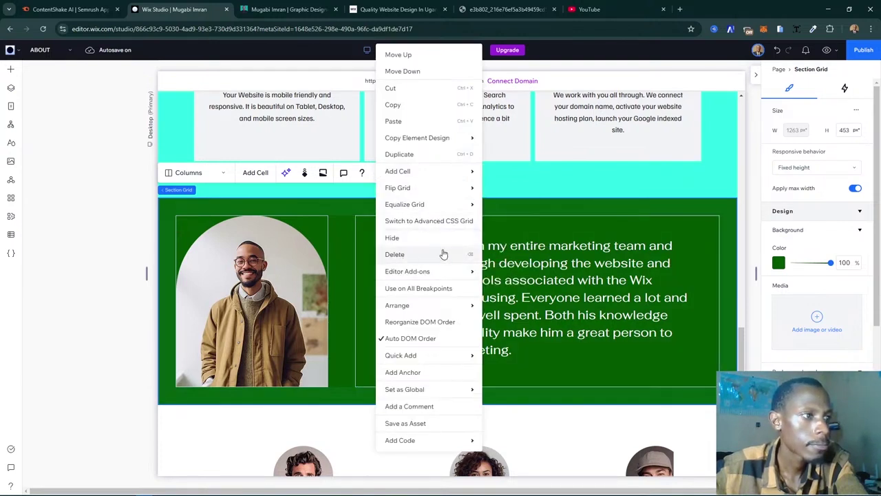
click(727, 234)
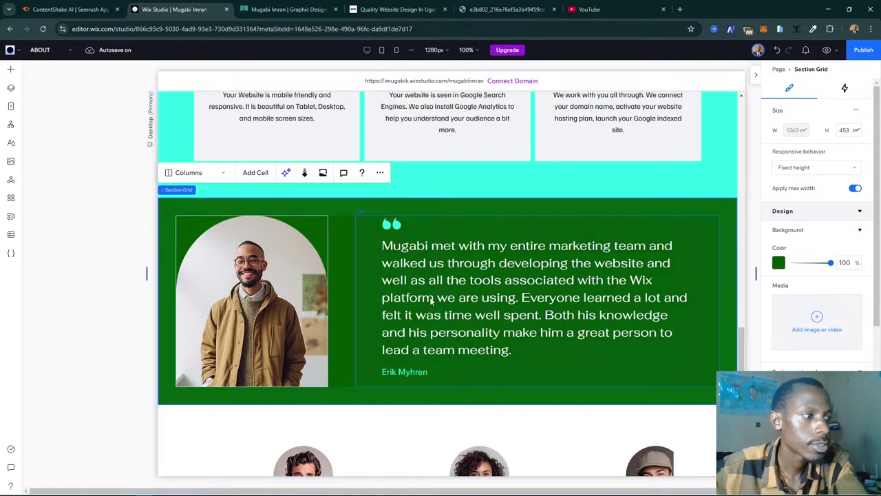
- Delete the green testimonial grid with the man's photo and quote
click(324, 236)
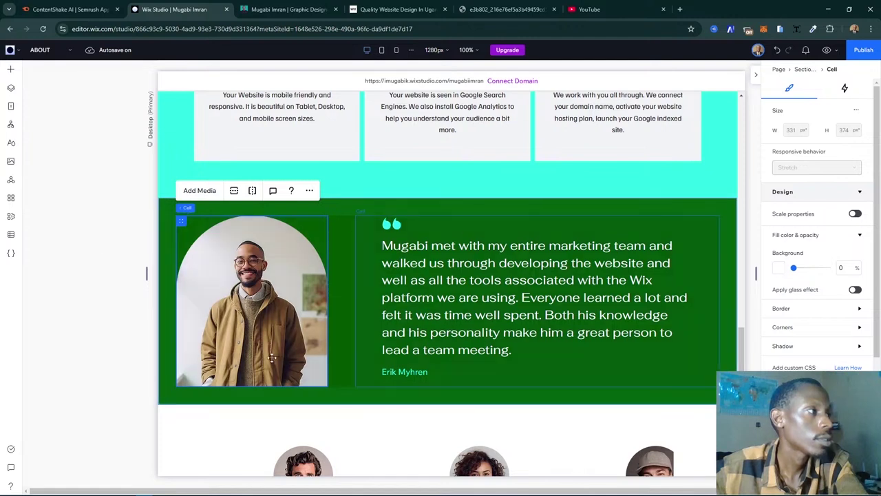
click(360, 387)
click(362, 384)
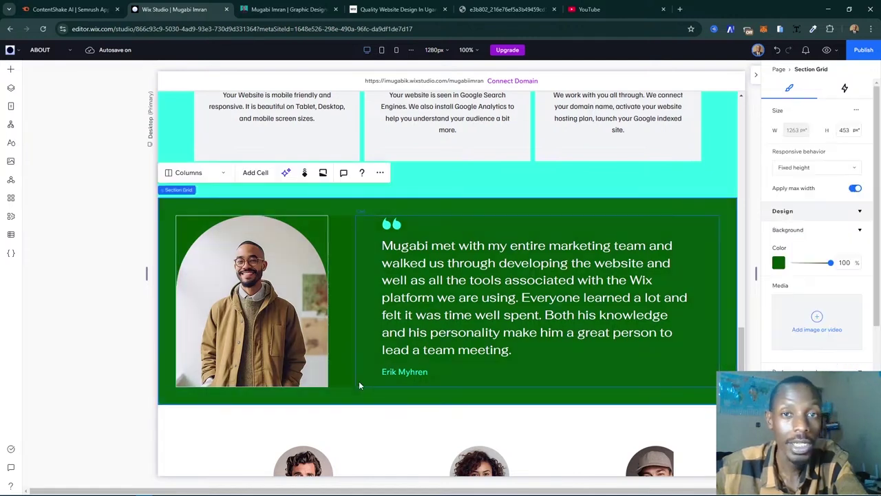
click(380, 173)
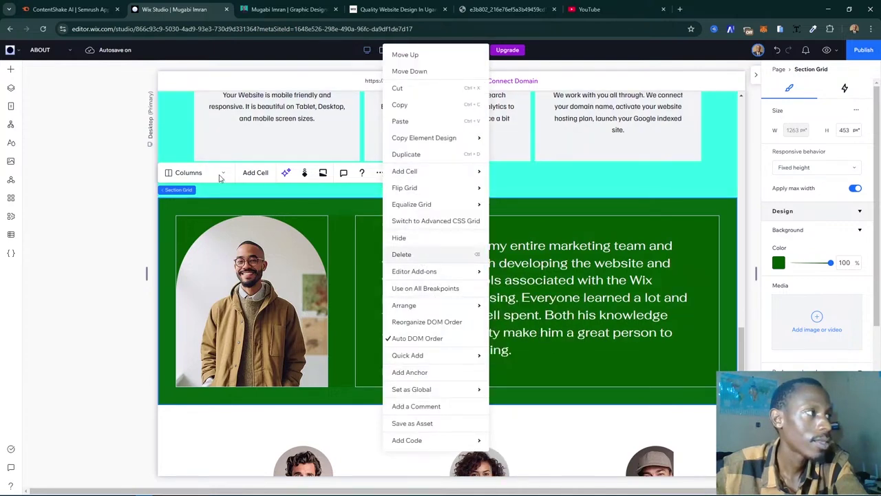
key(Delete)
scroll(513, 290, up, 10)
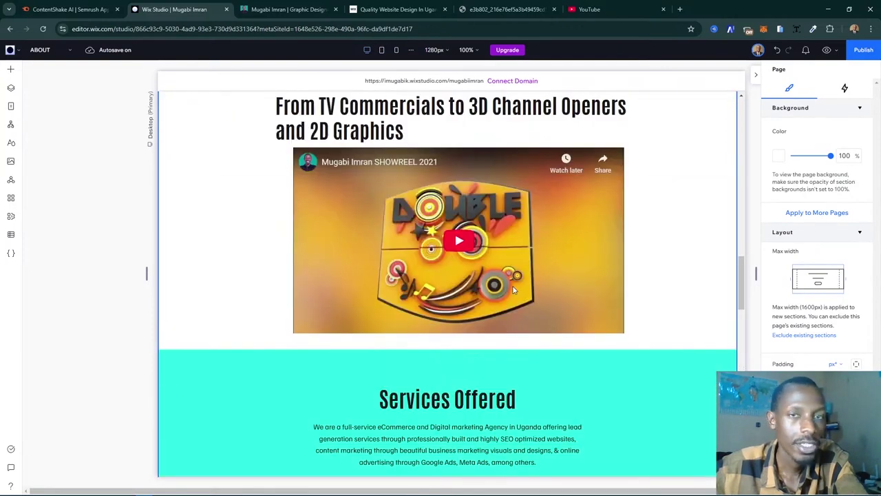
- Add an empty cell at the top of the portrait-card testimonials section with Add Cell > To top
scroll(441, 266, up, 3)
scroll(441, 266, down, 3)
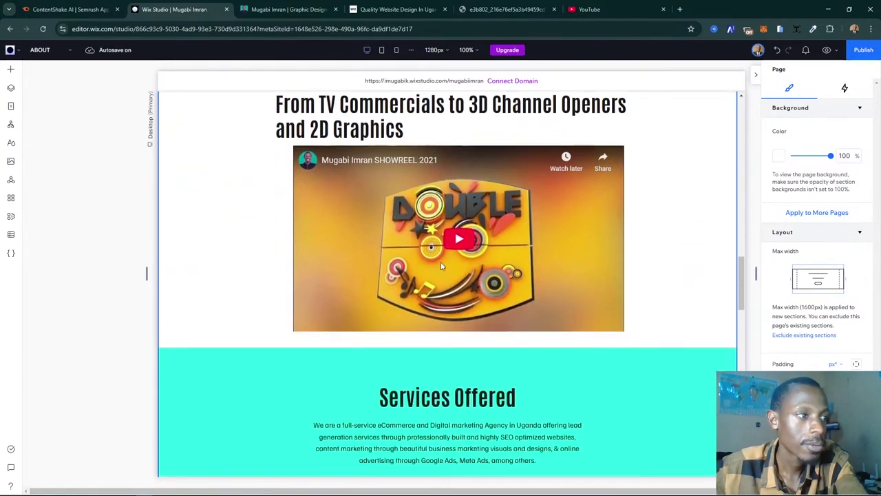
scroll(442, 266, down, 8)
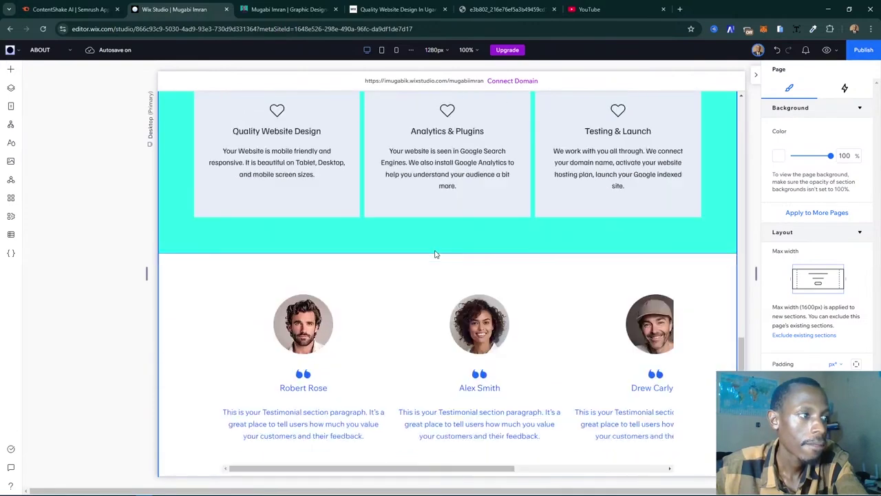
click(523, 269)
scroll(443, 245, down, 3)
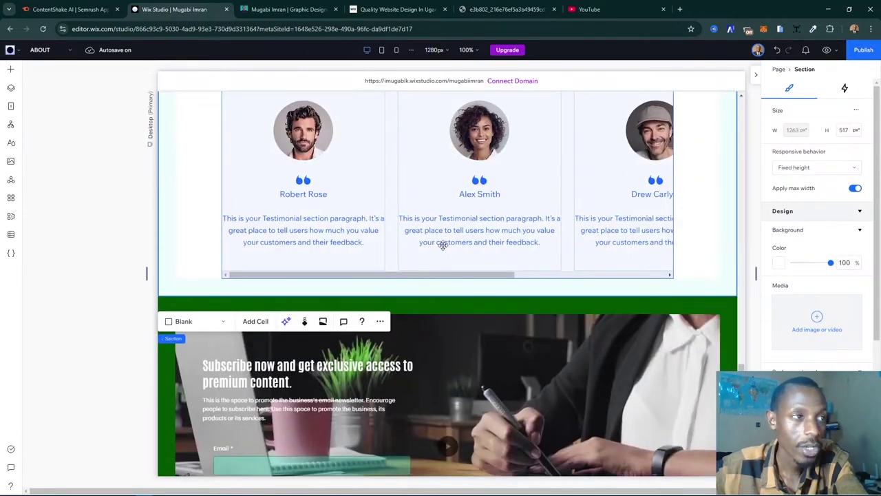
scroll(442, 245, up, 2)
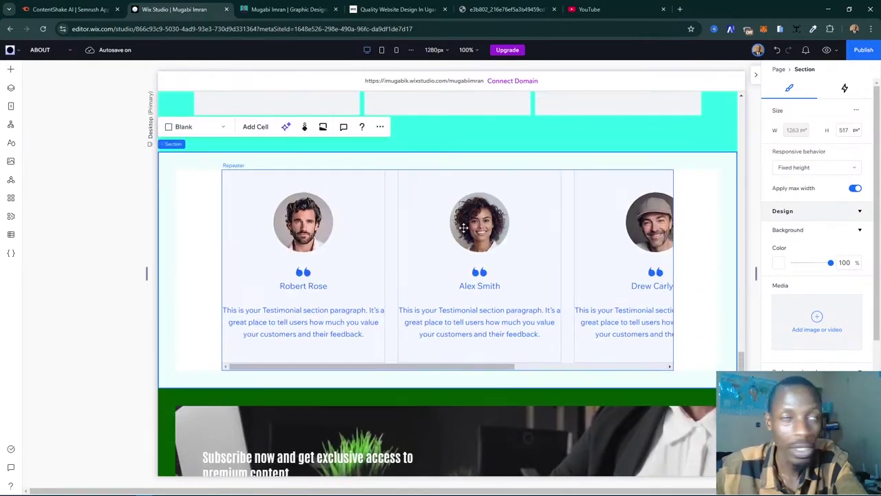
click(258, 127)
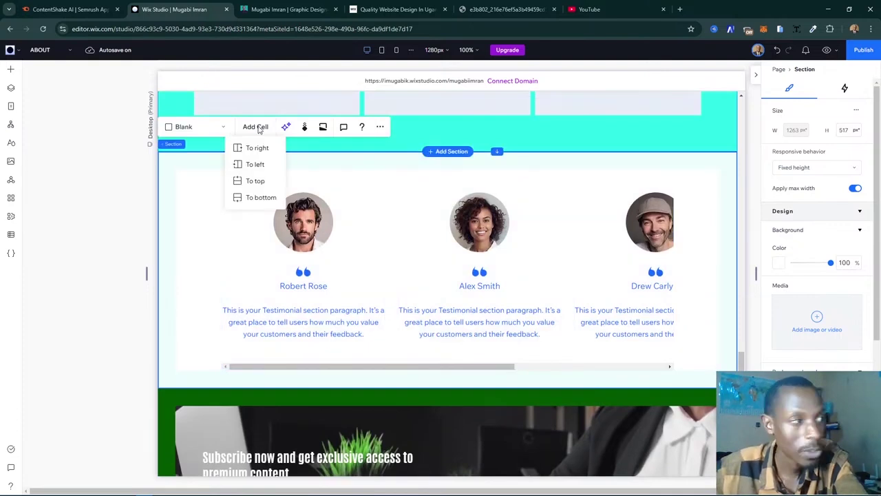
click(254, 181)
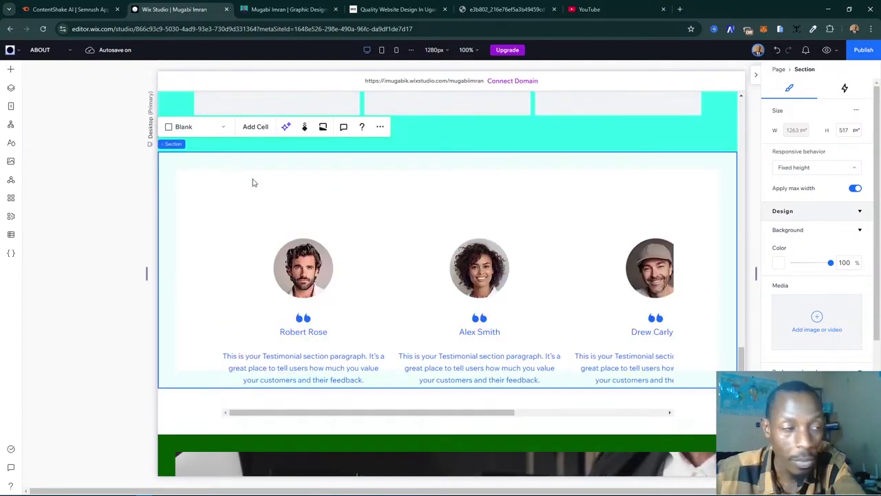
- Drag a Heading 1 text element from Text Styles into the new empty top cell
click(487, 201)
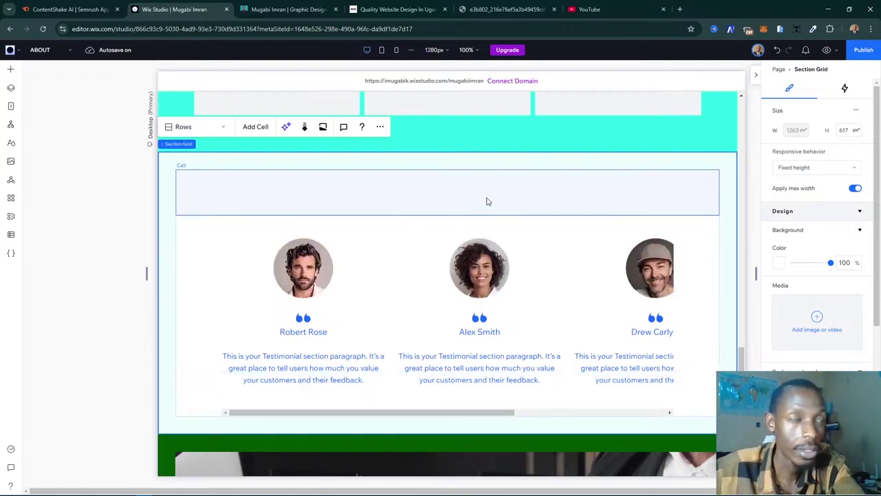
click(396, 203)
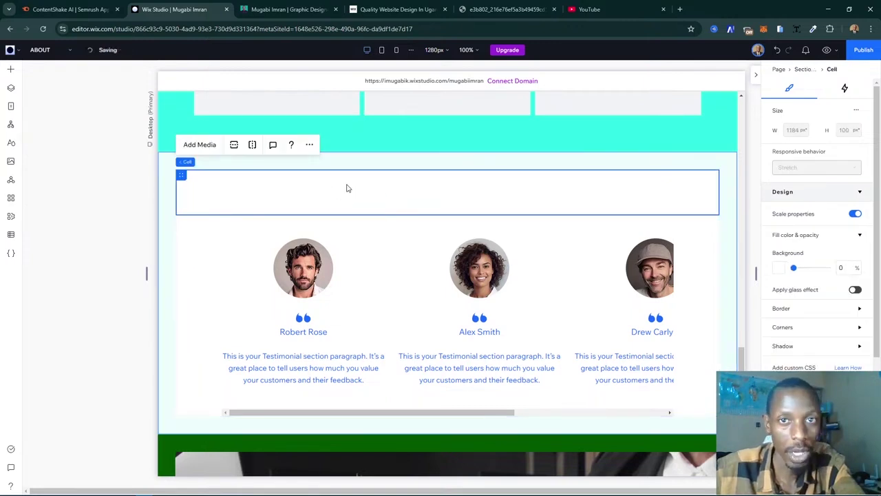
click(10, 69)
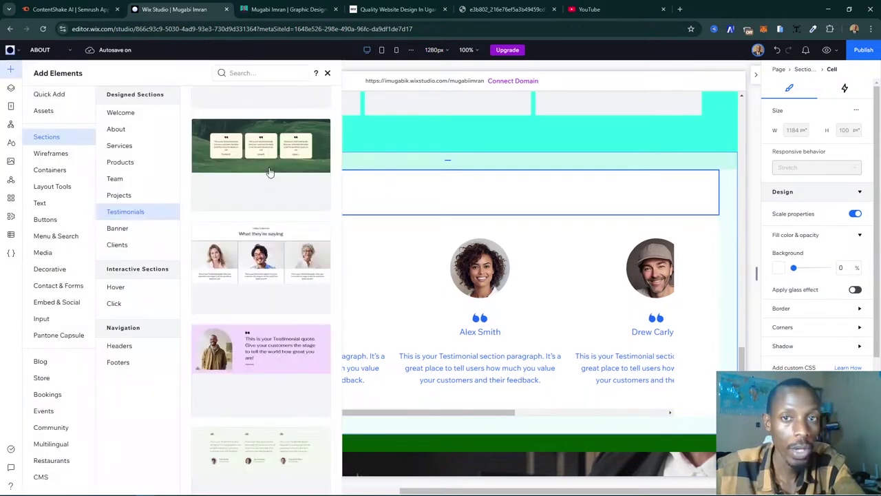
scroll(270, 171, down, 3)
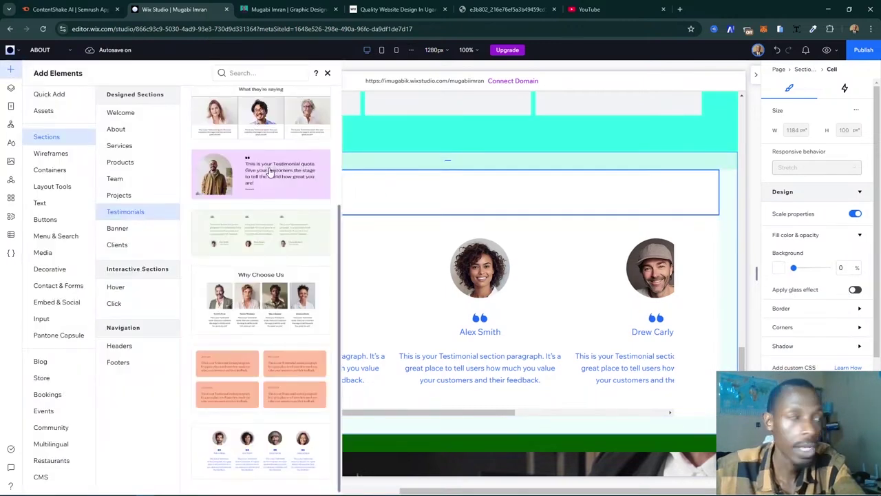
click(49, 203)
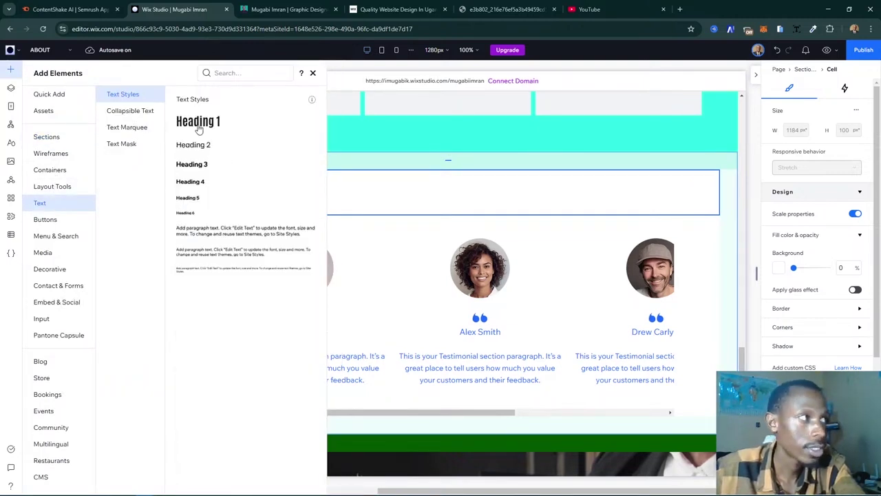
drag(198, 127, 419, 195)
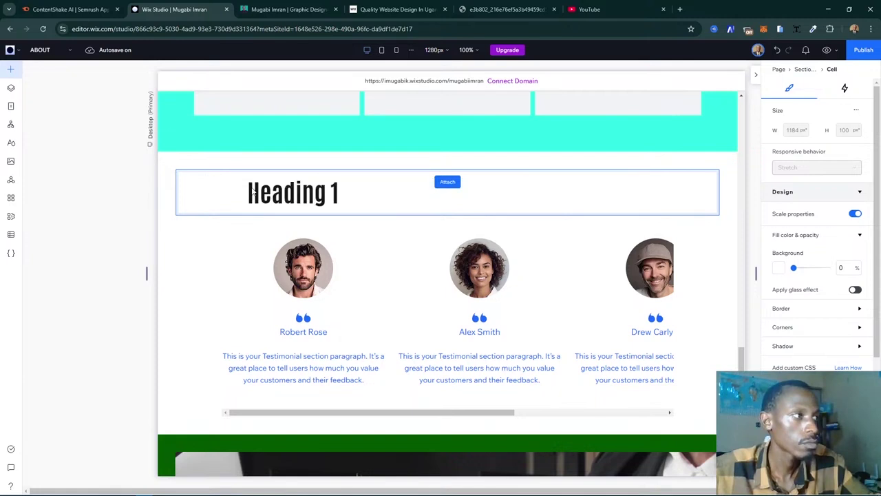
- Set the new heading's font size to 37, after first trying 45
click(313, 198)
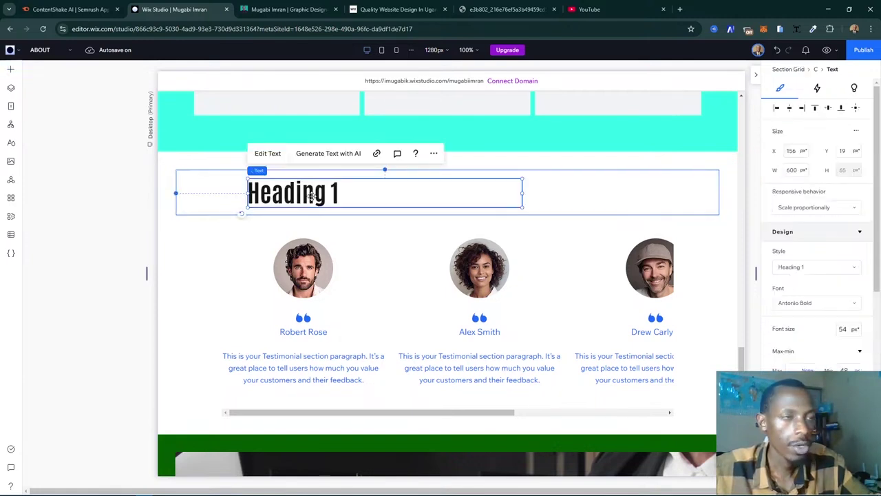
click(843, 332)
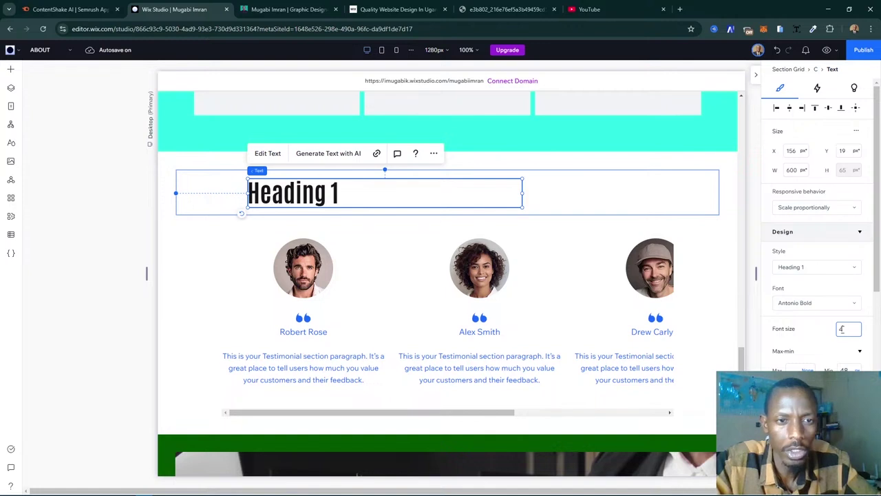
text(45)
key(Return)
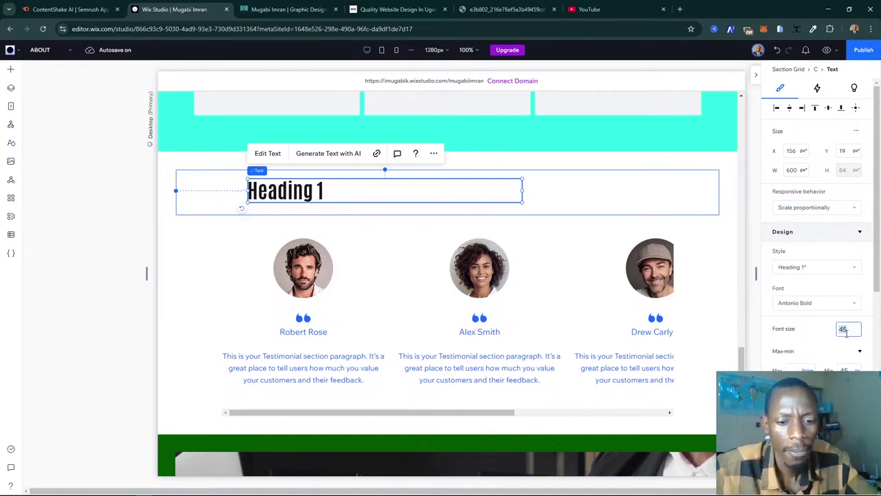
text(37)
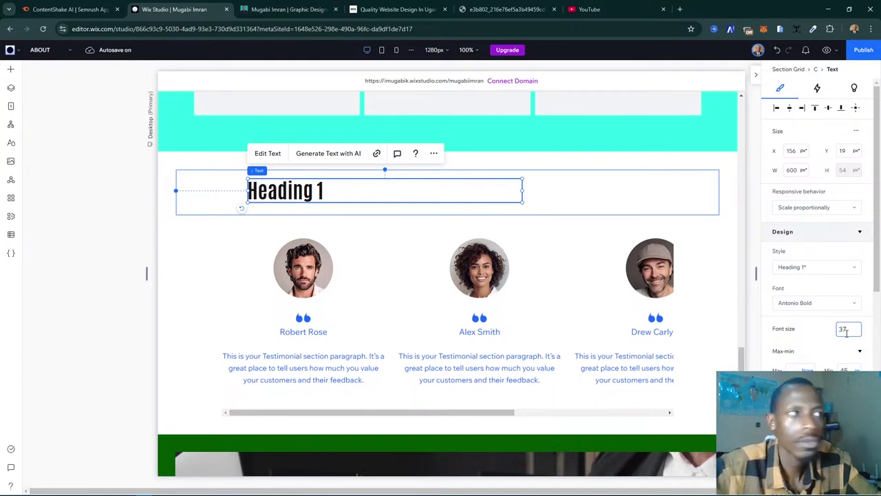
key(Return)
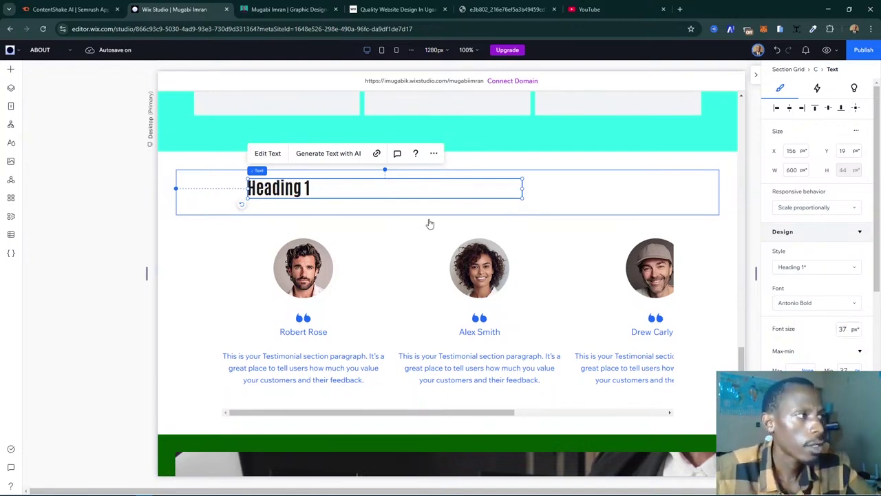
- Replace the heading text with 'What People Have to Say'
key(Return)
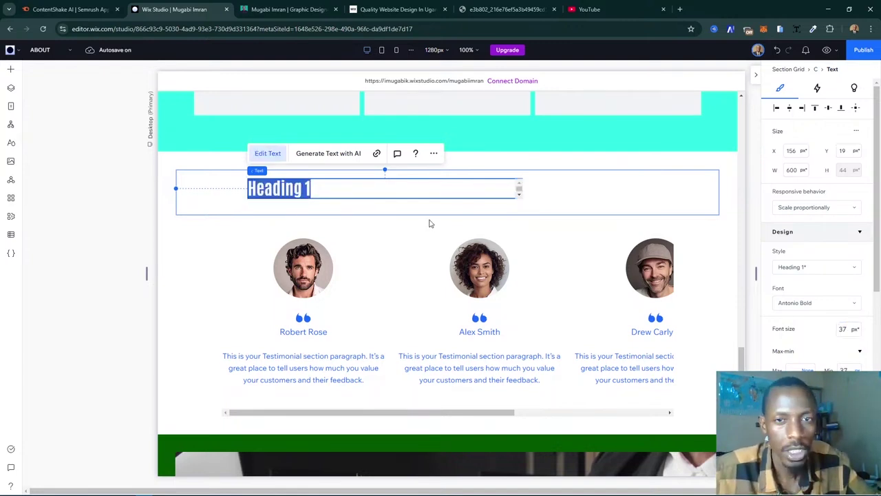
text(What People Have to Say)
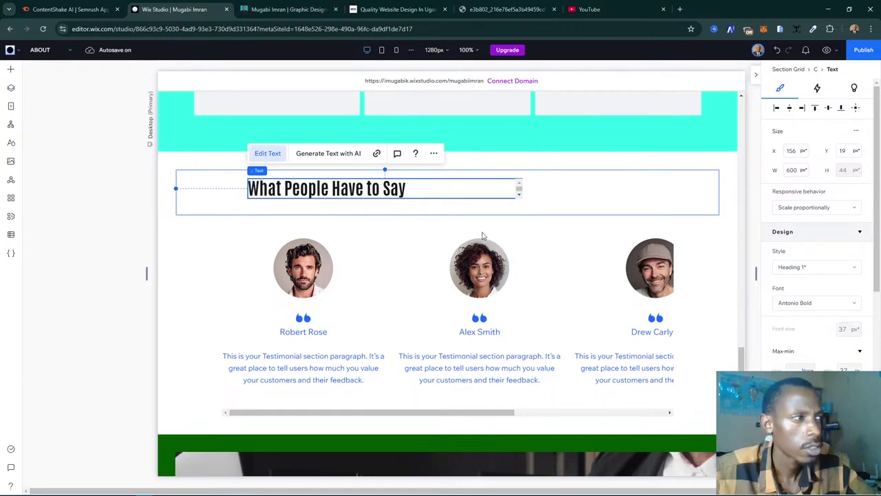
click(449, 193)
click(452, 191)
- Centre-align the heading and move it toward the middle of its row
scroll(454, 190, up, 3)
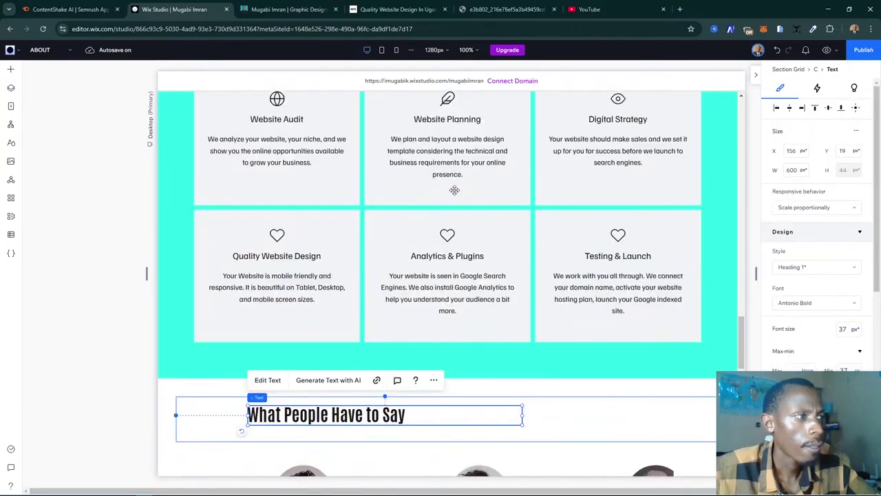
scroll(454, 190, down, 2)
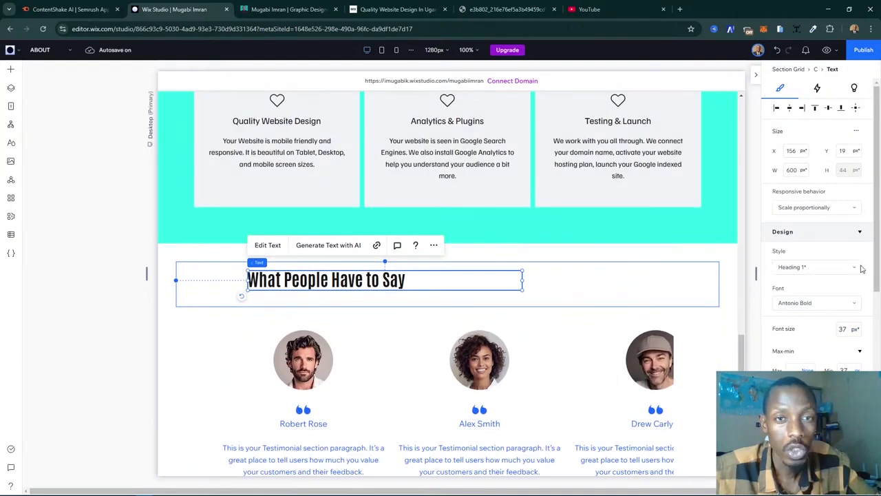
scroll(775, 335, down, 3)
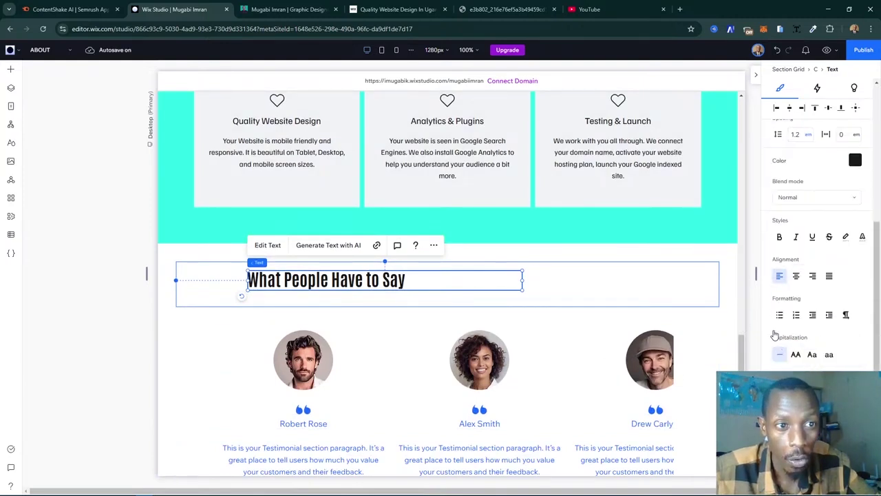
scroll(775, 334, up, 3)
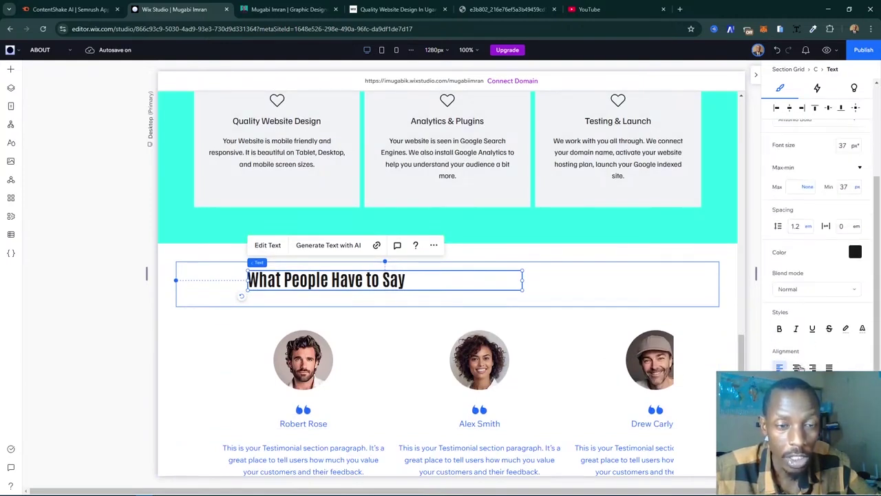
click(796, 367)
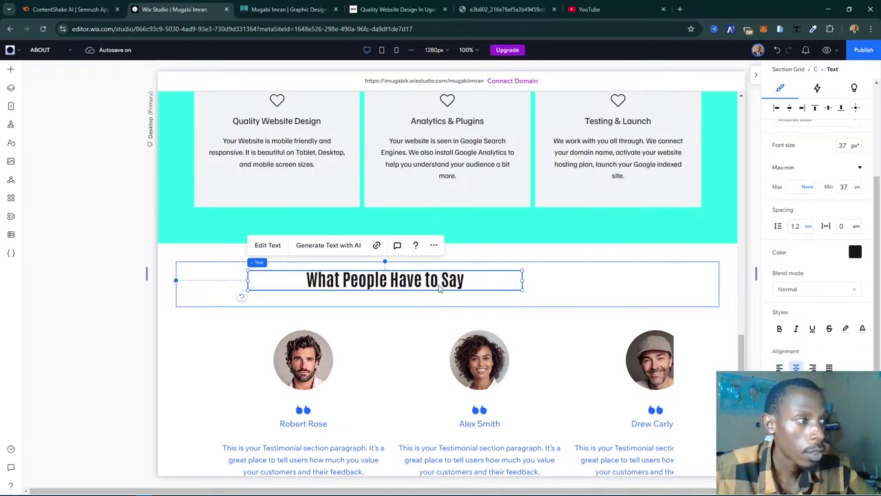
drag(496, 289, 472, 302)
- Copy the word TESTIMONIALS from the live site and return to the Wix Studio editor
click(289, 9)
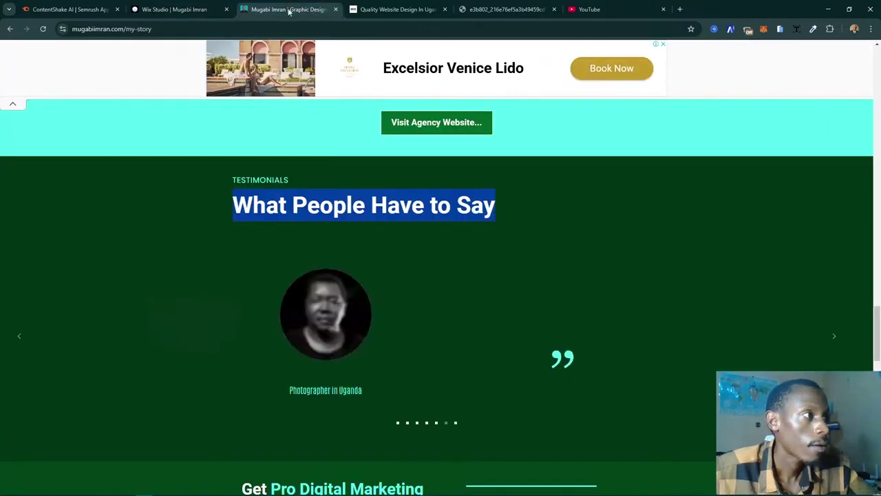
double_click(251, 179)
key(ctrl+c)
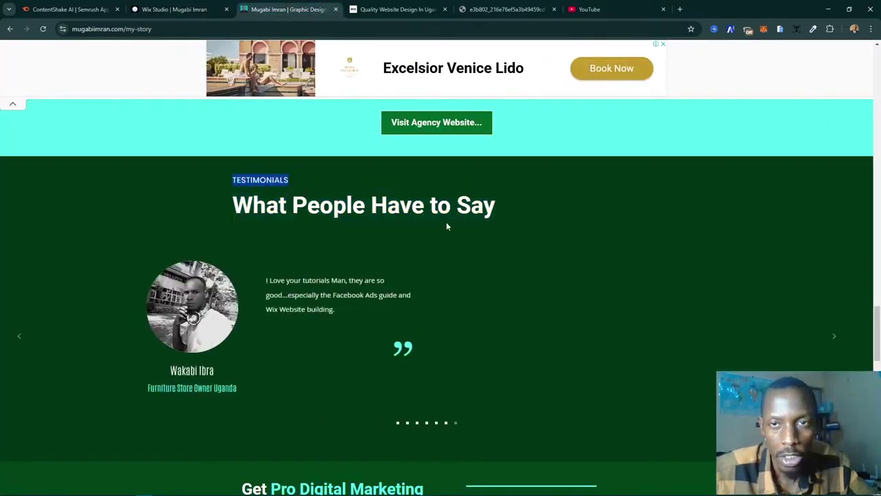
click(174, 8)
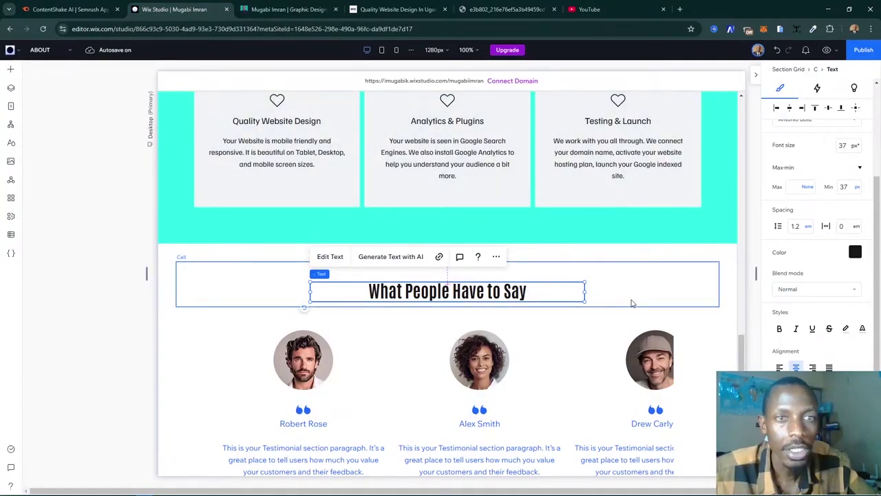
- Duplicate the heading, give the copy Heading 5 style and the text TESTIMONIALS
drag(463, 306, 486, 272)
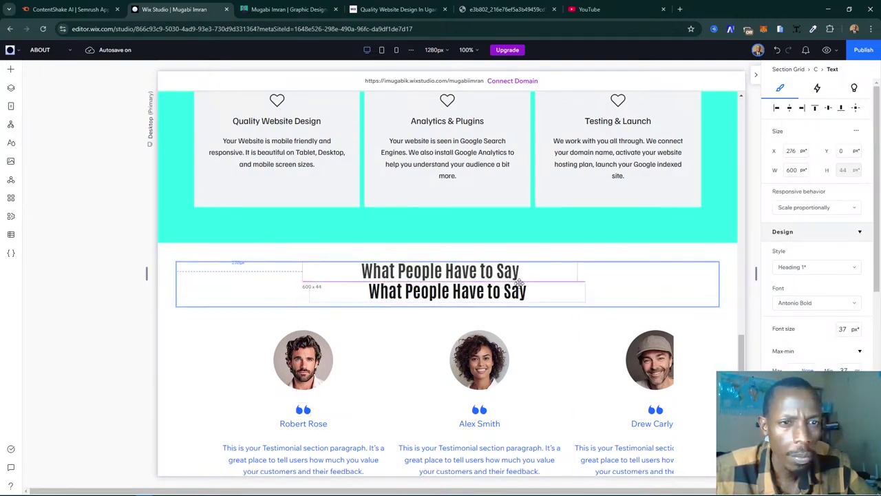
click(826, 267)
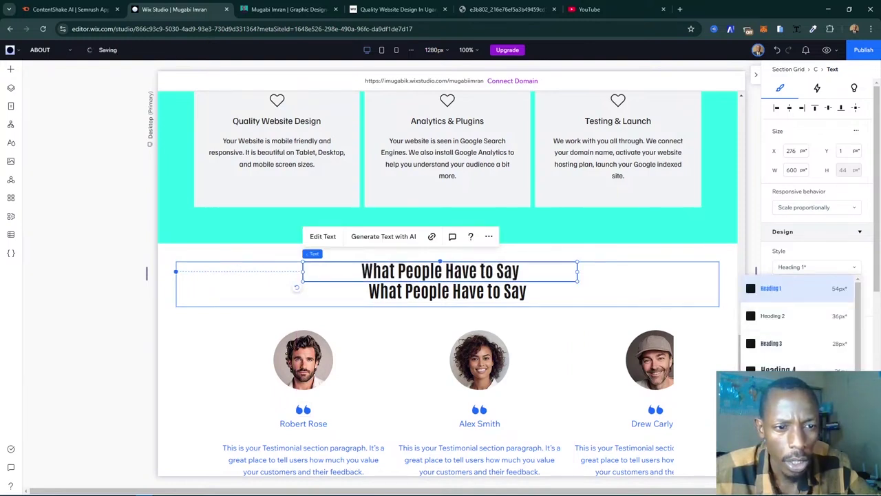
click(792, 398)
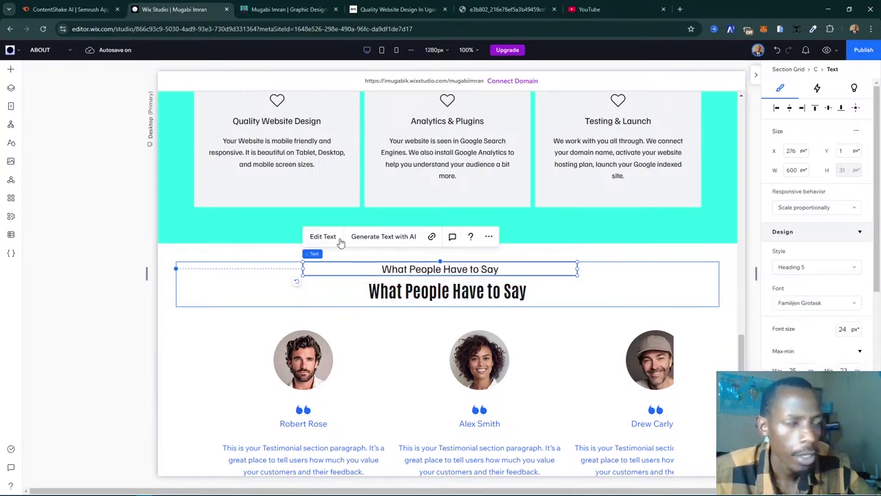
click(330, 237)
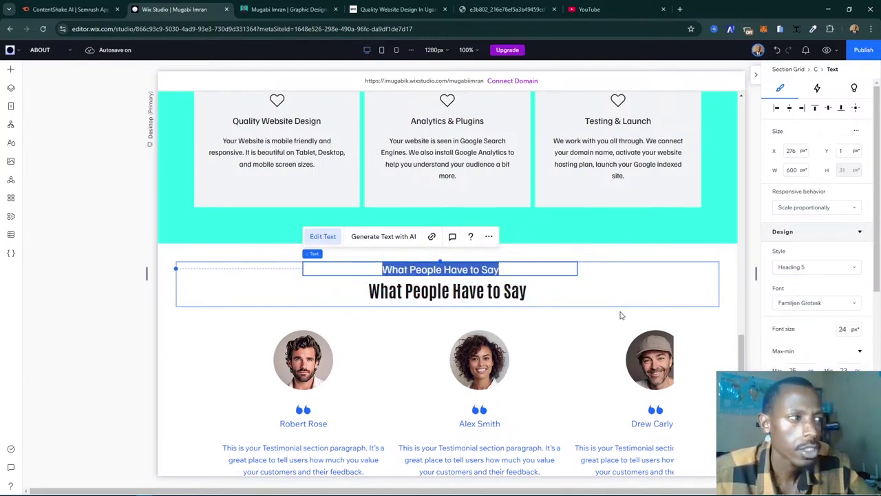
key(ctrl+v)
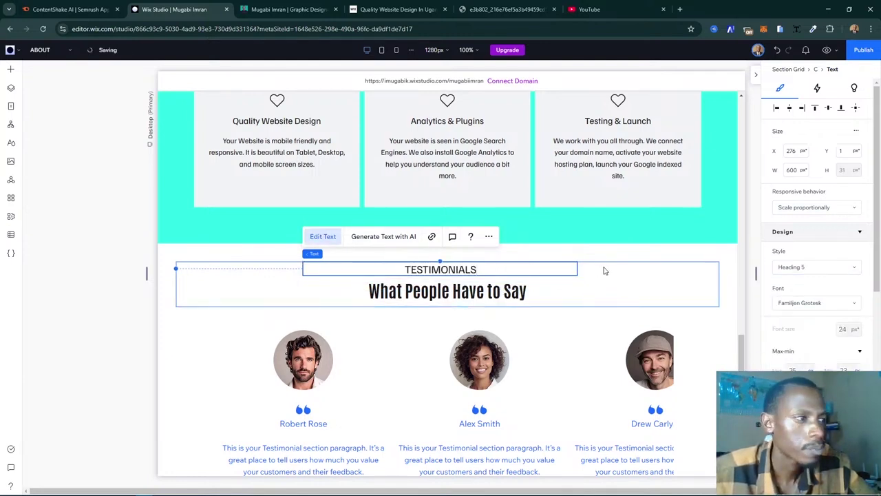
click(438, 270)
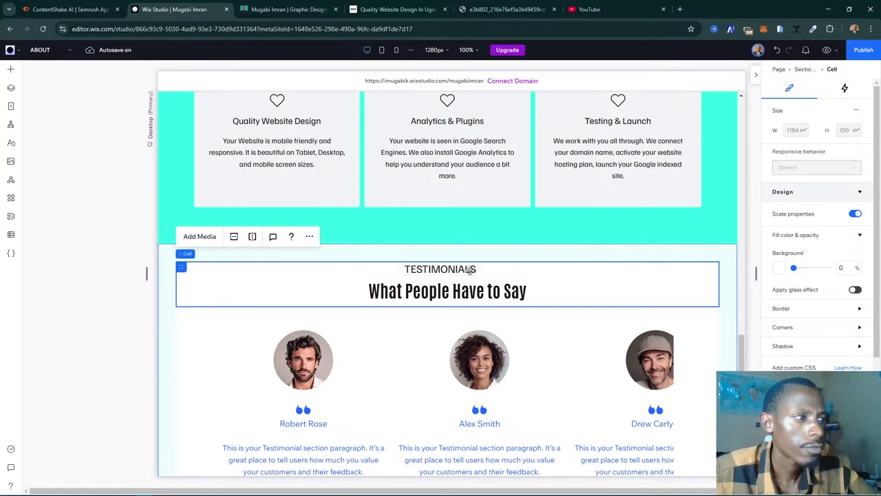
key(Escape)
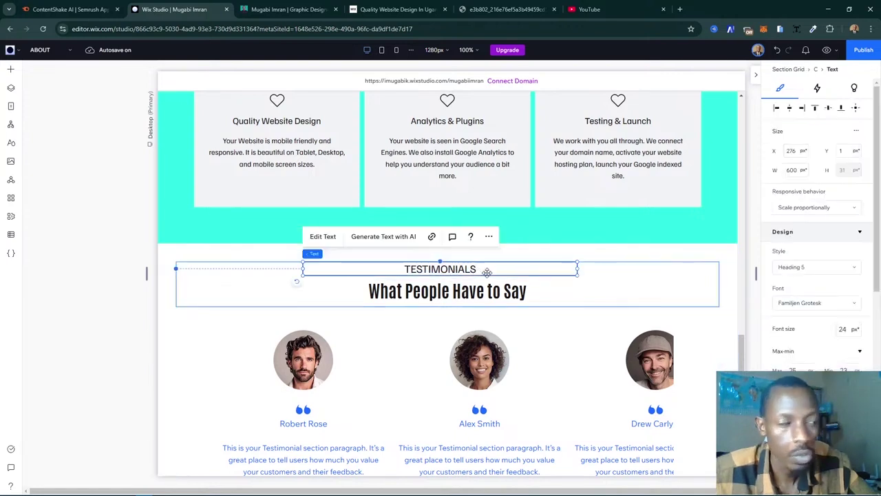
- Centre the TESTIMONIALS label above the 'What People Have to Say' heading
mouse_move(484, 271)
mouse_down()
mouse_move(500, 273)
mouse_move(466, 281)
mouse_move(494, 270)
mouse_up()
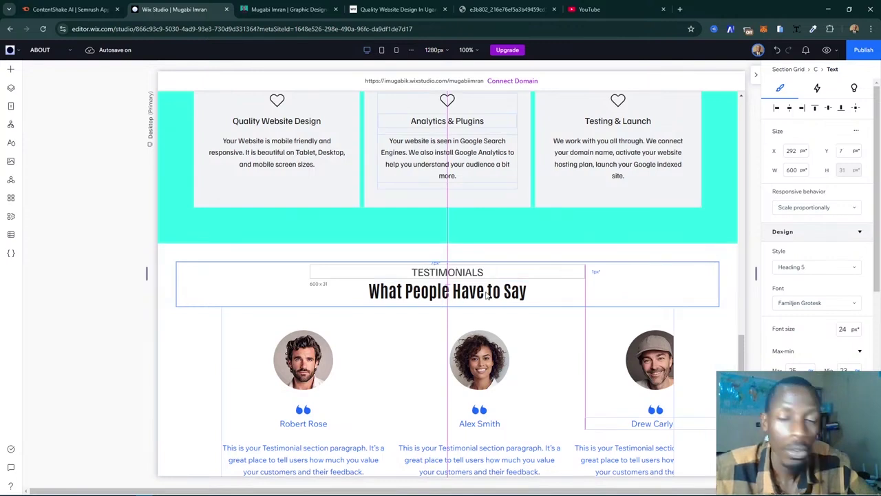
drag(487, 295, 486, 292)
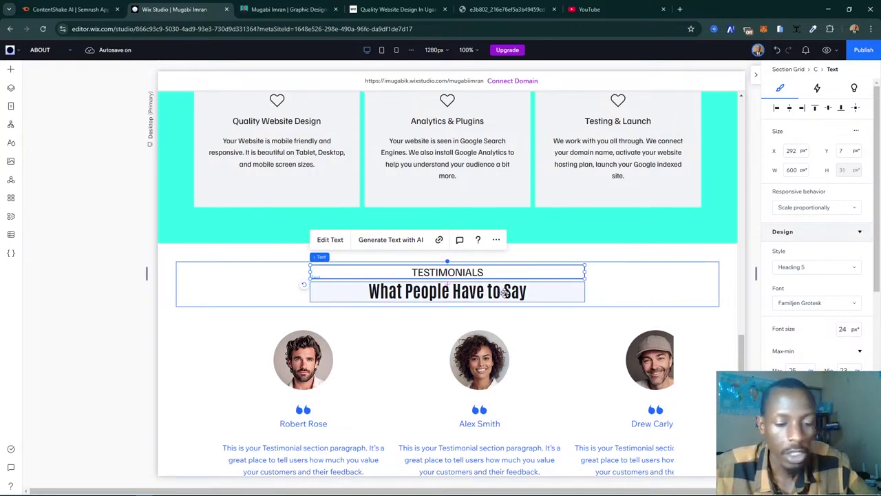
shift+click(504, 292)
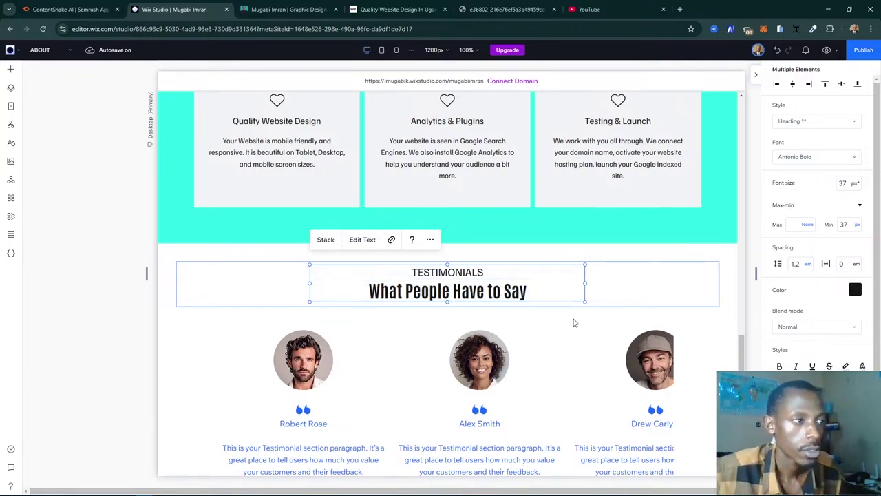
- Set the testimonials section grid's background to the dark green theme colour
click(409, 323)
scroll(410, 323, down, 3)
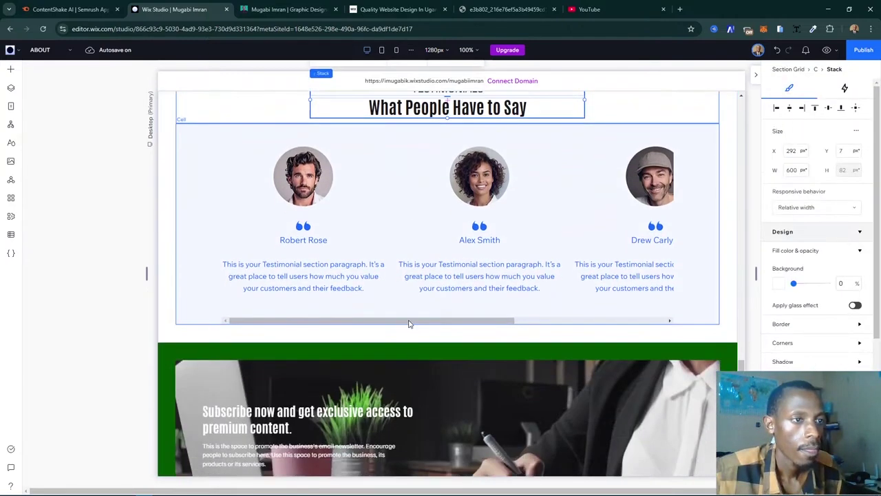
scroll(409, 323, up, 1)
click(134, 346)
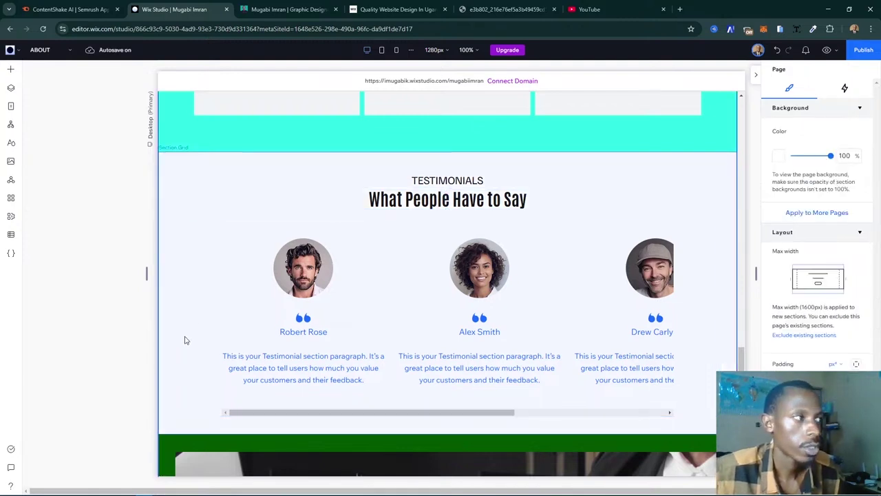
click(359, 291)
click(779, 262)
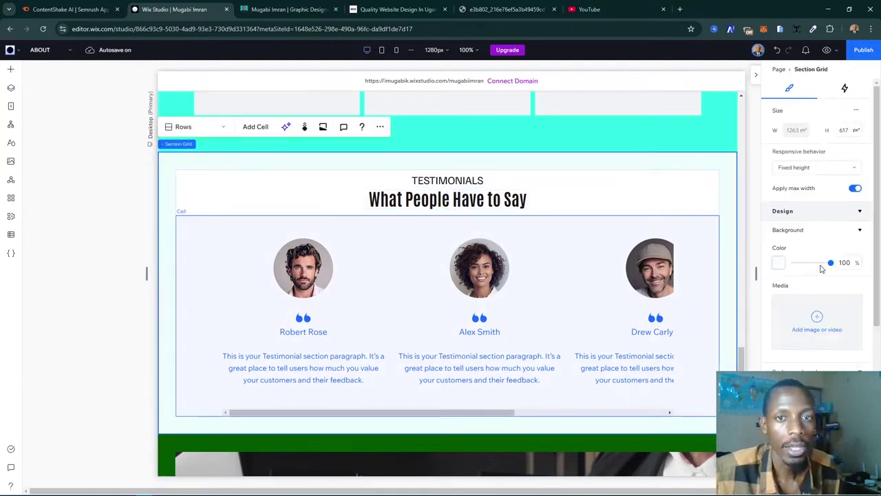
click(787, 360)
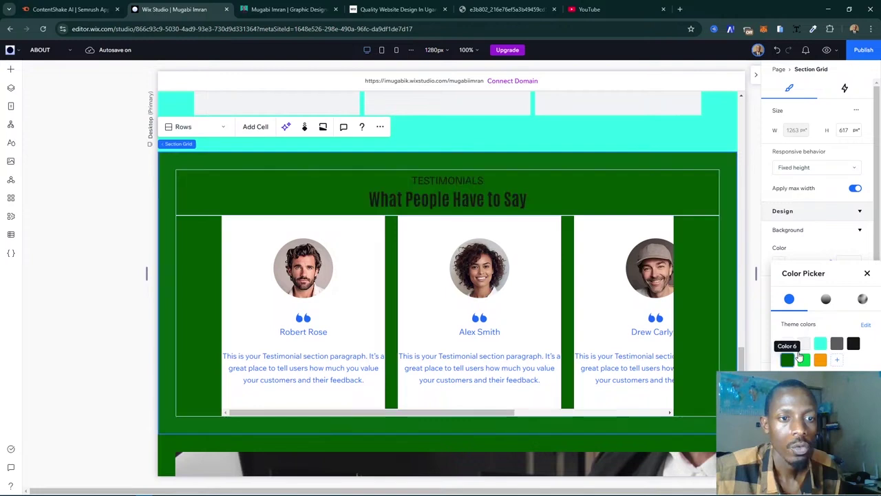
click(867, 274)
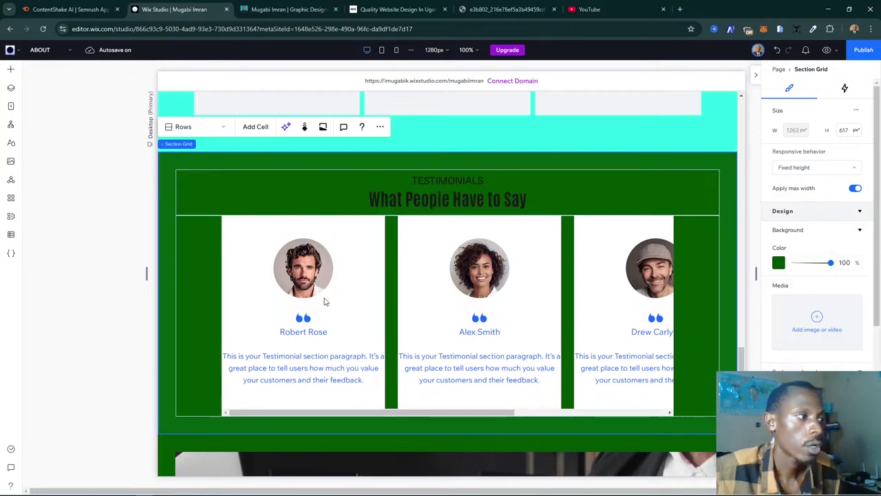
click(357, 301)
click(357, 301)
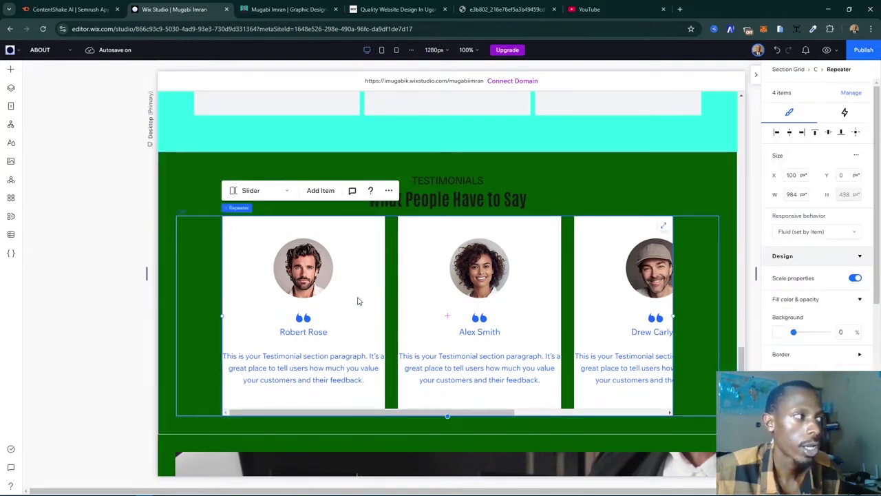
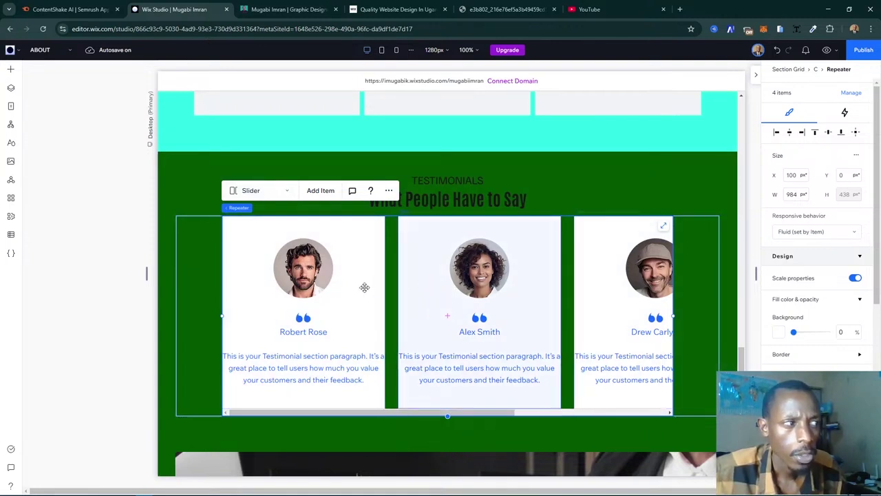
- Set the testimonial cards' background to the dark green theme colour
click(781, 332)
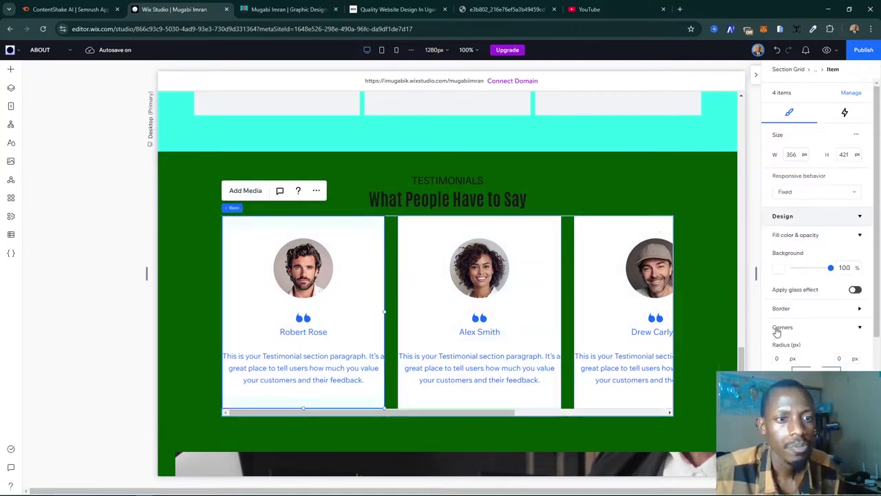
click(778, 269)
click(788, 366)
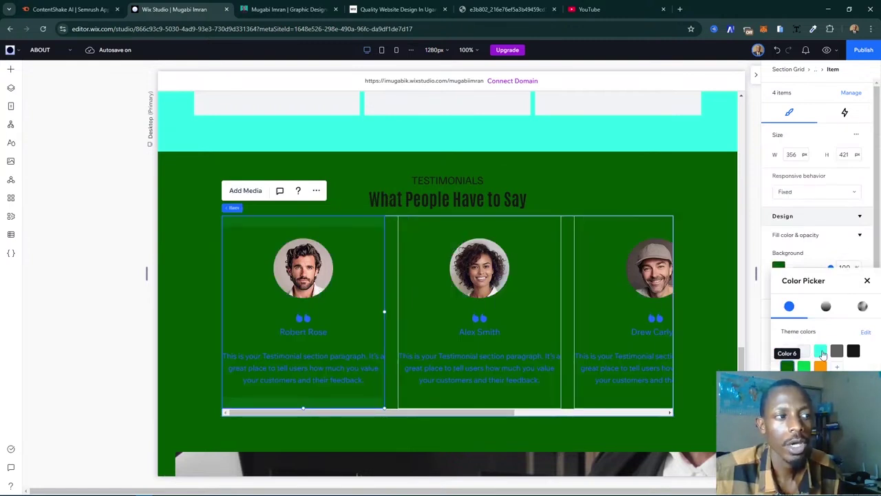
click(867, 280)
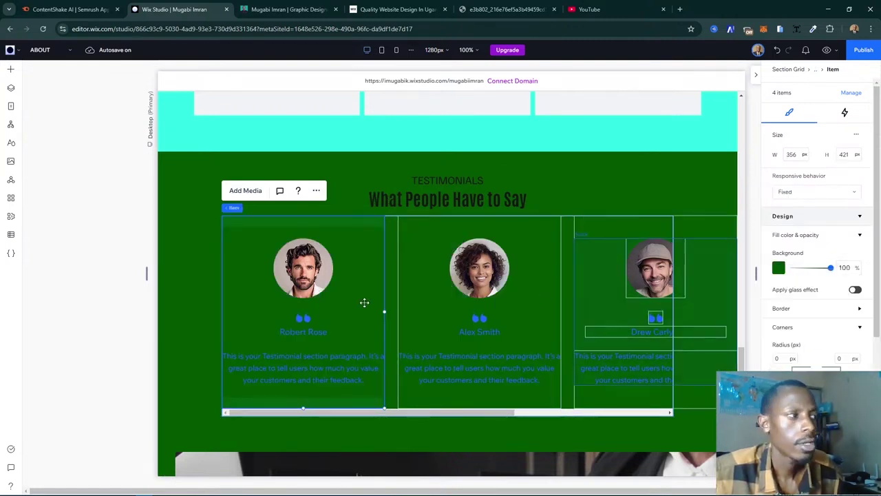
- Make the first card's quote mark icon cyan
click(303, 316)
click(304, 317)
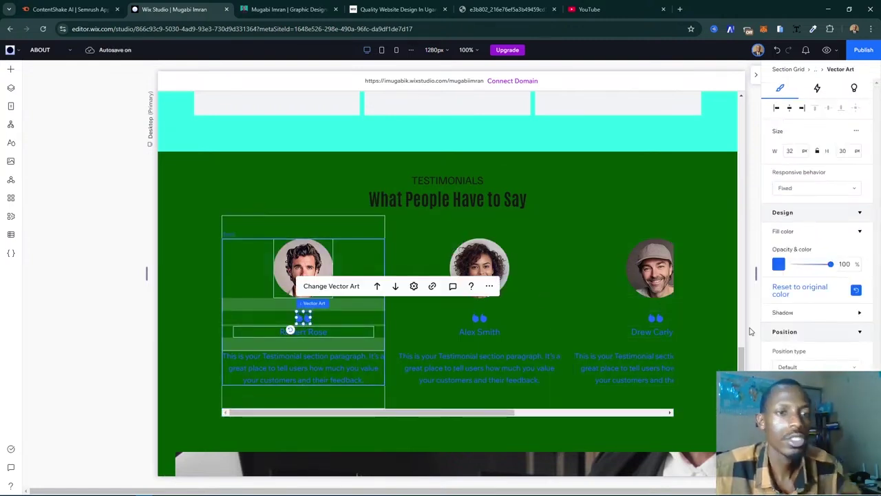
click(779, 267)
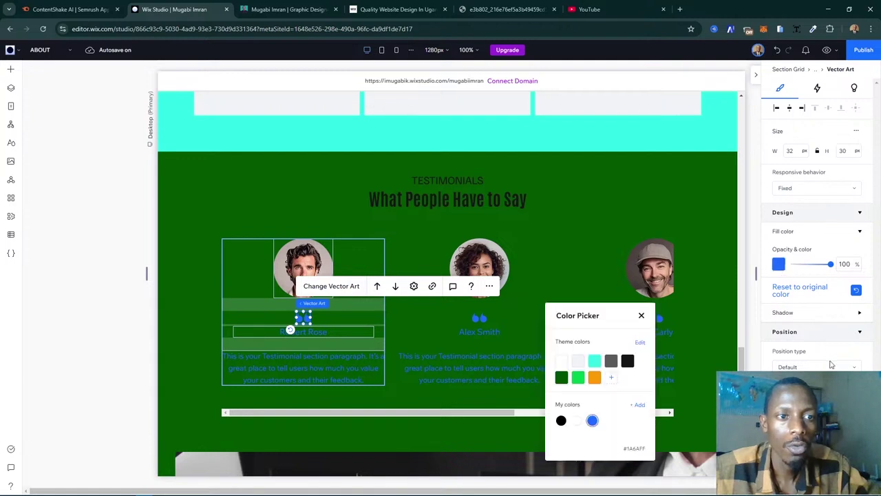
click(595, 361)
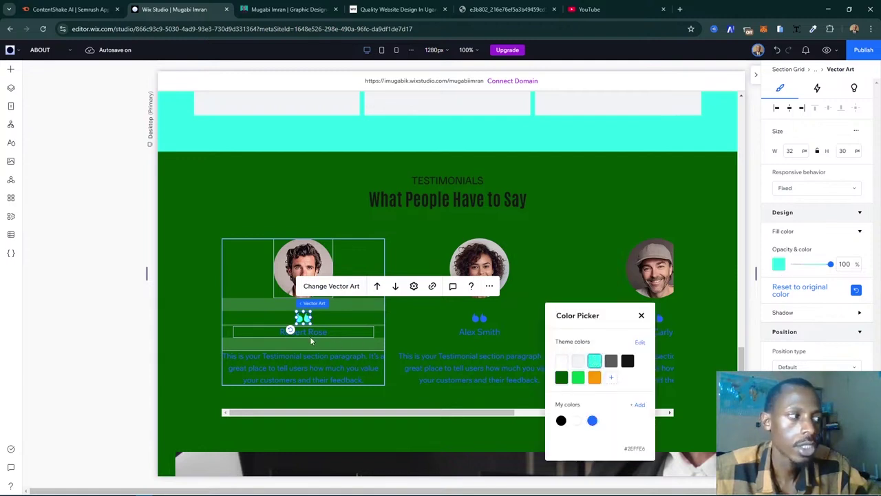
click(308, 338)
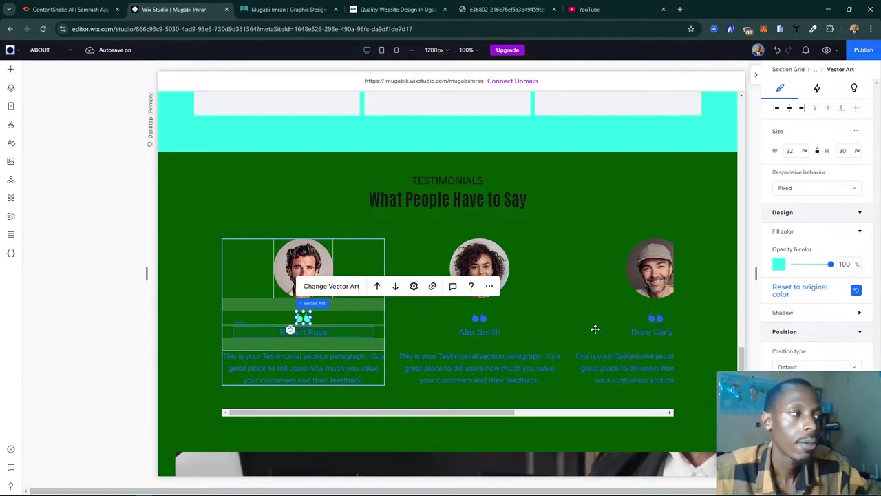
- Colour the testimonial names light green and the testimonial paragraphs white
click(303, 333)
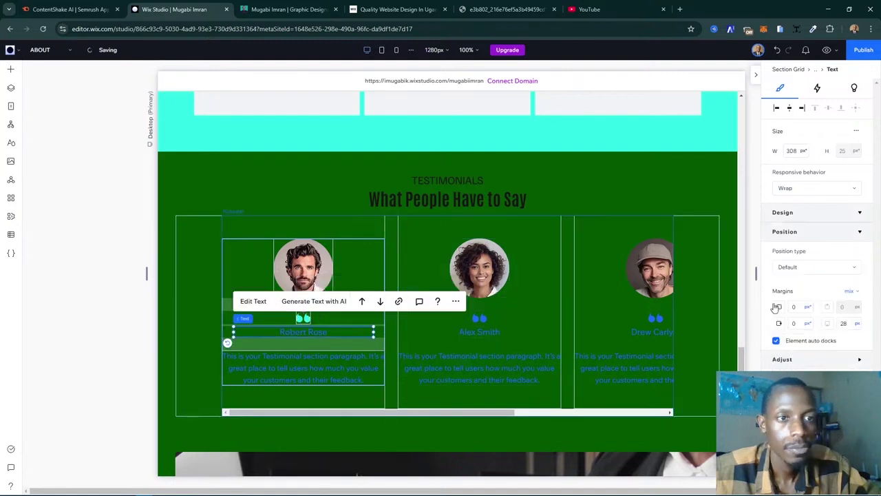
click(856, 376)
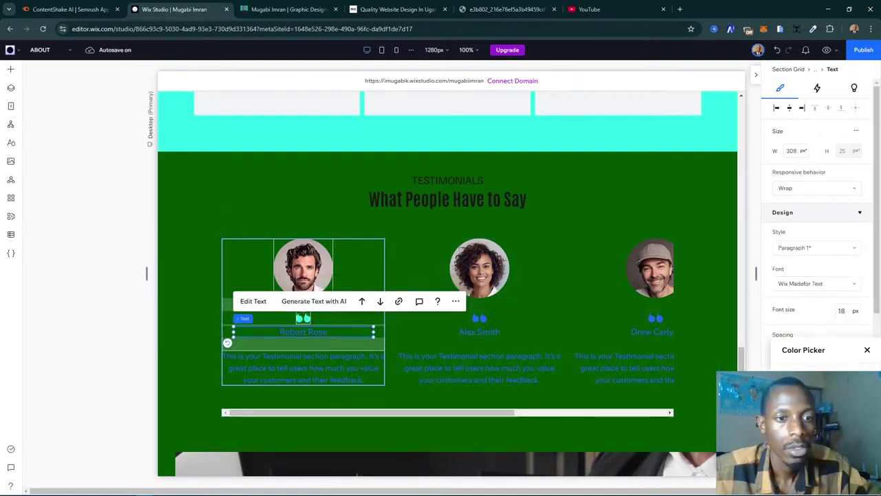
click(789, 399)
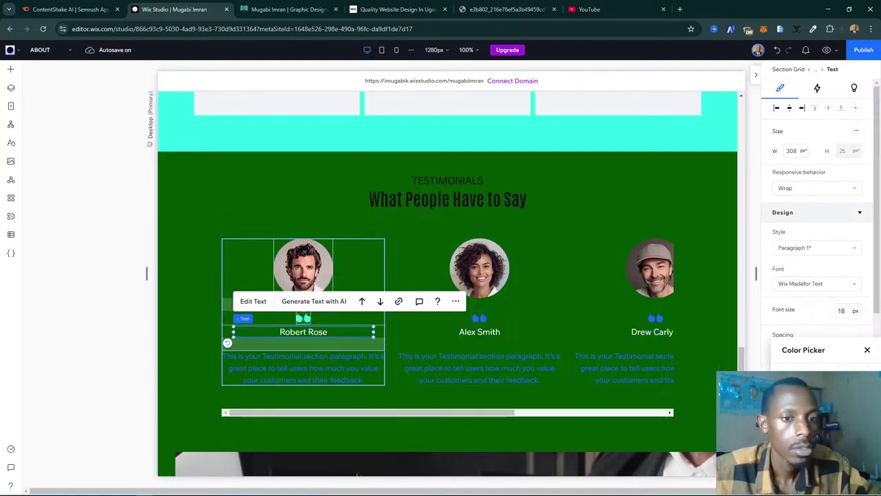
key(Escape)
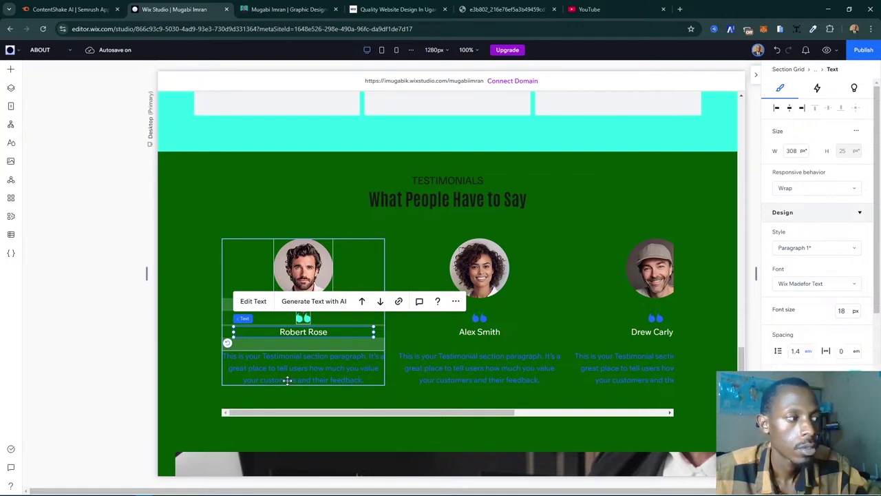
click(310, 379)
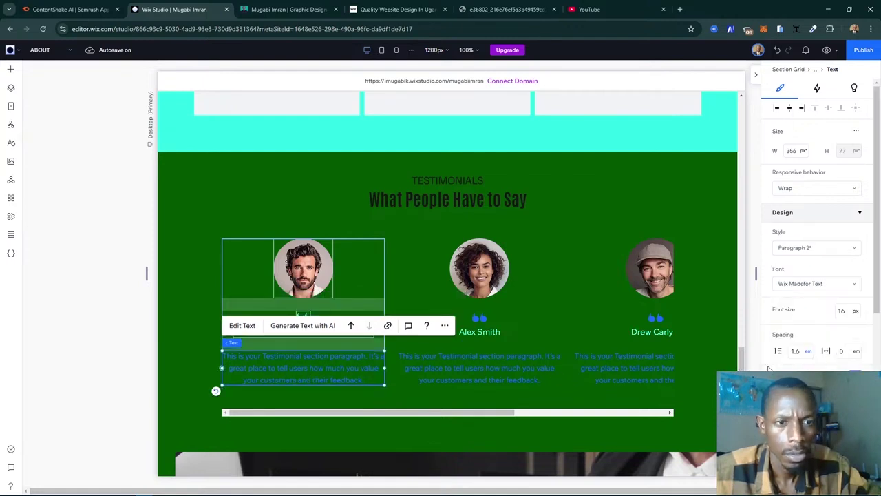
click(790, 399)
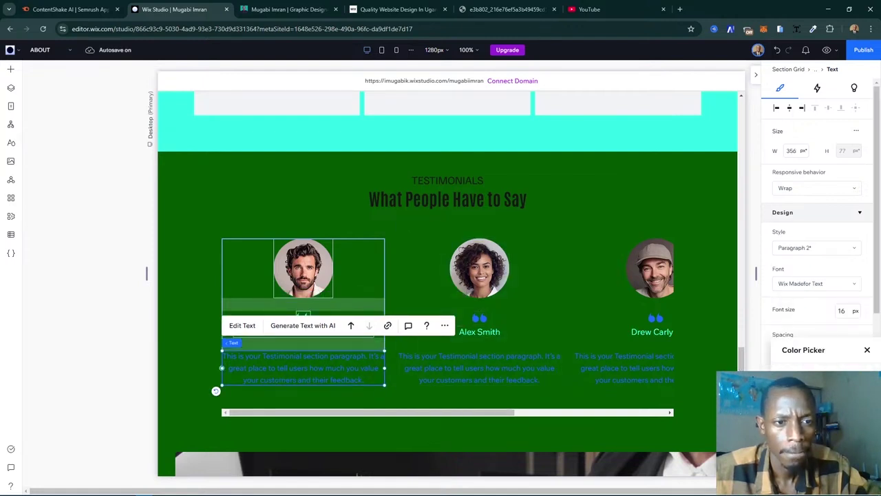
click(868, 350)
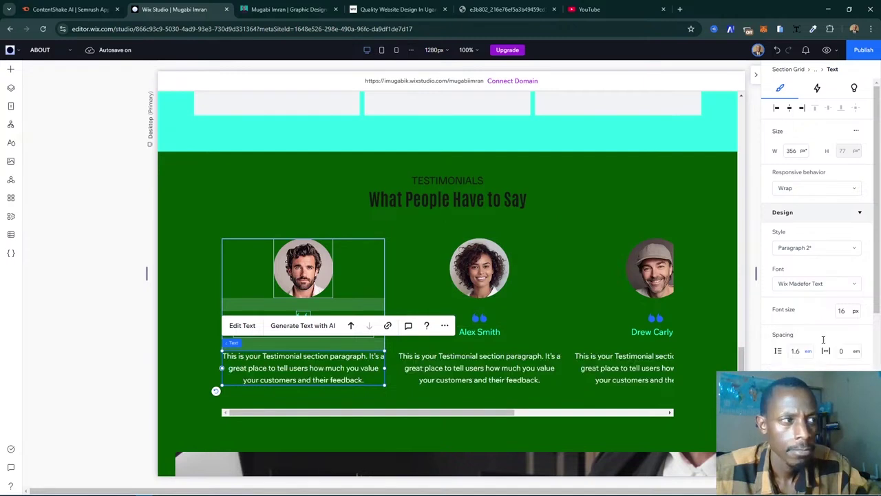
click(520, 198)
- Turn the 'What People Have to Say' heading cyan
click(520, 198)
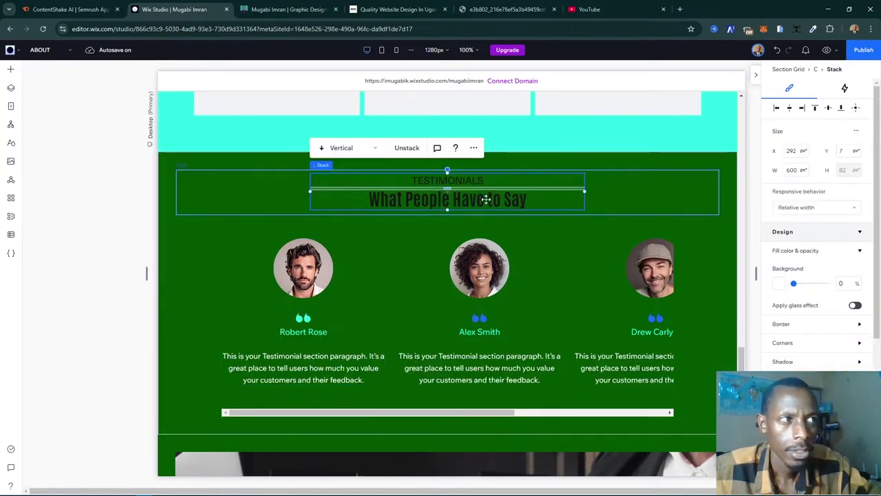
click(520, 199)
scroll(792, 345, down, 3)
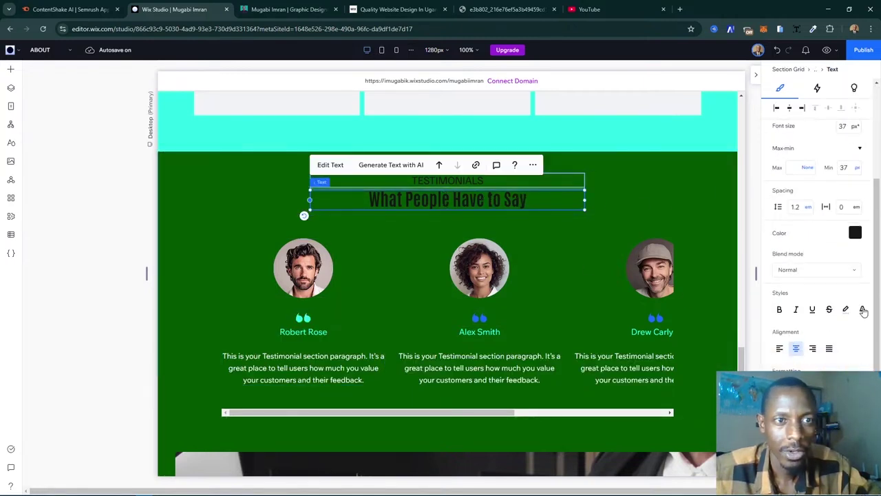
click(855, 235)
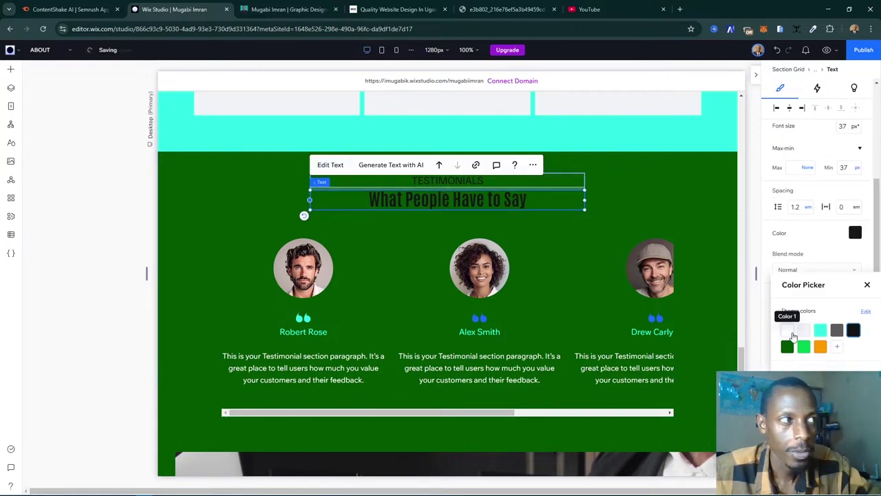
click(820, 330)
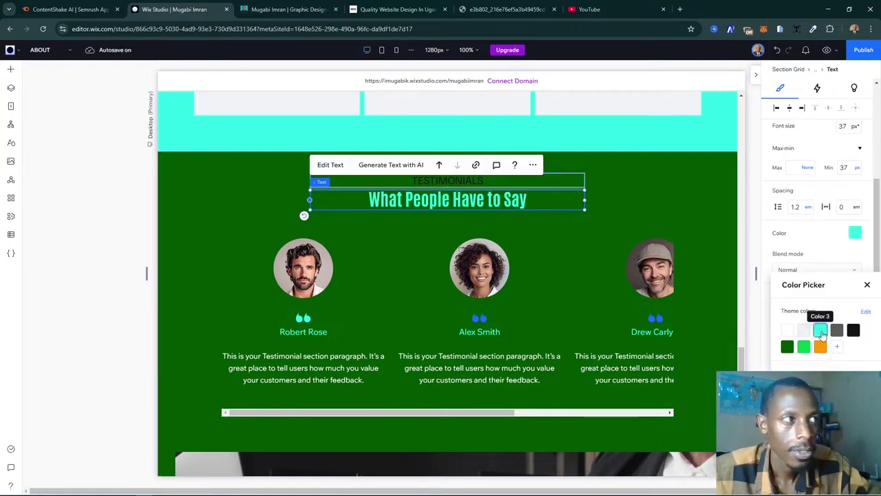
click(467, 183)
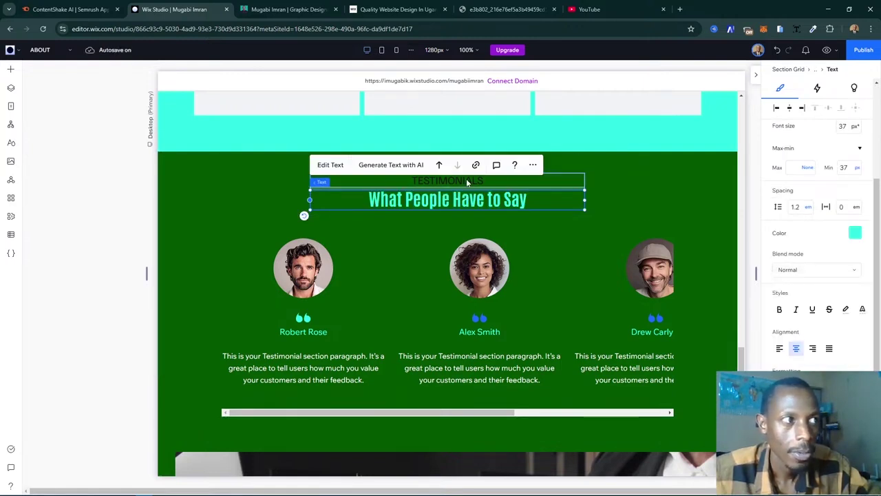
- Make the TESTIMONIALS label text white
click(485, 182)
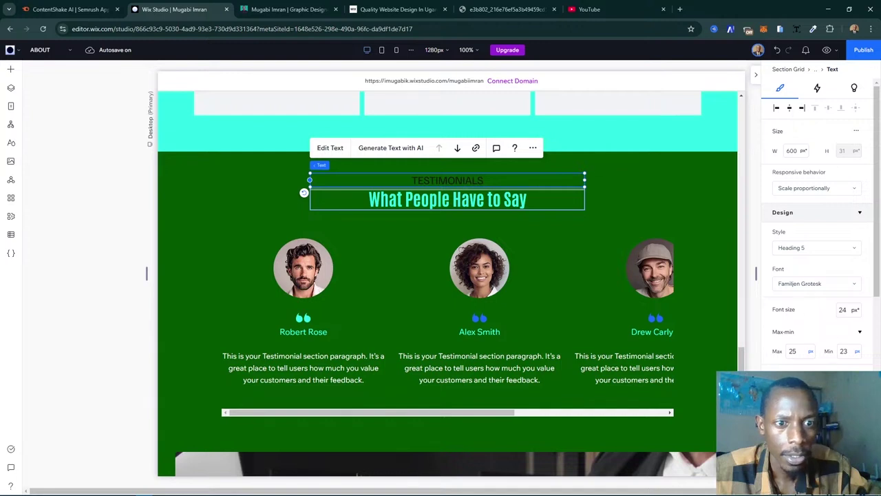
click(854, 378)
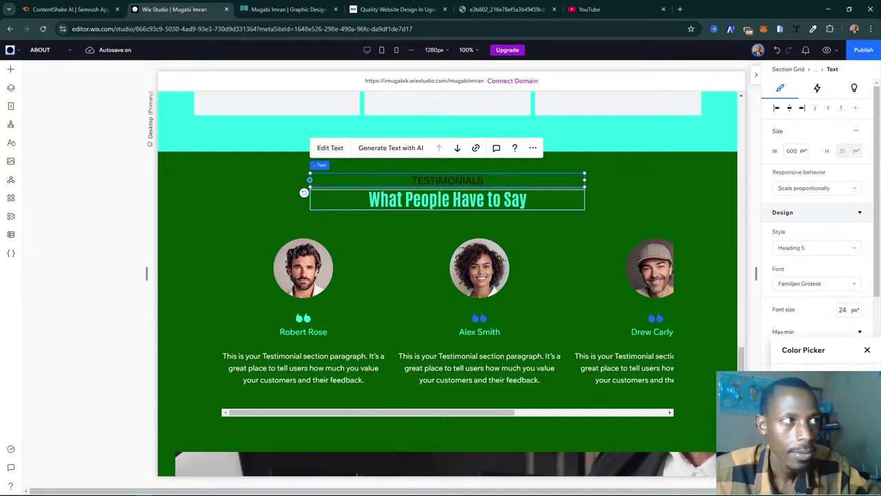
click(789, 402)
click(867, 349)
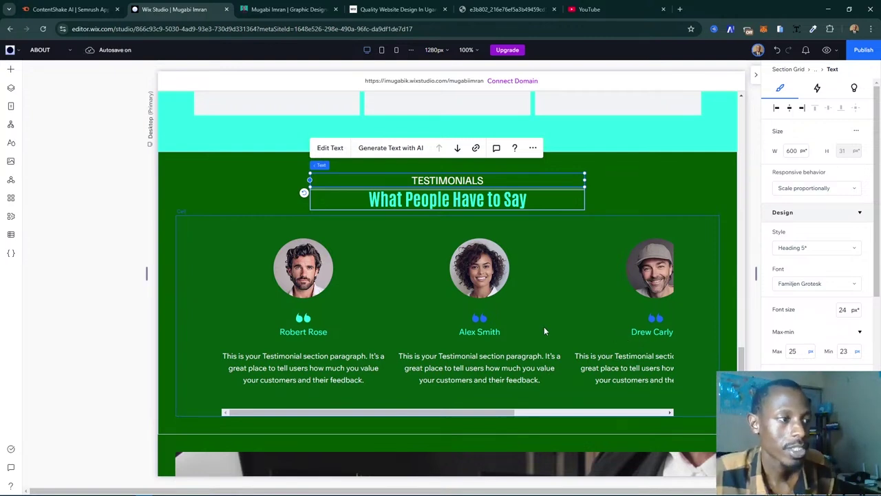
- Make the second card's quote mark icon cyan to match the first card
click(485, 319)
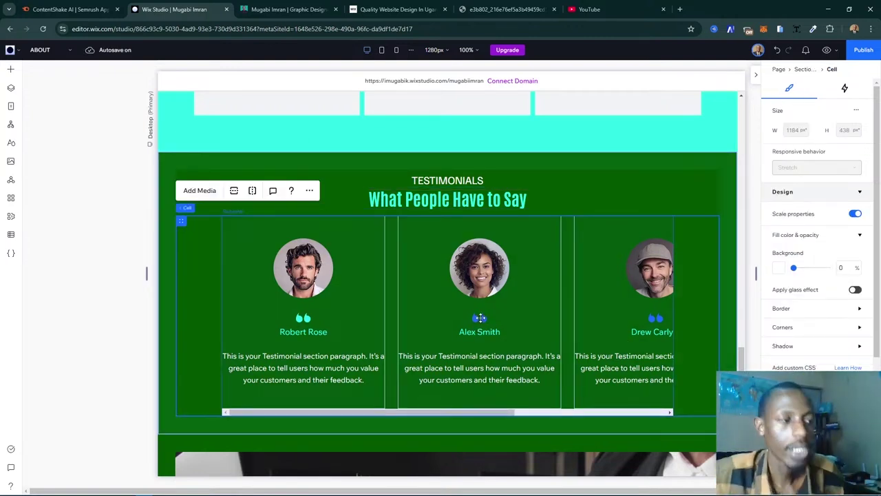
click(481, 318)
click(480, 318)
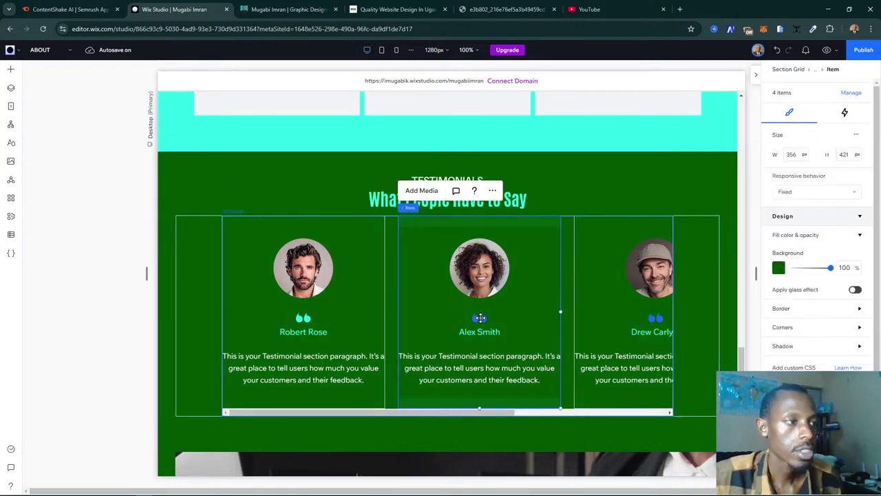
click(480, 318)
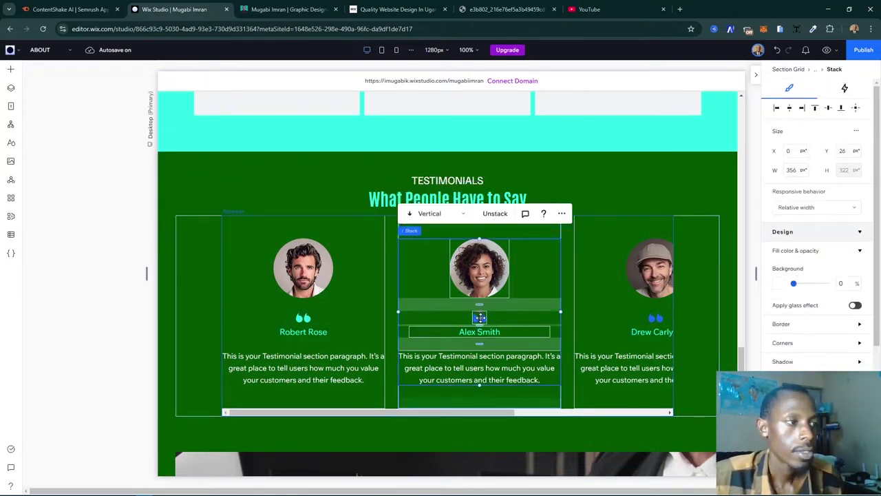
click(480, 317)
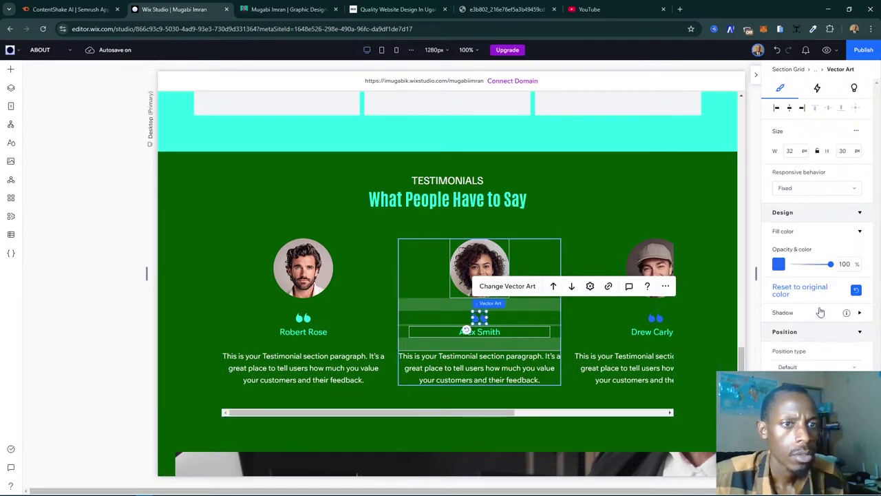
click(779, 264)
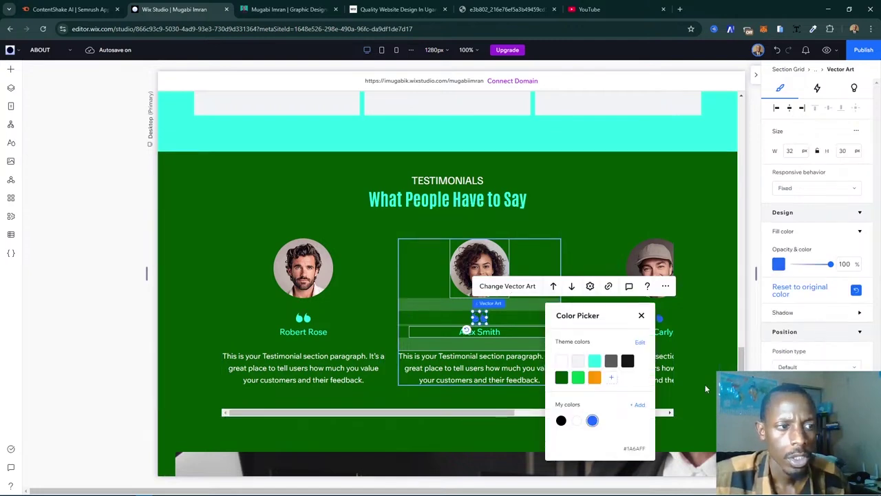
click(594, 361)
click(641, 317)
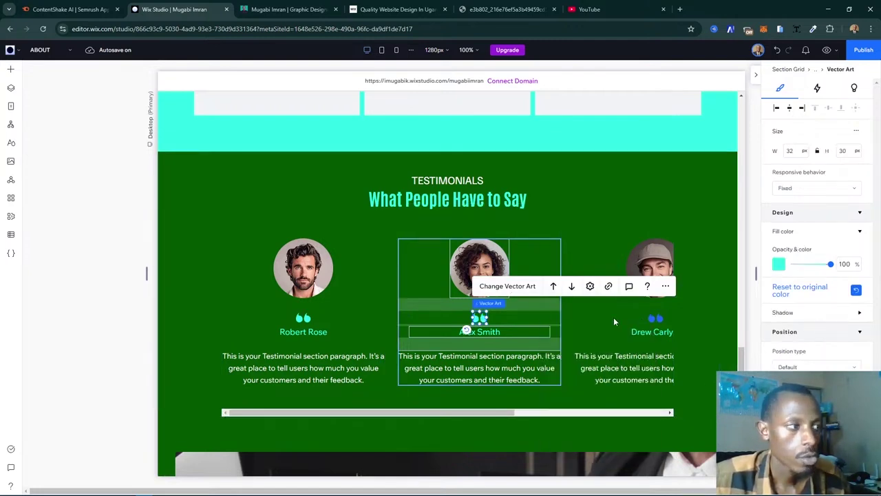
click(351, 323)
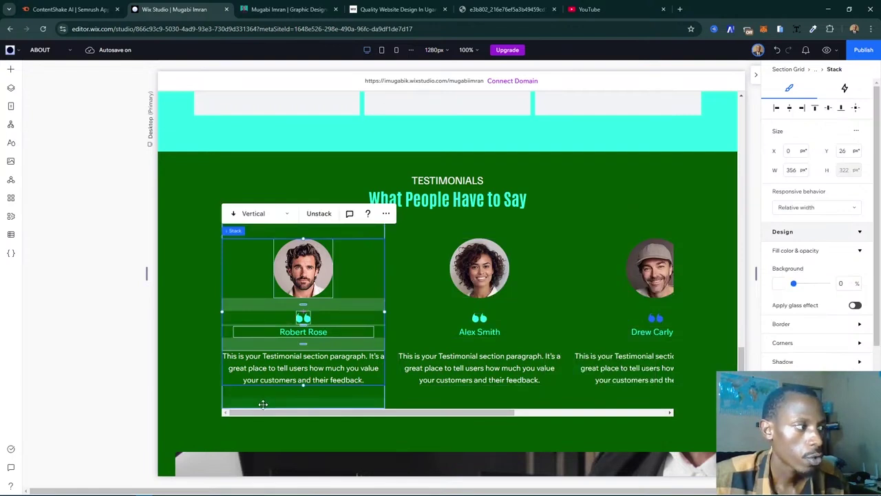
click(366, 325)
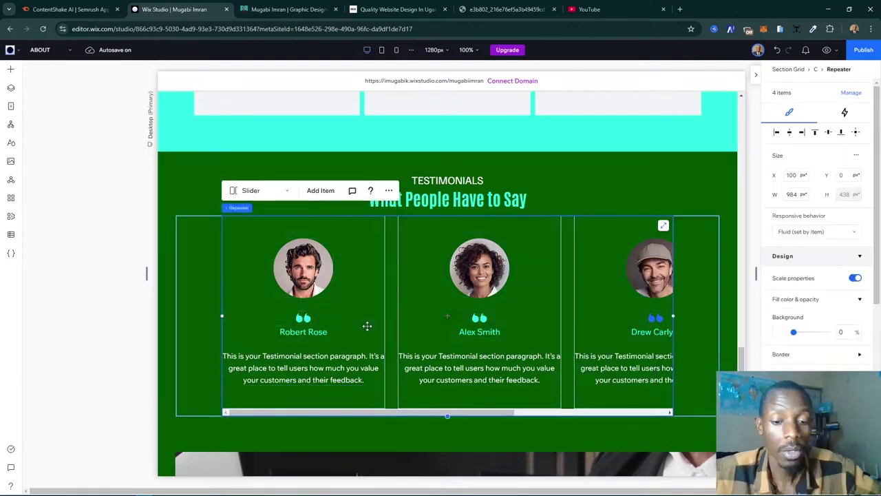
- Widen the first testimonial card to 546 px and its content stack to 514 px
click(381, 305)
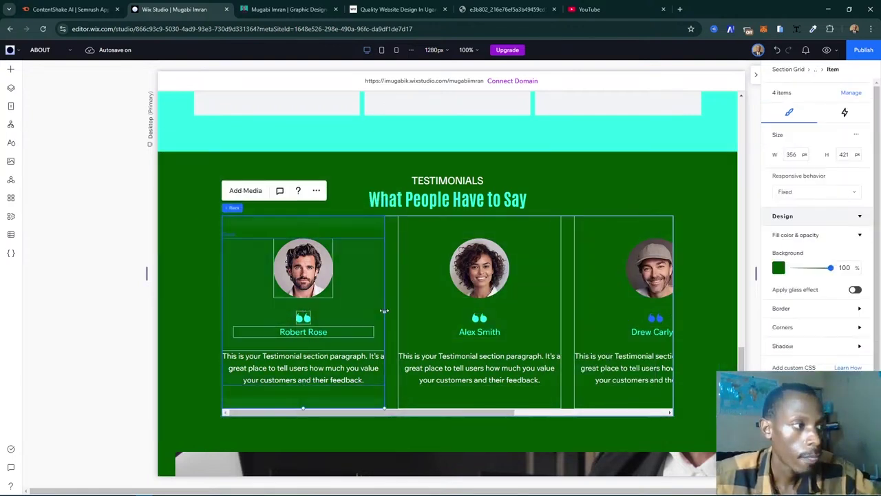
drag(385, 312, 491, 314)
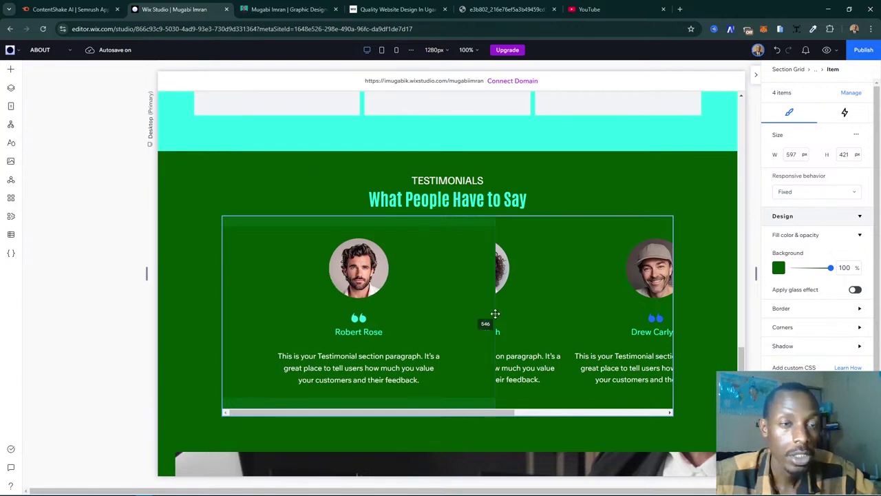
drag(495, 318, 495, 312)
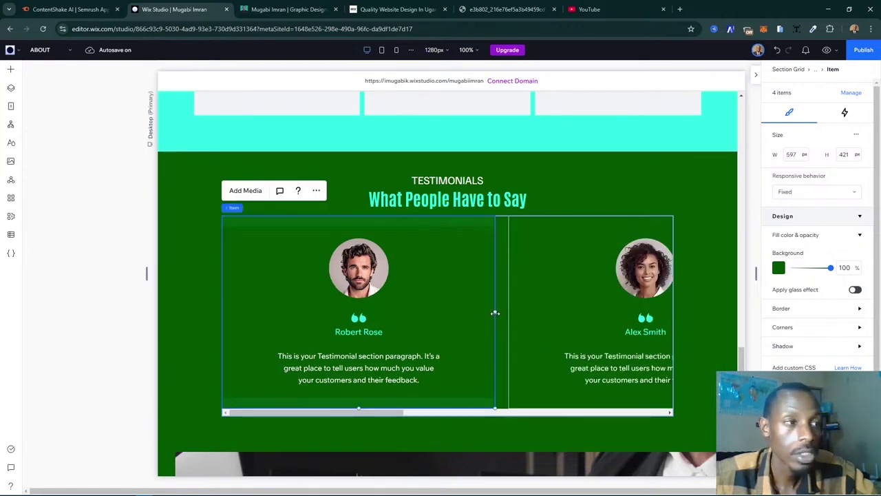
click(441, 298)
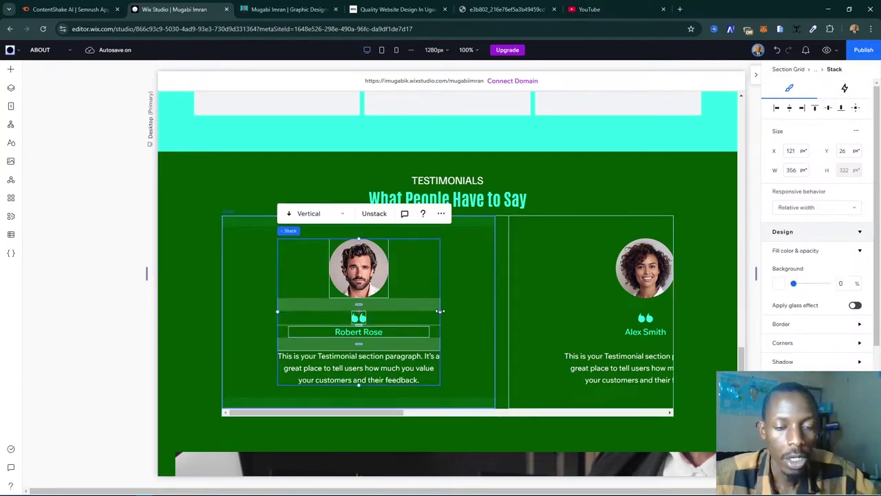
drag(448, 311, 475, 316)
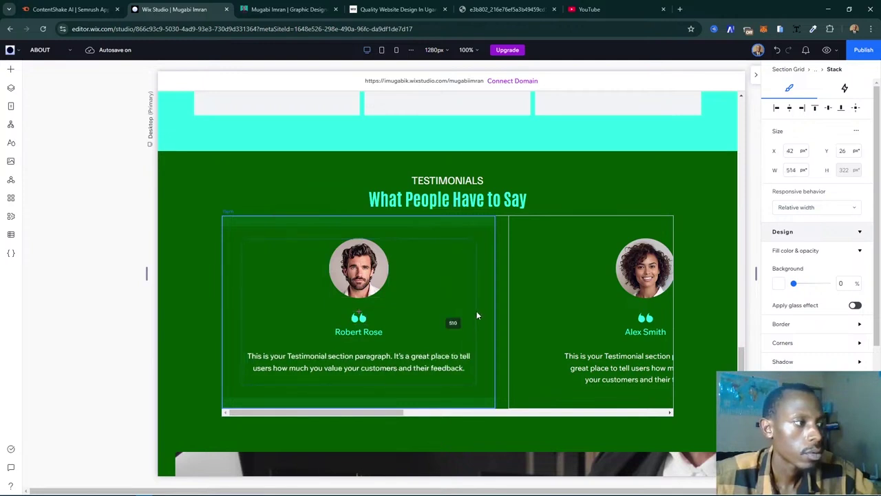
drag(477, 315, 477, 315)
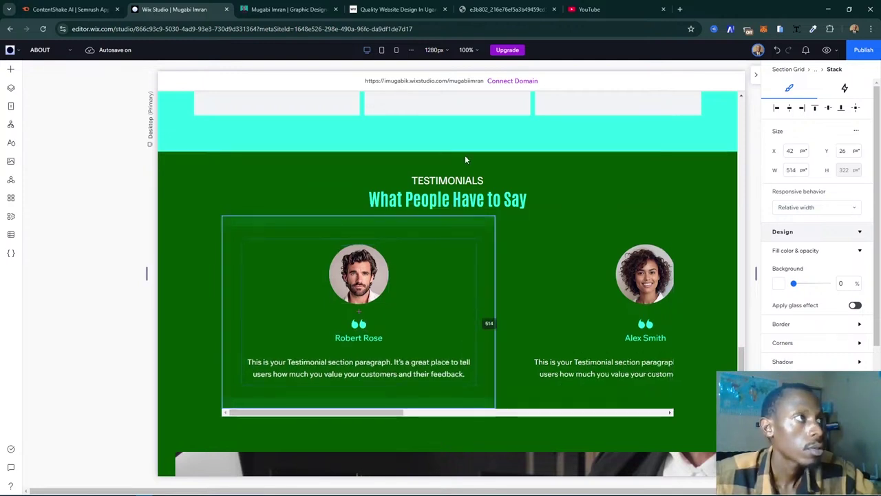
- Copy the first client review from the live site and select the card's paragraph
click(282, 7)
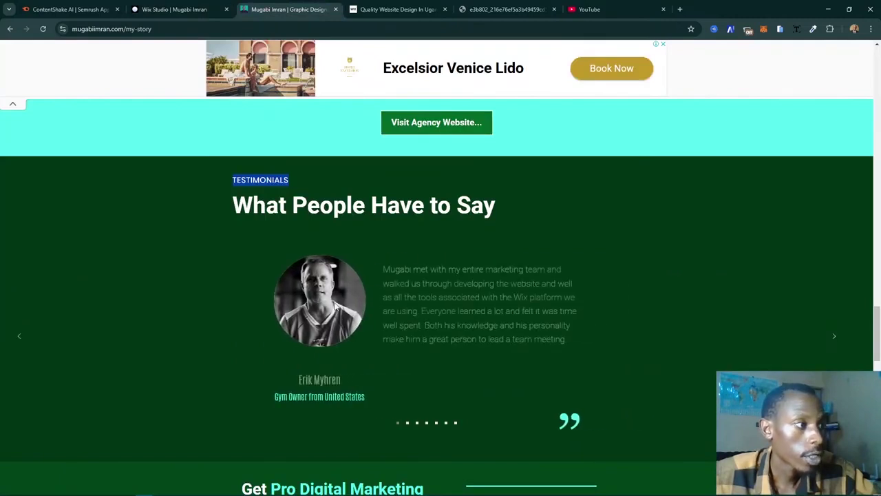
double_click(433, 298)
triple_click(433, 297)
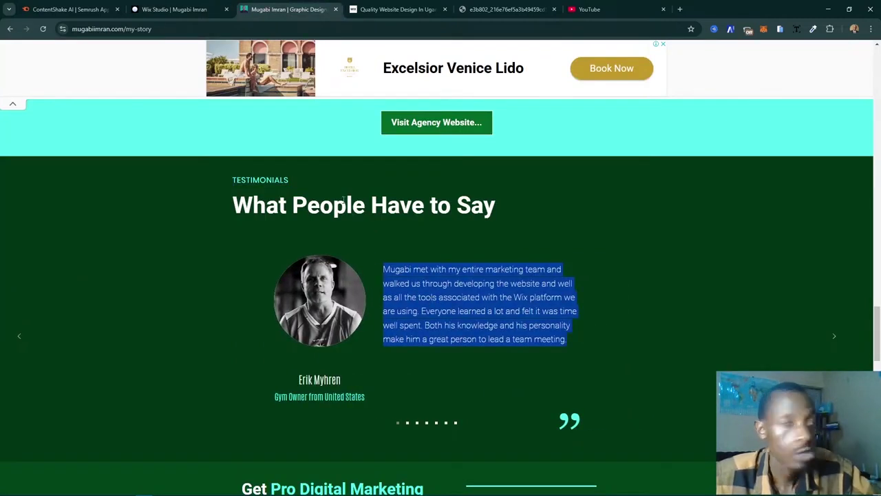
click(174, 9)
click(311, 370)
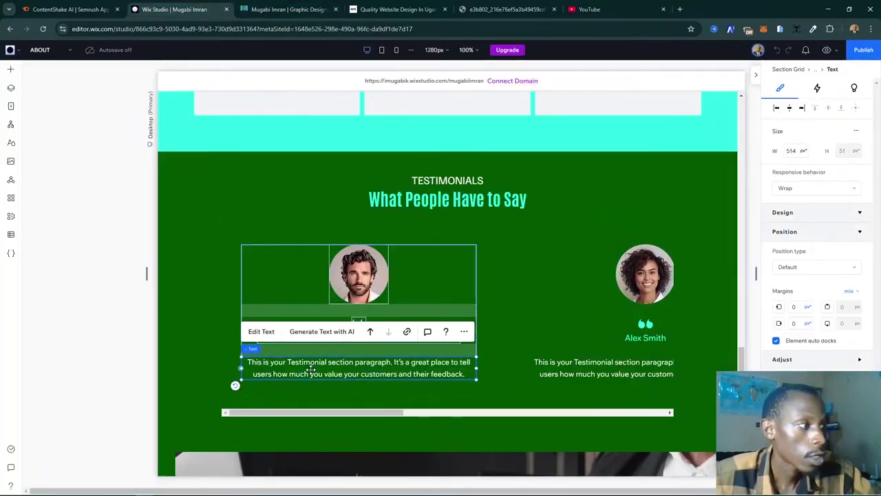
- Paste the copied review over the first card's placeholder paragraph
click(261, 332)
key(ctrl+a)
key(ctrl+v)
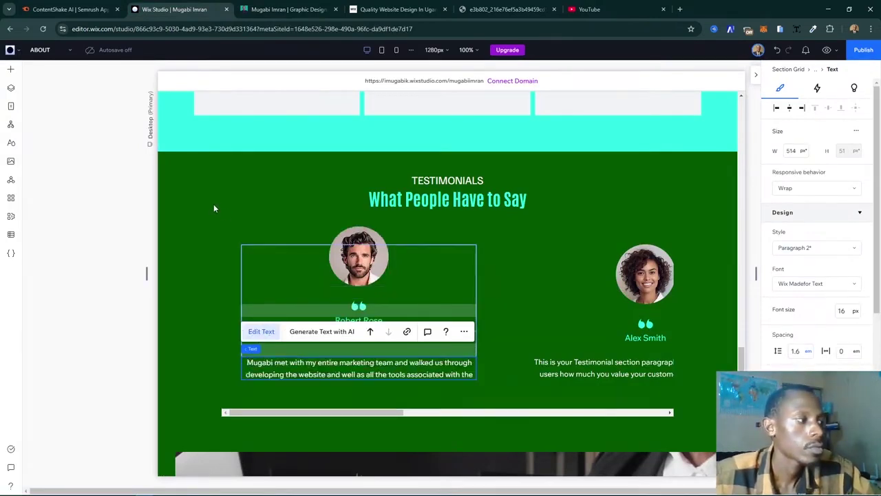
- Copy the first reviewer's name from the live site and start editing the card's placeholder name
click(256, 13)
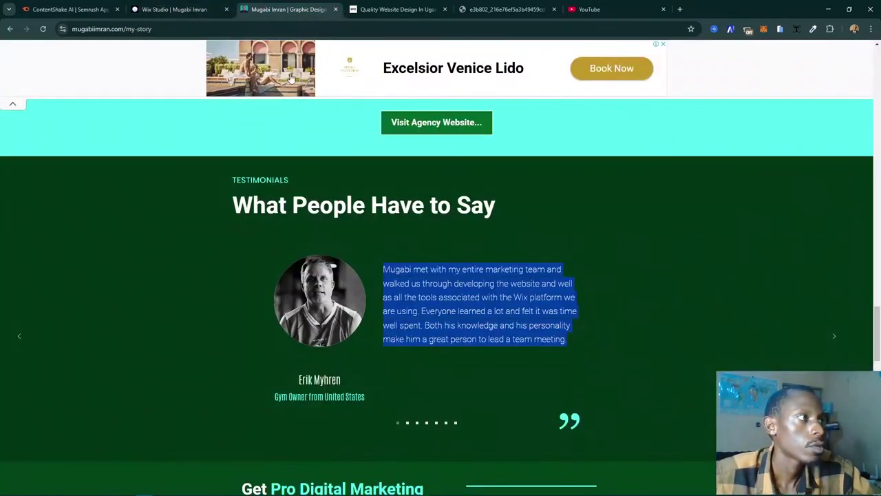
click(403, 424)
click(398, 423)
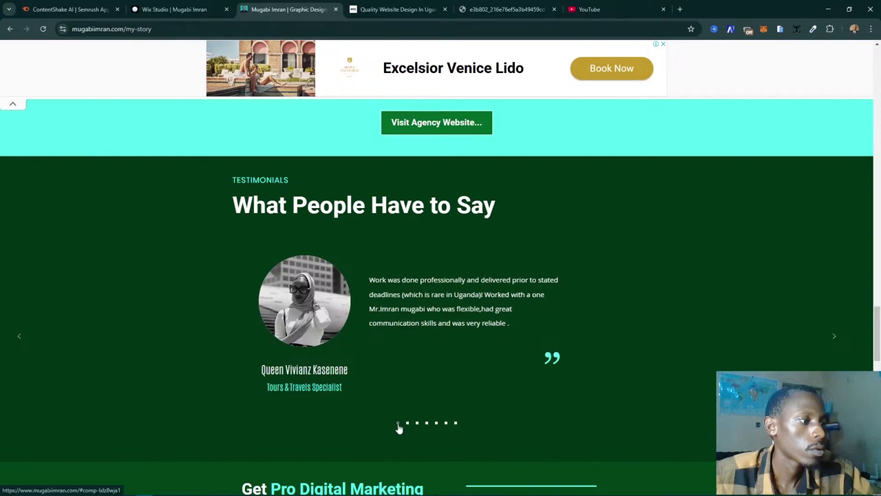
triple_click(311, 384)
key(ctrl+c)
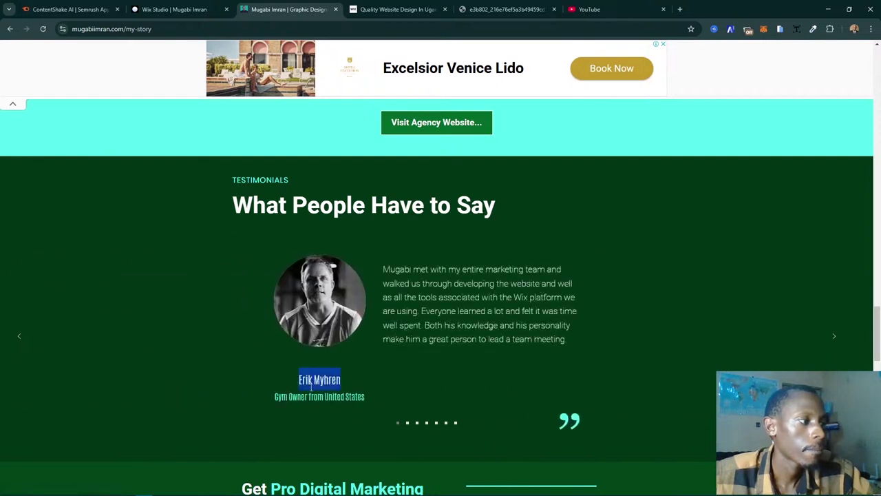
click(174, 9)
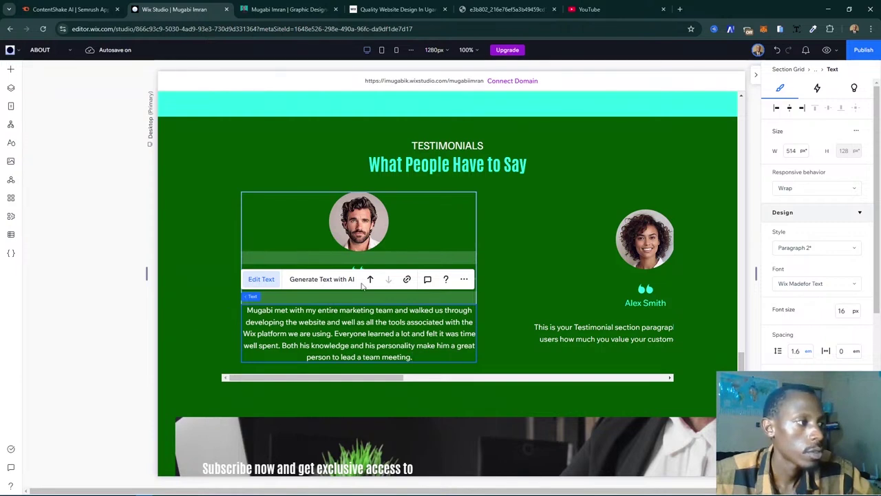
click(194, 319)
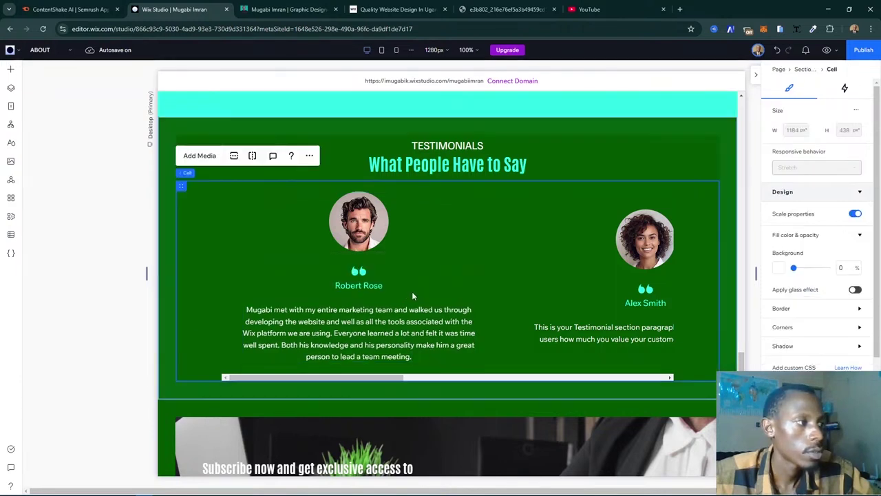
click(363, 287)
click(339, 285)
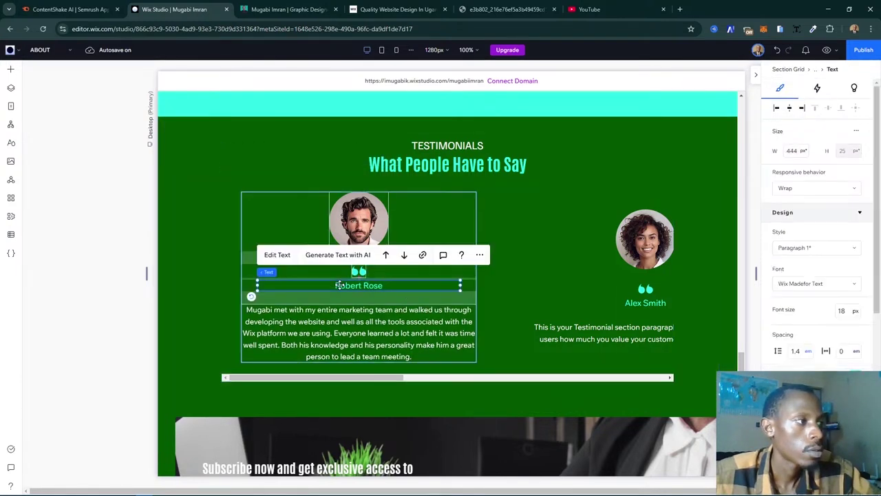
click(268, 255)
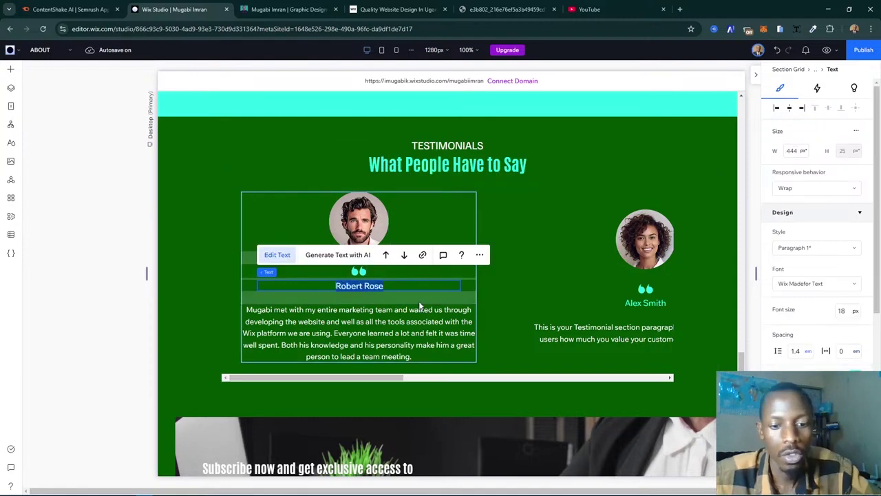
- Paste the real reviewer name into the first card, then copy the second review from the live site
key(ctrl+v)
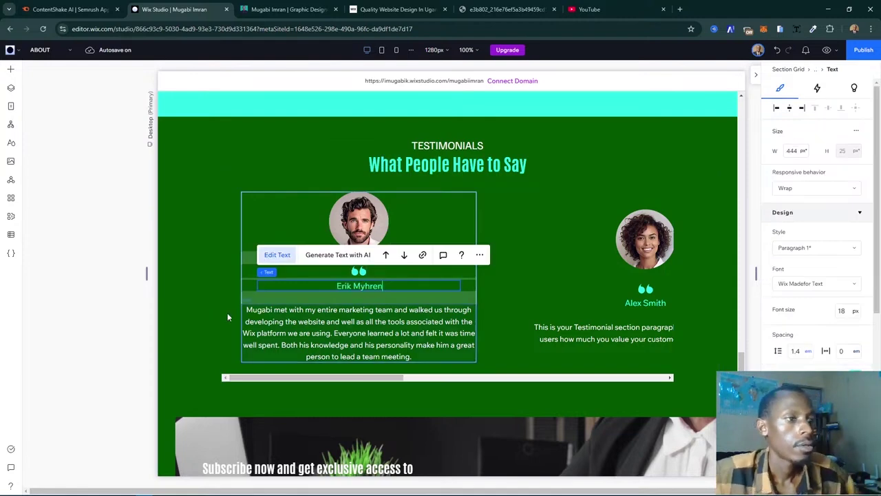
click(228, 313)
click(287, 9)
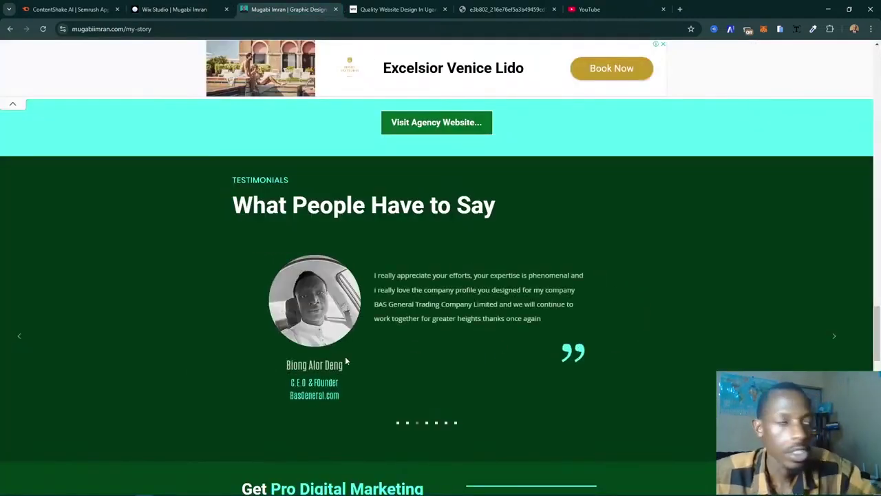
click(399, 423)
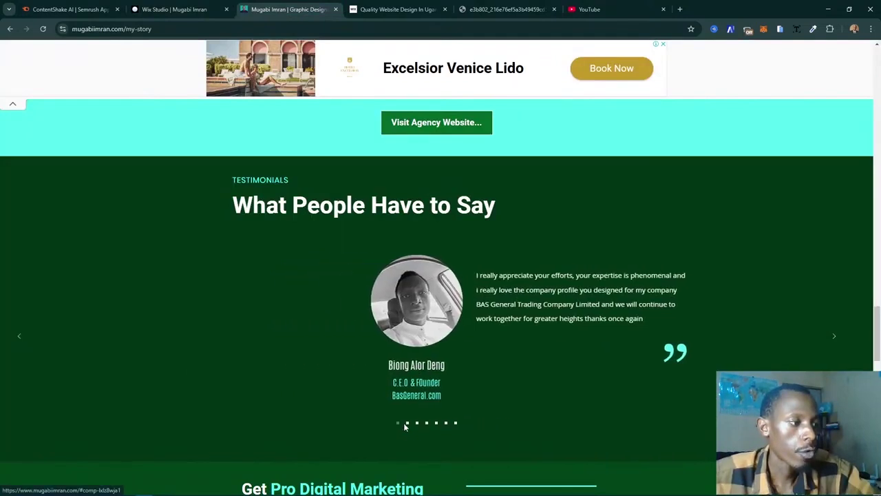
click(407, 423)
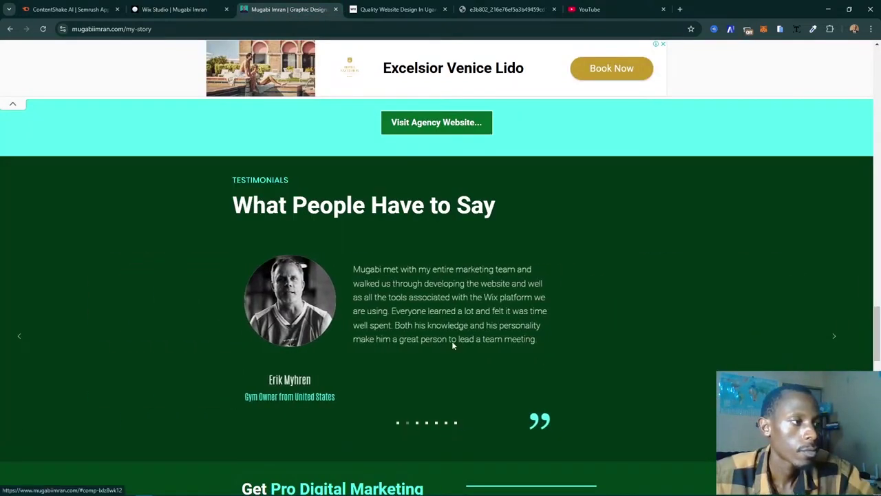
triple_click(390, 292)
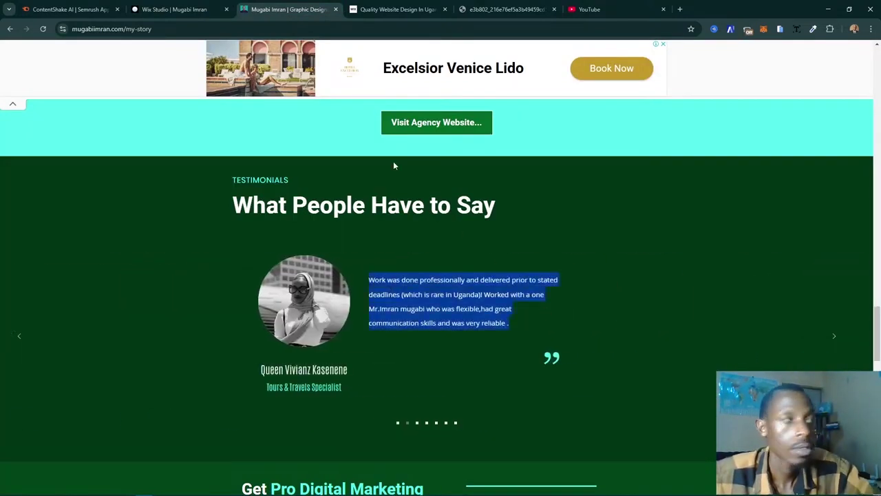
click(174, 9)
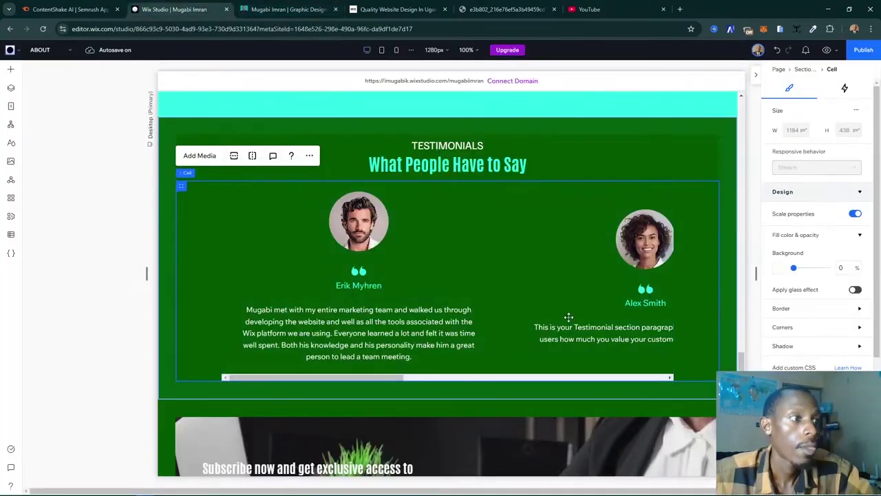
- Paste the second review over the second card's placeholder paragraph
click(647, 332)
click(647, 333)
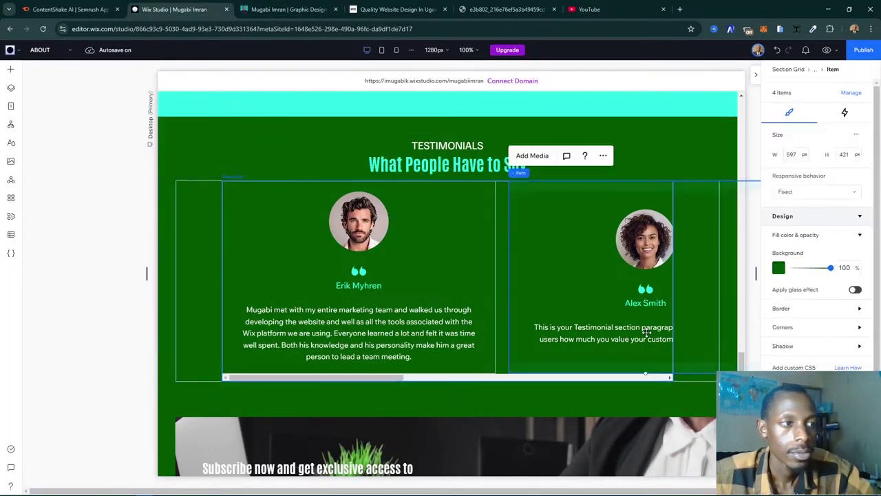
click(619, 333)
click(620, 332)
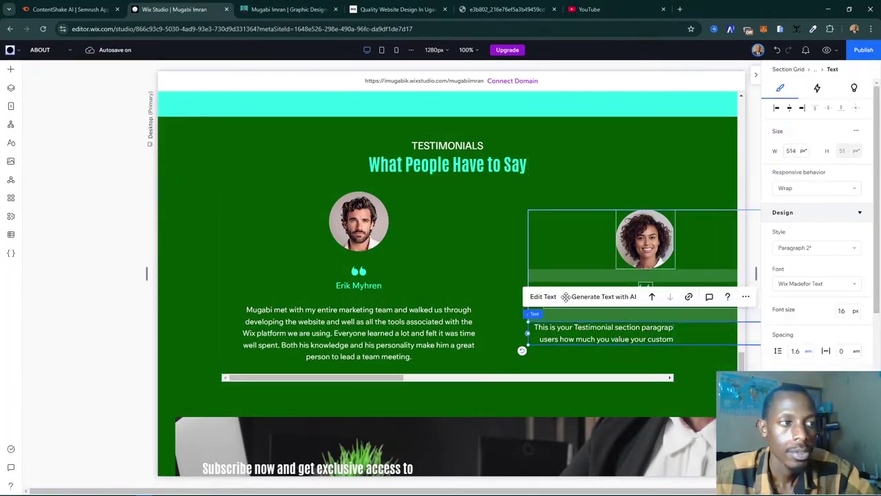
double_click(657, 338)
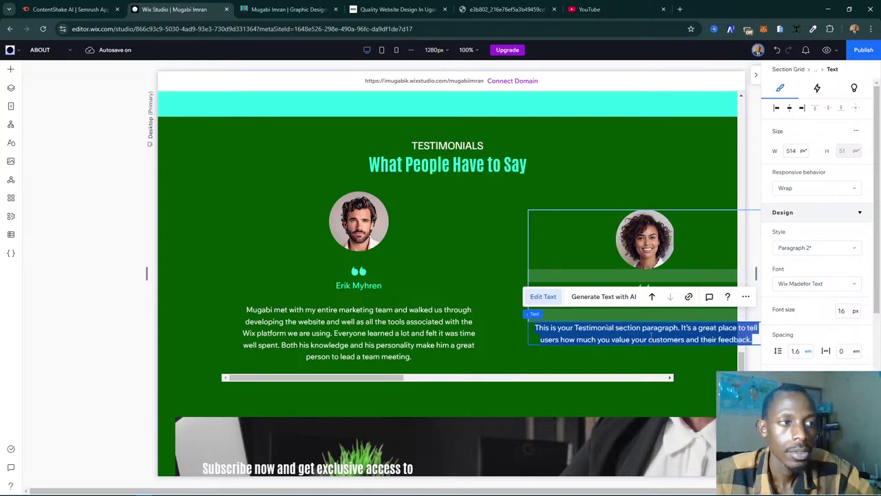
text(Work was done professionally and delivered prior to stated deadlines (which is rare in Uganda)! Worked with a one Mr.Imran mugabi who was flexible,had great communication skills and was very reliable .)
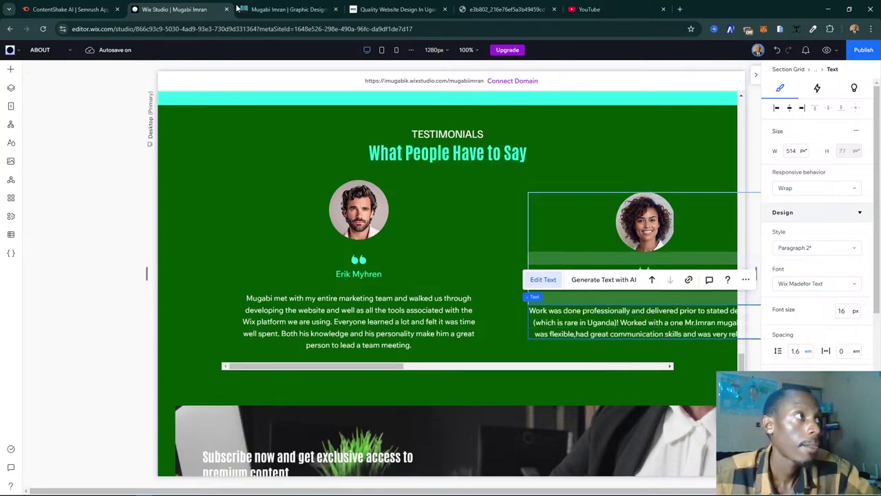
- Copy the second reviewer's name from the live site's testimonial slider
click(288, 9)
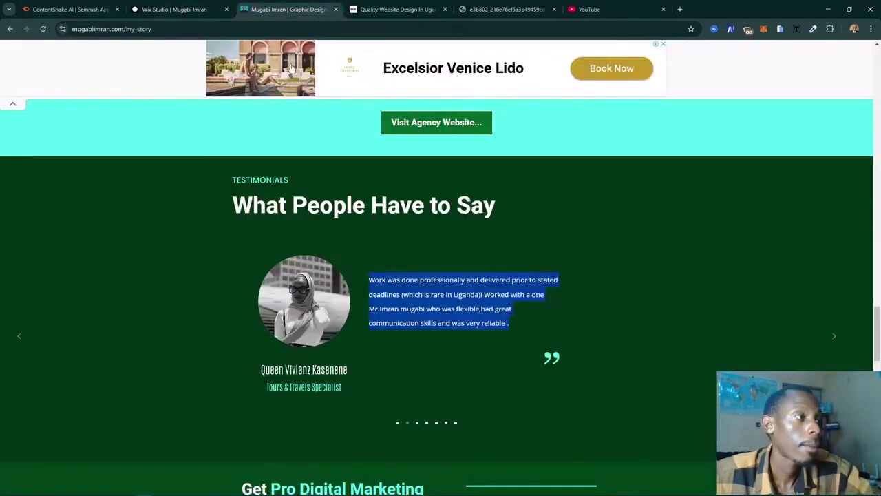
click(397, 424)
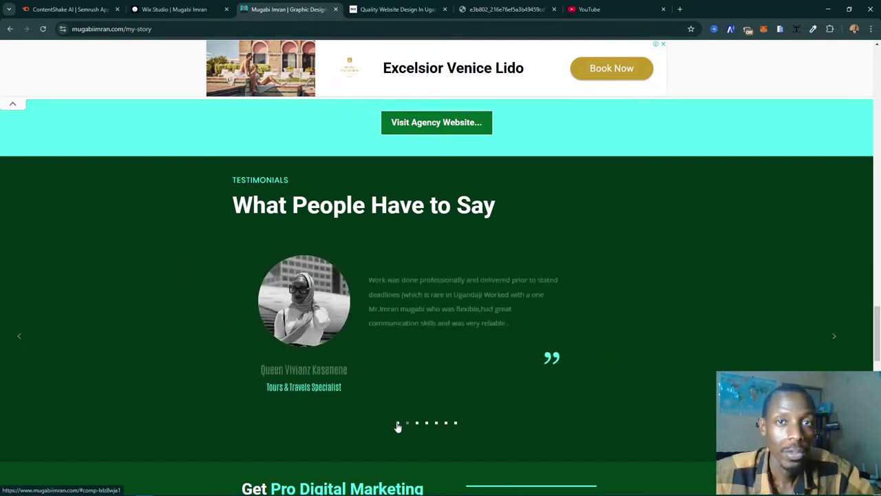
triple_click(284, 370)
key(ctrl+c)
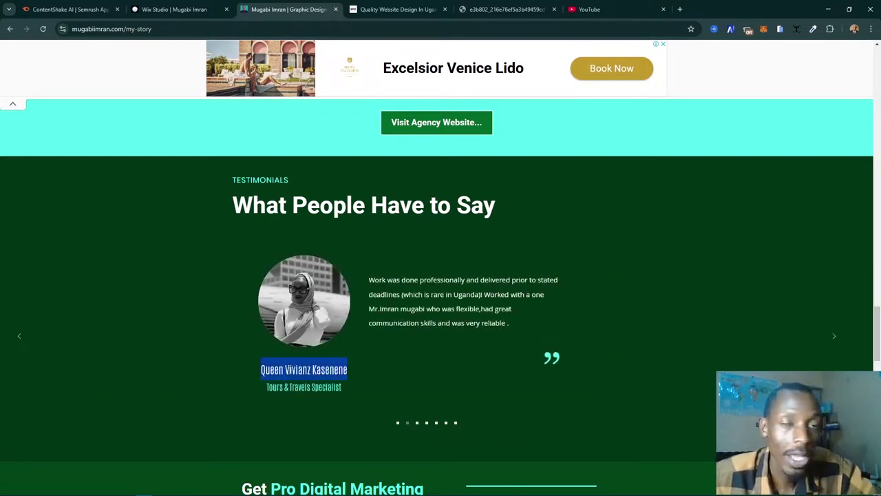
click(188, 9)
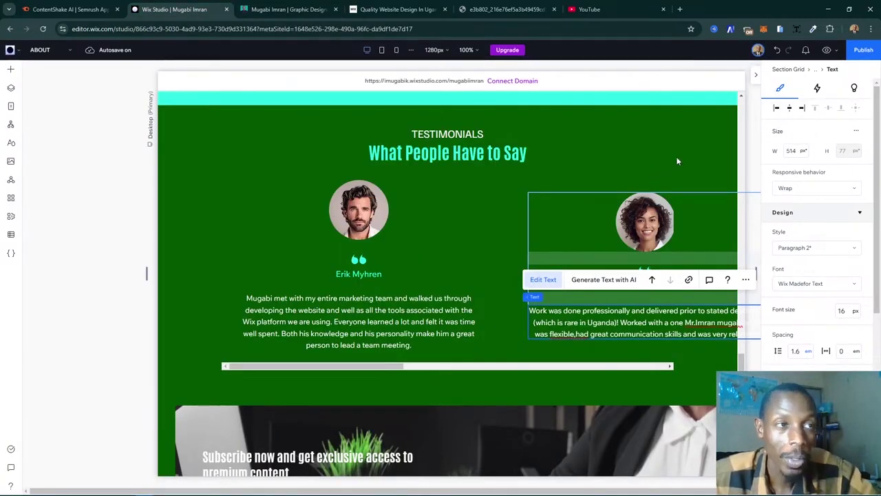
- Replace the second card's placeholder name with the copied reviewer's name
click(641, 295)
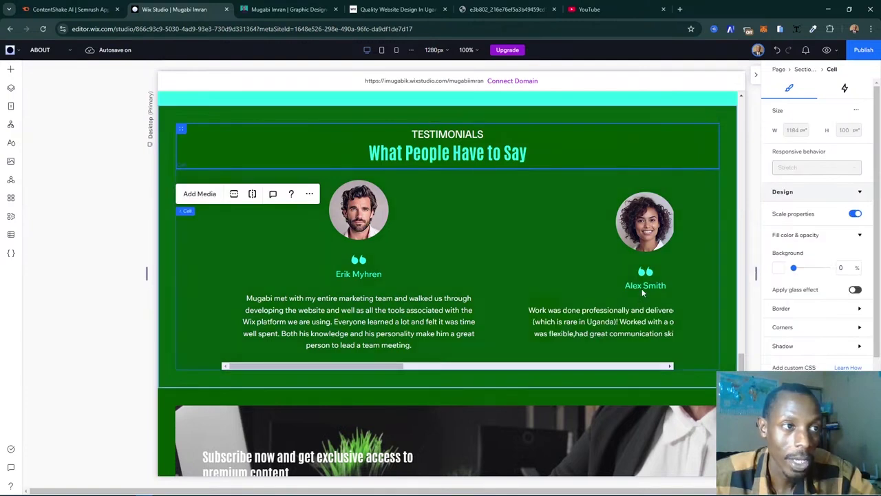
click(650, 288)
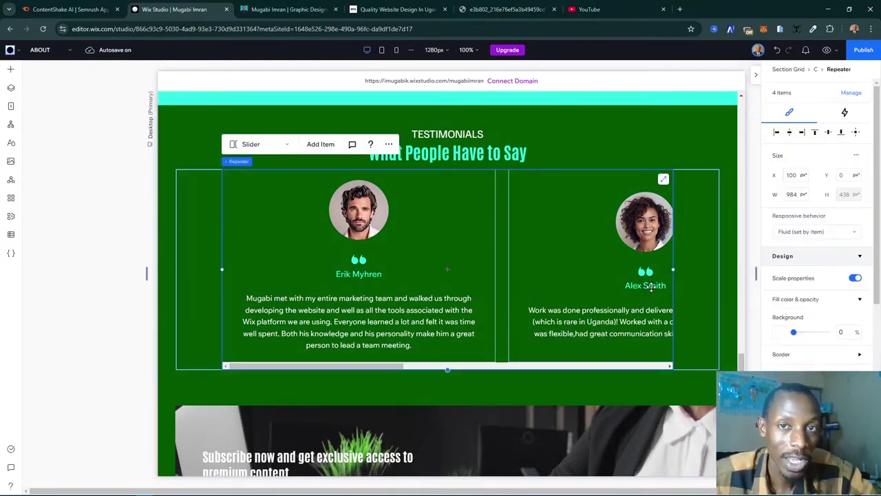
click(635, 286)
click(620, 285)
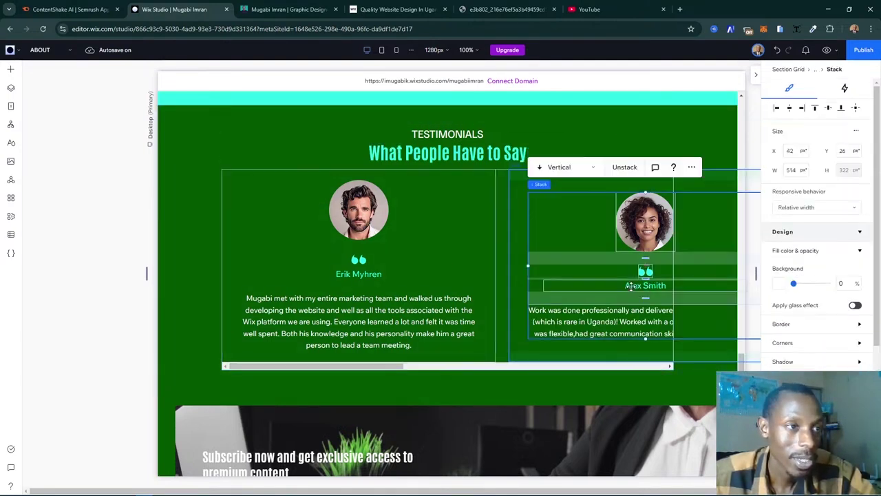
click(631, 285)
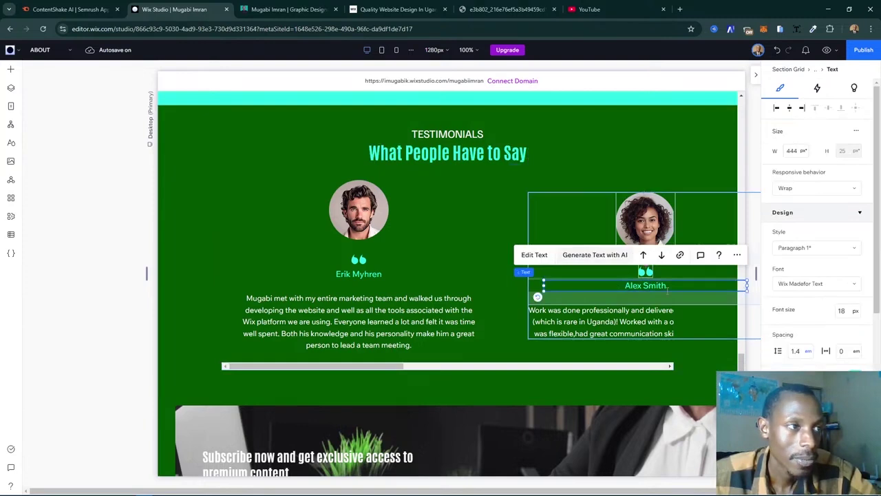
double_click(666, 290)
key(ctrl+v)
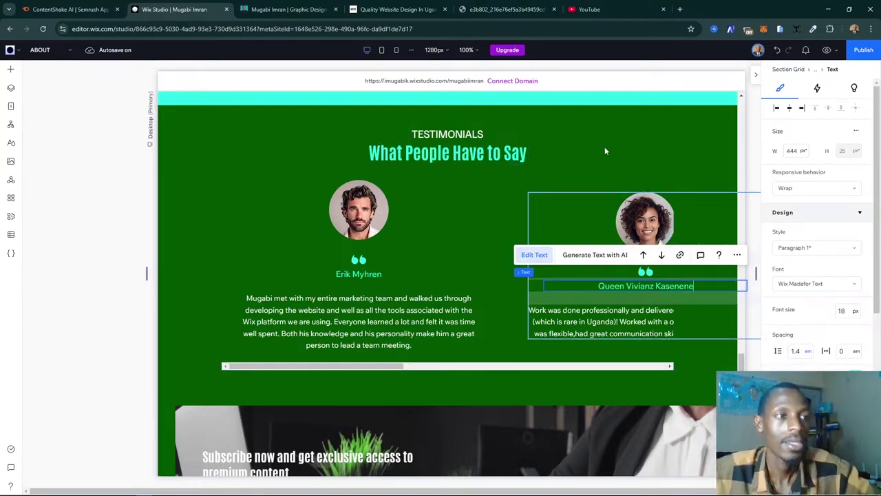
click(621, 168)
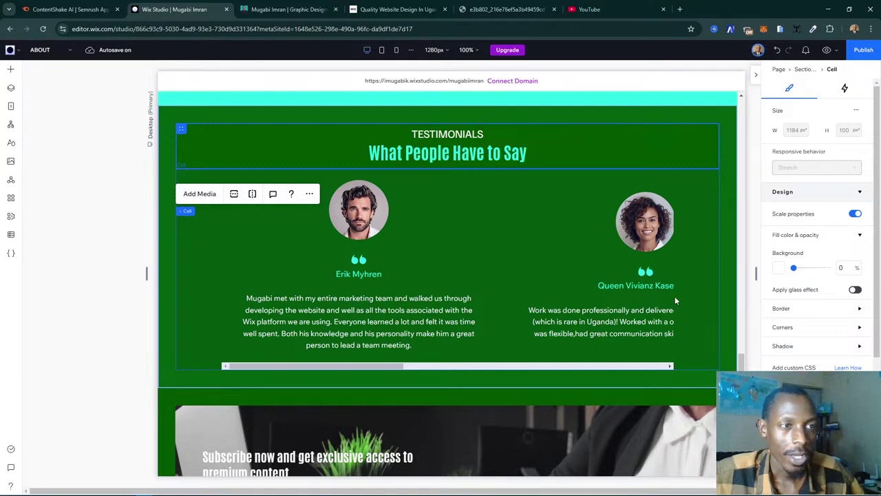
click(172, 304)
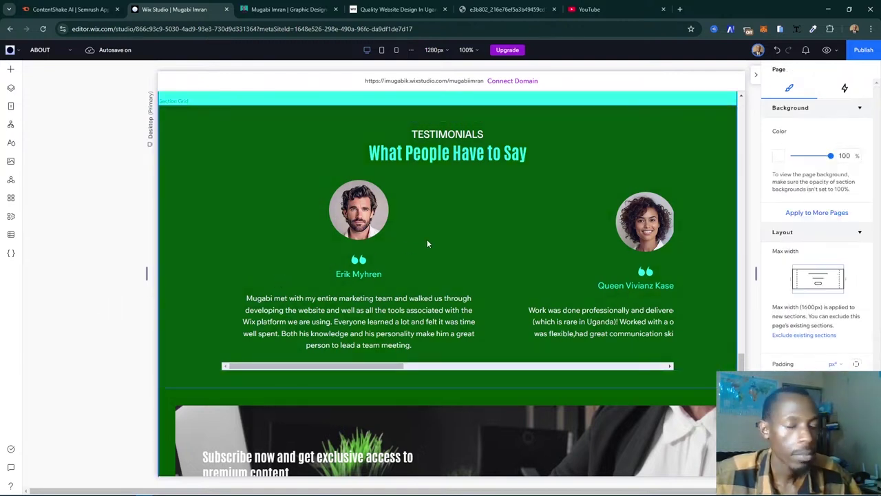
click(374, 223)
click(359, 221)
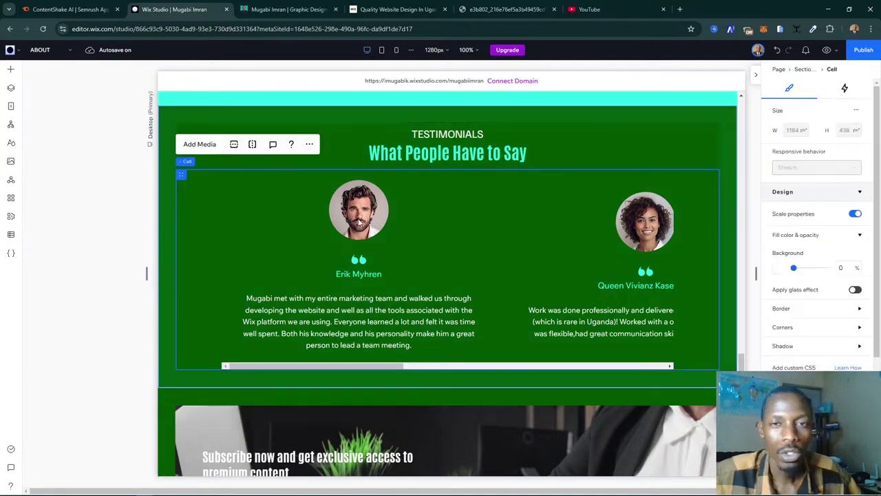
click(359, 220)
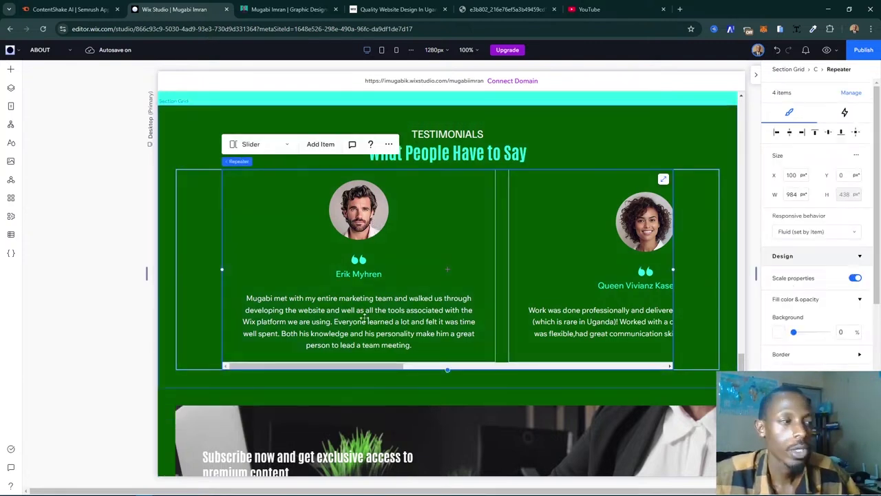
click(117, 394)
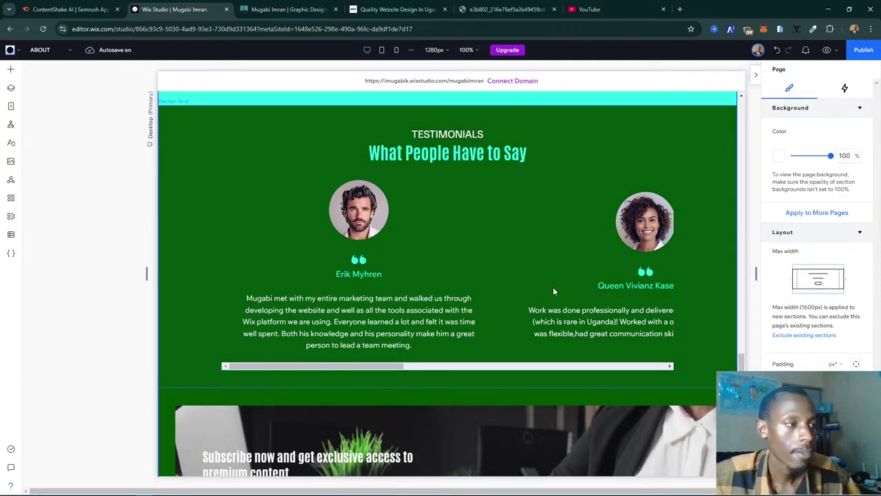
scroll(439, 258, up, 2)
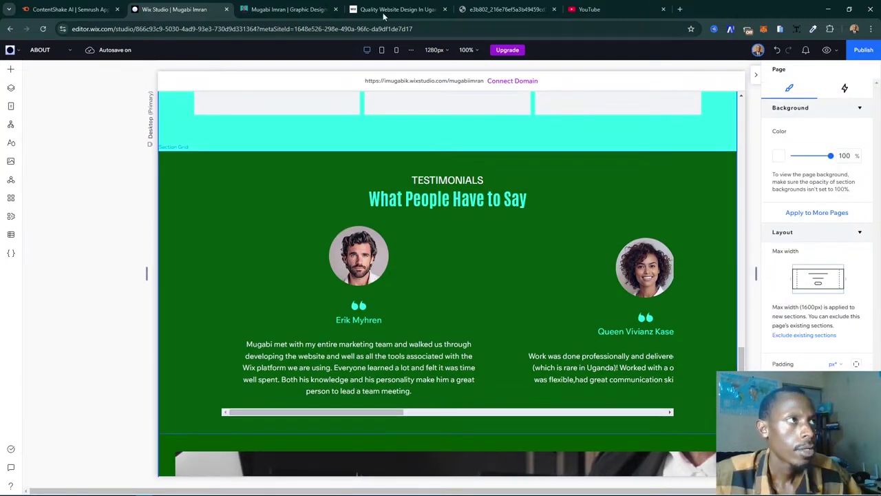
click(288, 9)
scroll(557, 307, down, 5)
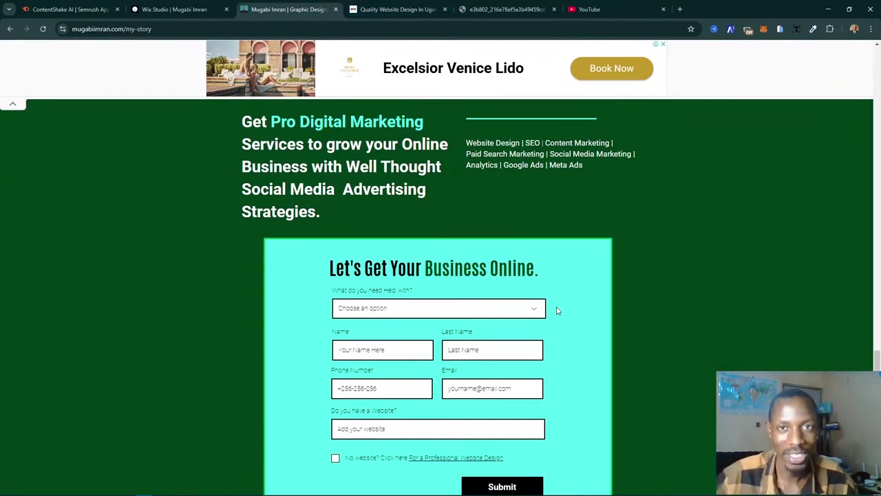
scroll(461, 183, up, 1)
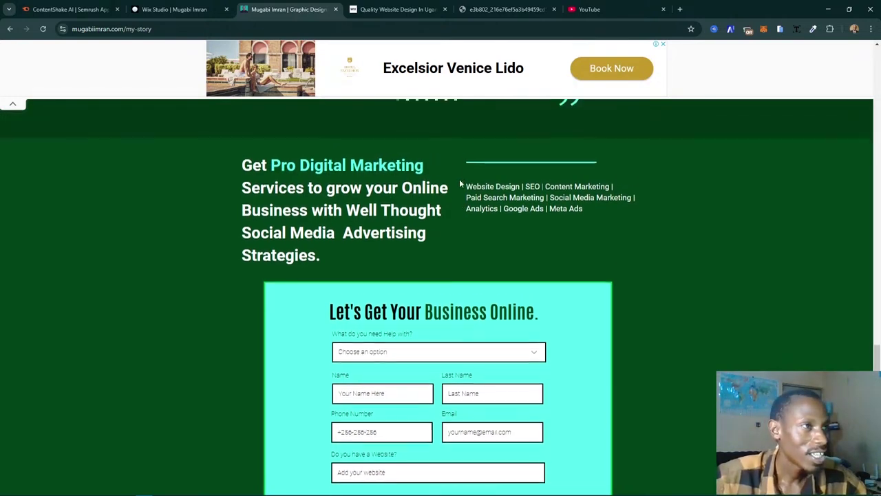
scroll(510, 207, down, 3)
scroll(525, 214, up, 2)
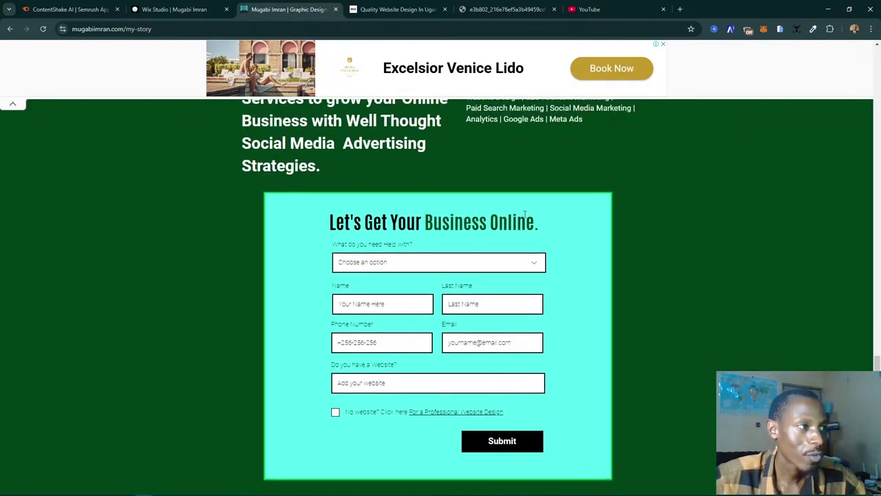
click(174, 9)
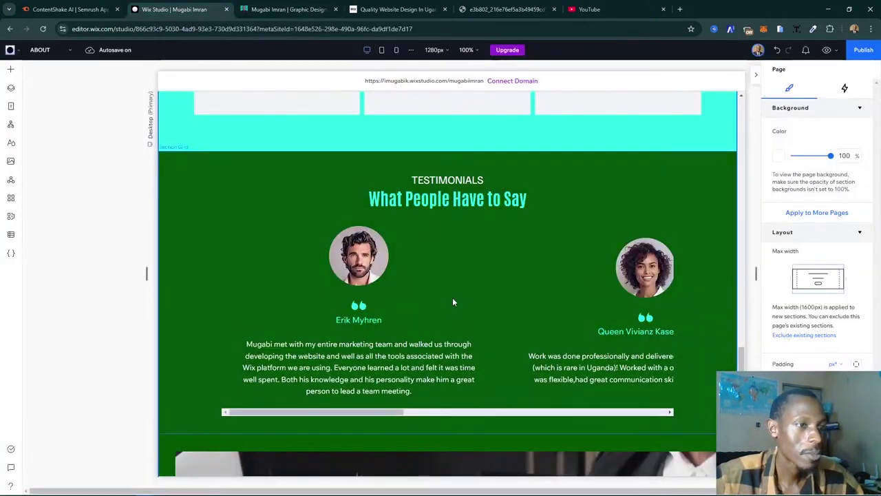
scroll(453, 302, down, 4)
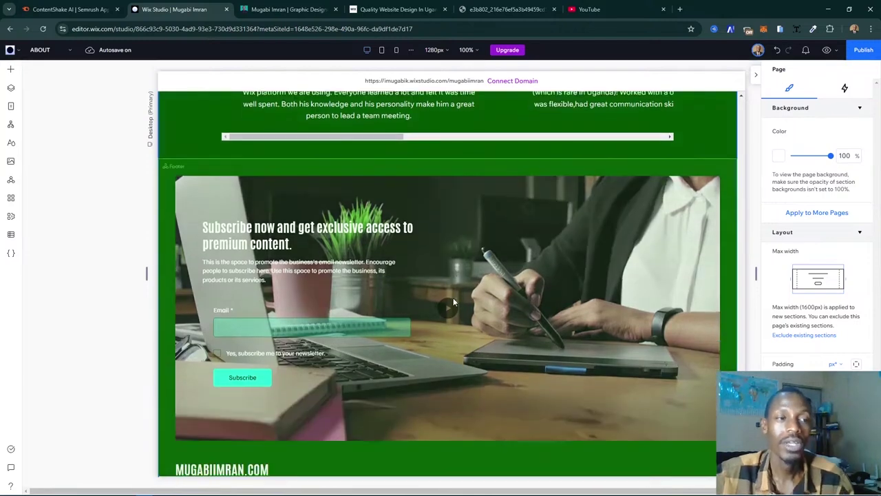
scroll(453, 300, up, 2)
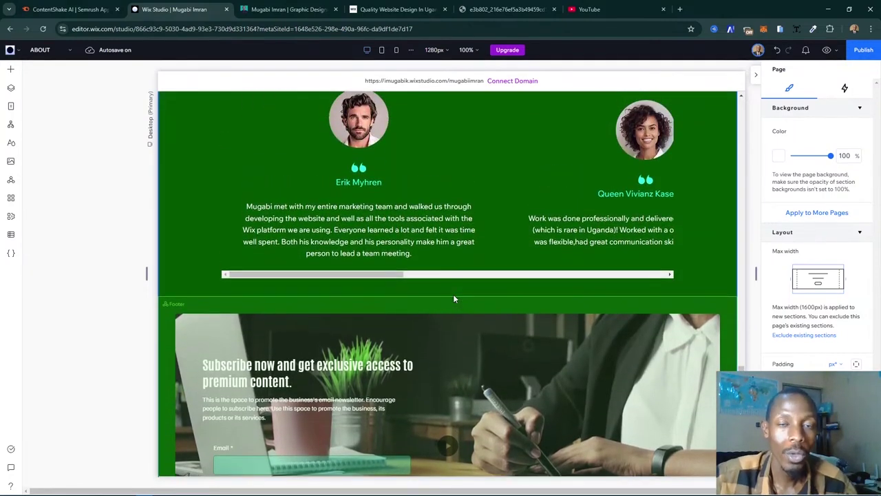
mouse_move(456, 300)
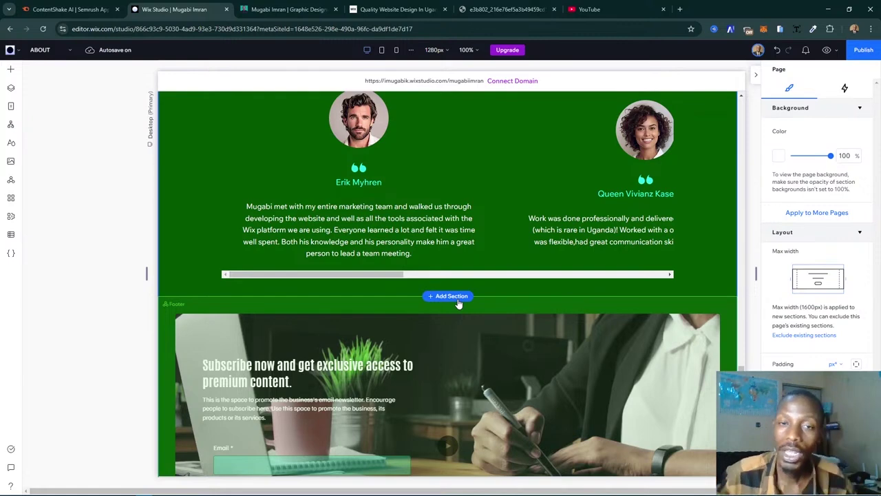
- Insert a blank section above the footer and browse About, Welcome, Services, Products, Team, Projects, Banner designs
click(457, 299)
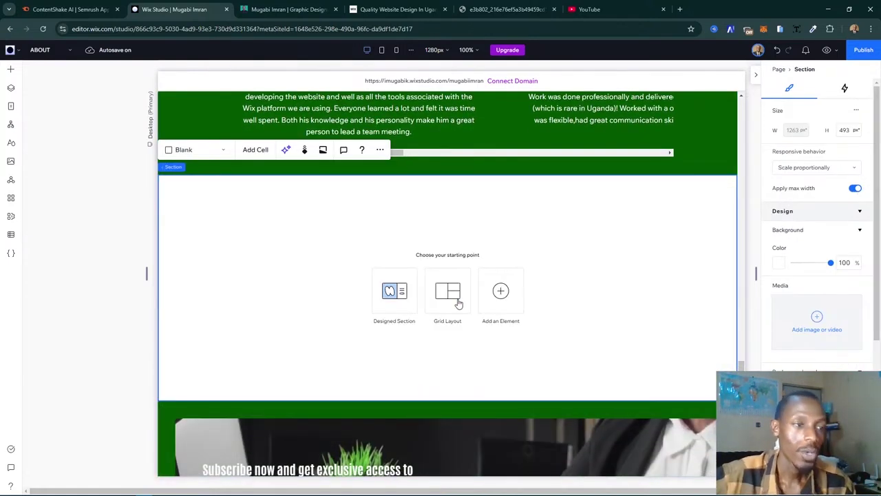
click(391, 293)
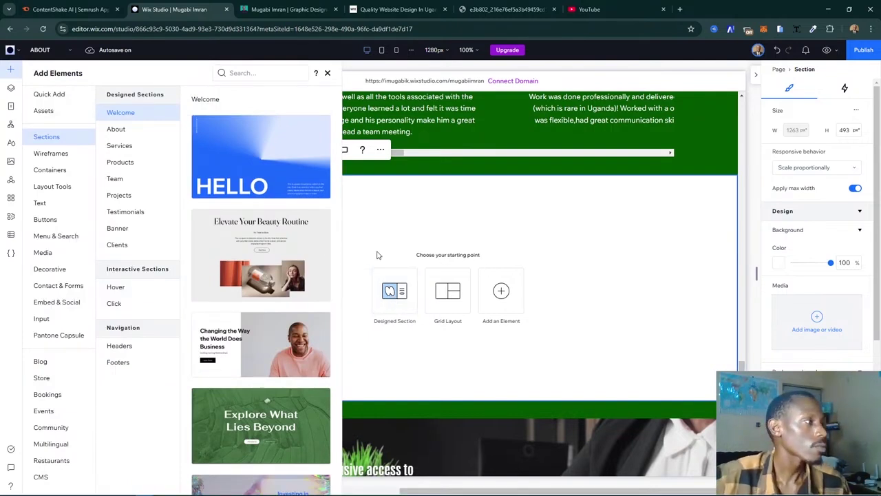
click(118, 130)
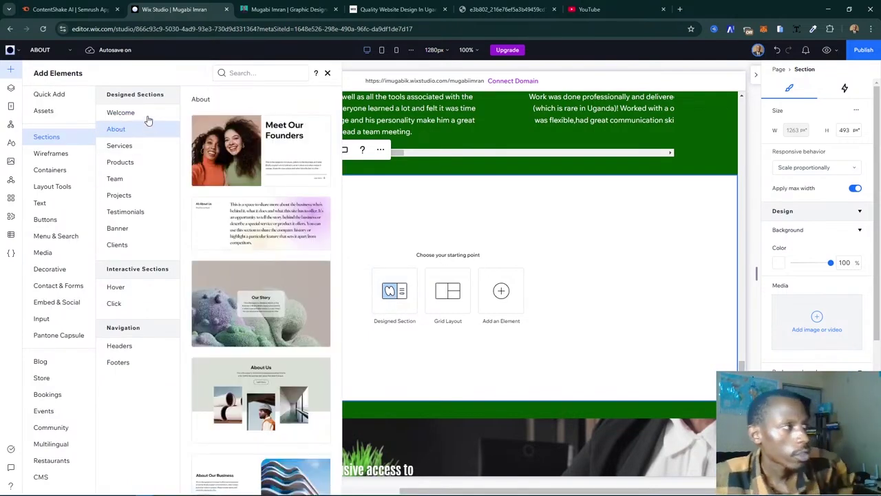
click(142, 113)
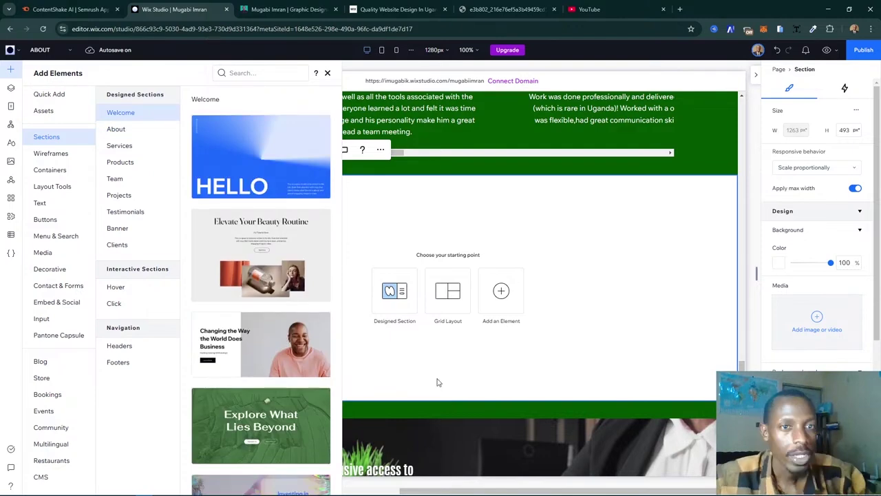
scroll(268, 311, down, 5)
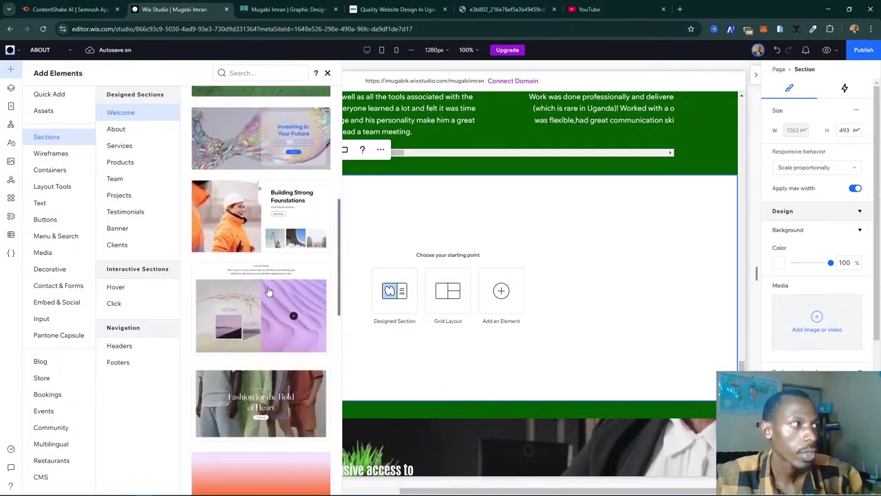
scroll(265, 275, up, 3)
scroll(276, 269, down, 4)
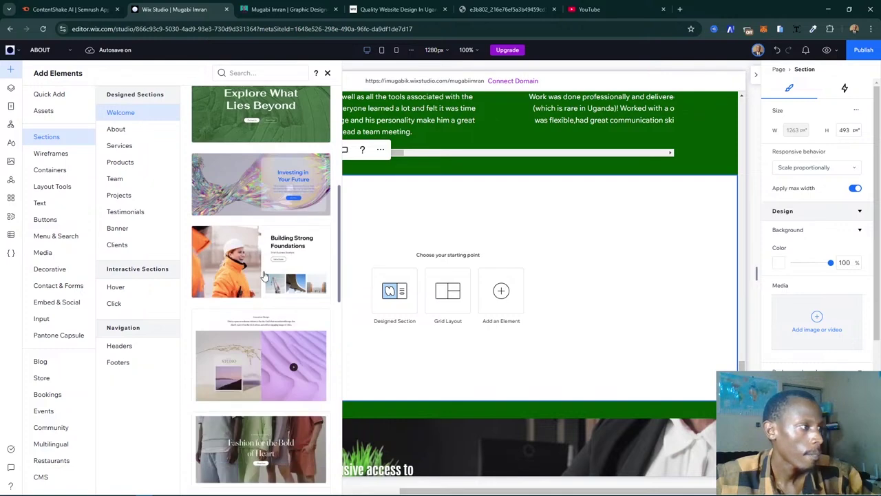
scroll(281, 265, down, 10)
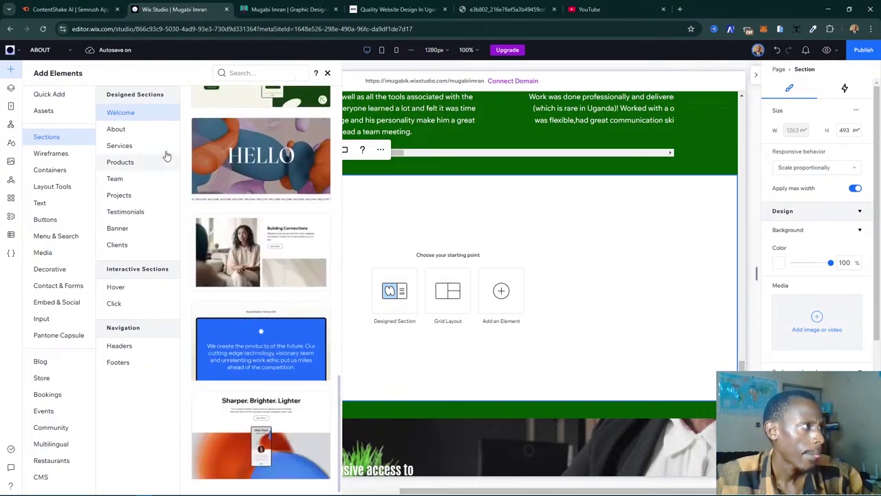
click(153, 131)
scroll(269, 223, down, 1)
scroll(269, 223, down, 5)
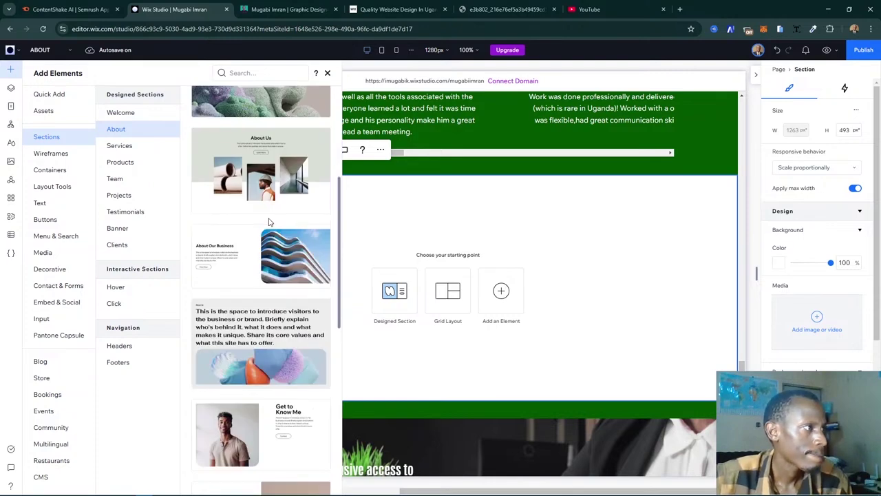
scroll(269, 222, down, 2)
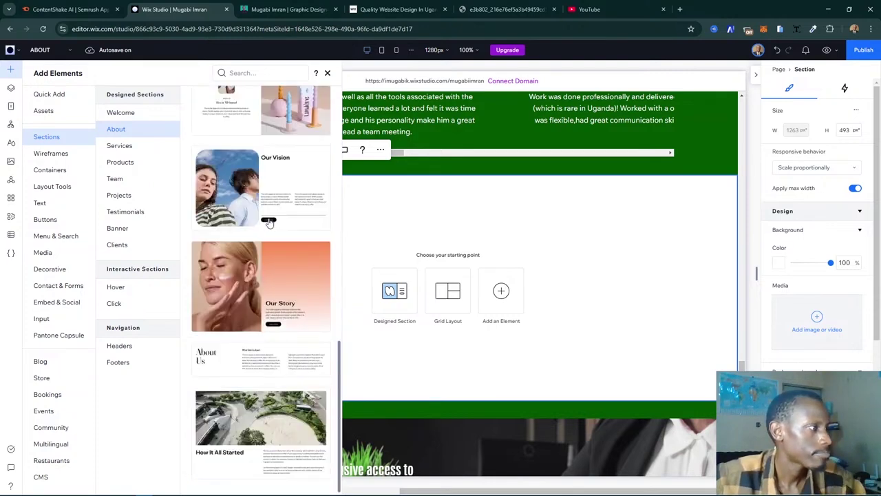
click(138, 147)
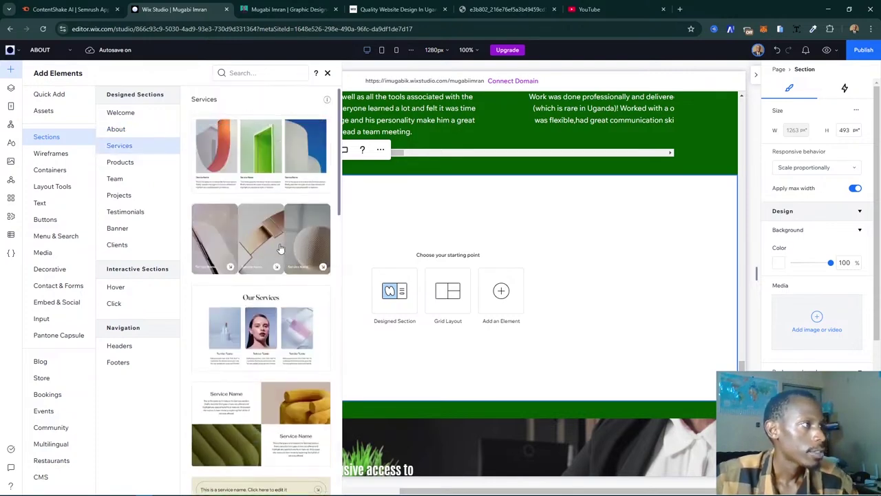
scroll(281, 248, down, 10)
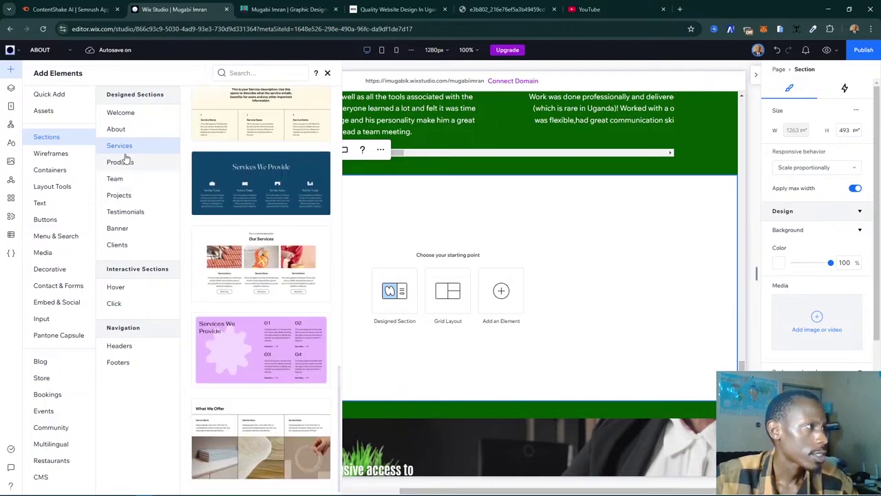
click(126, 161)
click(138, 179)
click(135, 197)
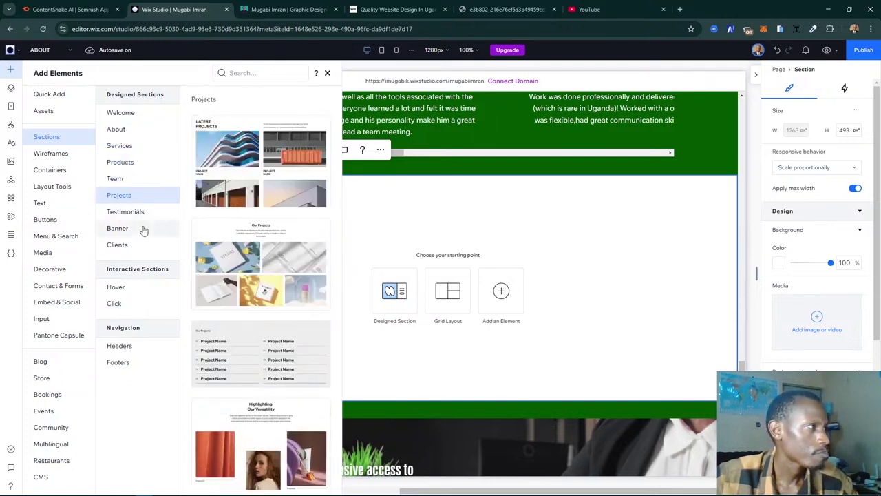
click(143, 229)
- Browse the Banner, Business Info, Collage, List, Slideshow, Spotlight, Cards and Hero wireframe layouts
click(55, 154)
scroll(261, 293, down, 5)
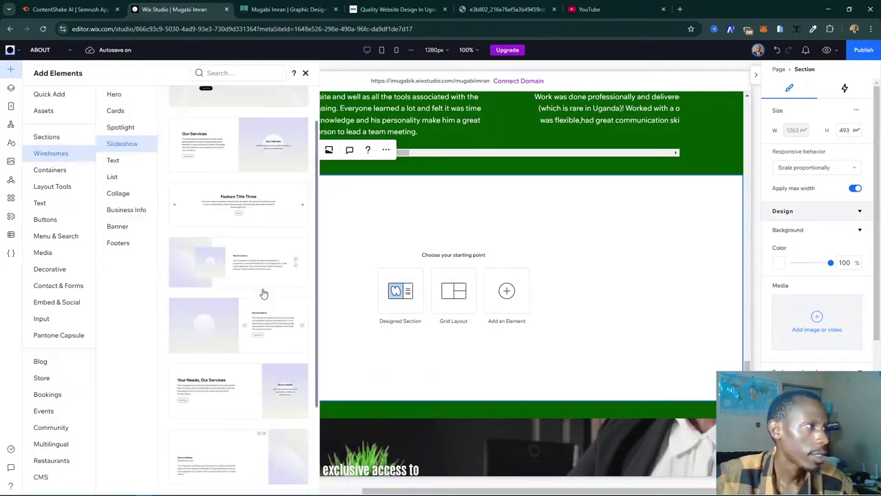
scroll(261, 291, up, 2)
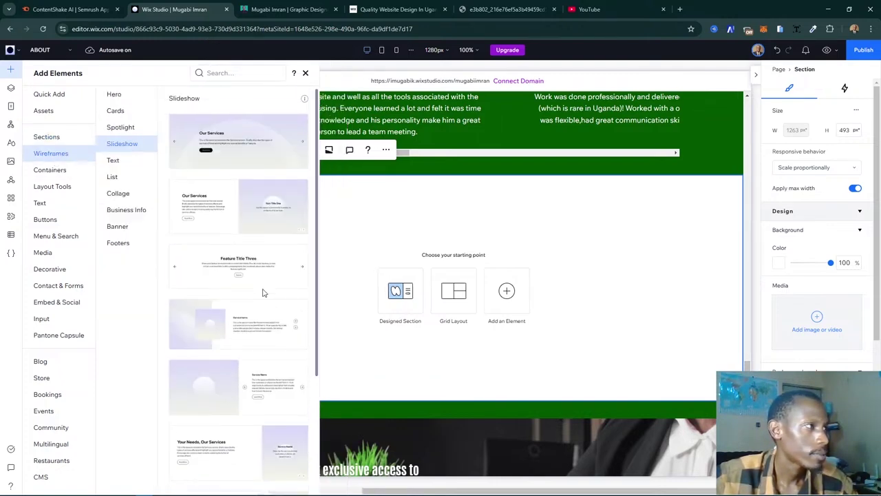
click(149, 230)
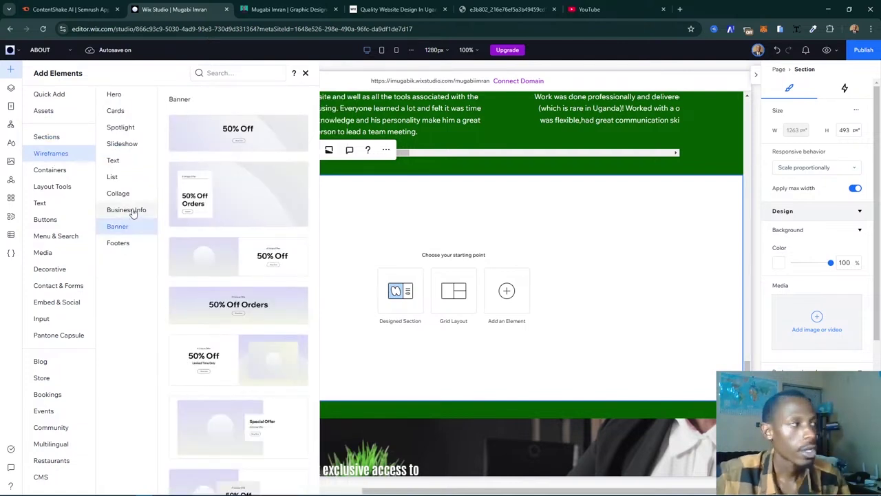
click(134, 213)
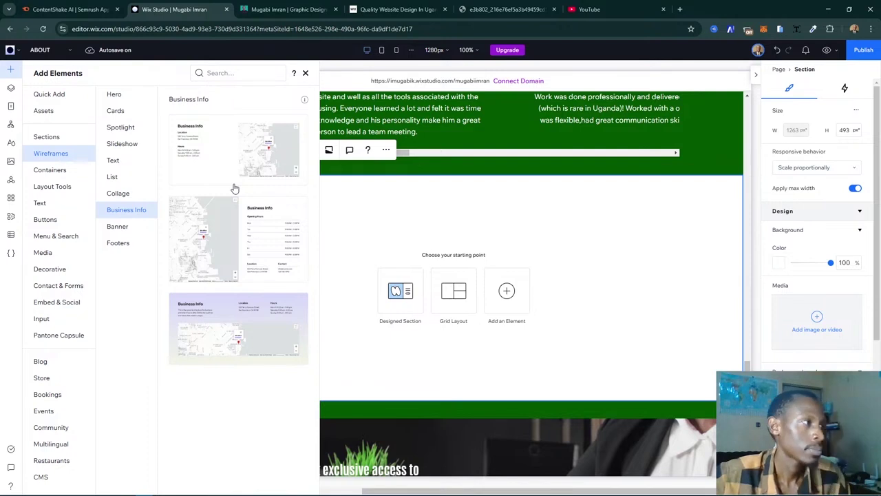
click(141, 227)
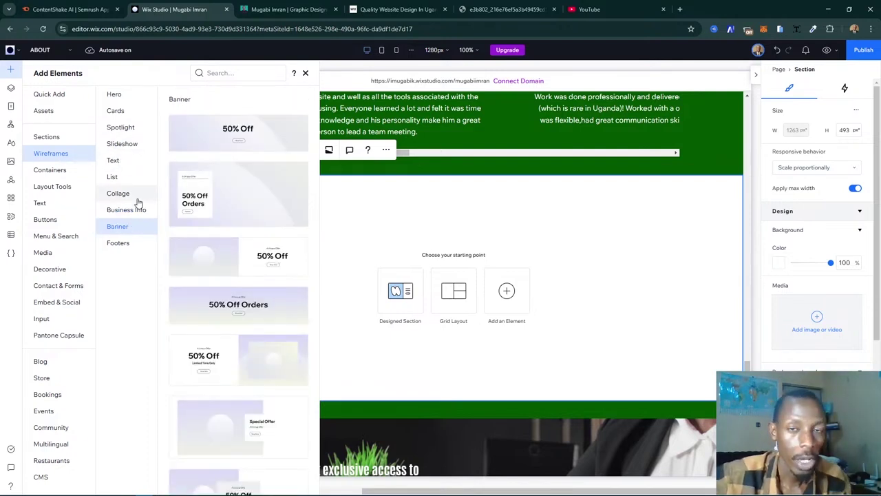
click(137, 199)
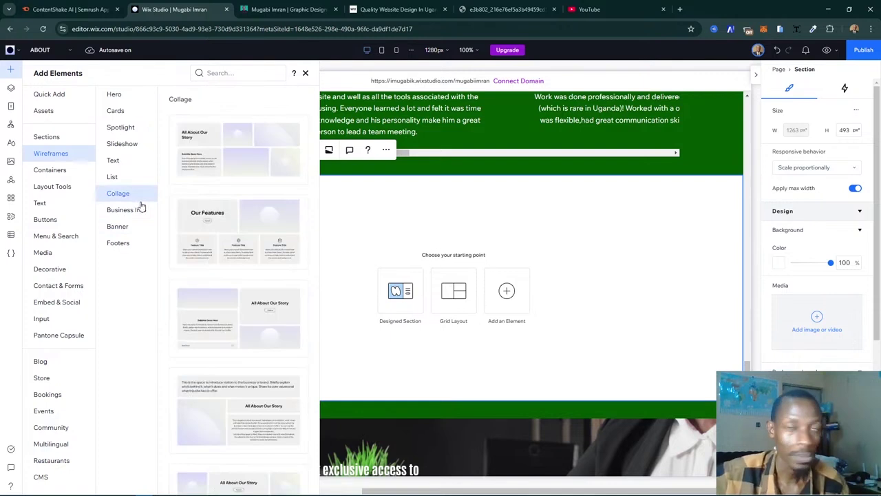
click(122, 176)
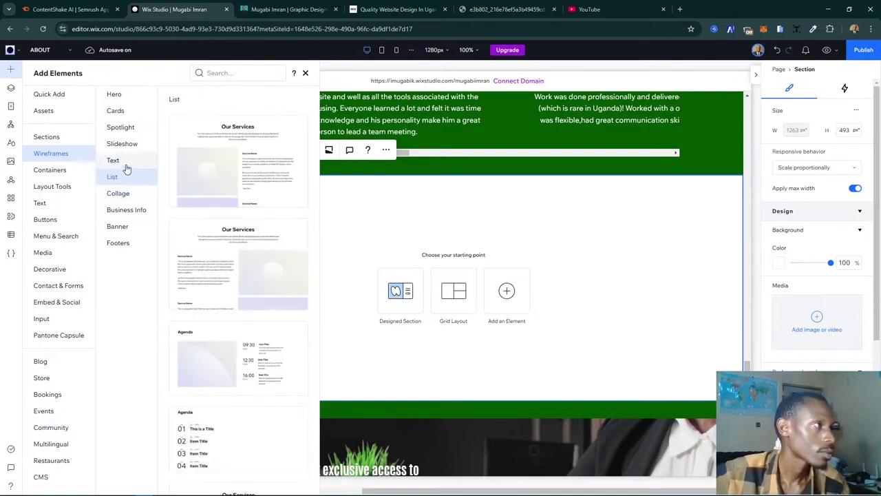
click(126, 164)
click(136, 144)
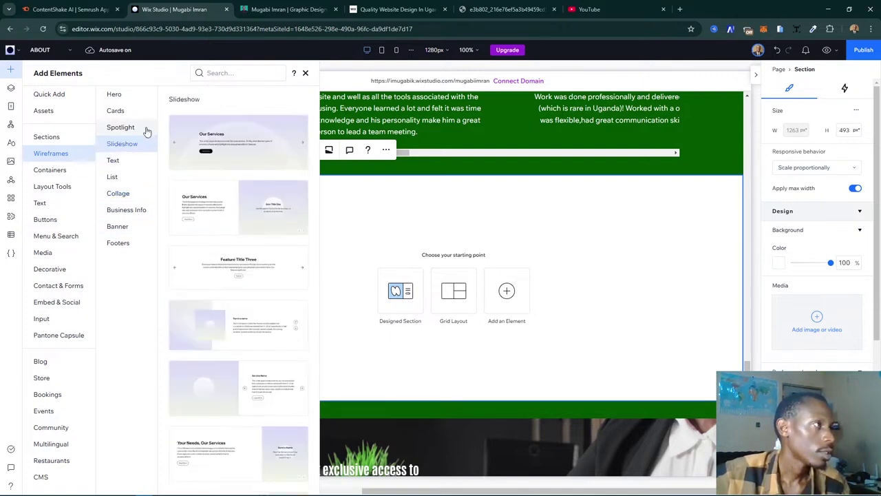
click(145, 129)
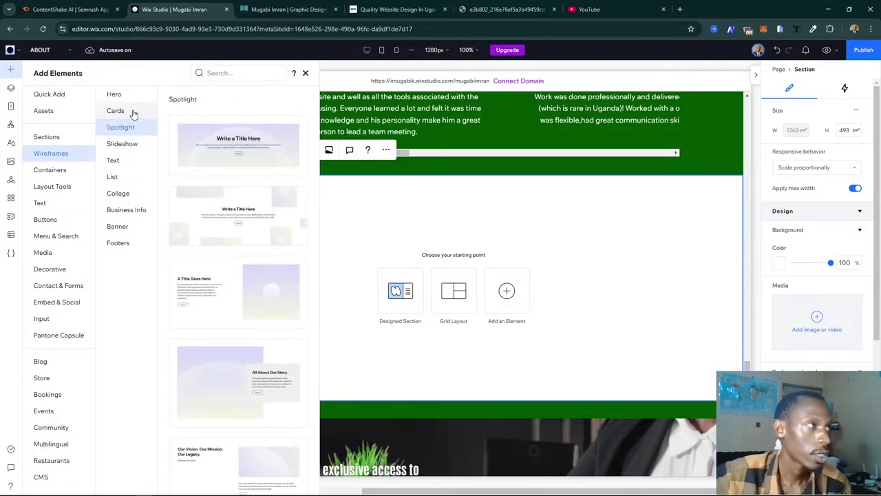
click(135, 112)
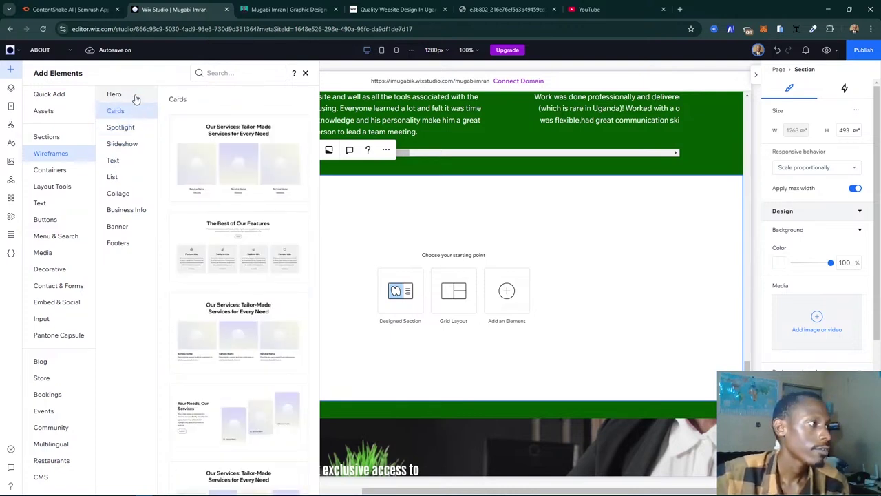
click(135, 97)
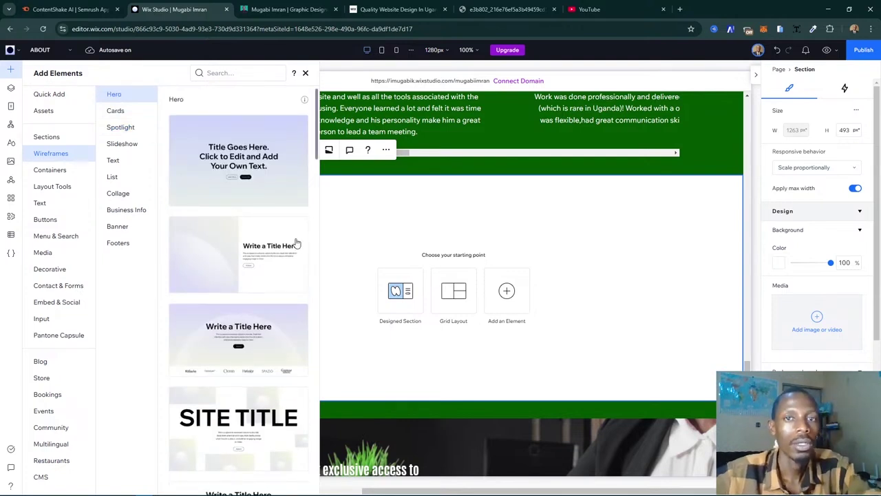
scroll(269, 233, down, 4)
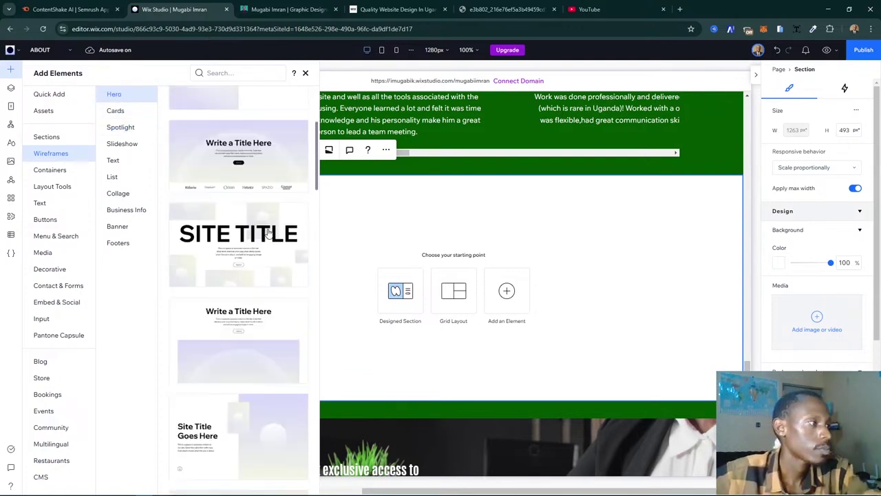
scroll(269, 232, down, 5)
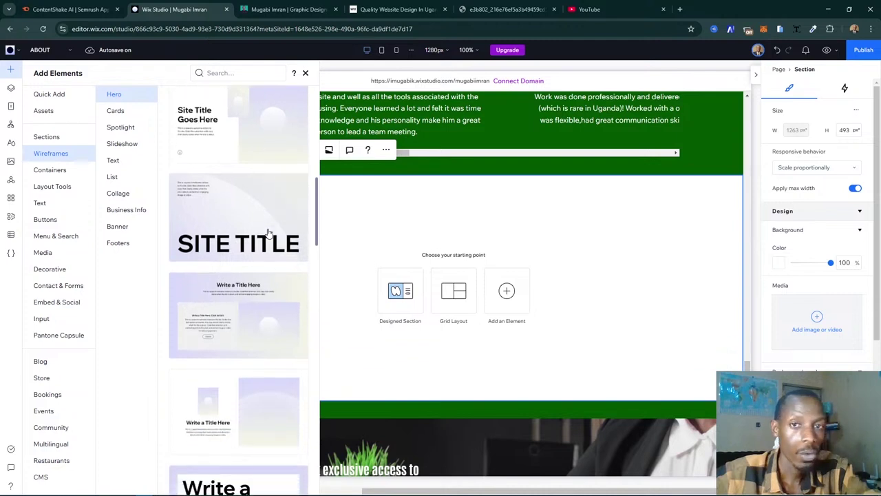
scroll(268, 232, down, 5)
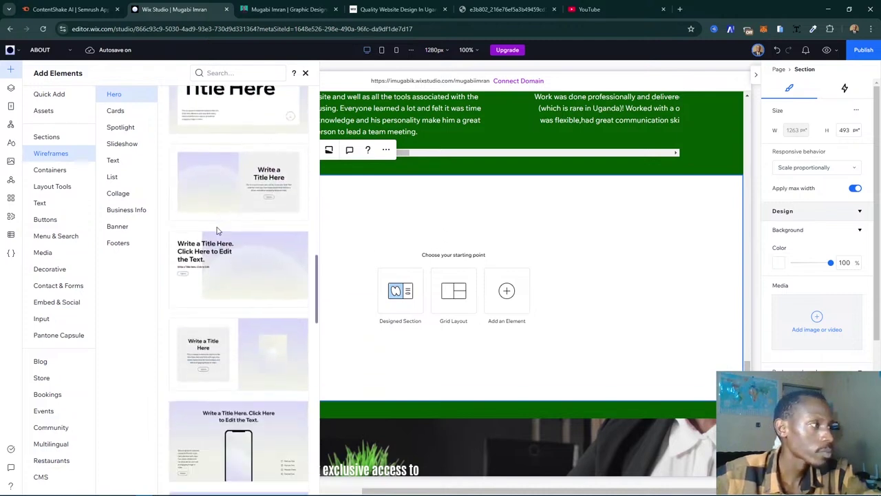
scroll(217, 233, down, 3)
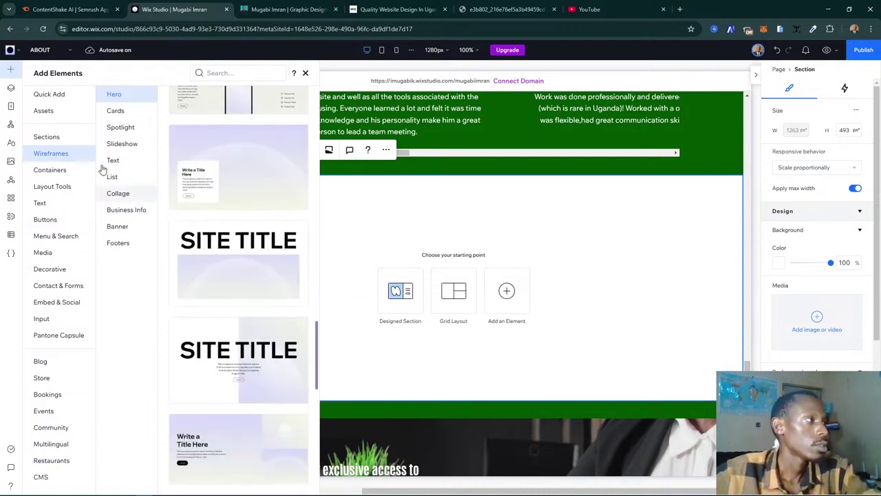
- Recheck the Banner, About and Welcome designed sections, then close the template gallery
click(49, 136)
click(152, 227)
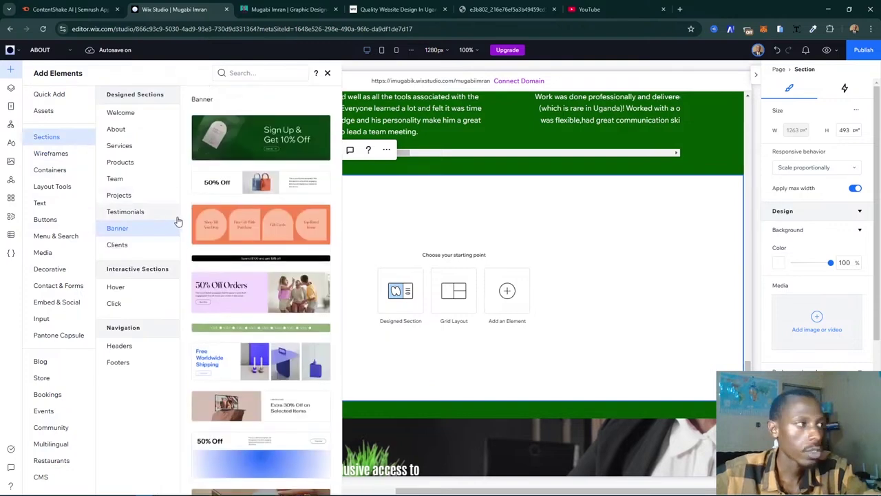
click(136, 128)
click(124, 113)
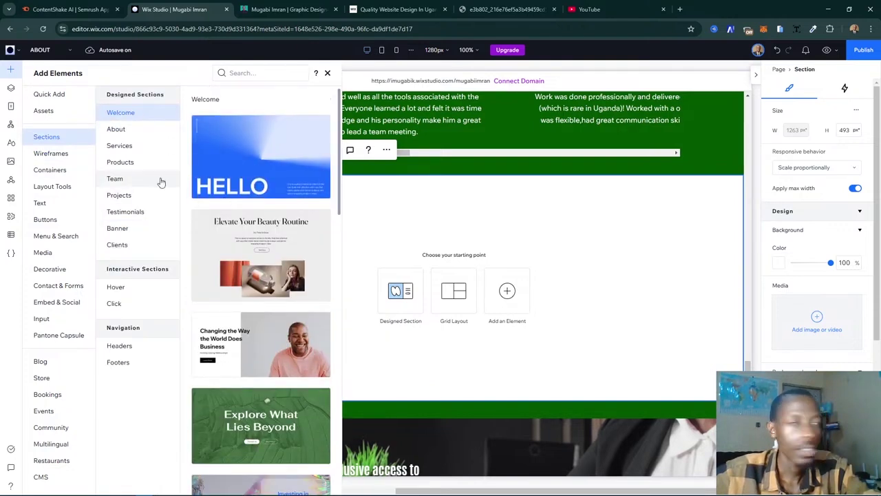
click(61, 152)
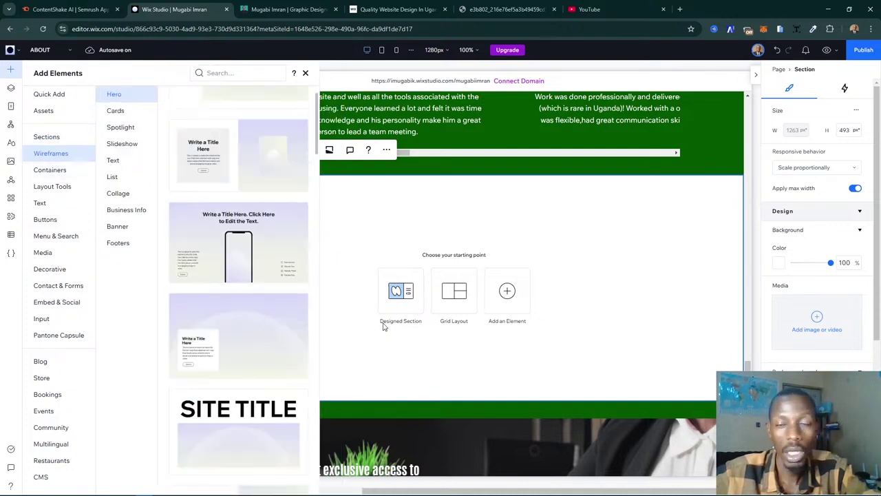
click(562, 333)
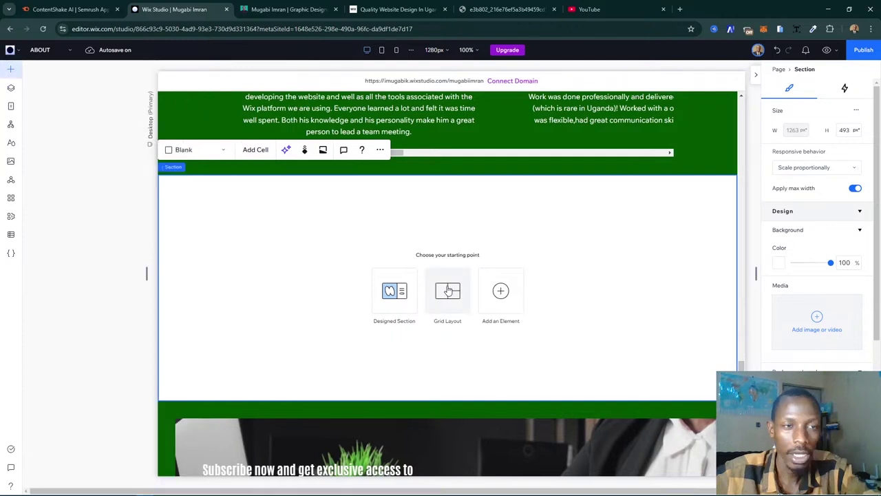
- Apply a two-column Section Grid to the empty section, checking the live contact form for reference
click(448, 291)
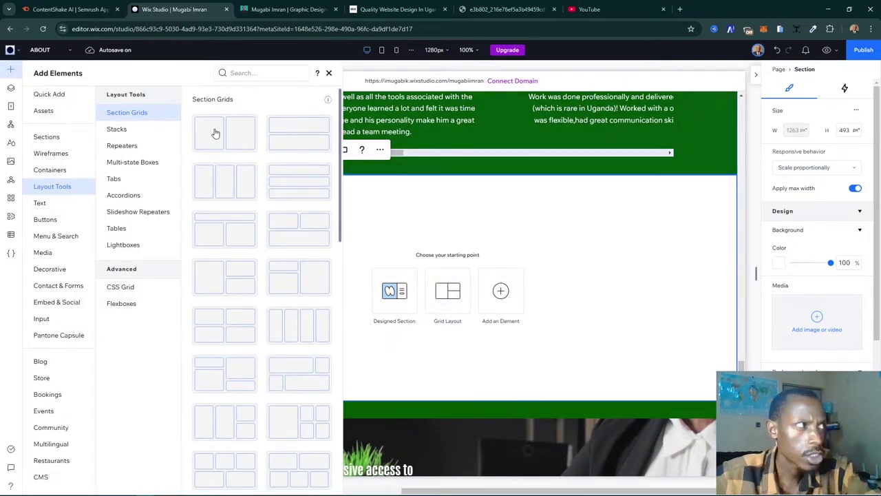
drag(216, 132, 506, 244)
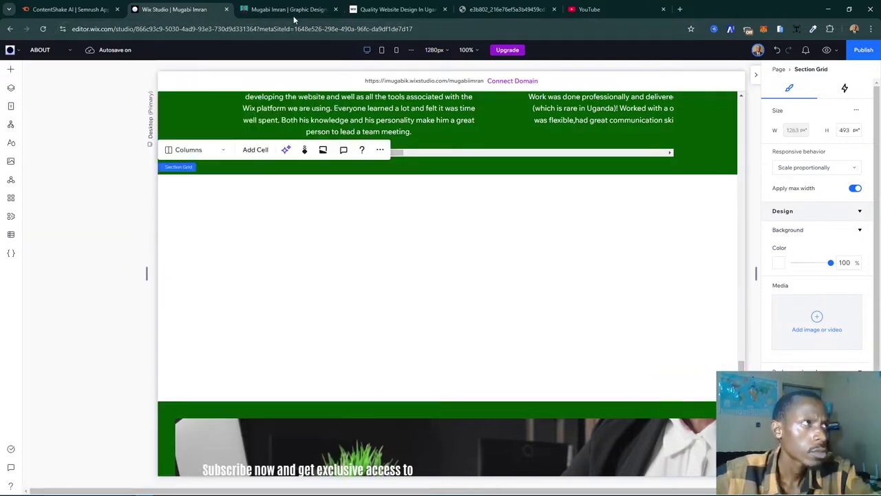
click(289, 9)
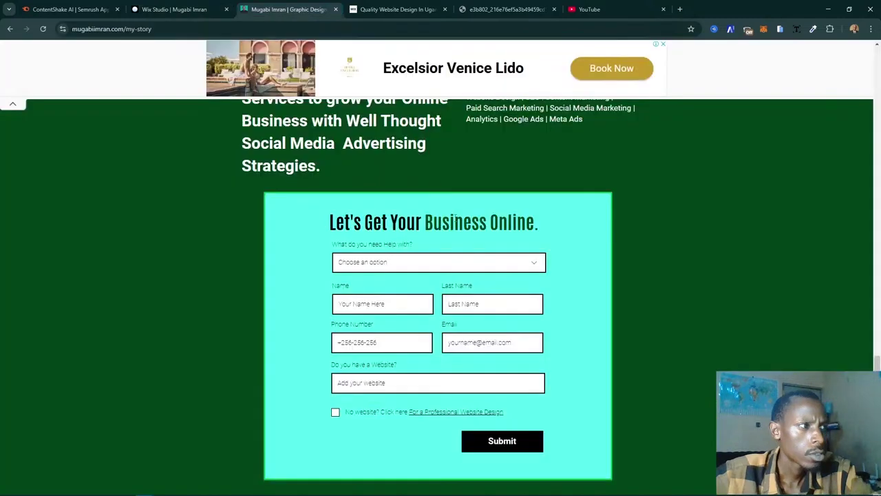
scroll(502, 293, up, 2)
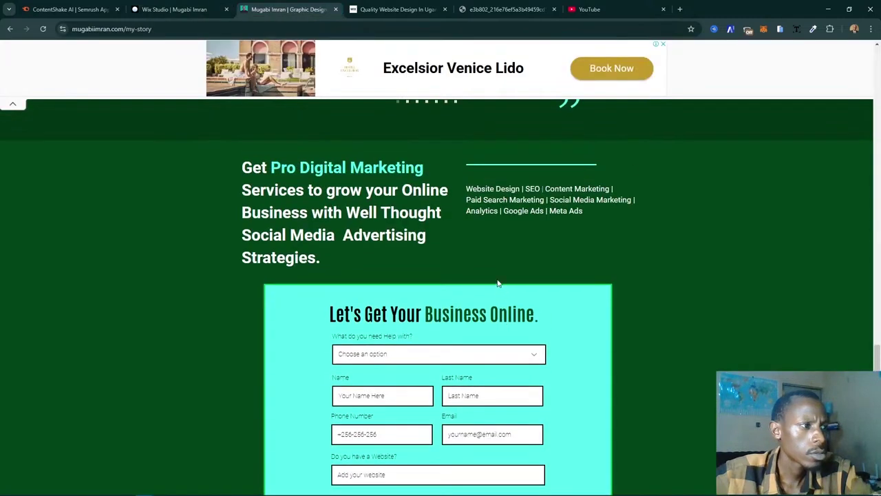
click(174, 9)
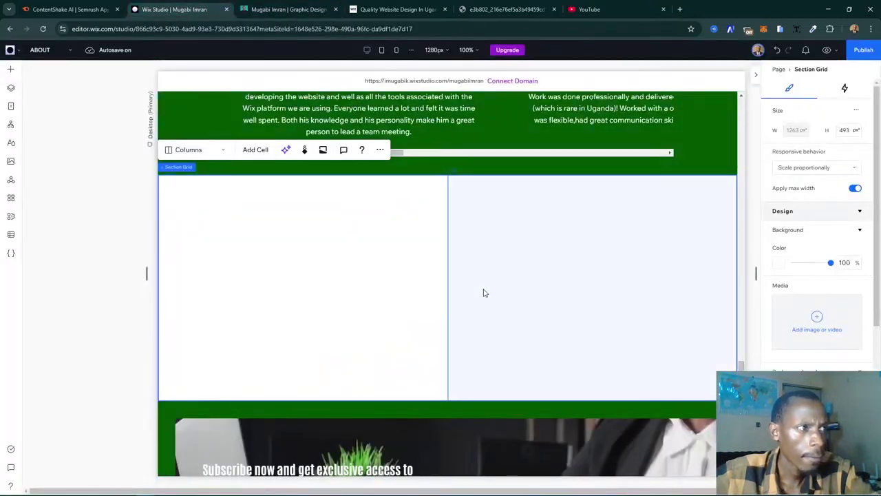
scroll(485, 293, up, 10)
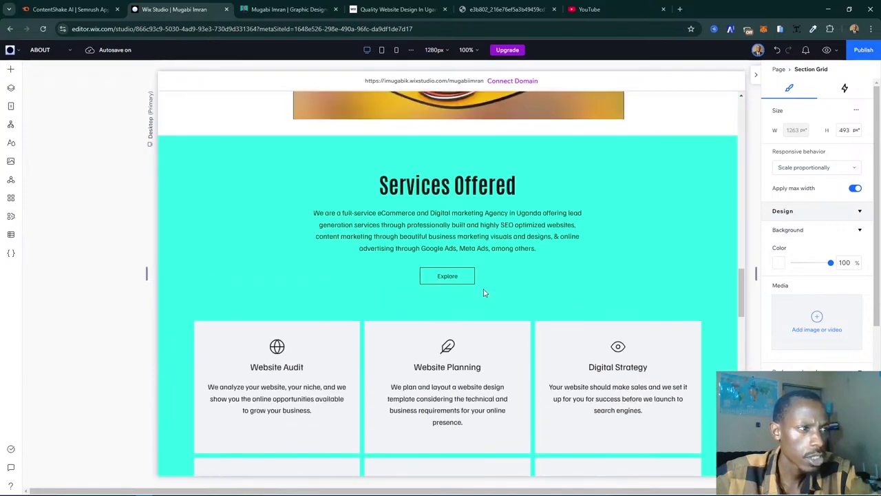
scroll(484, 293, up, 10)
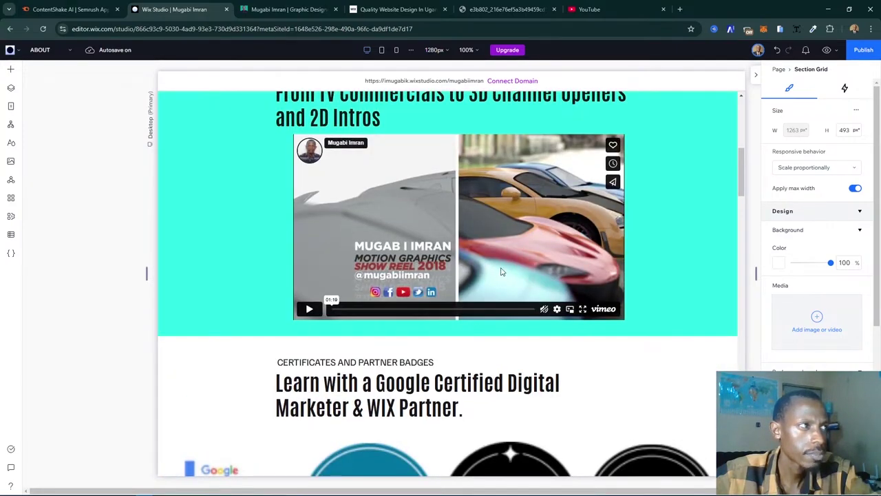
scroll(502, 272, up, 5)
scroll(502, 272, down, 8)
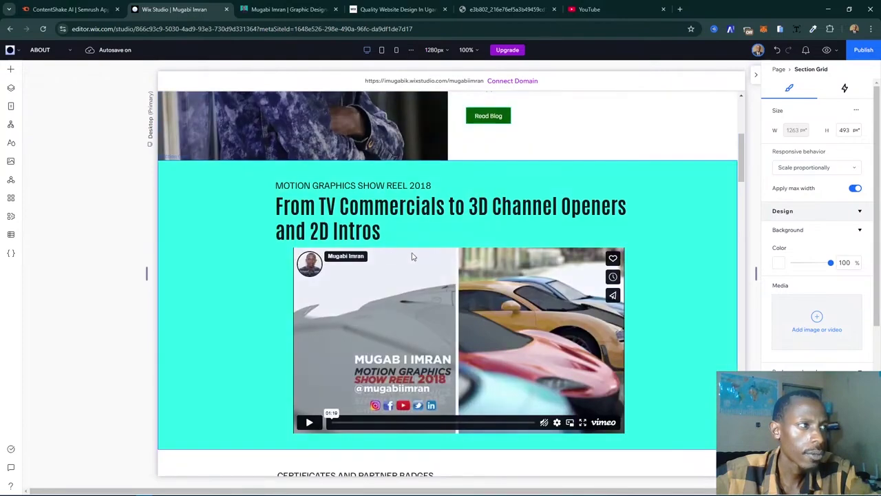
scroll(412, 254, down, 3)
scroll(413, 253, up, 6)
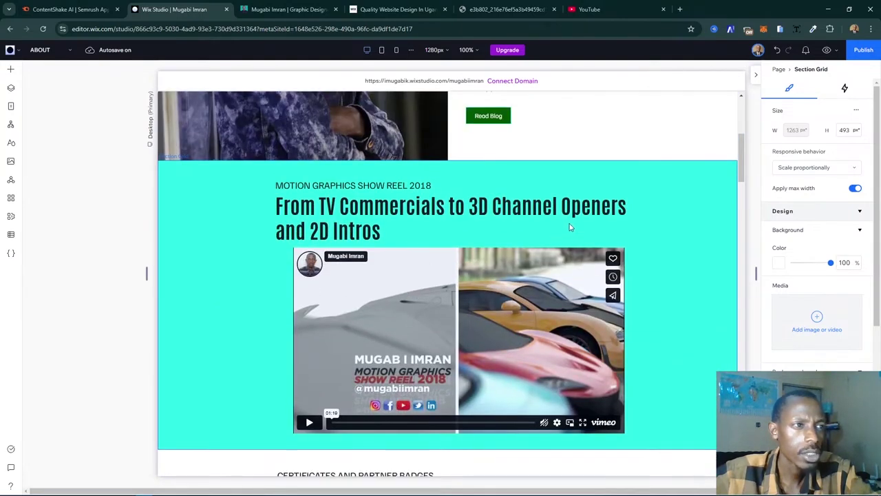
click(569, 227)
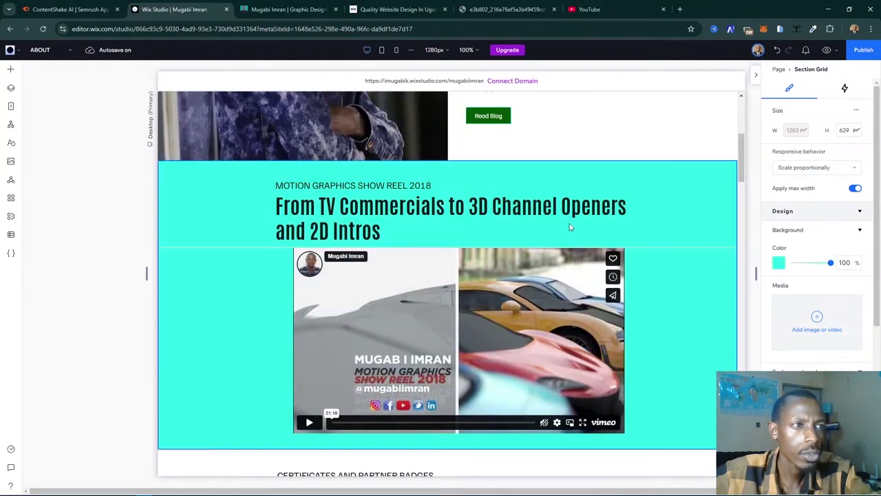
click(530, 228)
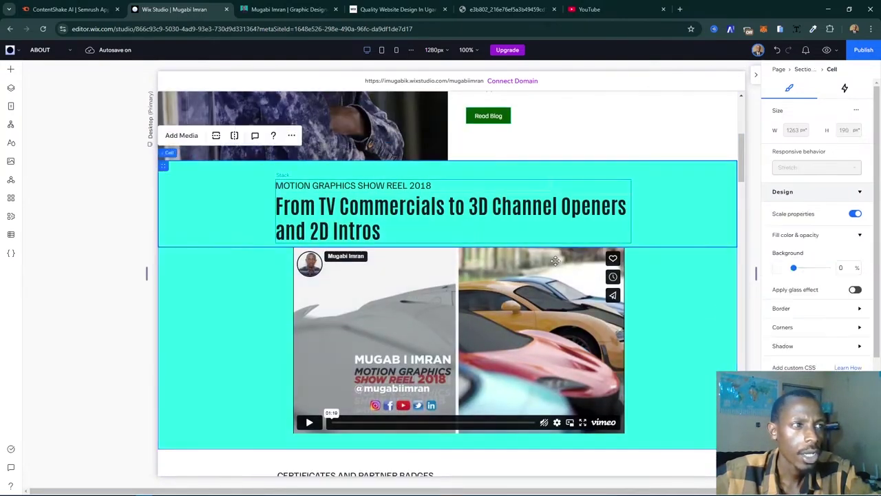
click(386, 288)
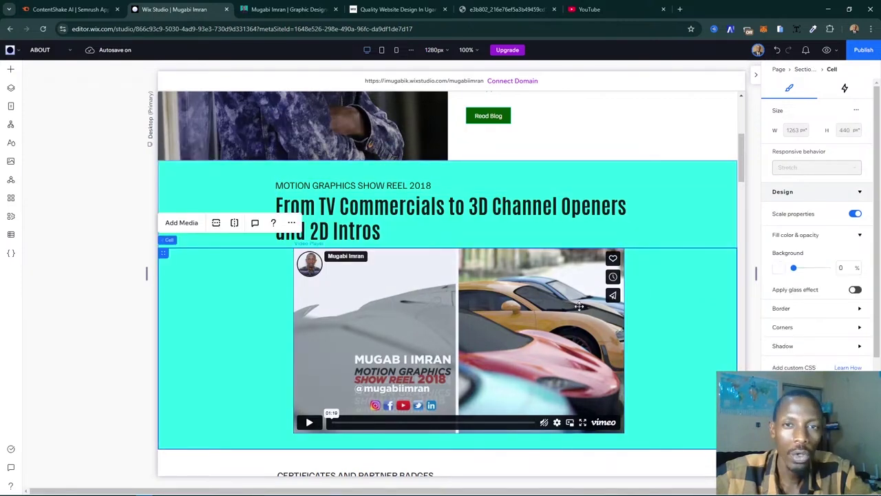
scroll(275, 269, down, 4)
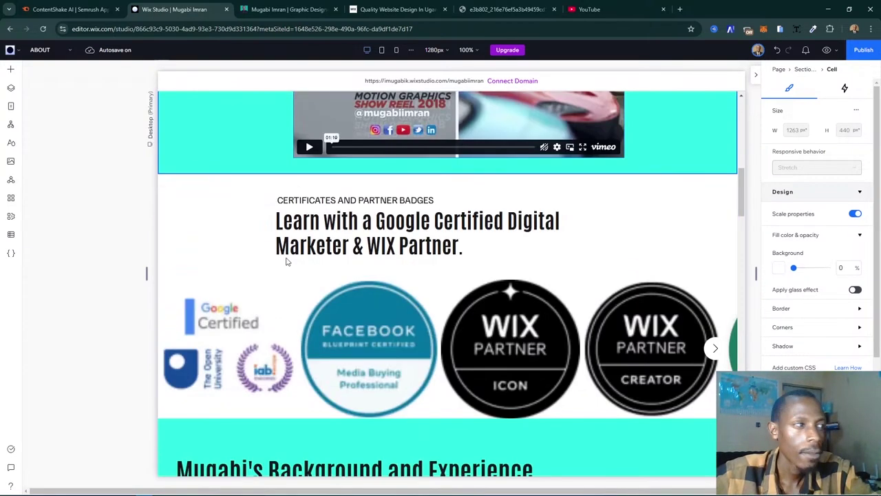
click(106, 273)
scroll(473, 279, down, 12)
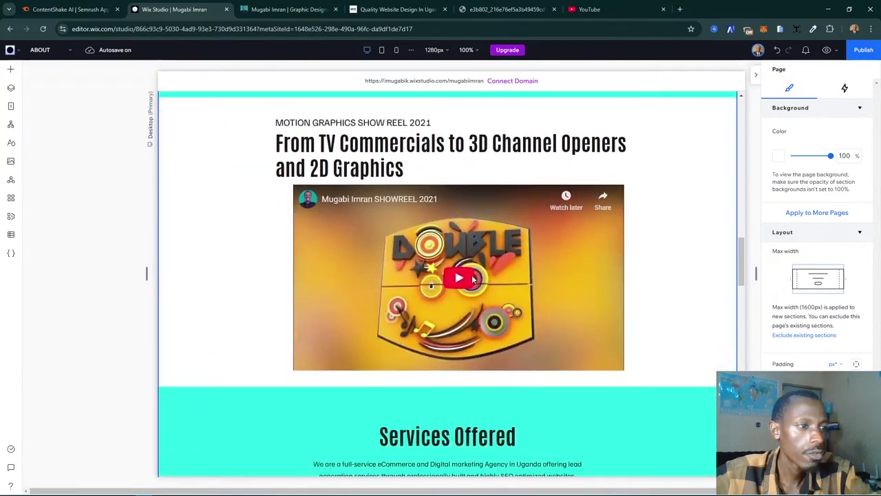
scroll(473, 279, up, 10)
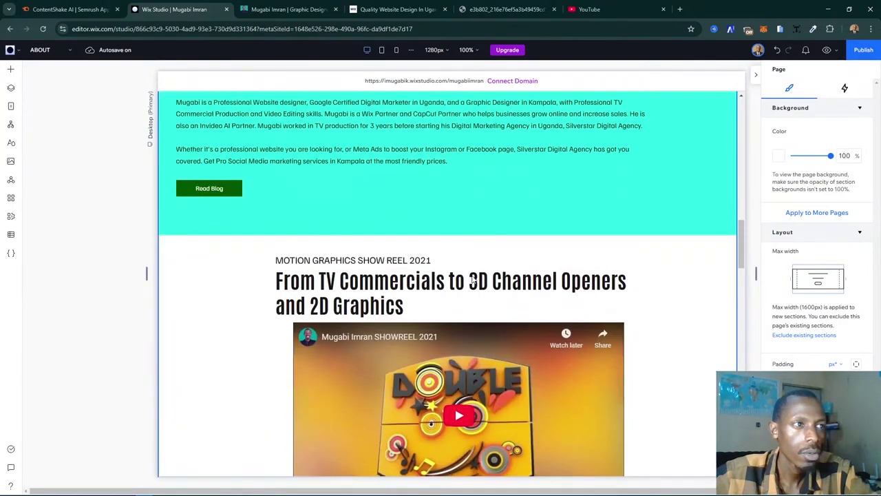
scroll(472, 279, down, 8)
scroll(473, 279, up, 3)
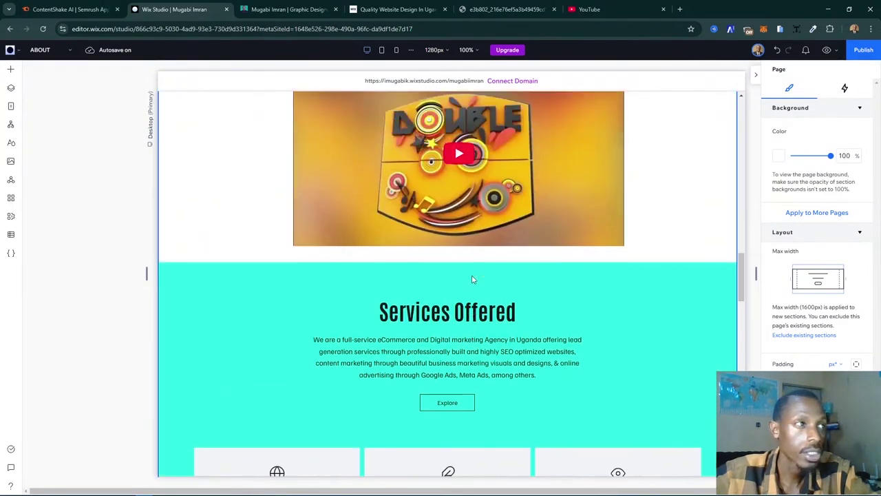
scroll(471, 274, up, 1)
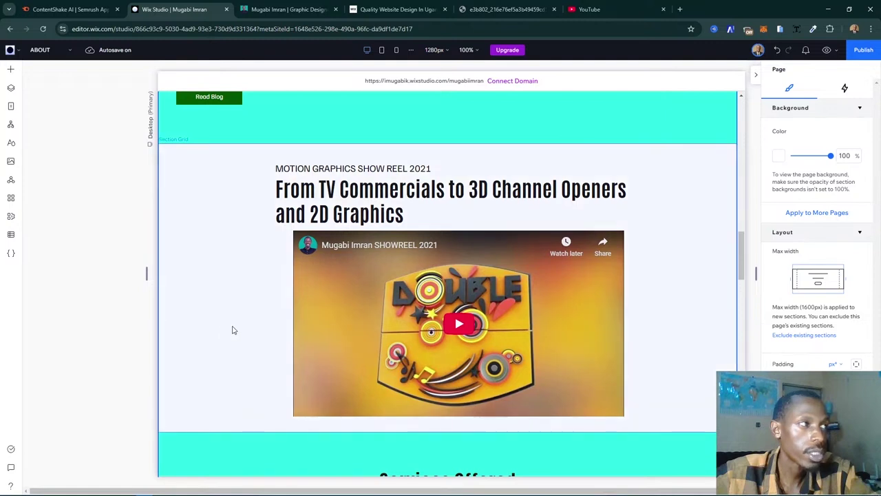
click(234, 328)
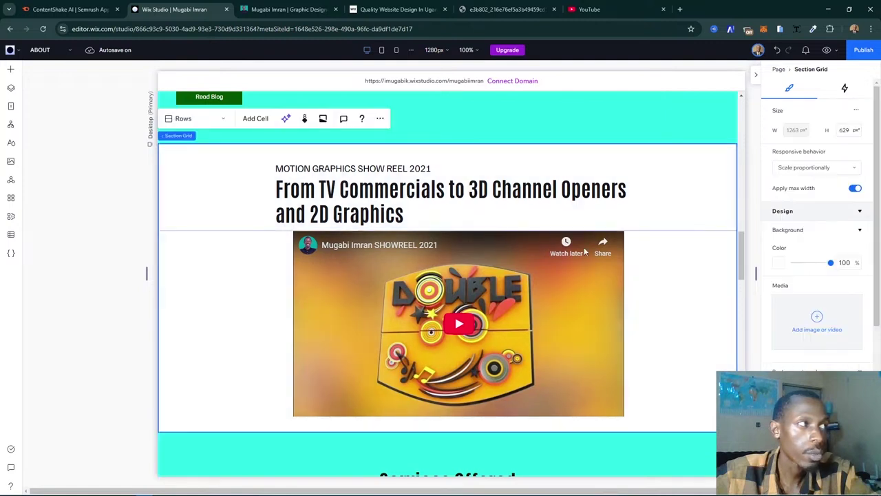
- Duplicate the showreel Section Grid and scroll down to check the copy
right_click(380, 310)
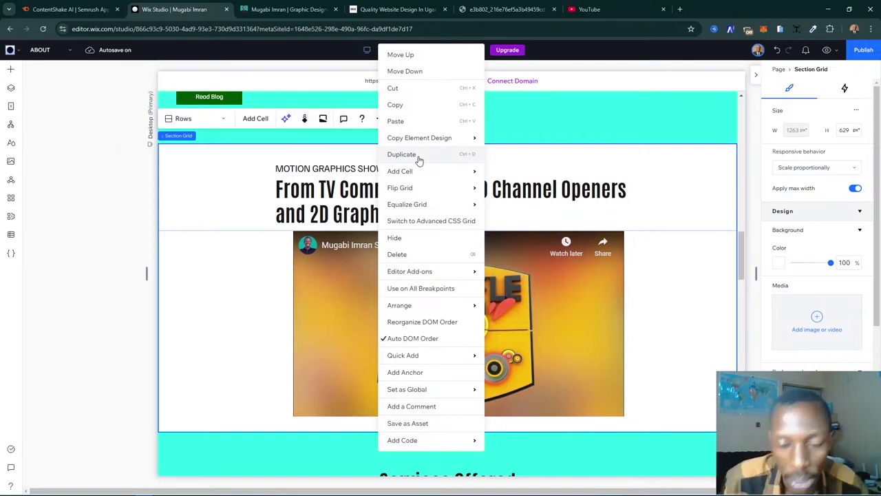
click(401, 155)
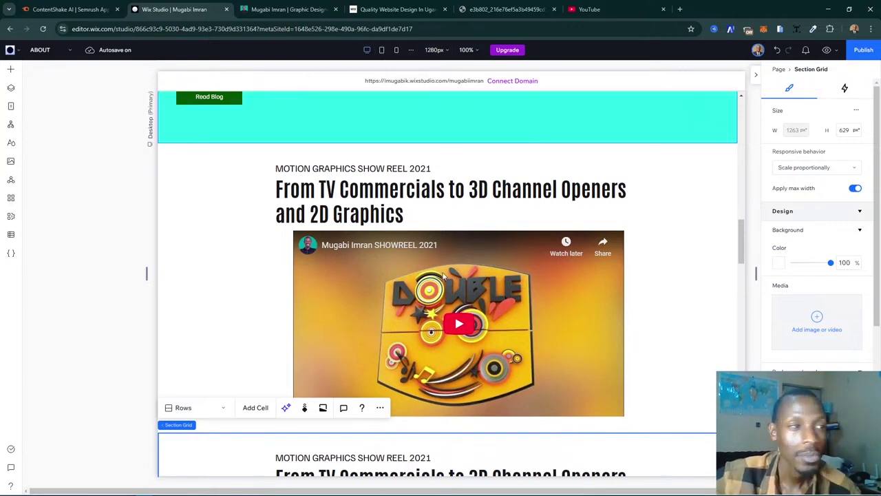
scroll(443, 276, down, 5)
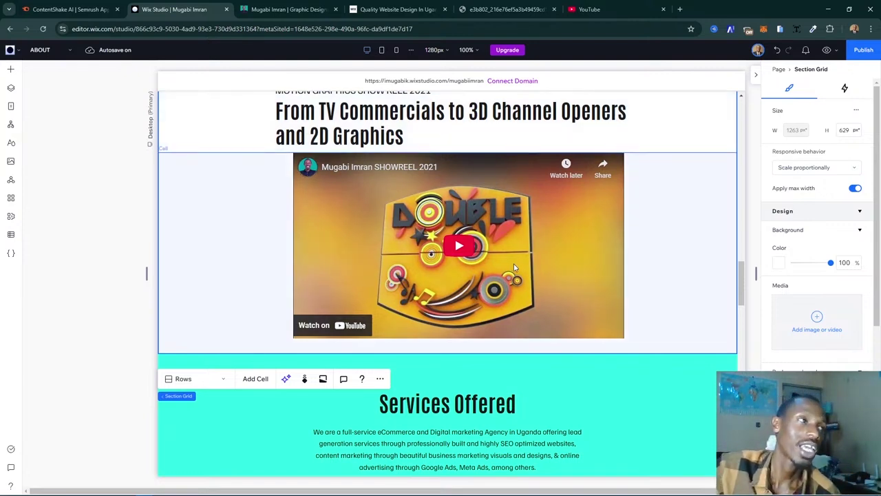
scroll(510, 256, up, 3)
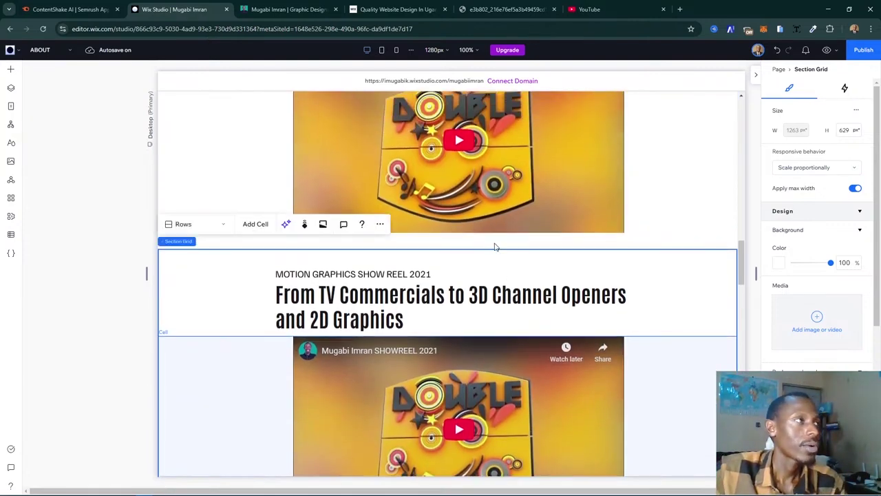
scroll(493, 244, down, 2)
- On the live site, select the services keyword line beside the Get Pro Digital Marketing heading
click(274, 8)
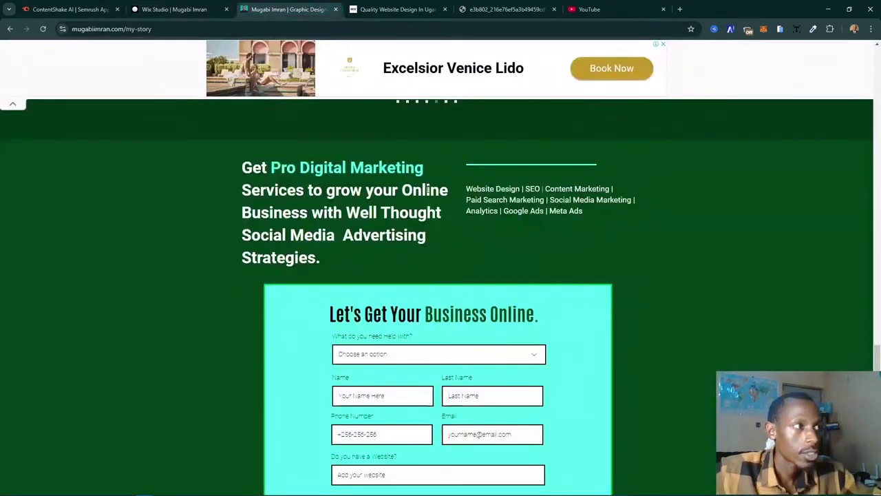
triple_click(378, 221)
click(546, 210)
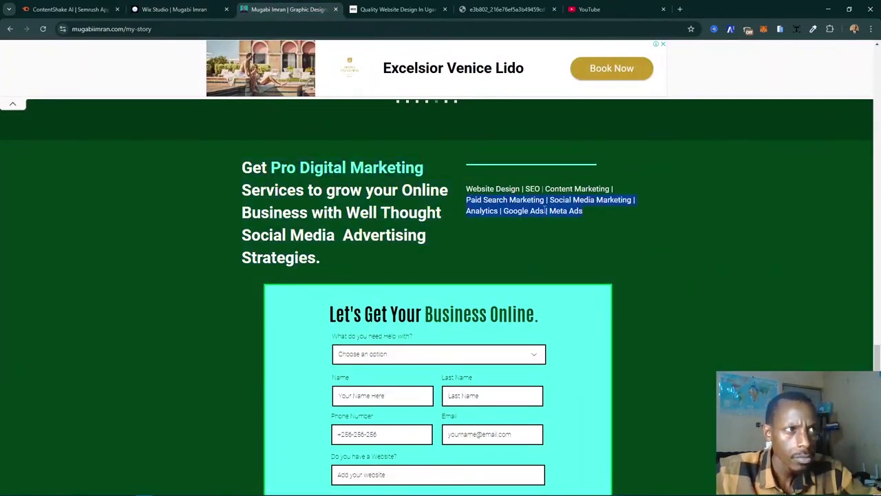
drag(591, 214, 467, 189)
key(ctrl+c)
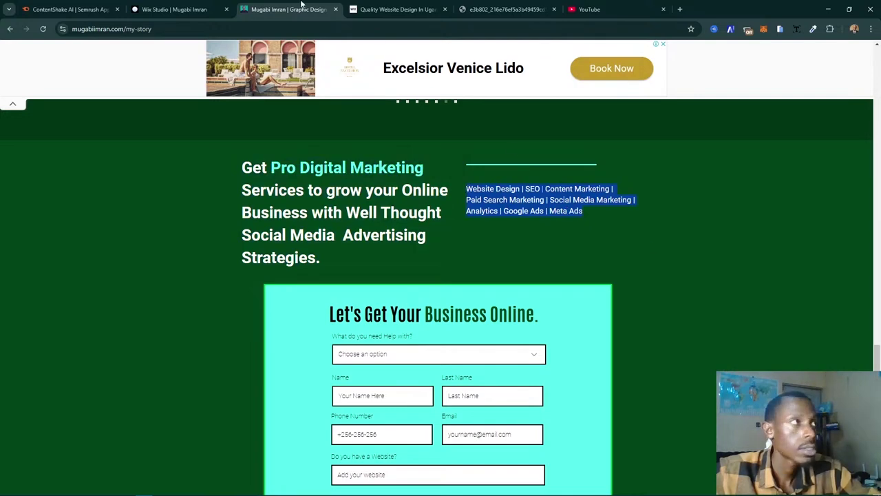
- Widen the MOTION GRAPHICS SHOW REEL 2021 label's text box to 766 px
click(180, 9)
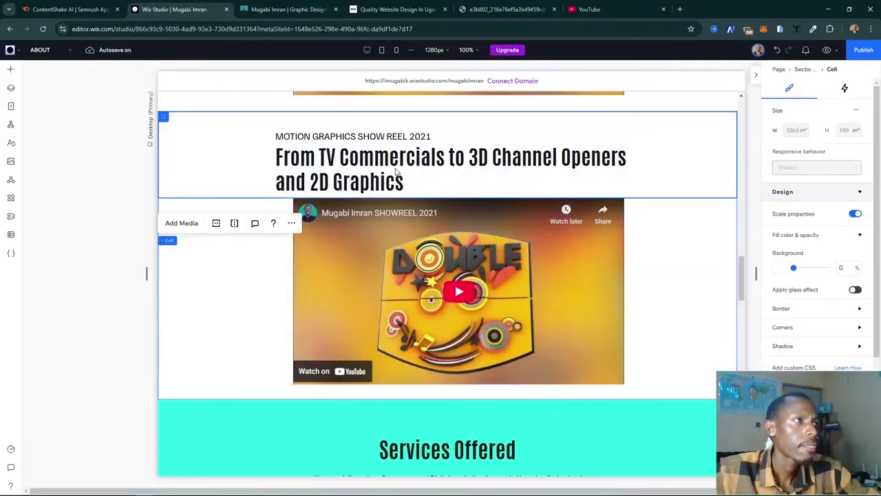
click(378, 136)
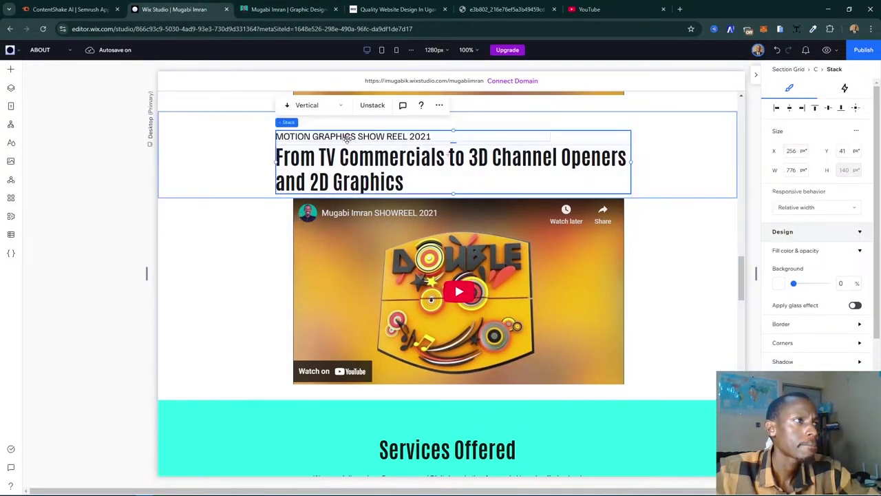
click(344, 135)
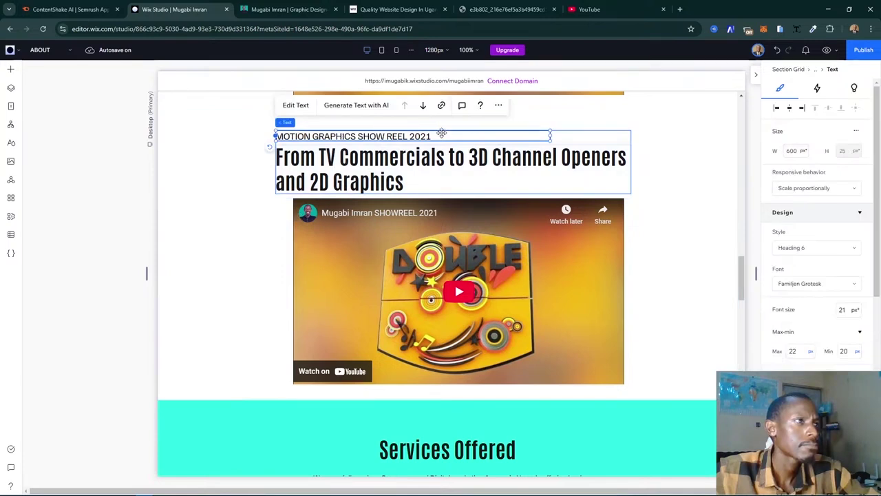
drag(554, 136, 626, 137)
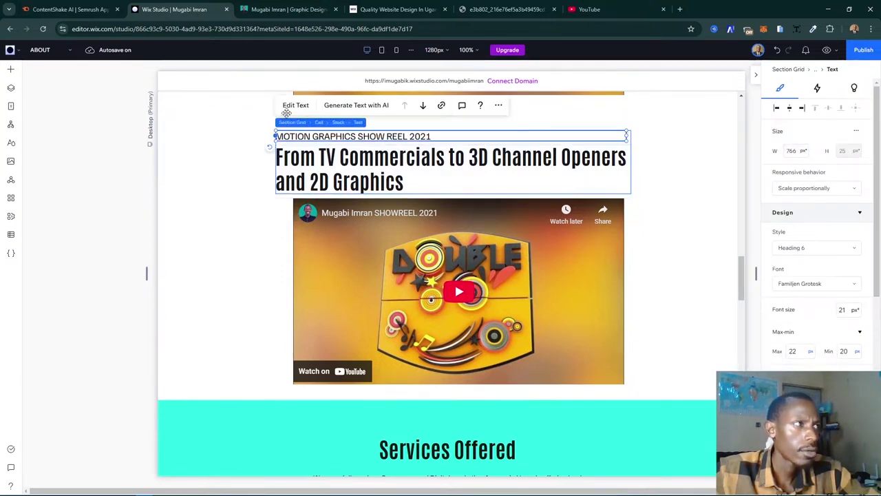
- Retype the small label as 'FOR PRO DIGITAL MARKETING SERVICES', using the live site's wording
click(295, 105)
key(ctrl+v)
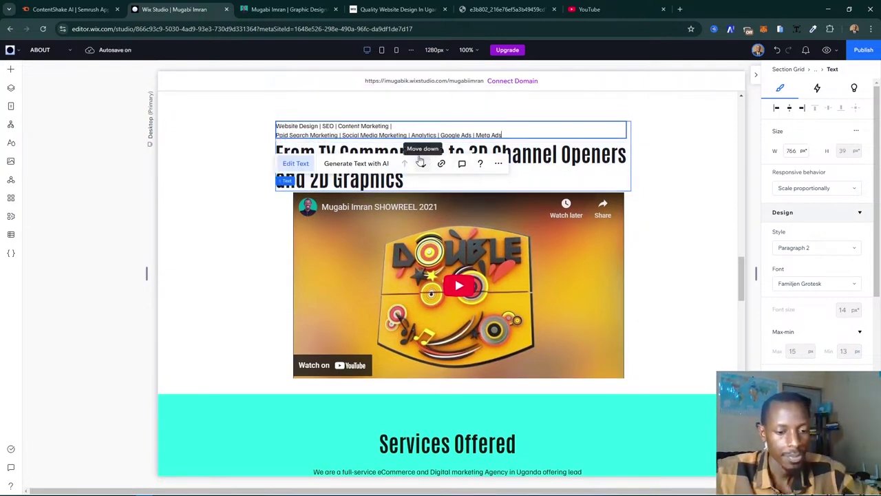
key(ctrl+z)
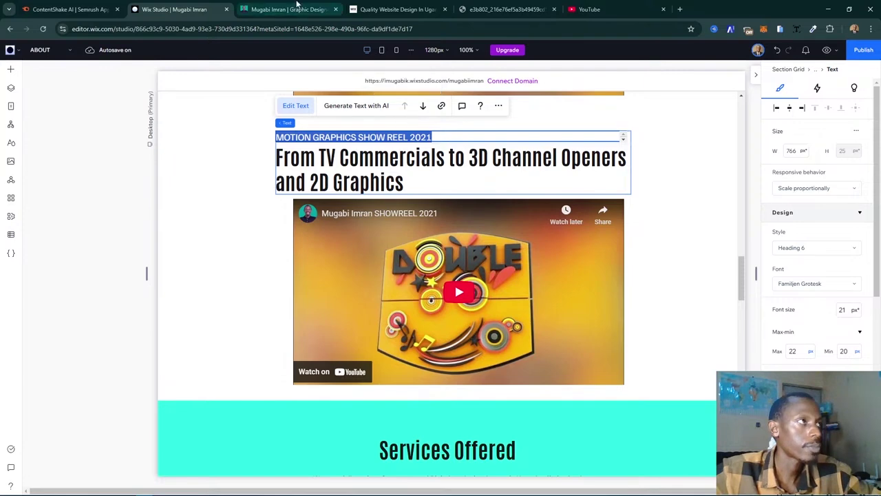
click(298, 9)
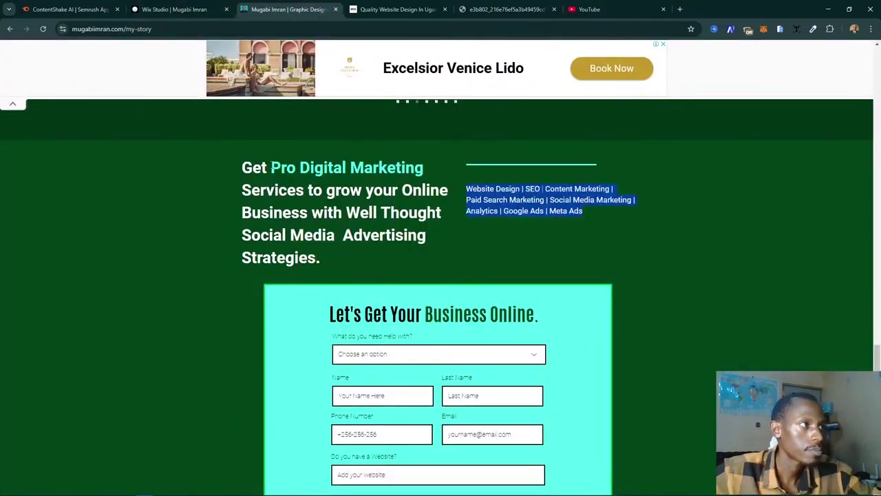
drag(270, 168, 423, 168)
click(174, 9)
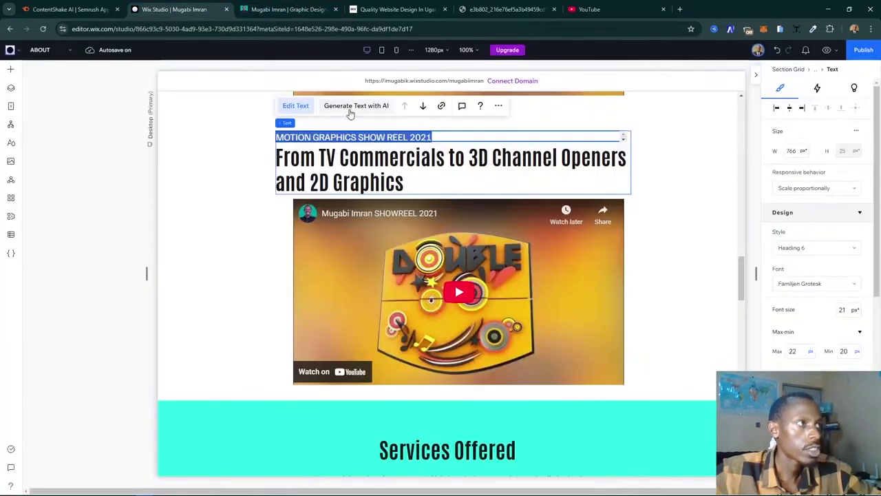
text(pro)
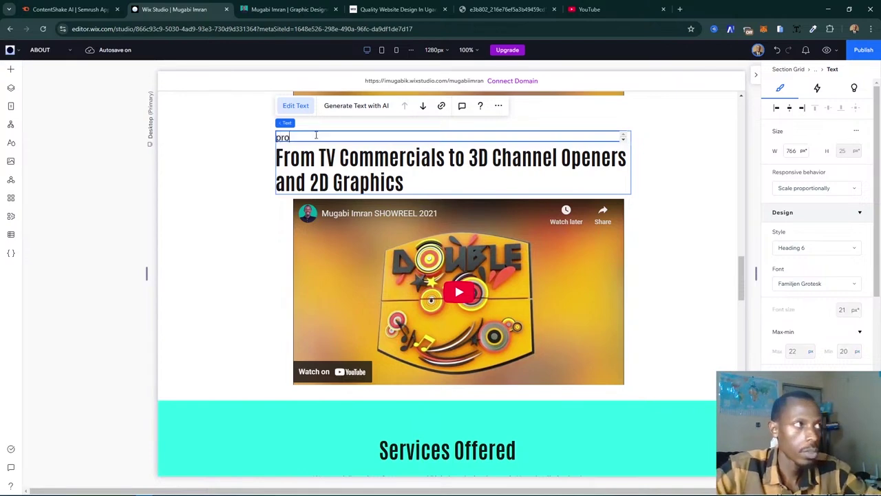
key(BackSpace)
key(BackSpace)
text(O)
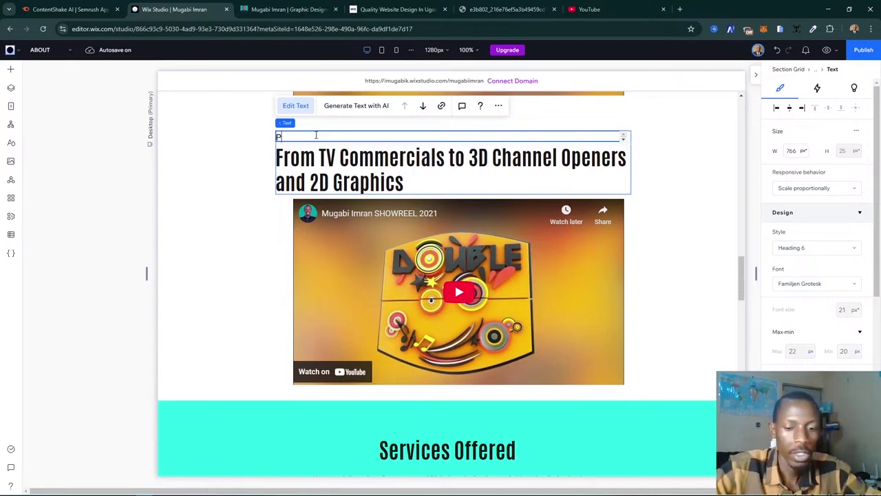
text(RO DIGITAL)
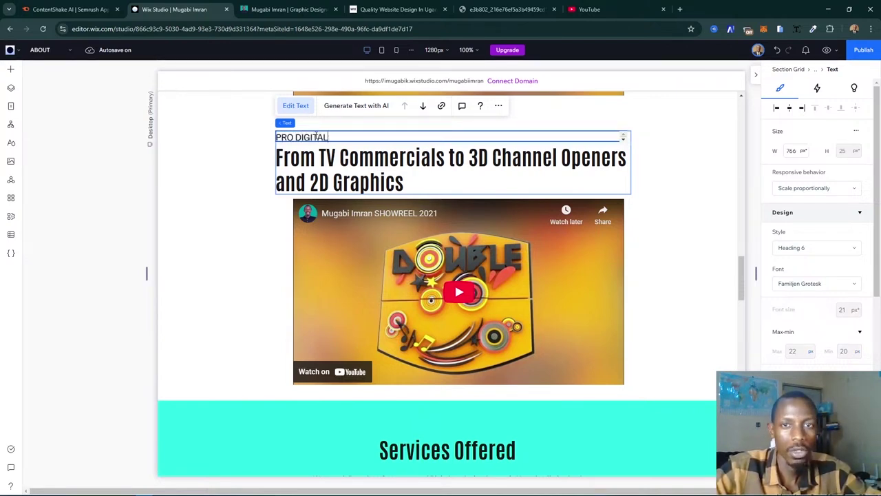
text( MARKETING SER)
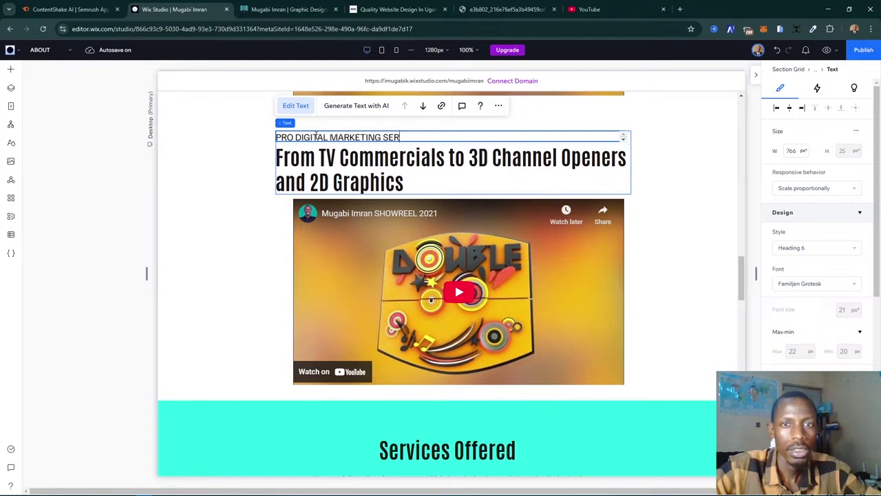
text(VICES)
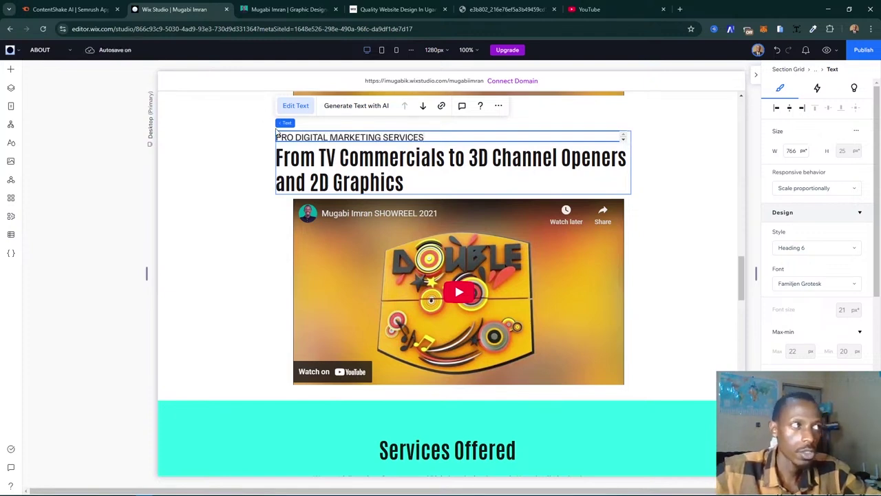
text(FOR)
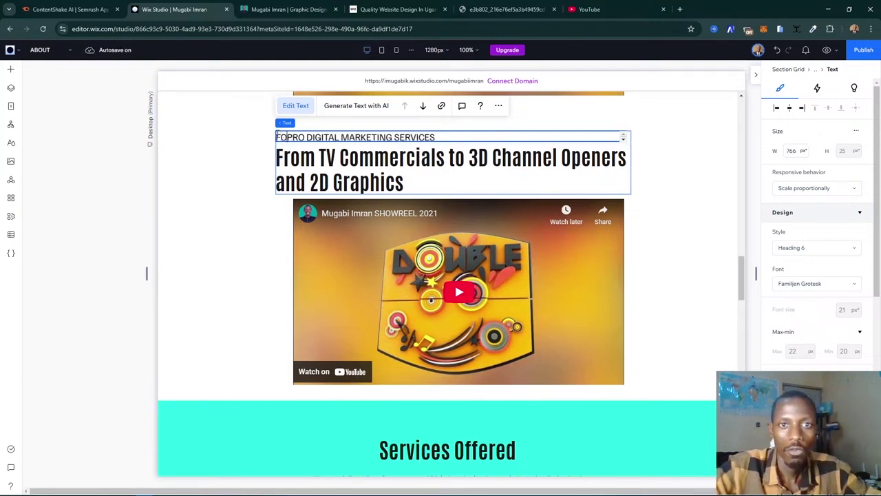
- Select the whole services paragraph on the live site for reuse
click(288, 9)
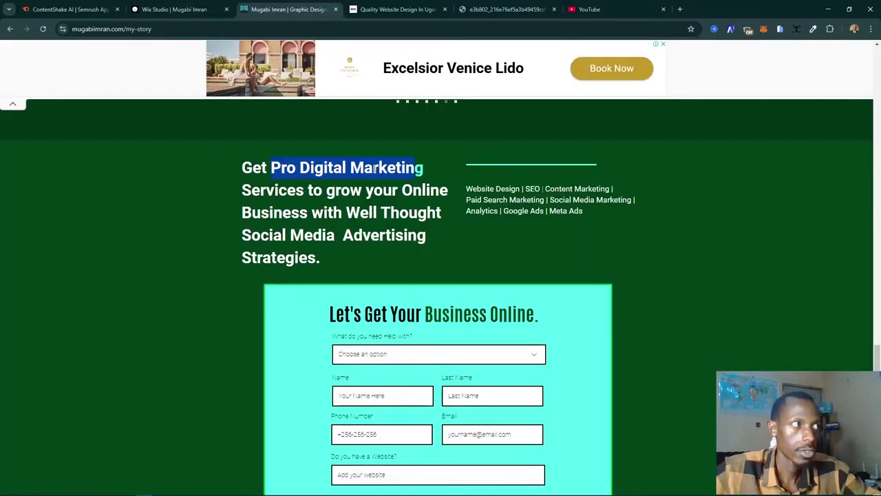
click(291, 194)
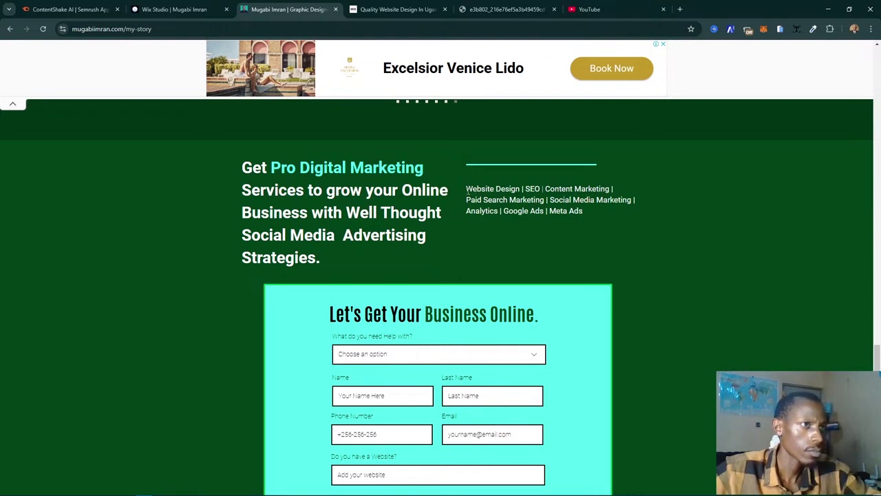
drag(493, 200, 610, 219)
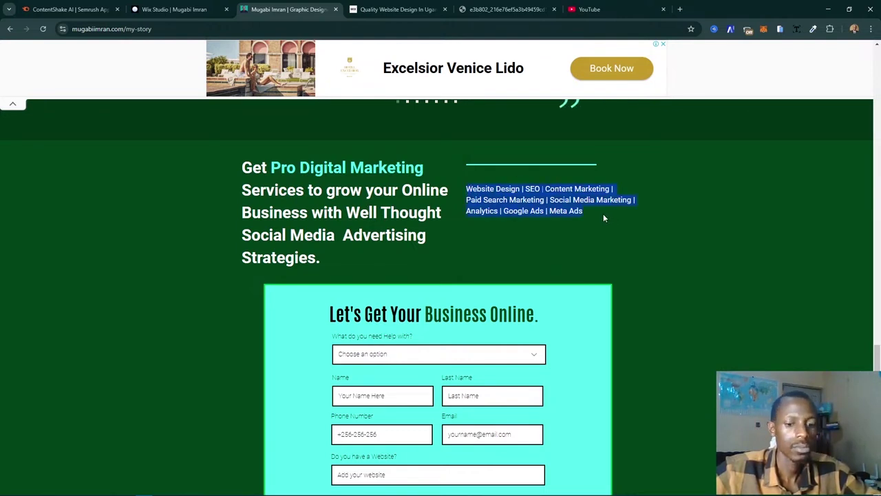
click(174, 9)
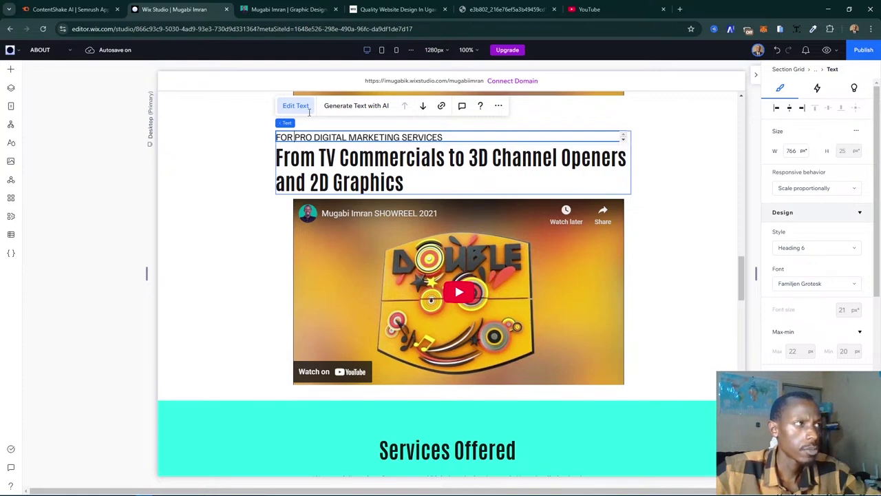
- Replace the large heading with the services sentence copied from the live site
click(308, 109)
text(Website Design | SEO | Content Marketing |)
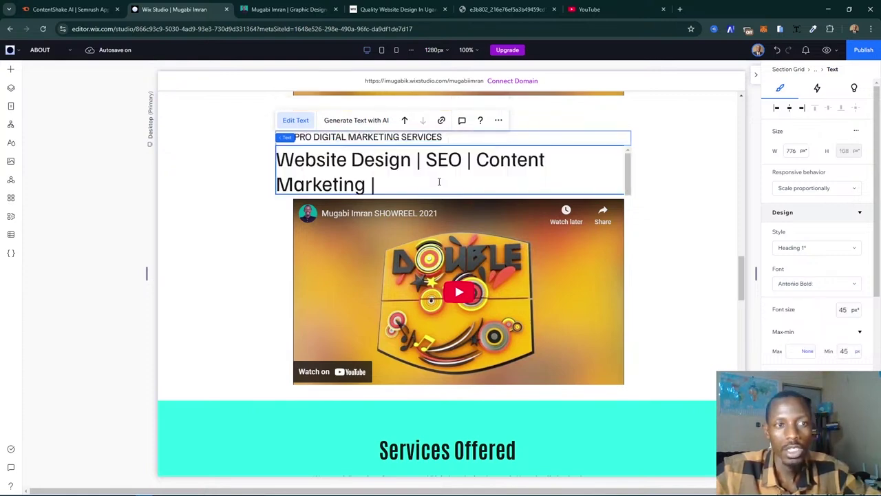
key(ctrl+z)
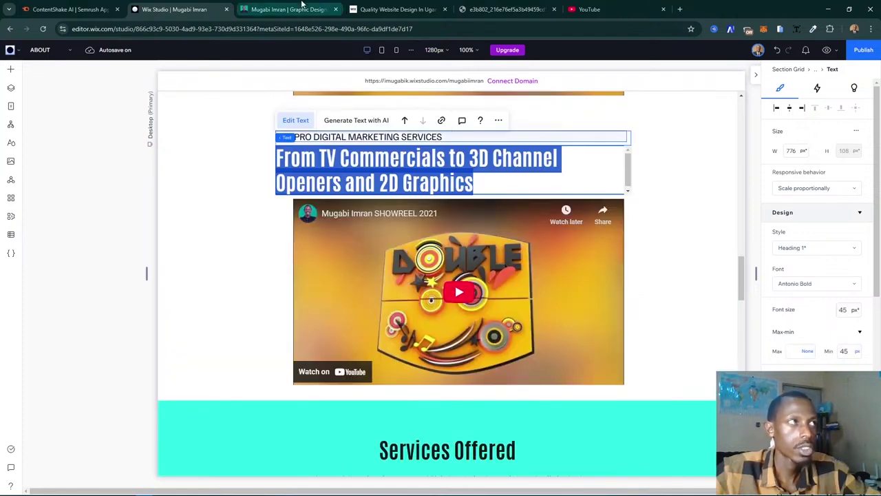
key(ctrl+Tab)
drag(331, 259, 245, 196)
key(ctrl+c)
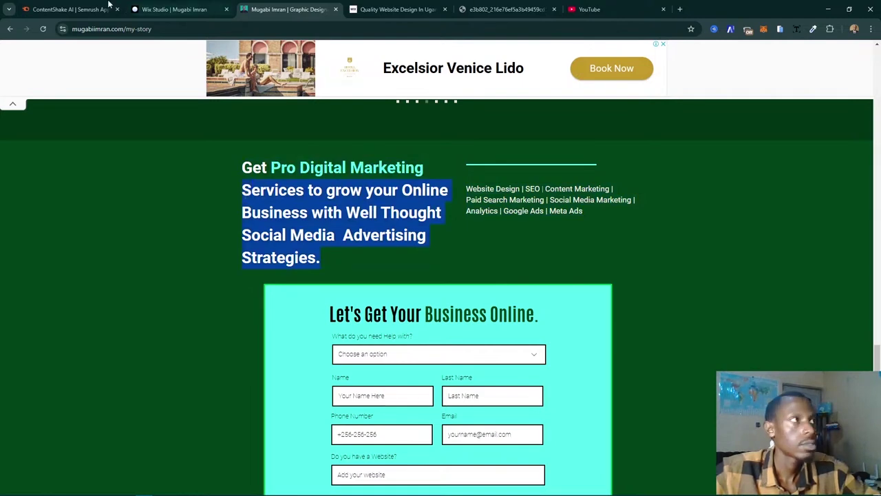
click(174, 9)
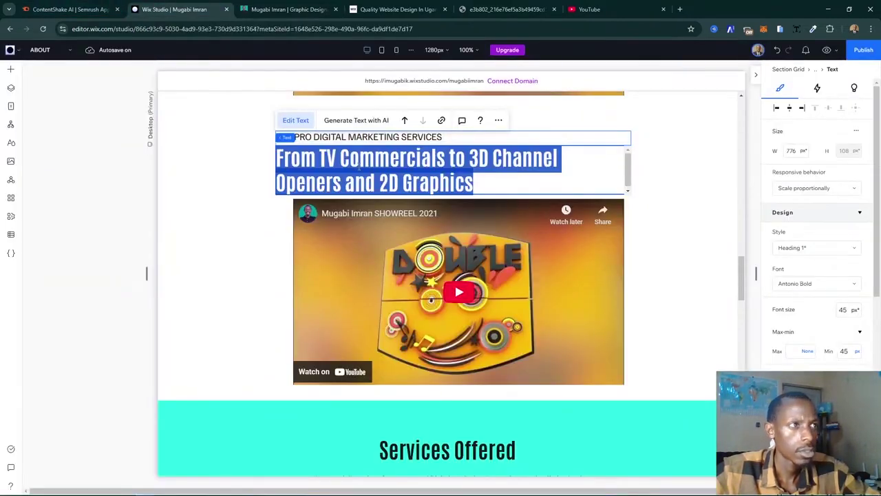
key(ctrl+v)
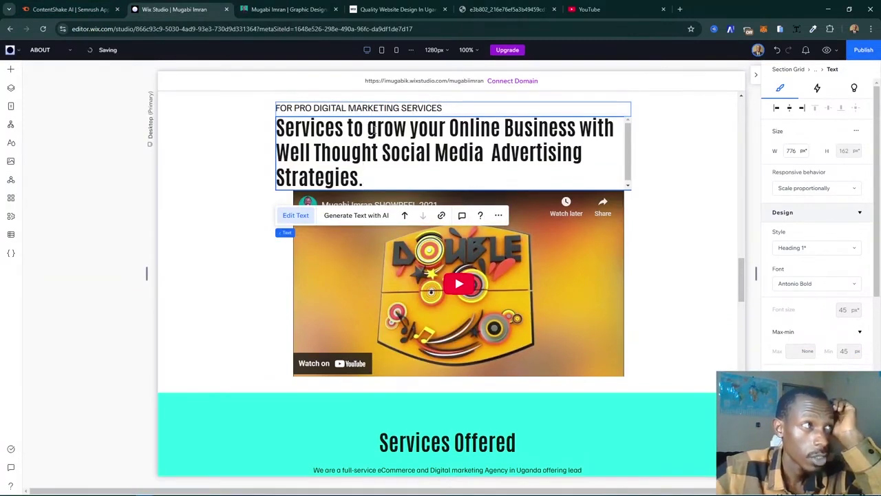
- Trim the leftover opening words, capitalise 'Grow', and change 'Social Media Advertising' to 'Digital Marketing'
drag(377, 131, 284, 117)
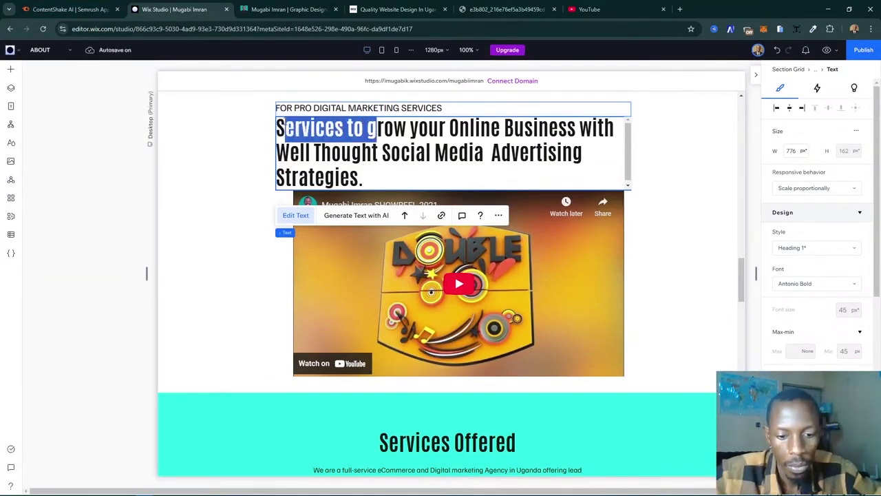
key(BackSpace)
key(BackSpace)
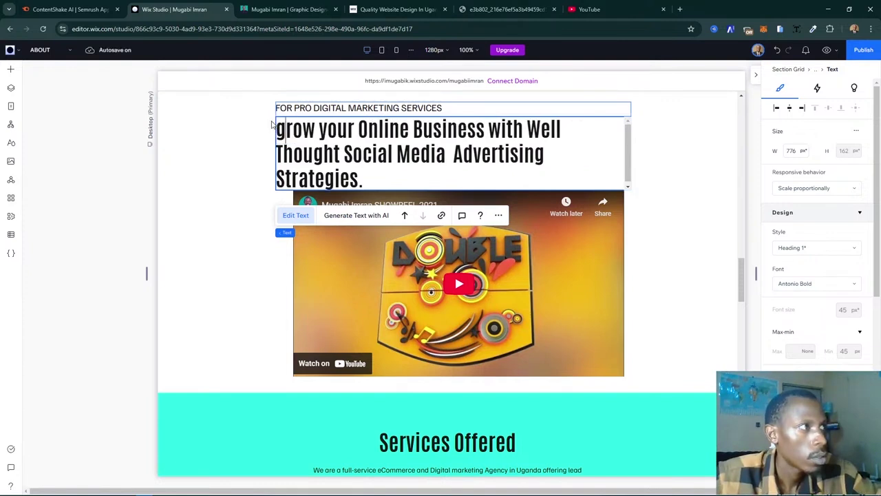
key(shift+Right)
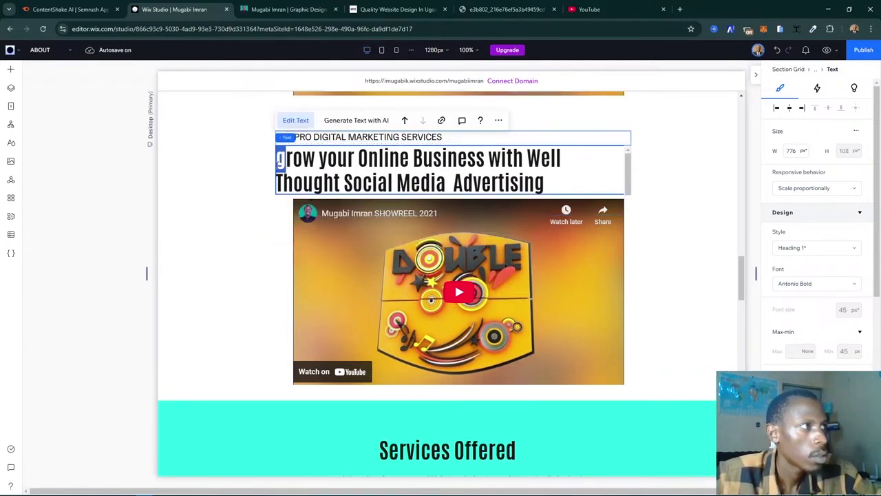
text(G)
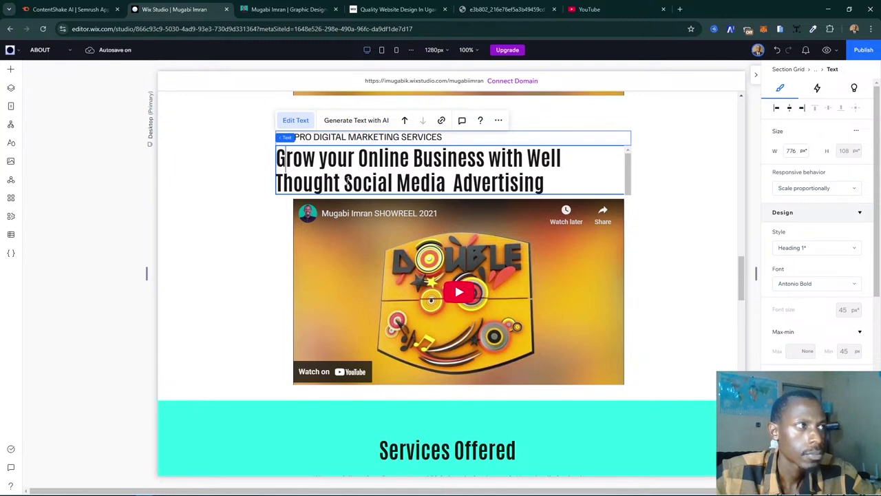
drag(343, 181, 562, 181)
text(Digital)
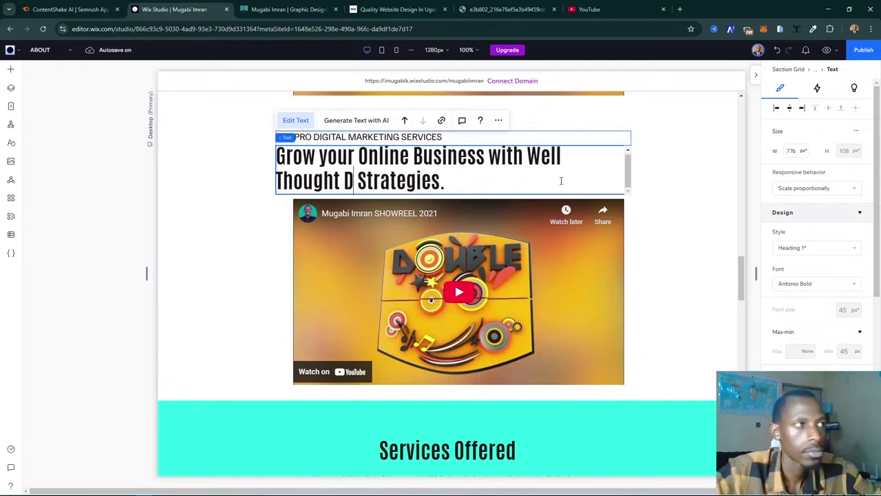
key(BackSpace)
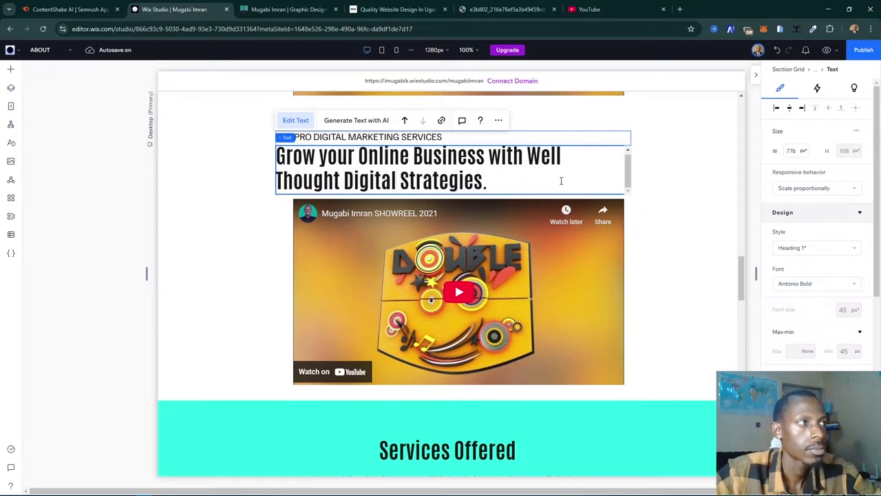
text(a)
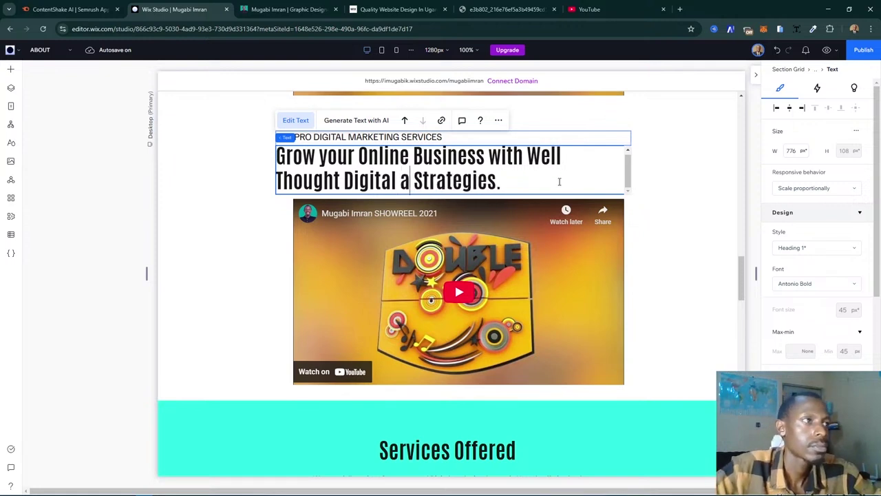
key(BackSpace)
text(Marketing)
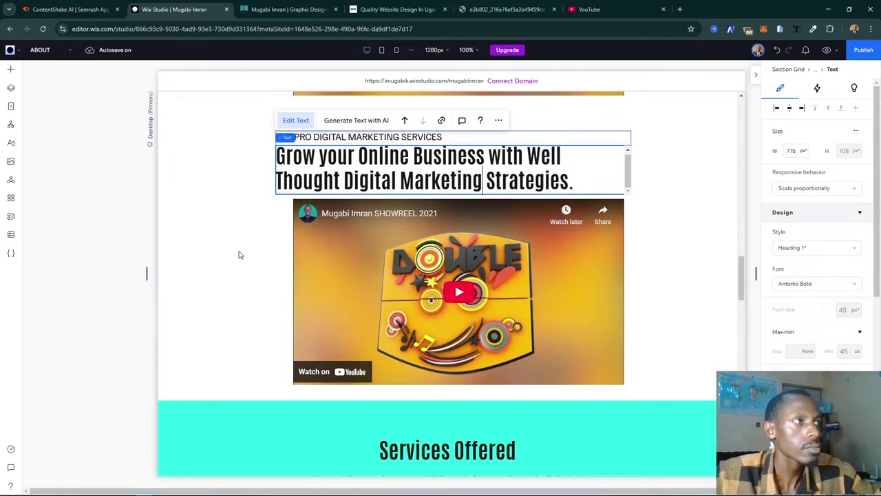
click(239, 255)
- Centre-align the MOTION GRAPHICS SHOW REEL 2021 label
scroll(479, 202, up, 4)
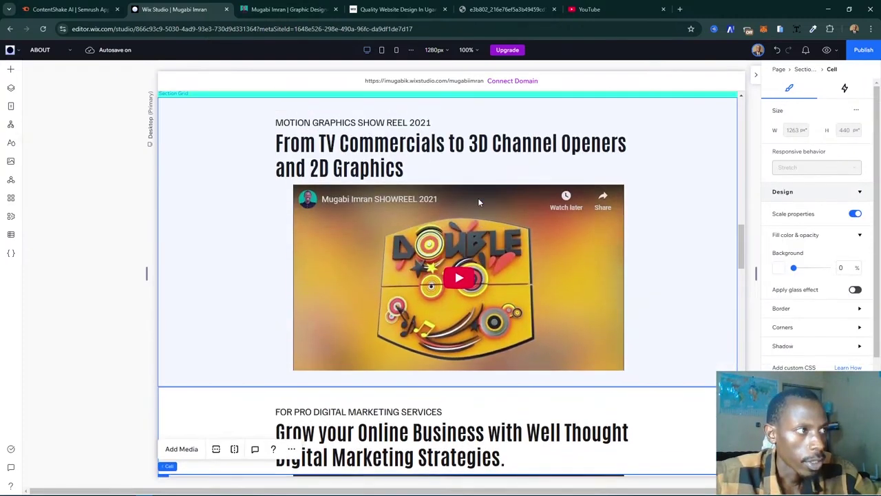
scroll(479, 201, up, 2)
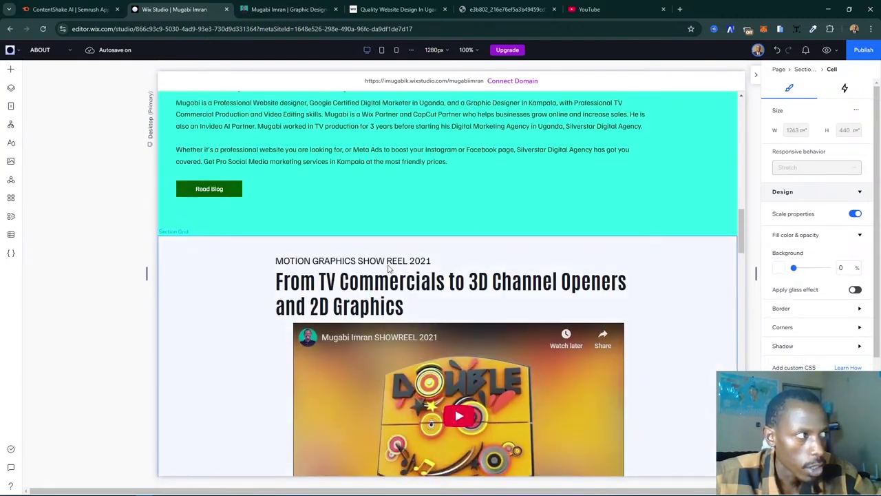
click(391, 269)
click(399, 265)
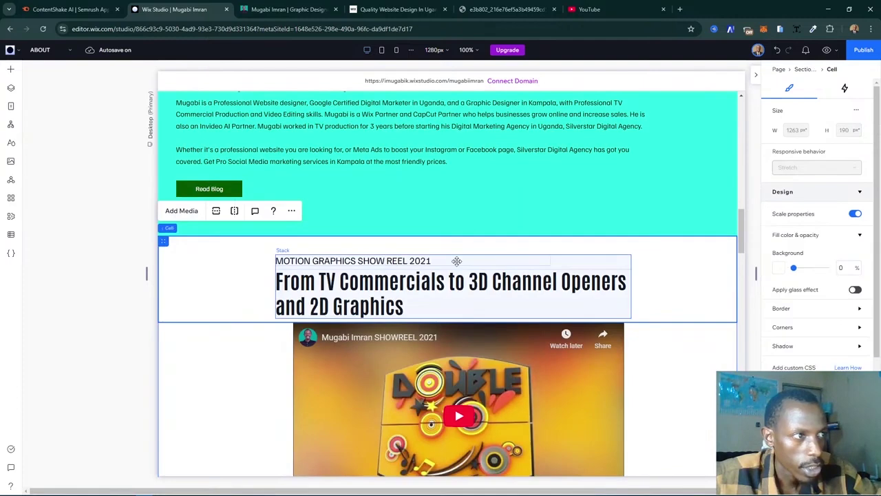
click(463, 261)
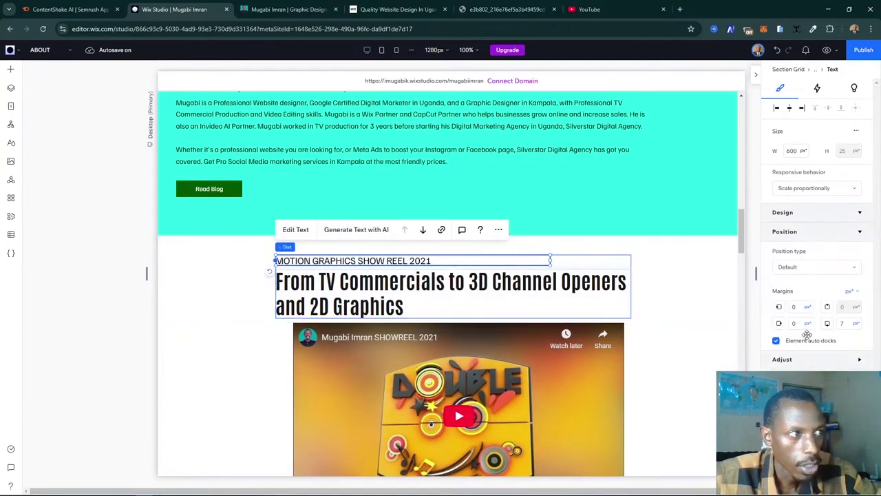
scroll(806, 337, down, 5)
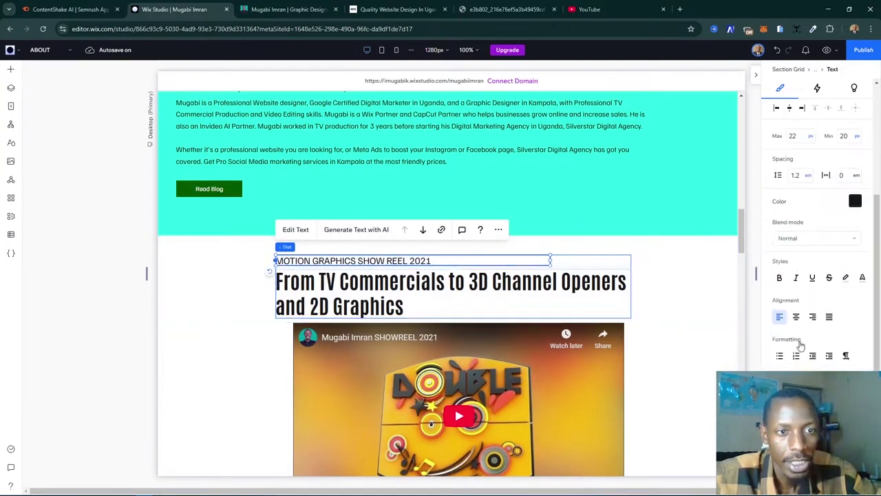
scroll(801, 346, down, 1)
click(797, 303)
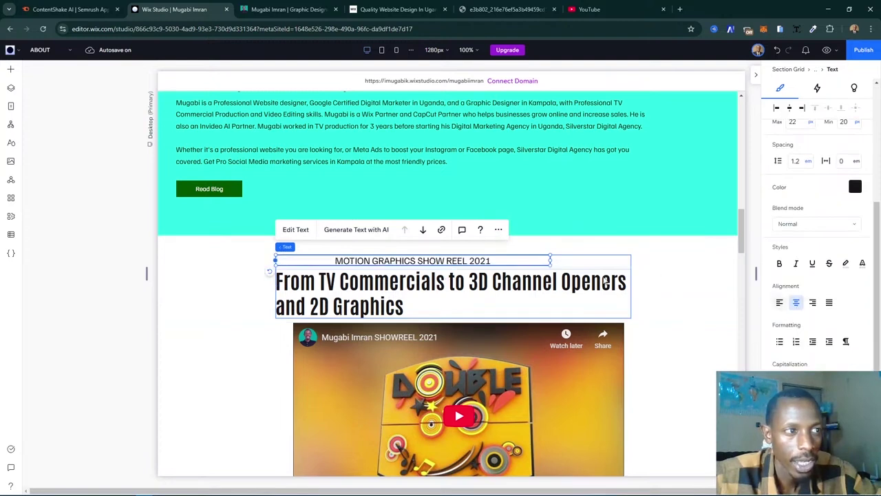
- Centre-align the From TV Commercials heading and move the label centred above it
click(459, 298)
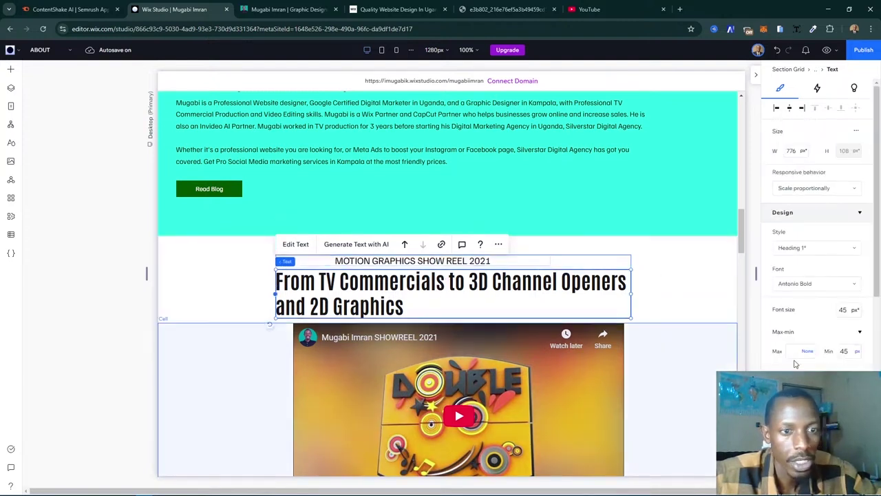
scroll(797, 364, down, 4)
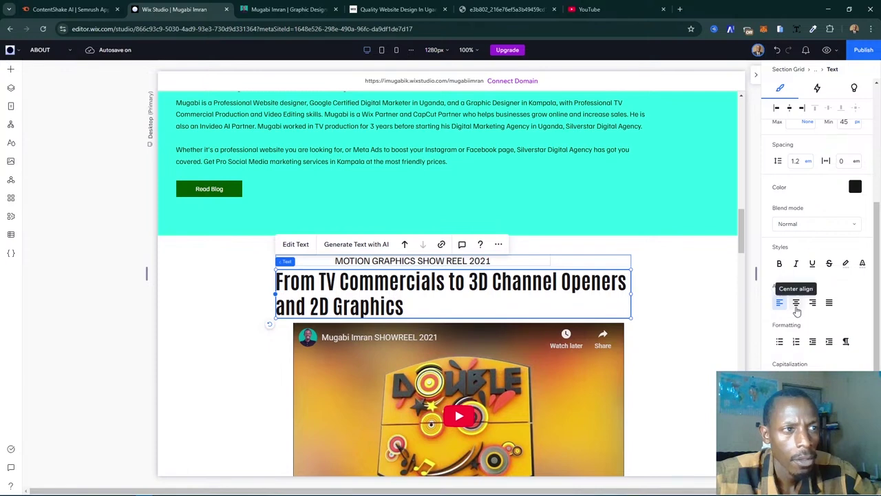
click(796, 309)
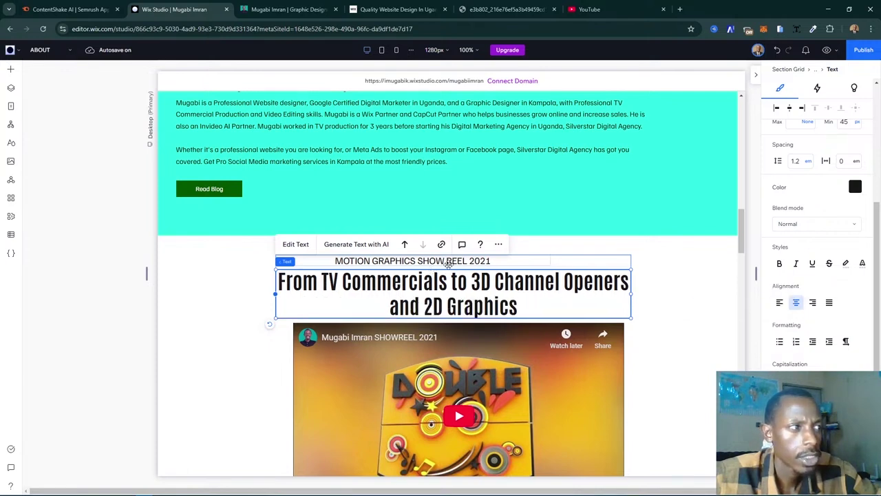
drag(451, 264, 507, 263)
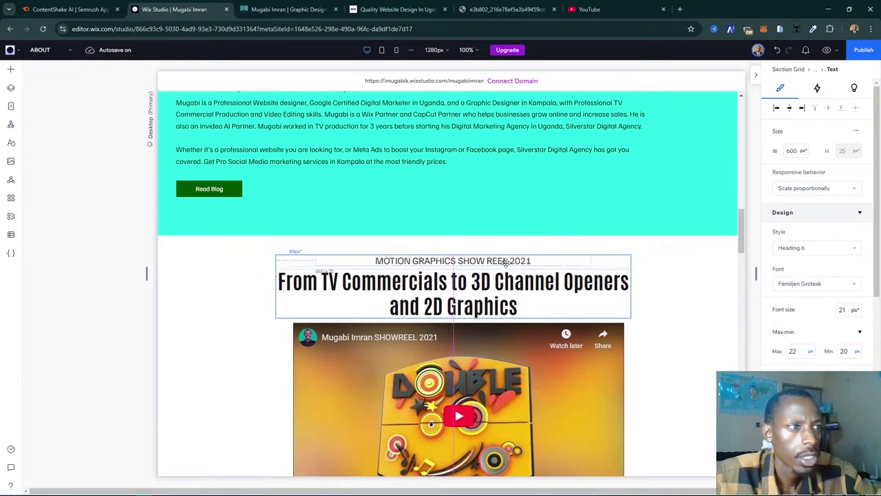
drag(507, 265, 508, 264)
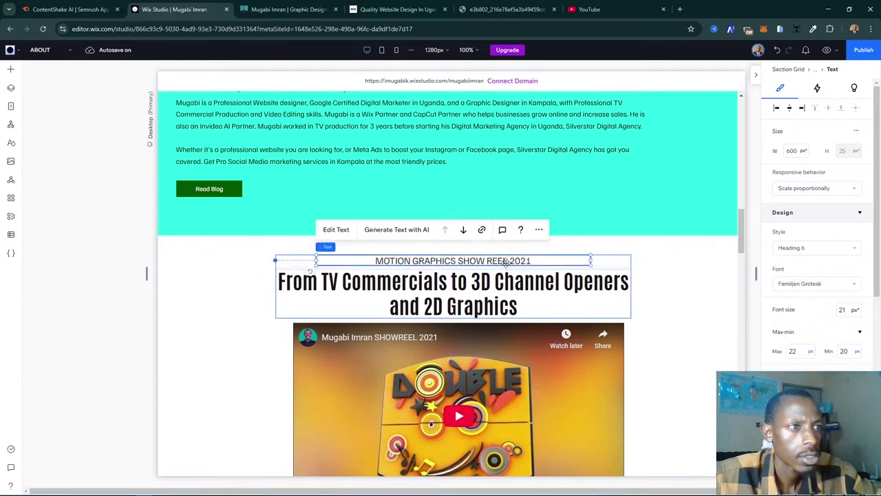
scroll(597, 281, up, 3)
- Select the 2018 show reel heading, then the cell holding the 2021 show reel heading
scroll(601, 282, up, 9)
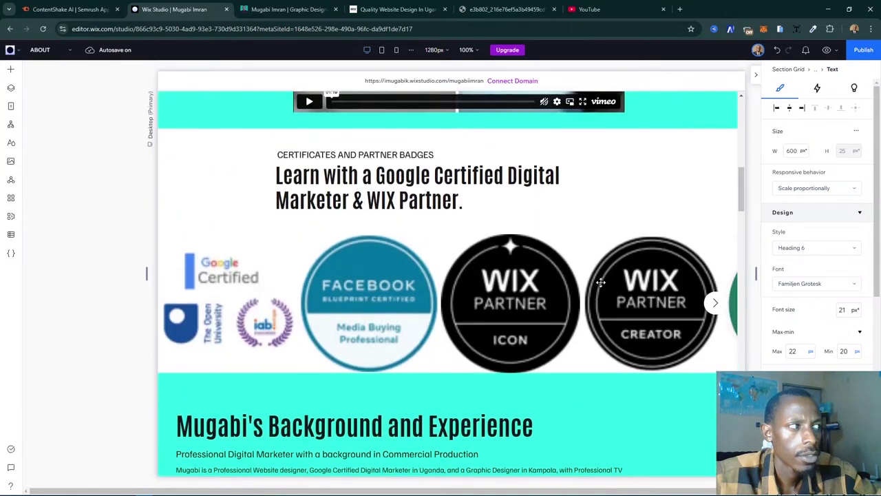
scroll(556, 289, up, 1)
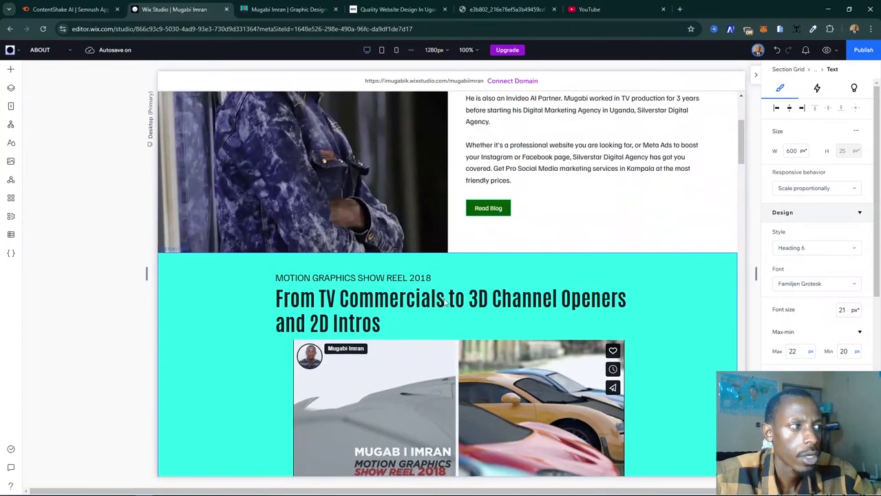
click(391, 302)
click(386, 300)
click(327, 288)
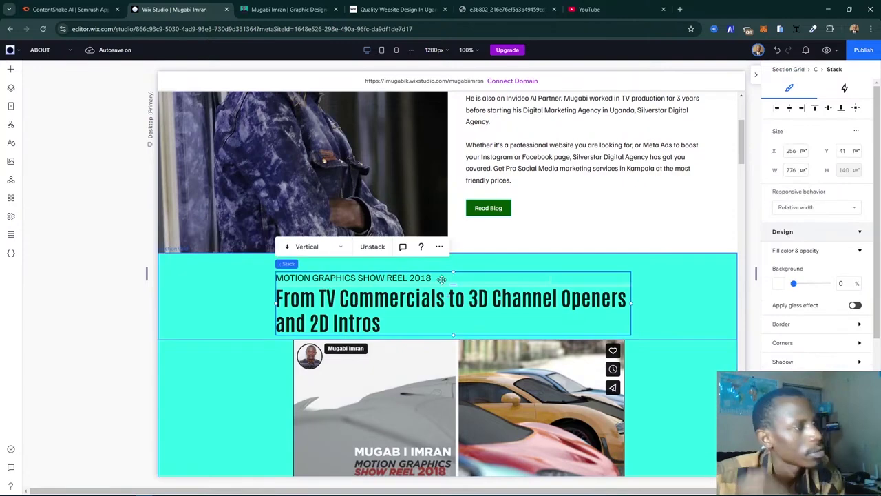
click(480, 280)
scroll(480, 280, up, 2)
scroll(475, 320, down, 9)
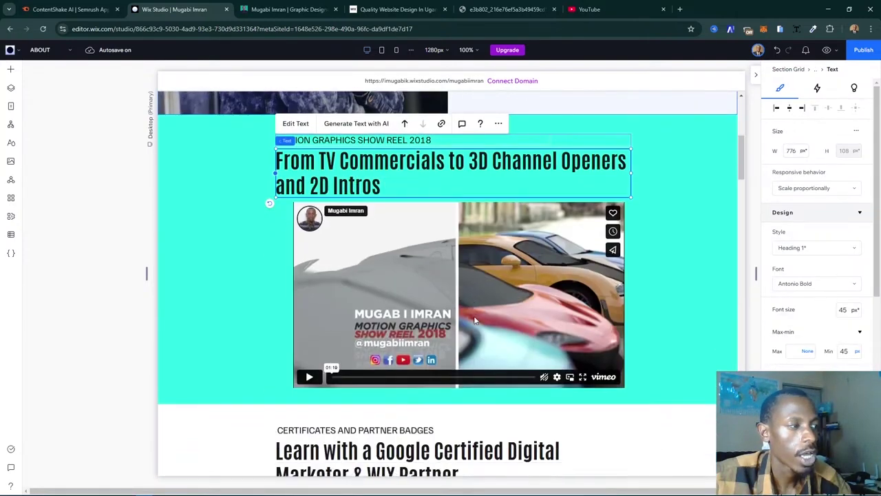
scroll(474, 320, down, 6)
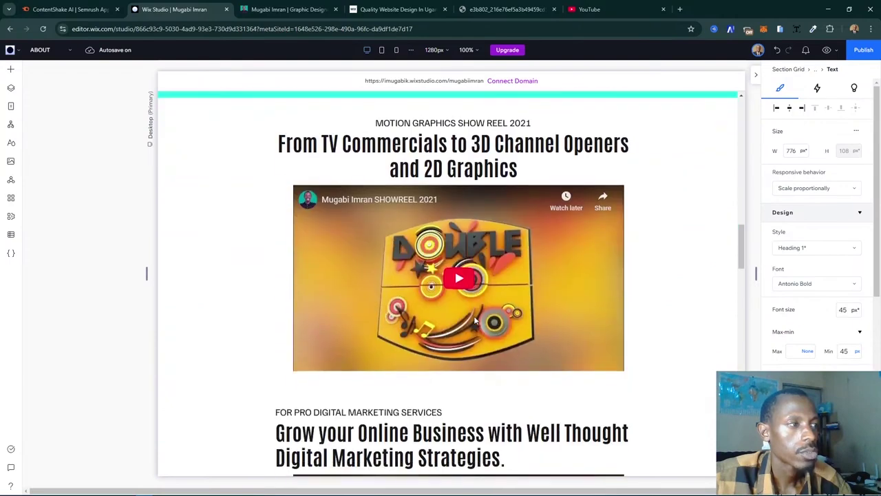
scroll(474, 320, up, 3)
click(441, 333)
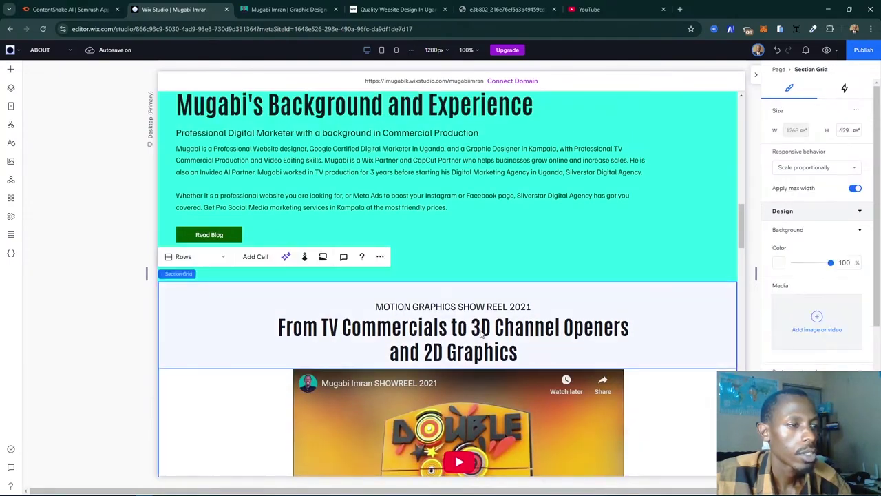
- Undo four changes so the 2021 label and heading are left-aligned again
click(779, 58)
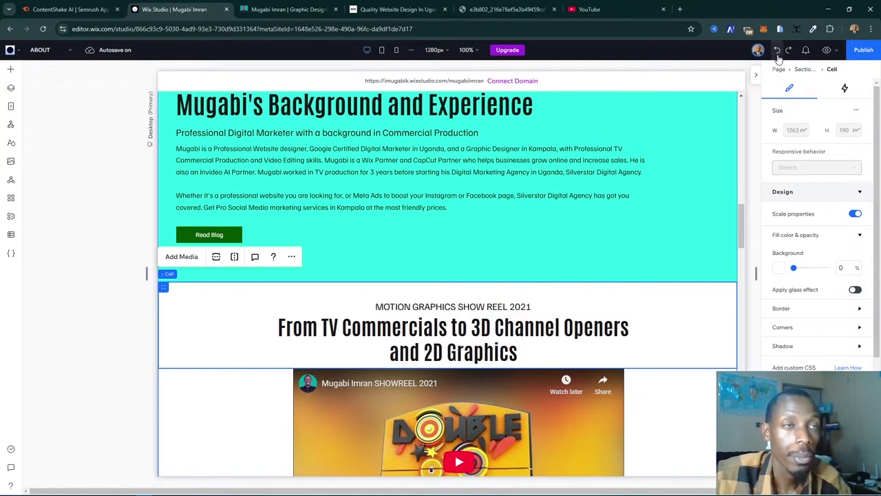
click(778, 58)
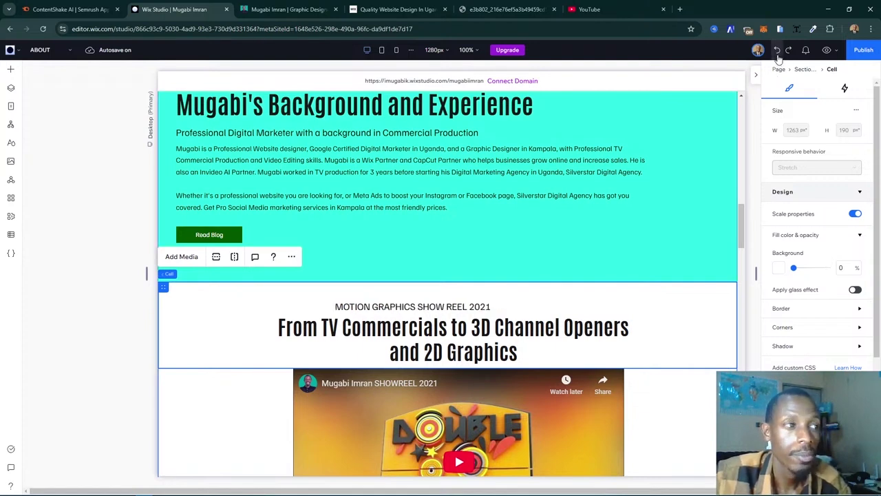
click(778, 58)
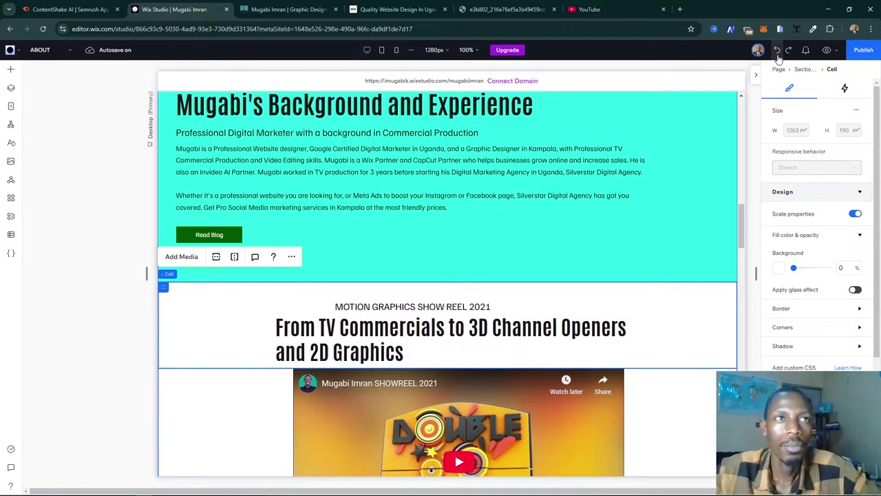
click(778, 58)
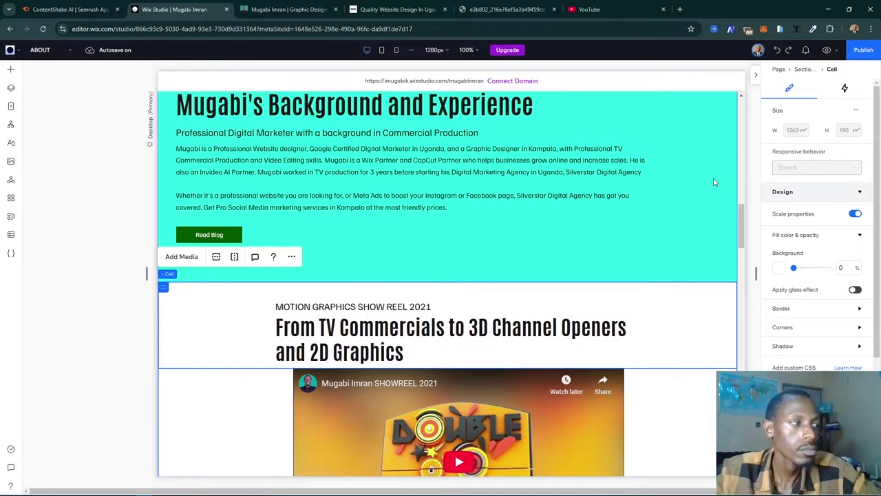
click(598, 322)
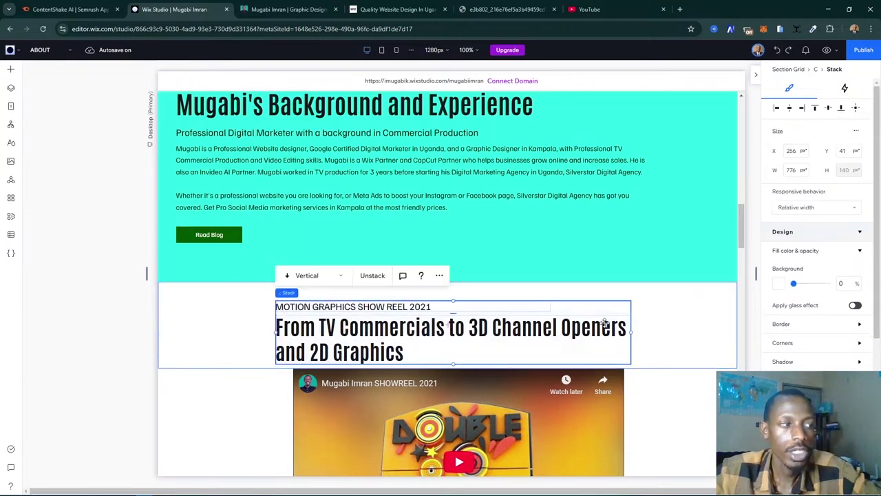
click(624, 329)
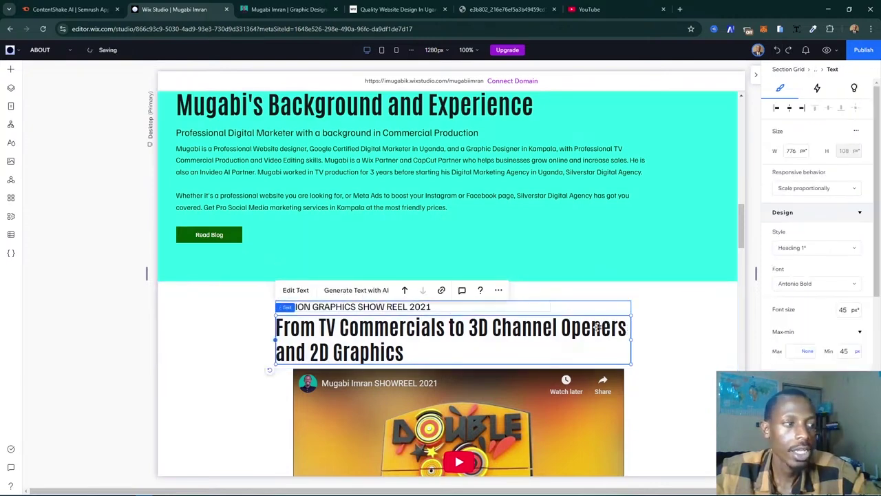
scroll(599, 329, down, 4)
scroll(622, 329, down, 3)
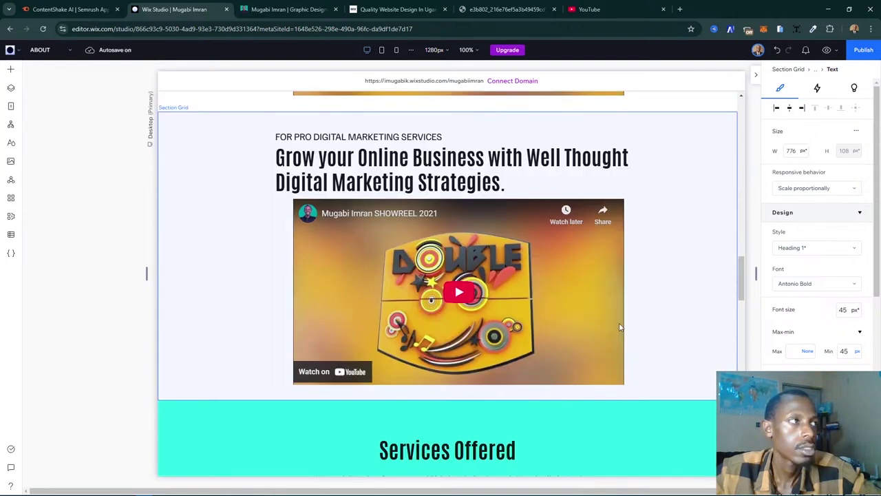
scroll(620, 327, down, 1)
scroll(620, 327, up, 1)
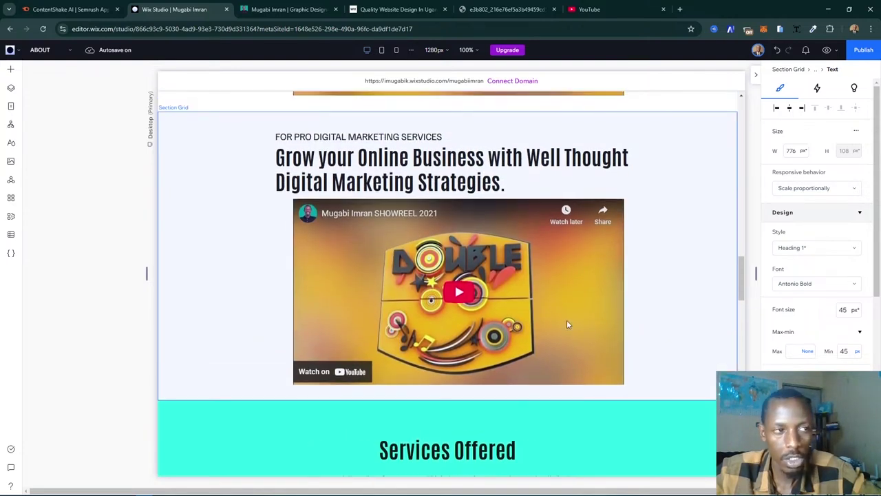
- Delete the showreel video player and stretch the empty cell to 482 px tall
click(516, 320)
click(483, 318)
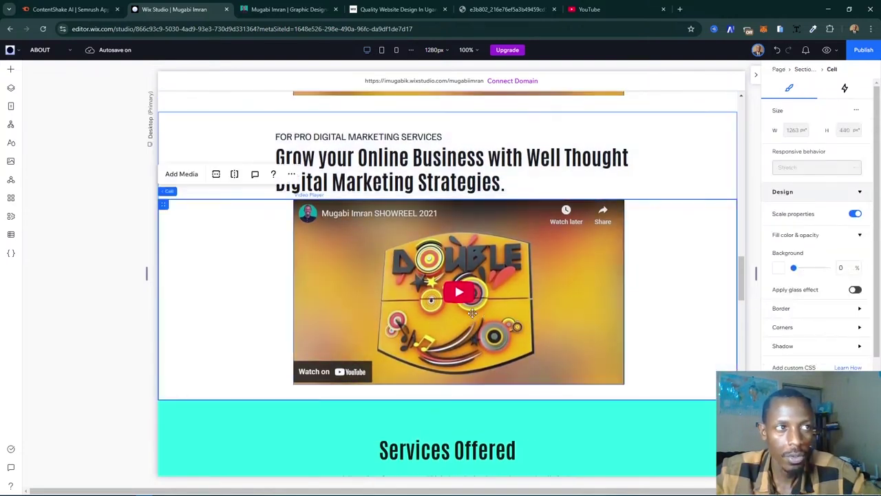
click(472, 313)
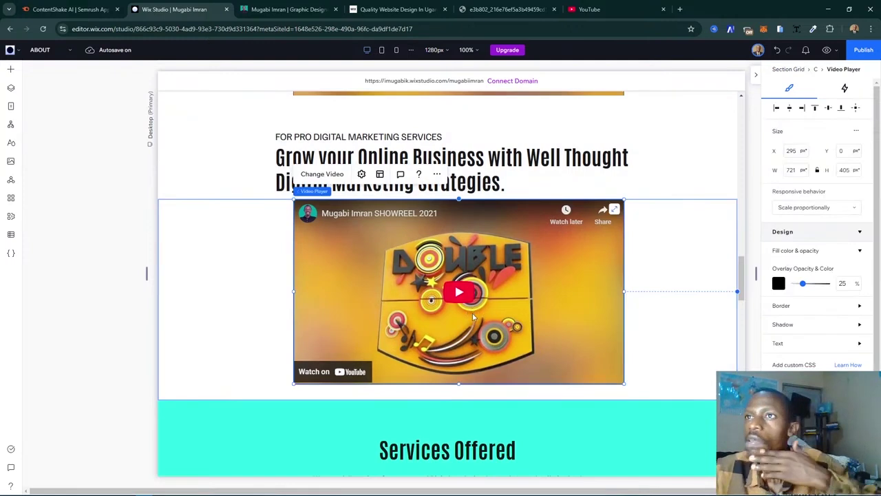
key(Delete)
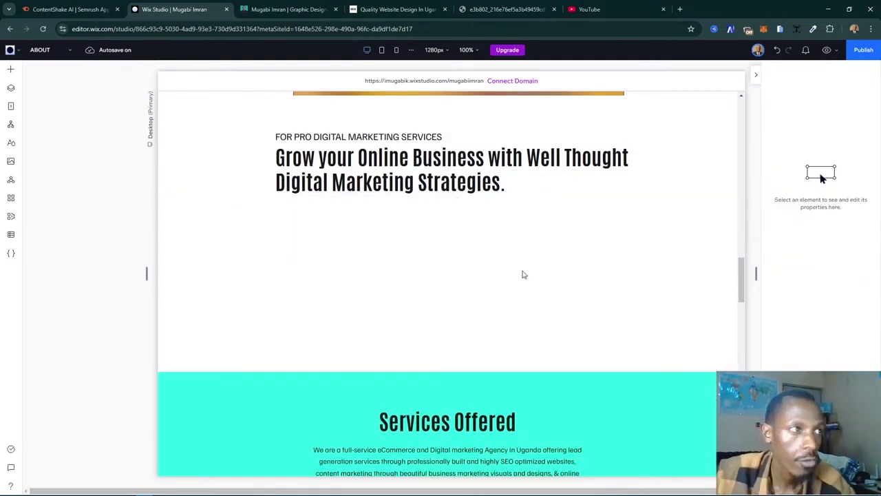
click(420, 250)
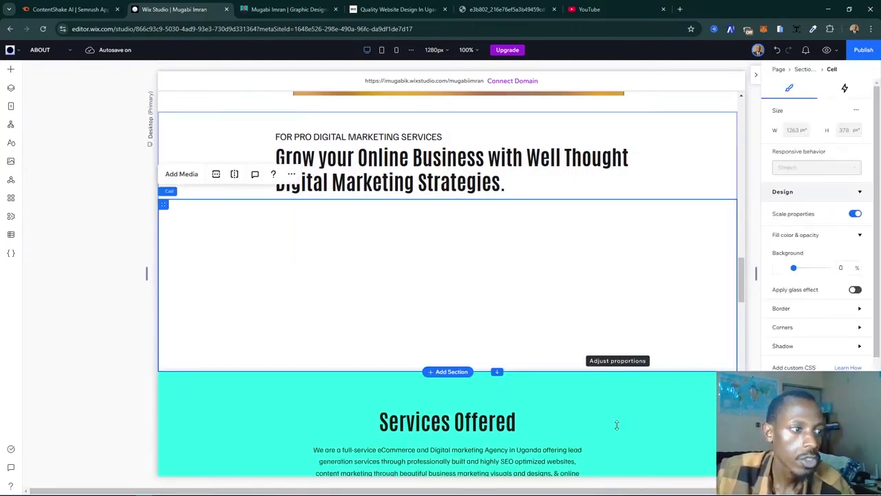
drag(617, 424, 616, 443)
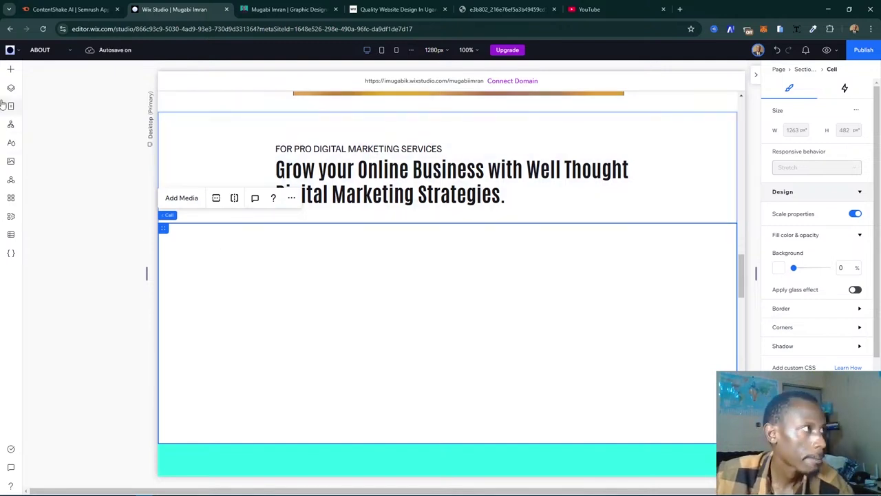
- Show the Contact & Forms templates in the Add Elements panel
click(11, 71)
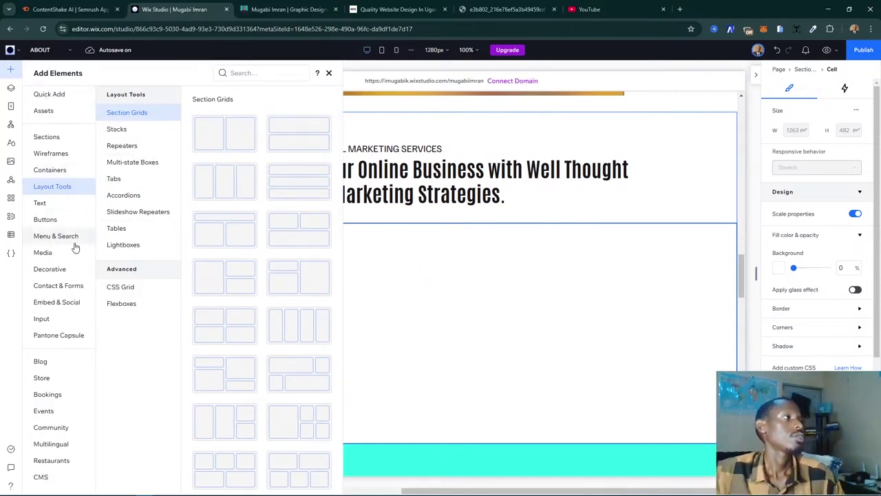
click(54, 288)
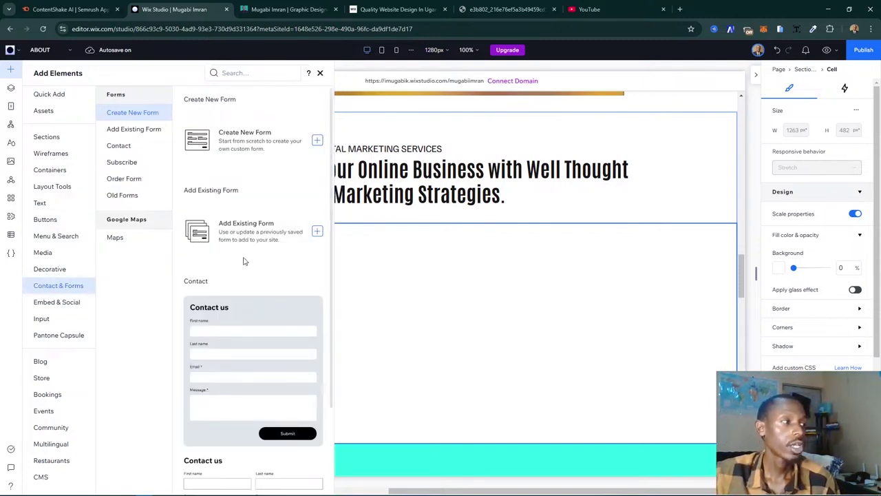
scroll(245, 261, down, 10)
scroll(248, 275, up, 2)
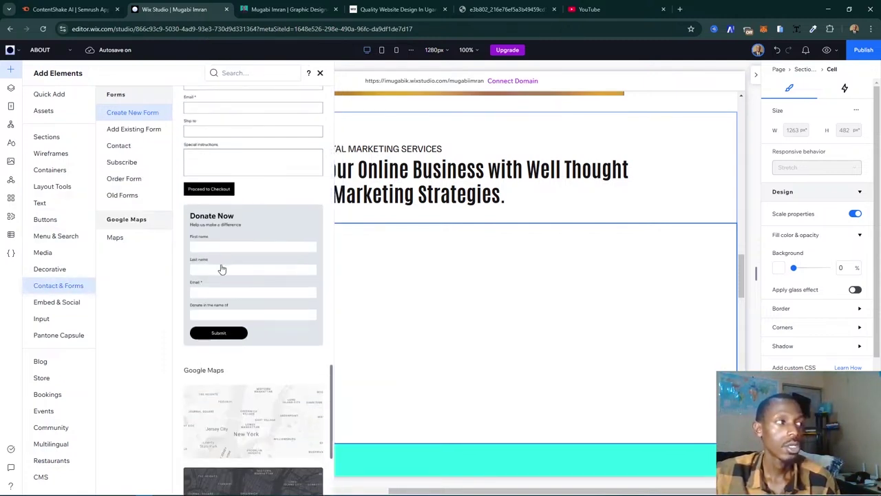
scroll(227, 254, up, 2)
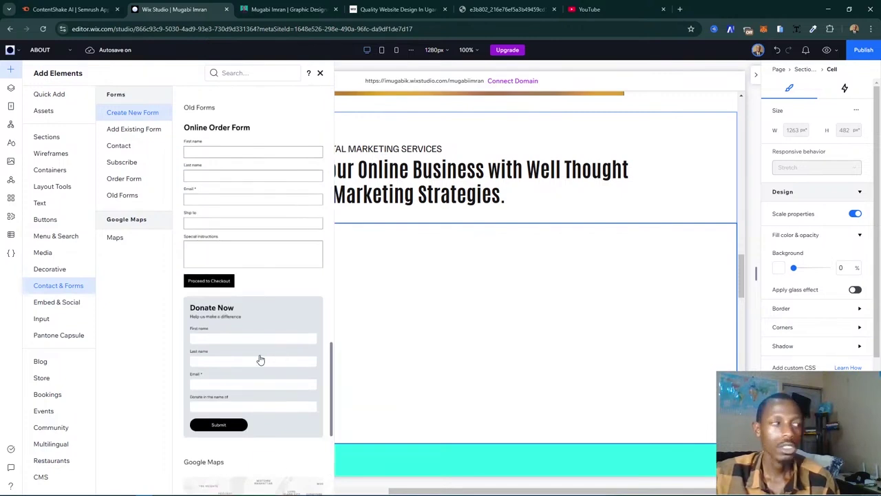
scroll(260, 294, up, 5)
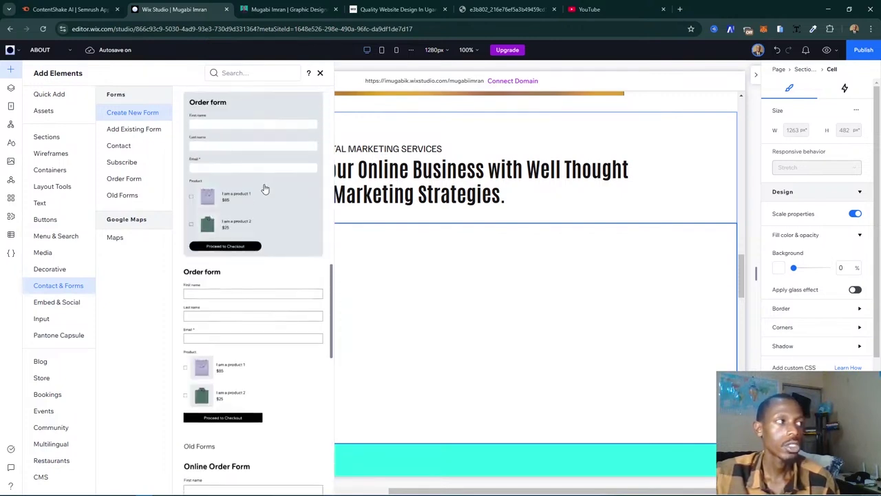
scroll(265, 188, up, 10)
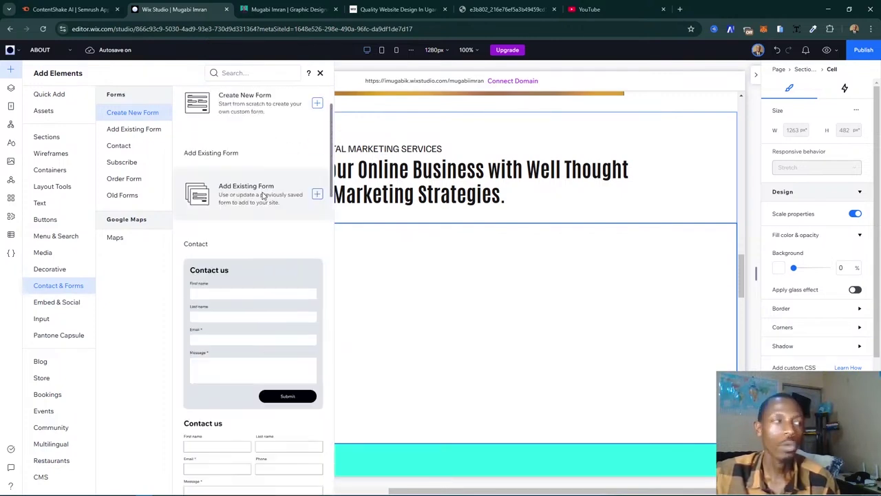
scroll(232, 312, down, 3)
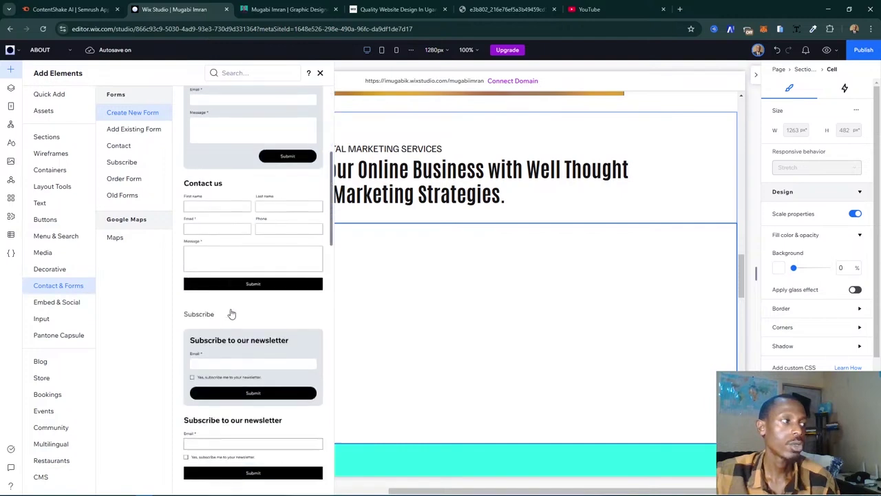
scroll(232, 313, down, 2)
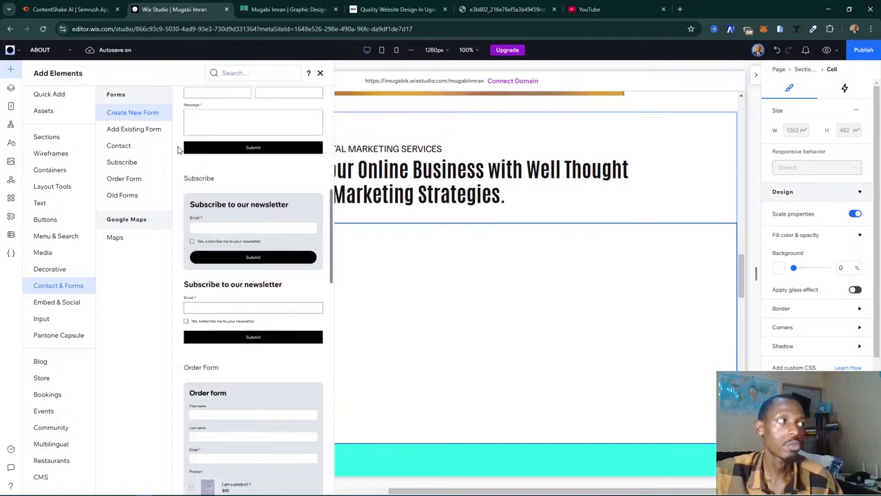
- Browse the Forms sub-categories: Contact, Subscribe, Order Form and Old Forms
click(138, 129)
click(129, 154)
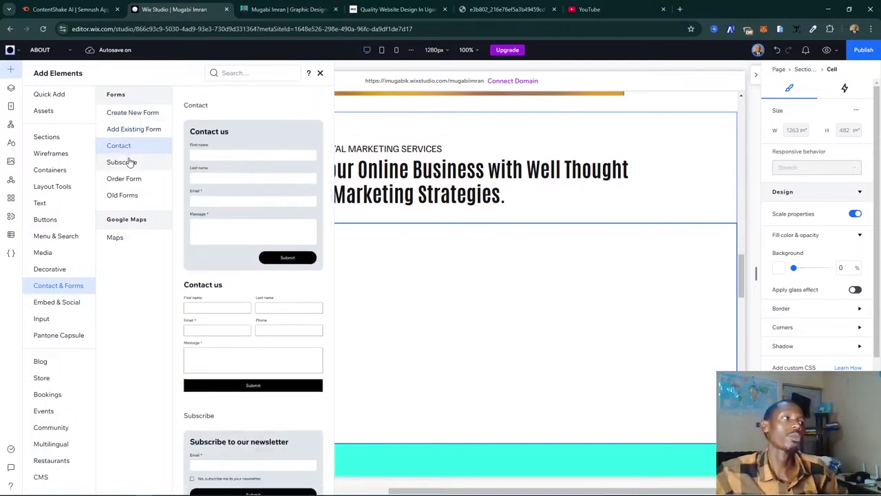
click(129, 164)
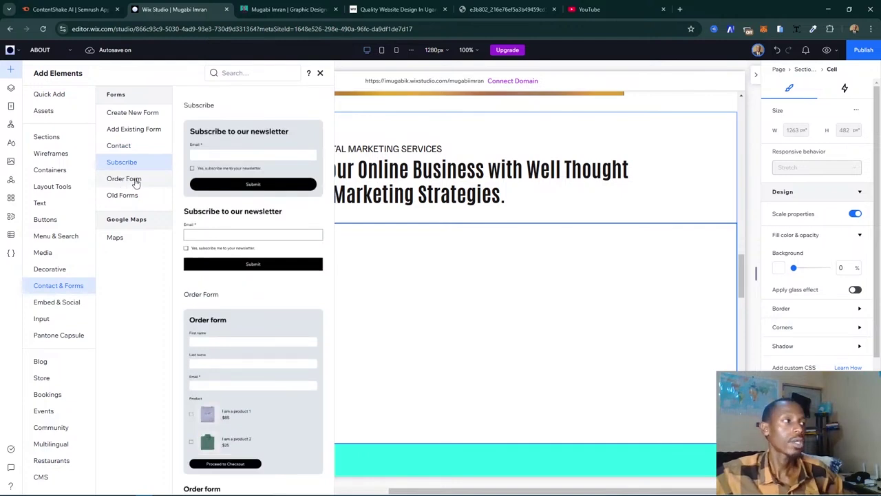
click(136, 181)
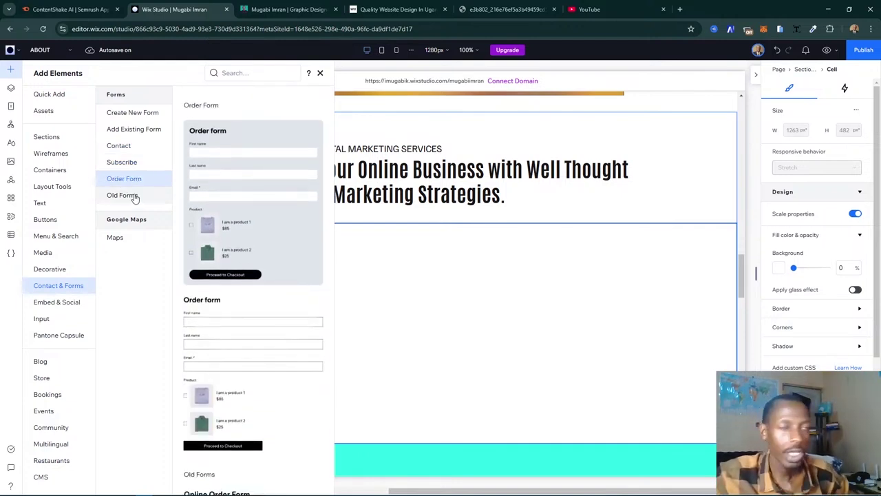
click(136, 197)
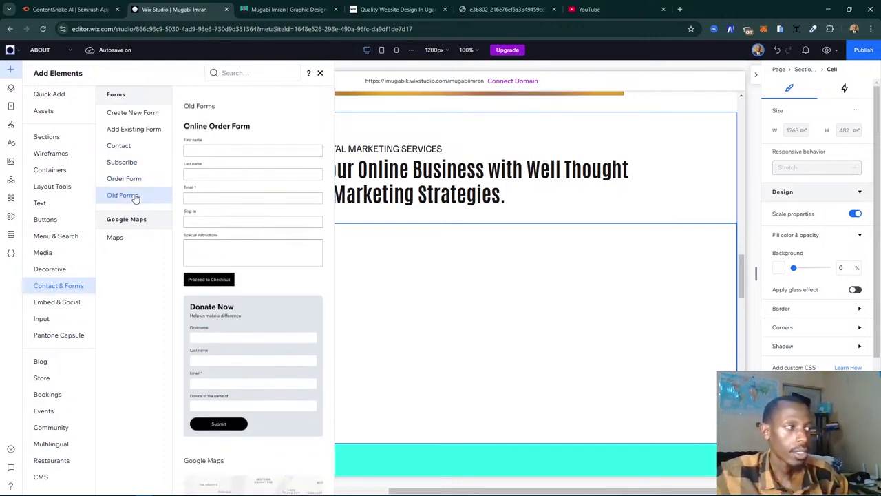
scroll(224, 275, up, 4)
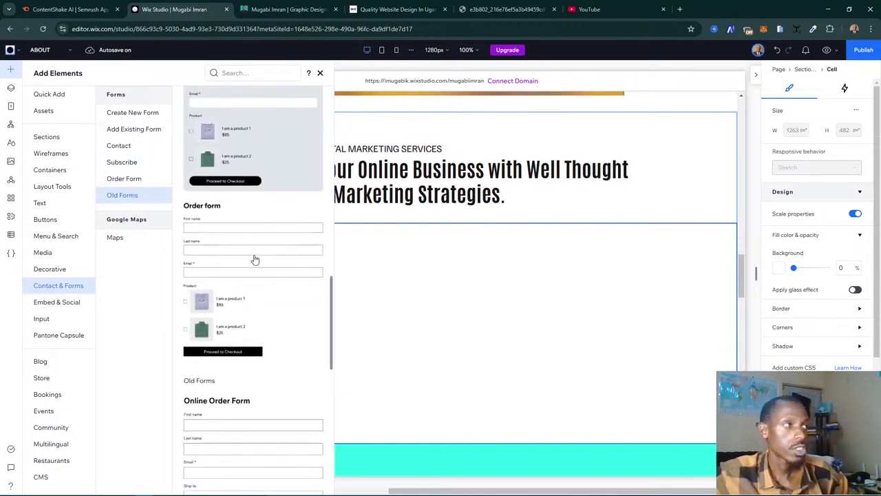
scroll(249, 319, down, 4)
scroll(189, 342, down, 3)
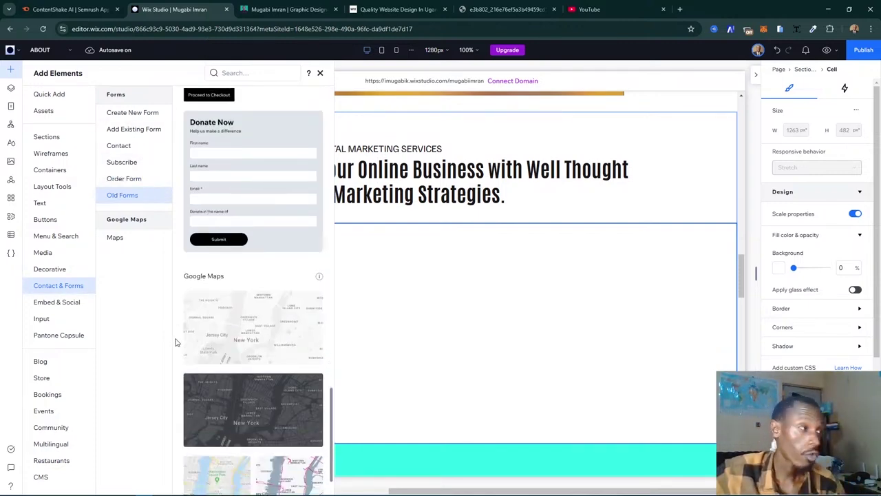
scroll(207, 324, up, 6)
click(135, 115)
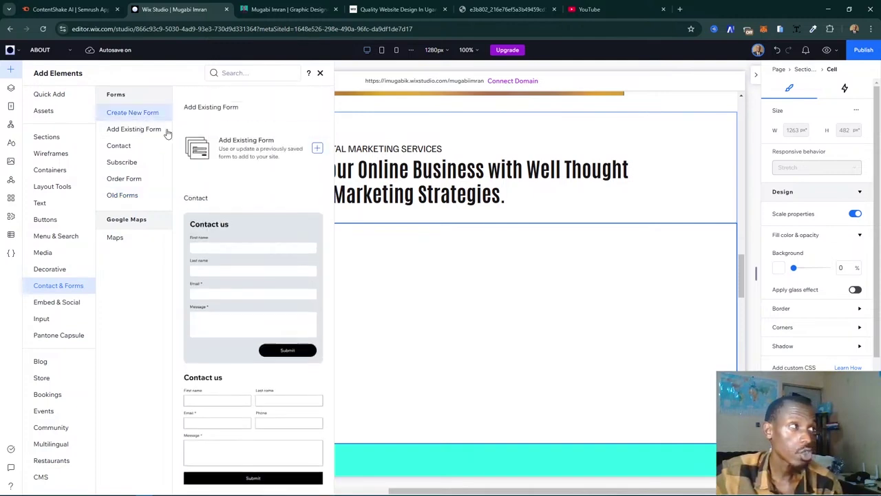
- Drag the Contact us form template into the empty cell and select it
drag(246, 315, 472, 285)
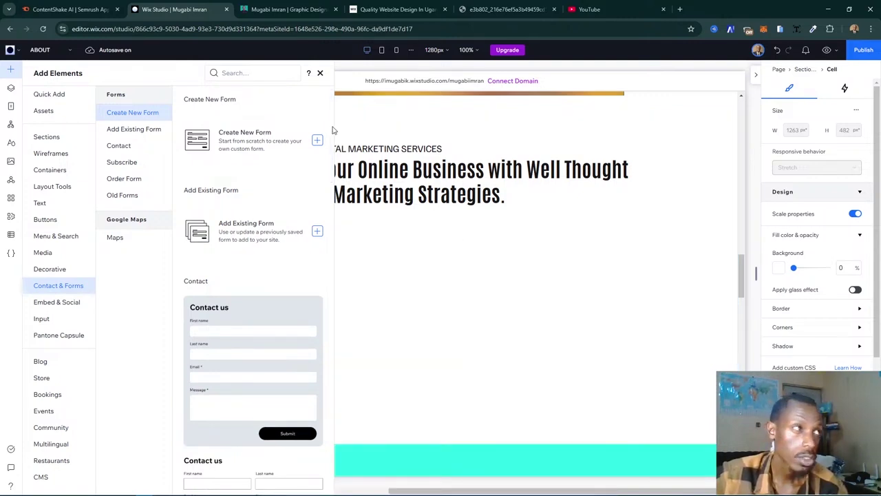
click(320, 73)
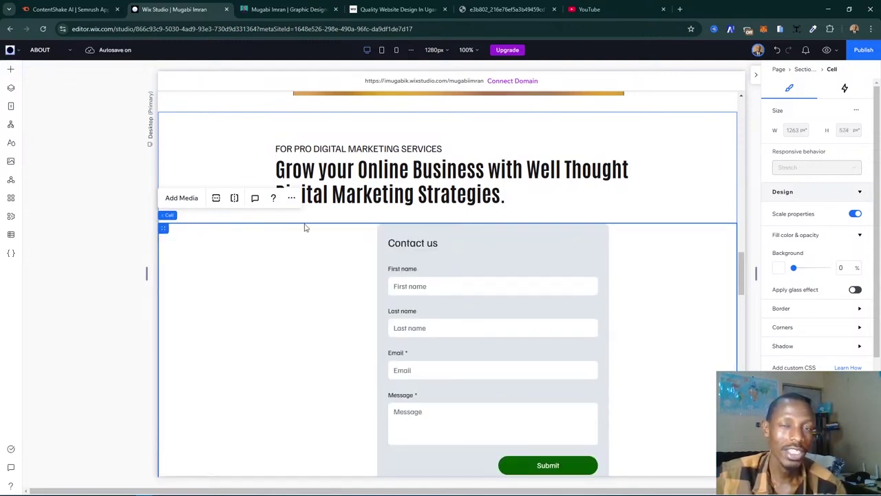
click(400, 272)
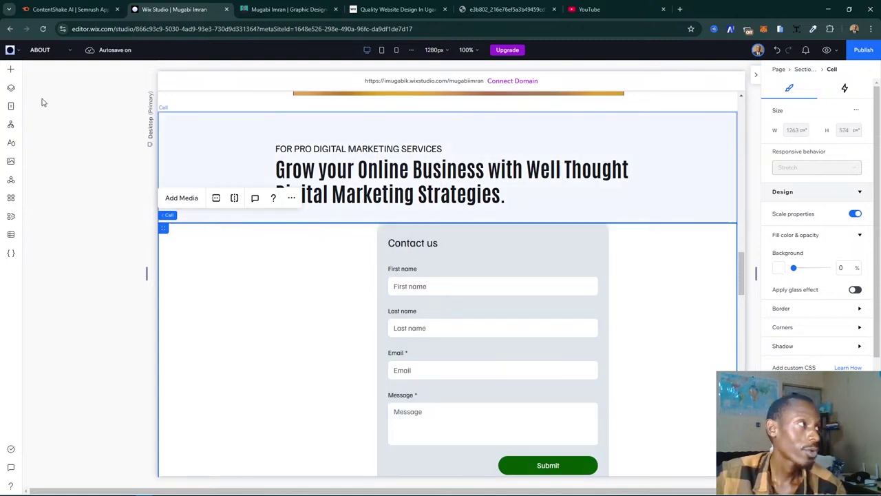
- Reopen Add Elements to view the form templates again
click(10, 106)
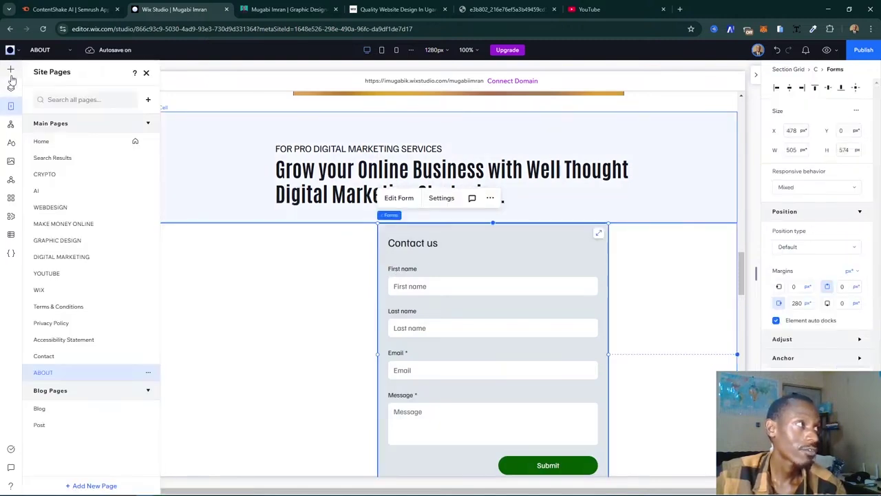
click(11, 70)
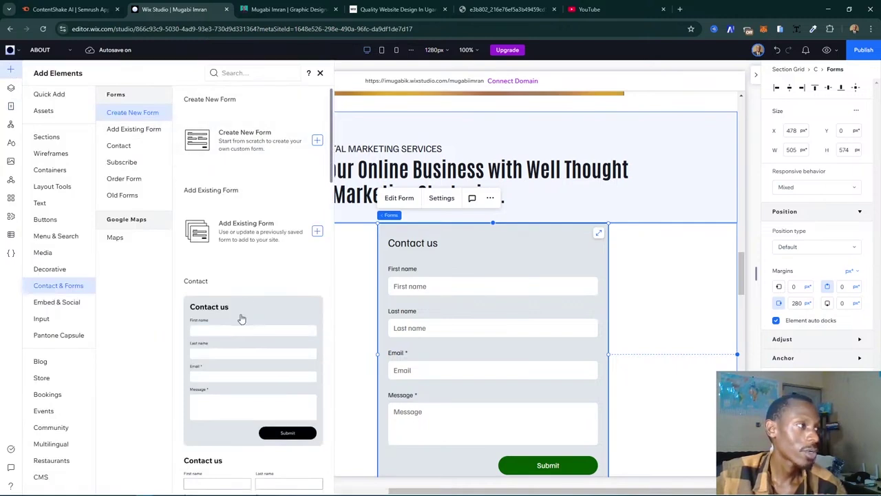
scroll(241, 315, down, 3)
scroll(249, 269, up, 3)
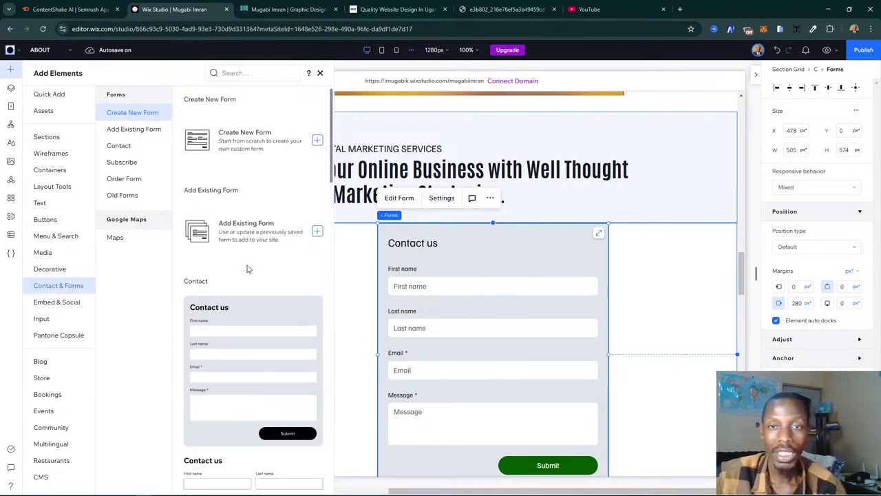
- Start a new form and add First name, Last name, Email and Phone fields
click(322, 142)
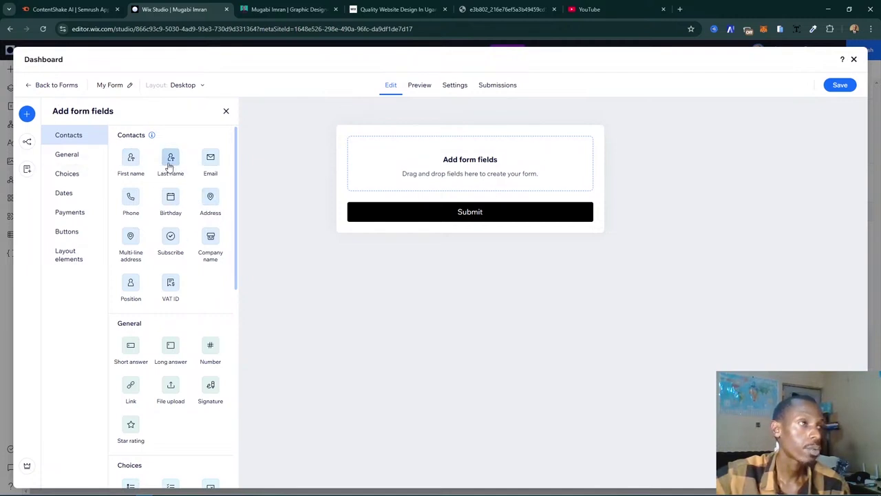
drag(131, 160, 409, 165)
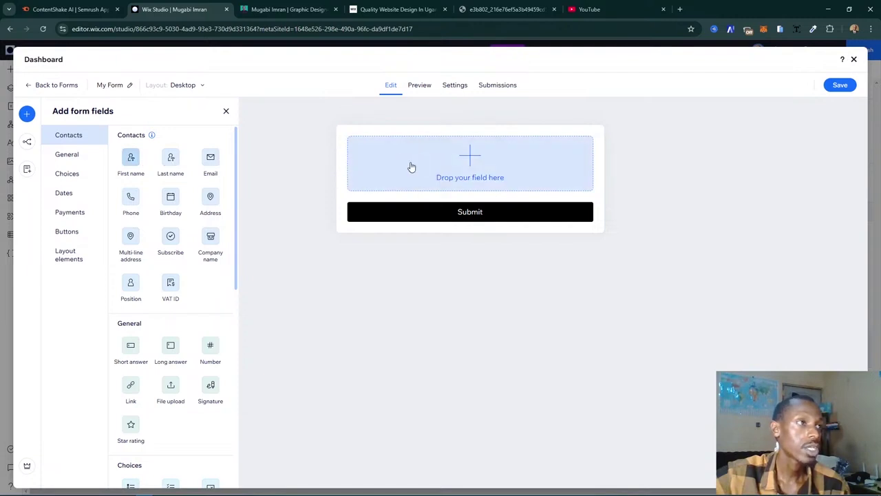
click(172, 162)
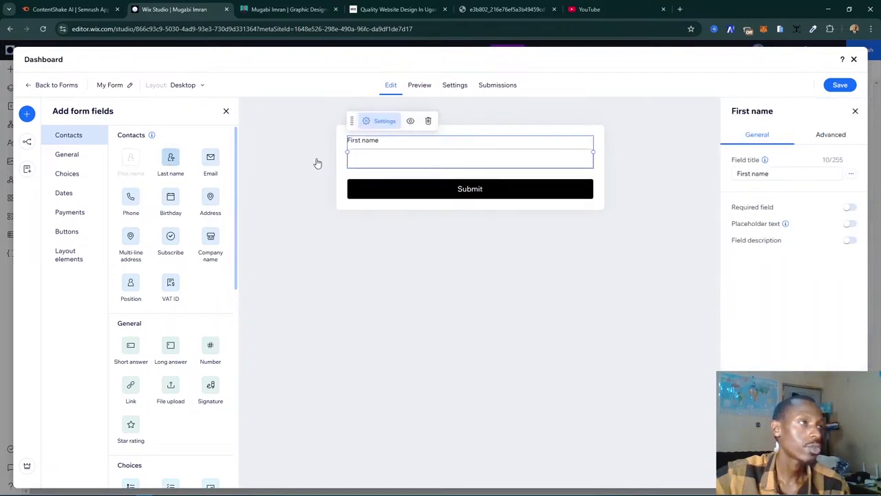
drag(211, 164, 392, 219)
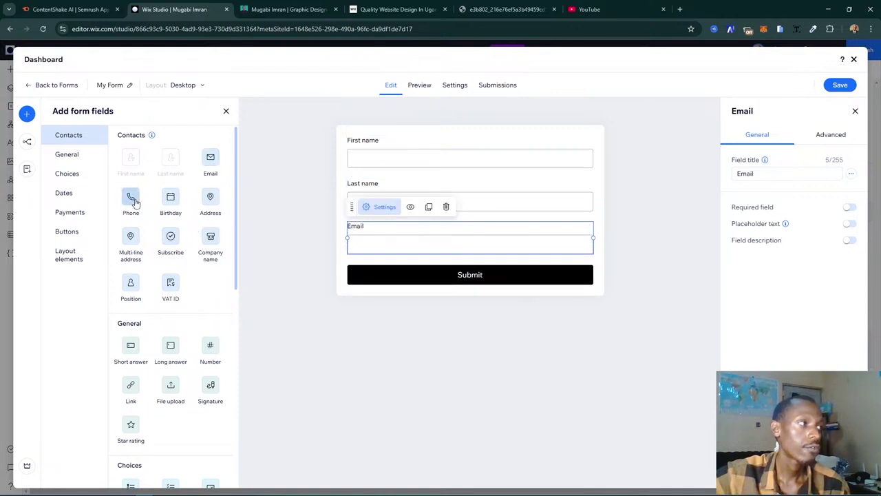
click(130, 197)
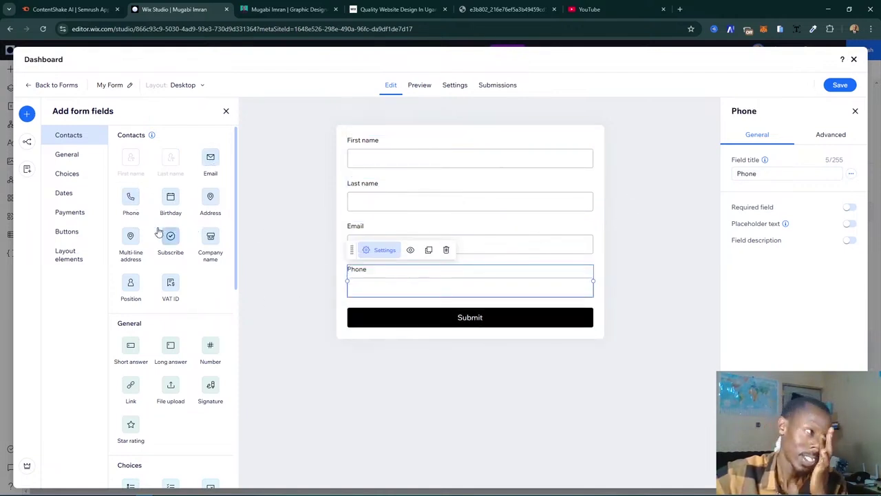
- Browse the general, button and payment field types, then close the form editor
click(73, 155)
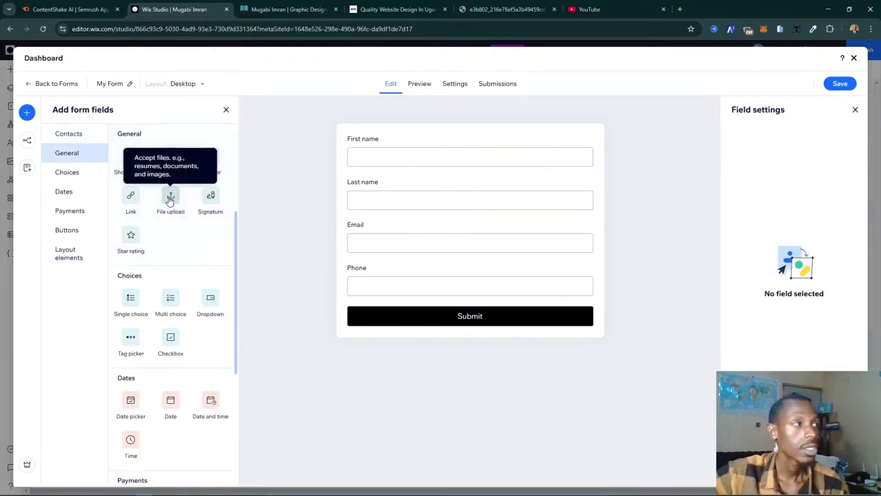
scroll(179, 200, up, 2)
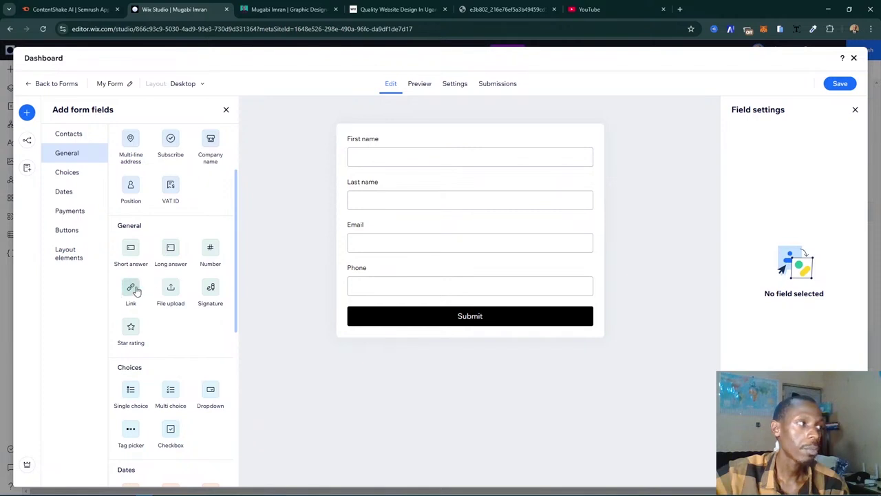
scroll(144, 288, down, 4)
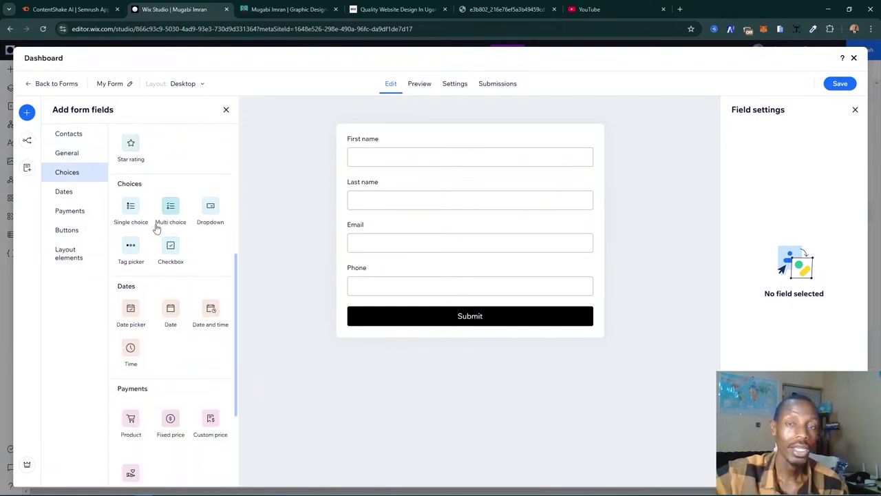
scroll(124, 251, down, 1)
scroll(138, 262, down, 3)
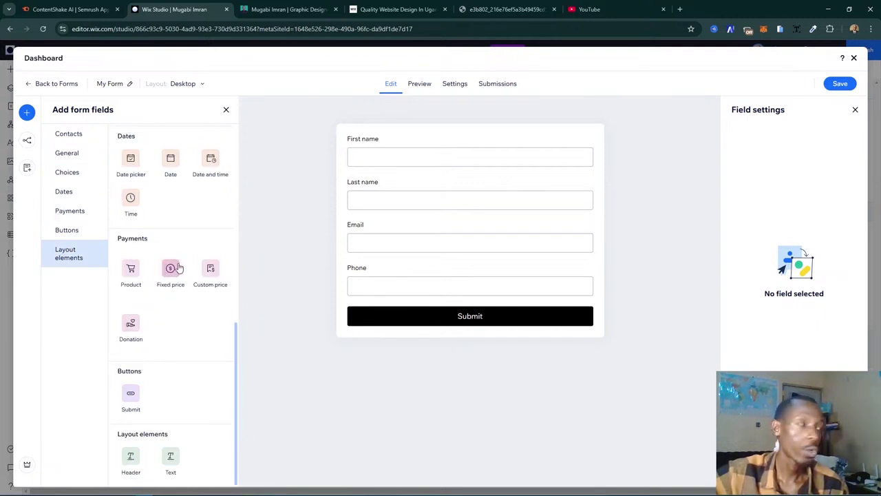
click(75, 230)
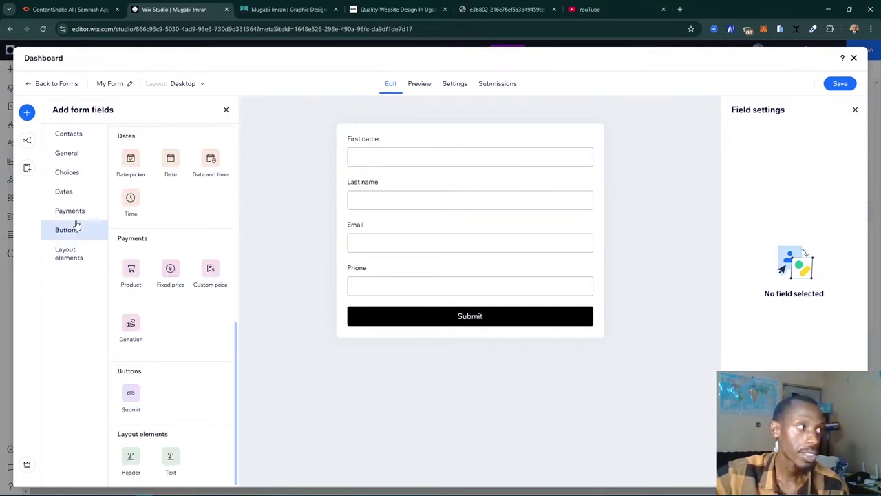
click(85, 212)
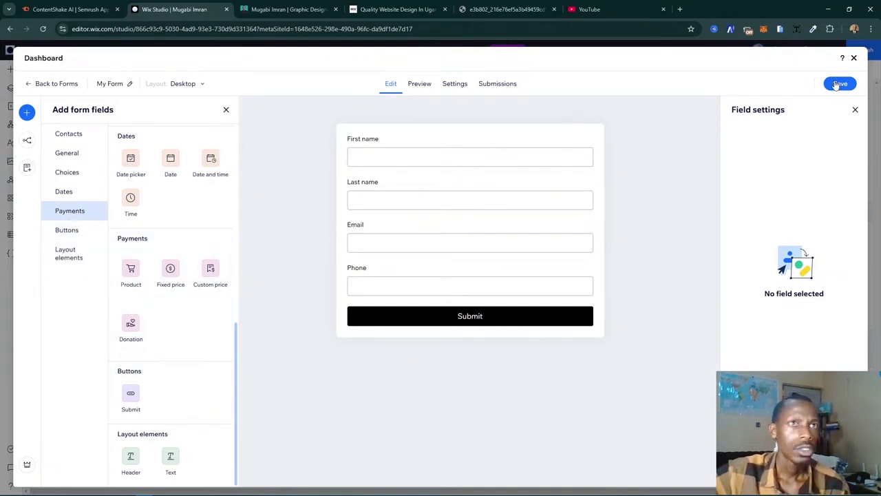
click(854, 58)
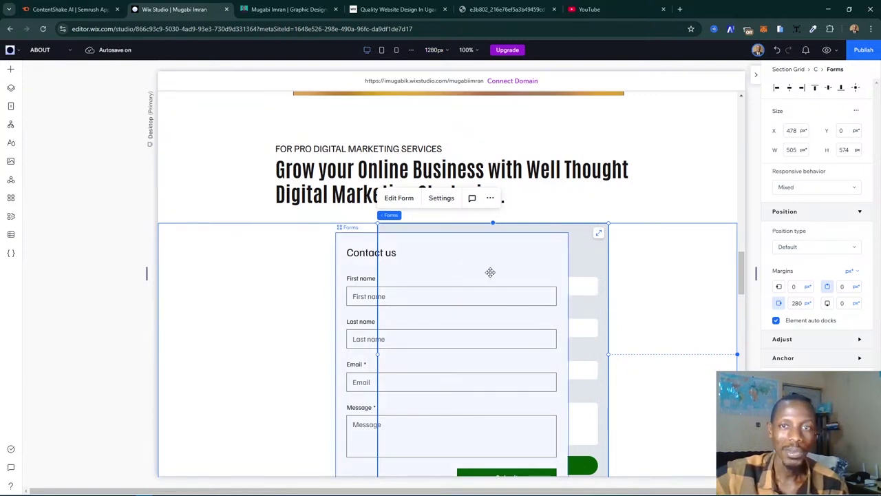
- Drag the Contact us form back into its grey container and scroll up to the showreel
click(369, 266)
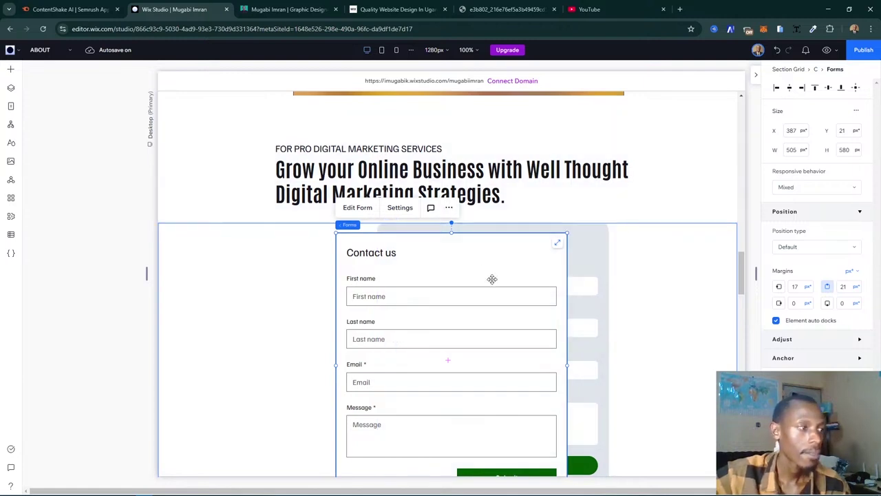
drag(492, 279, 514, 256)
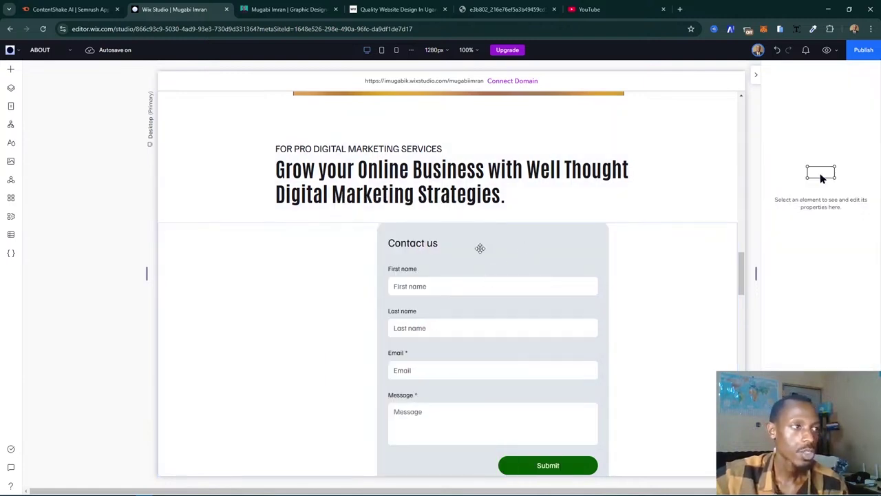
click(478, 249)
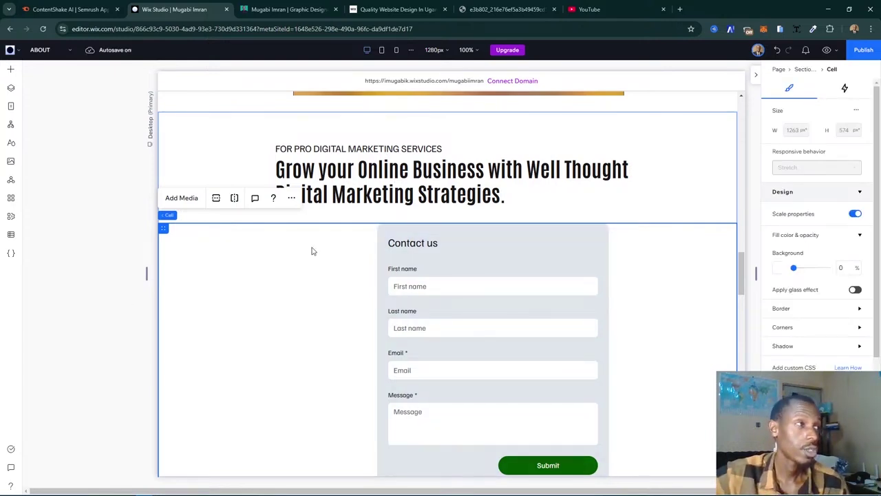
scroll(311, 251, up, 15)
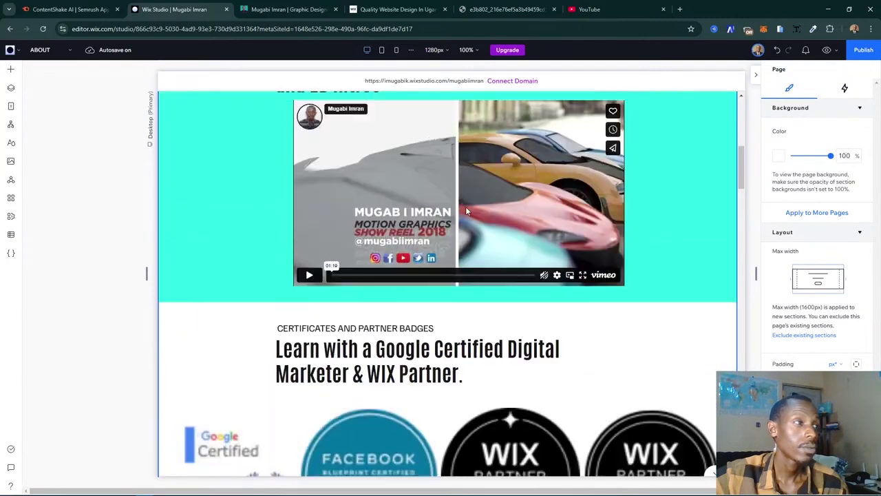
scroll(465, 206, up, 6)
scroll(466, 207, down, 7)
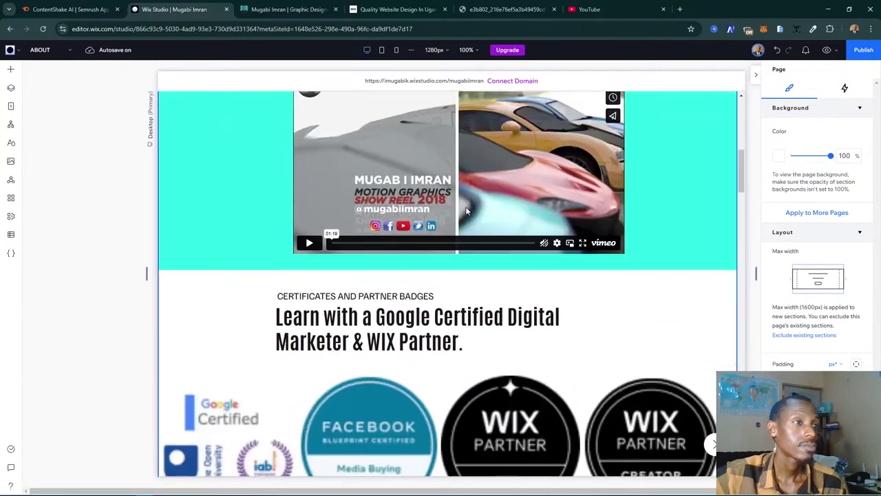
scroll(466, 211, up, 3)
- Switch the 2018 showreel section grid from rows to columns
click(277, 225)
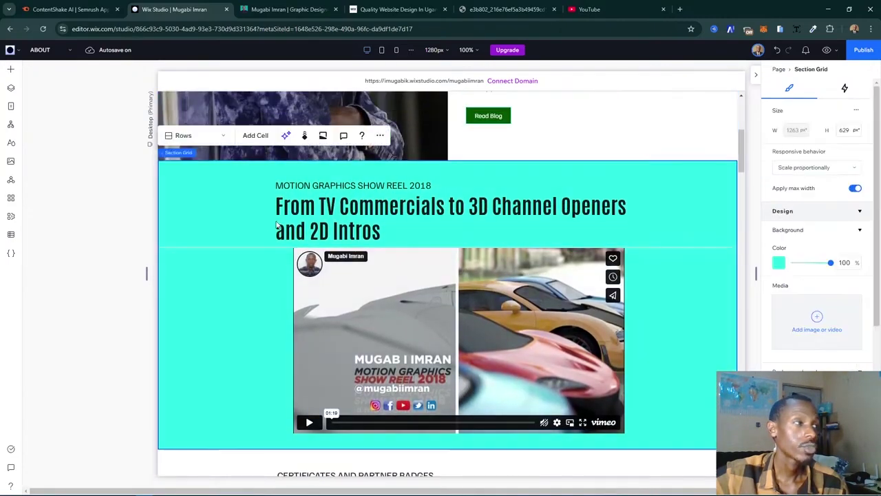
click(277, 225)
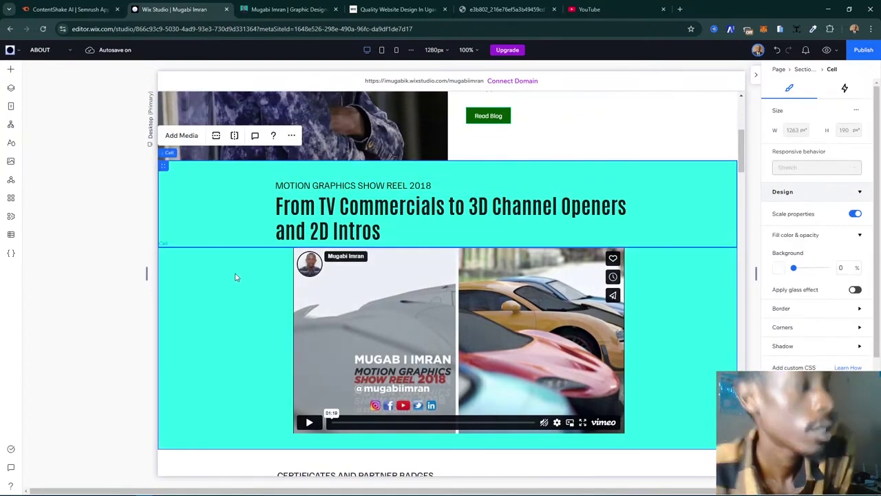
click(98, 327)
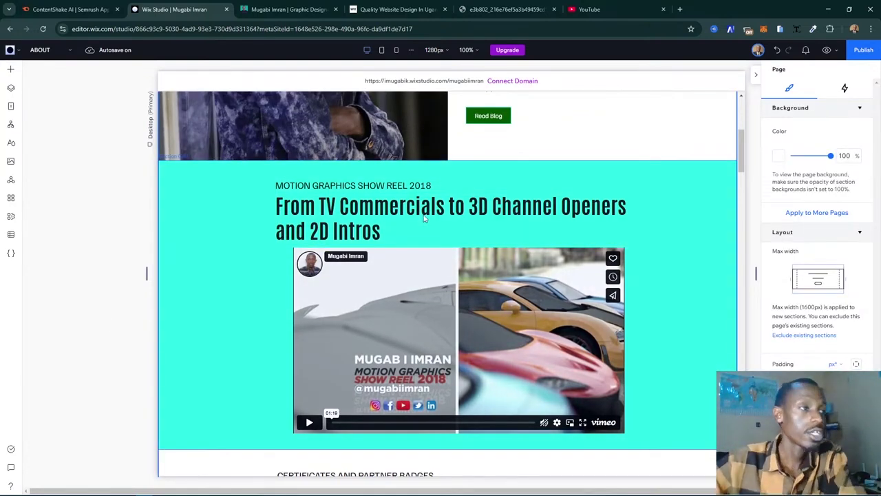
click(216, 331)
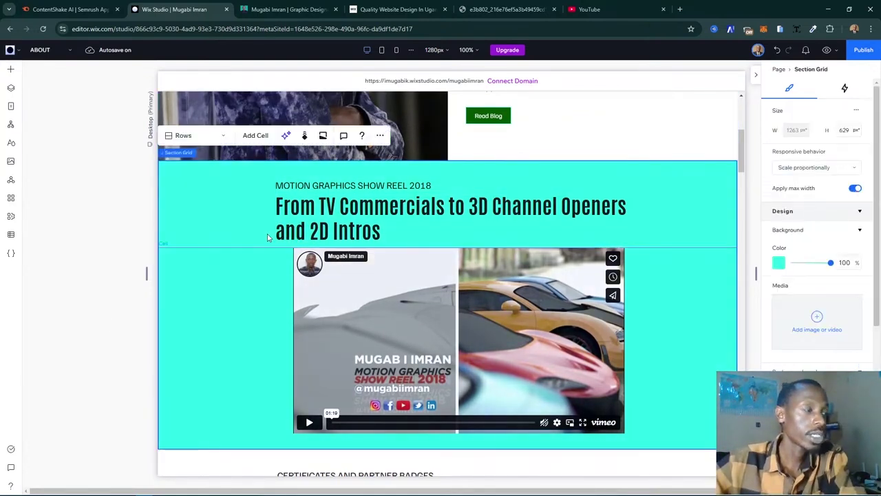
click(214, 137)
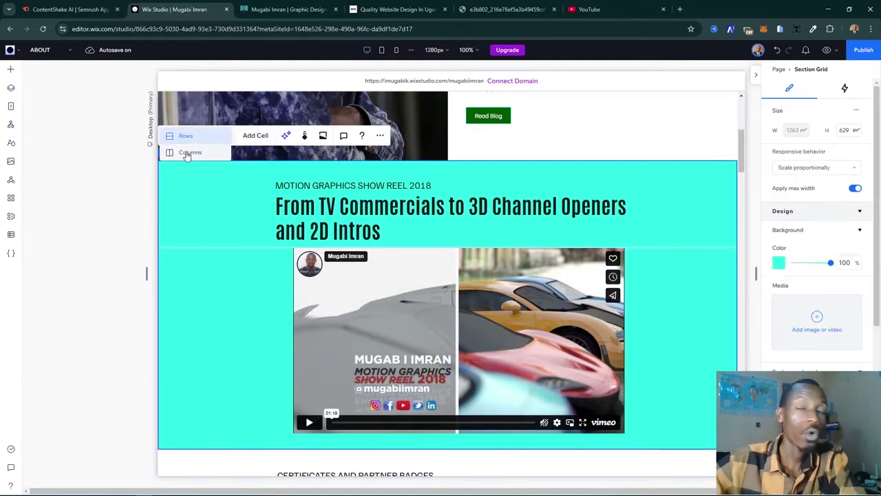
click(557, 258)
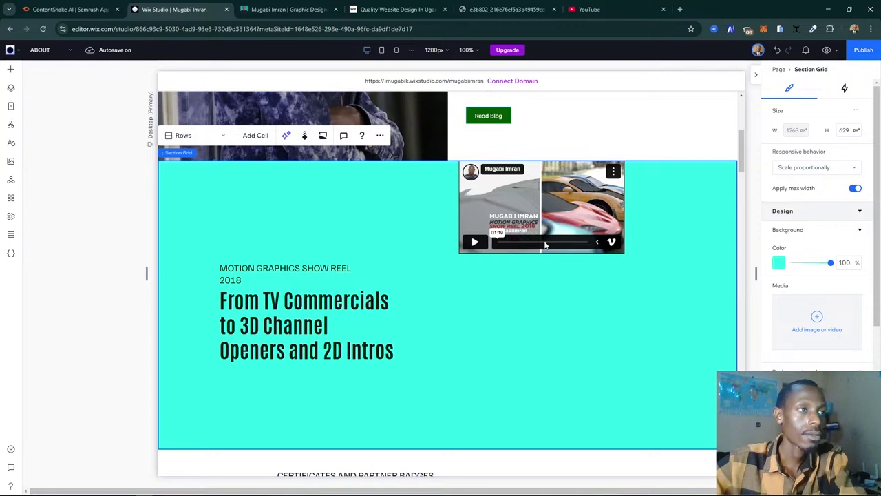
- Narrow the left heading column, then select the video in the right column
click(441, 305)
drag(449, 358, 407, 360)
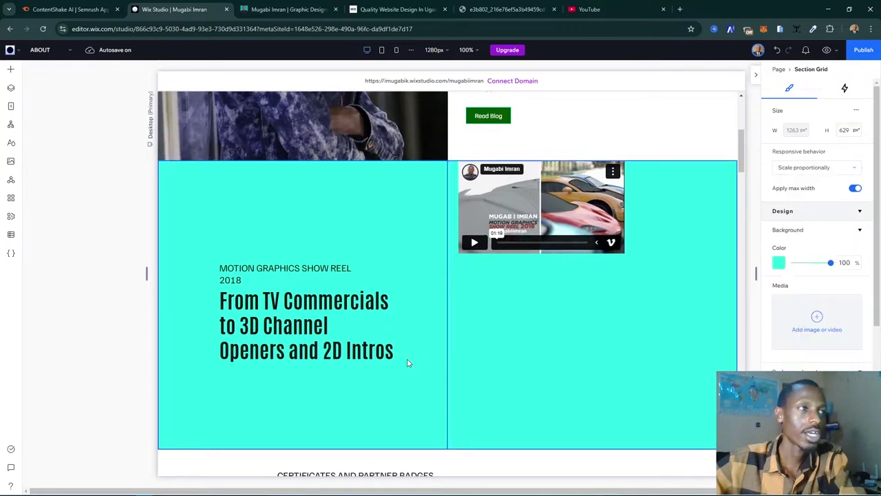
click(565, 246)
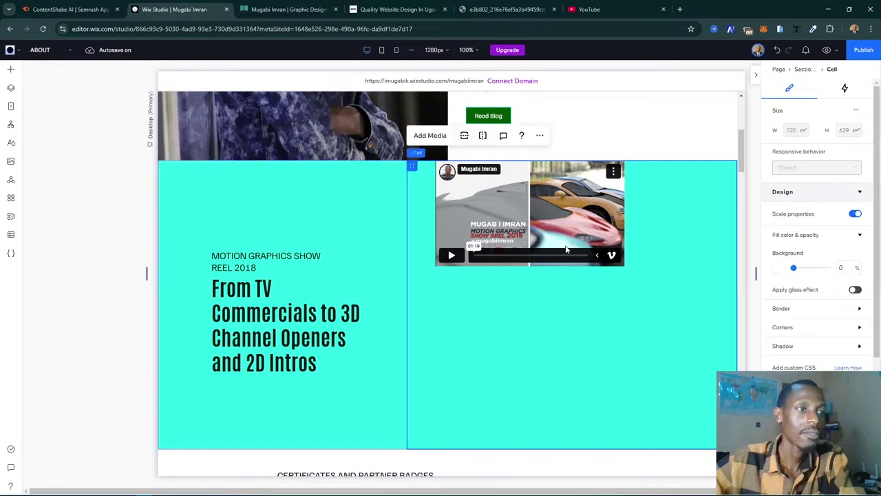
click(579, 241)
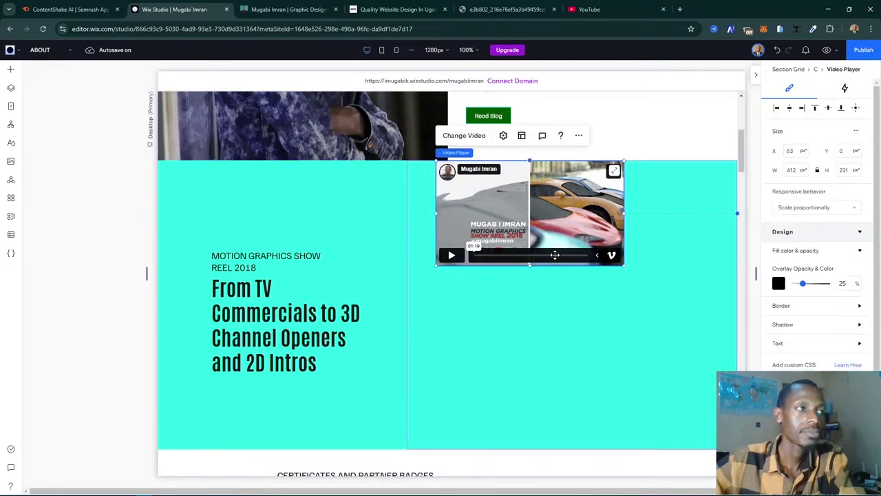
- Move the showreel video lower and enlarge it to about 694x389 in the right column
drag(552, 279, 552, 284)
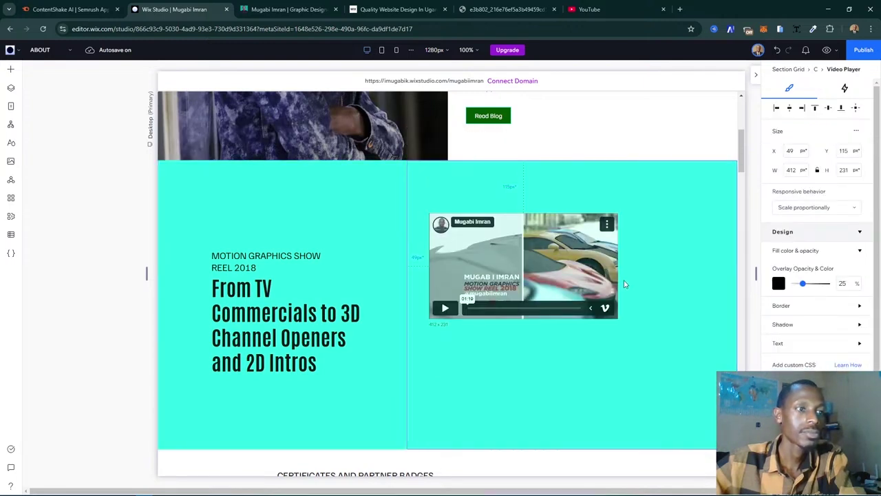
drag(638, 328, 628, 328)
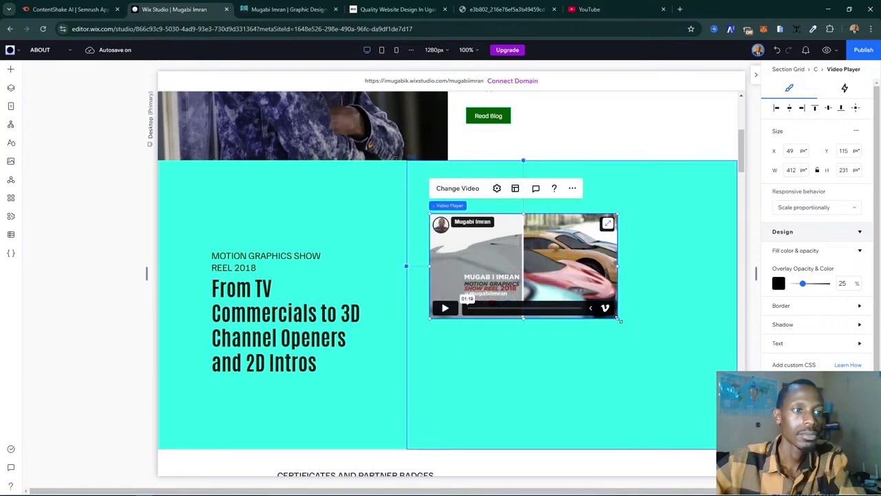
drag(714, 387, 734, 383)
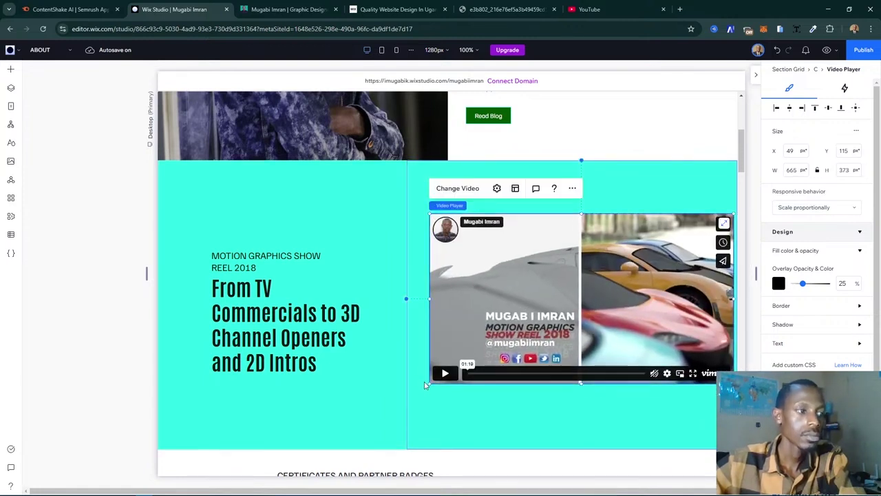
drag(426, 387, 419, 401)
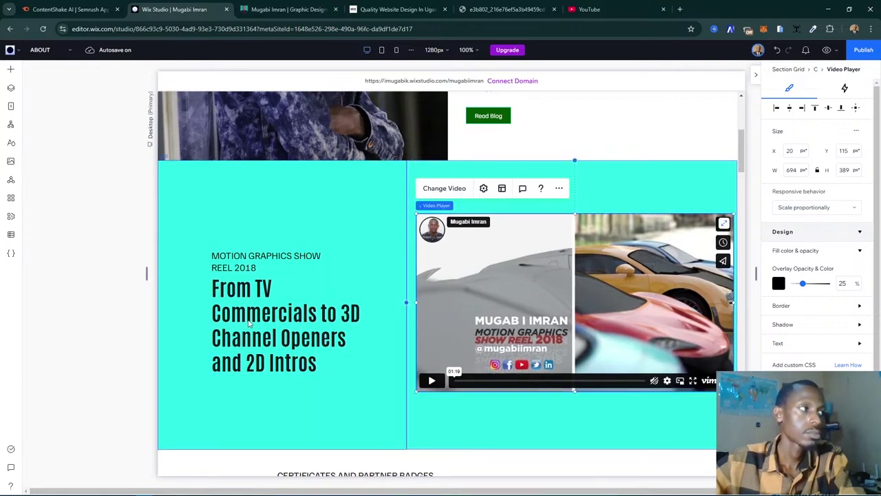
- Widen the heading block to 462 px so its label fits on one line, level with the video
click(242, 292)
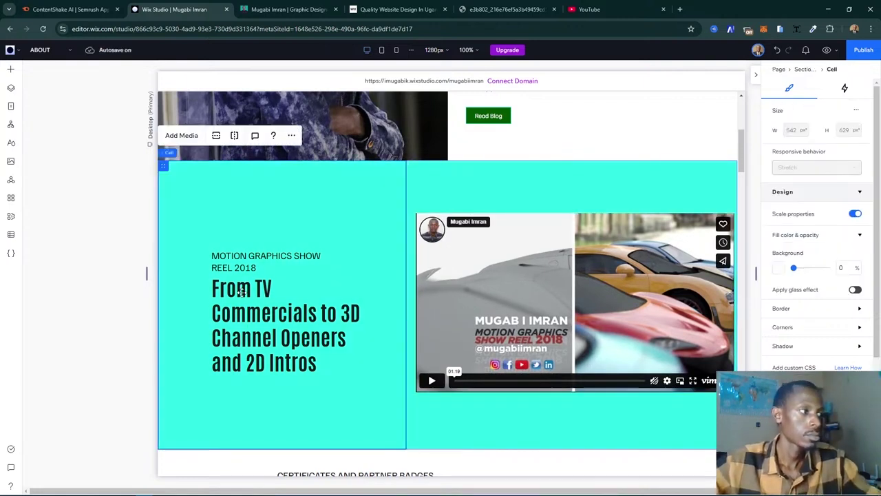
click(241, 292)
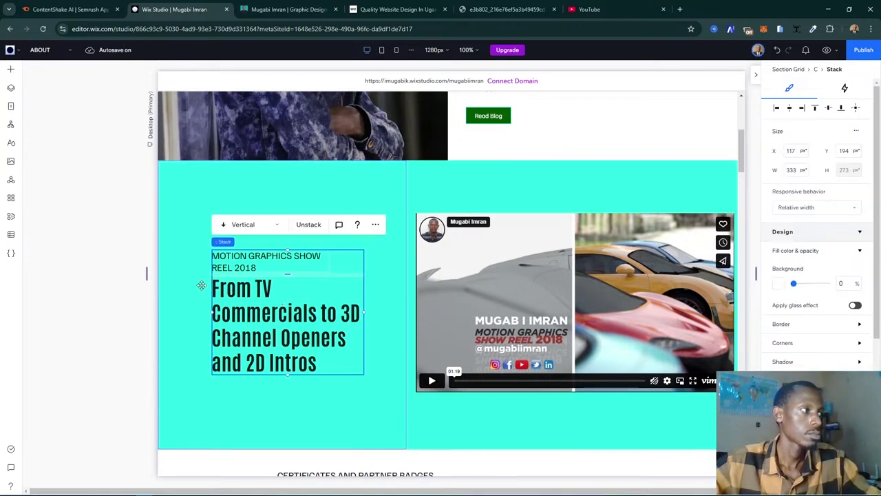
drag(202, 285, 258, 281)
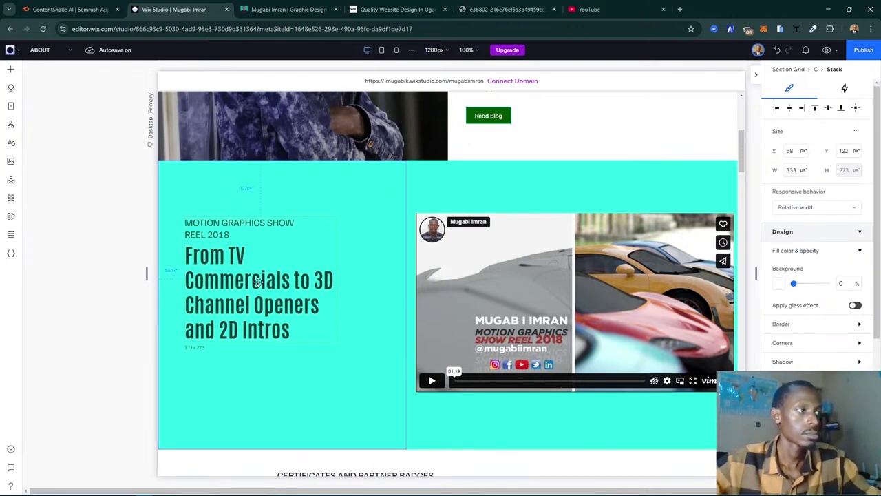
click(348, 280)
click(311, 280)
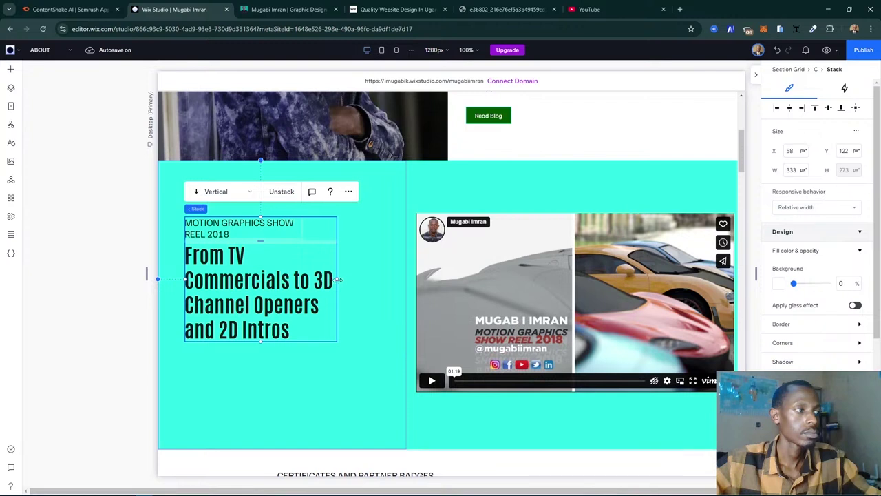
drag(337, 279, 371, 273)
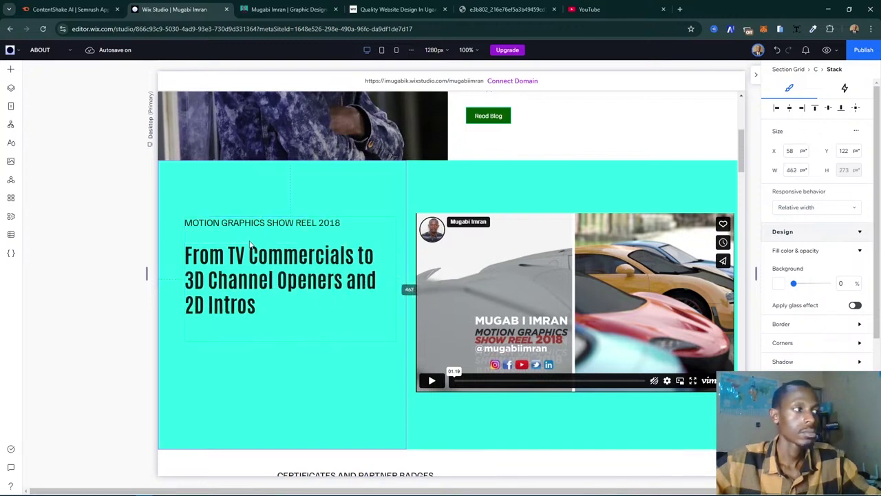
drag(311, 281, 312, 306)
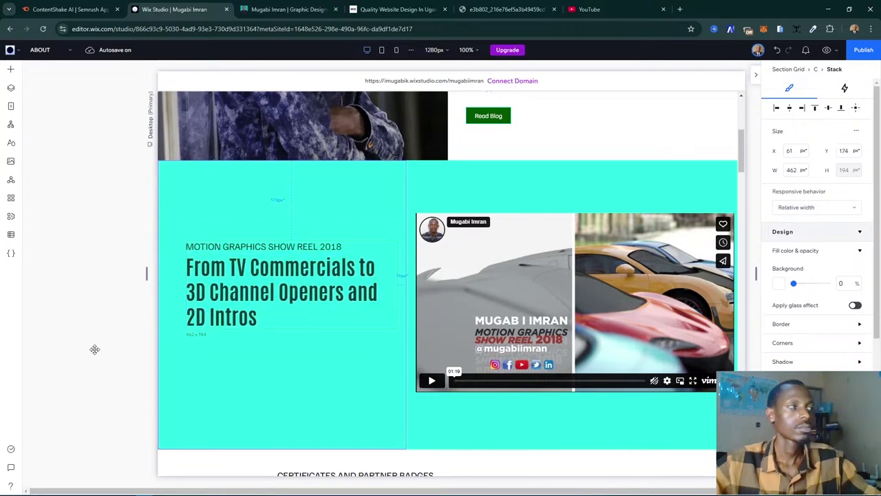
click(273, 395)
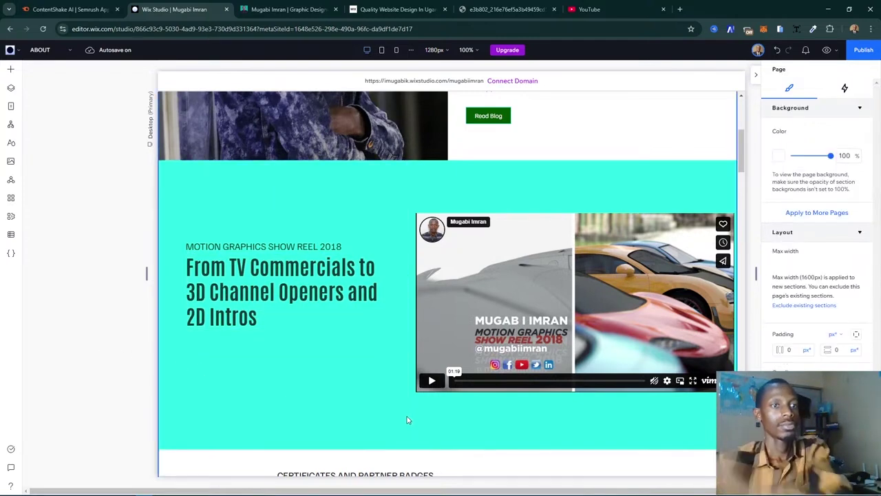
scroll(465, 399, down, 10)
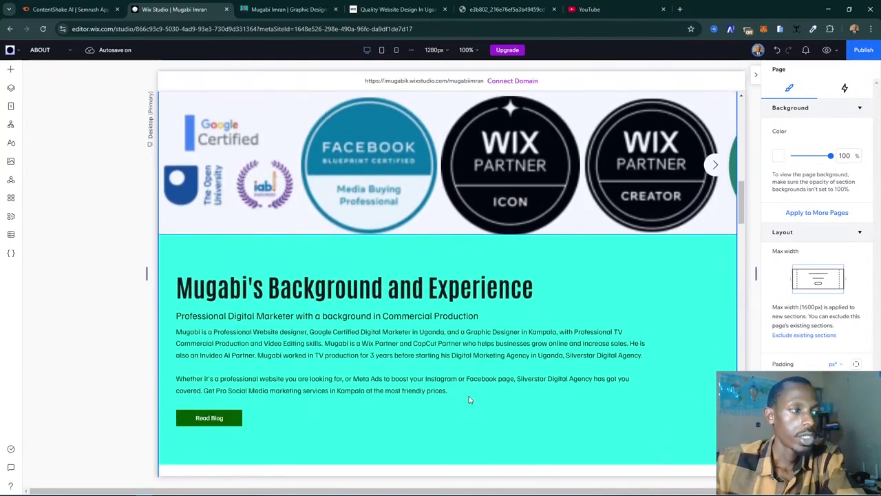
scroll(469, 400, down, 5)
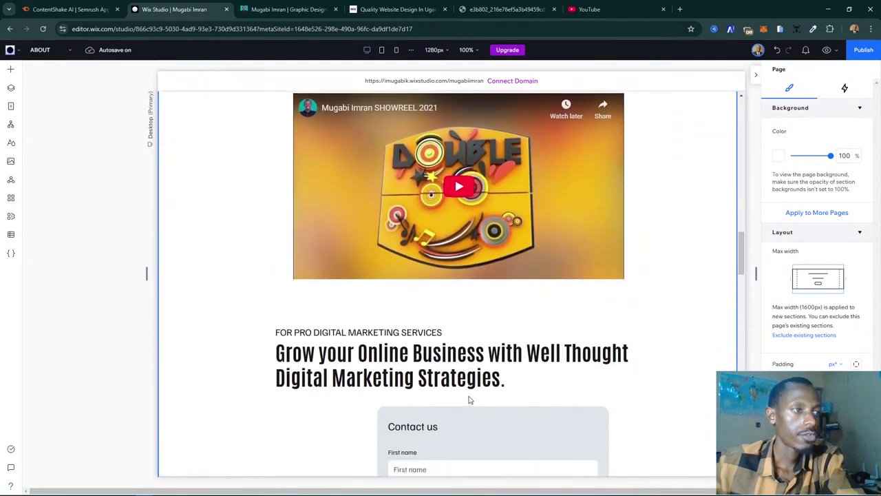
scroll(469, 400, up, 1)
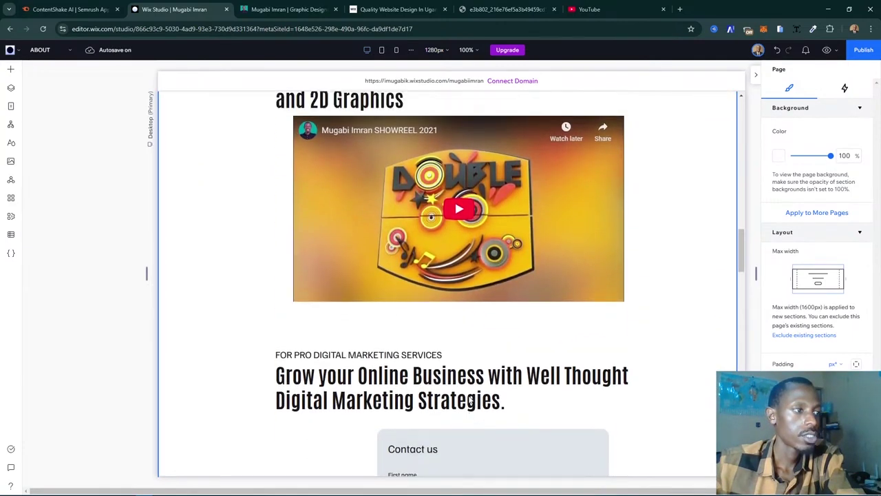
scroll(469, 400, down, 3)
click(243, 350)
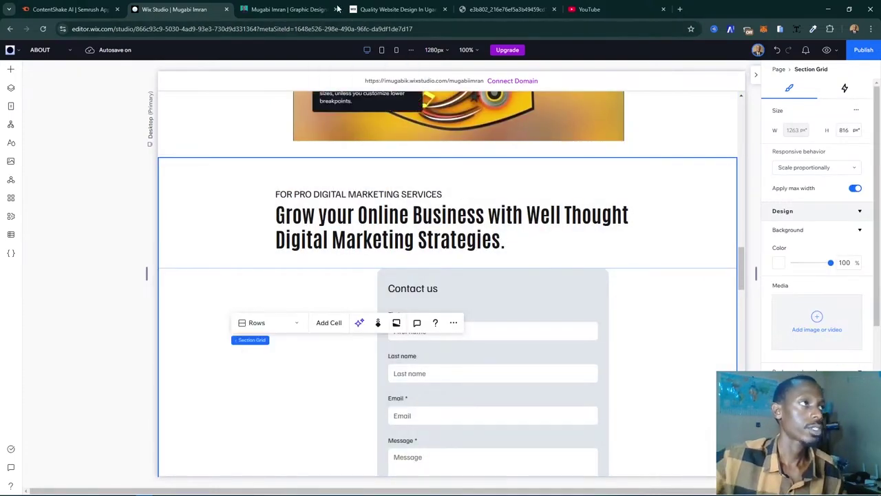
click(288, 9)
scroll(514, 290, down, 2)
scroll(509, 289, up, 1)
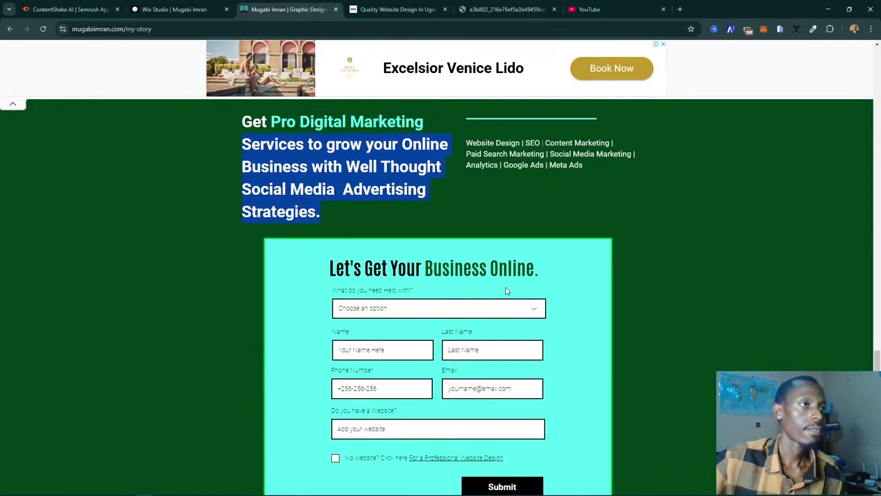
click(173, 9)
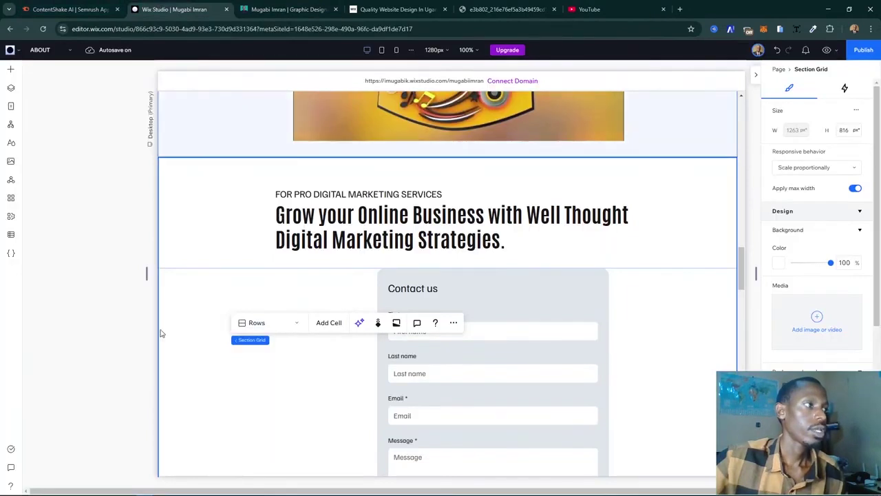
- Set the section background to the dark green theme colour
click(779, 263)
click(790, 362)
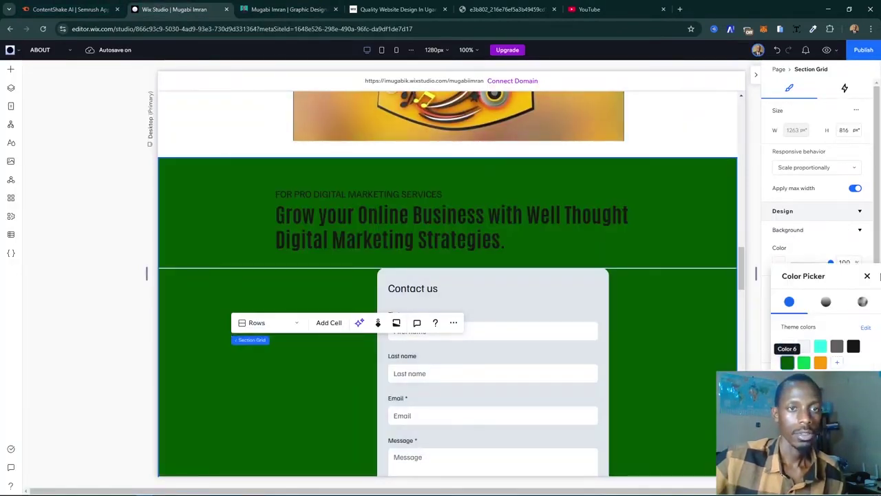
click(317, 181)
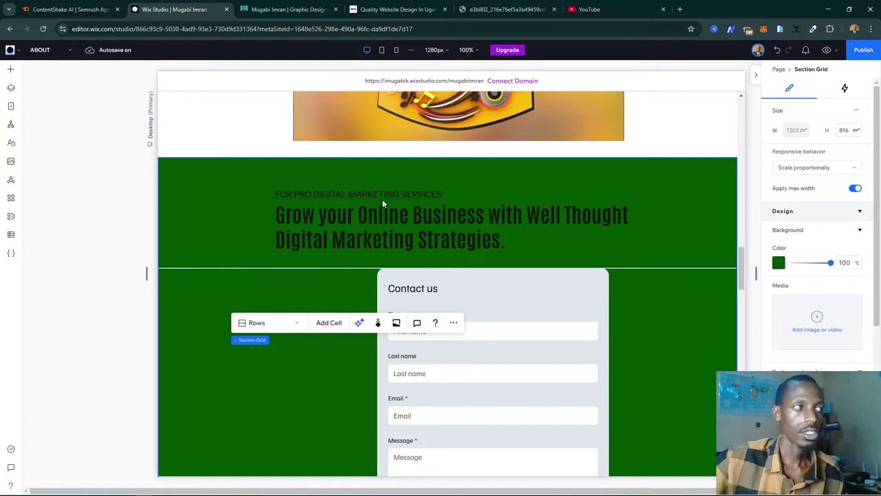
- Make the Grow your Online Business heading text white
click(442, 215)
click(492, 217)
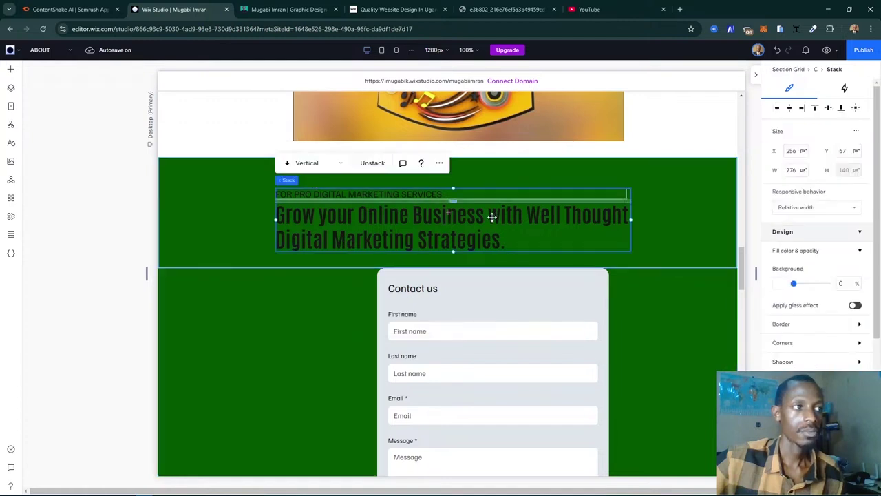
click(493, 216)
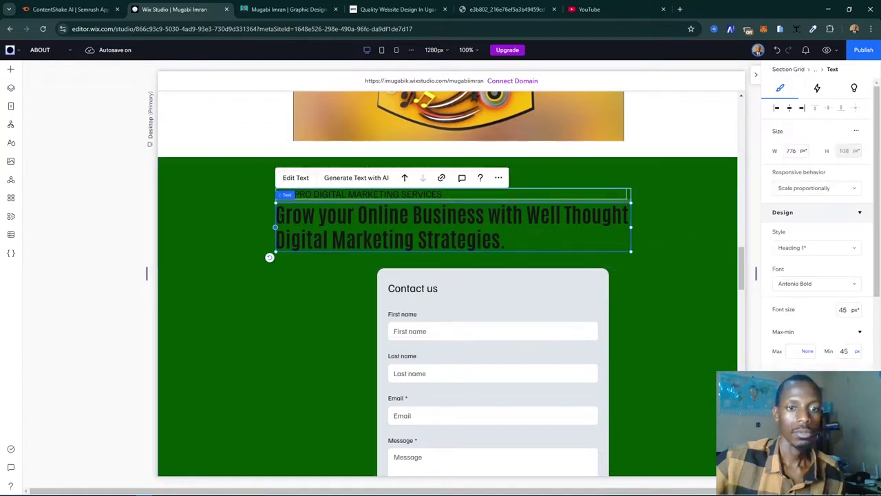
click(851, 379)
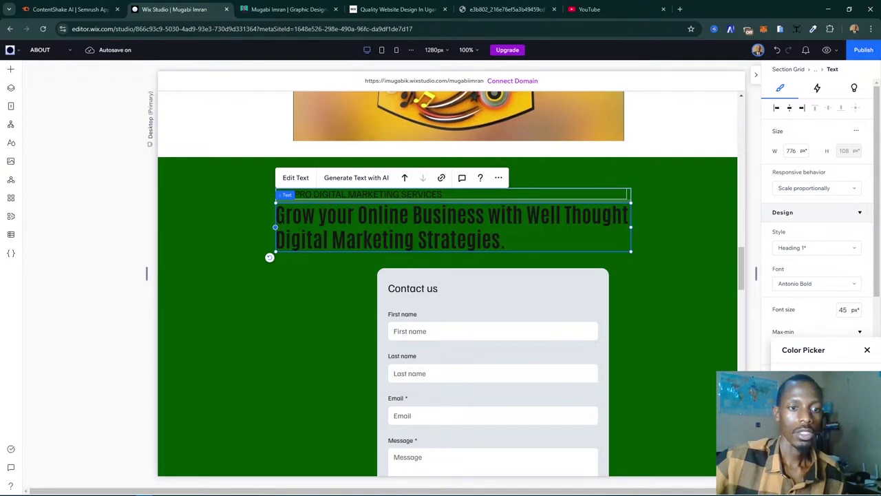
click(791, 396)
click(351, 193)
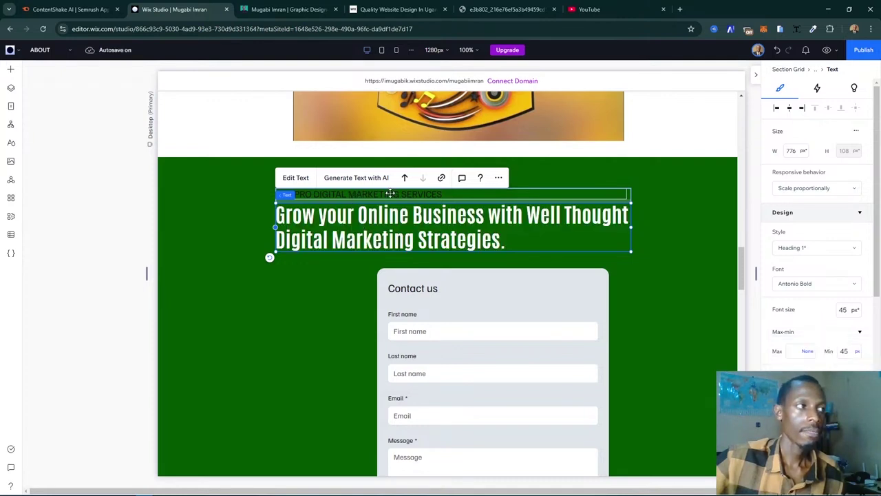
- Make the FOR PRO DIGITAL MARKETING SERVICES tagline light green
click(390, 193)
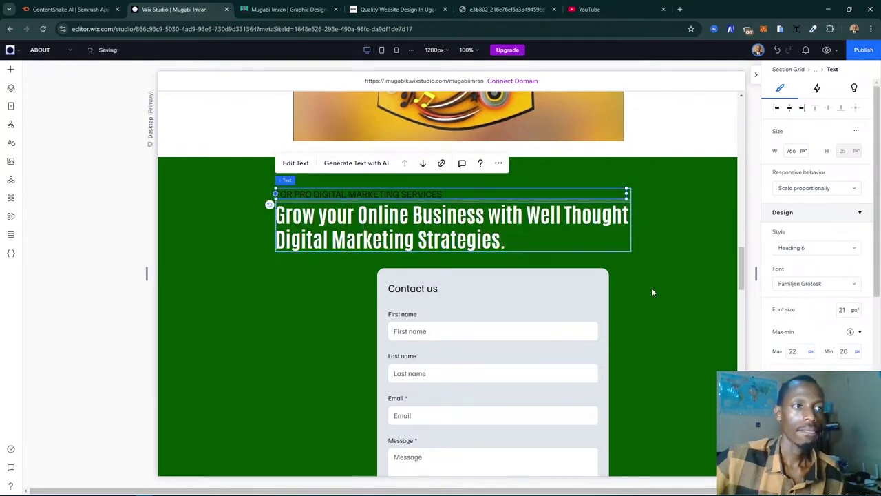
click(778, 385)
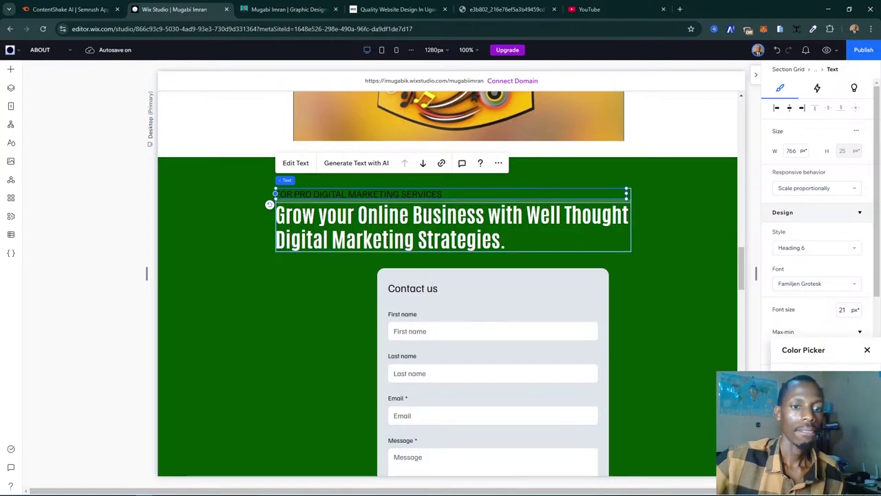
click(832, 406)
click(868, 351)
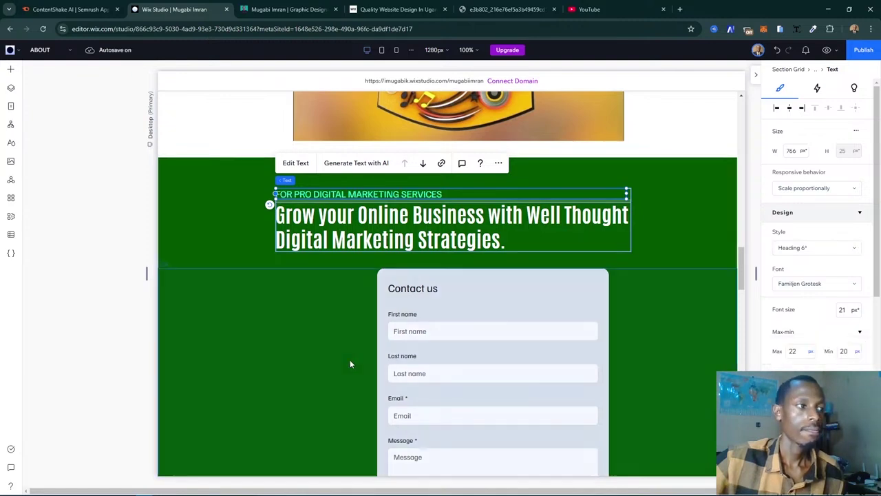
click(419, 330)
scroll(423, 330, down, 1)
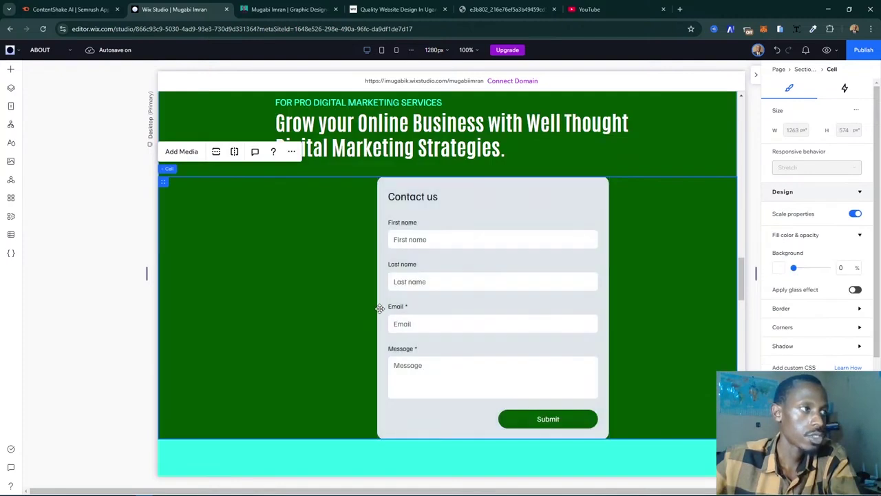
- Give the contact form a 35 px bottom margin
scroll(520, 422, down, 1)
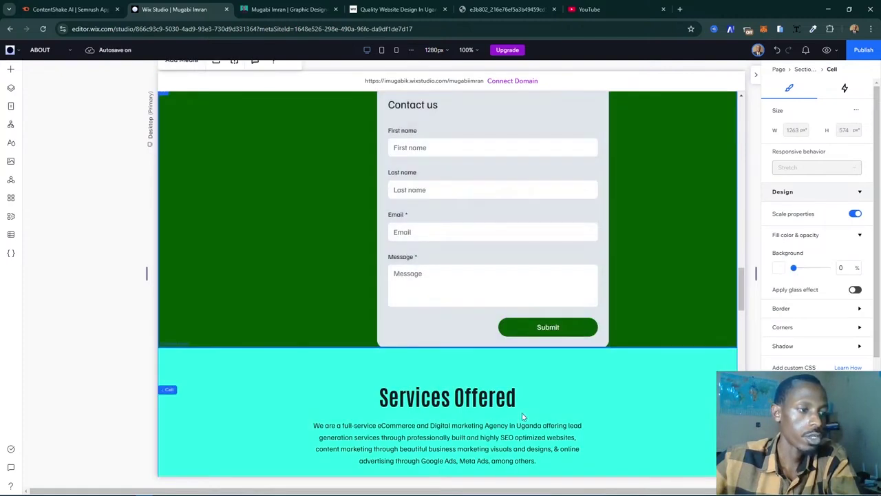
click(555, 334)
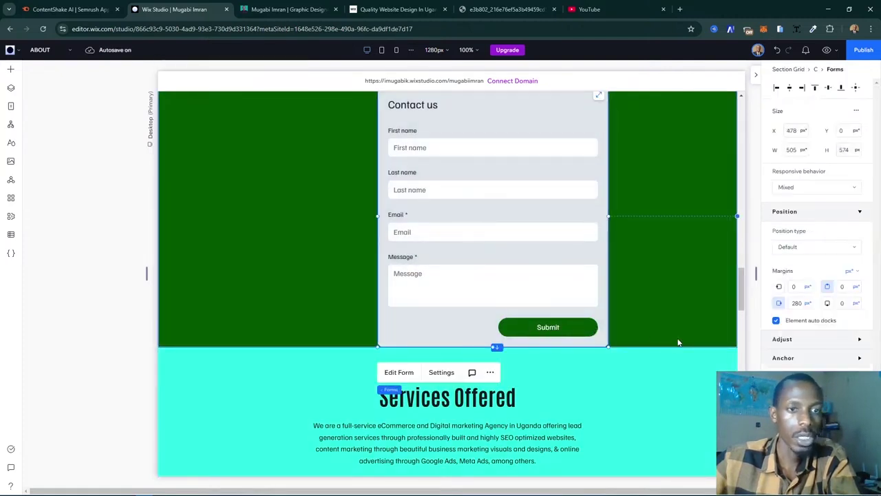
click(849, 305)
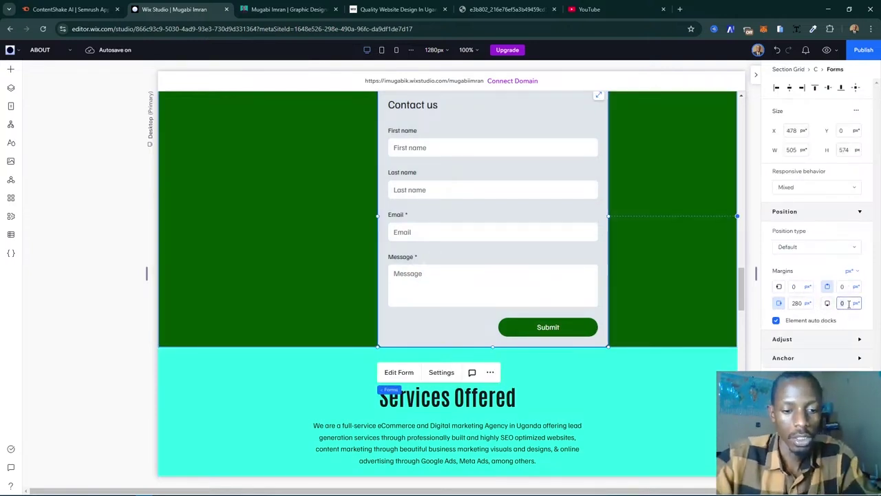
text(35)
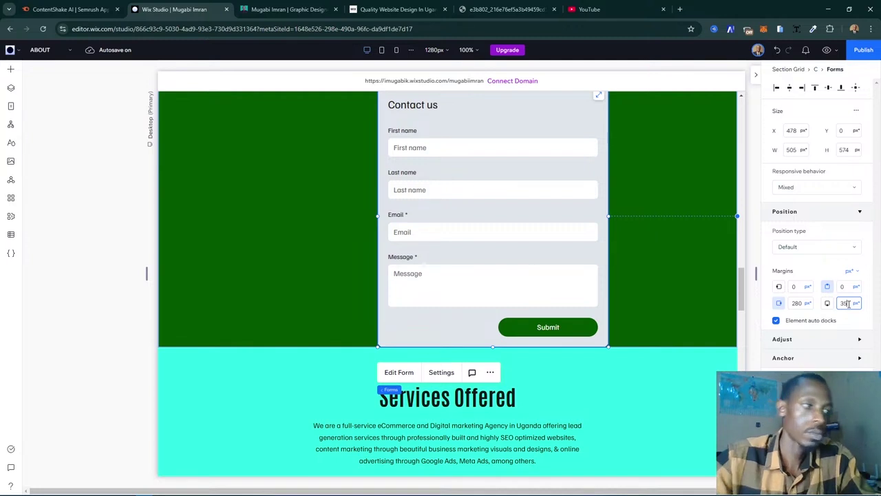
key(Return)
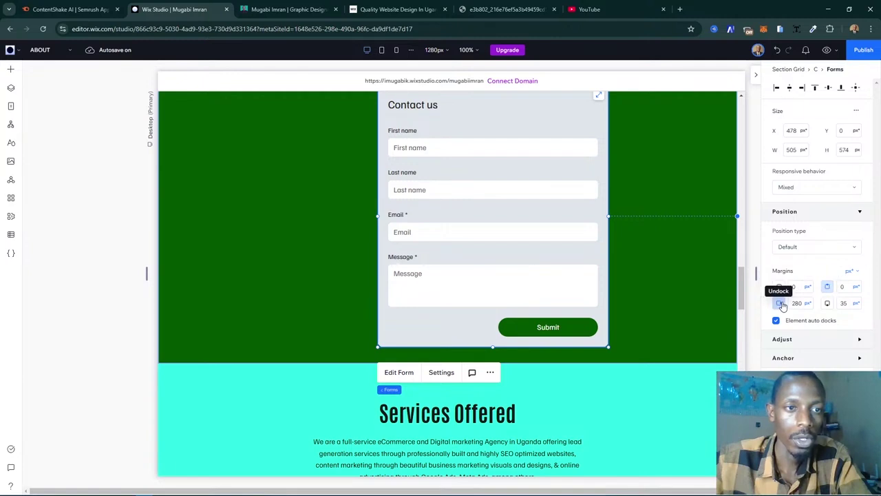
- Stretch the contact form to the full 1263 px section width with zero margins
scroll(444, 333, up, 3)
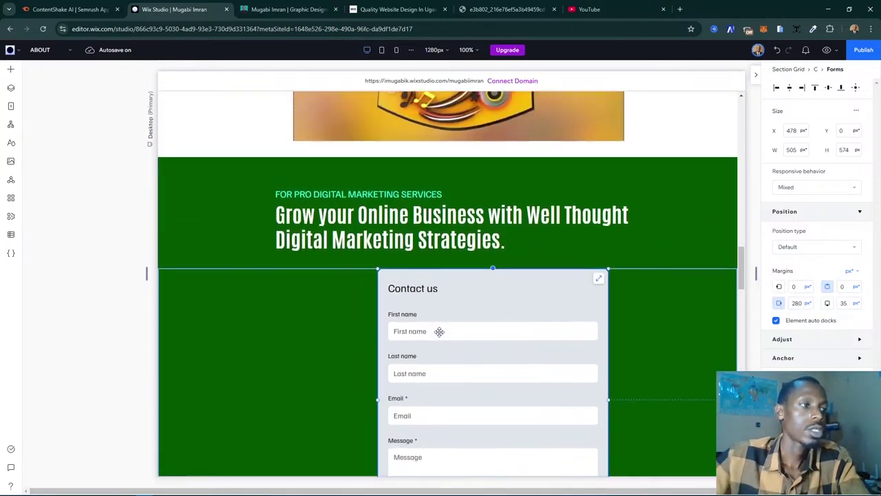
scroll(439, 331, down, 3)
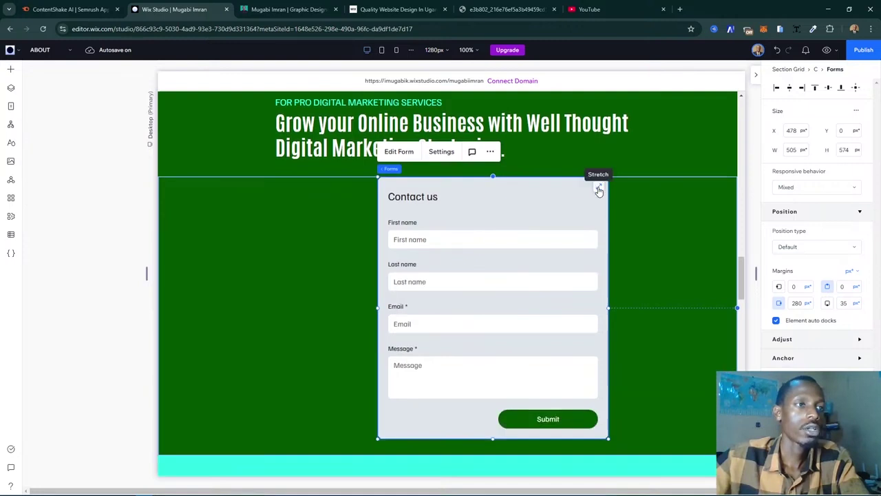
click(599, 190)
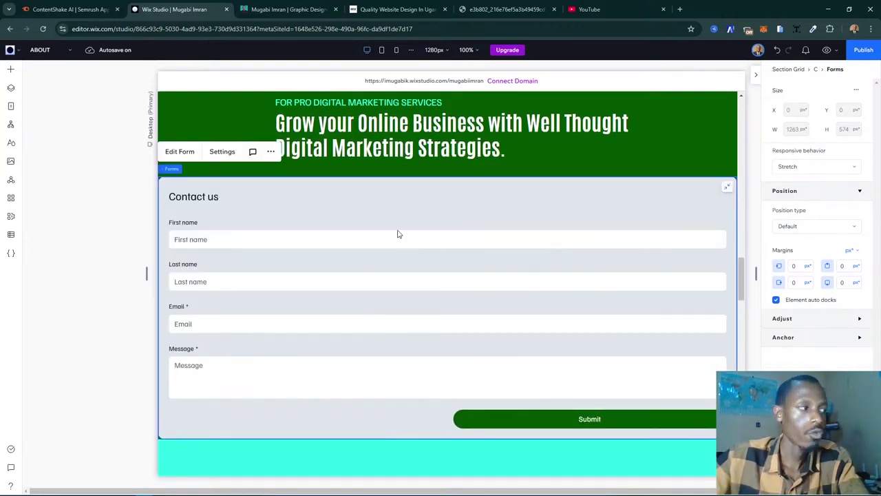
click(800, 266)
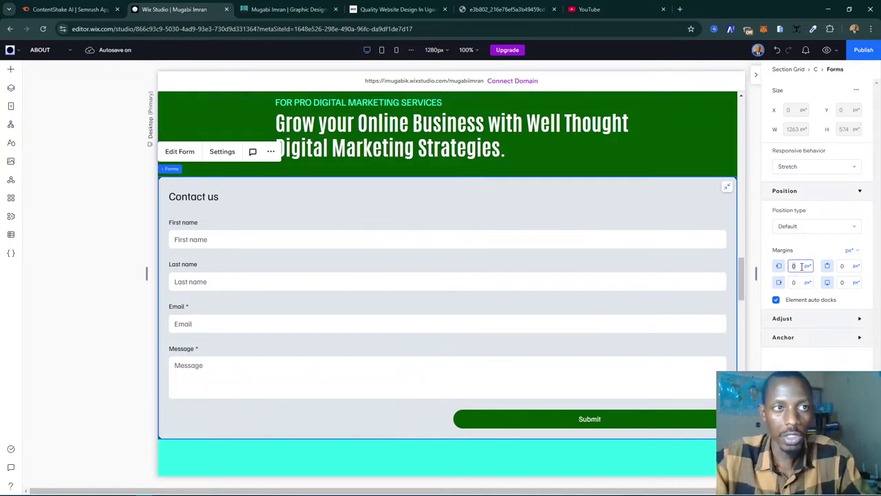
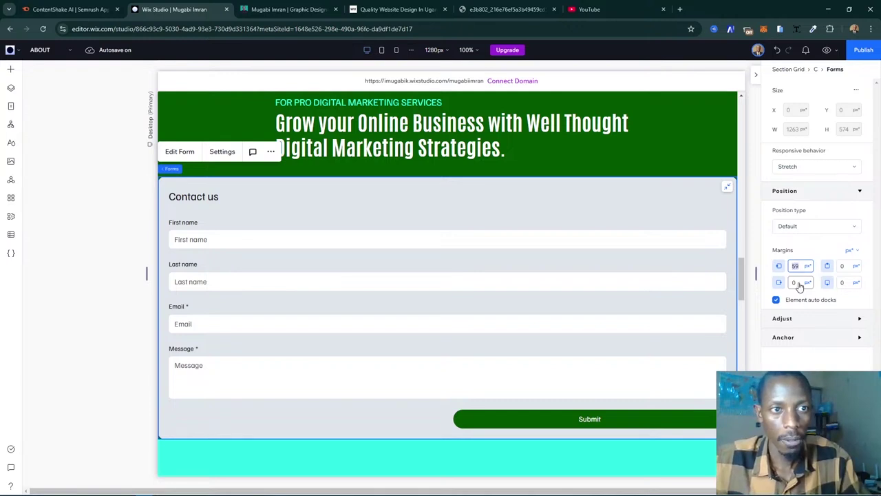
- Set the contact form's side margins to 59 px
click(799, 284)
text(59)
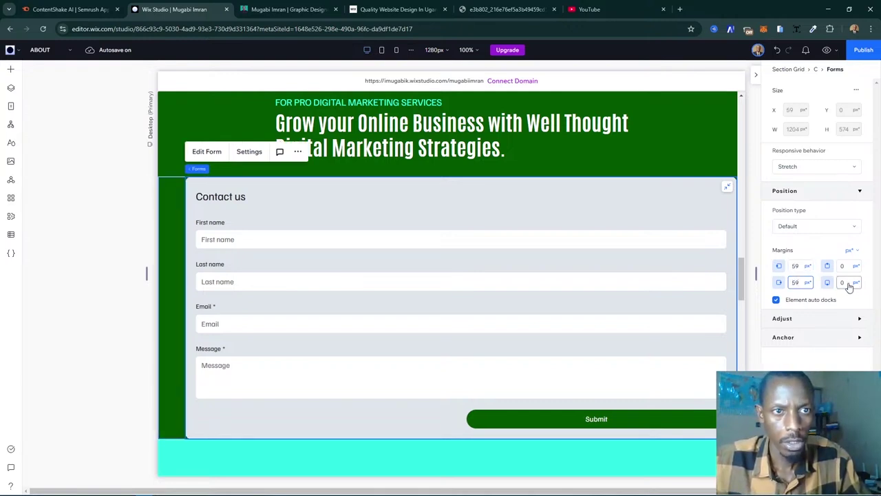
click(849, 283)
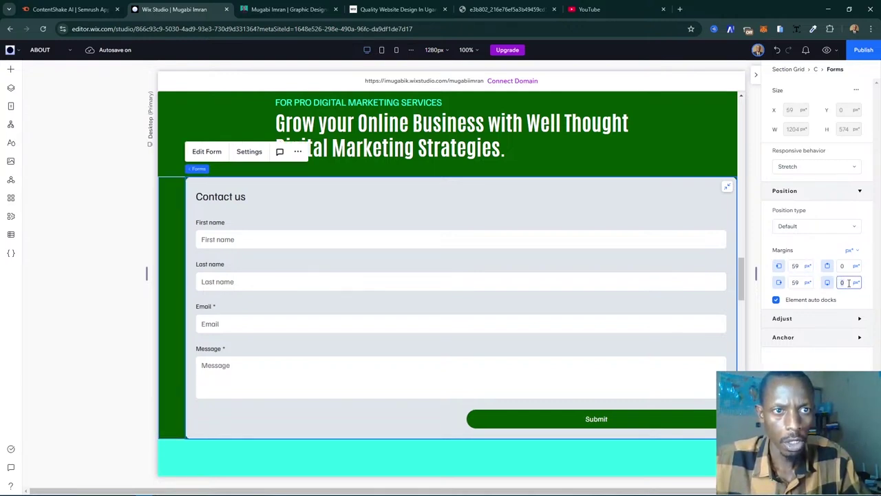
text(59)
key(Return)
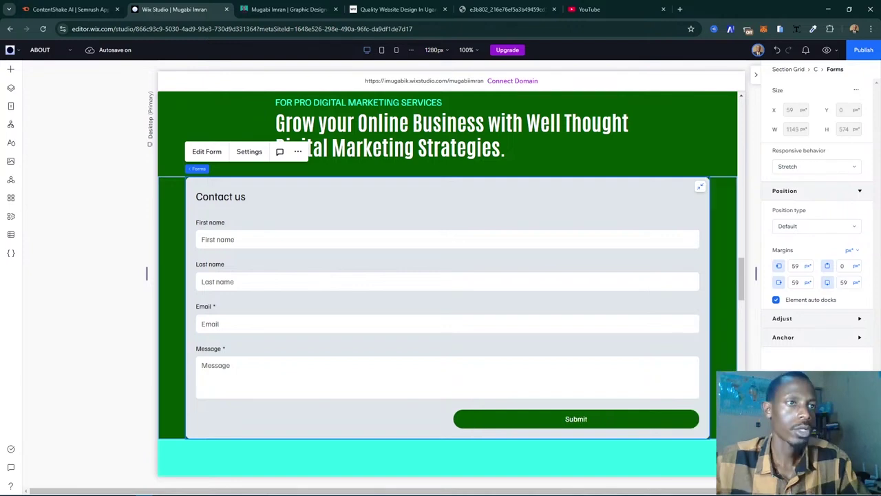
scroll(510, 316, up, 2)
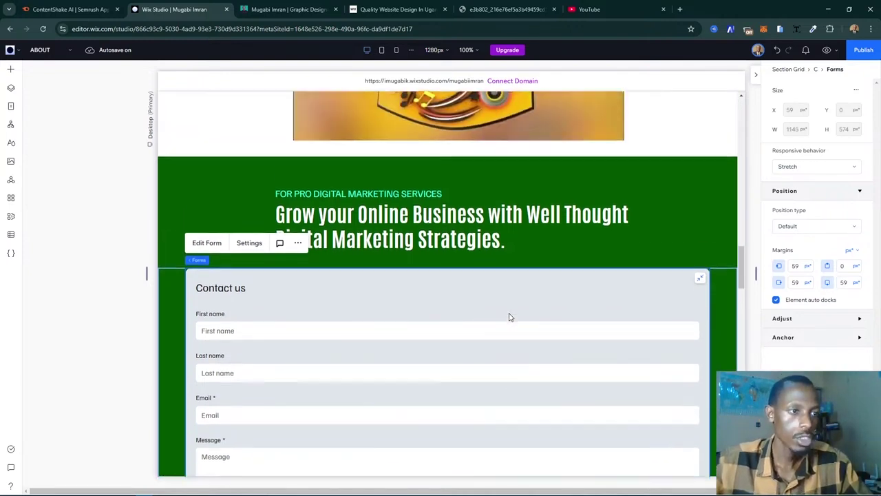
scroll(510, 317, down, 3)
scroll(509, 317, up, 2)
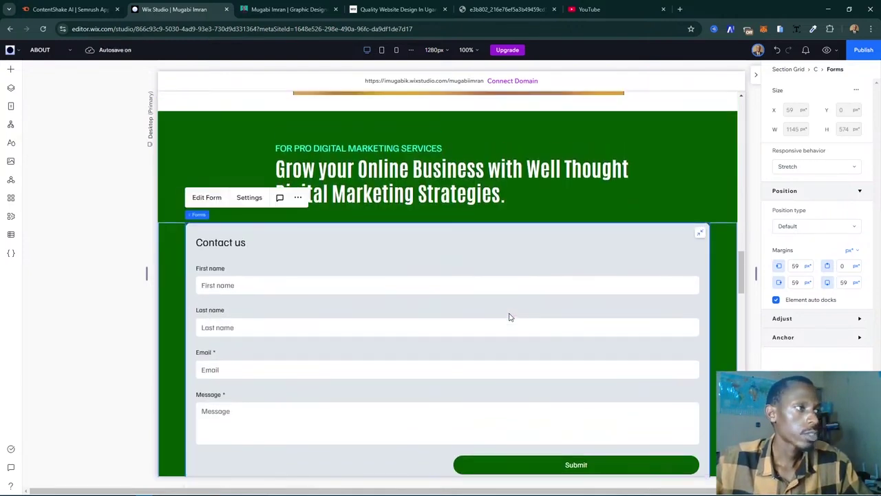
- Change the contact form's left and right margins to 79 px
click(796, 266)
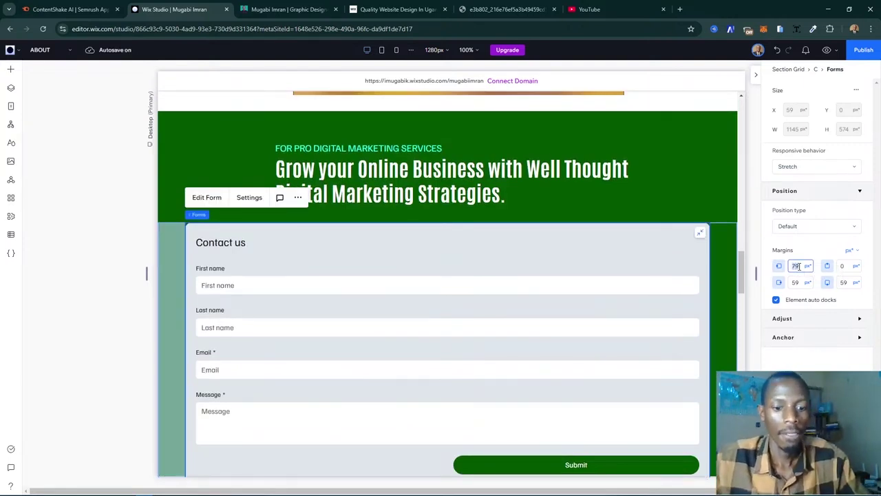
text(79)
click(796, 283)
text(79)
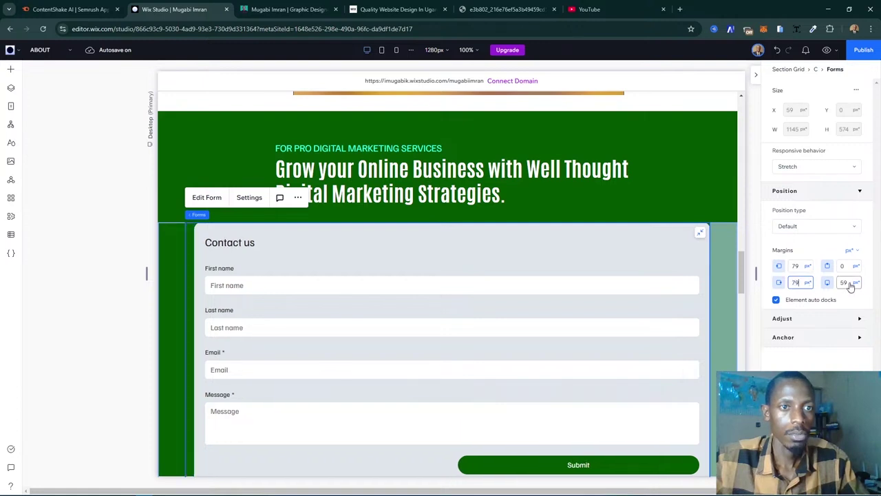
click(849, 287)
text(79)
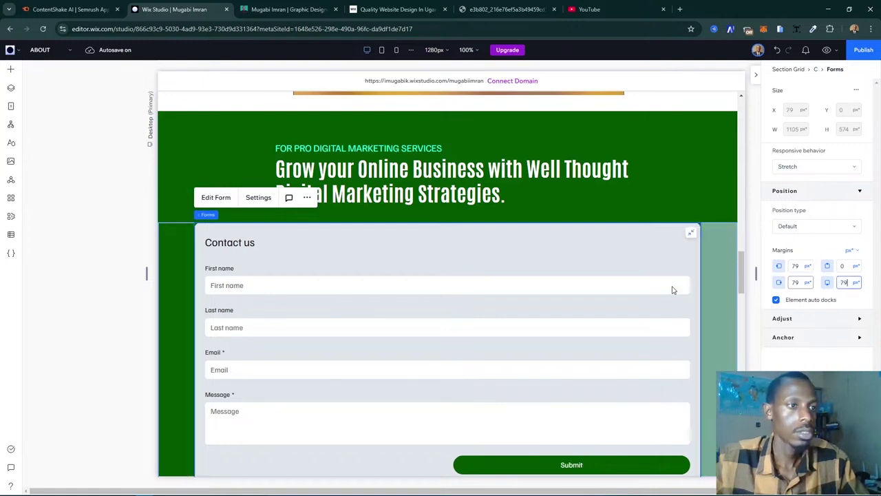
- Set the contact form's bottom margin to 35 px and deselect it
scroll(672, 289, down, 1)
scroll(673, 290, down, 1)
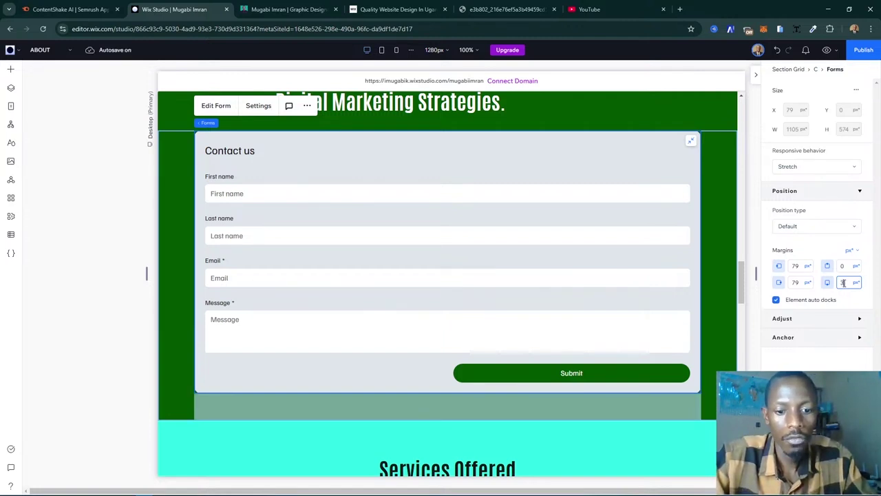
text(5)
key(Return)
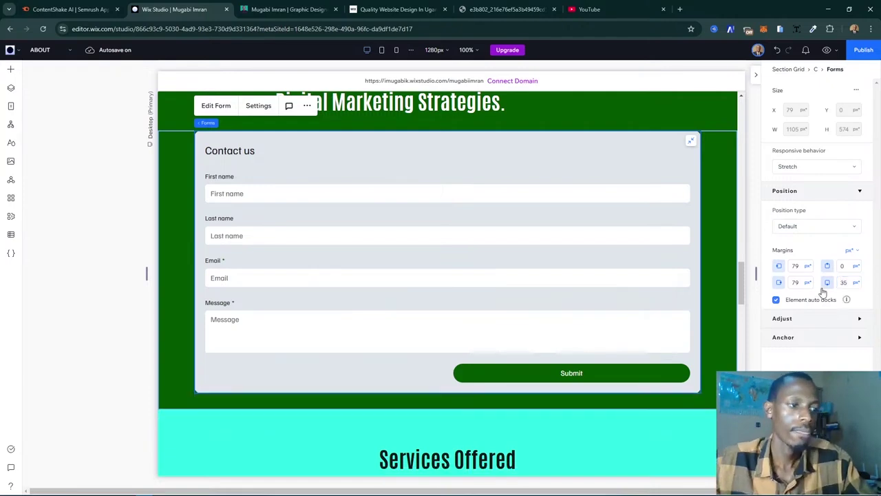
click(119, 366)
scroll(329, 319, up, 2)
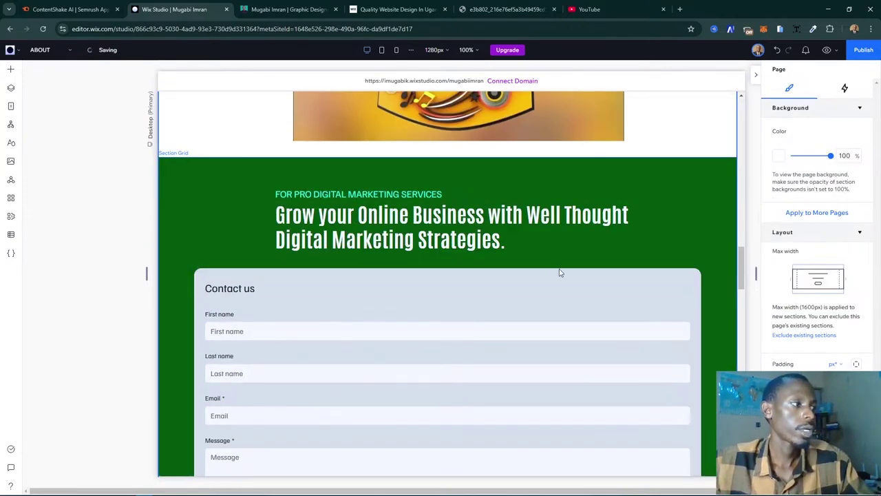
- Select the green contact section and look at its More actions options
scroll(550, 331, down, 6)
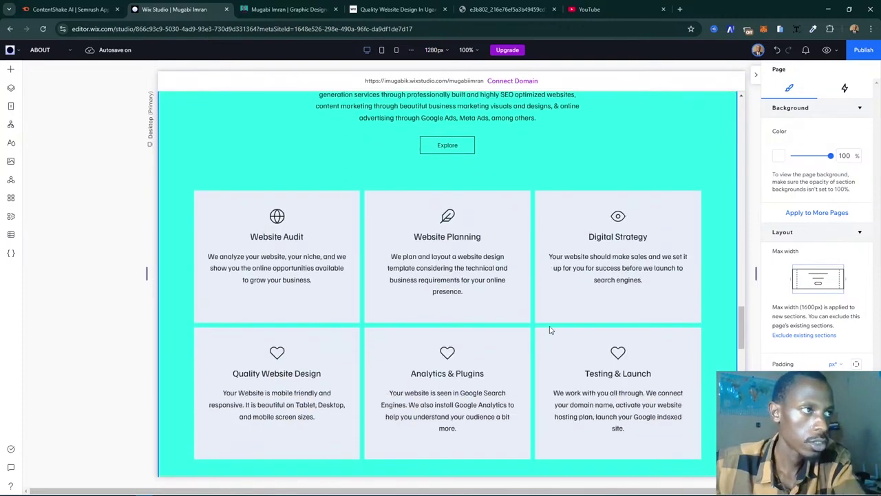
scroll(550, 330, up, 2)
scroll(413, 261, up, 2)
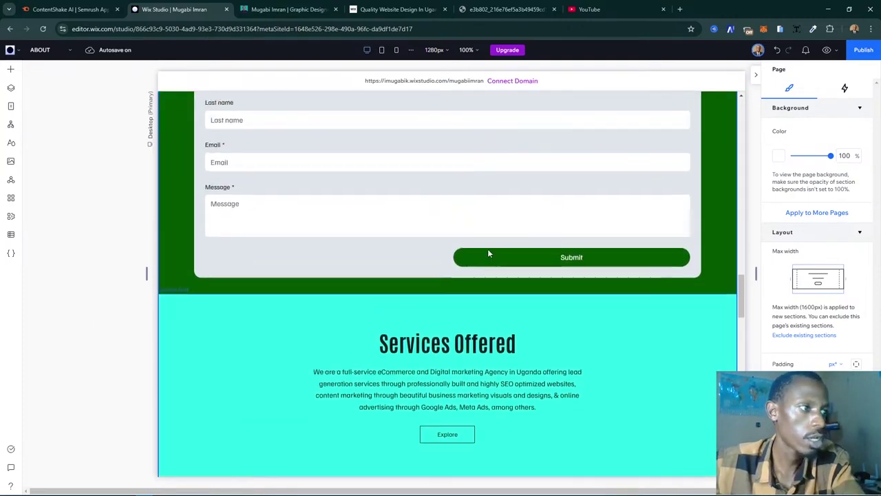
click(721, 270)
scroll(719, 276, up, 3)
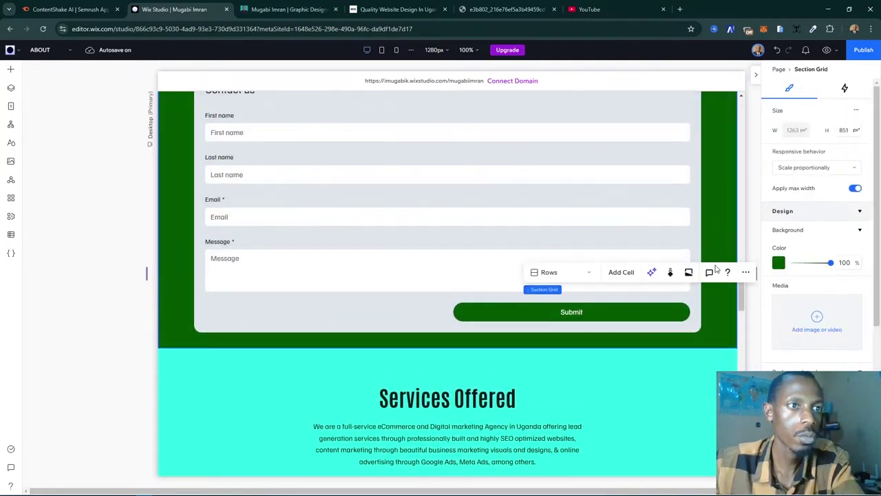
click(84, 237)
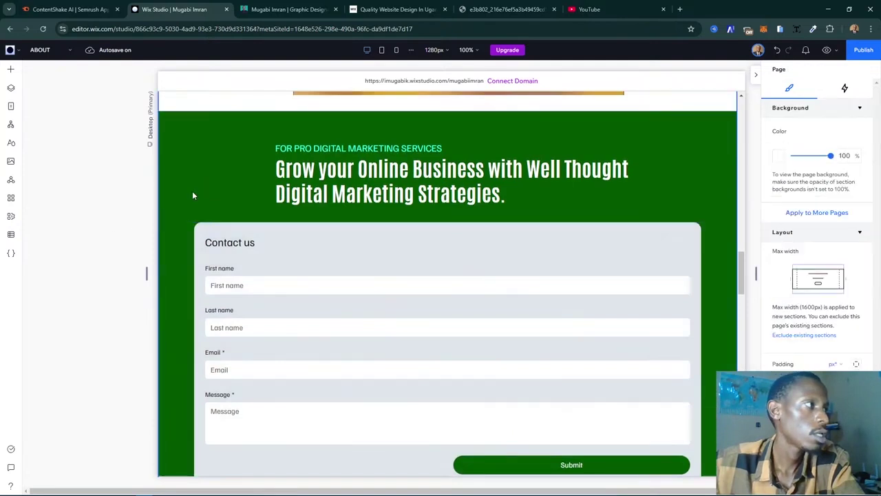
click(639, 175)
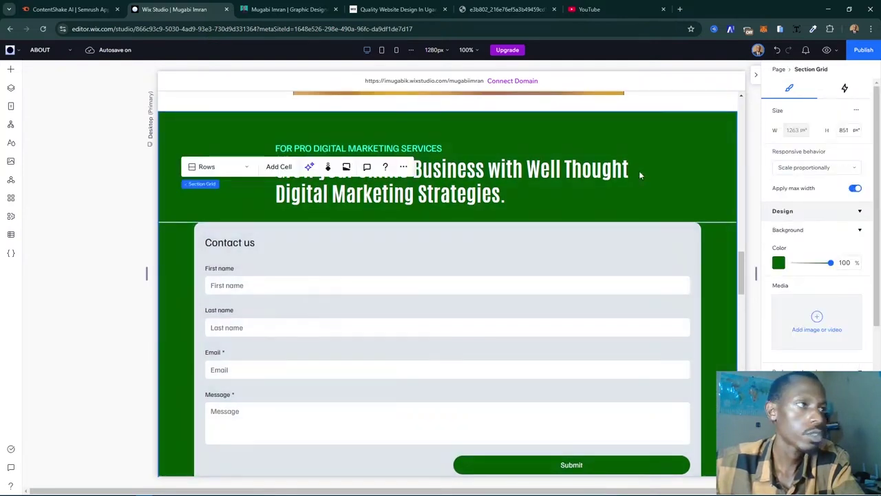
click(404, 167)
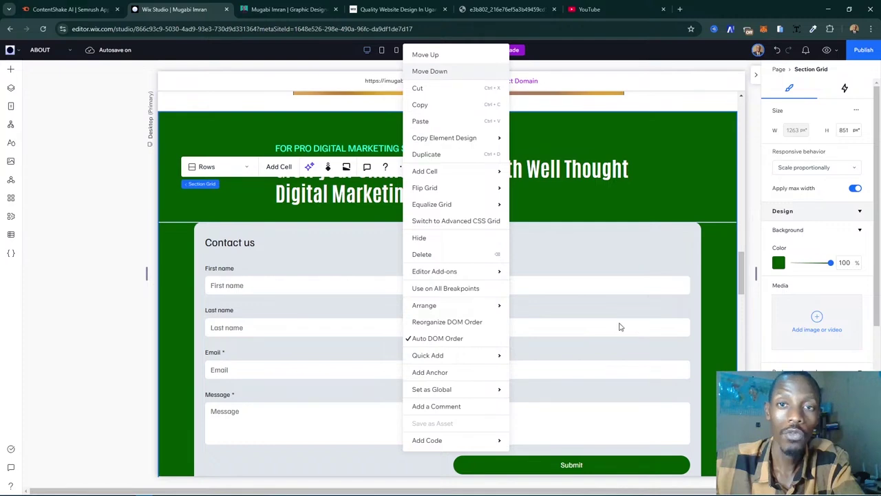
key(Escape)
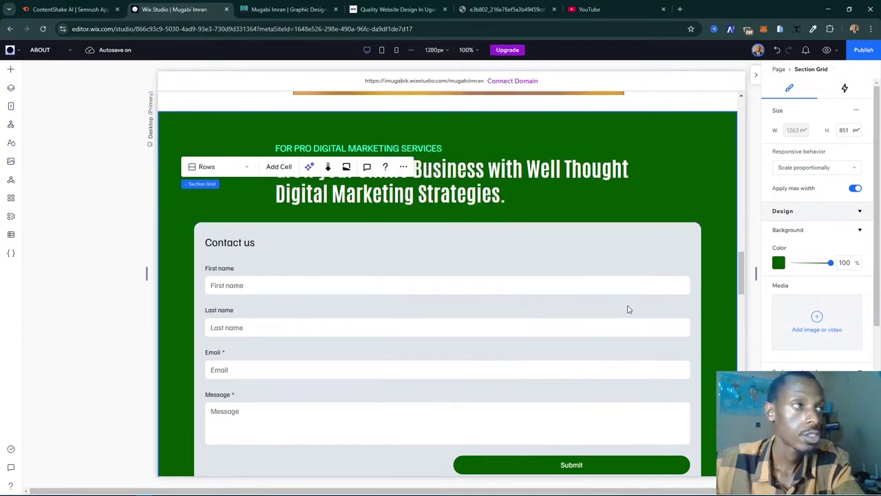
- Compare the ABOUT page section order with the live site
scroll(627, 309, up, 7)
scroll(627, 309, down, 9)
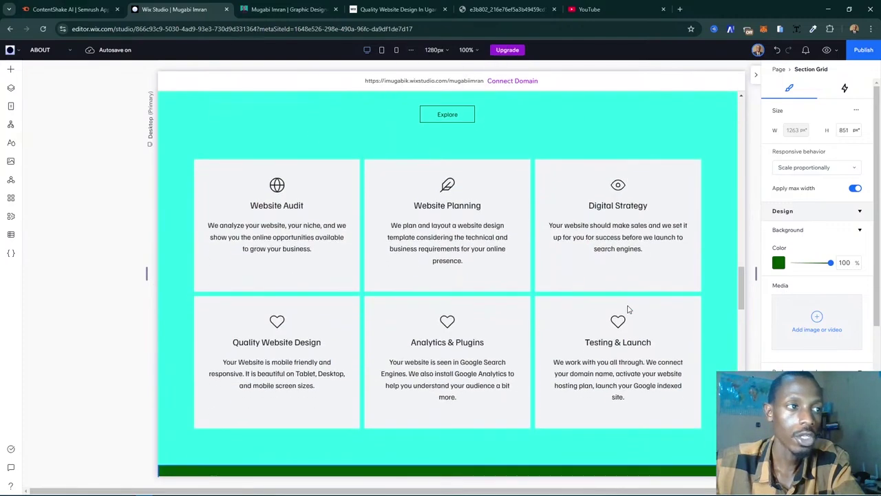
scroll(628, 309, down, 3)
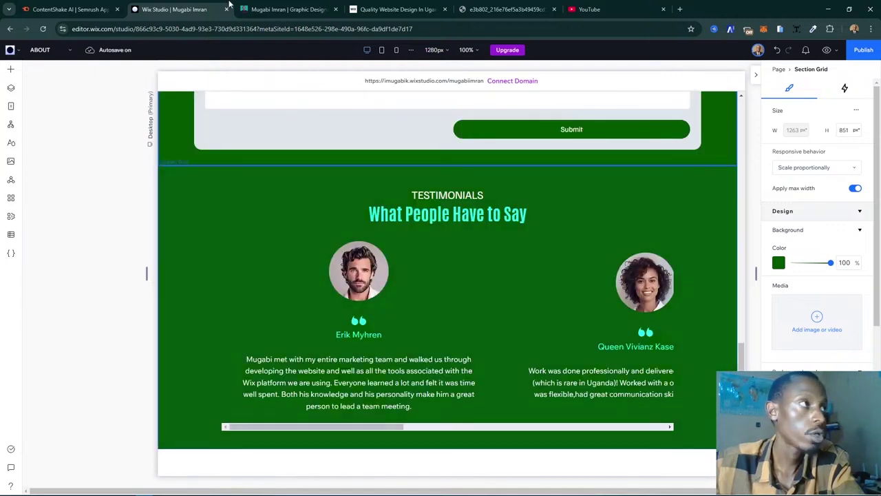
click(283, 9)
scroll(423, 148, down, 3)
scroll(423, 148, up, 6)
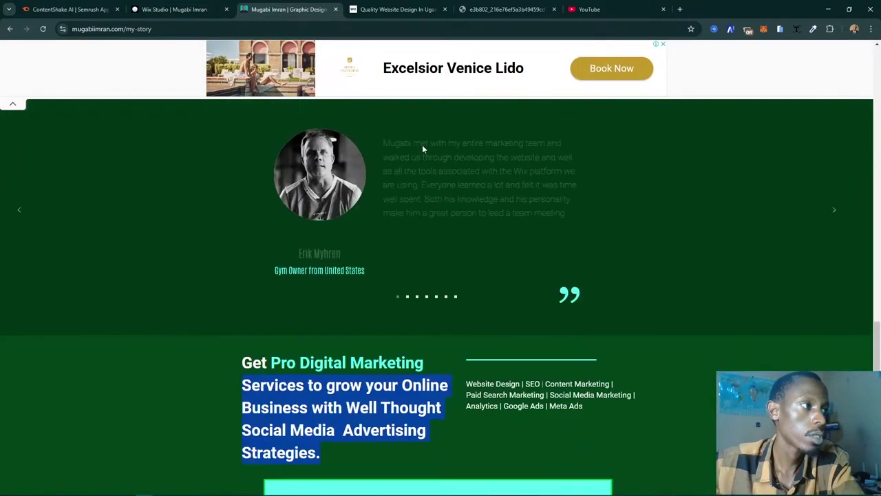
scroll(422, 146, up, 1)
scroll(420, 147, down, 3)
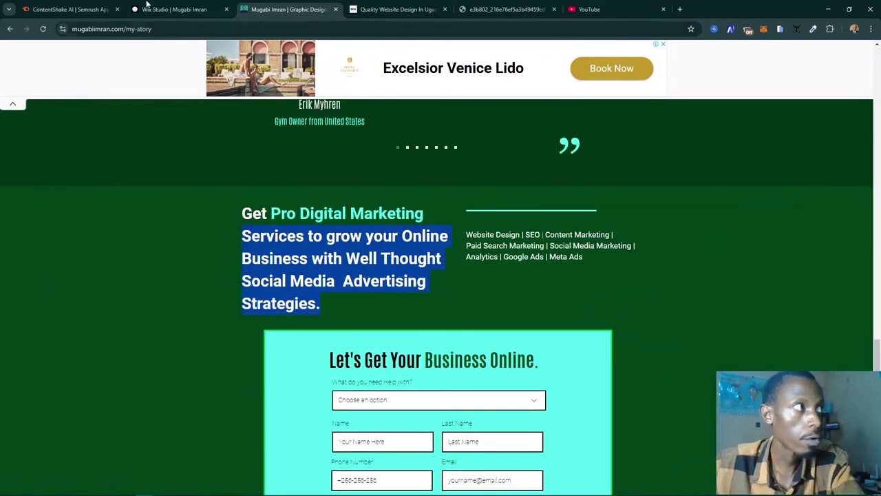
click(146, 7)
- Move the green contact section down below Testimonials via its right-click menu
scroll(627, 191, up, 3)
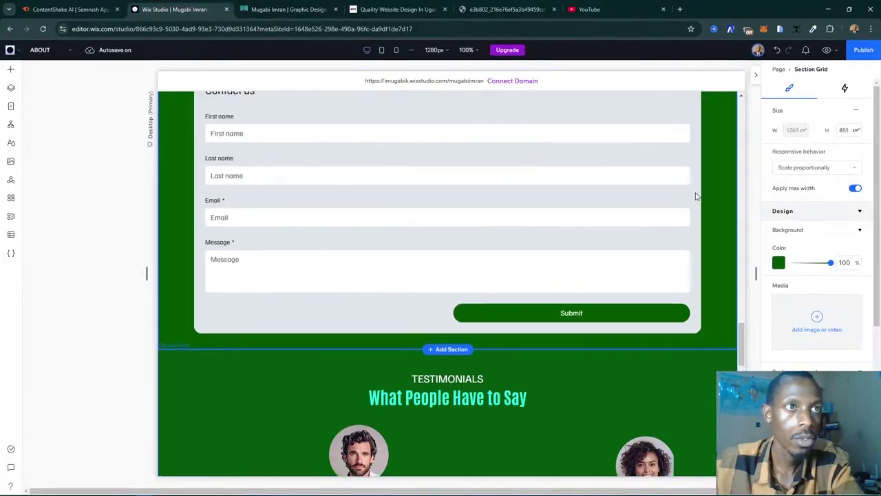
scroll(696, 196, up, 2)
click(183, 164)
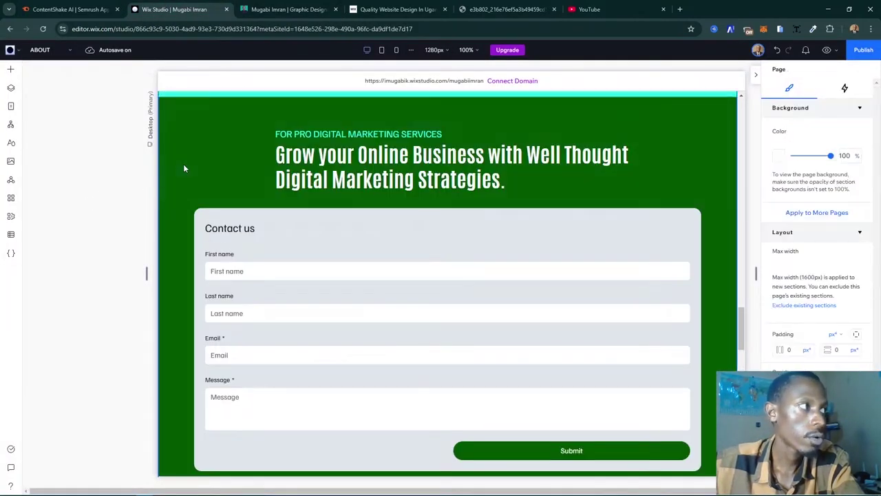
click(400, 165)
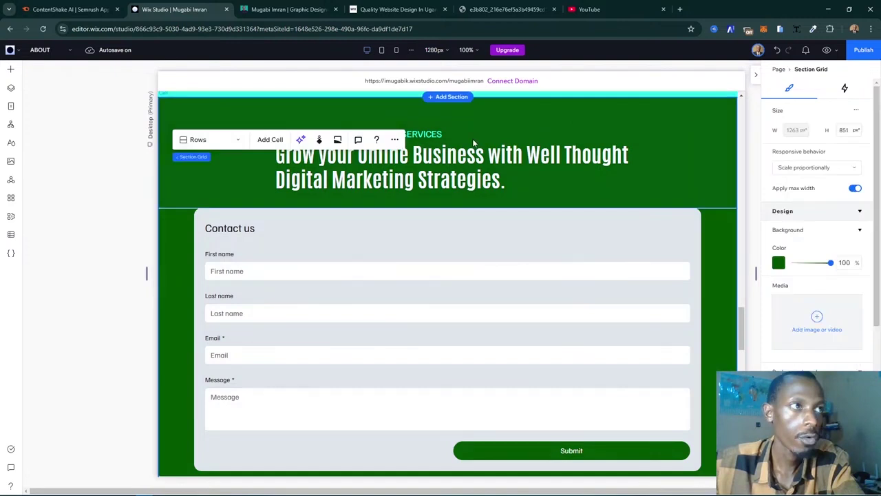
right_click(400, 141)
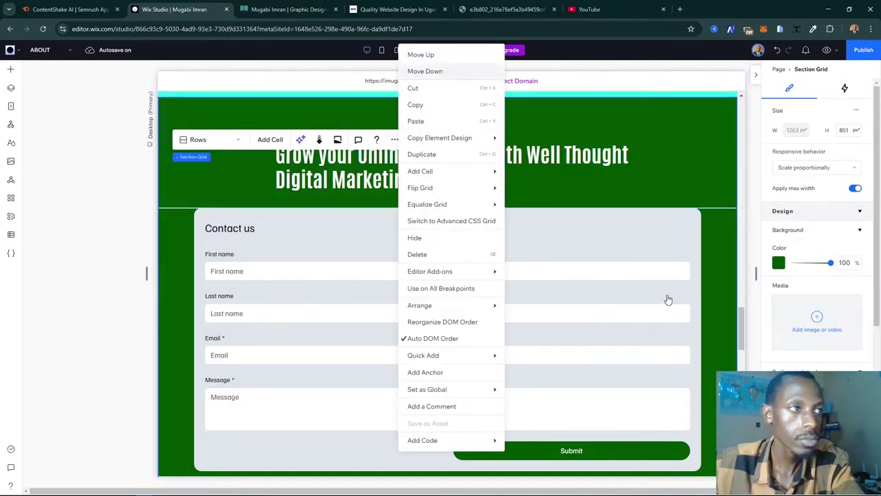
click(86, 372)
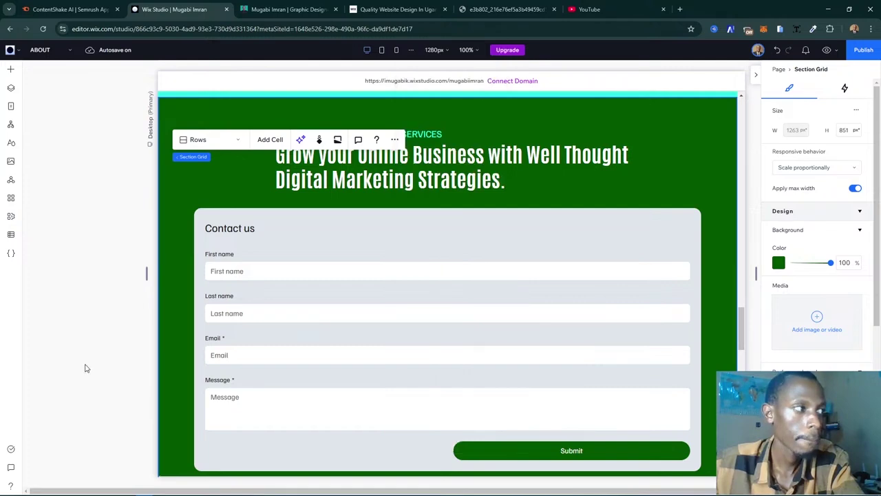
scroll(84, 368, up, 4)
click(84, 369)
scroll(390, 313, down, 2)
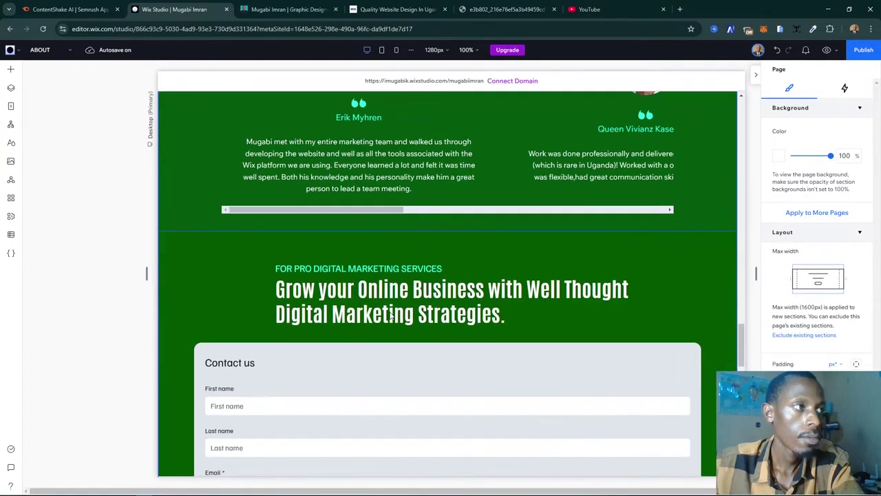
scroll(390, 314, down, 1)
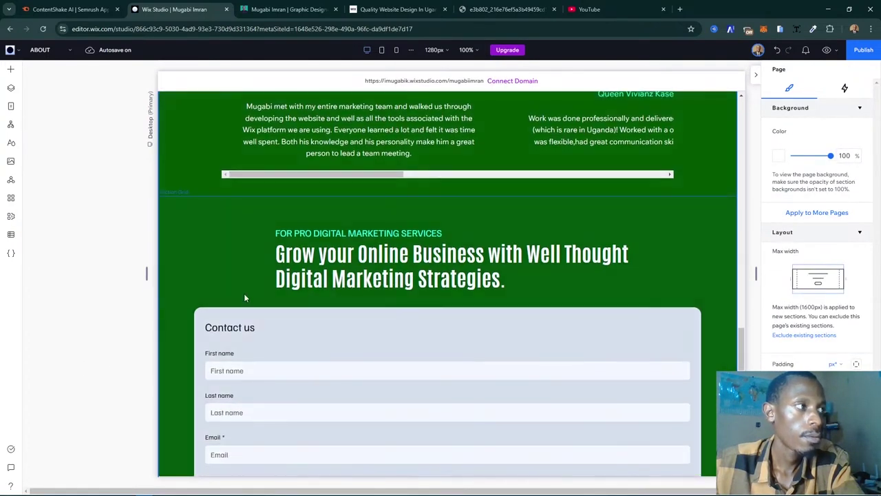
scroll(433, 257, down, 10)
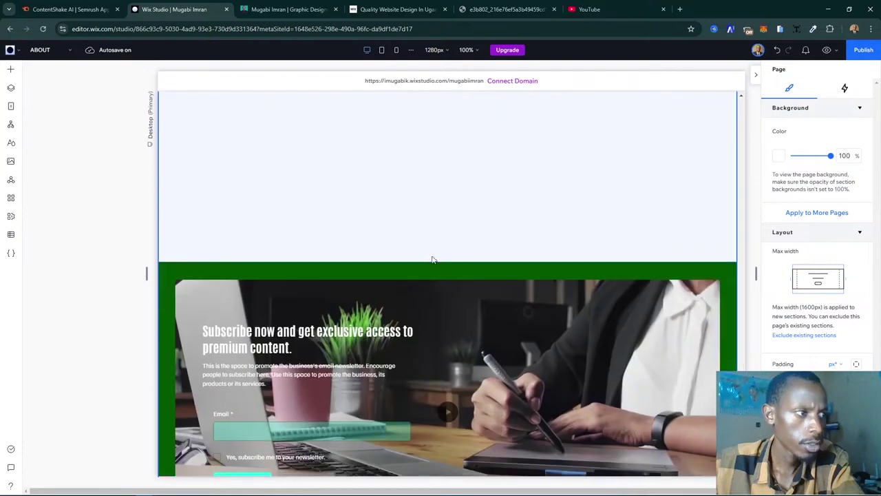
click(543, 244)
scroll(542, 245, up, 3)
scroll(543, 243, up, 1)
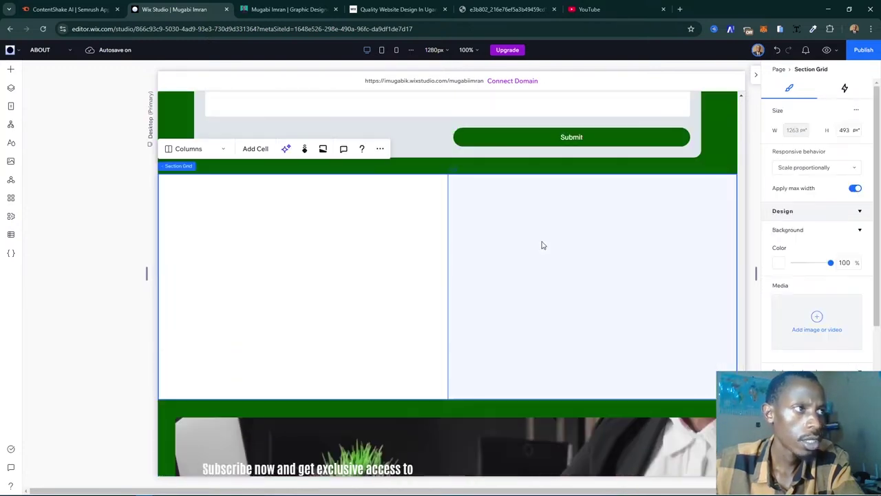
scroll(496, 289, up, 10)
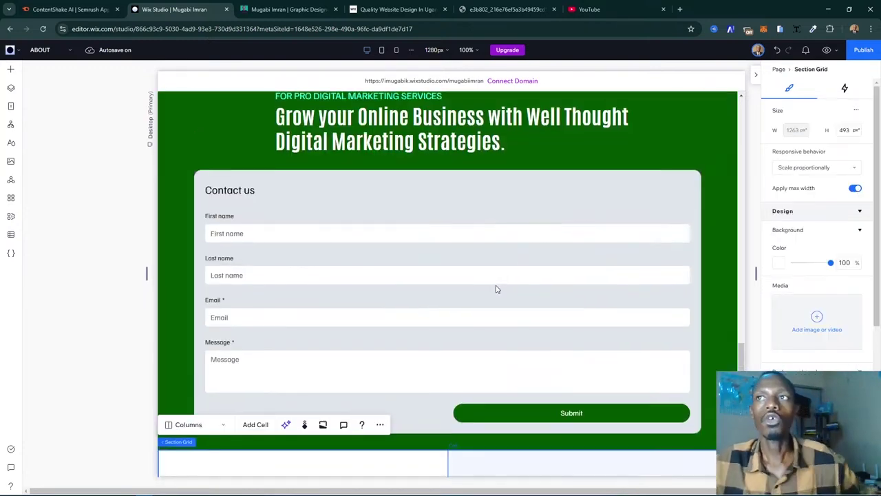
scroll(496, 289, up, 5)
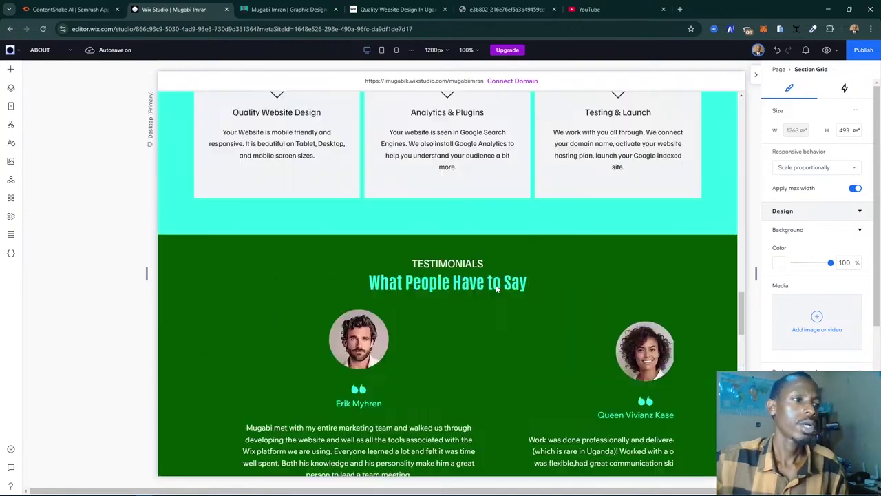
scroll(496, 289, up, 10)
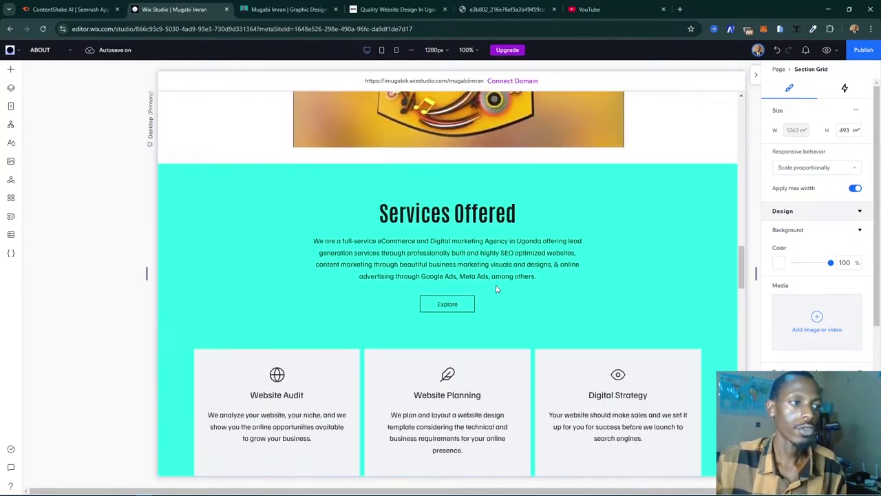
scroll(496, 289, up, 5)
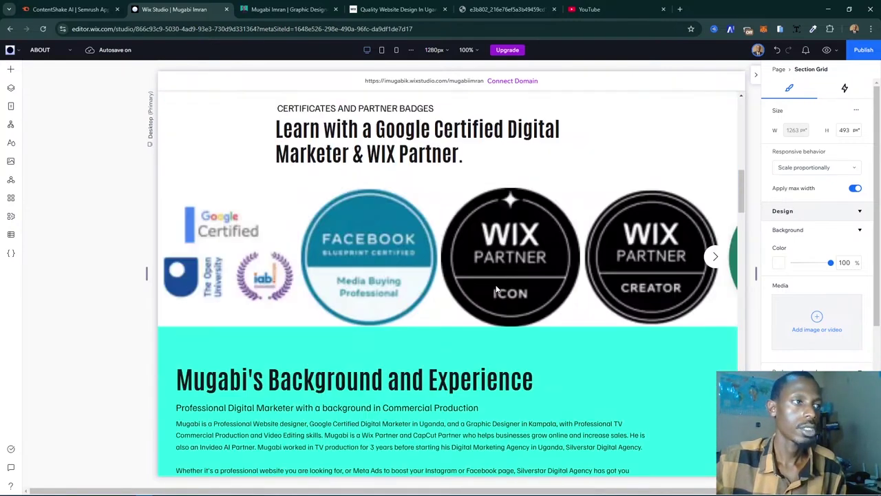
key(ctrl+Tab)
scroll(355, 298, down, 5)
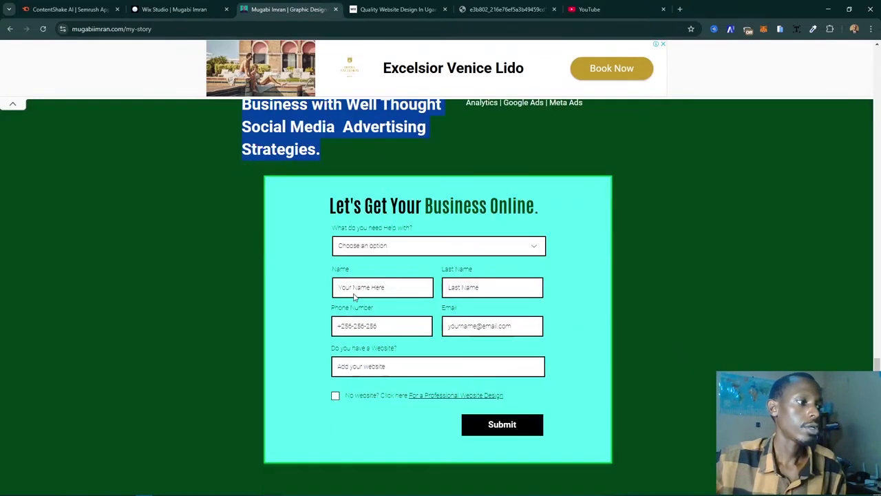
scroll(355, 297, down, 2)
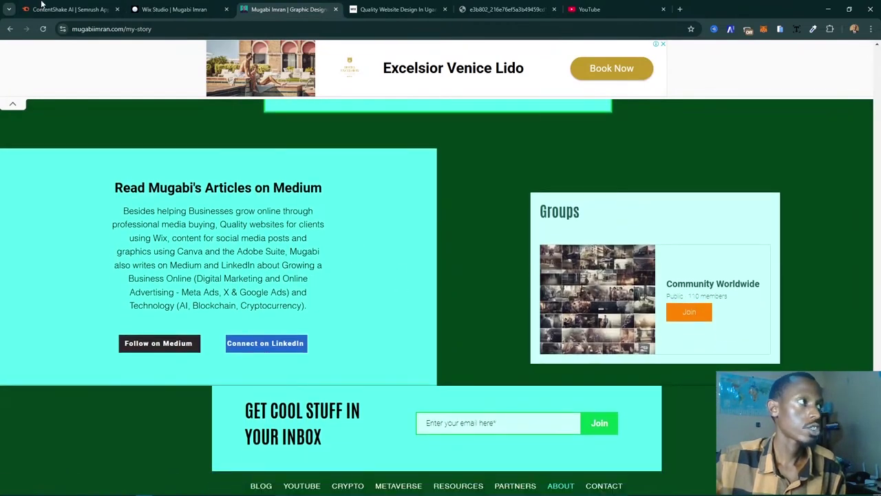
click(41, 9)
click(172, 9)
scroll(325, 227, down, 3)
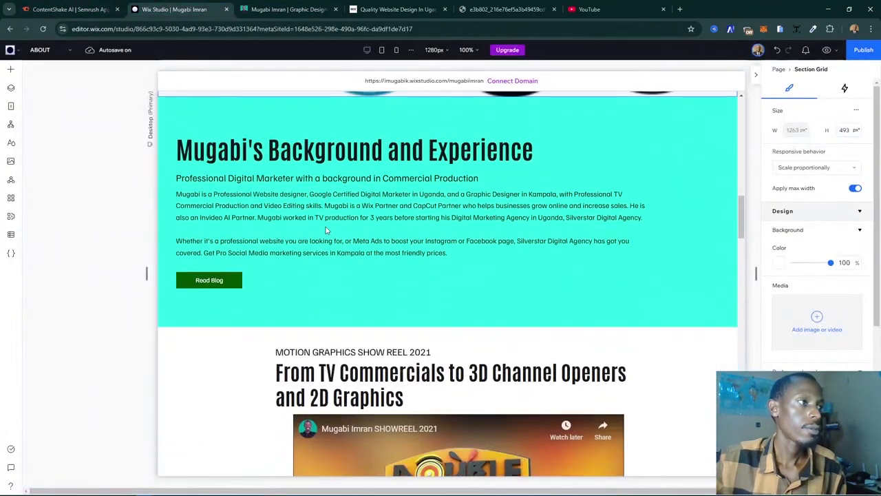
scroll(326, 231, down, 10)
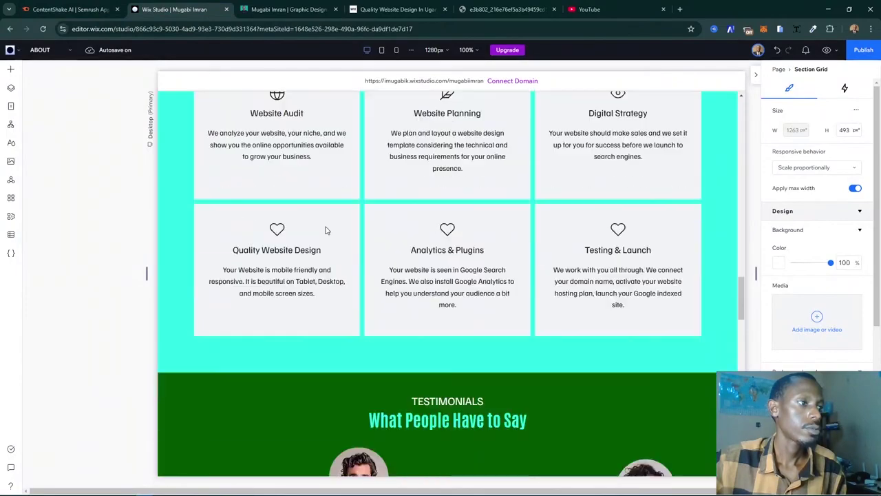
key(ctrl+Tab)
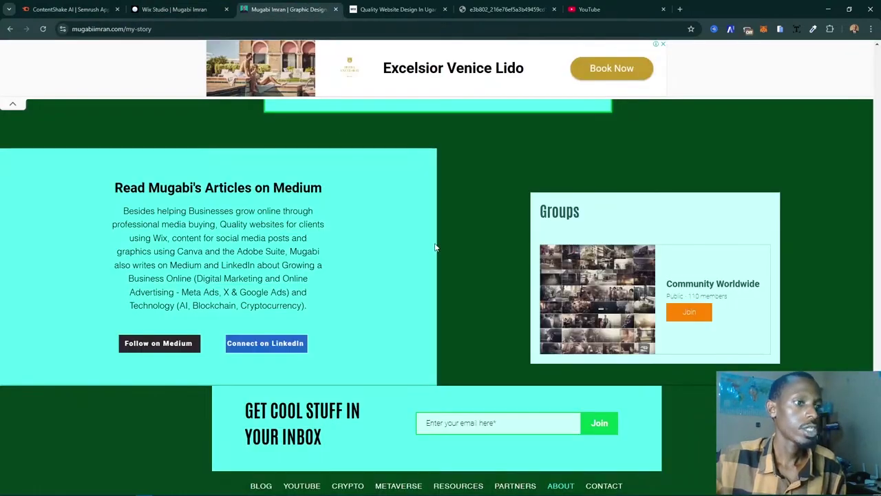
scroll(434, 247, up, 15)
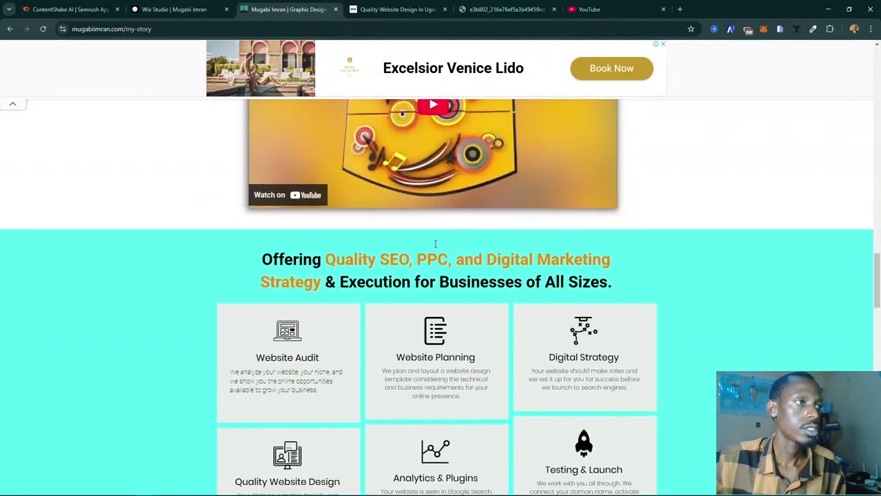
scroll(436, 243, up, 10)
scroll(291, 260, down, 1)
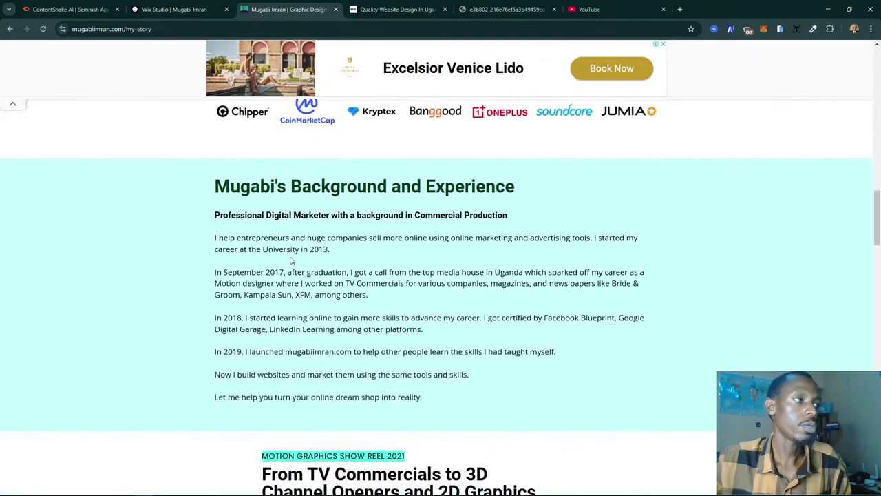
click(175, 10)
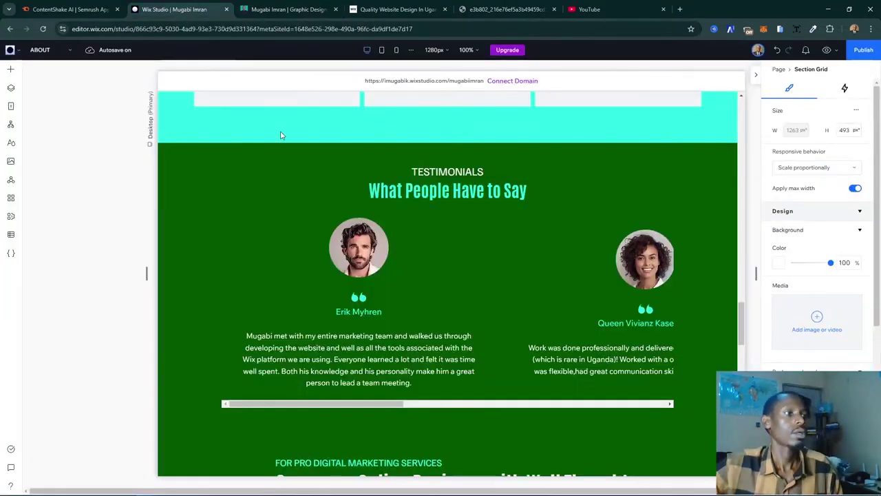
scroll(383, 212, up, 8)
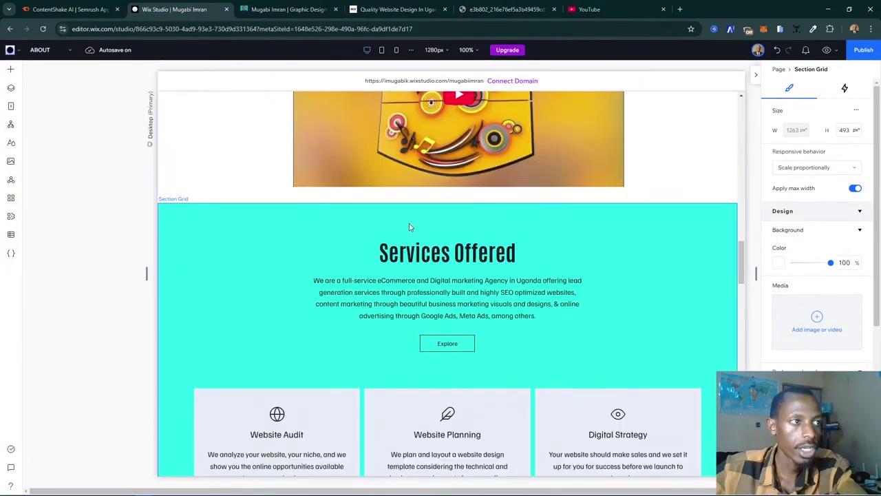
scroll(409, 226, up, 8)
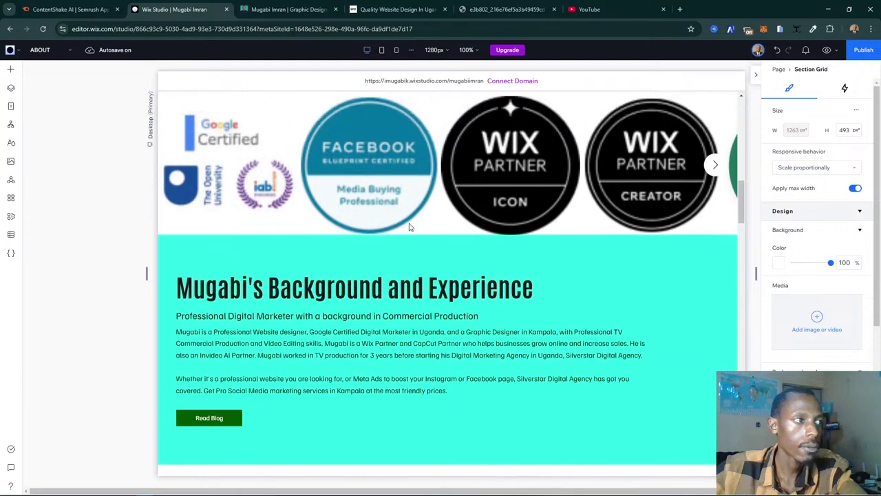
- Select the Background and Experience section and view its Add Cell options
scroll(413, 249, down, 2)
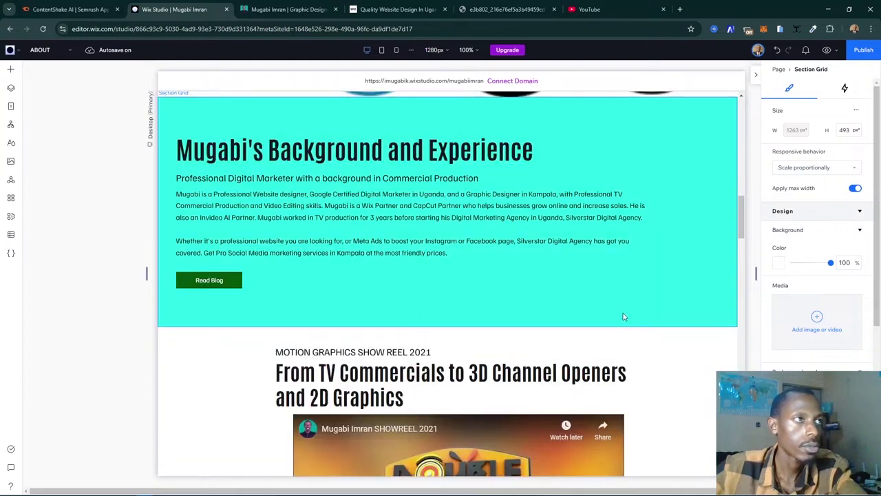
click(606, 316)
scroll(606, 316, up, 1)
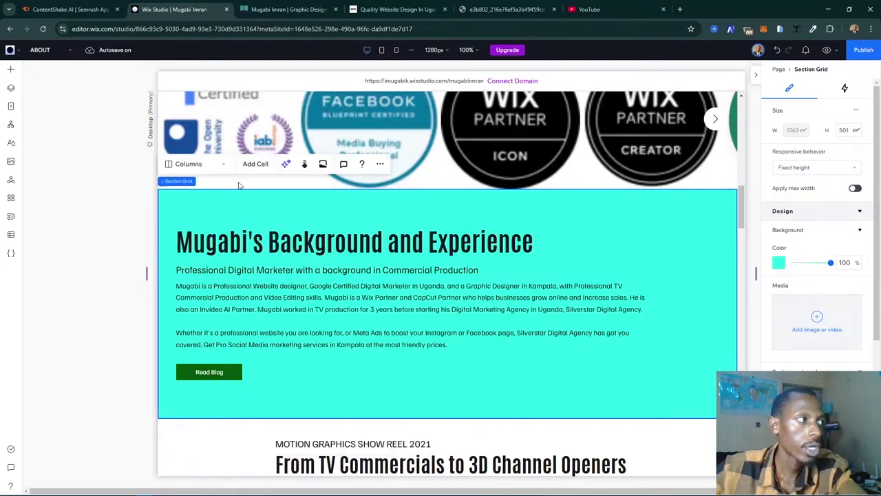
click(255, 168)
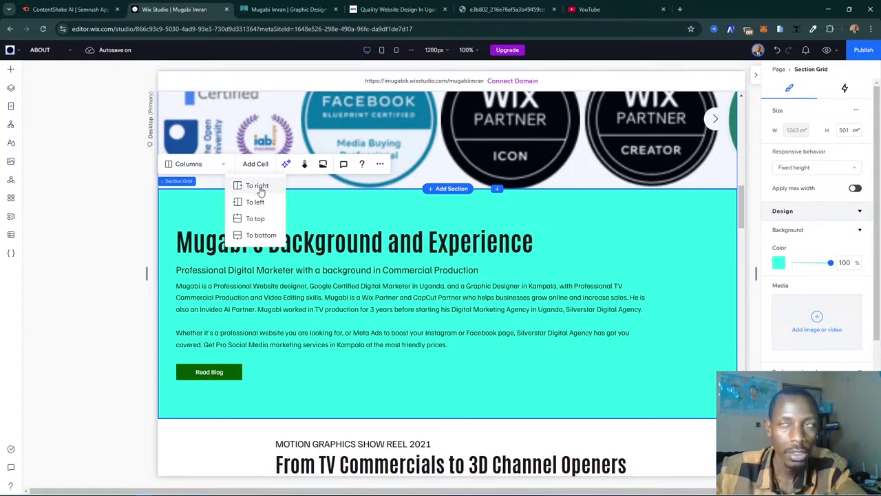
- Split the section's inner cell into two columns, leaving text on the left
scroll(606, 298, up, 10)
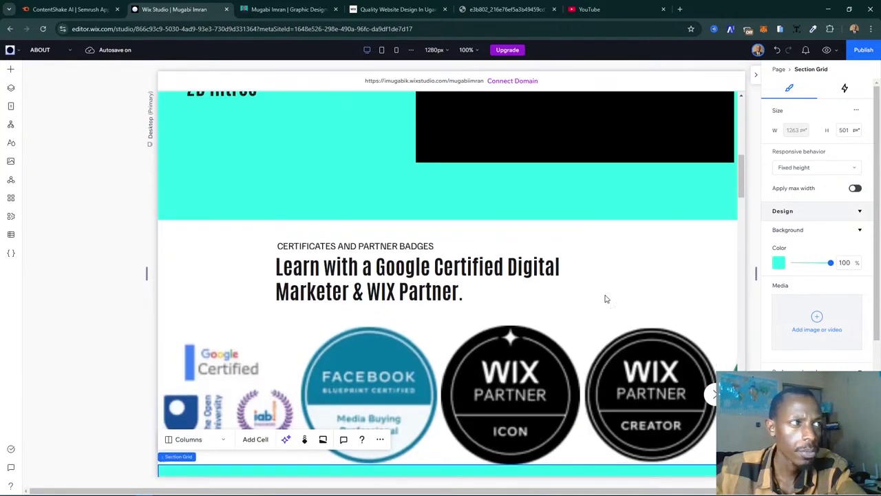
scroll(606, 298, up, 4)
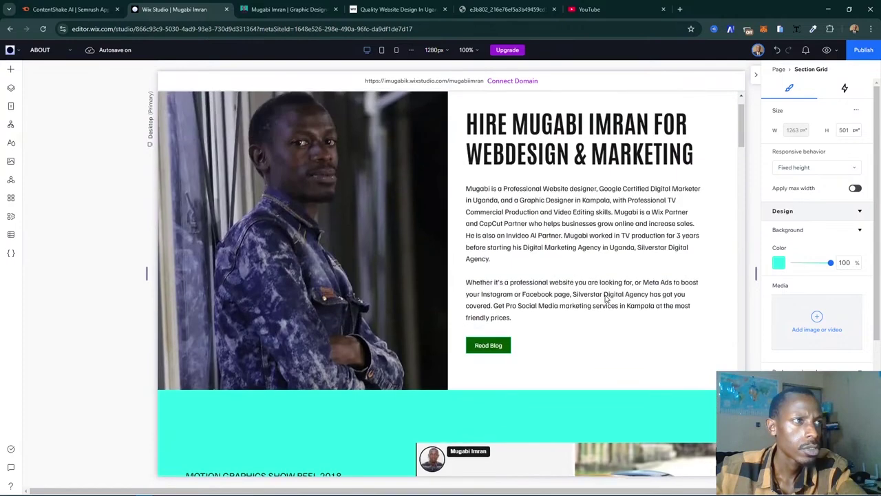
scroll(606, 299, down, 8)
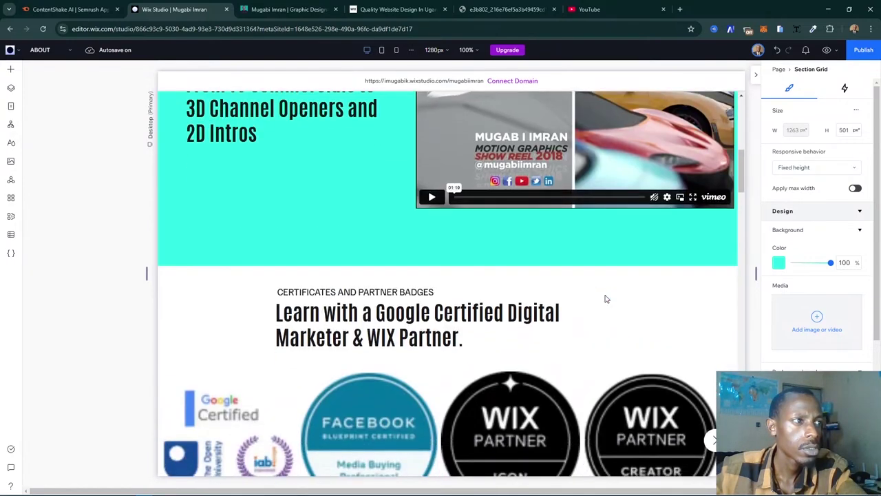
scroll(605, 298, down, 4)
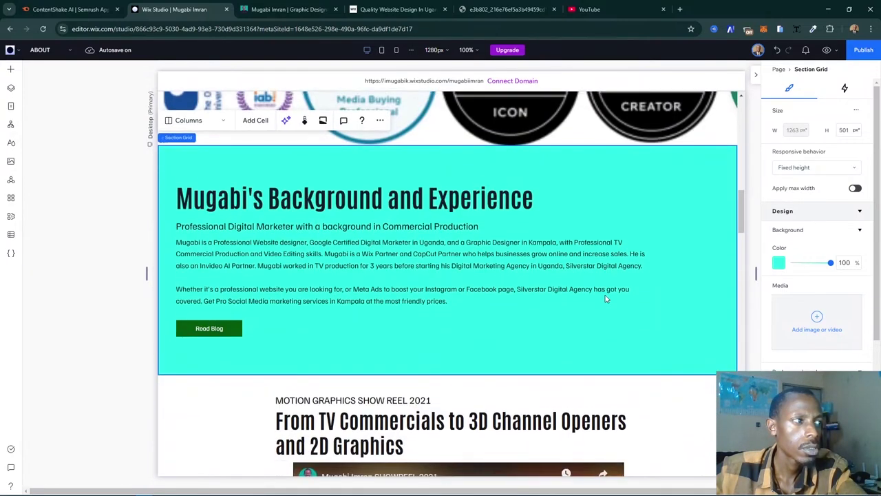
click(570, 298)
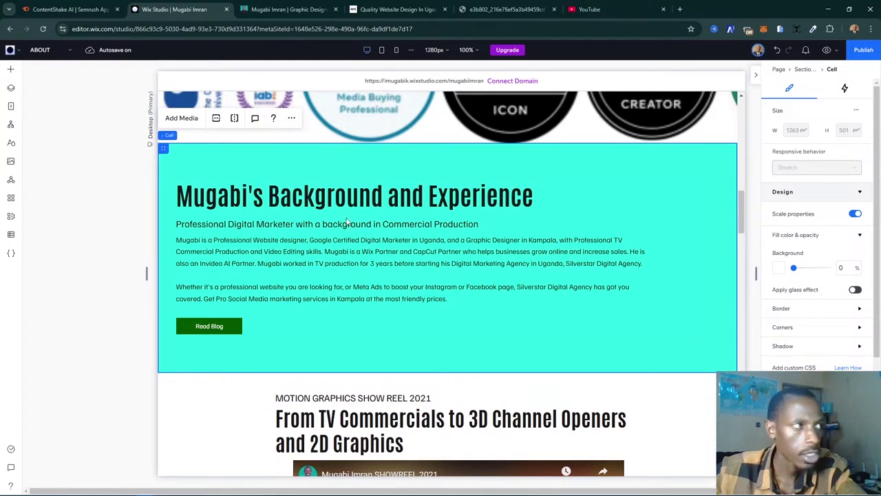
click(234, 120)
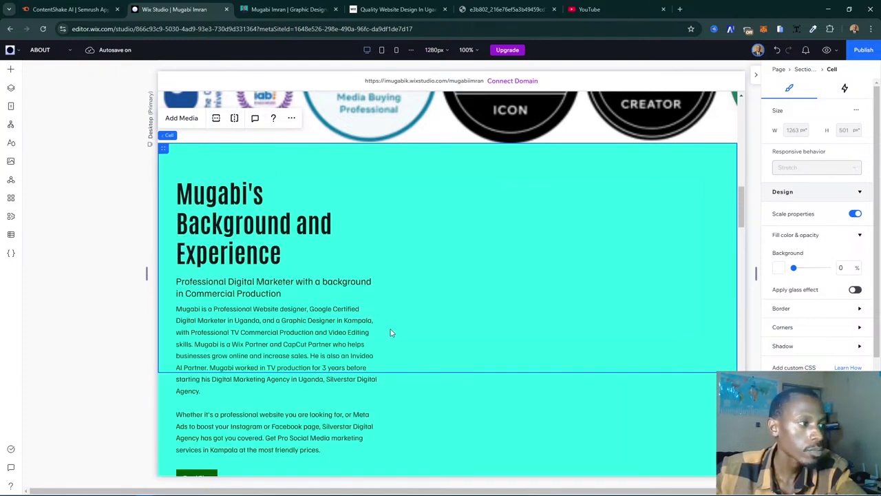
- Widen the background text stack so it reflows, and shift it down in its cell
scroll(465, 312, down, 2)
scroll(465, 312, up, 2)
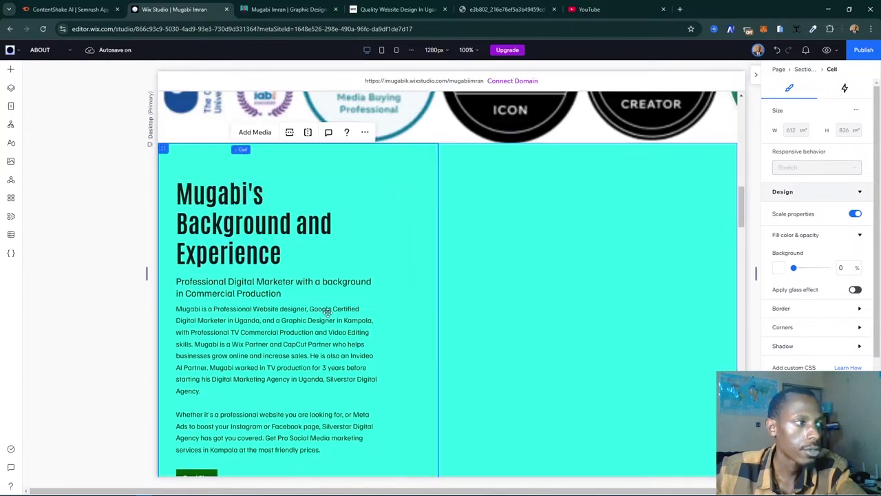
click(350, 326)
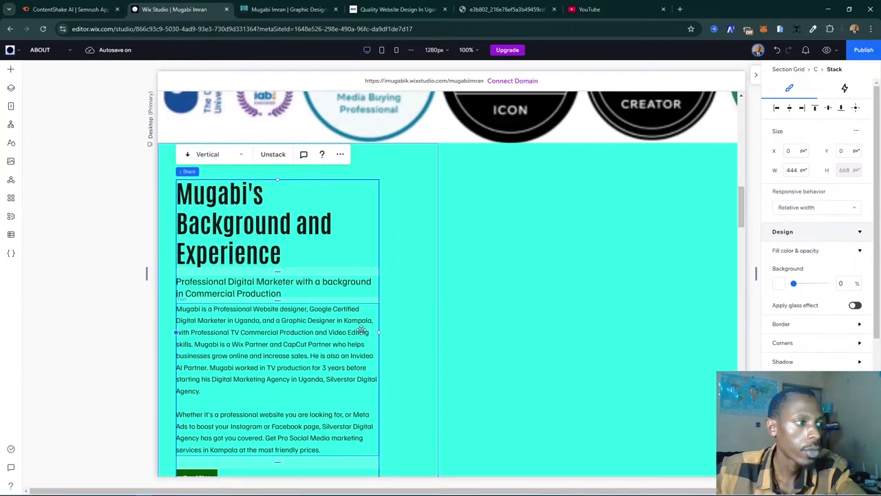
click(362, 329)
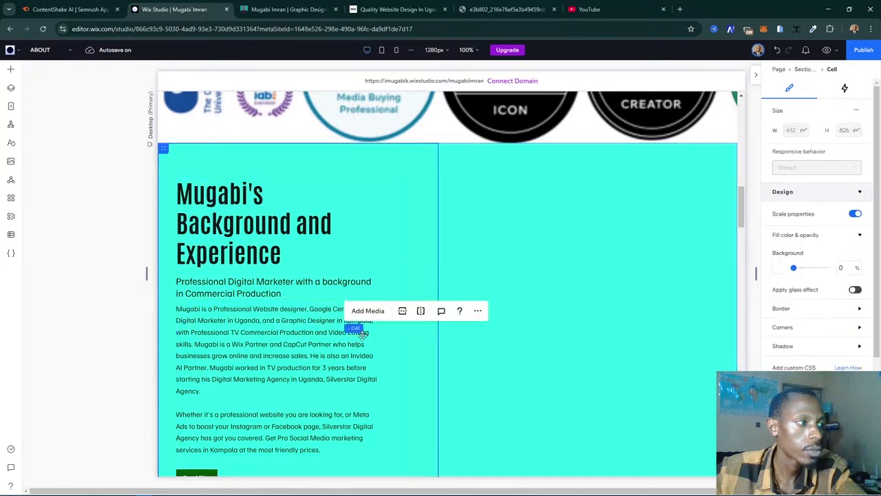
click(372, 334)
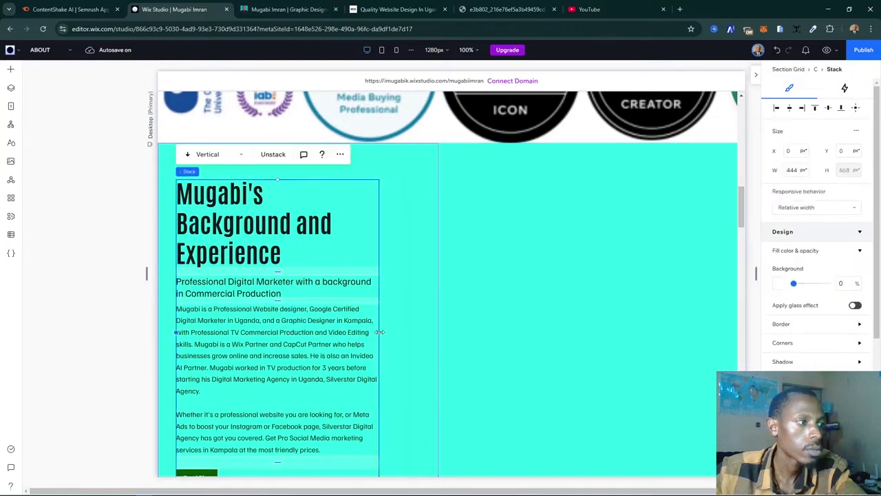
drag(379, 332, 422, 316)
click(276, 332)
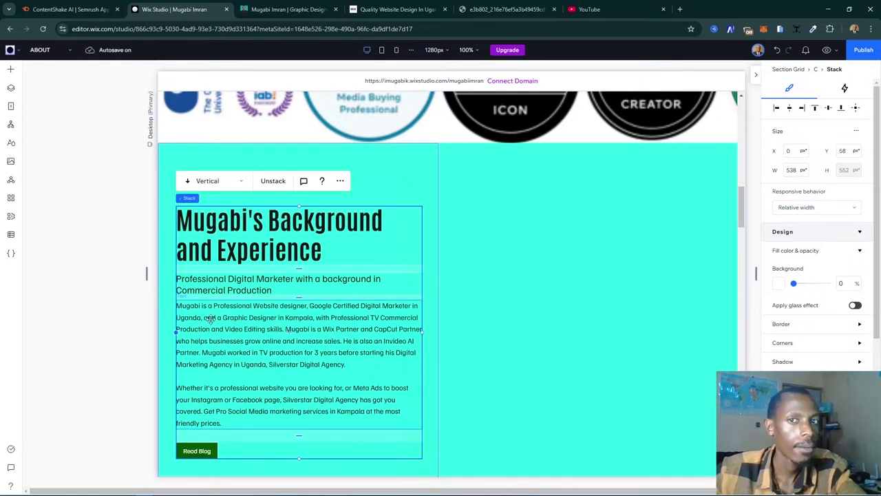
- Shorten the Background section grid from 826 to 733 px tall
scroll(210, 318, down, 3)
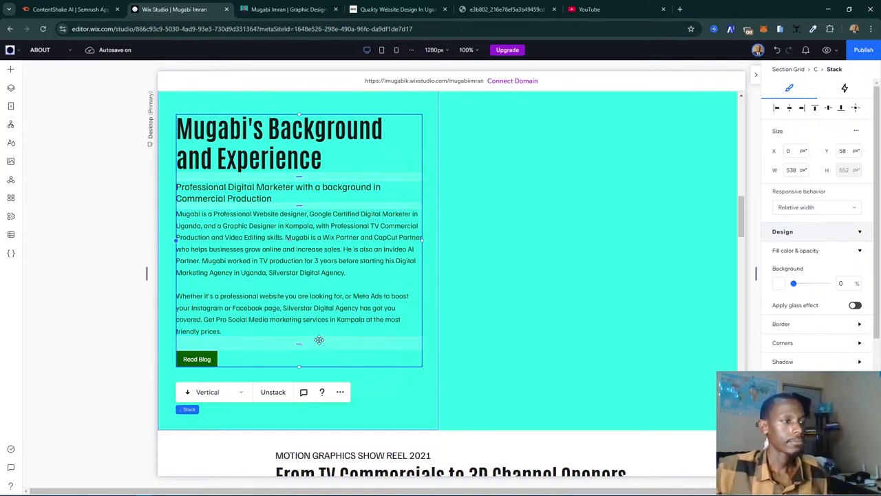
scroll(319, 340, up, 2)
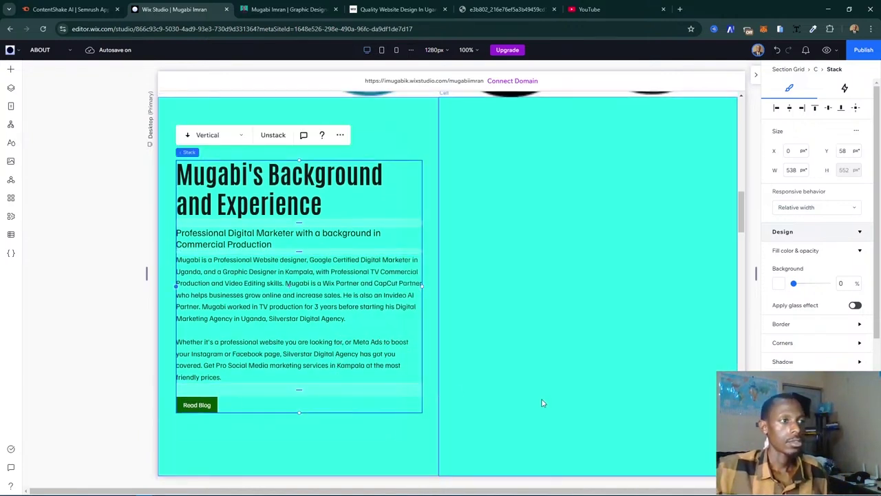
scroll(544, 403, down, 2)
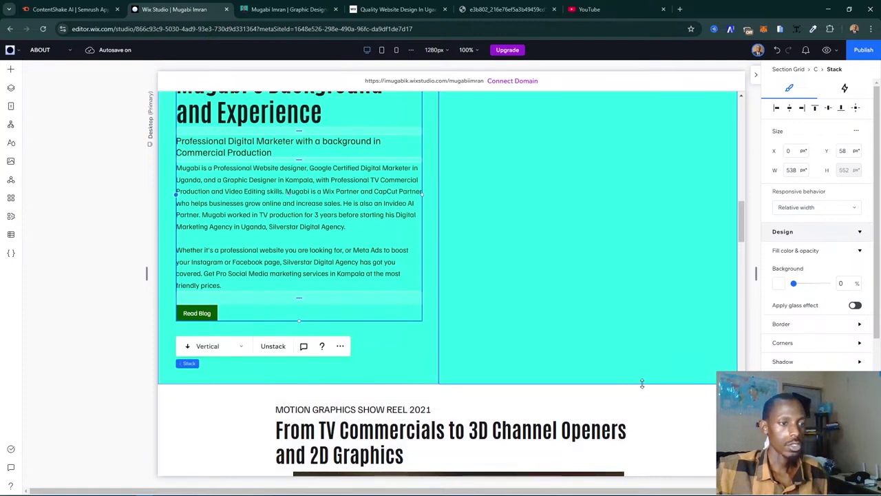
click(643, 381)
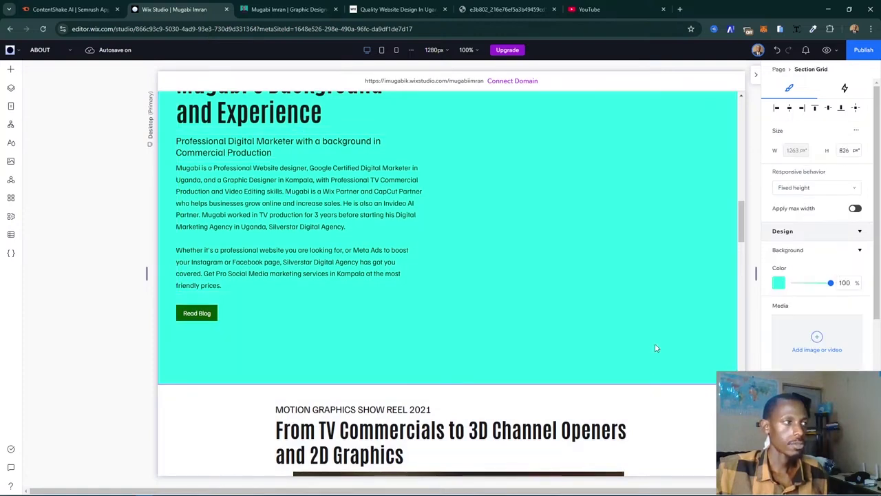
click(656, 348)
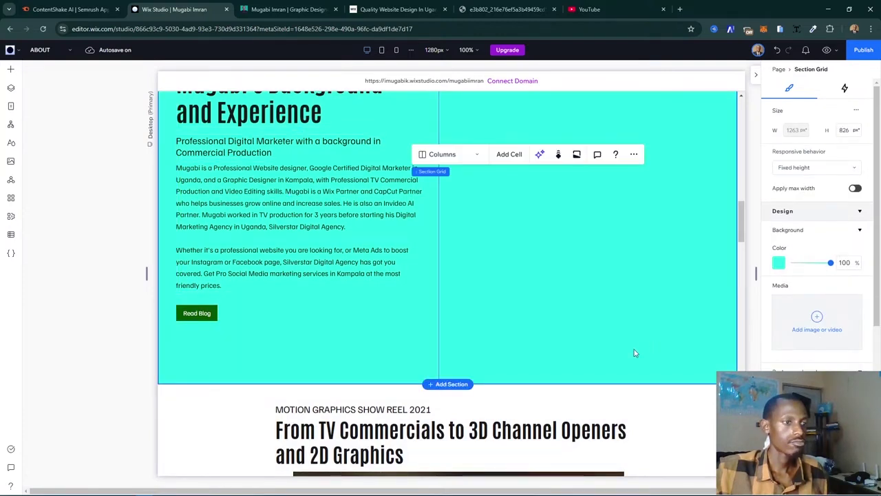
drag(590, 384, 582, 338)
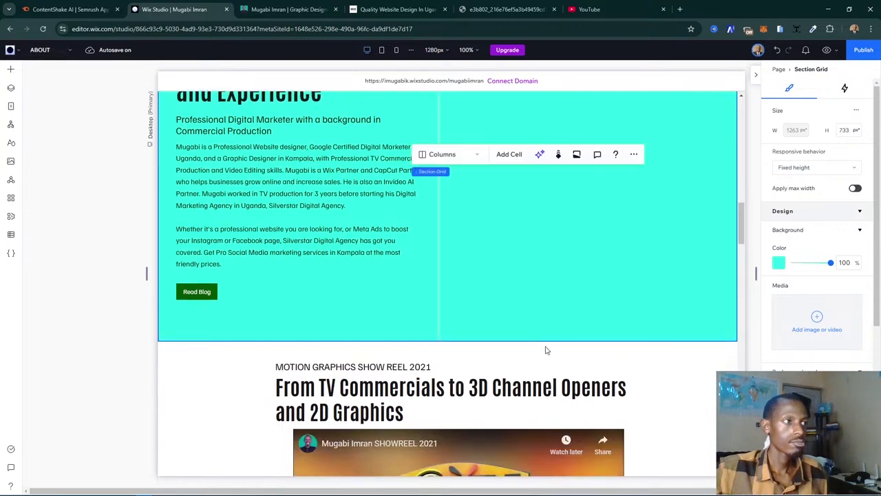
scroll(535, 321, up, 4)
- Add a 455 × 206 px landscape image from Media into the section's right column
scroll(525, 331, down, 1)
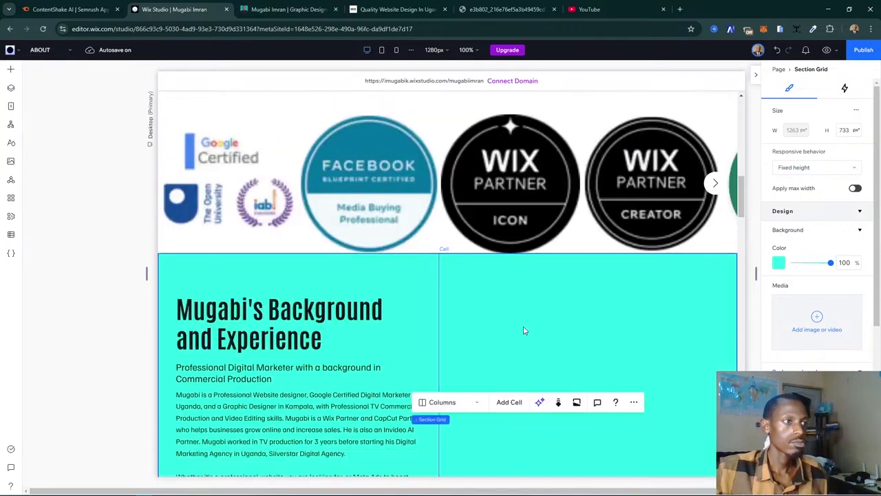
scroll(524, 331, down, 1)
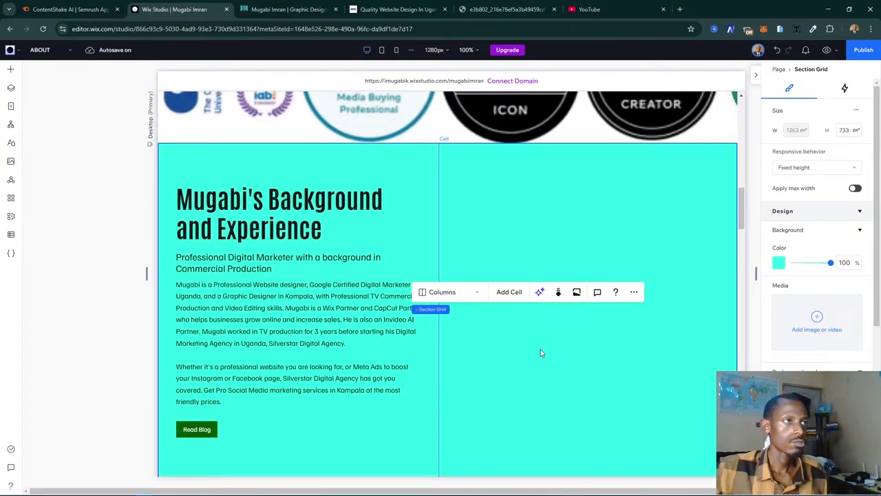
scroll(540, 350, down, 10)
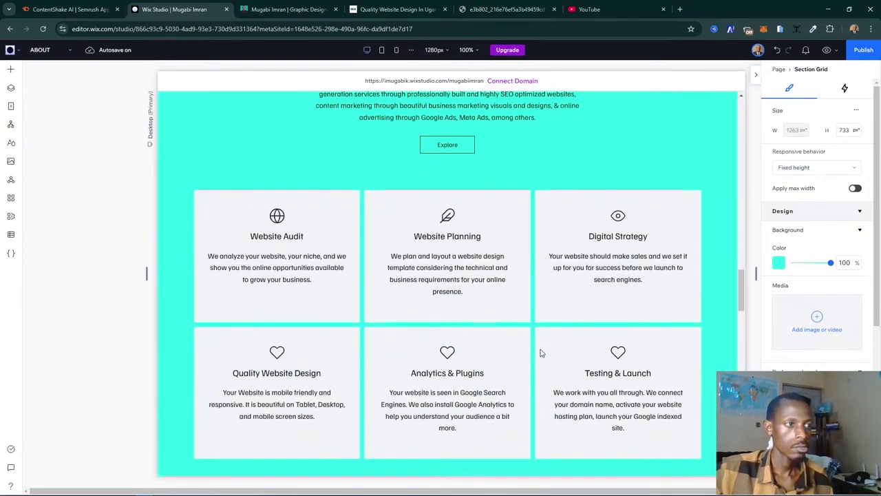
scroll(541, 350, up, 4)
scroll(540, 349, up, 10)
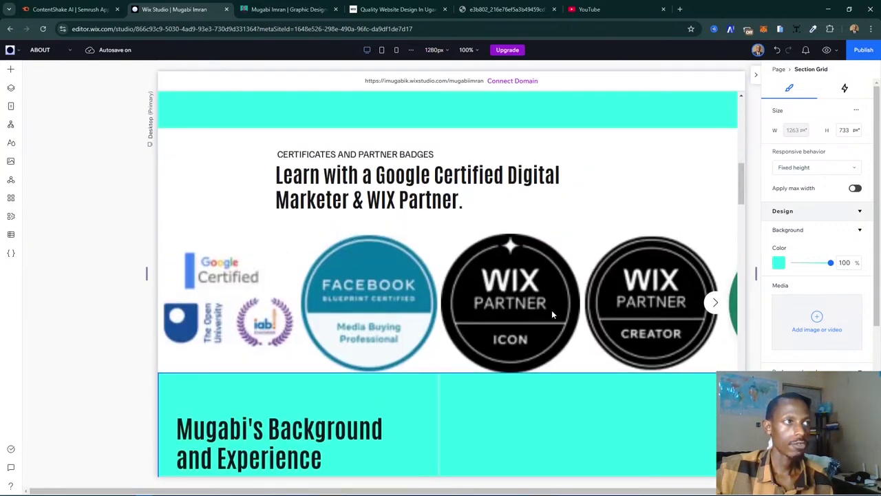
scroll(552, 315, up, 3)
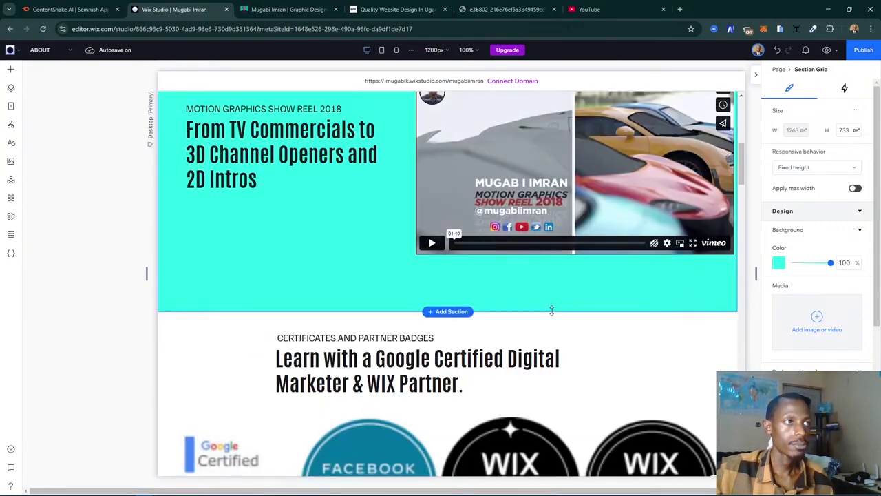
scroll(552, 311, down, 6)
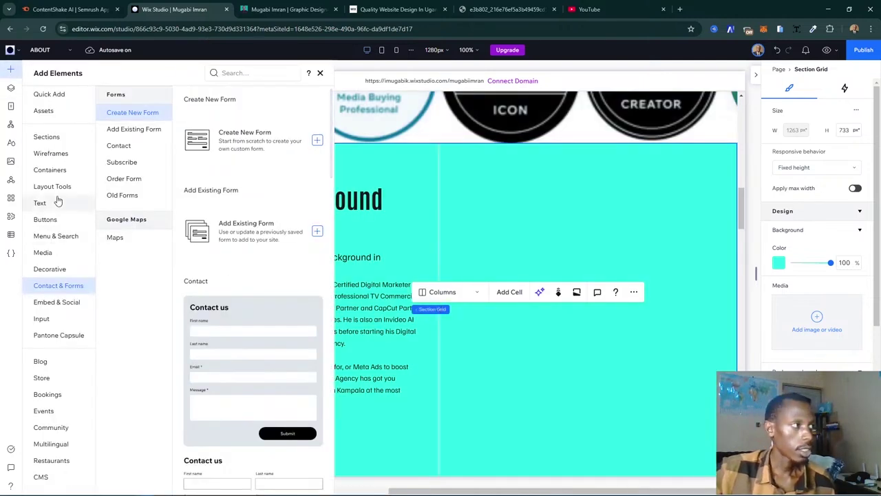
click(42, 253)
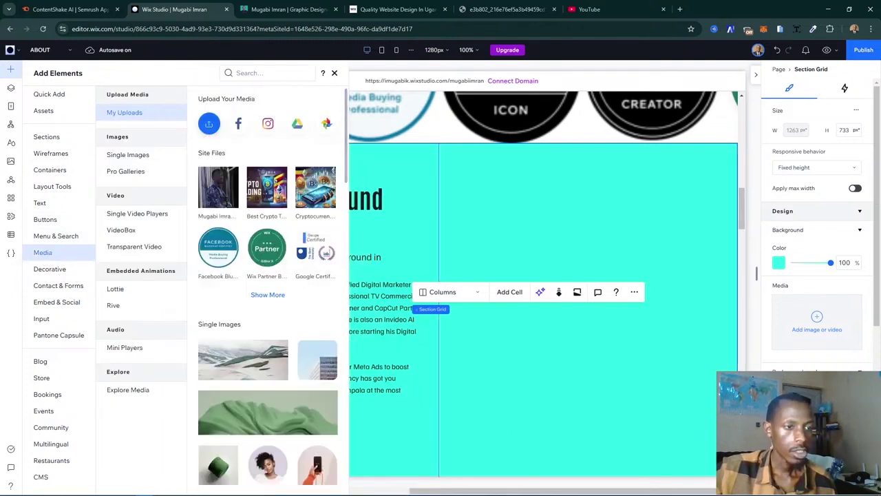
scroll(281, 294, down, 3)
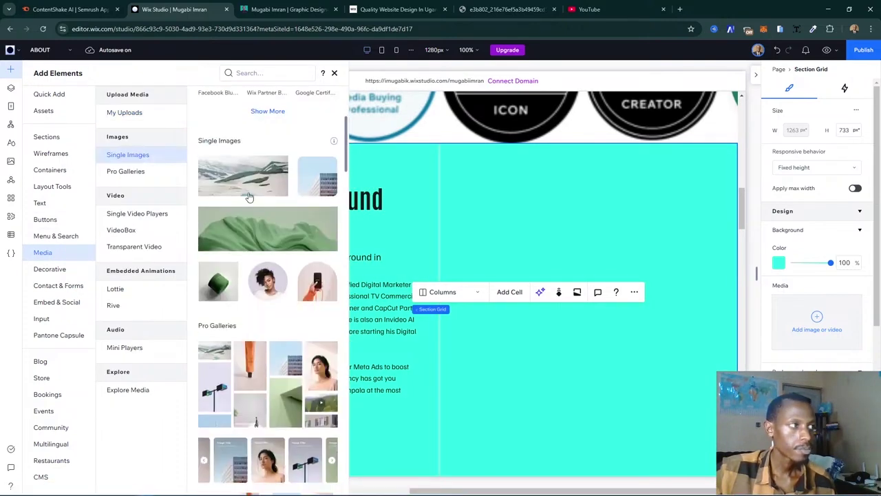
drag(245, 180, 588, 330)
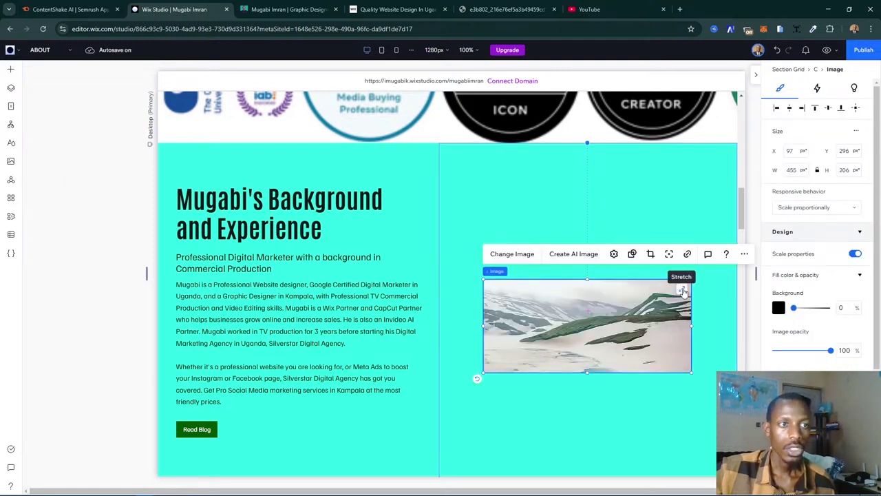
- Stretch the image to 651 × 733 px and swap in the Diamond Trust Bank photo
click(682, 290)
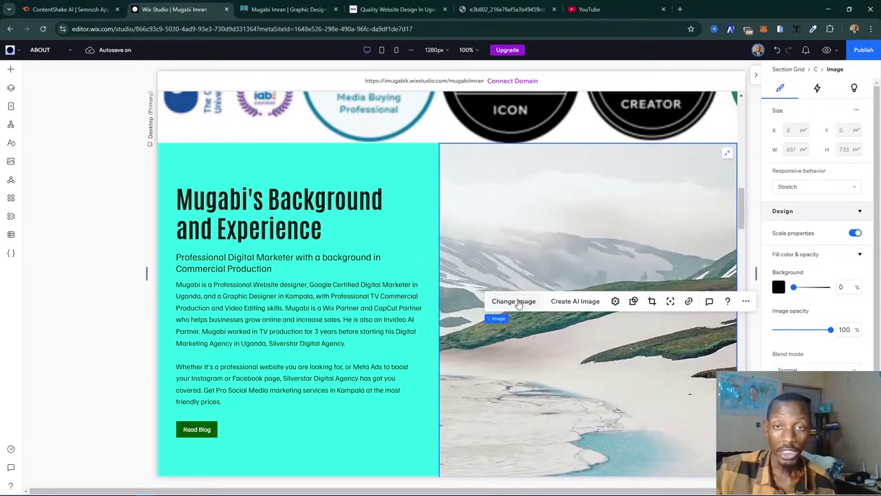
click(517, 301)
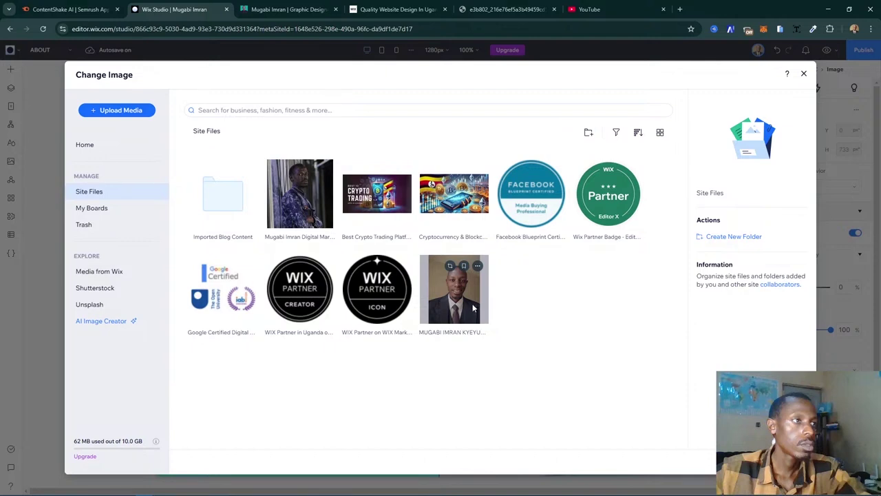
double_click(227, 204)
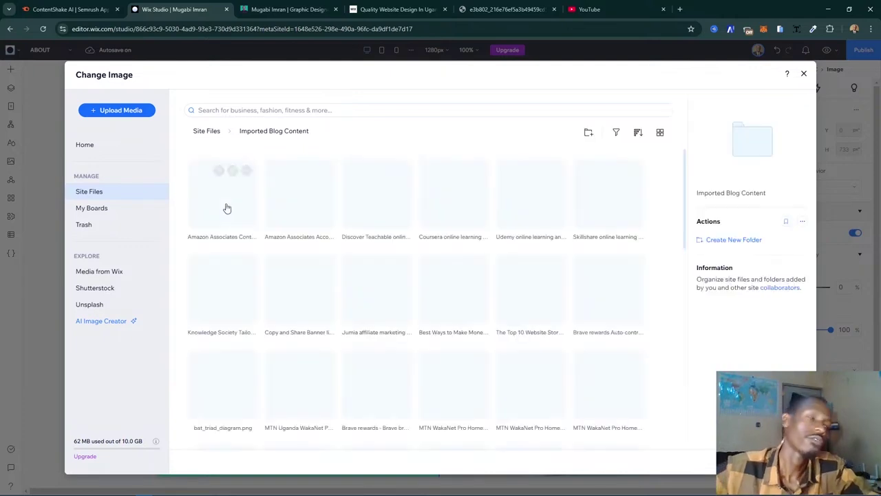
scroll(468, 268, down, 10)
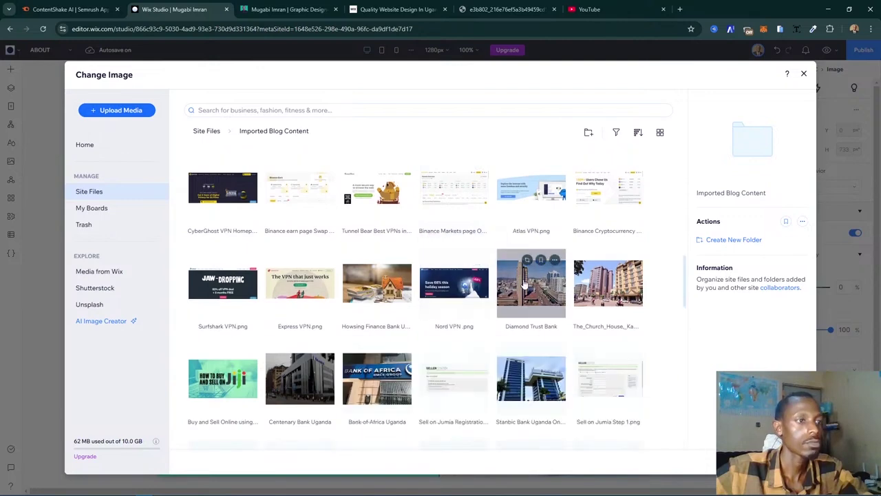
click(523, 331)
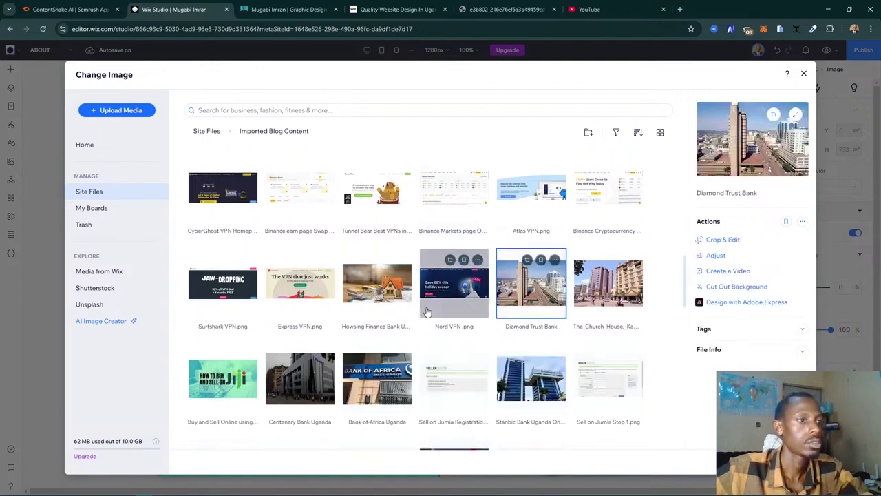
scroll(472, 305, down, 4)
scroll(472, 304, down, 5)
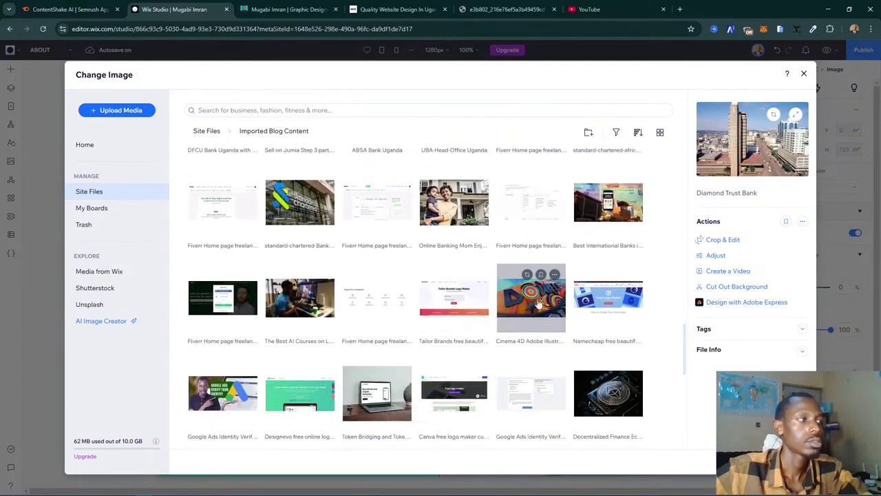
scroll(392, 307, up, 2)
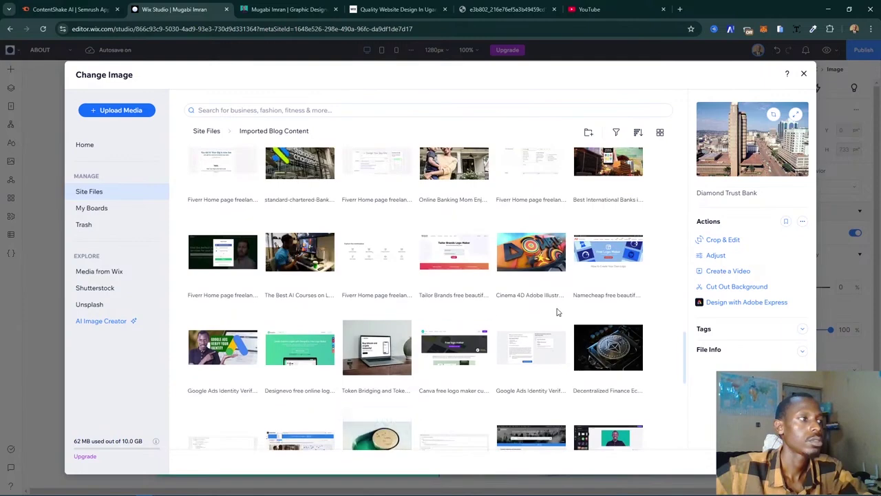
scroll(557, 309, down, 6)
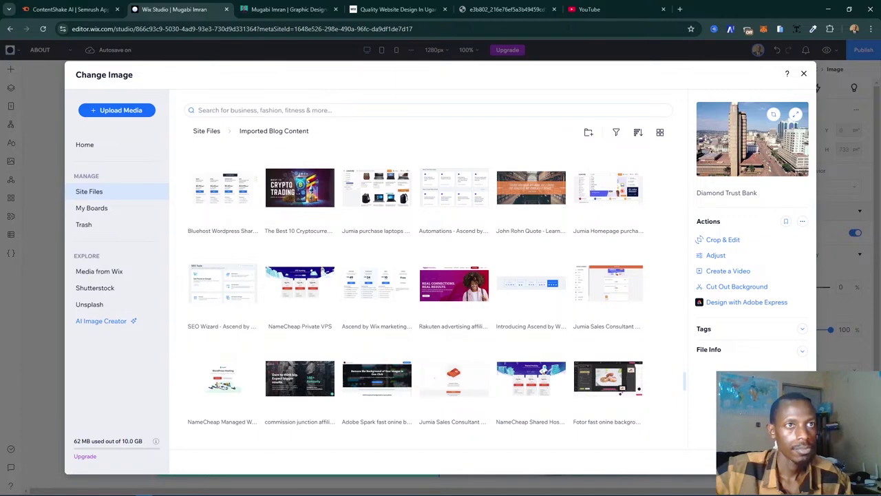
key(Escape)
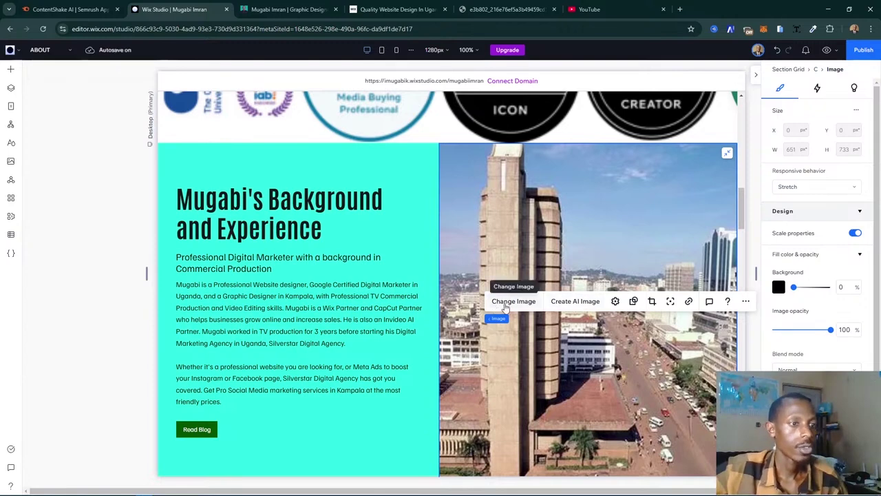
- Reopen Change Image and search Wix stock media for kamp
click(505, 306)
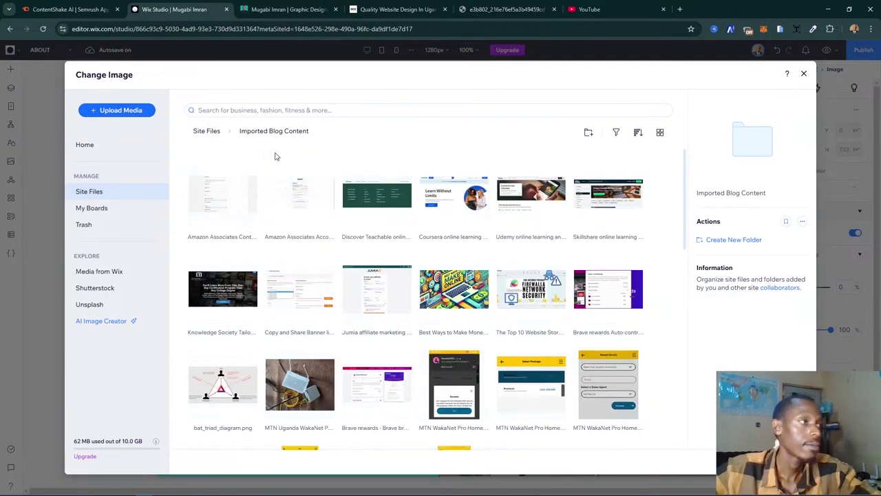
click(147, 274)
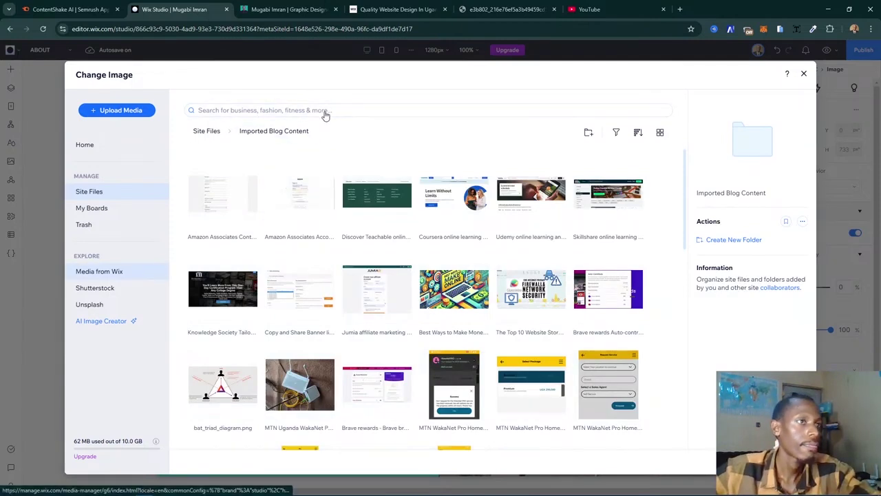
click(262, 111)
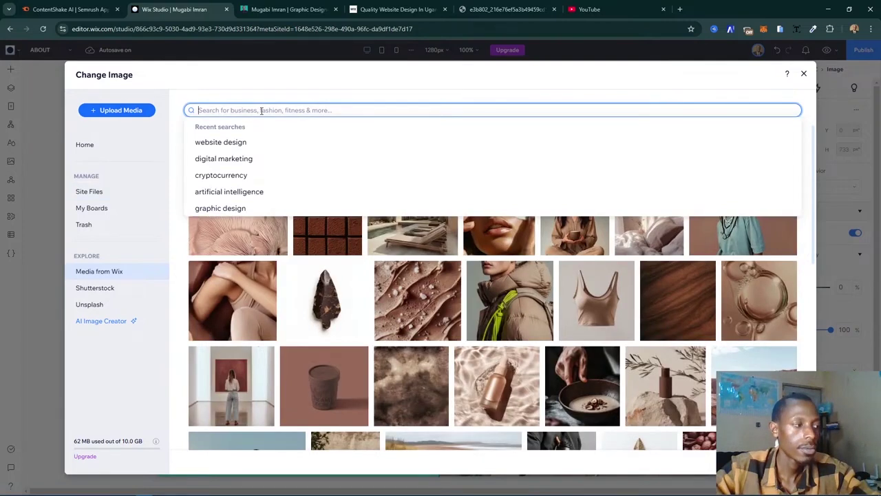
text(websi)
key(BackSpace)
key(BackSpace)
key(BackSpace)
key(BackSpace)
key(BackSpace)
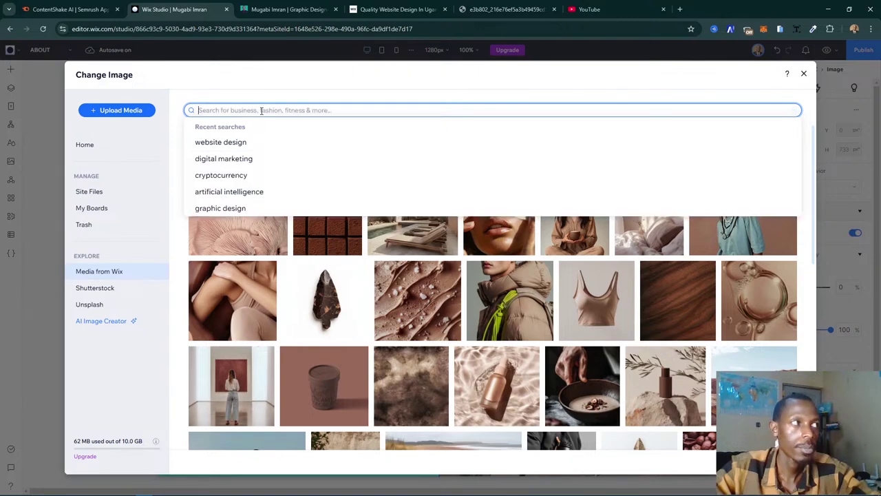
text(kampala uganda)
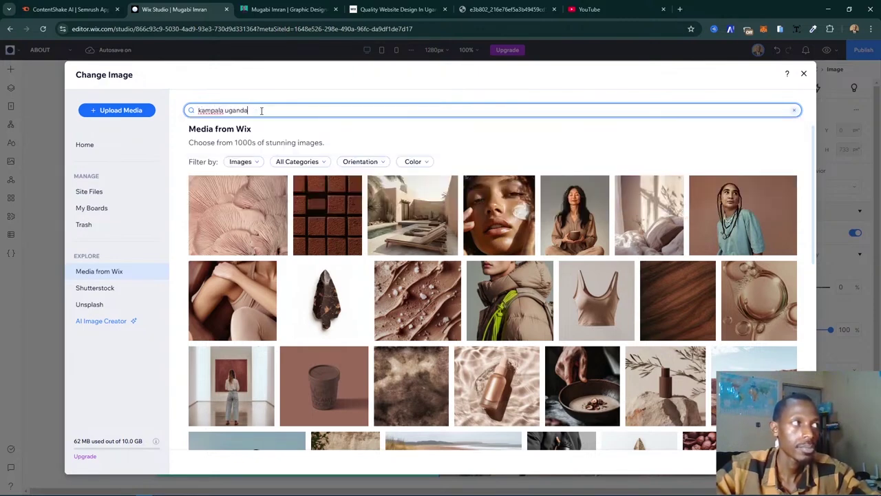
key(Return)
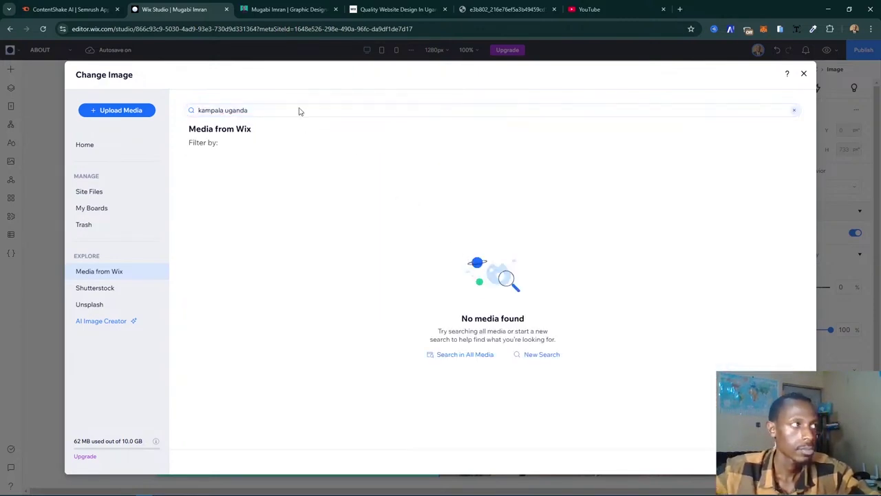
- Retry the Wix media search with kampala, then uganda
click(230, 109)
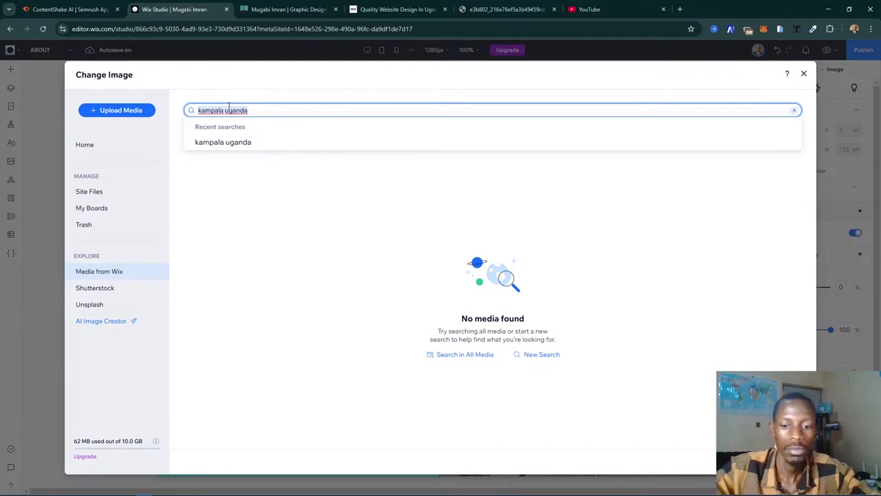
text(kampala)
key(Return)
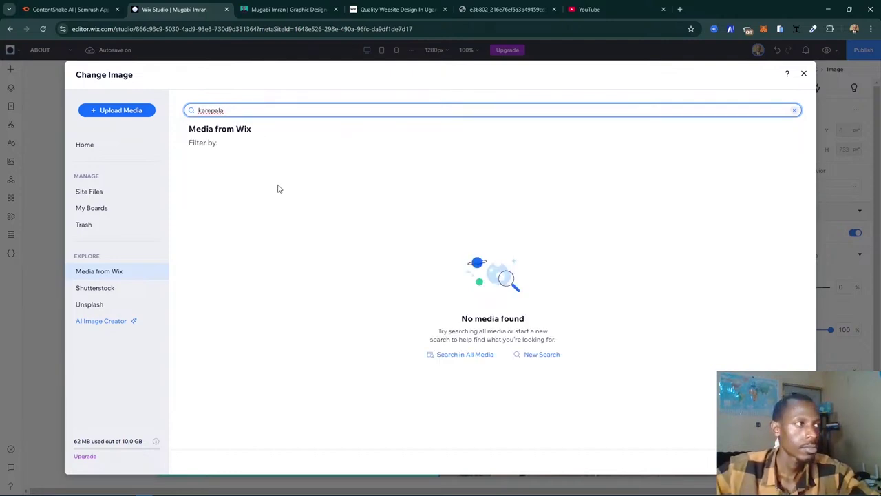
click(264, 112)
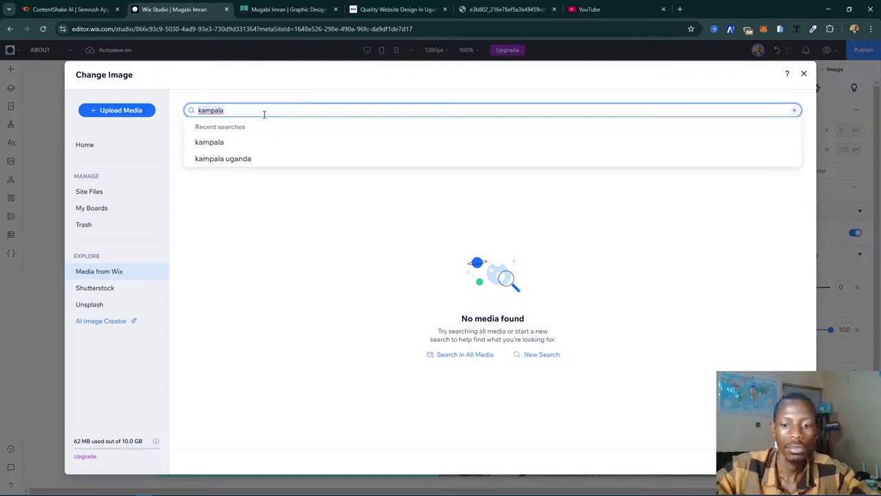
text(uganda)
key(Return)
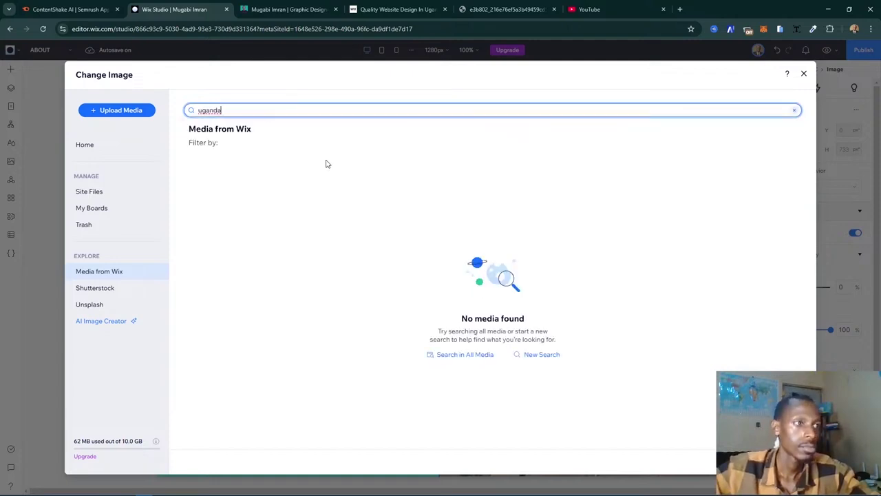
- Briefly open the AI Image Creator, then switch to the Unsplash library
click(105, 323)
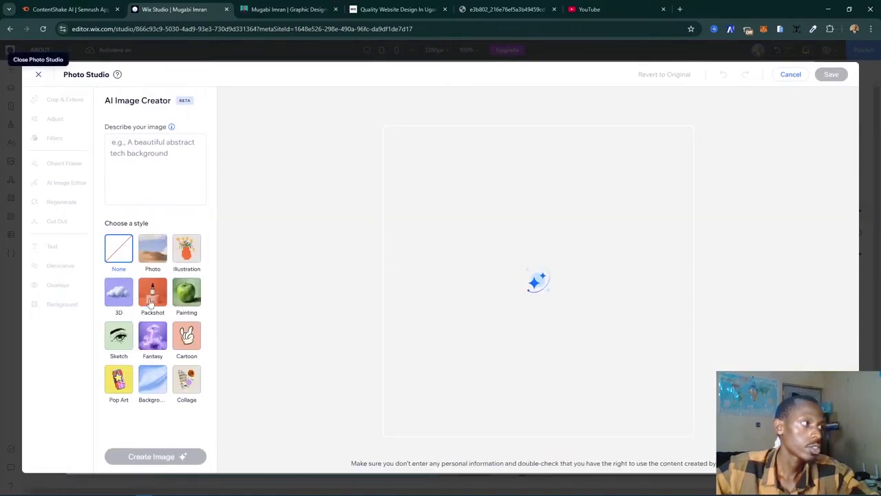
click(42, 77)
click(103, 319)
key(Escape)
click(126, 305)
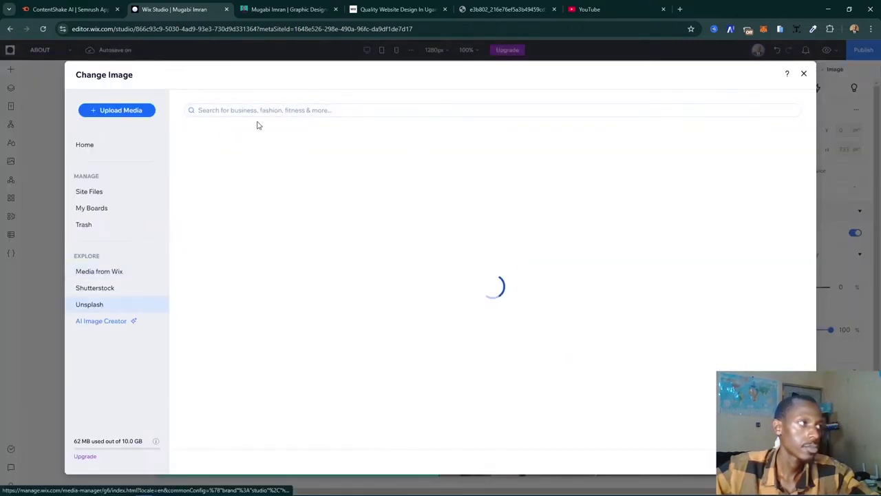
- Search Unsplash for kampala, browse the results, and close the picker keeping the current image
click(271, 112)
text(kampala)
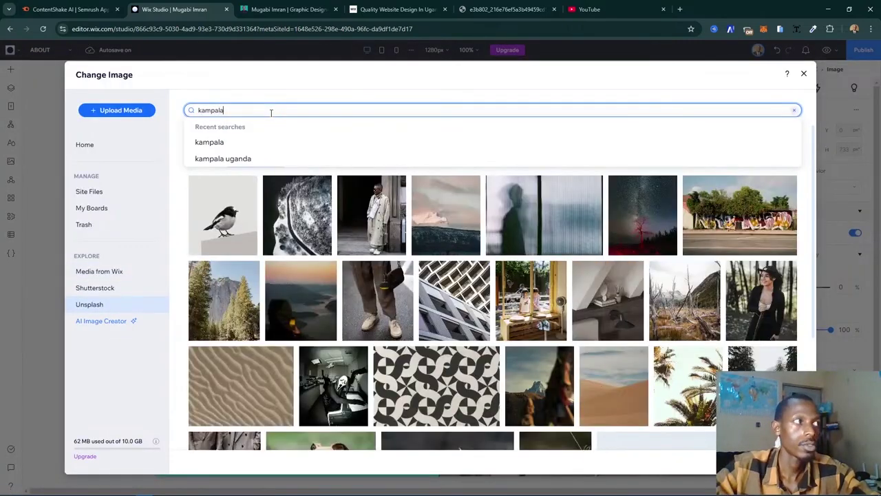
key(Return)
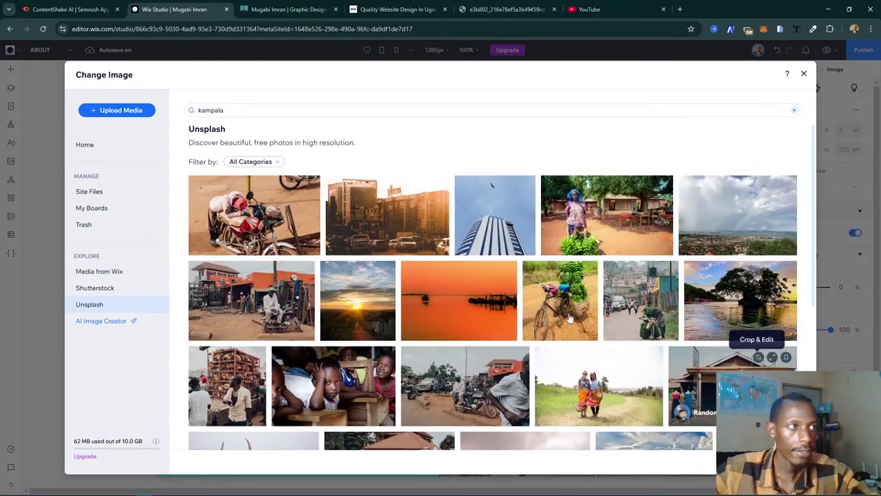
scroll(648, 292, down, 1)
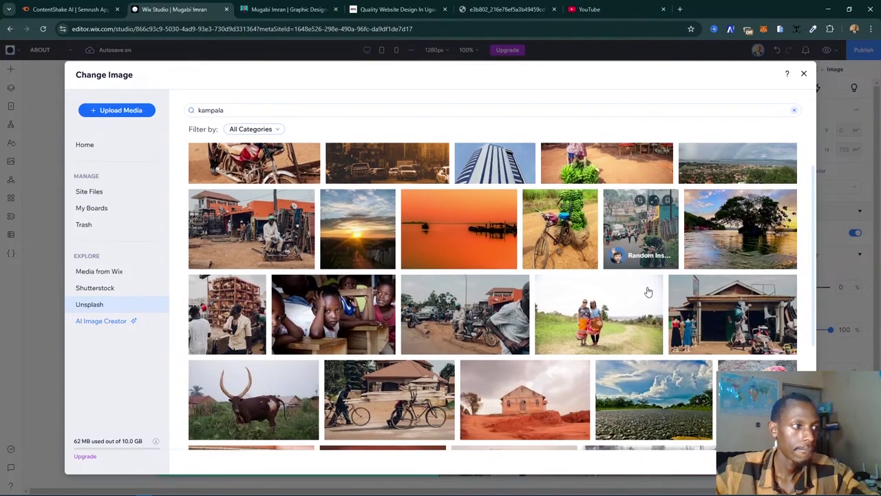
scroll(682, 284, down, 2)
scroll(682, 283, up, 3)
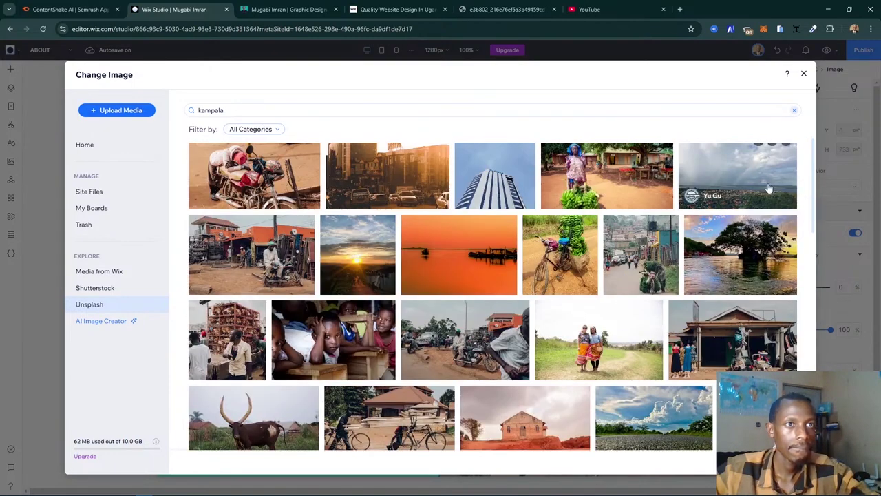
scroll(640, 338, down, 10)
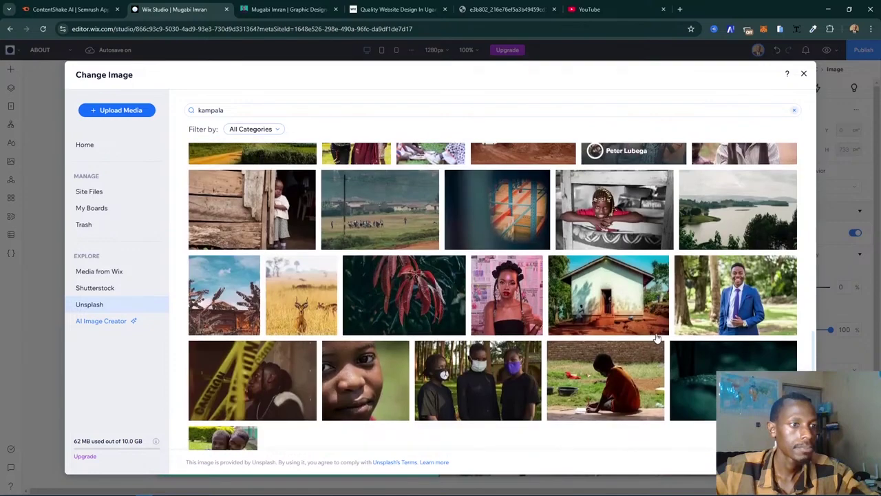
scroll(657, 338, down, 8)
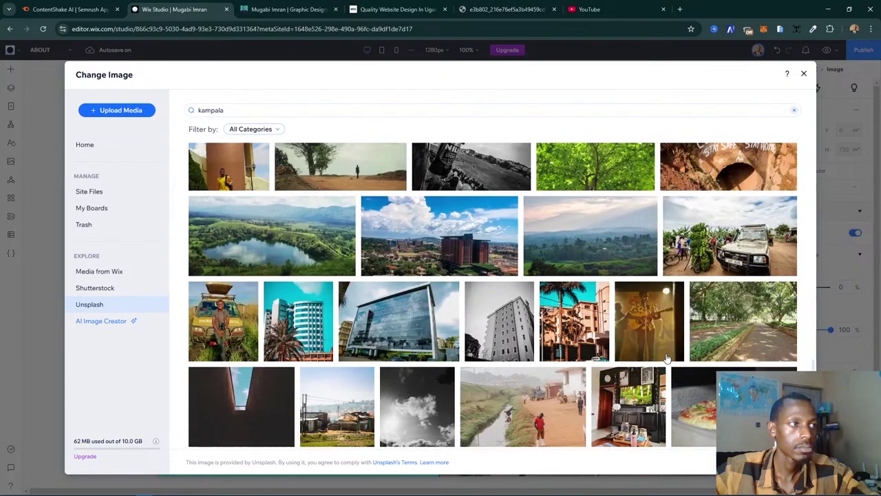
scroll(667, 358, down, 2)
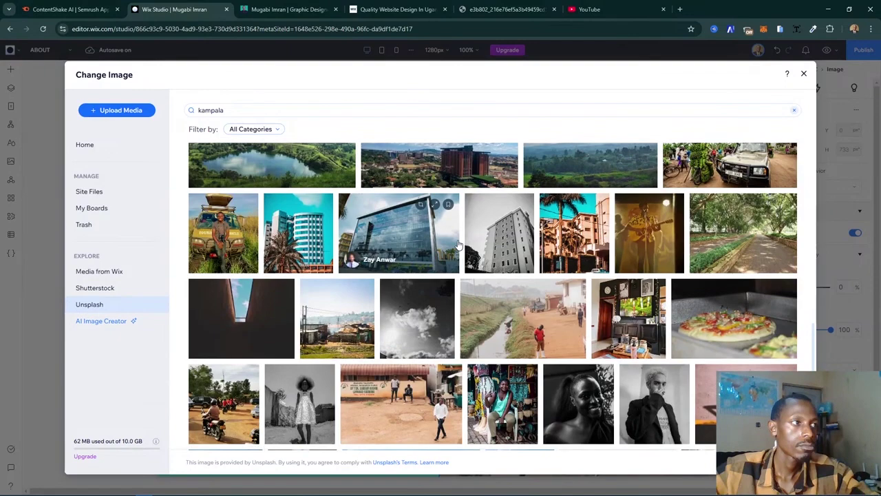
scroll(458, 244, down, 3)
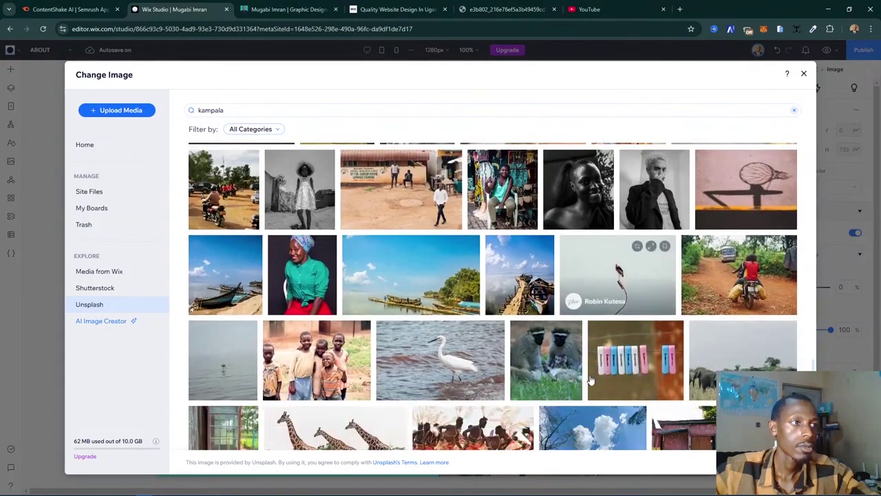
scroll(493, 296, down, 1)
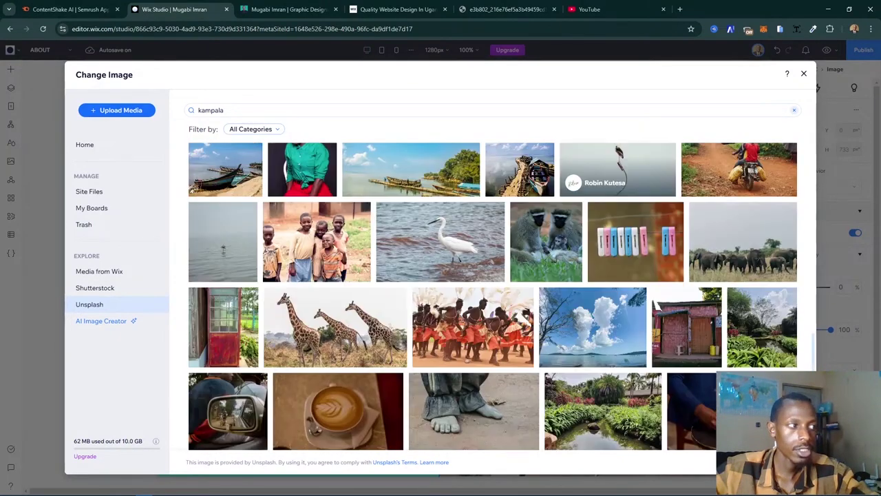
scroll(617, 172, down, 1)
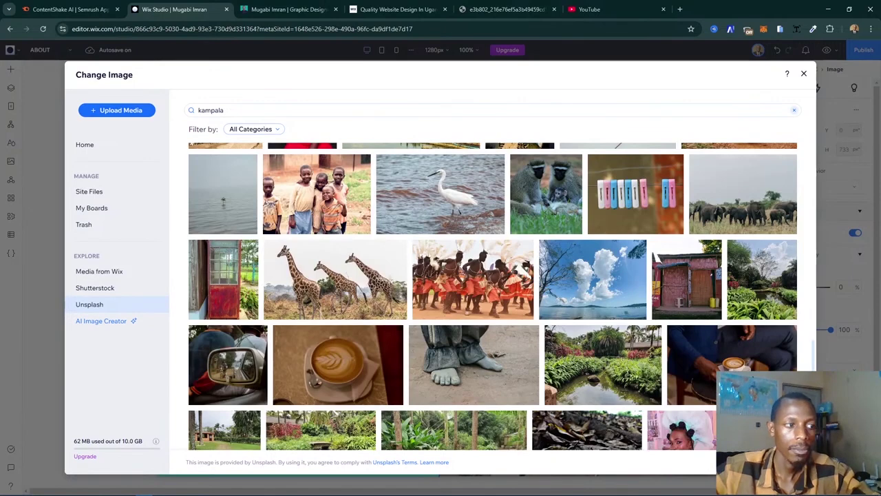
key(Escape)
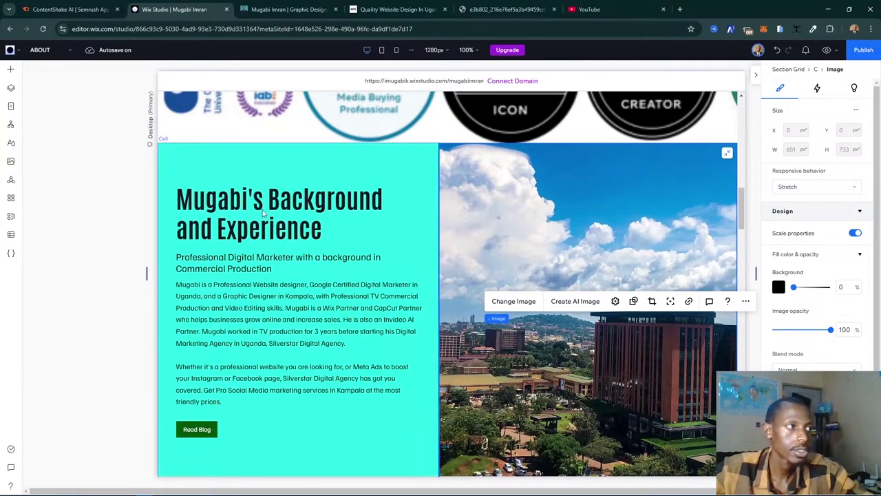
- Set the Background and Experience heading's font size to 37 px
click(296, 209)
click(296, 210)
click(358, 212)
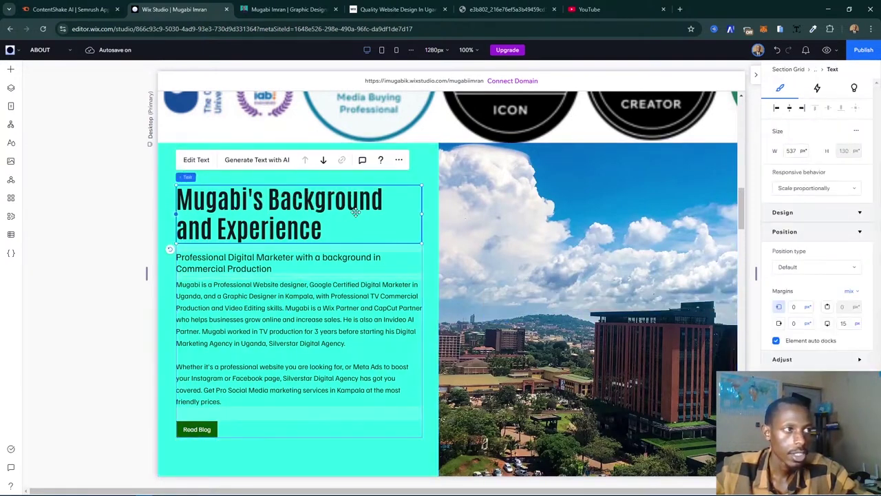
click(844, 310)
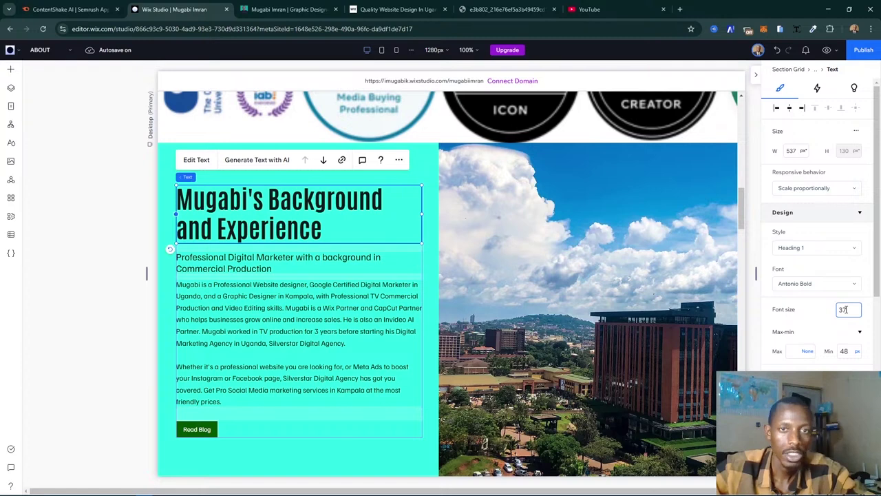
text(37)
key(Return)
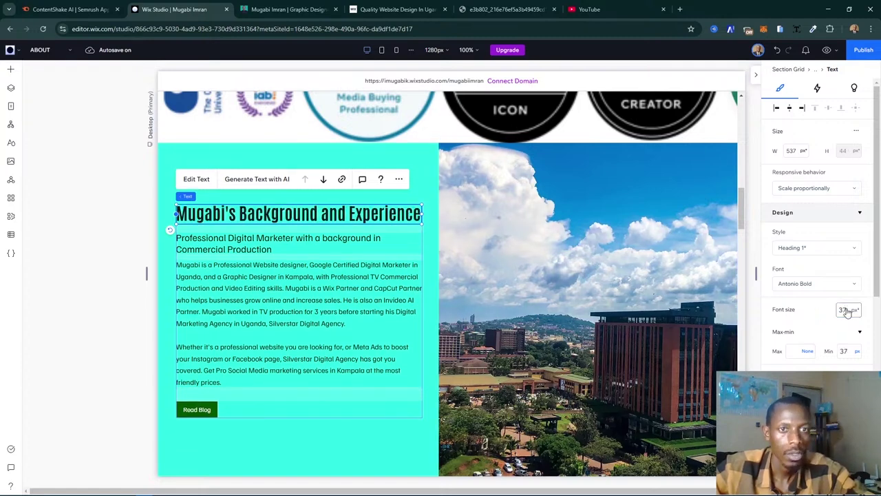
click(150, 371)
- Set the showreel heading to 37 px and undo the accidental indent drag
scroll(420, 372, down, 4)
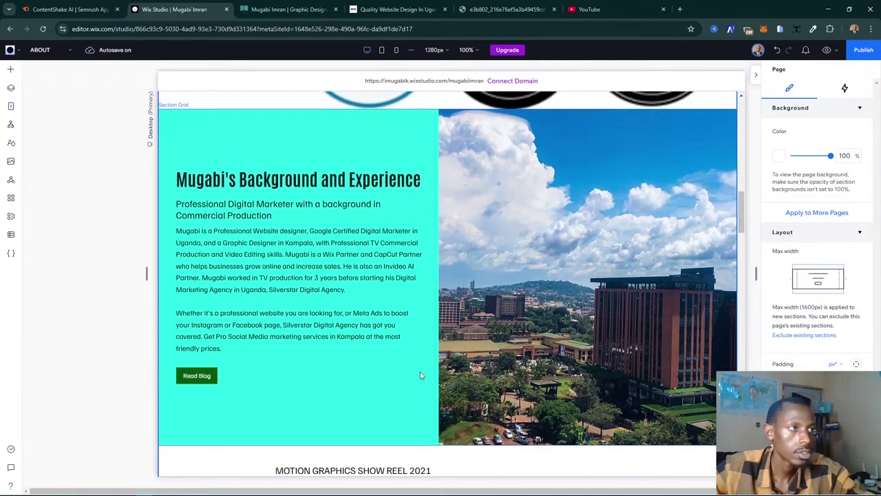
scroll(420, 372, down, 2)
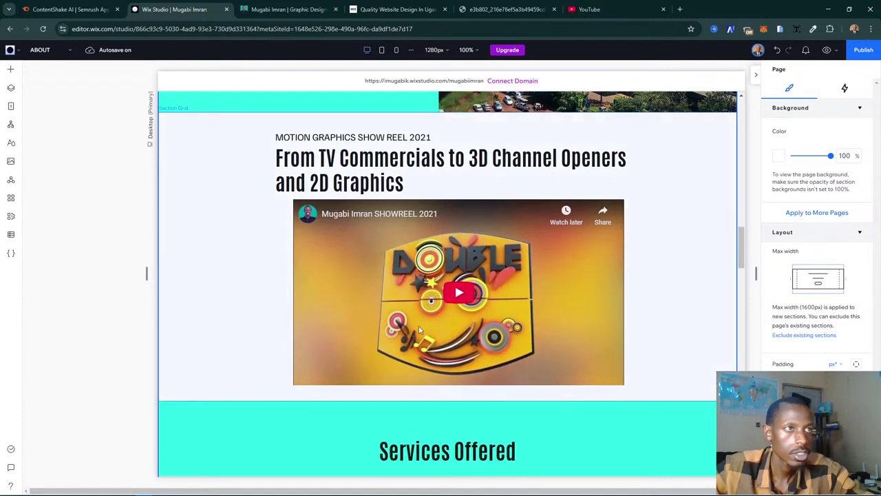
click(563, 171)
click(613, 168)
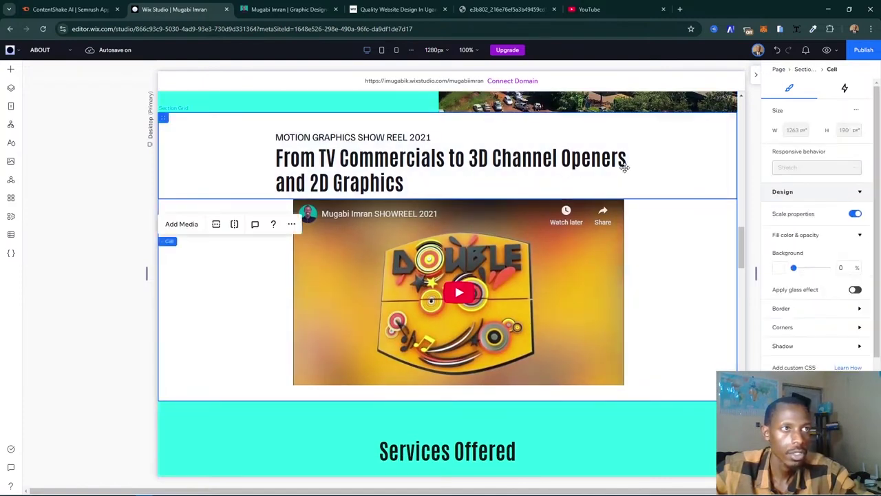
click(573, 168)
click(572, 167)
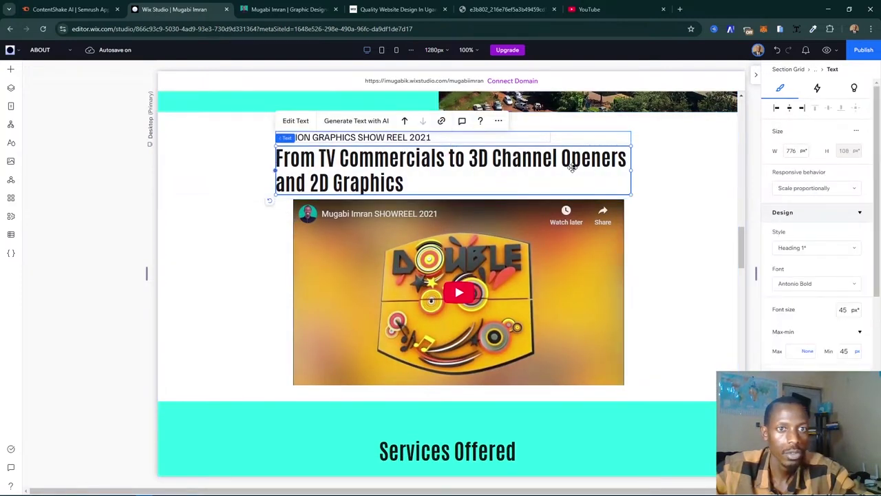
click(846, 351)
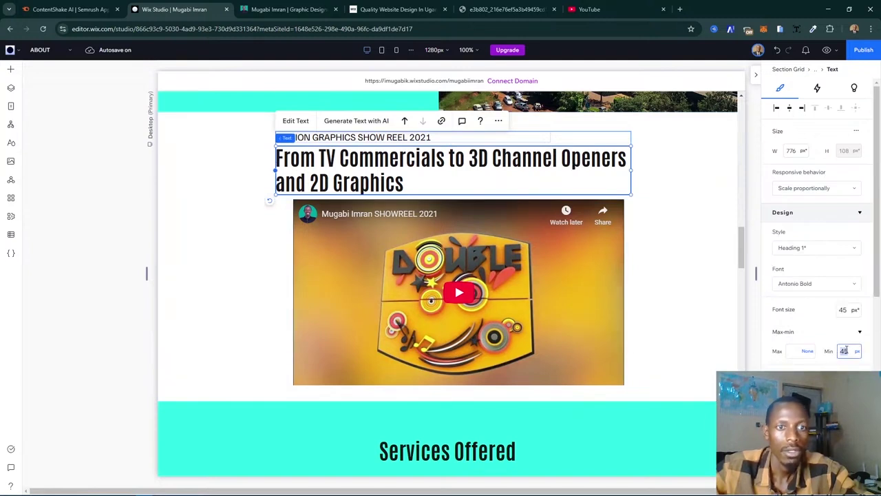
click(840, 306)
text(37)
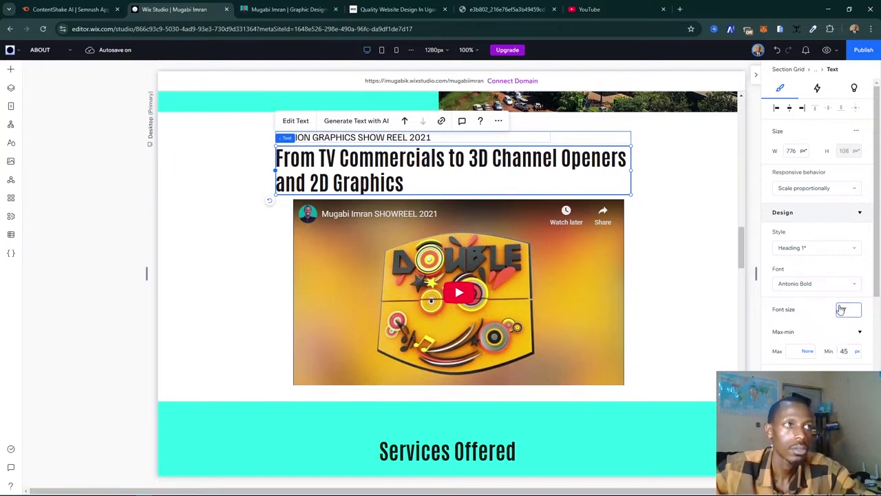
key(Return)
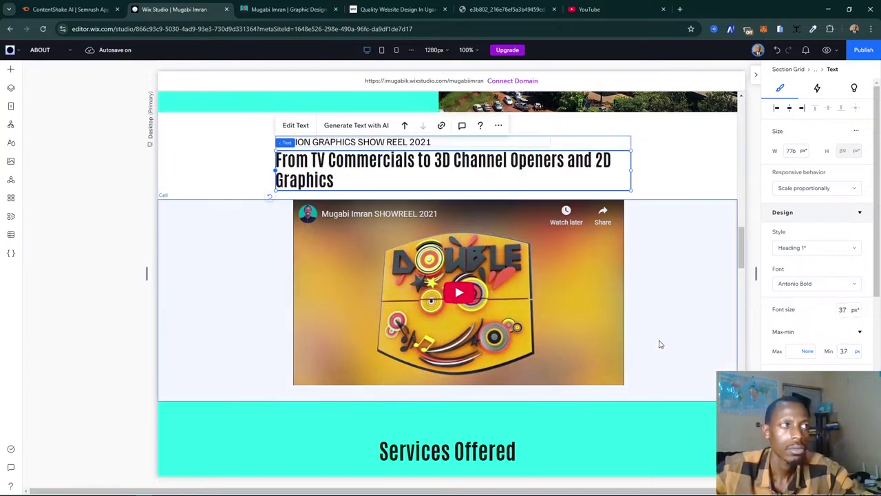
scroll(659, 344, down, 1)
scroll(659, 344, up, 2)
scroll(659, 344, up, 1)
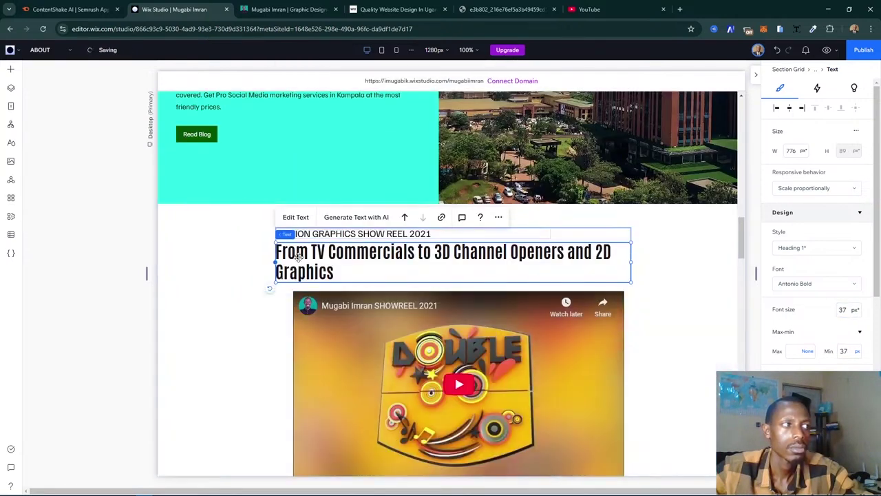
drag(282, 259, 295, 262)
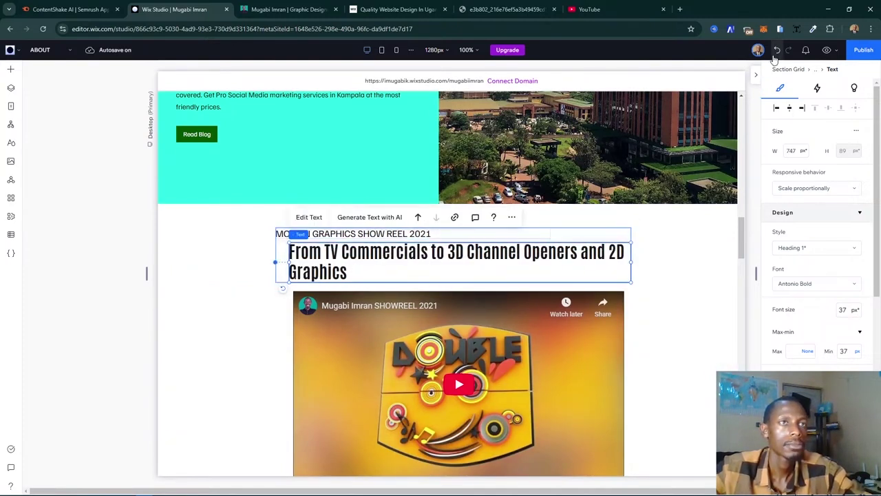
click(776, 50)
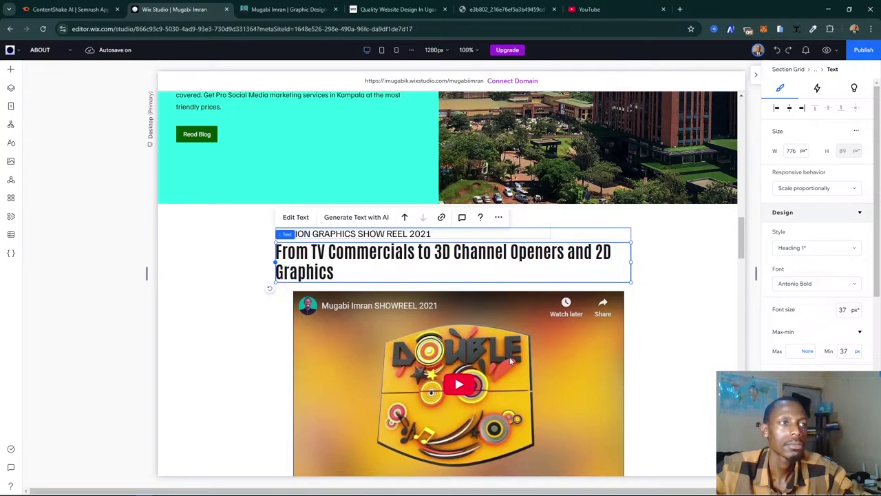
- Scroll down the ABOUT page and compare it with the live site
scroll(503, 360, down, 5)
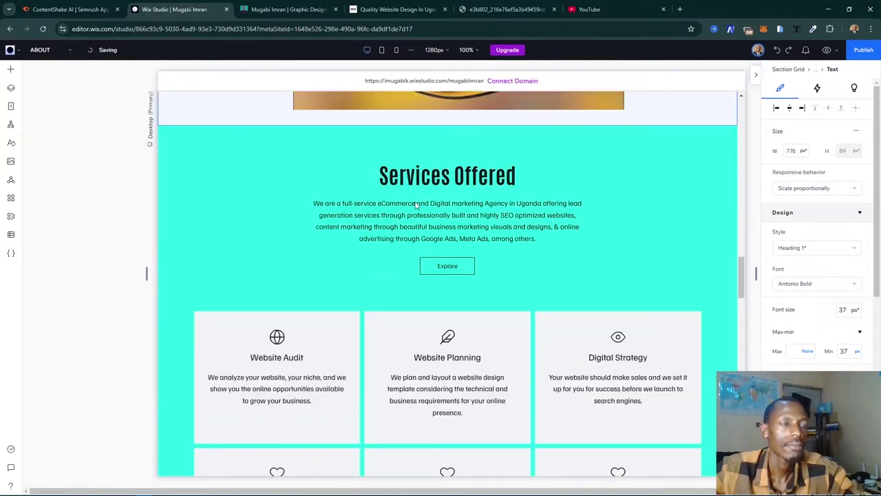
scroll(452, 242, down, 2)
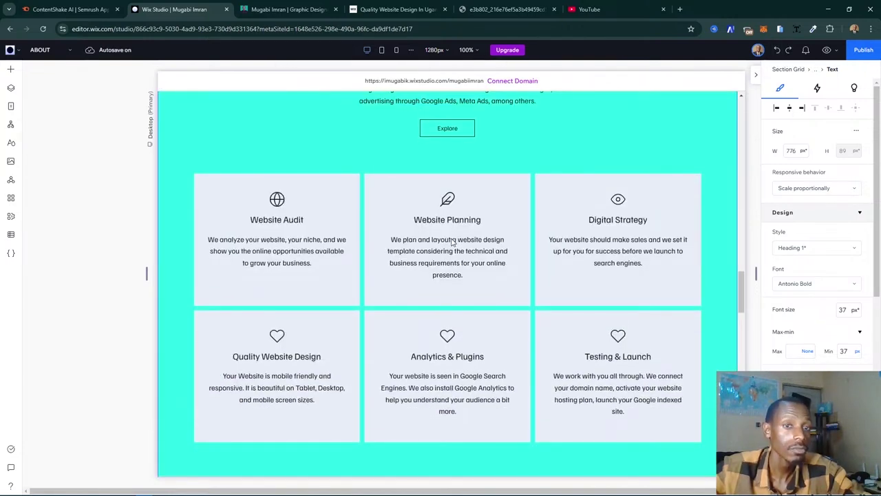
scroll(455, 234, up, 3)
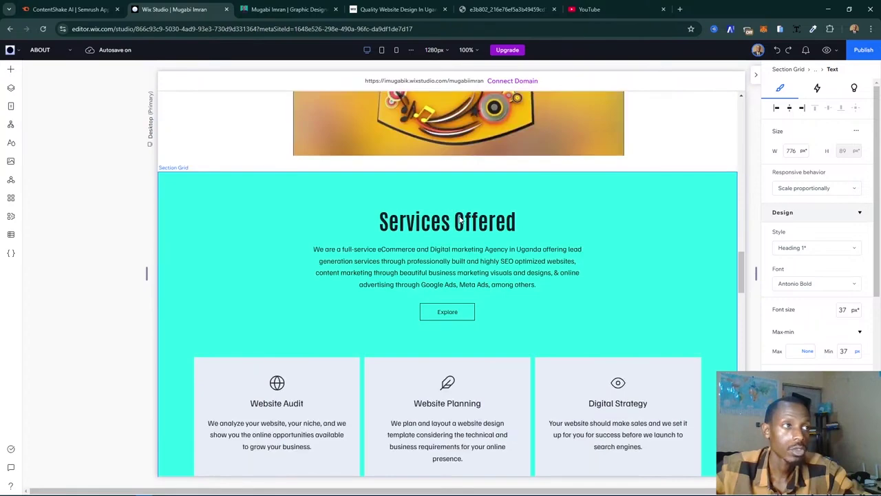
key(Escape)
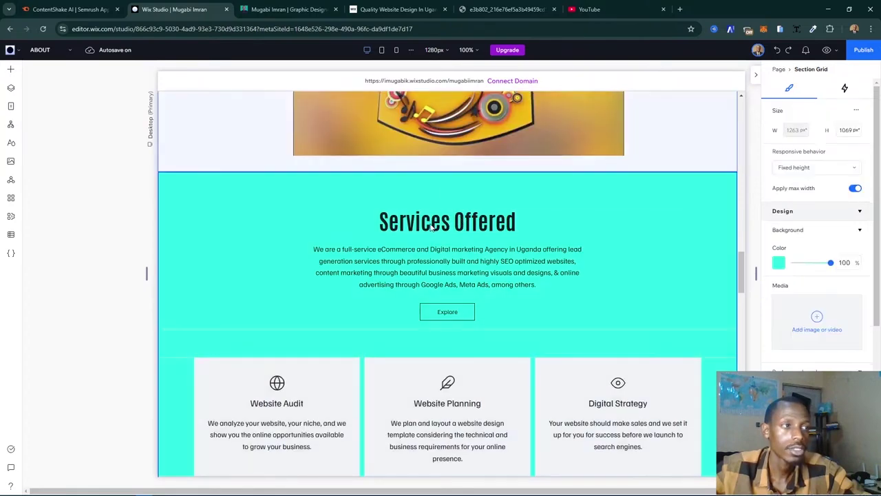
scroll(434, 235, down, 6)
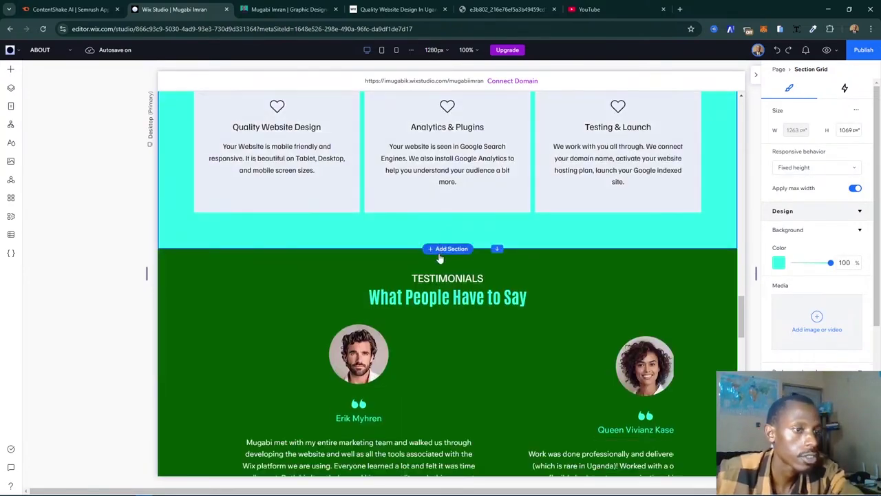
scroll(446, 292, down, 3)
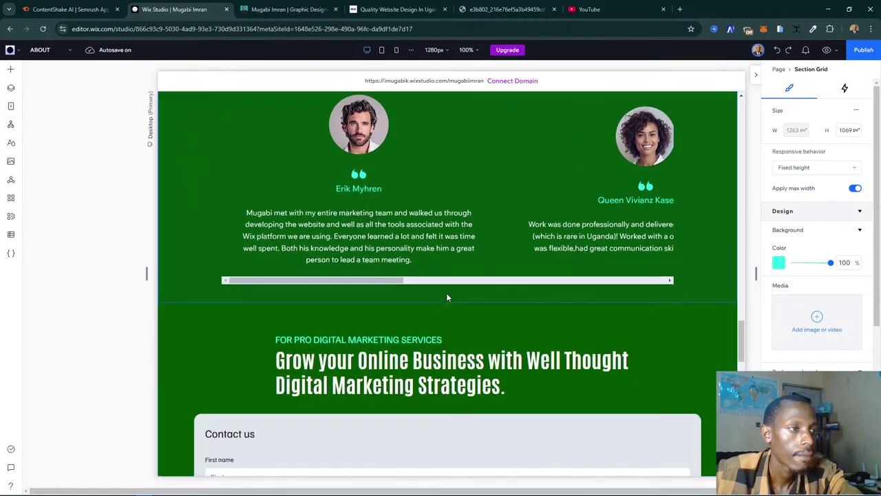
scroll(446, 298, down, 7)
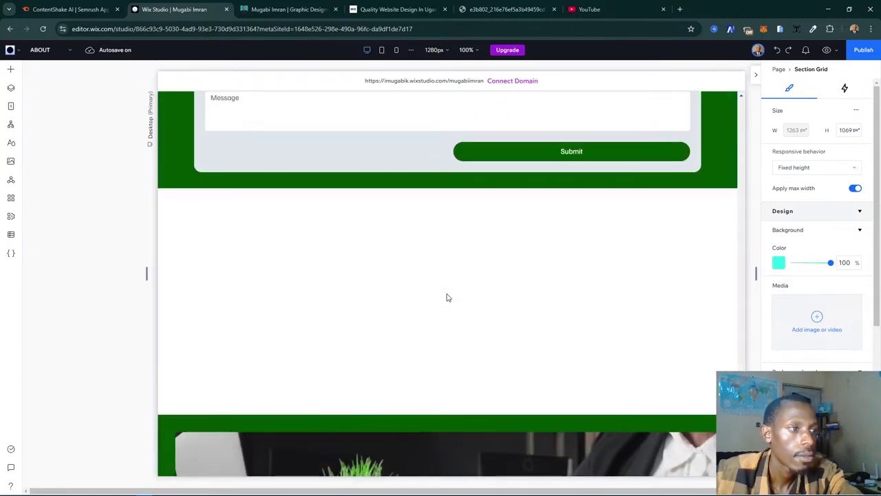
key(ctrl+Tab)
scroll(505, 269, down, 13)
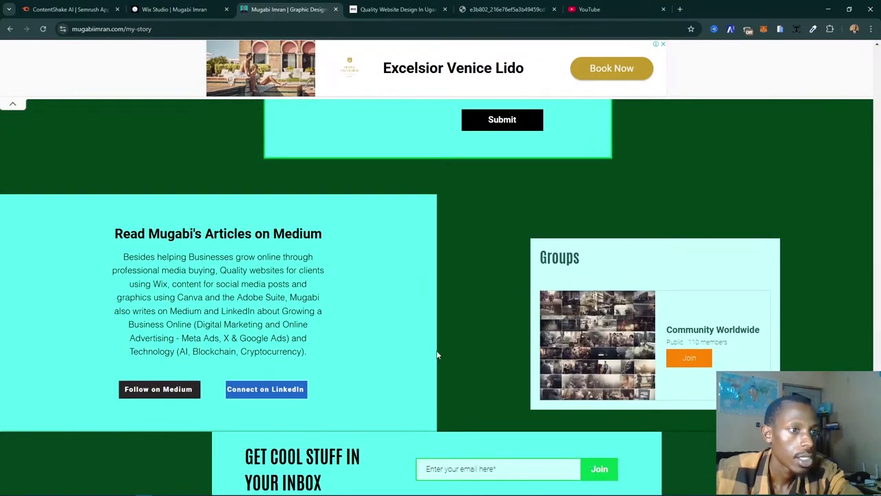
key(ctrl+shift+Tab)
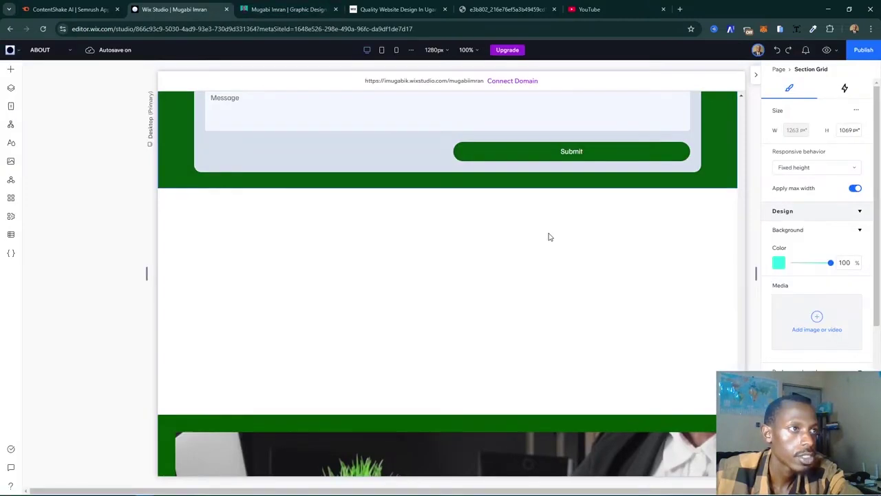
- Delete the empty section below the contact form
click(519, 264)
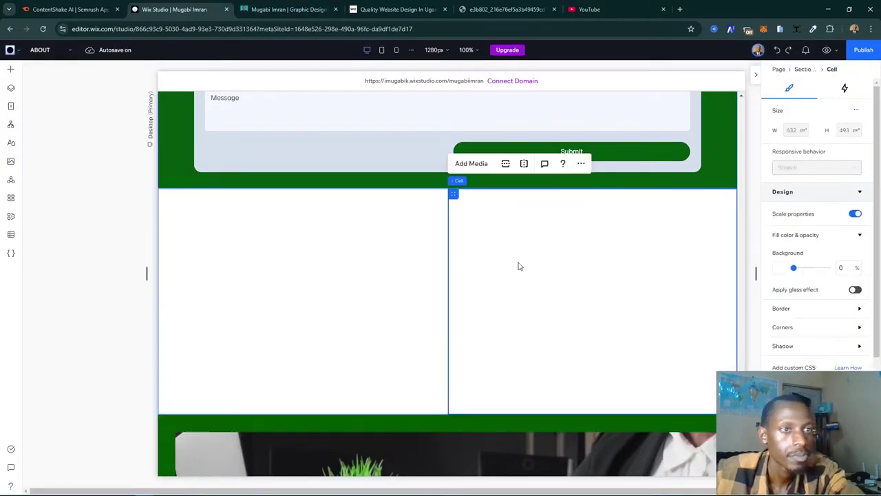
click(117, 264)
click(287, 262)
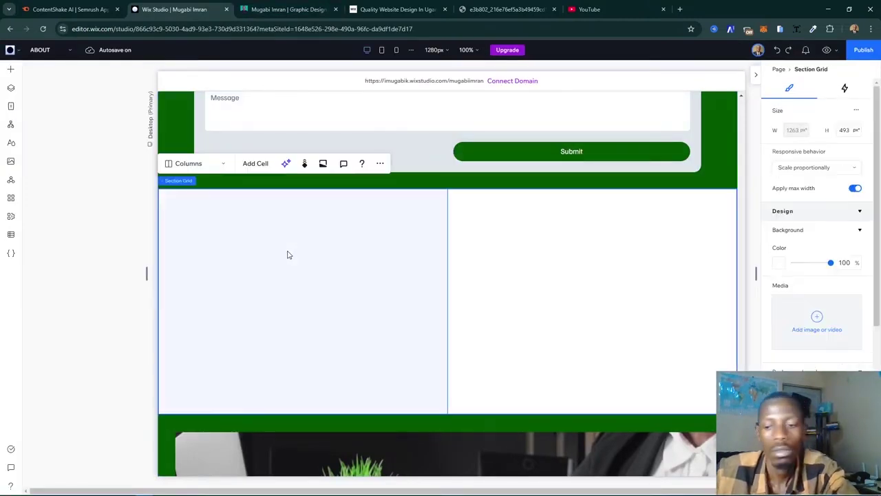
key(Delete)
click(563, 259)
- Locate and select the Certificates and Partner Badges section
scroll(568, 269, up, 8)
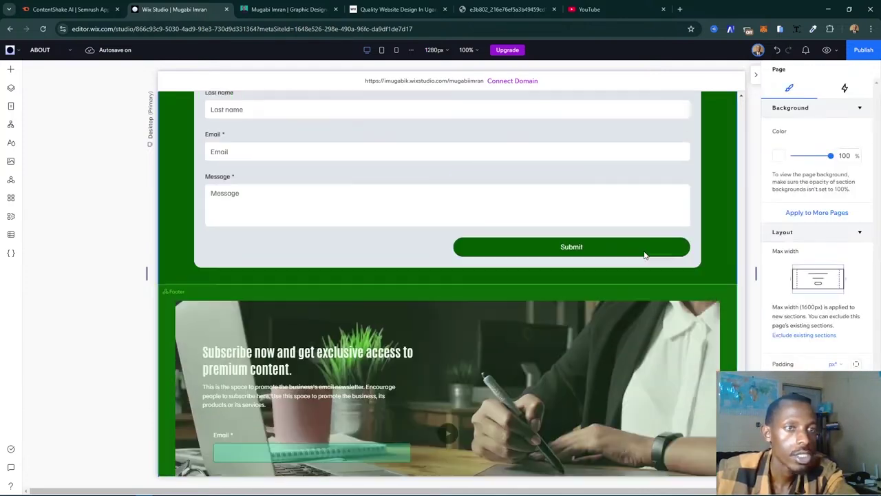
scroll(573, 276, up, 10)
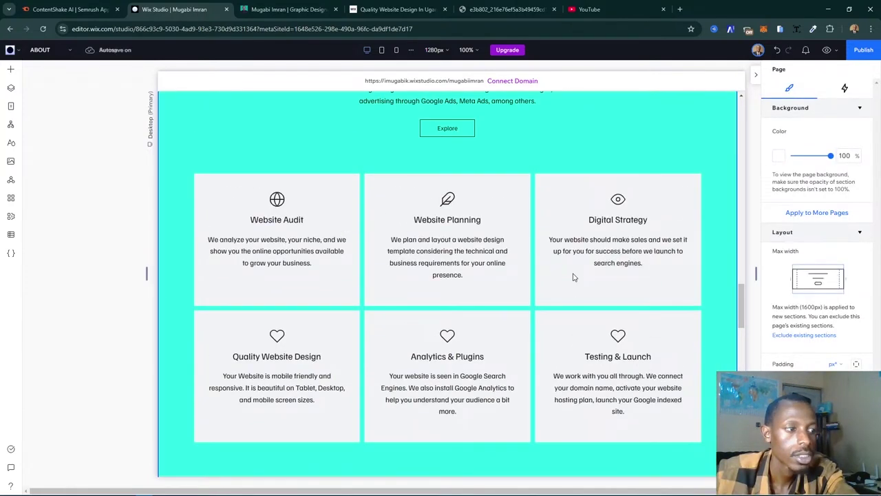
scroll(573, 275, up, 10)
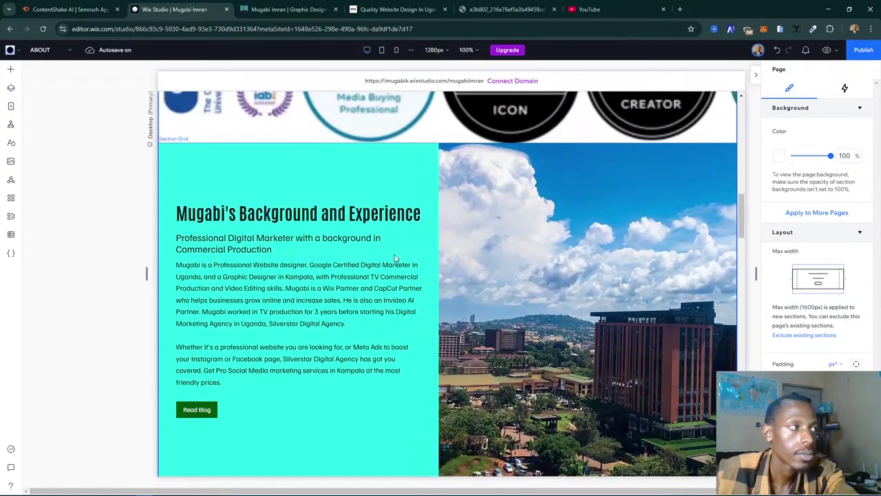
scroll(535, 260, up, 2)
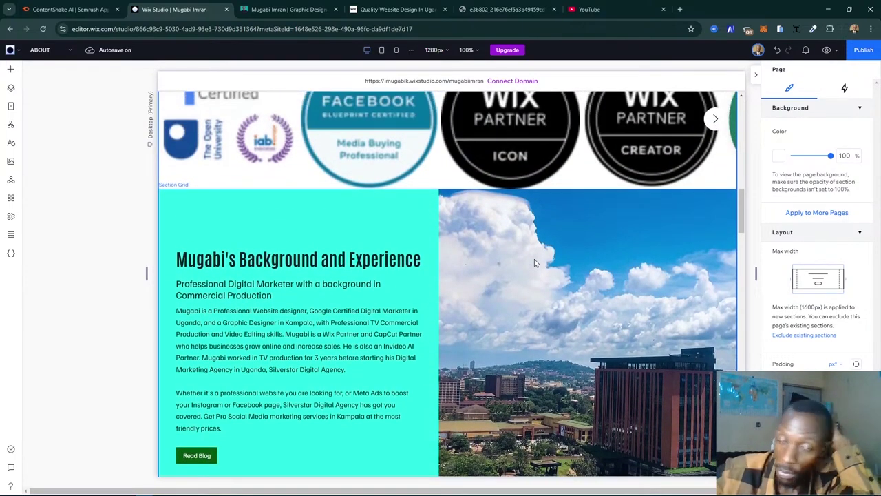
scroll(530, 262, up, 10)
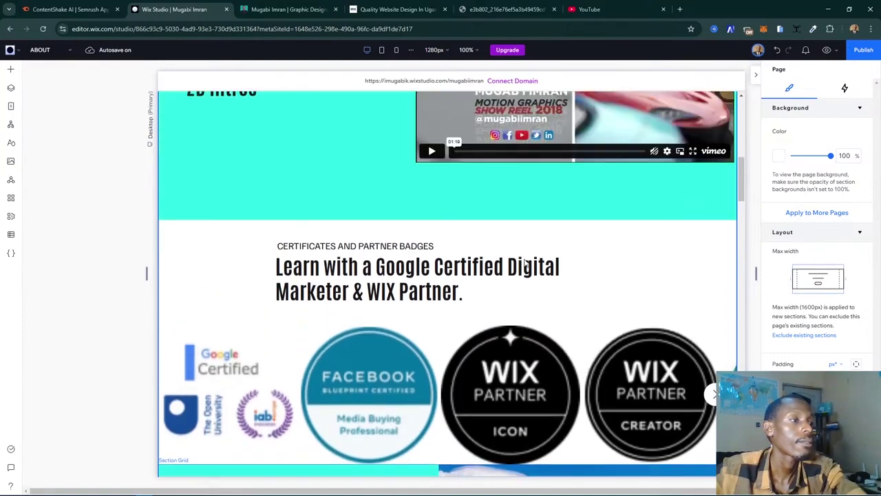
scroll(525, 262, up, 3)
scroll(482, 272, down, 5)
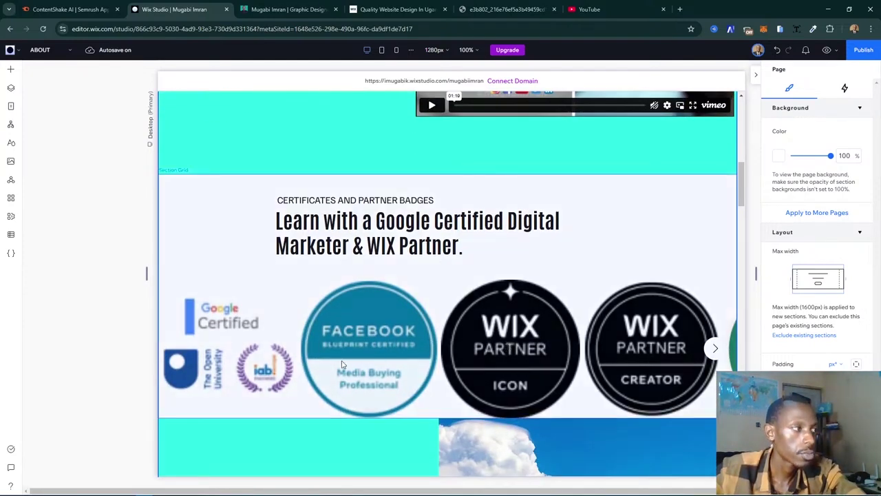
click(382, 367)
click(382, 366)
scroll(820, 206, down, 4)
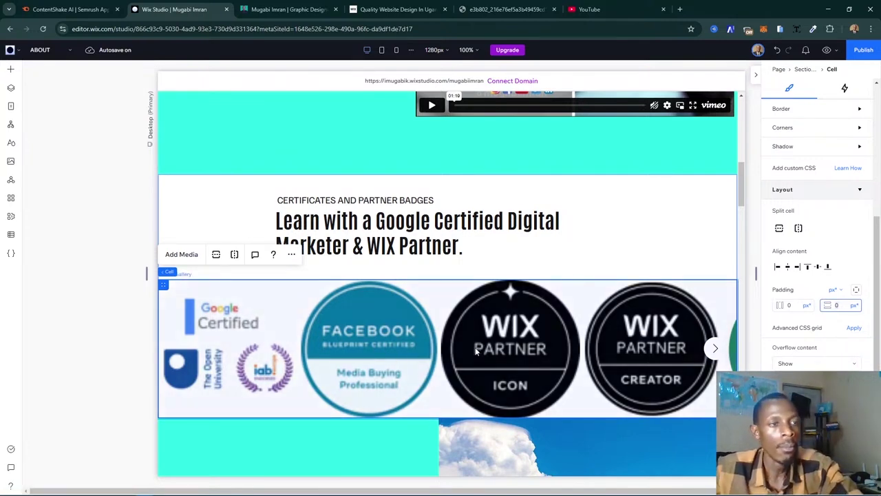
- Add 20 px top and bottom padding to the certificates section grid
click(76, 392)
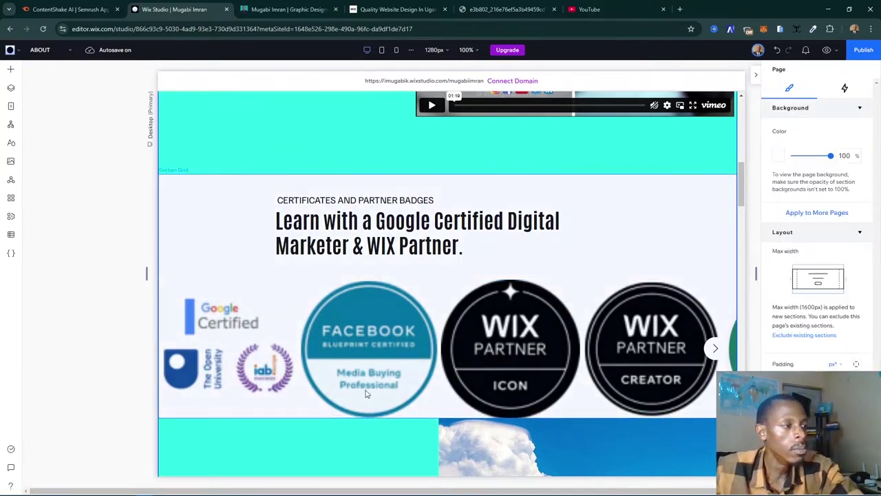
click(445, 391)
scroll(444, 391, down, 4)
scroll(634, 351, up, 2)
click(635, 351)
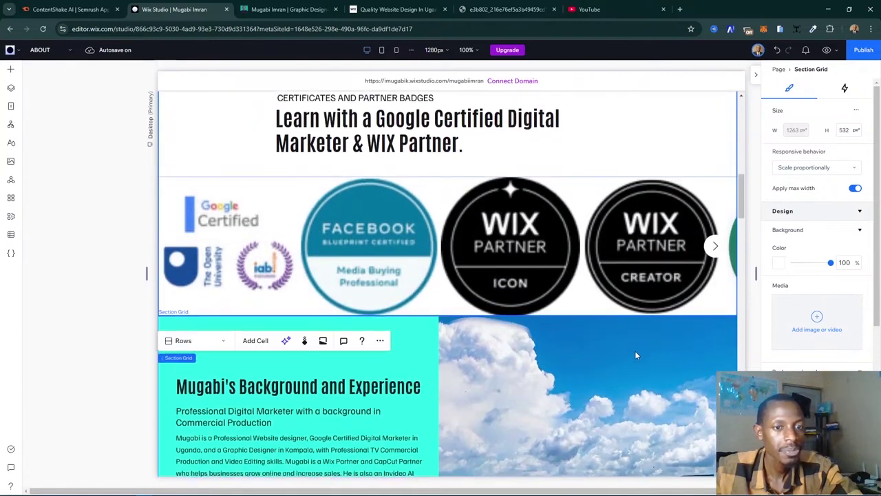
scroll(751, 364, down, 3)
scroll(831, 364, down, 3)
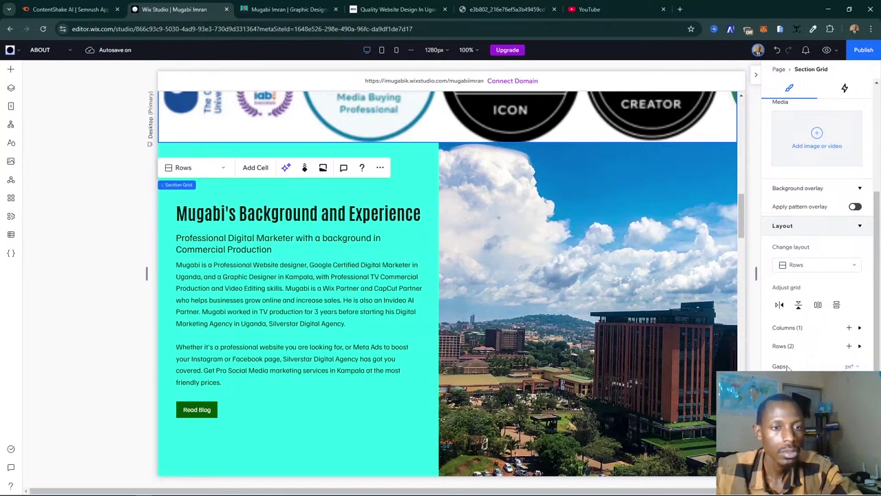
scroll(634, 342, up, 4)
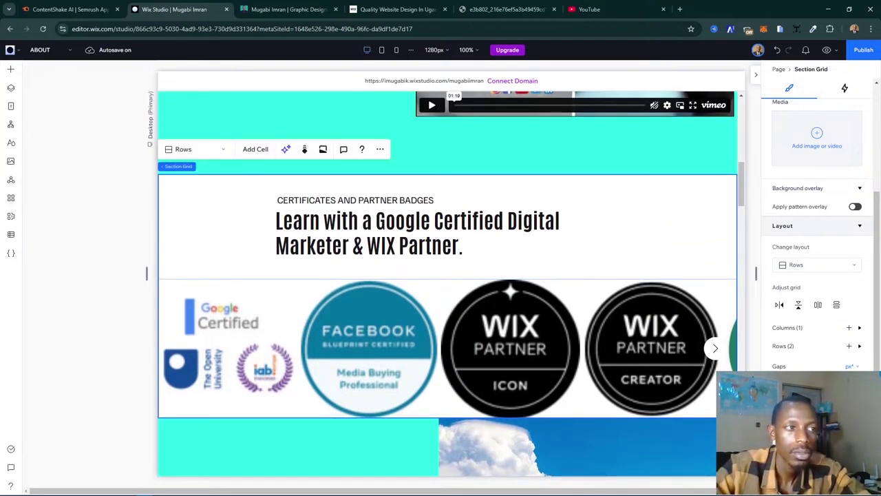
key(Return)
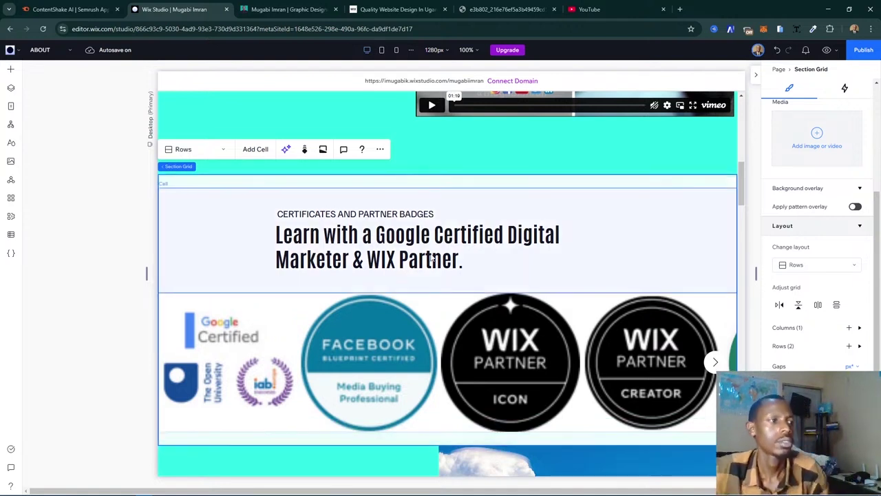
click(379, 285)
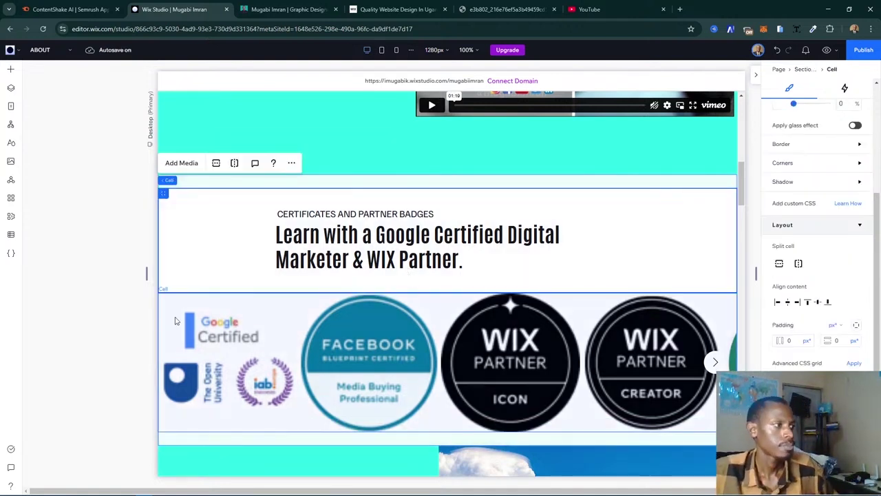
click(118, 335)
scroll(469, 323, up, 1)
scroll(468, 323, up, 4)
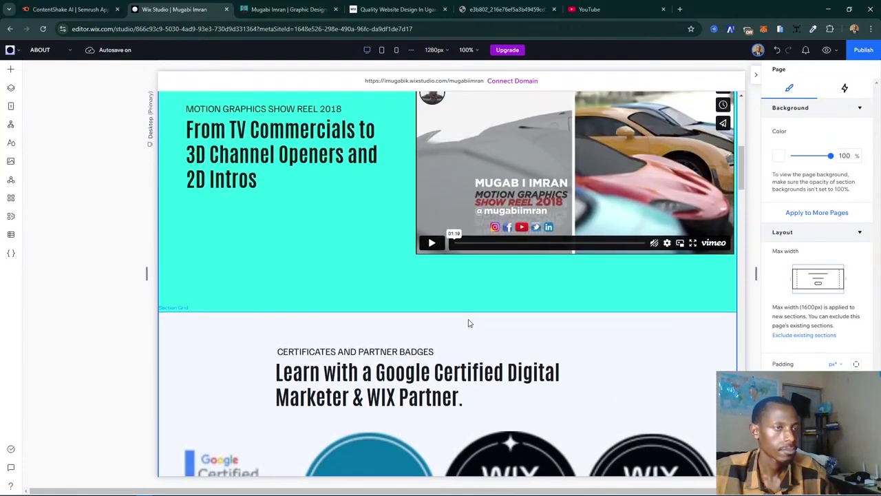
scroll(468, 323, up, 4)
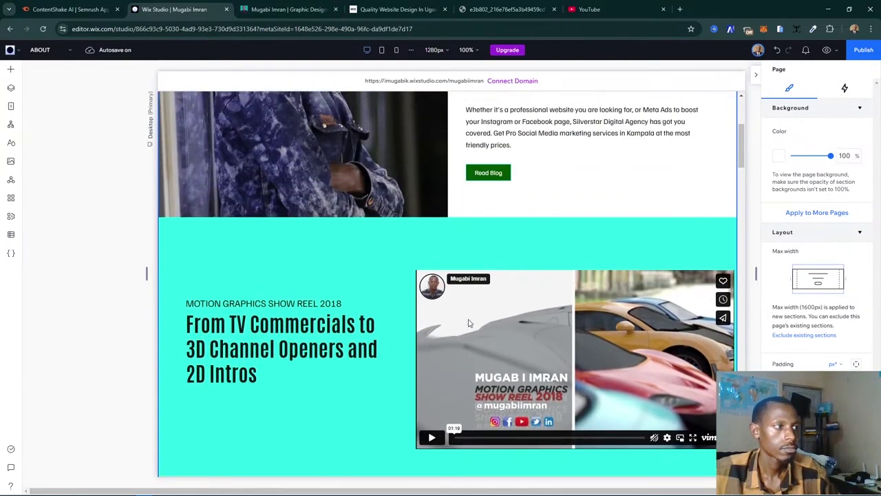
scroll(468, 323, down, 20)
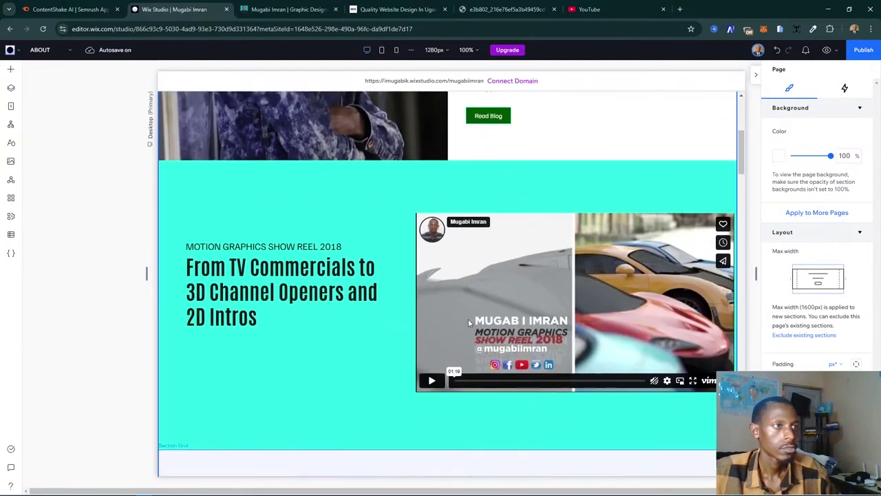
scroll(469, 323, down, 20)
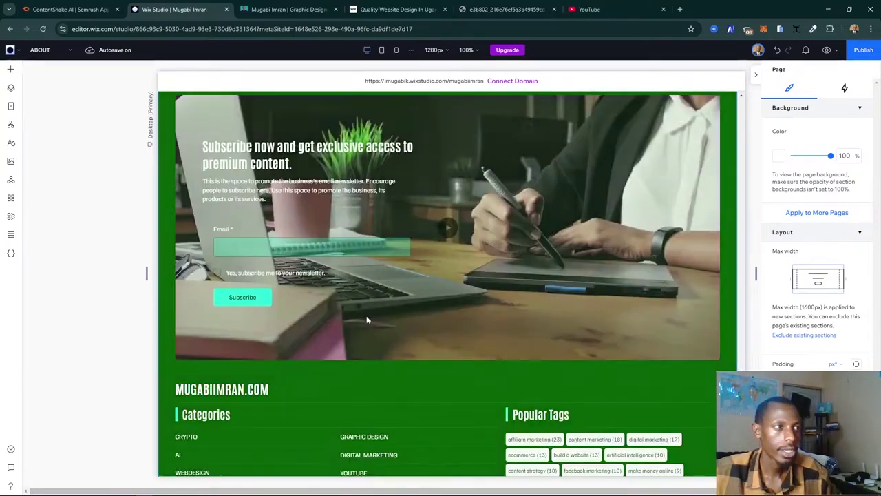
scroll(366, 319, down, 3)
scroll(366, 319, up, 10)
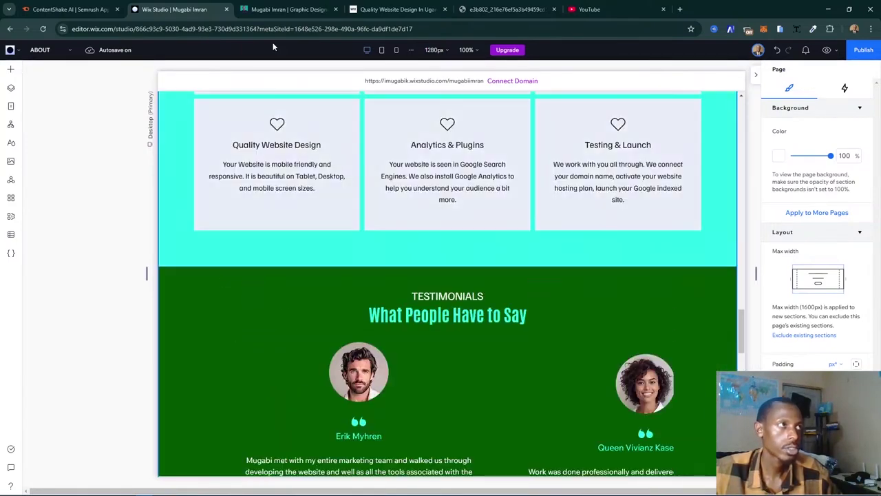
click(287, 9)
- Review the live my-story page's sections, then go back to the Wix Studio editor
scroll(438, 219, up, 3)
scroll(319, 219, down, 5)
scroll(320, 219, up, 7)
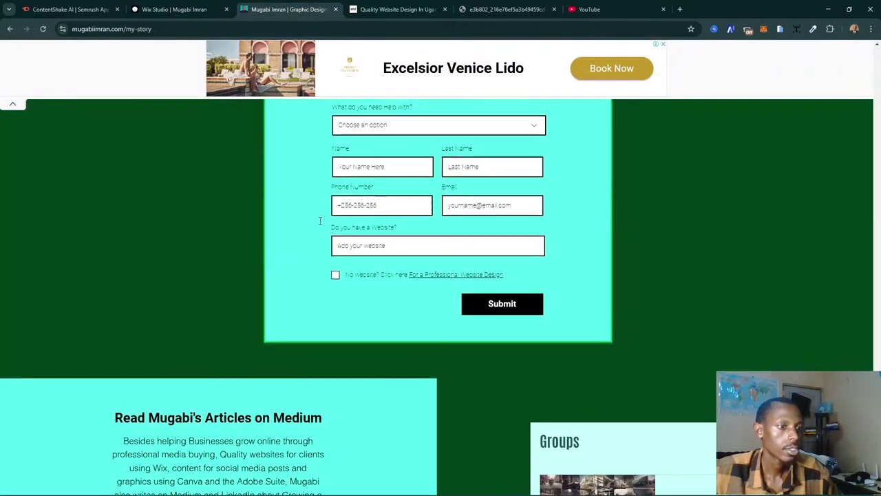
scroll(178, 269, down, 4)
scroll(177, 270, up, 10)
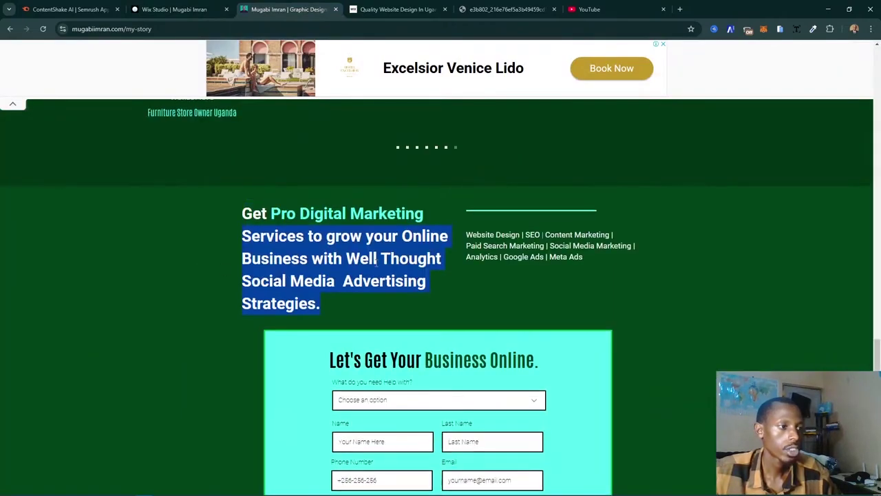
scroll(406, 262, up, 15)
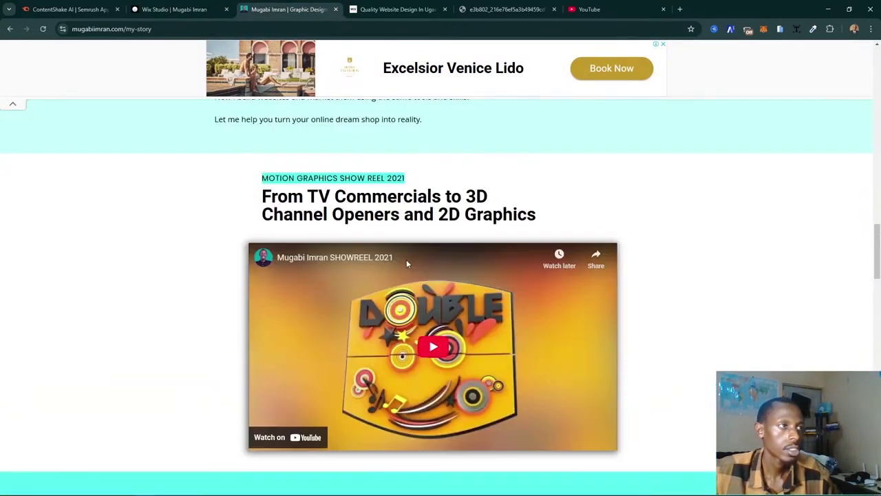
scroll(330, 246, up, 15)
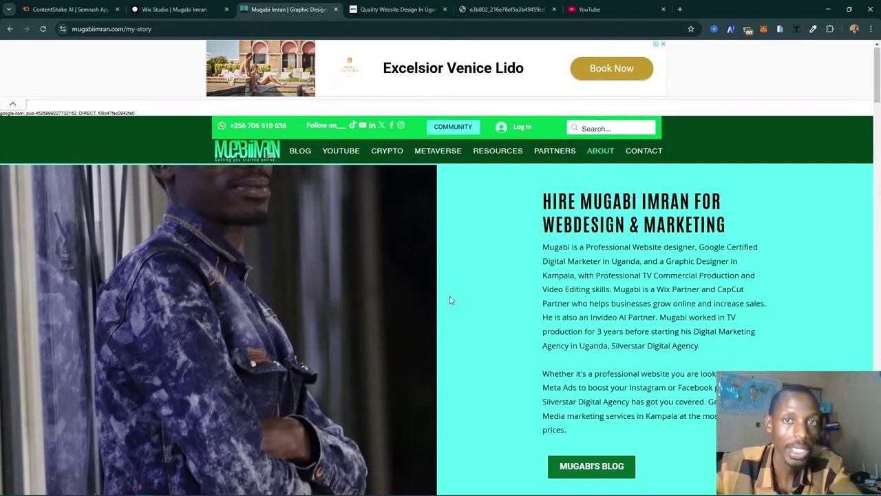
scroll(317, 158, down, 10)
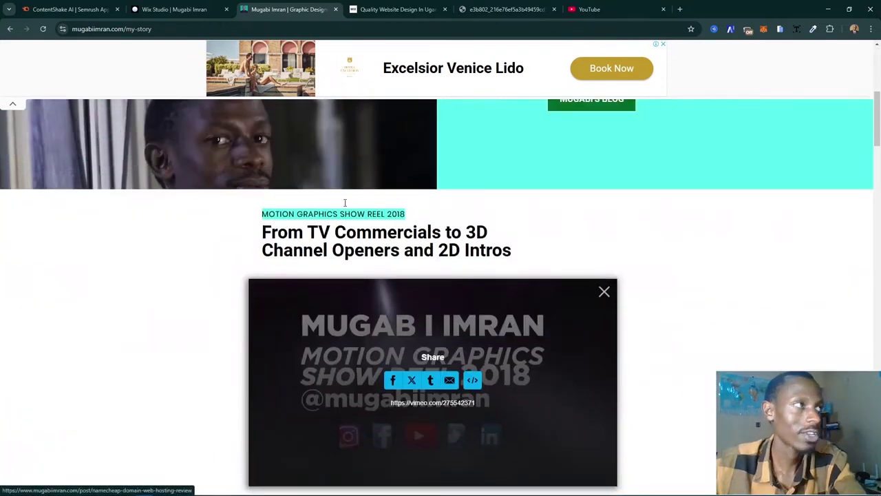
scroll(320, 151, down, 3)
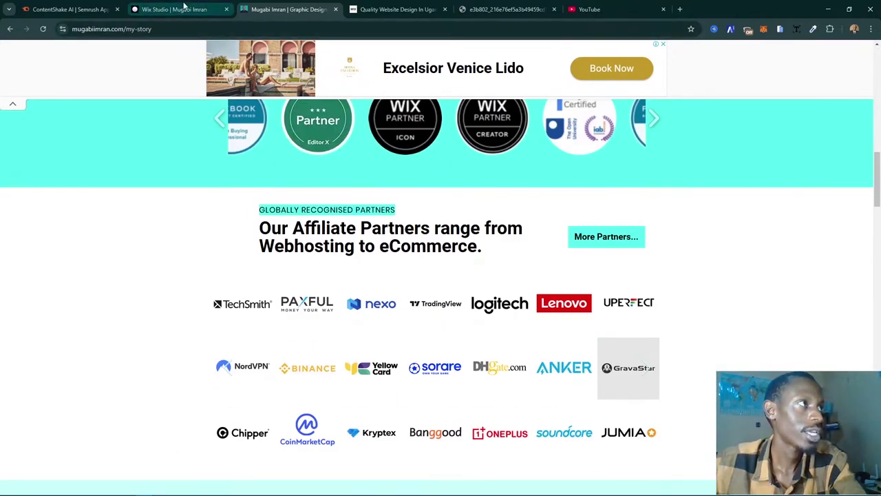
key(ctrl+Page_Up)
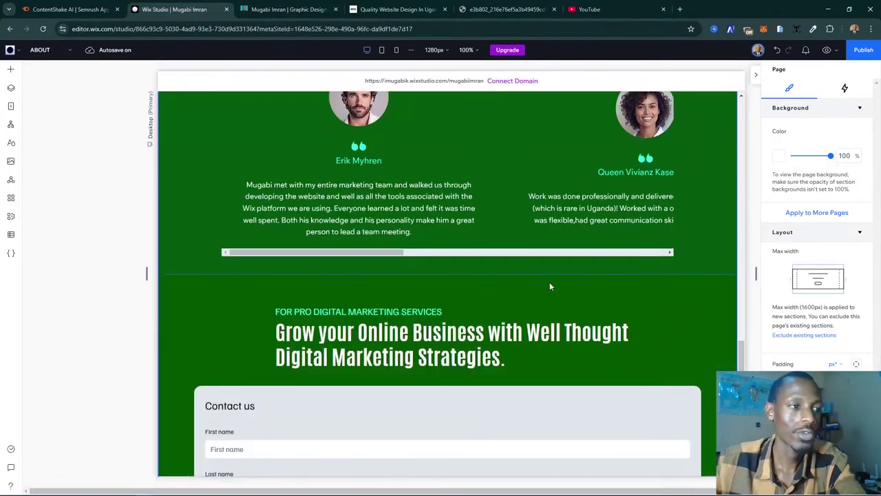
scroll(535, 279, down, 3)
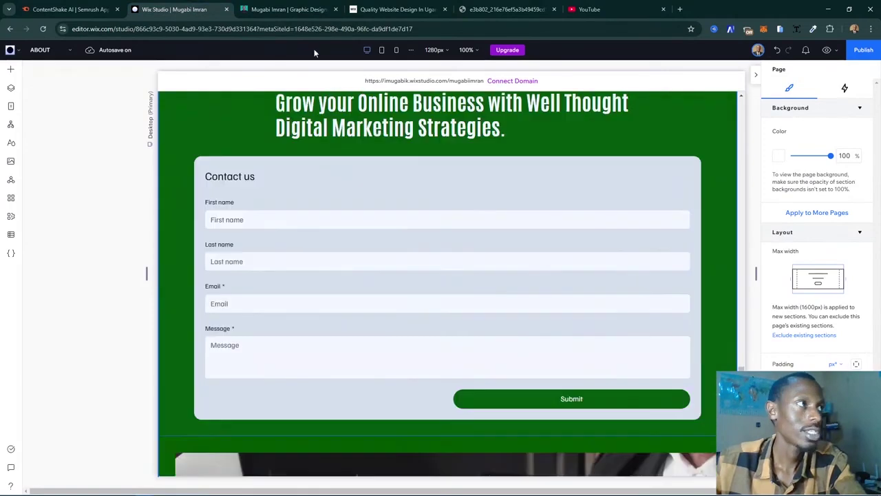
click(293, 12)
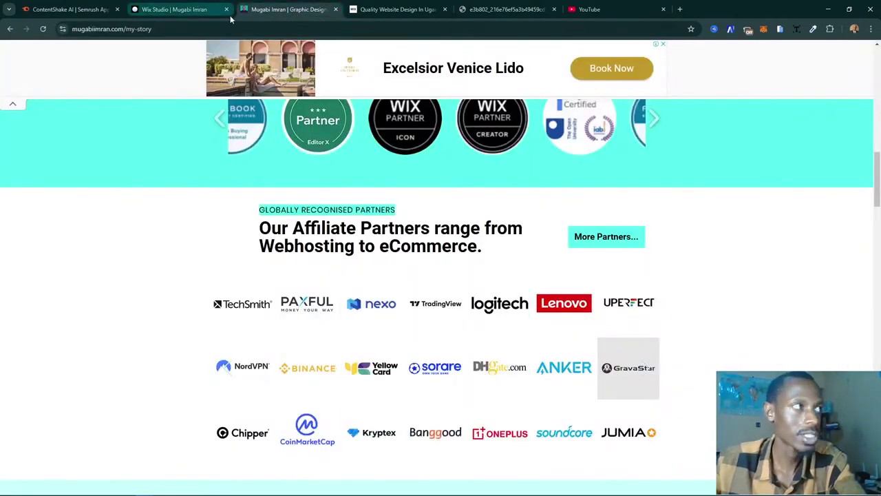
scroll(436, 223, up, 2)
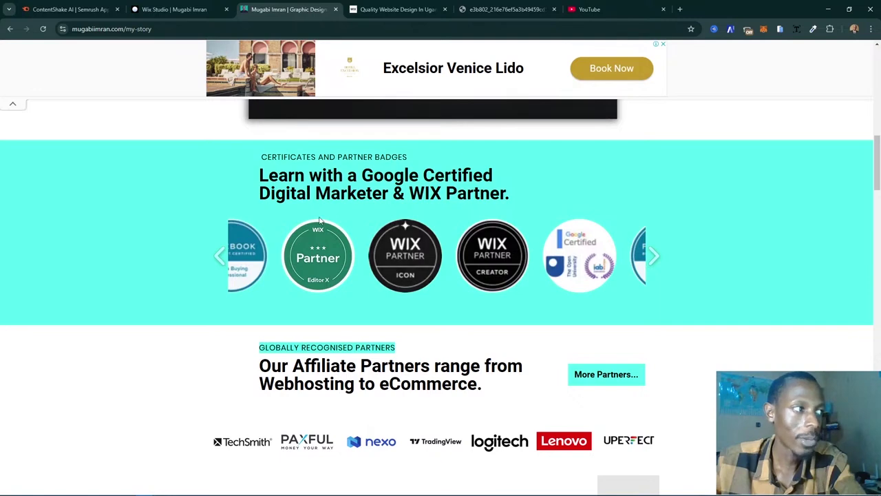
click(176, 9)
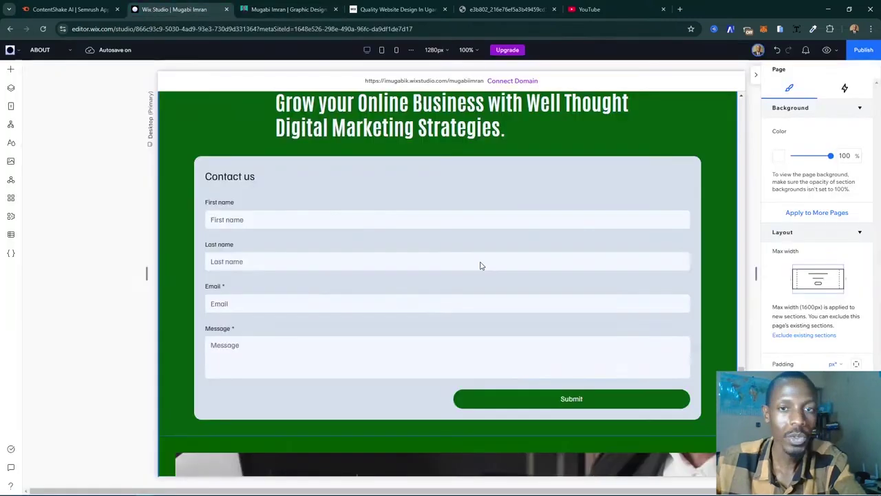
- Switch the canvas to the Tablet breakpoint
click(382, 50)
scroll(611, 321, up, 5)
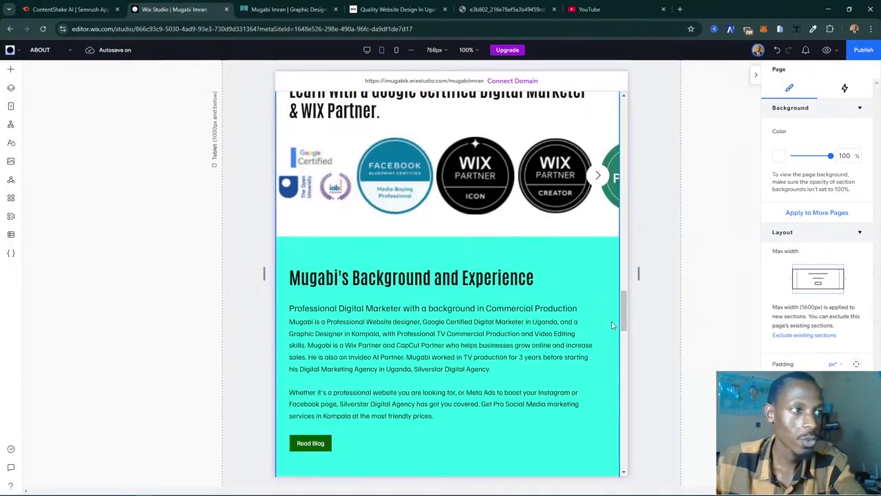
scroll(611, 321, up, 8)
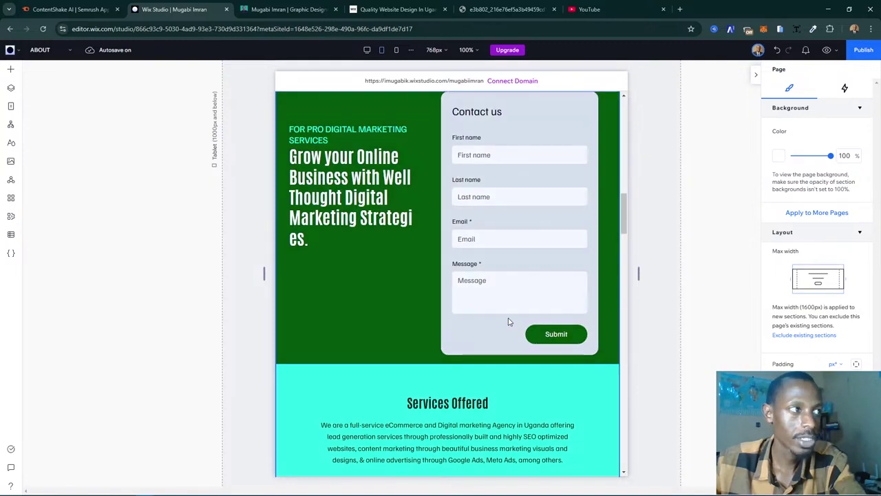
scroll(509, 321, up, 2)
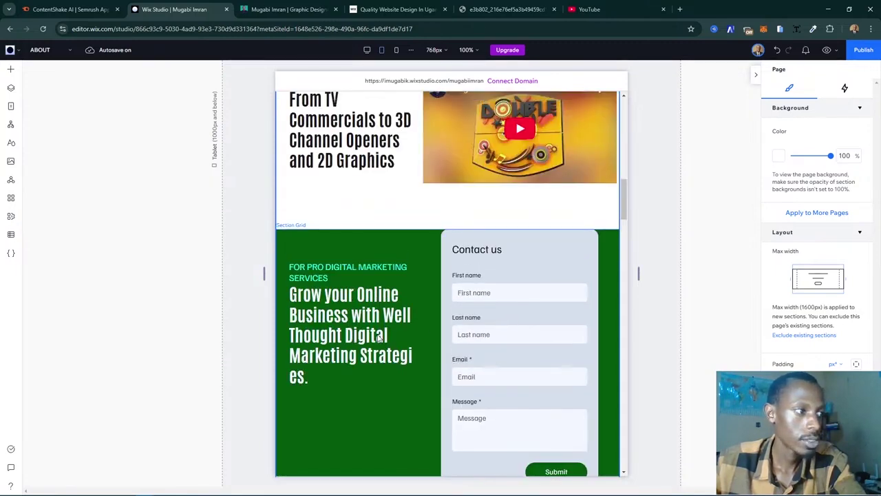
- Widen the green section's left column so 'Marketing Strategies' fits on one line
click(378, 334)
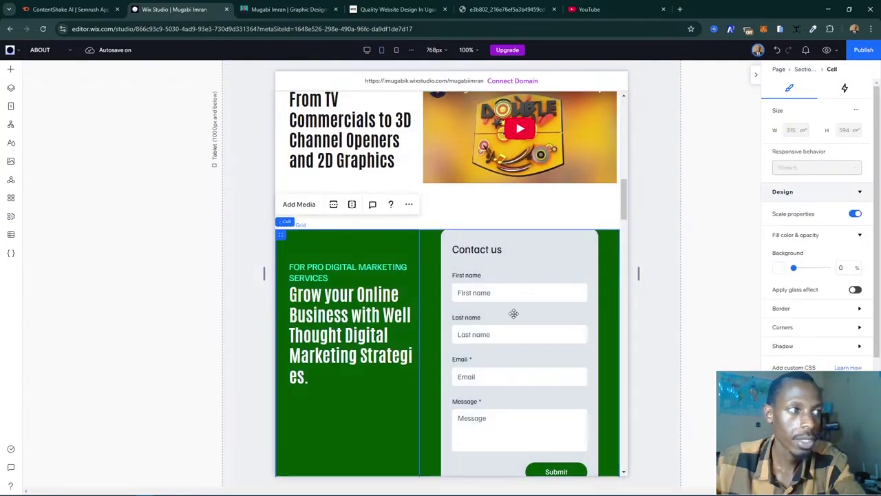
key(Escape)
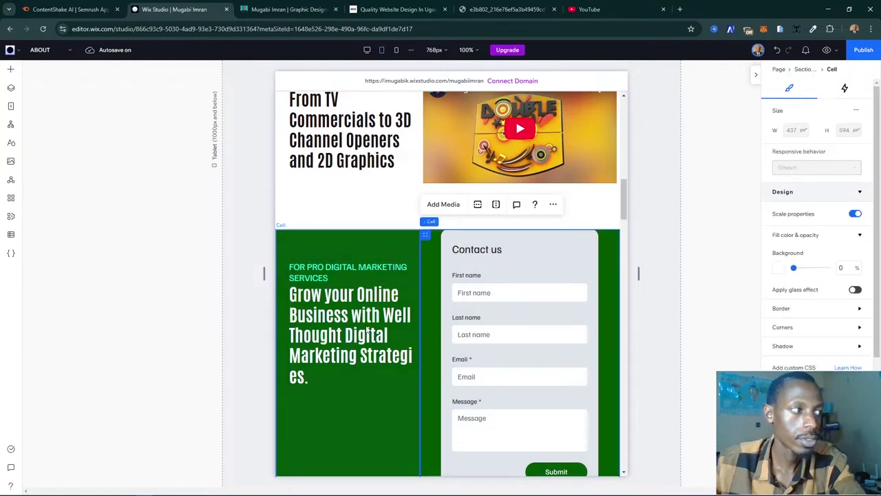
click(353, 327)
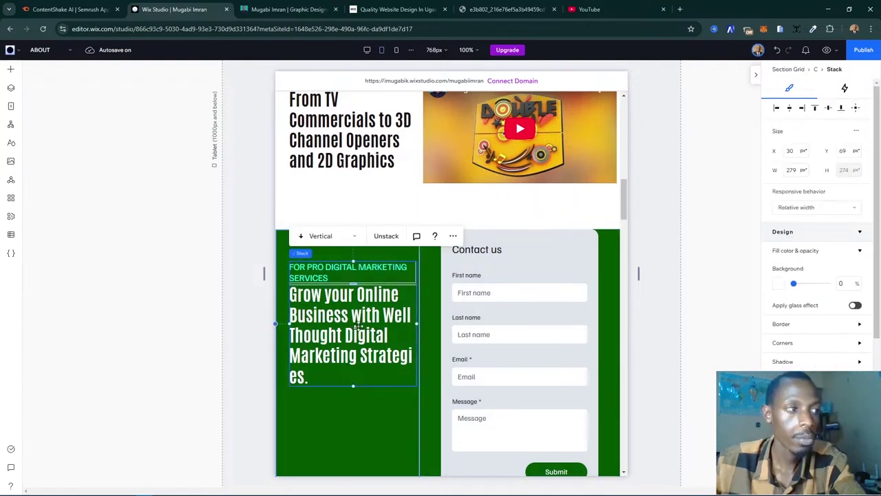
click(362, 327)
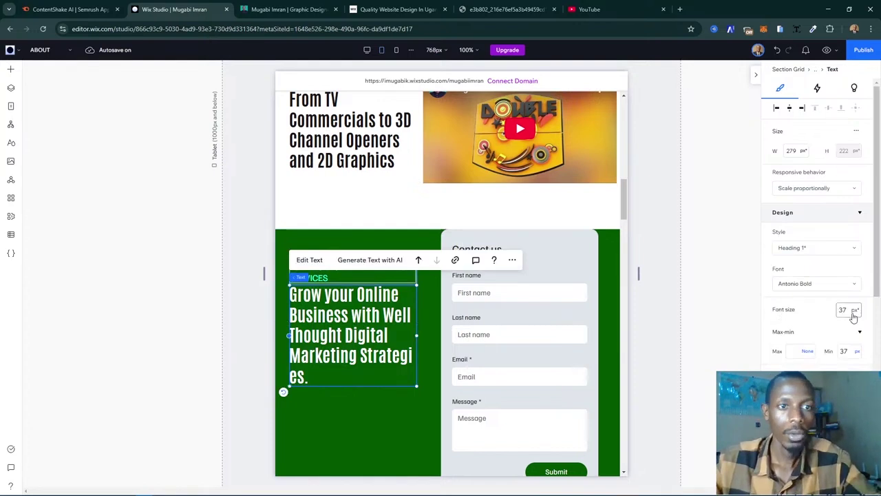
click(427, 345)
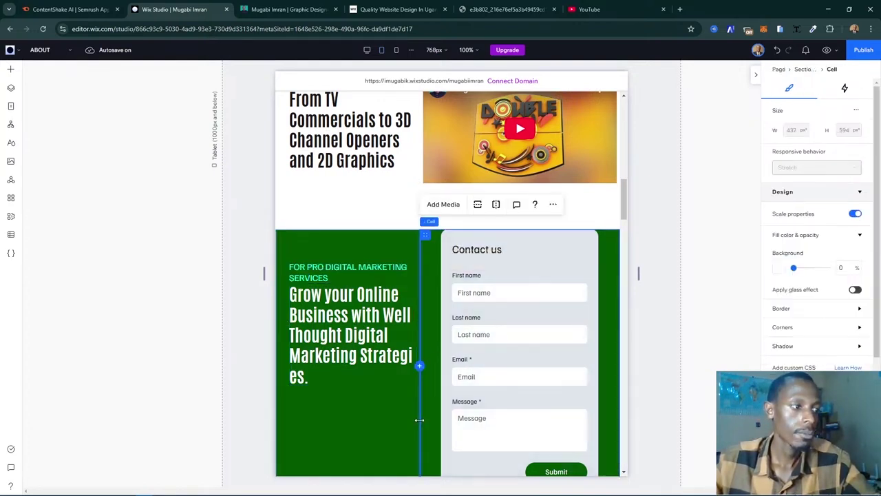
drag(420, 420, 434, 418)
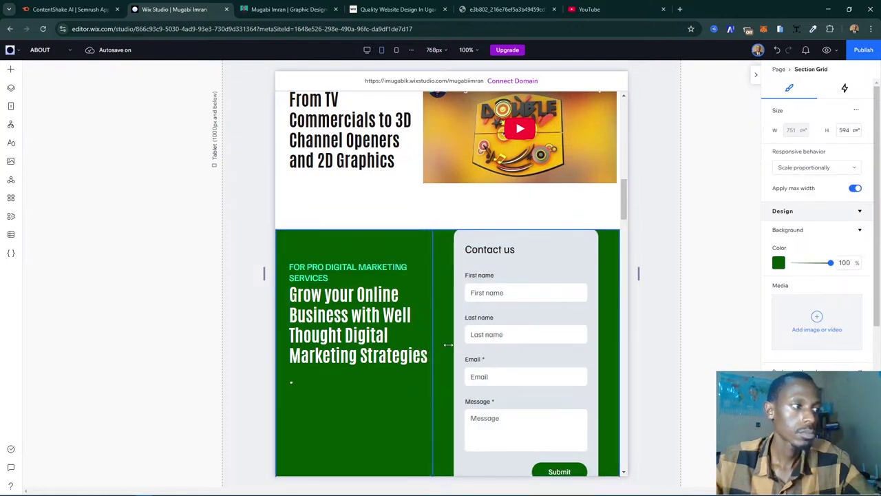
drag(448, 345, 450, 321)
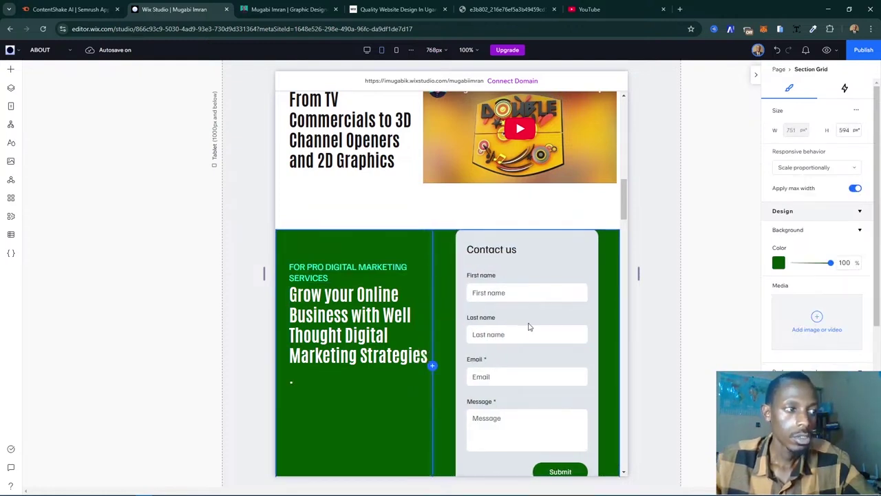
- Unstretch the Contact us form, move it to the cell top, and stretch it to fill the column
click(529, 327)
click(529, 327)
click(562, 328)
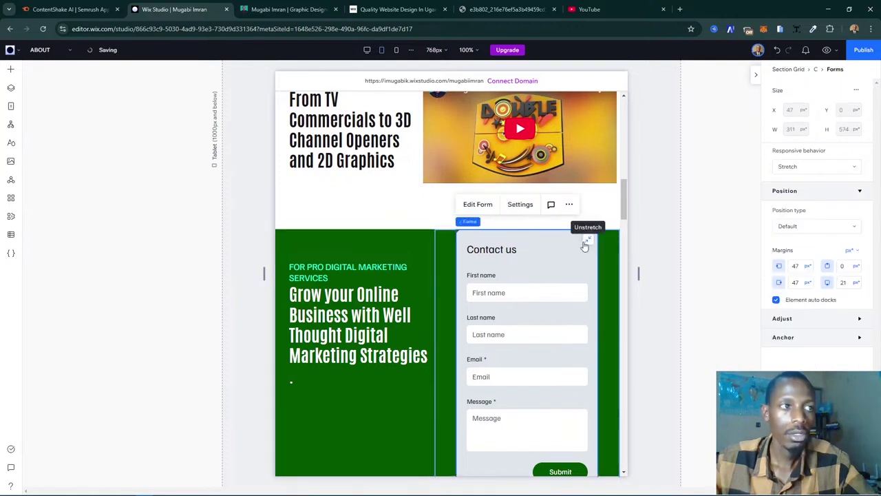
click(587, 241)
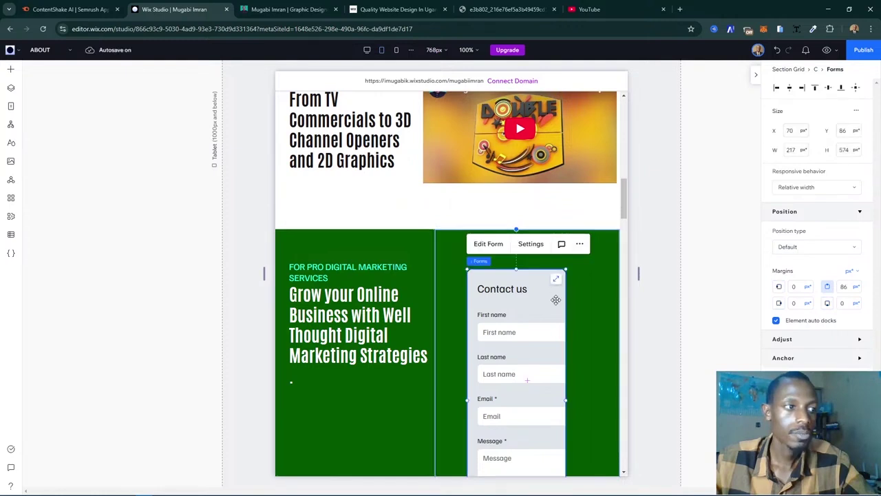
drag(539, 326, 555, 256)
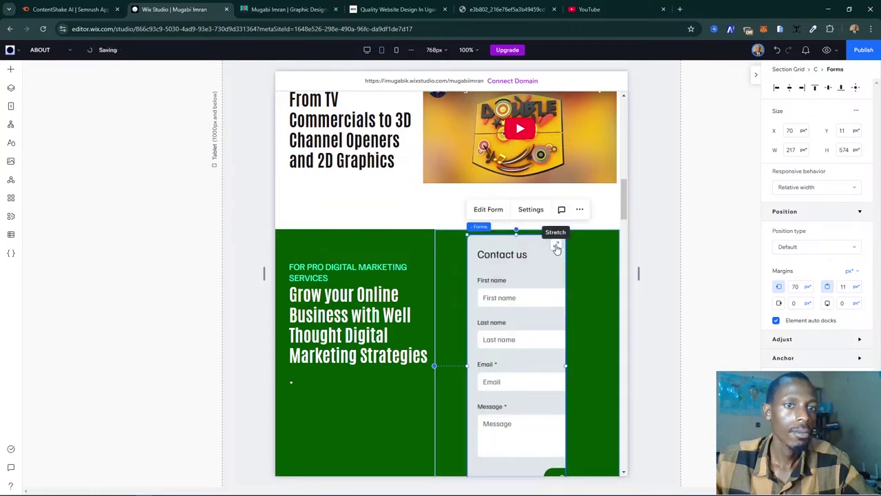
click(557, 247)
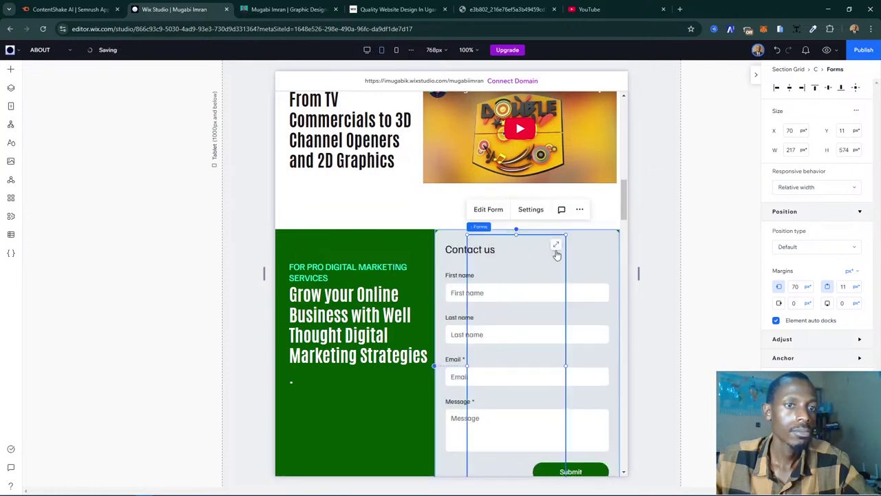
scroll(553, 333, down, 2)
scroll(553, 333, up, 1)
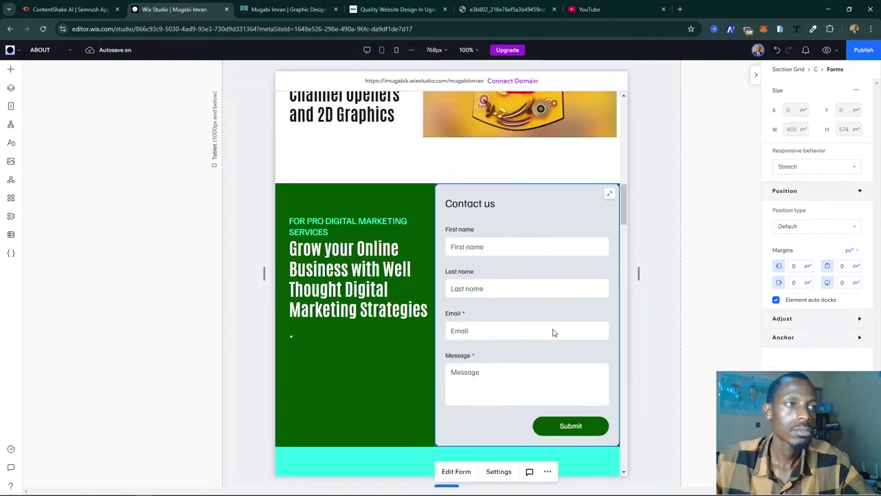
click(255, 345)
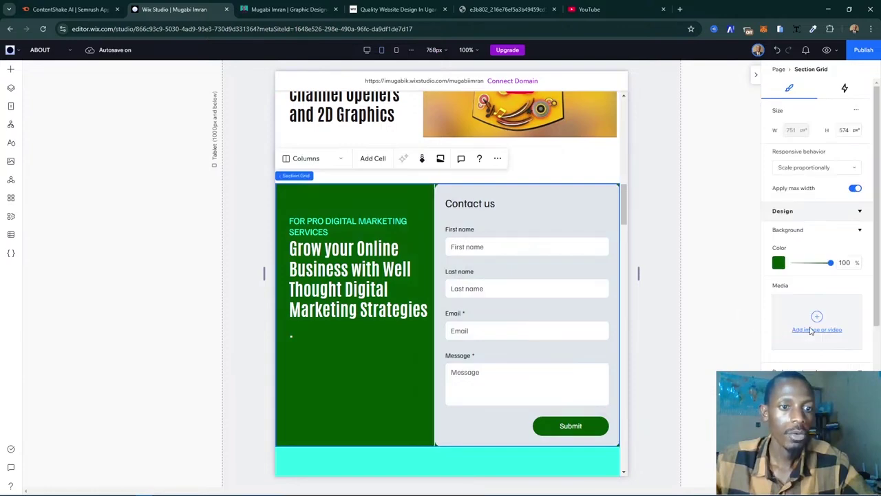
- Set the contact Section Grid's horizontal and vertical padding to 10 px
scroll(809, 329, down, 3)
scroll(811, 331, down, 2)
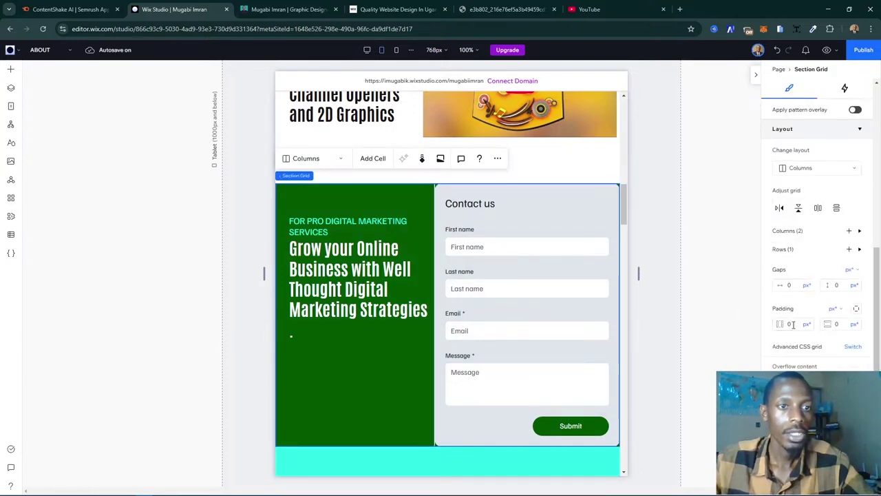
scroll(494, 310, up, 3)
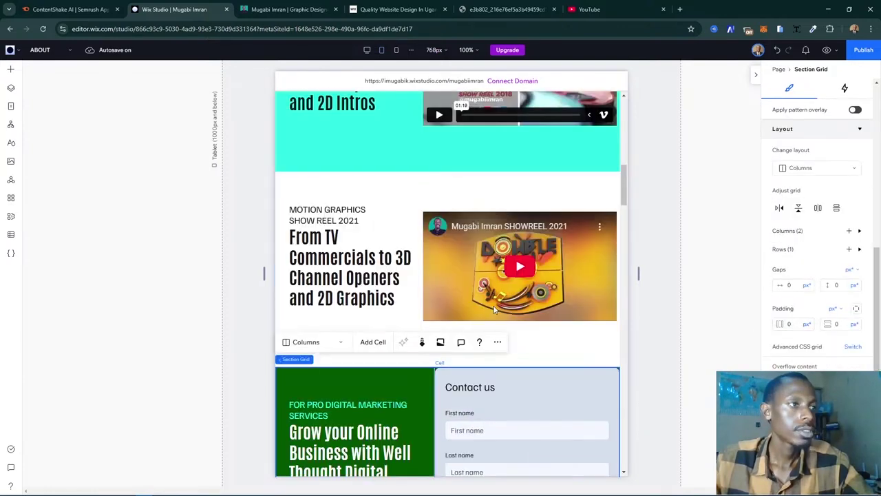
scroll(606, 317, down, 2)
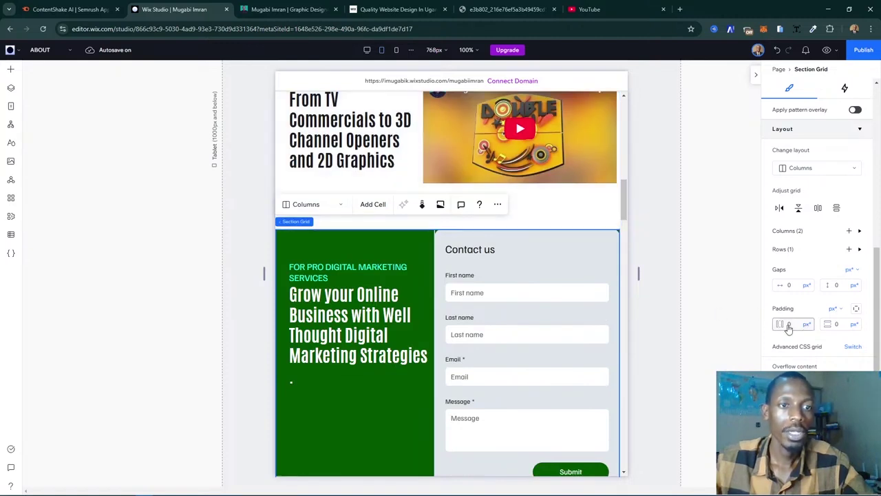
click(789, 325)
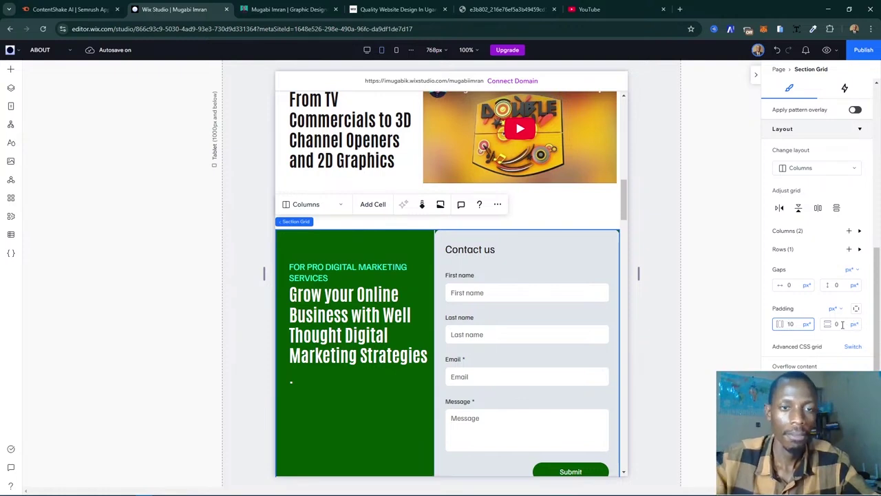
click(842, 324)
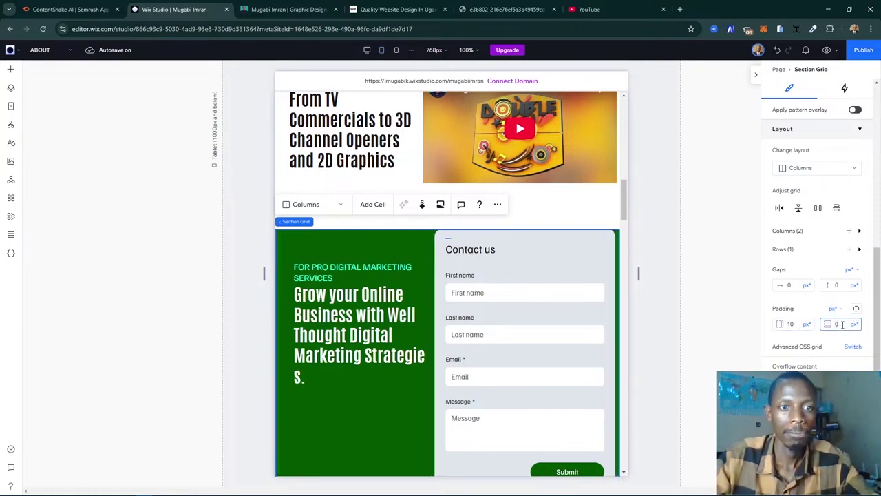
text(10)
key(Return)
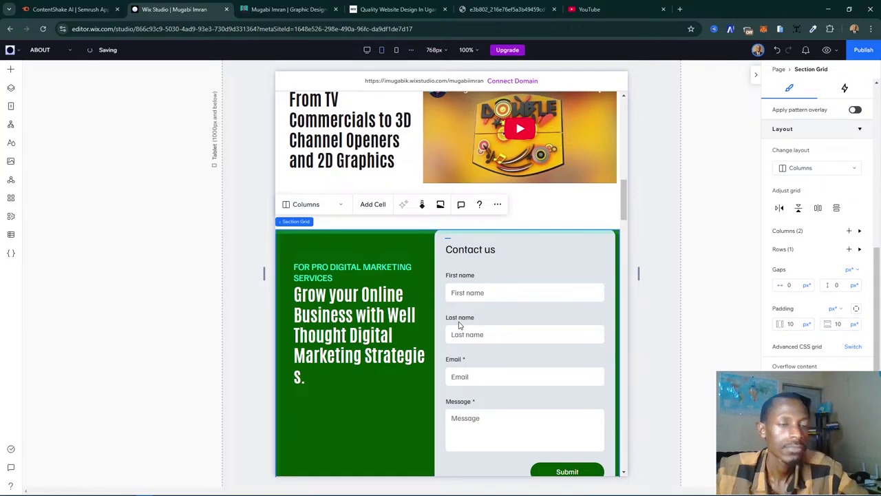
- Scroll past Services and select the Testimonials section's inner section grid
scroll(460, 326, down, 3)
click(557, 329)
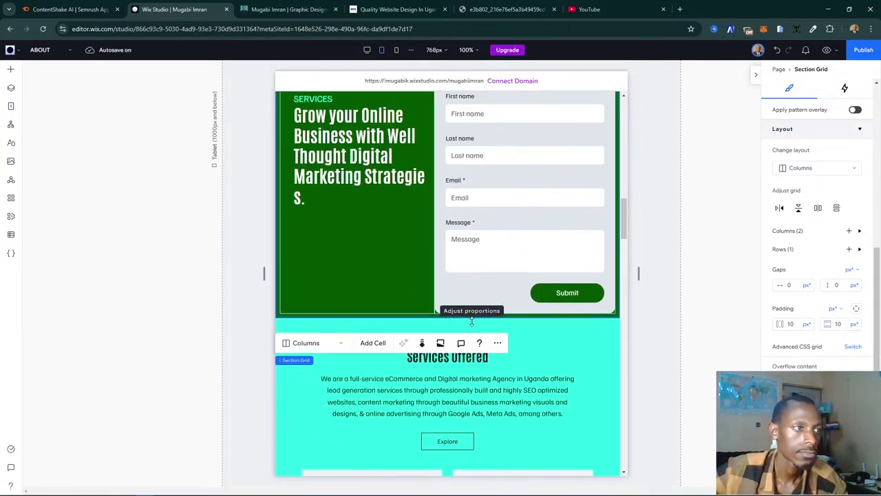
scroll(589, 354, down, 12)
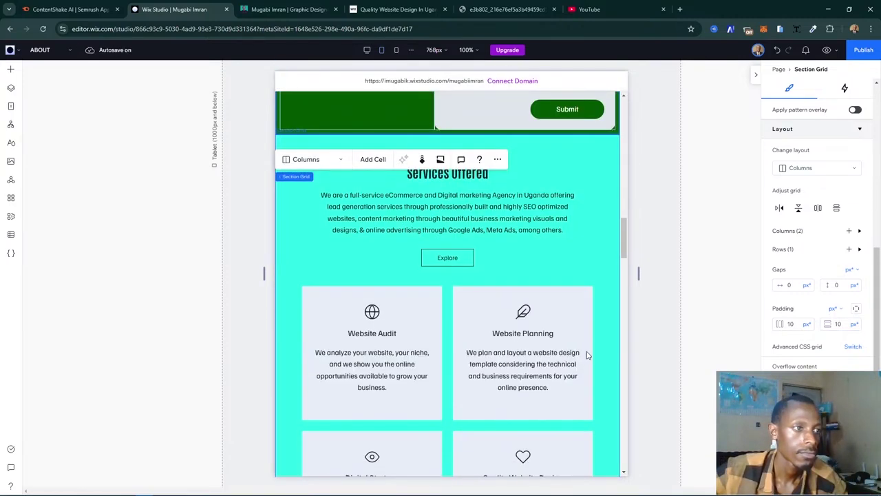
scroll(586, 355, down, 10)
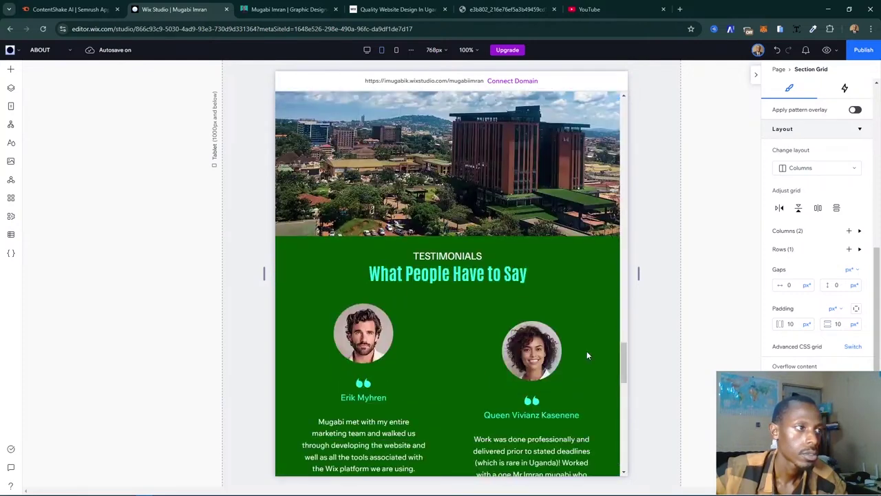
scroll(517, 352, down, 4)
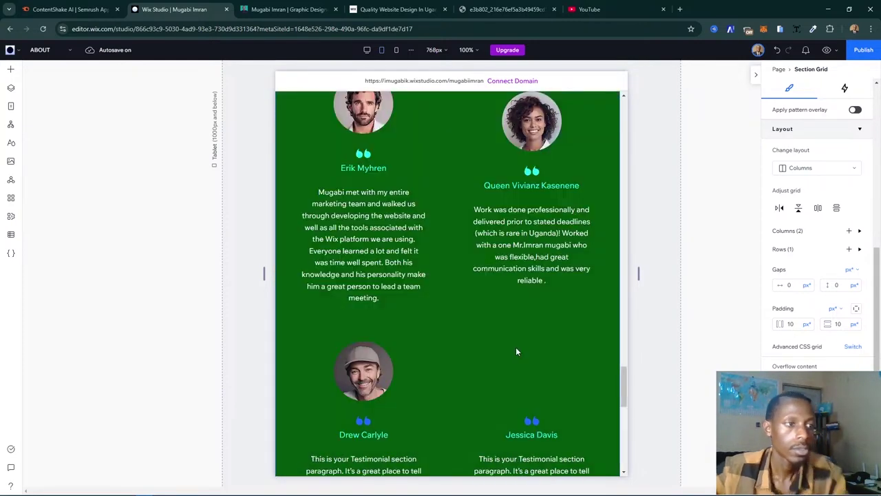
scroll(531, 342, down, 4)
scroll(531, 342, up, 6)
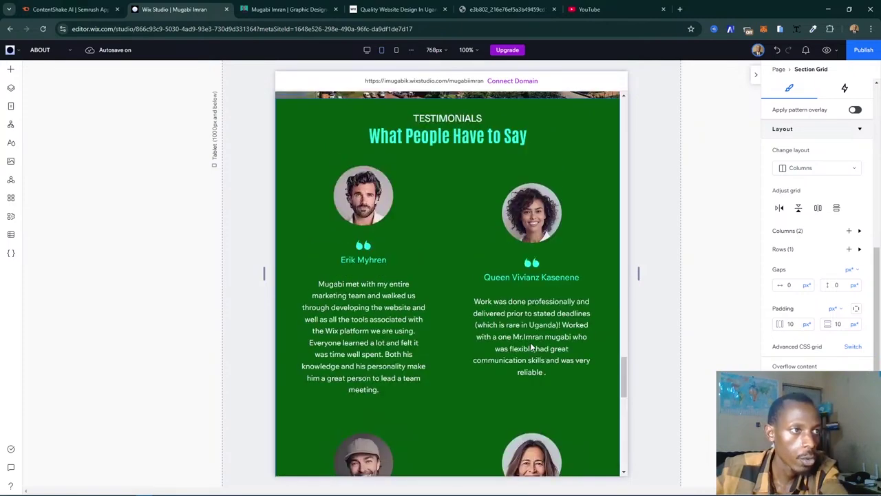
click(480, 337)
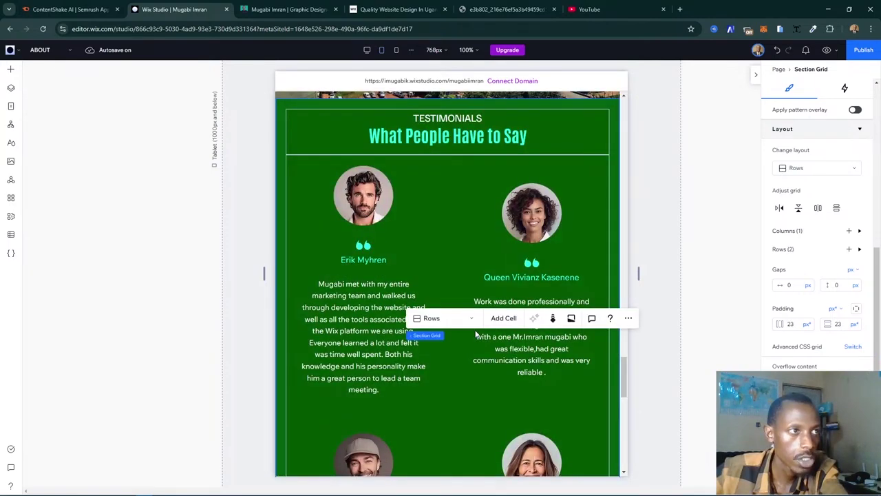
- Change the testimonials repeater from Cards to Slider and widen the first card to about 401 px
click(398, 223)
click(407, 223)
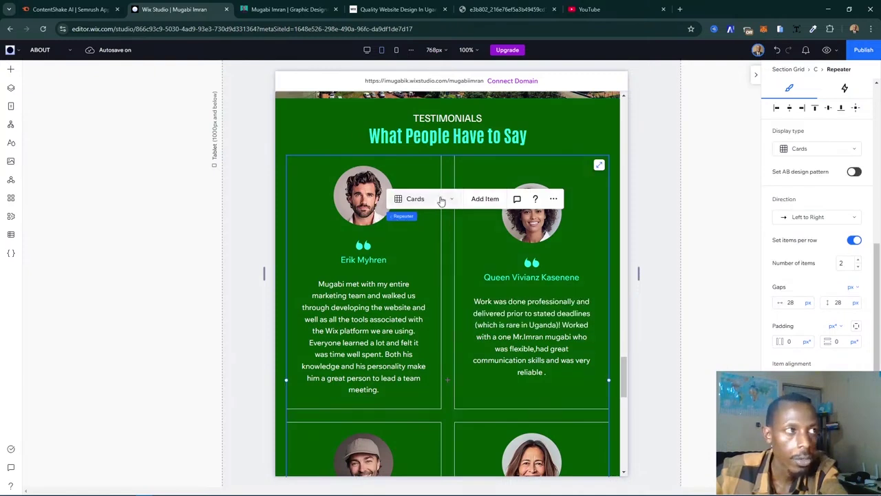
click(441, 200)
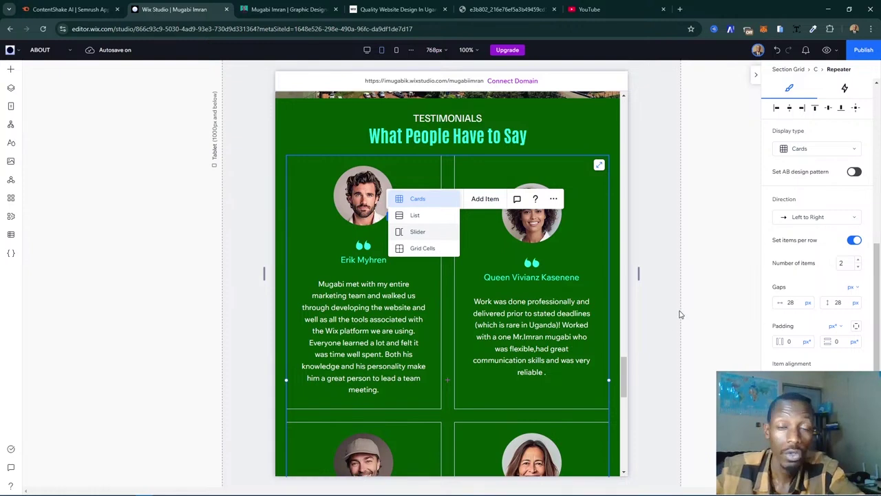
click(420, 245)
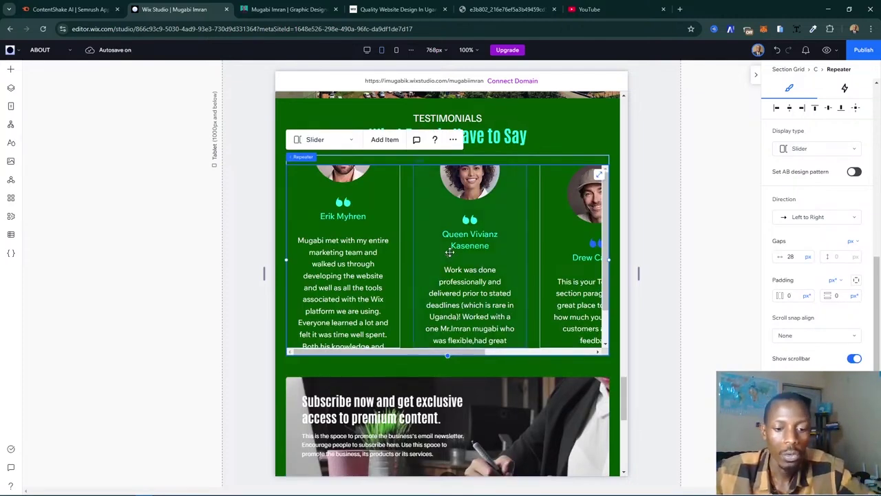
click(383, 232)
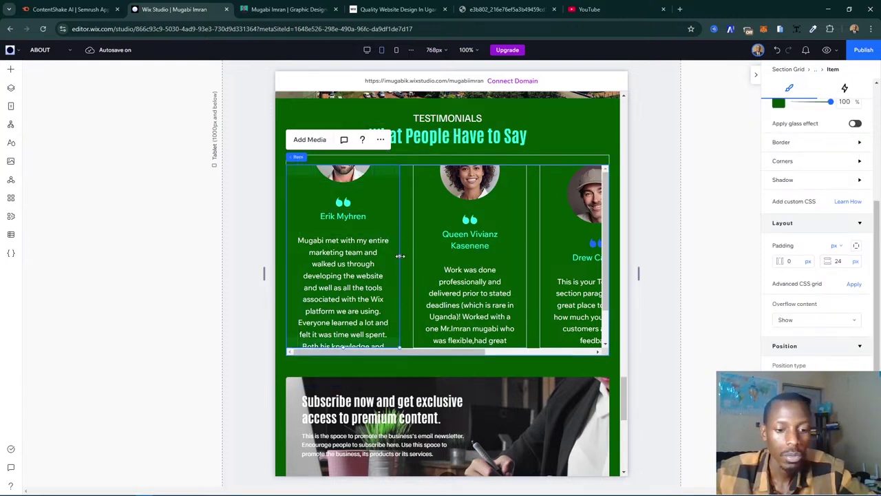
drag(400, 256, 469, 254)
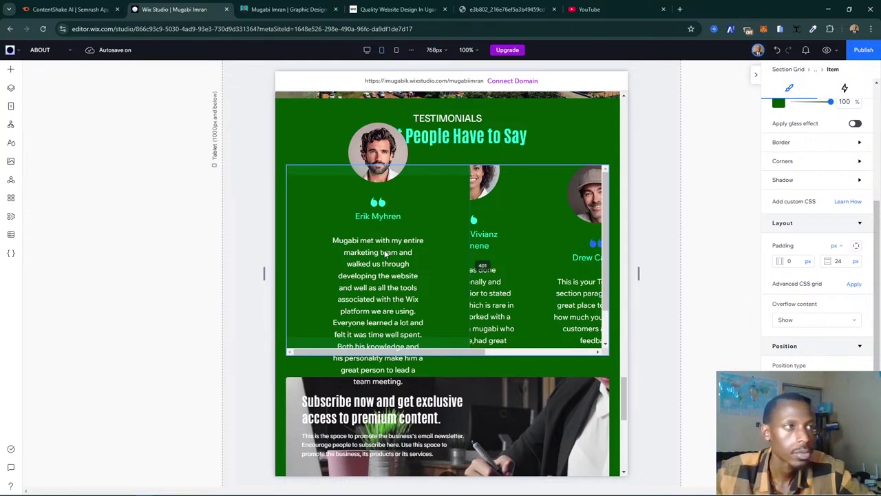
- Widen the testimonial's content Stack to 383 px so the quote spans the card
click(429, 254)
click(425, 254)
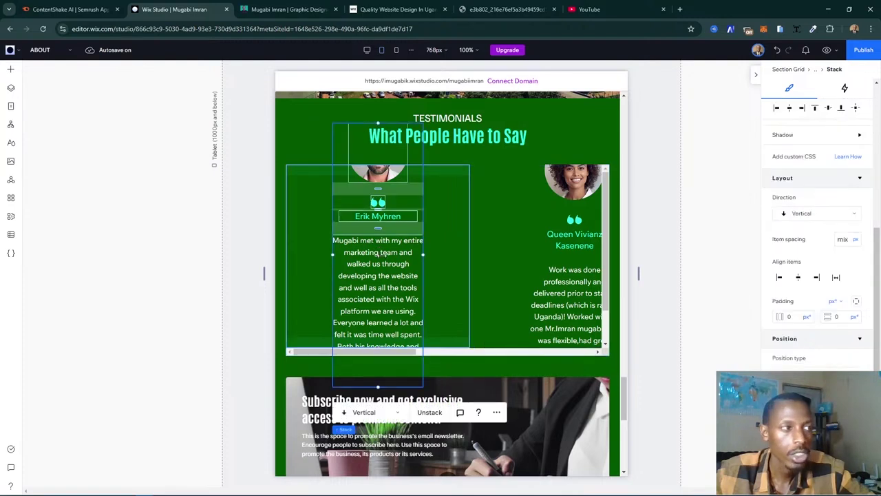
drag(422, 254, 465, 262)
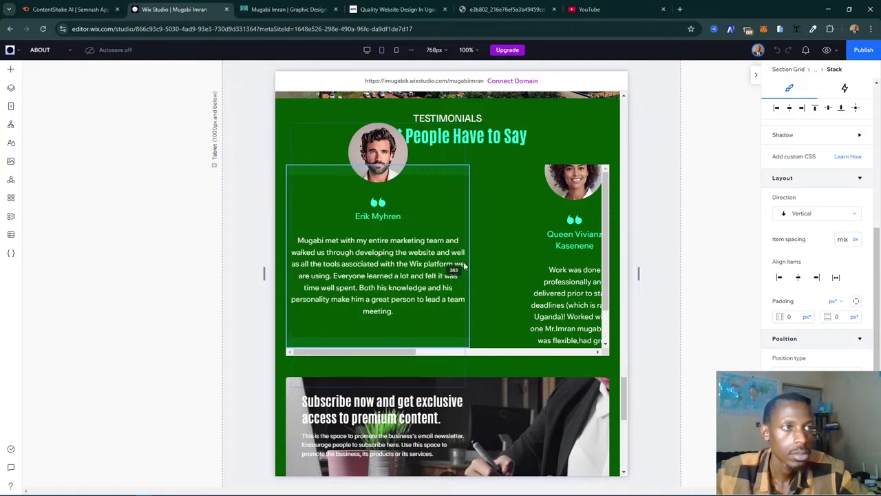
drag(464, 263, 463, 262)
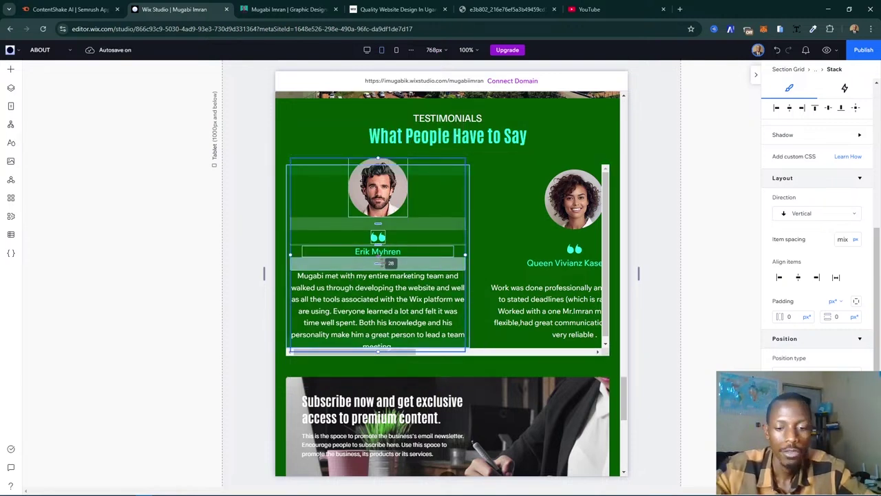
- Set the spacing below the portrait photo to 20 px
click(379, 263)
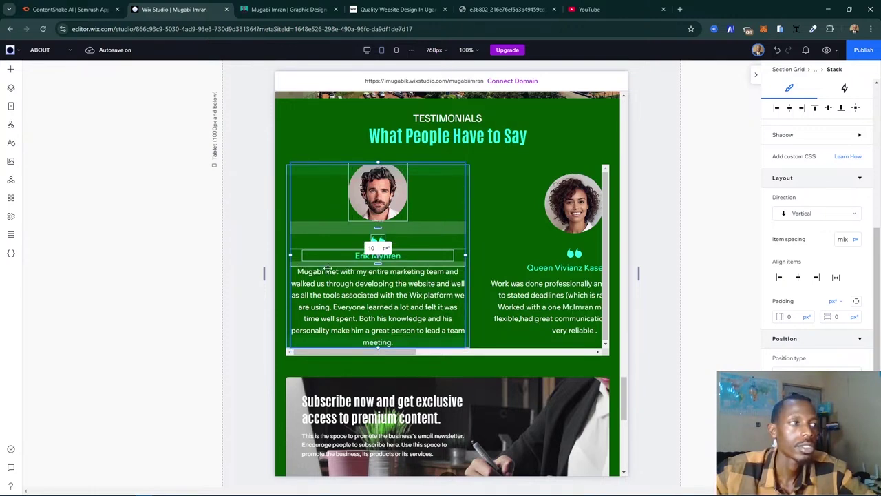
mouse_move(378, 228)
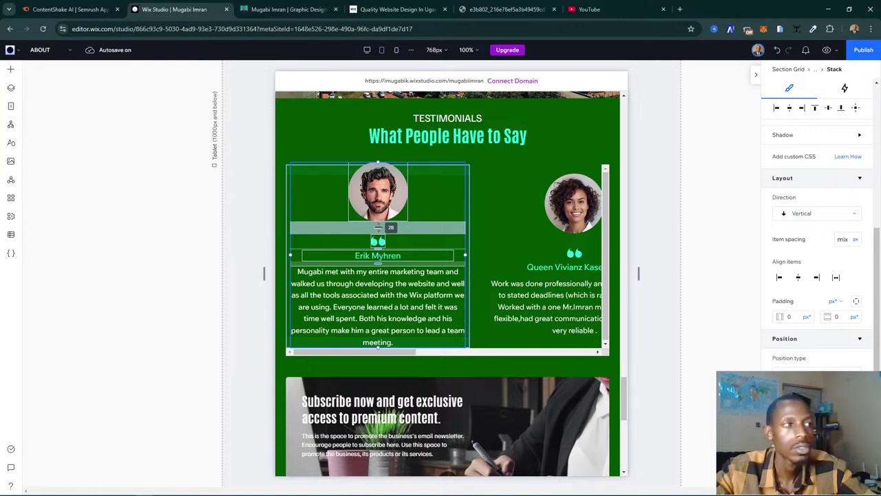
click(389, 227)
text(20)
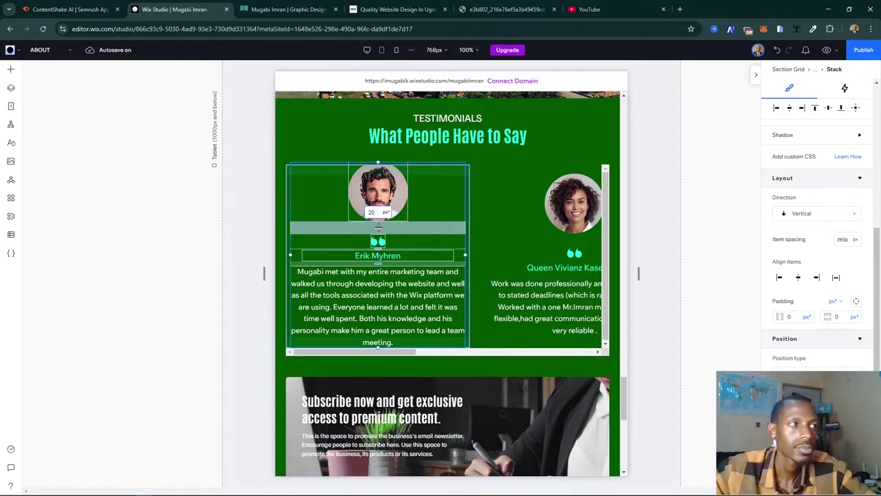
key(Return)
- Deselect the stack, scroll to Background and Experience, and select the Kampala city photo cell
click(205, 329)
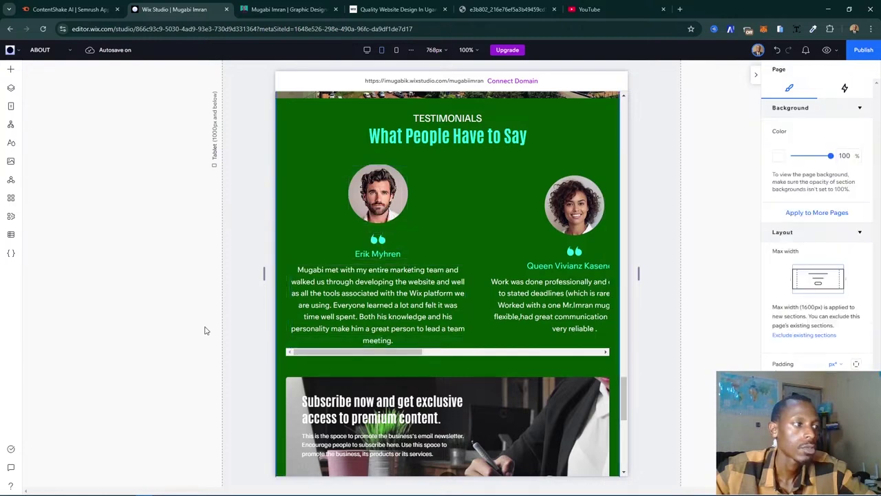
scroll(543, 236, up, 2)
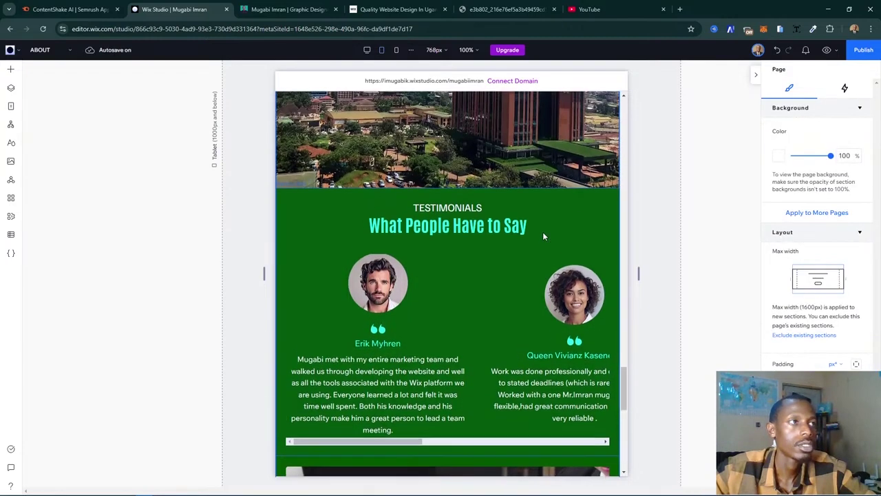
scroll(542, 237, down, 2)
scroll(543, 236, down, 3)
scroll(542, 237, up, 6)
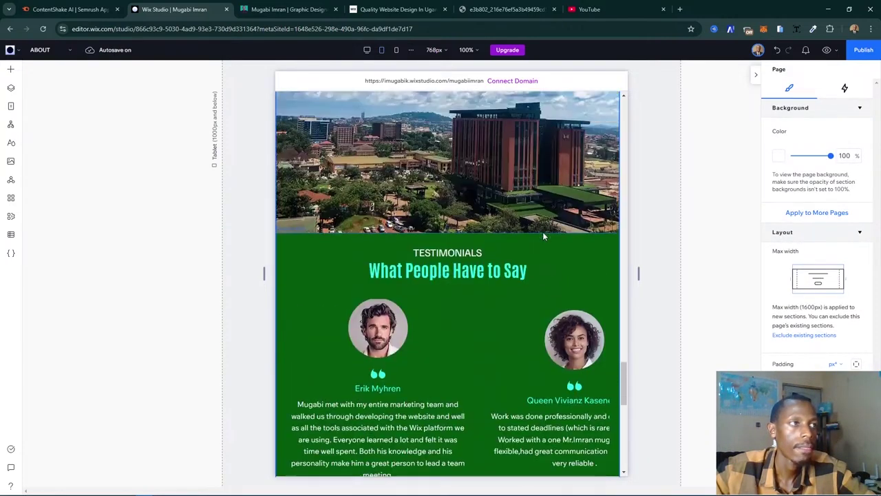
scroll(543, 232, up, 2)
click(388, 241)
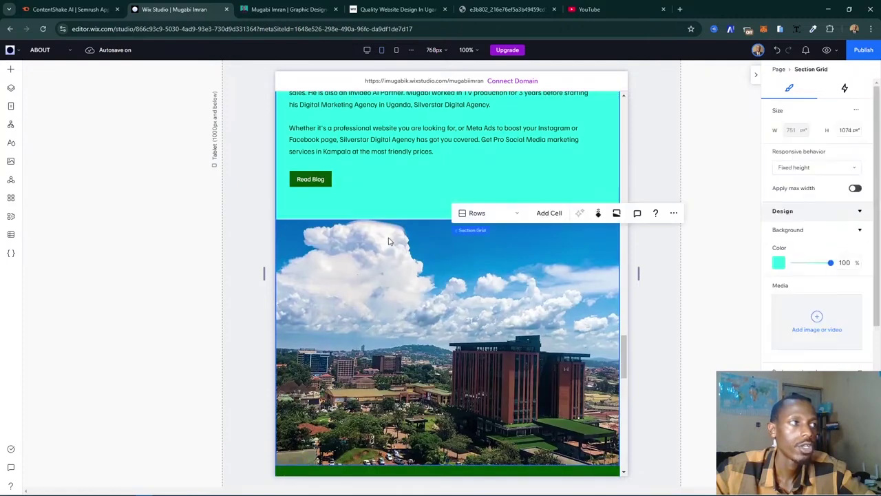
click(388, 241)
- Reposition the city photo cell so it sits full-width below the Background and Experience text
scroll(386, 239, up, 3)
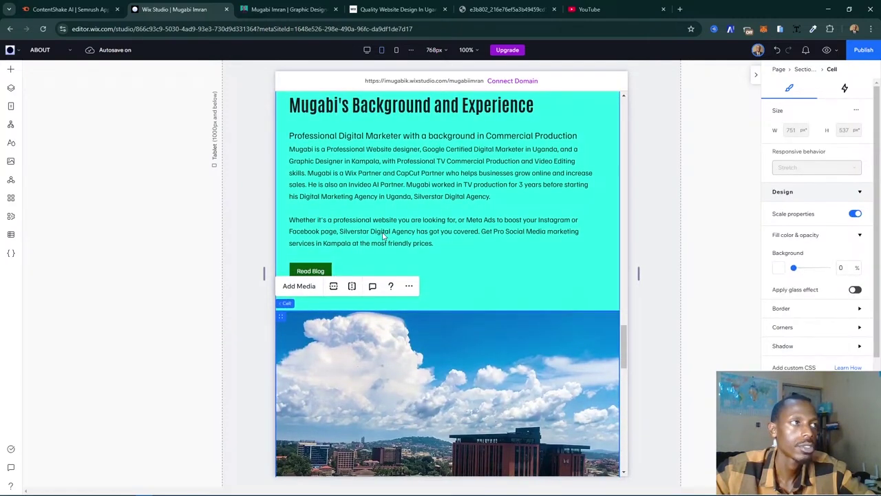
scroll(404, 238, down, 1)
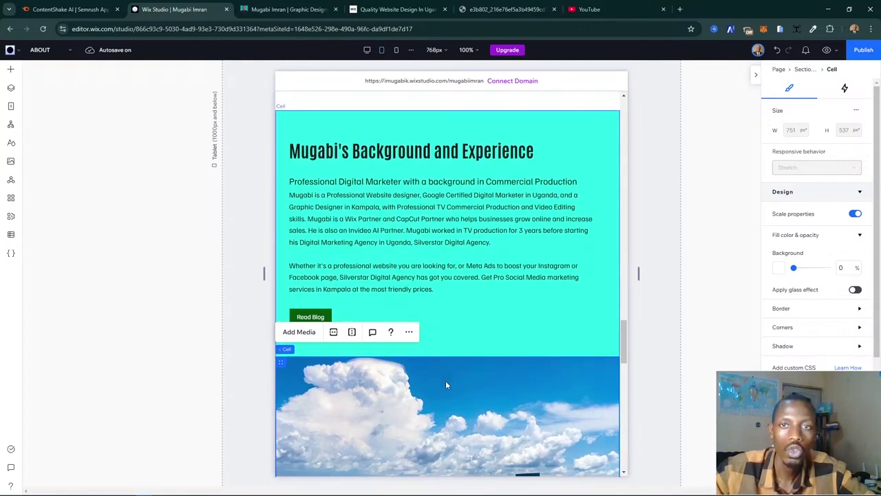
scroll(446, 379, down, 1)
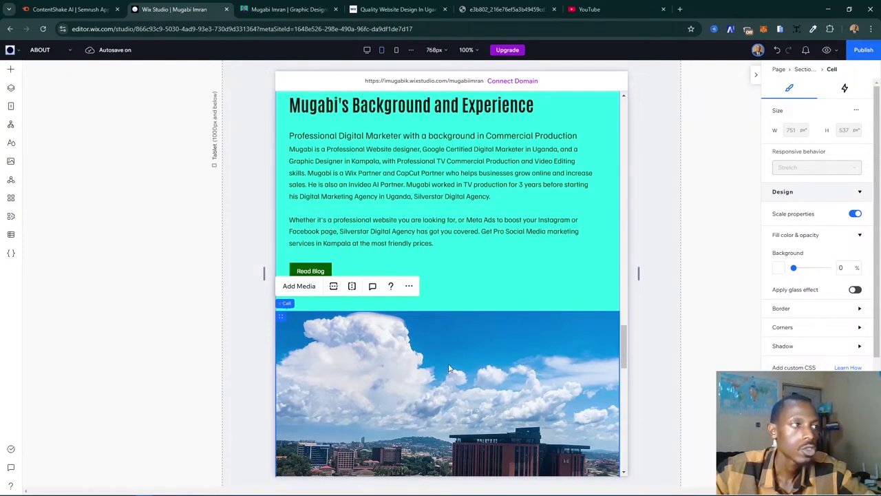
scroll(286, 127, up, 1)
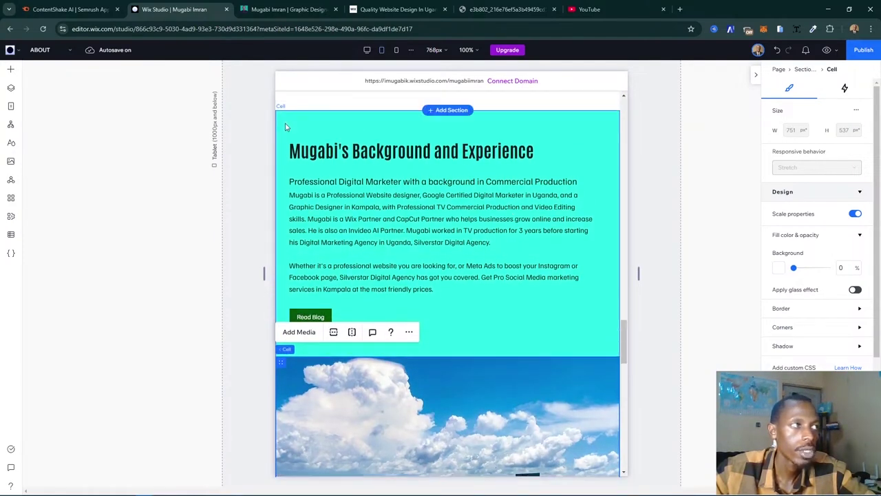
scroll(439, 342, down, 4)
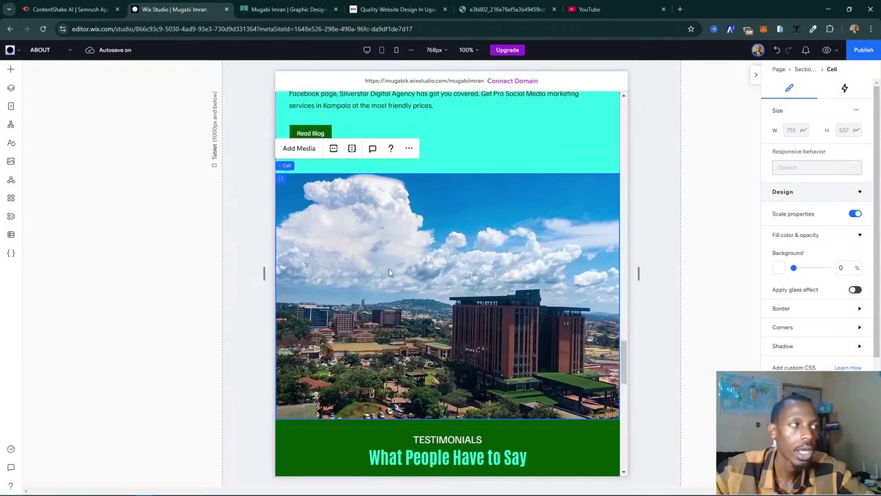
scroll(498, 256, up, 3)
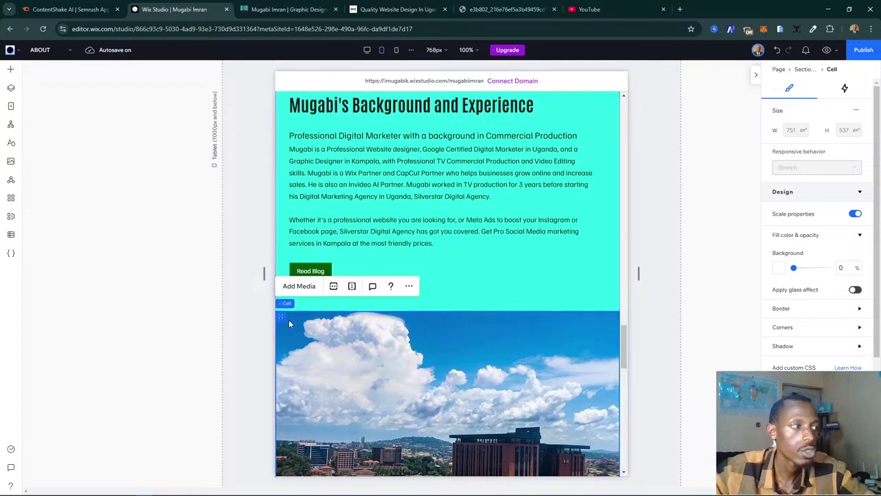
mouse_move(283, 316)
mouse_down()
mouse_move(332, 301)
mouse_move(306, 102)
mouse_move(307, 338)
mouse_move(297, 273)
mouse_move(288, 304)
mouse_up()
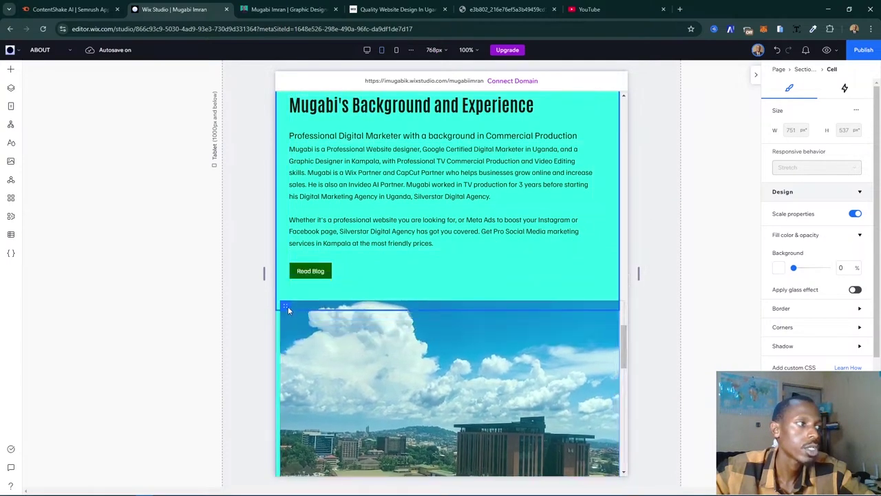
click(284, 319)
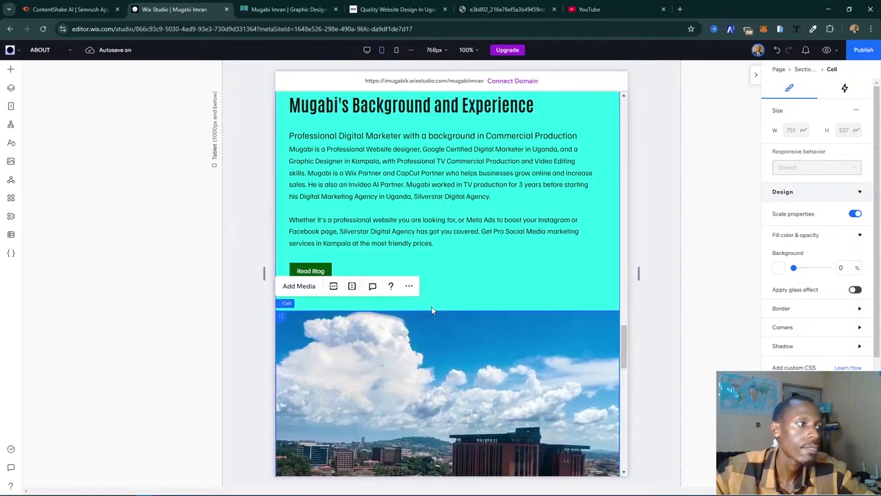
scroll(433, 309, up, 3)
scroll(427, 317, down, 2)
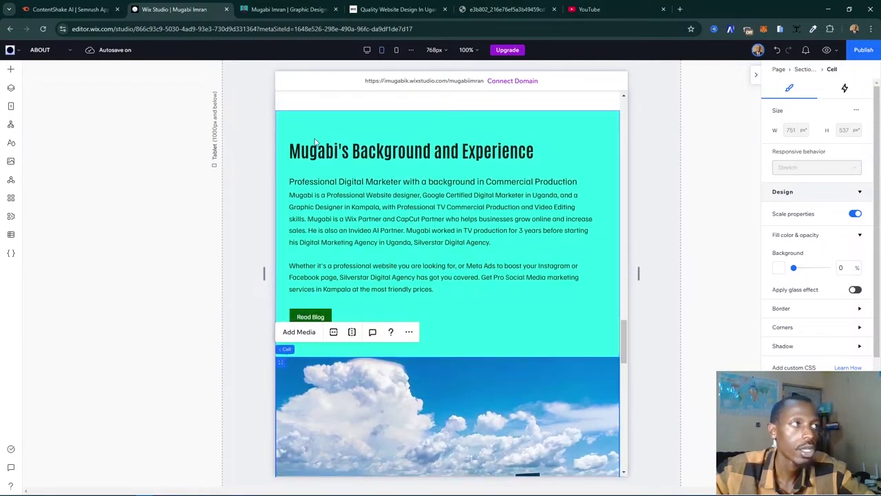
- Swap the city photo into the cell above the text, then shorten the photo row
drag(281, 362, 286, 128)
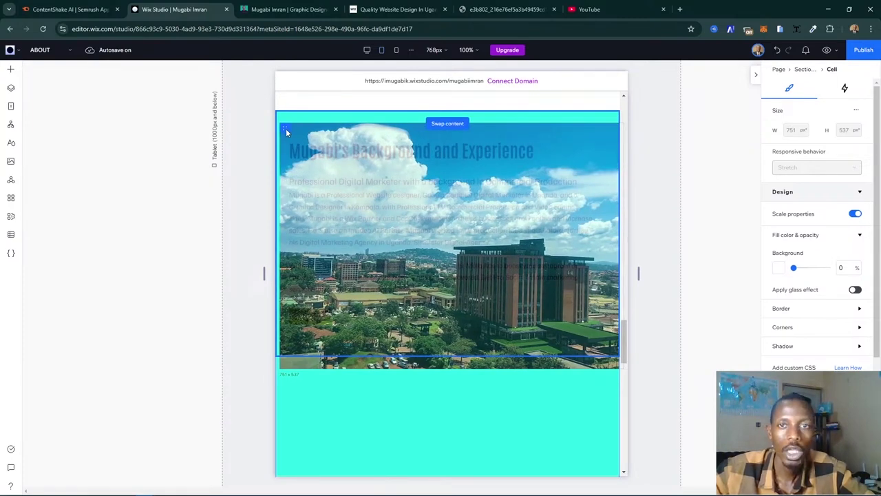
drag(286, 128, 502, 212)
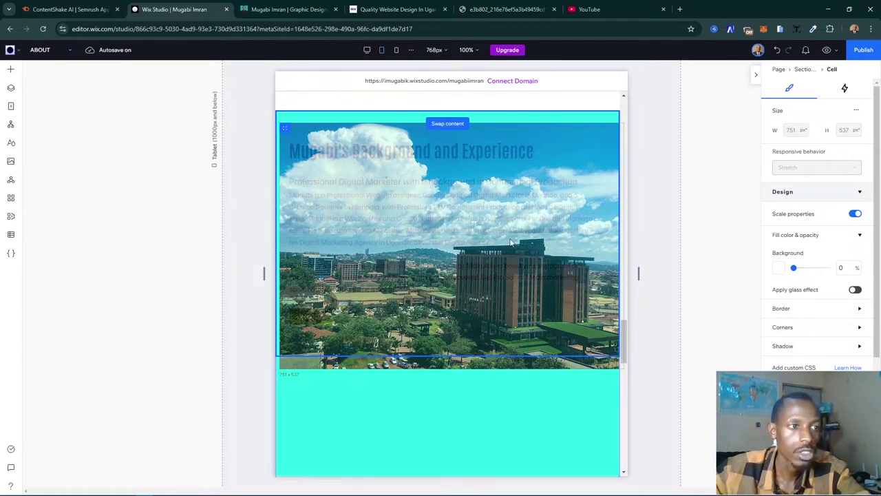
drag(511, 242, 539, 250)
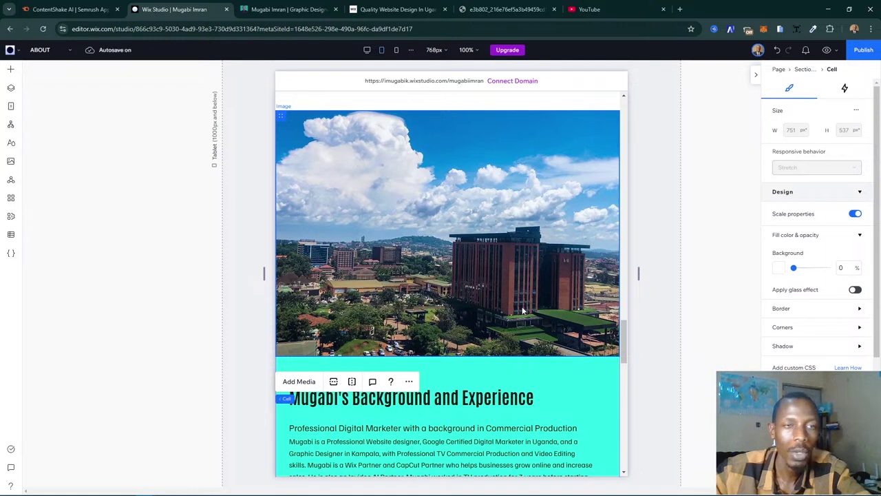
click(551, 330)
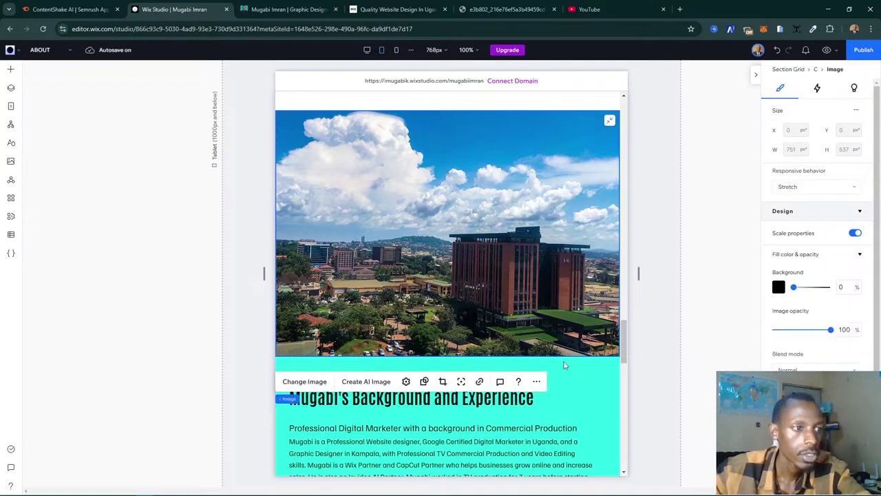
drag(566, 359, 561, 312)
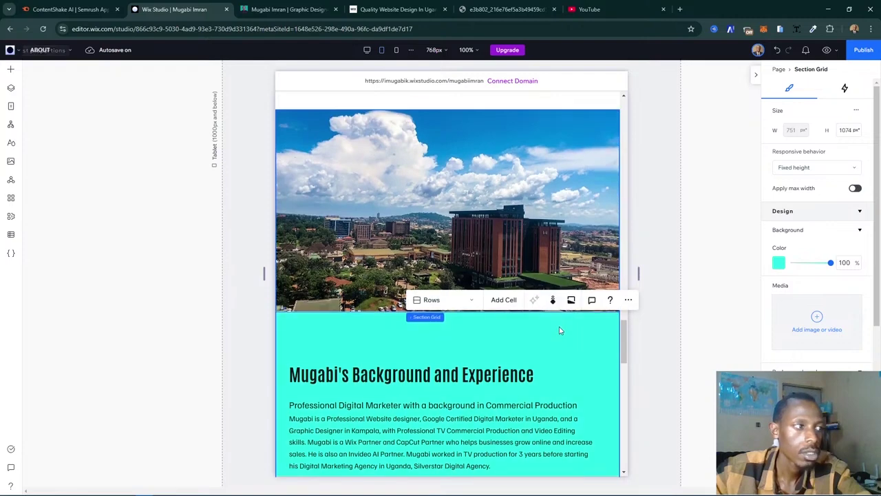
- Shrink the cyan Background and Experience section from 960 to 892 px, closing the white gap
scroll(559, 327, down, 3)
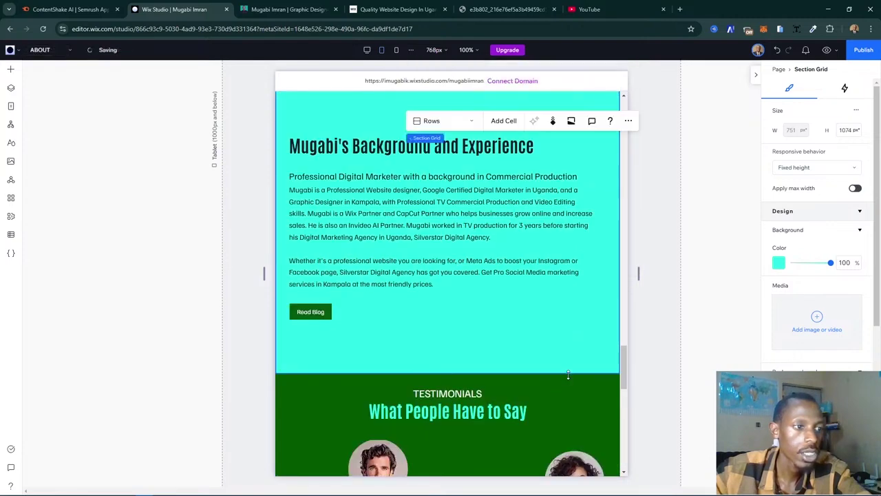
click(559, 323)
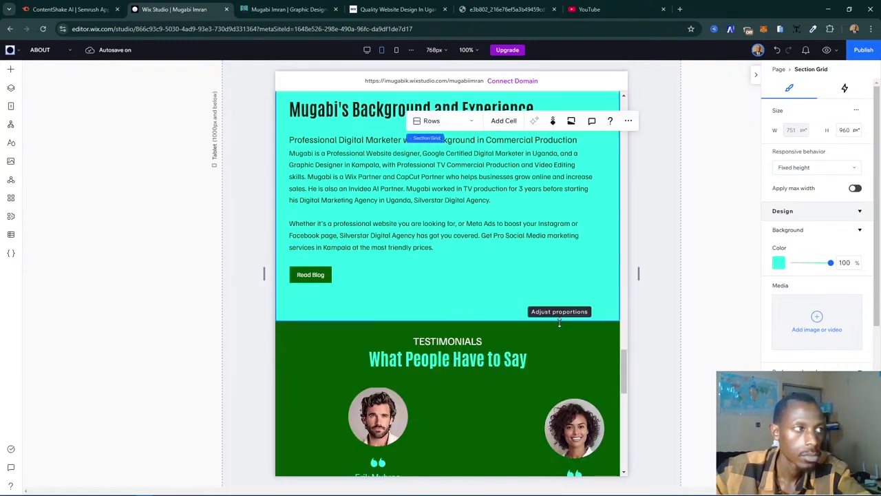
scroll(573, 313, up, 3)
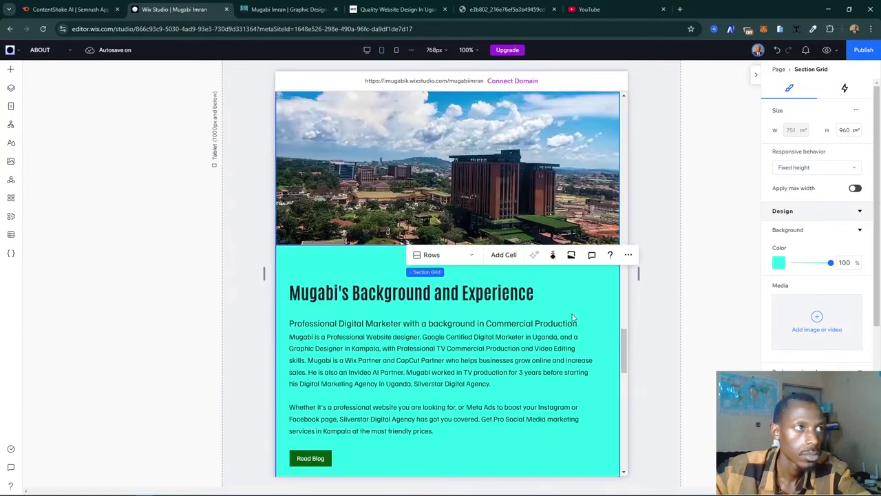
scroll(573, 317, down, 2)
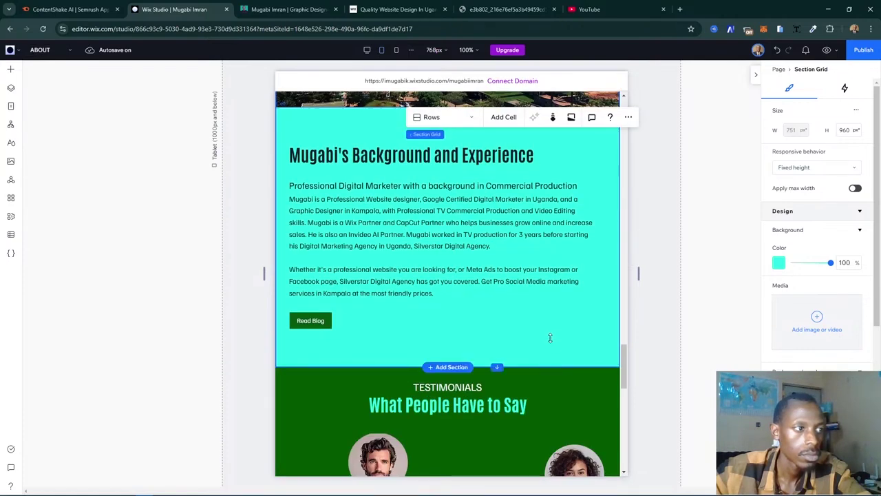
drag(551, 338, 550, 336)
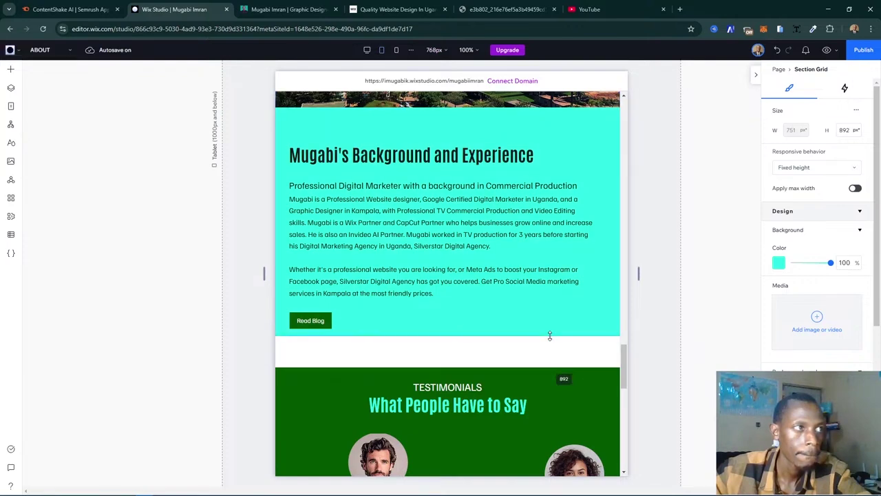
click(551, 318)
scroll(551, 320, down, 3)
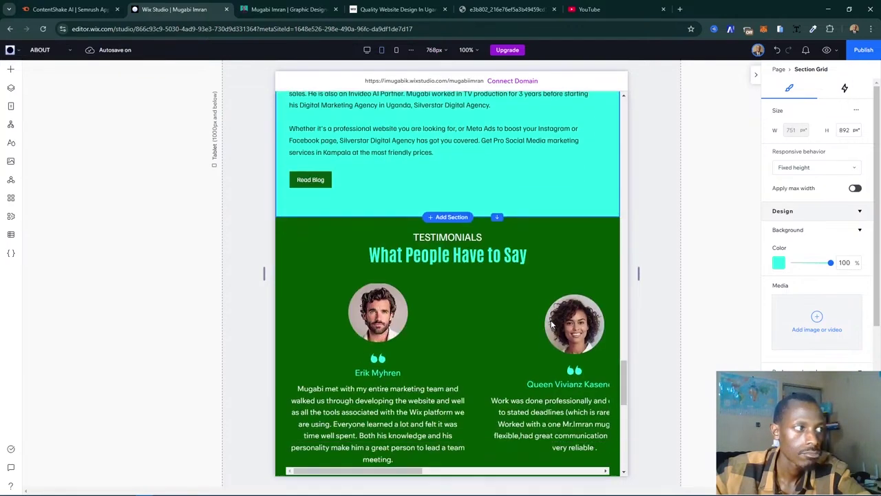
scroll(551, 321, down, 3)
scroll(551, 320, up, 7)
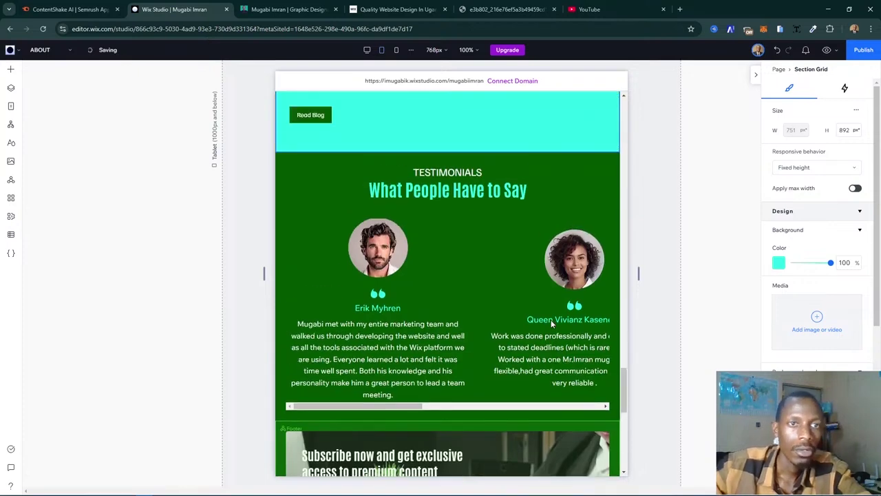
scroll(552, 320, up, 4)
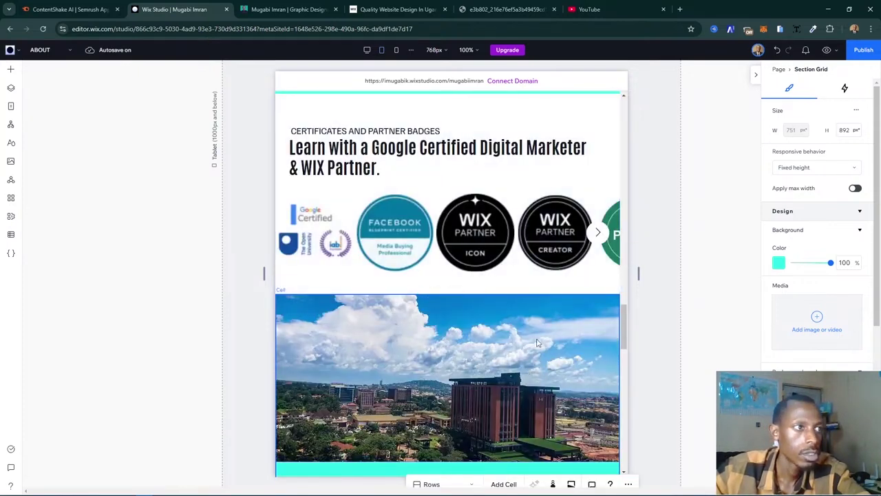
scroll(566, 334, up, 4)
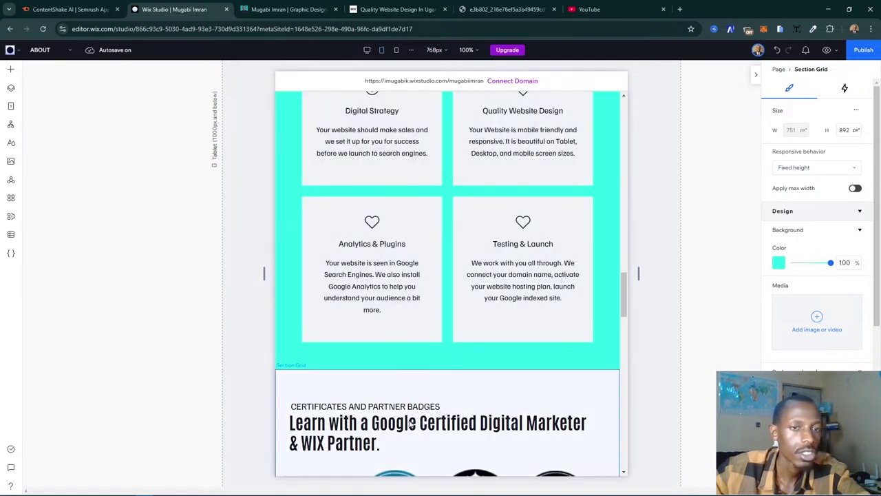
- Review the certificates heading and the Services Offered cards cell, then the sections below
click(453, 424)
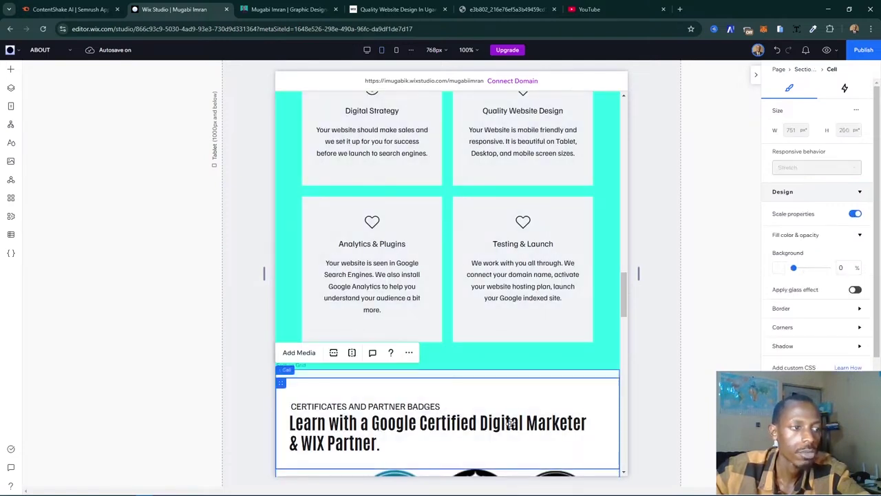
click(544, 422)
click(547, 423)
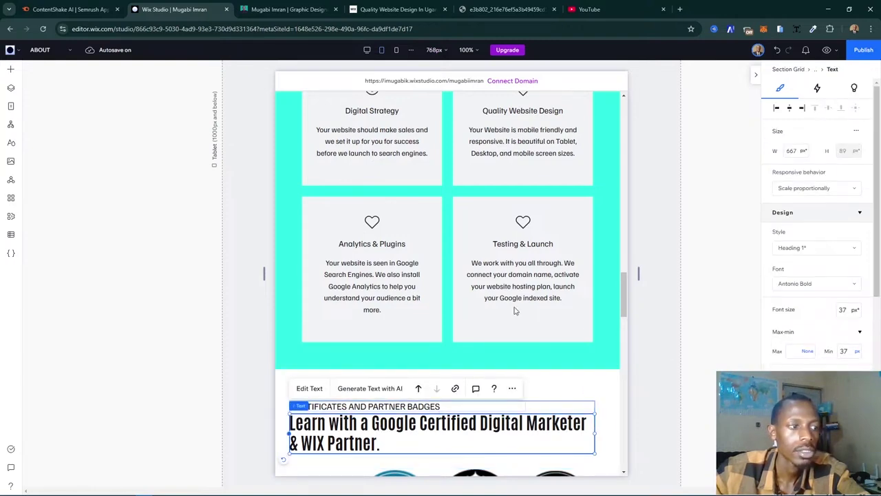
scroll(514, 311, up, 5)
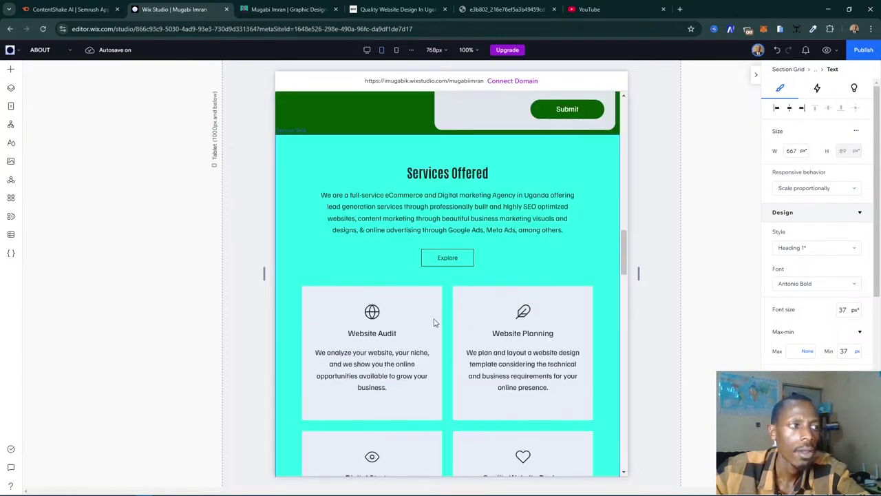
click(448, 332)
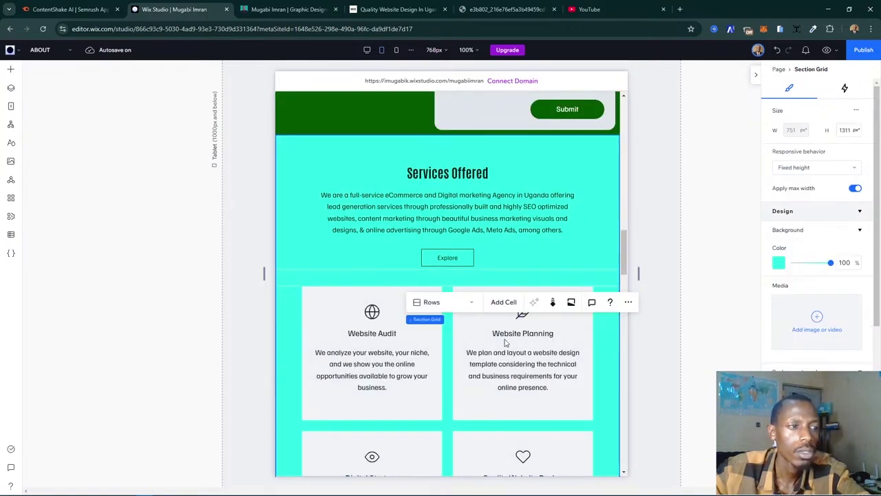
click(505, 340)
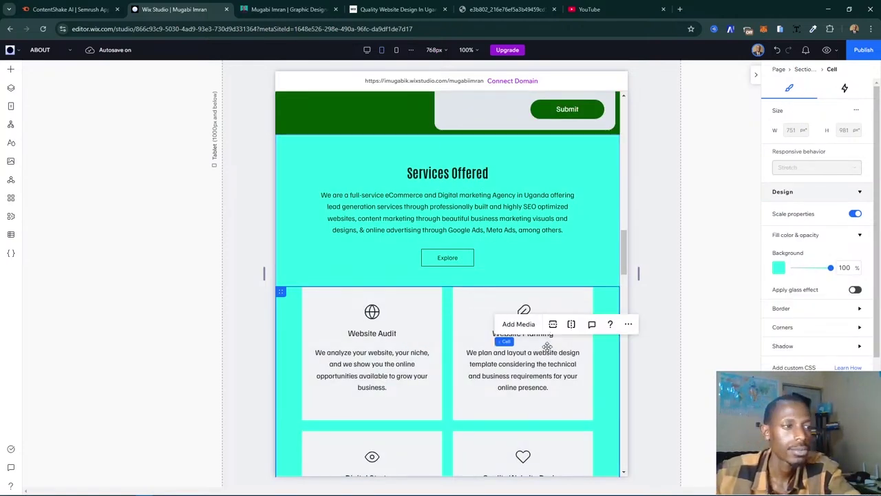
scroll(482, 351, down, 2)
scroll(484, 352, down, 3)
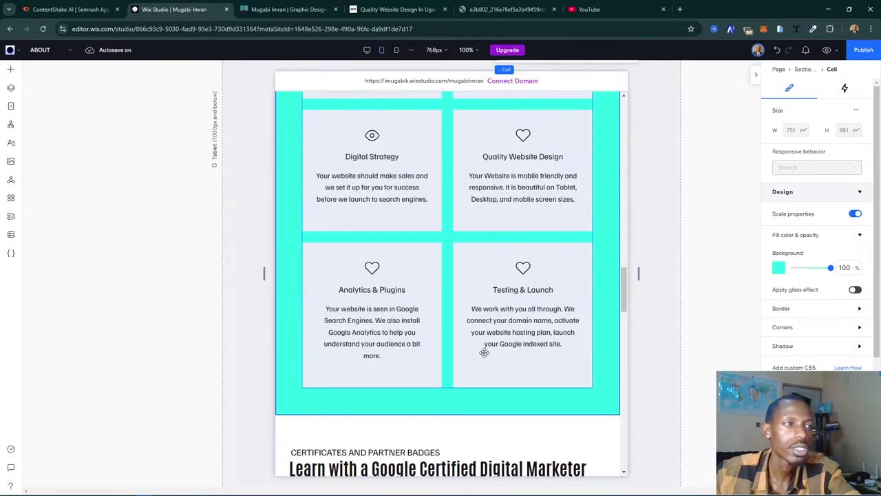
scroll(484, 353, up, 3)
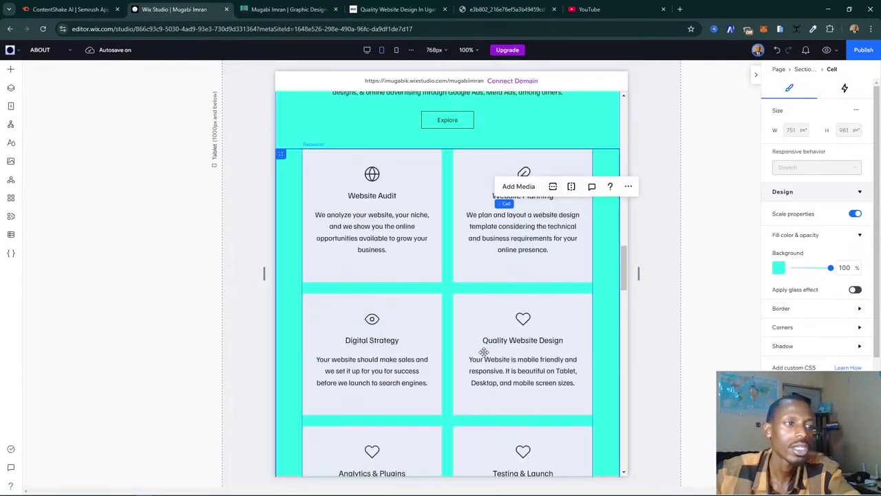
scroll(368, 180, up, 6)
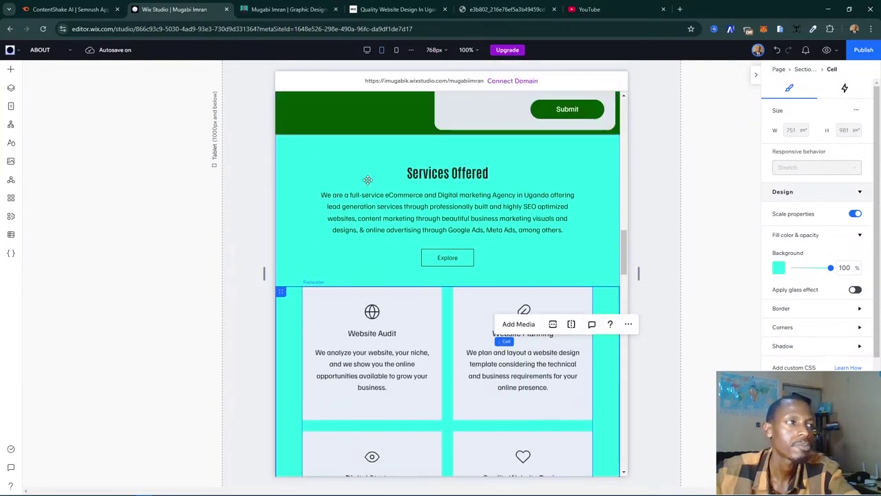
scroll(390, 206, up, 5)
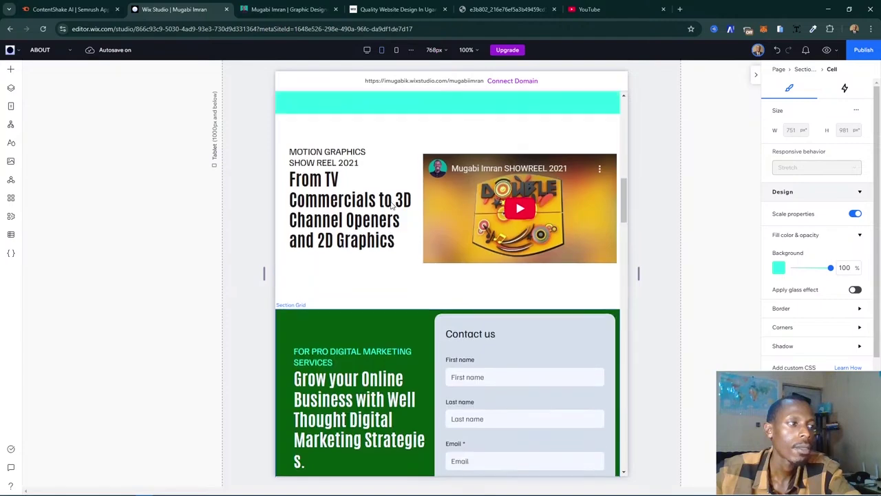
scroll(391, 205, down, 2)
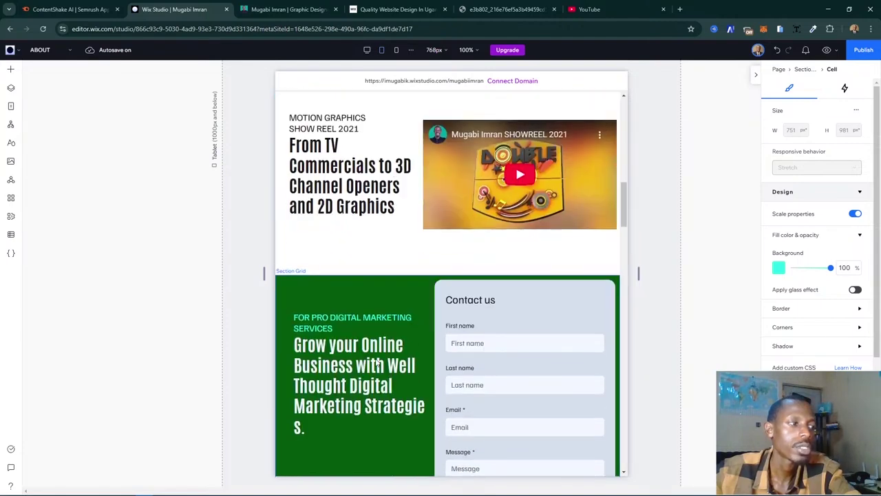
click(377, 363)
click(377, 363)
click(351, 368)
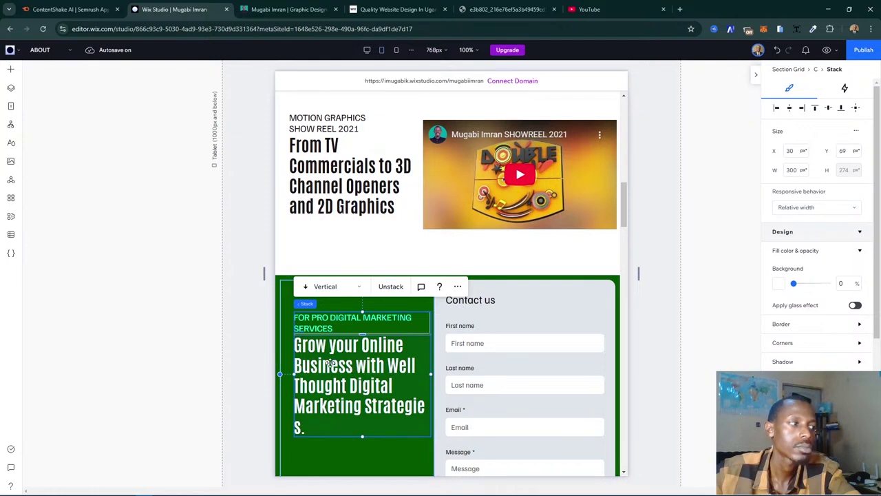
click(271, 362)
click(319, 365)
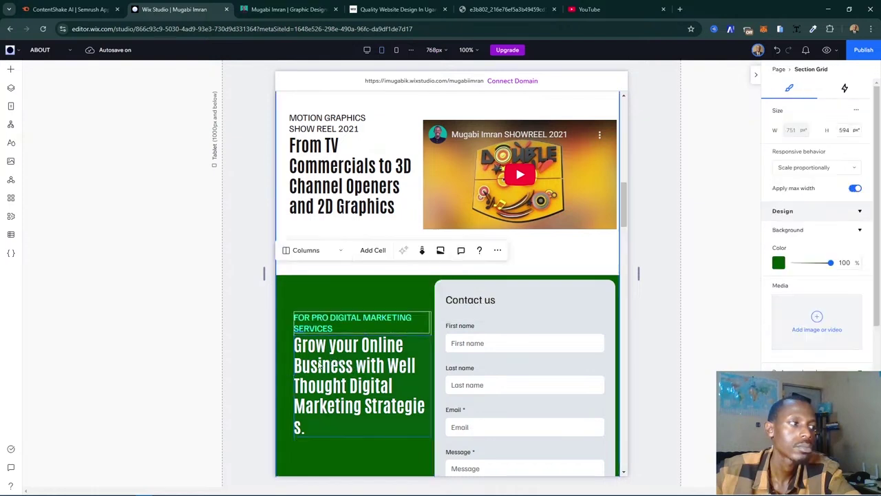
click(323, 349)
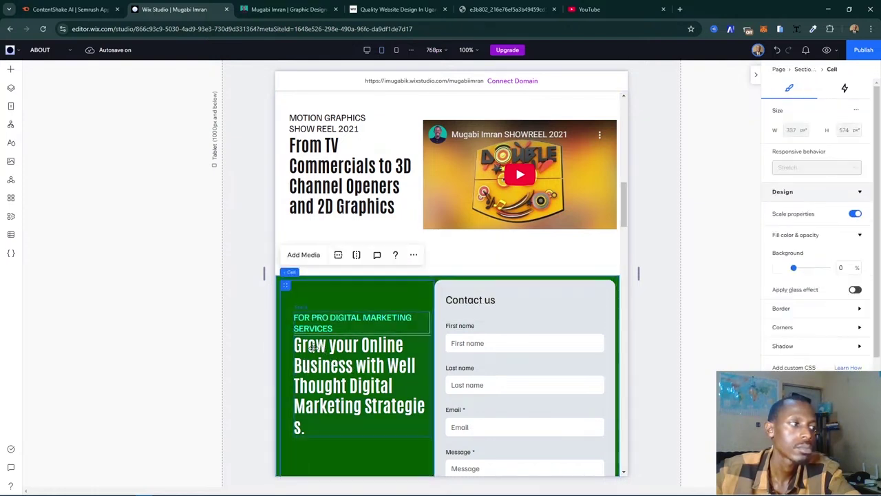
click(311, 348)
drag(291, 373, 284, 370)
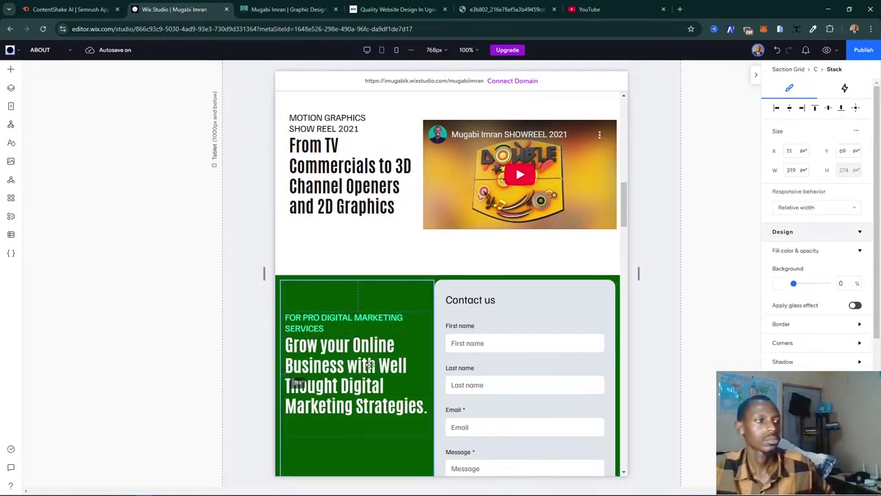
click(370, 361)
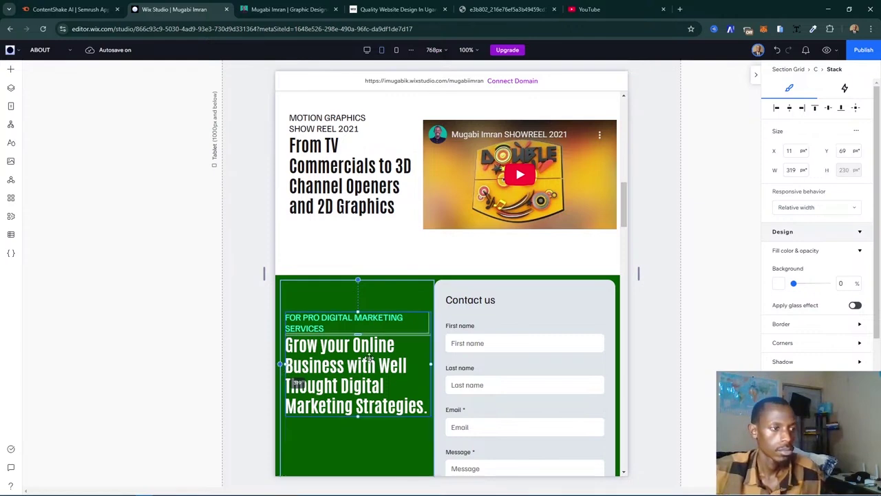
scroll(344, 338, up, 2)
scroll(328, 326, up, 2)
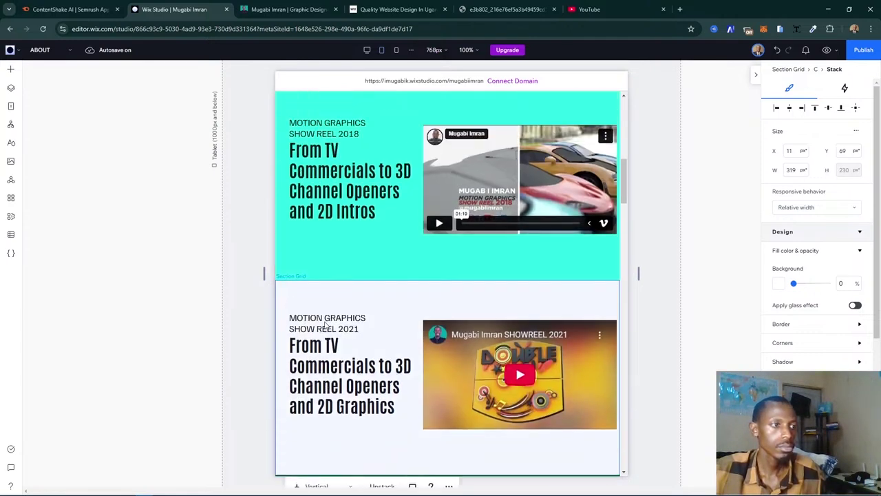
scroll(505, 259, up, 6)
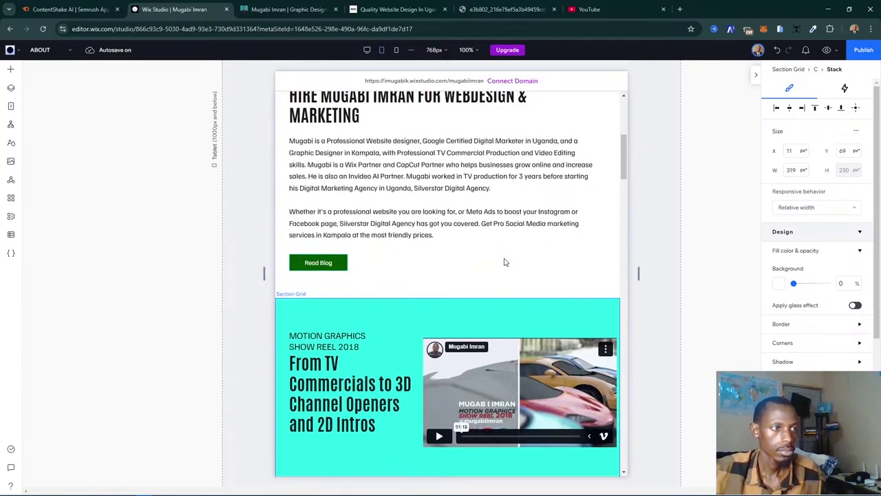
scroll(504, 261, down, 8)
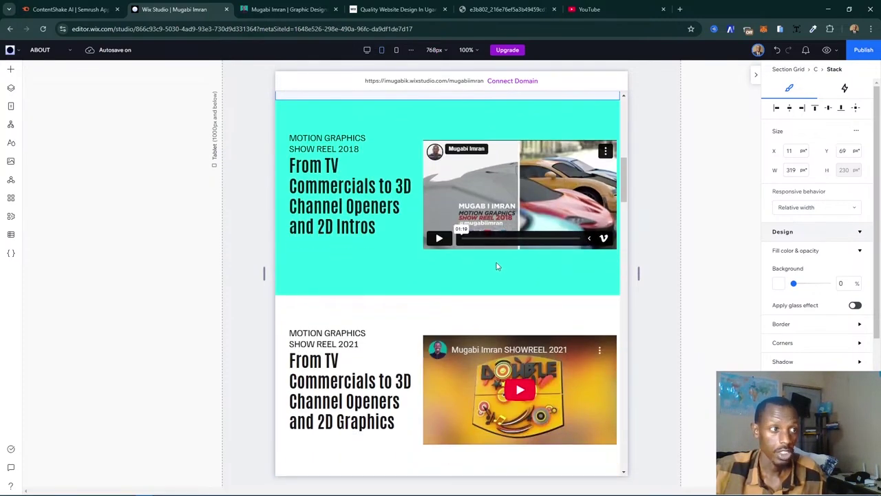
scroll(497, 267, down, 3)
key(ctrl+Tab)
scroll(444, 290, down, 7)
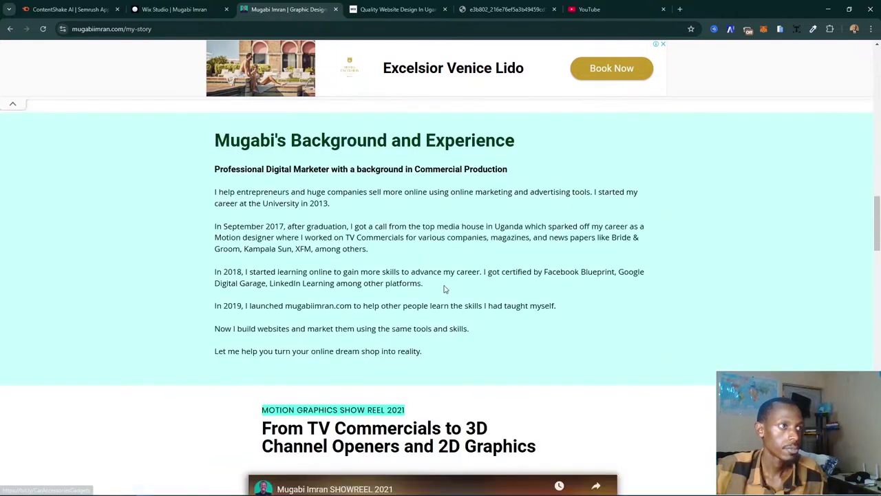
scroll(444, 289, down, 5)
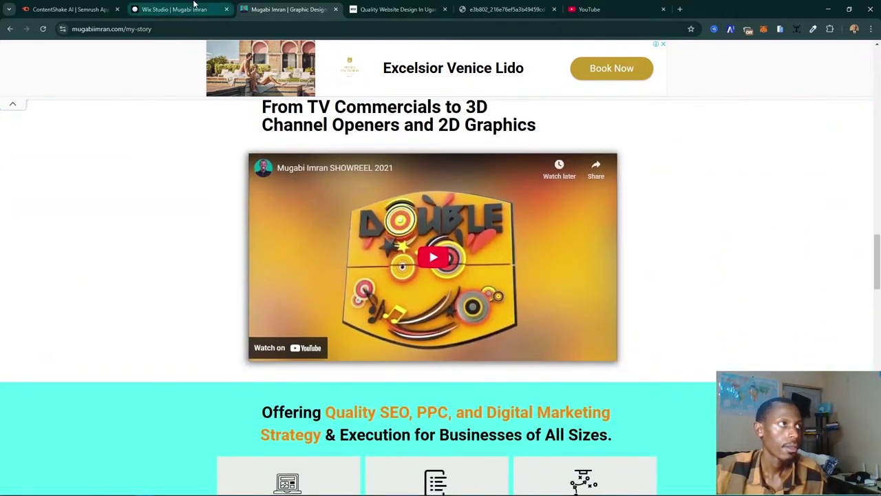
click(195, 4)
scroll(416, 268, down, 5)
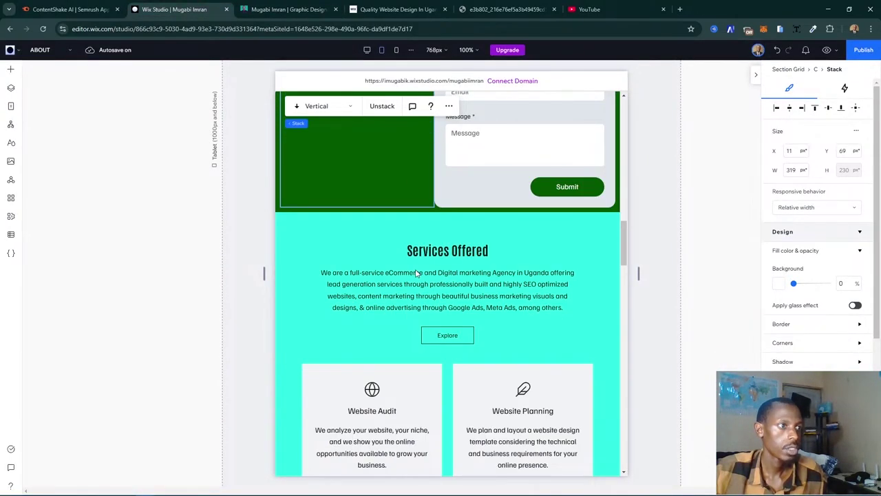
- Select the green contact section, open its actions, then close them unchanged
scroll(415, 273, down, 3)
scroll(344, 303, up, 5)
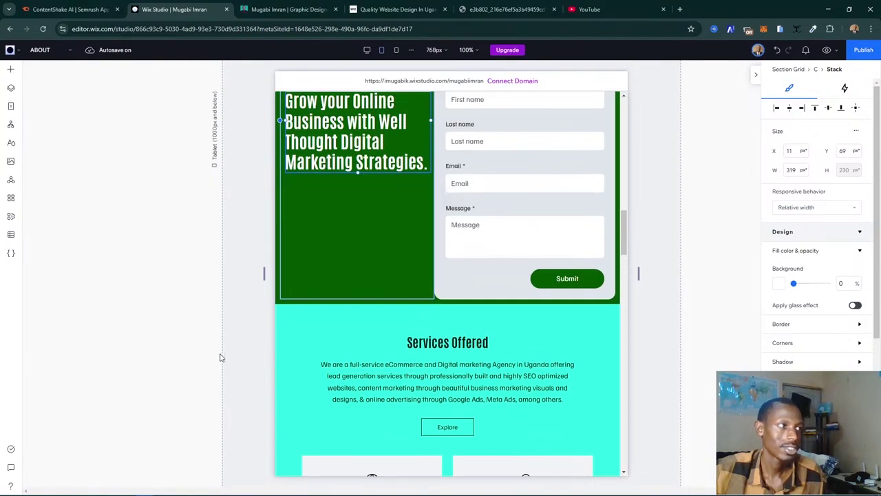
click(220, 357)
click(370, 282)
scroll(386, 282, up, 2)
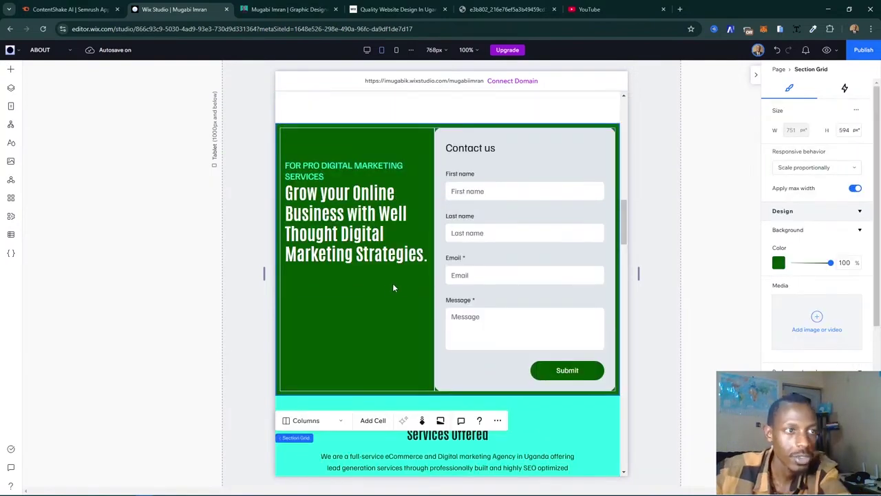
click(498, 421)
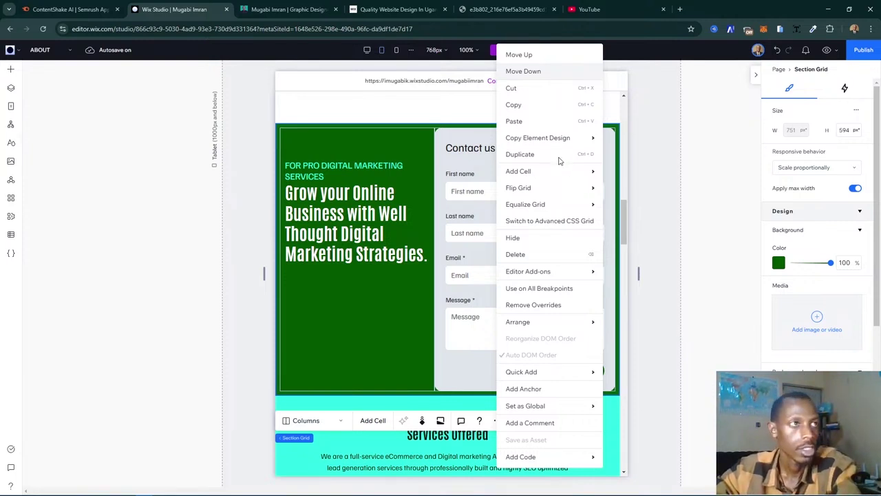
click(511, 106)
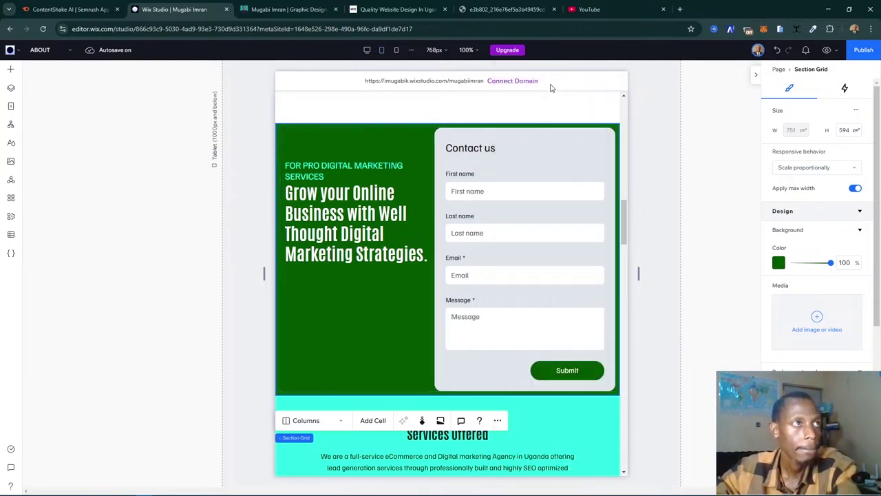
- Reselect the green contact section and reopen its … actions menu
scroll(578, 250, down, 4)
scroll(441, 275, down, 3)
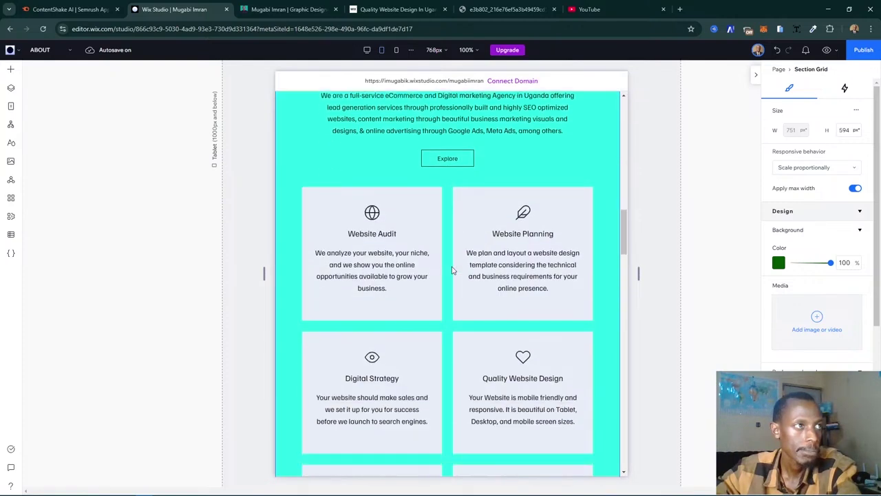
scroll(452, 270, down, 3)
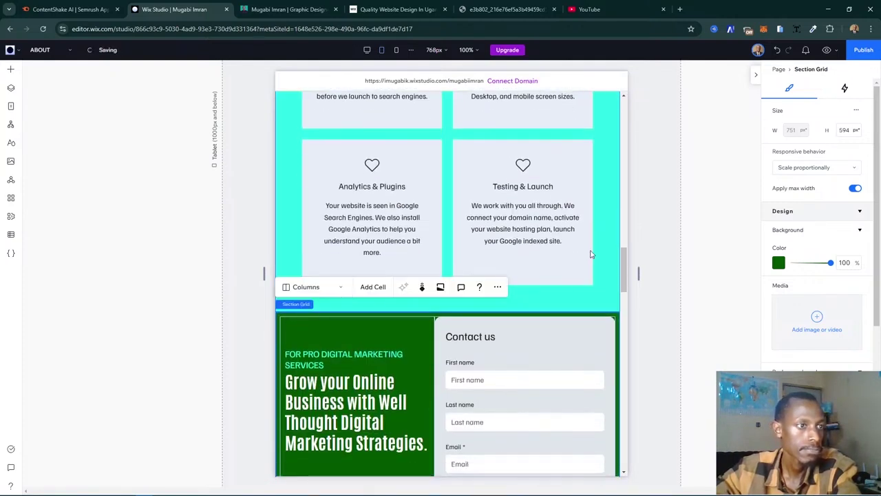
scroll(593, 254, down, 2)
scroll(662, 271, down, 1)
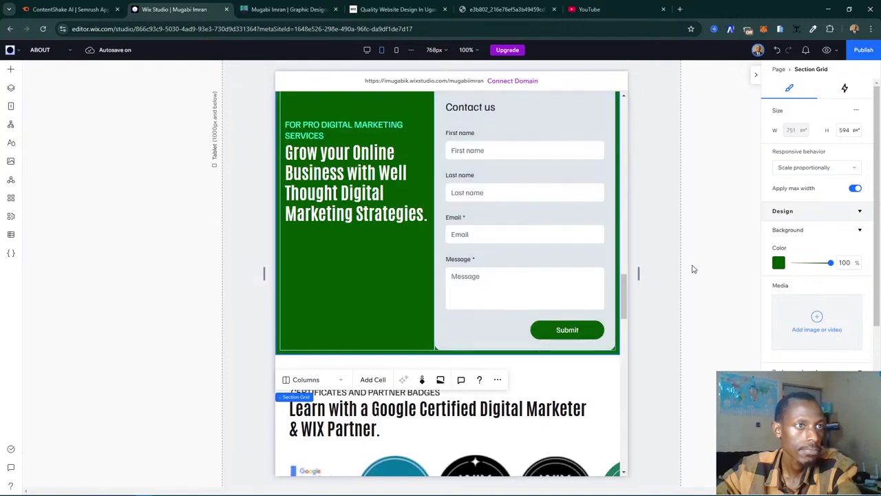
click(691, 269)
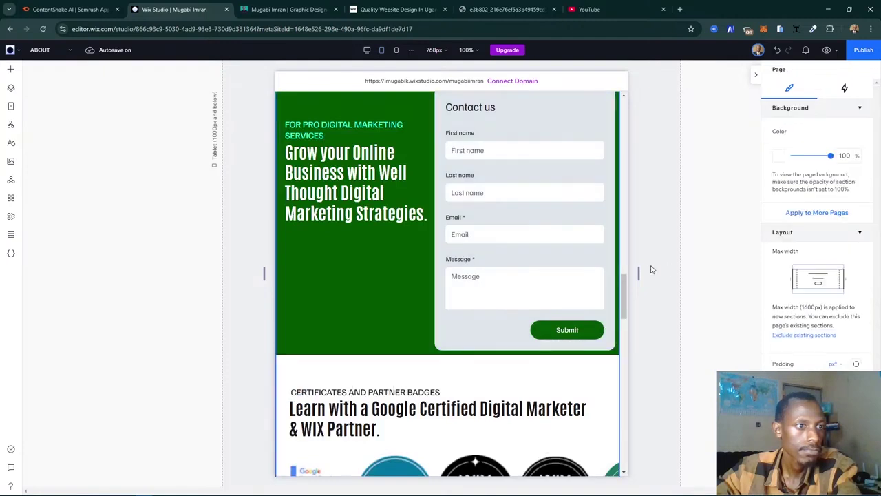
click(384, 274)
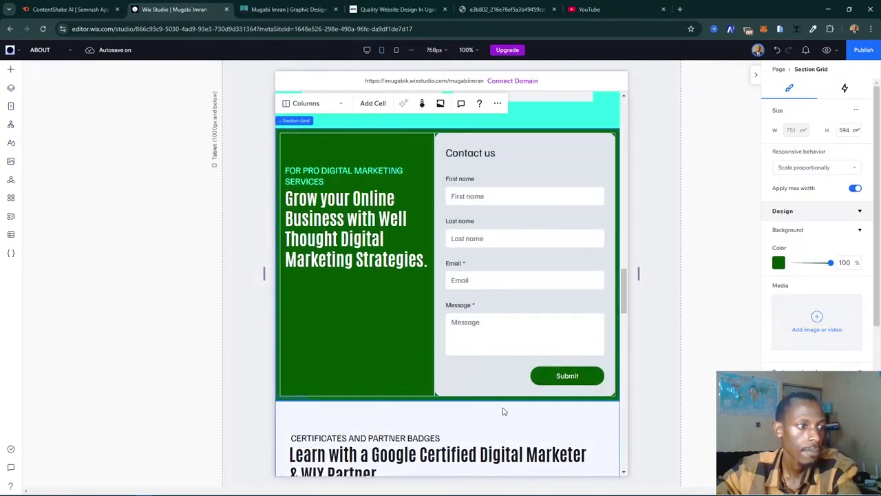
click(496, 105)
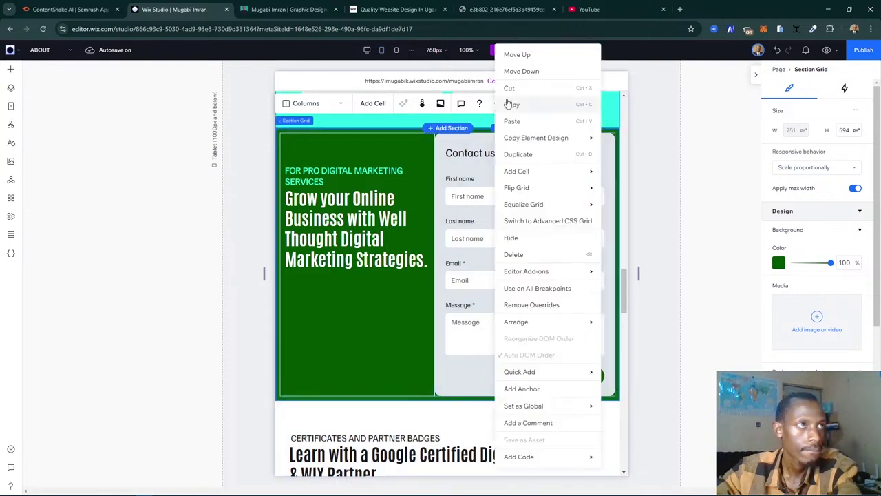
- Apply Move Down twice to the green contact section, placing it below the certificates section
click(530, 72)
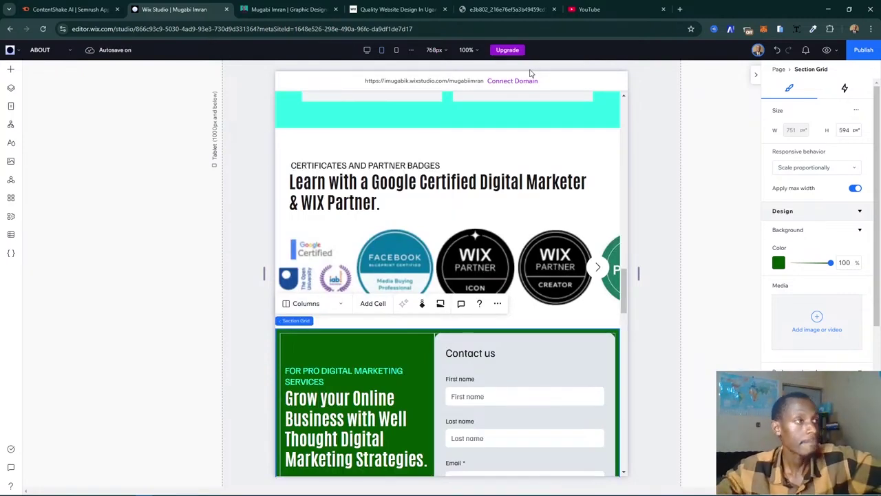
scroll(521, 234, down, 5)
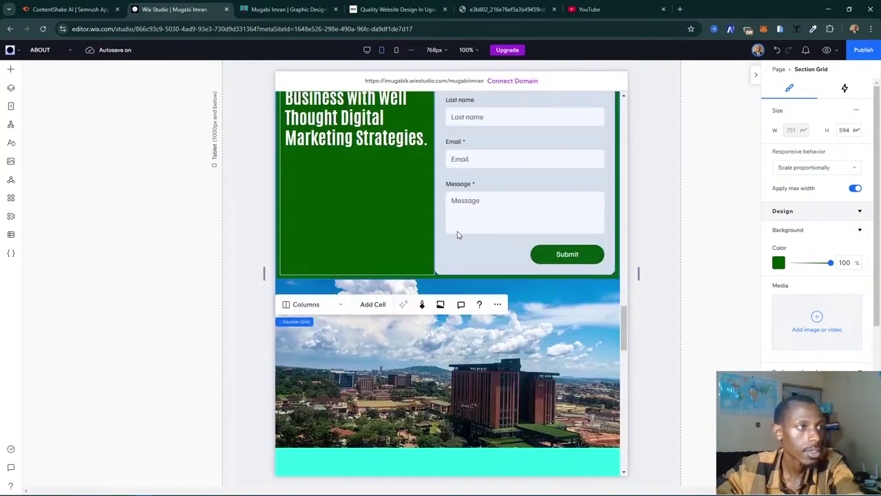
click(497, 304)
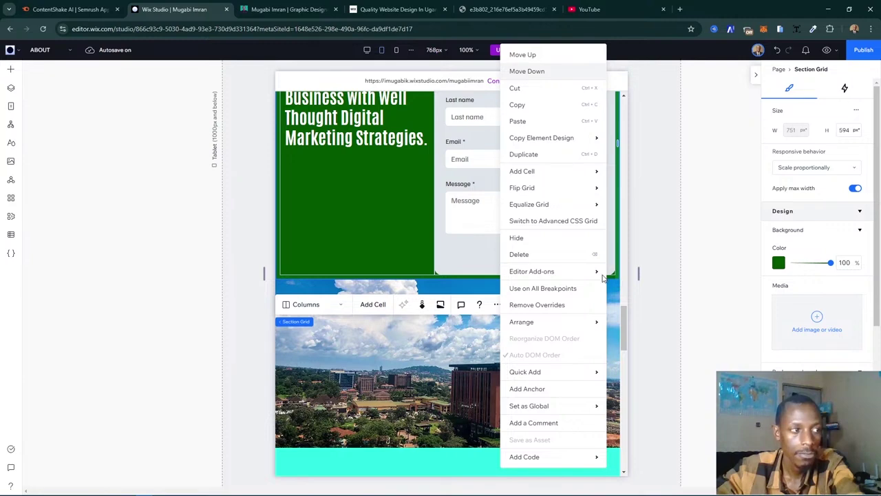
key(Down)
key(Down)
key(Return)
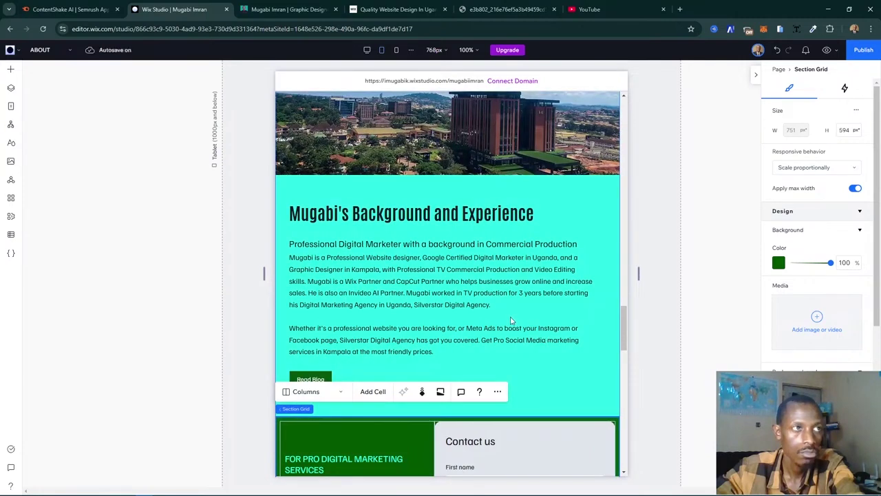
- Check the contact section now sits just above Testimonials and reopen its actions menu
scroll(511, 321, down, 5)
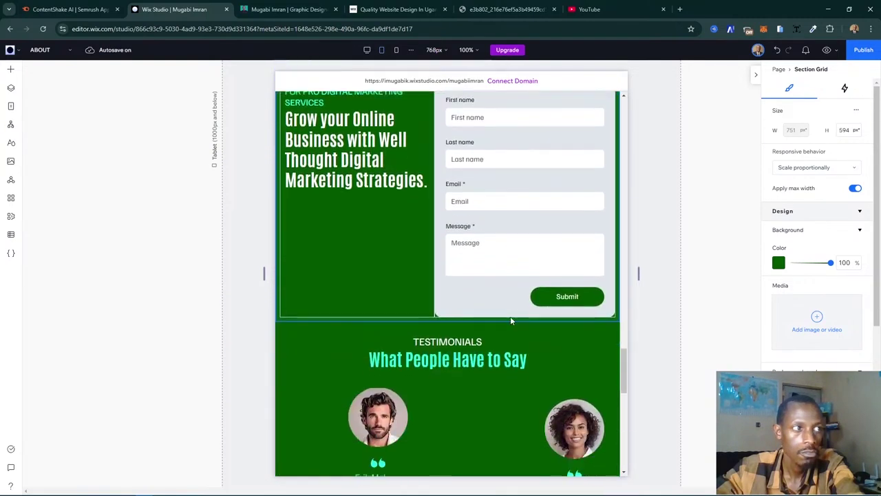
scroll(511, 321, down, 2)
scroll(511, 321, down, 2)
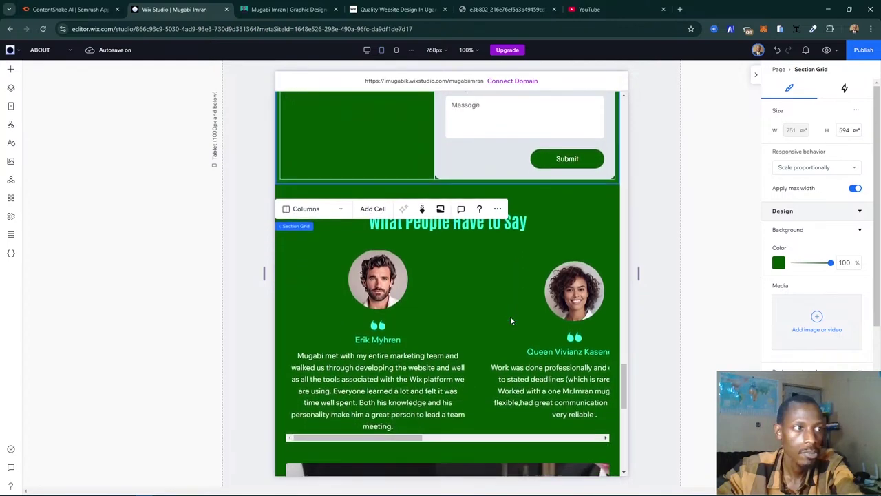
scroll(511, 321, up, 3)
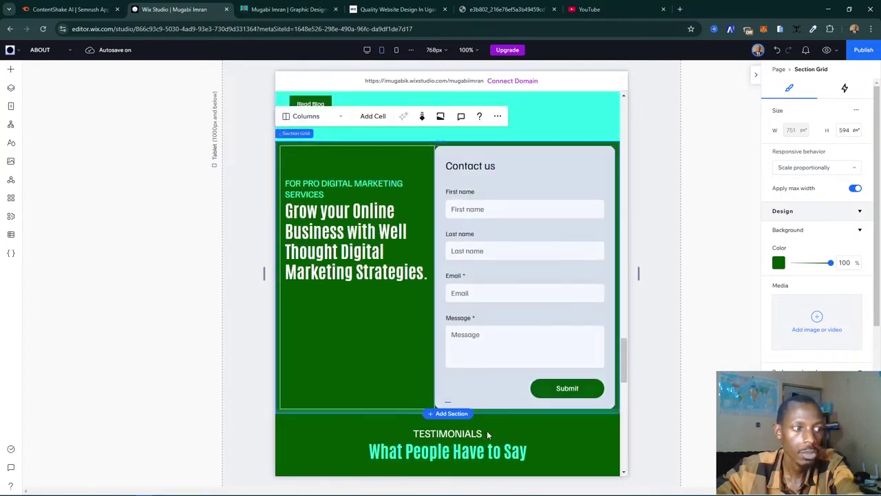
click(497, 115)
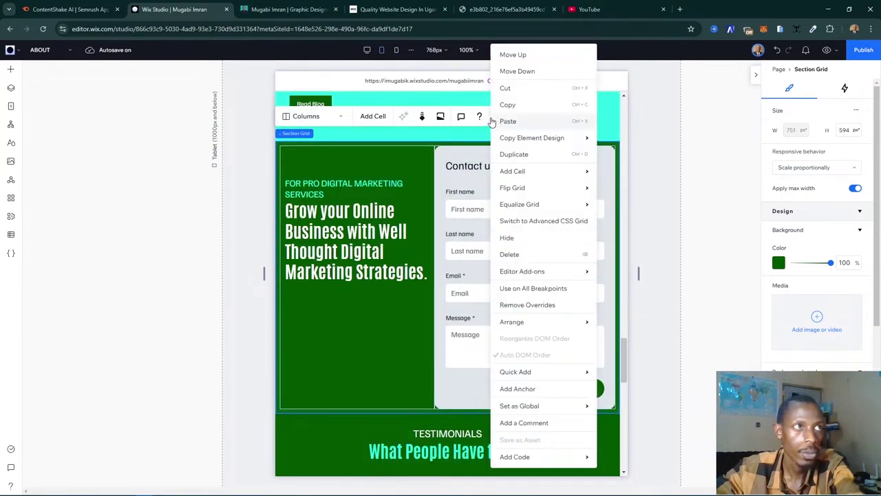
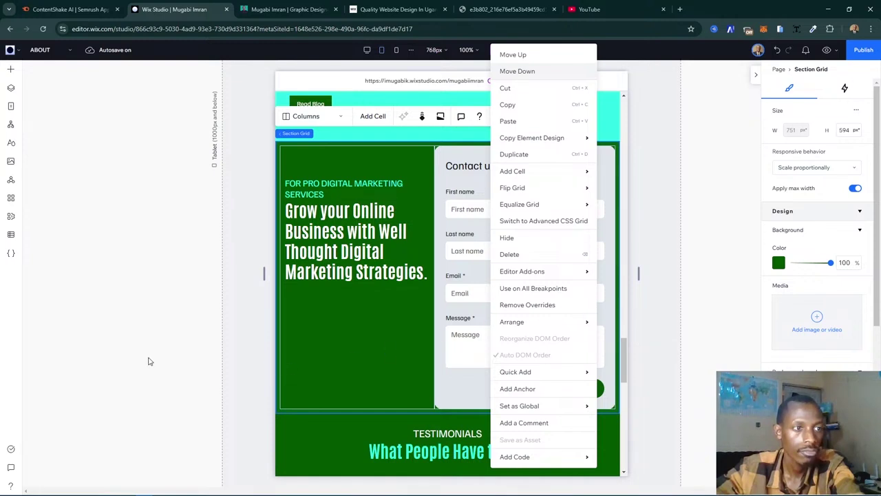
- Apply Move Down to the green contact section so it sits below Testimonials, then verify the order
key(Return)
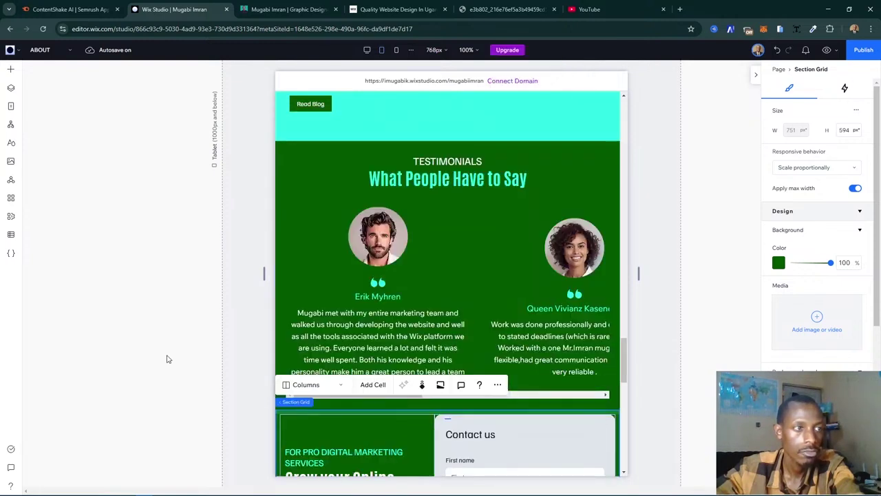
scroll(469, 301, down, 3)
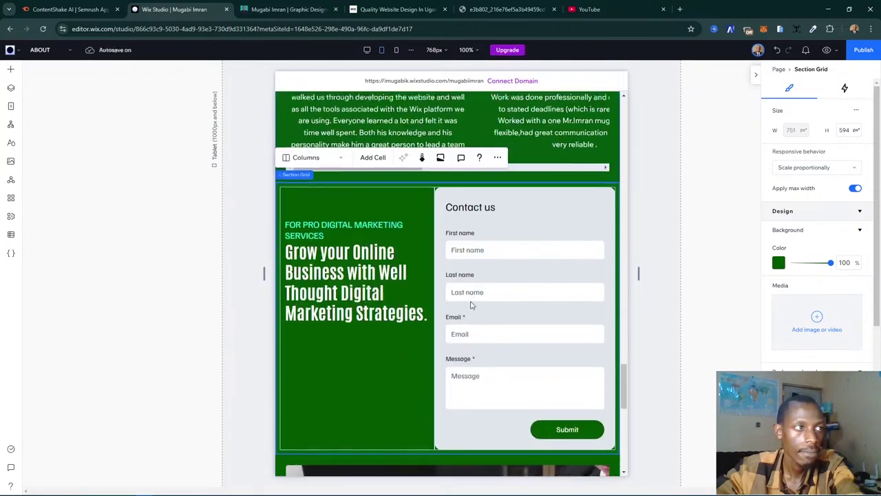
scroll(449, 327, down, 3)
scroll(449, 326, down, 3)
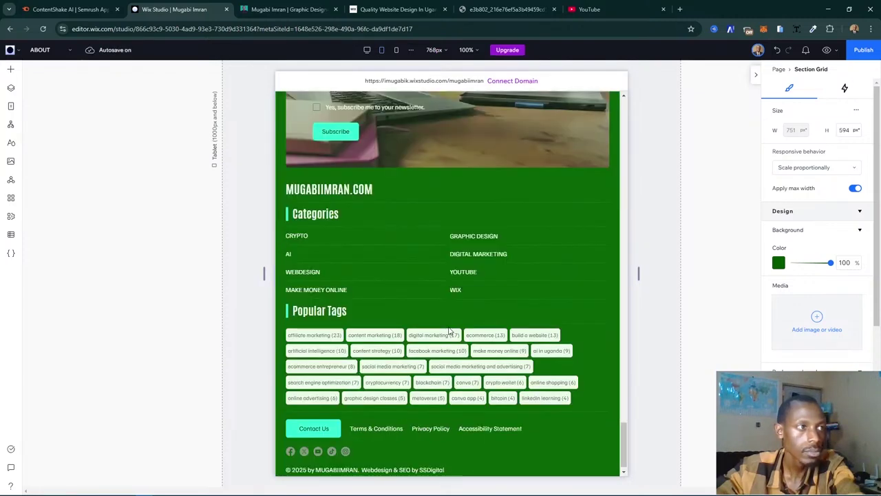
scroll(449, 331, up, 3)
scroll(448, 327, up, 4)
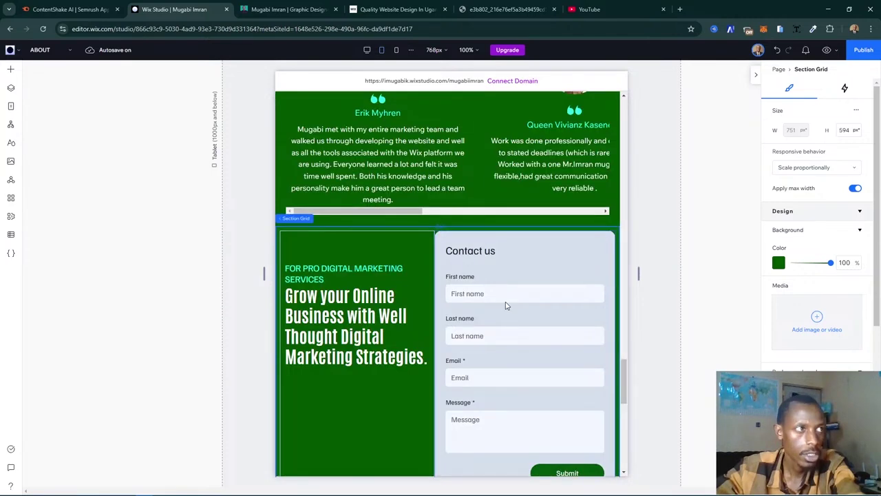
scroll(506, 305, up, 10)
scroll(449, 199, up, 6)
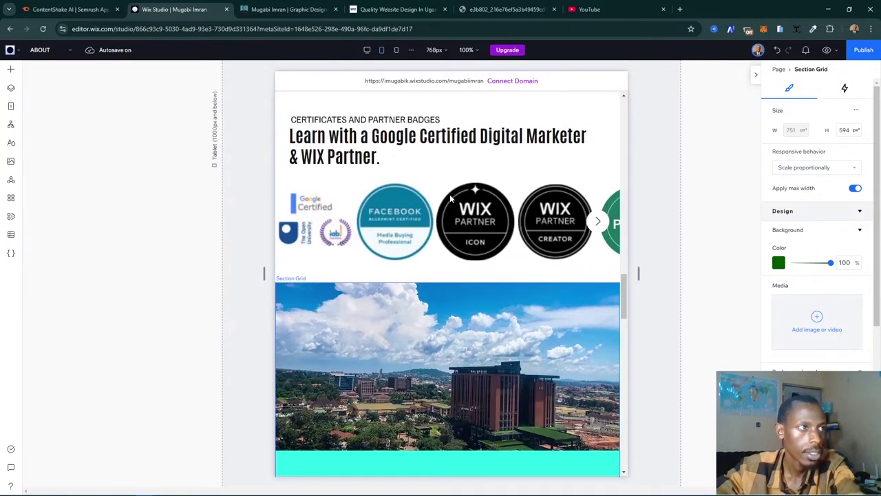
scroll(365, 141, up, 5)
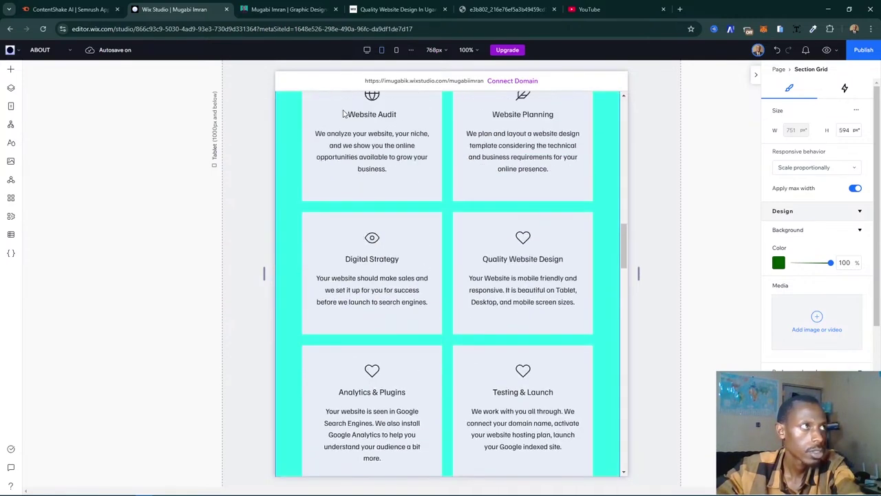
click(286, 8)
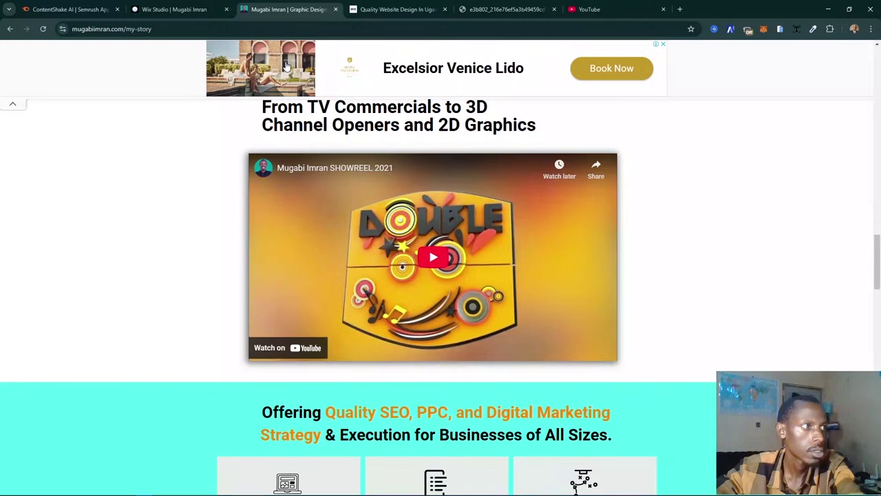
scroll(286, 66, down, 5)
scroll(286, 65, up, 1)
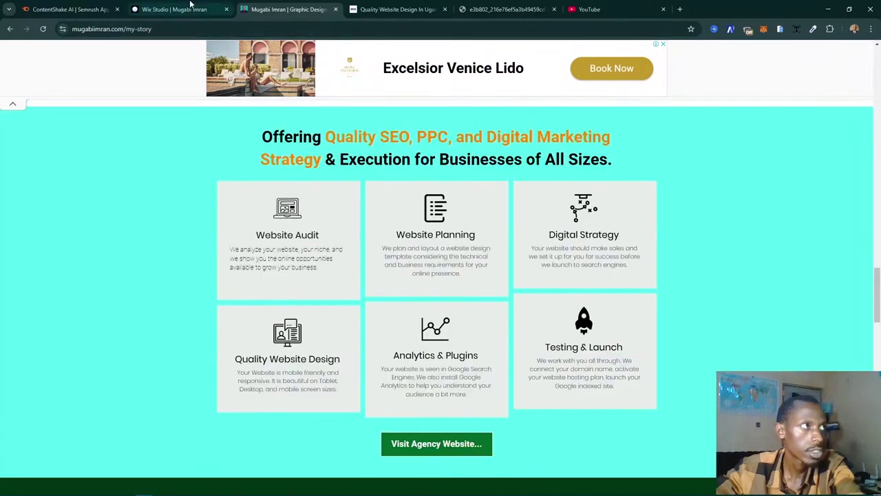
click(174, 9)
scroll(458, 290, down, 4)
scroll(457, 290, down, 5)
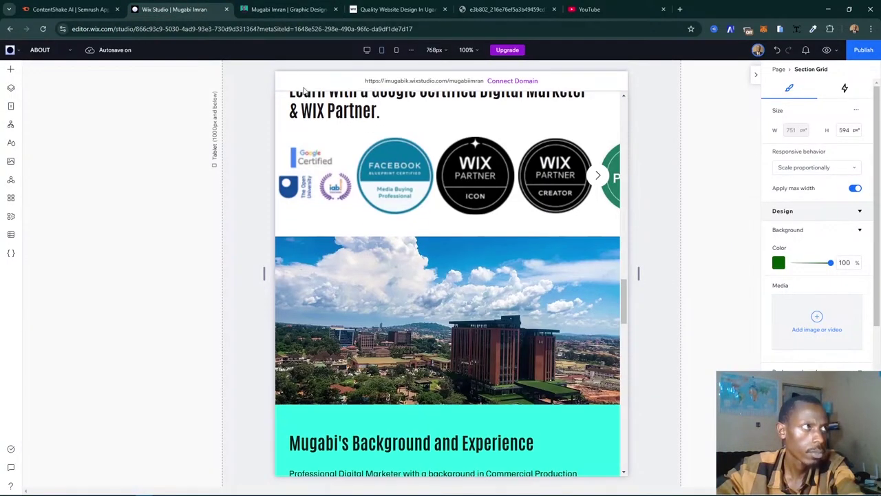
click(286, 9)
scroll(435, 264, down, 3)
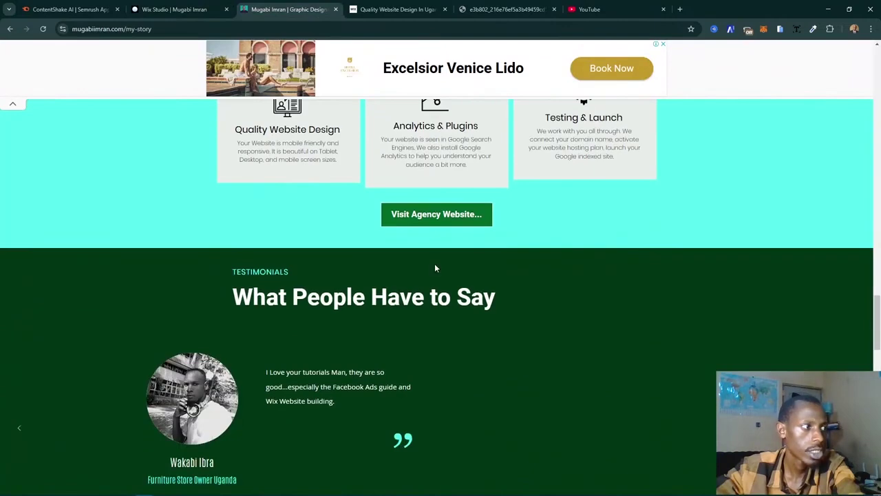
scroll(435, 267, up, 1)
click(174, 9)
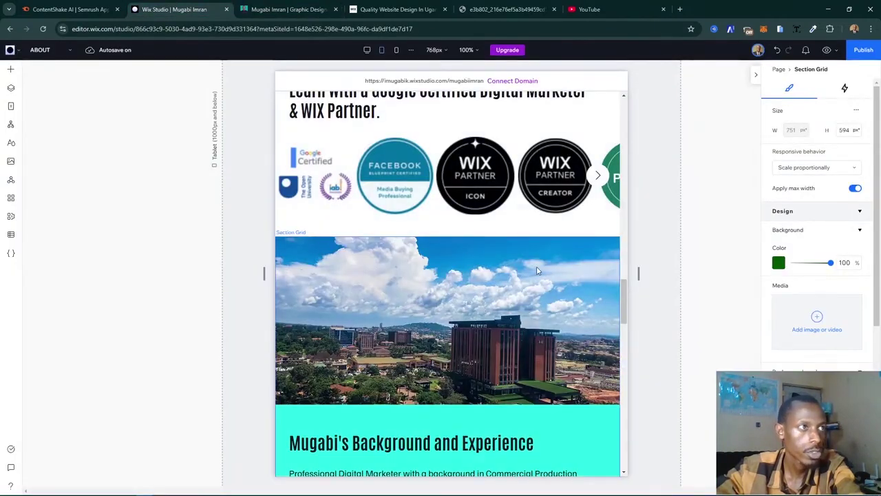
scroll(538, 270, up, 5)
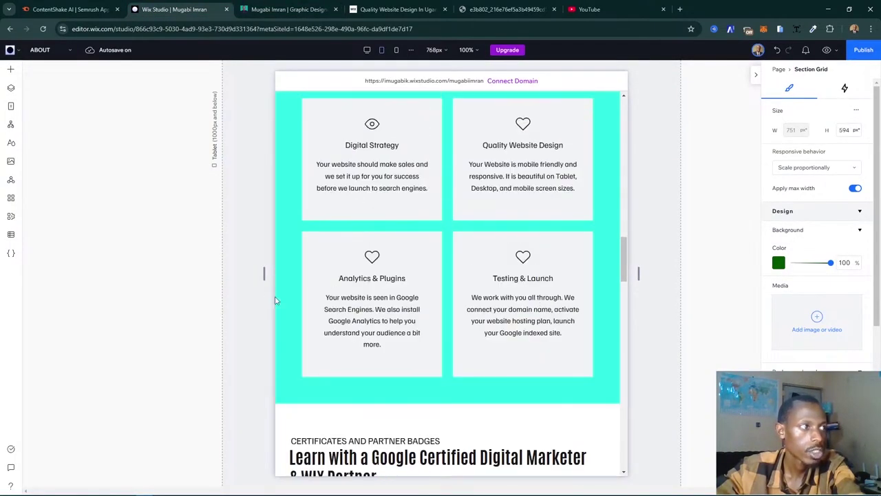
scroll(502, 301, up, 6)
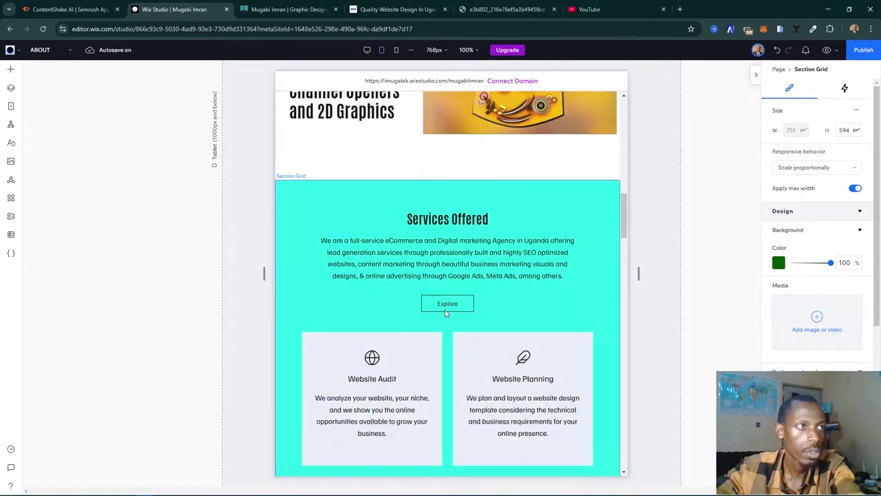
- Move the Services Offered section down one place, below Certificates and Partner Badges, and review the tablet order
click(528, 325)
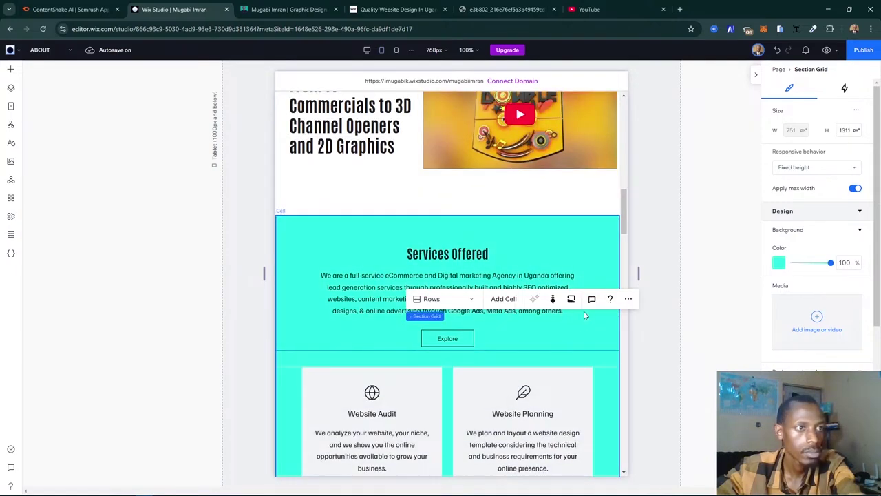
click(628, 300)
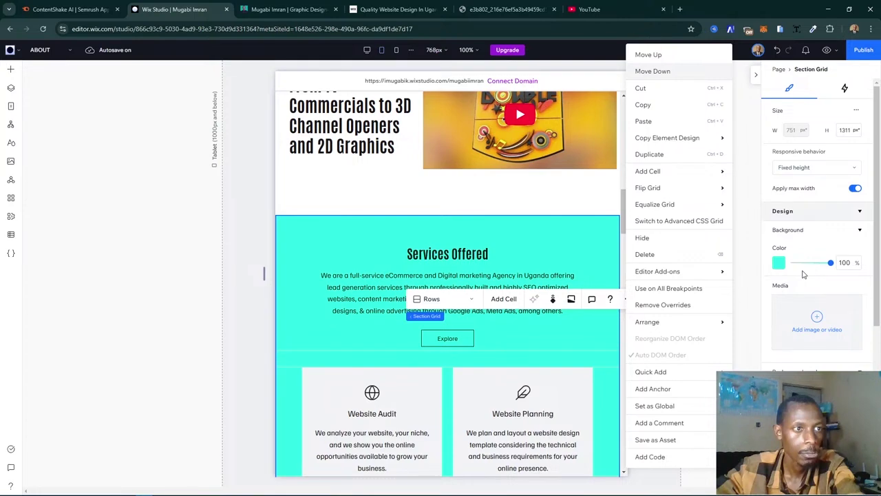
click(652, 71)
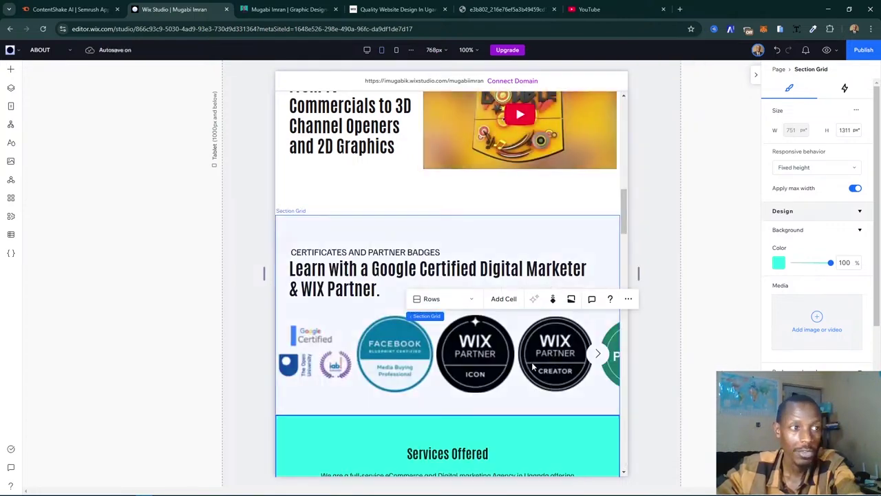
scroll(562, 358, down, 3)
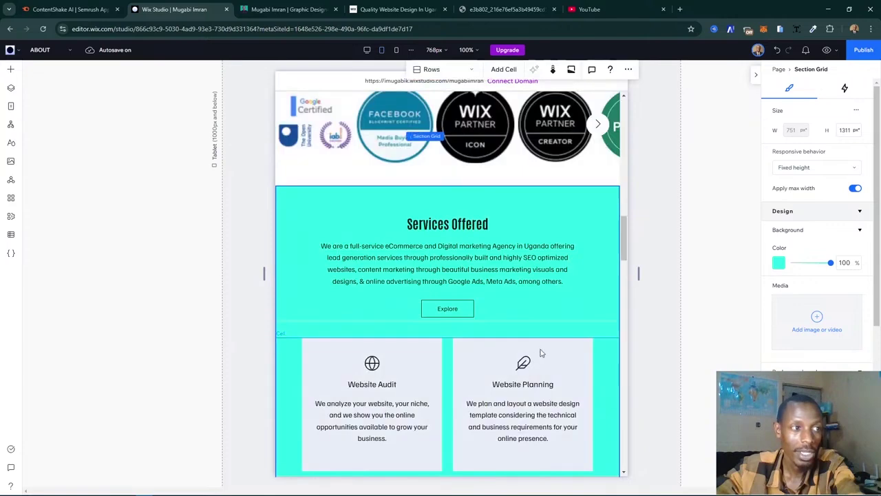
scroll(530, 331, up, 3)
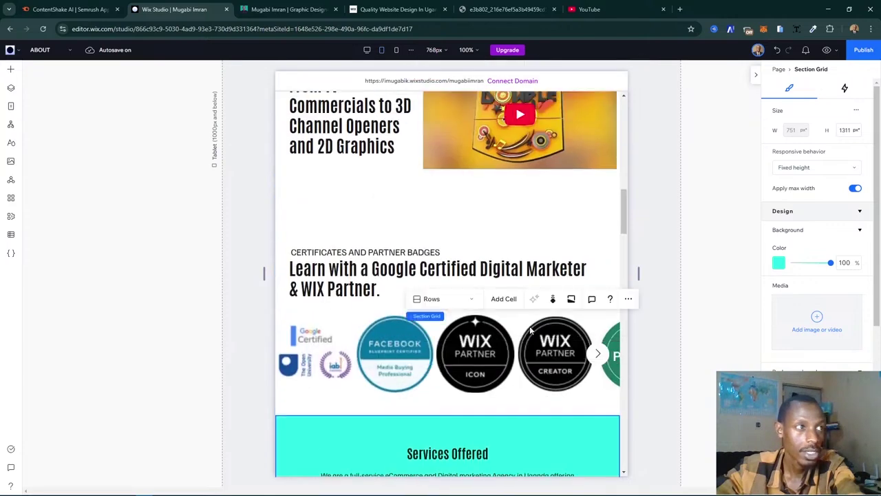
scroll(522, 324, up, 2)
scroll(527, 338, down, 2)
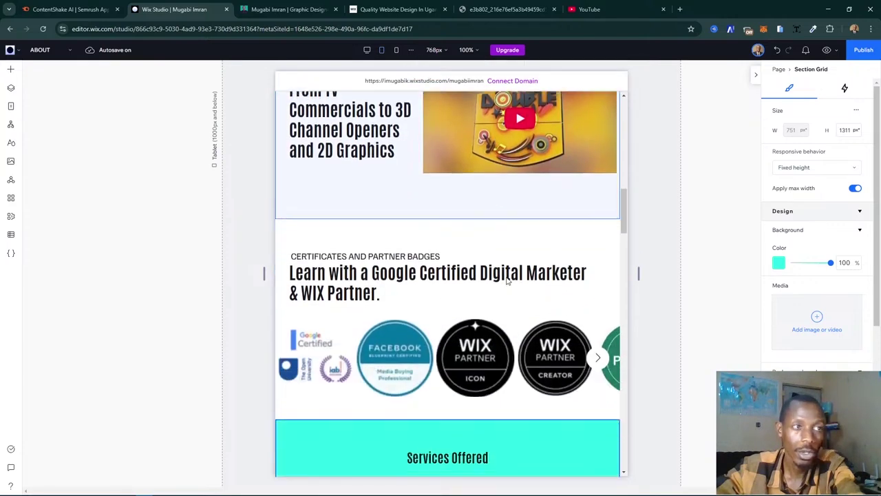
scroll(545, 349, down, 3)
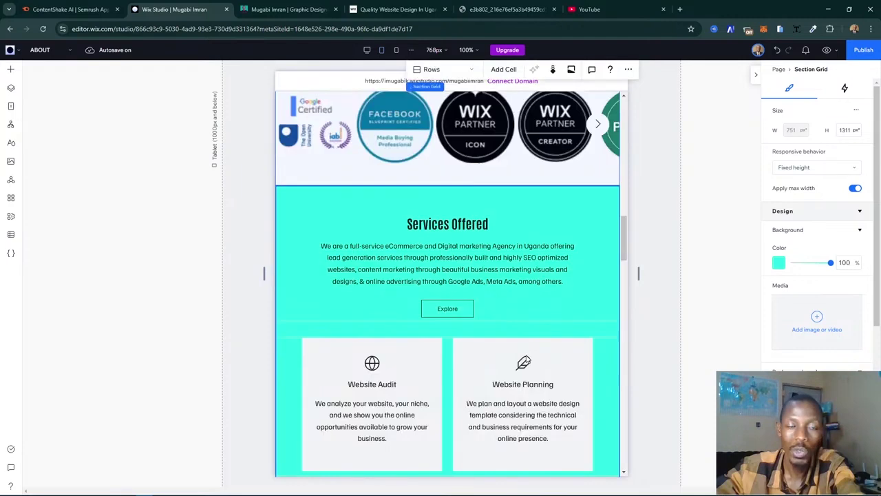
scroll(527, 360, down, 2)
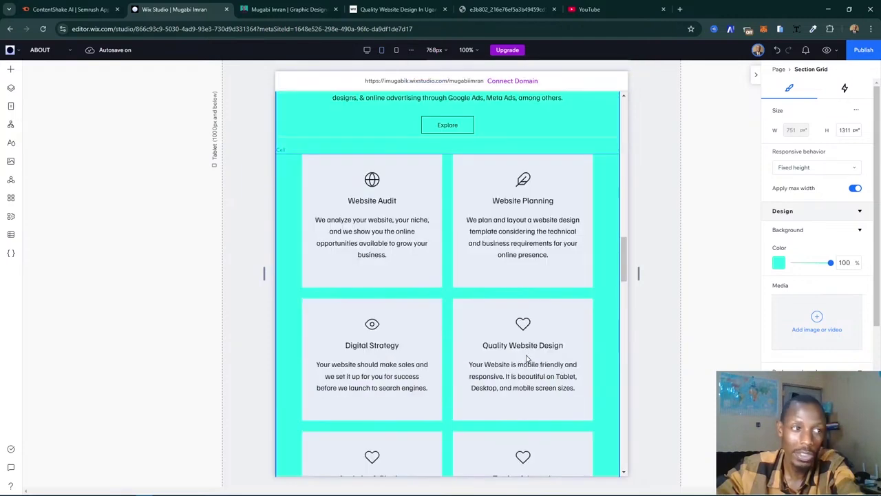
scroll(527, 358, down, 1)
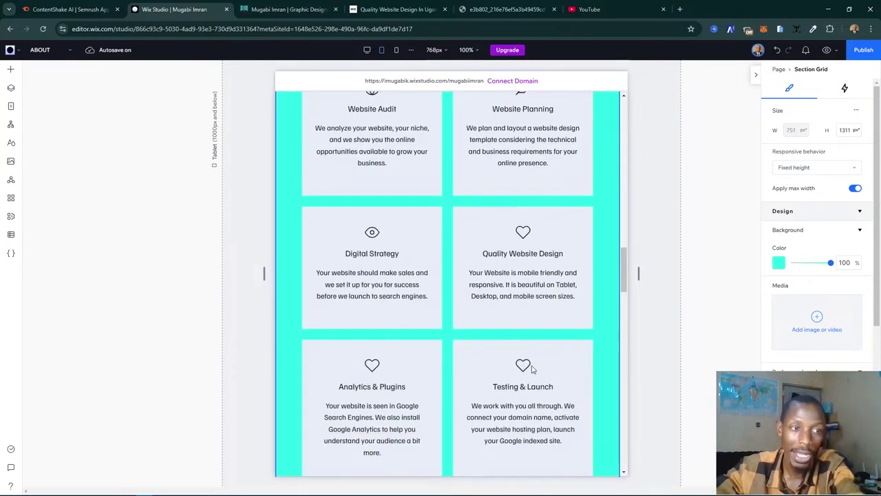
scroll(531, 369, down, 2)
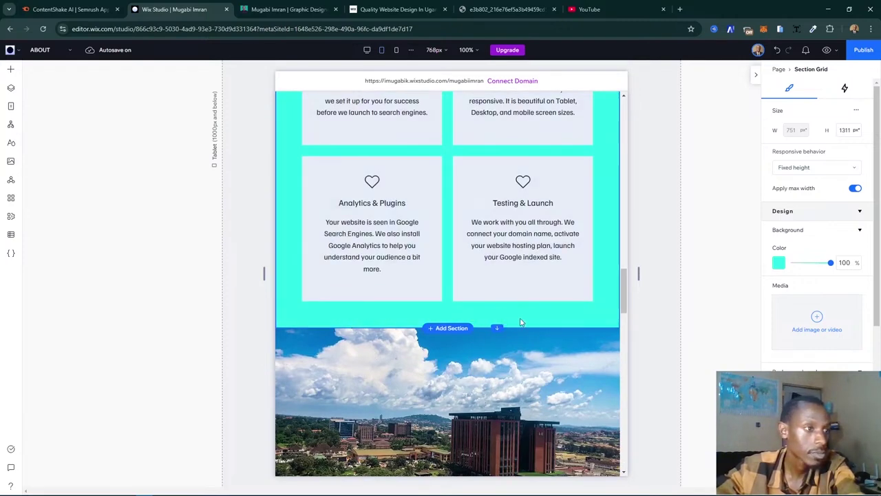
scroll(502, 308, up, 4)
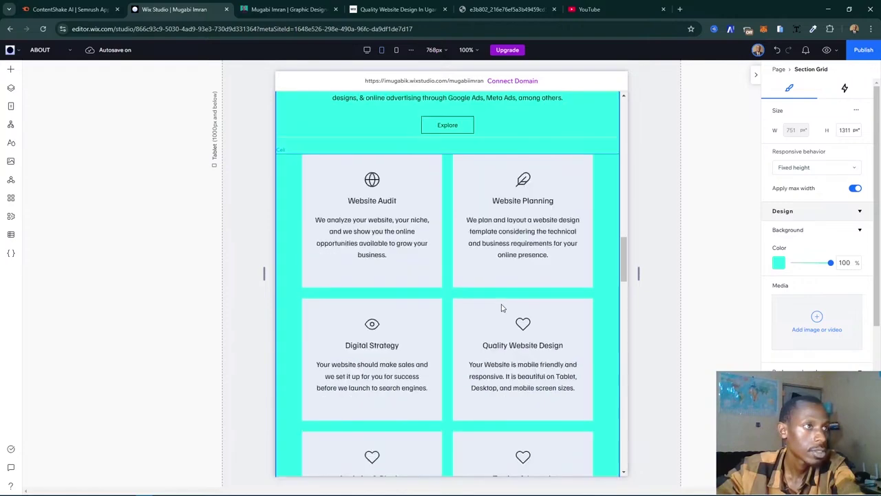
scroll(283, 348, up, 1)
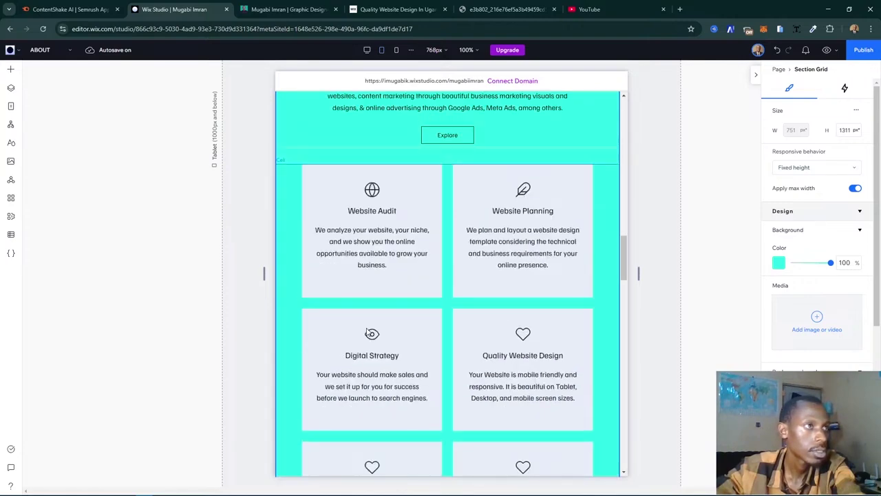
scroll(467, 288, up, 5)
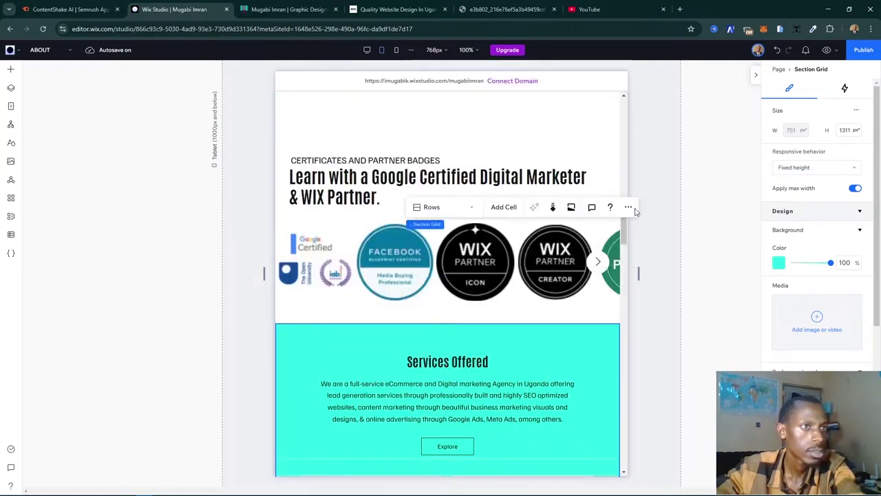
- Move Services Offered down another place so it sits directly above Testimonials
click(629, 207)
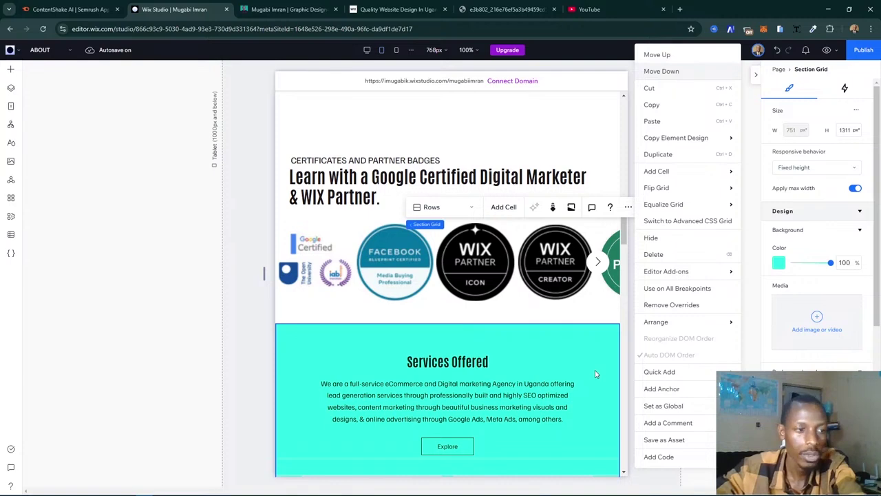
click(511, 373)
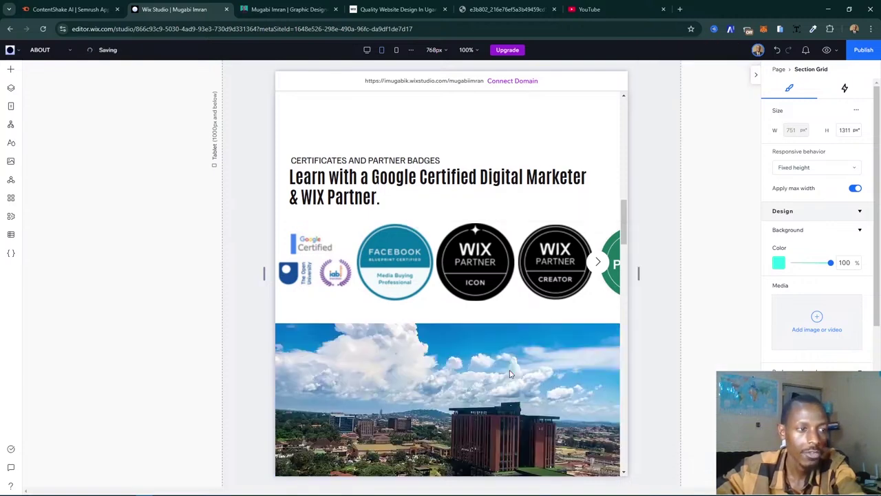
scroll(510, 363, down, 5)
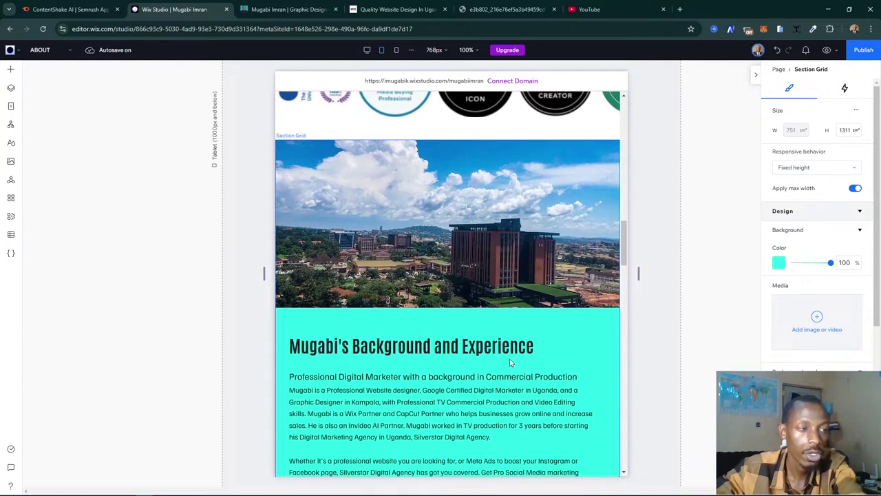
scroll(510, 363, down, 5)
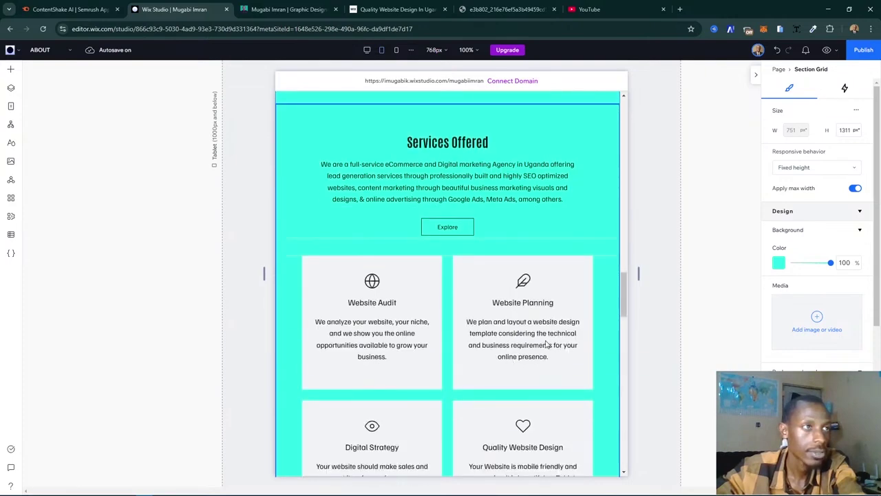
scroll(547, 344, down, 2)
scroll(555, 338, up, 5)
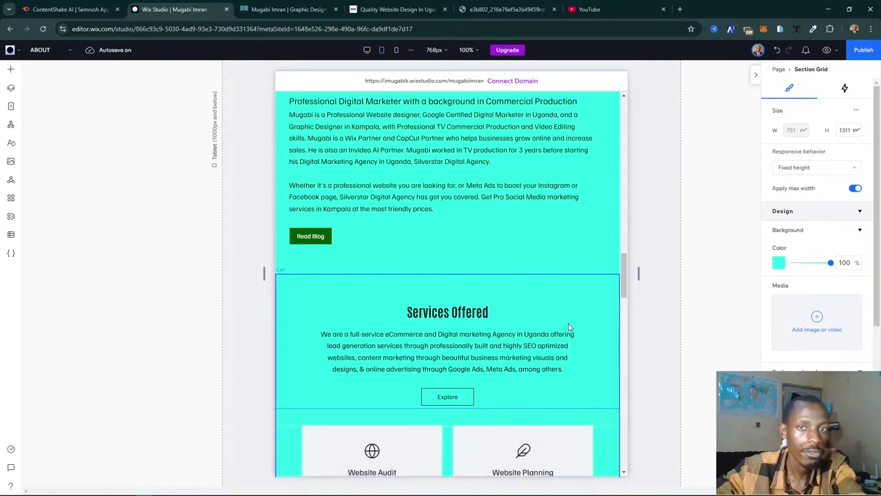
scroll(551, 317, down, 10)
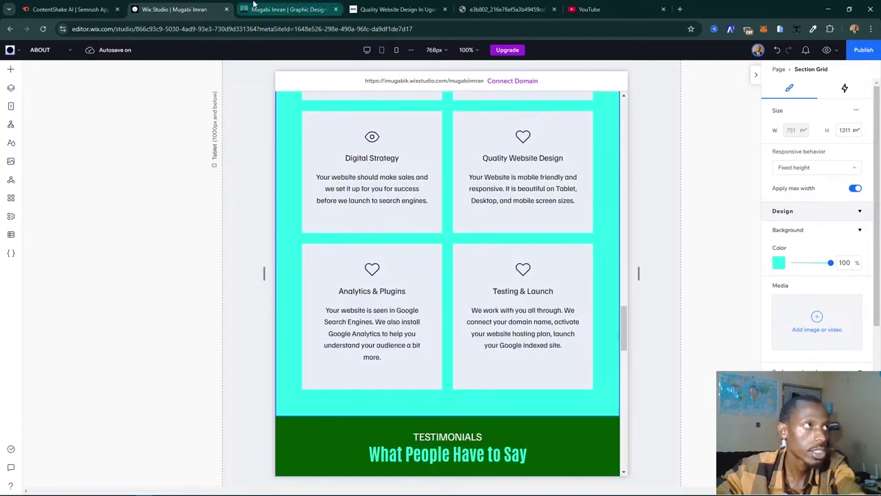
- Compare the tablet order against the live site, then return to the Wix Studio editor
click(288, 9)
scroll(447, 236, up, 6)
scroll(447, 236, up, 3)
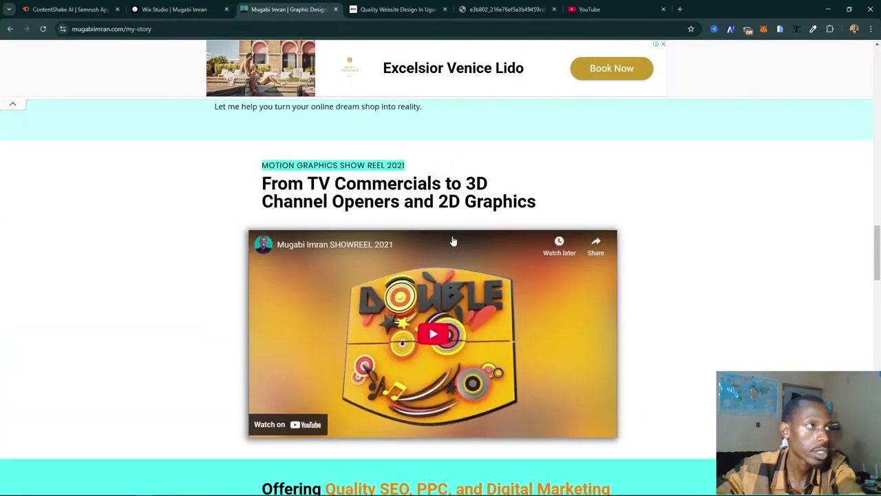
key(ctrl+shift+Tab)
scroll(531, 234, up, 10)
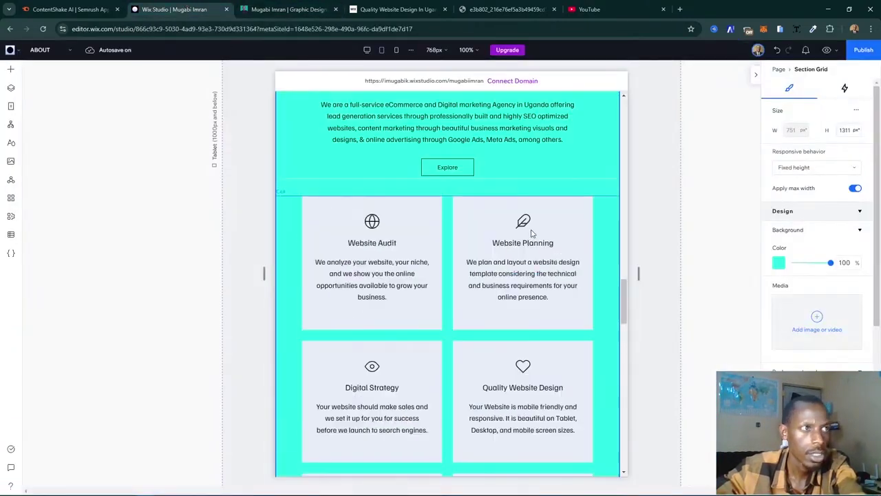
- Move the 2021 showreel section down two places, below the certificates and Background and Experience sections
scroll(531, 234, up, 10)
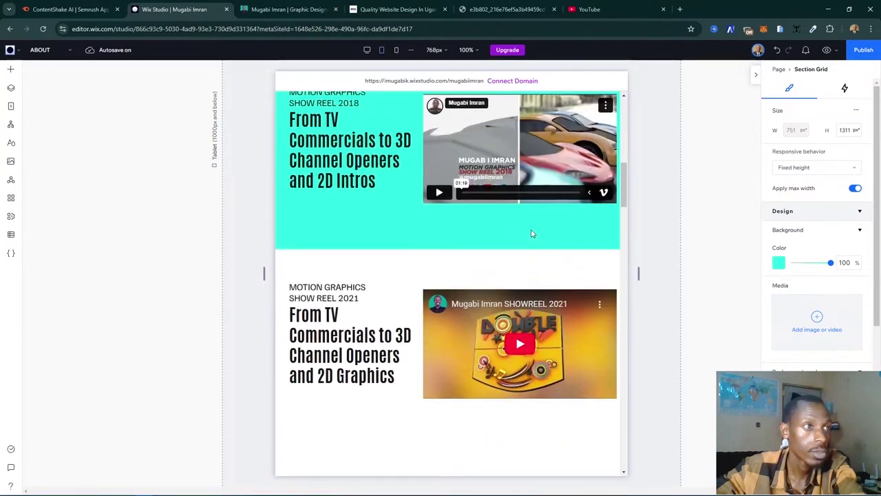
click(549, 278)
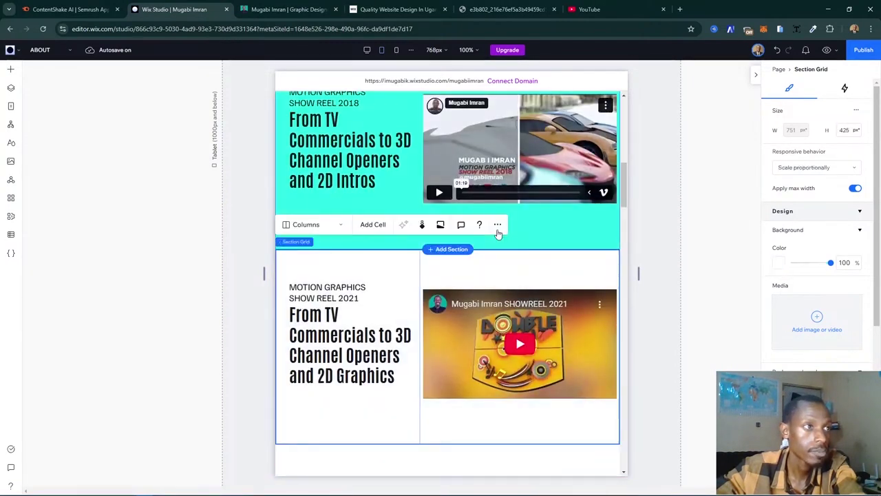
click(497, 227)
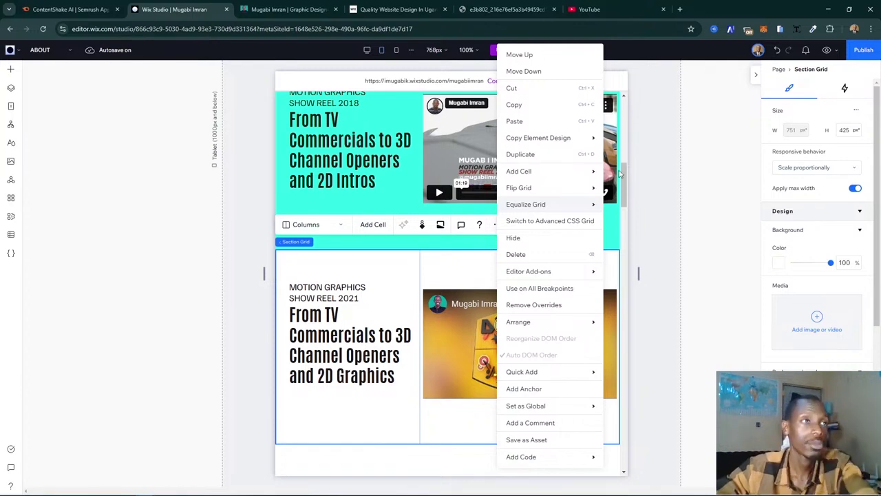
click(524, 71)
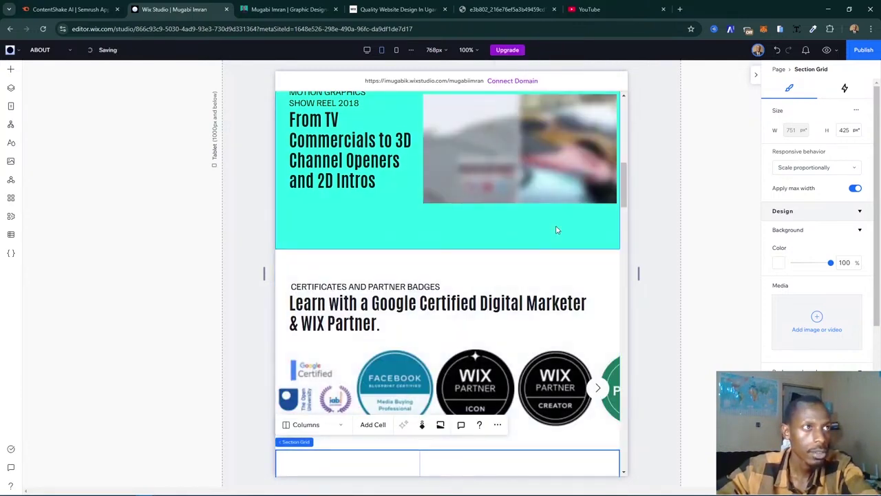
scroll(557, 230, down, 5)
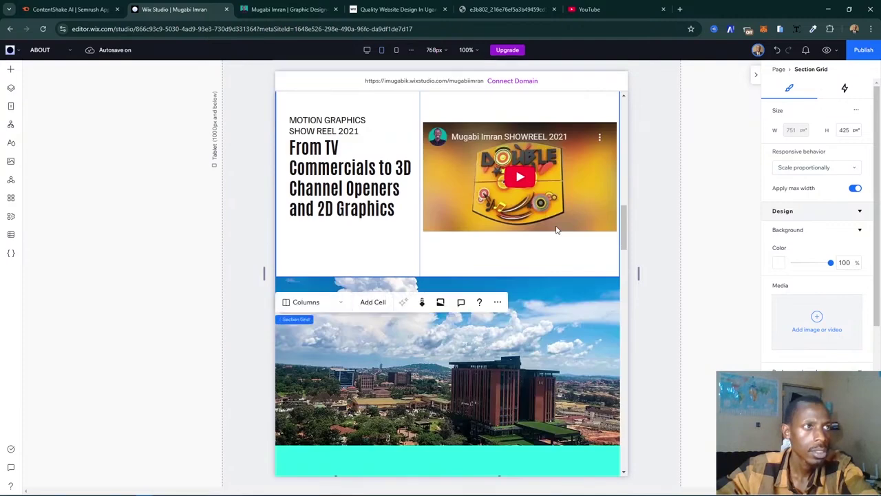
scroll(558, 230, up, 1)
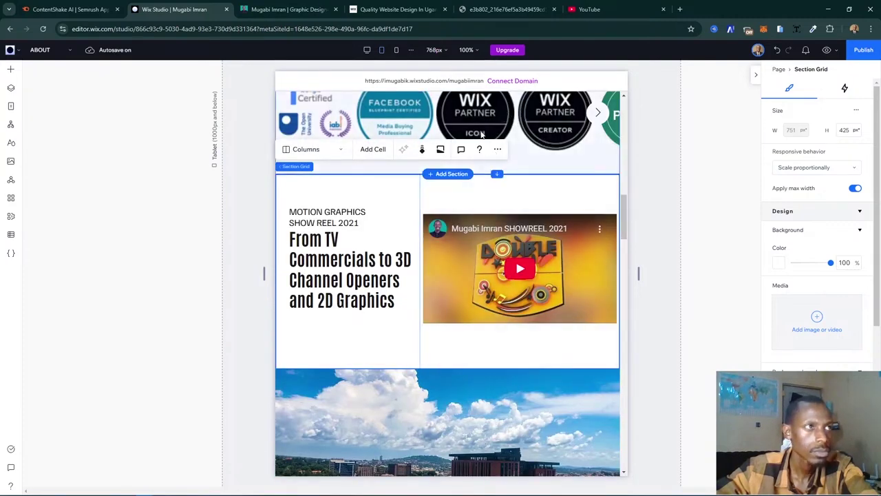
right_click(486, 136)
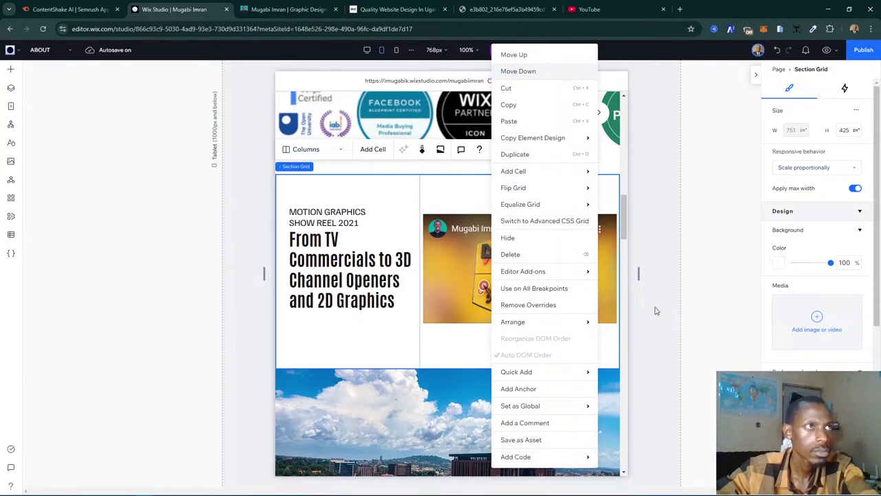
key(Return)
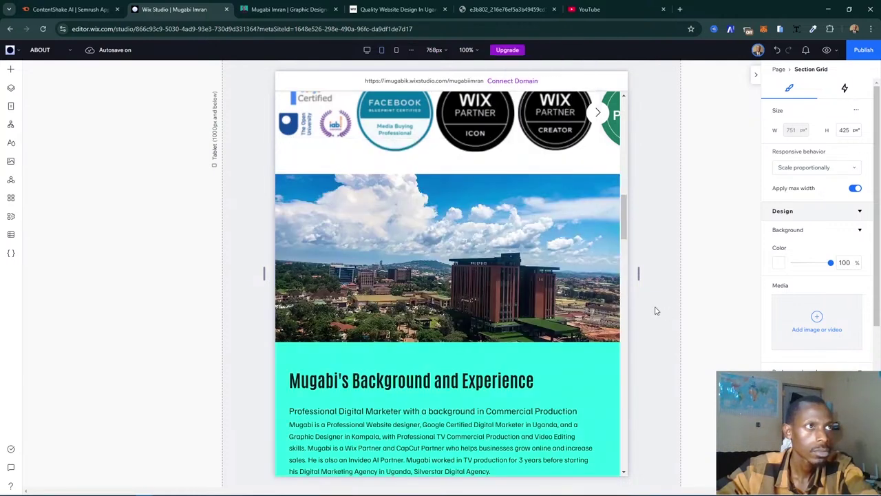
scroll(578, 345, down, 4)
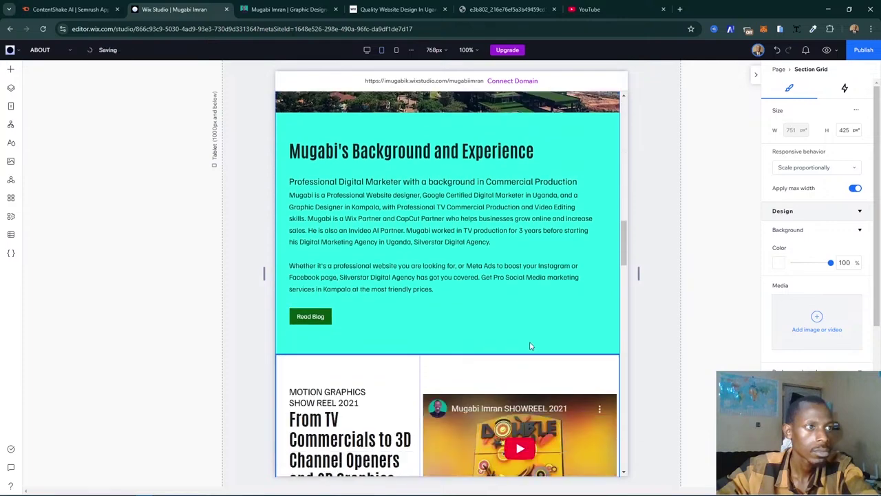
scroll(530, 346, down, 3)
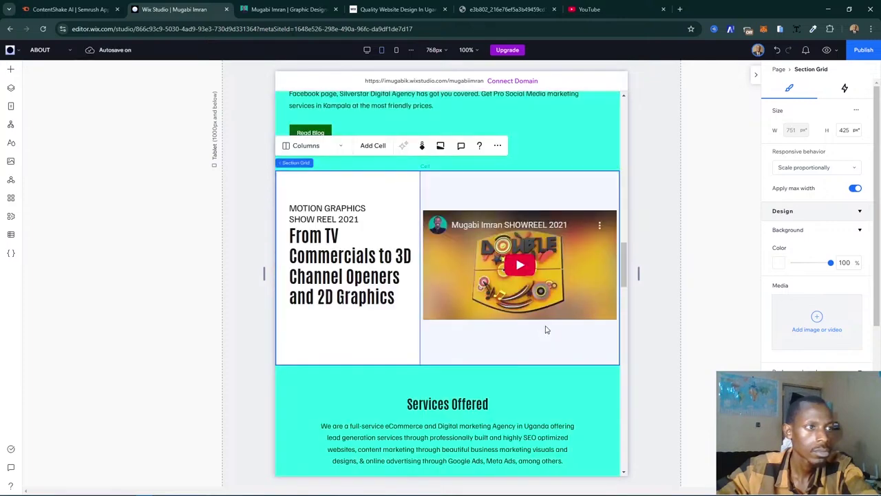
scroll(580, 439, down, 3)
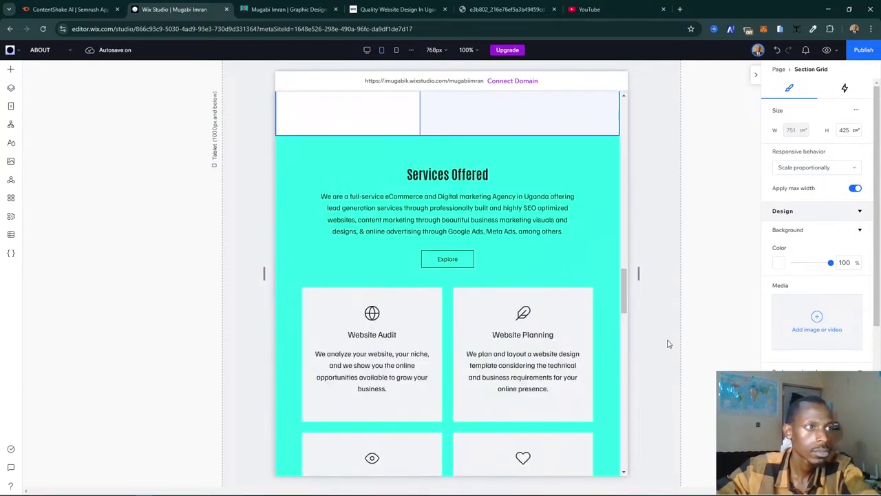
click(666, 342)
scroll(533, 327, up, 3)
scroll(531, 327, up, 15)
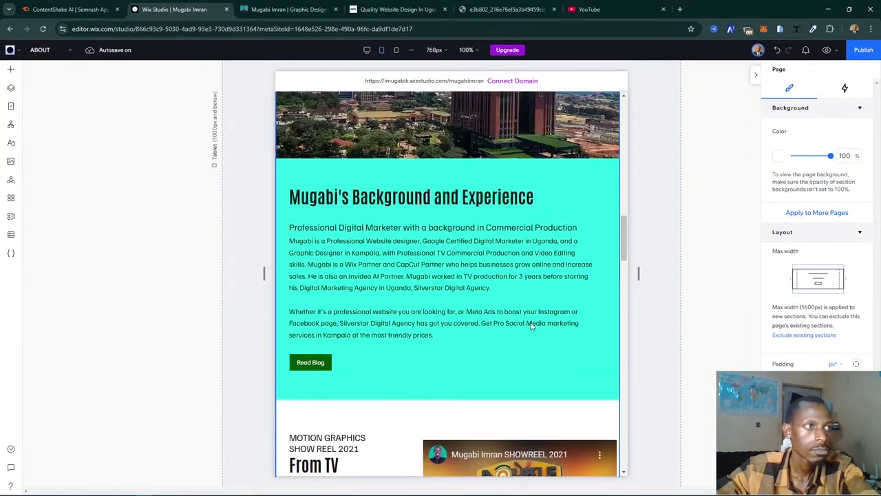
scroll(531, 326, up, 4)
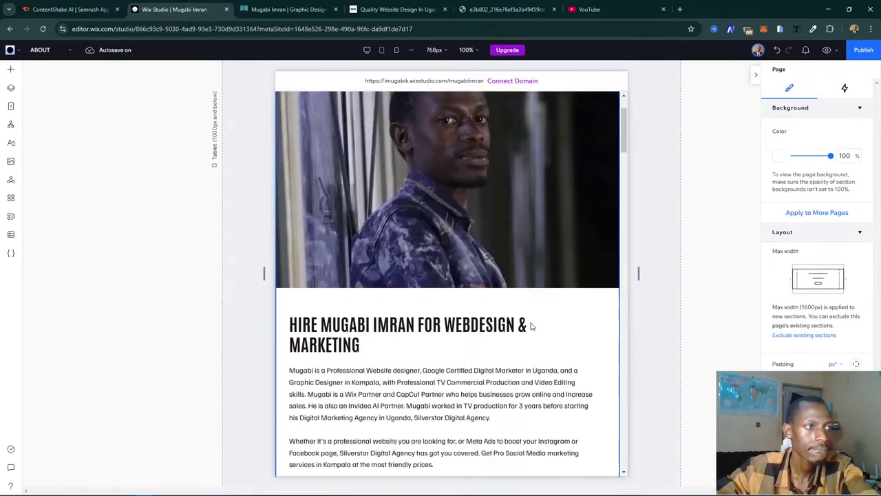
scroll(531, 327, down, 4)
scroll(531, 326, down, 15)
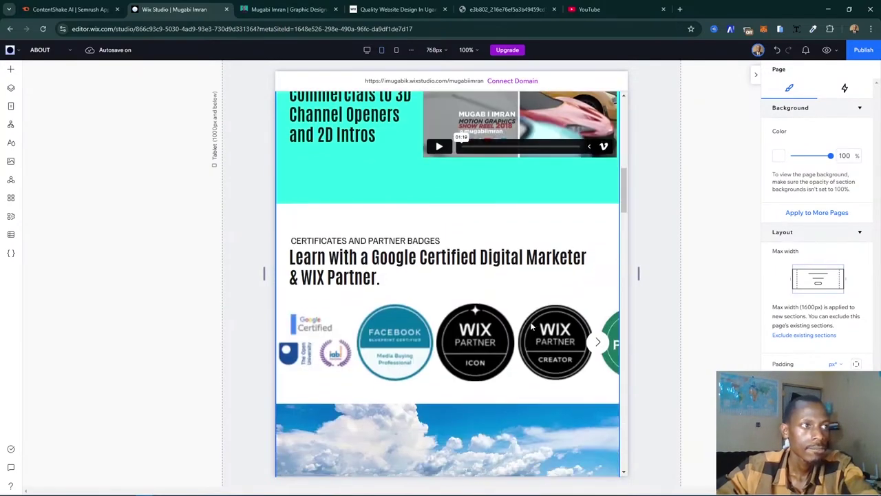
scroll(530, 327, down, 12)
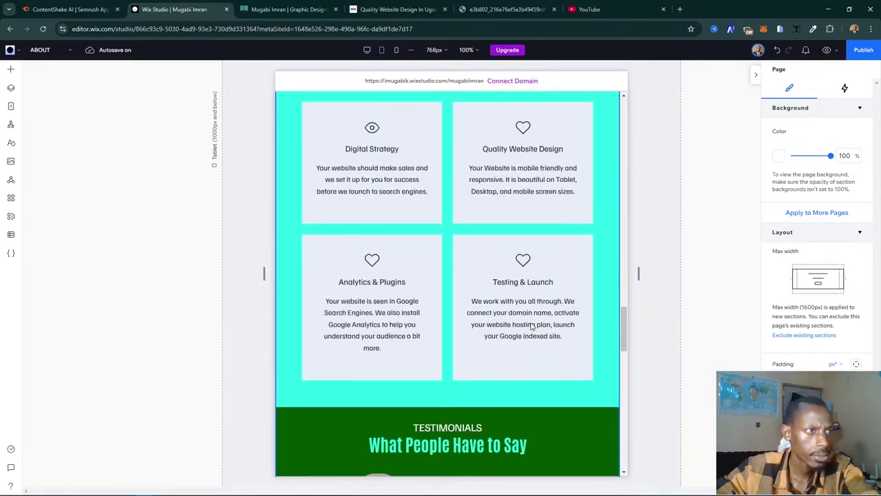
scroll(531, 326, up, 4)
scroll(531, 326, up, 6)
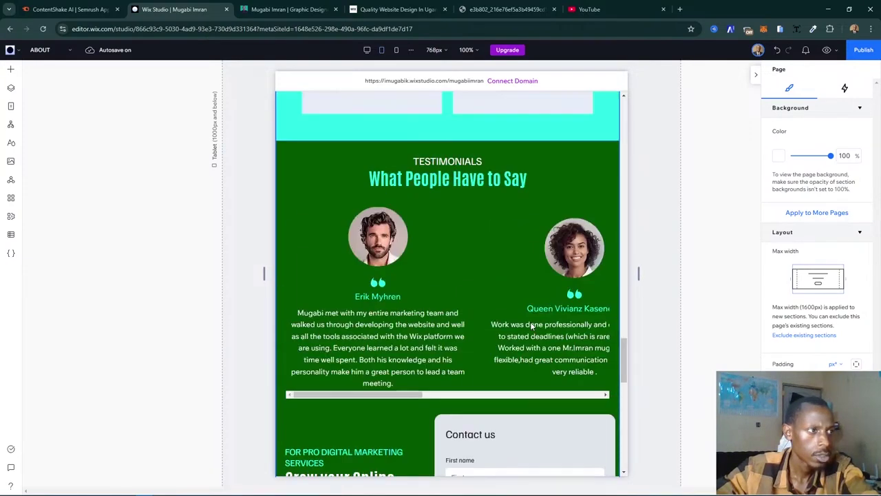
scroll(437, 135, up, 8)
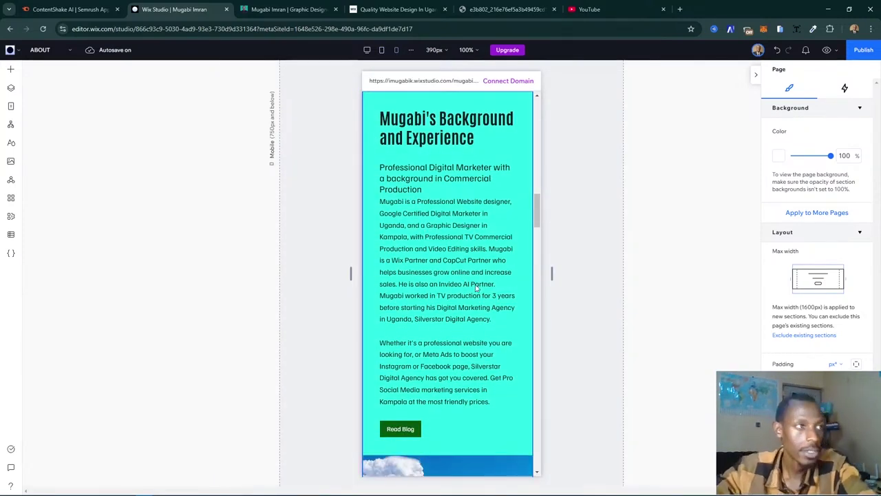
scroll(473, 232, up, 5)
scroll(473, 232, up, 8)
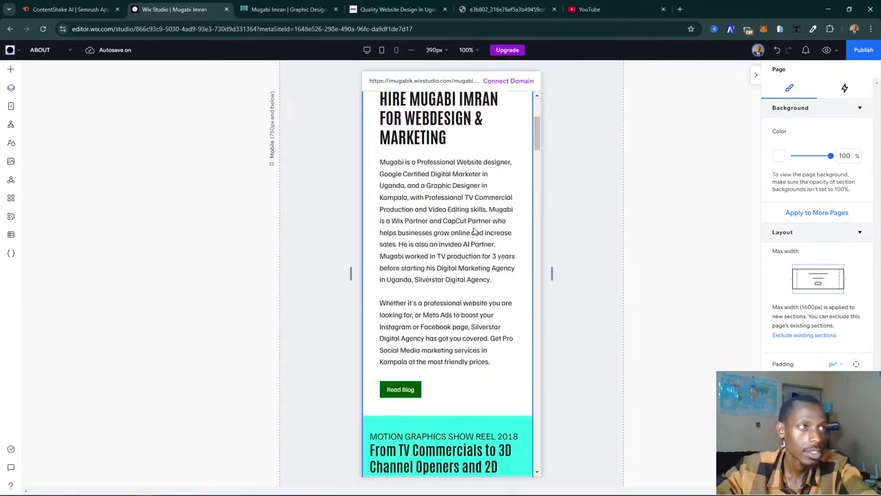
scroll(462, 342, down, 4)
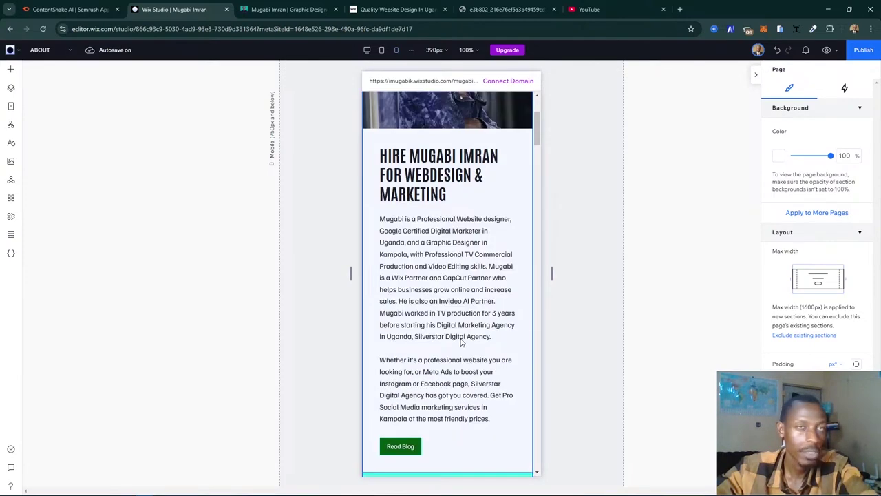
scroll(470, 337, down, 7)
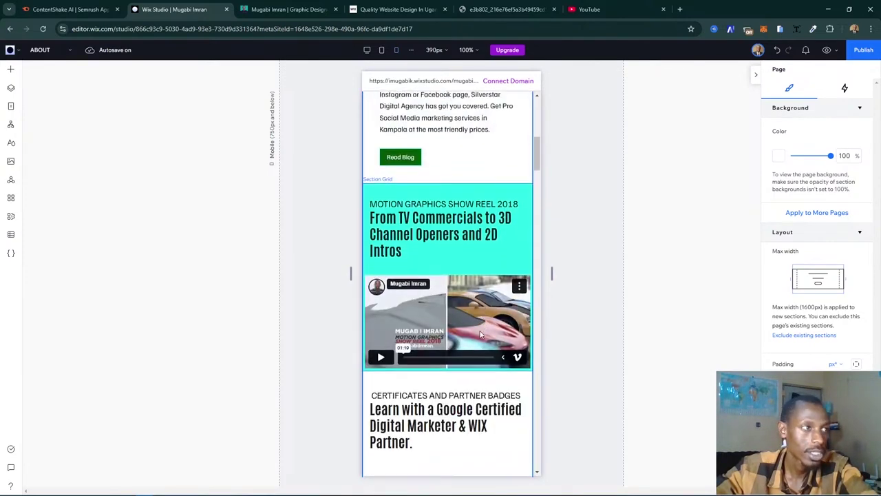
scroll(481, 335, down, 8)
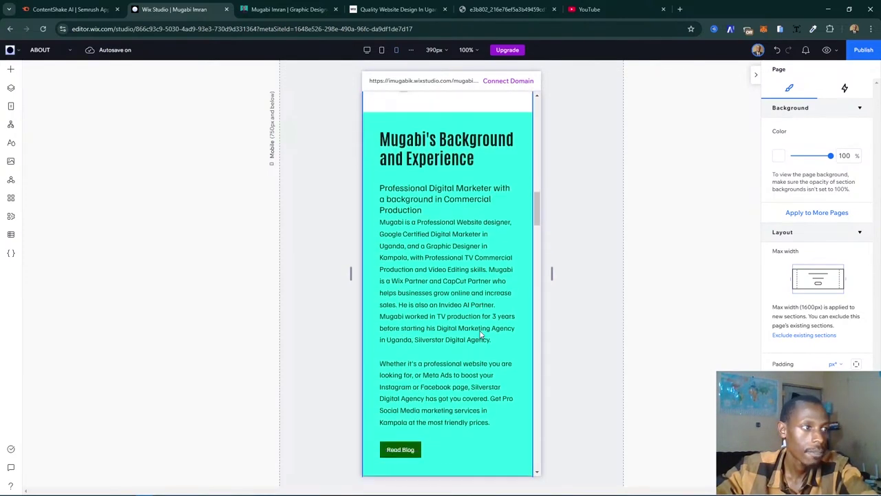
scroll(480, 334, down, 2)
scroll(480, 334, up, 4)
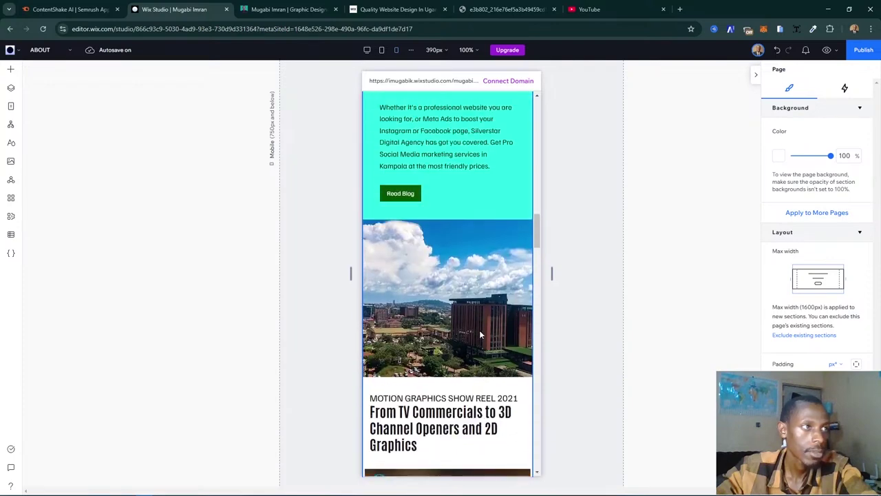
- Drag the city photo cell above the 'Mugabi's Background and Experience' heading in the mobile layout
click(435, 333)
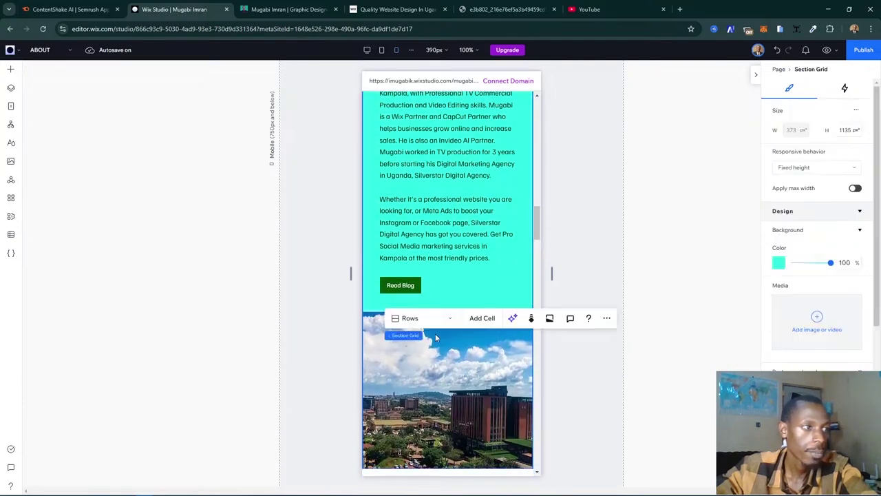
click(435, 333)
scroll(413, 365, up, 2)
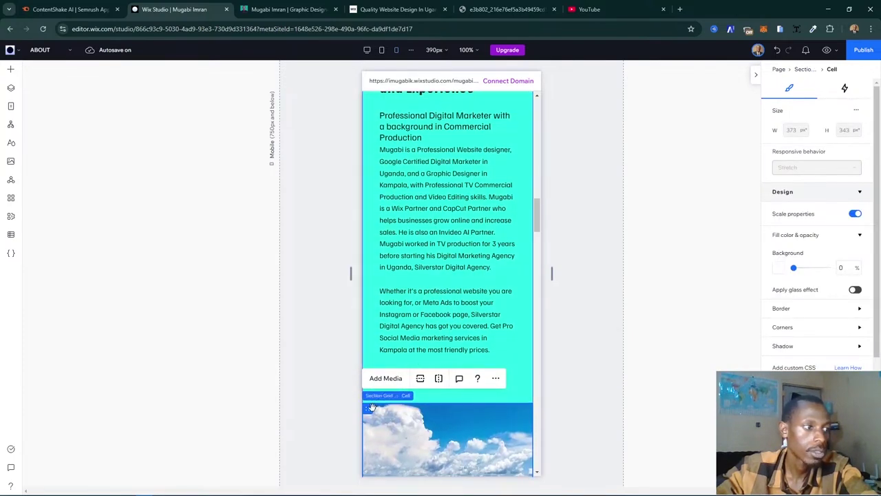
scroll(382, 399, up, 4)
scroll(386, 403, down, 10)
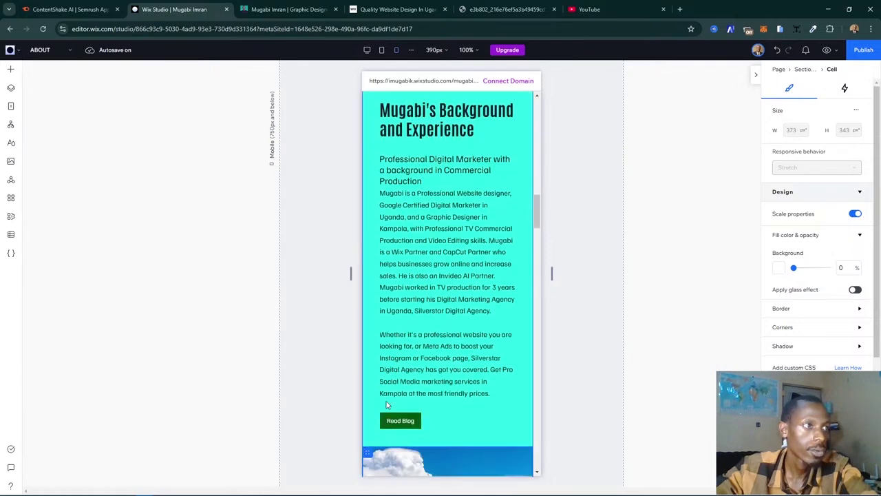
scroll(386, 405, up, 8)
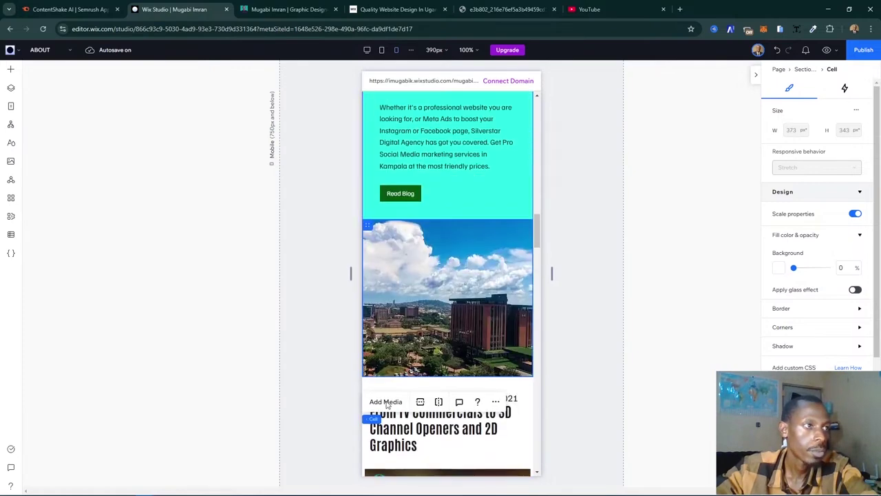
drag(371, 407, 376, 127)
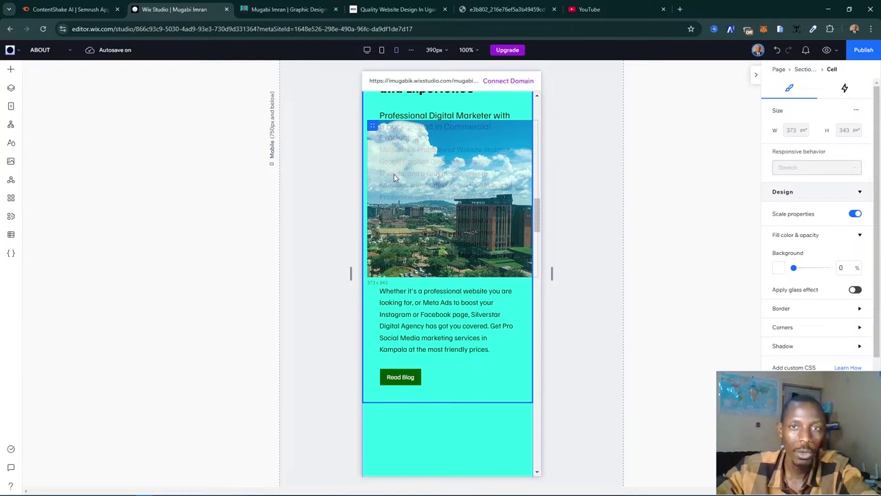
drag(394, 175, 394, 174)
scroll(394, 175, down, 3)
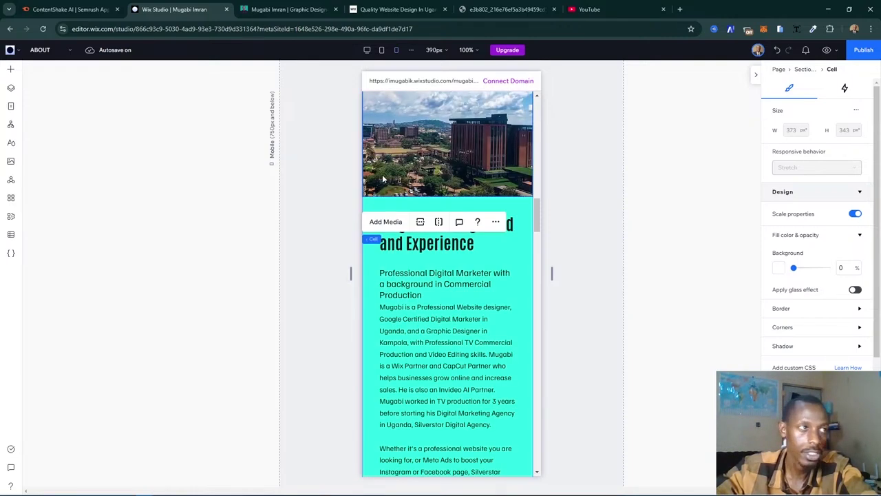
scroll(384, 178, up, 3)
scroll(384, 178, down, 3)
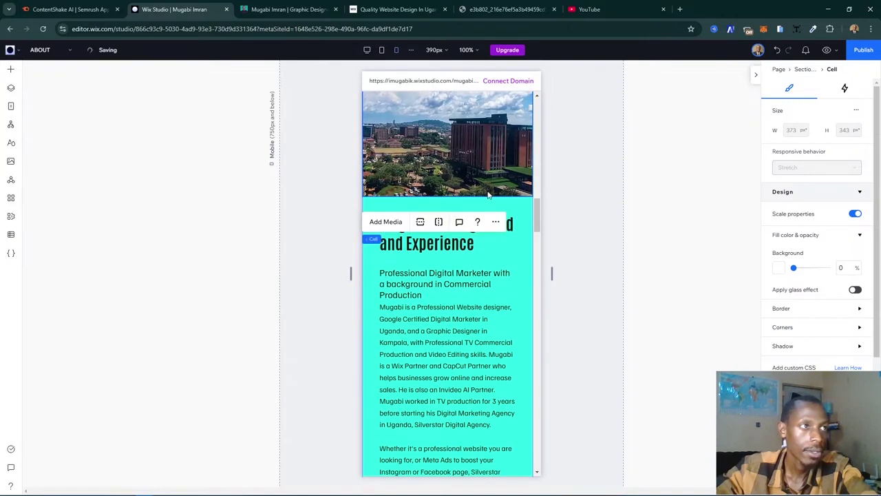
- Select the background-and-photo section and undo the last edit
click(491, 251)
scroll(489, 229, up, 1)
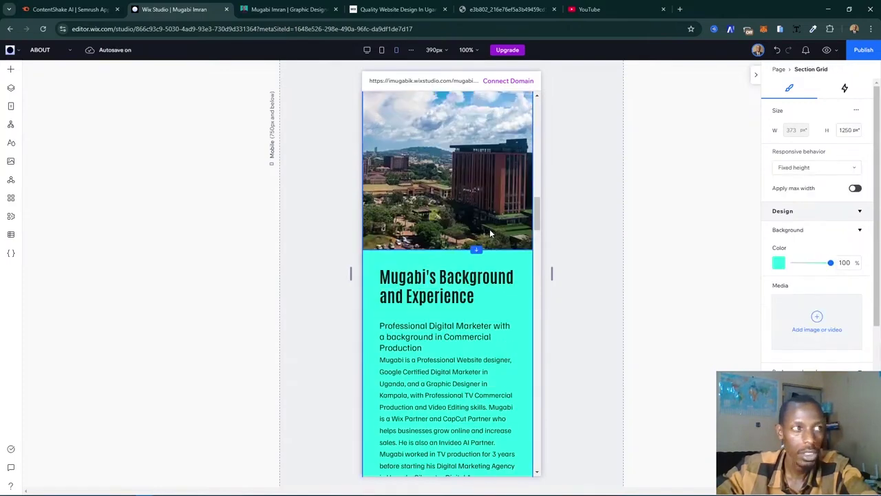
key(ctrl+z)
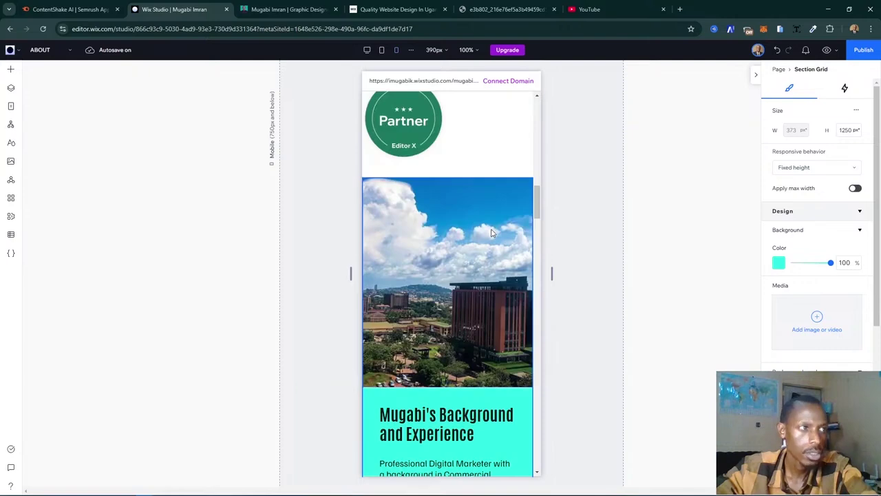
- Scroll down the mobile page and select the green contact-us section
scroll(504, 248, down, 3)
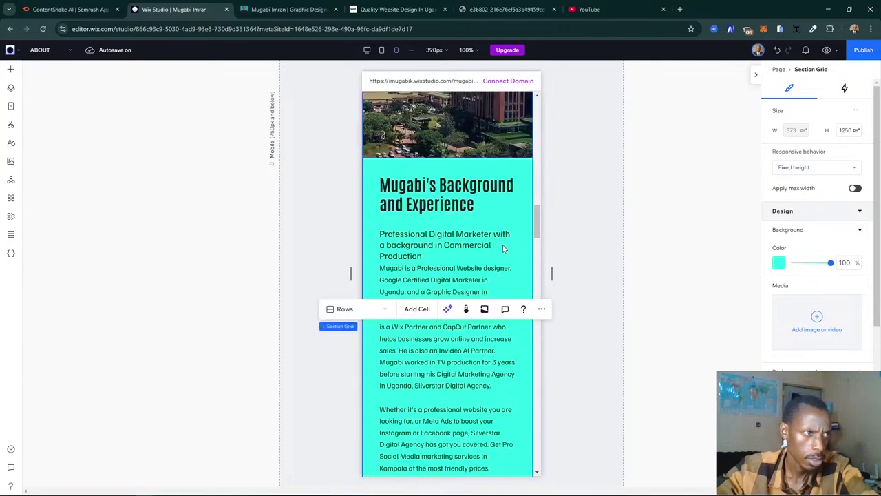
scroll(502, 231, up, 2)
scroll(504, 232, down, 5)
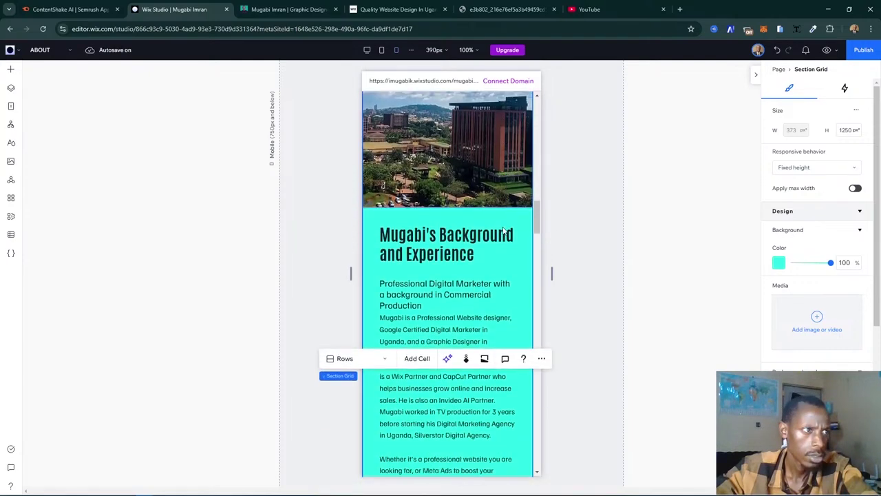
scroll(503, 231, down, 3)
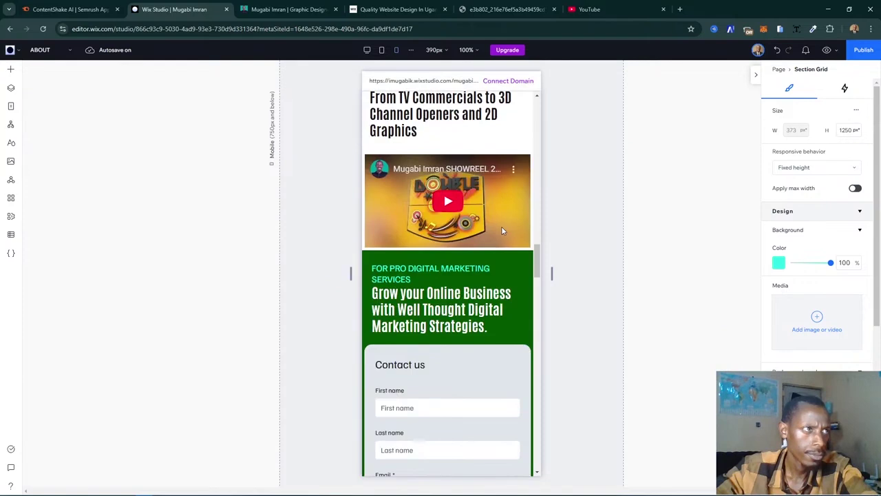
scroll(490, 227, down, 4)
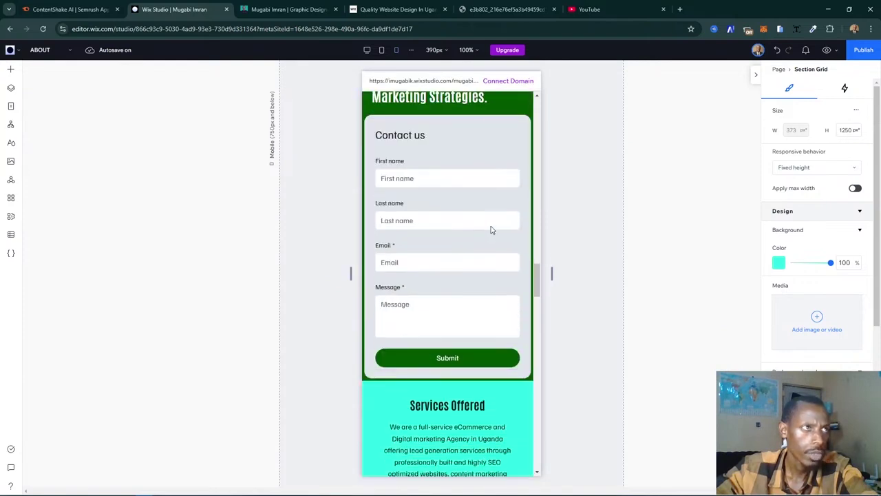
click(491, 230)
scroll(491, 230, up, 2)
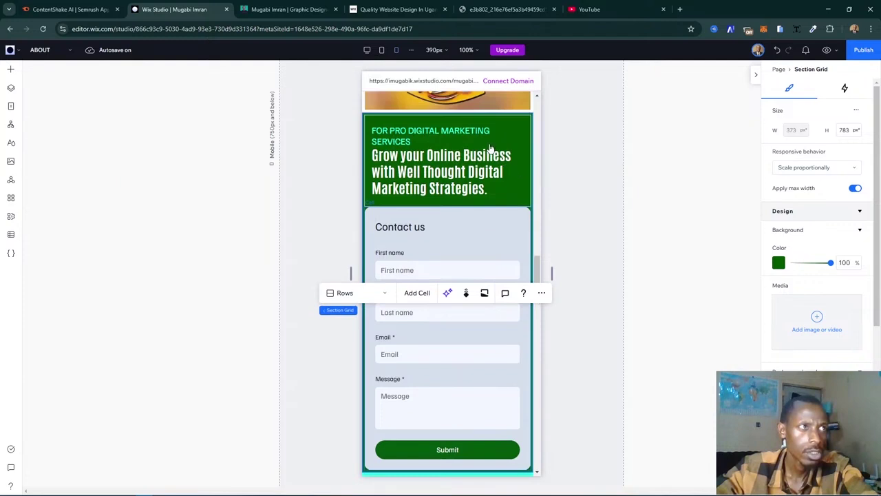
- Move the green contact section down one place so it follows Services Offered, then reselect it
right_click(538, 110)
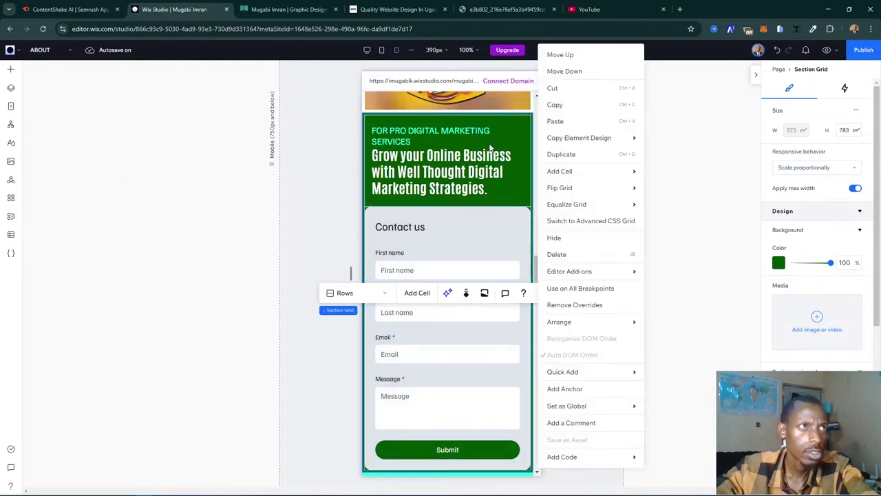
click(589, 72)
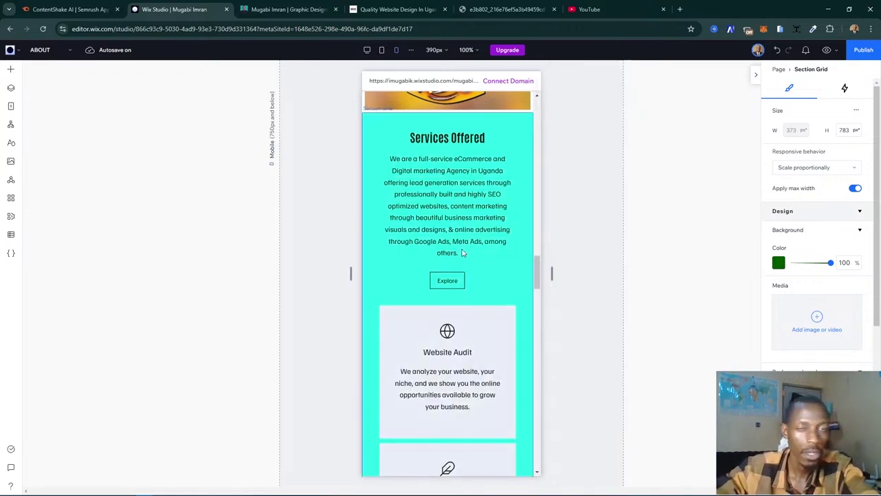
scroll(462, 252, down, 10)
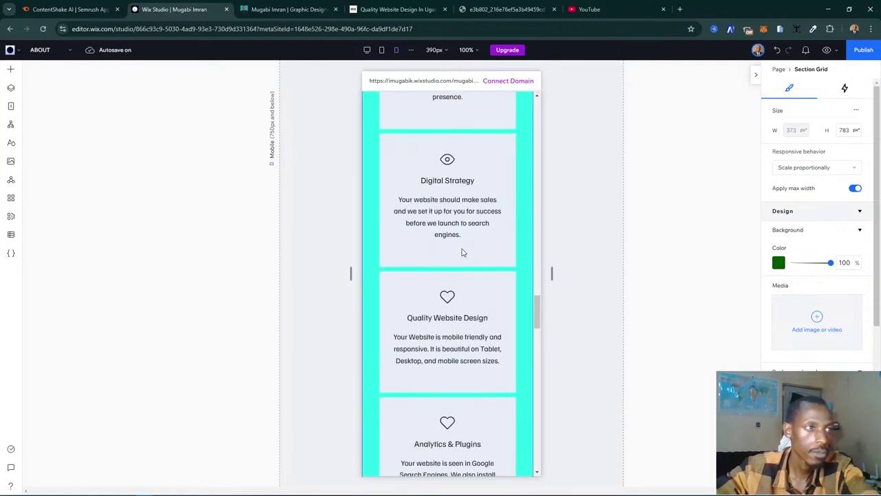
scroll(462, 252, down, 1)
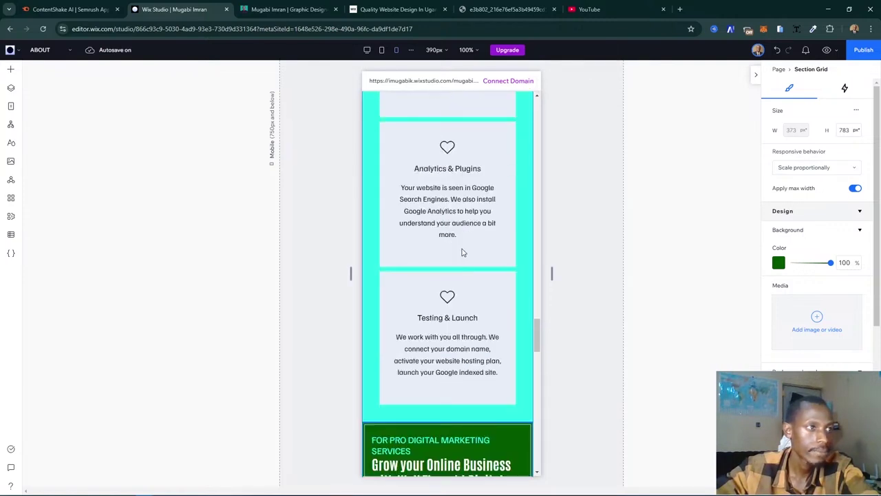
scroll(462, 253, down, 7)
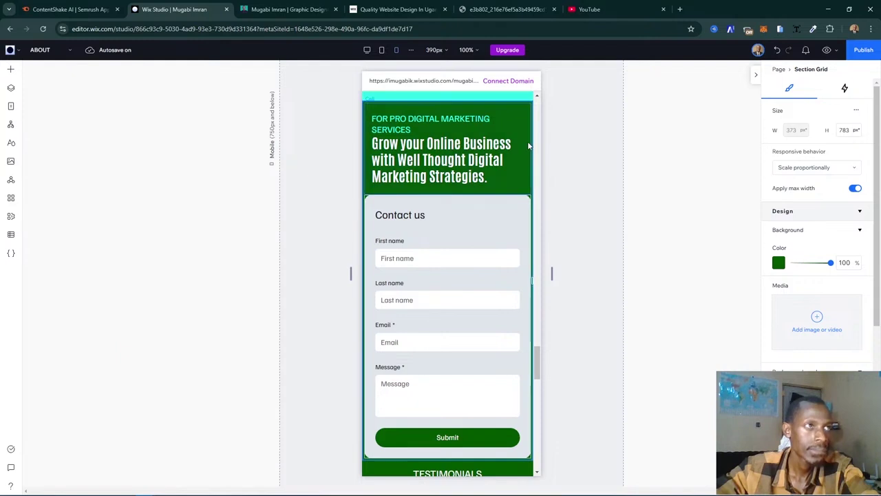
scroll(509, 148, up, 2)
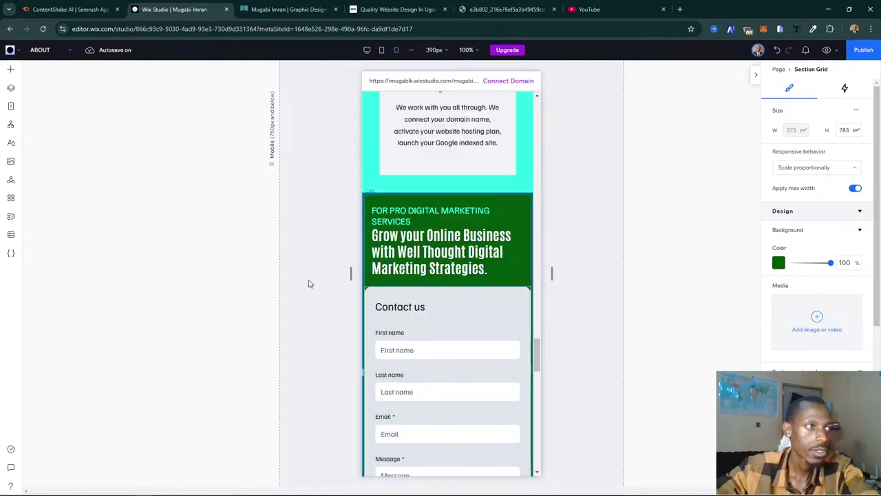
scroll(465, 252, down, 4)
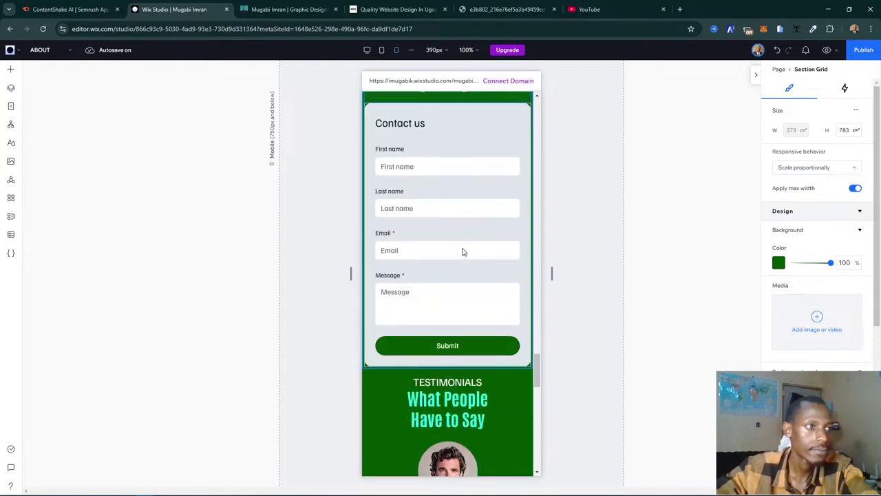
click(310, 336)
click(522, 199)
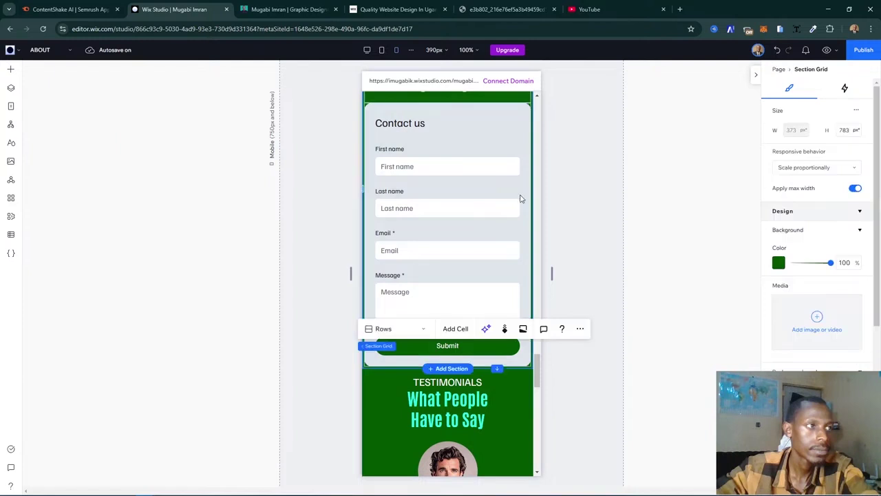
- Move the contact-form section below Testimonials, just above the newsletter section, and confirm the order
right_click(544, 244)
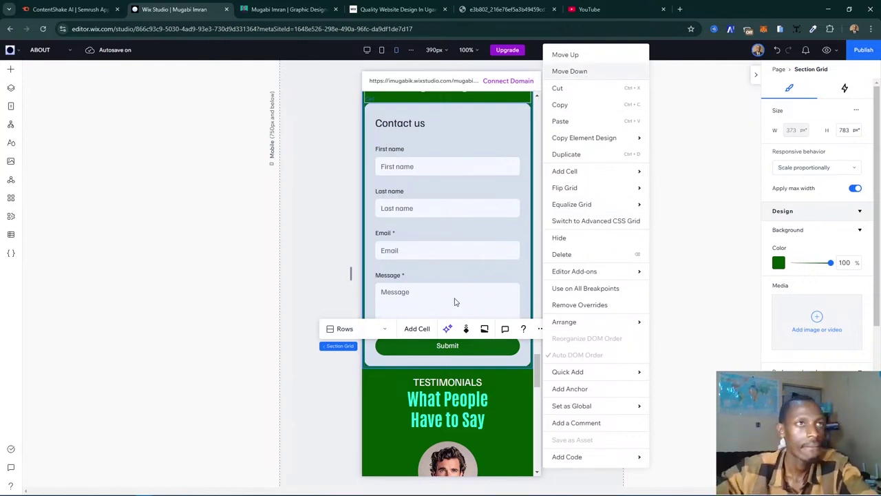
key(Escape)
scroll(454, 300, up, 5)
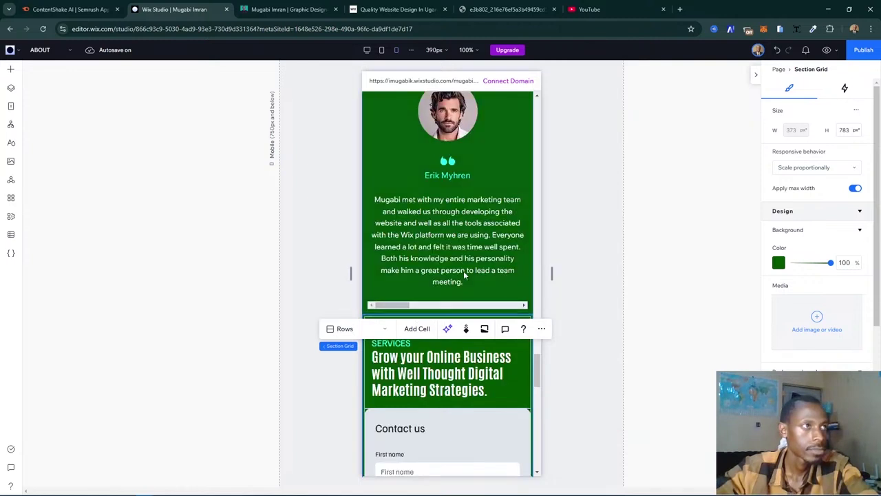
click(324, 387)
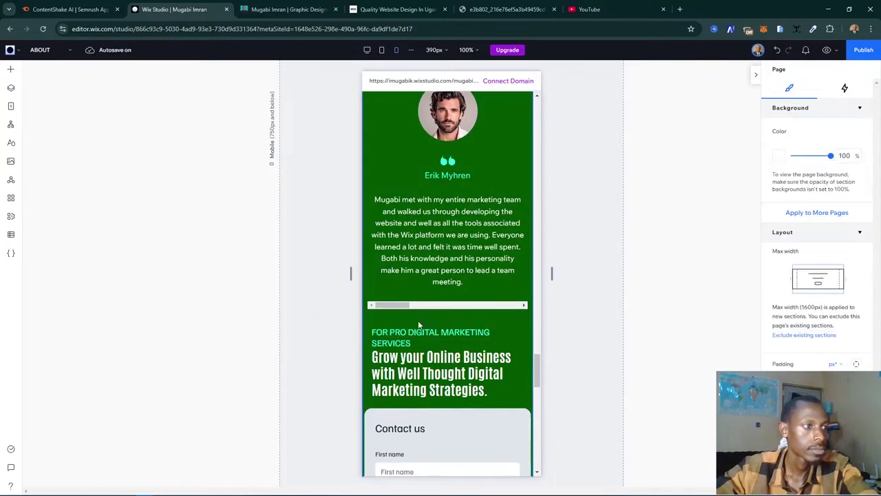
scroll(485, 357, down, 3)
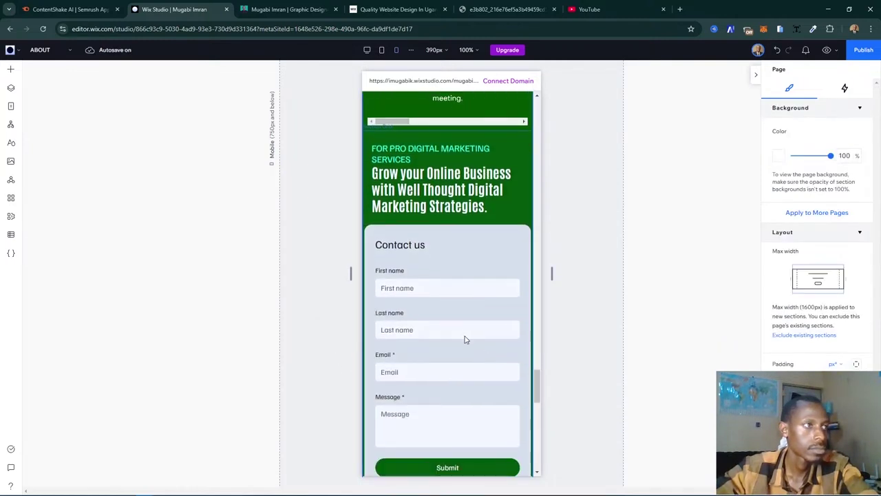
scroll(464, 338, down, 3)
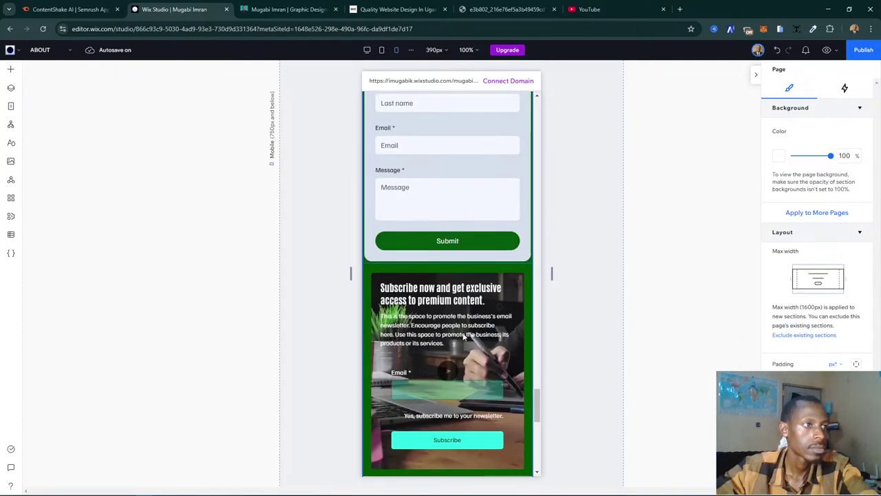
scroll(464, 336, up, 10)
scroll(464, 337, up, 3)
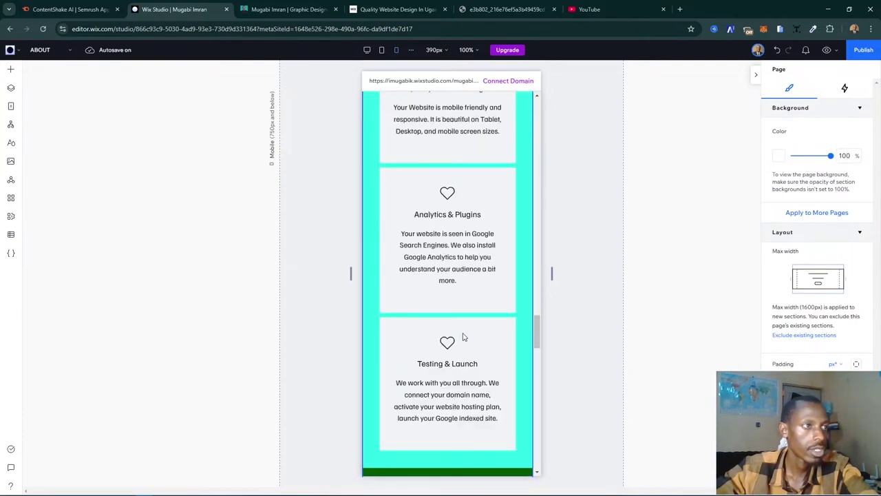
click(287, 9)
scroll(448, 252, down, 3)
scroll(448, 252, down, 10)
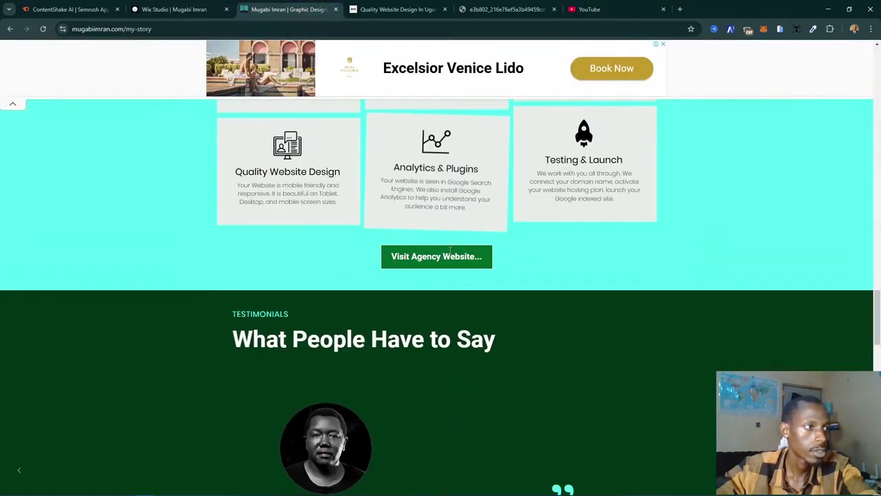
scroll(449, 253, up, 7)
scroll(451, 254, up, 8)
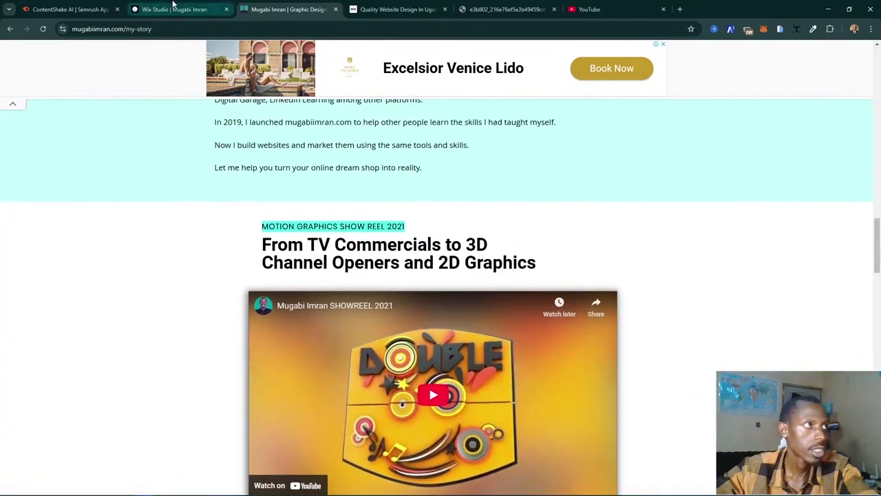
click(174, 9)
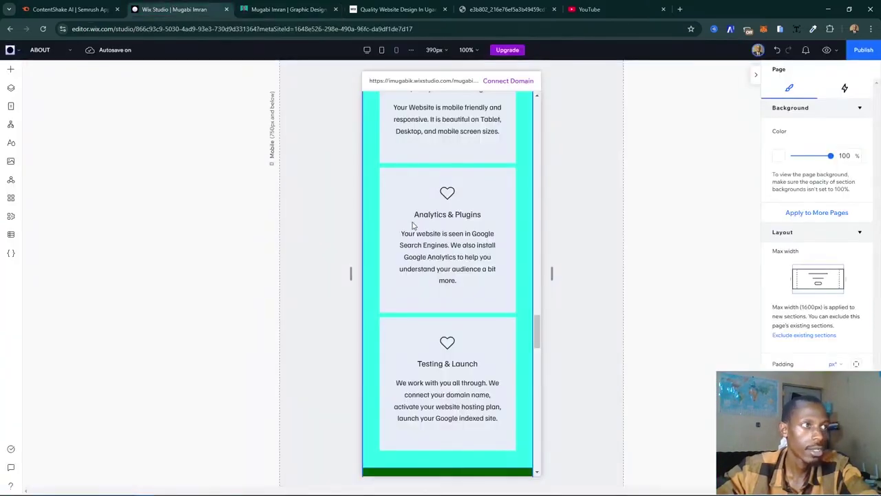
scroll(480, 250, up, 5)
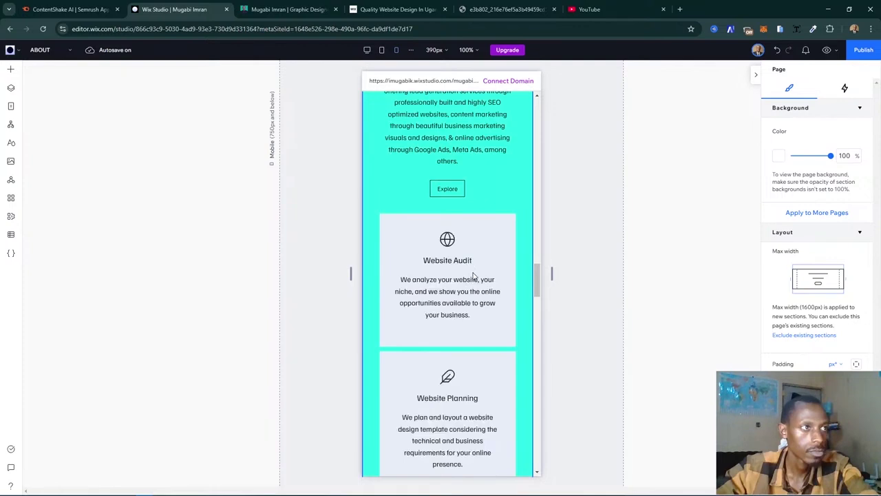
scroll(473, 275, up, 5)
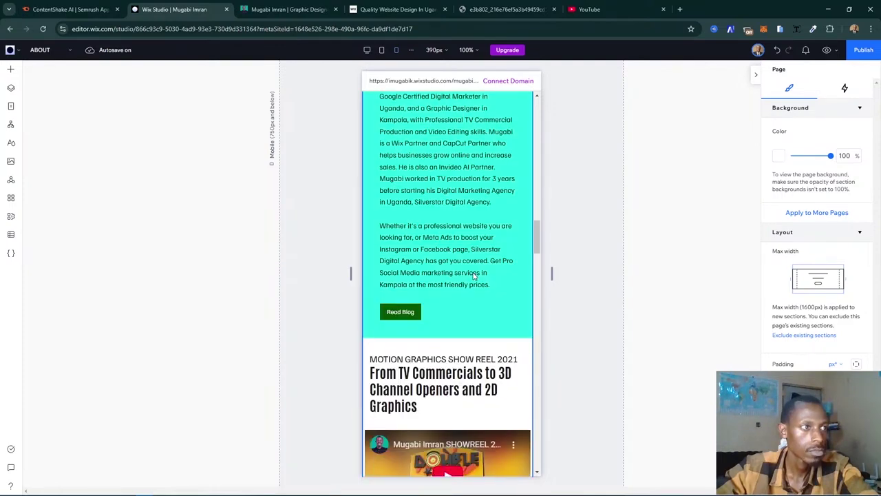
click(288, 9)
click(174, 9)
scroll(406, 222, up, 5)
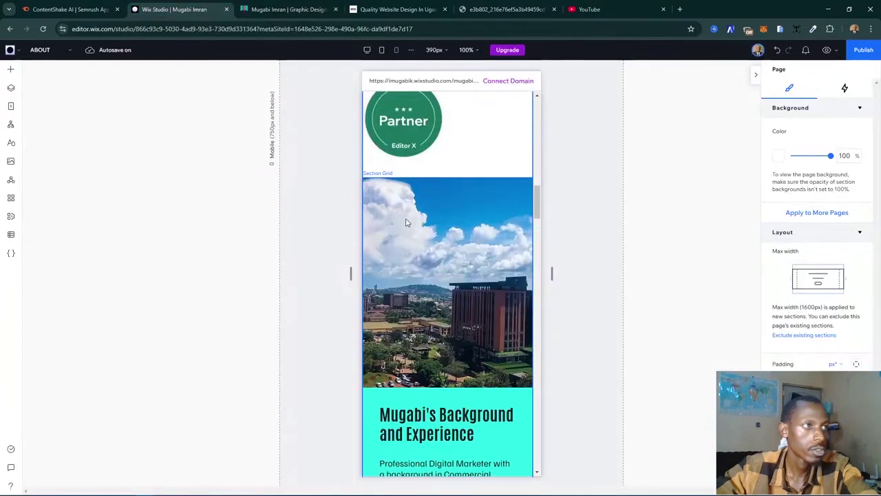
scroll(441, 256, up, 2)
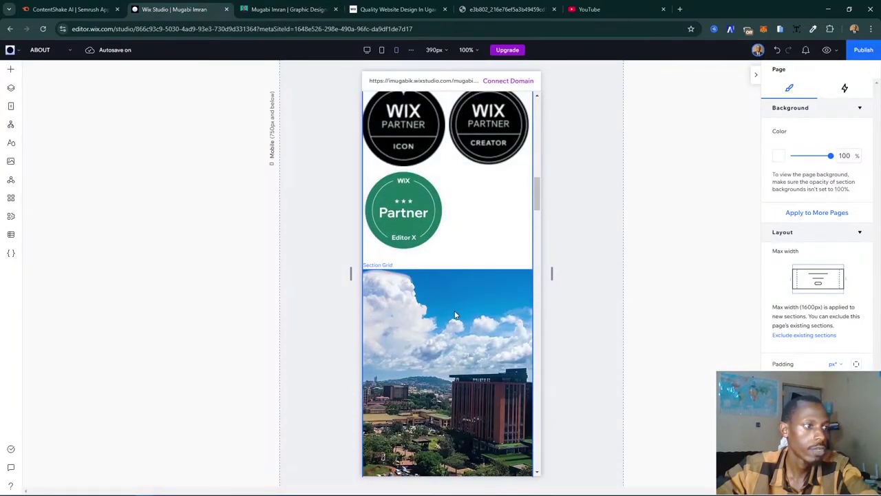
scroll(454, 316, up, 4)
key(ctrl+Tab)
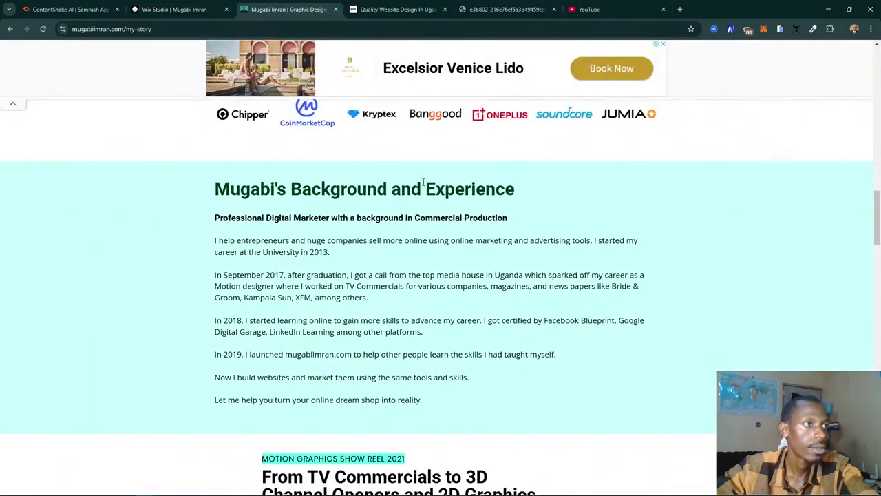
scroll(424, 183, up, 7)
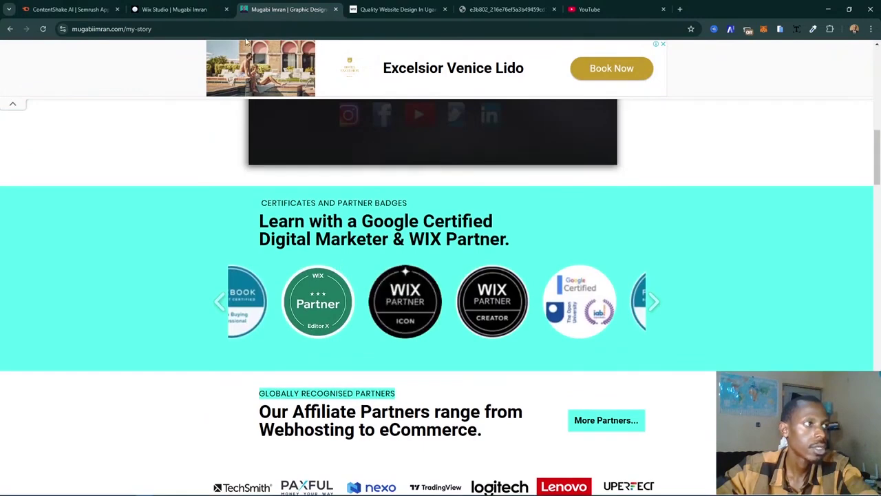
click(175, 9)
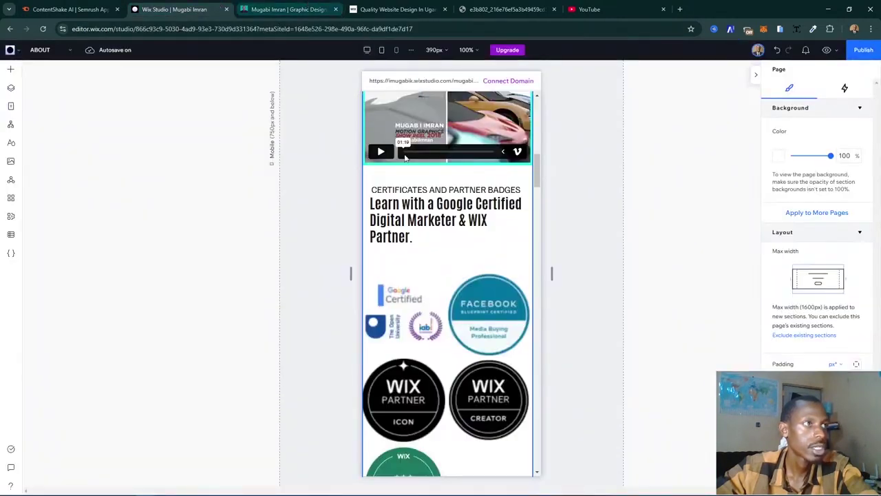
scroll(405, 158, up, 5)
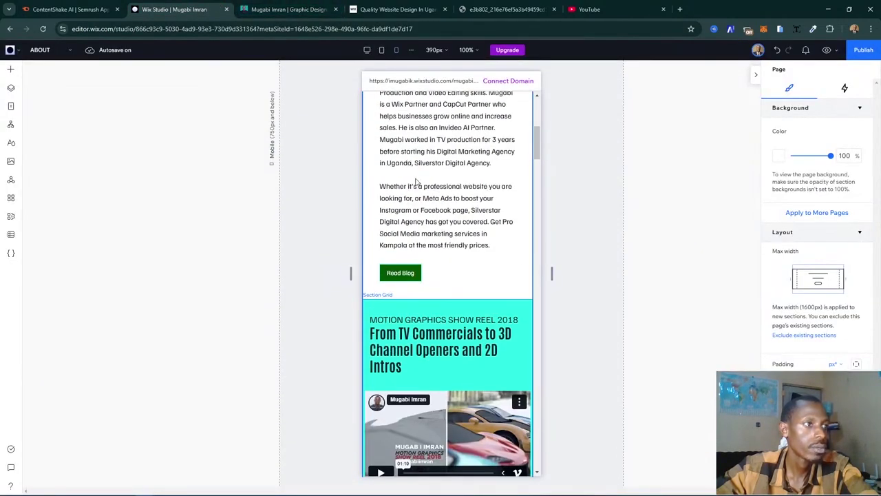
scroll(456, 191, up, 5)
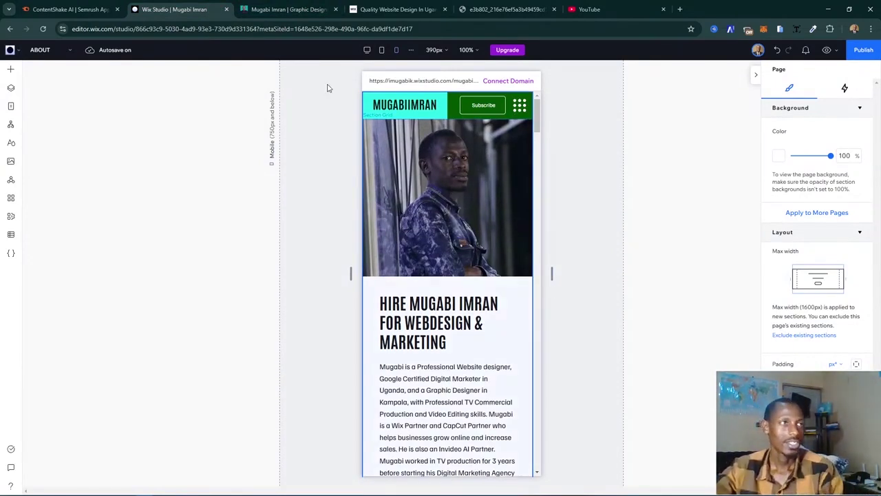
- Switch to the tablet breakpoint and scroll through the ABOUT page to check its layout
click(382, 50)
scroll(449, 236, down, 15)
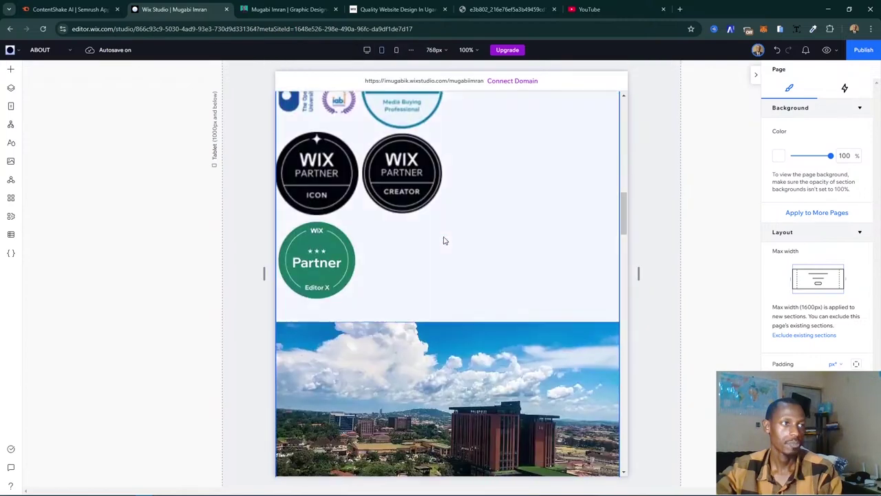
scroll(443, 239, down, 20)
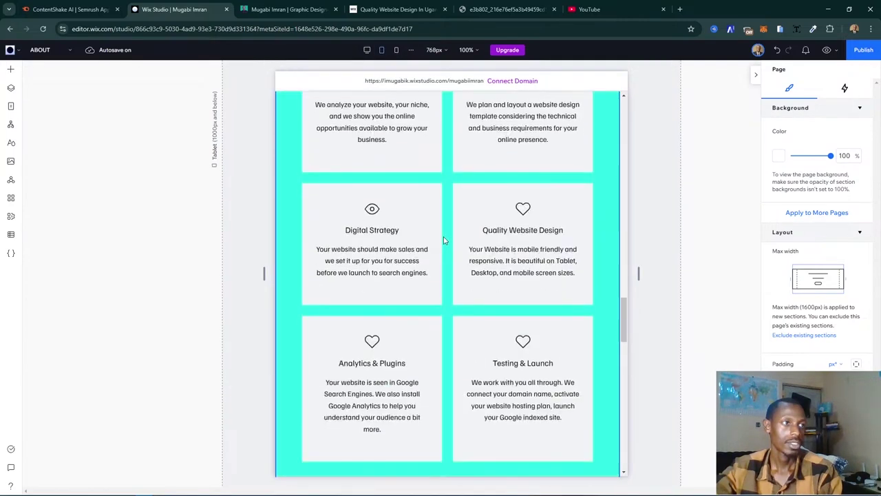
scroll(441, 230, down, 5)
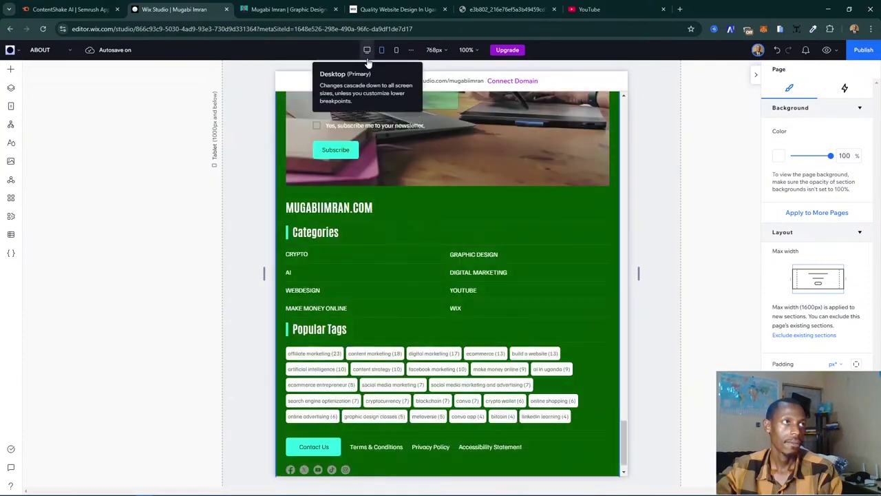
- Switch to the 1280px desktop breakpoint and return to the top of the page
click(367, 50)
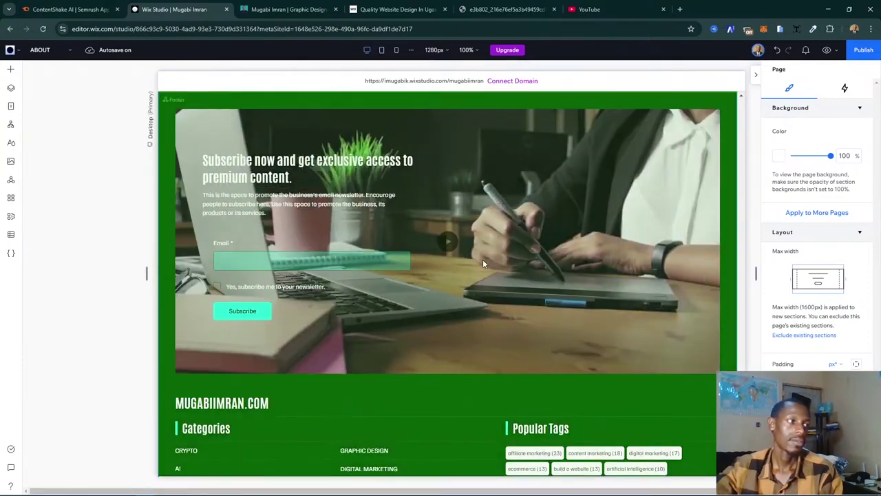
scroll(483, 259, up, 10)
scroll(484, 264, up, 15)
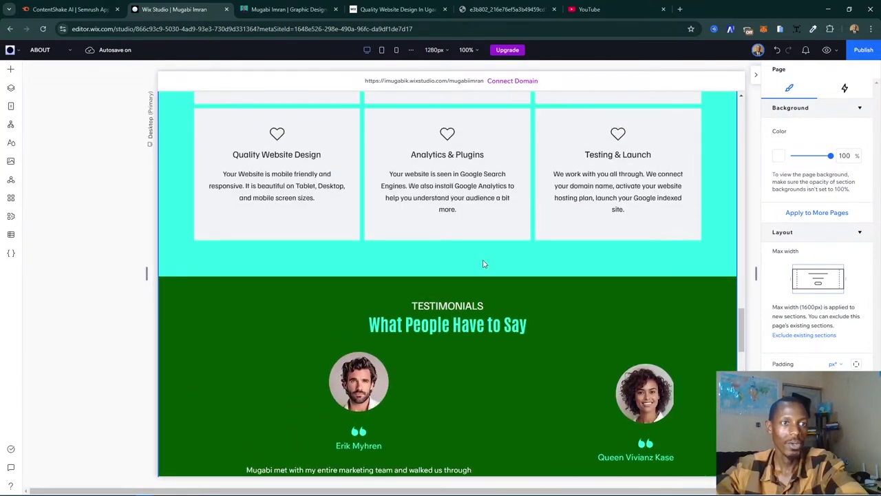
scroll(484, 264, up, 15)
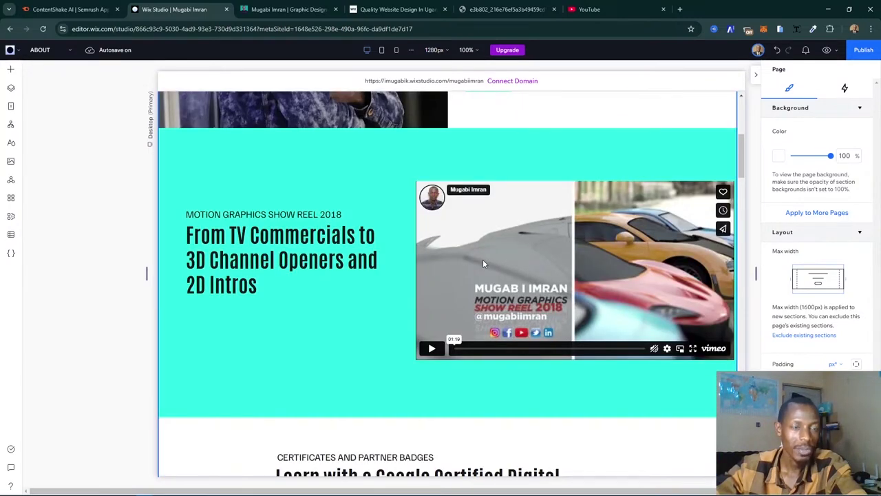
scroll(483, 264, up, 5)
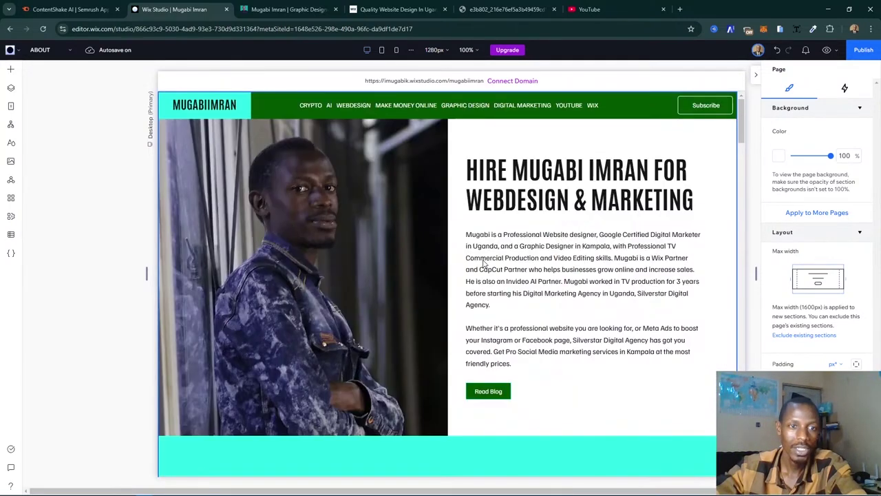